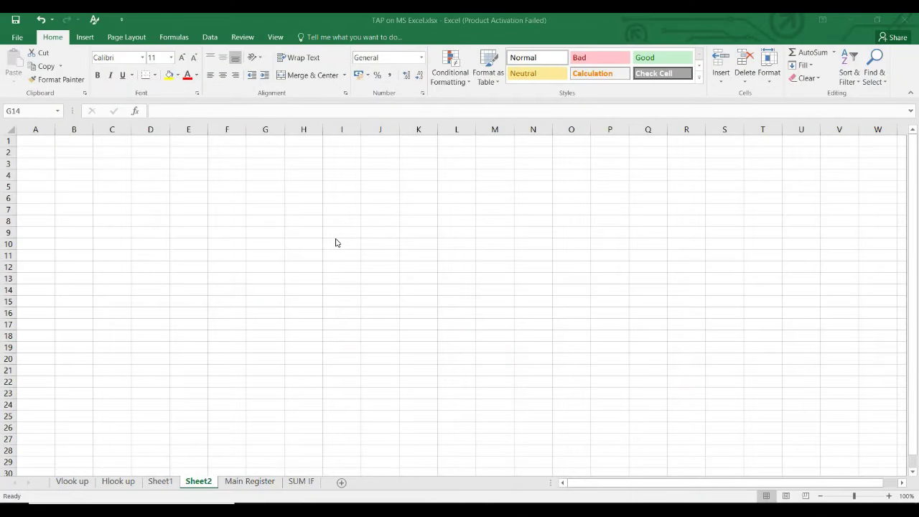
Select cells E8, B2, D2, F2, H3, D3, H2 and K5 to show cell addressing.
left_click(200, 219)
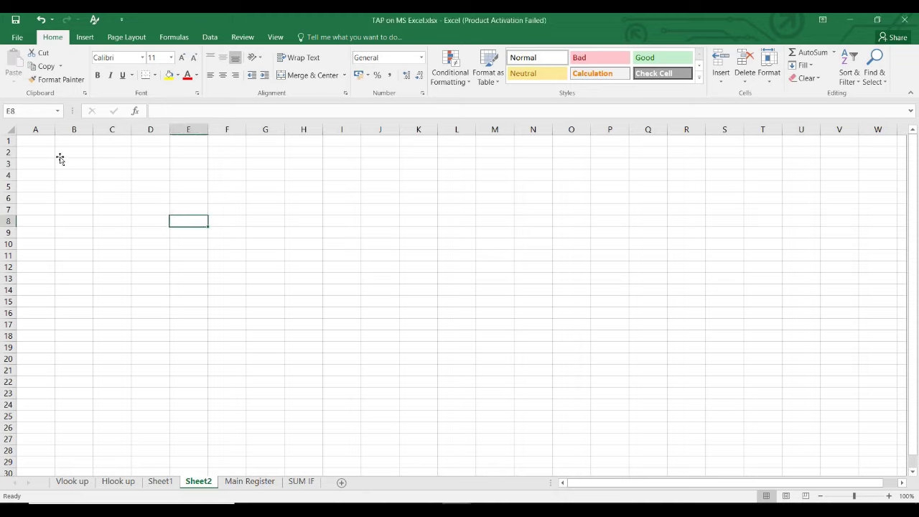
left_click(60, 158)
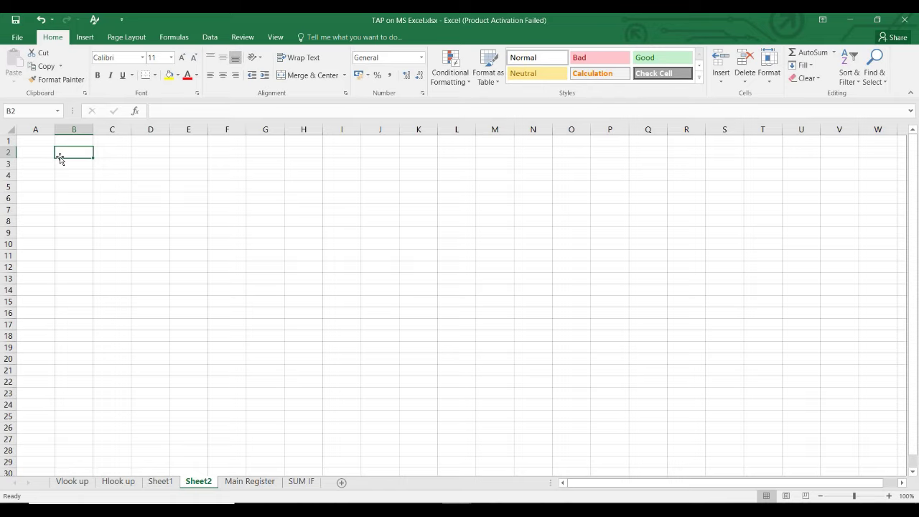
left_click(158, 152)
left_click(231, 153)
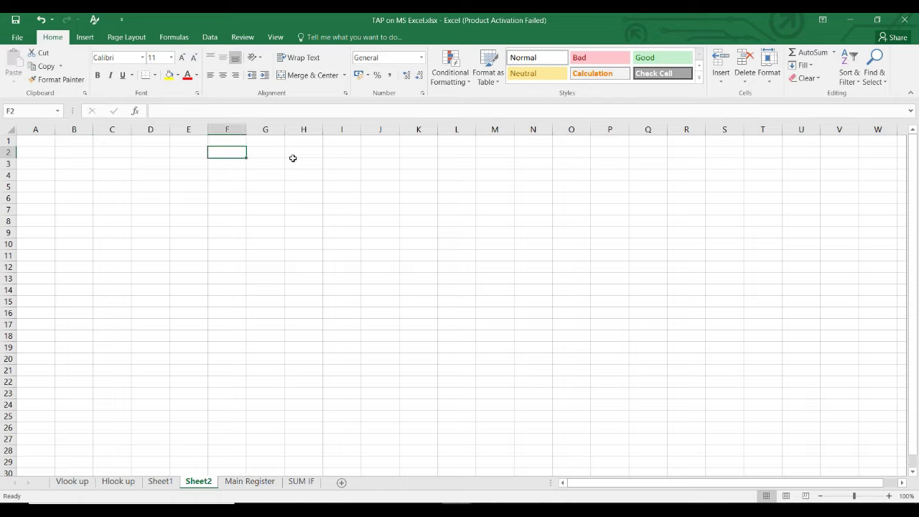
left_click(293, 160)
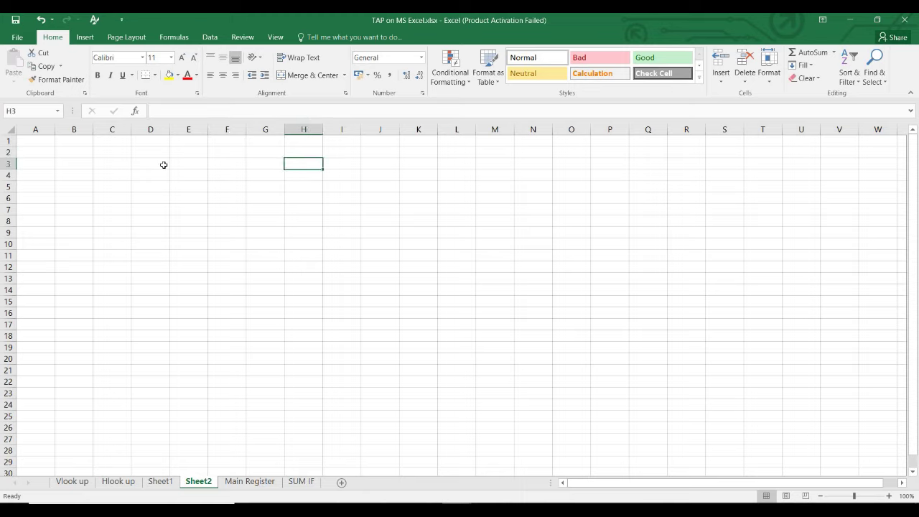
left_click(164, 165)
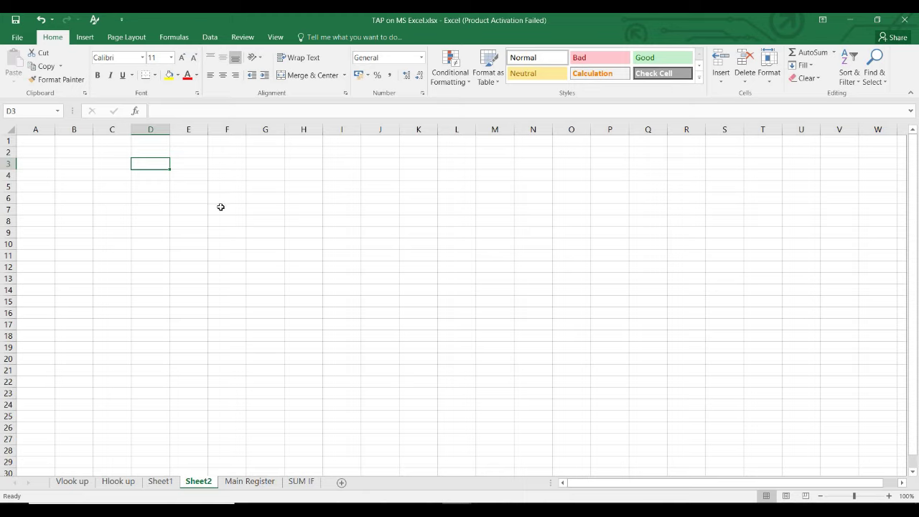
left_click(310, 151)
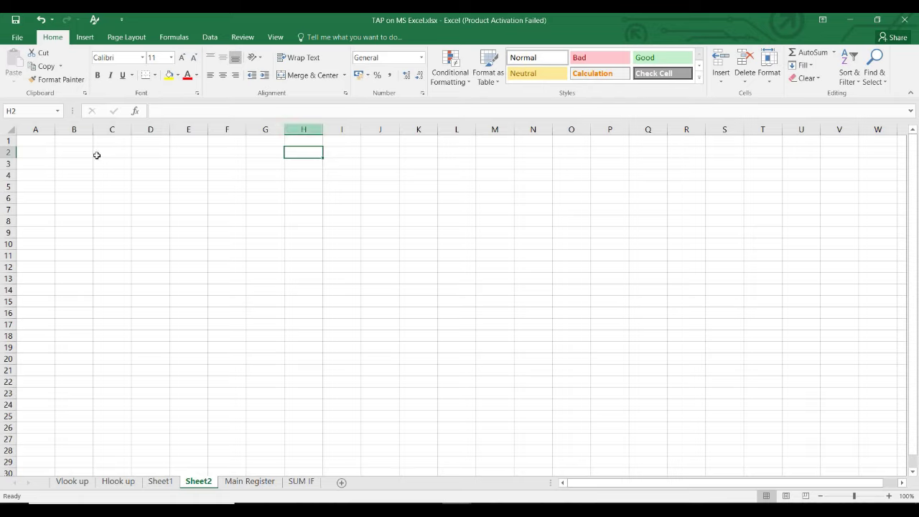
left_click(423, 188)
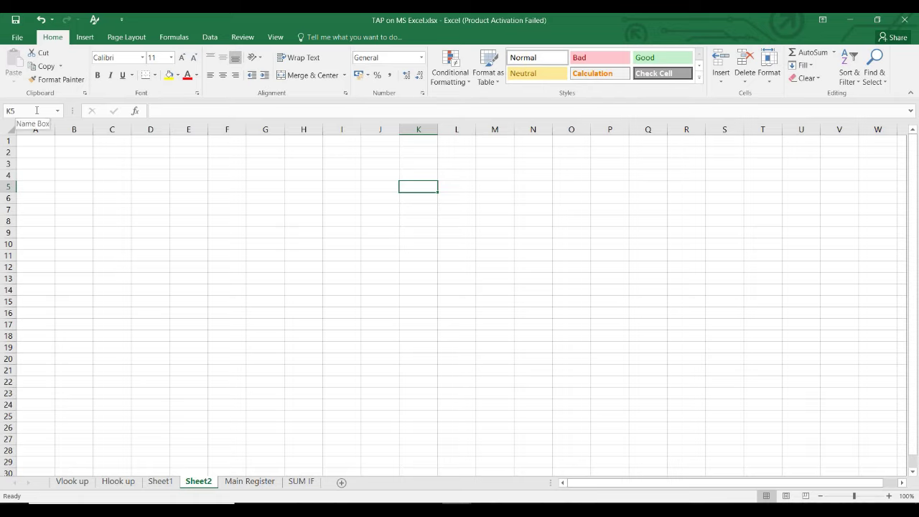
Select C9, H4, P15, J11 and H12, pointing out each address in the Name Box.
left_click(97, 234)
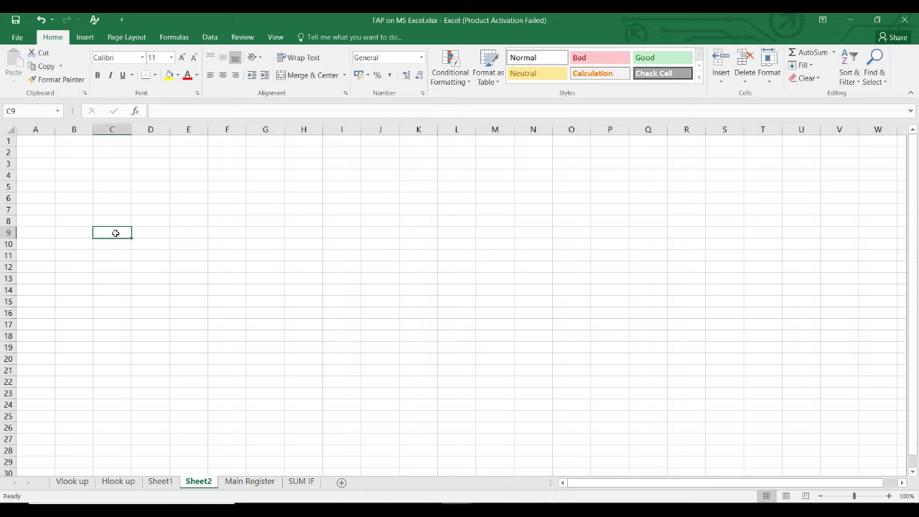
left_click(28, 110)
left_click(317, 175)
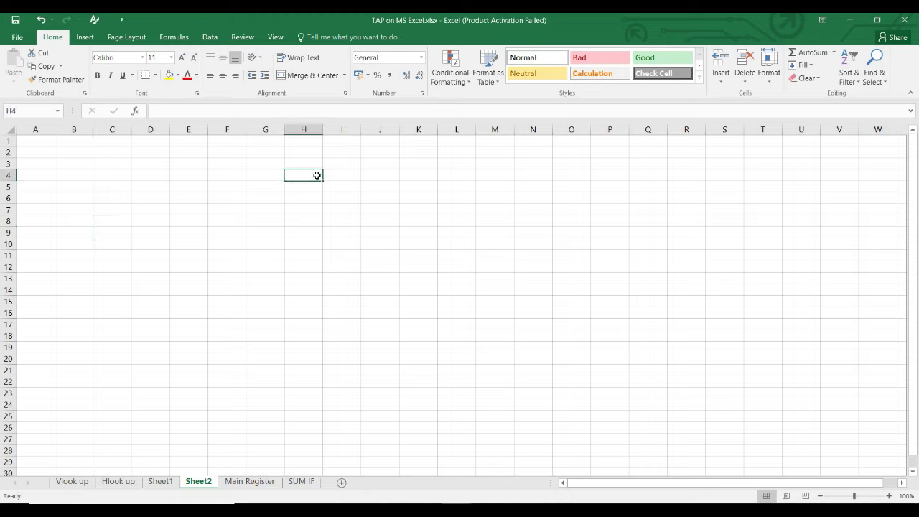
left_click(35, 109)
left_click(606, 304)
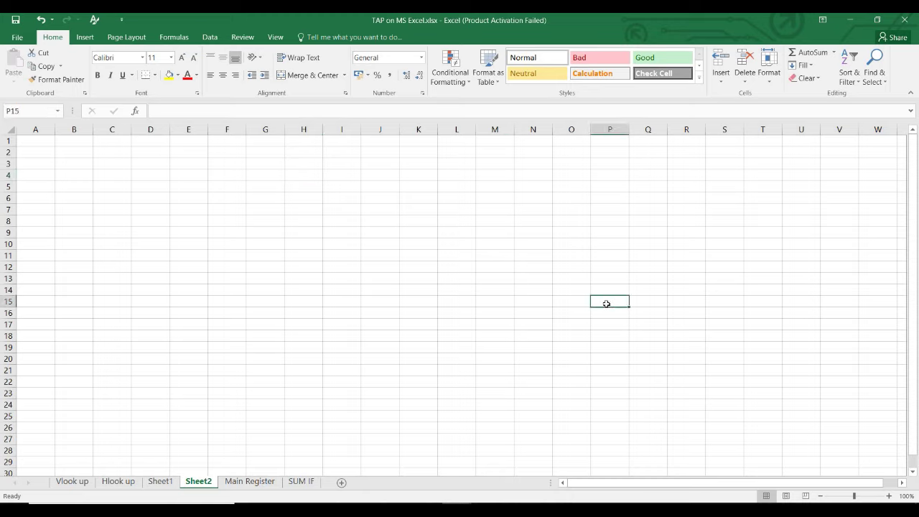
left_click(362, 256)
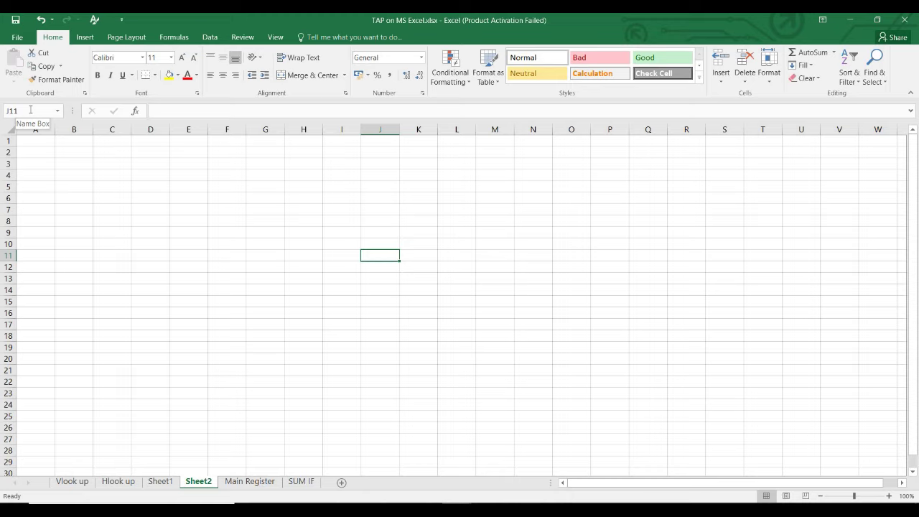
left_click(306, 266)
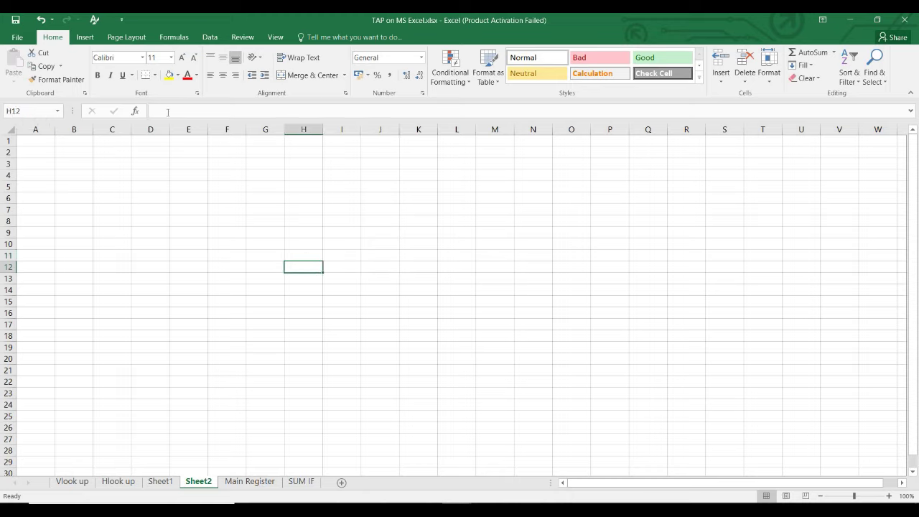
Enter 'The auditor shall maintain an attitude of professional skepticism throughout the audit.' in E5.
left_click(168, 111)
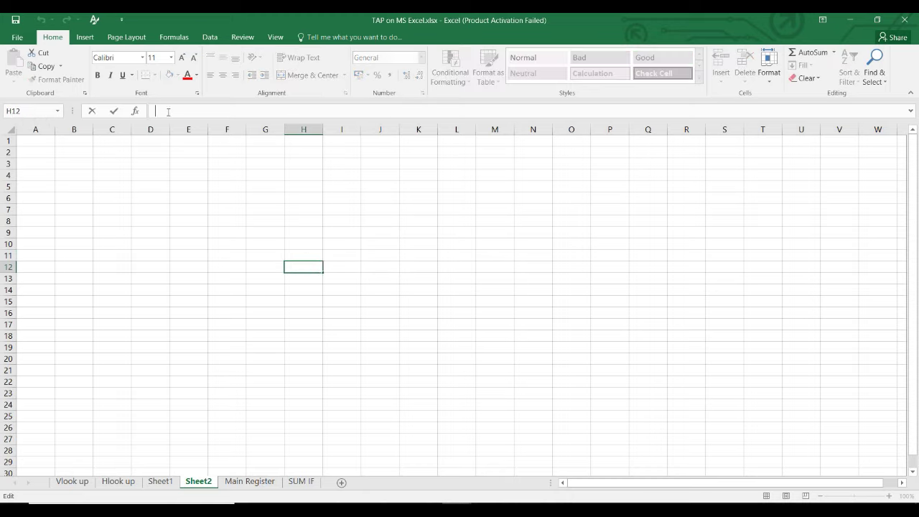
double_click(199, 186)
key("Escape")
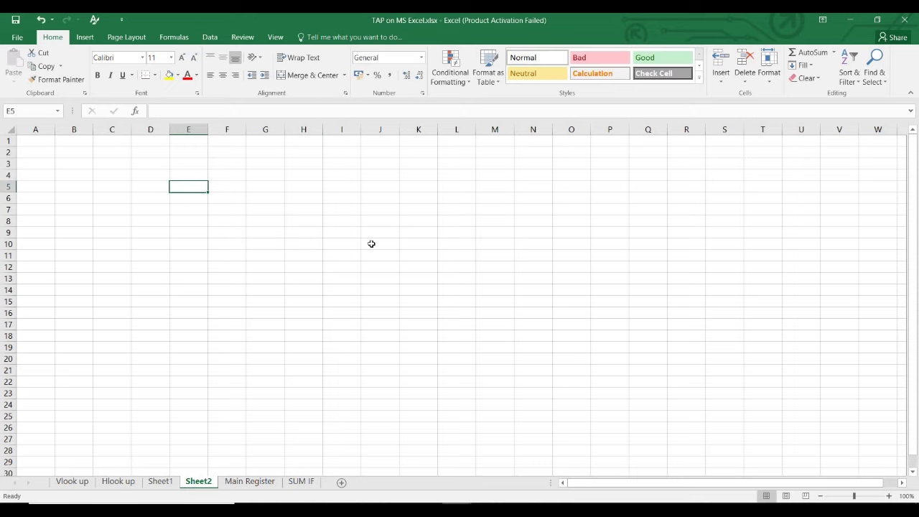
type("The audit")
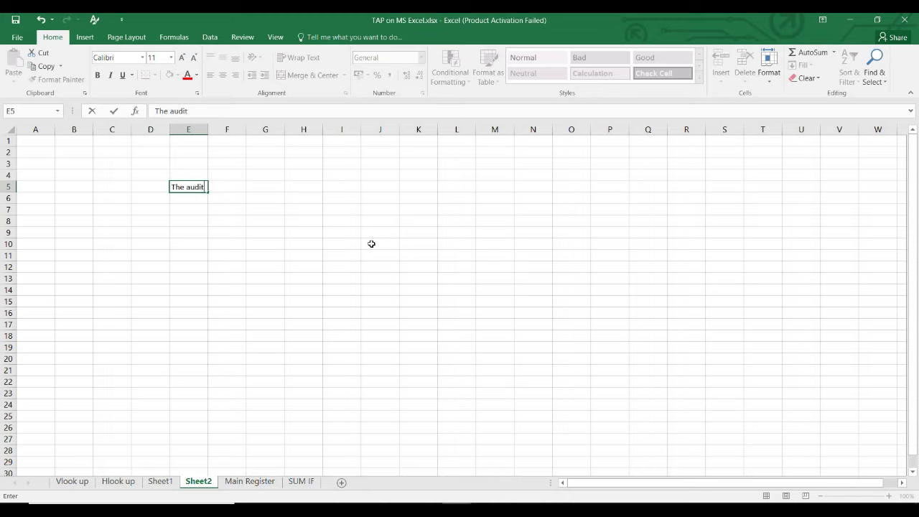
type("or shall maintain an atti")
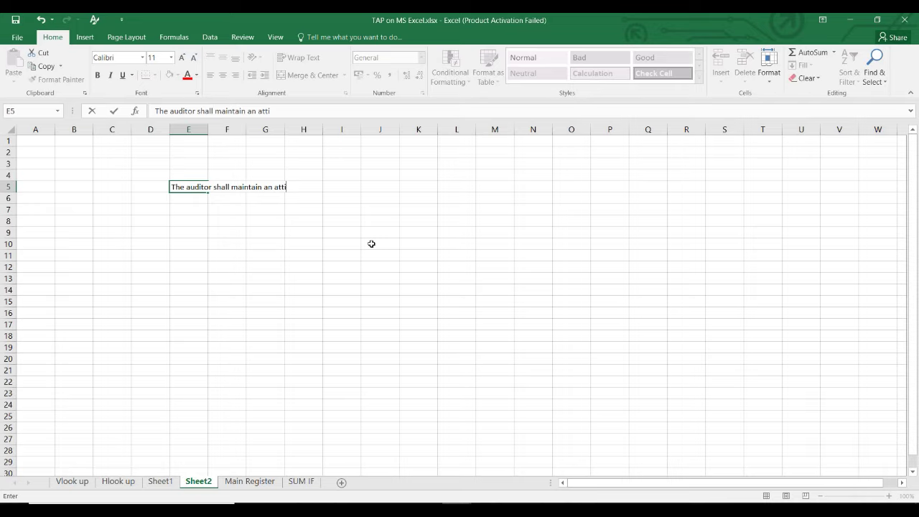
type("tude of professi")
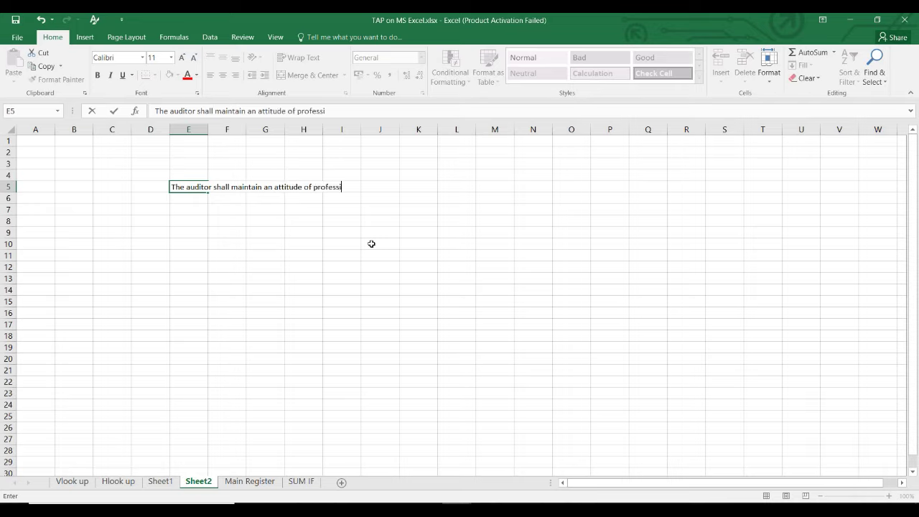
type("onal skepticism ")
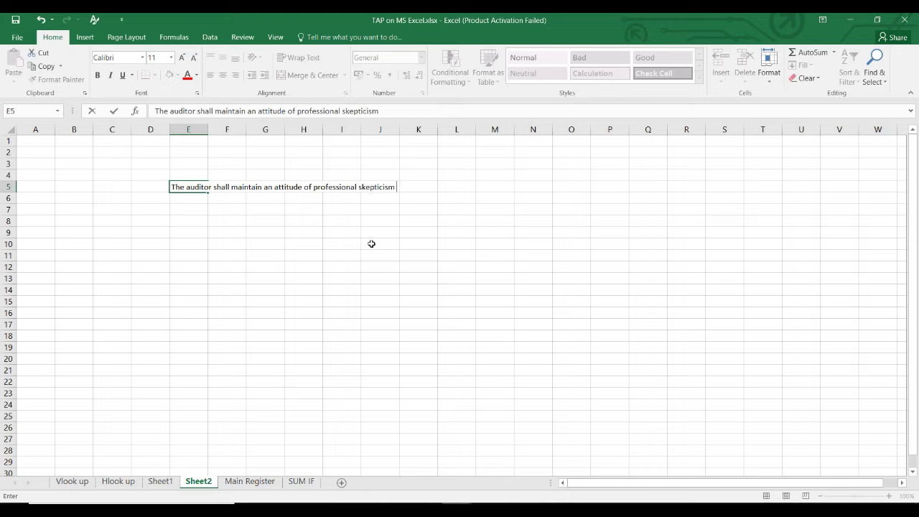
type("throughout the audit.")
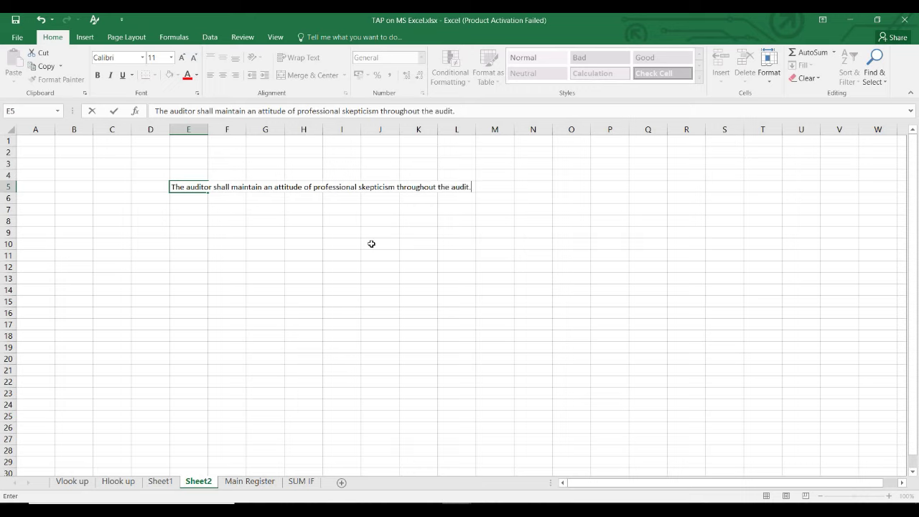
key("Return")
key("Up")
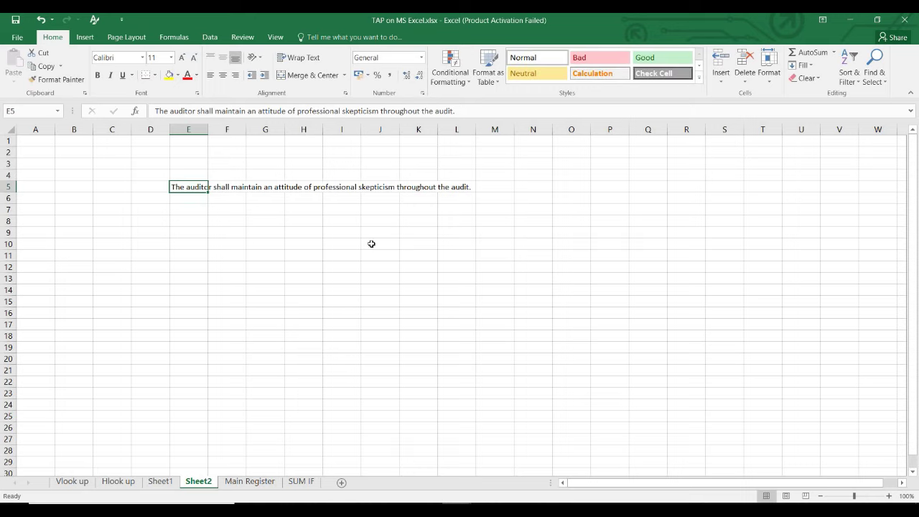
left_click(28, 111)
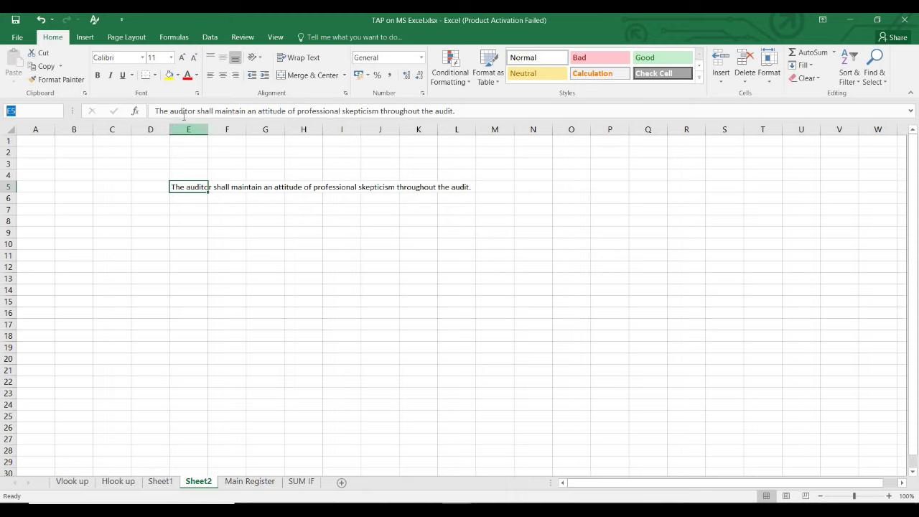
left_click(191, 245)
left_click(192, 187)
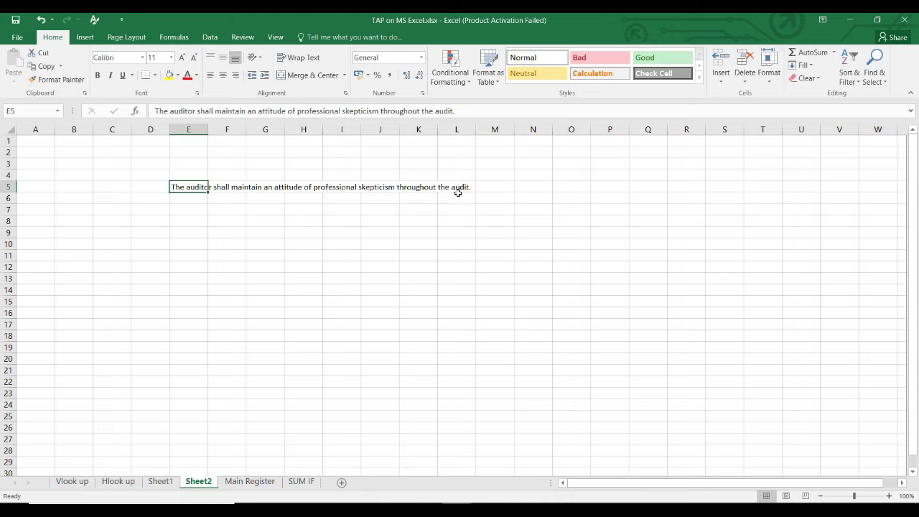
left_click(253, 188)
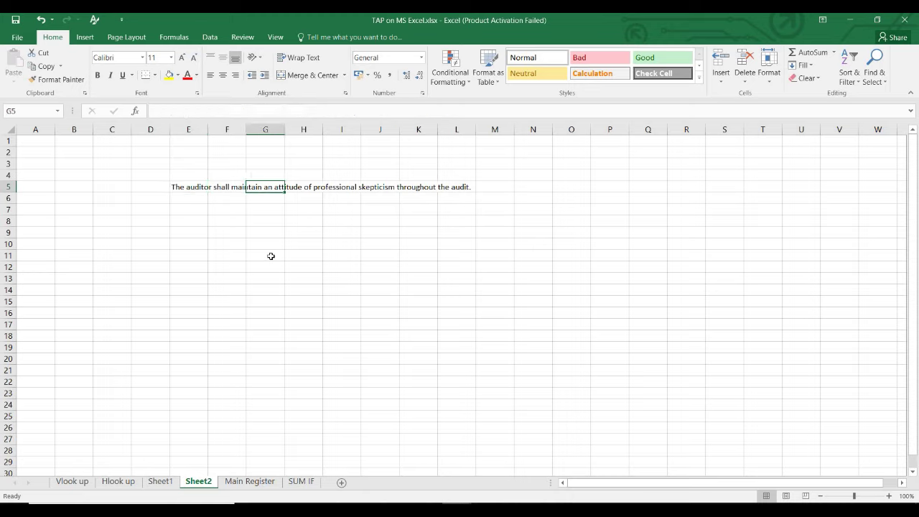
key("Right")
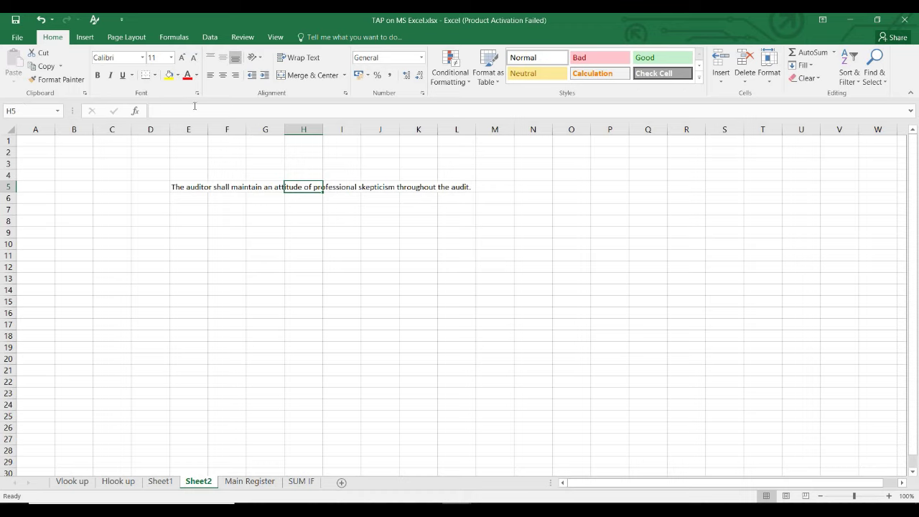
left_click(195, 108)
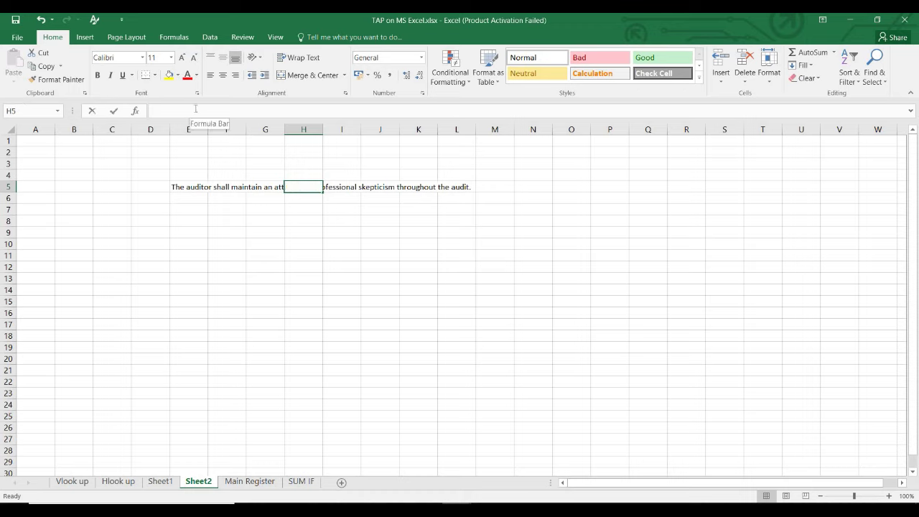
left_click(312, 219)
left_click(391, 187)
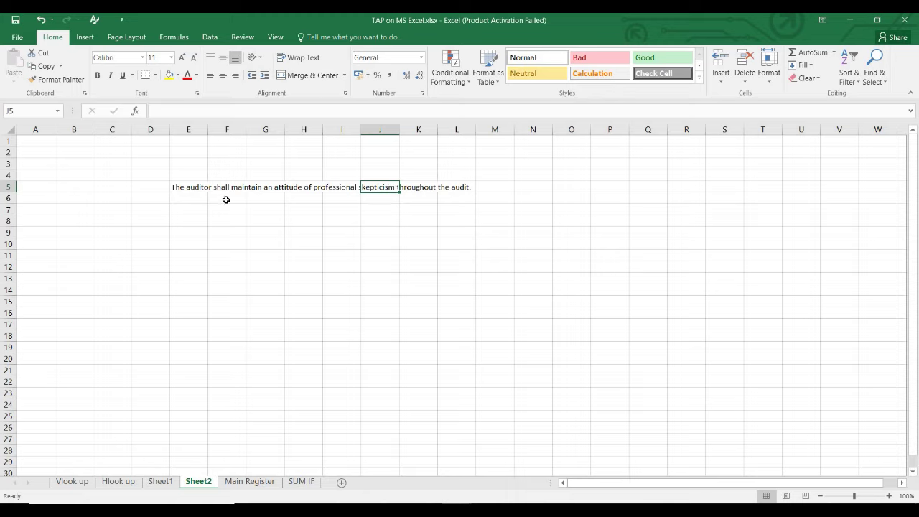
key("Left")
key("ctrl+Left")
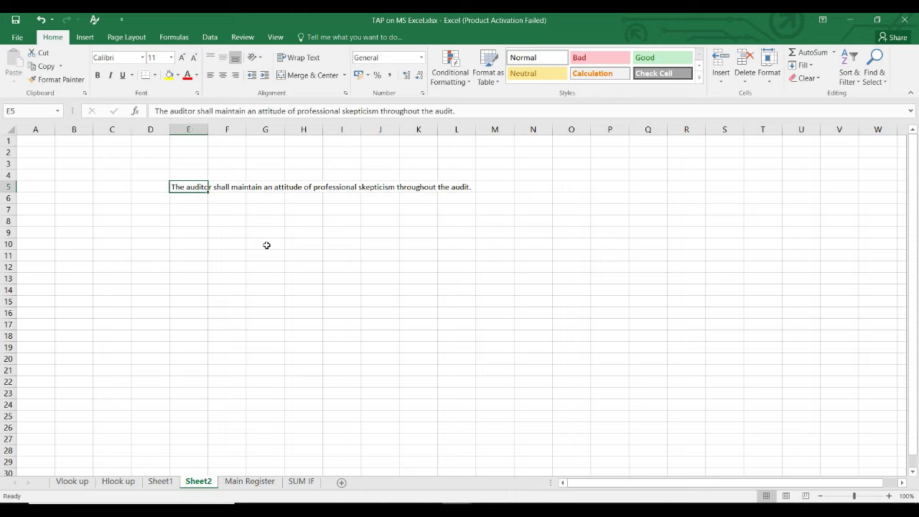
key("Right")
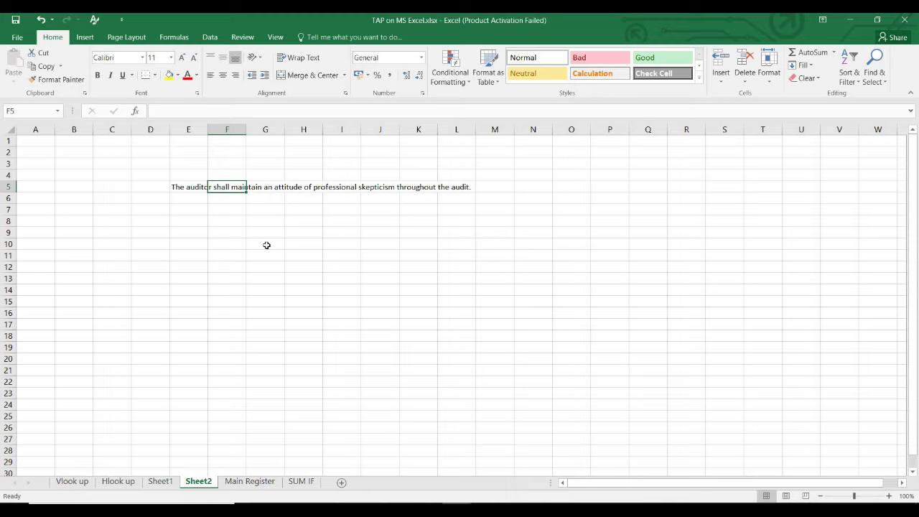
key("Left")
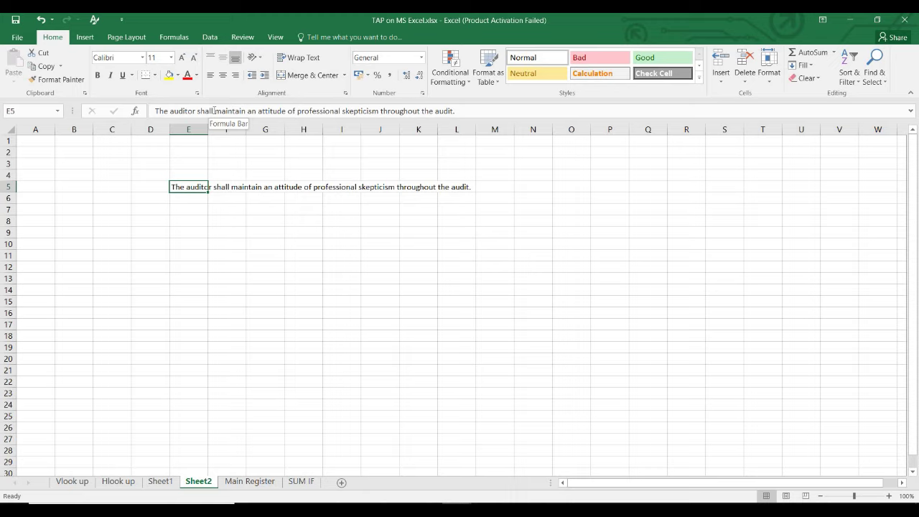
left_click(359, 195)
left_click(402, 222)
key("Left")
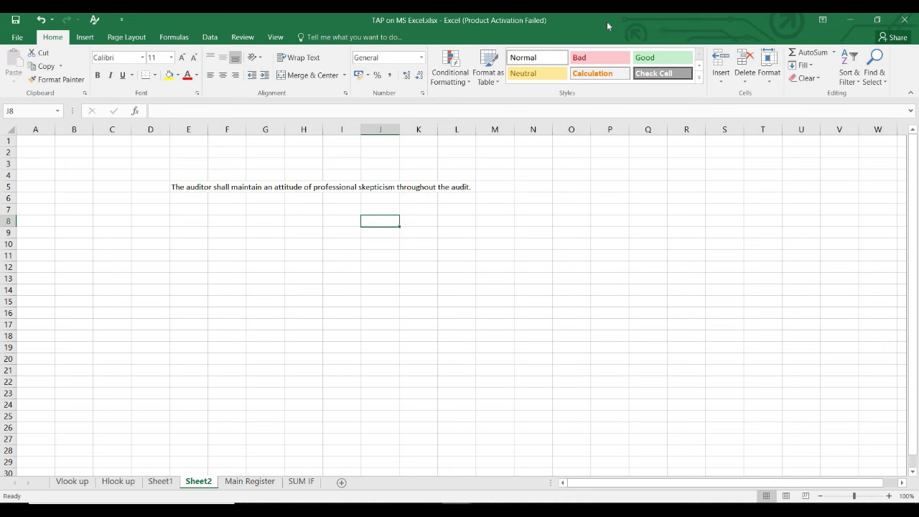
left_click_drag(606, 22, 504, 237)
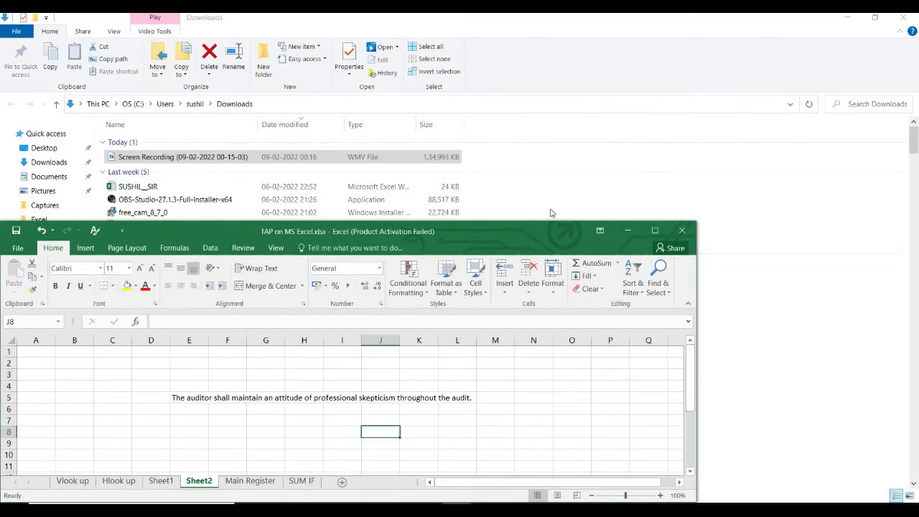
double_click(495, 231)
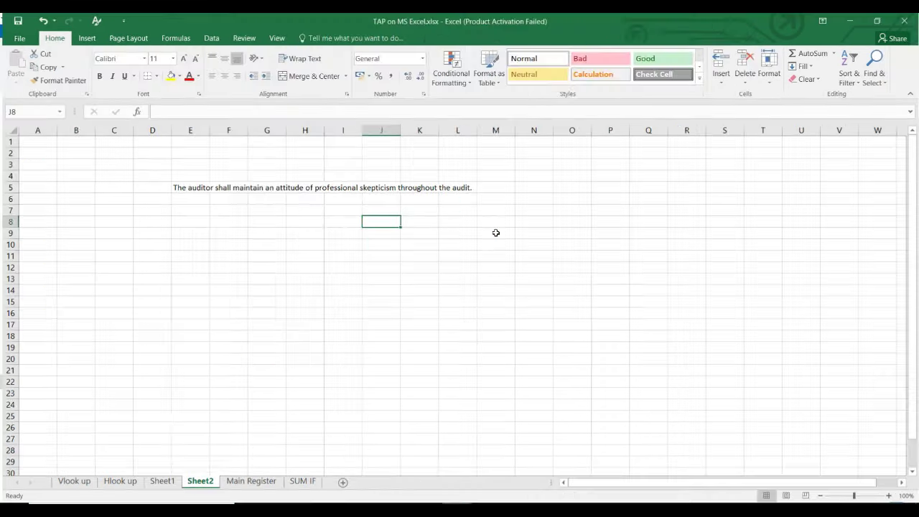
double_click(696, 19)
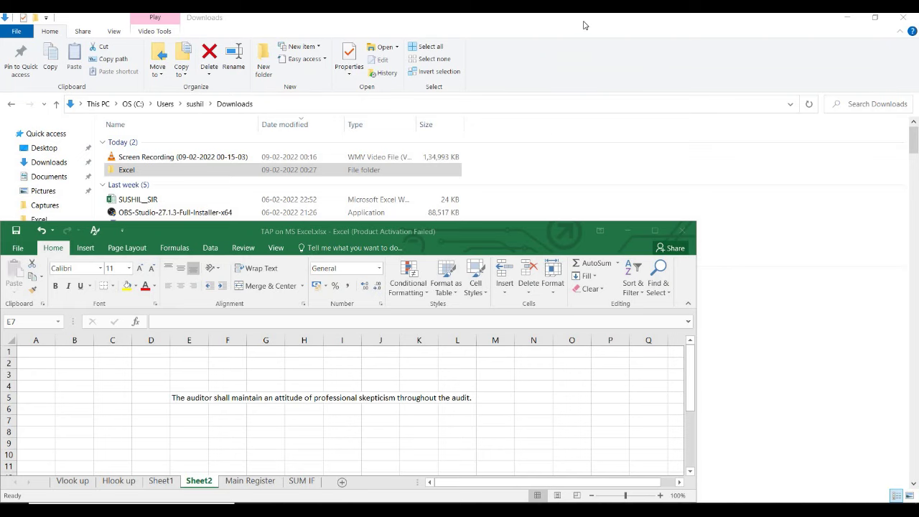
left_click_drag(584, 25, 228, 156)
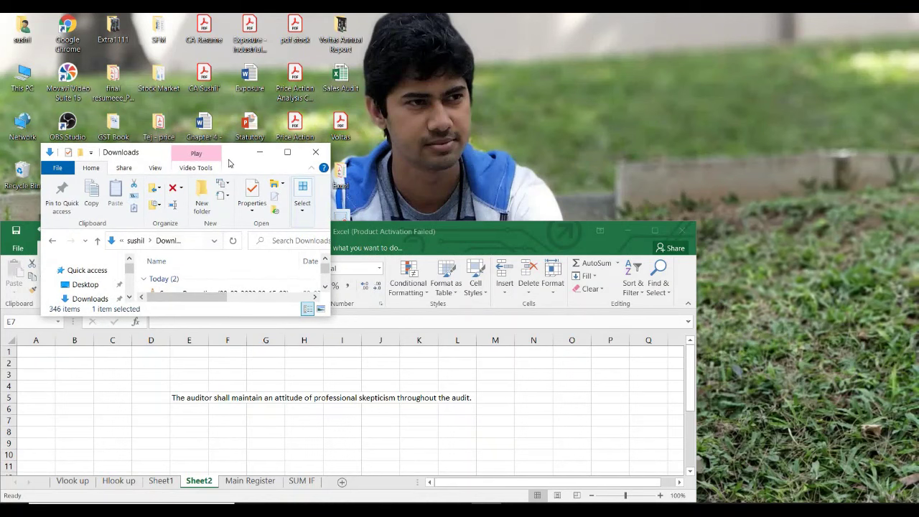
double_click(154, 154)
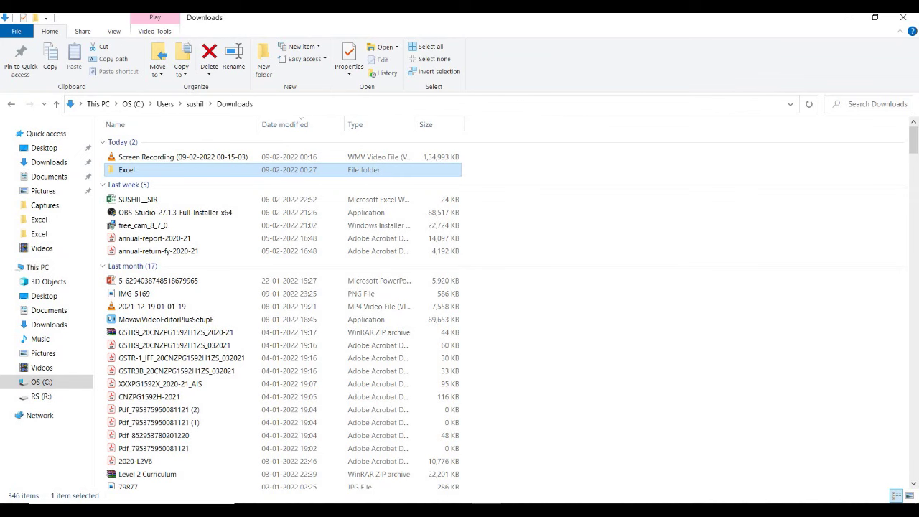
mouse_move(457, 502)
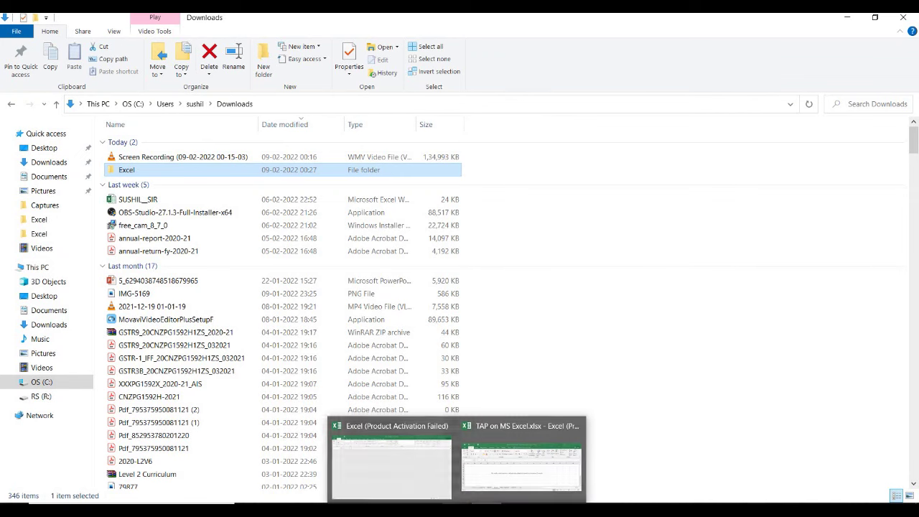
left_click(482, 487)
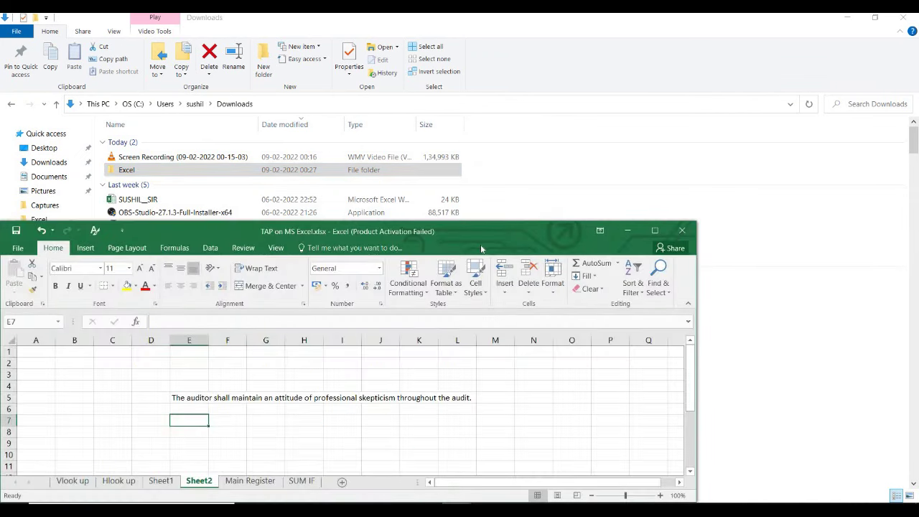
double_click(478, 237)
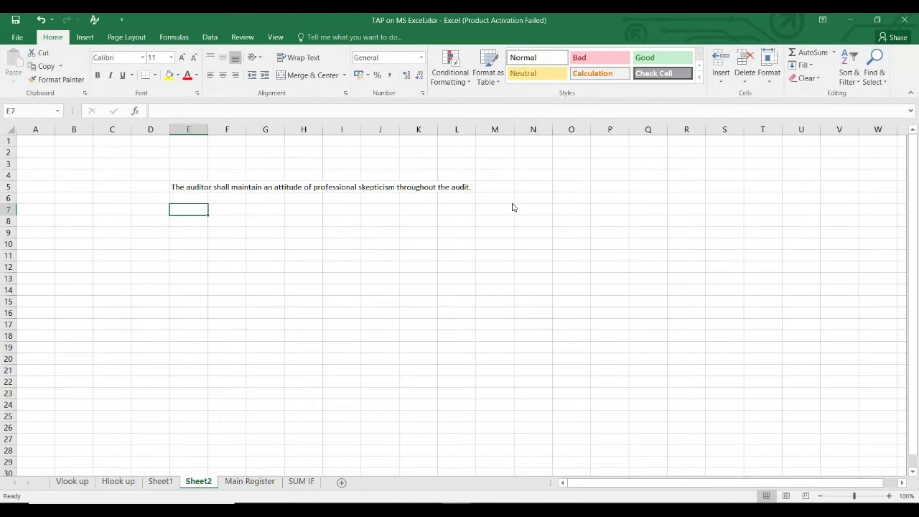
key("alt+space")
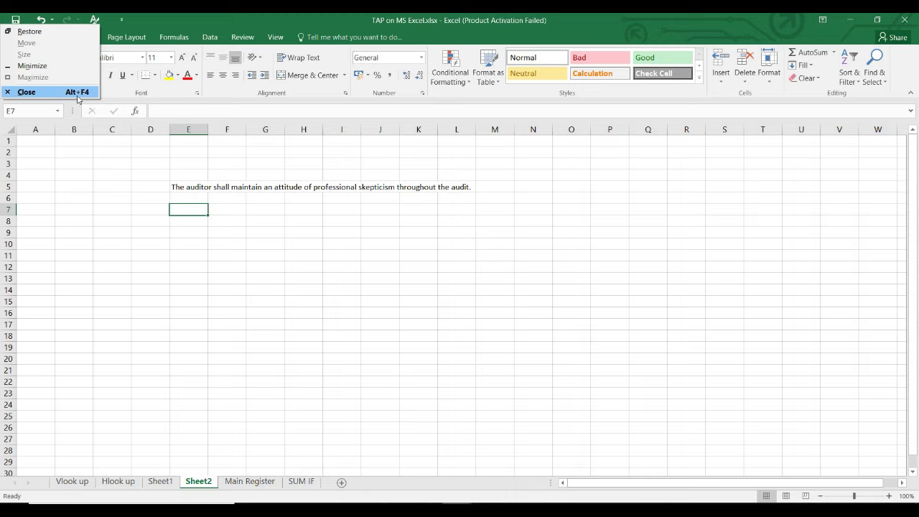
left_click(479, 252)
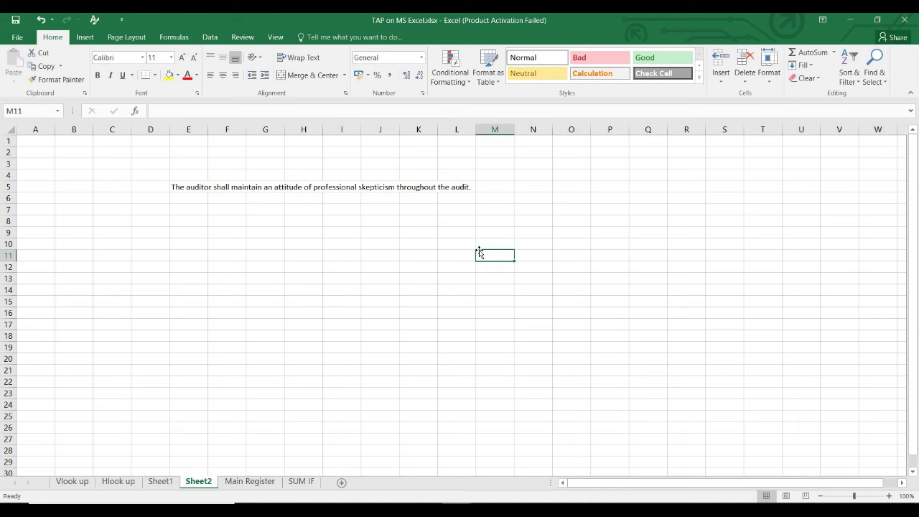
key("super+d")
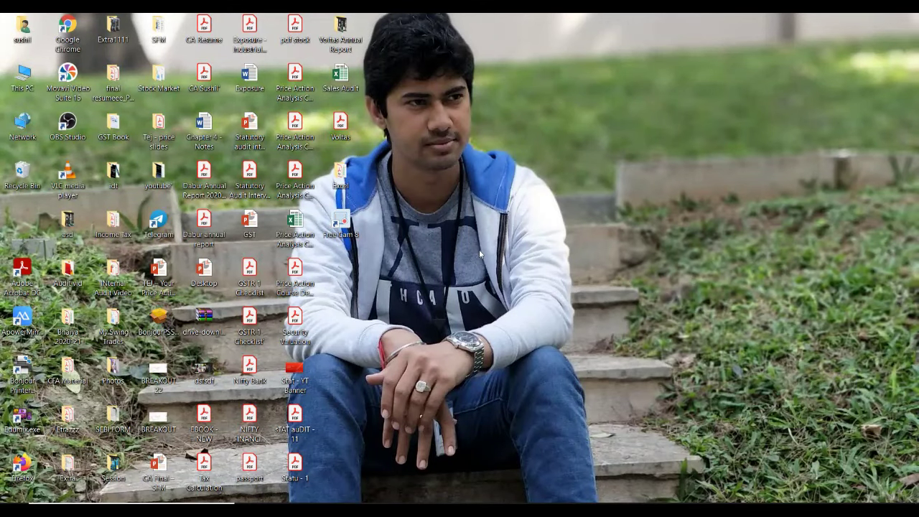
key("alt+F4")
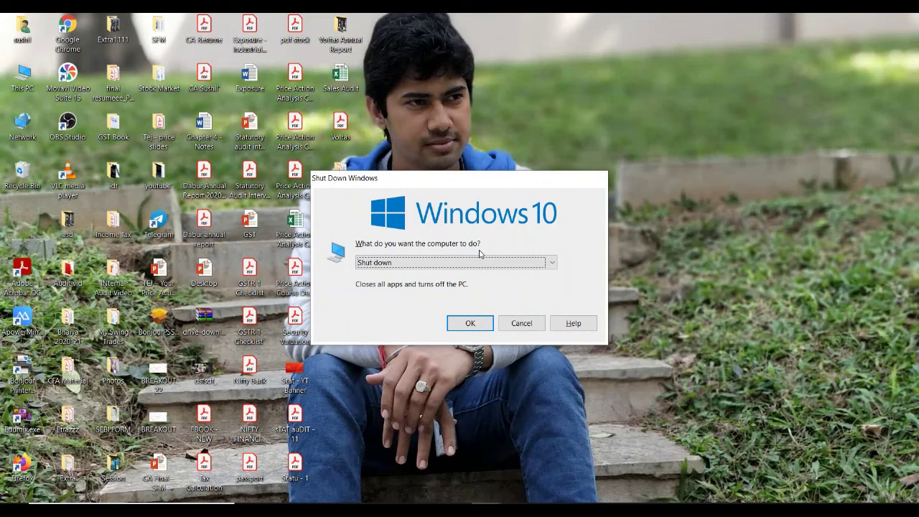
key("Escape")
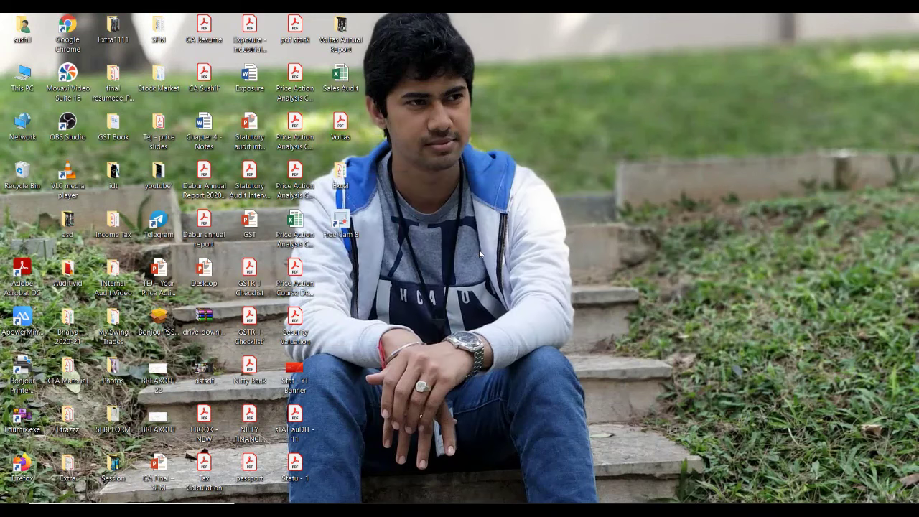
key("alt+Tab")
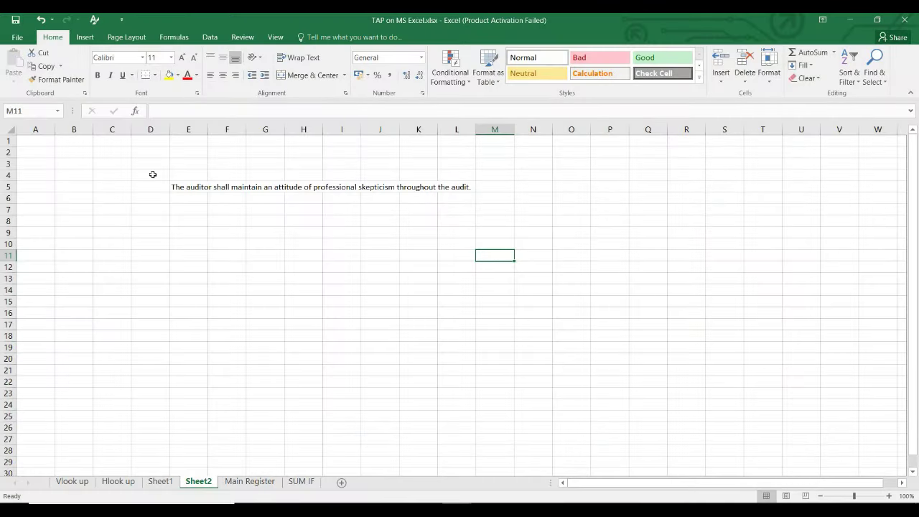
left_click(152, 174)
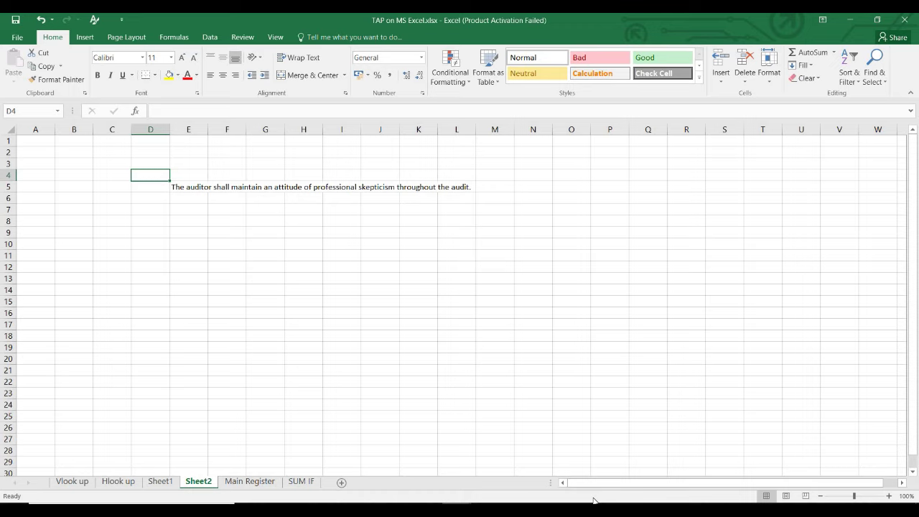
Enter 658, 456 and 3556 in N4:N6 and select them to see the 4670 sum.
key("Right")
key("Right")
key("Right")
key("Right")
key("Right")
key("Right")
key("Right")
key("Right")
key("Right")
key("Right")
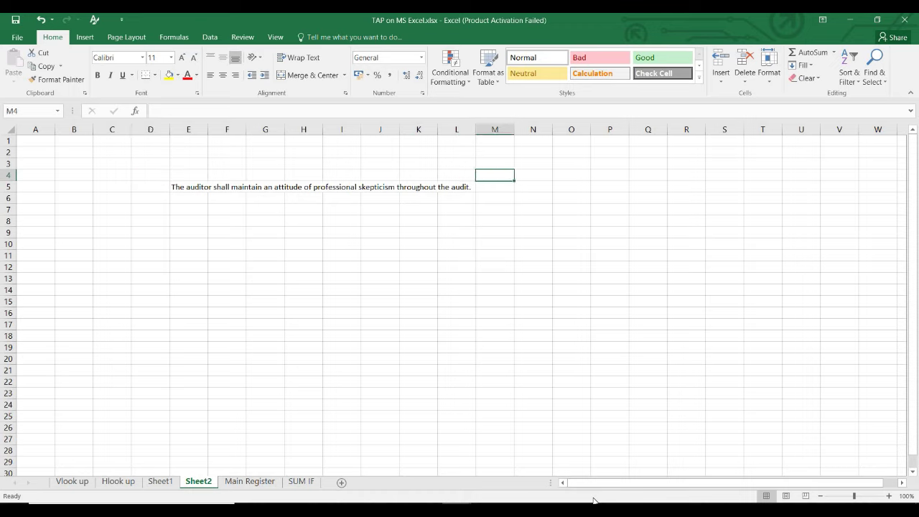
type("658")
key("Return")
type("456")
key("Return")
type("3556")
key("Return")
key("Up")
key("Up")
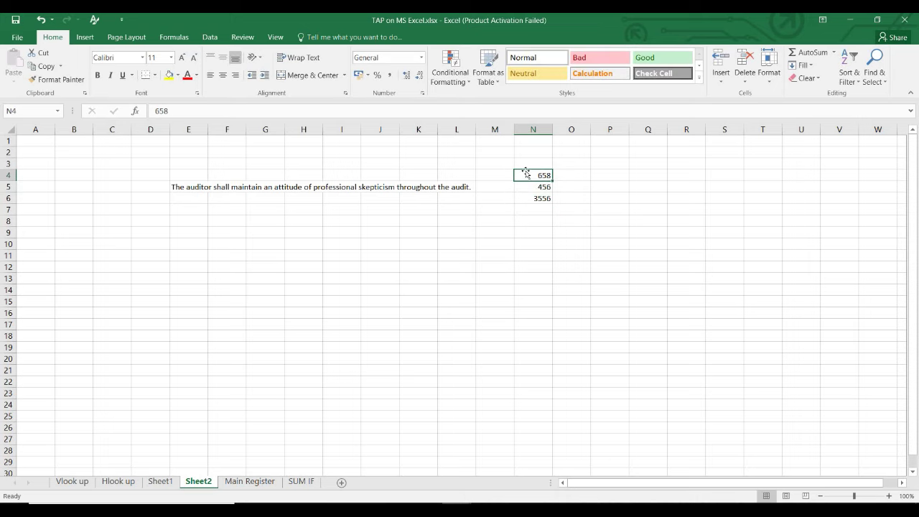
left_click_drag(527, 179, 530, 196)
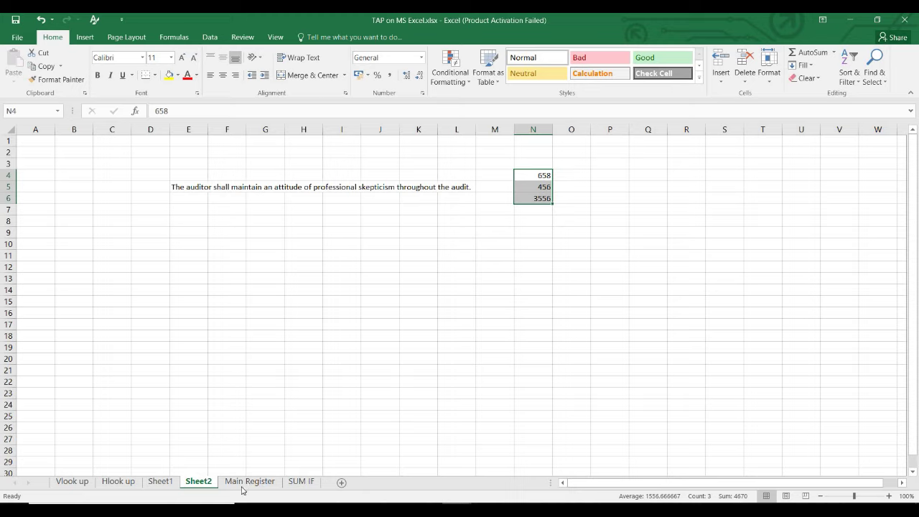
left_click(286, 486)
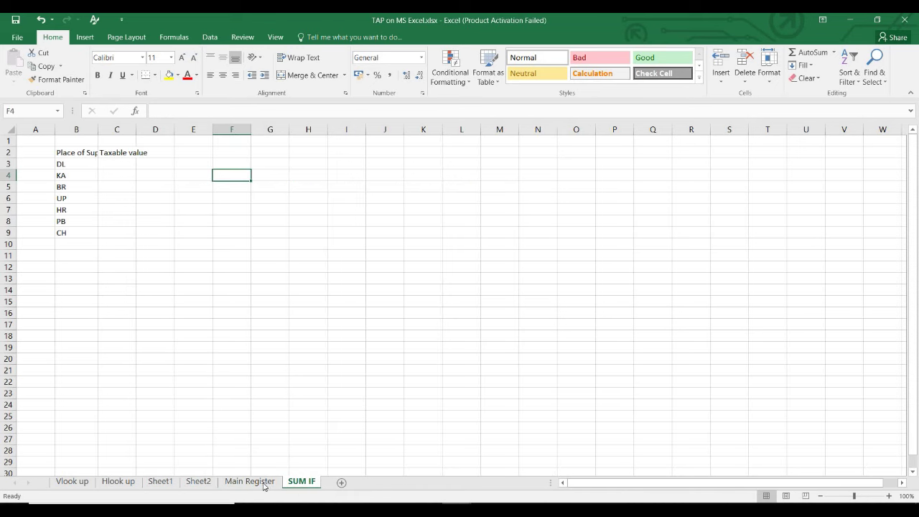
left_click(263, 486)
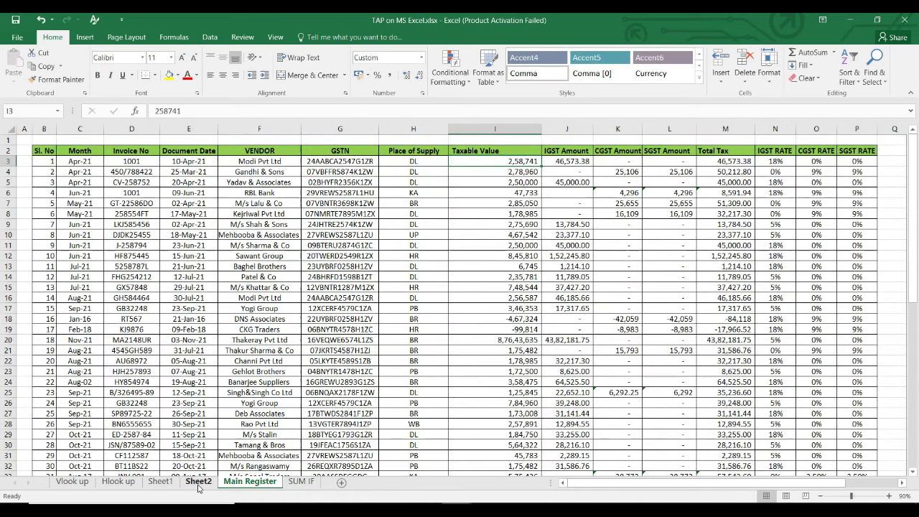
left_click(199, 482)
left_click(160, 482)
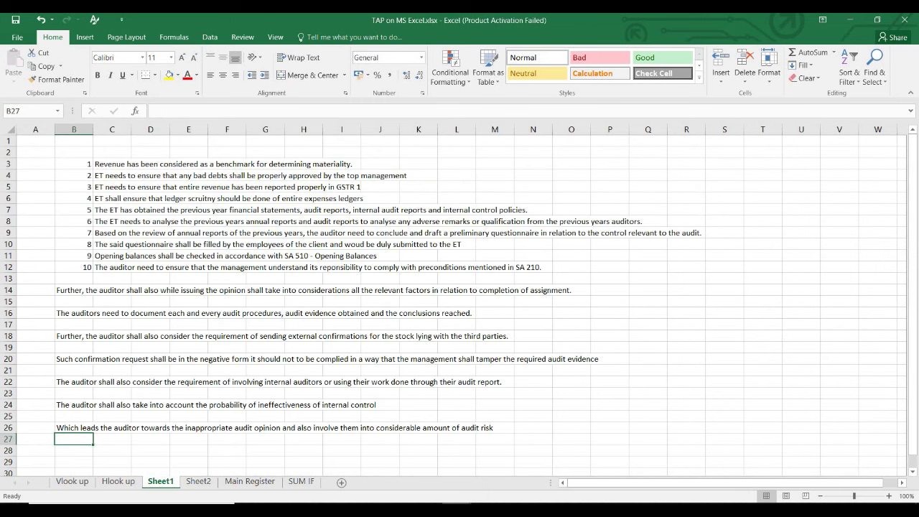
left_click(239, 483)
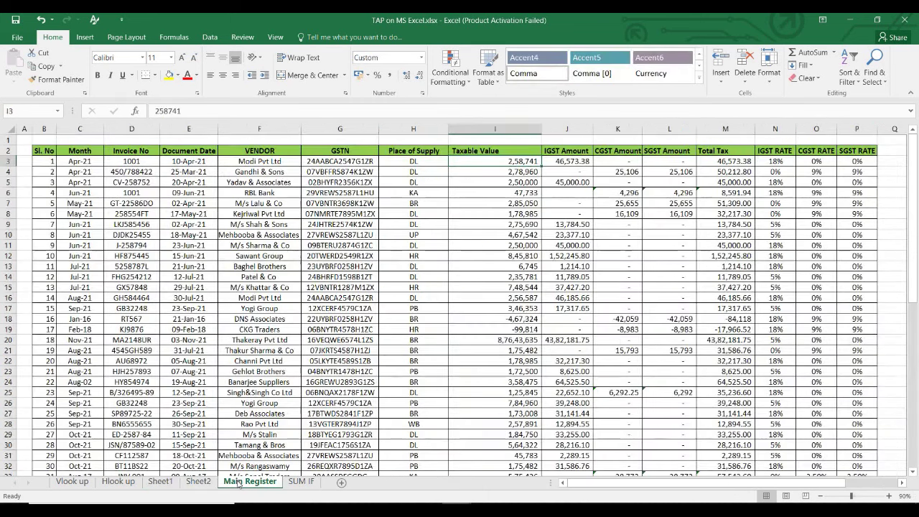
left_click(198, 481)
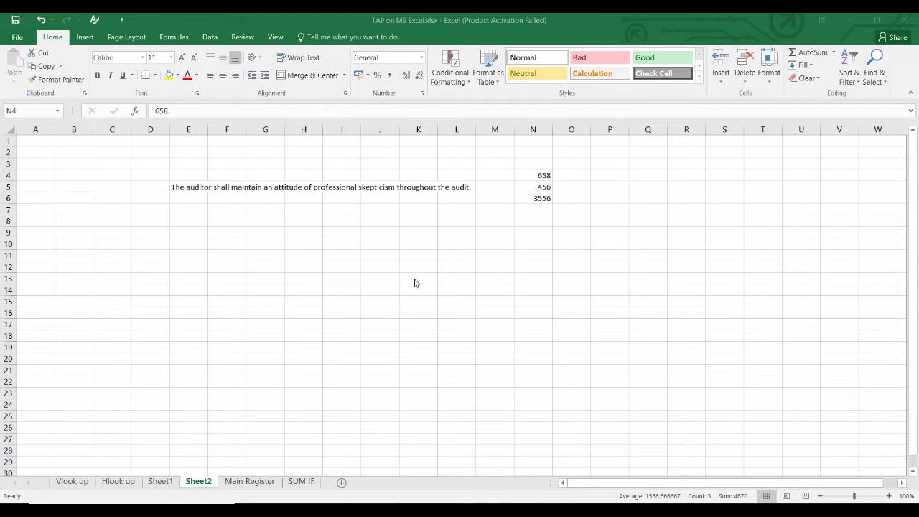
Type the shortcut notes Ctrl+C in C7, Shift+S in C8 and Alt,F,C in C10.
left_click(435, 232)
key("Left")
key("Left")
key("Left")
key("Left")
key("Left")
key("Left")
key("Left")
key("Left")
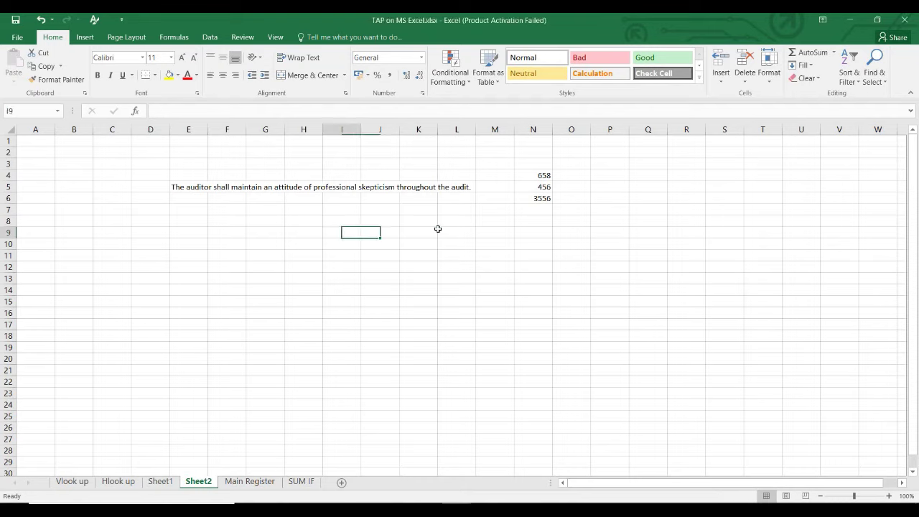
key("Up")
key("Up")
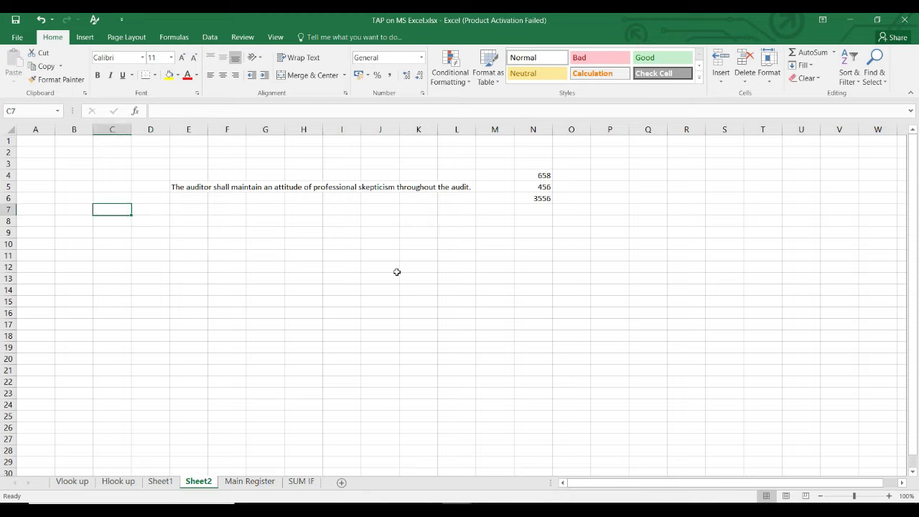
type("Ctrl")
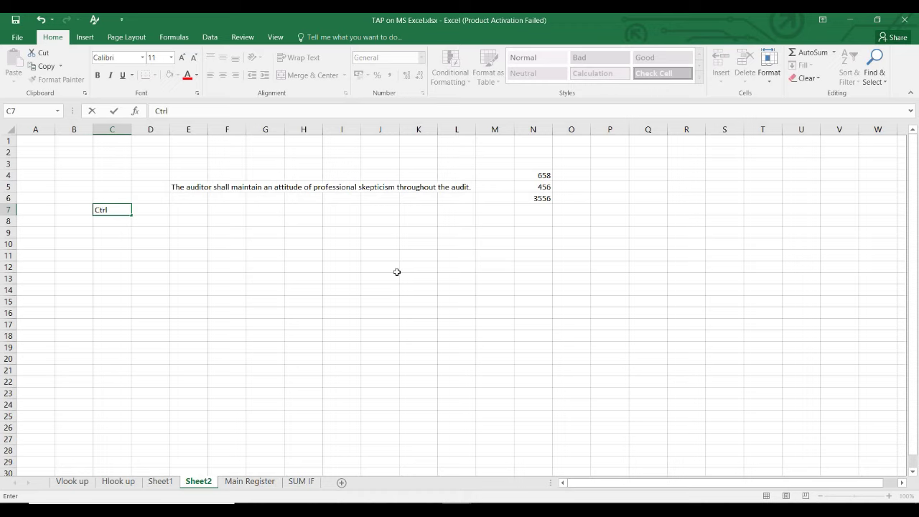
type("+C")
key("Return")
type("S")
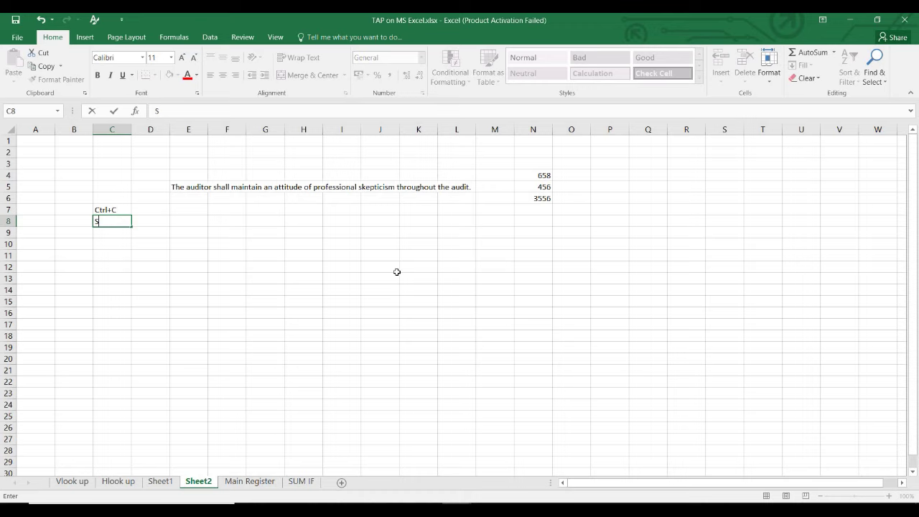
type("hift+S")
key("Return")
key("Return")
type("Alt")
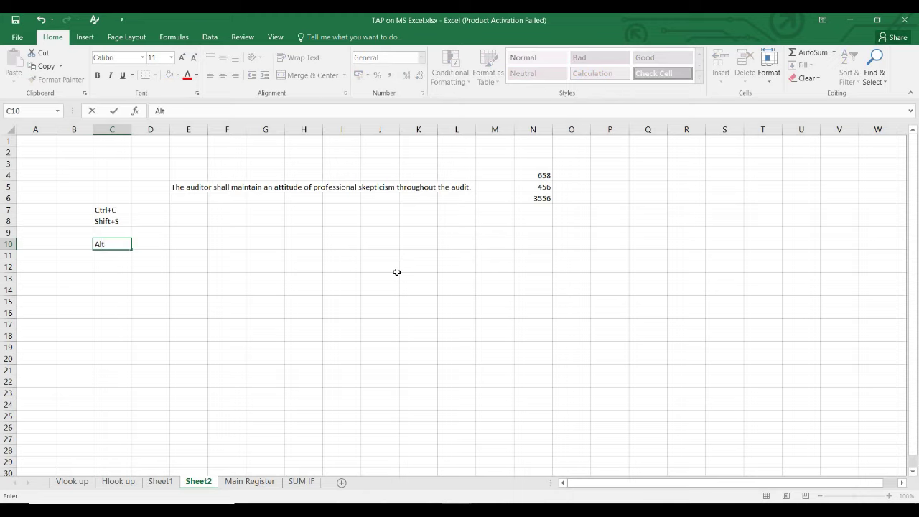
type(",F,C")
key("Return")
Demonstrate copying D7 with Ctrl+C, cancel with Esc, then select C8, C10 and F10.
key("Up")
key("Up")
key("Up")
key("Up")
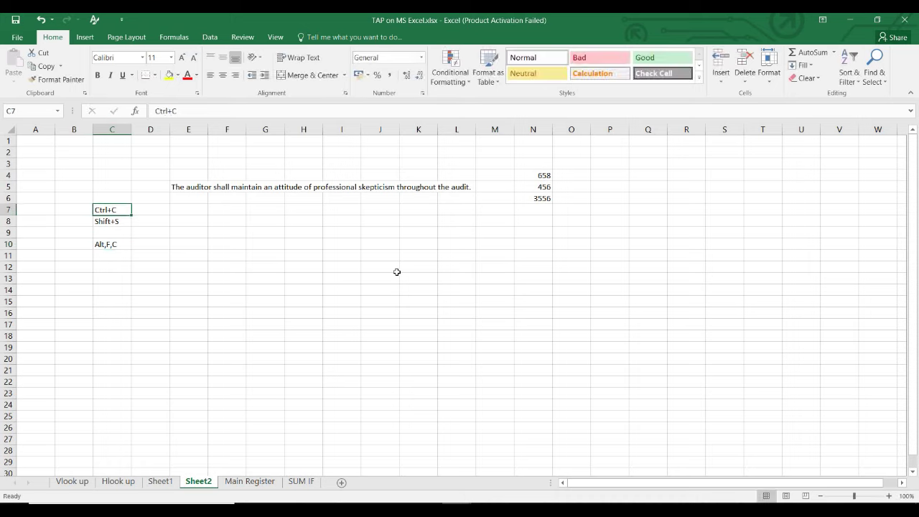
key("Right")
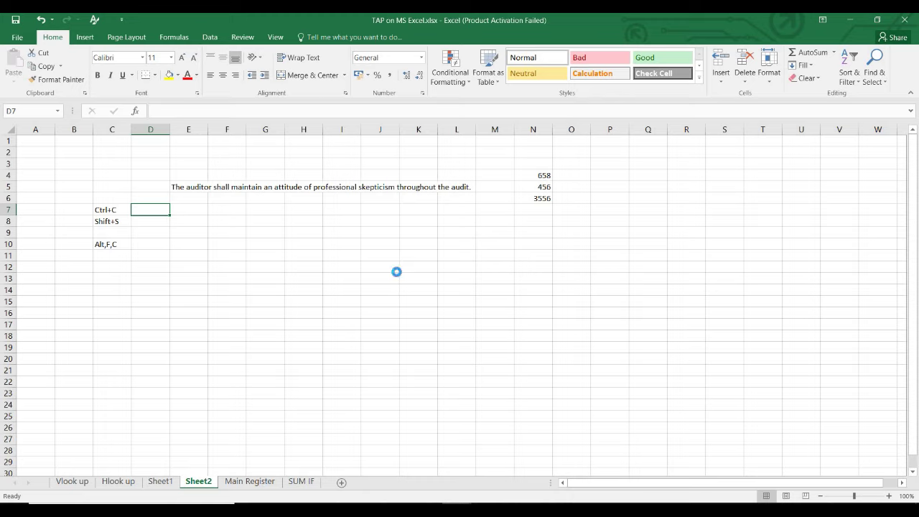
key("ctrl+c")
key("Escape")
key("Down")
key("Left")
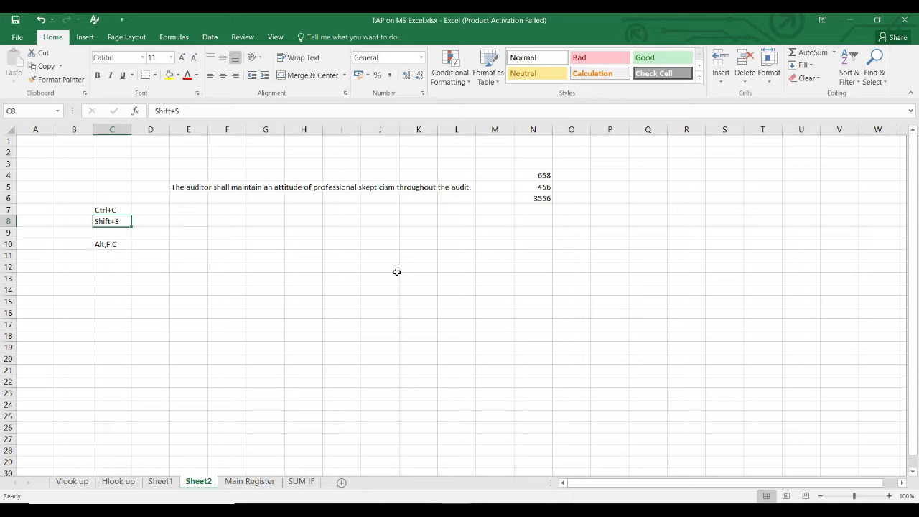
left_click(107, 244)
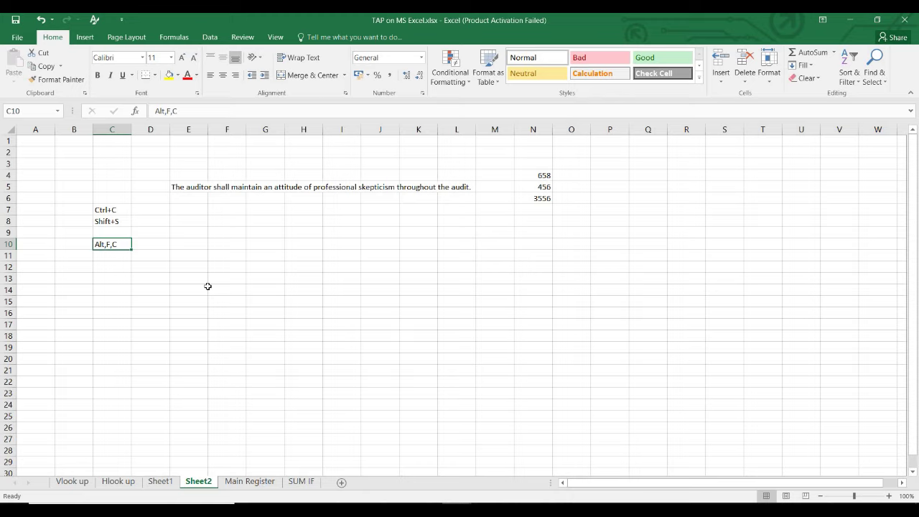
left_click(226, 242)
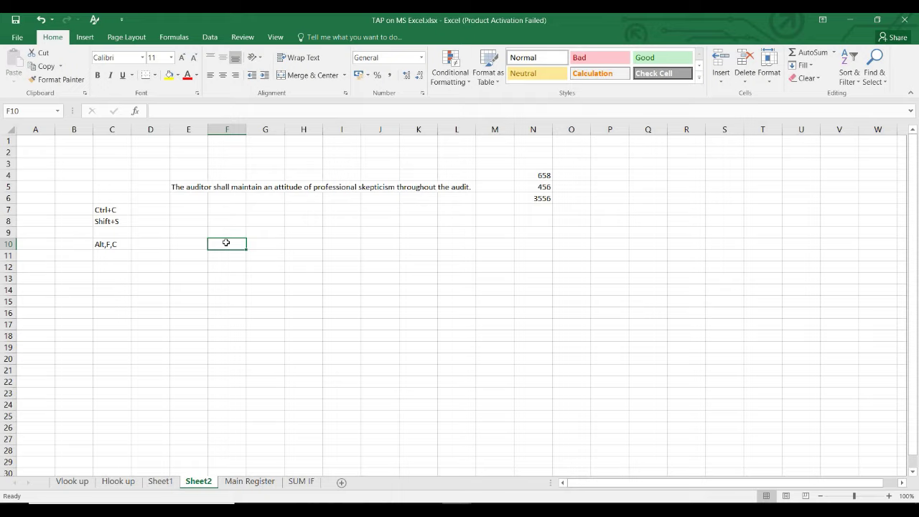
key("alt")
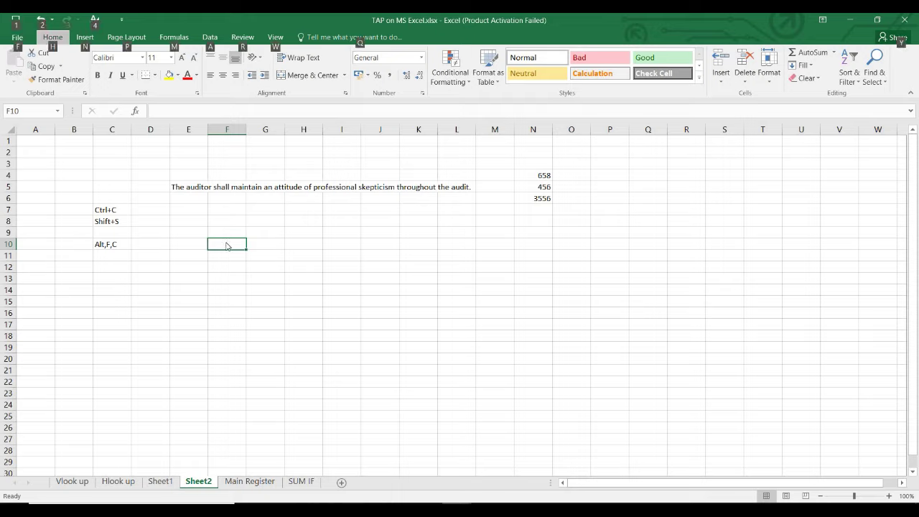
key("f")
key("c")
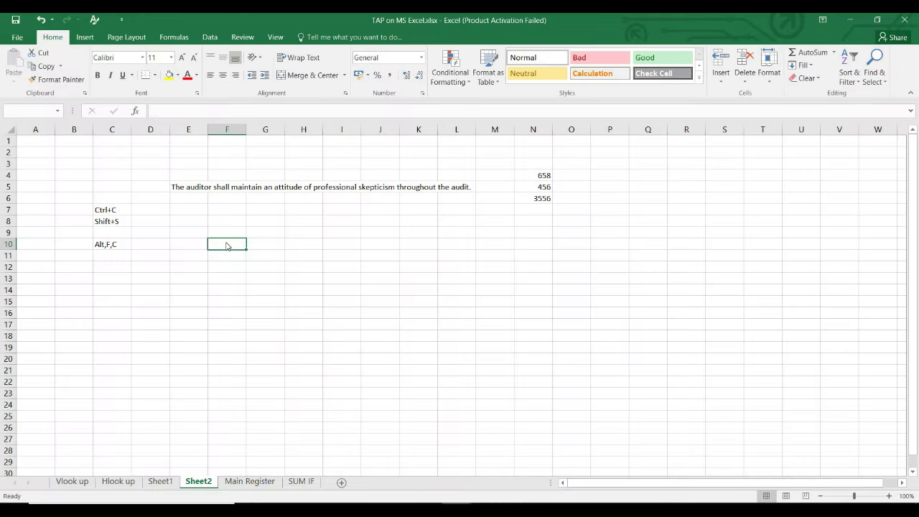
key("Escape")
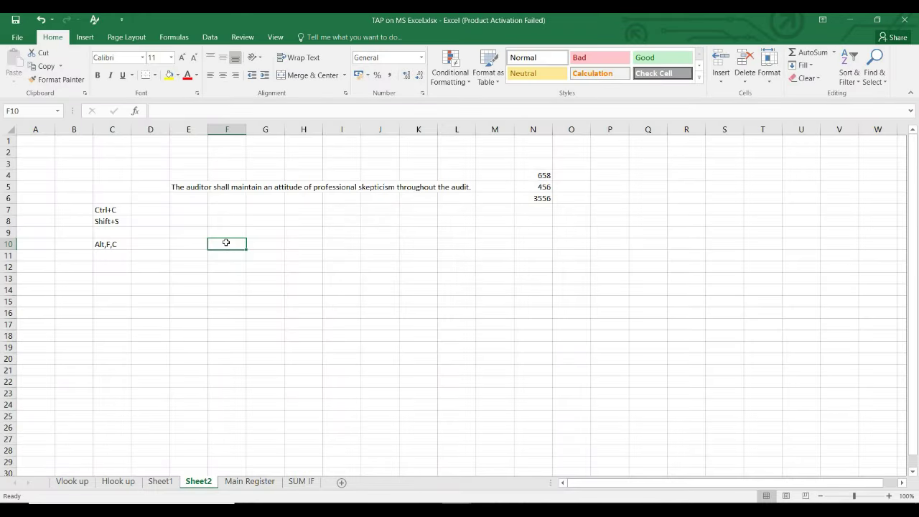
left_click(261, 215)
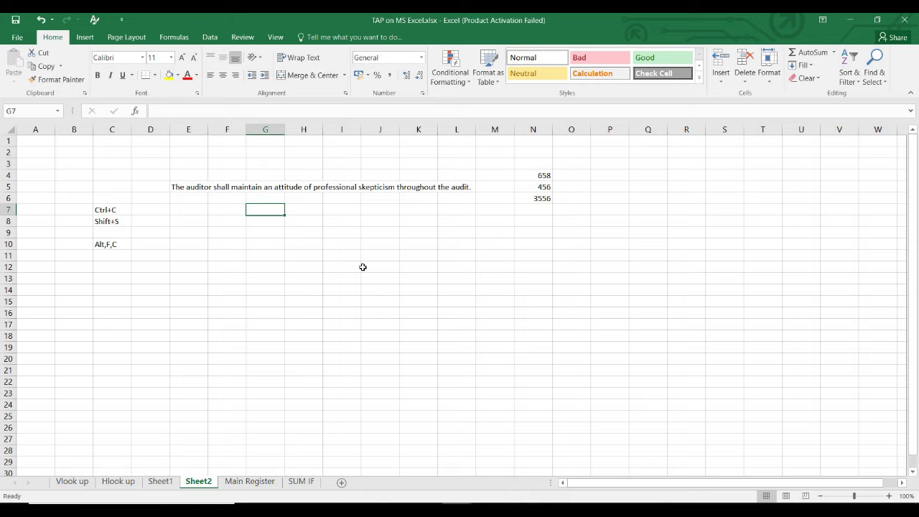
key("Left")
key("Left")
key("Left")
key("Left")
key("Left")
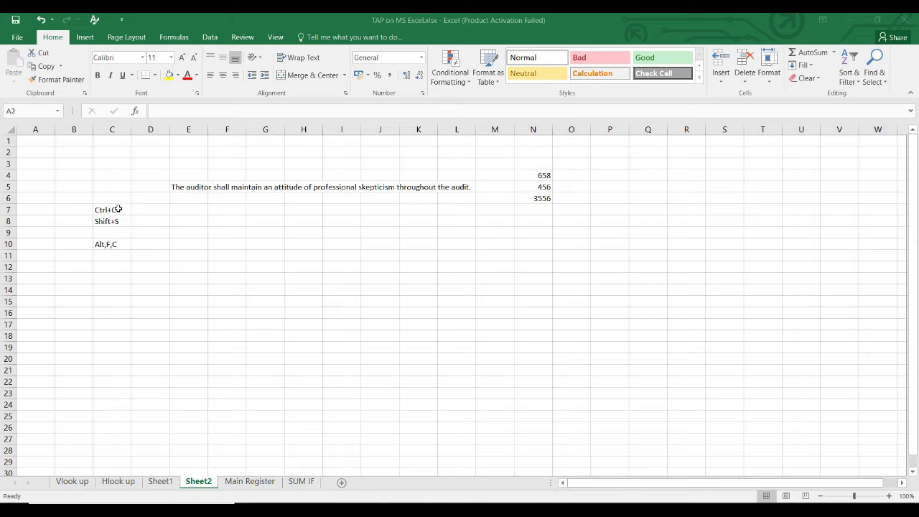
left_click(226, 278)
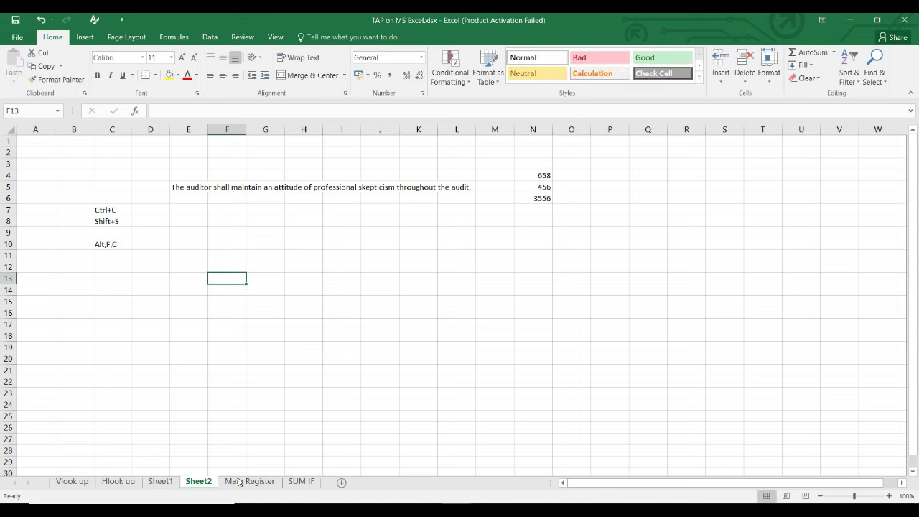
left_click(252, 487)
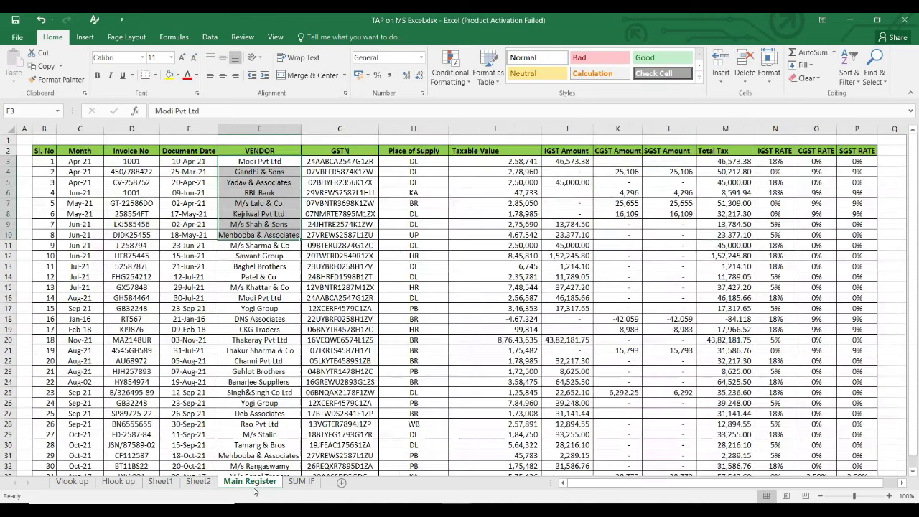
left_click(325, 275)
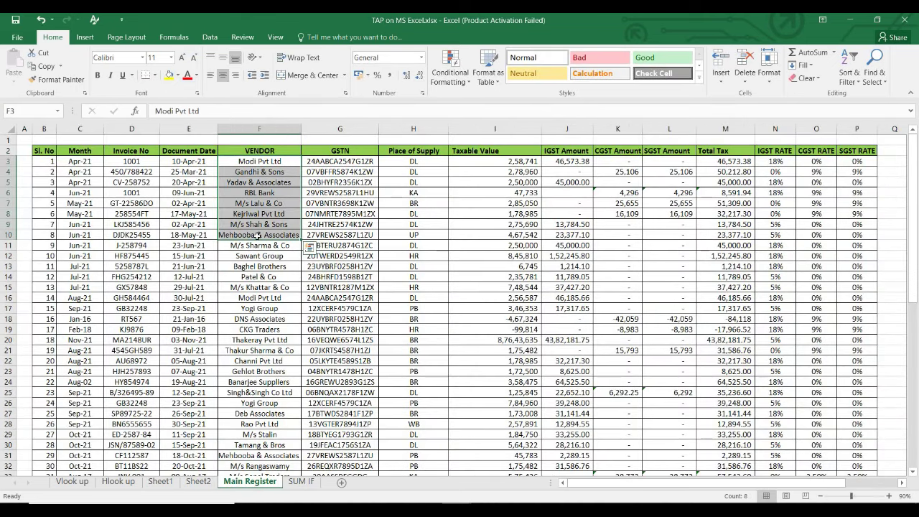
left_click(260, 173)
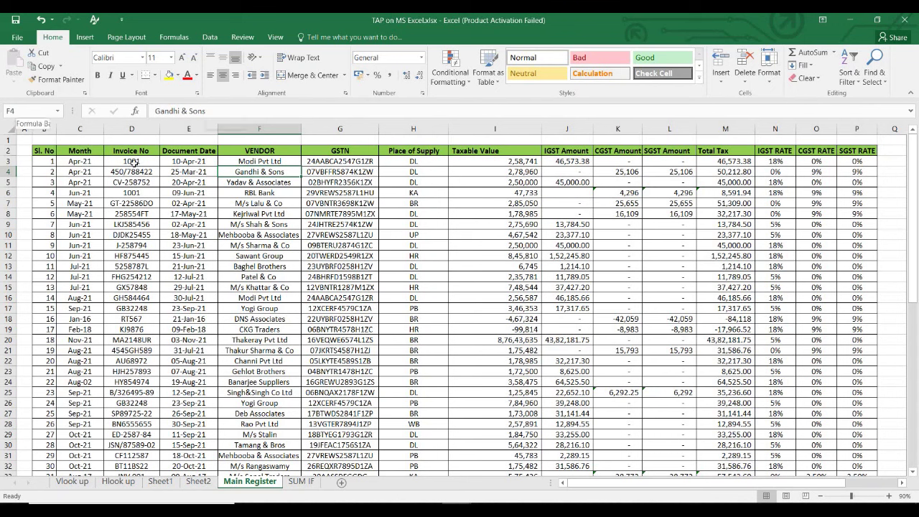
left_click(254, 161)
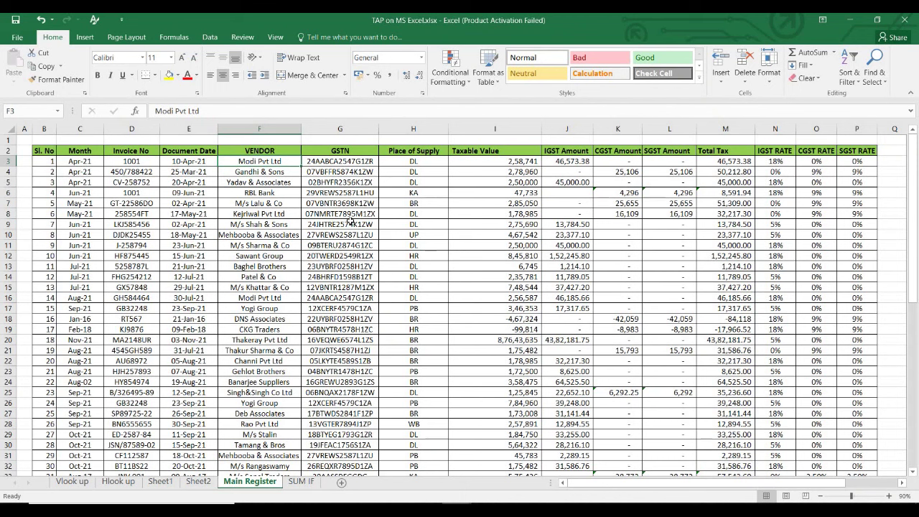
key("shift+Down")
key("shift+Down")
key("shift+Down")
key("shift+Down")
key("shift+Down")
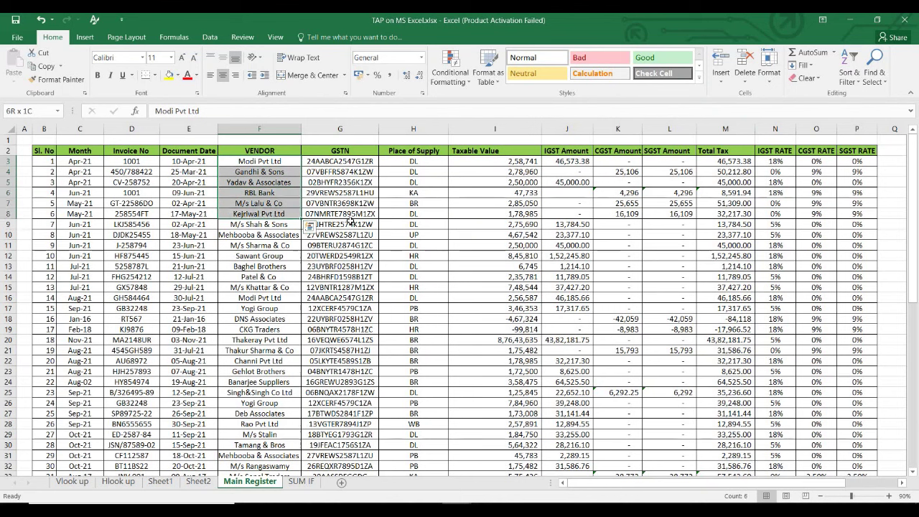
key("shift+Right")
key("shift+Right")
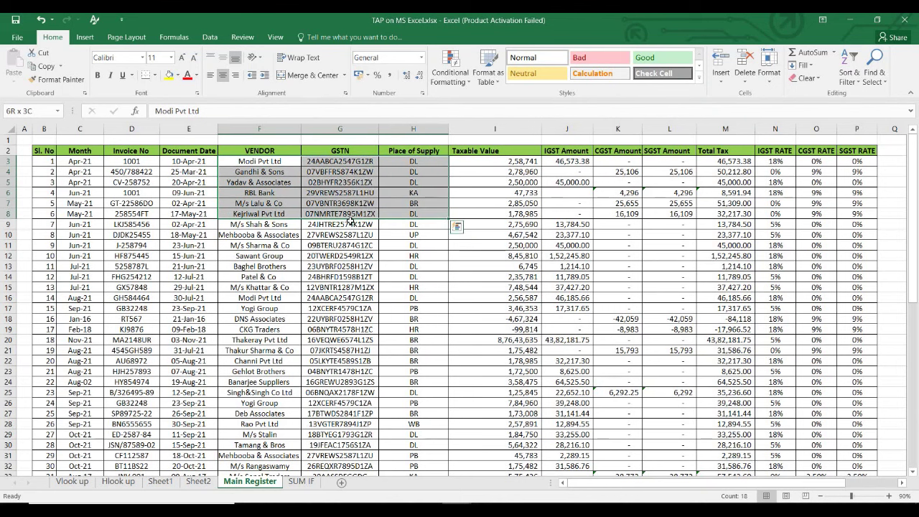
key("shift+Left")
key("shift+Left")
key("shift+Left")
key("shift+Left")
key("shift+Left")
key("shift+Right")
key("shift+Right")
key("shift+Right")
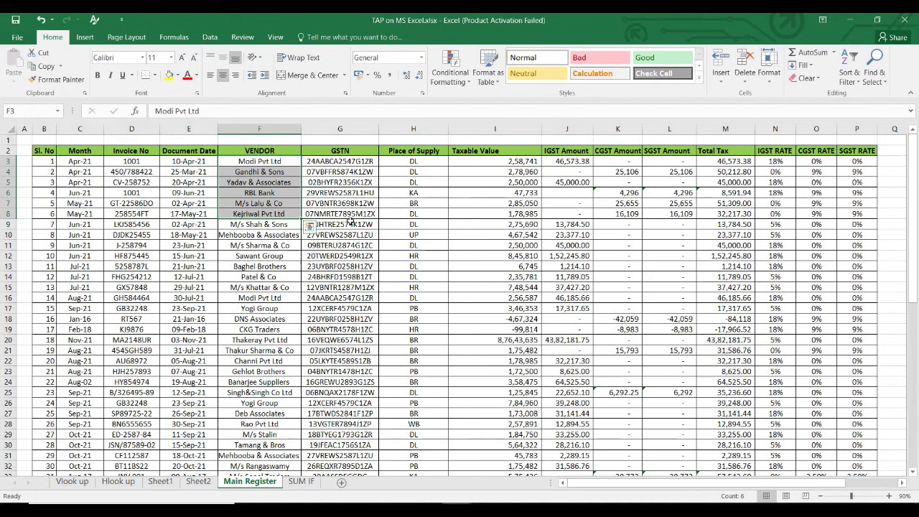
key("shift+Down")
key("shift+Down")
key("shift+Down")
key("shift+Down")
key("shift+Down")
key("Right")
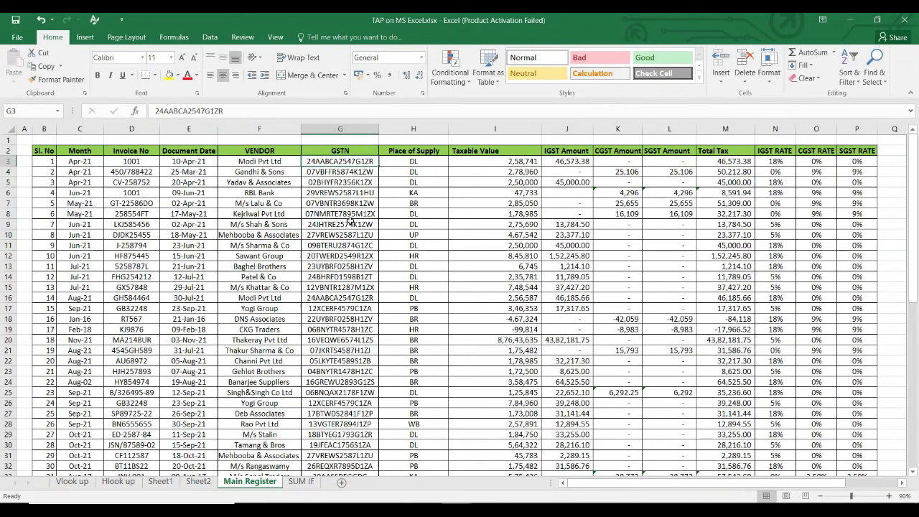
key("shift+Right")
key("shift+Right")
key("shift+Right")
key("shift+Right")
key("shift+Right")
key("shift+Right")
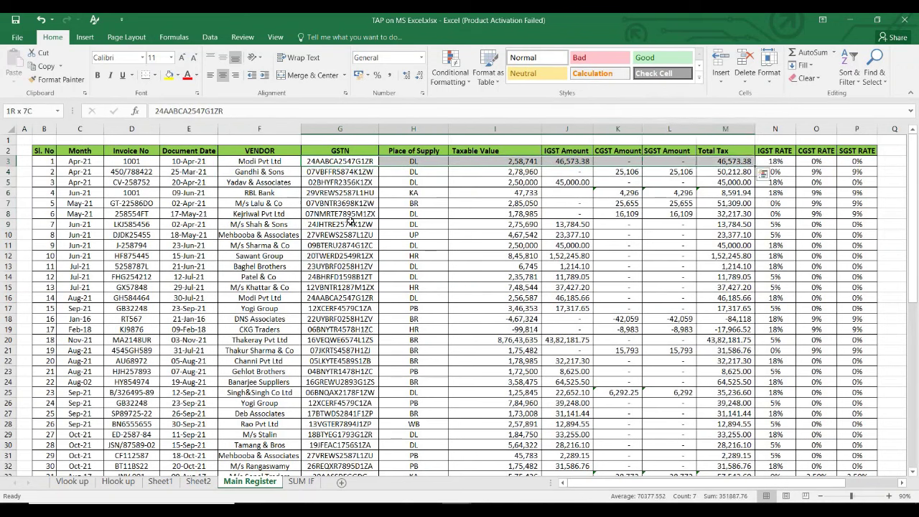
key("Left")
key("Left")
key("Left")
key("Right")
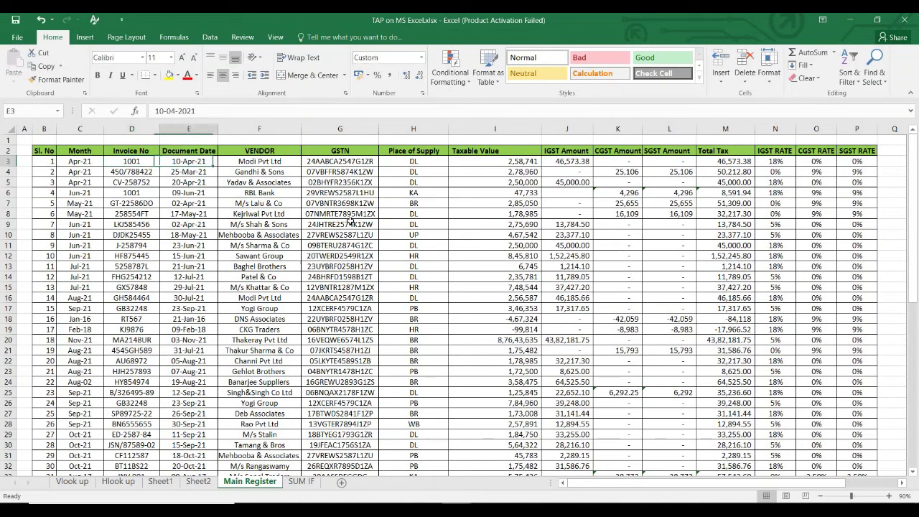
key("Right")
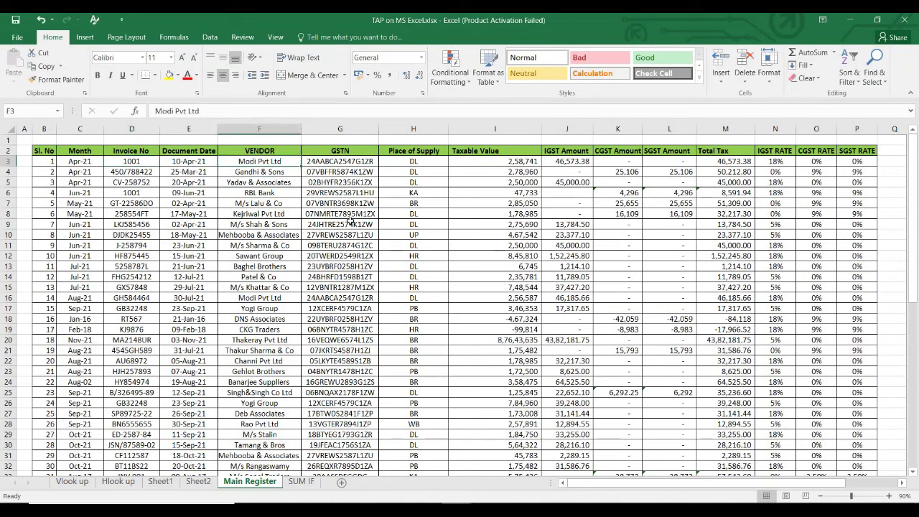
key("ctrl+Right")
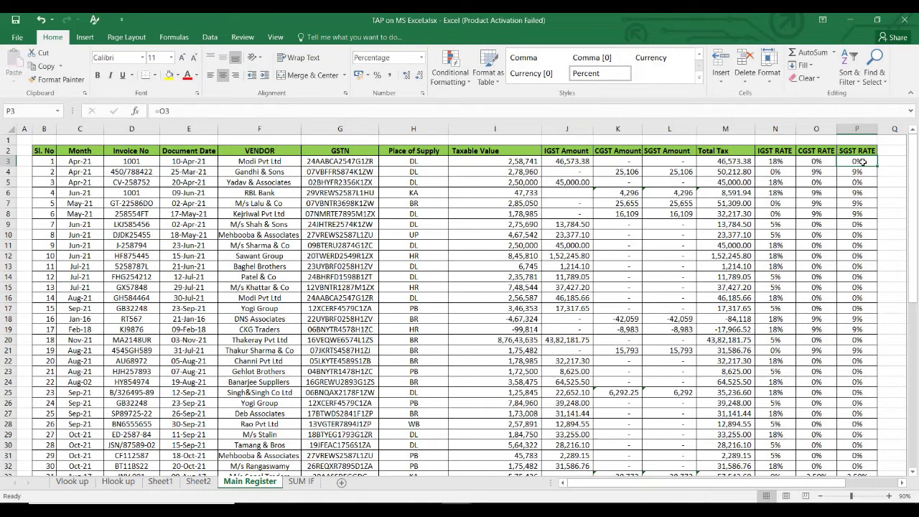
key("ctrl+Page_Up")
key("Up")
key("Up")
key("Up")
key("Up")
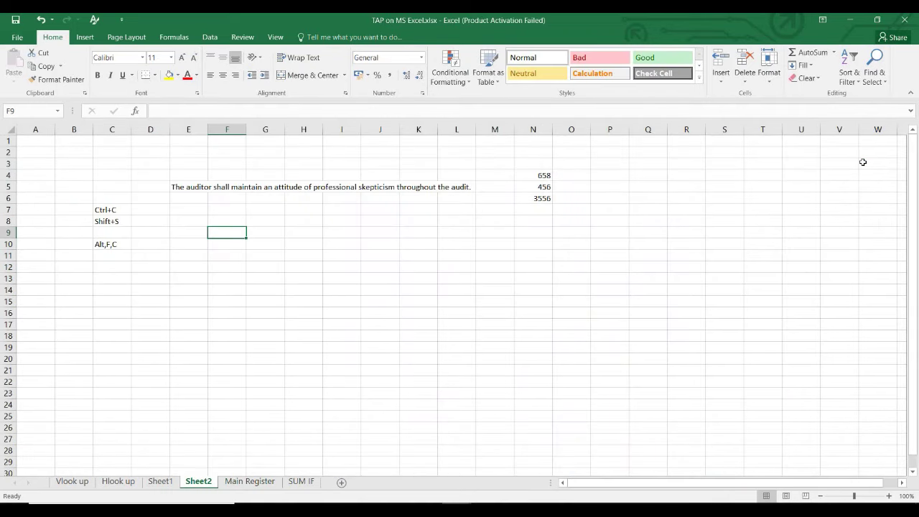
Enter 23 in F9, 34 in F13 and 54 in F17.
type("23")
key("Return")
key("Down")
key("Down")
key("Down")
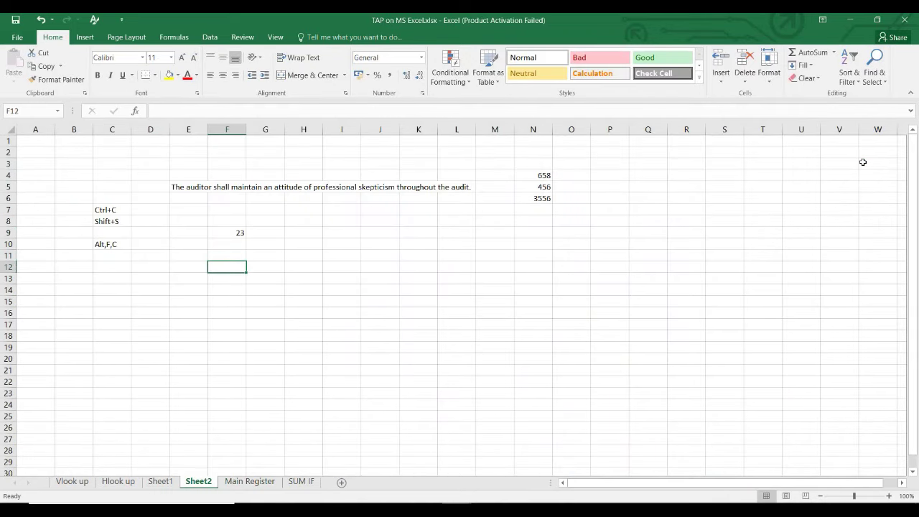
type("34")
key("Return")
key("Down")
key("Down")
Enter 453 in cell I9.
key("Down")
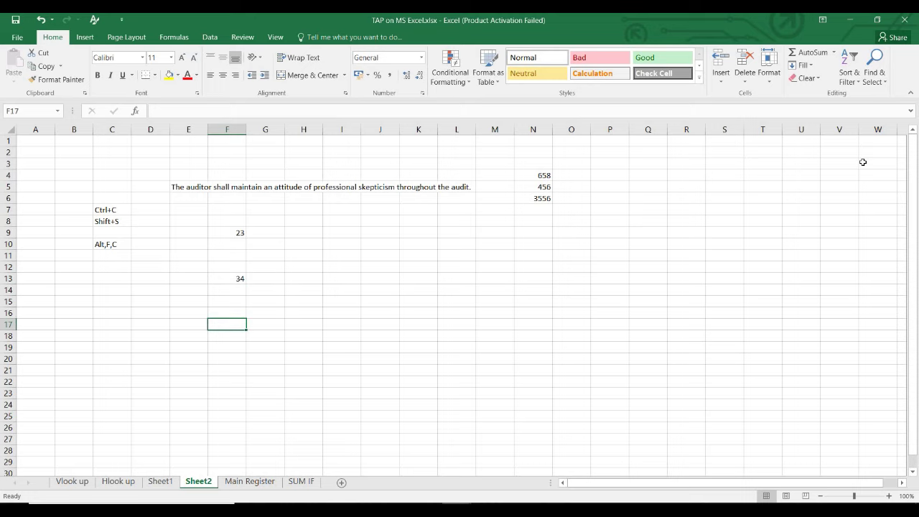
type("54")
key("ctrl+Return")
key("Right")
key("Up")
key("Up")
key("Right")
Jump back through the entries 23 in F9, 34 in F13 and 54 in F17.
key("Right")
key("Up")
key("Up")
key("Up")
key("Up")
key("Up")
key("Up")
key("Up")
key("Down")
type("453")
key("Return")
key("Left")
key("Left")
key("Left")
key("Up")
key("Left")
key("Right")
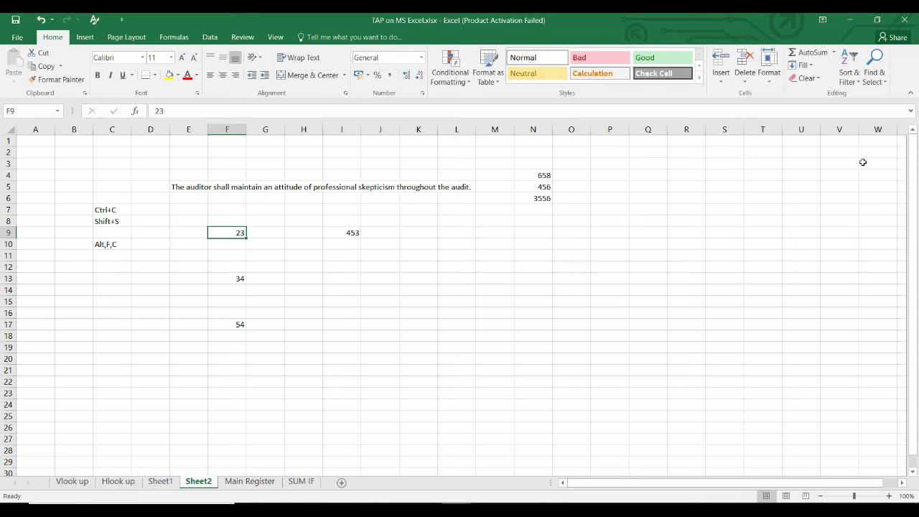
key("Down")
key("Down")
key("Down")
key("Down")
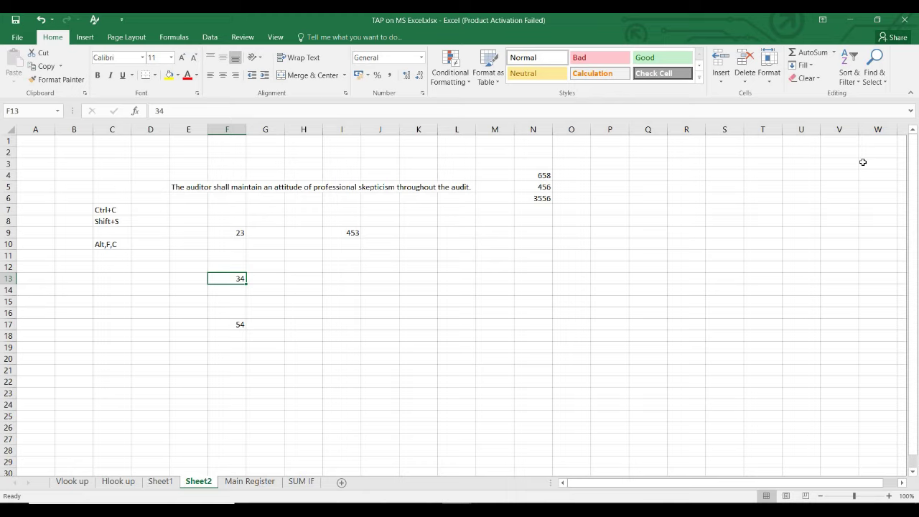
key("ctrl+Down")
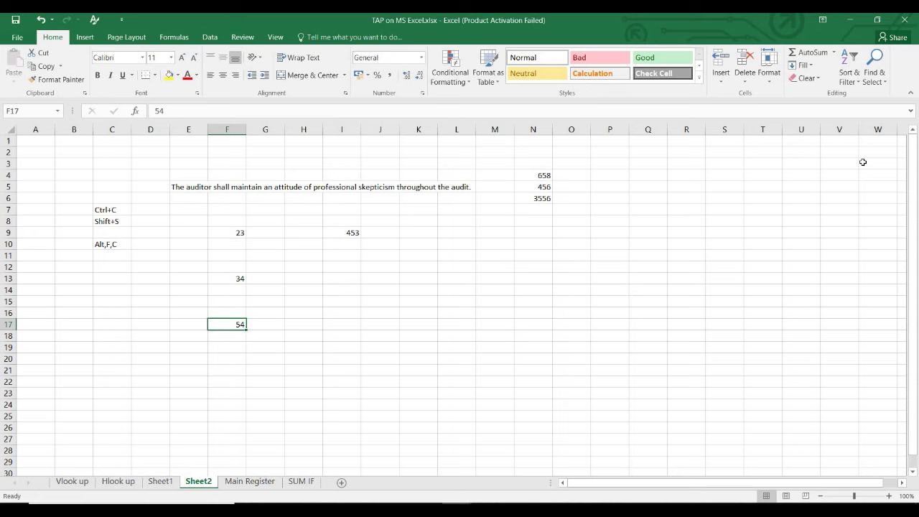
Jump to the last column of row 17 with Ctrl+Right and back to F17.
key("ctrl+Right")
key("Left")
key("Left")
key("Left")
key("ctrl+Right")
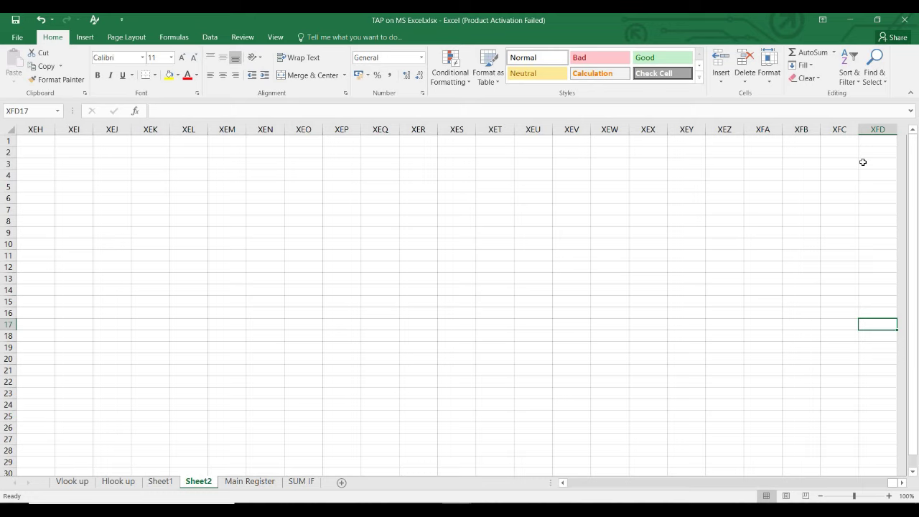
key("ctrl+Left")
key("Left")
key("Left")
key("Right")
key("Right")
Jump from F9 to 453 in I9 and the row's last column, then return to F9.
key("ctrl+Up")
key("ctrl+Up")
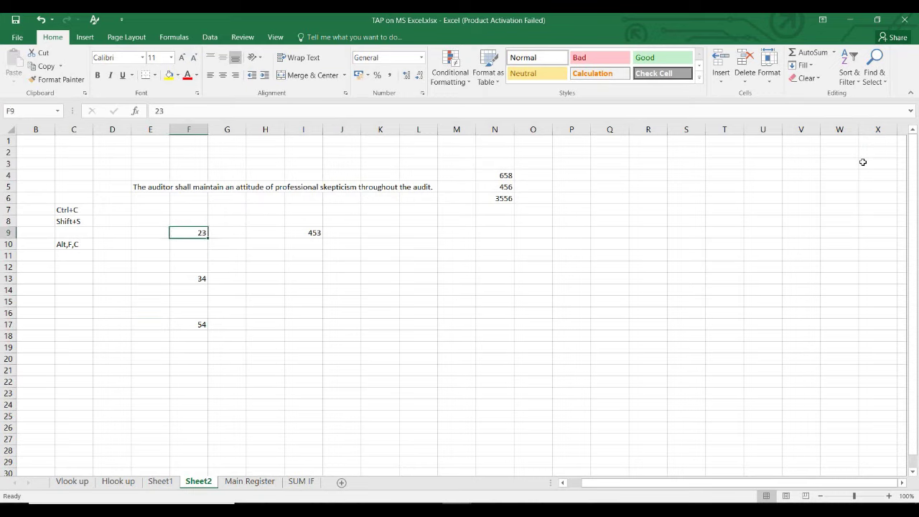
key("ctrl+Right")
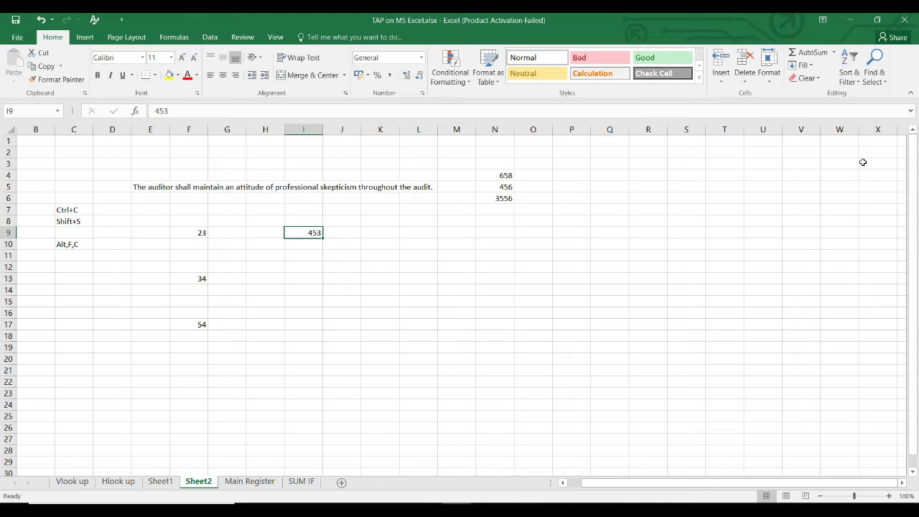
key("ctrl+Right")
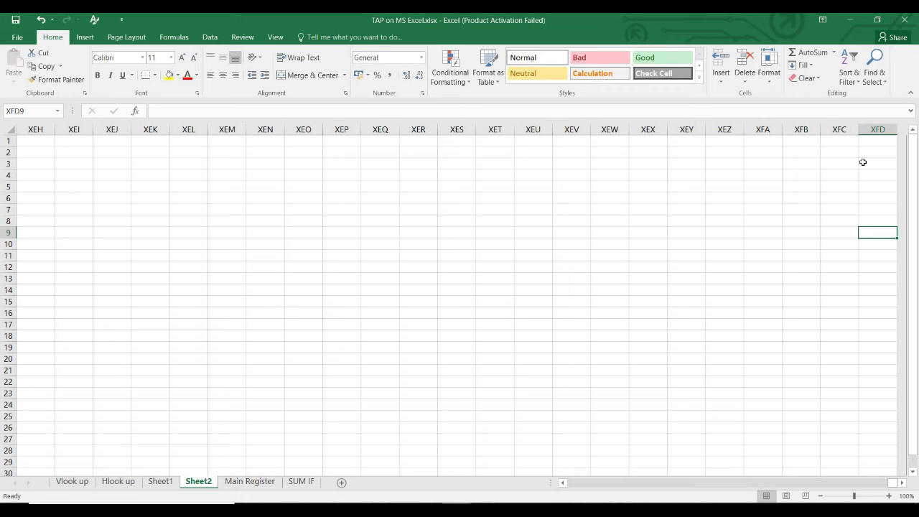
key("Home")
key("Right")
key("Right")
key("Right")
key("Right")
key("Right")
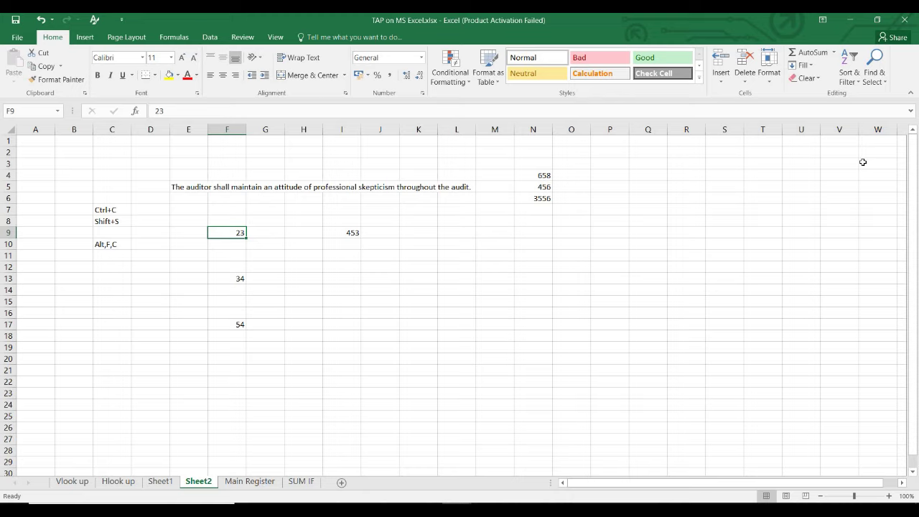
Extend the selection down from F9 with Shift+Down and Ctrl+Shift+Down, then go to Main Register.
key("shift+Down")
key("shift+Down")
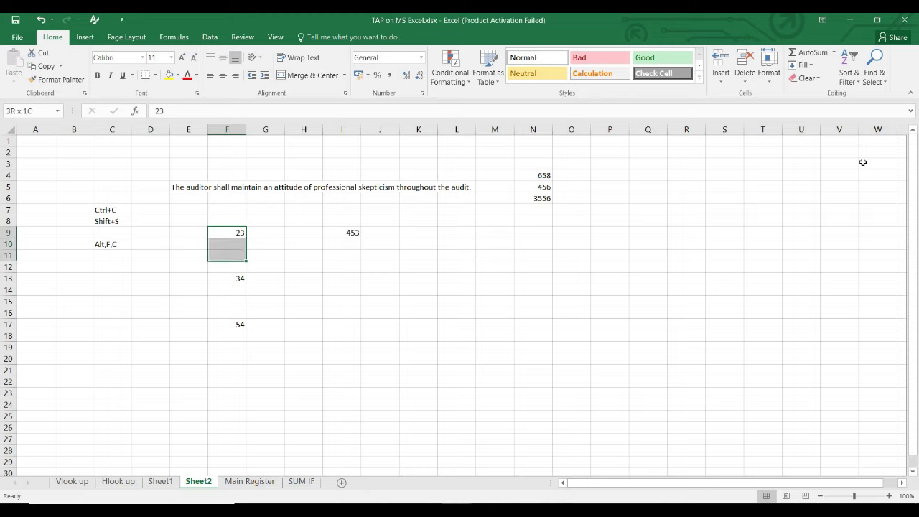
key("Up")
key("Down")
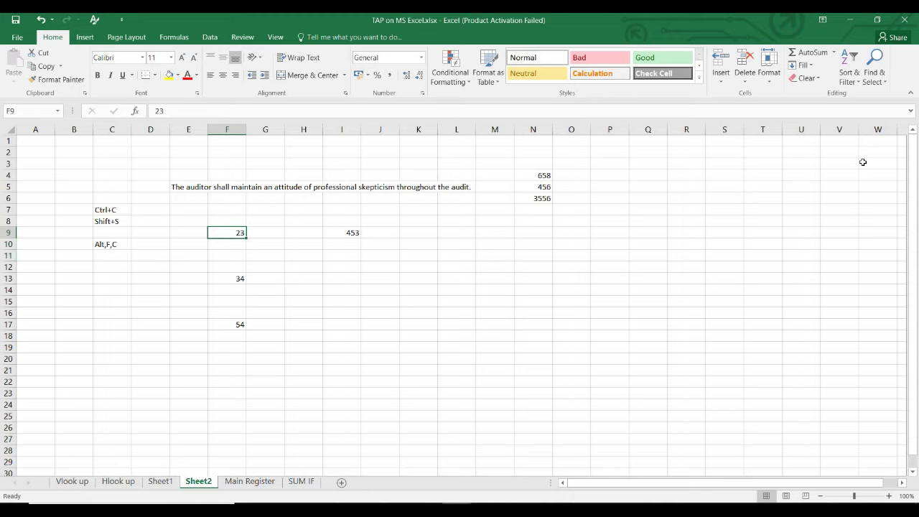
key("ctrl+shift+Down")
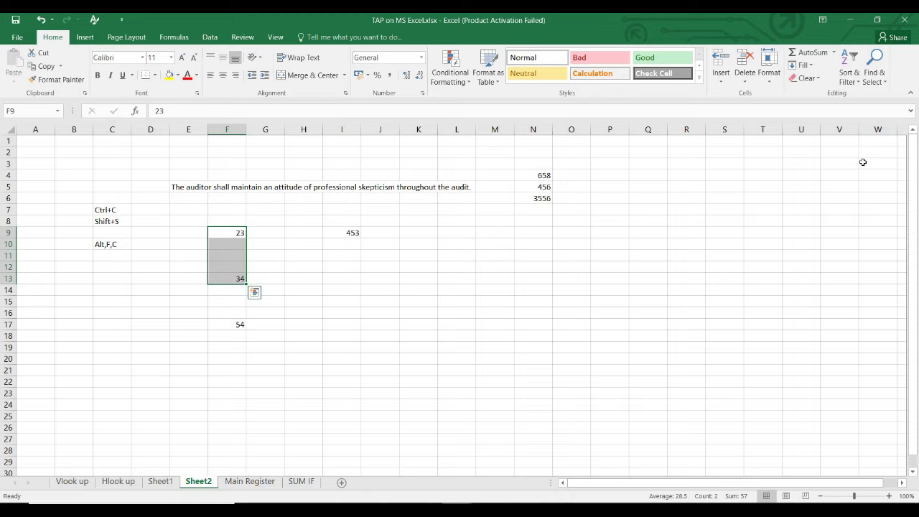
key("ctrl+Page_Down")
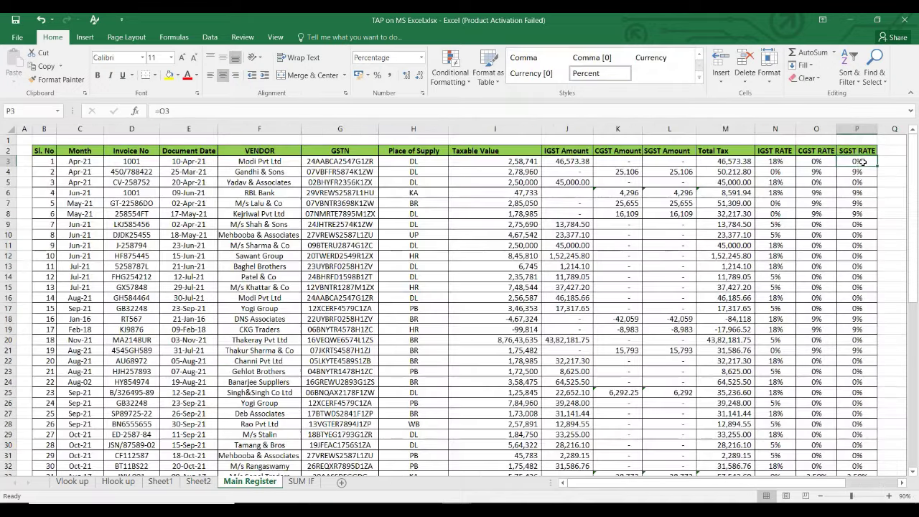
Select the Main Register header row from Sl. No to the last column.
left_click(39, 149)
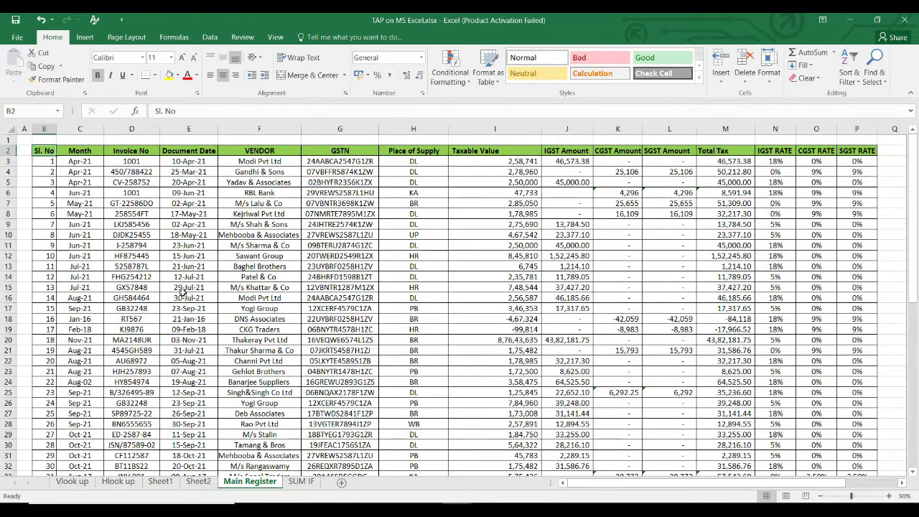
key("ctrl+shift+Right")
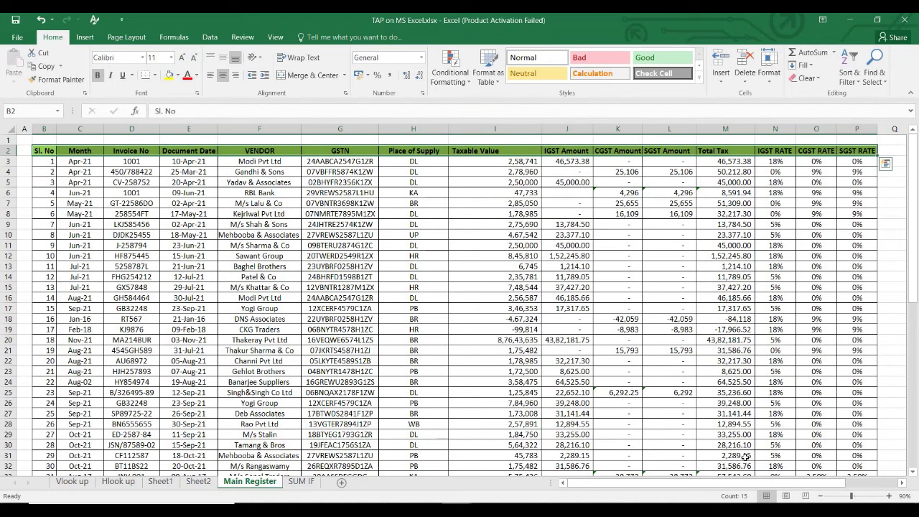
left_click_drag(790, 483, 823, 226)
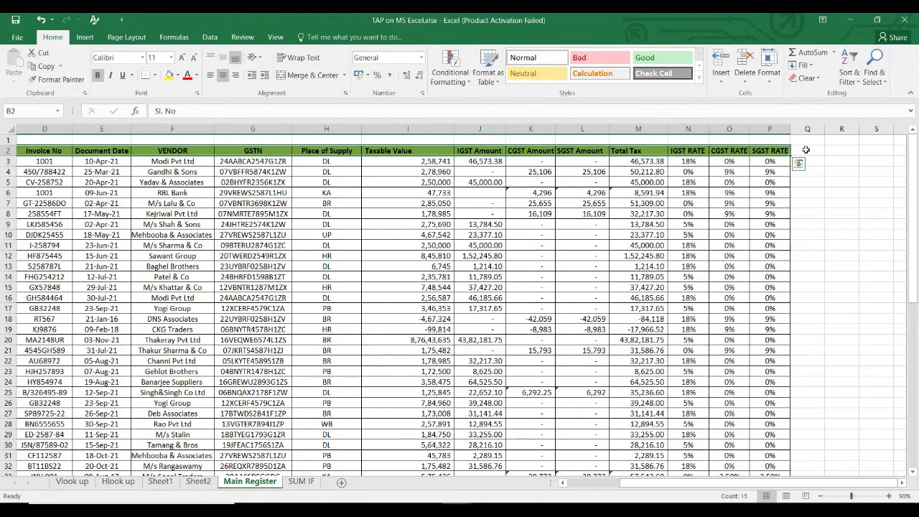
key("Home")
Insert a blank column before Invoice No using Alt, H, I, C.
key("Right")
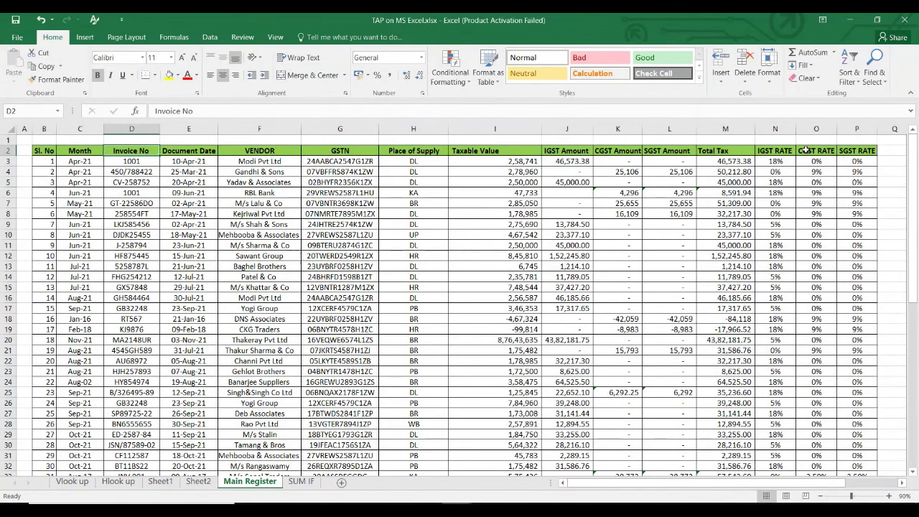
key("ctrl+shift+Down")
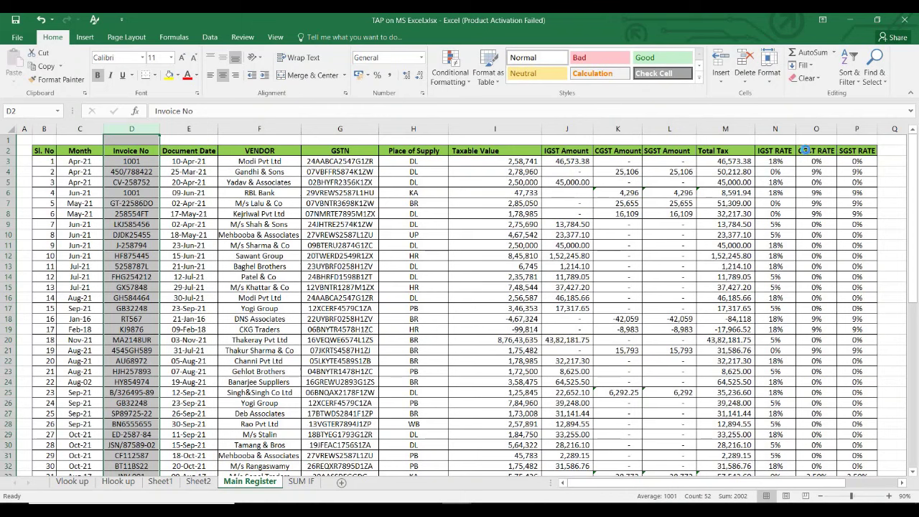
key("alt+h")
key("i")
key("c")
Move across the headers with Ctrl+arrows, checking the new empty D2 column.
key("Left")
key("Left")
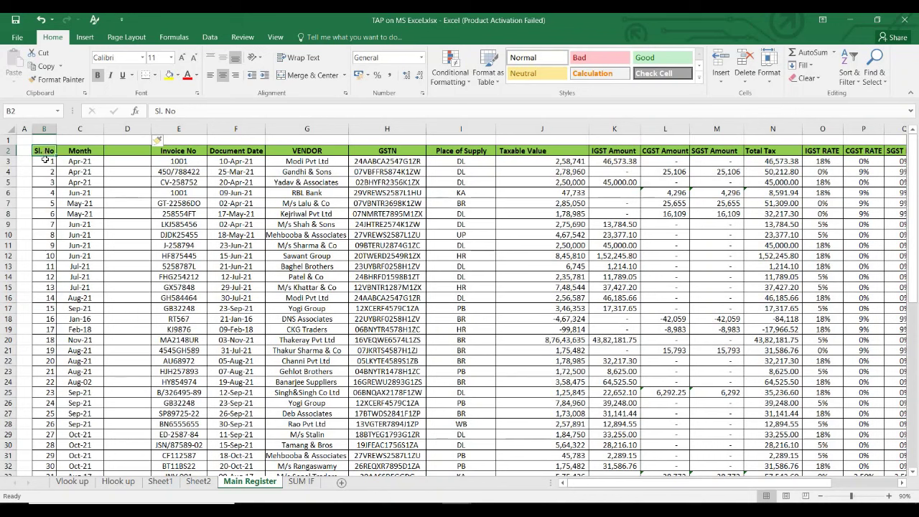
key("shift+Right")
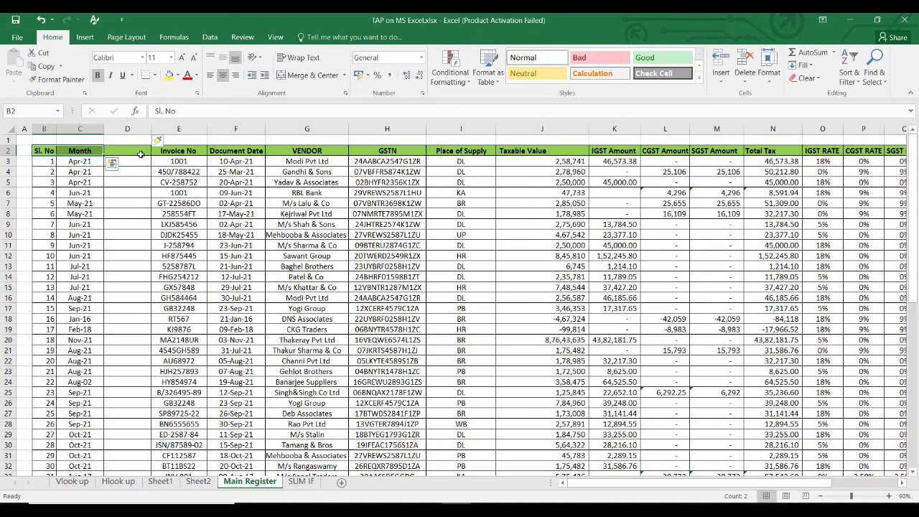
key("shift+Left")
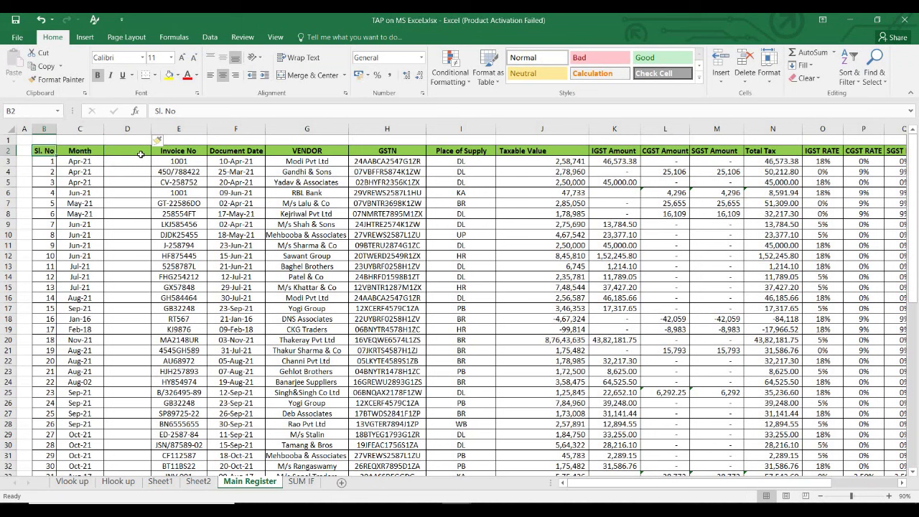
key("Right")
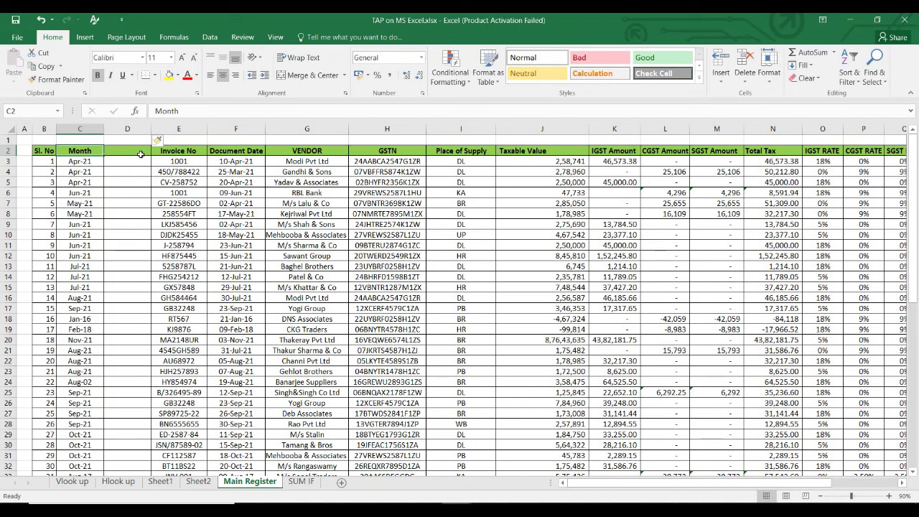
key("ctrl+Right")
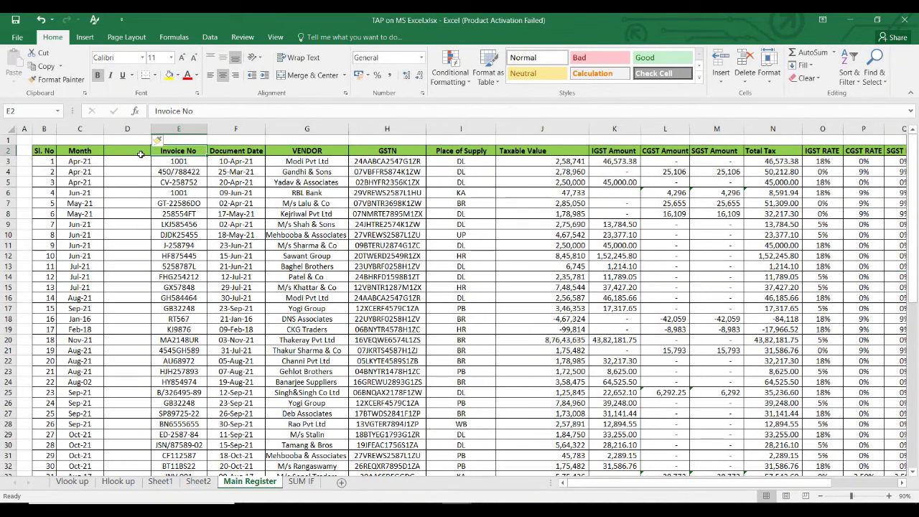
key("ctrl+Right")
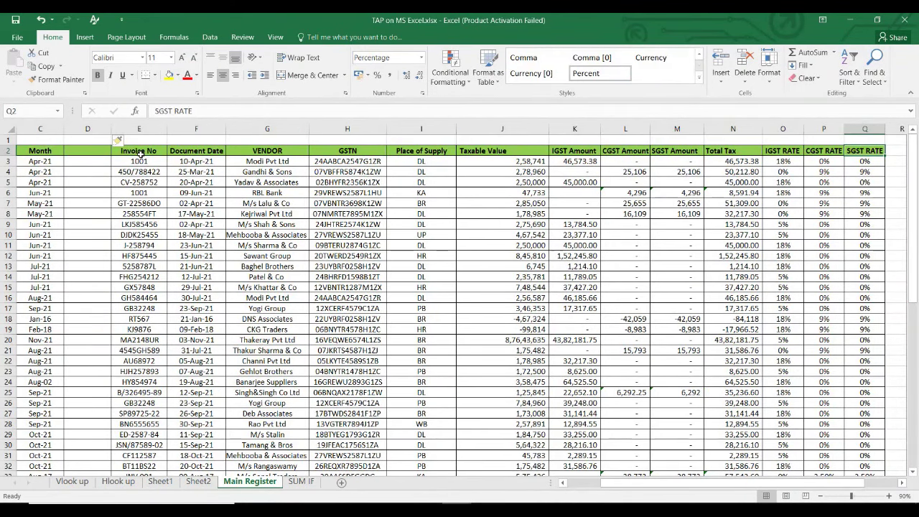
key("ctrl+Left")
key("ctrl+Left")
key("ctrl+Left")
key("Right")
key("Right")
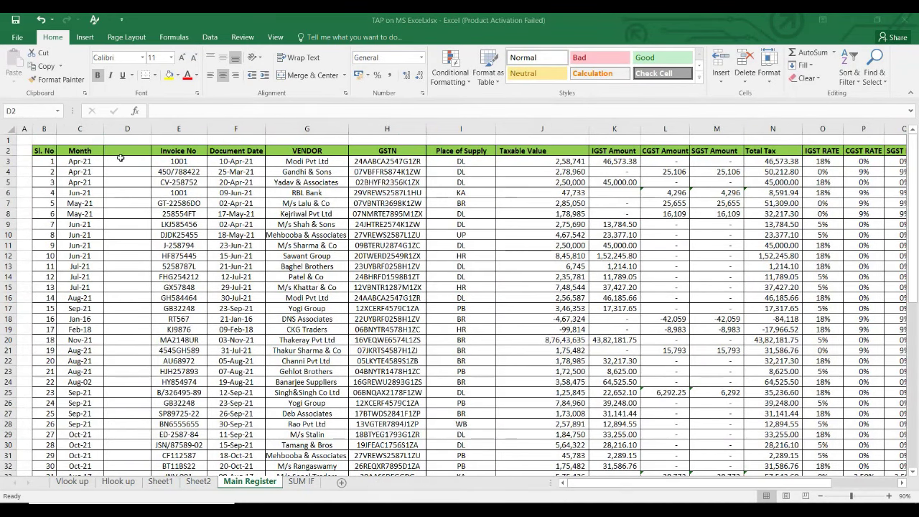
left_click(126, 151)
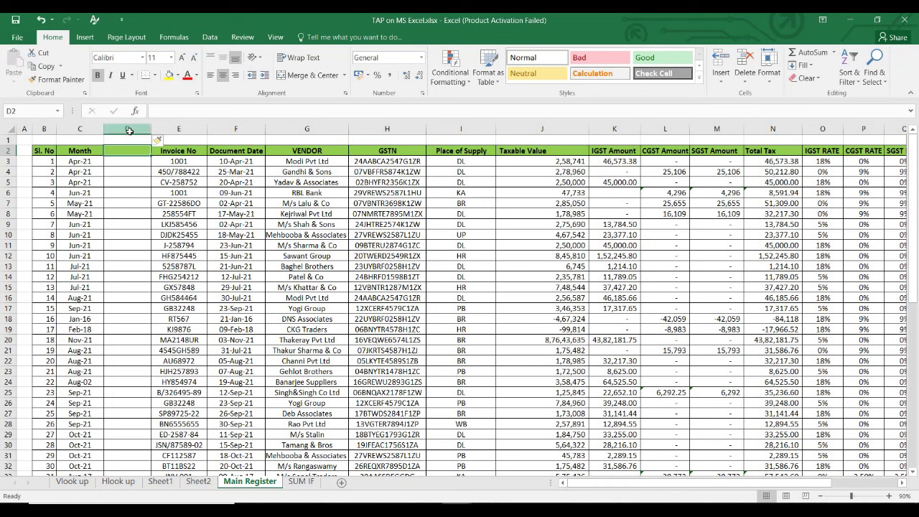
left_click(129, 130)
key("Down")
key("Down")
key("Down")
left_click(123, 153)
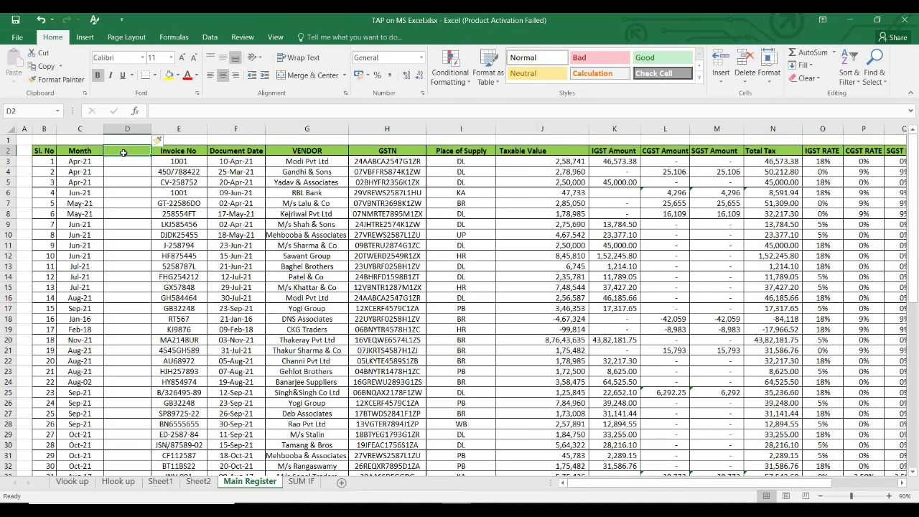
key("Right")
key("Right")
key("Right")
key("Right")
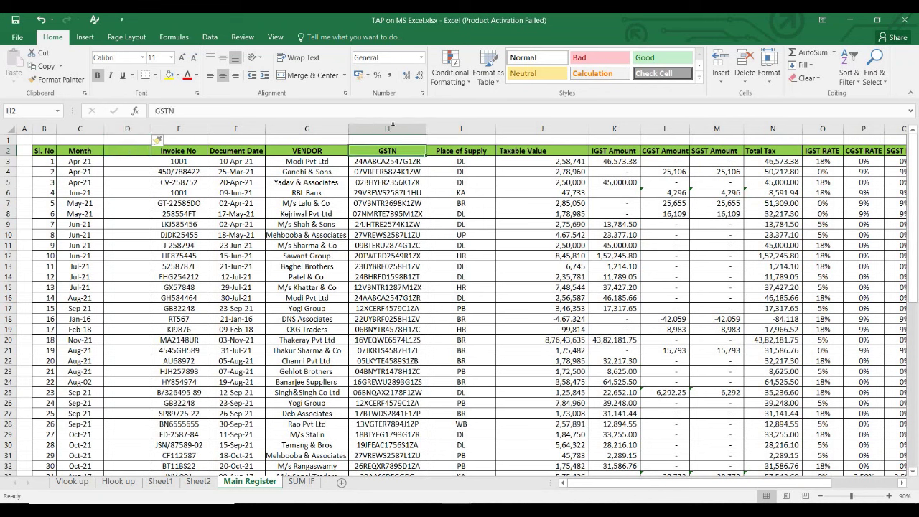
left_click(393, 128)
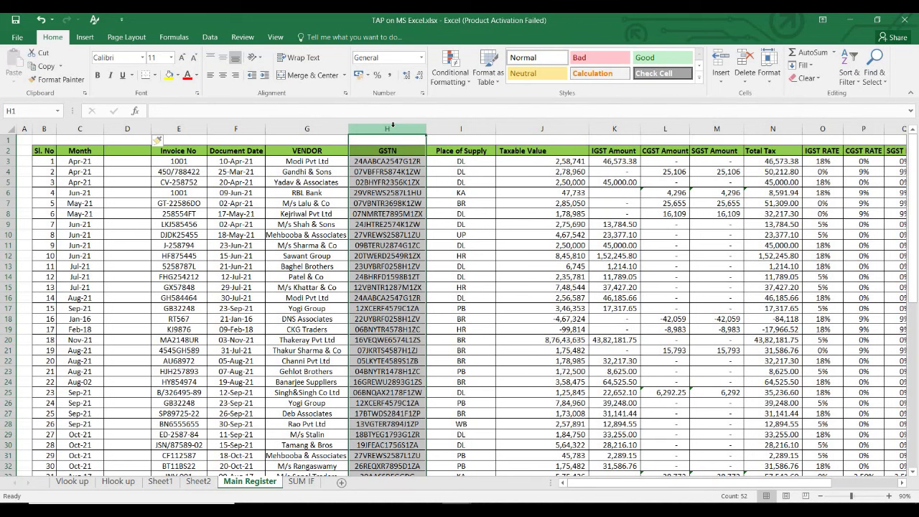
left_click(373, 171)
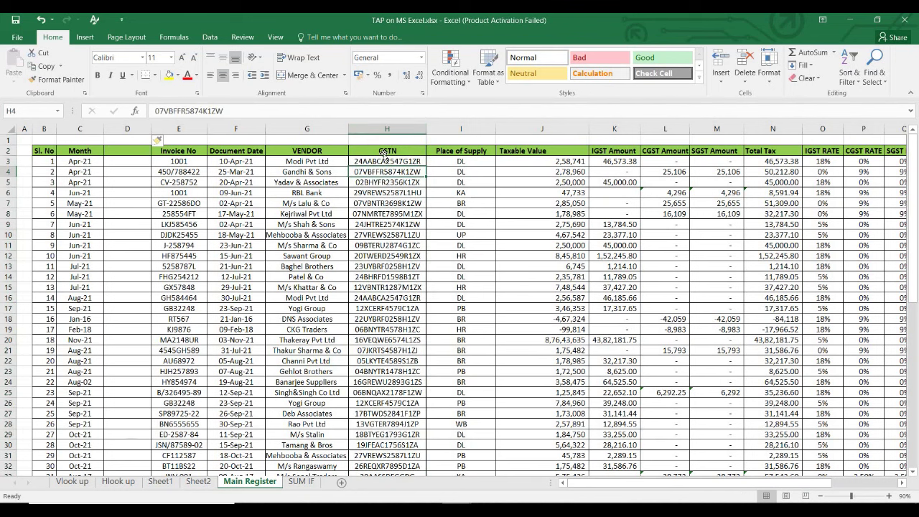
left_click(385, 152)
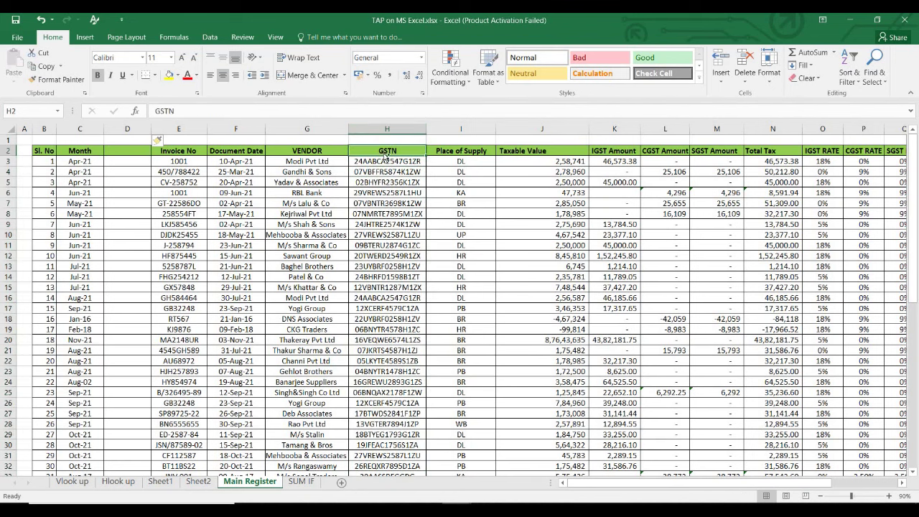
key("ctrl+space")
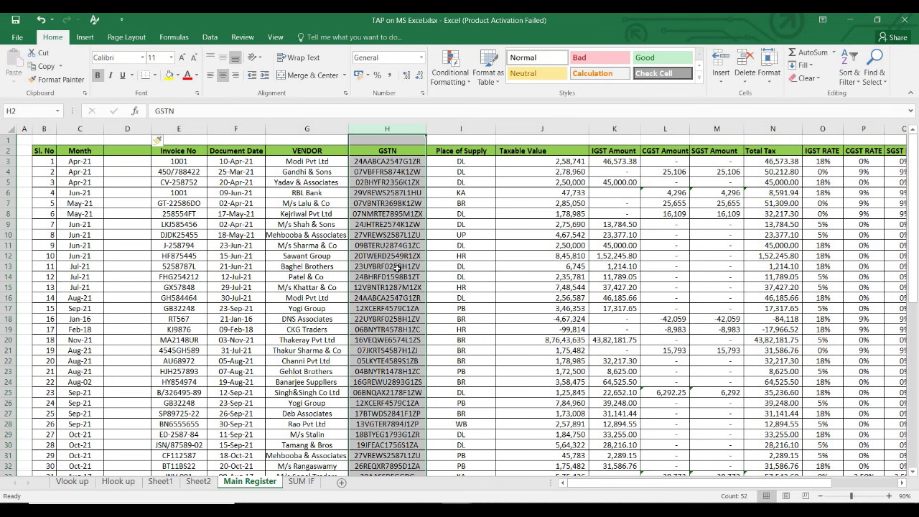
key("ctrl+shift+plus")
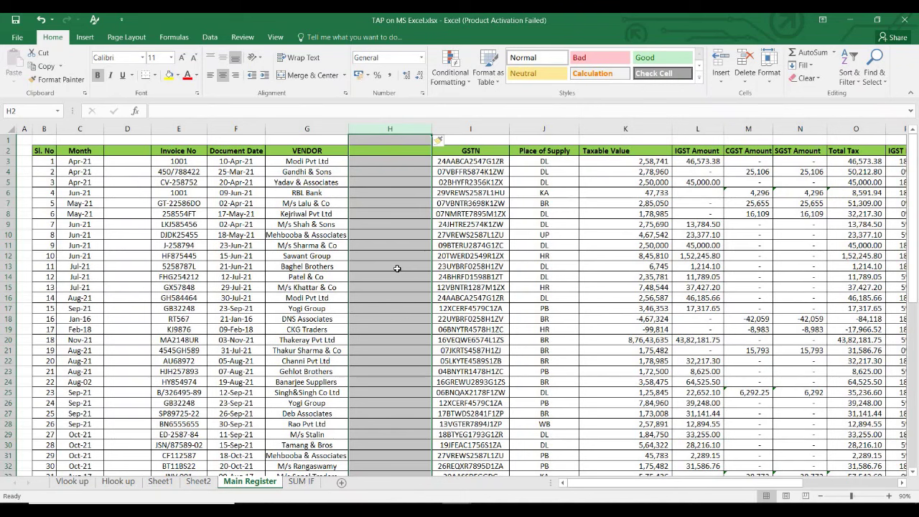
key("Right")
key("ctrl+space")
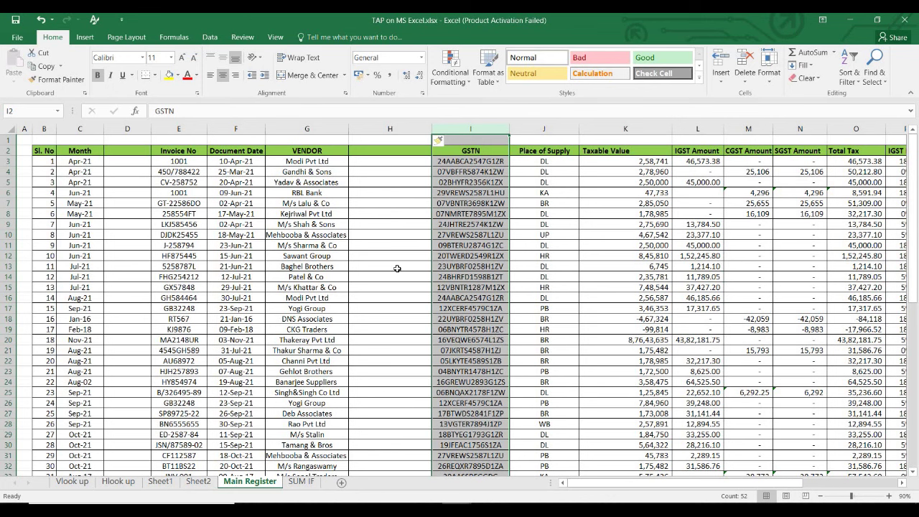
key("ctrl+shift+equal")
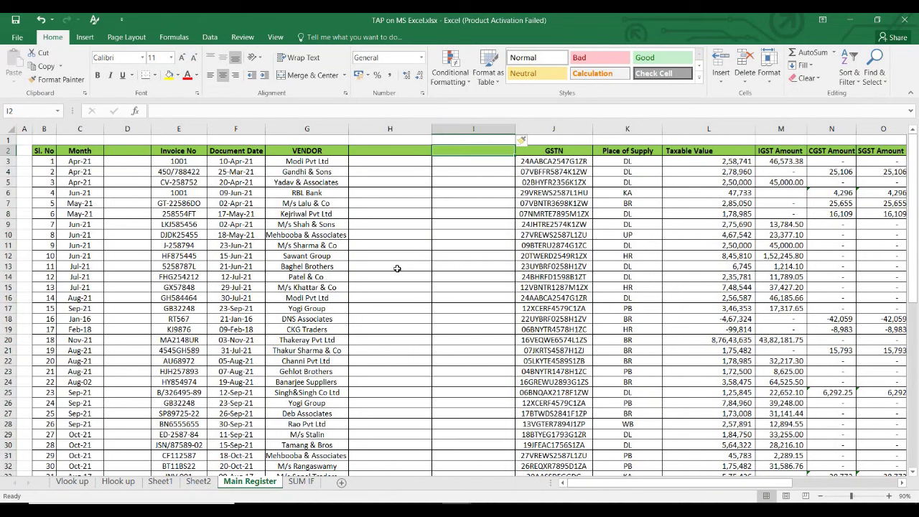
key("Down")
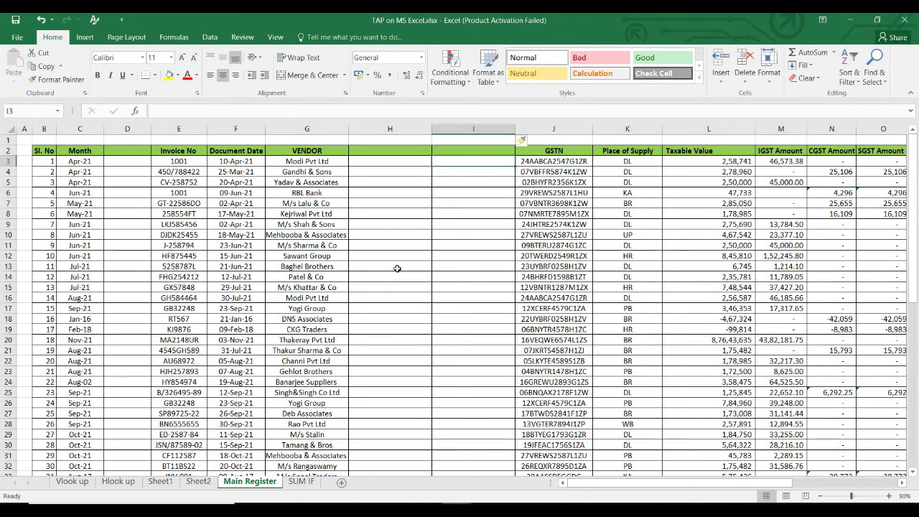
key("Left")
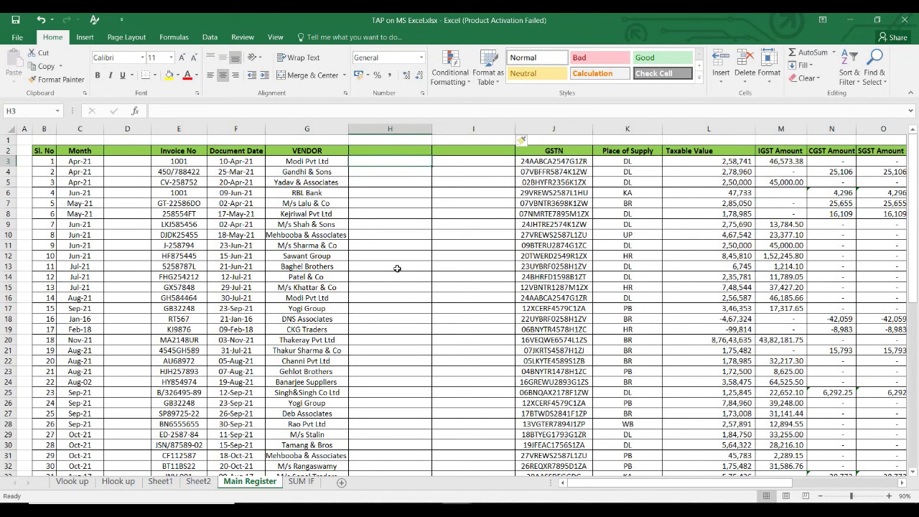
key("ctrl+space")
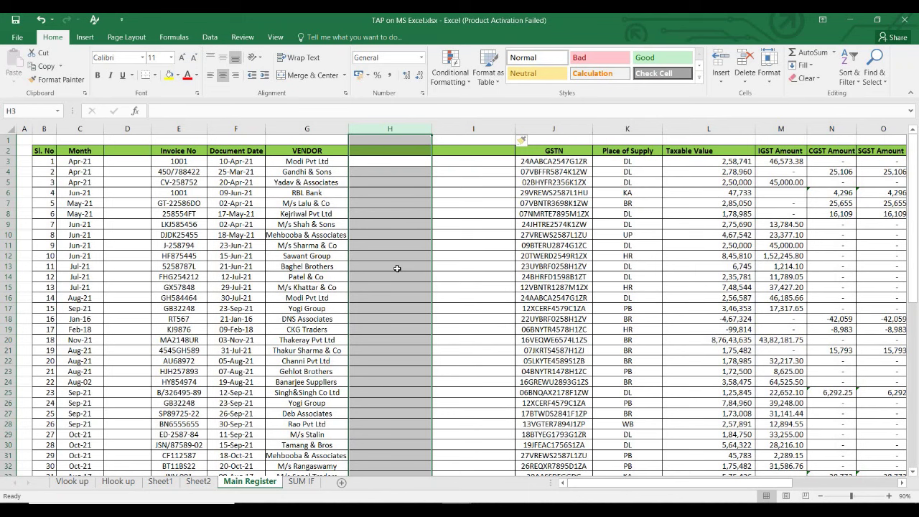
key("ctrl+z")
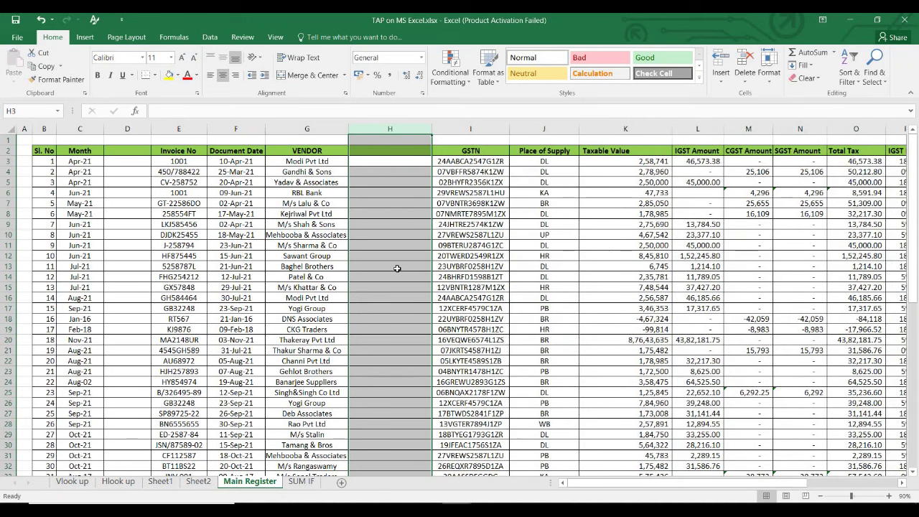
key("ctrl+minus")
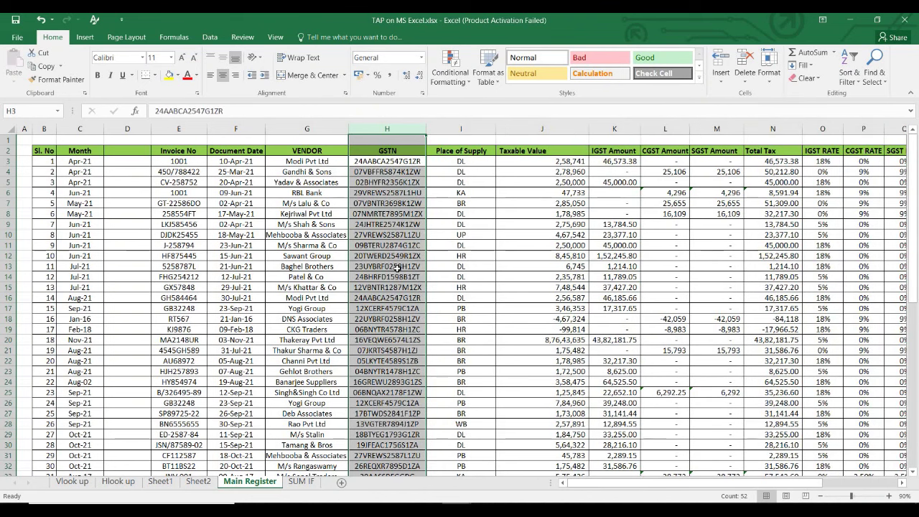
key("Left")
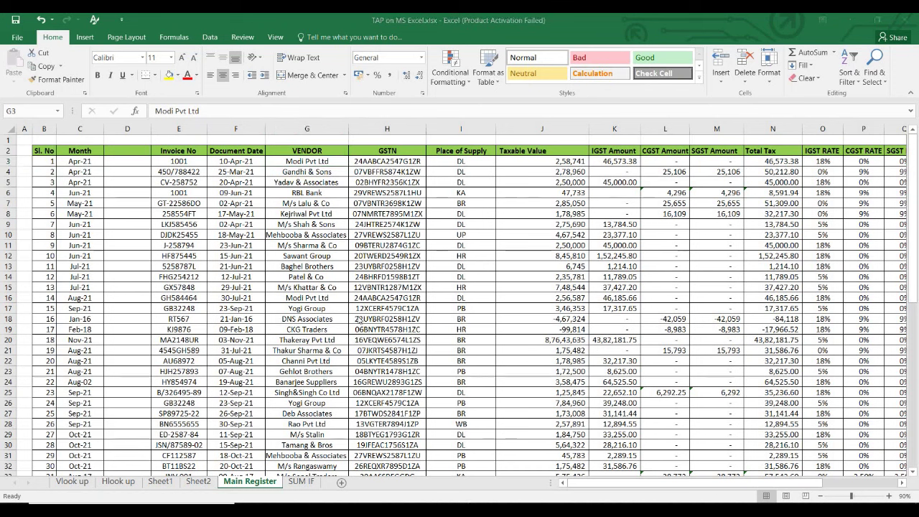
left_click(200, 482)
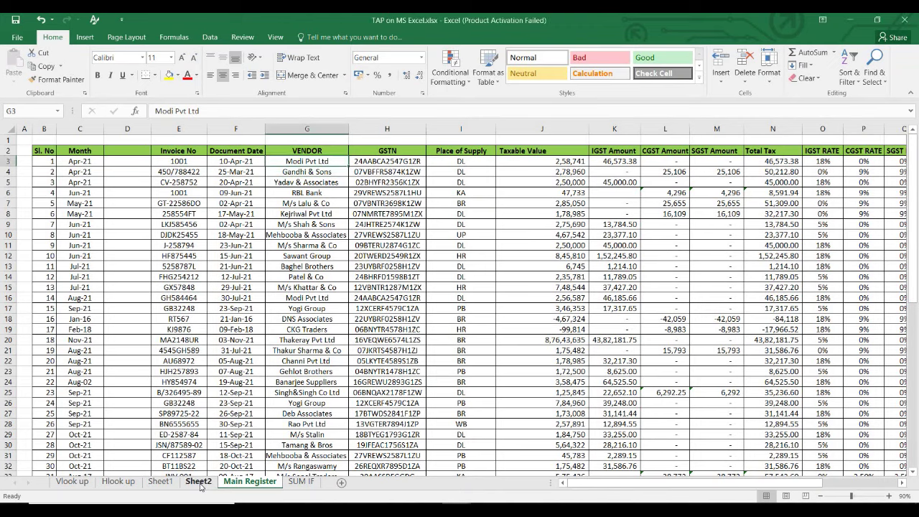
Autofit column E to the E5 sentence by double-clicking its header border.
key("Up")
key("Left")
key("Left")
key("Right")
key("Up")
key("Up")
key("Up")
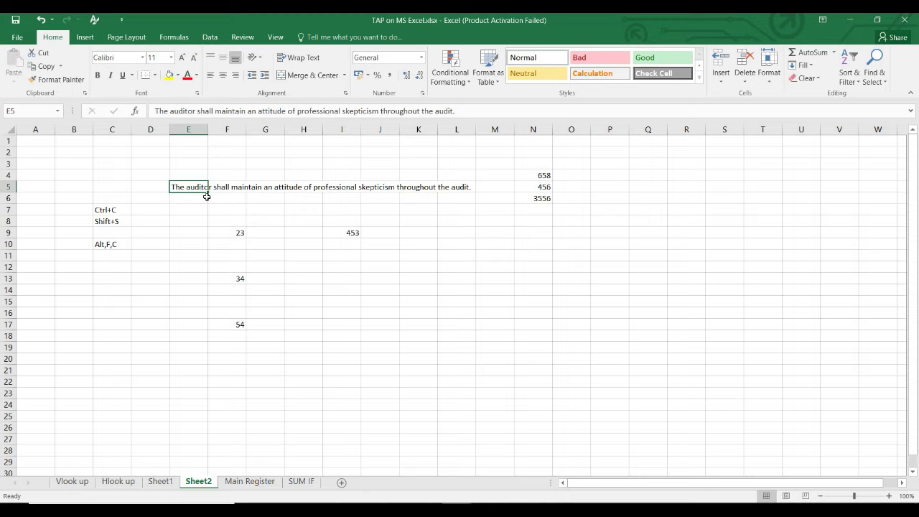
double_click(208, 129)
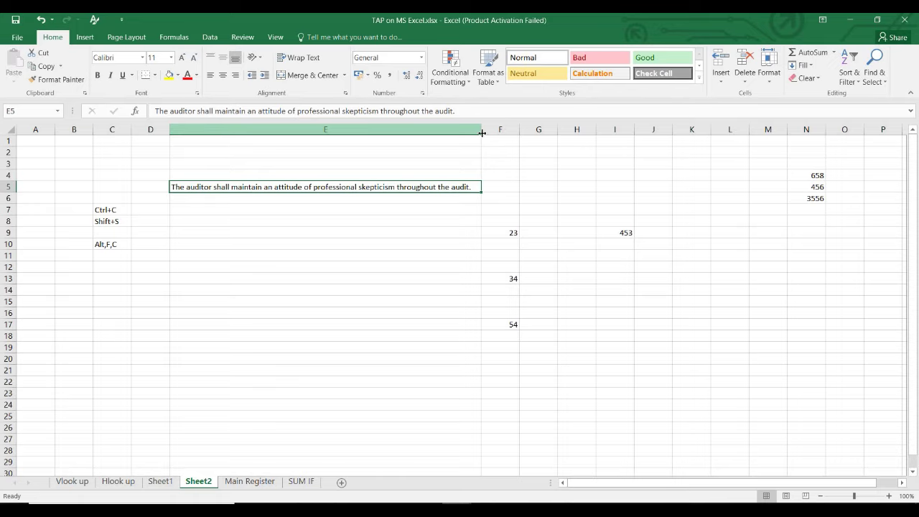
key("Down")
key("Down")
key("Down")
left_click(298, 187)
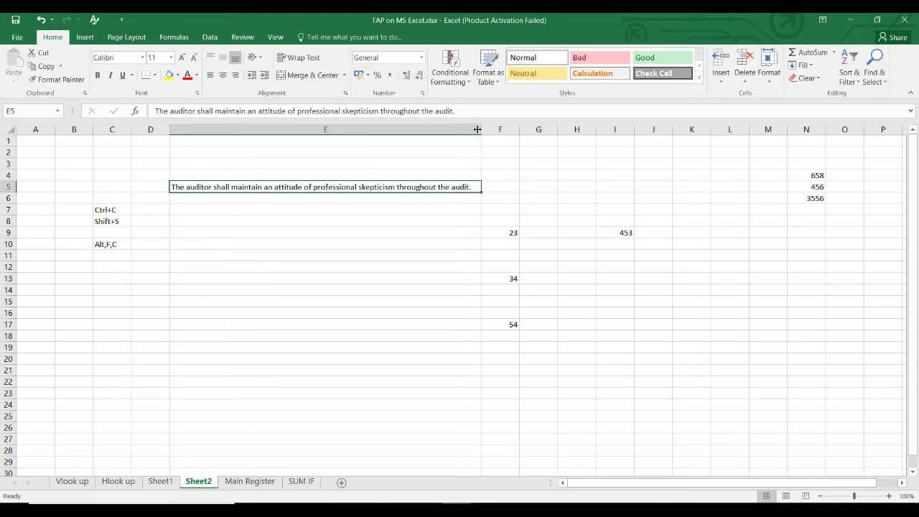
Narrow column E, then autofit it via Home > Format > AutoFit Column Width.
left_click_drag(477, 129, 224, 151)
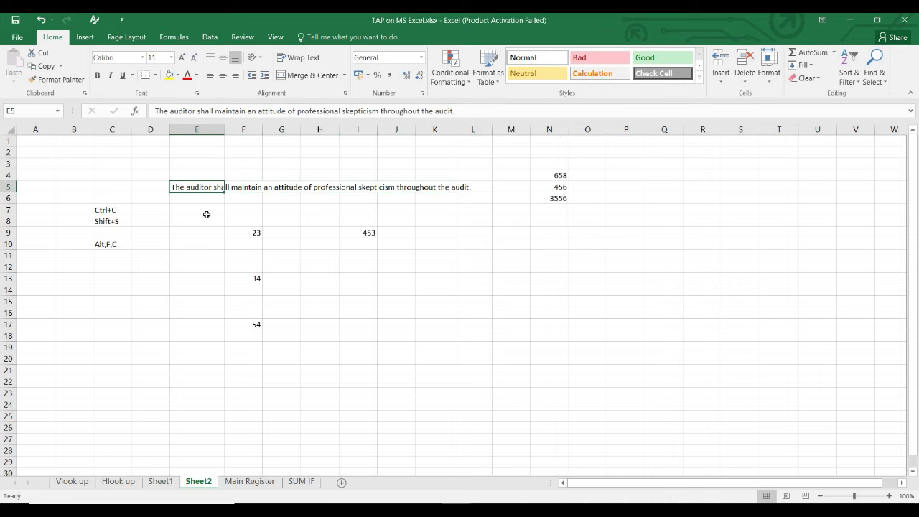
left_click(204, 221)
left_click(188, 188)
key("alt")
key("h")
key("o")
key("i")
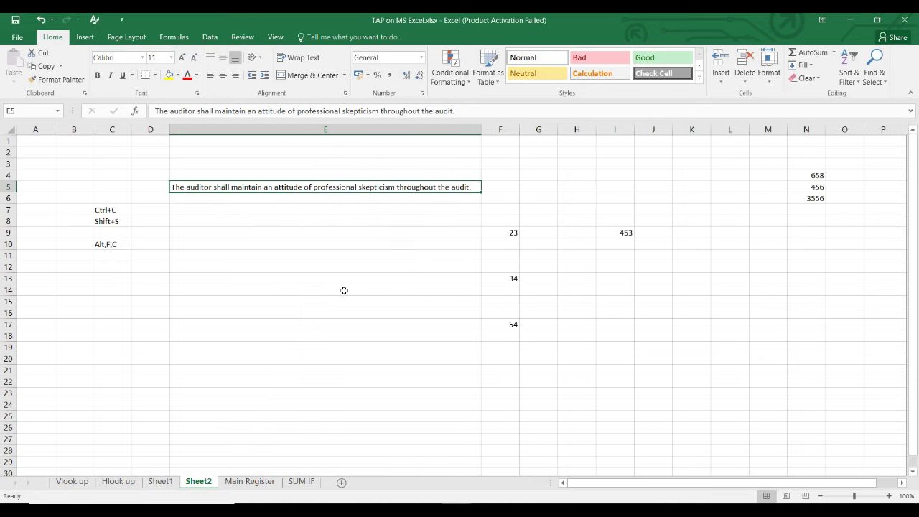
Undo and reapply the column E autofit, then drag column E narrower.
key("ctrl+z")
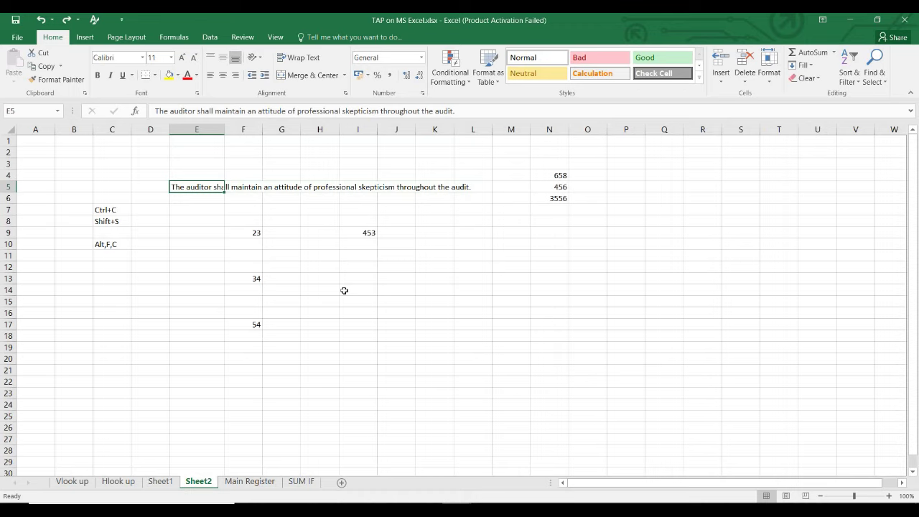
key("alt")
key("h")
key("o")
key("i")
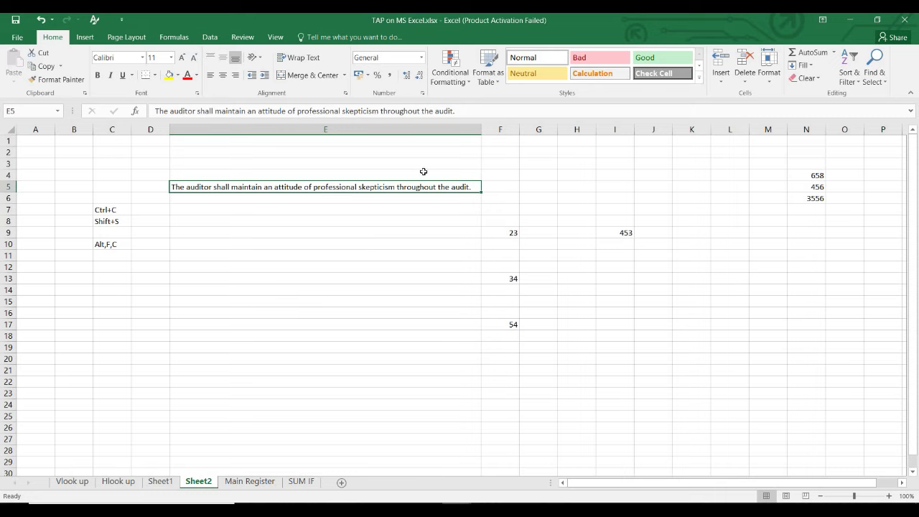
left_click_drag(481, 129, 233, 130)
Edit E5, briefly replacing 'shall' with 'should' before restoring 'shall'.
key("Down")
key("Up")
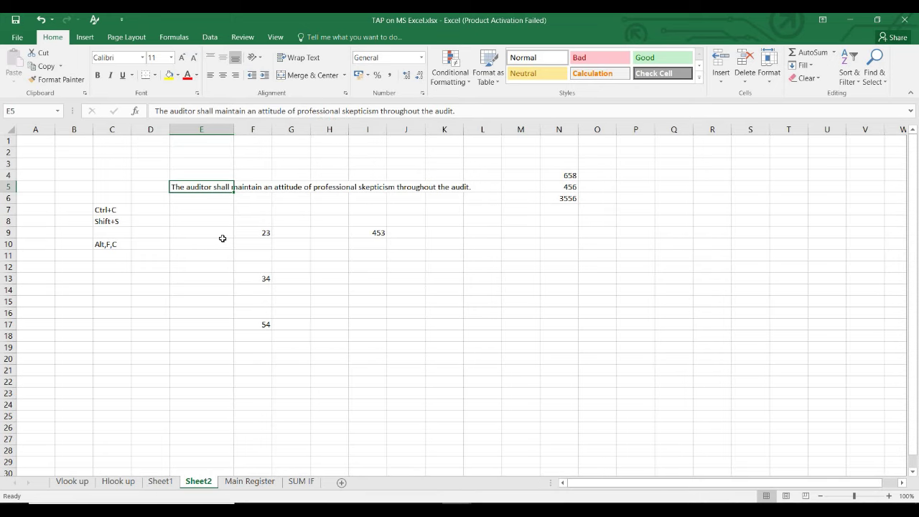
key("F2")
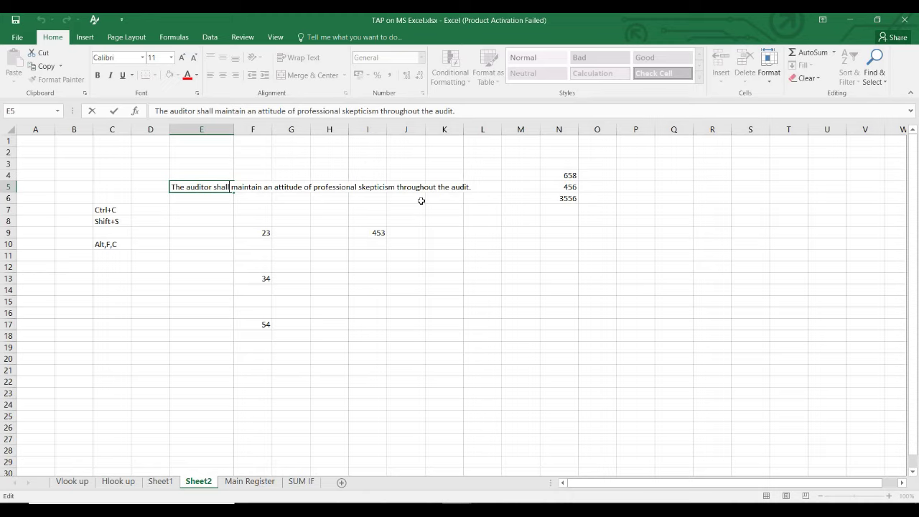
key("shift+Left")
key("shift+Left")
key("shift+Left")
key("shift+Left")
key("shift+Left")
type("should")
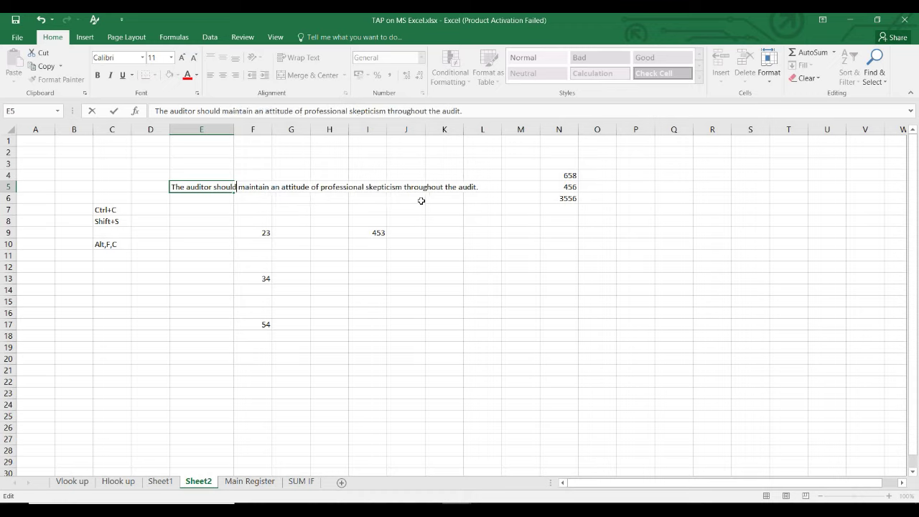
key("BackSpace")
key("BackSpace")
key("BackSpace")
key("BackSpace")
type("all")
key("Return")
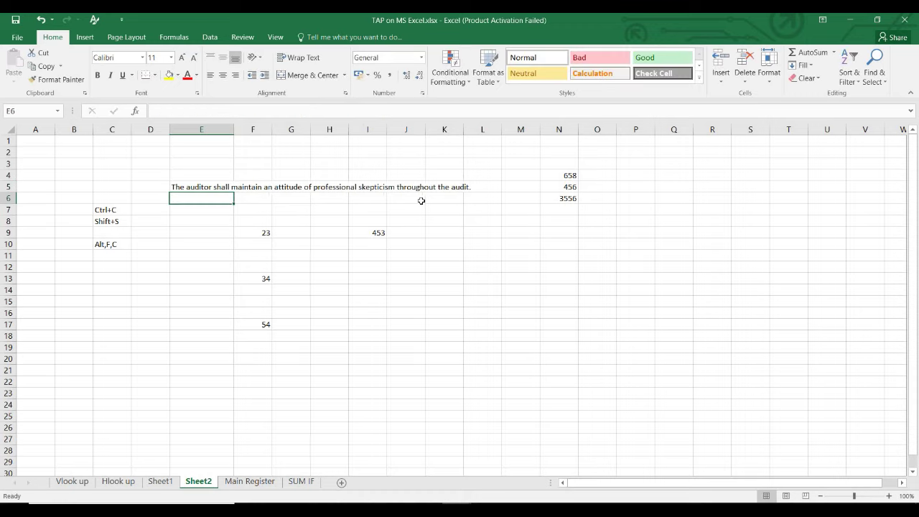
key("Up")
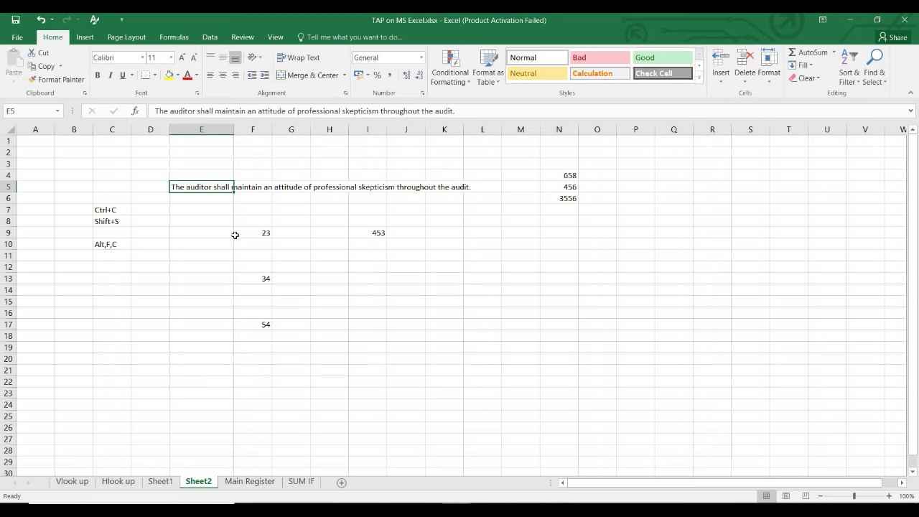
Autofit column E, then narrow it from about 45.56 down to 20.44.
double_click(233, 131)
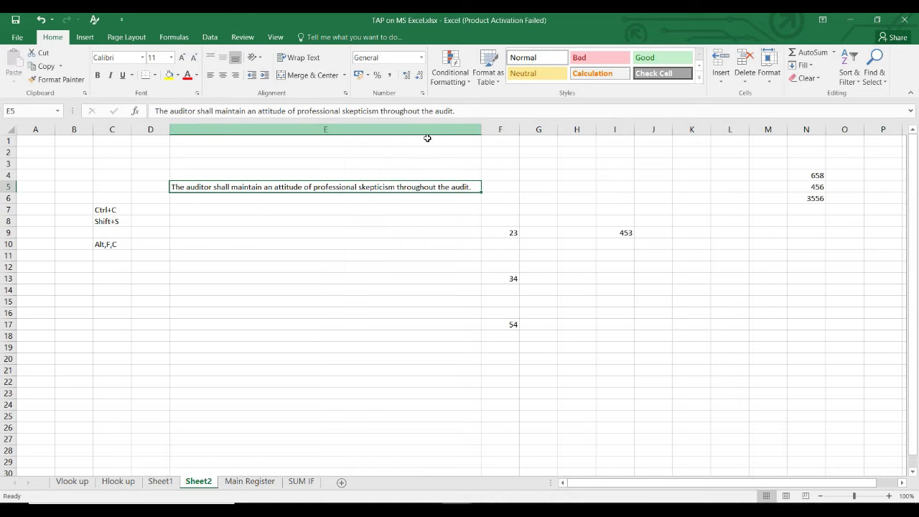
left_click(481, 130)
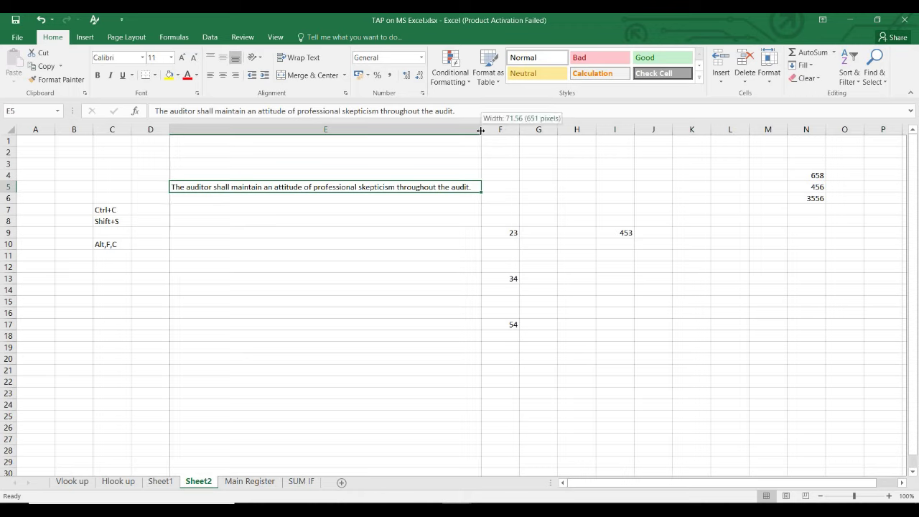
left_click_drag(481, 131, 370, 130)
left_click_drag(686, 148, 251, 155)
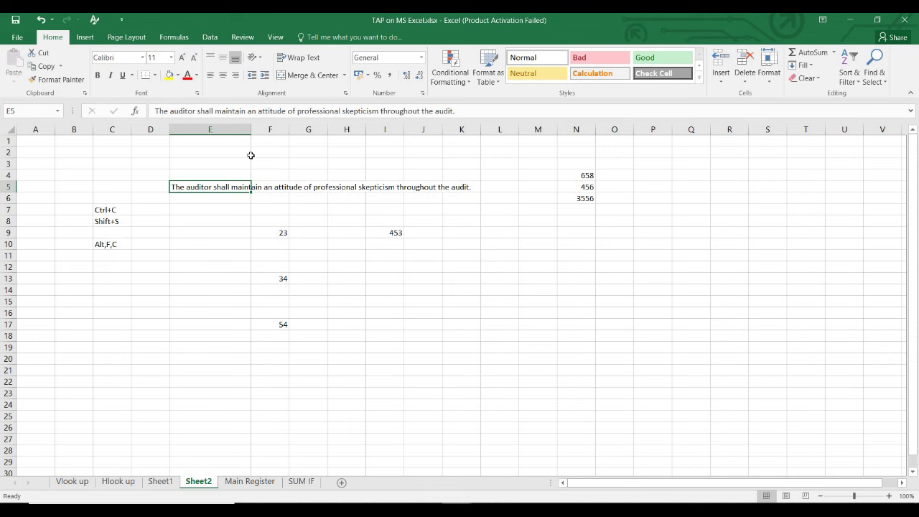
Switch to the Main Register sheet and move to the GSTN header H2.
key("ctrl+Page_Down")
key("Right")
key("Up")
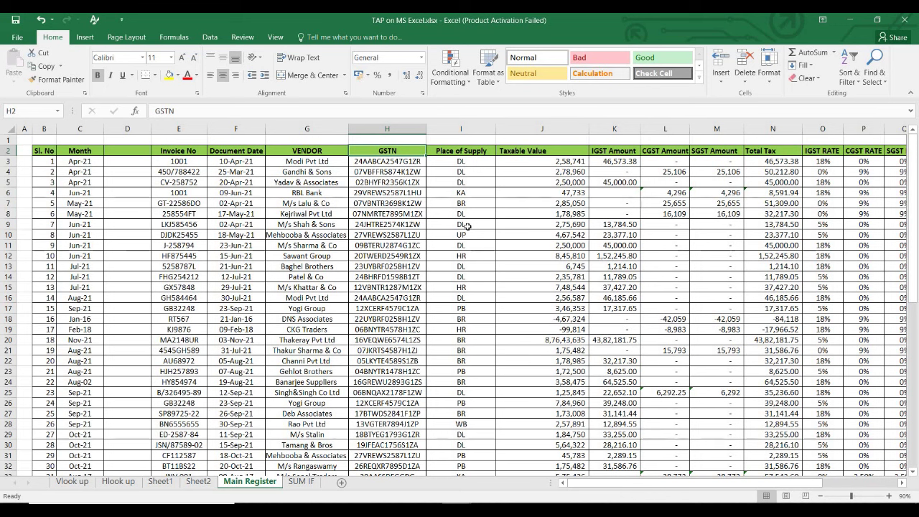
Select the VENDOR names from Modi Pvt Ltd down to row 53, then return to the header.
key("Left")
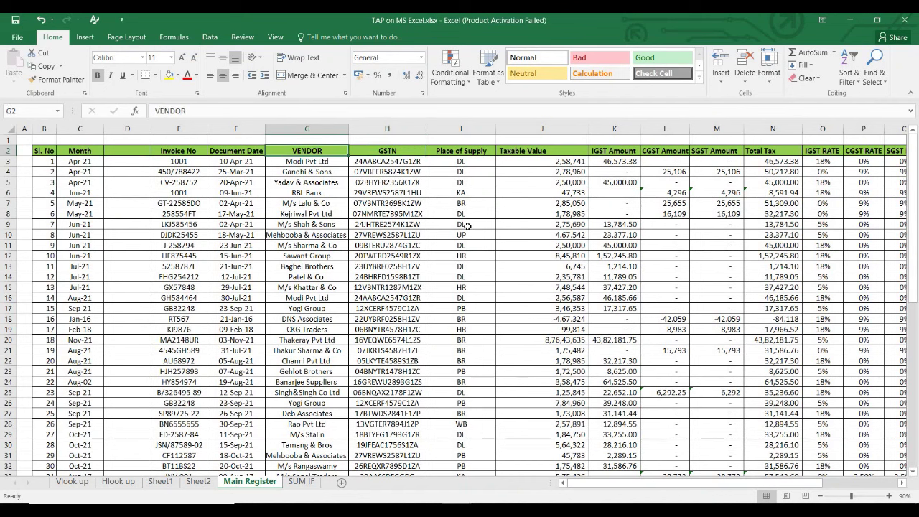
key("Down")
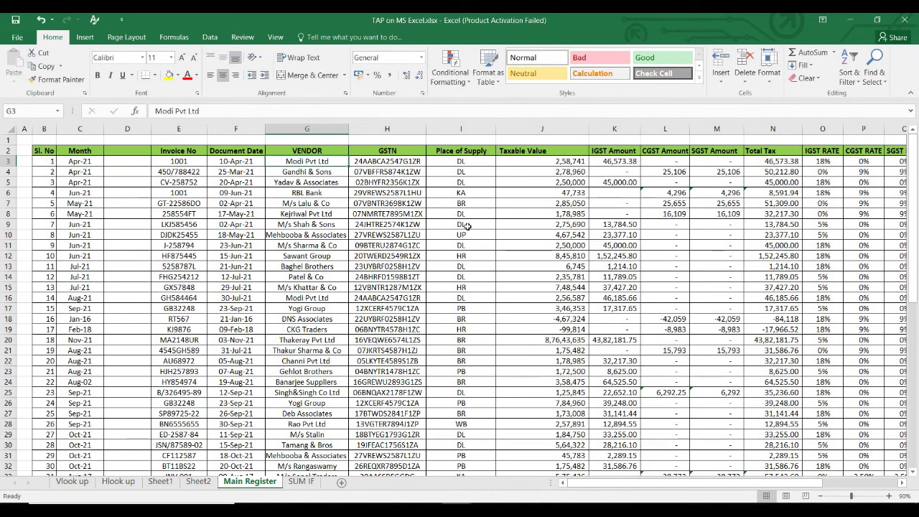
key("ctrl+shift+Down")
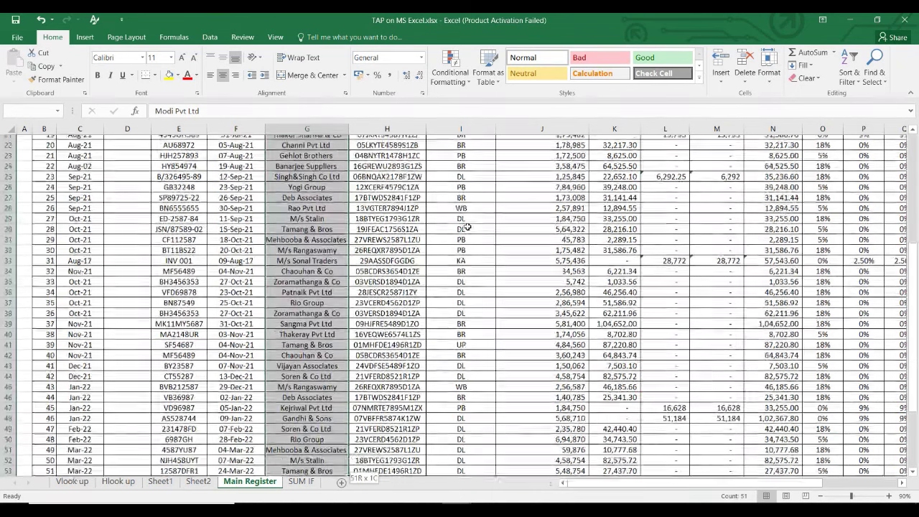
scroll(466, 227, "down", 1)
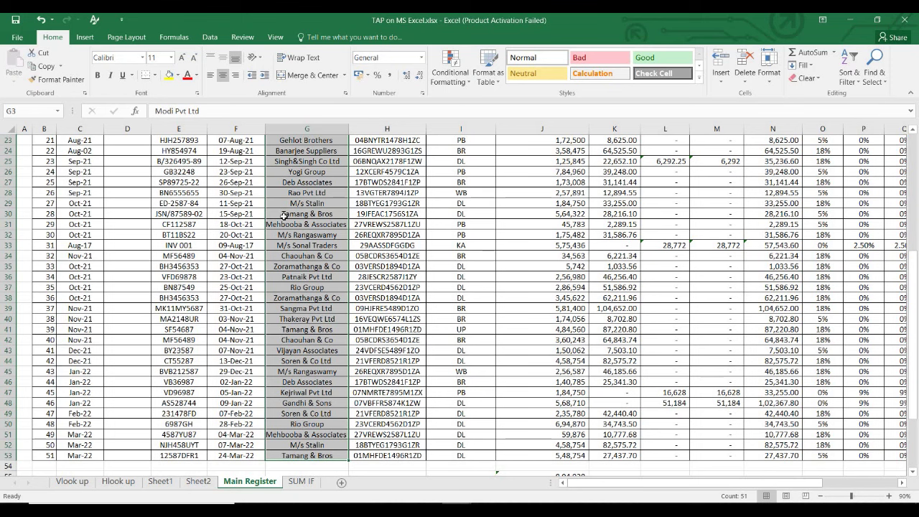
key("ctrl+Up")
key("ctrl+Up")
key("Down")
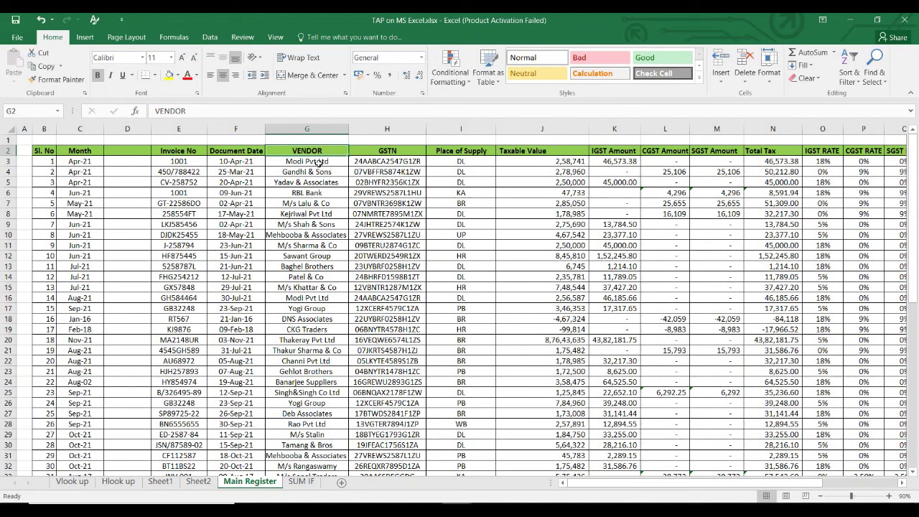
Select vendor cells Modi Pvt Ltd, M/s Sharma & Co and M/s Shah & Sons in column G.
left_click(316, 455, "shift")
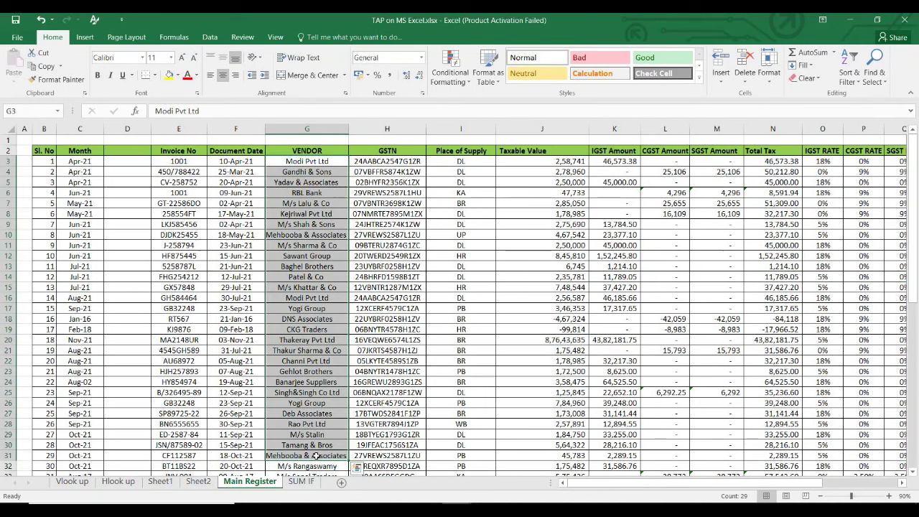
left_click(316, 455)
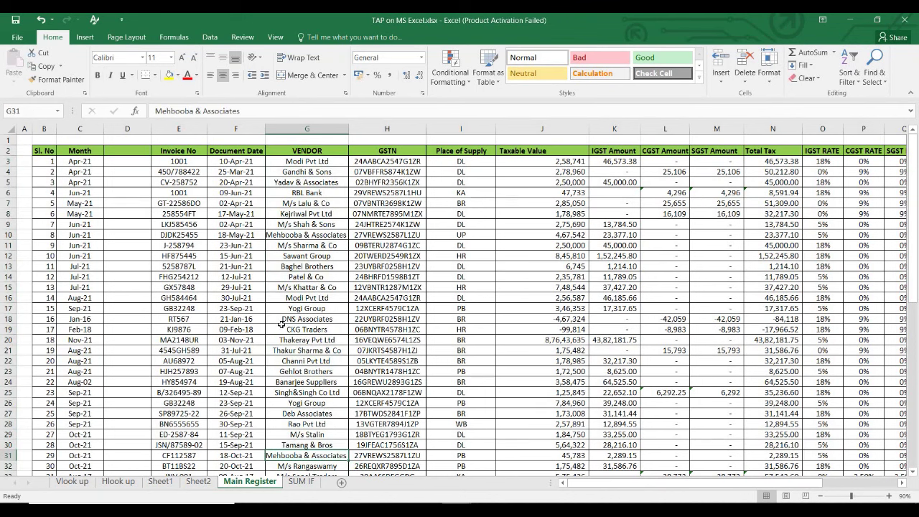
left_click(321, 161)
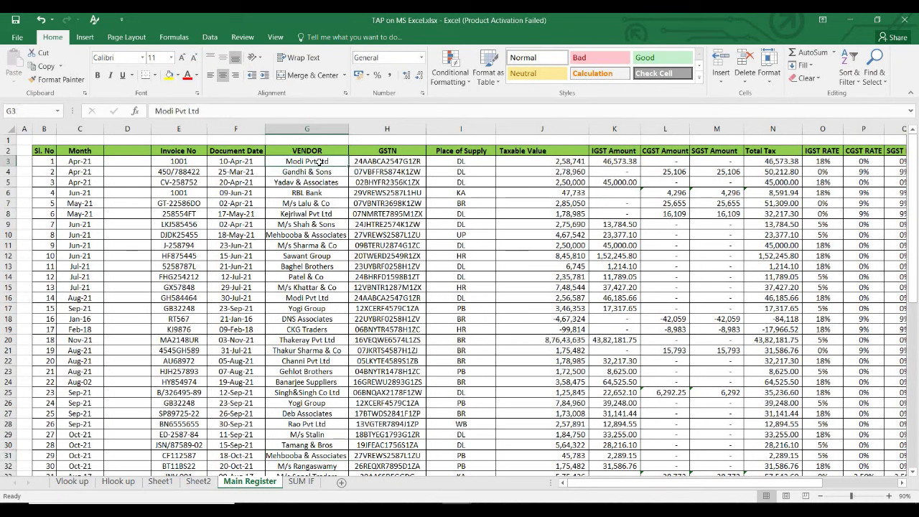
left_click(311, 298)
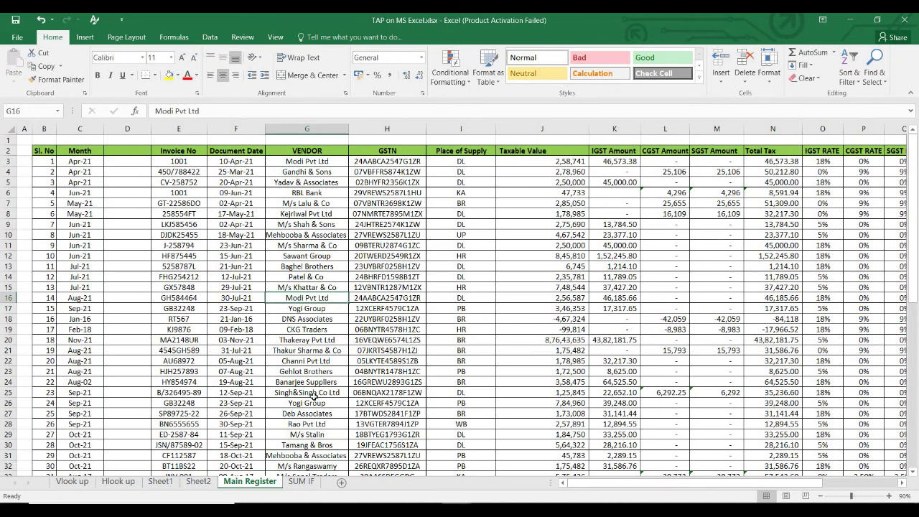
left_click(313, 254)
left_click(315, 224)
key("Up")
key("Up")
key("Up")
key("Up")
key("Up")
key("Up")
key("Up")
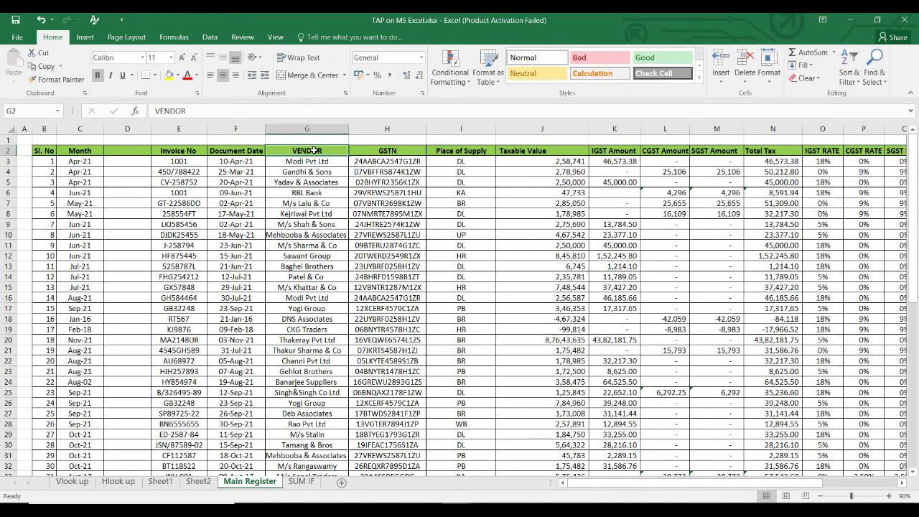
Select header row 2 and apply AutoFilter with Alt, D, F.
key("shift+space")
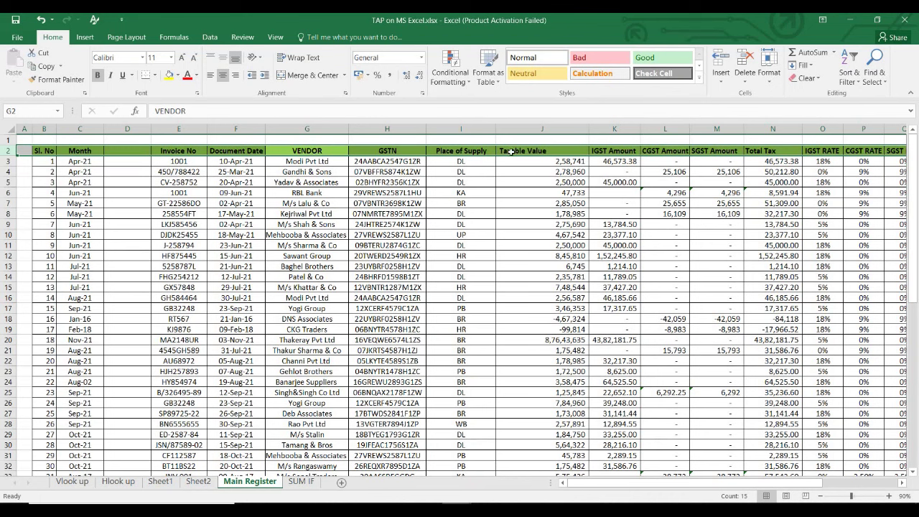
left_click(344, 190)
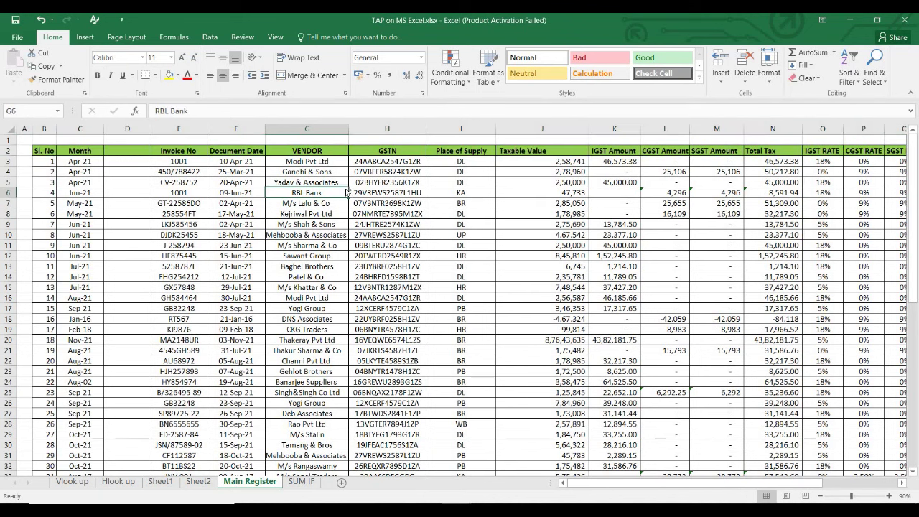
key("ctrl+space")
left_click(301, 150)
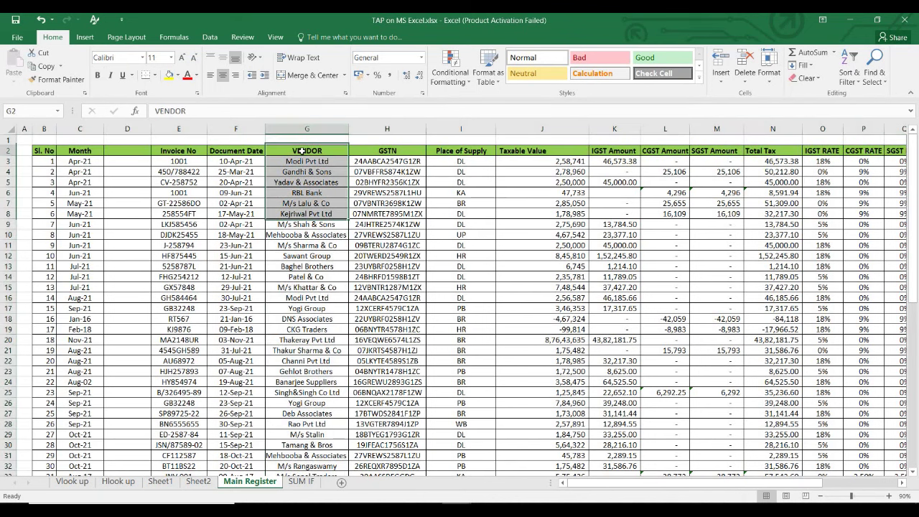
key("shift+space")
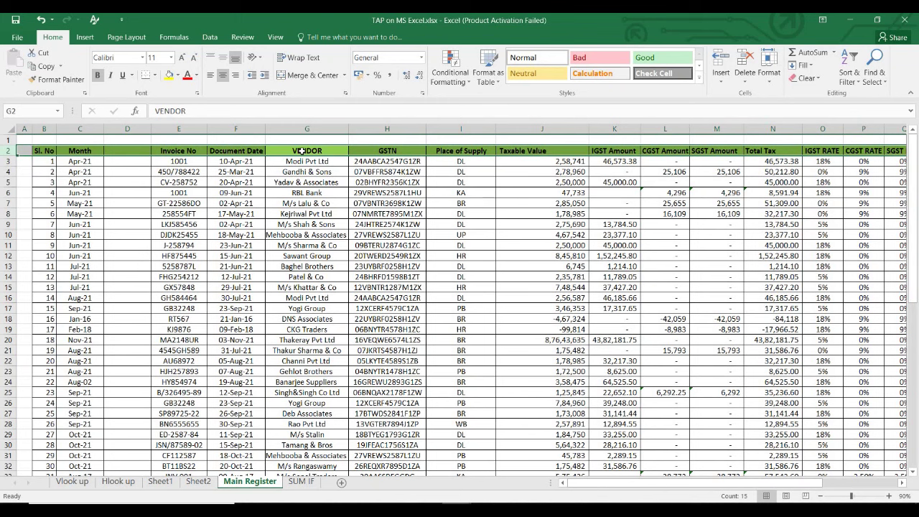
key("alt")
key("d")
key("f")
key("f")
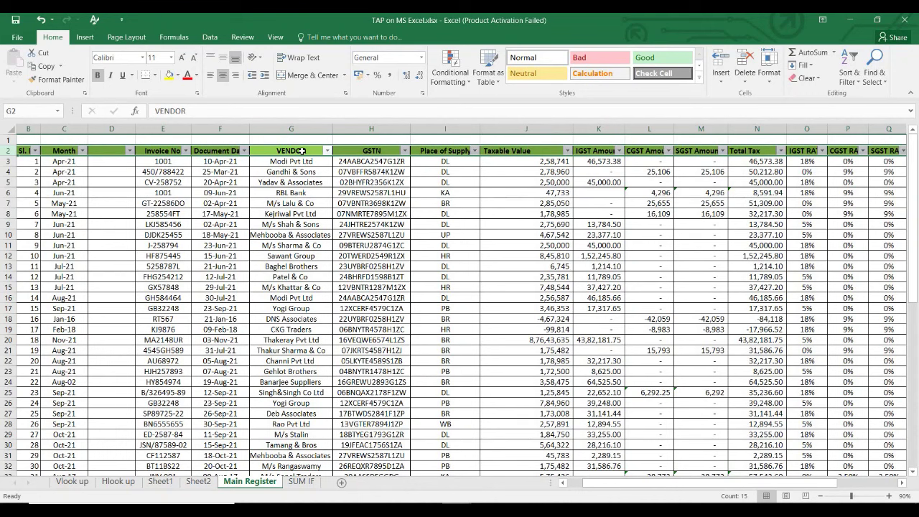
Filter the VENDOR column by searching 'mo' to keep only Modi Pvt Ltd.
left_click(287, 174)
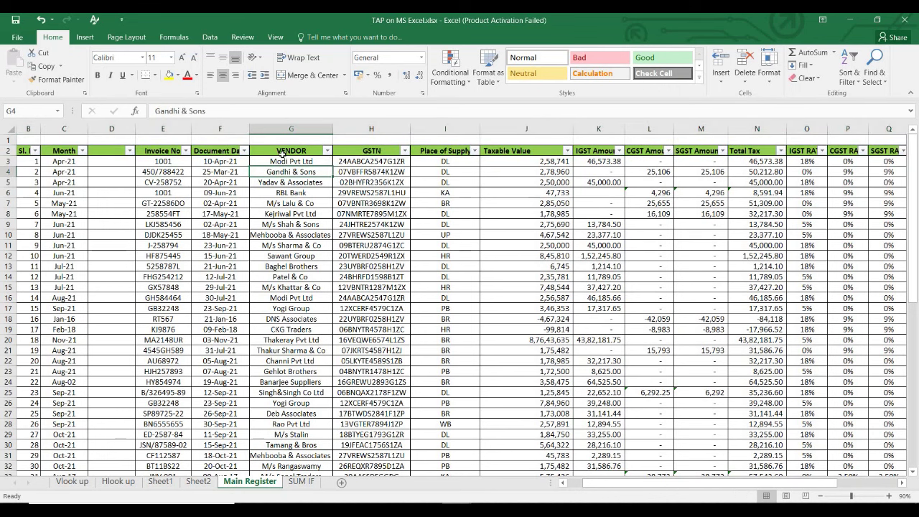
left_click(282, 153)
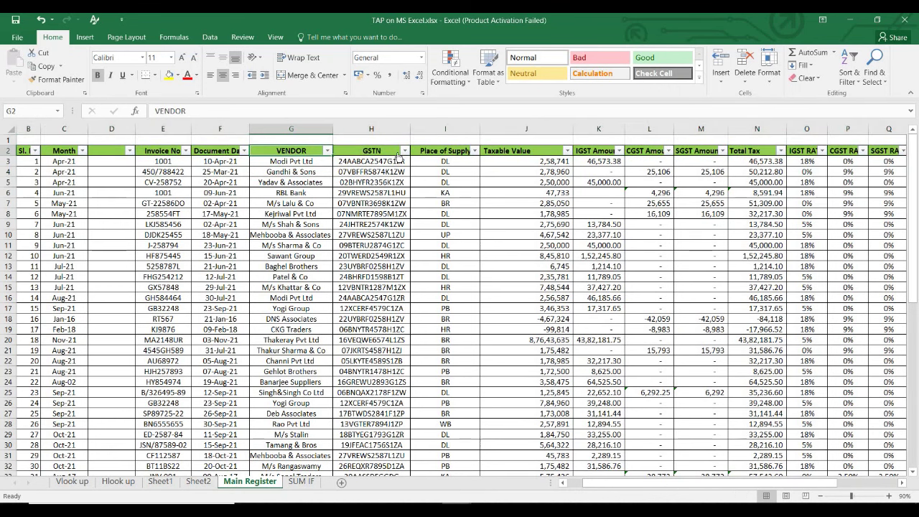
left_click(328, 150)
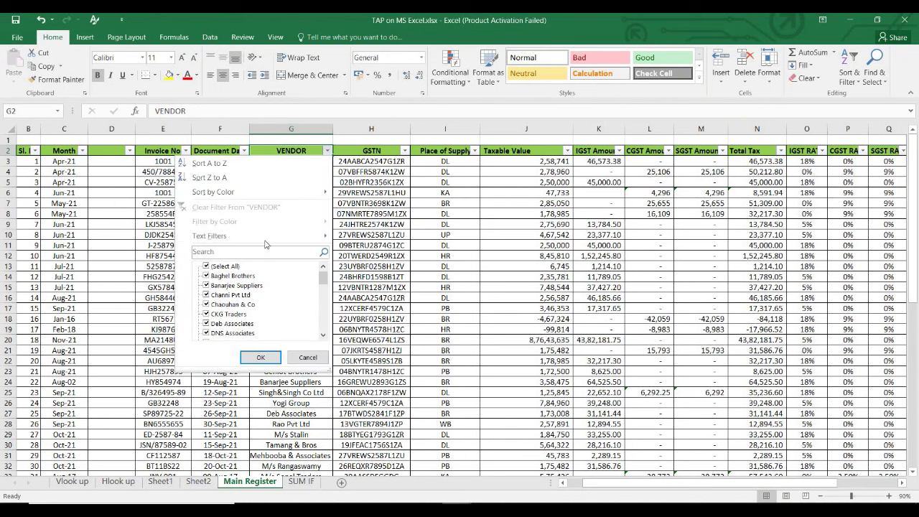
left_click(230, 253)
type("modi")
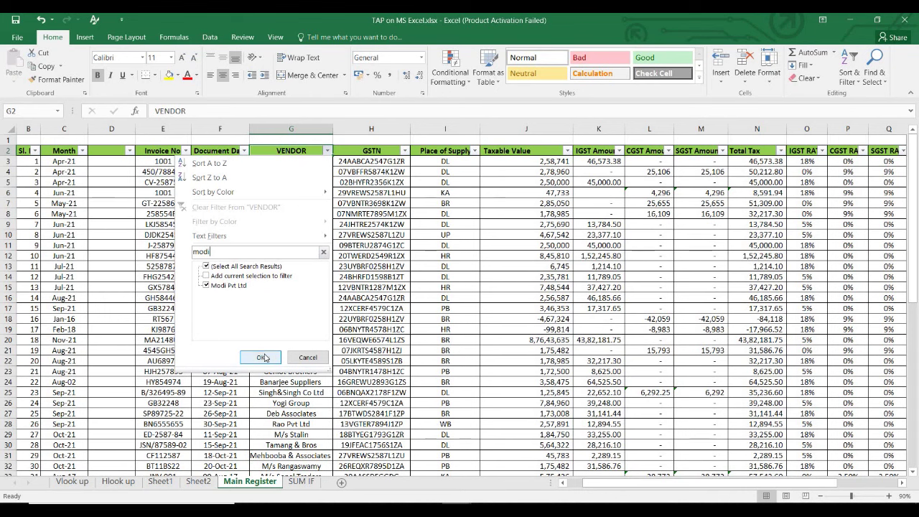
left_click(260, 356)
Review the amounts in the two filtered Modi Pvt Ltd rows.
left_click(307, 203)
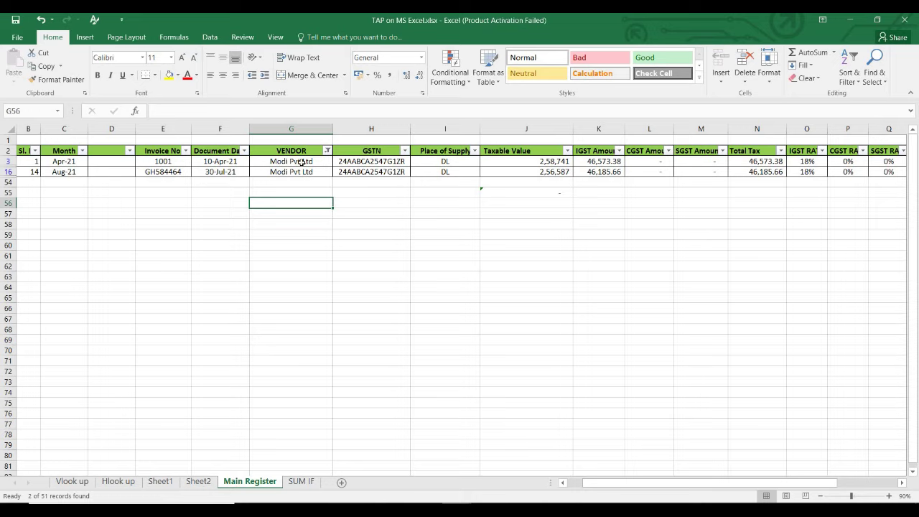
left_click(301, 162)
key("Down")
key("Right")
key("Right")
key("Right")
key("Right")
key("Right")
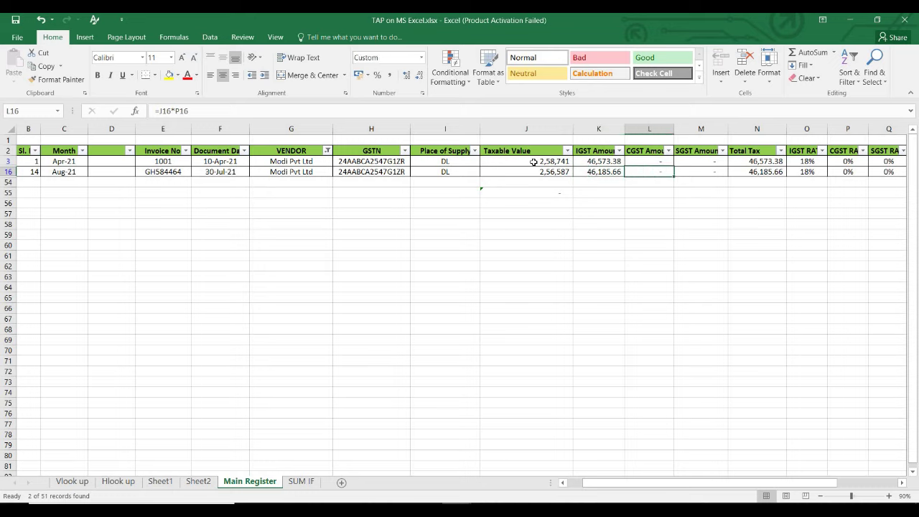
key("Left")
key("Left")
key("Up")
key("Right")
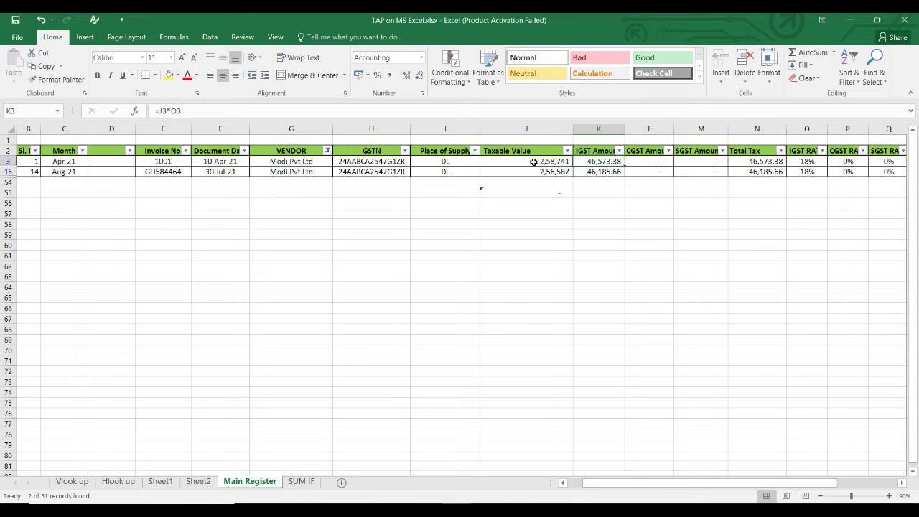
left_click(328, 150)
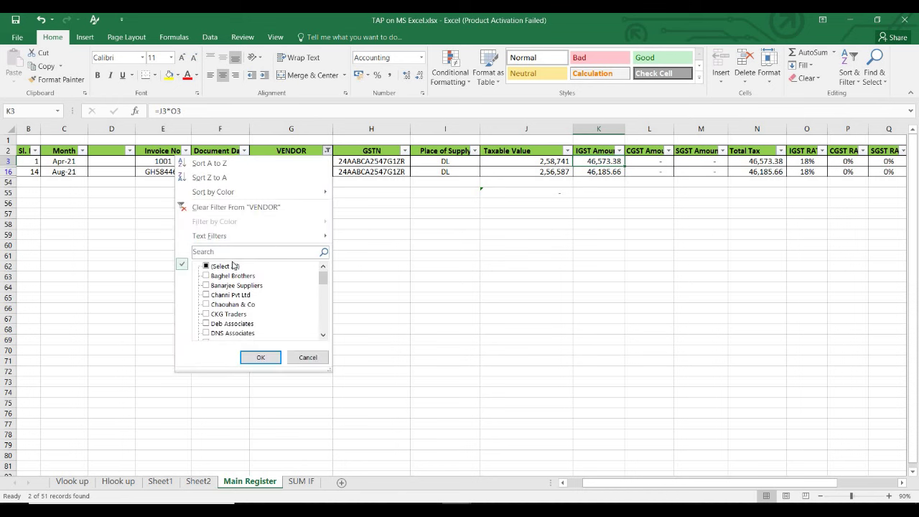
Tick (Select All) in the VENDOR filter so all vendors show again.
left_click(230, 267)
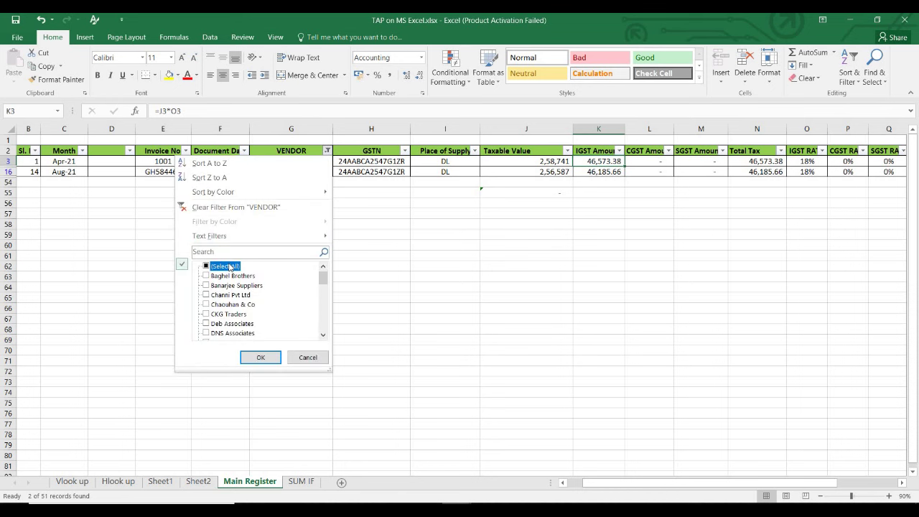
left_click(272, 355)
key("Down")
key("Left")
key("Left")
key("Left")
key("Left")
key("Left")
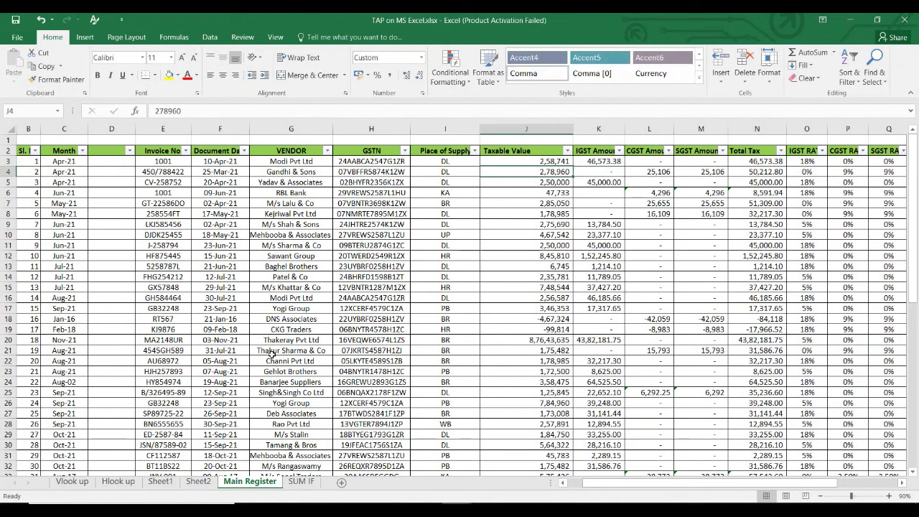
key("Right")
key("Up")
key("Up")
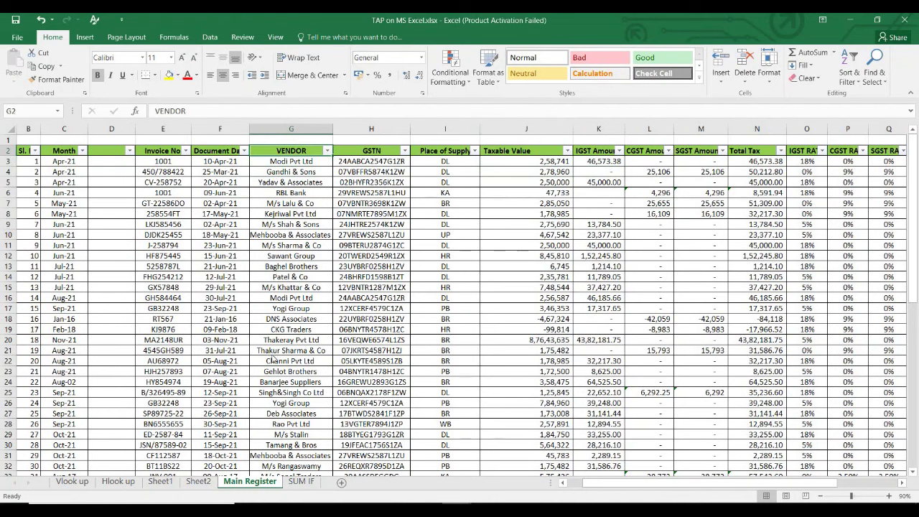
Try sorting vendors A to Z and Z to A, undoing each sort with Ctrl+Z.
key("alt+Down")
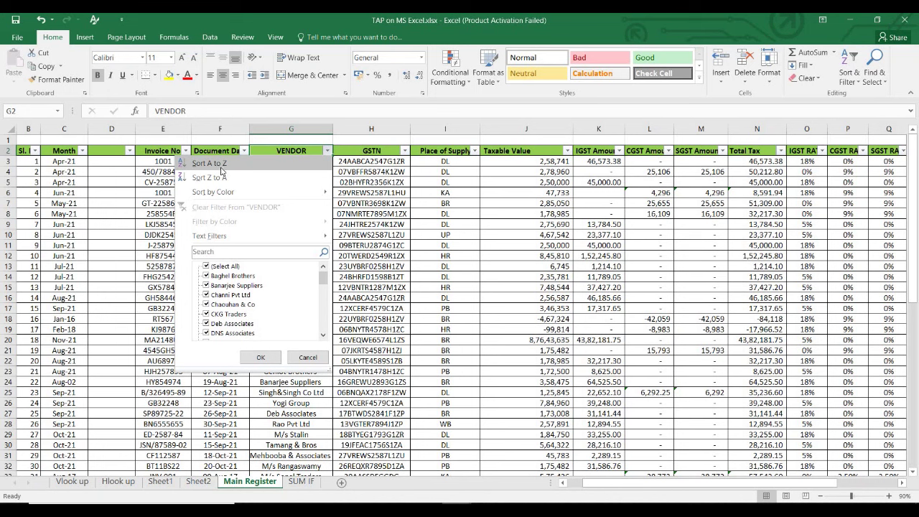
left_click(220, 164)
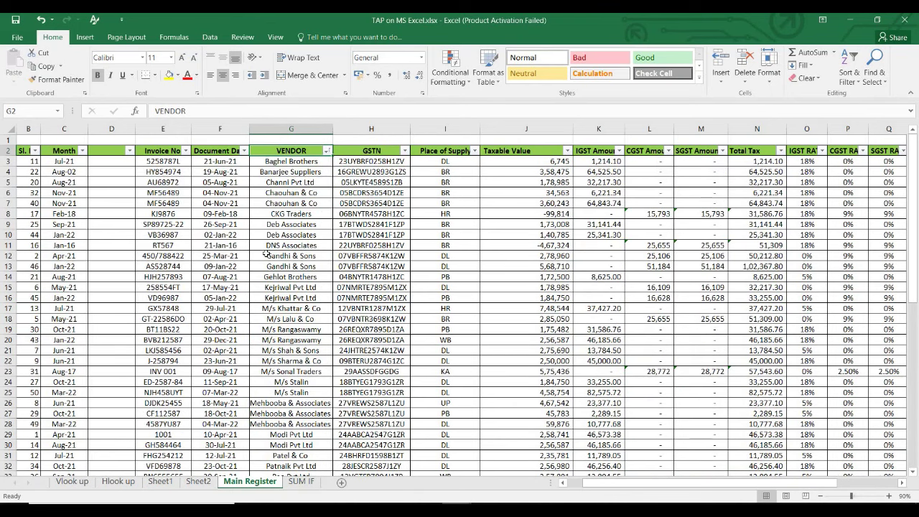
key("ctrl+z")
left_click(291, 150)
left_click(327, 150)
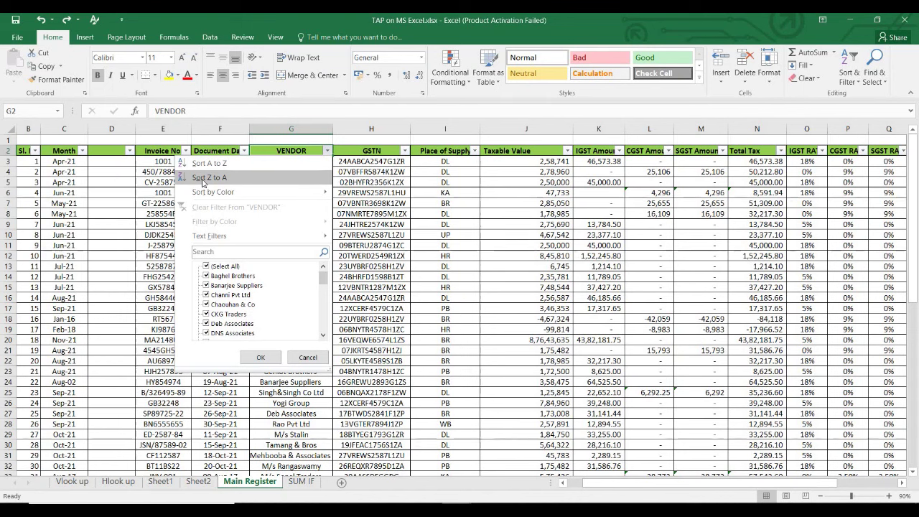
left_click(203, 179)
key("Right")
key("Right")
key("Right")
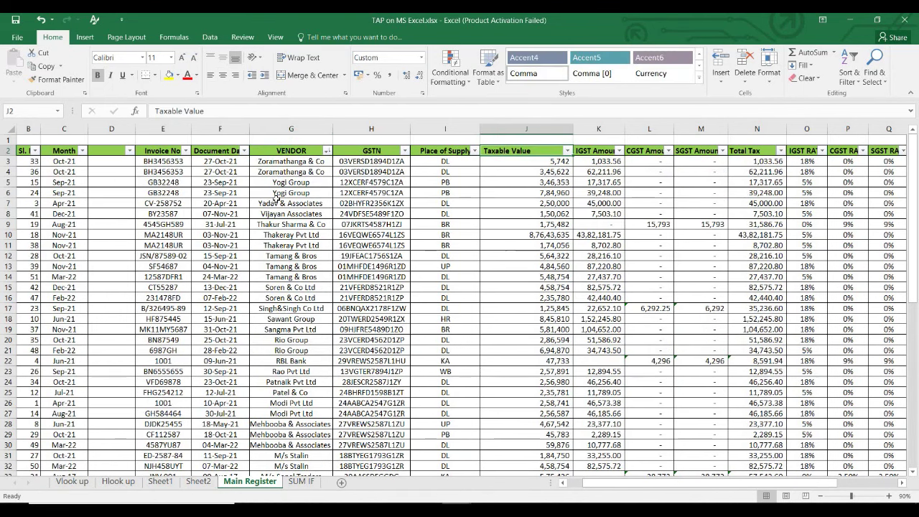
left_click(276, 203)
key("Down")
key("Down")
key("Down")
key("Down")
key("Down")
key("Up")
left_click(276, 201)
key("ctrl+z")
Reopen the VENDOR filter list, close it unchanged, and go to Kejriwal Pvt Ltd.
left_click(283, 170)
key("Up")
key("Up")
key("alt+Down")
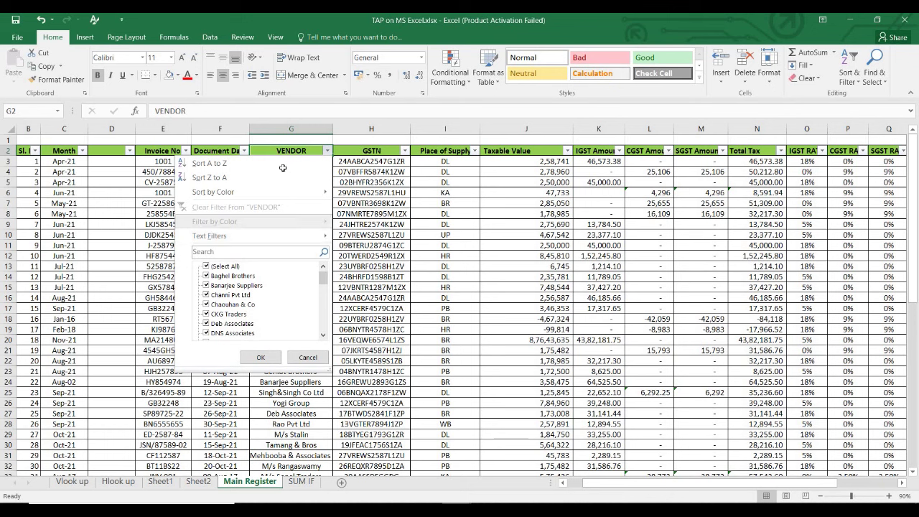
key("Escape")
key("Down")
key("Down")
key("Down")
key("Down")
key("Down")
key("Down")
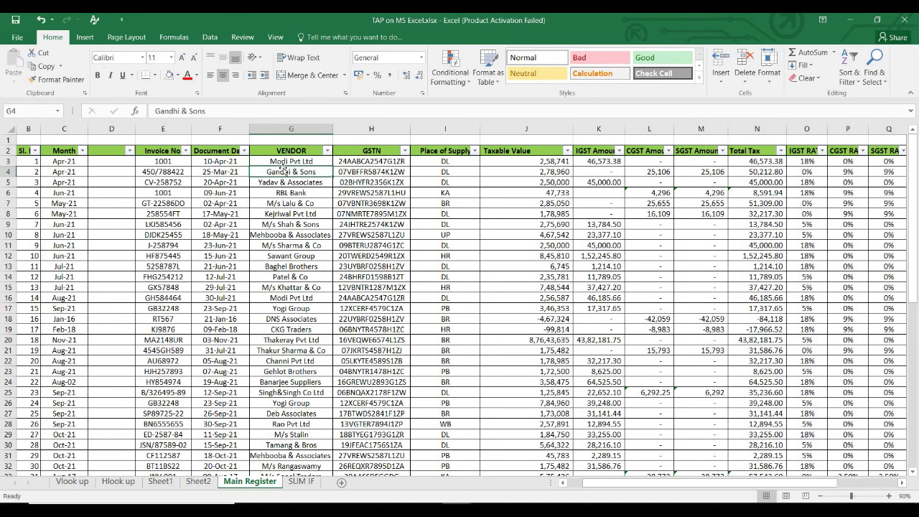
Fill vendor cells G8, G10 and G14 dark blue.
left_click(177, 76)
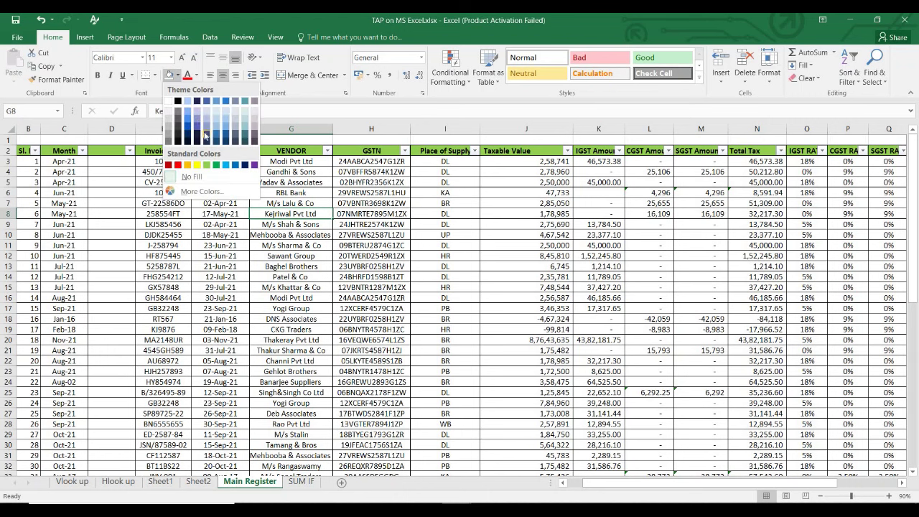
left_click(204, 129)
key("Down")
key("Down")
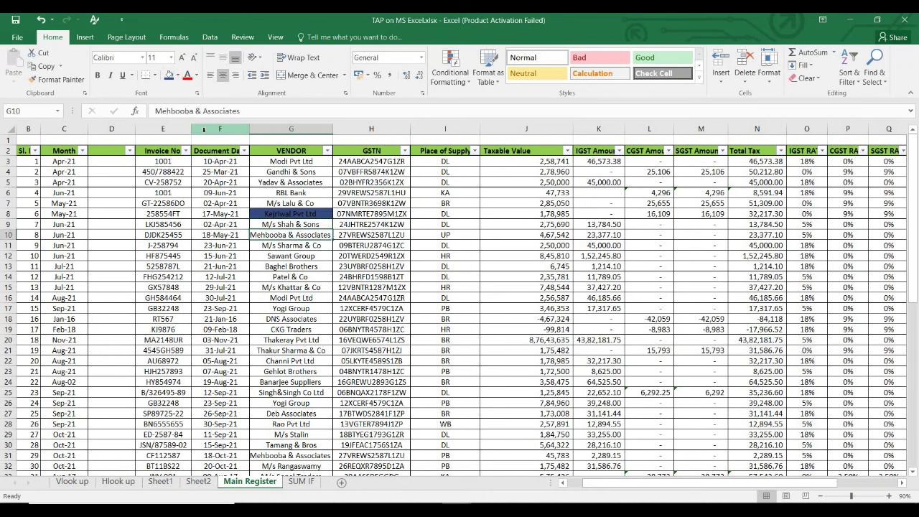
key("F4")
key("Down")
key("Down")
key("Down")
key("Down")
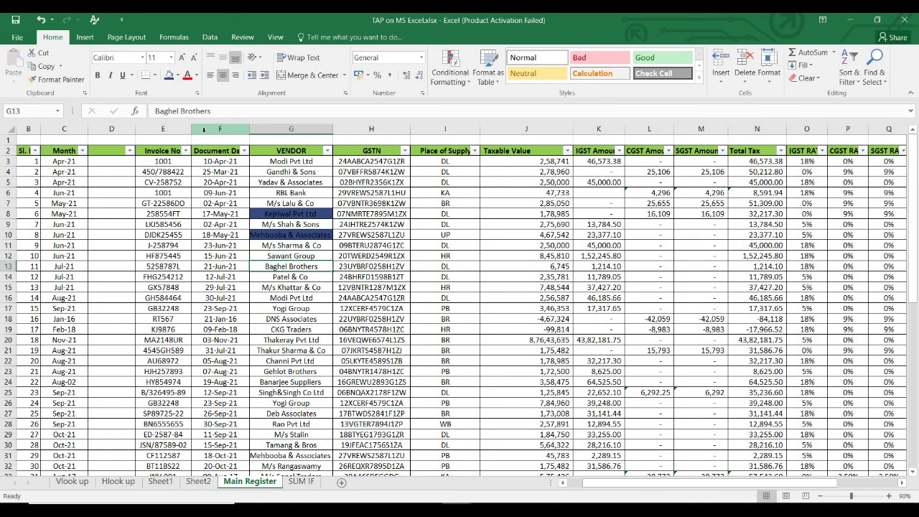
key("Down")
key("Down")
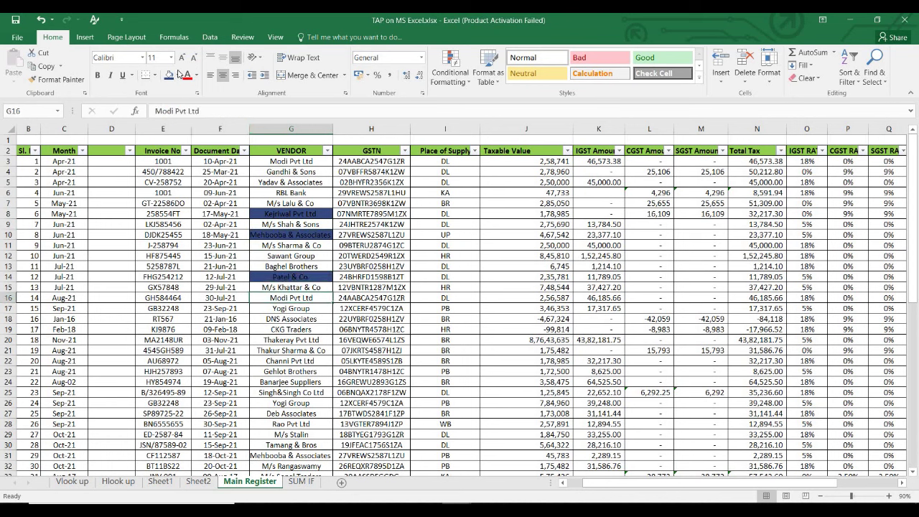
Fill vendor cells G16, G19 and G22 light green.
left_click(178, 75)
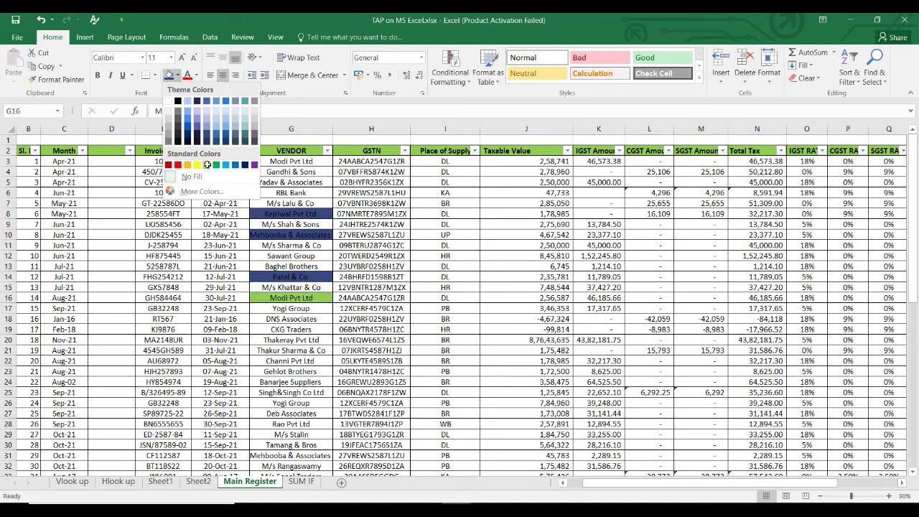
left_click(207, 165)
key("Down")
key("Down")
key("F4")
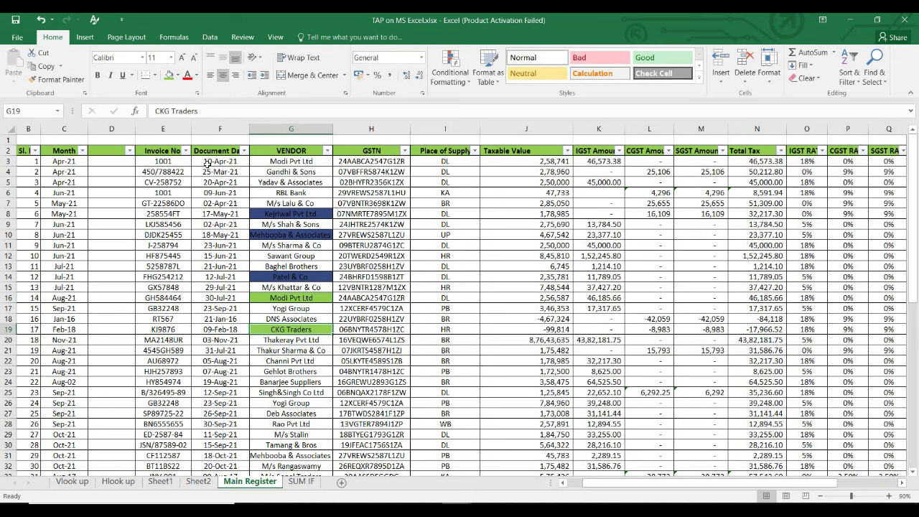
key("Down")
key("Down")
key("Down")
key("F4")
key("Down")
key("Up")
key("Up")
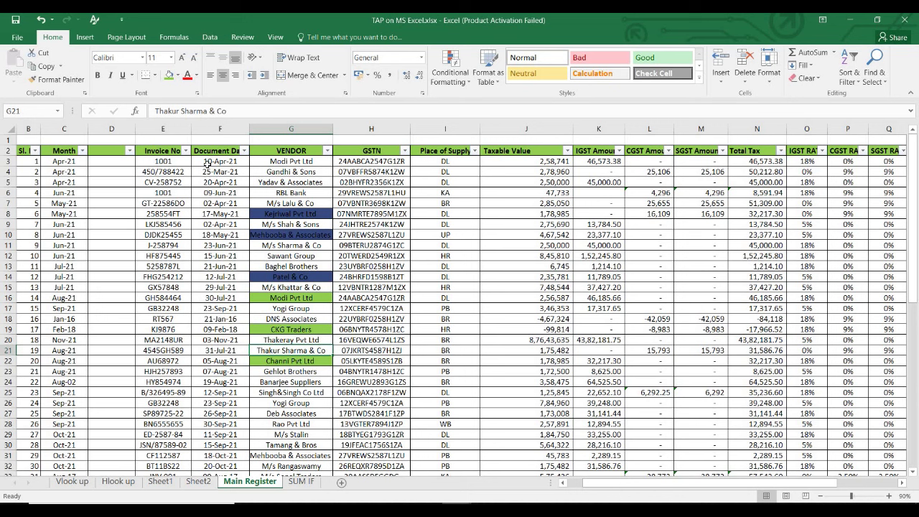
key("Up")
key("Up")
key("Up")
key("Up")
key("Up")
key("Up")
key("Up")
key("Up")
key("Up")
key("Up")
Select vendor cells G8 through G14, then M/s Sharma & Co and Modi Pvt Ltd.
left_click_drag(322, 214, 324, 274)
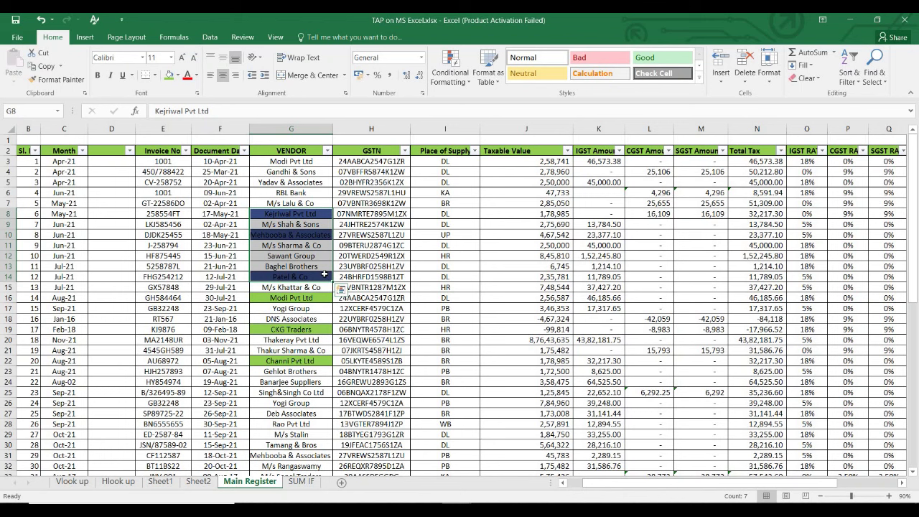
left_click(291, 245)
left_click(293, 301)
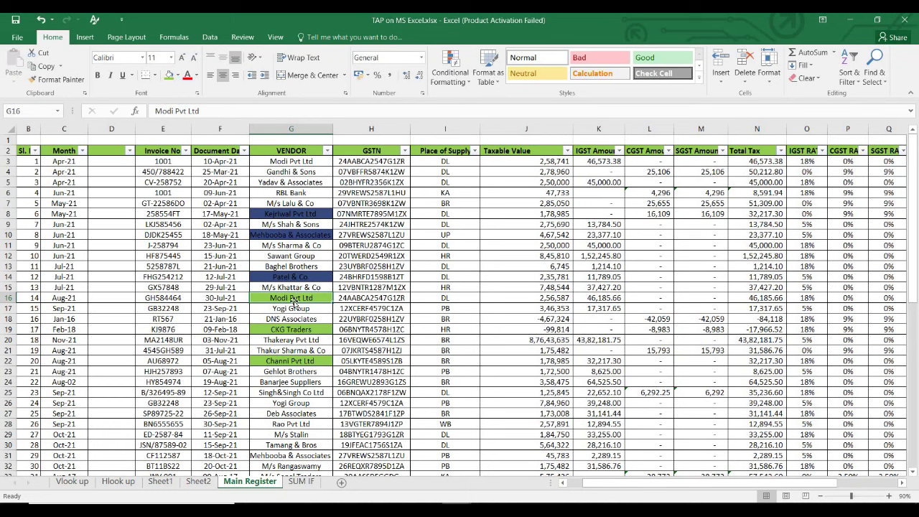
left_click(326, 151)
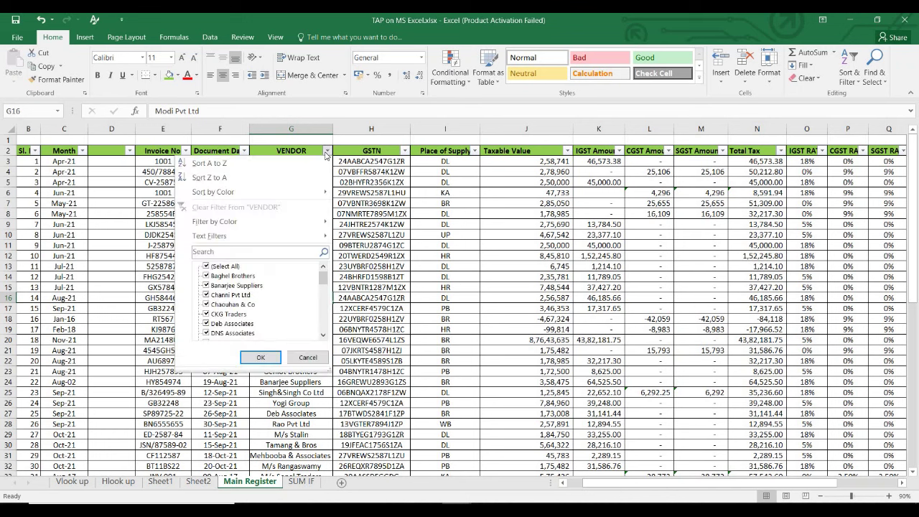
mouse_move(323, 222)
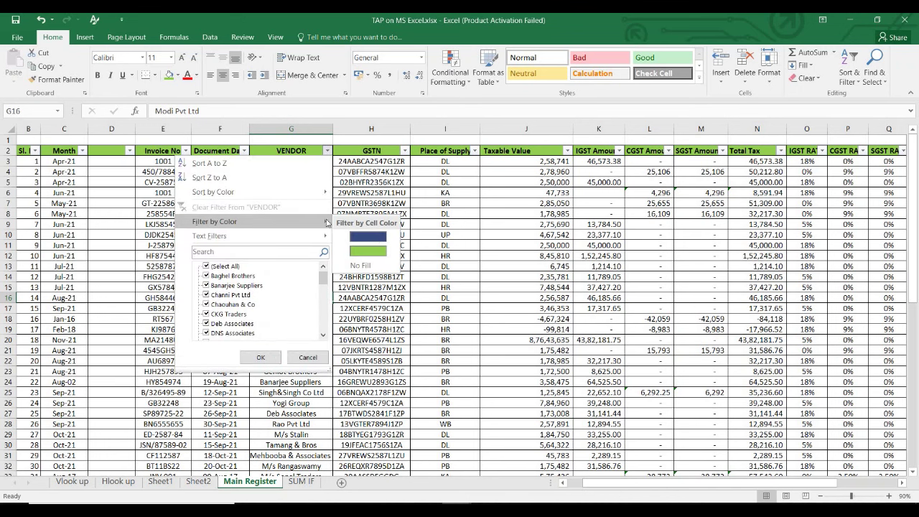
left_click(367, 238)
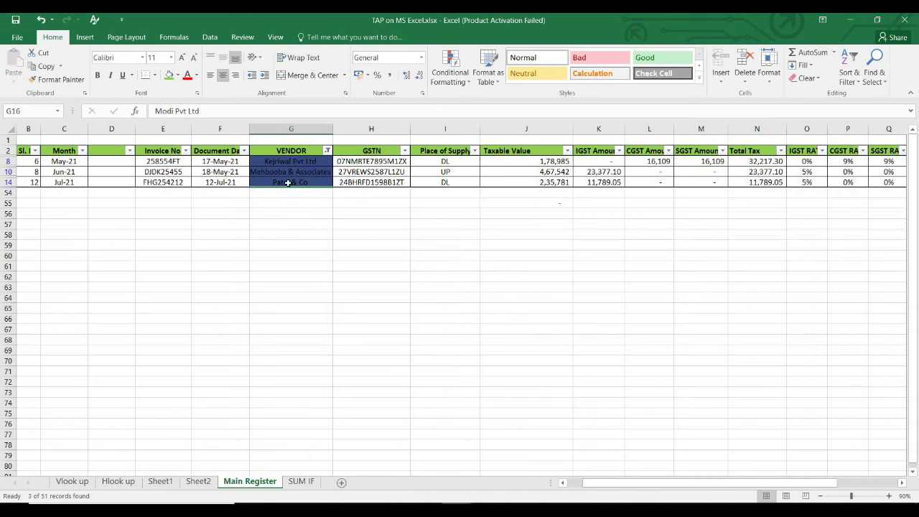
left_click(354, 172)
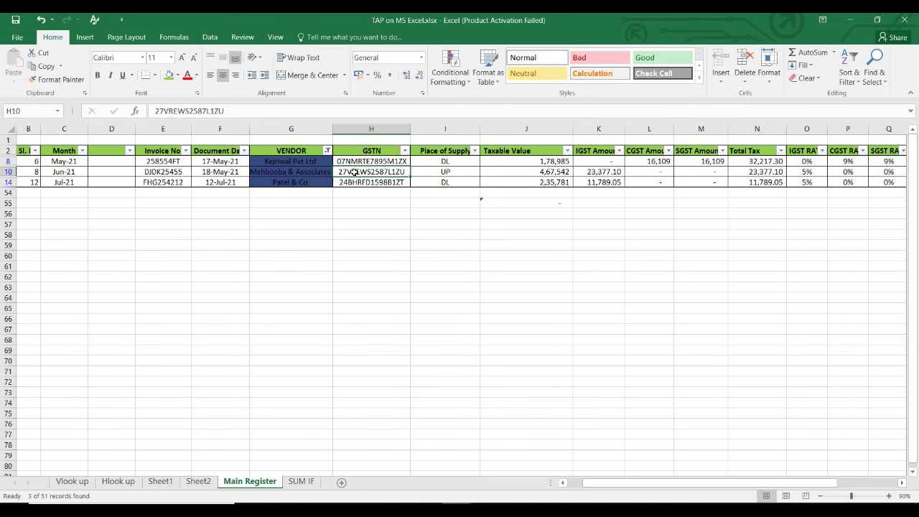
key("ctrl+z")
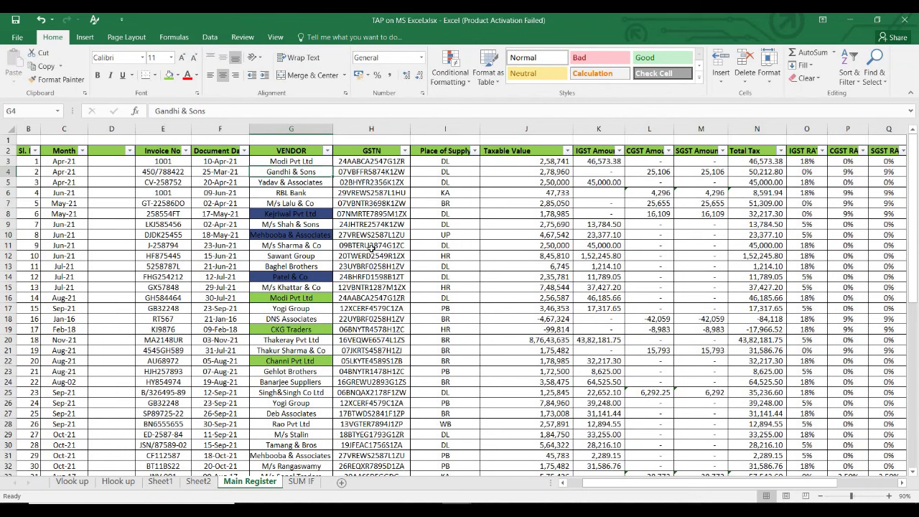
key("Down")
key("Down")
key("Down")
key("Down")
key("Down")
key("Down")
key("Down")
key("Down")
key("Down")
key("Down")
key("Down")
key("Down")
key("Down")
key("Down")
key("Down")
key("Down")
key("Down")
key("Down")
key("Down")
key("Down")
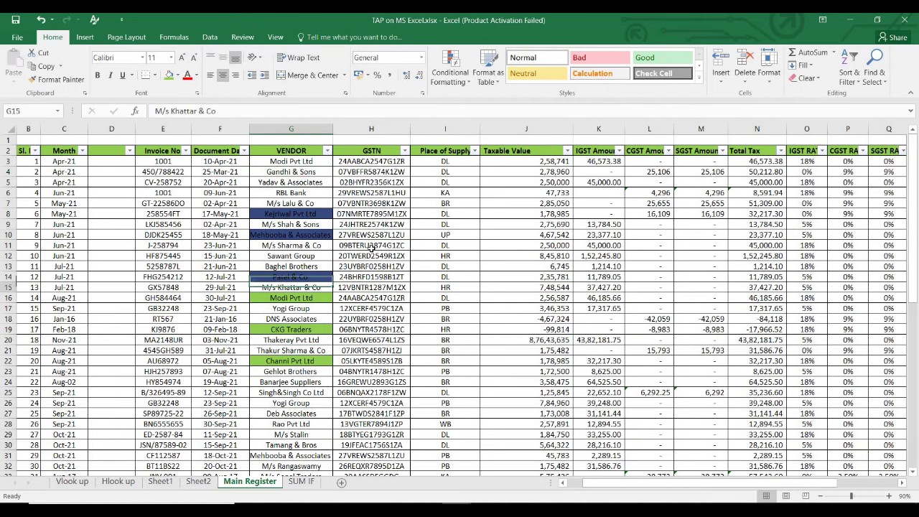
key("Up")
key("Up")
key("Up")
key("Up")
key("Up")
key("Up")
key("Up")
key("Up")
key("Up")
key("Up")
key("Up")
key("Up")
key("Up")
key("Up")
key("Up")
key("Up")
key("Up")
key("Up")
key("Up")
key("Up")
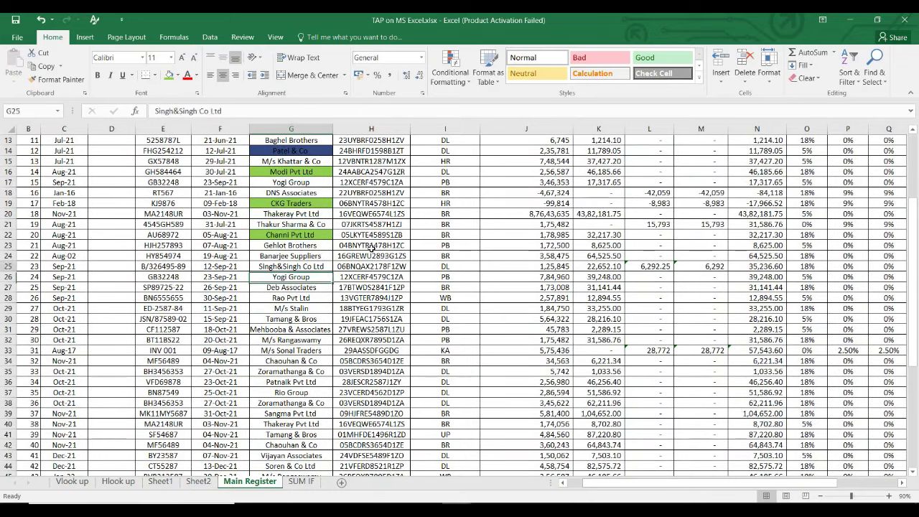
key("Up")
key("Up")
key("Up")
key("Up")
key("Up")
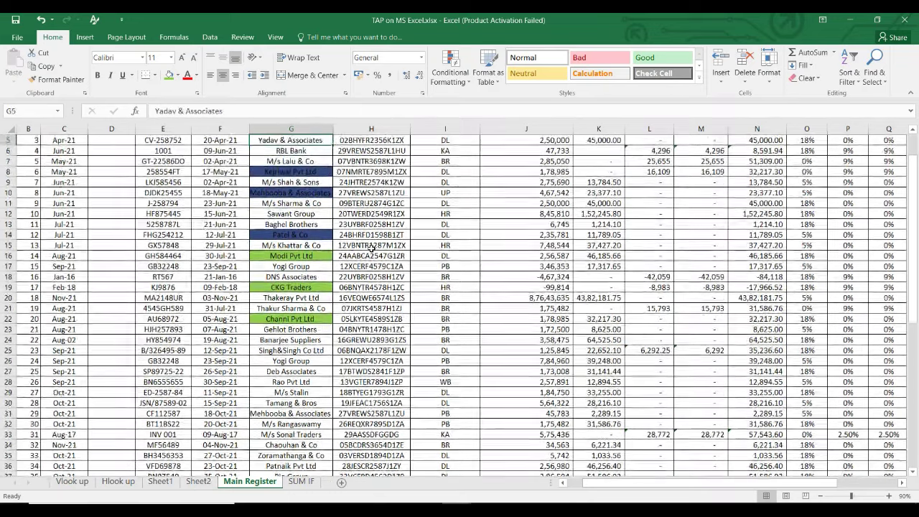
key("Up")
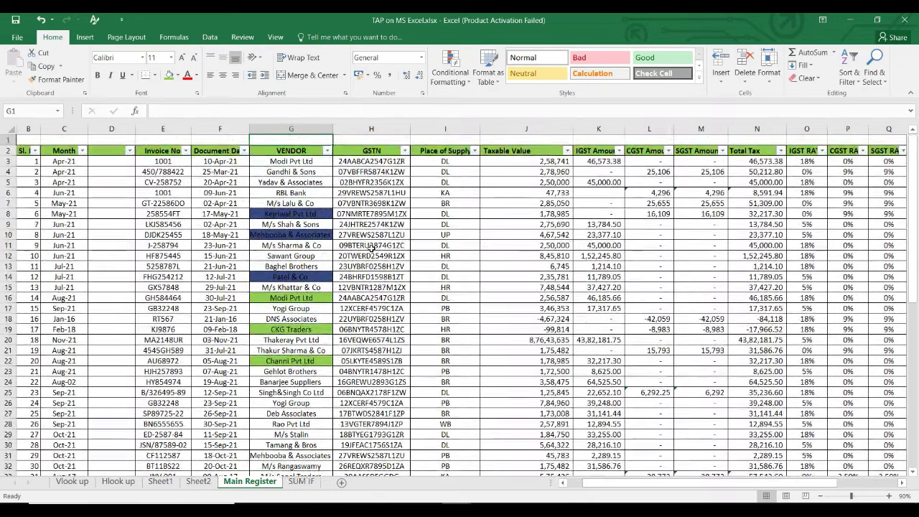
key("alt+Down")
key("i")
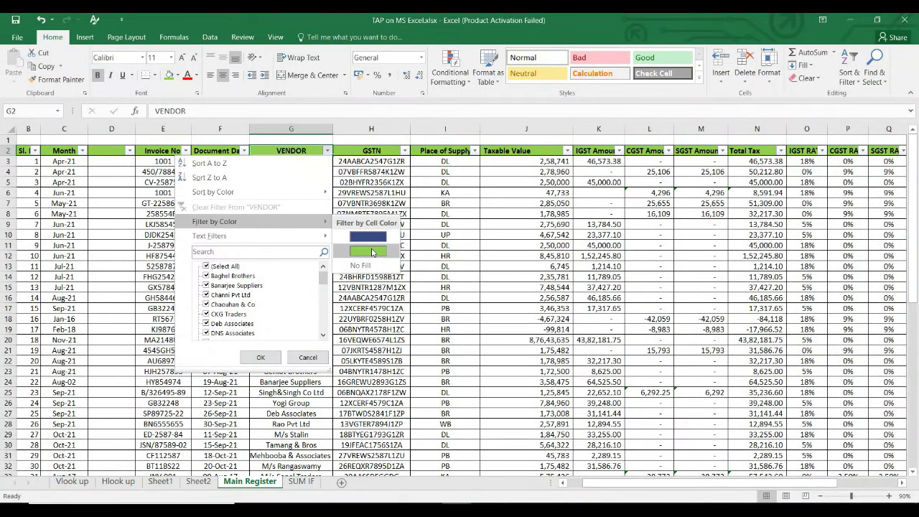
key("Escape")
key("Escape")
key("alt+Down")
key("Down")
key("Down")
key("Down")
key("Down")
key("Down")
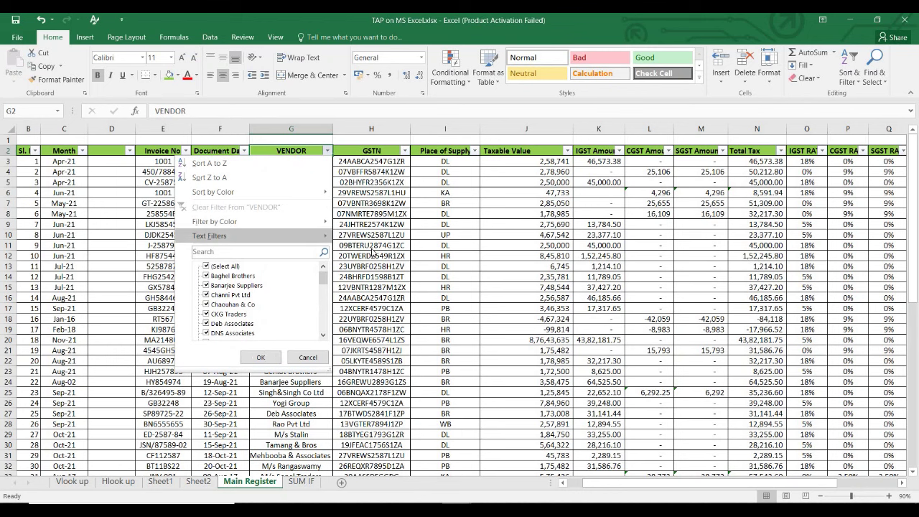
key("Right")
key("Escape")
key("Escape")
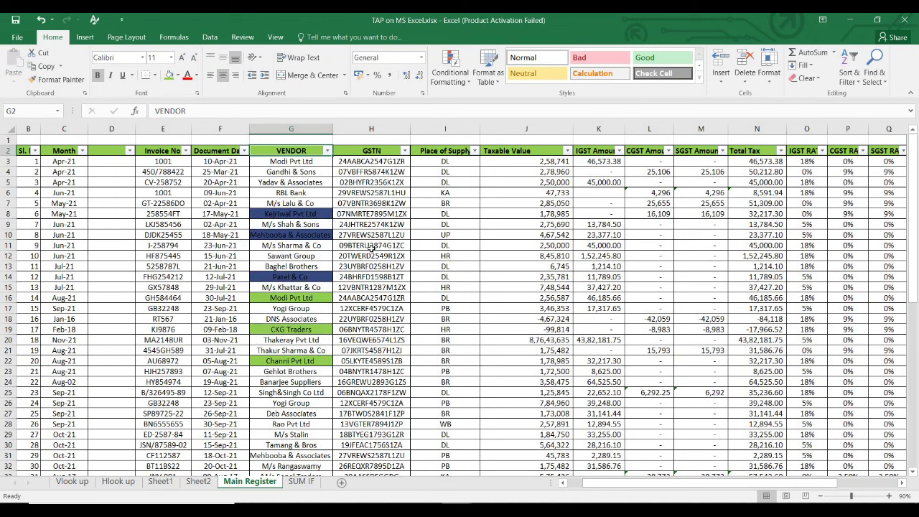
key("Right")
key("Right")
key("Right")
key("Right")
key("ctrl+shift+Down")
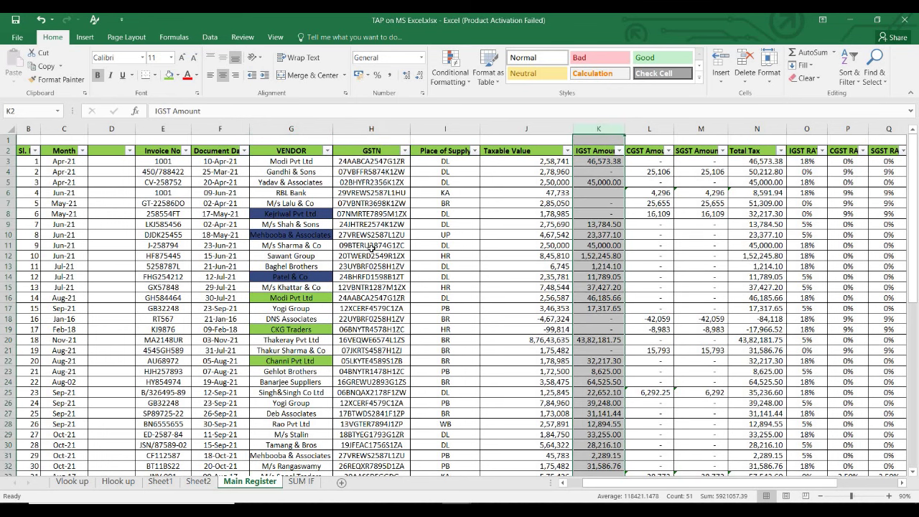
Apply a Taxable Value Number Filter of Greater Than 10000.
key("Left")
key("ctrl+shift+Down")
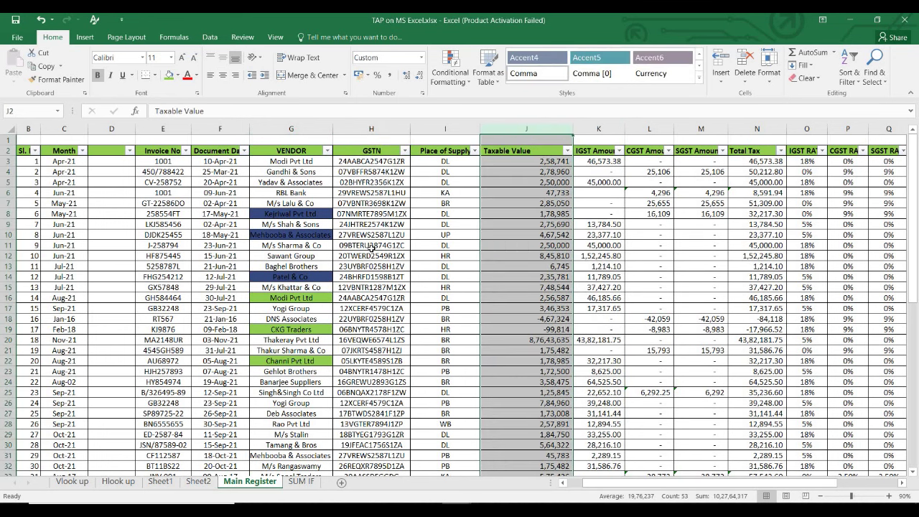
key("ctrl+shift+Up")
key("alt+Down")
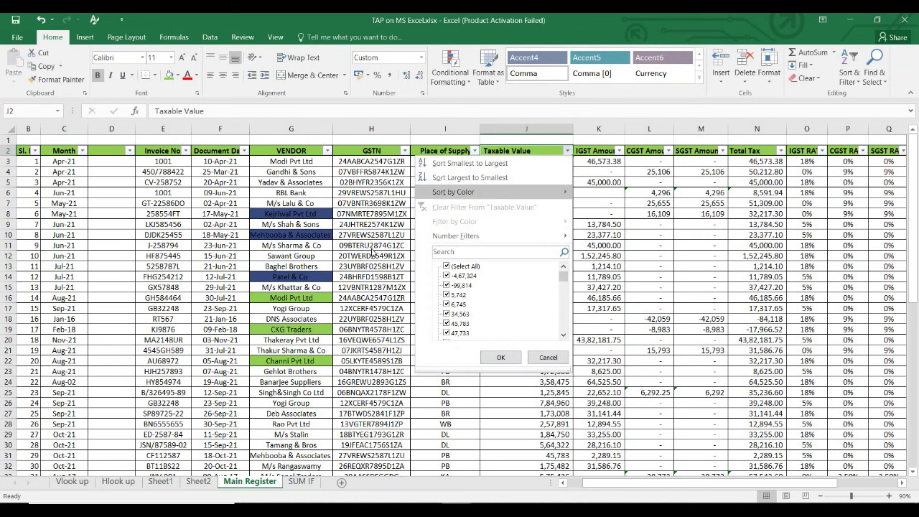
key("Escape")
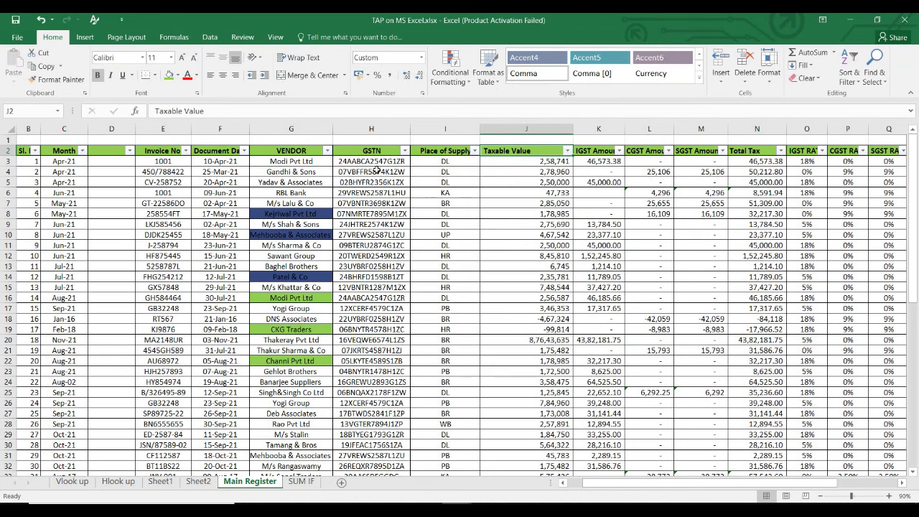
left_click(567, 150)
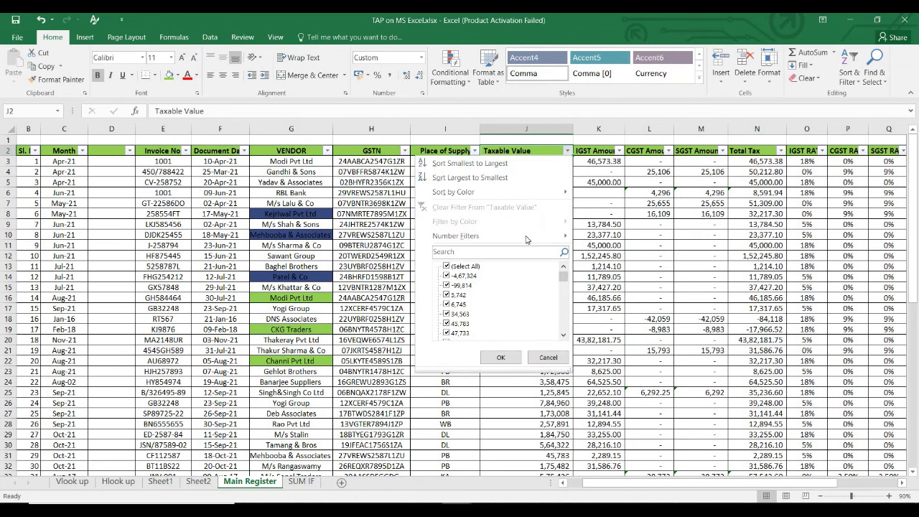
mouse_move(526, 239)
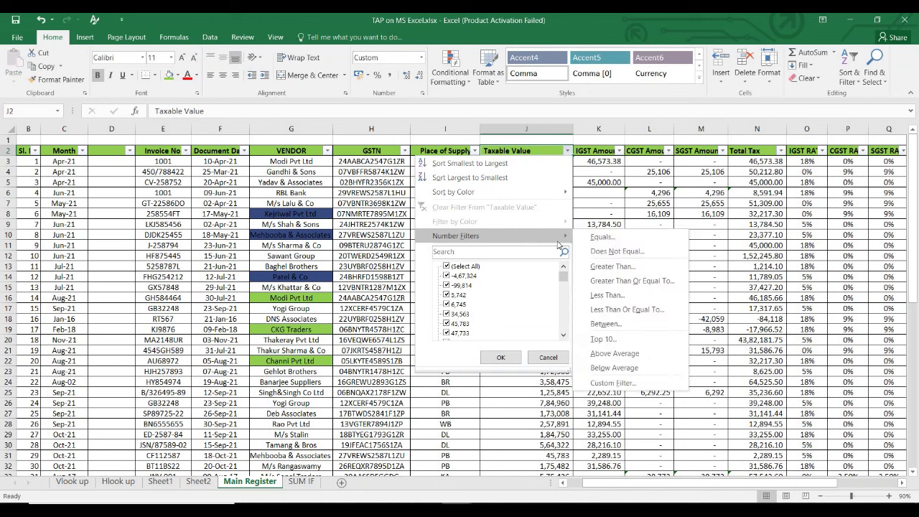
left_click(608, 268)
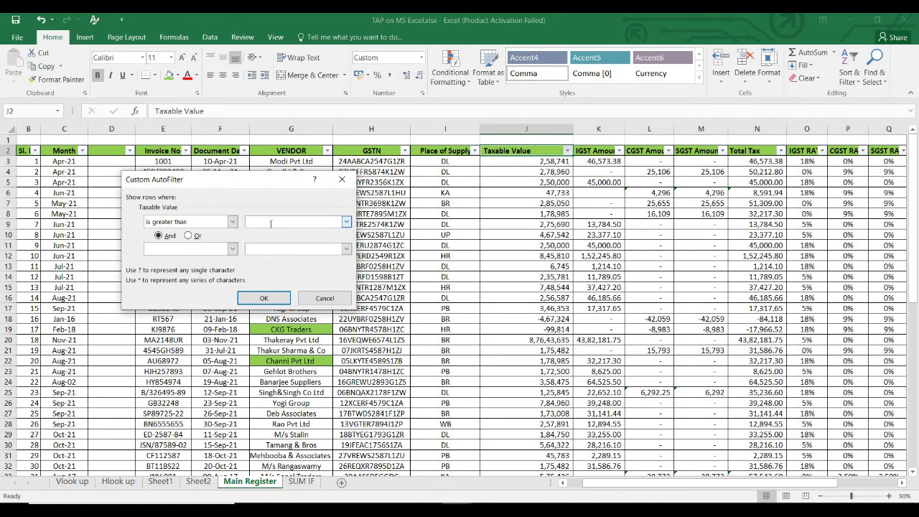
type("10000")
key("Return")
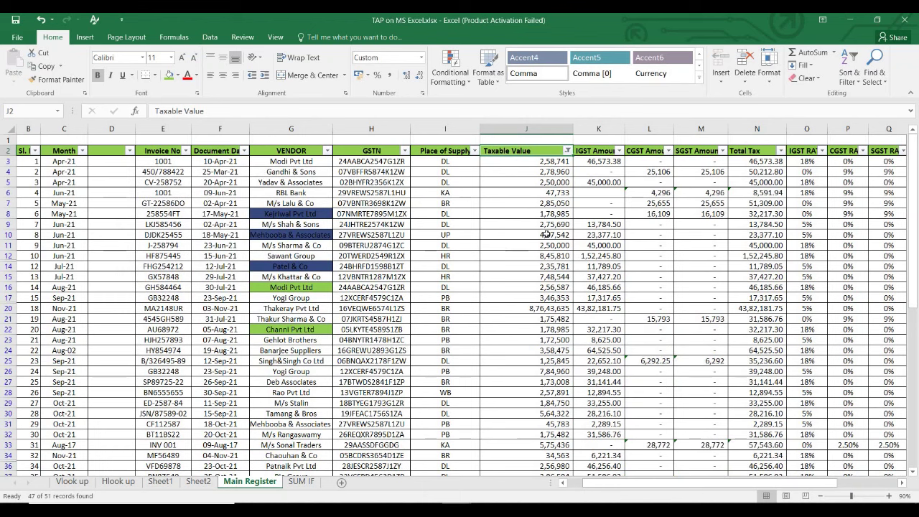
left_click(563, 215)
Check the end of the filtered Taxable Value column and reopen its filter.
key("Down")
key("Down")
key("Down")
key("Down")
key("Down")
key("Down")
key("Down")
key("Down")
key("Down")
key("Down")
key("Down")
key("Down")
key("Down")
key("Down")
key("Down")
key("Down")
key("Down")
key("Down")
key("Down")
key("Down")
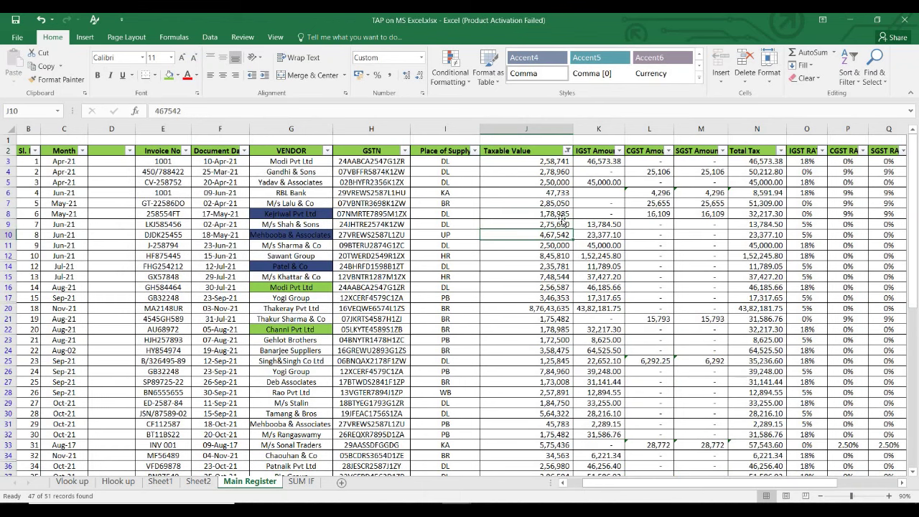
key("Down")
key("Down")
key("Down")
key("Down")
key("Down")
key("Down")
key("Down")
key("Down")
key("Down")
key("Down")
key("Down")
key("Down")
key("Down")
key("Down")
key("Down")
key("Down")
key("Down")
key("Down")
key("Down")
key("Down")
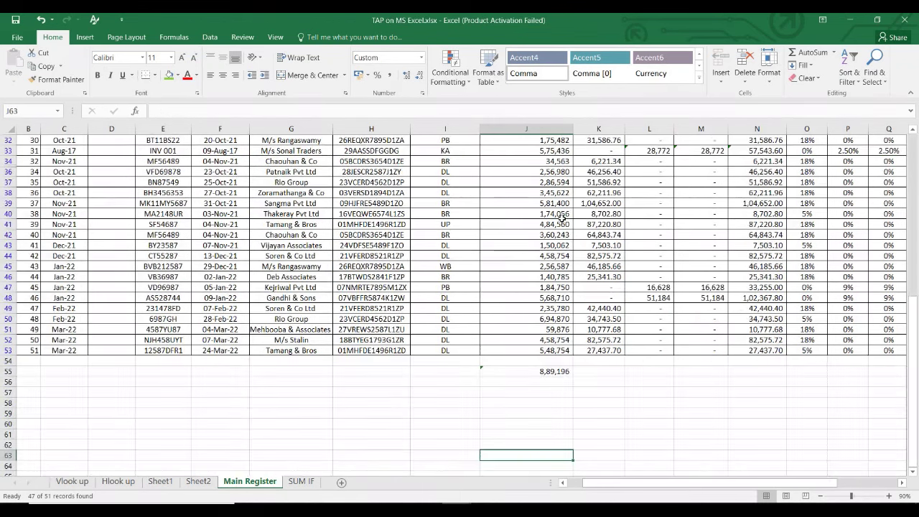
key("Up")
key("Up")
key("Up")
key("Up")
key("Up")
key("Up")
key("Up")
key("Up")
key("Up")
key("Up")
key("Up")
key("Up")
key("Up")
key("Up")
key("Up")
key("Up")
key("Up")
key("ctrl+Up")
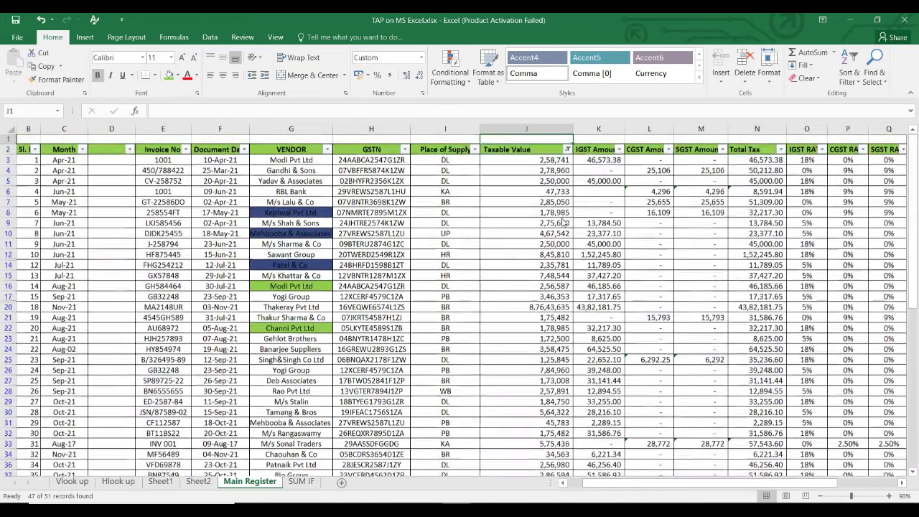
key("alt+Down")
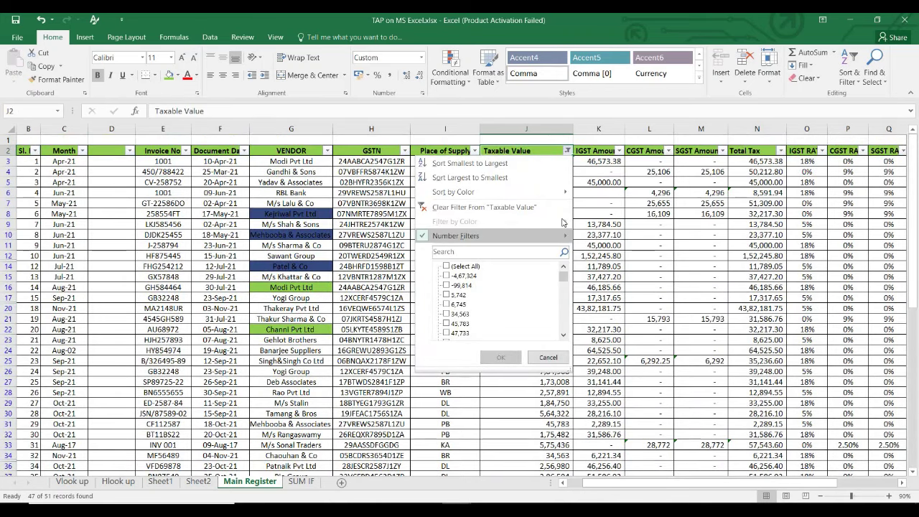
Raise the Taxable Value greater-than threshold to 50000.
mouse_move(567, 235)
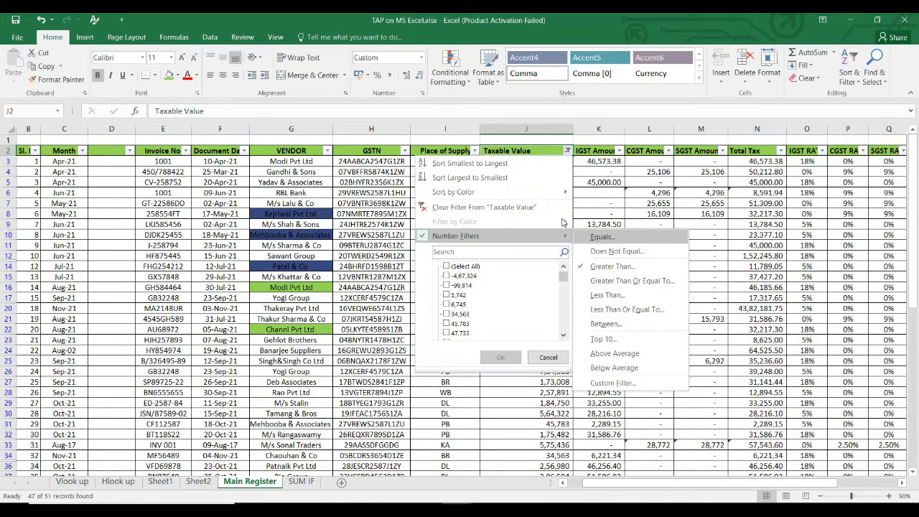
left_click(603, 266)
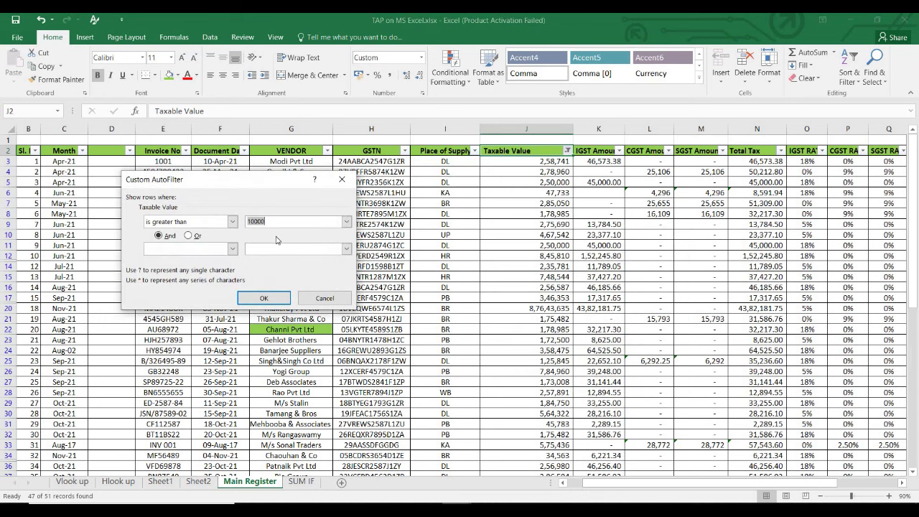
type("50000")
key("Return")
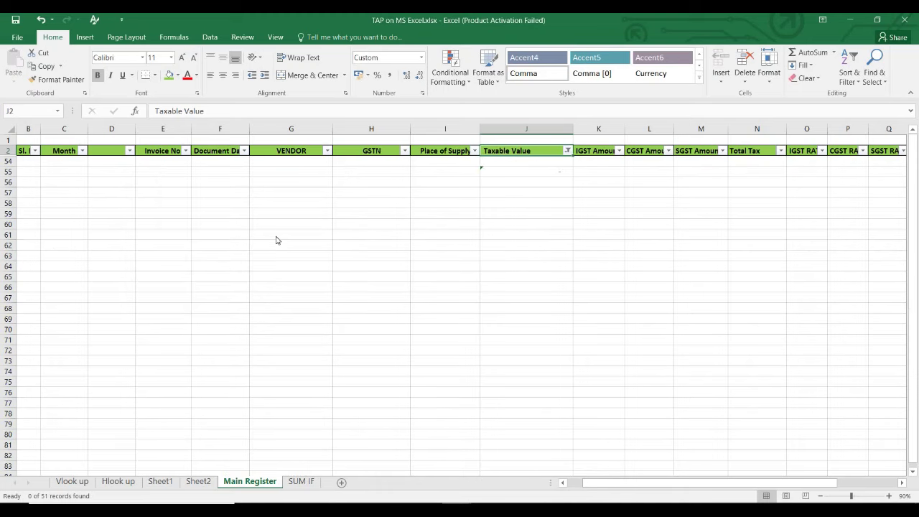
Edit the greater-than threshold again so 43 of 51 records remain.
key("alt+Down")
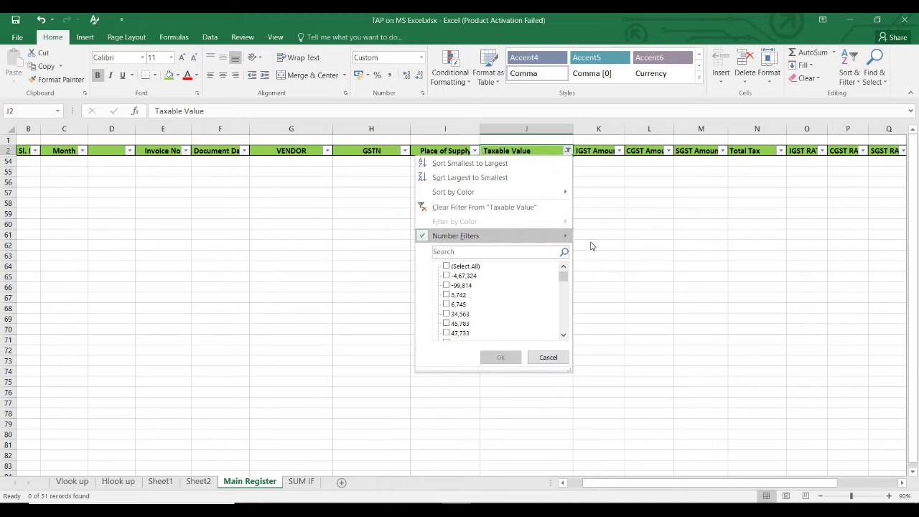
left_click(610, 267)
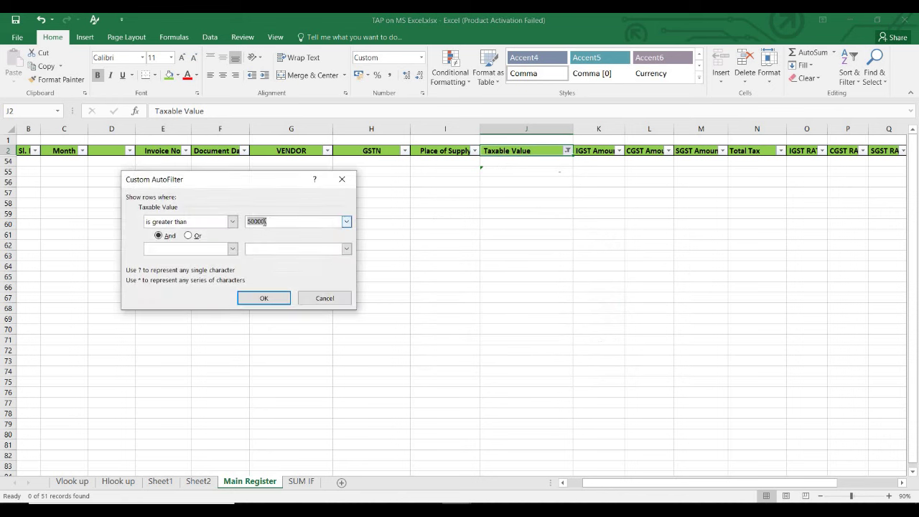
key("BackSpace")
type("10000")
key("Return")
key("Down")
key("Down")
key("Down")
key("Down")
key("Down")
key("Down")
key("Down")
key("Down")
key("Down")
key("Down")
key("Down")
key("Down")
key("Down")
key("Down")
key("Down")
key("Down")
key("Down")
key("Down")
key("Down")
key("Down")
key("Down")
key("Down")
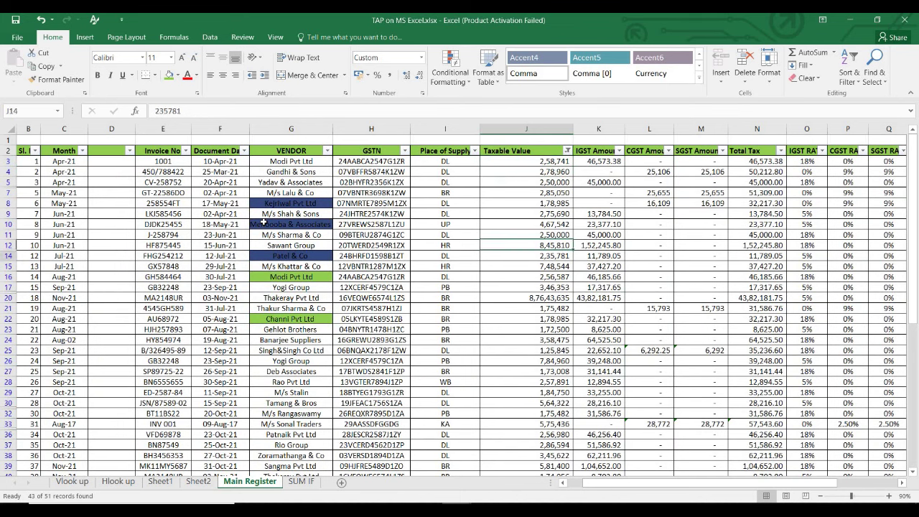
key("ctrl+Up")
key("ctrl+Up")
key("ctrl+Up")
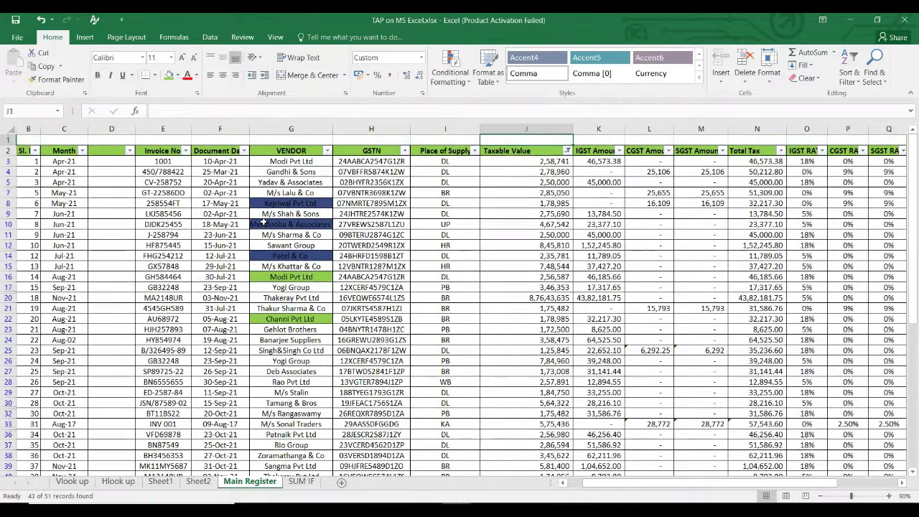
Set the Taxable Value filter to Less Than 0, leaving the two negative amounts.
left_click(567, 151)
mouse_move(497, 239)
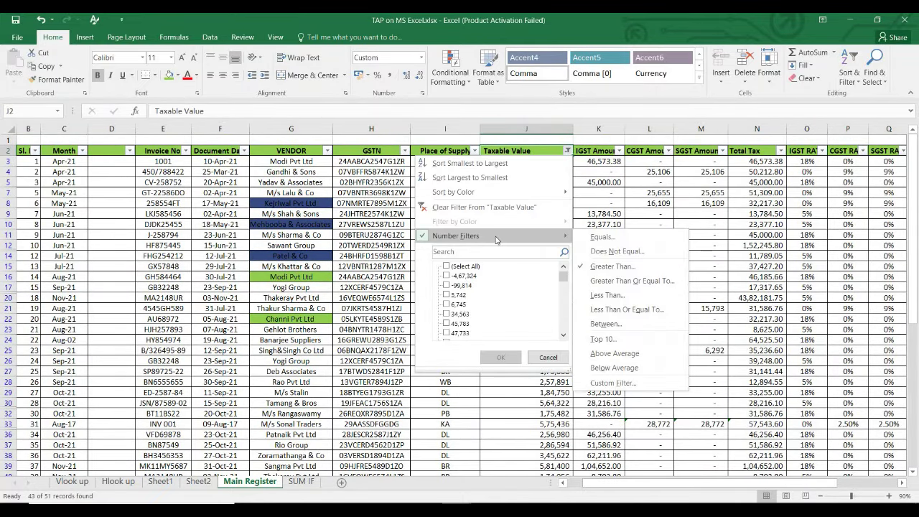
left_click(619, 295)
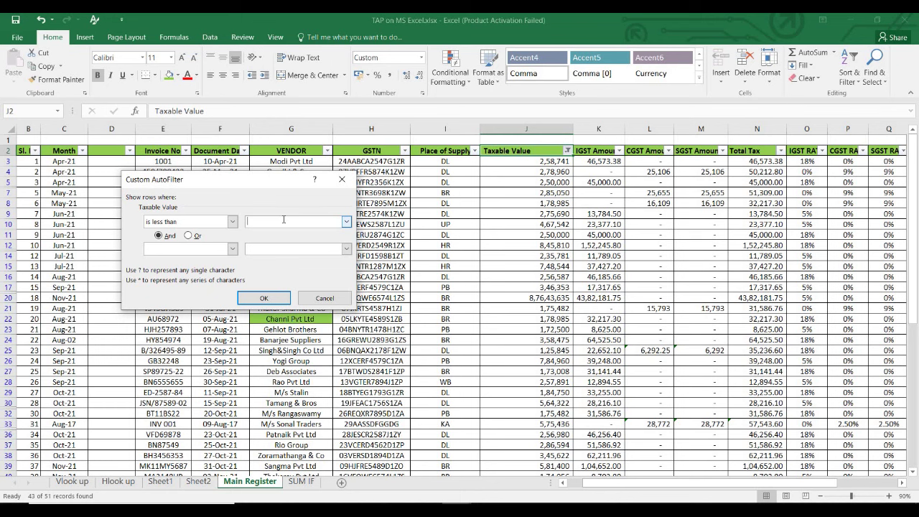
type("0")
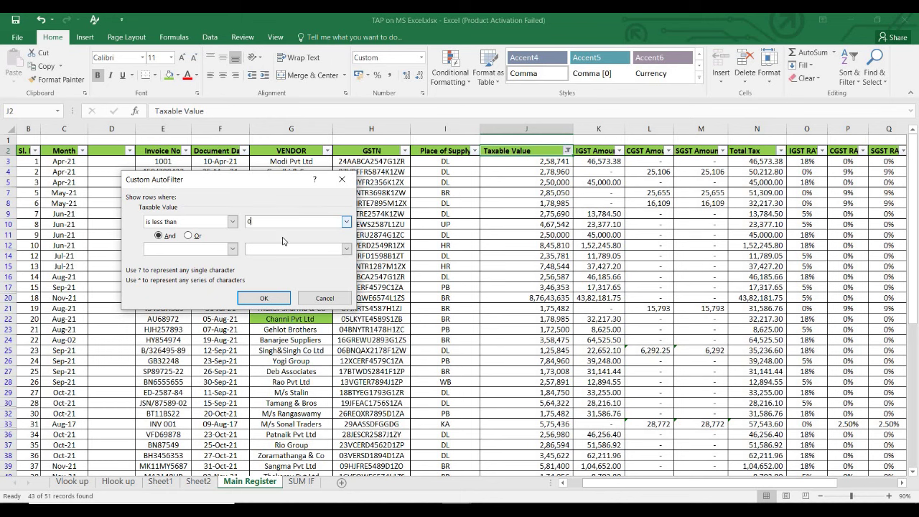
left_click(278, 298)
left_click_drag(552, 168, 553, 165)
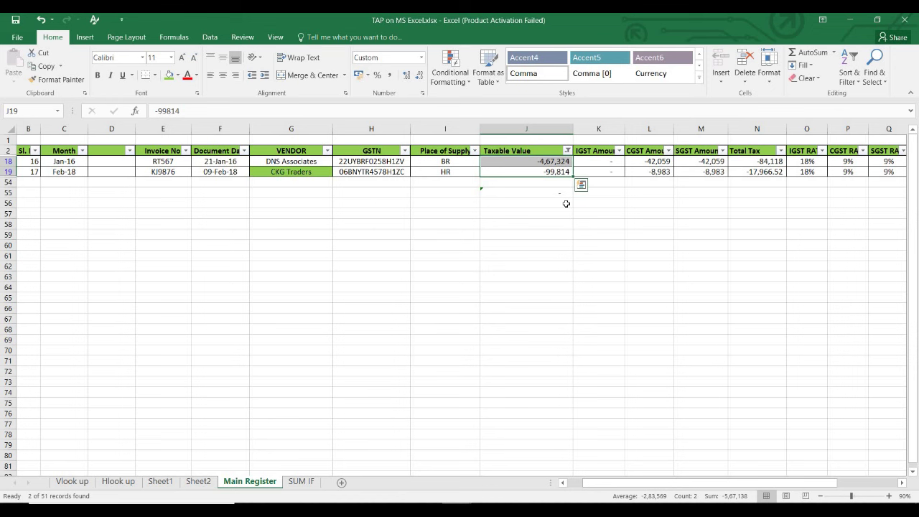
Undo the previous filter and apply a Top 10 Items number filter to Taxable Value.
key("ctrl+z")
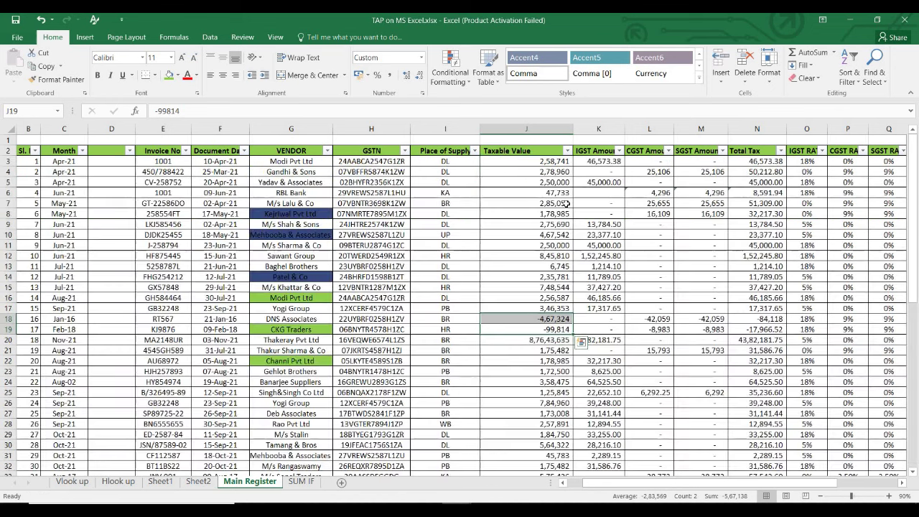
left_click(567, 204)
left_click(567, 150)
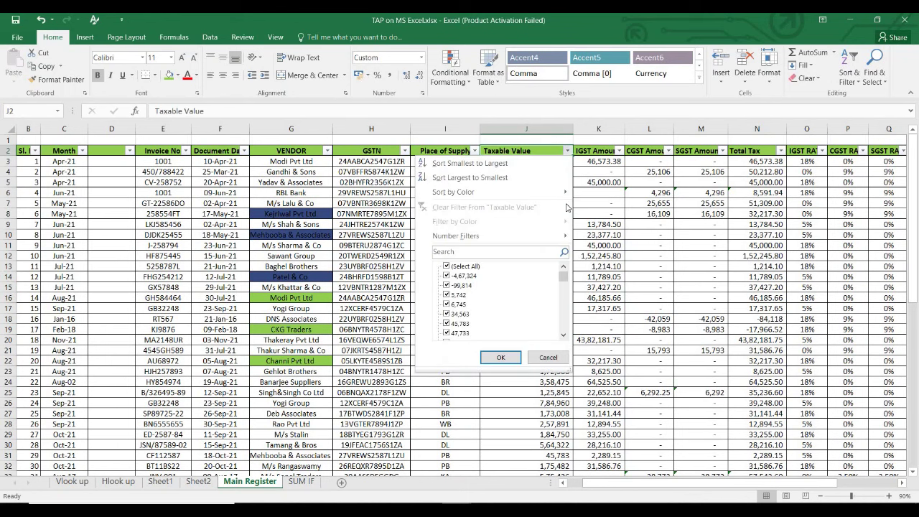
key("Right")
key("Down")
key("Down")
key("Down")
key("Down")
key("Down")
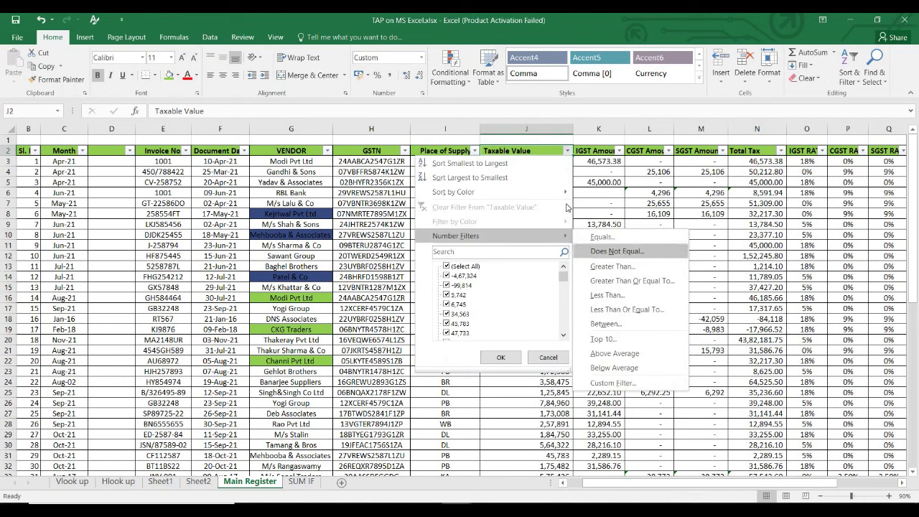
key("Up")
key("Up")
key("Up")
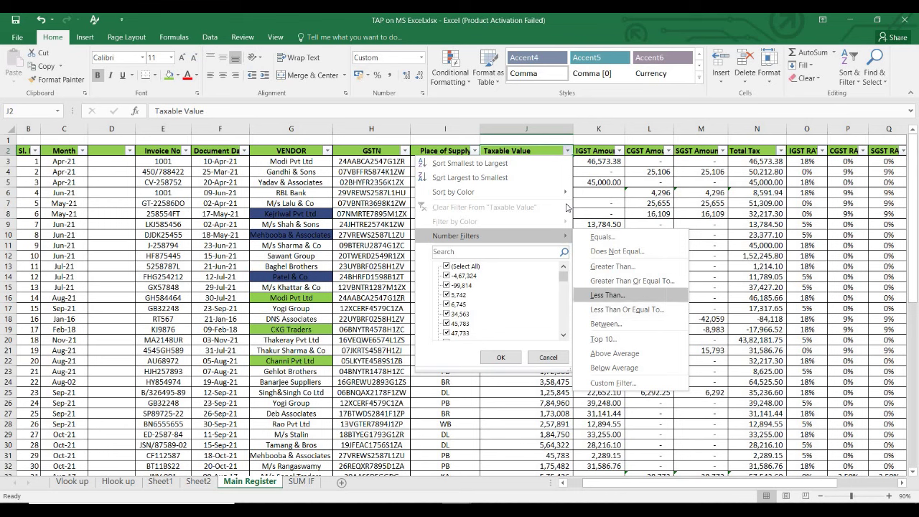
key("Up")
key("Up")
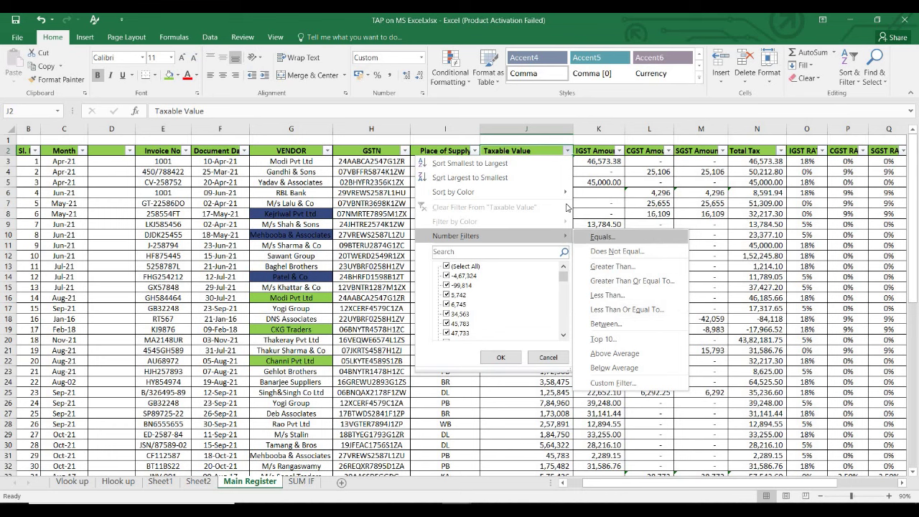
key("Down")
key("Up")
key("Up")
key("Up")
key("Up")
key("Up")
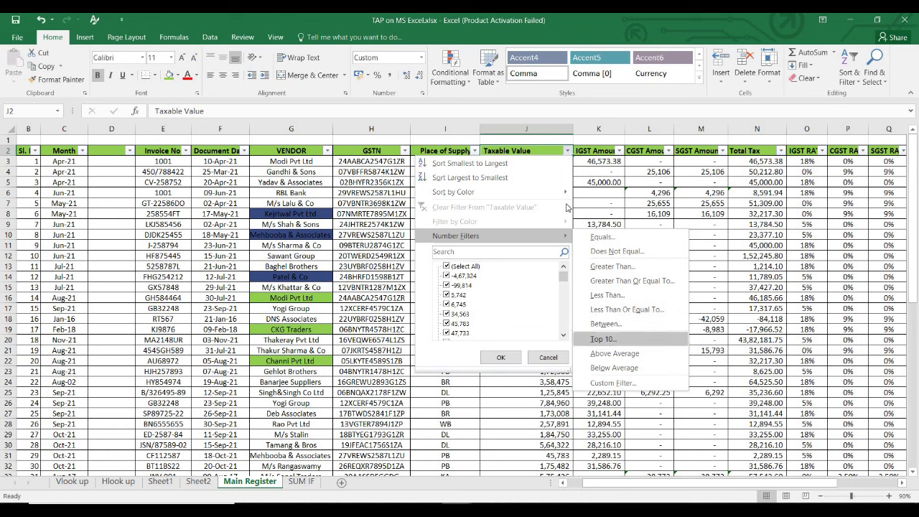
key("Return")
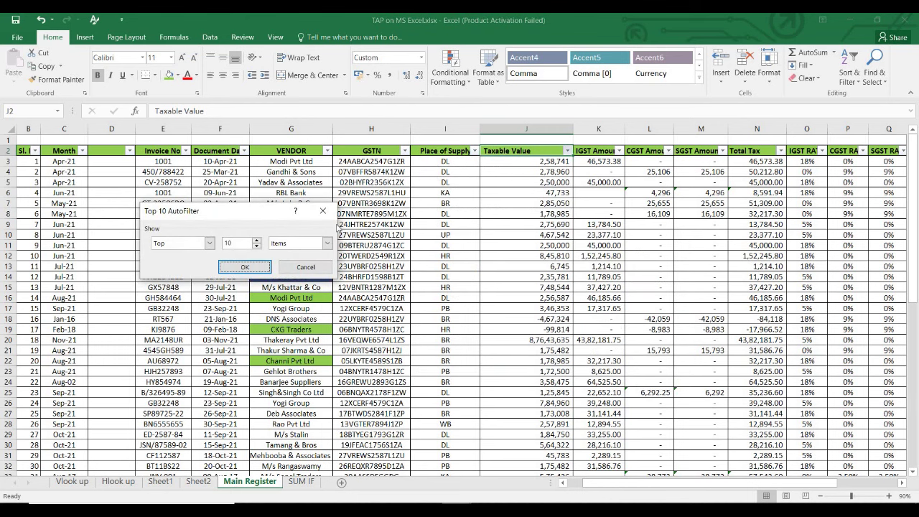
left_click(251, 267)
left_click(555, 164)
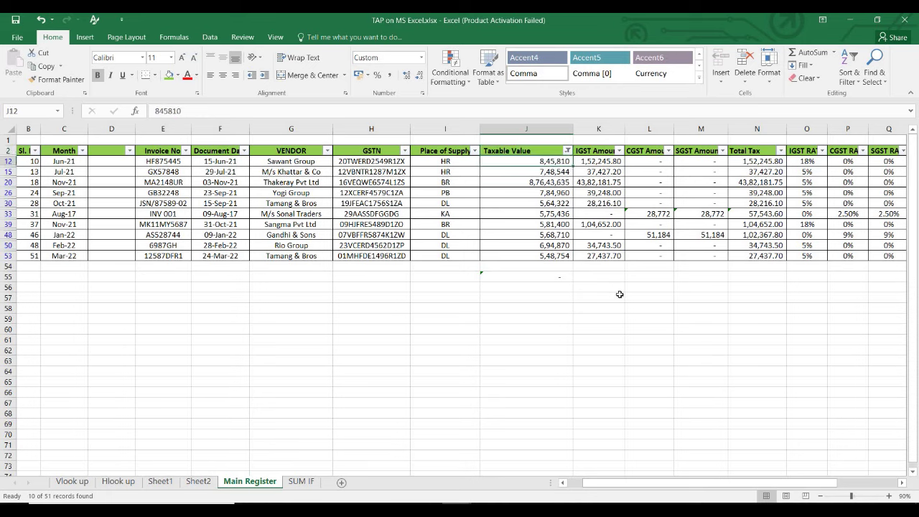
Clear all filters with Alt, D, F, S so every Main Register row reappears.
key("Down")
key("Down")
key("Down")
key("Down")
key("Down")
key("Down")
key("Down")
key("Down")
key("Down")
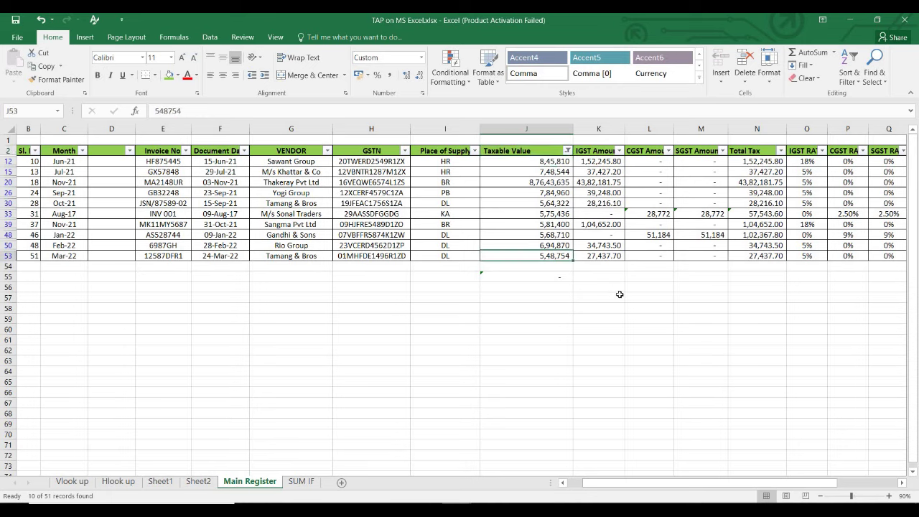
key("ctrl+Up")
key("alt+Down")
key("Down")
key("Down")
key("Down")
key("Down")
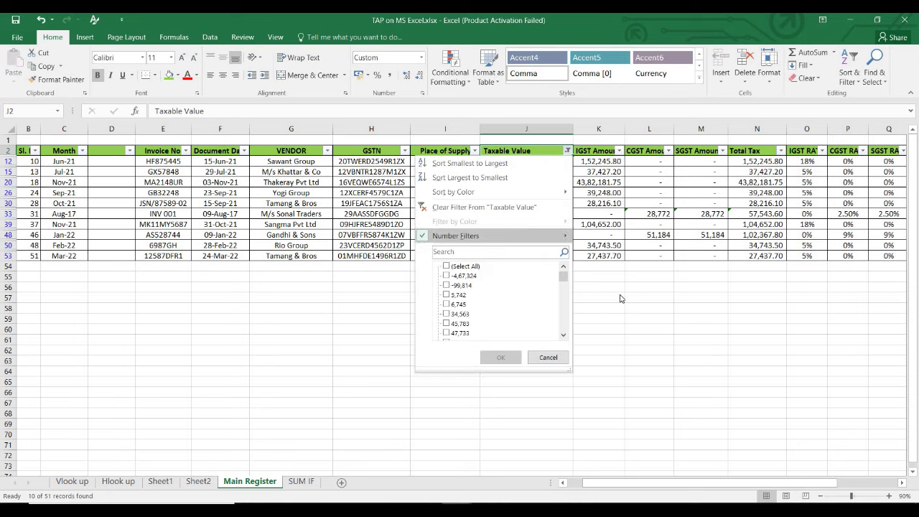
key("Right")
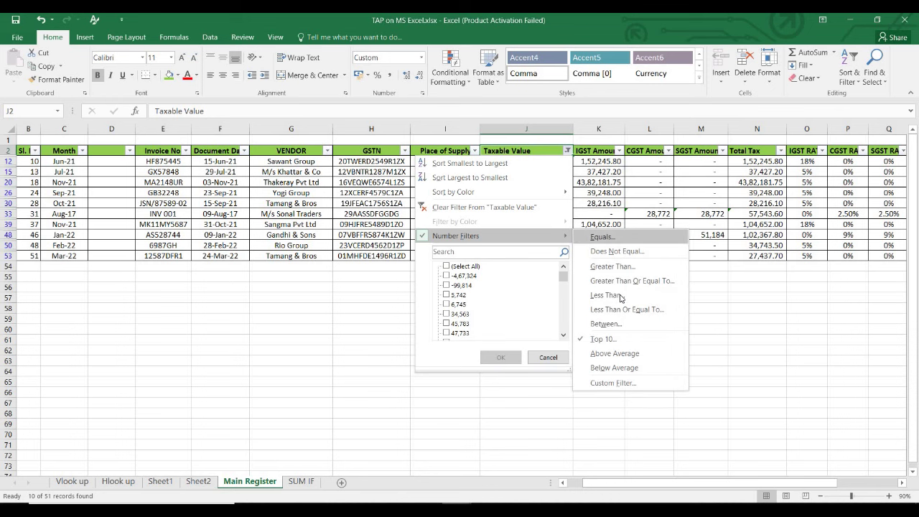
key("Escape")
key("Escape")
key("alt+d")
key("f")
key("s")
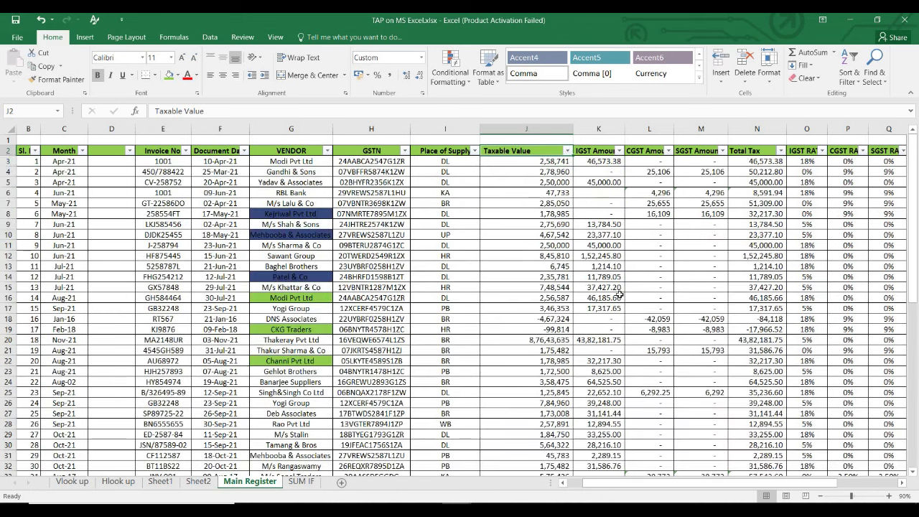
Filter Taxable Value to keep only the values 34,563 and 6,745.
key("alt+Down")
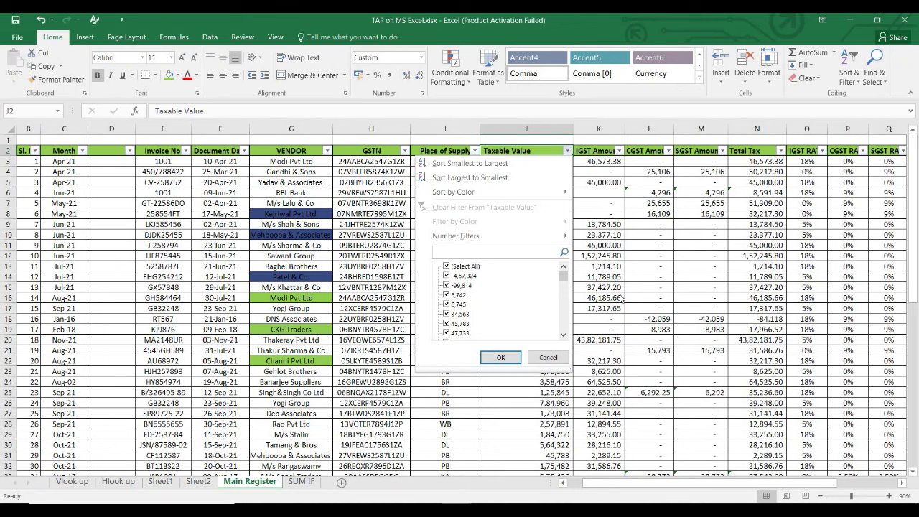
key("Down")
key("Down")
key("Down")
key("Down")
key("Down")
key("Down")
key("Down")
key("Down")
key("Down")
key("Down")
key("Down")
key("Down")
key("Down")
key("Down")
key("Down")
key("Down")
key("Down")
key("Down")
key("Down")
key("Down")
key("Down")
key("Down")
key("Down")
key("Down")
key("Down")
key("Down")
key("Down")
key("Down")
key("Up")
key("Up")
key("Up")
key("Up")
key("Up")
key("Up")
key("Up")
key("Up")
key("Up")
key("Up")
key("Up")
key("Up")
key("Up")
key("Up")
key("Up")
key("Up")
key("Up")
key("Up")
key("Up")
key("Up")
key("Up")
key("Up")
key("Up")
key("Up")
key("Up")
key("Up")
key("Up")
key("Up")
key("Up")
left_click(460, 266)
left_click(453, 314)
left_click(456, 304)
left_click(494, 359)
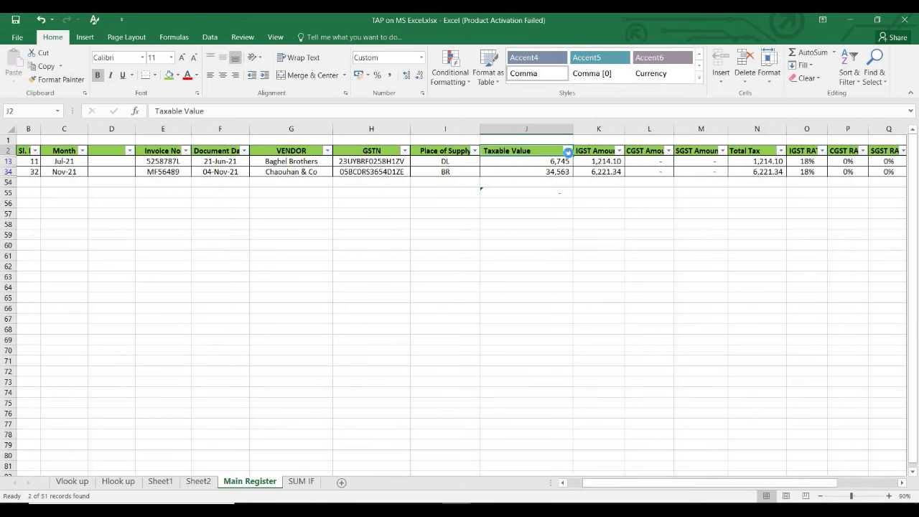
key("alt+Down")
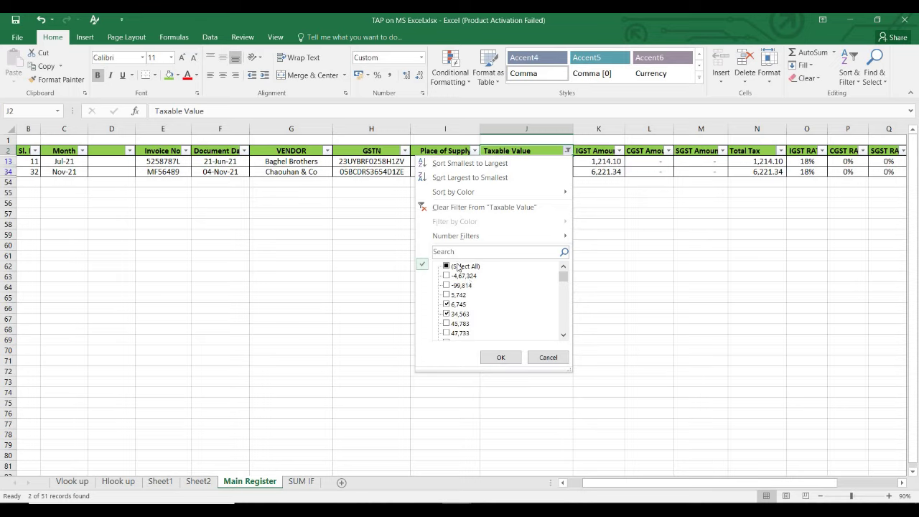
Browse the Taxable Value filter list to 8,76,43,635, cancel, then reopen and tick (Select All).
left_click(458, 267)
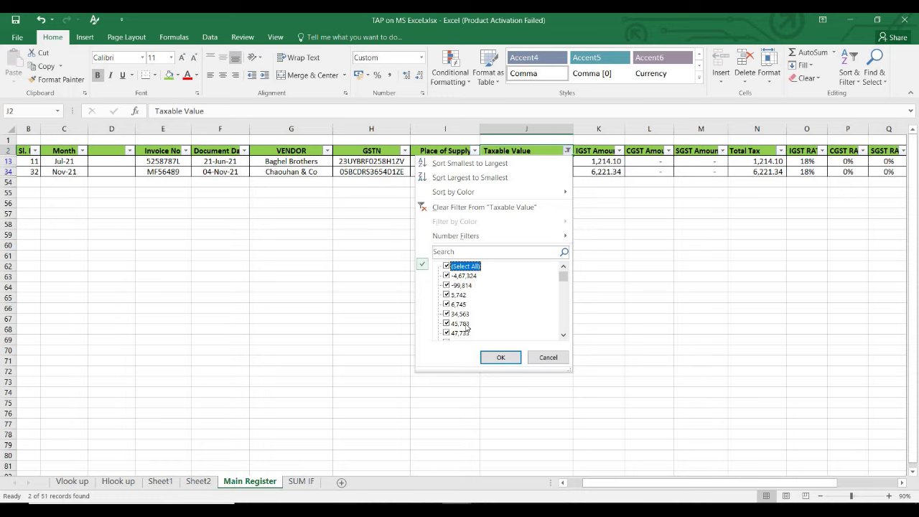
key("space")
key("Down")
key("Down")
key("Down")
key("Down")
key("Down")
key("Down")
key("Down")
key("Down")
key("Down")
key("Down")
key("Down")
key("Down")
key("Down")
key("Down")
key("Down")
key("Down")
key("Down")
key("Down")
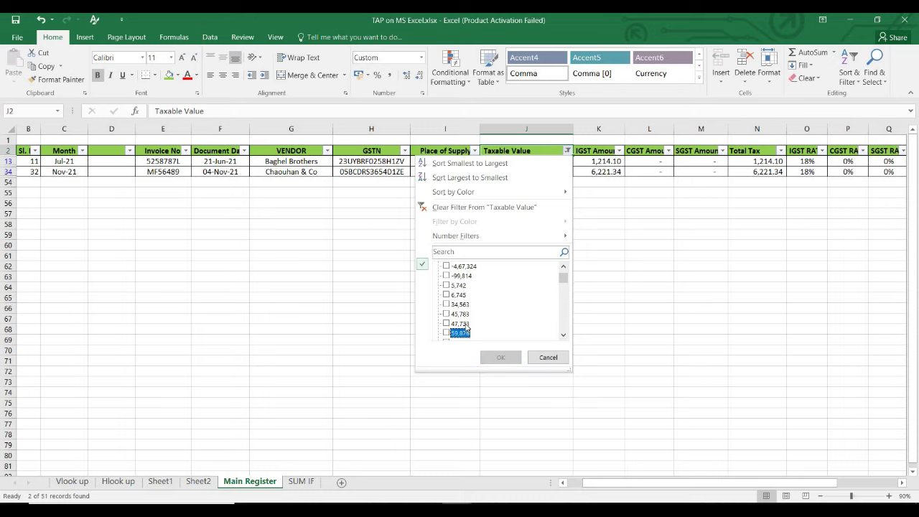
key("Down")
key("Down")
key("Down")
key("Down")
key("Down")
key("Down")
key("Down")
key("Down")
key("Down")
key("Down")
key("Down")
key("Down")
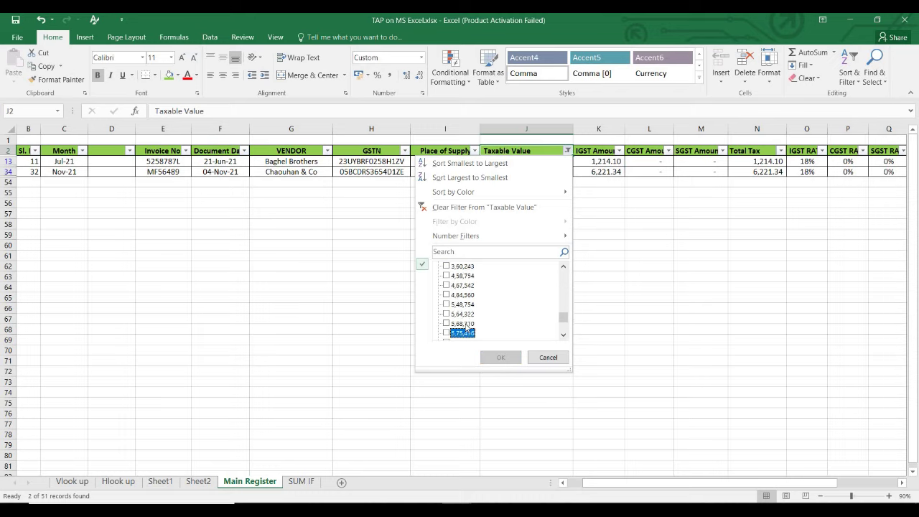
key("Down")
key("Down")
key("Down")
key("Down")
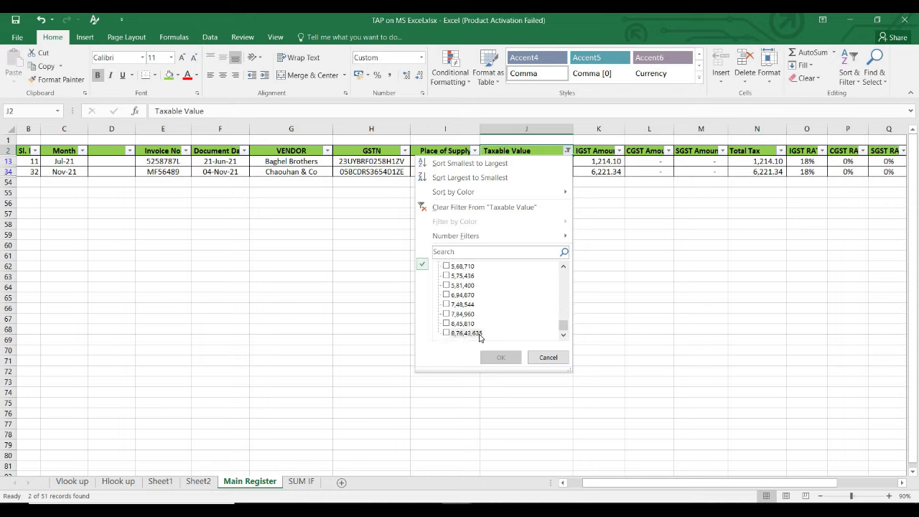
left_click(556, 356)
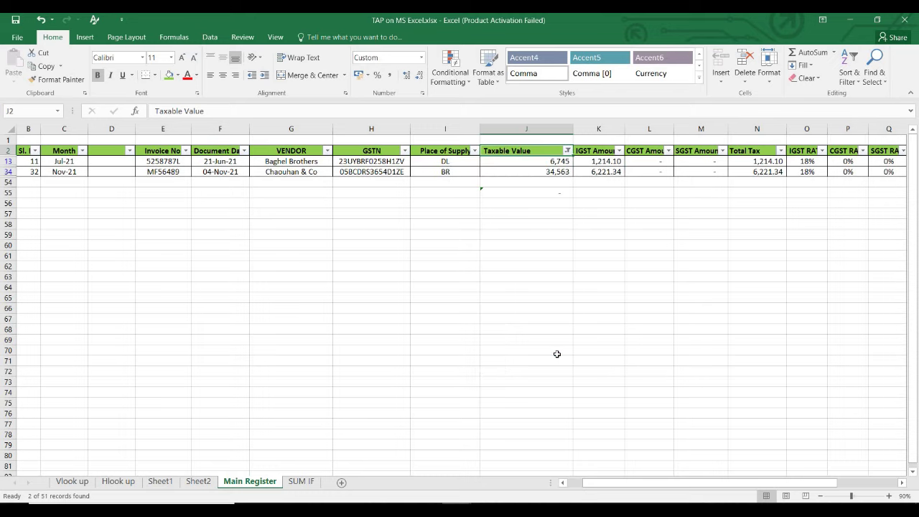
left_click(567, 150)
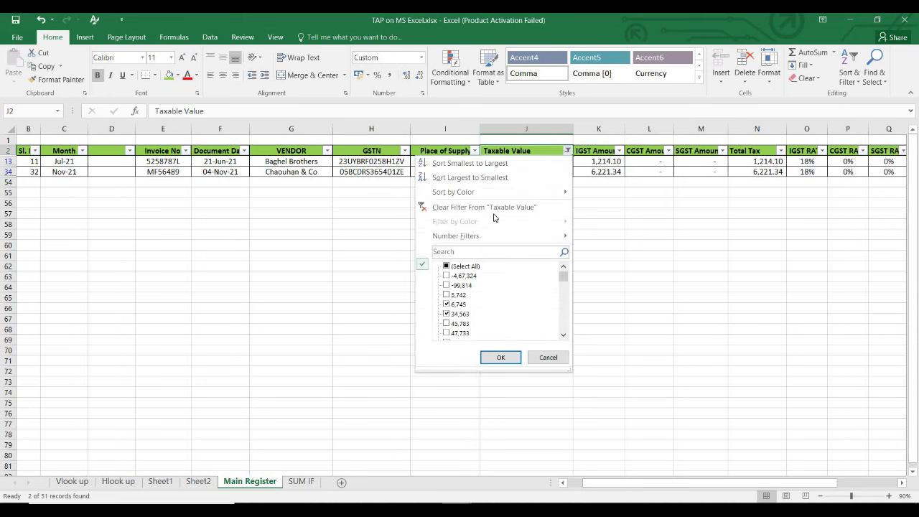
left_click(473, 266)
Apply the (Select All) Taxable Value filter so all rows show.
key("Return")
key("Down")
key("Up")
key("Left")
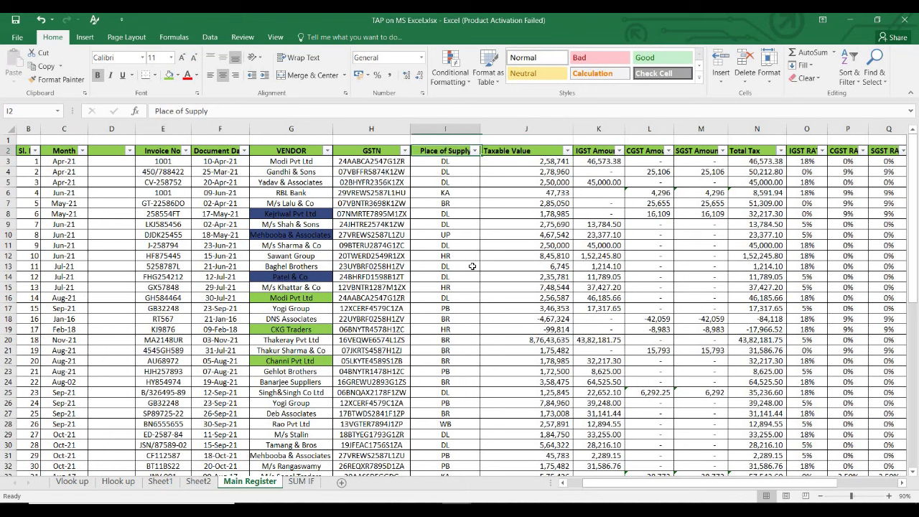
Turn AutoFilter off with Ctrl+Shift+L and back on for the register.
key("ctrl+shift+l")
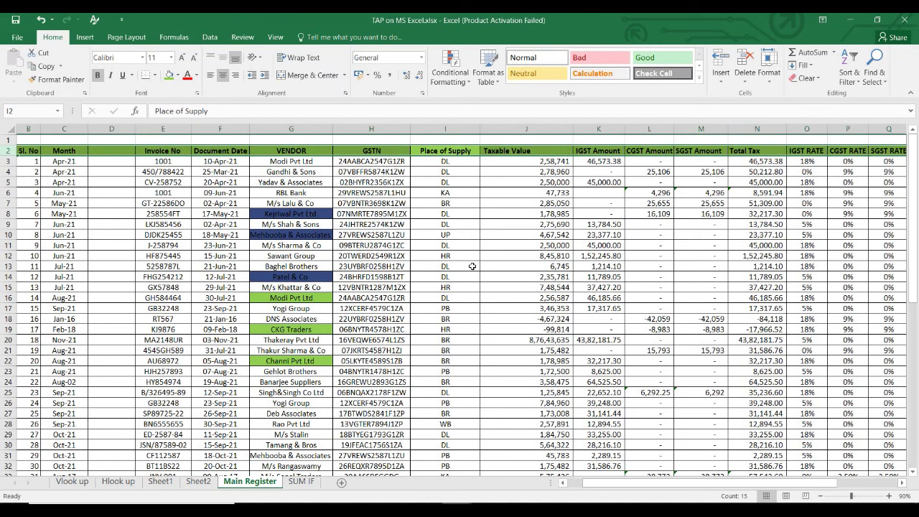
key("alt+d")
key("f")
key("f")
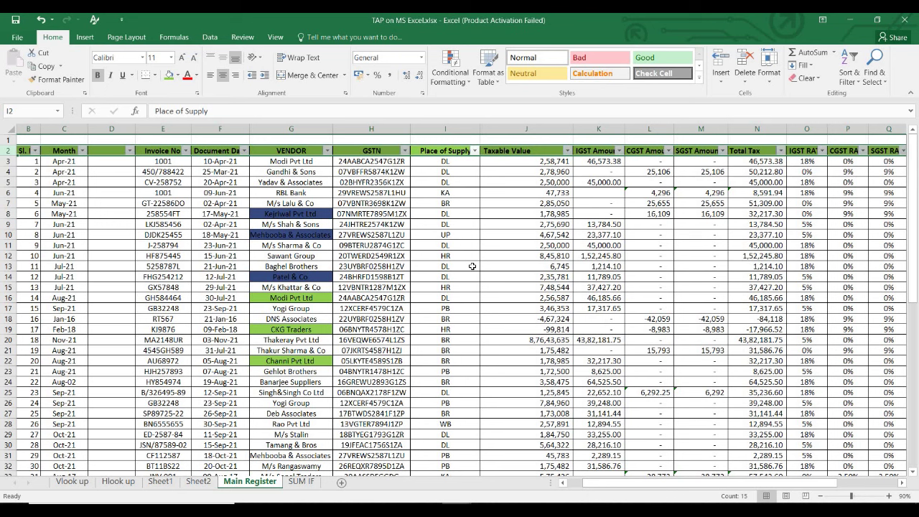
key("Right")
key("Left")
key("Right")
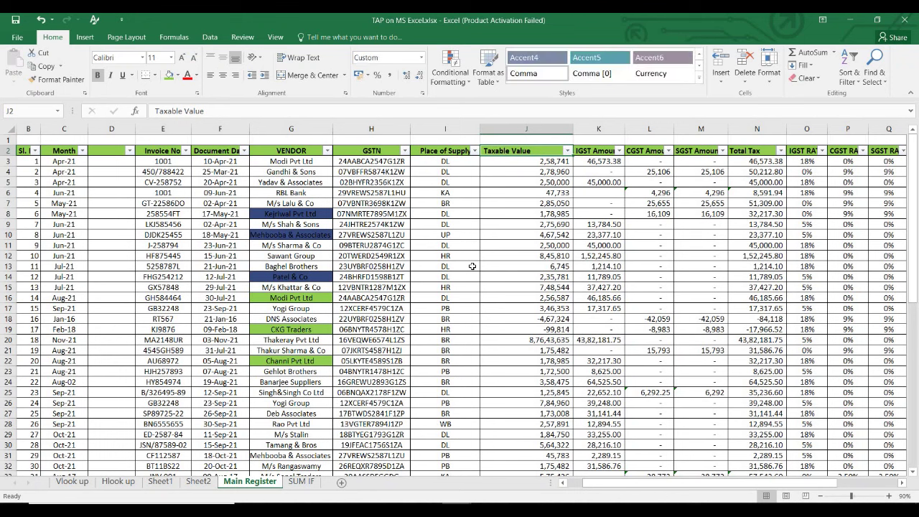
Try a Less Than number filter on Taxable Value, then cancel it unapplied.
left_click(567, 152)
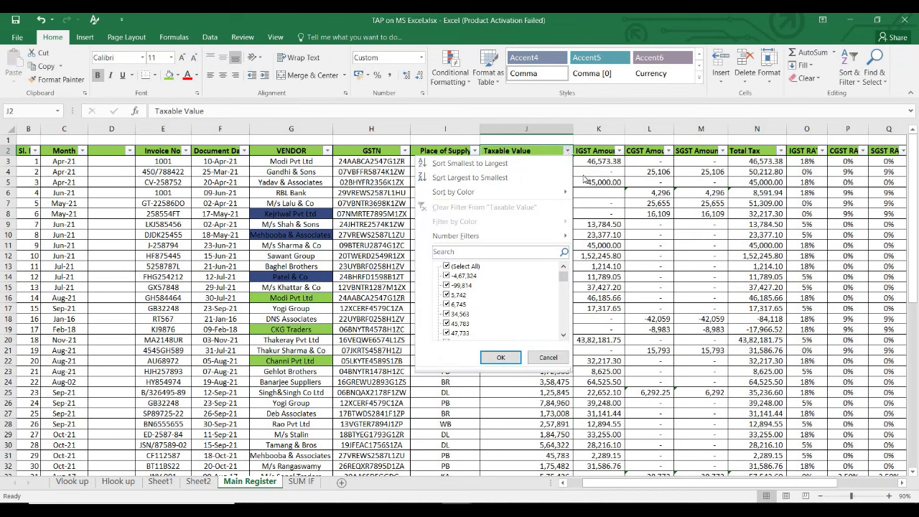
key("Escape")
key("Down")
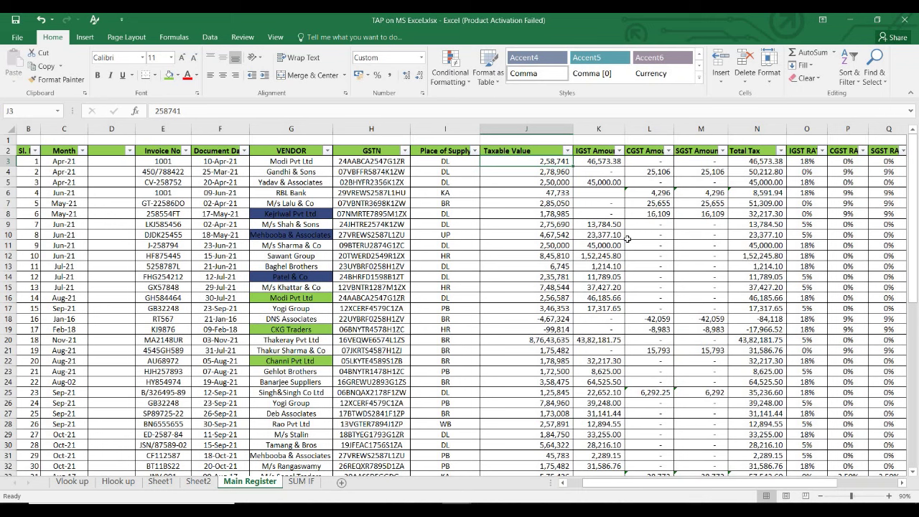
key("Up")
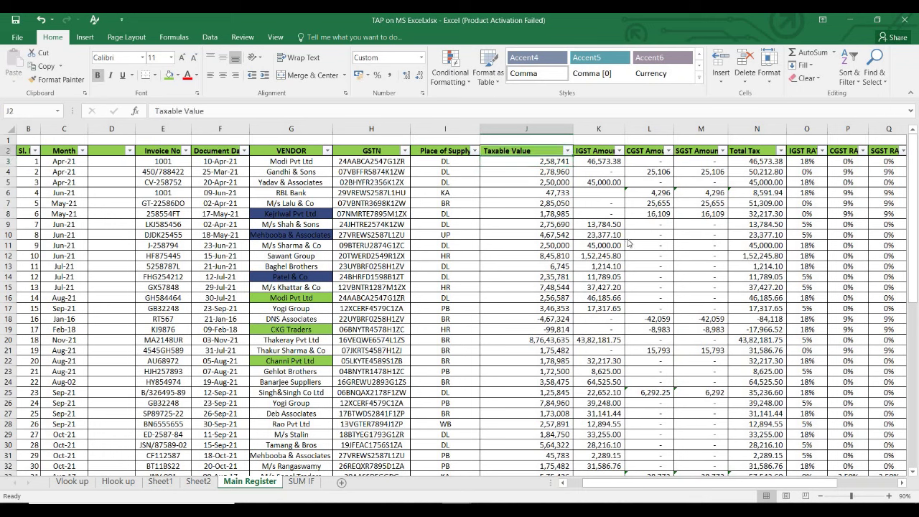
key("alt+Down")
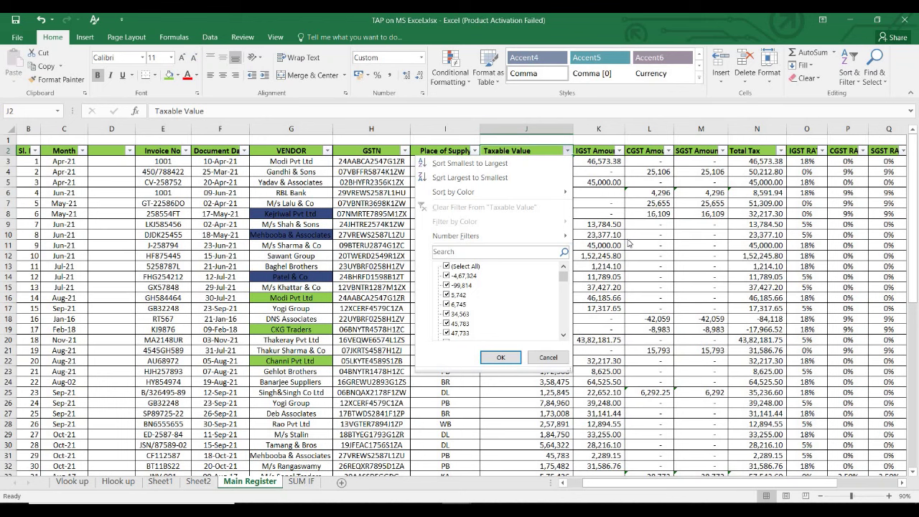
key("Down")
key("Down")
key("Down")
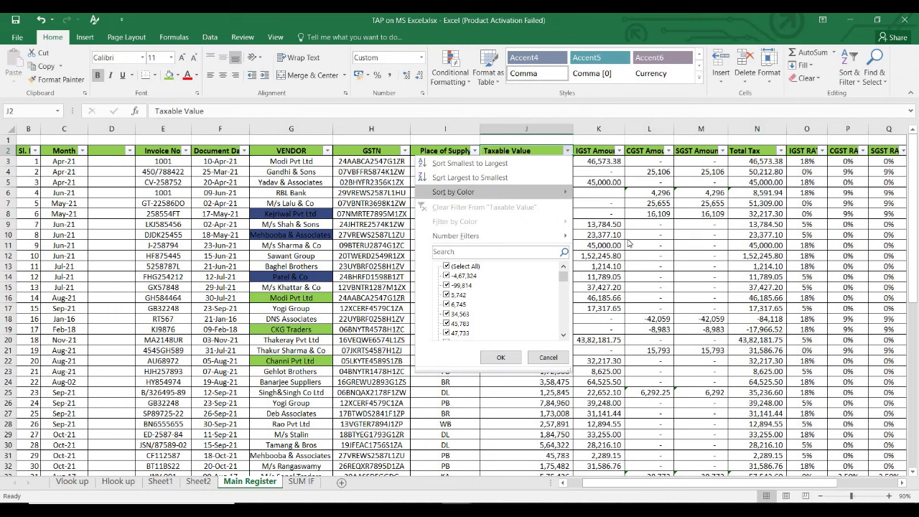
key("Down")
key("Down")
key("Down")
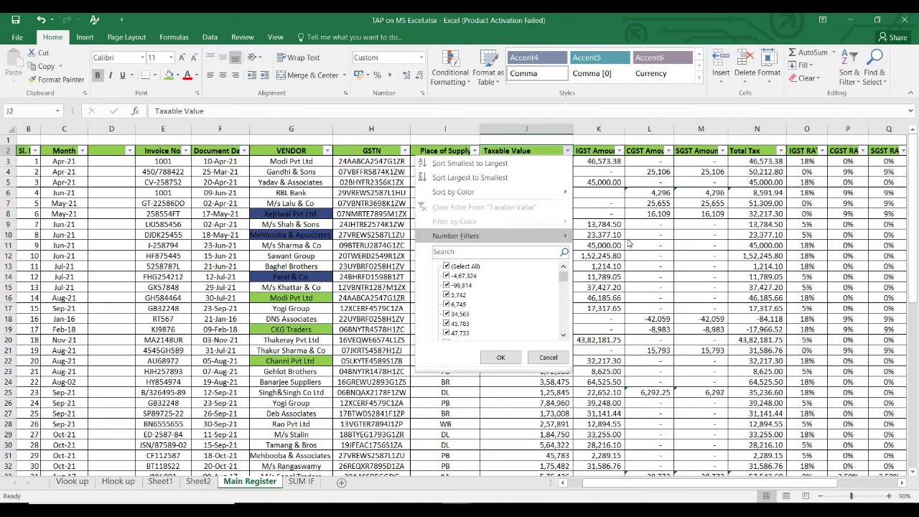
mouse_move(567, 239)
mouse_move(525, 227)
key("Down")
key("Down")
key("Down")
key("Down")
key("Down")
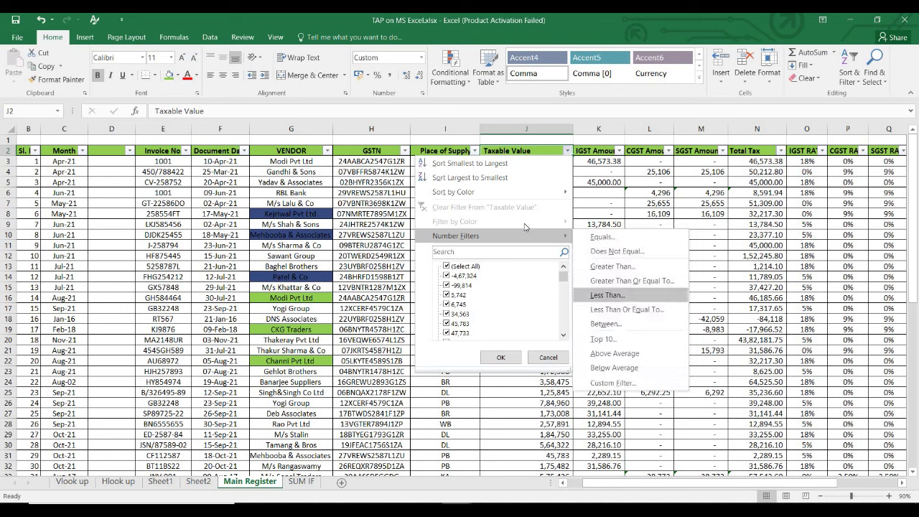
key("Up")
key("Return")
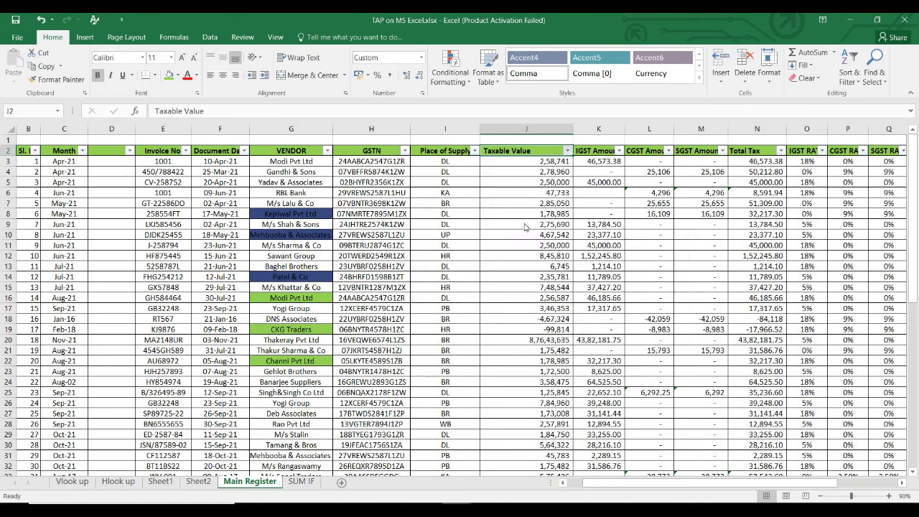
key("Escape")
Filter Taxable Value to keep only 6,745 and 34,563.
key("alt+Down")
key("Down")
key("Down")
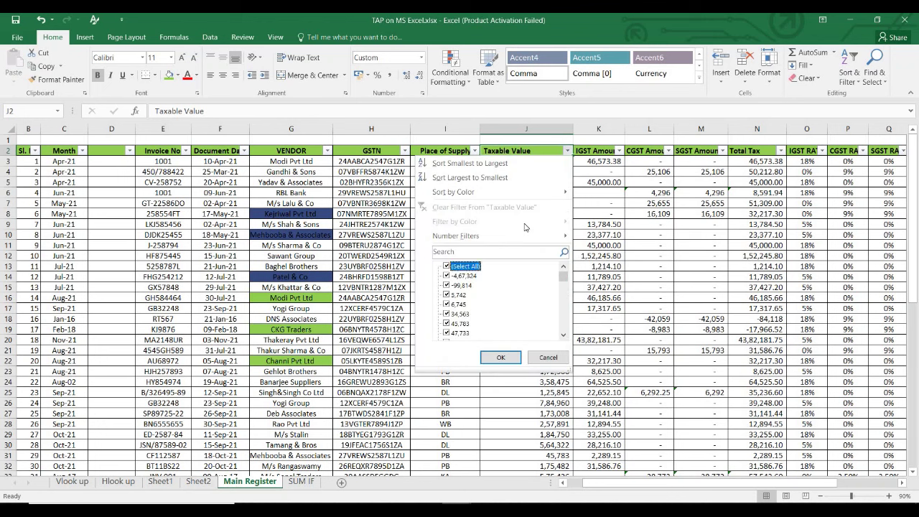
key("Down")
key("Down")
key("Down")
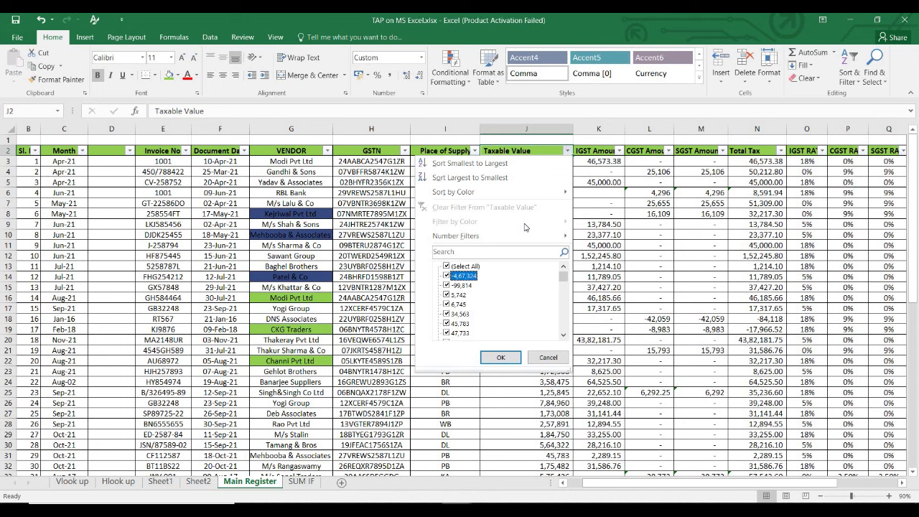
key("Down")
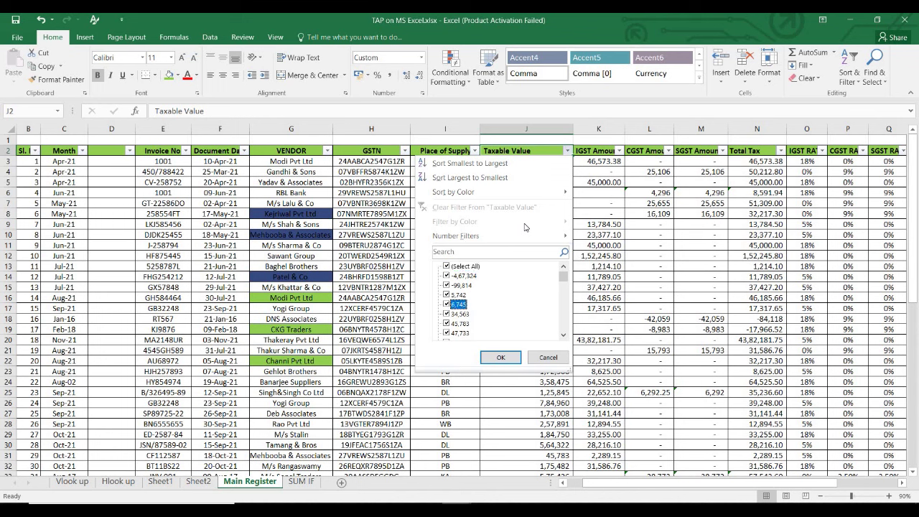
key("space")
key("space")
key("Up")
key("Up")
key("Up")
key("Up")
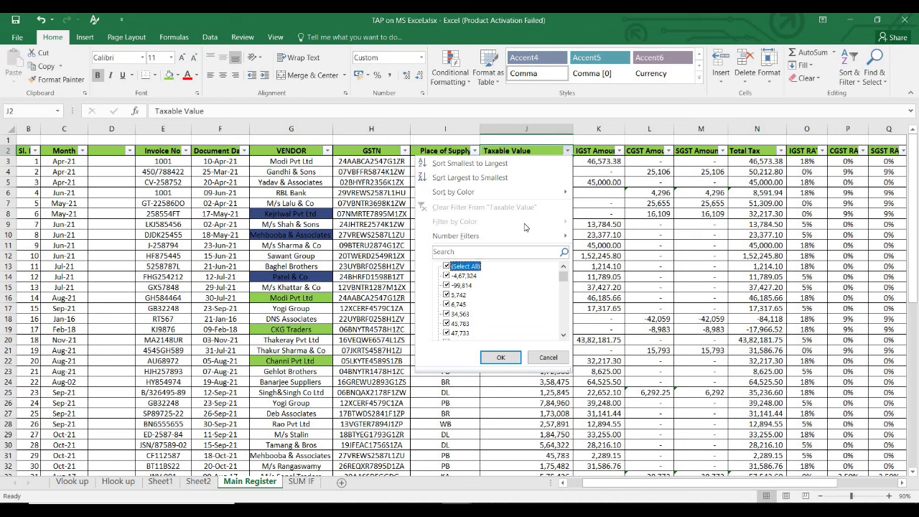
key("space")
key("Down")
key("Down")
key("Down")
key("Down")
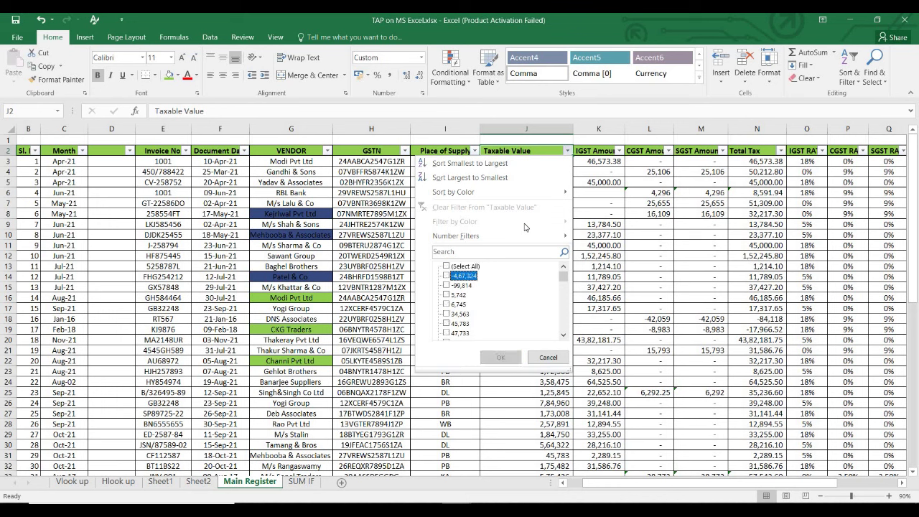
key("space")
key("Down")
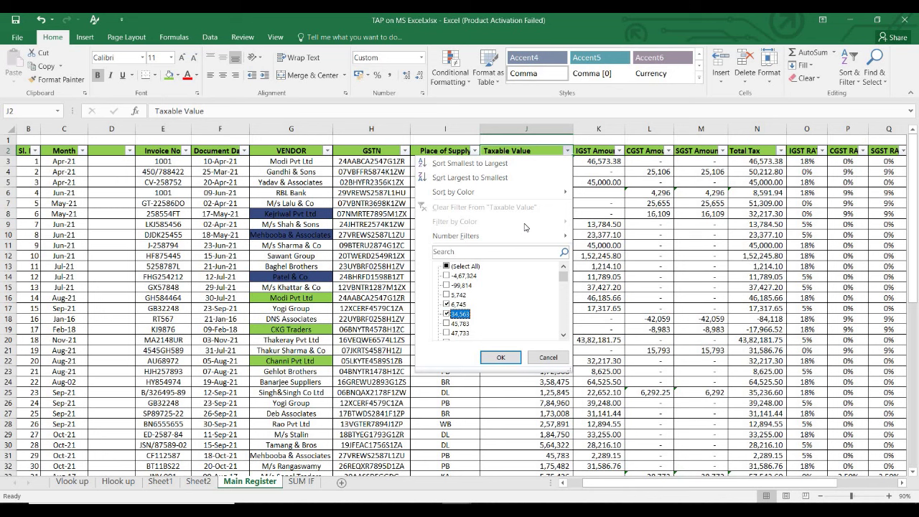
key("Return")
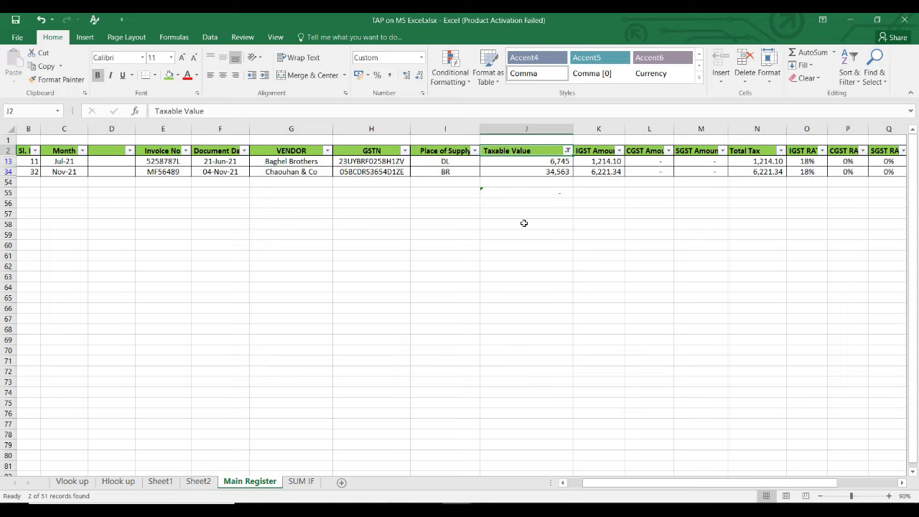
Review the filtered 34,563 row, then clear all filters with Alt, D, F, S.
key("Down")
key("Down")
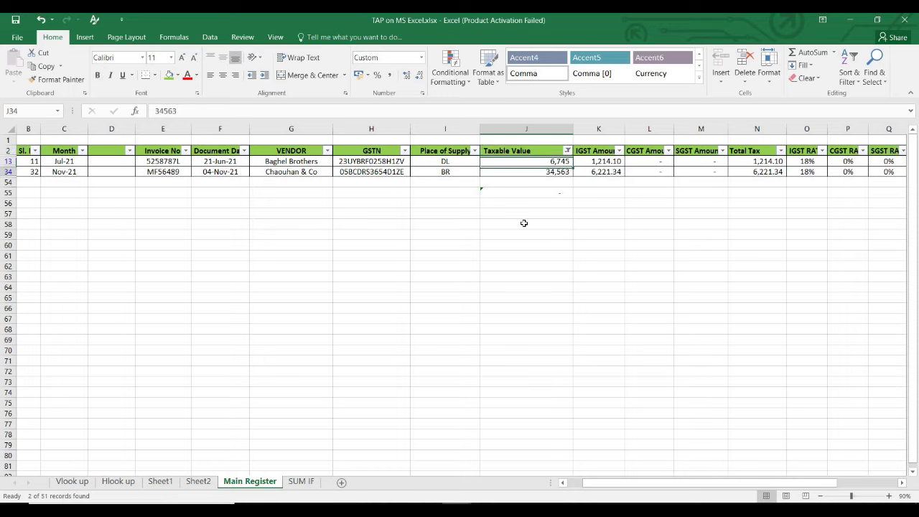
key("Up")
key("Up")
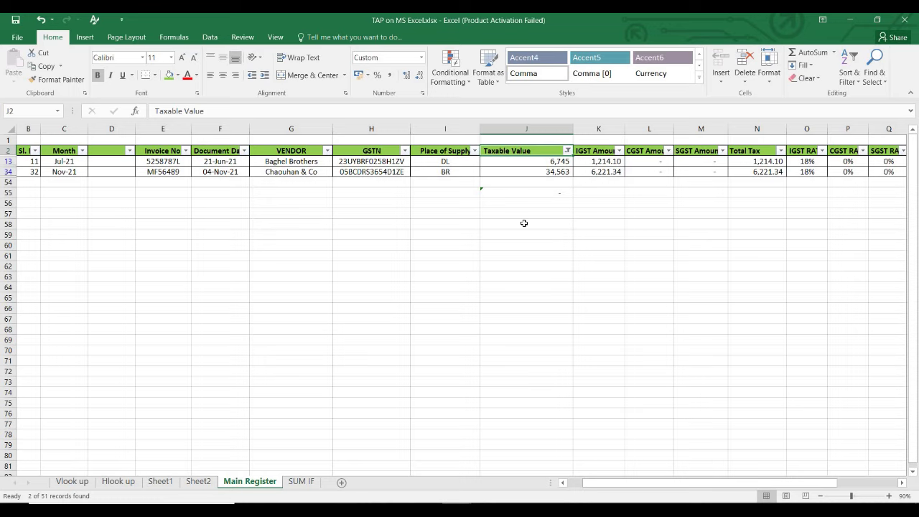
key("alt")
key("d")
key("f")
key("s")
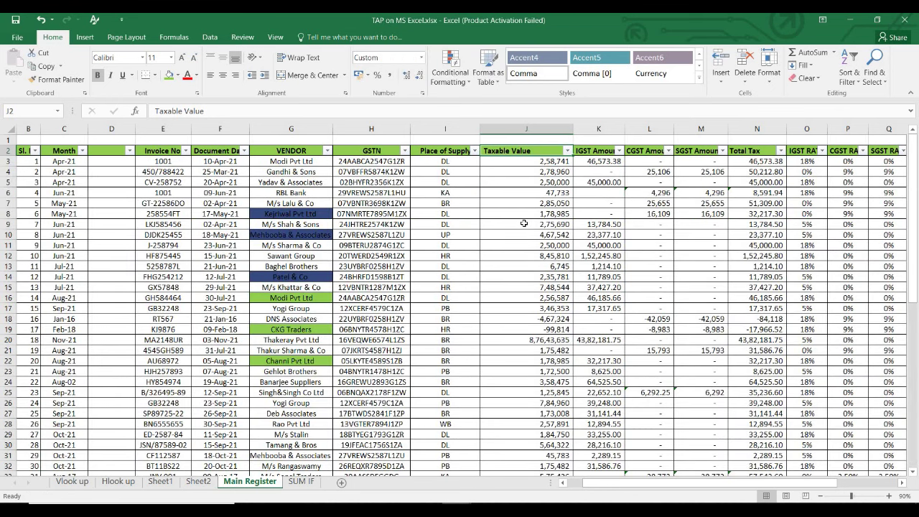
Filter Taxable Value to values greater than 5000, leaving 44 of 51 records.
key("Down")
key("Up")
key("alt+Down")
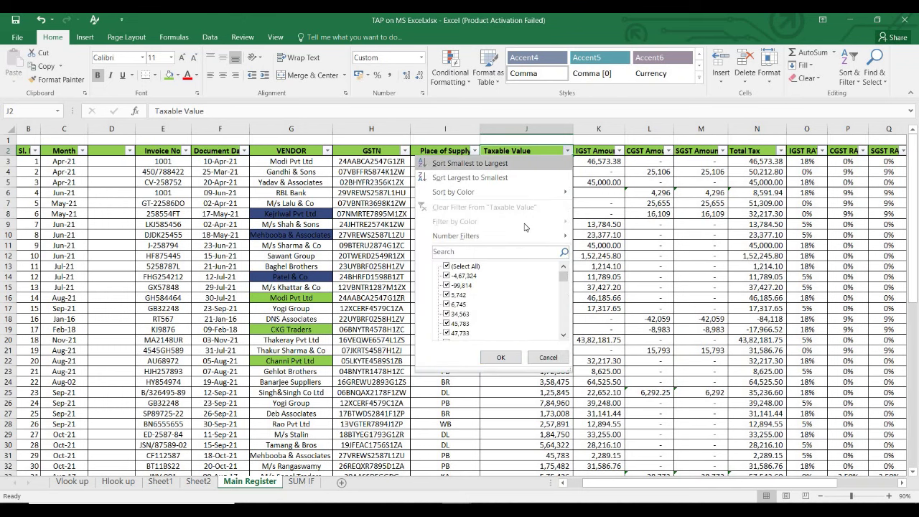
key("Tab")
key("Down")
key("Down")
key("Down")
key("Down")
key("Down")
key("Down")
key("Down")
key("Down")
key("Down")
key("Down")
key("Down")
key("Down")
key("Page_Up")
key("Home")
key("shift+Tab")
key("Up")
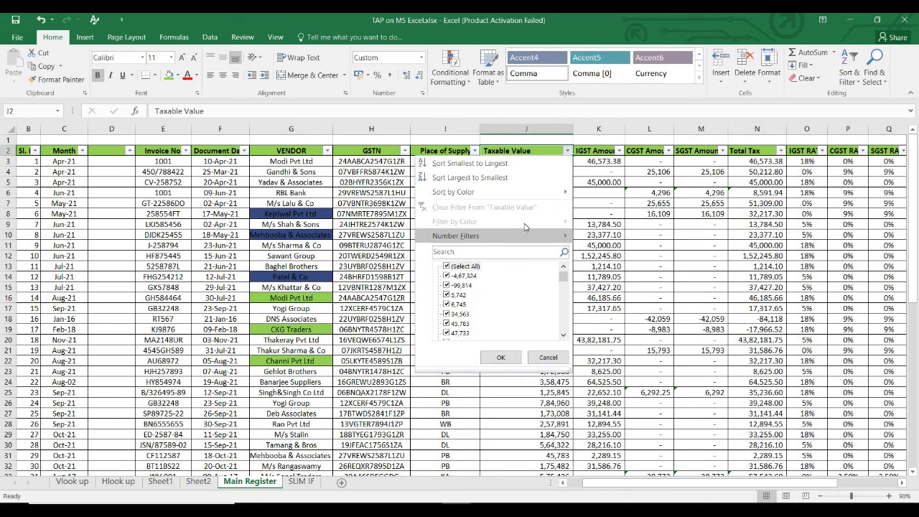
key("Right")
key("Down")
key("Down")
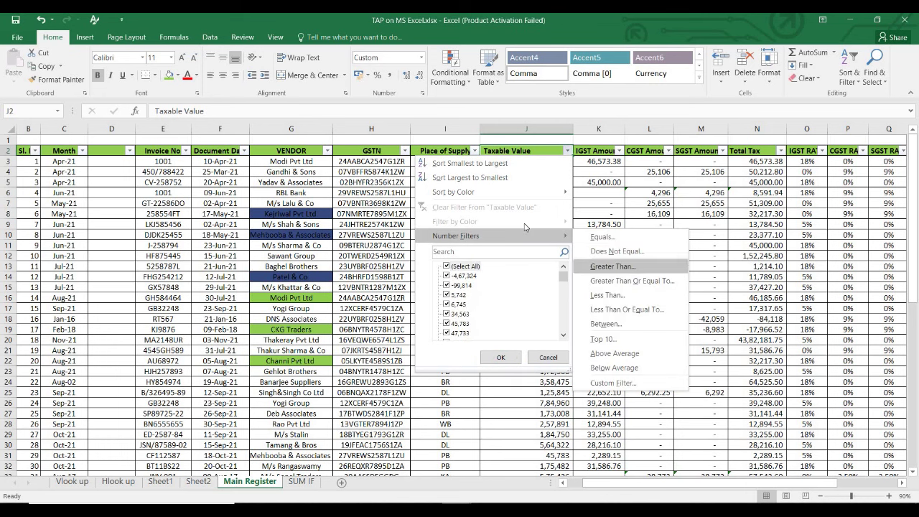
key("Return")
type("50000")
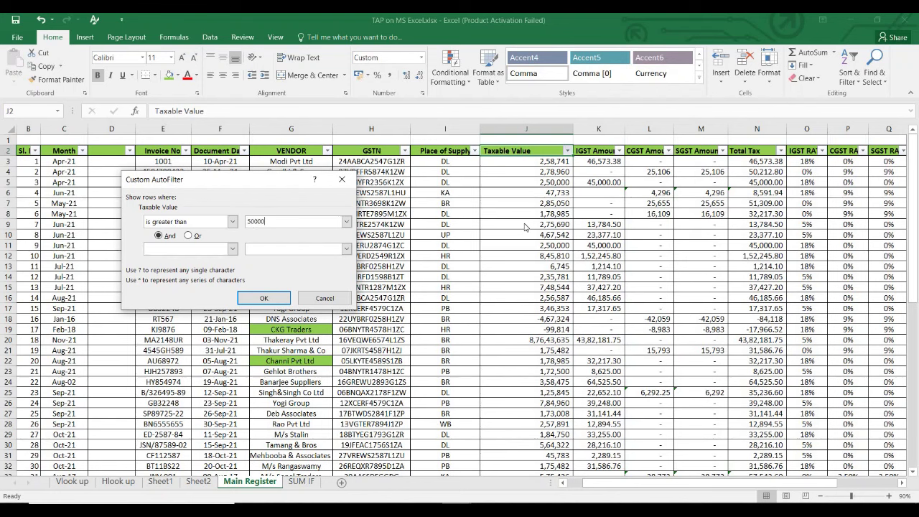
key("Return")
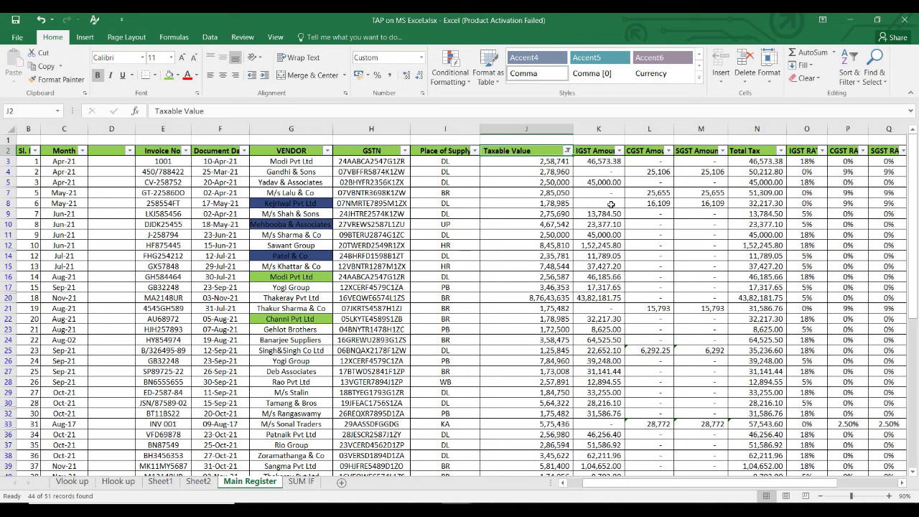
Clear the greater-than filter with Alt, D, F, S.
key("alt+d")
key("f")
key("s")
key("Down")
key("Up")
key("alt+d")
key("f")
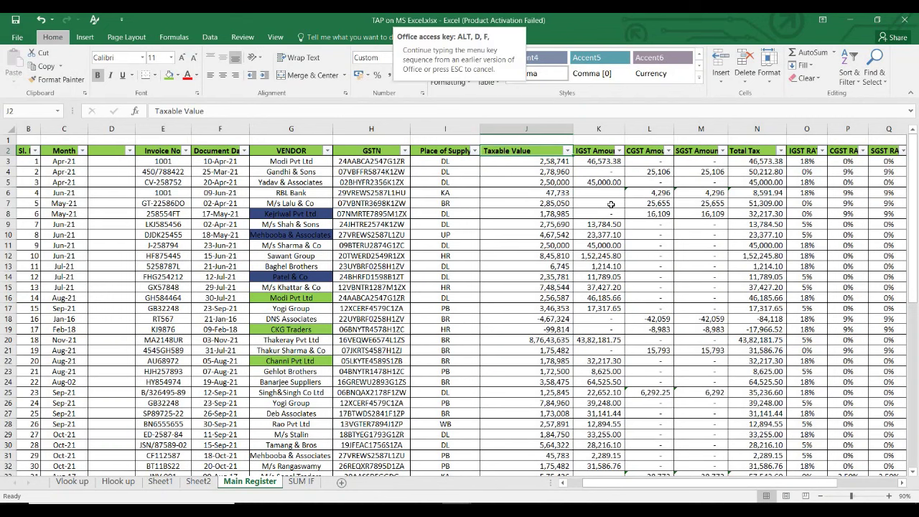
key("f")
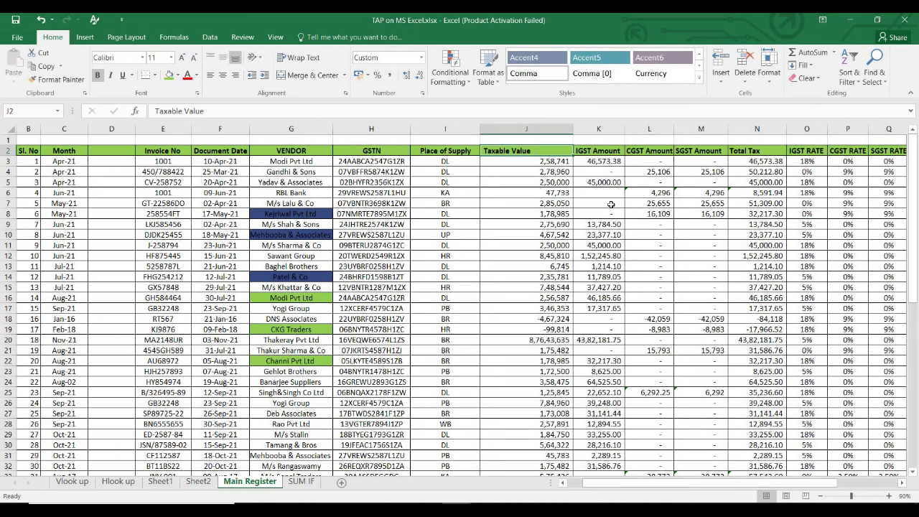
key("alt+d")
key("f")
key("f")
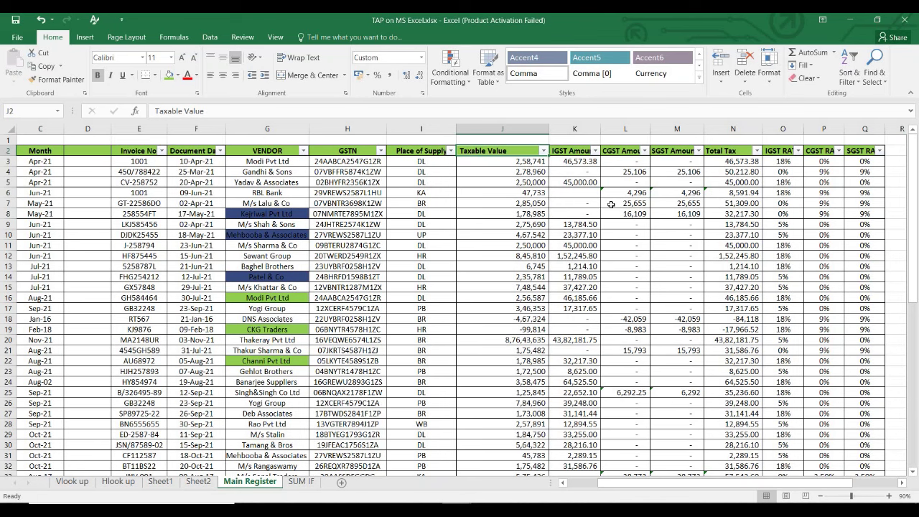
key("ctrl+Down")
key("Down")
key("Down")
key("Down")
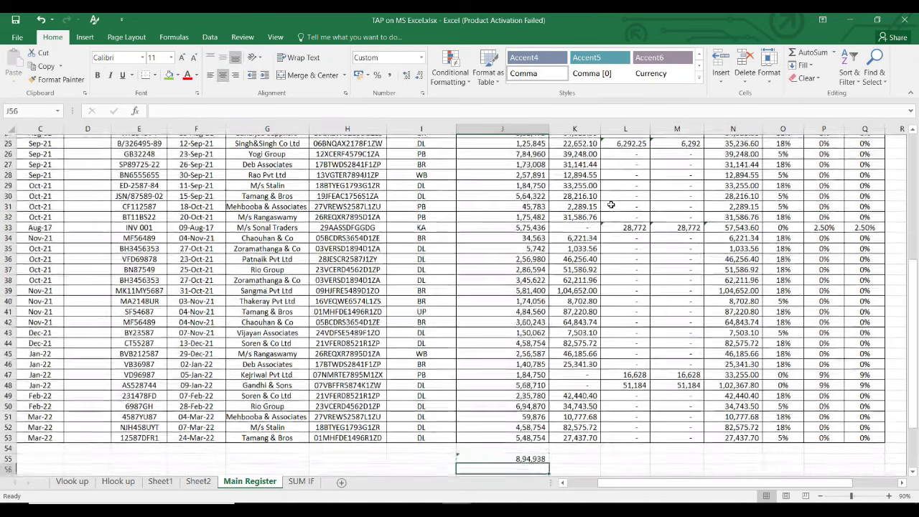
key("Up")
key("Delete")
key("Down")
key("Up")
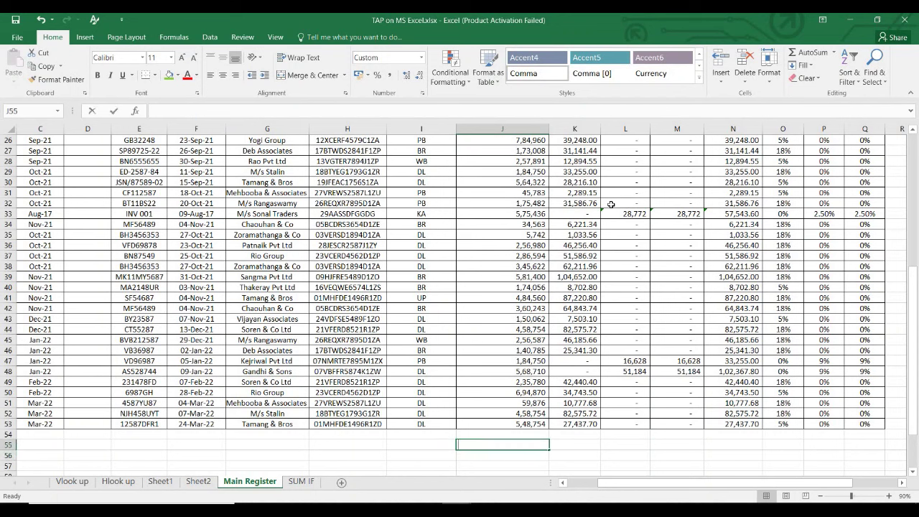
type("=sum")
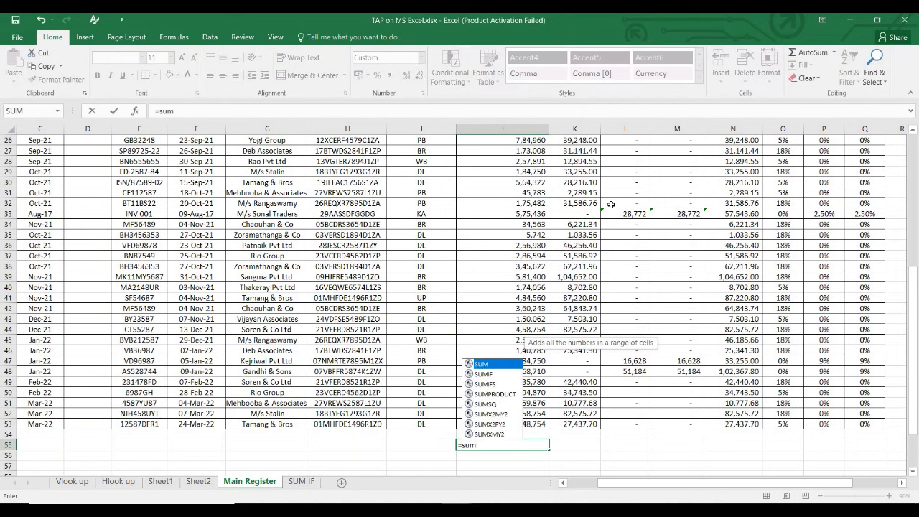
key("Tab")
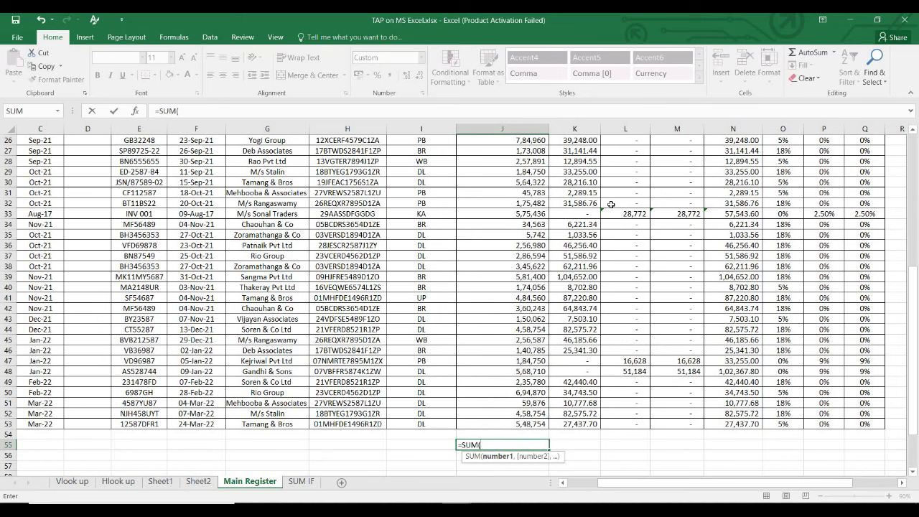
key("Up")
key("Up")
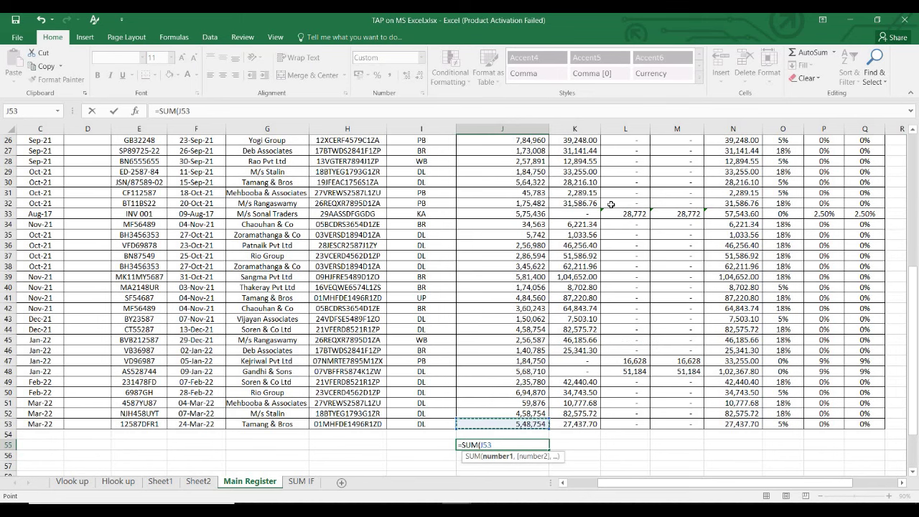
key("ctrl+shift+Up")
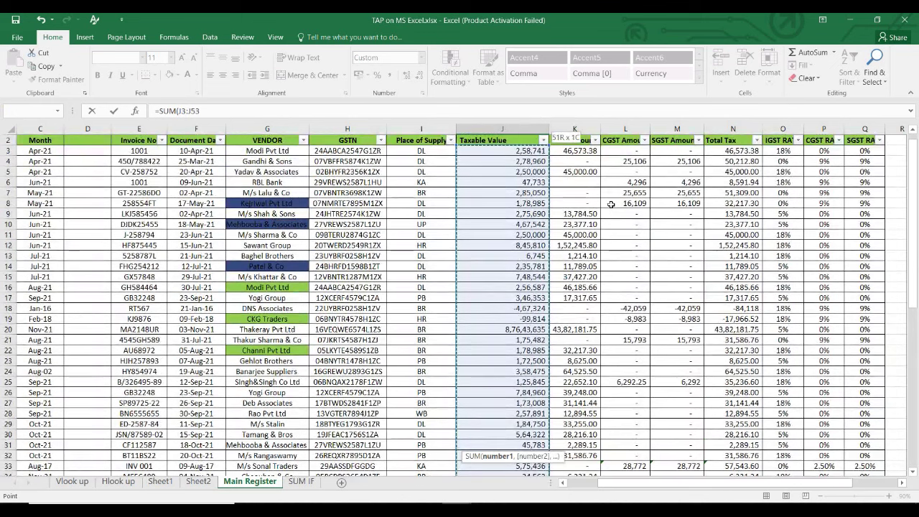
key("Return")
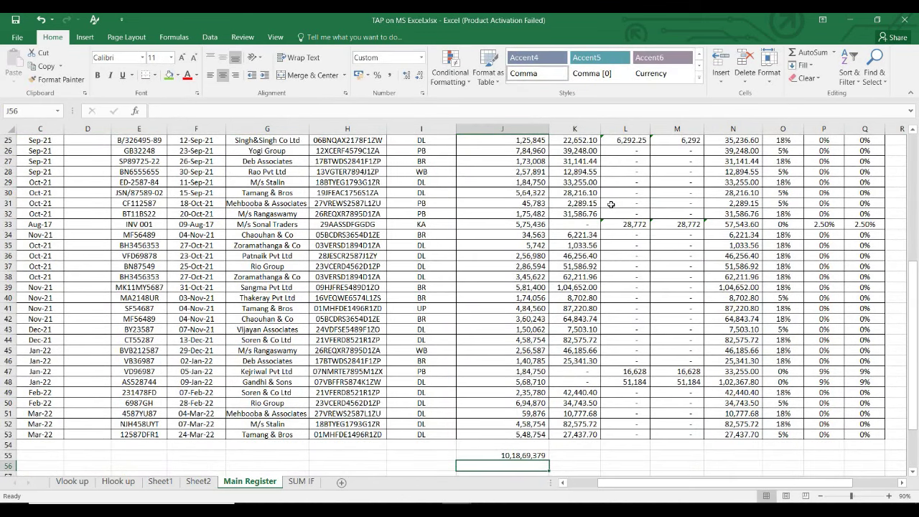
key("Up")
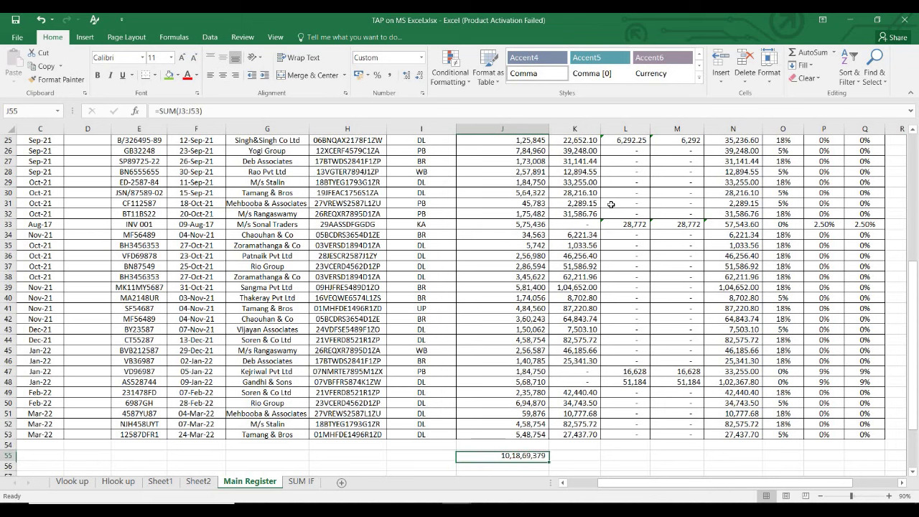
key("Up")
key("Up")
key("Up")
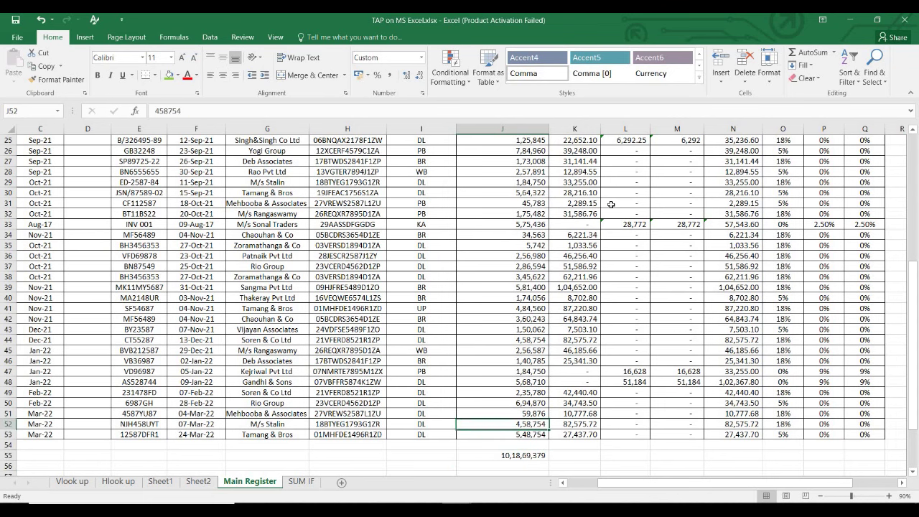
key("ctrl+Up")
key("Left")
key("Left")
key("Left")
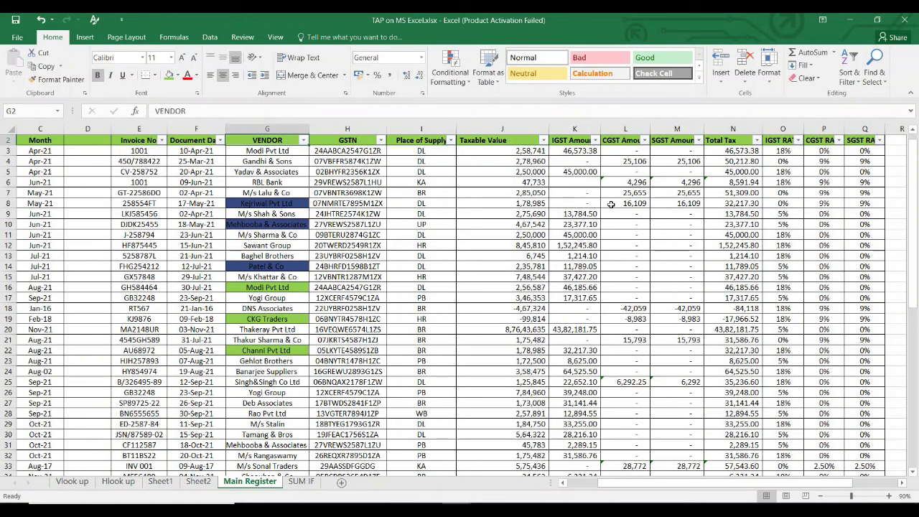
Filter the VENDOR column to Modi Pvt Ltd by searching 'modi'.
key("alt+Down")
key("Tab")
key("space")
key("Down")
key("Down")
key("shift+Tab")
type("modi")
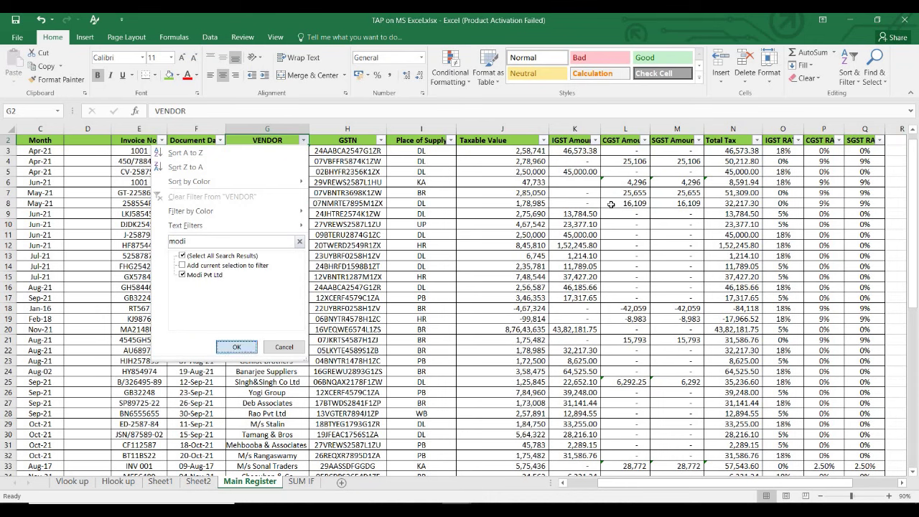
key("Return")
Label cell I55, beside the Taxable Value total, as 'Sum'.
key("ctrl+Down")
key("Right")
key("Right")
key("Right")
key("Down")
key("Down")
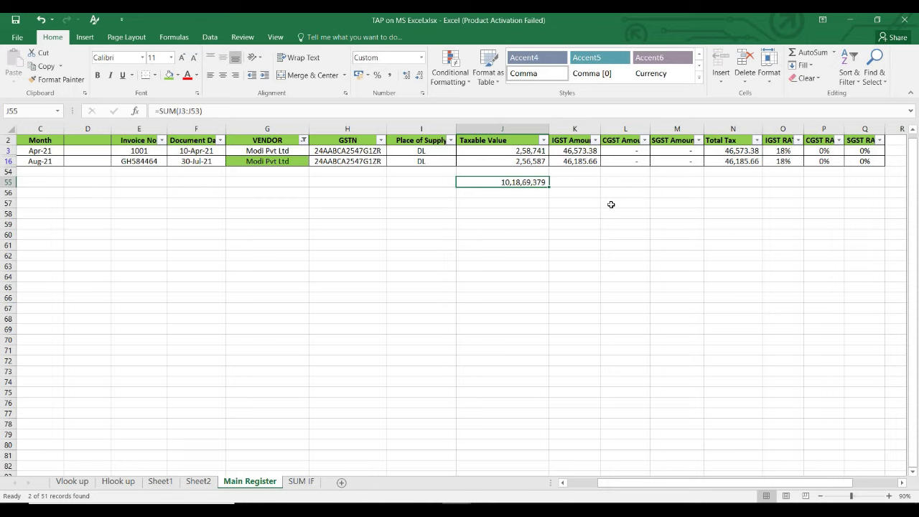
key("Left")
type("Sum")
key("Return")
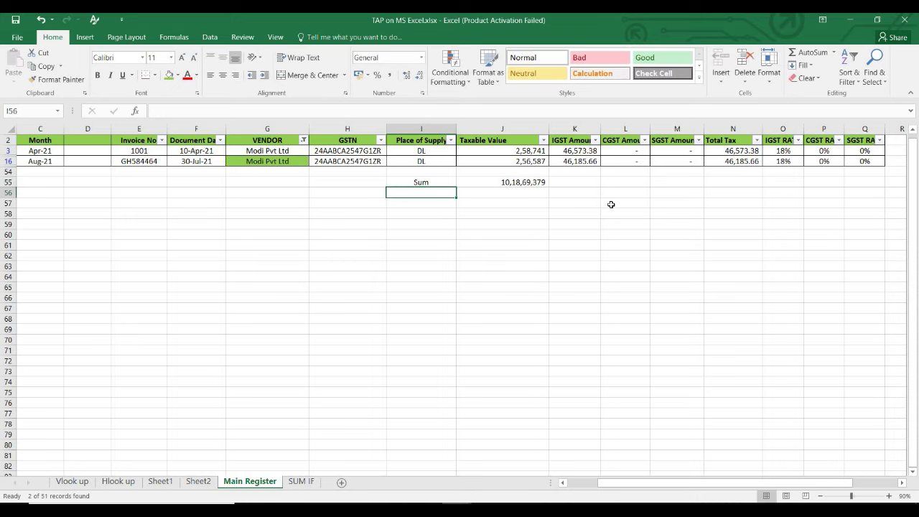
Label I56 'Subtotal' and remove the vendor filter with Ctrl+Shift+L.
type("Subtotal")
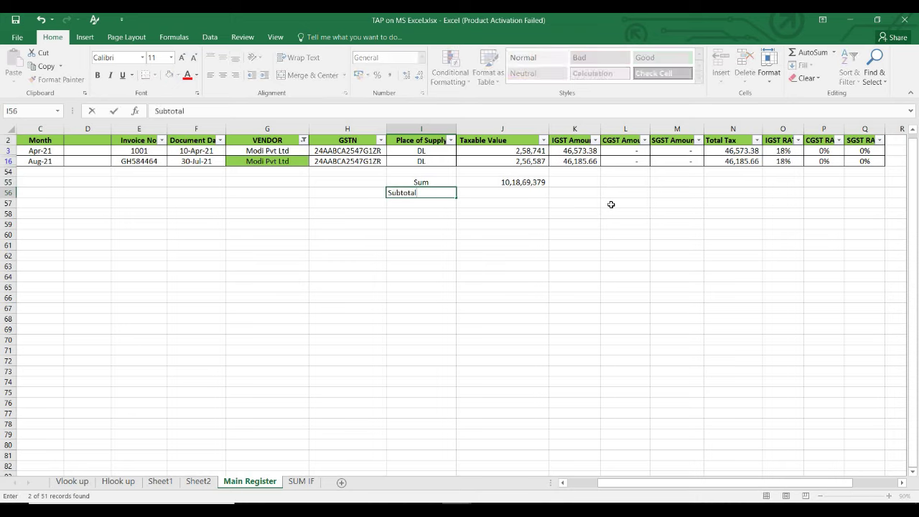
key("Tab")
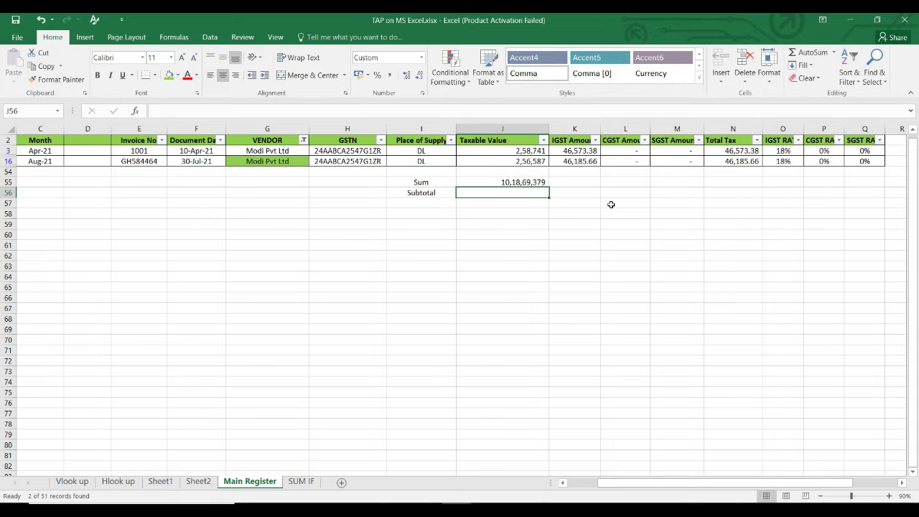
key("ctrl+shift+l")
key("Down")
key("Down")
key("Down")
key("Down")
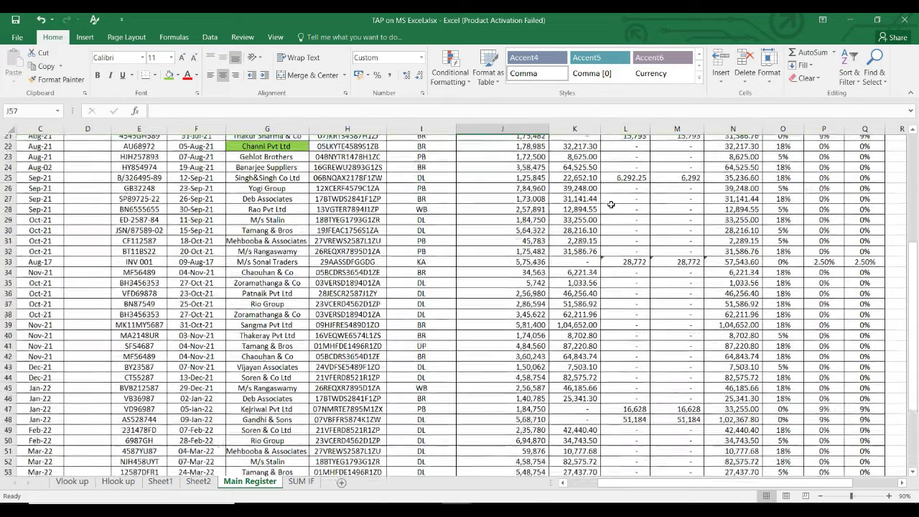
key("Up")
key("Up")
key("Up")
key("Up")
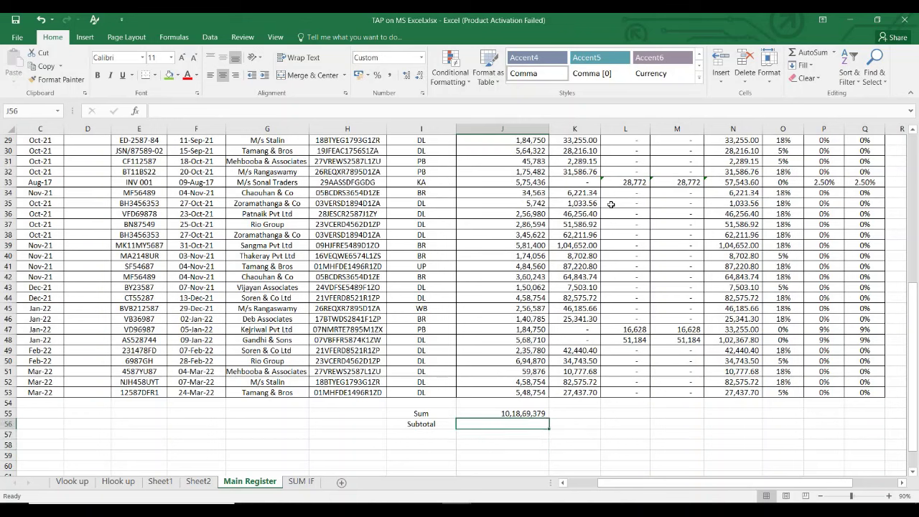
Enter =SUBTOTAL(9,J3:J53) in J56, returning 10,18,69,379.
type("=subt")
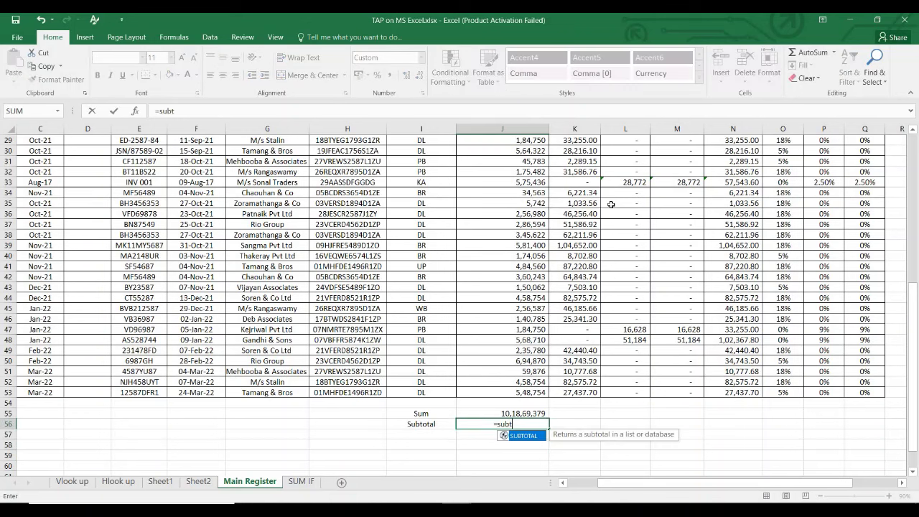
key("Tab")
type("9,")
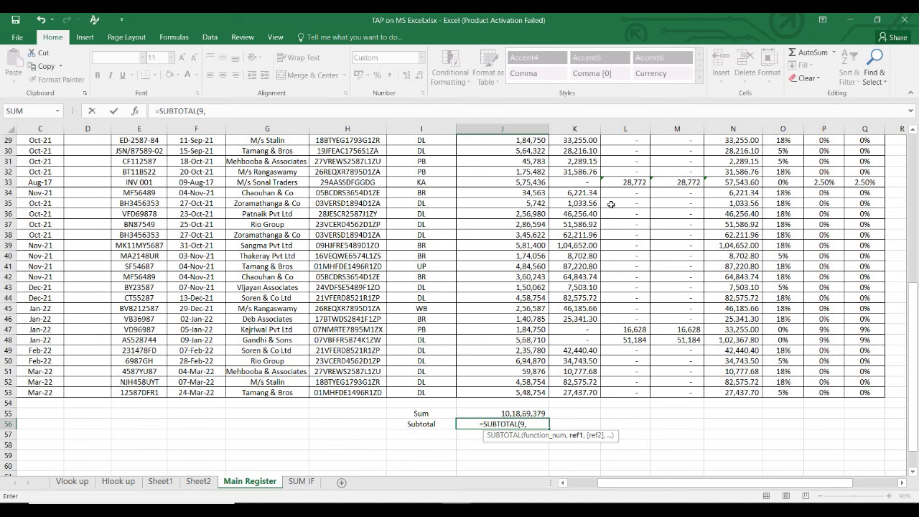
key("Up")
key("Up")
key("Up")
key("ctrl+shift+Up")
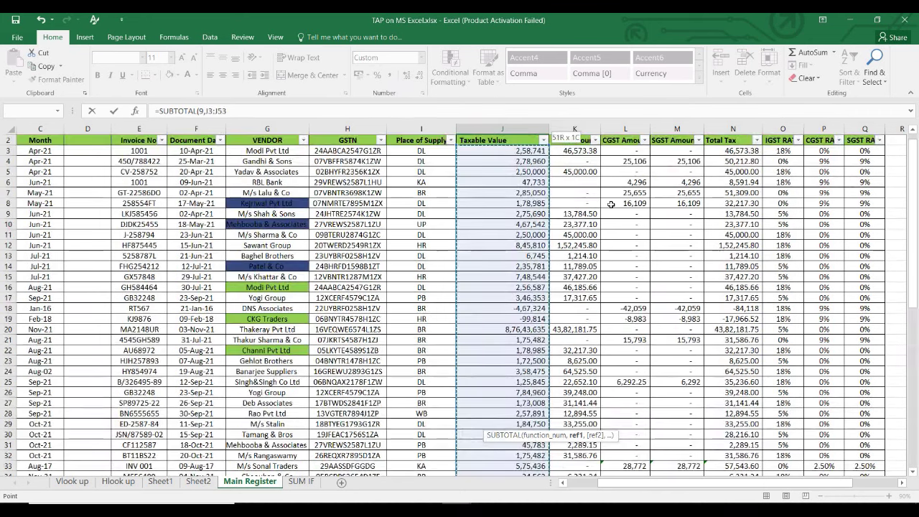
key("Return")
key("Up")
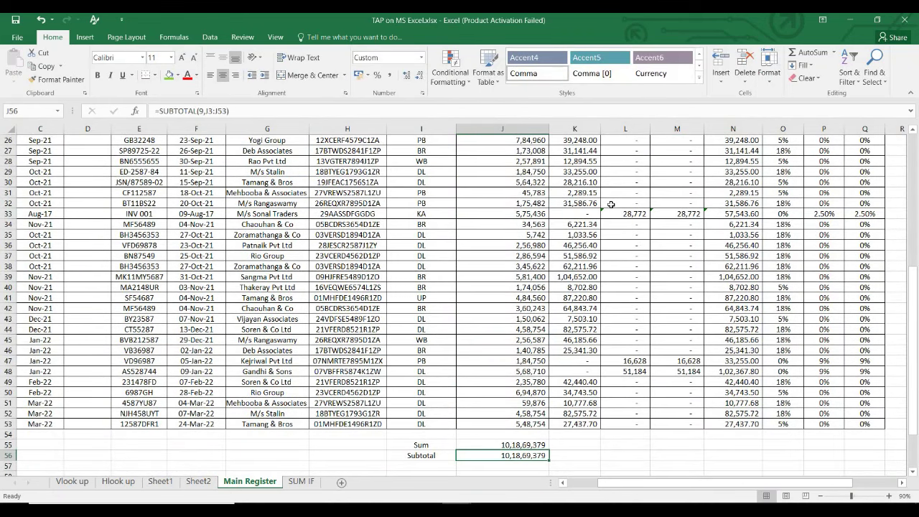
key("Up")
key("Up")
key("Up")
key("ctrl+Up")
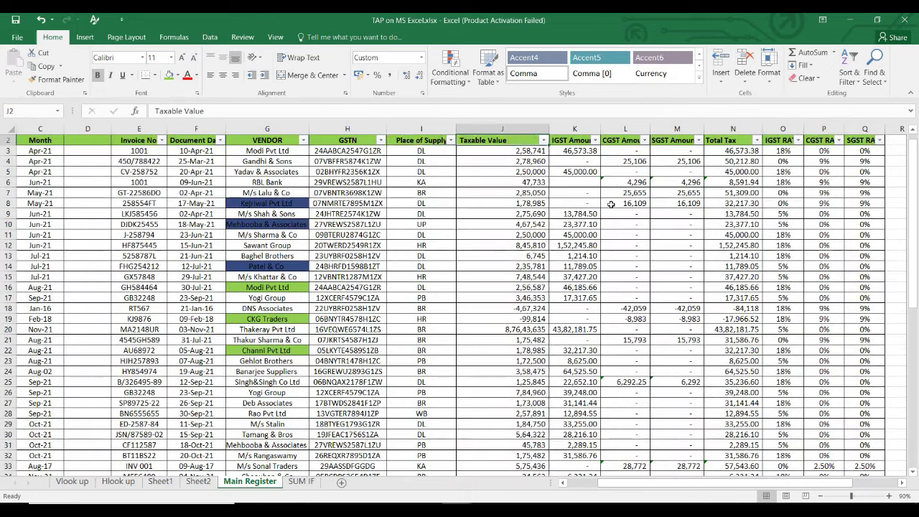
key("Left")
key("Left")
key("Left")
key("alt+Down")
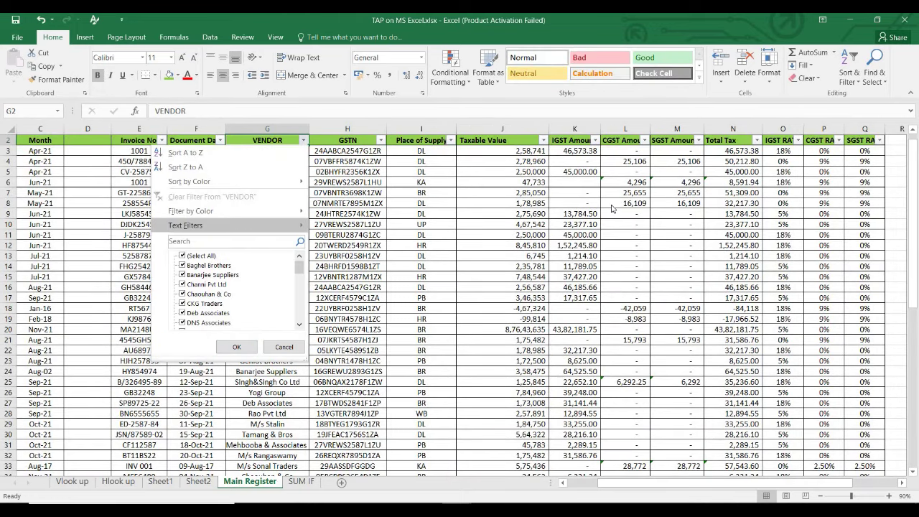
type("modi")
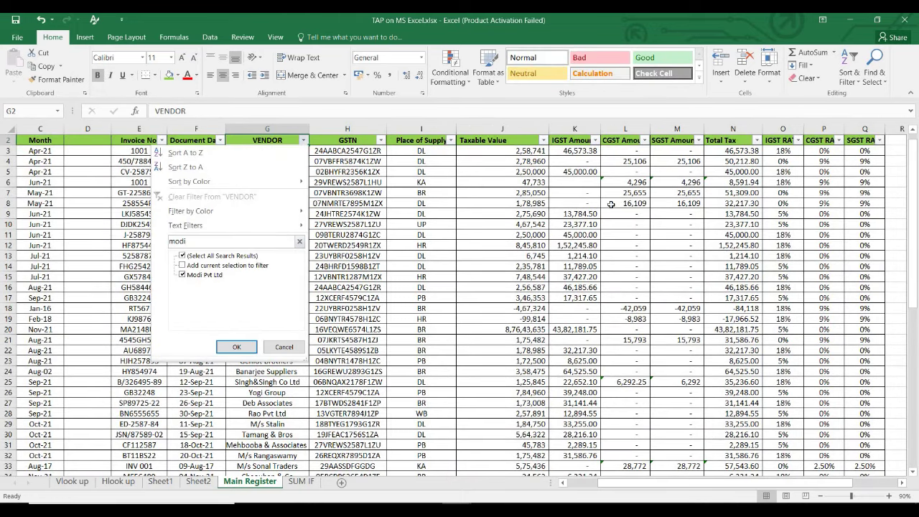
key("Return")
key("Down")
key("Right")
key("Right")
key("Down")
key("Down")
key("Down")
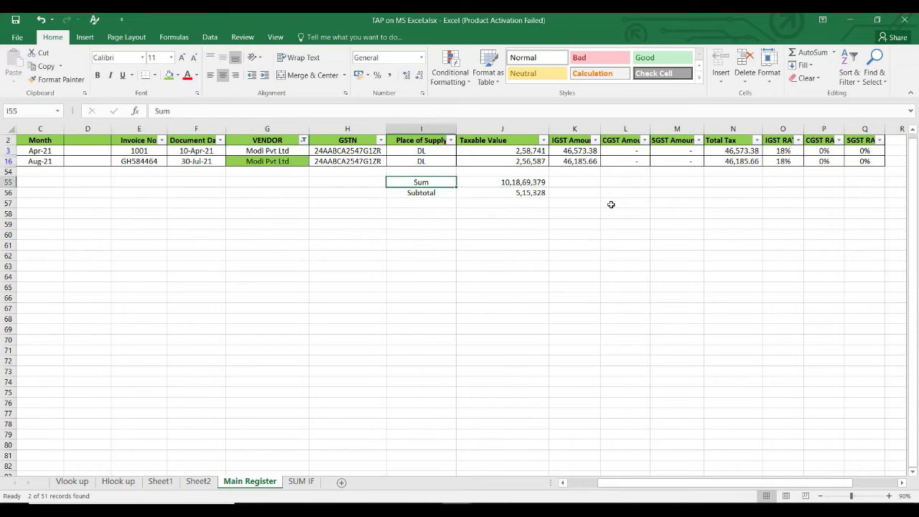
key("Right")
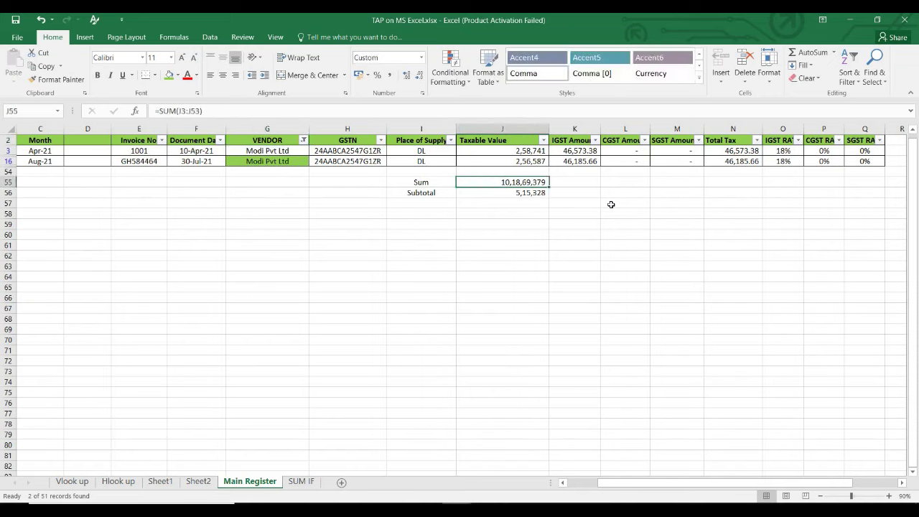
key("Down")
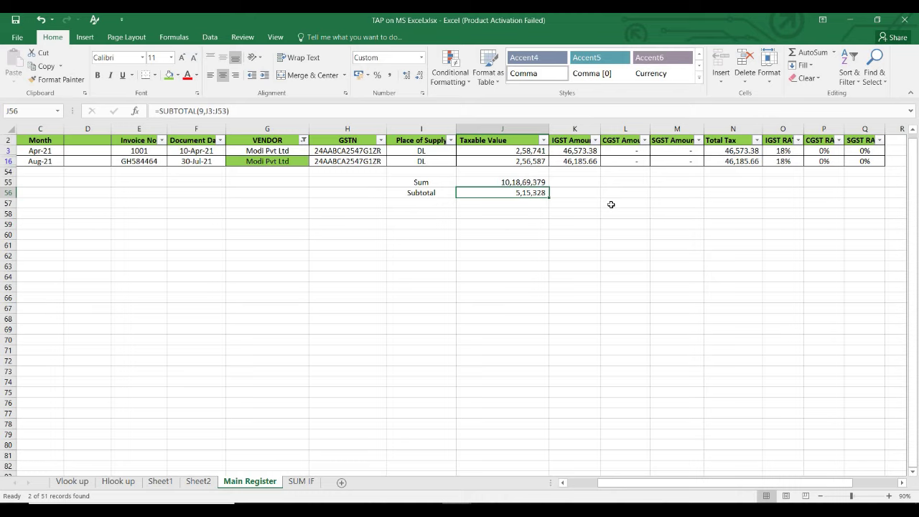
key("Up")
key("Up")
key("Up")
key("Up")
key("shift+Down")
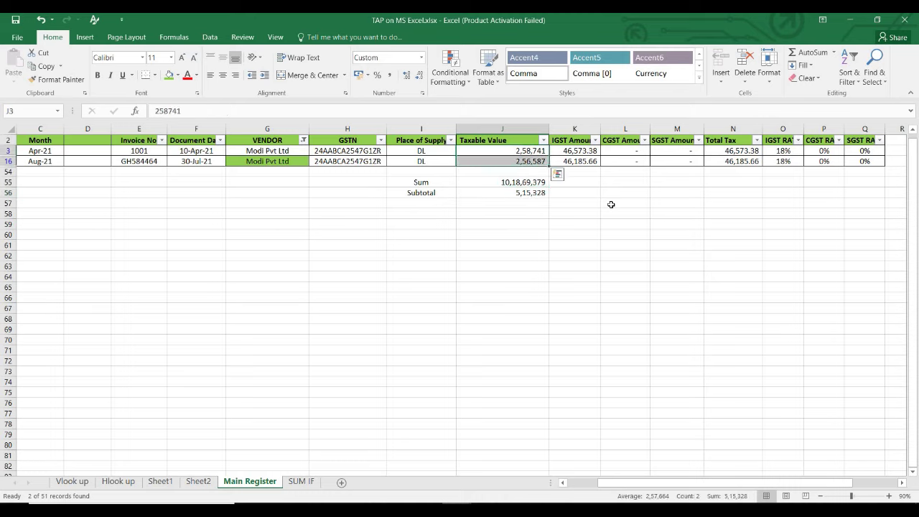
key("Down")
key("Down")
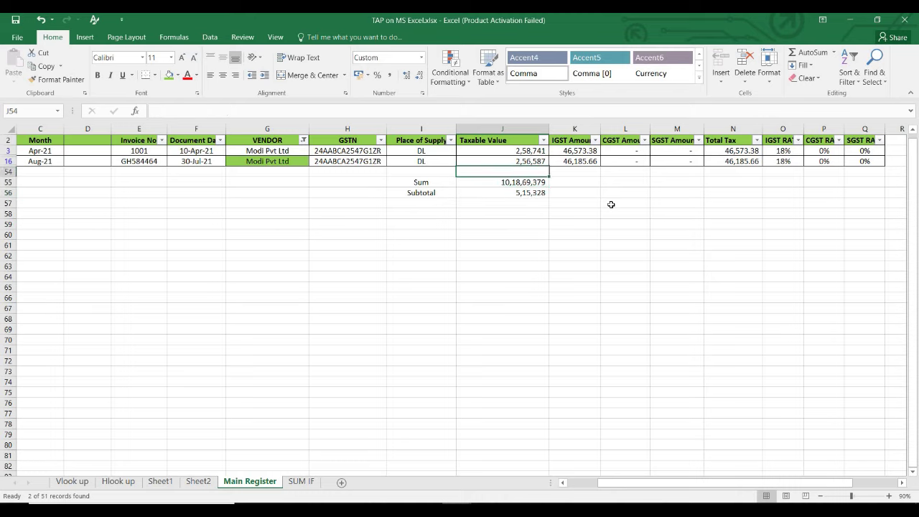
key("Left")
key("Left")
key("Up")
key("Left")
key("Up")
key("Up")
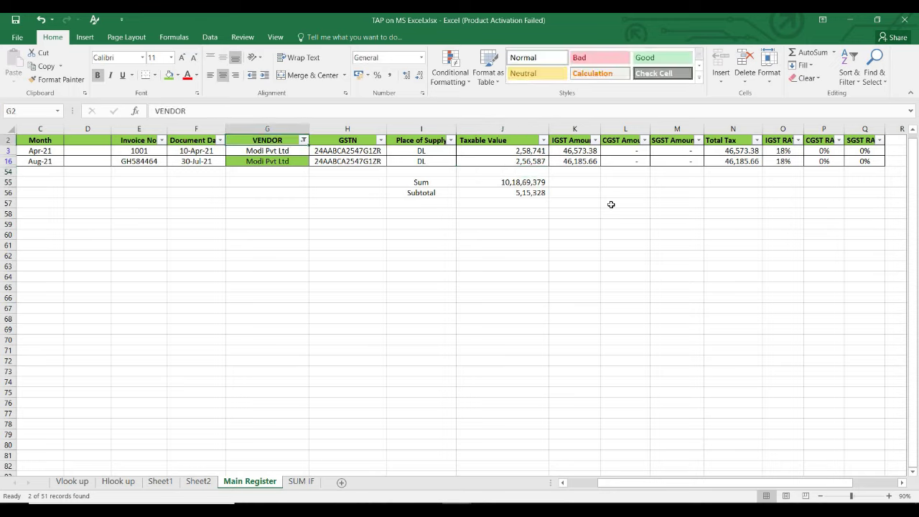
key("alt+Down")
key("space")
key("Return")
key("Down")
key("ctrl+Down")
key("Down")
key("Down")
key("Down")
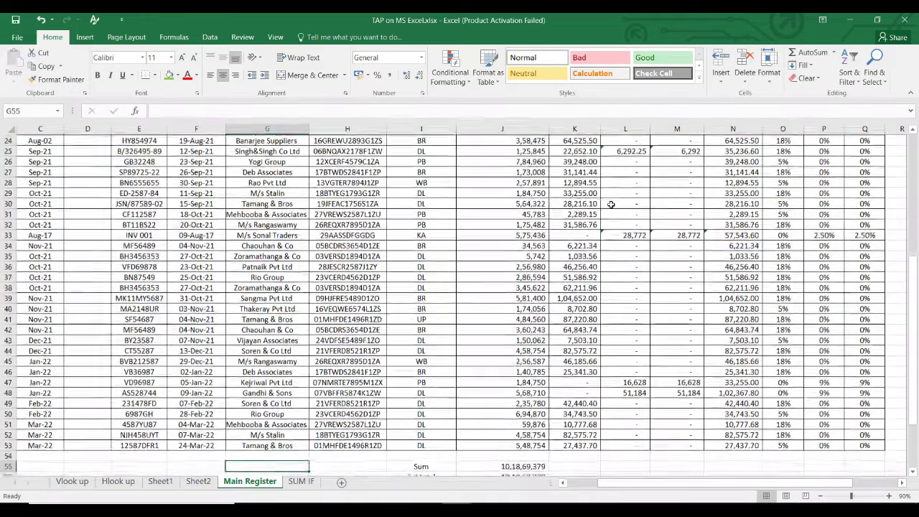
key("Right")
key("Up")
key("Left")
key("Up")
key("Up")
key("ctrl+Up")
key("alt+Down")
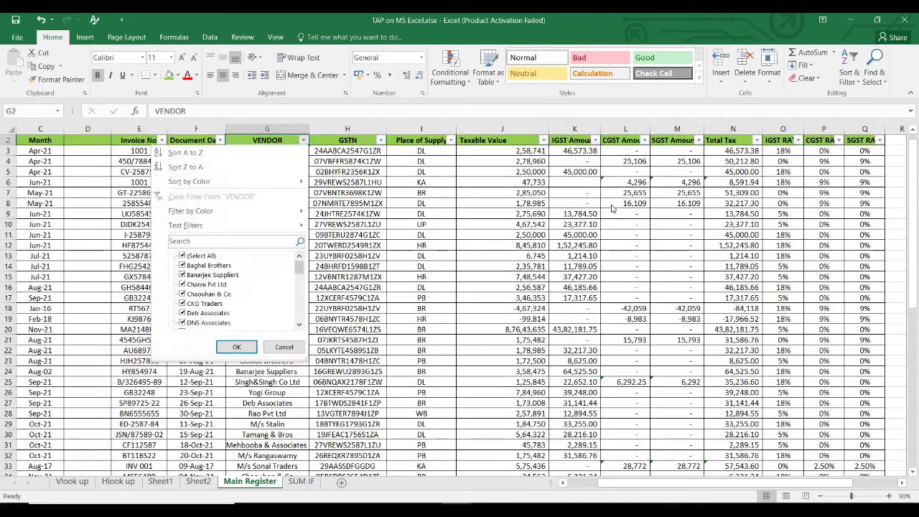
key("Escape")
key("Right")
key("Right")
key("Right")
key("ctrl+Down")
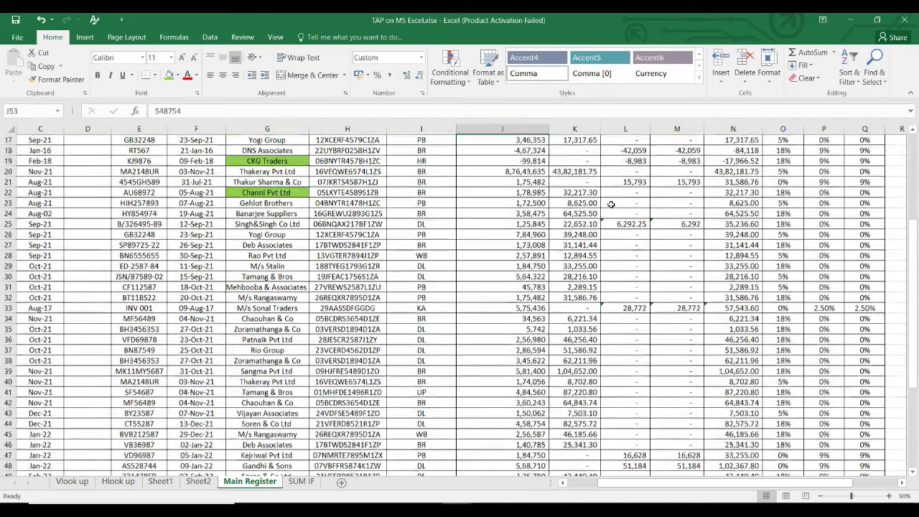
key("Down")
key("Down")
key("Down")
key("Down")
key("Up")
key("Up")
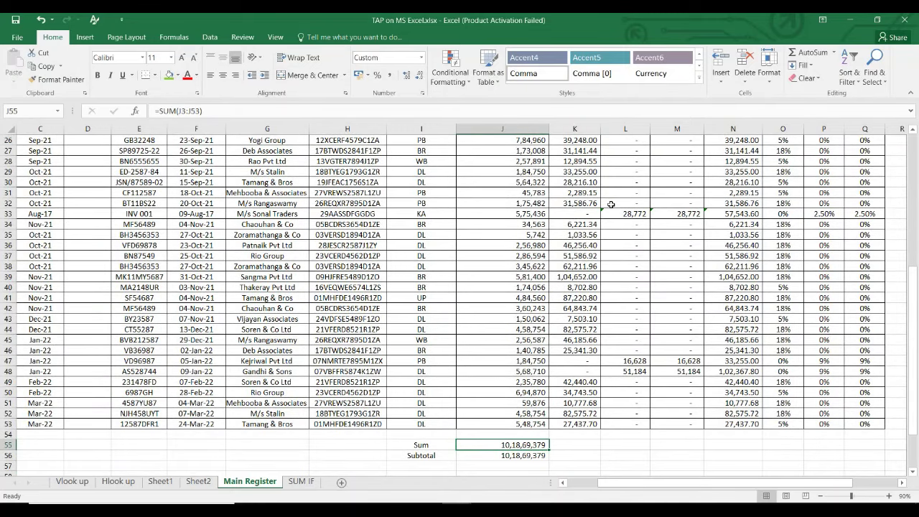
key("Down")
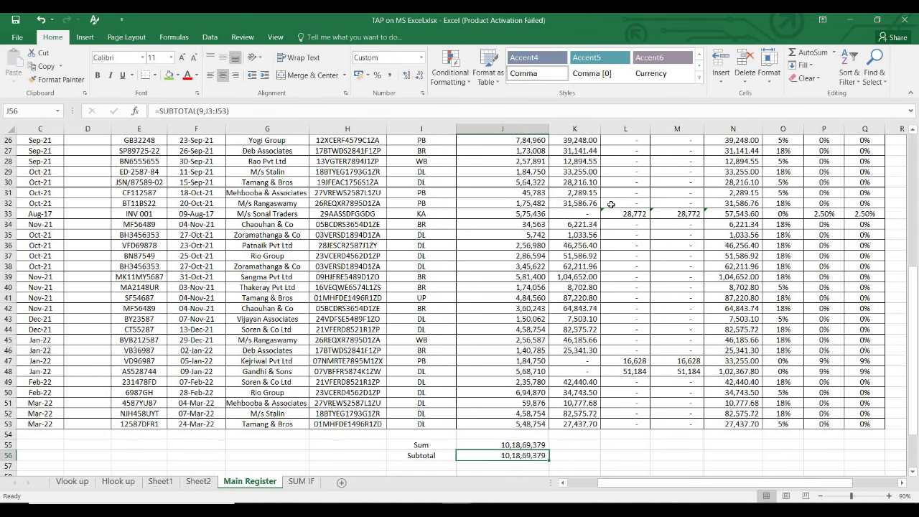
key("Up")
key("Up")
key("Up")
key("Up")
key("Up")
key("Up")
key("Up")
key("Up")
key("Up")
key("Up")
key("Up")
key("Up")
key("Up")
key("Up")
key("Up")
key("Up")
key("Up")
key("Up")
key("Up")
key("Up")
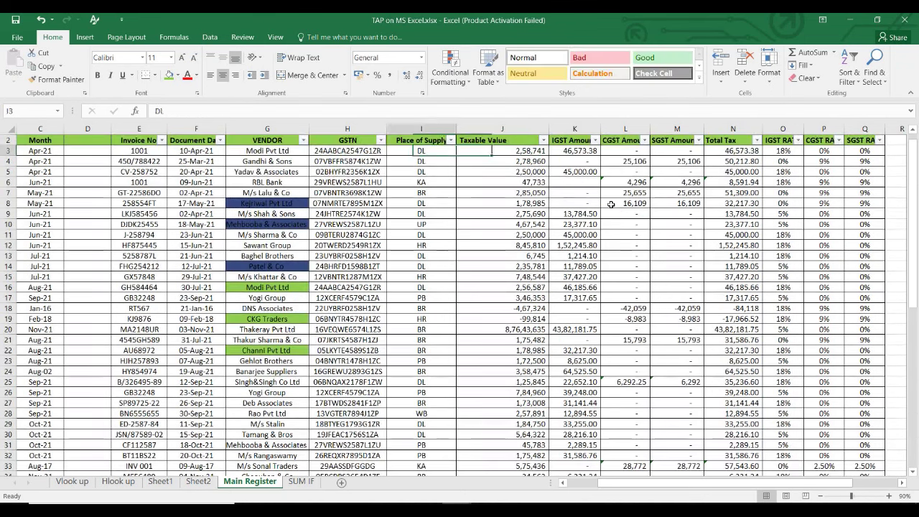
key("Left")
key("Left")
key("Left")
key("Up")
key("alt+Down")
type("modi")
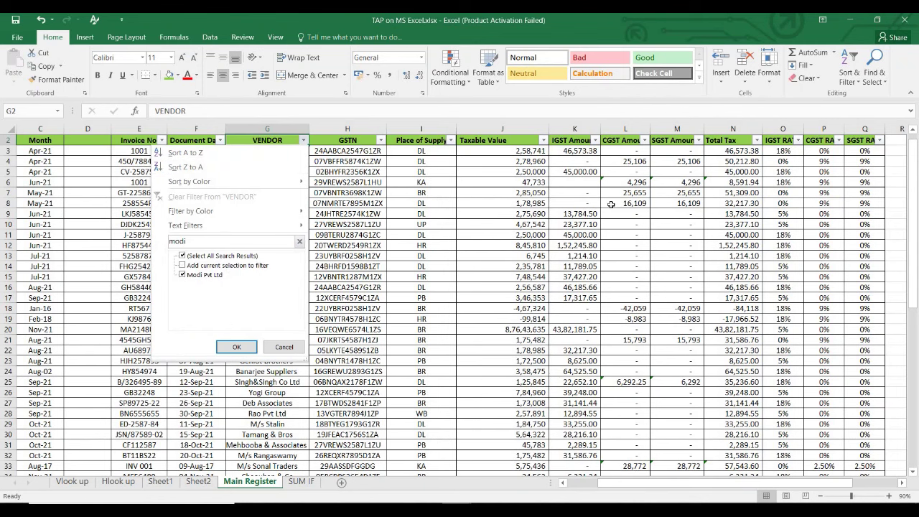
key("Return")
key("Down")
key("Right")
key("Right")
key("Right")
key("Down")
key("Down")
key("Down")
key("Up")
key("Up")
key("Up")
key("Up")
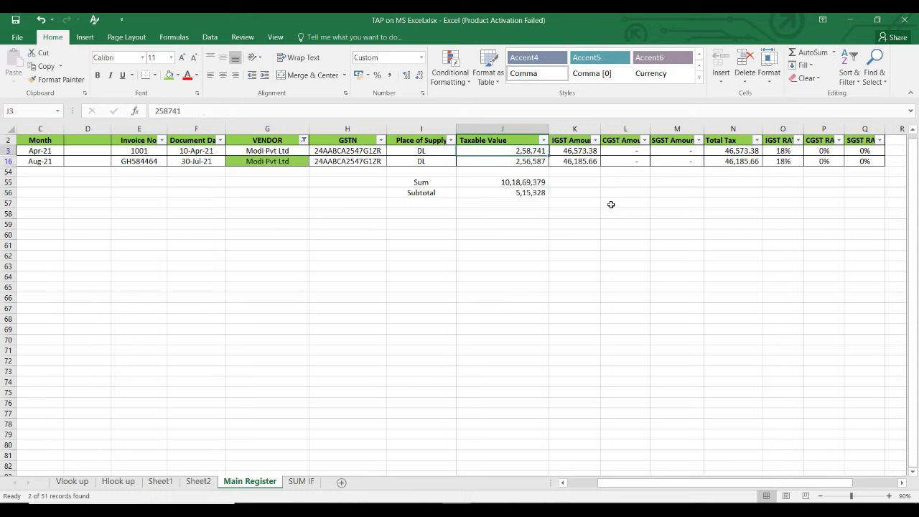
key("shift+Down")
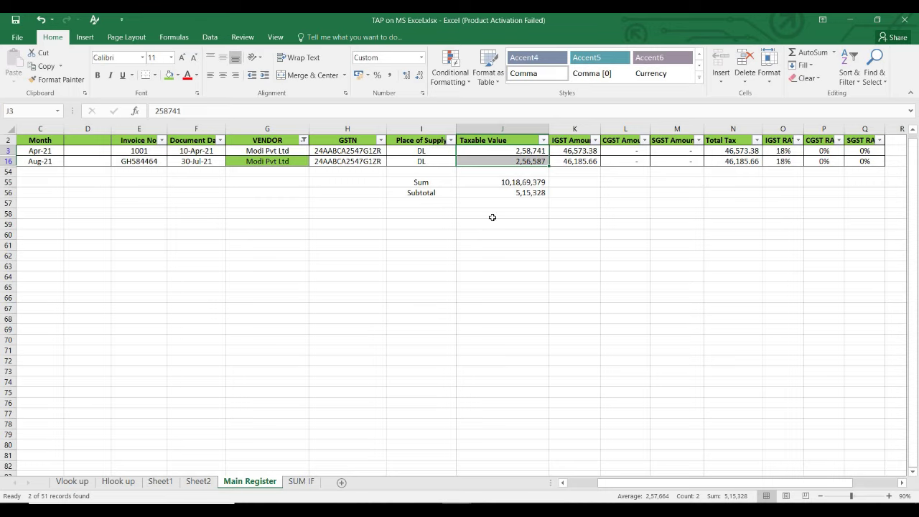
left_click(504, 191)
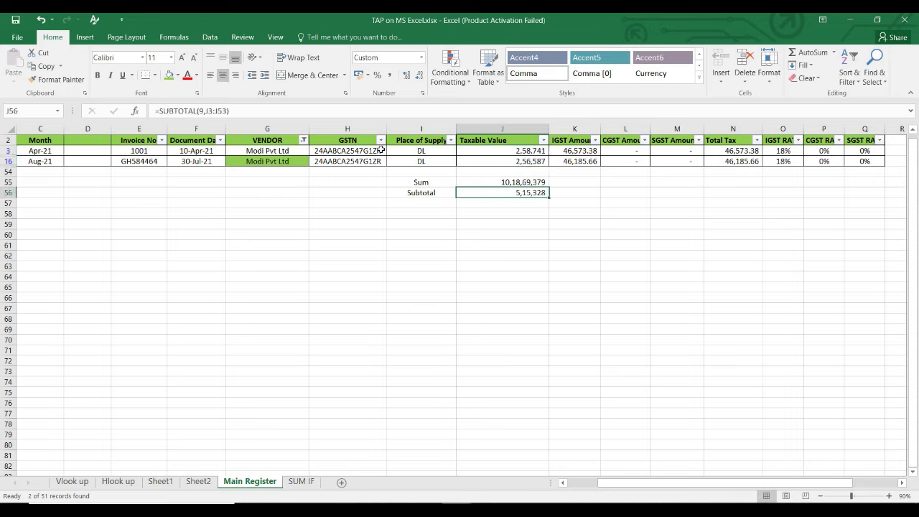
left_click(303, 140)
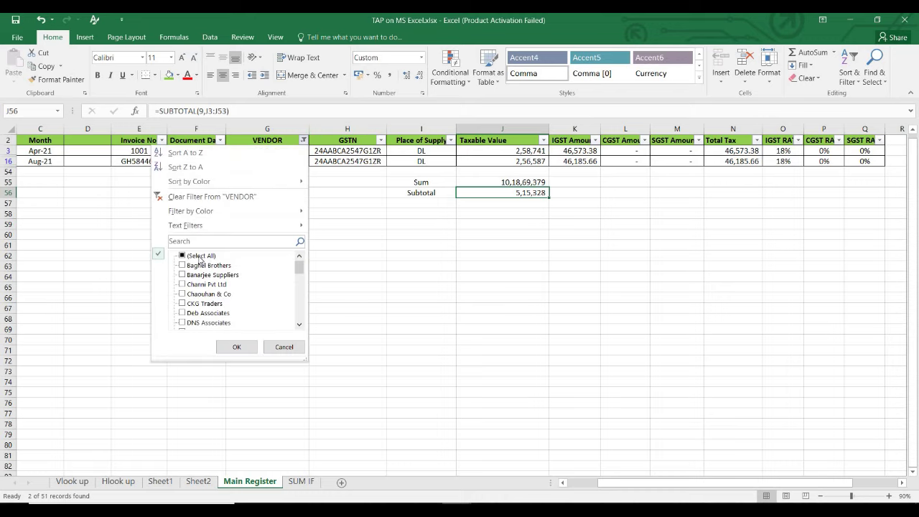
left_click(200, 256)
left_click(200, 256)
left_click(199, 265)
key("Return")
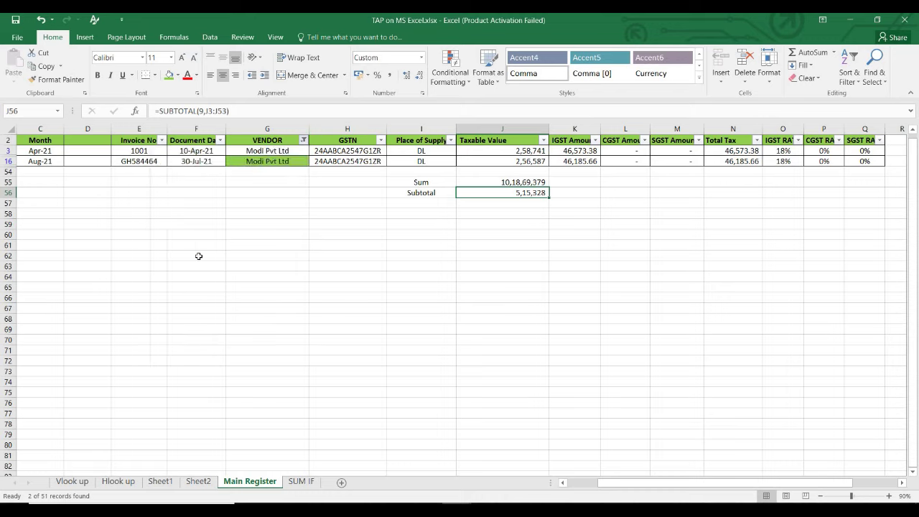
key("Up")
key("Up")
key("Up")
key("Left")
key("Left")
key("Left")
key("Up")
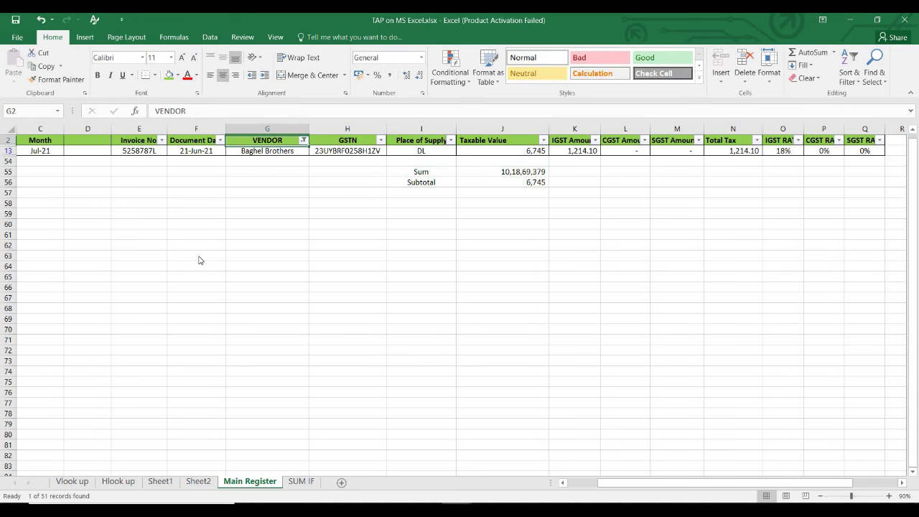
key("alt+Down")
key("Down")
key("Tab")
key("Down")
key("space")
key("Down")
key("space")
key("Return")
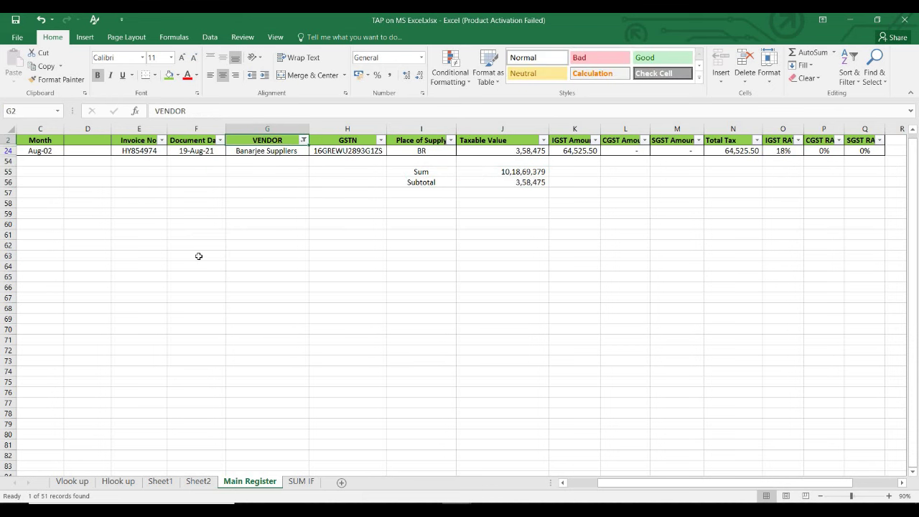
key("ctrl+z")
key("Down")
key("Down")
key("Down")
key("Down")
key("Down")
key("Down")
key("Down")
key("Down")
key("Down")
key("Down")
key("Down")
key("Down")
key("Down")
key("Down")
key("Down")
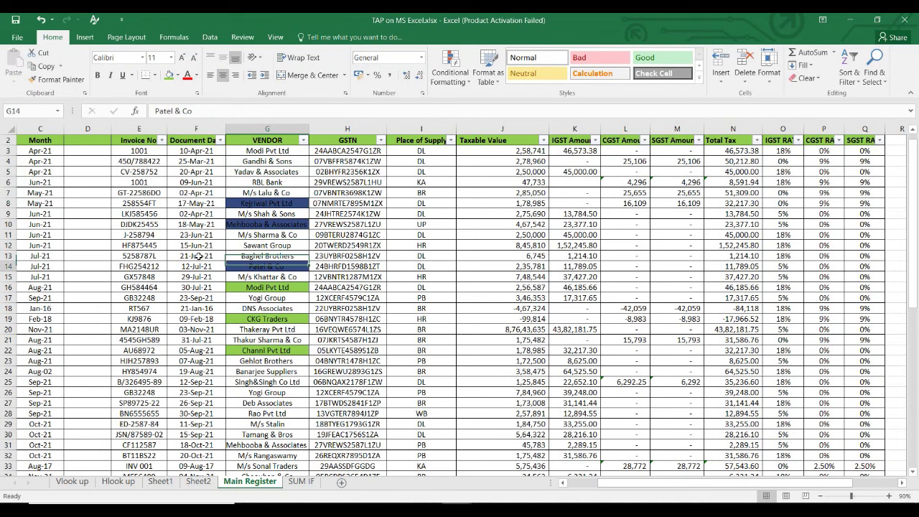
key("Down")
key("Down")
key("Down")
key("Down")
key("Down")
key("Down")
key("Down")
key("Down")
key("Down")
key("Down")
key("Down")
key("Down")
key("Up")
key("Up")
key("Up")
key("Up")
key("ctrl+Up")
key("alt+Down")
key("Down")
key("Down")
key("Down")
key("Down")
type("yogi")
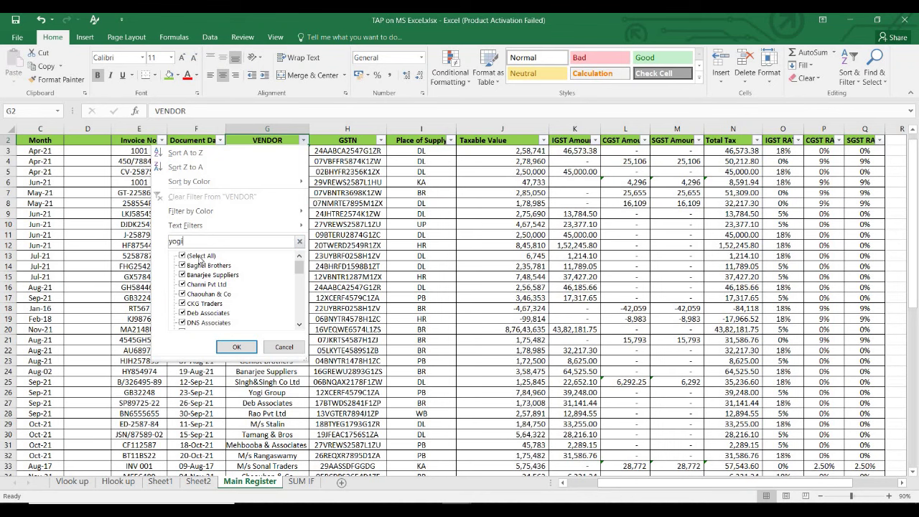
key("Return")
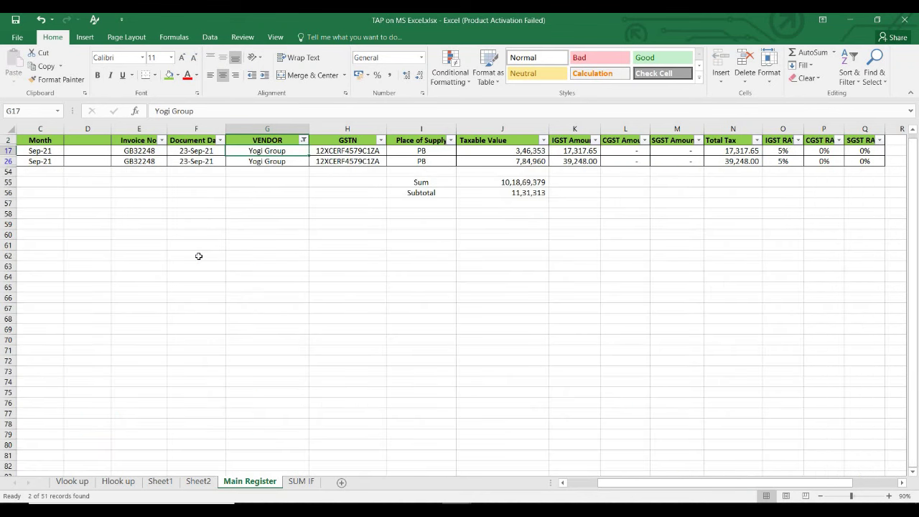
key("Down")
key("Down")
key("Down")
key("Right")
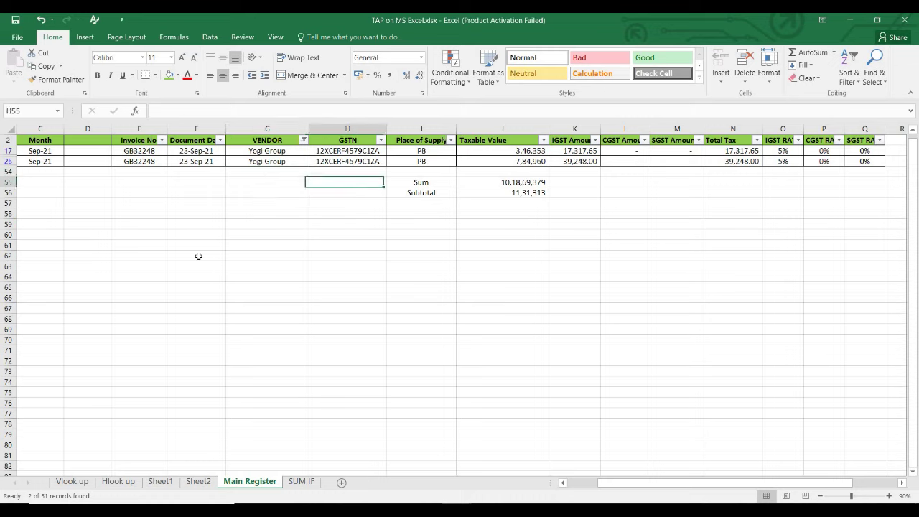
key("Down")
key("Right")
key("Up")
key("Right")
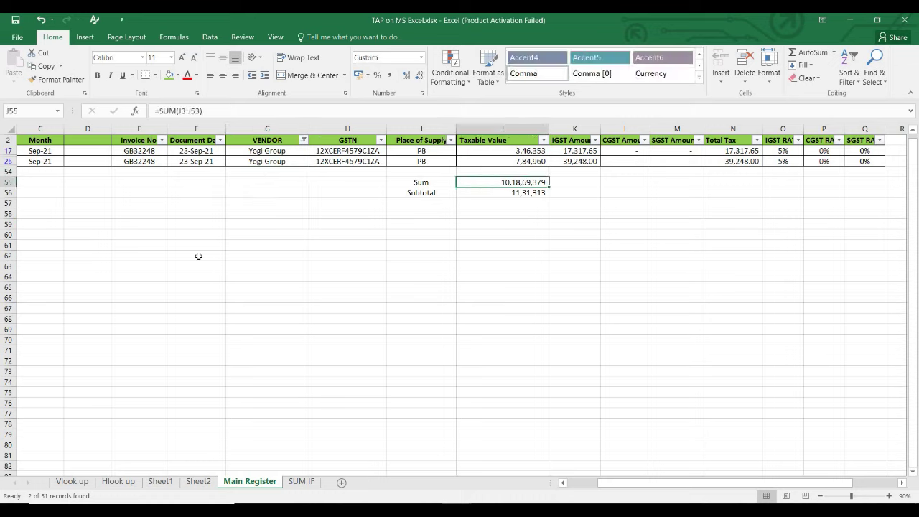
key("Down")
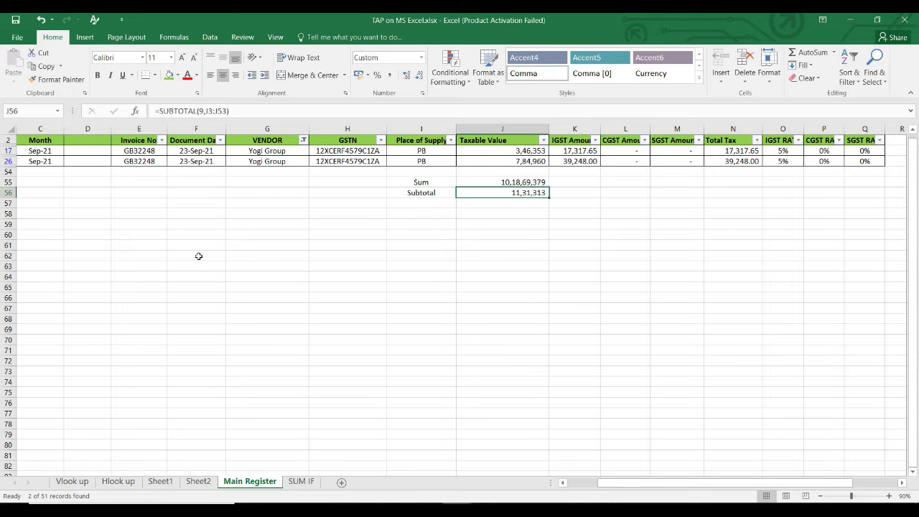
key("Up")
key("Up")
key("Up")
key("Up")
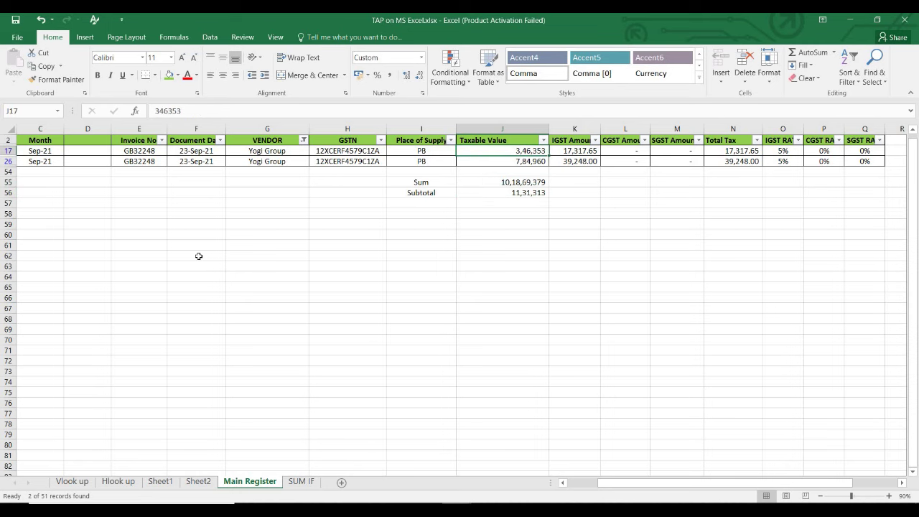
key("Up")
key("Left")
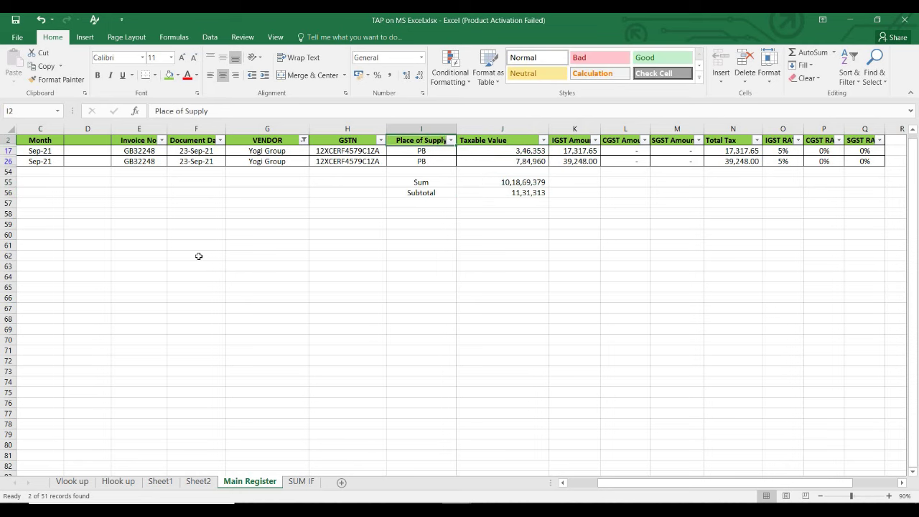
key("Up")
key("Left")
key("Left")
key("Down")
key("alt+Down")
key("Tab")
key("Tab")
key("space")
key("Return")
key("Down")
key("Right")
key("Right")
key("Right")
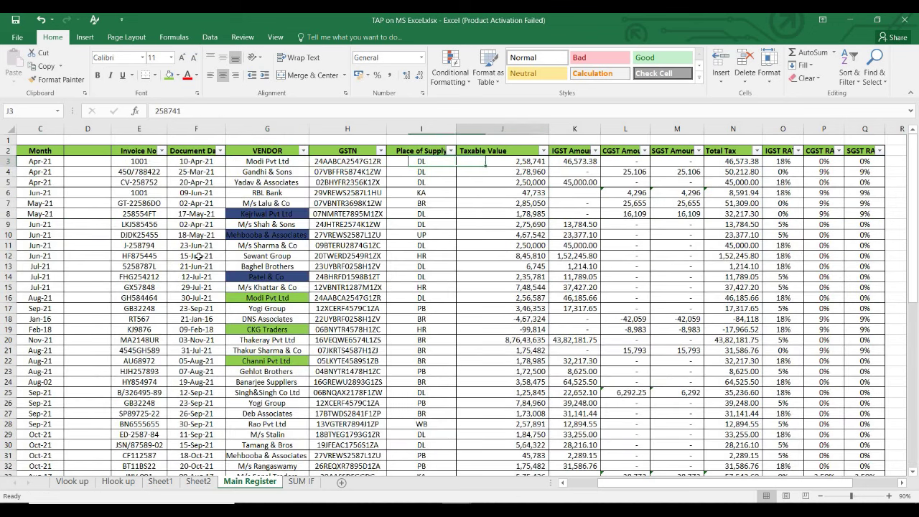
Insert an AutoSum in J54, then clear the totals in J54 through J57.
key("Up")
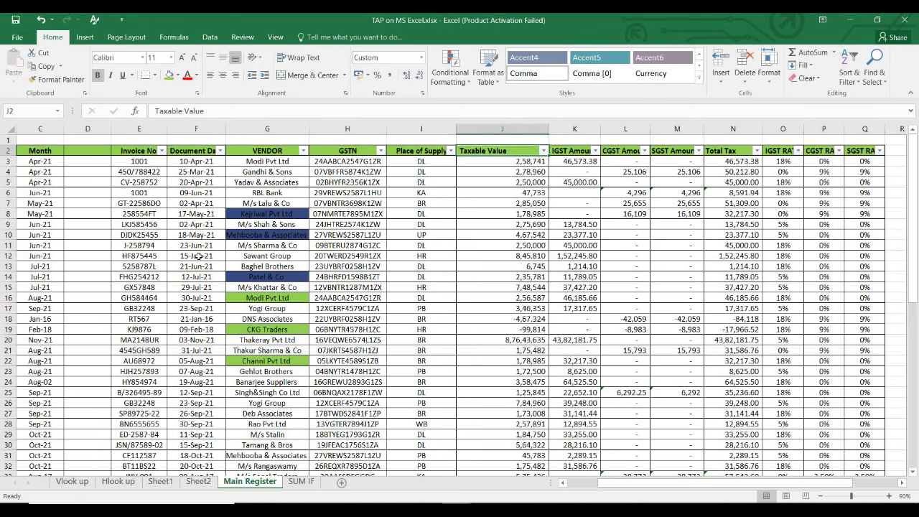
key("Down")
key("Down")
key("Down")
key("Down")
key("Down")
key("Down")
key("Down")
key("Down")
key("Down")
key("Down")
key("Down")
key("Down")
key("Down")
key("Down")
key("Down")
key("Down")
key("Down")
key("Down")
key("Down")
key("Down")
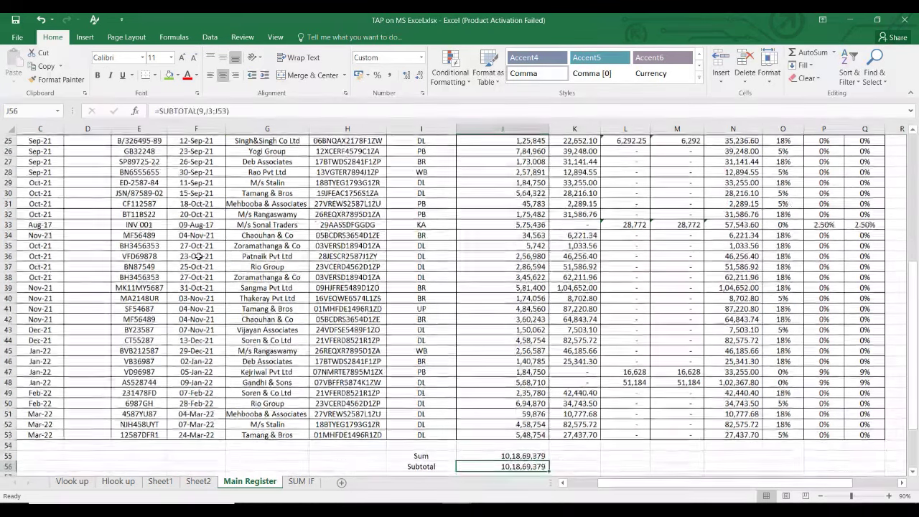
key("Up")
key("Up")
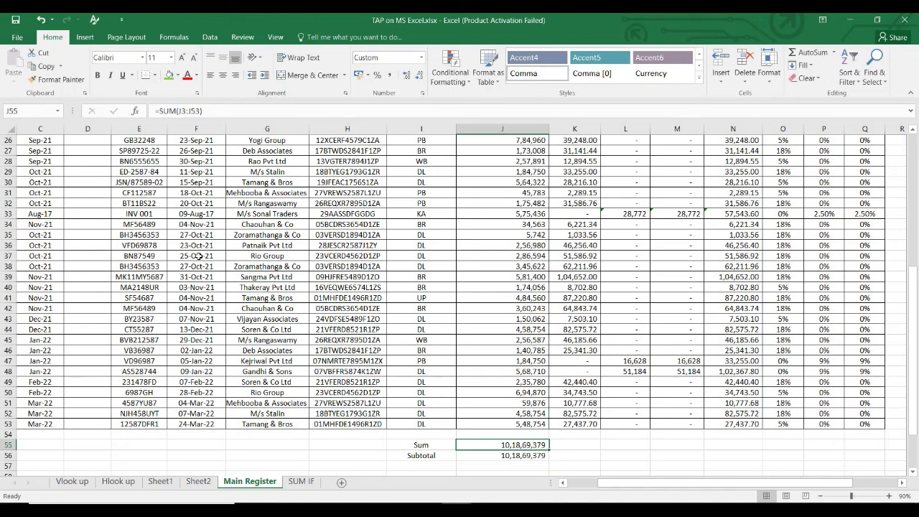
key("Up")
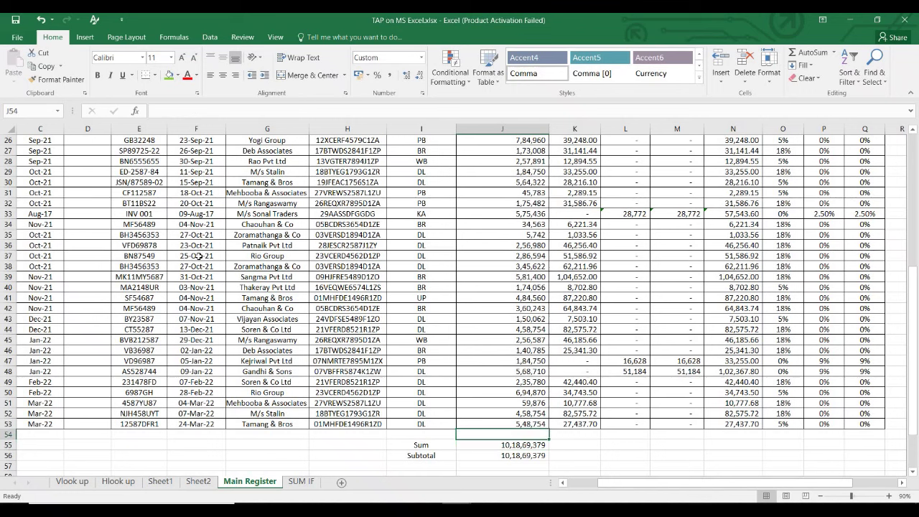
key("alt+equal")
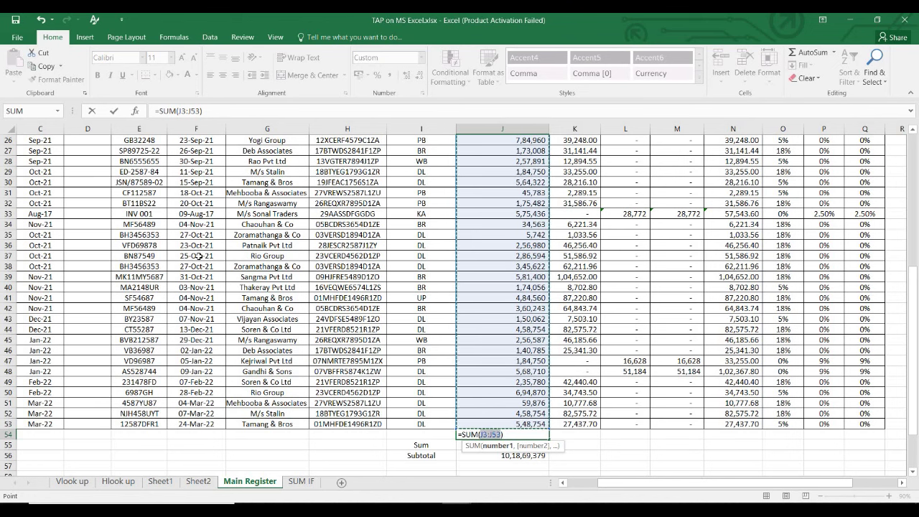
key("ctrl+Return")
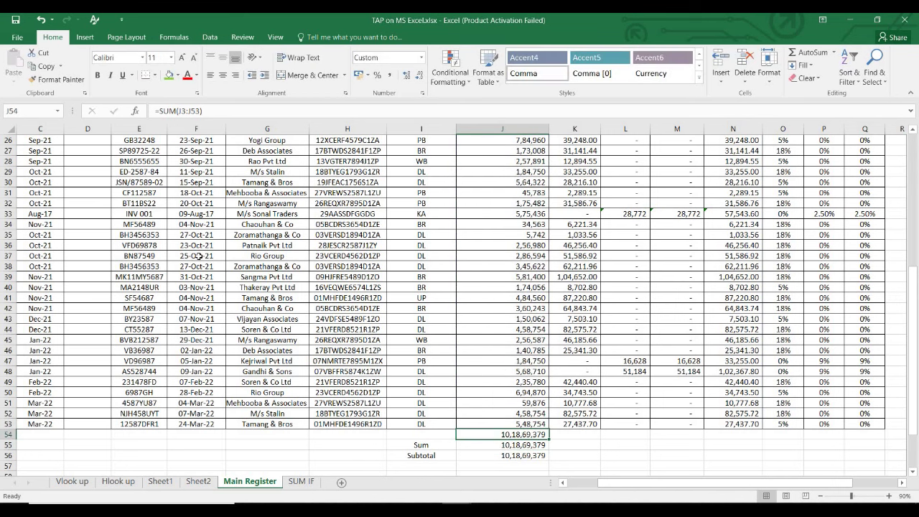
key("shift+Down")
key("shift+Down")
key("shift+Down")
key("Delete")
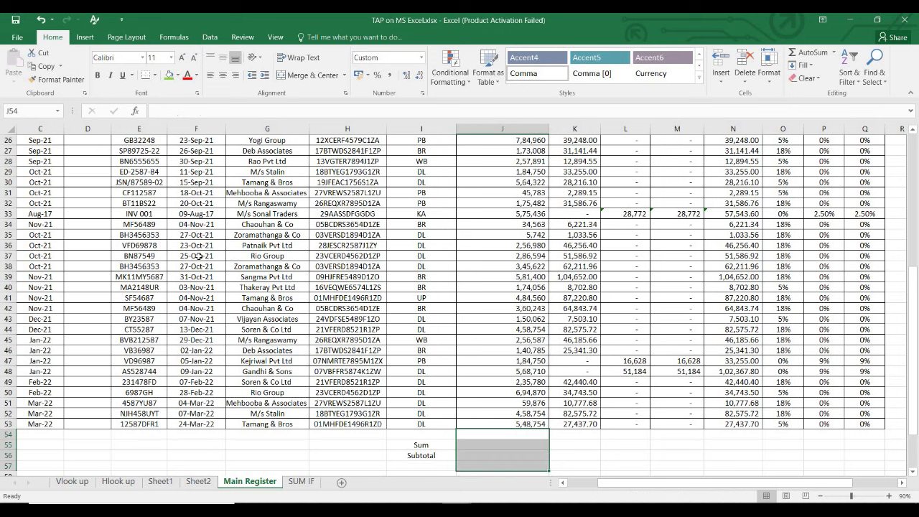
Insert an AutoSum total of the Taxable Value column in J55.
key("Down")
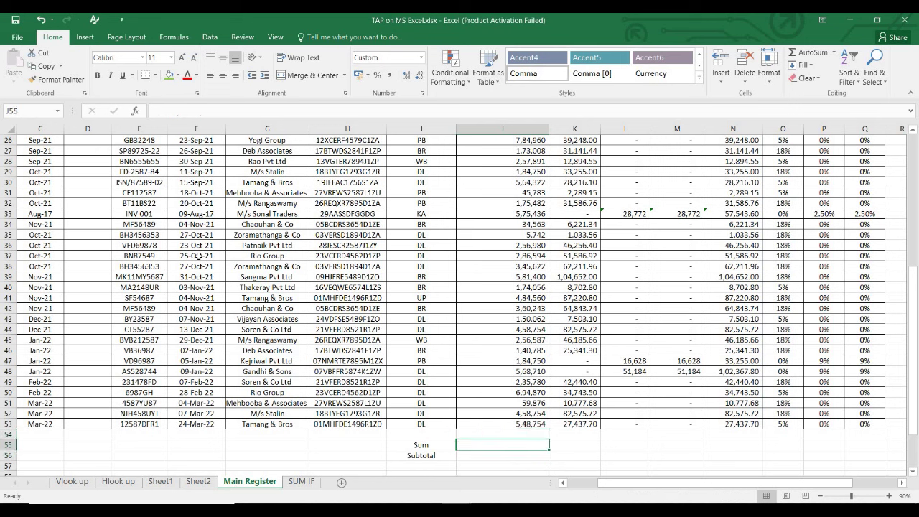
key("alt+equal")
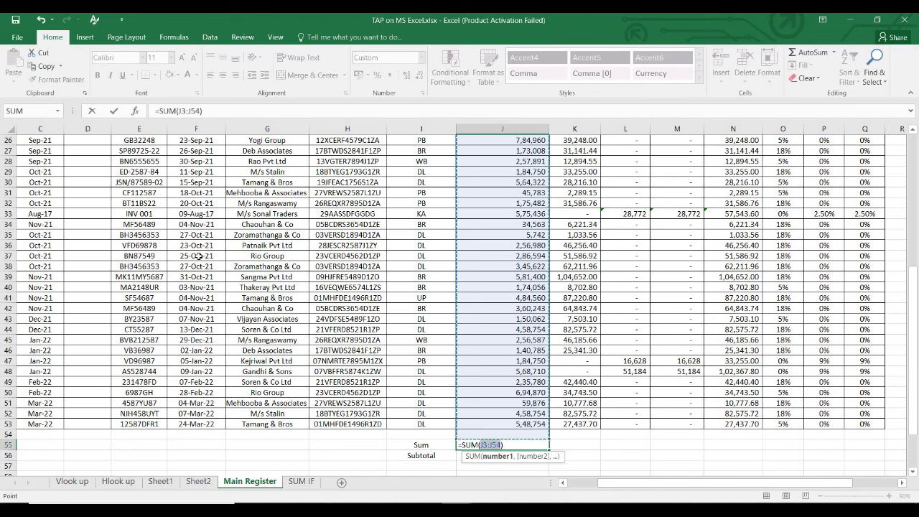
key("Return")
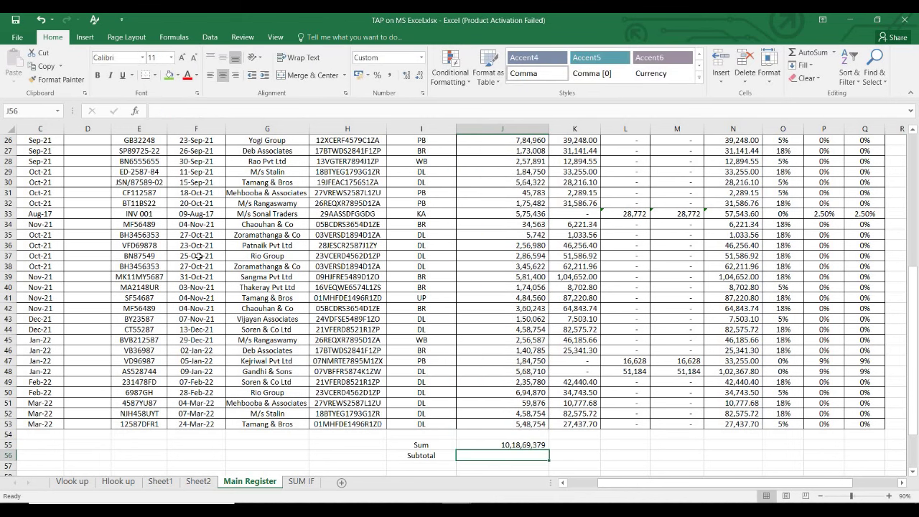
key("Up")
Enter =SUBTOTAL(9,J3:J53) in J56, then return to the Taxable Value header.
key("Down")
type("=sub")
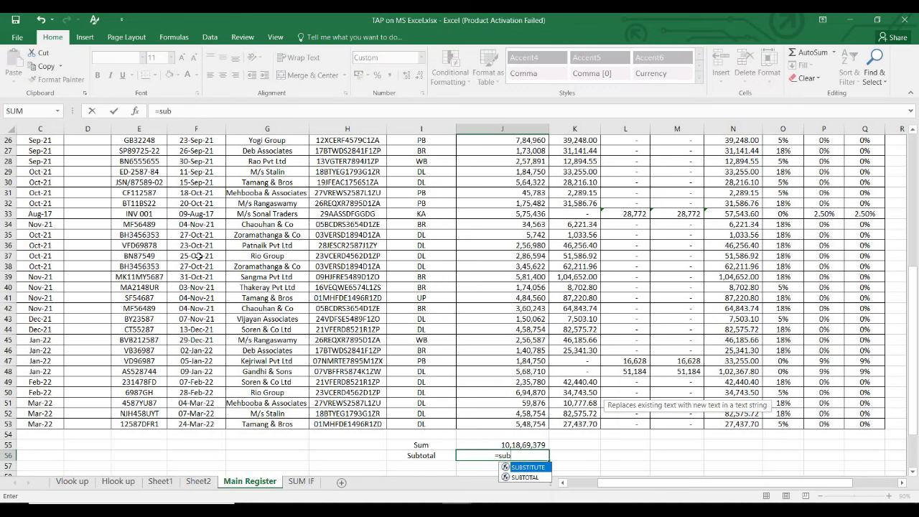
key("Down")
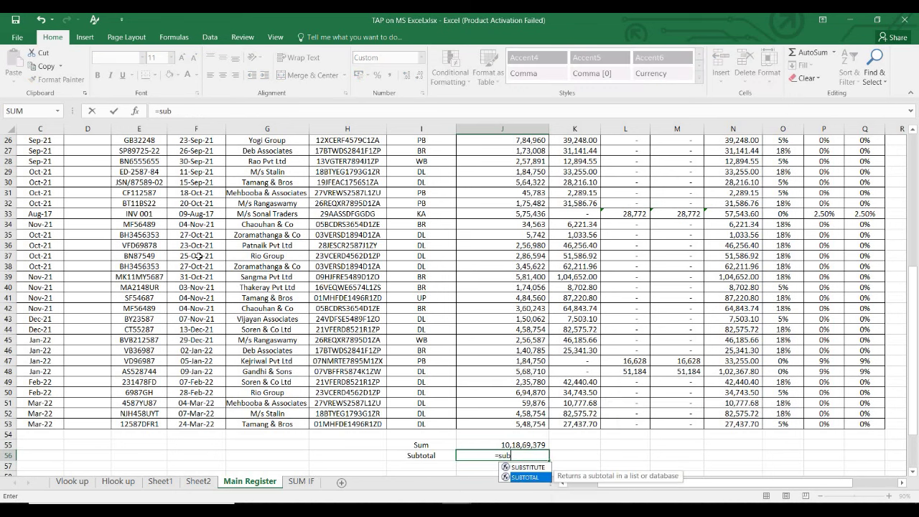
key("Tab")
type("9,")
key("Up")
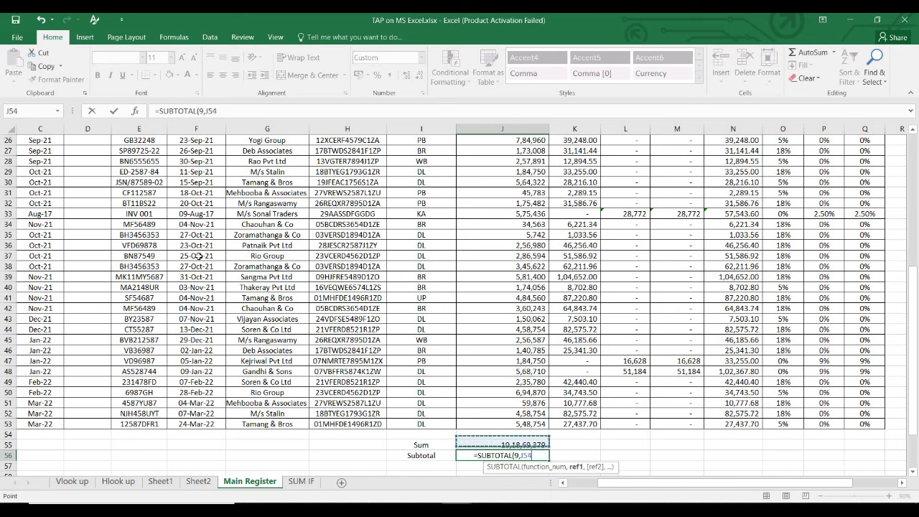
key("Up")
key("ctrl+shift+Up")
key("ctrl+Return")
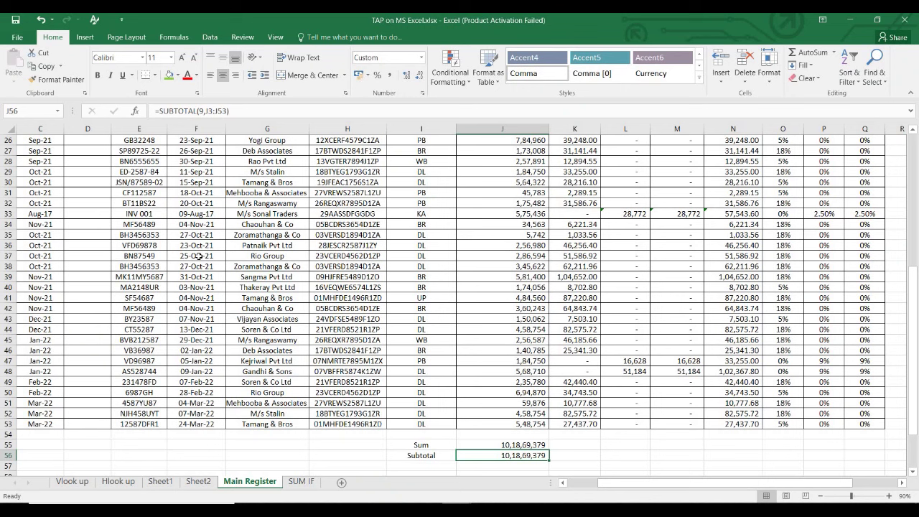
key("Up")
key("Up")
key("Up")
key("ctrl+Up")
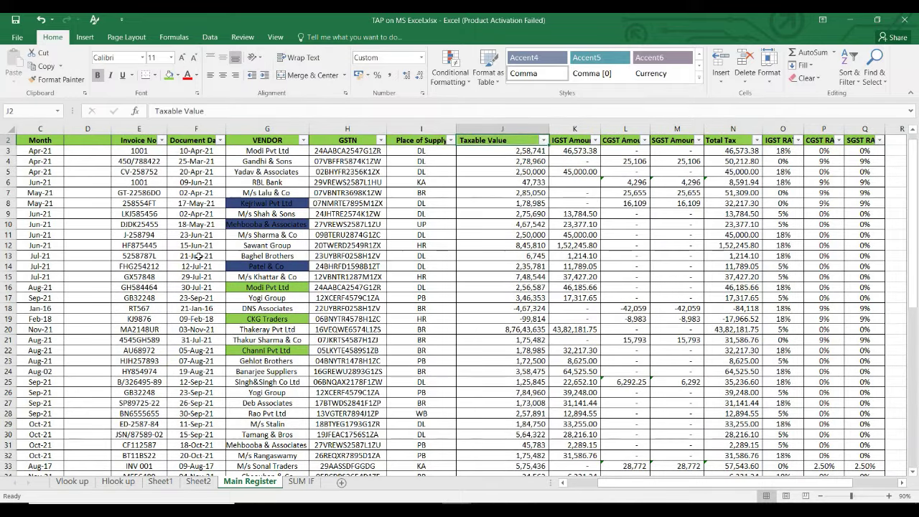
Select the Place of Supply header and stop the screen recorder with Done.
key("Left")
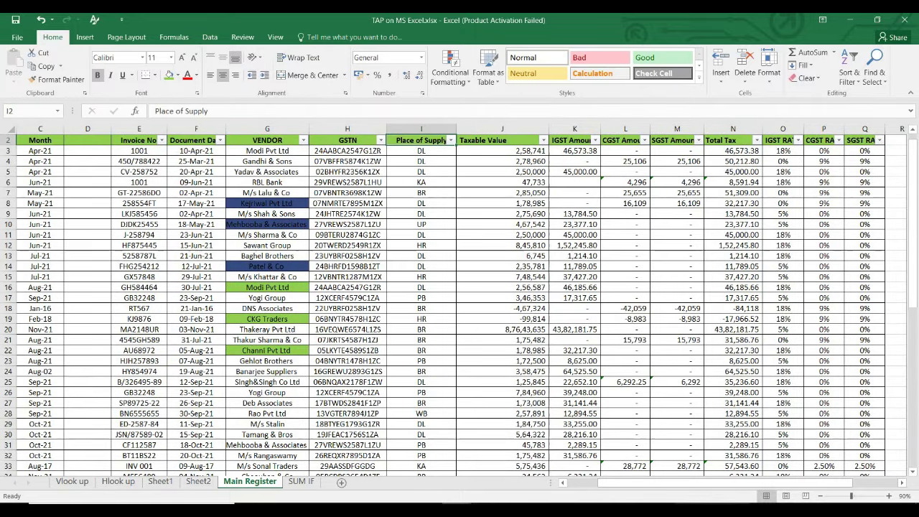
left_click(757, 510)
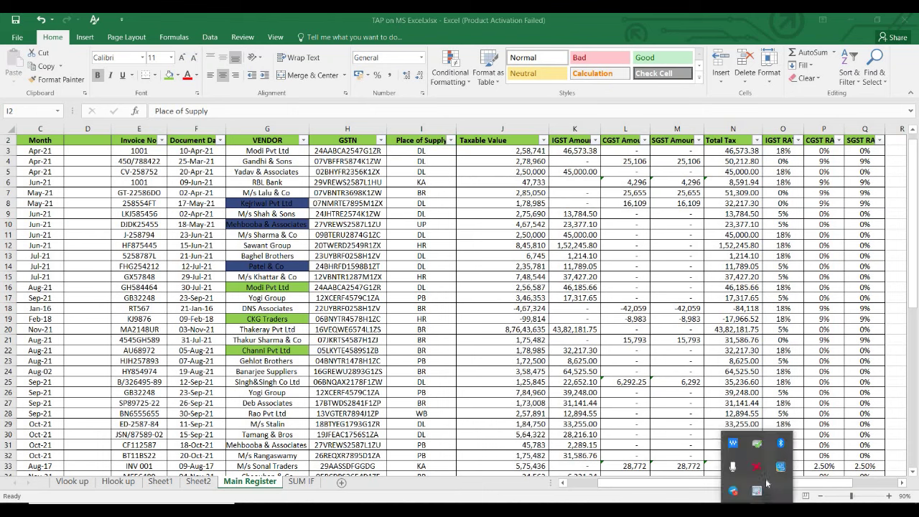
left_click(755, 490)
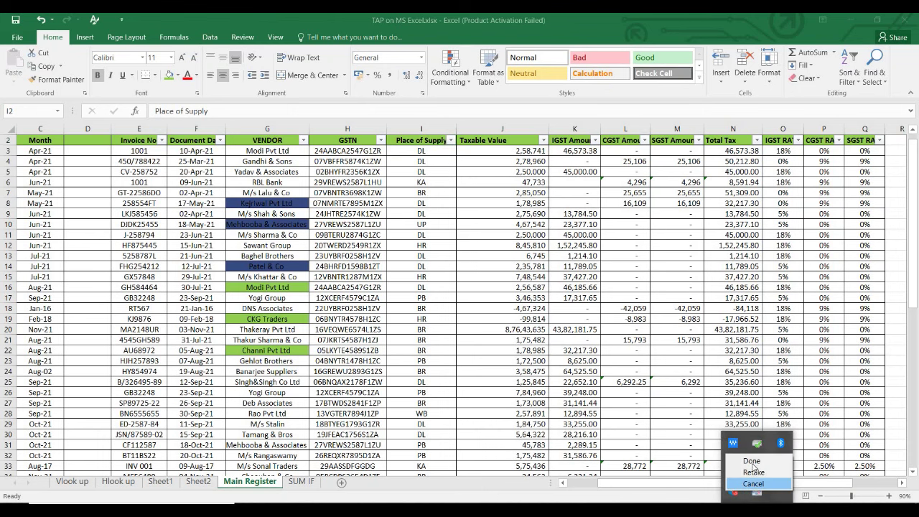
left_click(751, 461)
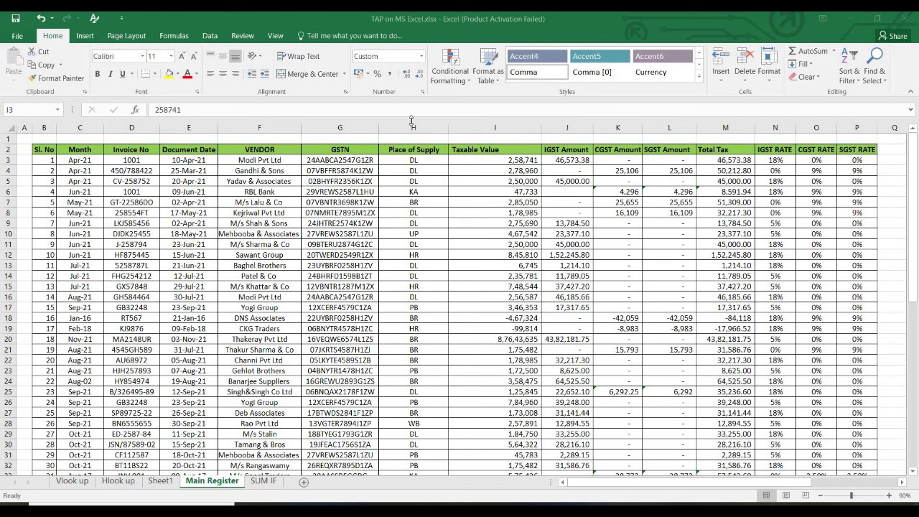
Insert blank columns before the CGST Amount column.
left_click(627, 188)
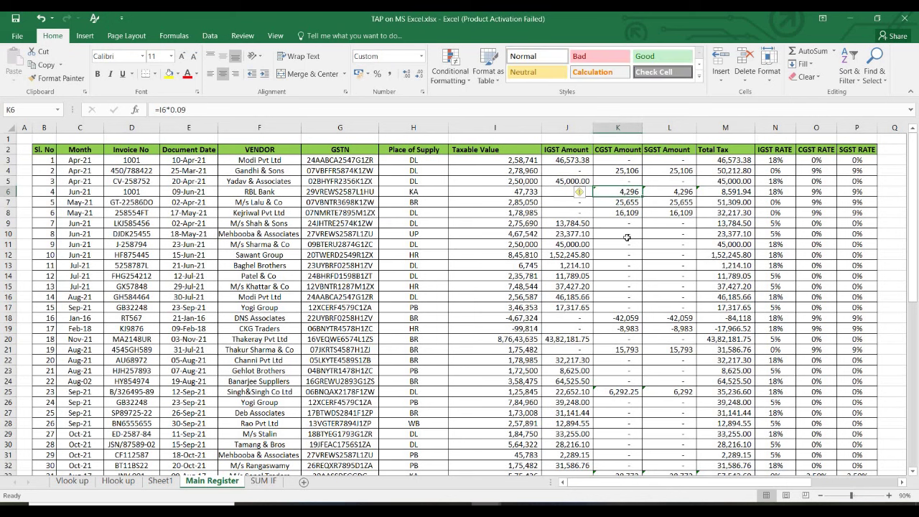
key("ctrl+space")
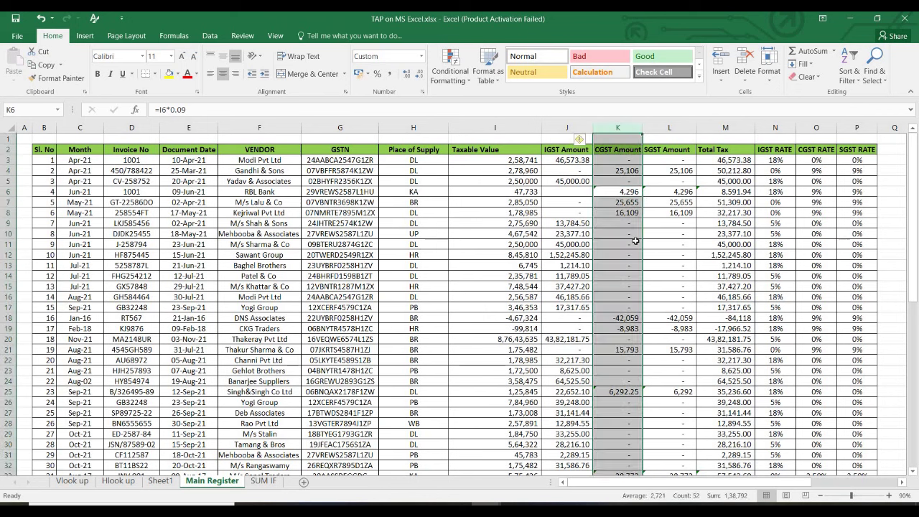
key("ctrl+shift+plus")
key("ctrl+shift+plus")
Copy J3's IGST amount, ready to place it in L3.
left_click(670, 161)
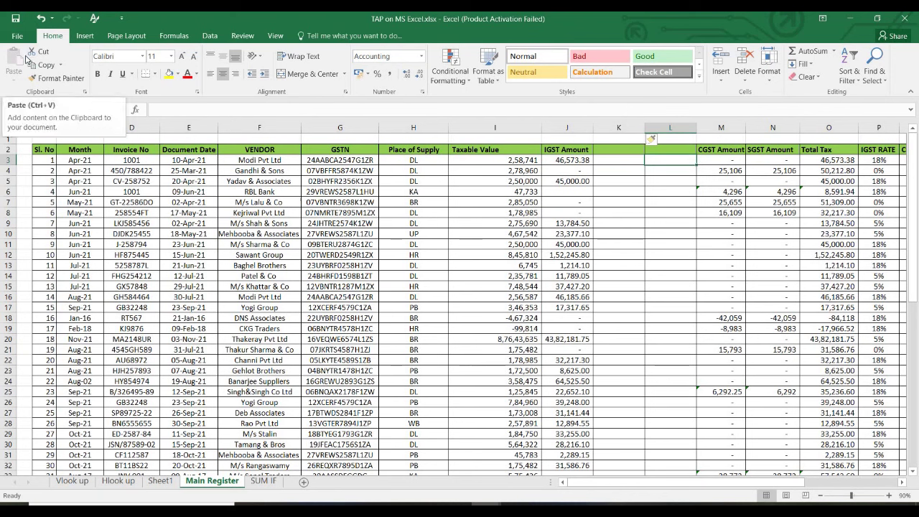
left_click(565, 160)
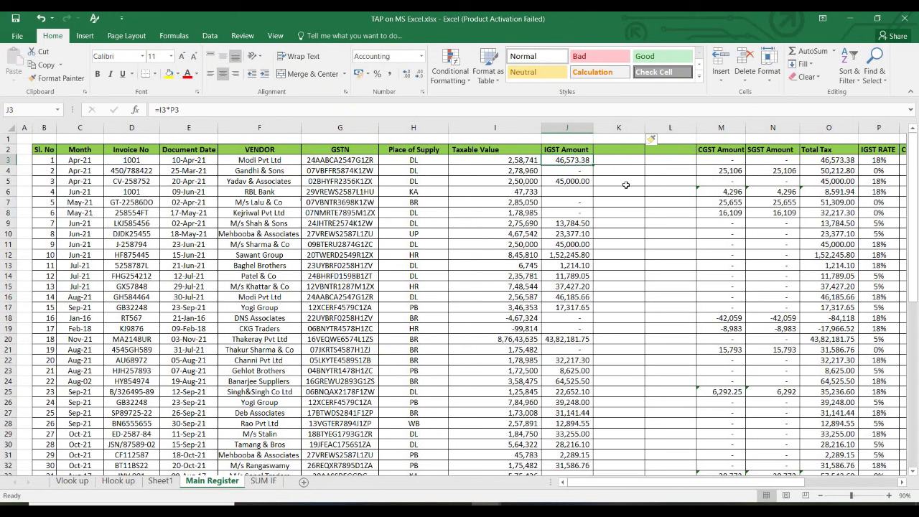
key("ctrl+c")
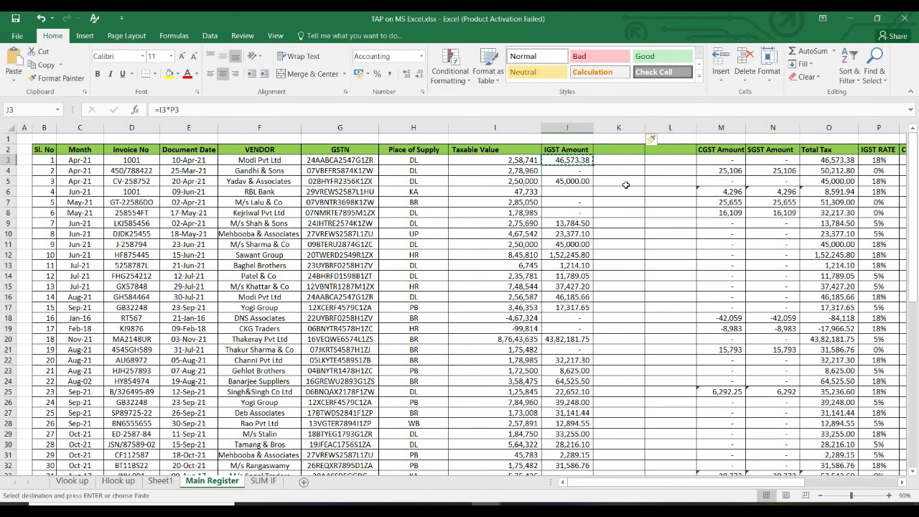
key("Right")
key("Right")
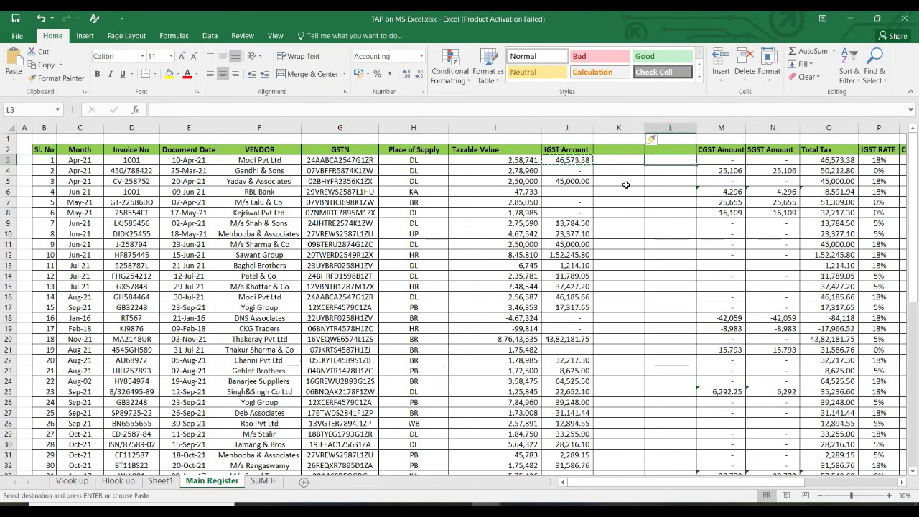
key("Return")
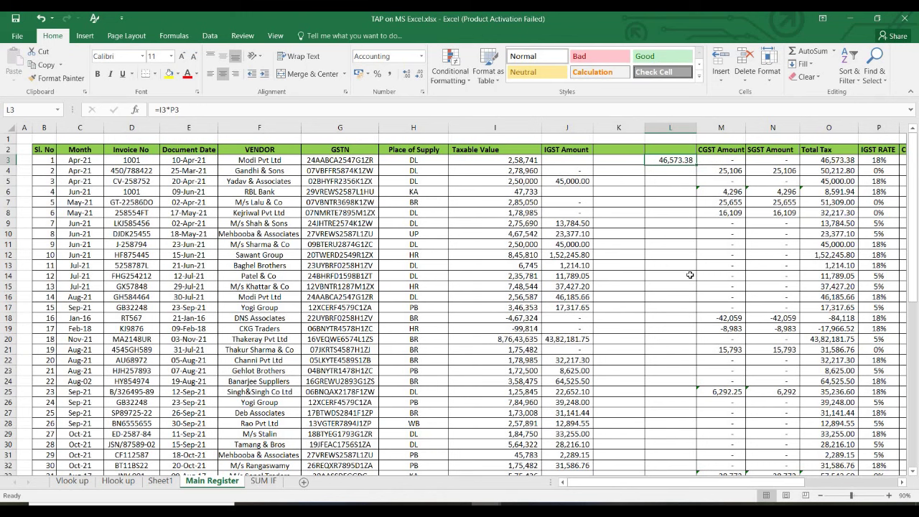
key("ctrl+z")
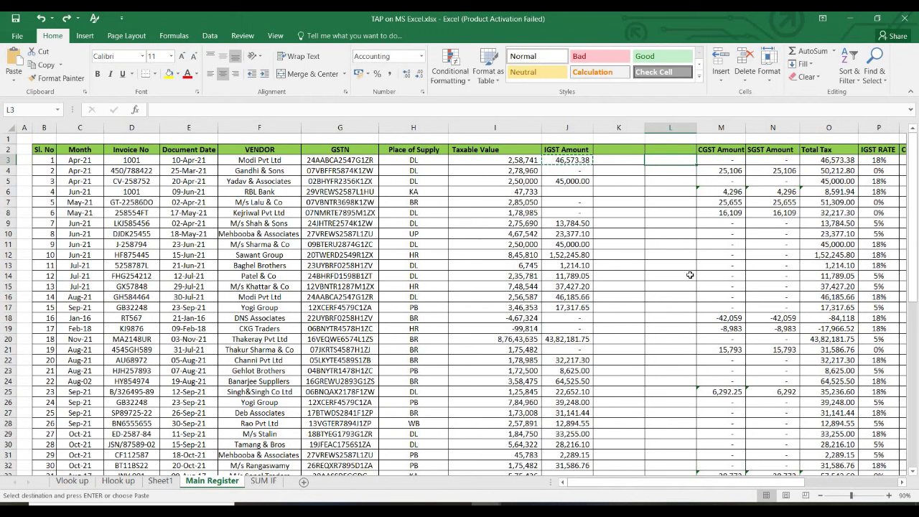
key("ctrl+v")
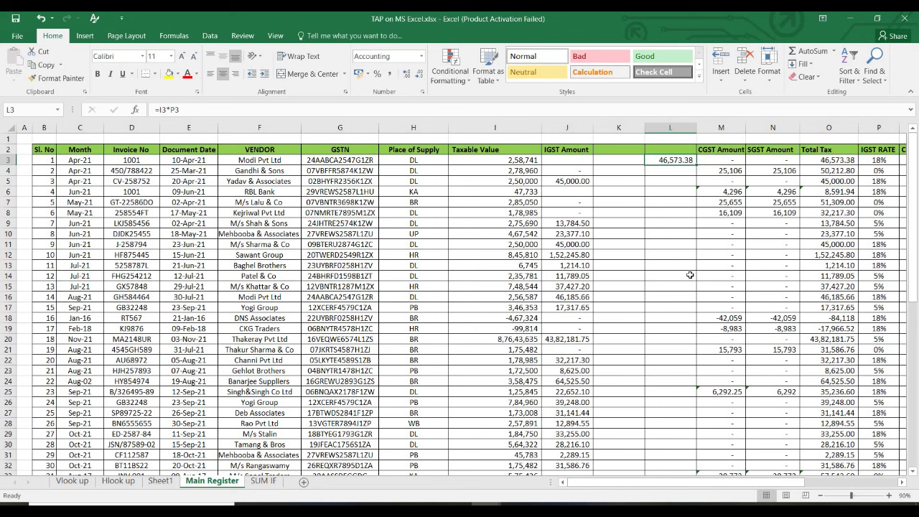
key("ctrl+x")
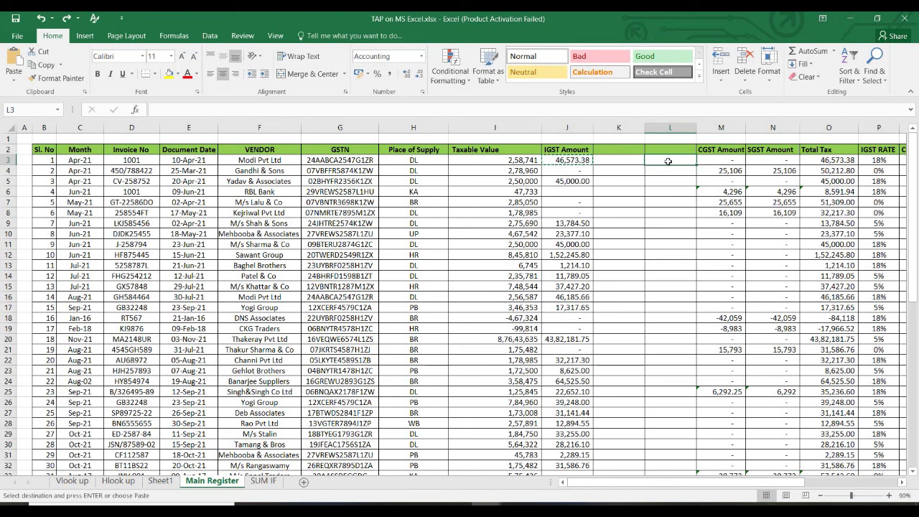
Paste J3's IGST formula into L3.
left_click(580, 160)
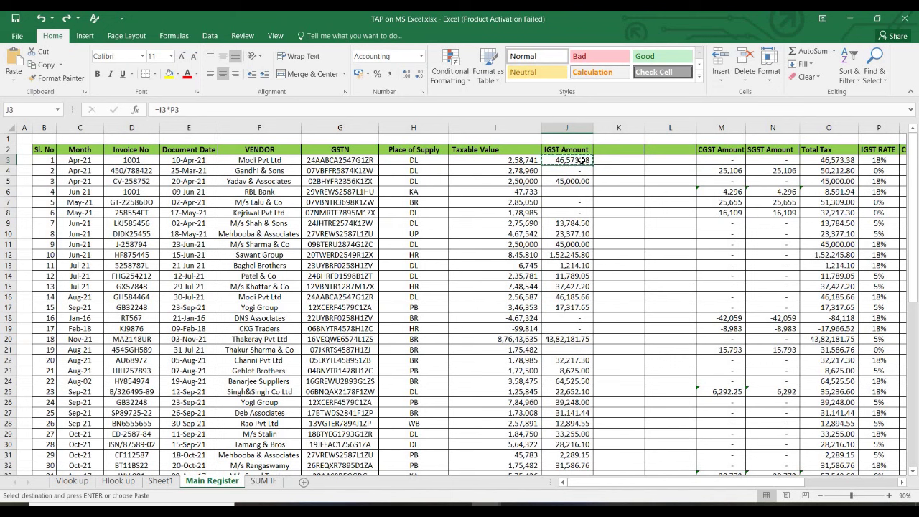
left_click_drag(580, 160, 617, 161)
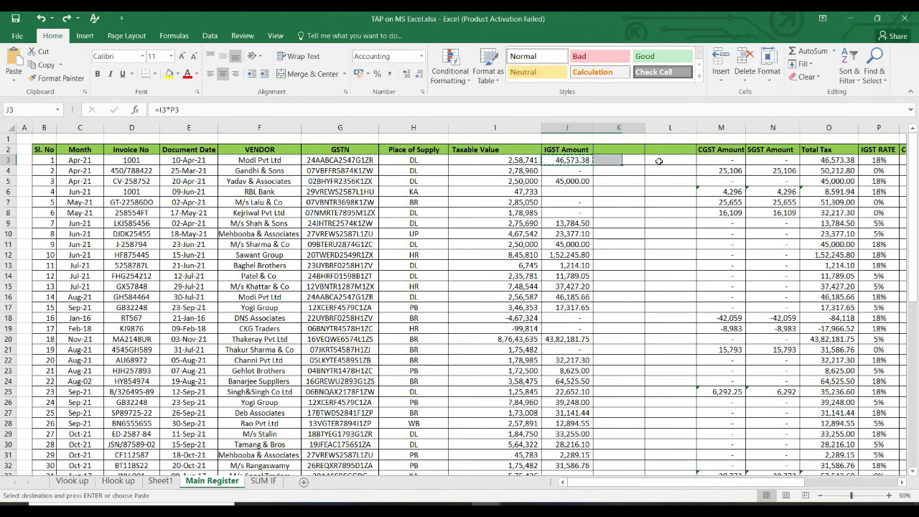
left_click(658, 161)
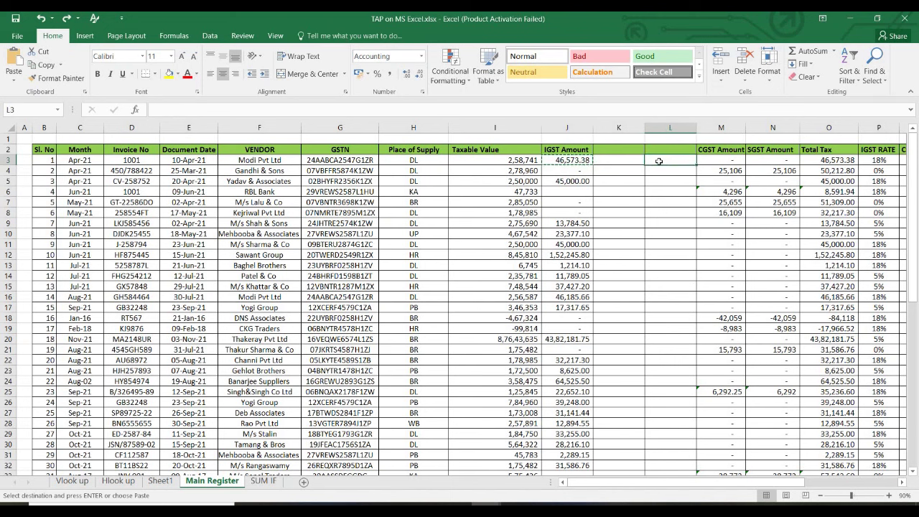
key("ctrl+v")
Compare L3's shifted formula =K3*R3 with J3's original, I3 and P3.
left_click(603, 222)
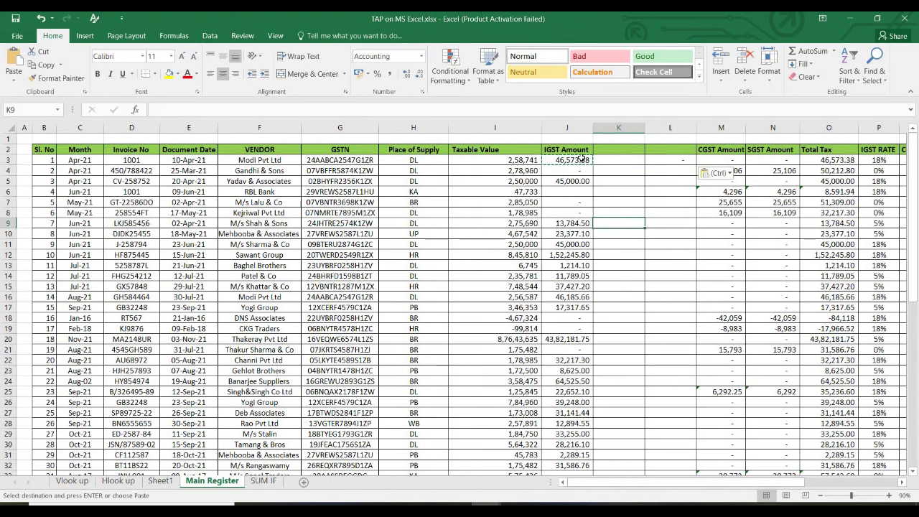
left_click(581, 160)
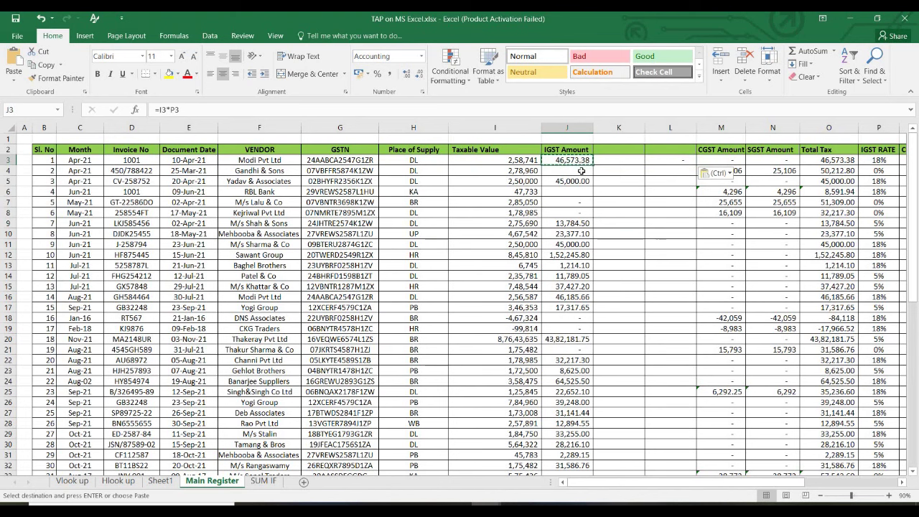
left_click(681, 161)
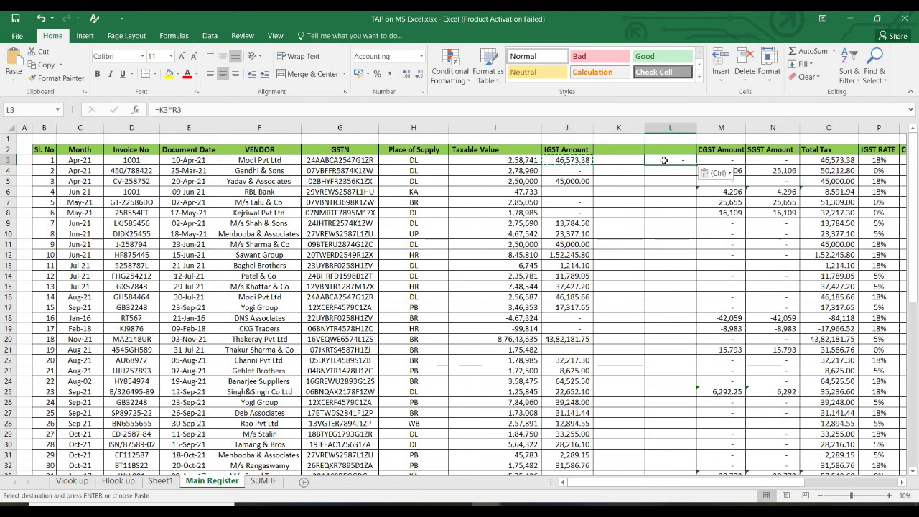
left_click(567, 160)
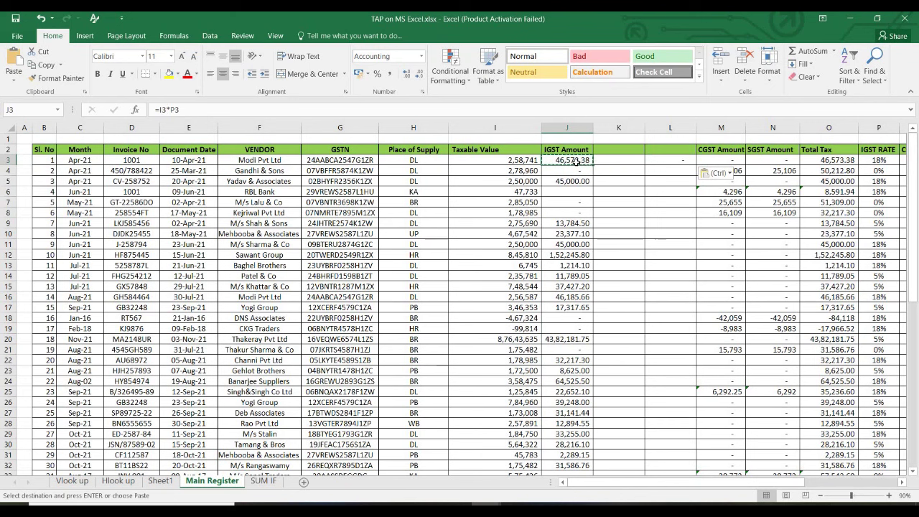
left_click(673, 163)
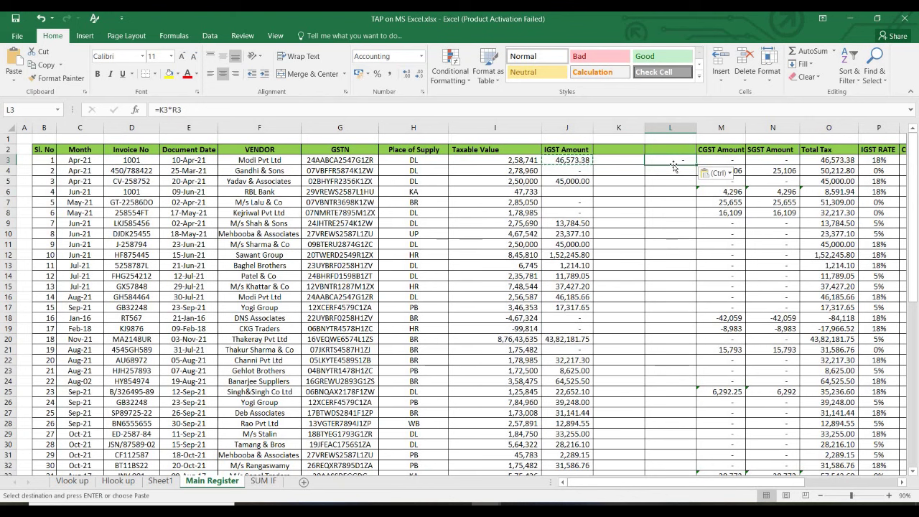
left_click(569, 160)
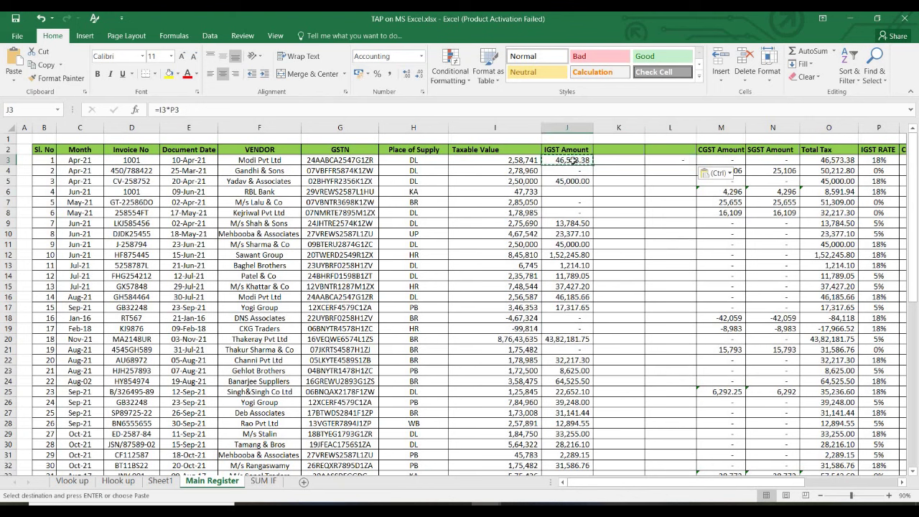
left_click(667, 159)
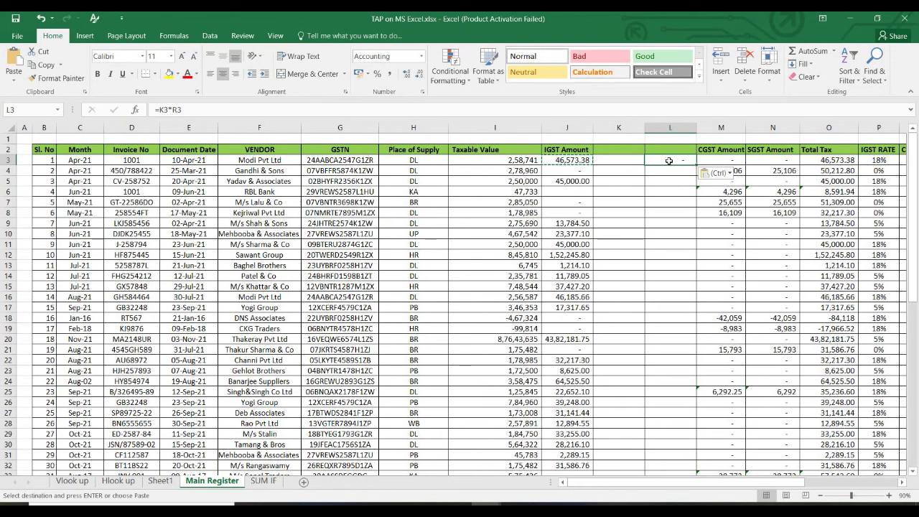
left_click(573, 160)
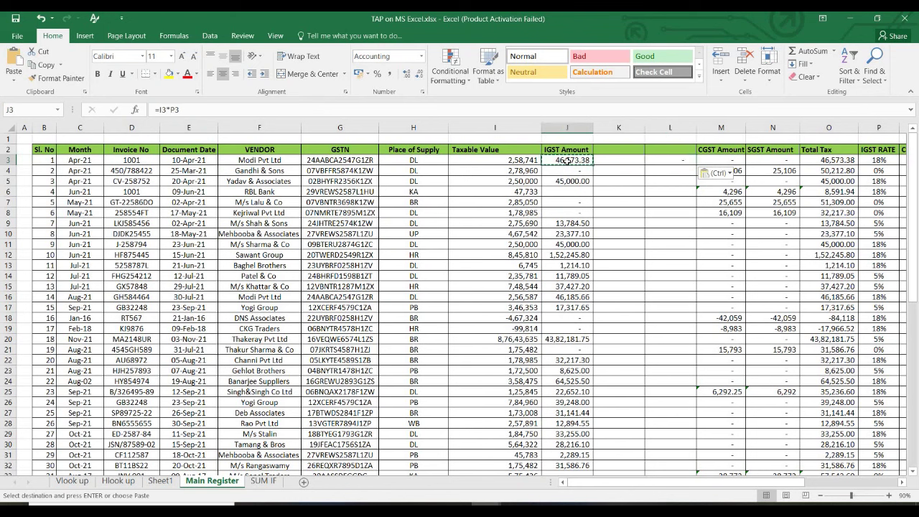
left_click(520, 162)
left_click(559, 161)
left_click(686, 161)
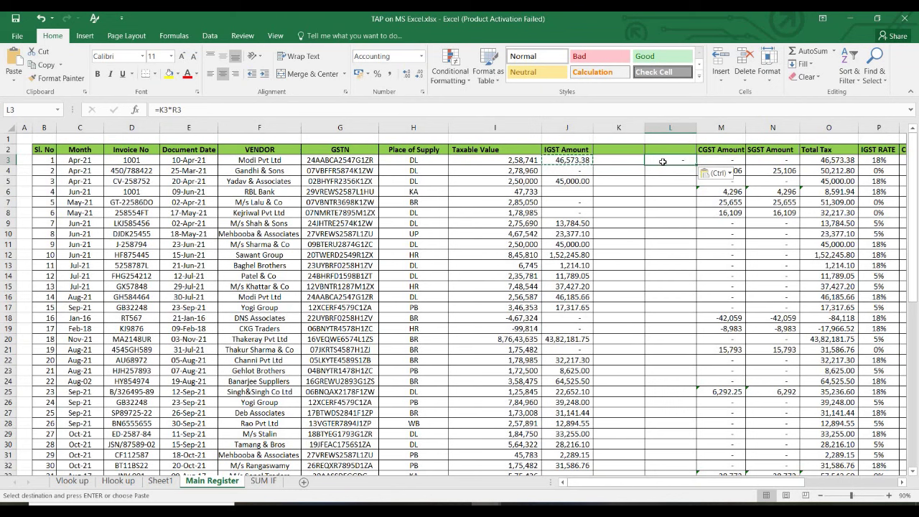
left_click(888, 164)
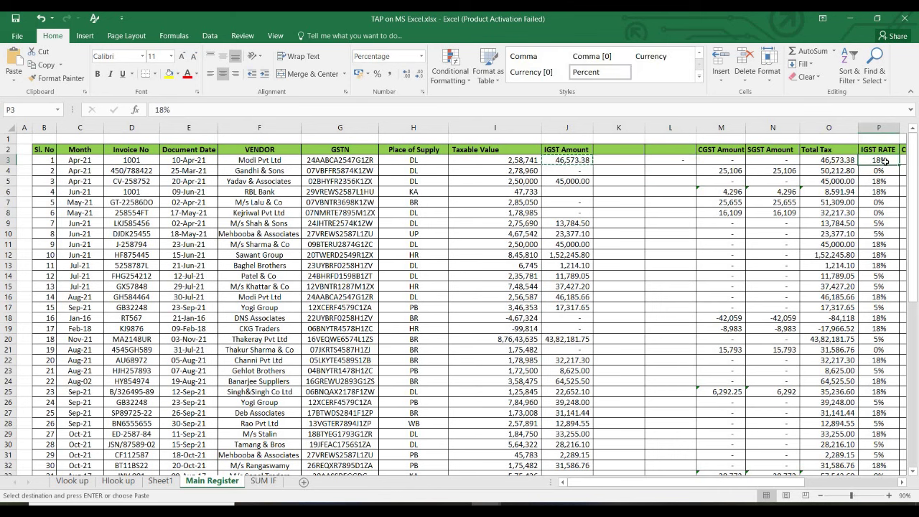
key("Right")
key("Right")
key("ctrl+v")
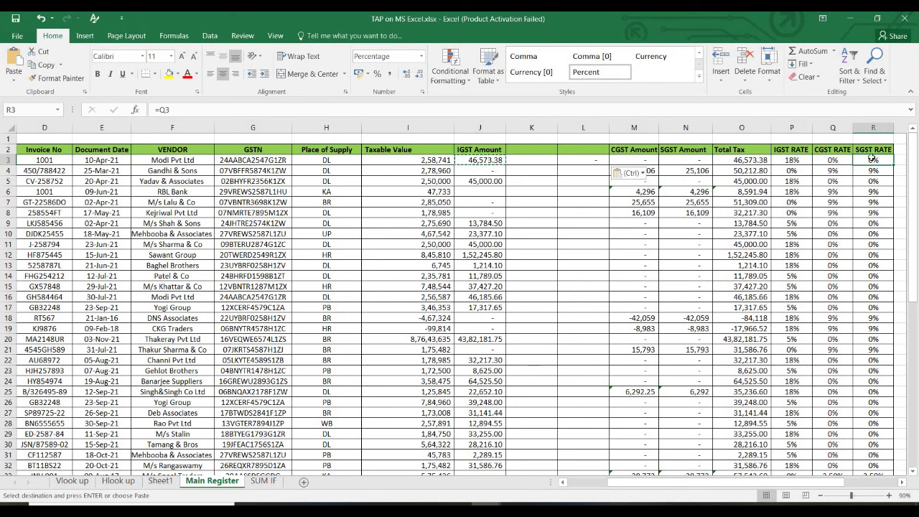
left_click(594, 161)
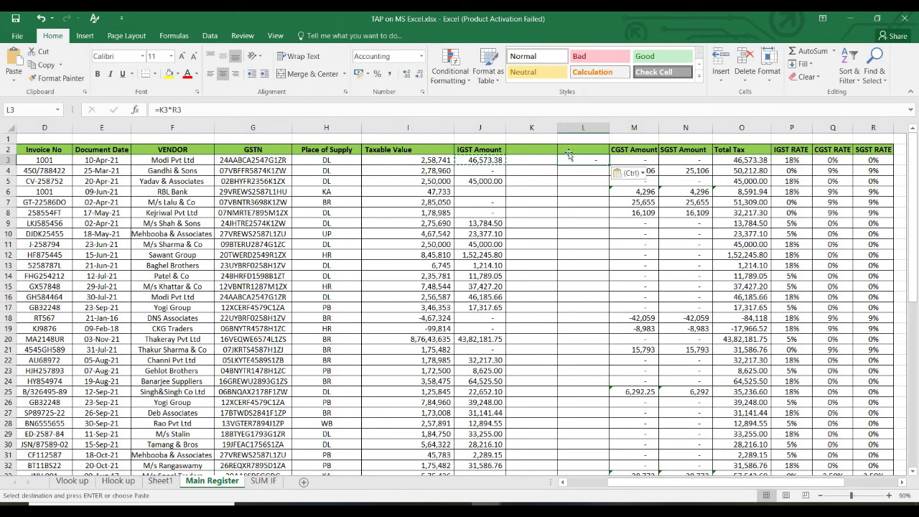
key("ctrl+Right")
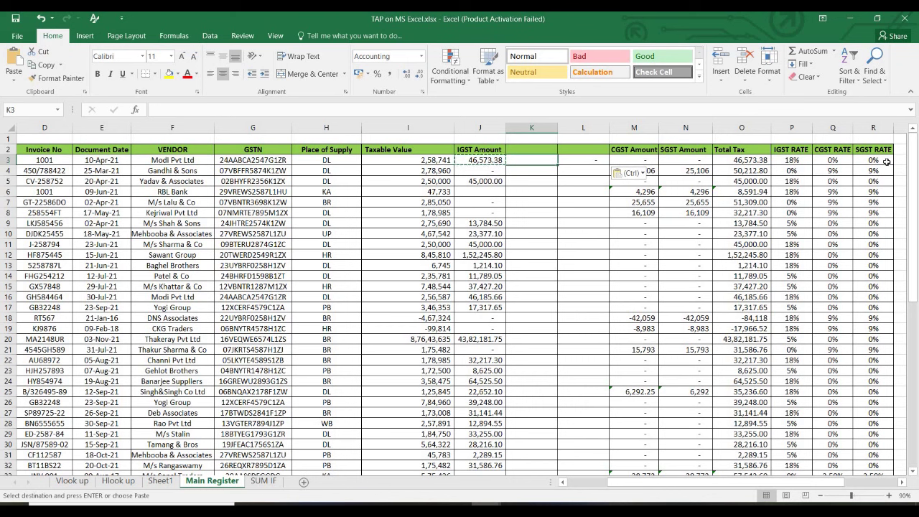
key("ctrl+Left")
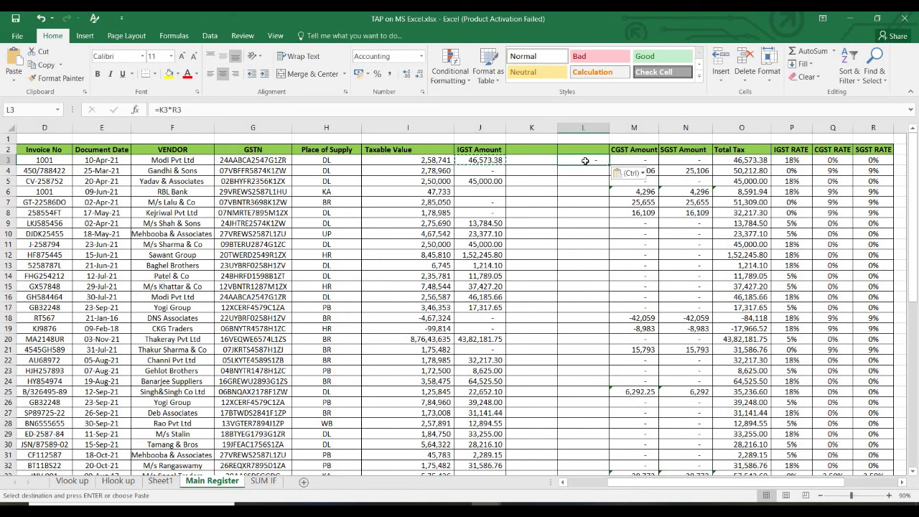
left_click(488, 161)
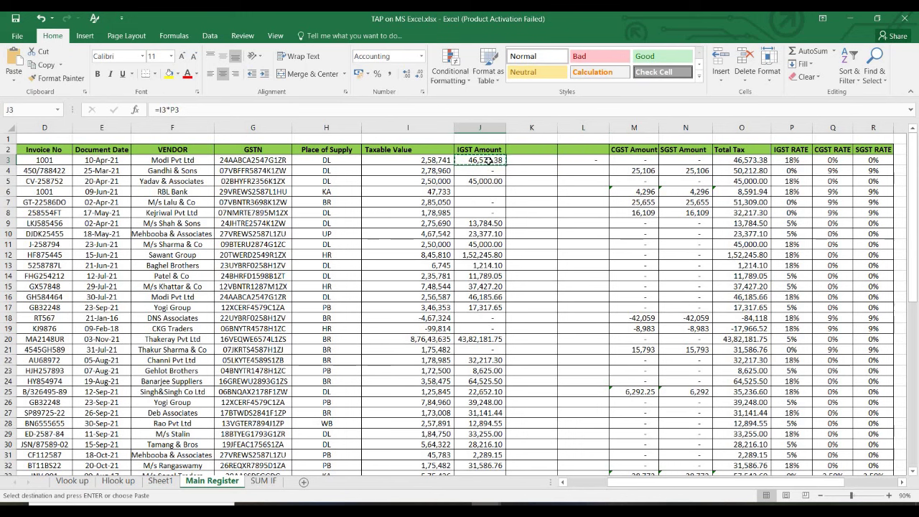
left_click(573, 159)
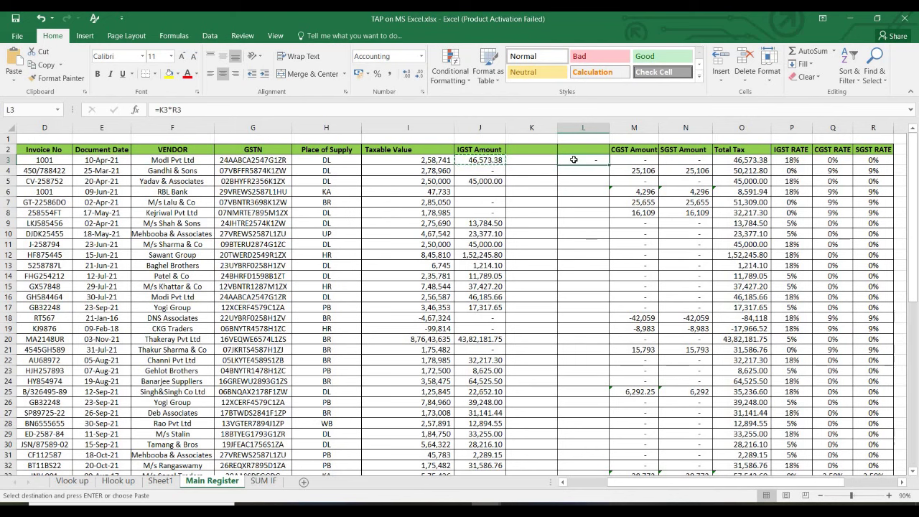
Paste Special J3 into L3 as Values, leaving the plain number 46,573.38.
key("ctrl+alt+v")
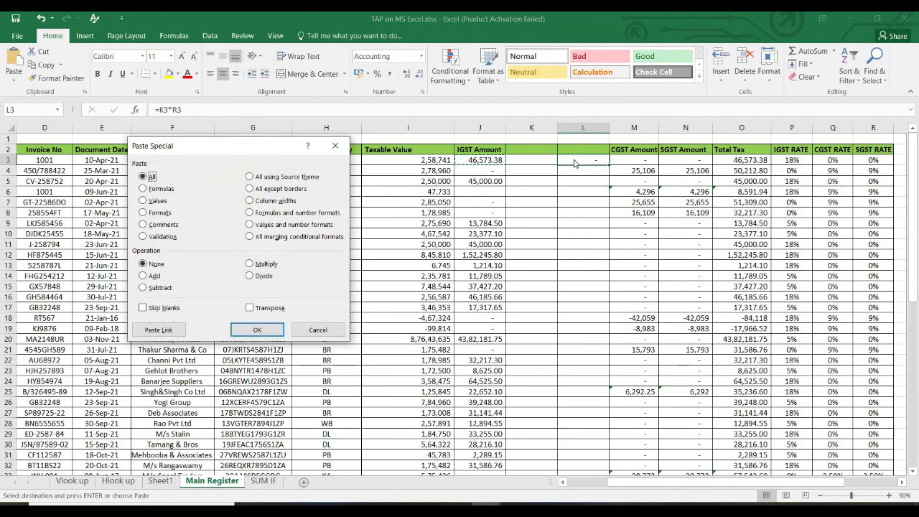
left_click_drag(231, 145, 380, 143)
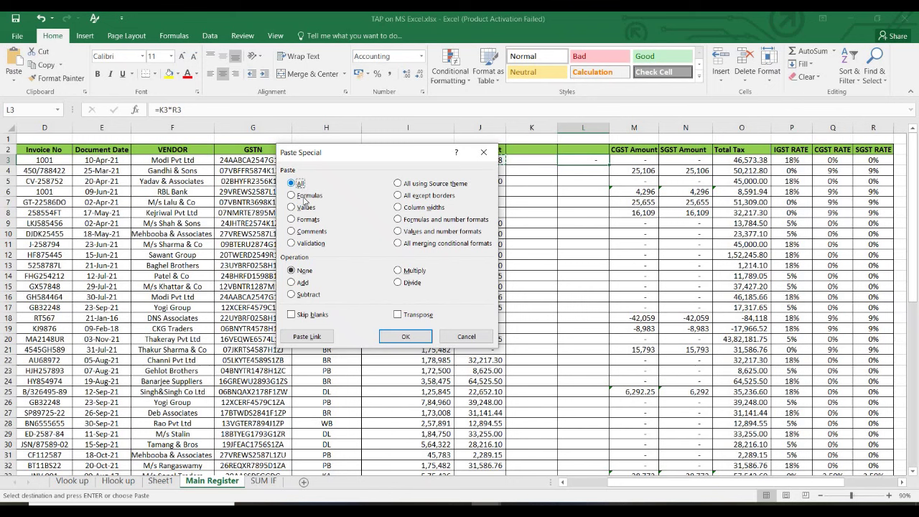
left_click(304, 199)
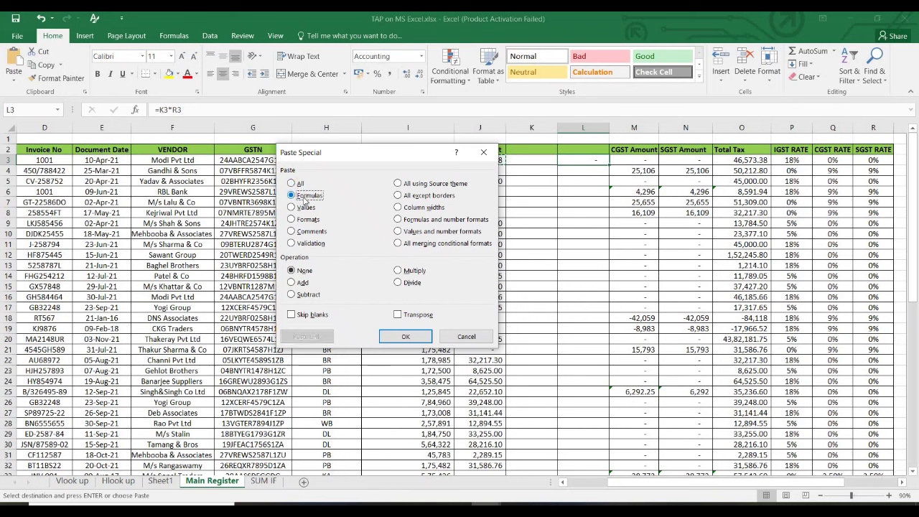
left_click(304, 209)
left_click(405, 336)
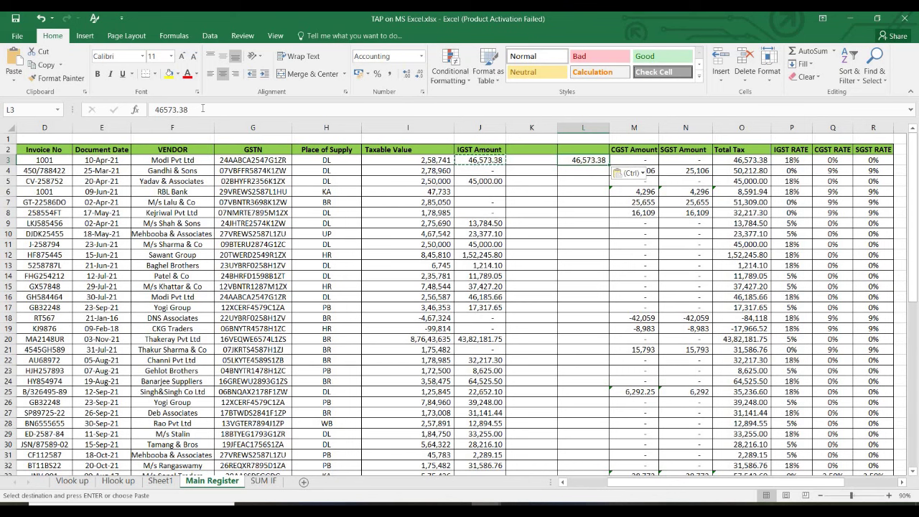
left_click_drag(202, 108, 154, 109)
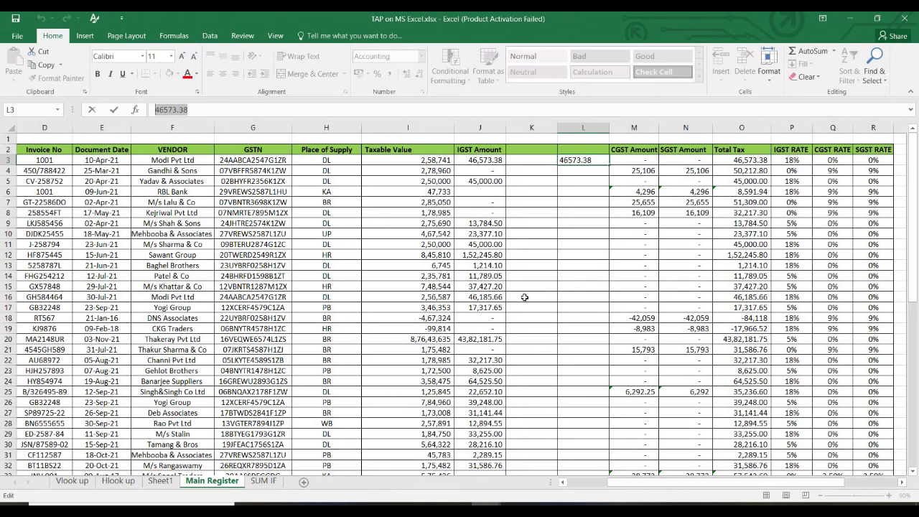
key("Escape")
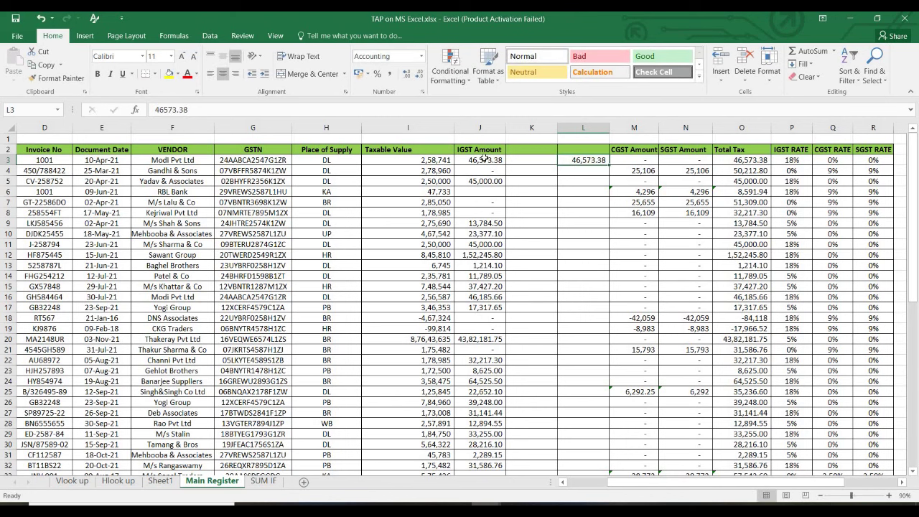
left_click(484, 159)
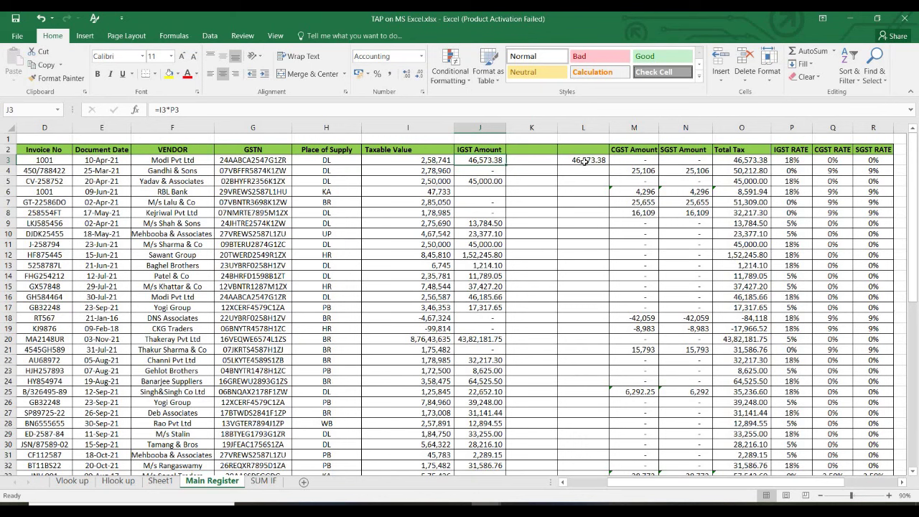
Clear L3 and select the IGST Amount header in J2.
left_click(584, 161)
key("Delete")
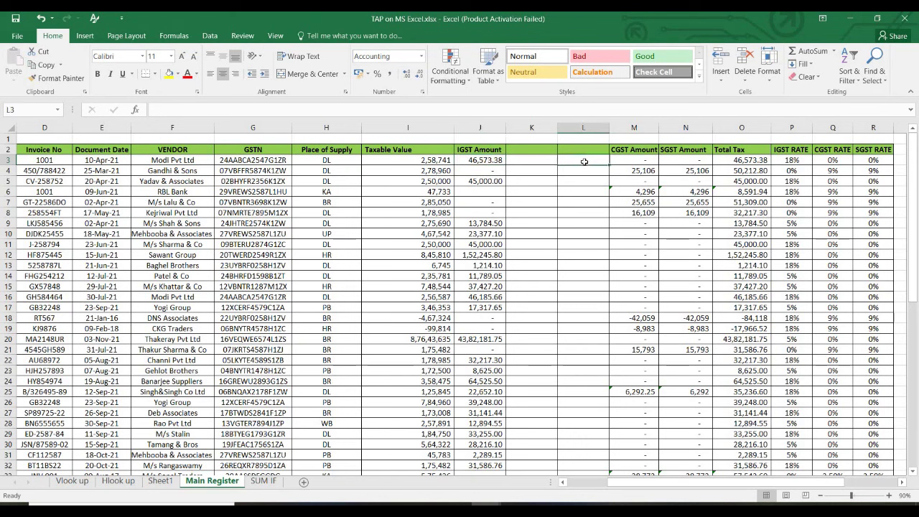
left_click(573, 139)
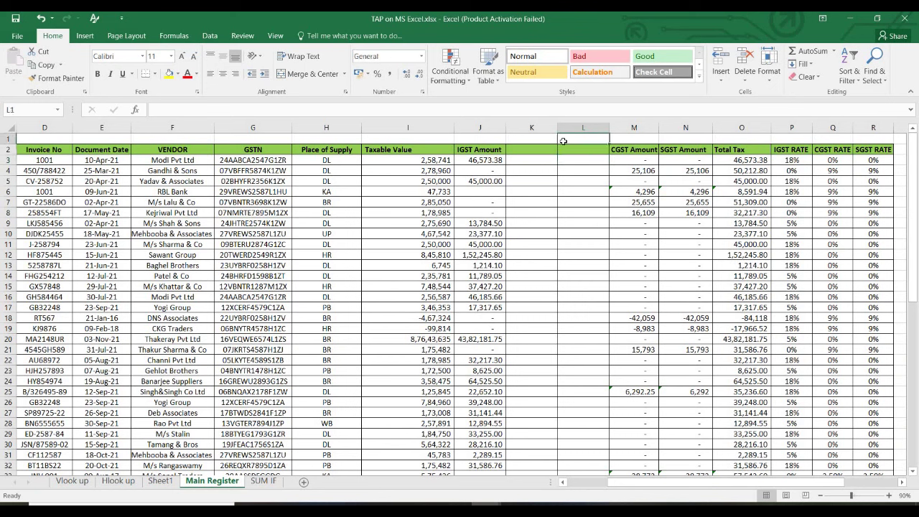
left_click(490, 148)
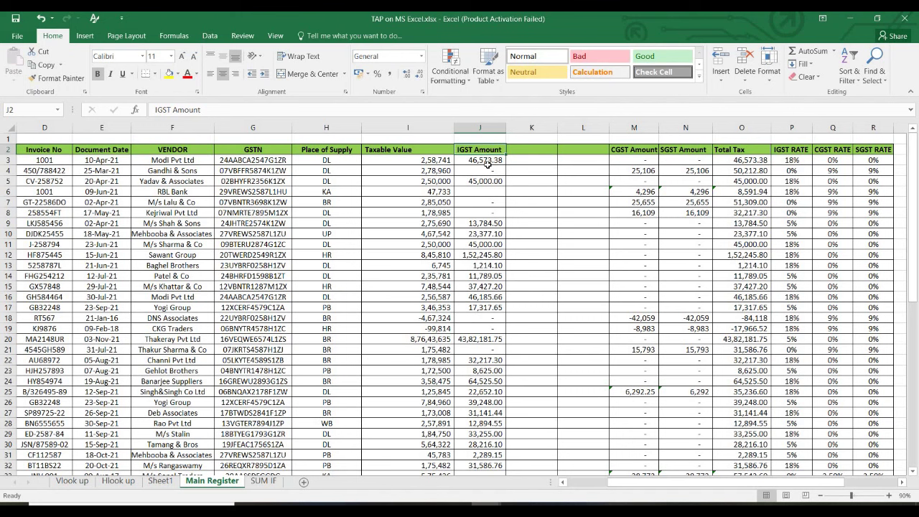
Copy the J2 header and open Paste Special on L4.
left_click(573, 175)
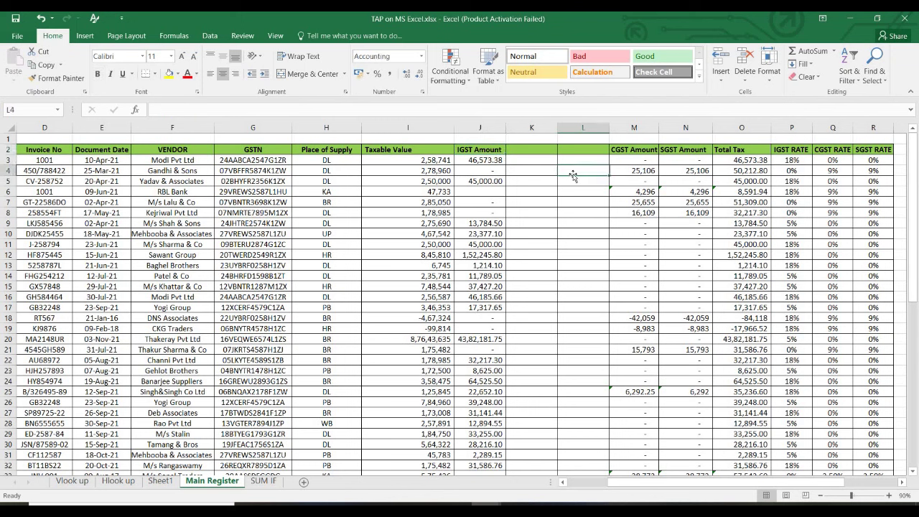
left_click(495, 147)
key("ctrl+c")
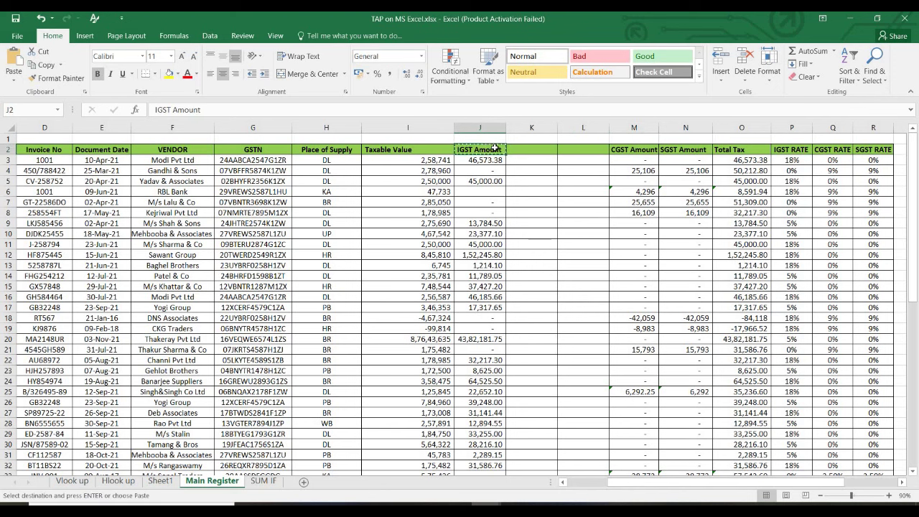
left_click(584, 176)
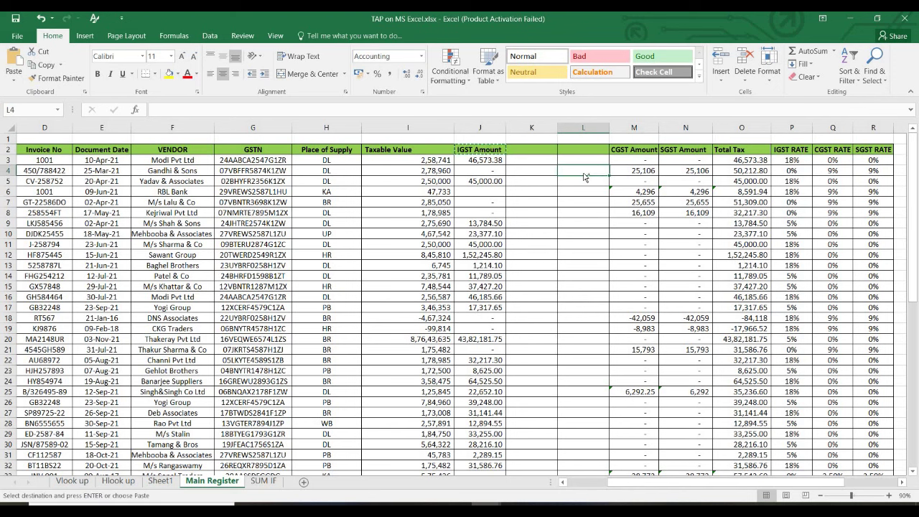
key("ctrl+alt+v")
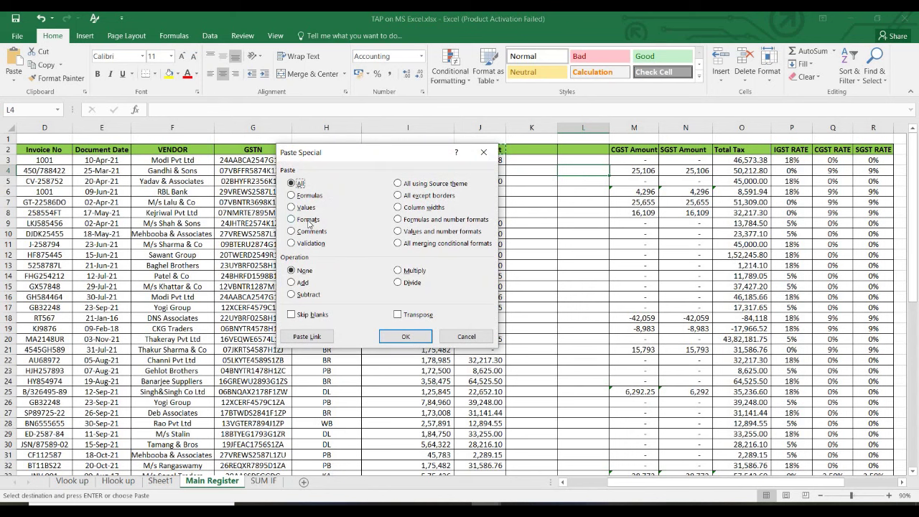
Paste J2's header formatting into L4 and label it 'Auditor'.
left_click(307, 219)
left_click(396, 336)
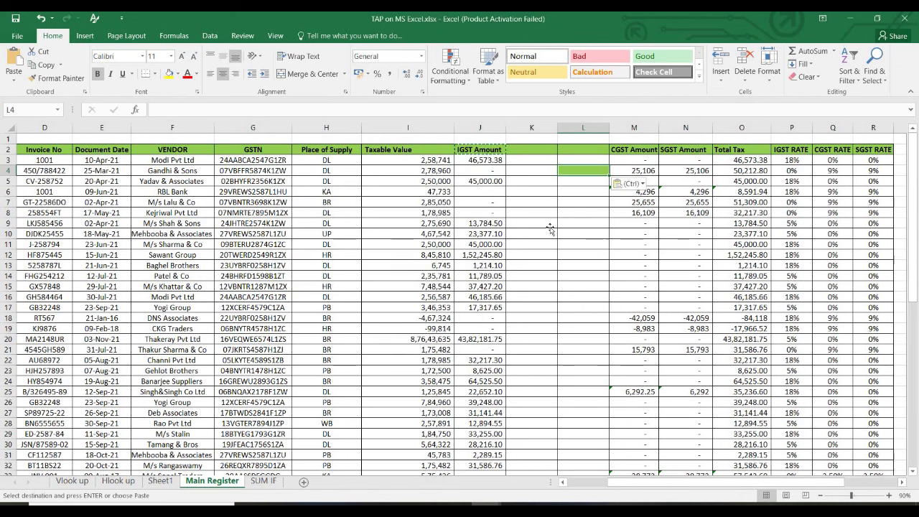
left_click(550, 227)
left_click(598, 172)
type("Auditor")
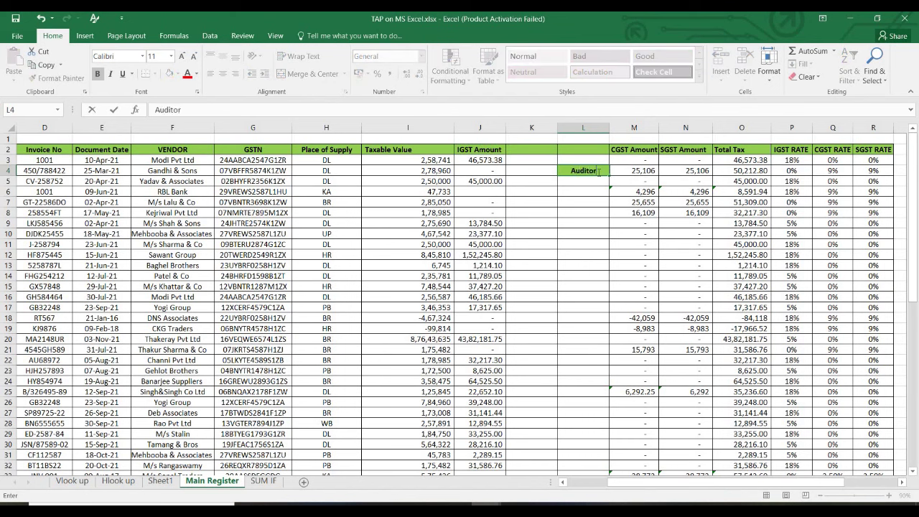
key("Return")
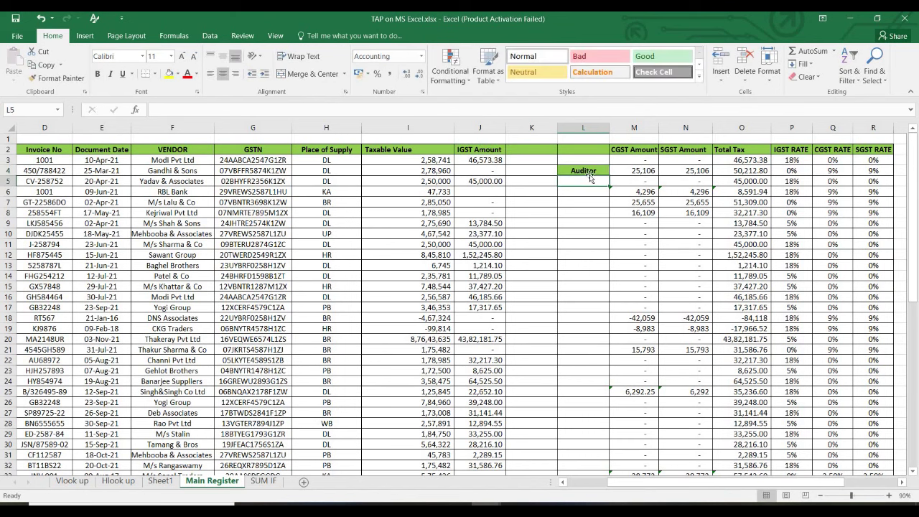
Compare with the IGST Amount header and make the Auditor label bold.
left_click(587, 160)
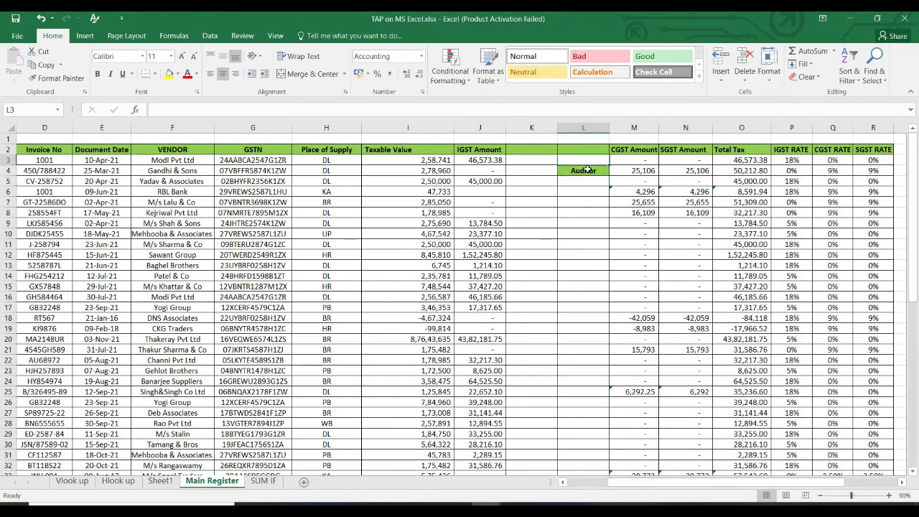
key("Down")
left_click(470, 149)
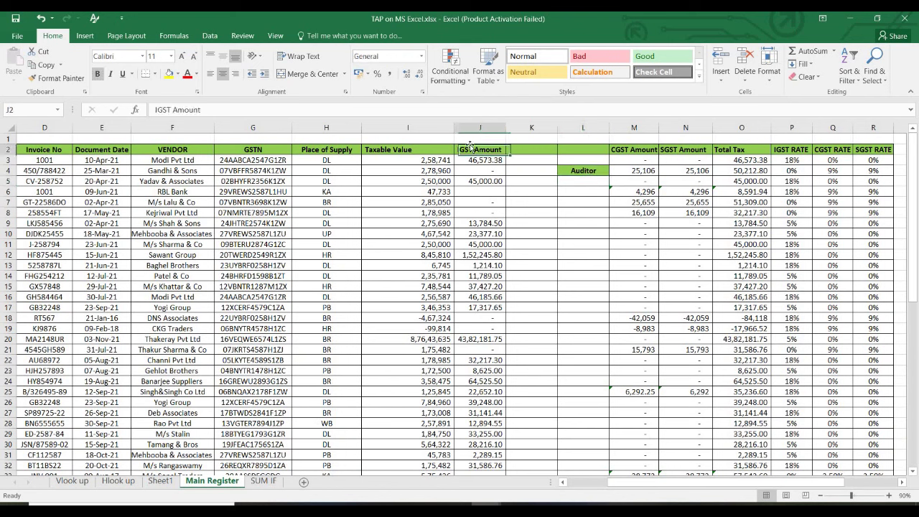
left_click(577, 170)
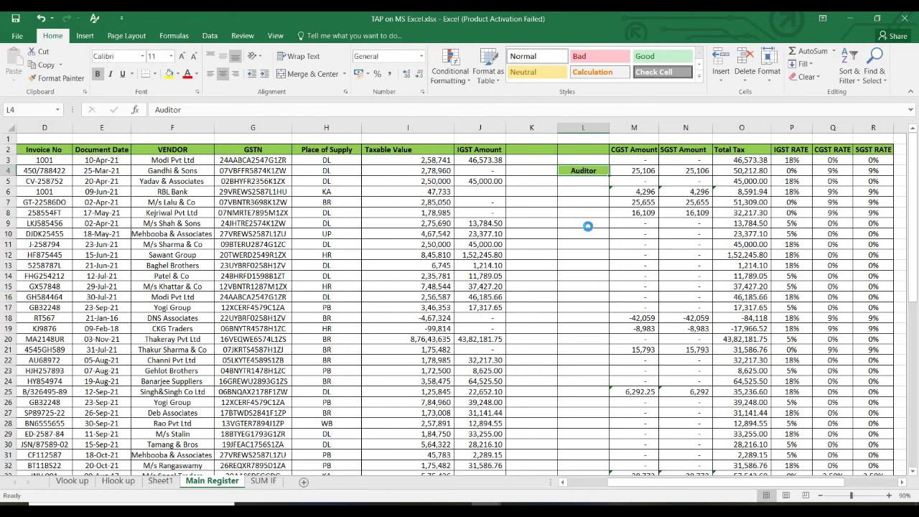
key("ctrl+b")
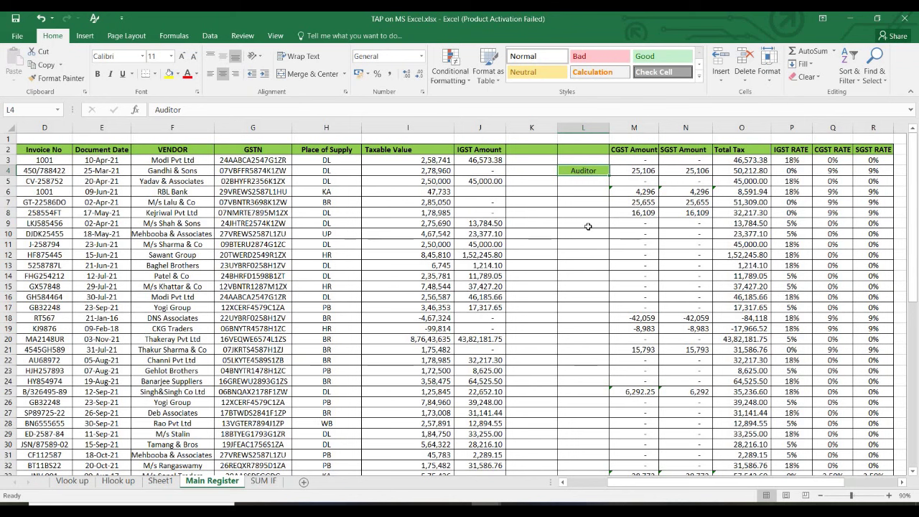
key("ctrl+b")
Format-paint L4's style onto the IGST Amount header, then J2's onto L14.
left_click(57, 78)
left_click(467, 151)
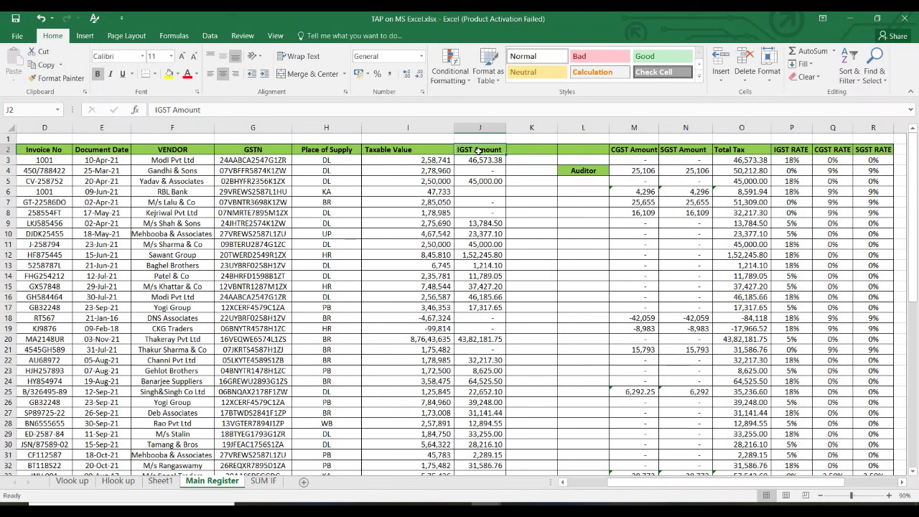
left_click(62, 80)
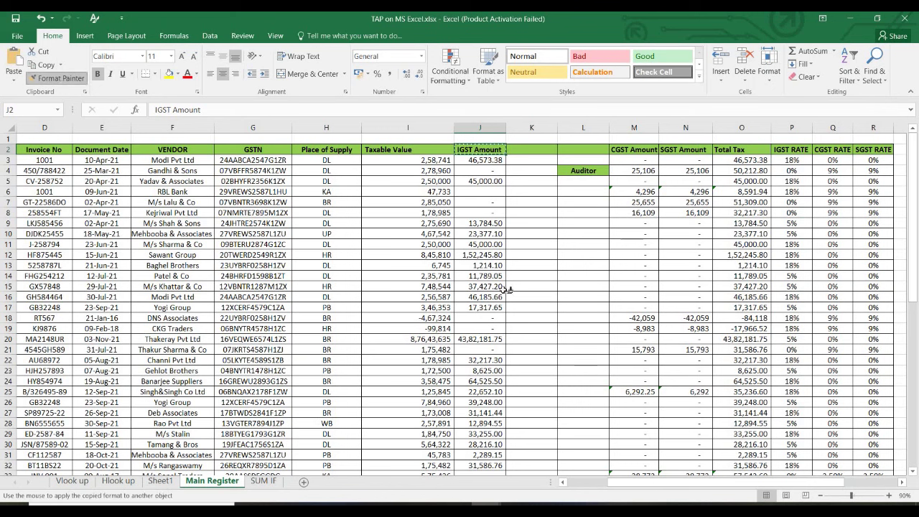
left_click(581, 276)
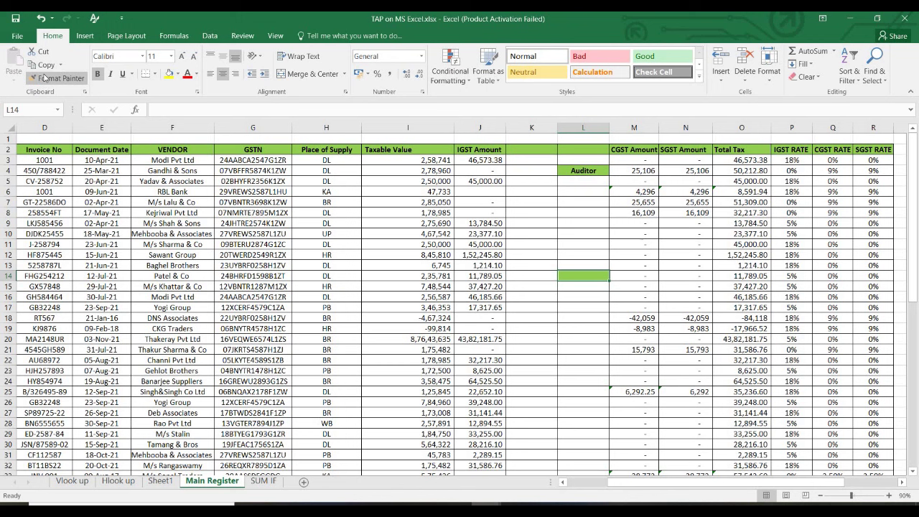
left_click(418, 181)
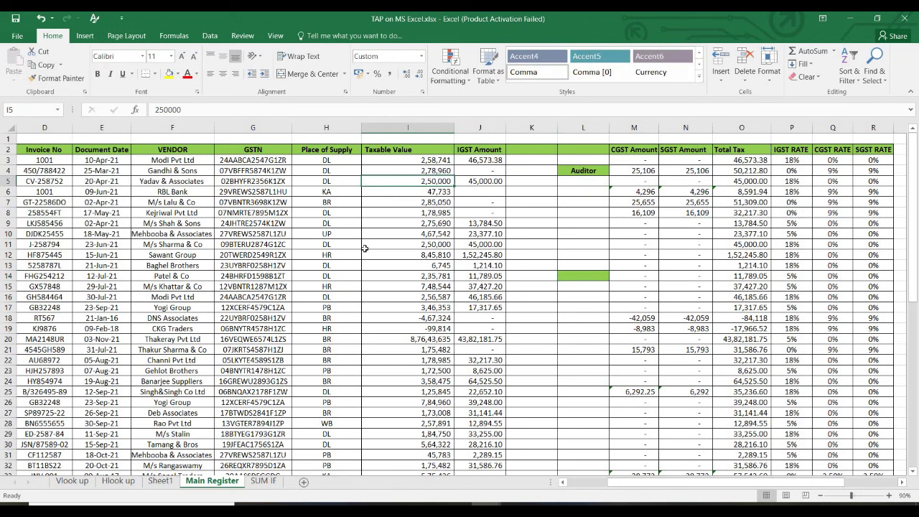
Add a new worksheet and enter the Particulars heading in D3.
left_click(305, 481)
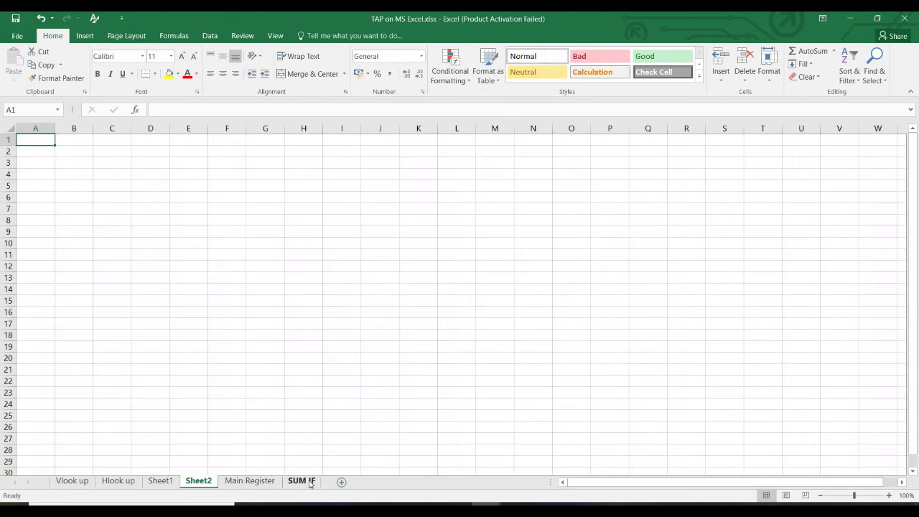
left_click(152, 163)
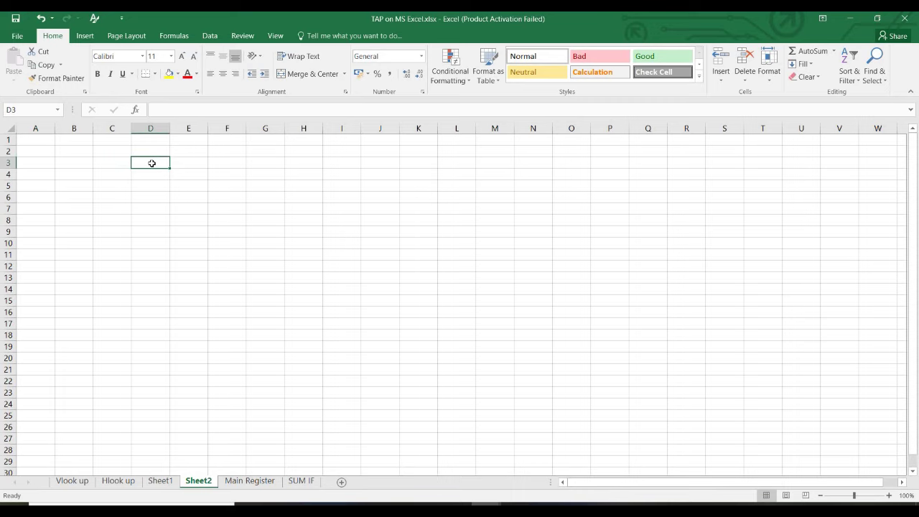
type("Pa")
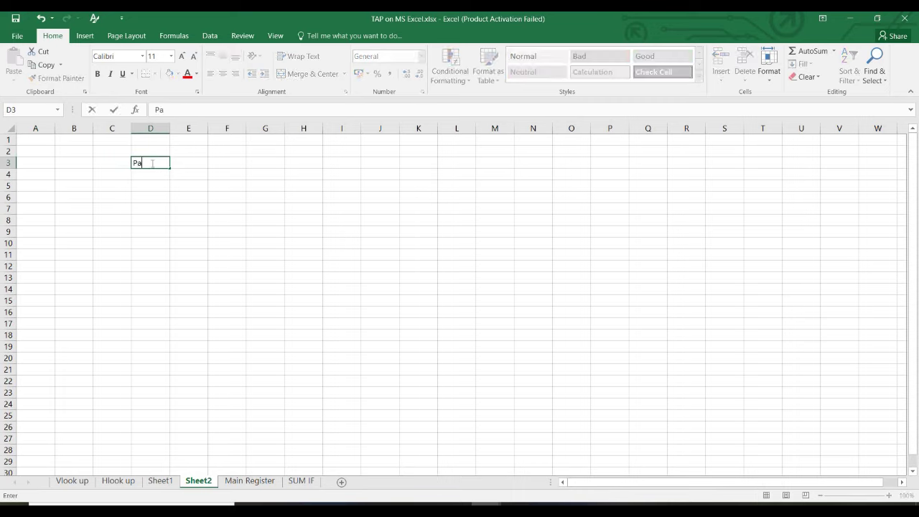
type("rticulars")
key("Return")
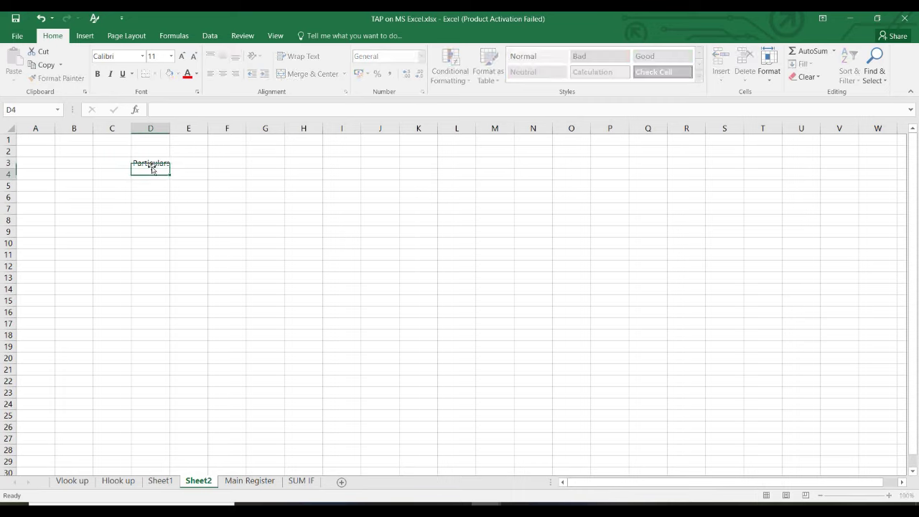
key("Up")
key("Right")
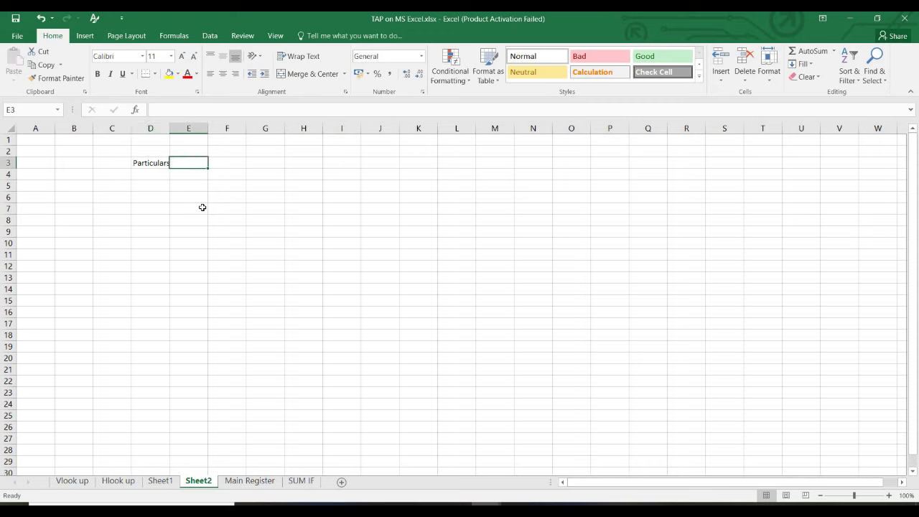
Enter the Taxable Value, Tax and Total headings in E3:G3.
type("Taxable Val")
type("ue")
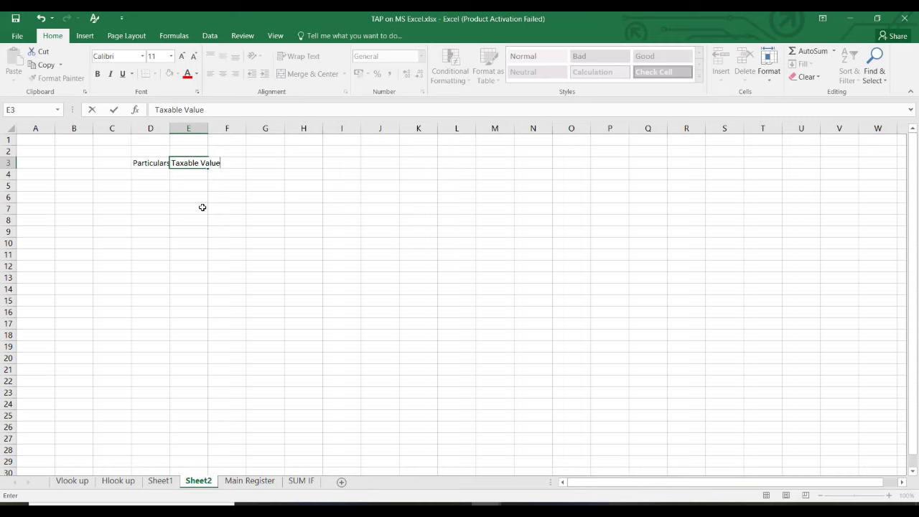
key("Tab")
type("Ta")
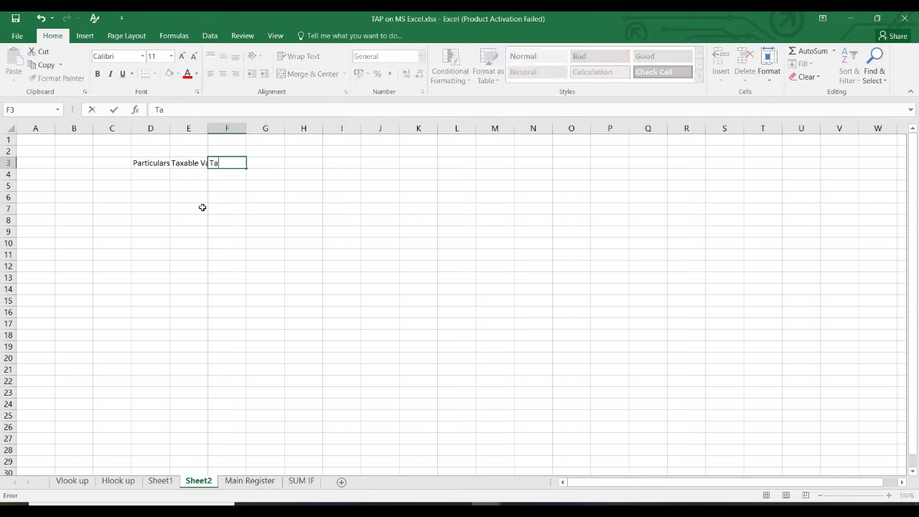
key("Tab")
type("Total")
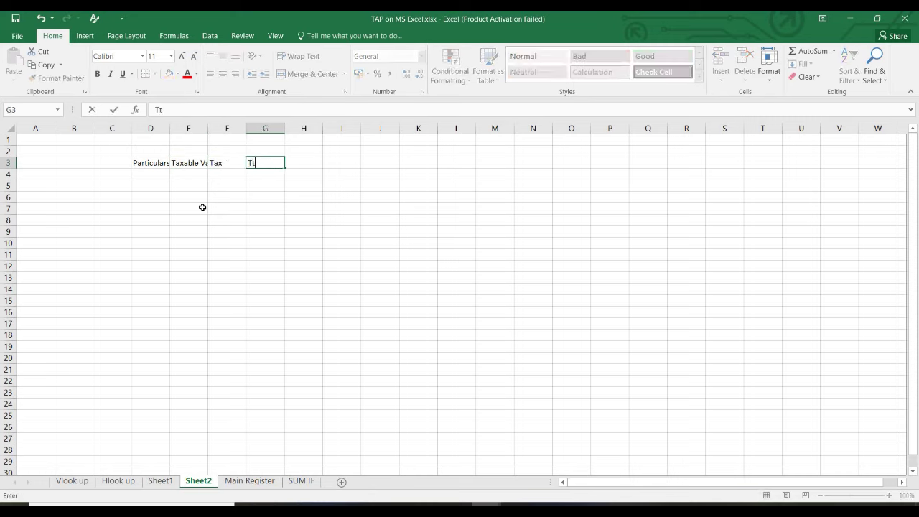
key("Left")
key("Left")
key("Left")
key("Left")
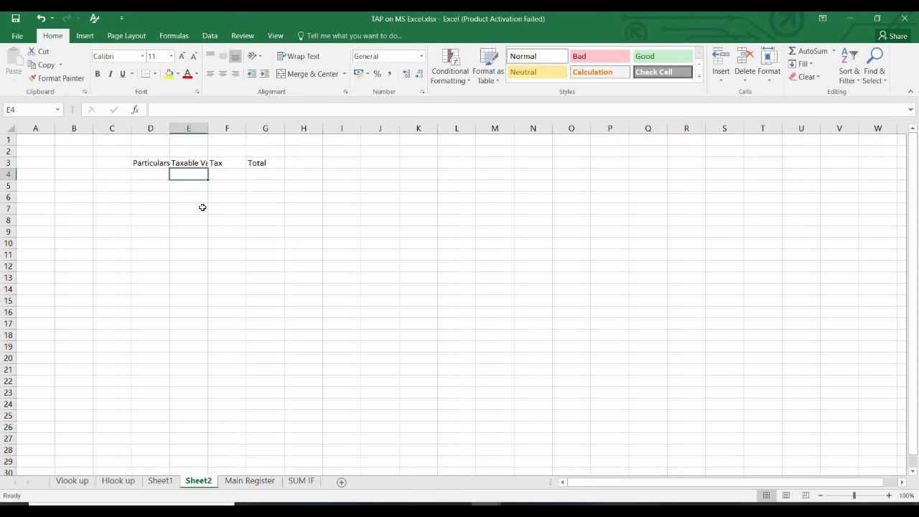
Enter the 2020-21 year label in C3 and select the header row C3:G3.
type("2020-21")
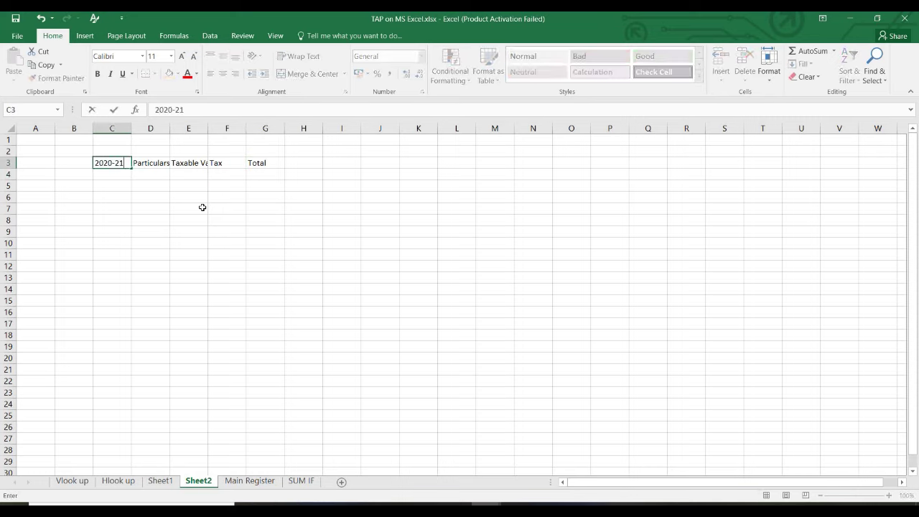
key("Return")
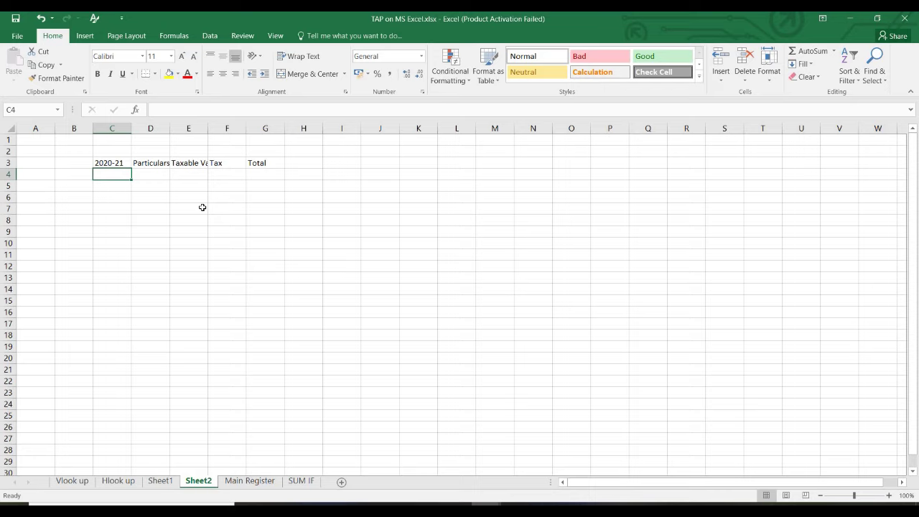
key("Up")
key("ctrl+shift+Right")
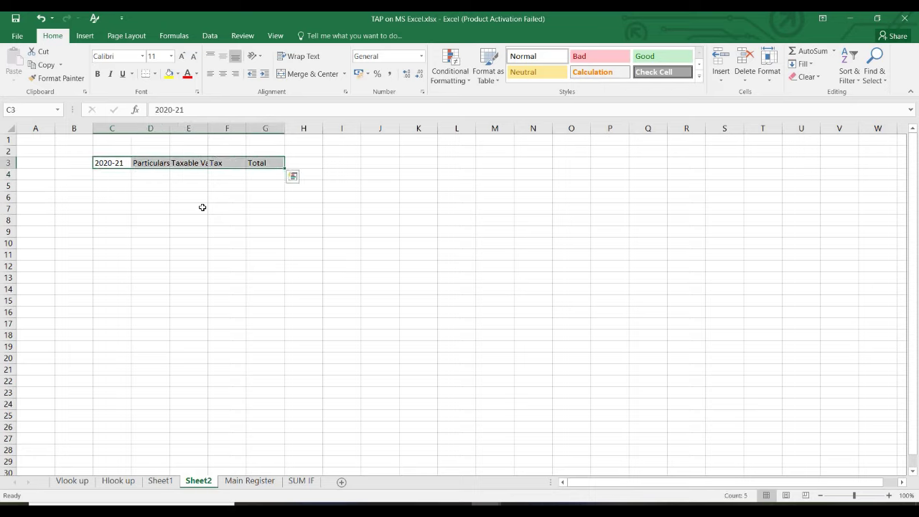
key("Down")
Number the four customer rows 1 to 4 in C4:C7.
type("1")
key("Return")
type("2")
key("Return")
type("3")
key("Return")
type("4")
key("Return")
key("Up")
key("Up")
key("Up")
key("Up")
Enter taxable values 32432, 233, 3423 and 665 in E4:E7.
key("Right")
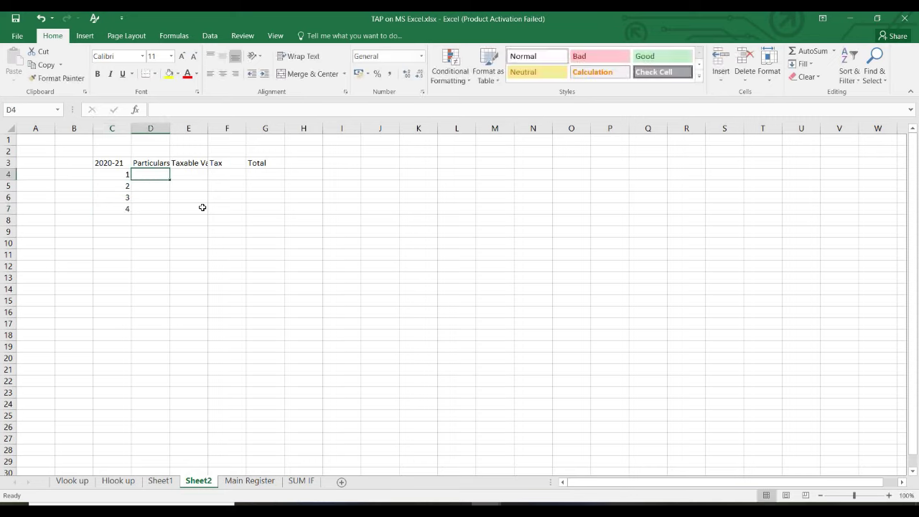
key("Right")
type("32432")
key("Return")
key("Return")
type("3423")
key("Return")
type("66")
key("Return")
key("Up")
key("Up")
key("Up")
type("233")
key("Return")
key("Up")
key("Up")
Put the 18% tax formula =E4*0.18 in F4 and copy it down F4:F7.
key("Right")
type("=")
key("Left")
type("*0.18")
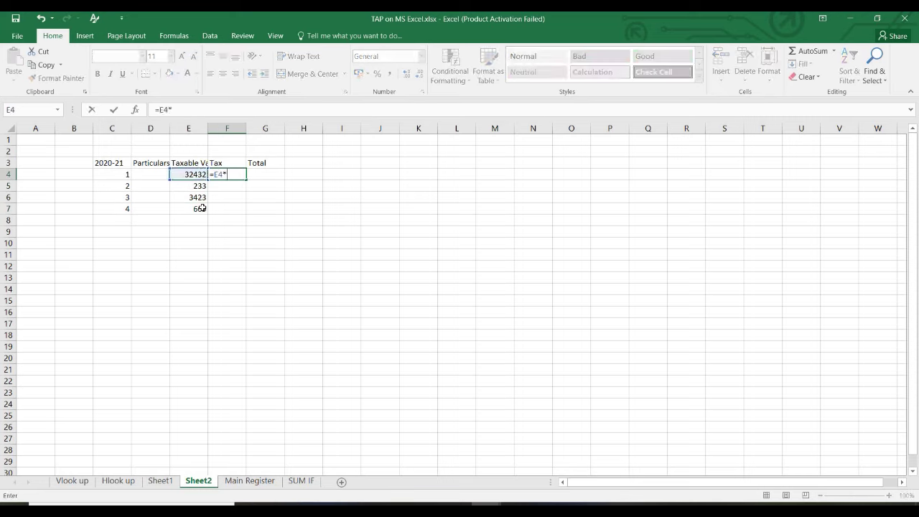
key("Return")
key("Up")
key("ctrl+c")
key("Left")
key("Down")
key("Down")
key("Down")
key("Right")
key("shift+Up")
key("shift+Up")
key("shift+Up")
key("ctrl+v")
Add the total formula =F4+E4 in G4 and copy it down G4:G7.
key("Right")
key("Up")
key("Up")
key("Up")
type("=")
key("Left")
type("+")
key("Left")
key("Left")
key("Return")
key("Up")
key("ctrl+c")
key("shift+Down")
key("shift+Down")
key("shift+Down")
key("ctrl+v")
Rename the D3 heading to Customer's Name.
key("Left")
key("Left")
key("Left")
key("Up")
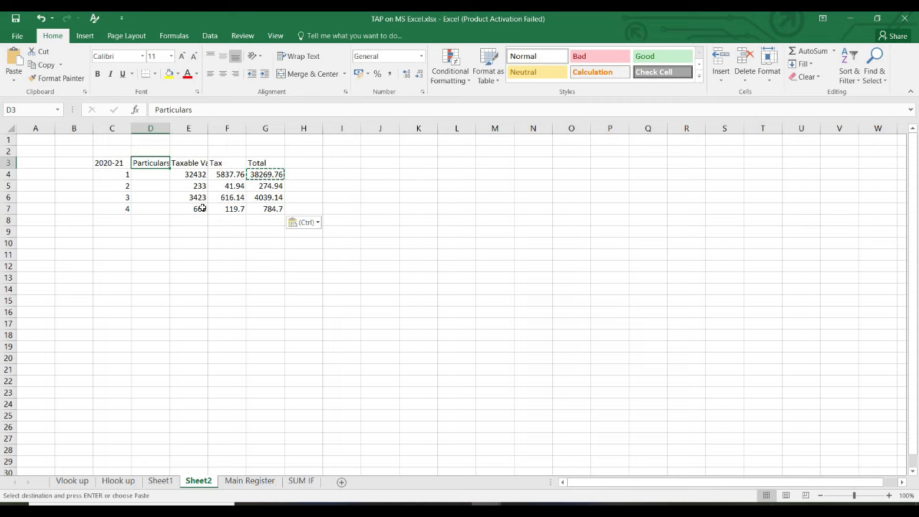
type("Custome")
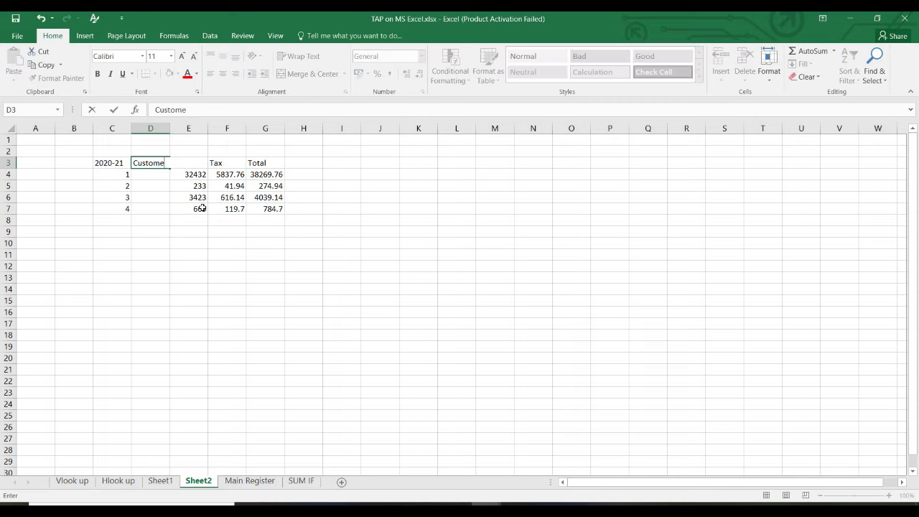
type("r's na")
type(" Name")
key("Return")
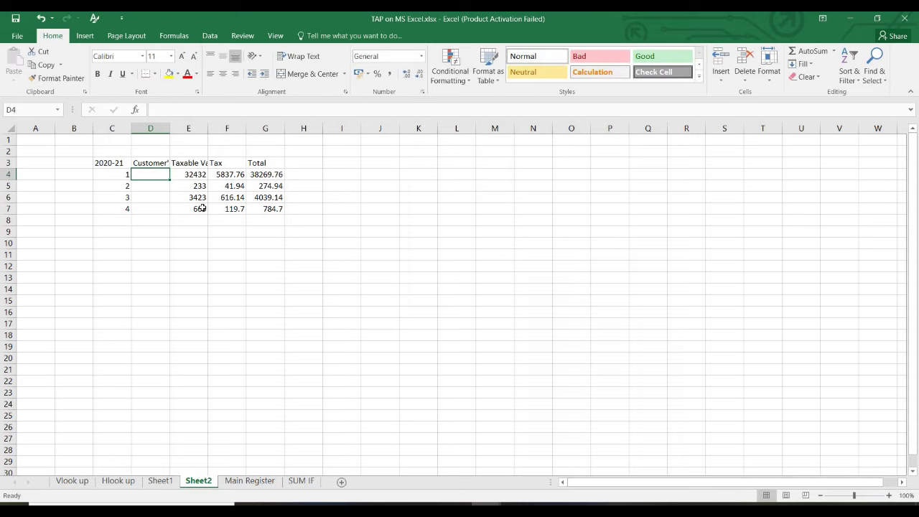
Type the four customer names into D4:D7.
type("A")
key("Return")
type("SUm")
key("BackSpace")
key("BackSpace")
key("BackSpace")
type("umit")
key("Return")
type("Rajat")
key("Return")
type("Nishja")
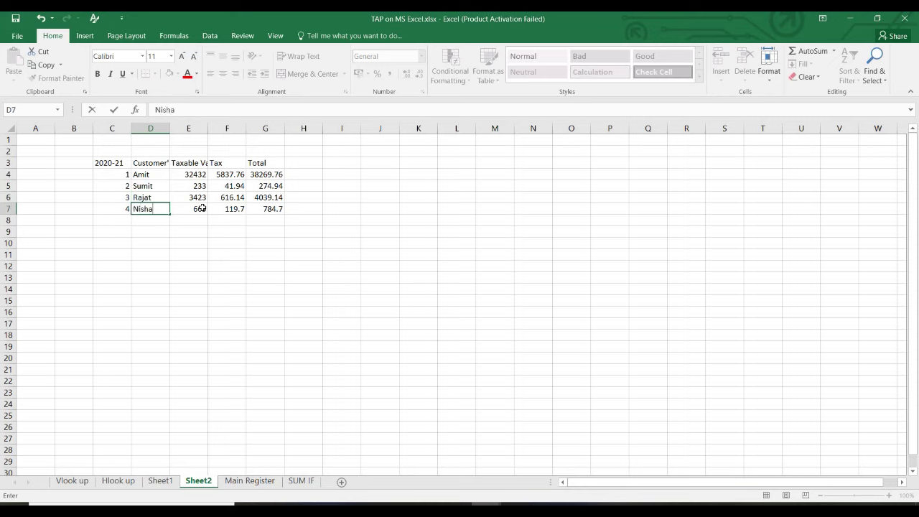
key("Return")
key("Up")
key("Up")
key("Up")
key("Up")
key("Up")
key("Left")
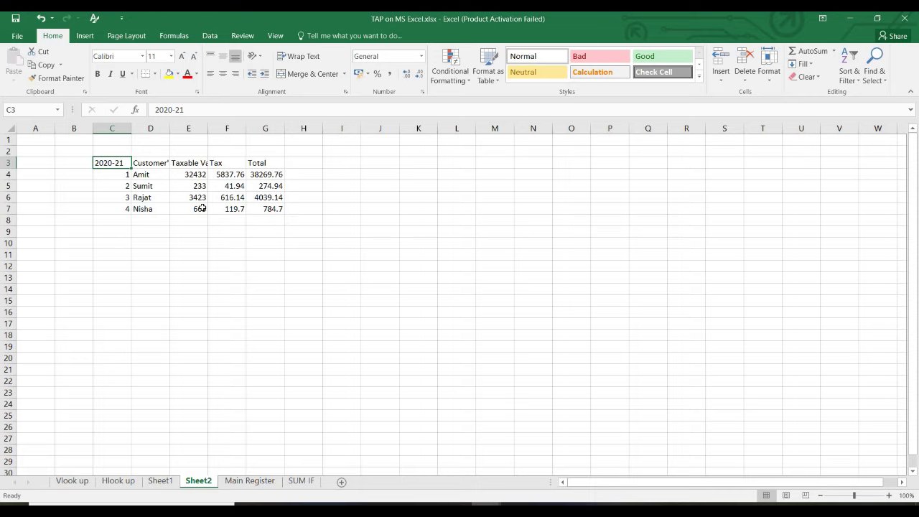
left_click(209, 135)
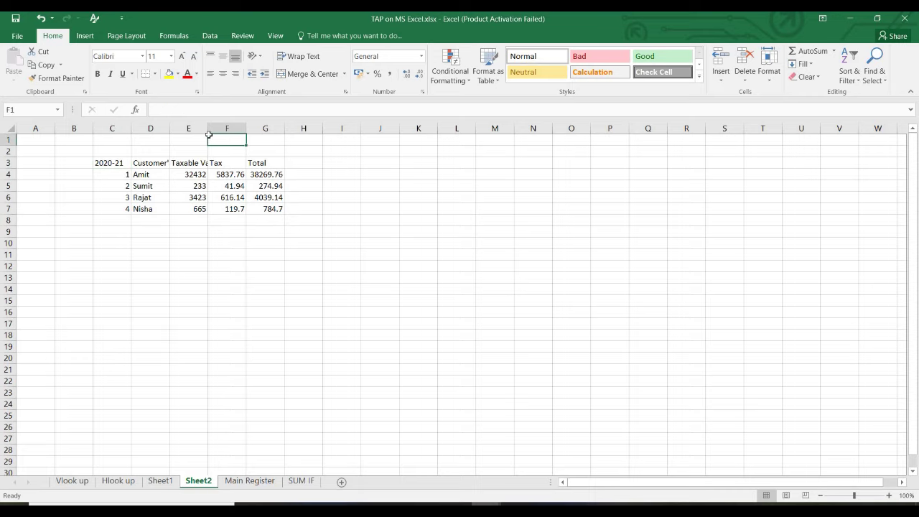
Widen column E and put borders around every cell of the 2020-21 table C3:G7.
key("ctrl+Home")
double_click(208, 128)
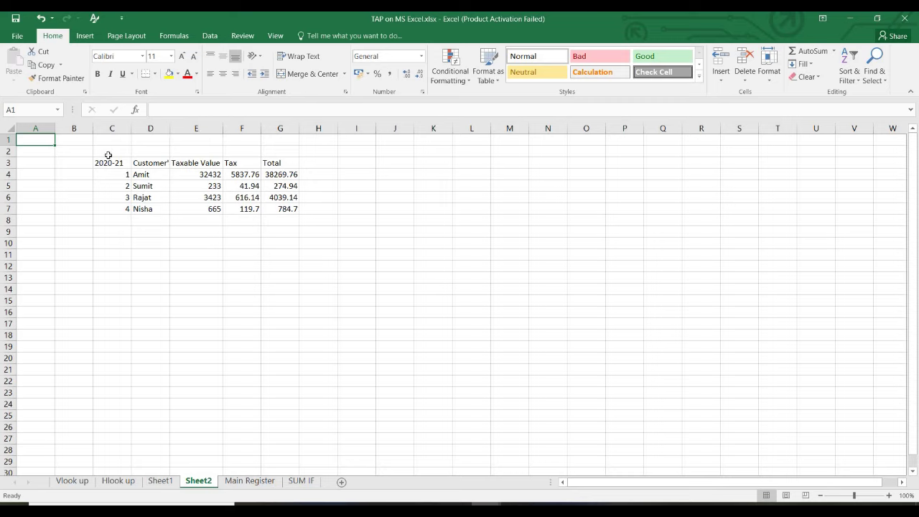
left_click_drag(115, 163, 277, 212)
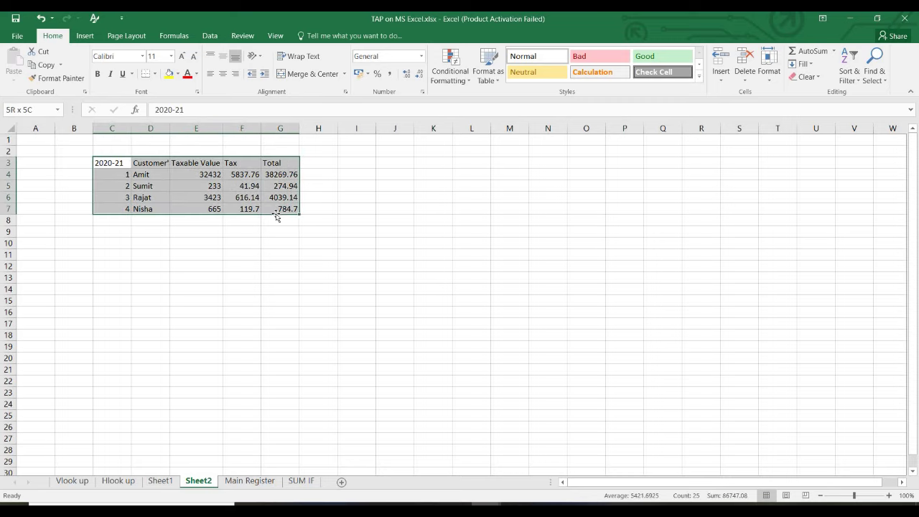
left_click(155, 74)
left_click(172, 175)
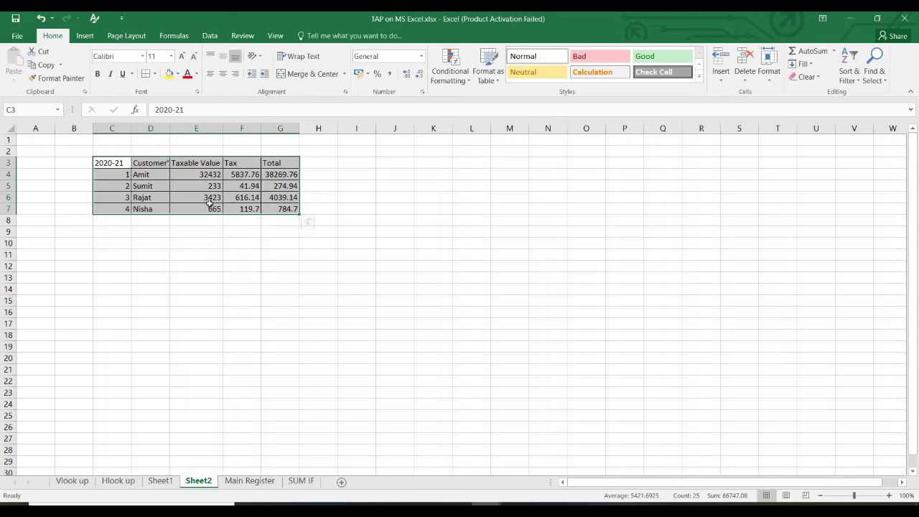
left_click(210, 207)
Give the header row C3:G3 a blue fill and bold text.
left_click_drag(112, 163, 275, 165)
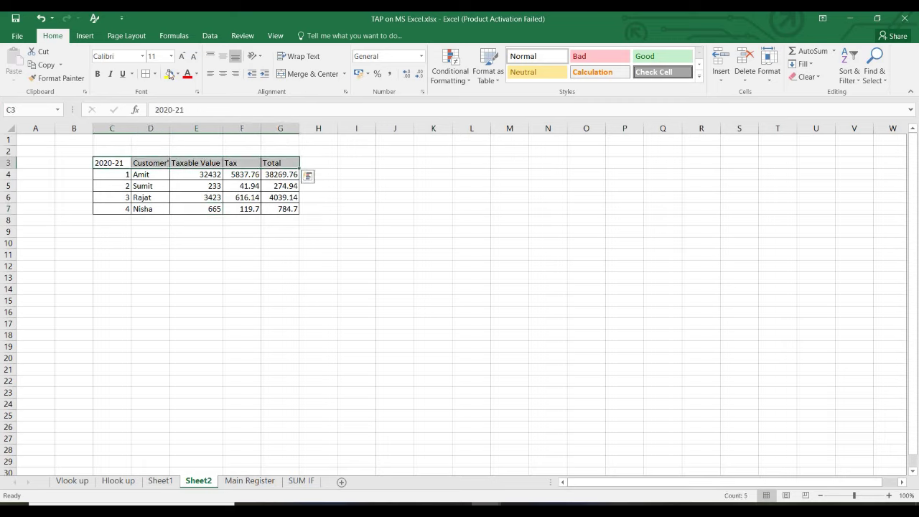
left_click(177, 74)
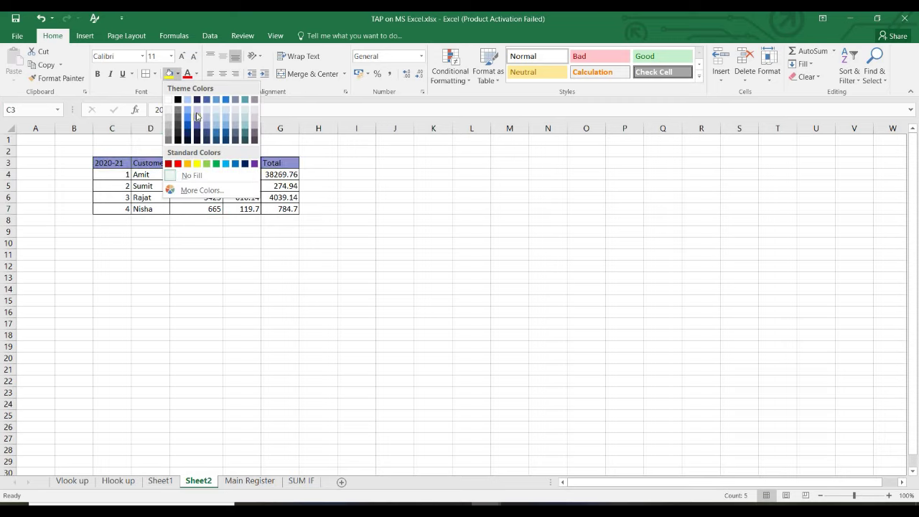
left_click(206, 144)
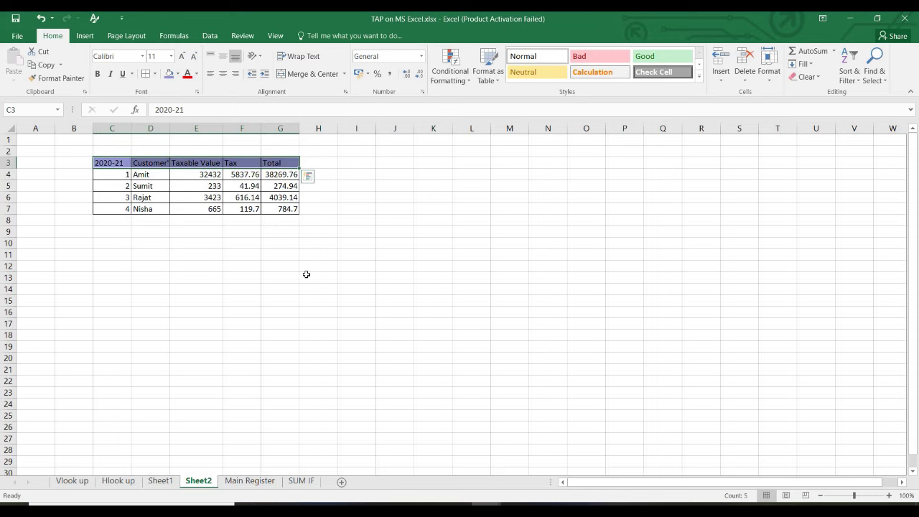
key("ctrl+b")
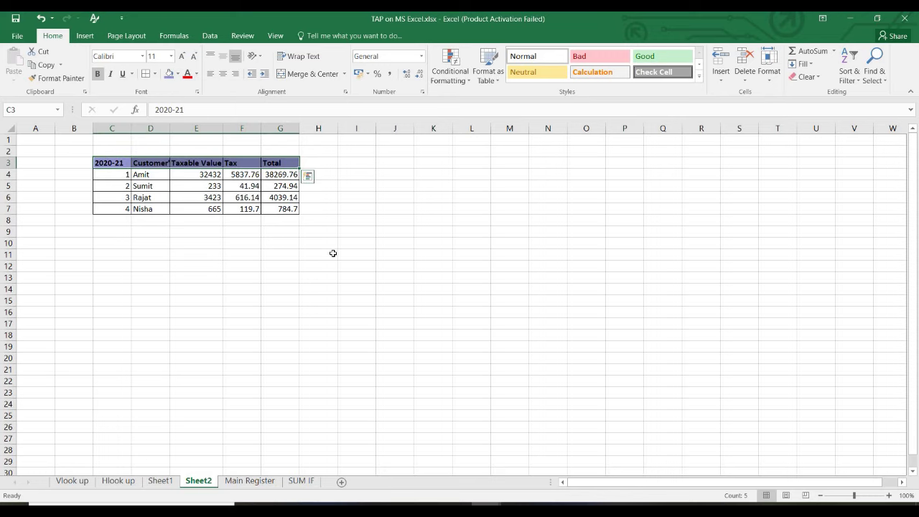
AutoFit the table's column widths to fit the headers.
key("alt+h")
key("o")
key("i")
key("Down")
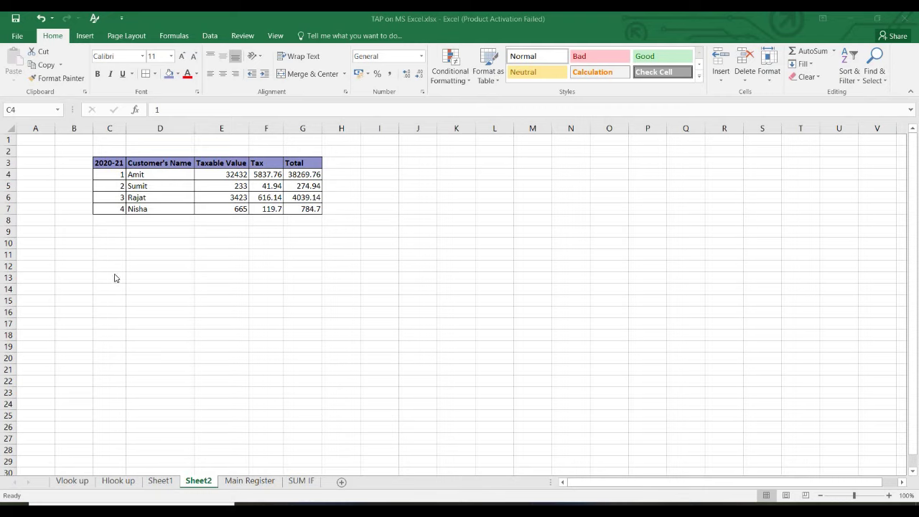
left_click(113, 245)
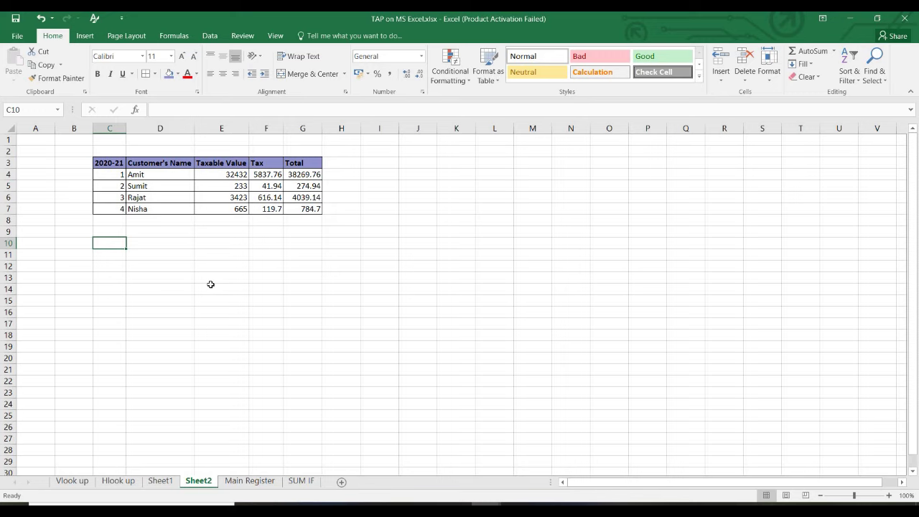
Label cell C10 with the year 2021-22.
type("2021-22")
key("Return")
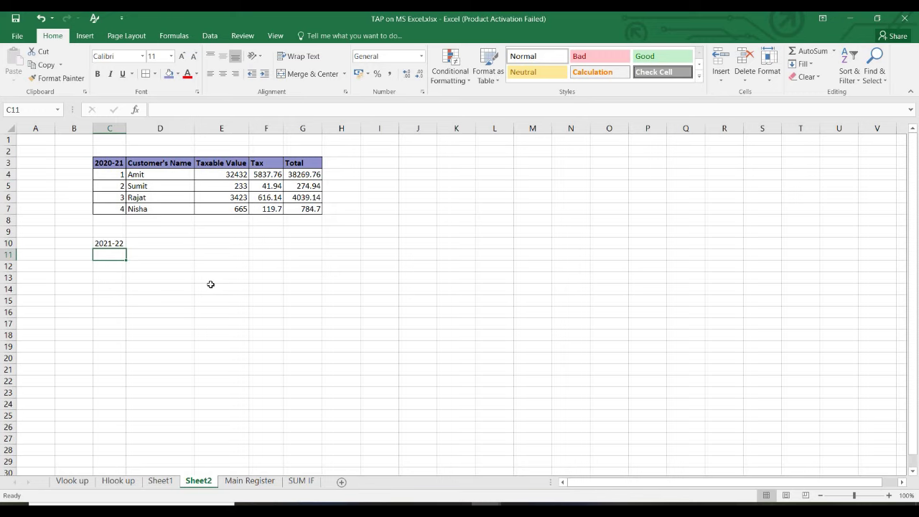
key("Up")
key("Right")
Enter the Supplier's Name and Taxable Value headers in D10:E10.
type("Supplier's Name")
key("Tab")
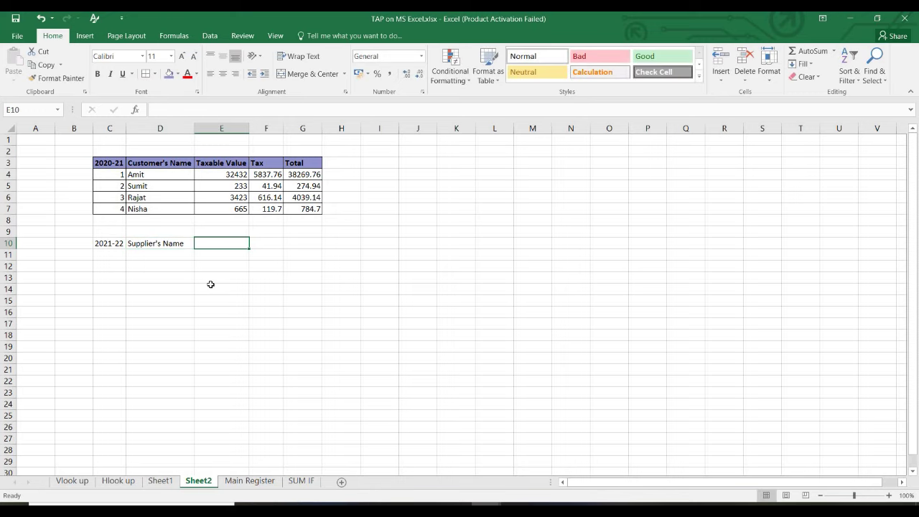
type("Taxable Value Discoub")
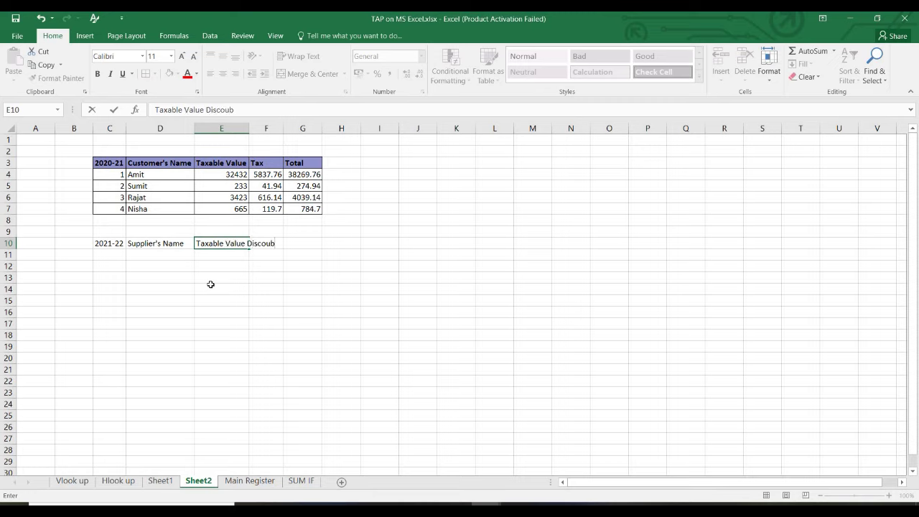
key("BackSpace")
key("BackSpace")
key("BackSpace")
key("BackSpace")
key("Return")
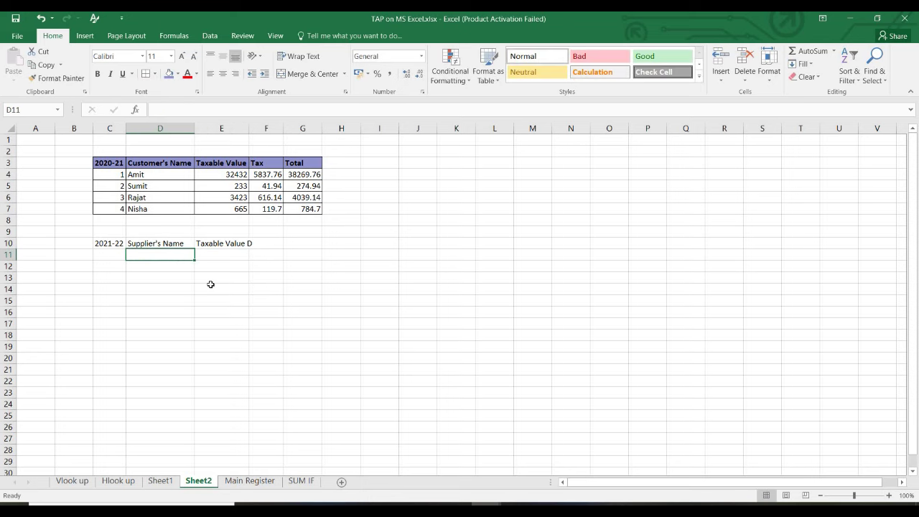
key("Up")
key("Right")
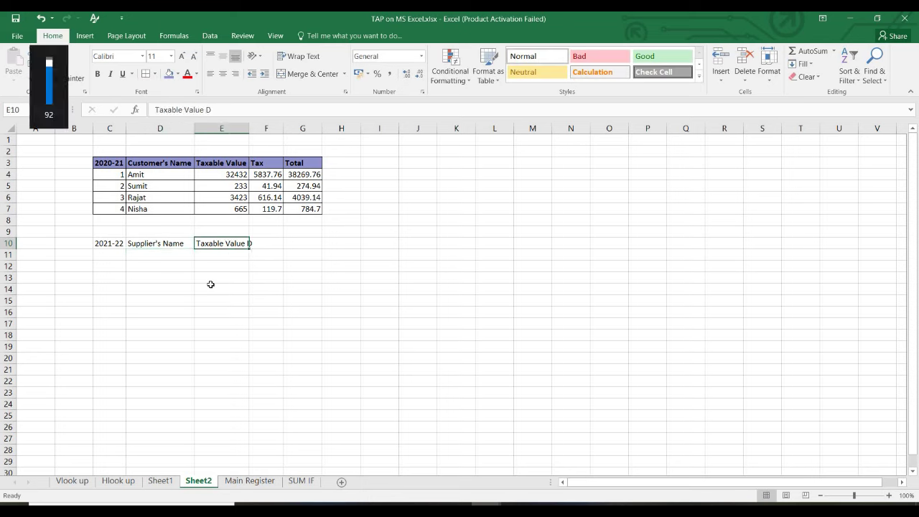
key("BackSpace")
key("Tab")
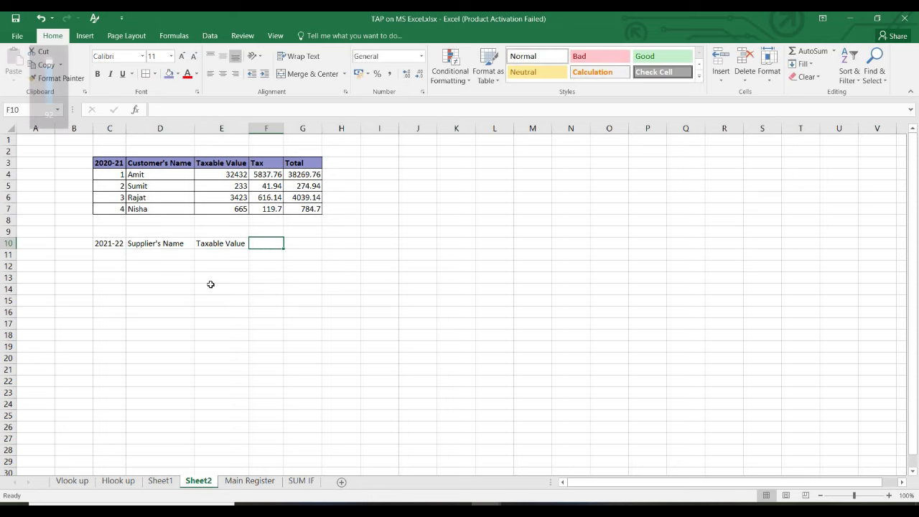
Add the Discount, Tax and Total headers in F10:H10.
type("Discount")
key("Tab")
type("Tax")
key("Tab")
type("Total")
key("Return")
Number the new table's rows 1, 2 and 3 in C11:C13.
key("Left")
key("Left")
key("Left")
type("1")
key("Return")
type("2")
key("Return")
type("3")
key("Return")
key("Up")
key("Up")
key("Up")
key("Up")
key("Up")
key("Up")
key("Up")
key("Up")
key("Up")
key("Up")
key("Up")
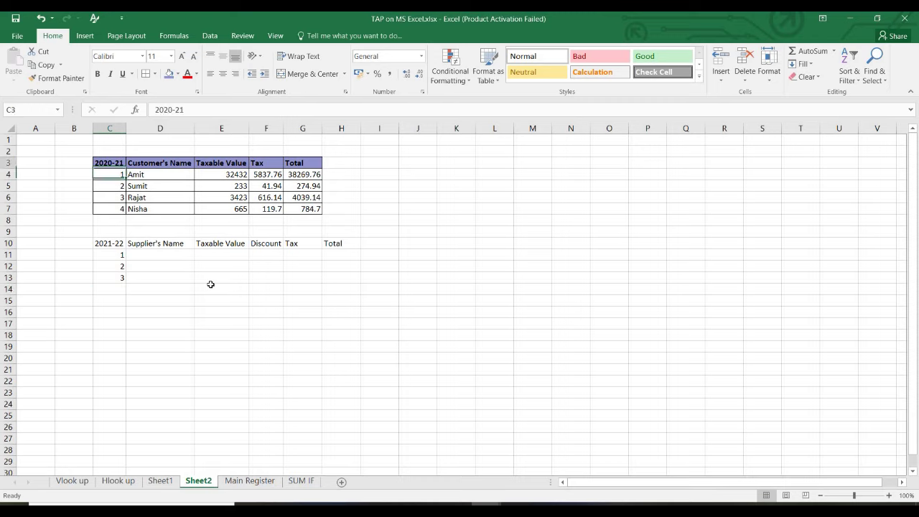
key("ctrl+shift+Right")
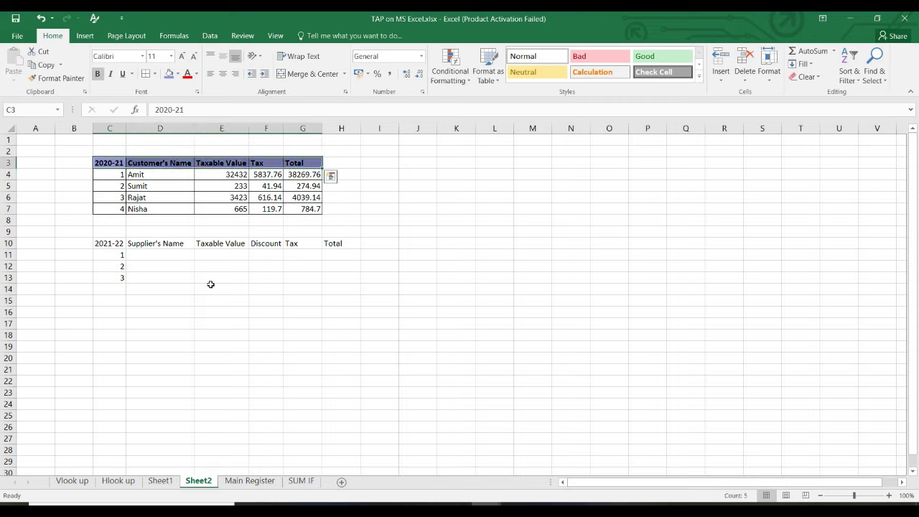
Copy header C3:G3 and paste only its formats onto C10:H10 via Paste Special.
key("ctrl+shift+Left")
key("ctrl+shift+Right")
key("ctrl+c")
key("Down")
key("Down")
key("Down")
key("Down")
key("Down")
key("Down")
key("Down")
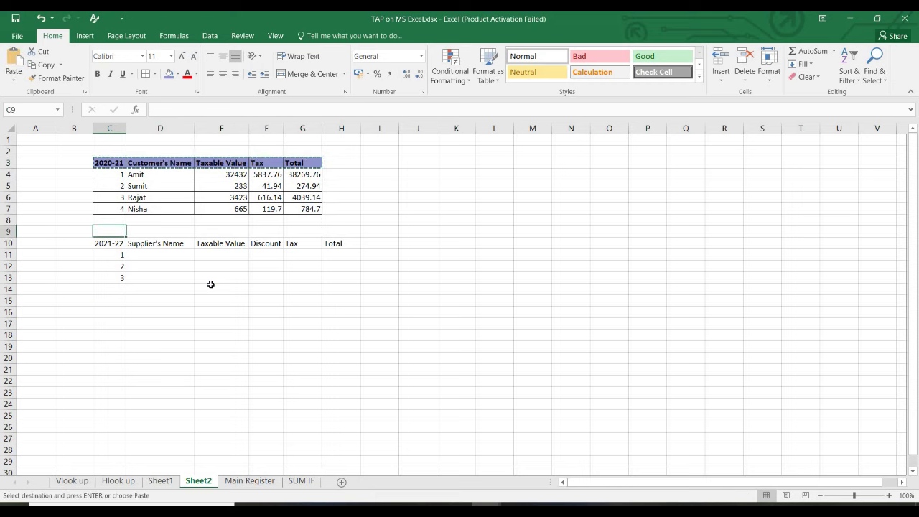
key("shift+Right")
key("shift+Right")
key("shift+Right")
key("shift+Right")
key("shift+Right")
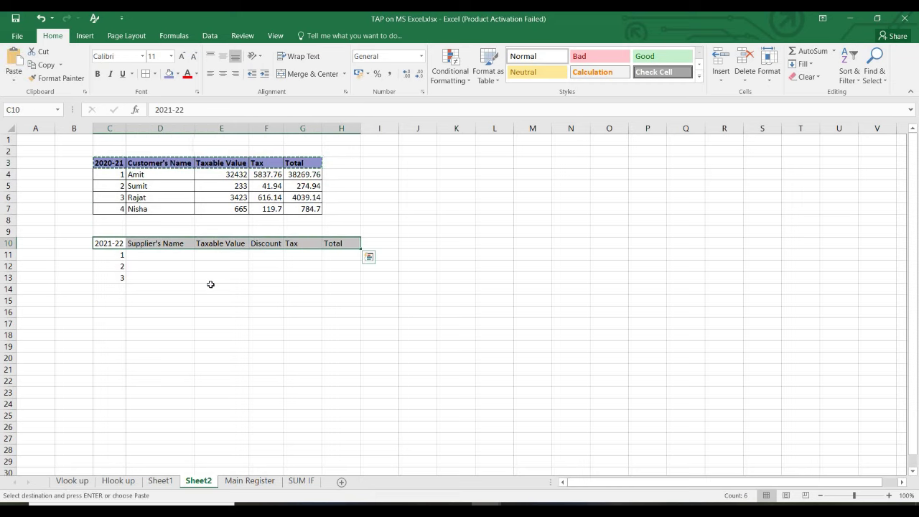
key("ctrl+alt+v")
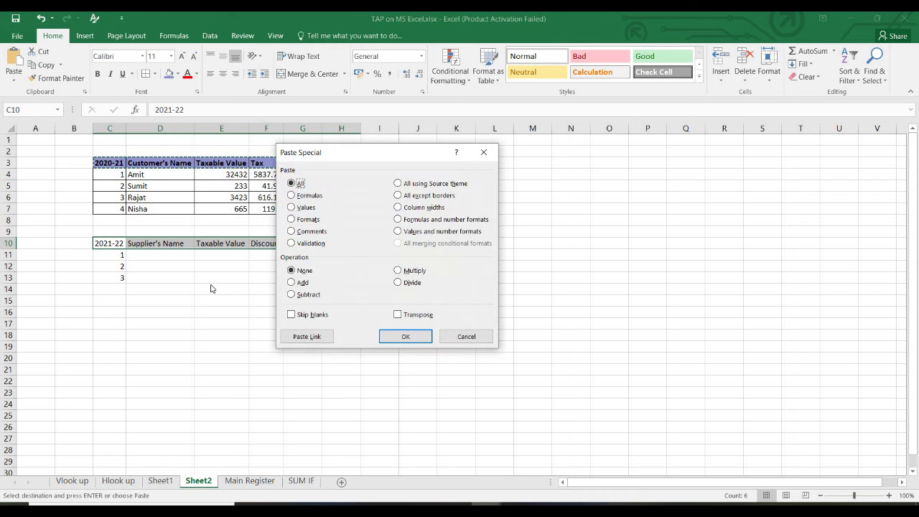
left_click(291, 220)
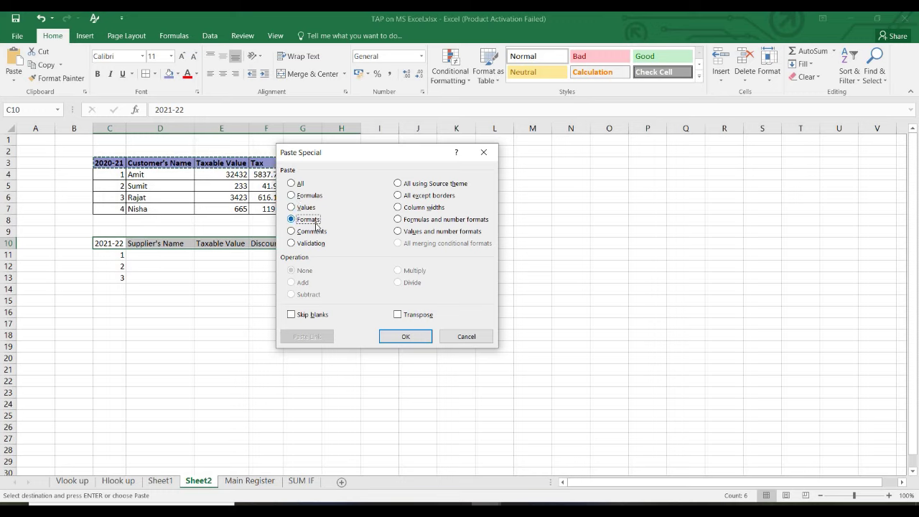
key("Return")
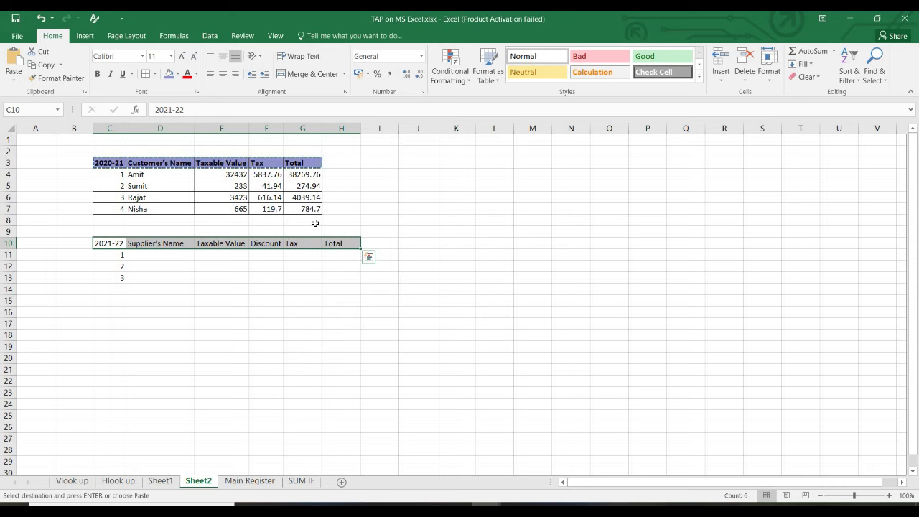
key("ctrl+alt+v")
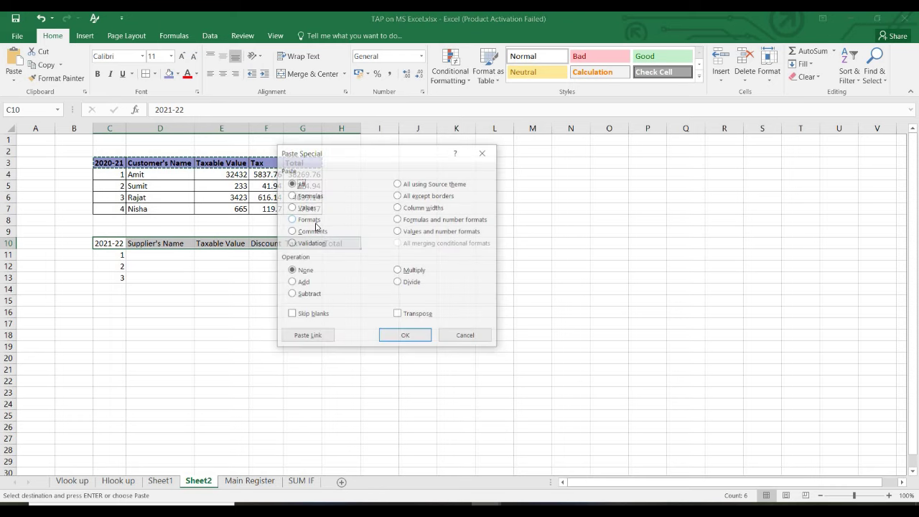
left_click(315, 223)
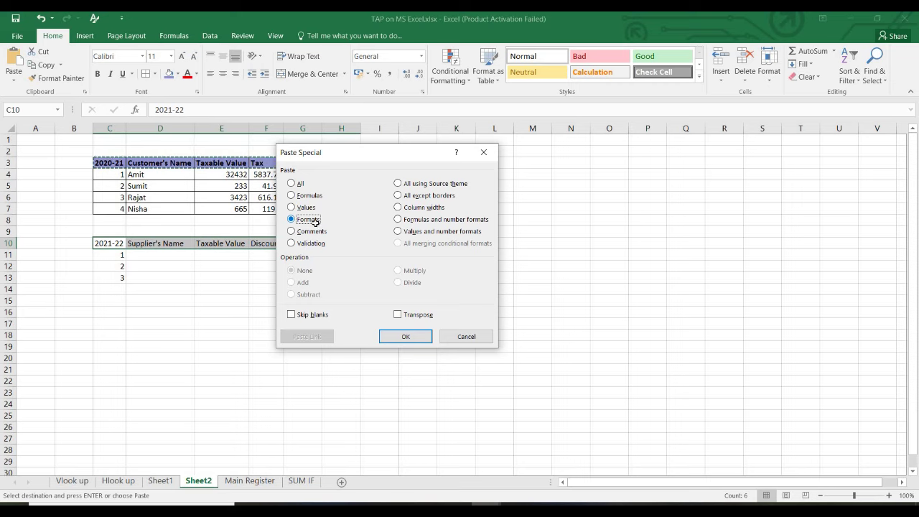
key("Return")
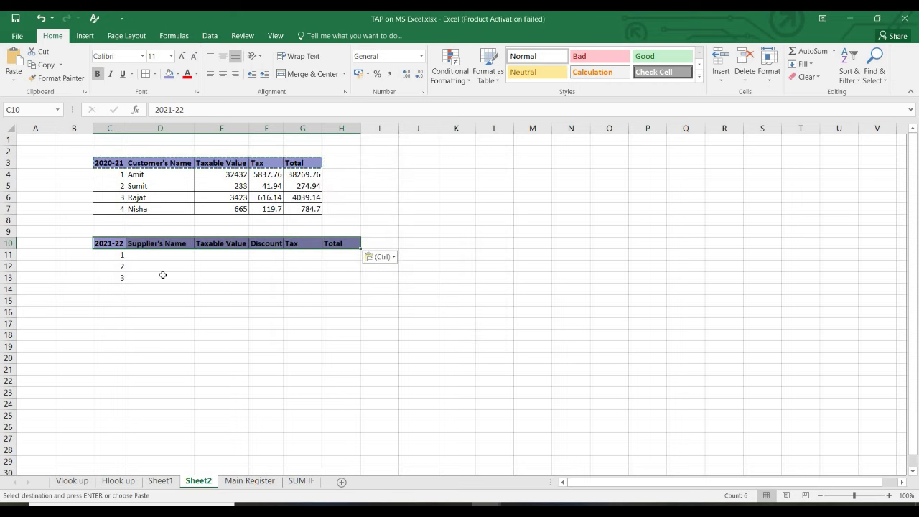
left_click(163, 275)
Copy the bordered first data row C4:G4 of the 2020-21 table.
key("Up")
key("Up")
key("Up")
key("Up")
key("Up")
key("Up")
key("Up")
key("Up")
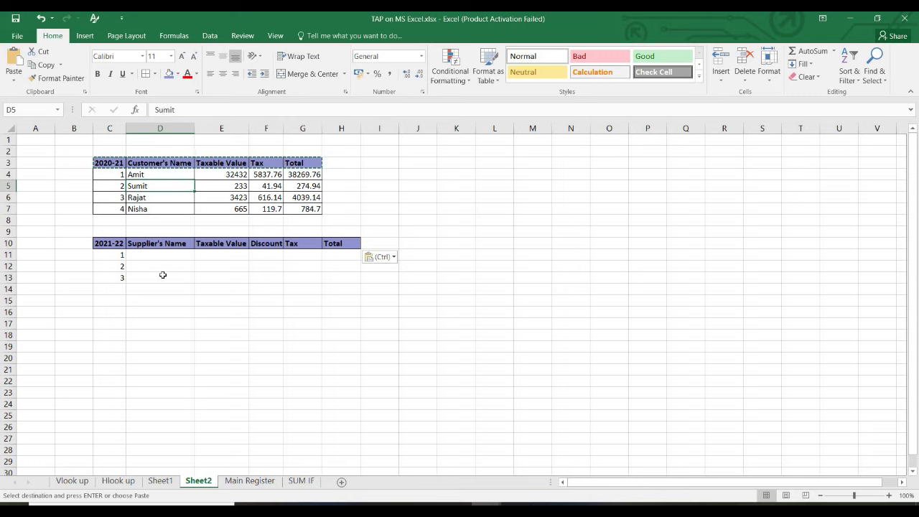
key("Left")
key("Up")
key("shift+Down")
key("shift+Down")
key("shift+Down")
key("shift+Right")
key("shift+Right")
key("shift+Right")
key("shift+Right")
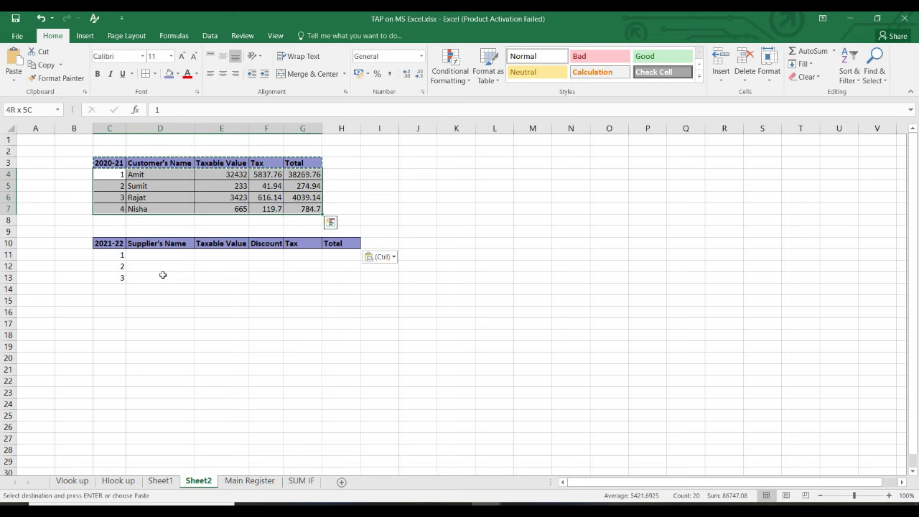
key("Up")
key("shift+Down")
key("shift+Down")
key("shift+Down")
key("shift+Up")
key("shift+Up")
key("shift+Up")
key("Down")
key("shift+Right")
key("shift+Right")
key("shift+Right")
key("shift+Down")
key("shift+Down")
key("shift+Up")
key("shift+Up")
key("shift+Right")
key("ctrl+c")
Paste its formats onto C11:H13, then switch to the Main Register sheet.
key("Down")
key("Down")
key("Down")
key("Down")
key("Down")
key("Down")
key("Down")
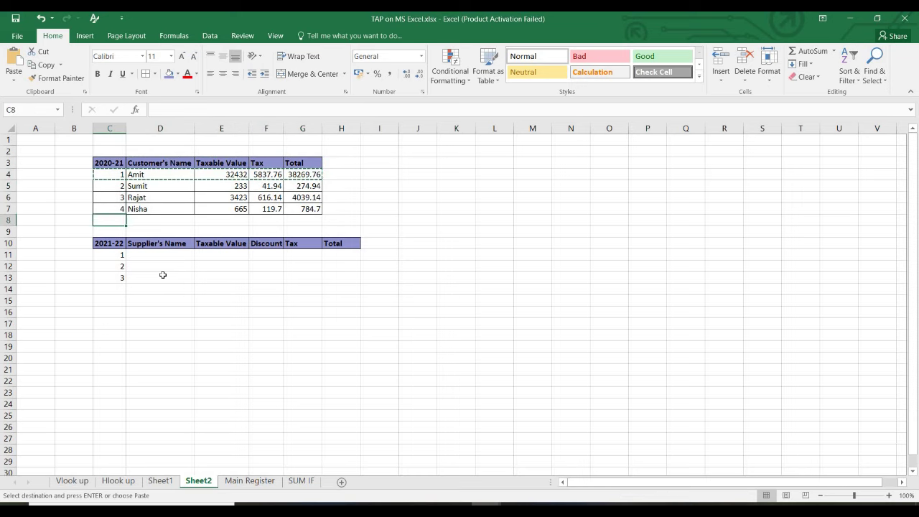
key("shift+Right")
key("shift+Right")
key("shift+Right")
key("shift+Right")
key("shift+Down")
key("shift+Down")
key("shift+Right")
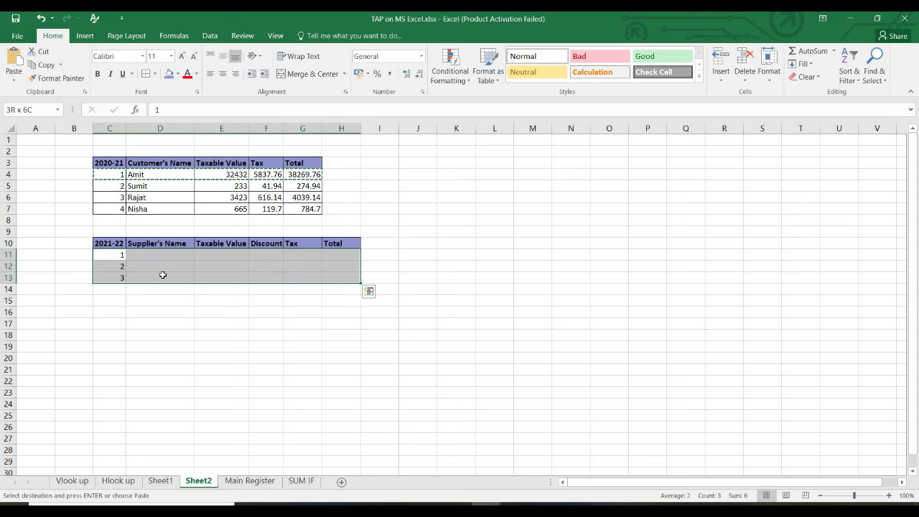
key("ctrl+alt+v")
key("t")
key("Return")
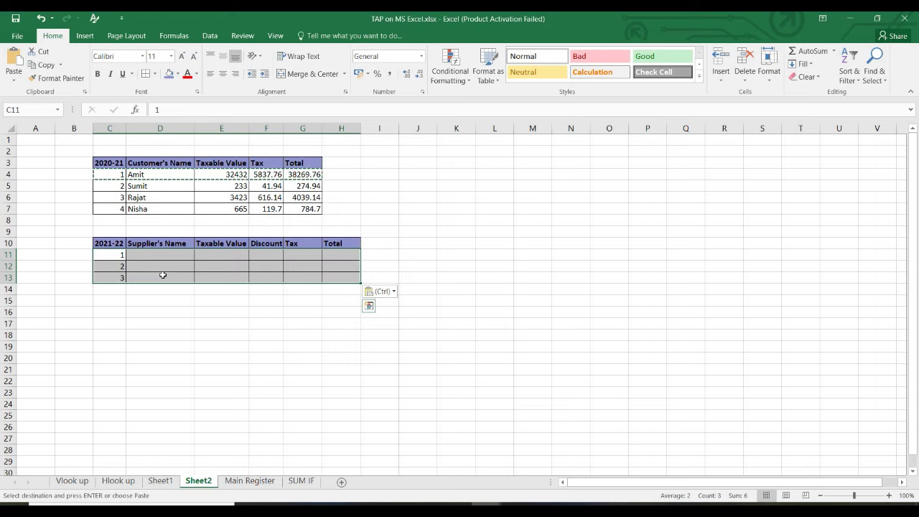
key("Up")
key("Down")
key("Down")
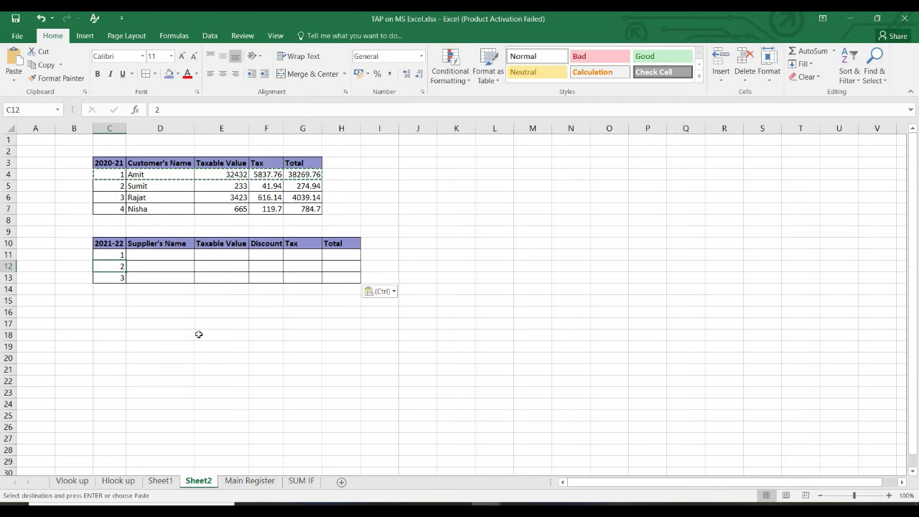
left_click(405, 202)
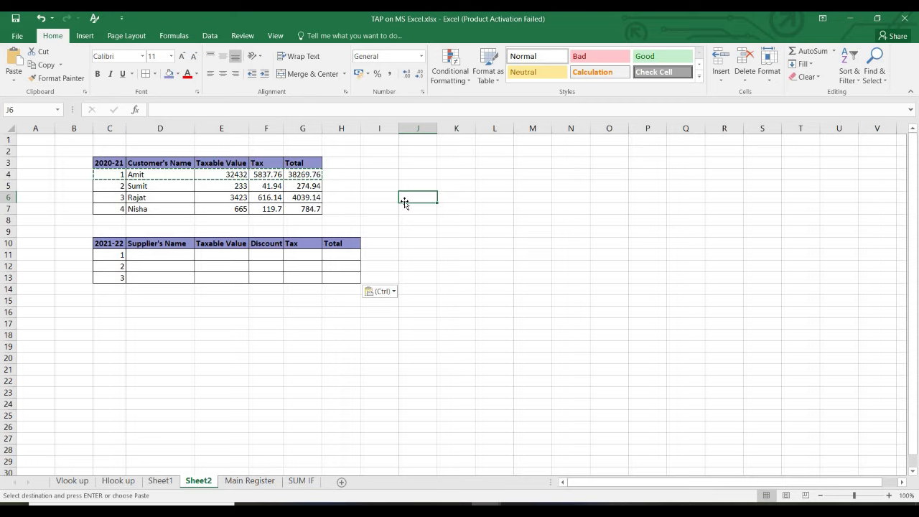
key("ctrl+Page_Down")
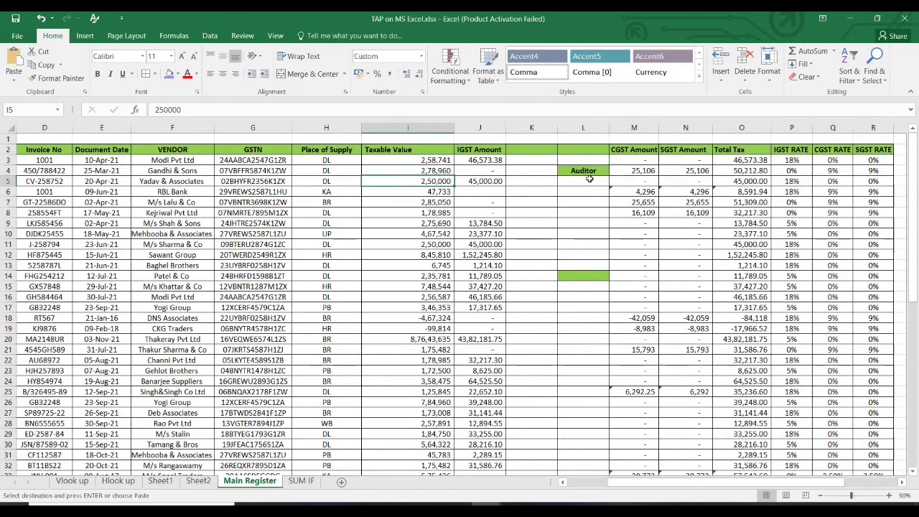
Paste the blank cell L5 over L4:L15 to clear the Auditor label and green fills.
left_click(589, 180)
key("Up")
key("Down")
key("Down")
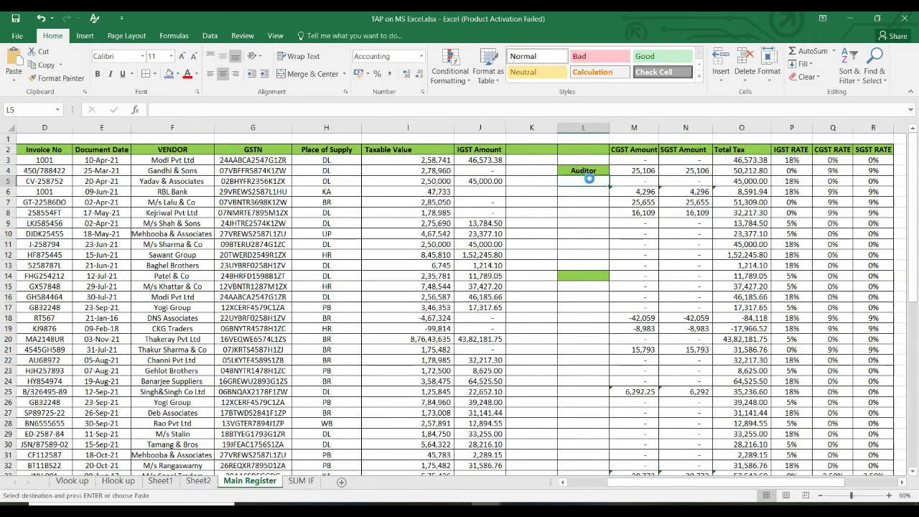
key("Up")
key("Up")
key("shift+Down")
key("shift+Down")
key("shift+Down")
key("shift+Down")
key("shift+Down")
key("shift+Down")
key("shift+Down")
key("shift+Down")
key("shift+Down")
key("shift+Down")
key("shift+Down")
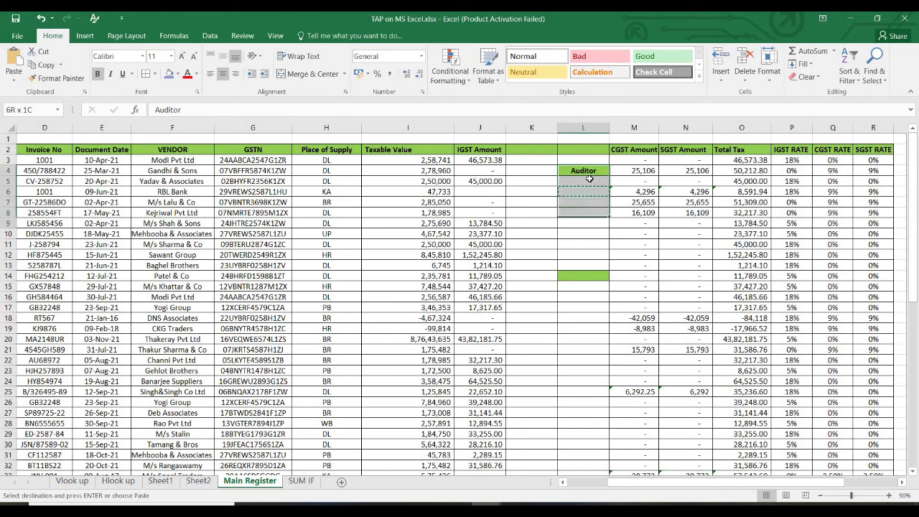
key("Return")
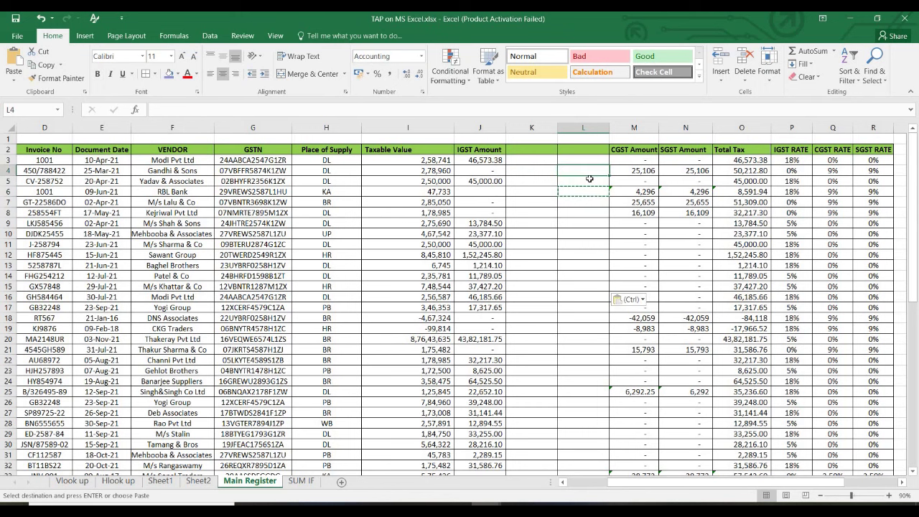
Delete the two empty columns K:L before CGST Amount.
key("Left")
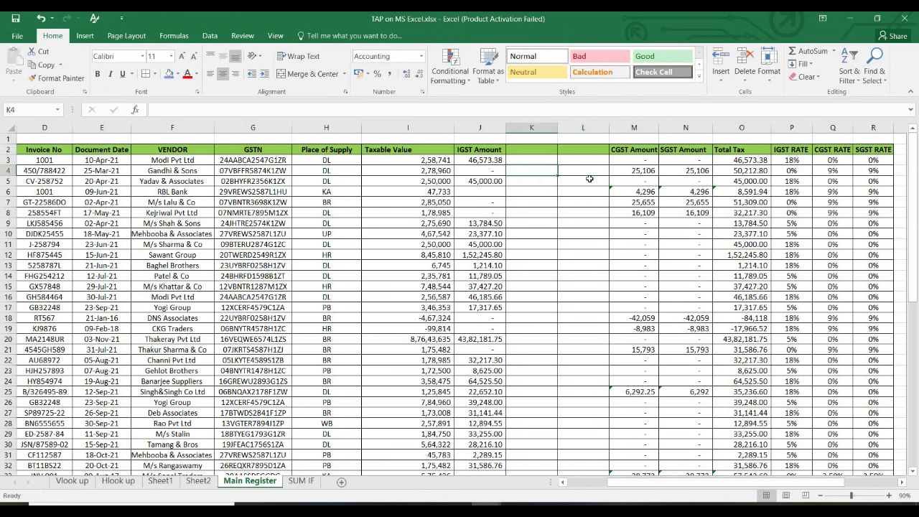
key("ctrl+c")
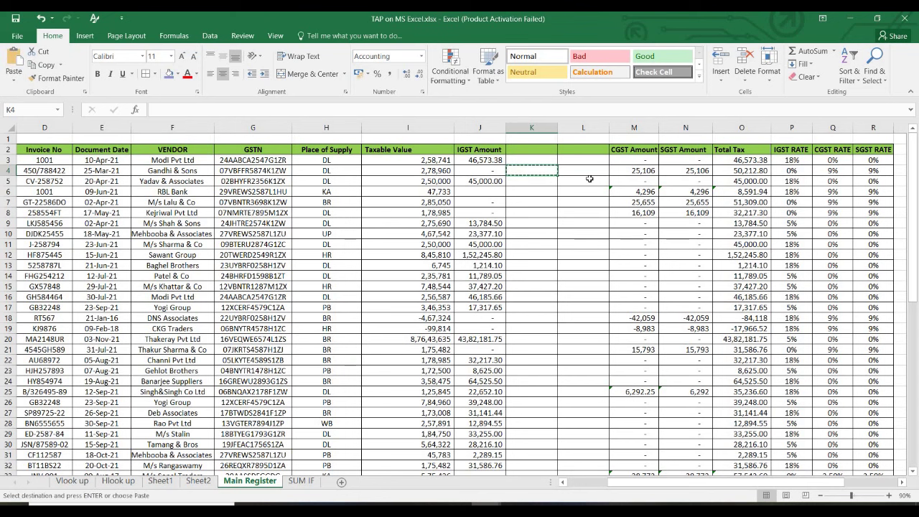
key("ctrl+alt+v")
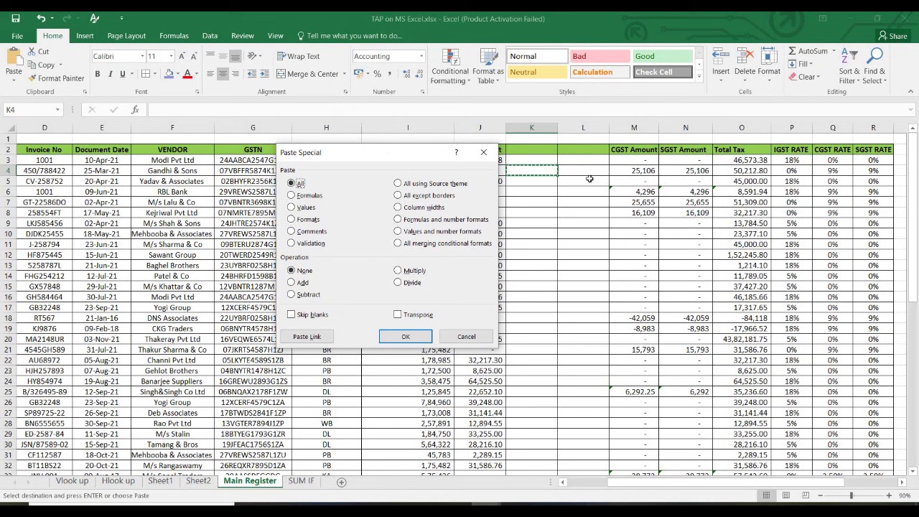
key("Escape")
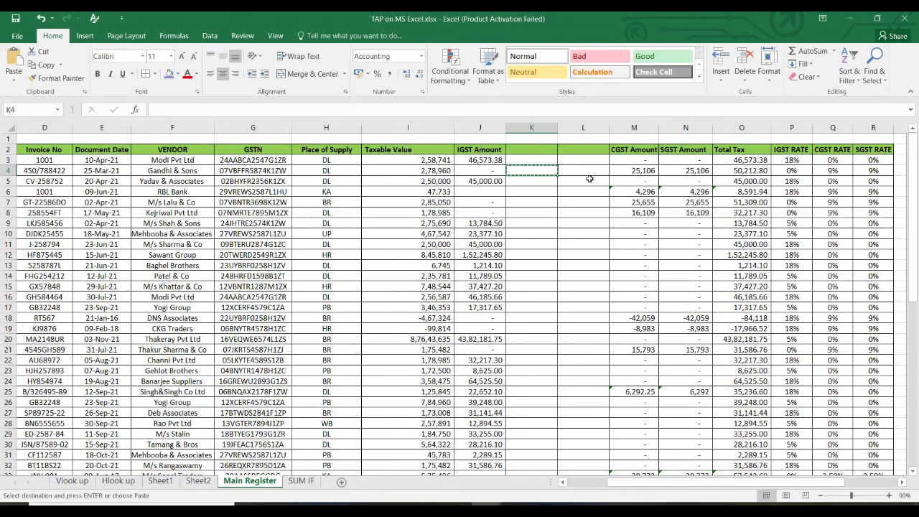
key("ctrl+space")
key("ctrl+minus")
Select the Taxable Value amounts I3:I53.
key("Right")
key("Right")
key("Right")
key("Right")
key("Right")
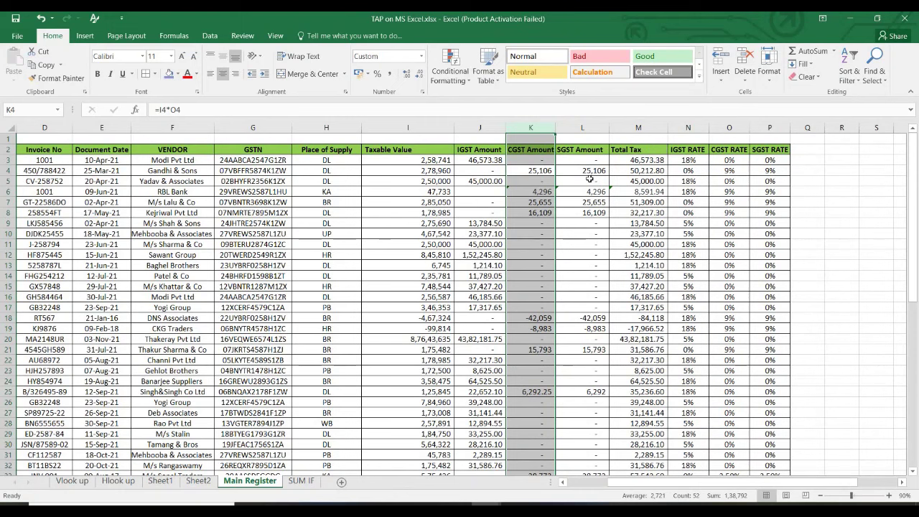
key("Left")
key("Left")
key("Left")
key("Left")
key("Left")
key("Left")
key("Left")
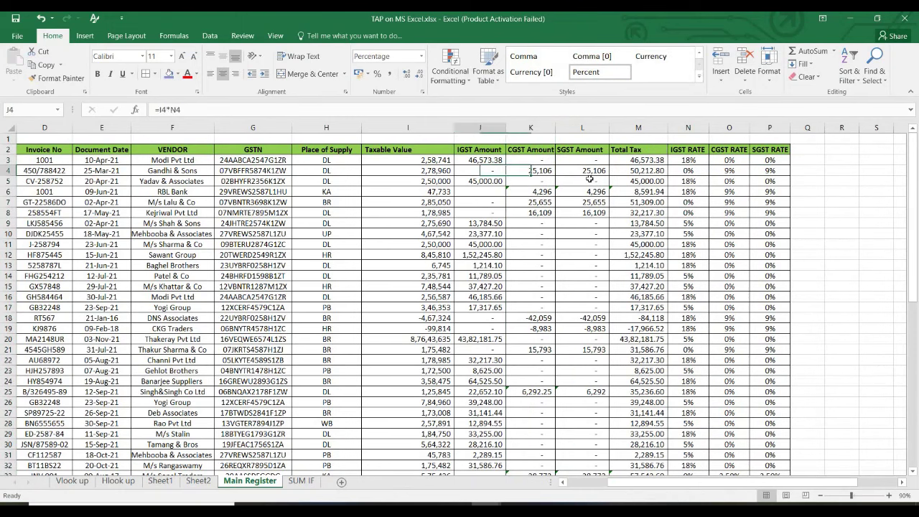
key("Up")
key("ctrl+shift+Down")
scroll(589, 180, "up", 7)
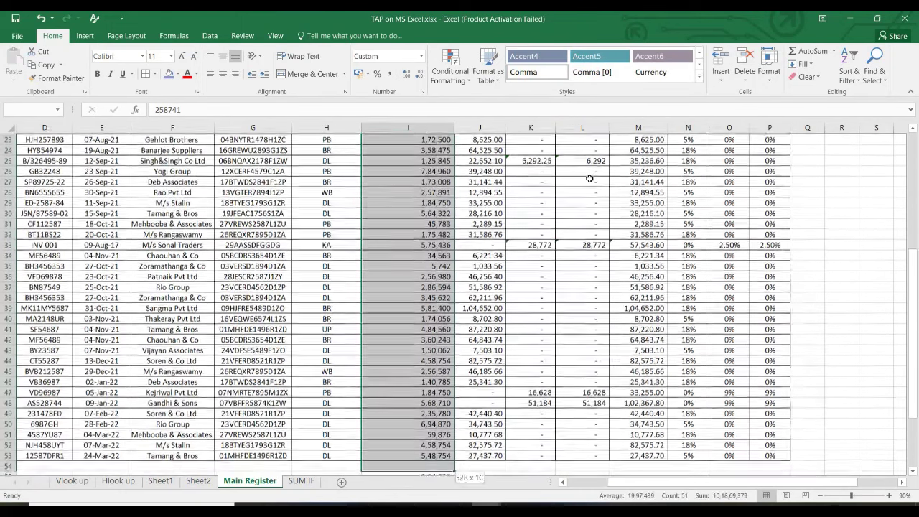
key("shift+BackSpace")
key("Up")
scroll(589, 180, "up", 1)
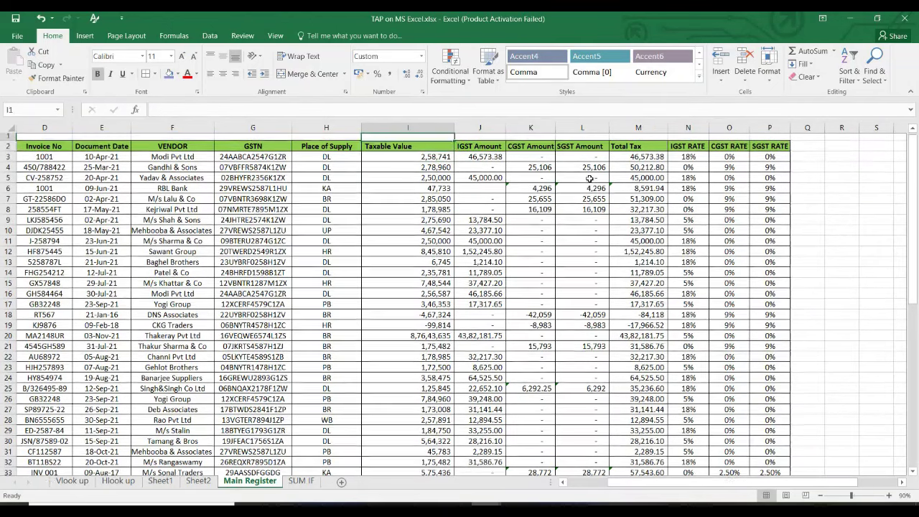
key("Down")
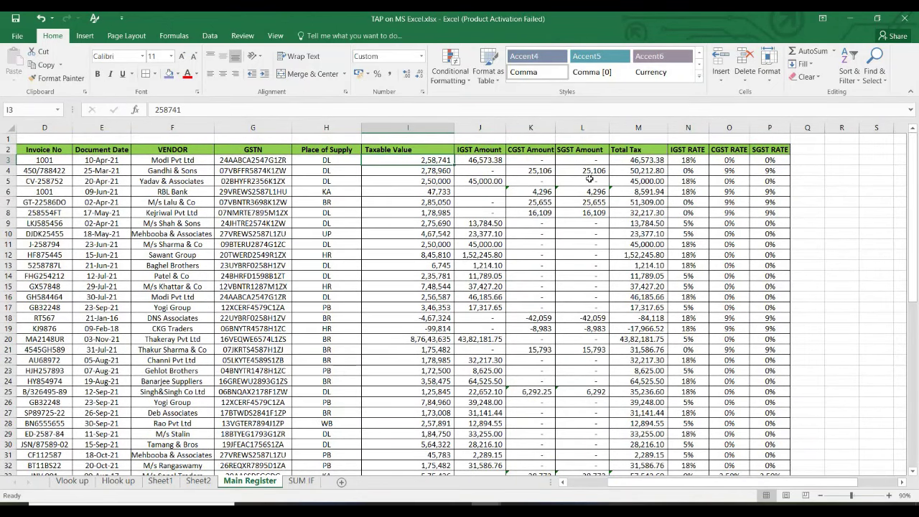
key("F2")
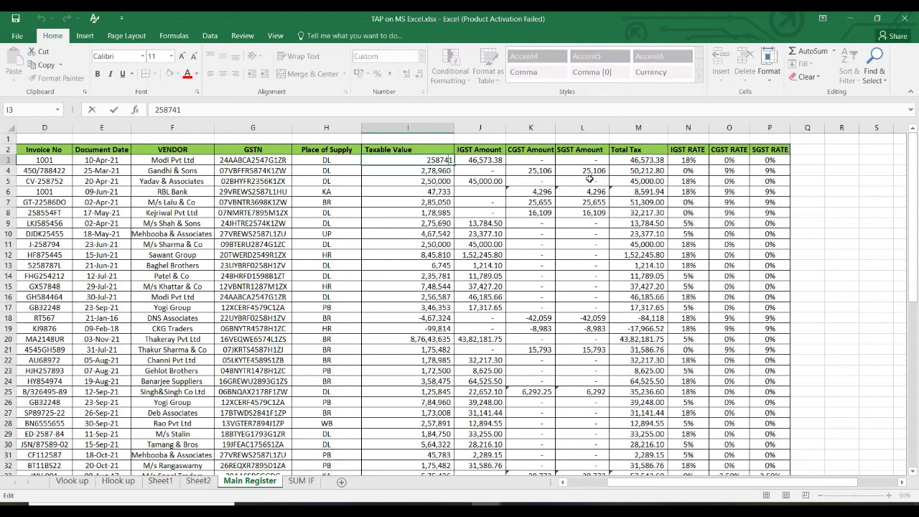
key("Home")
type("-")
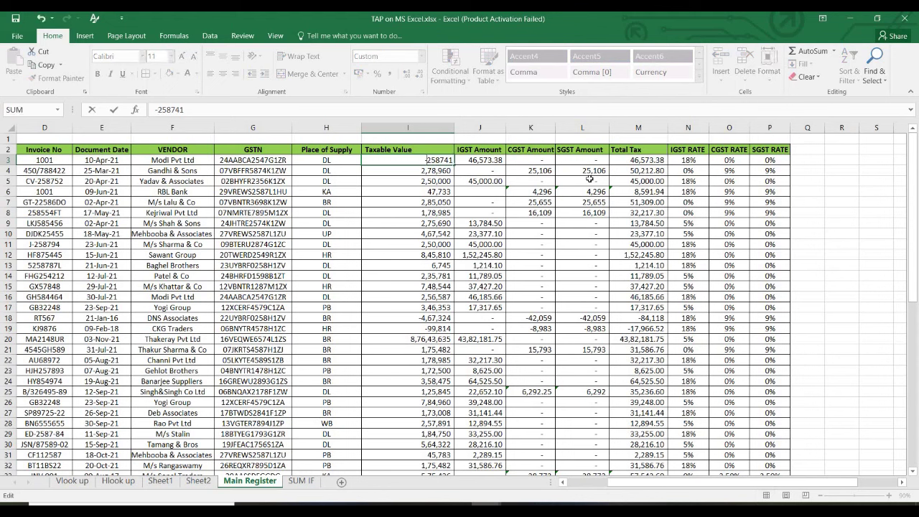
key("Return")
key("F2")
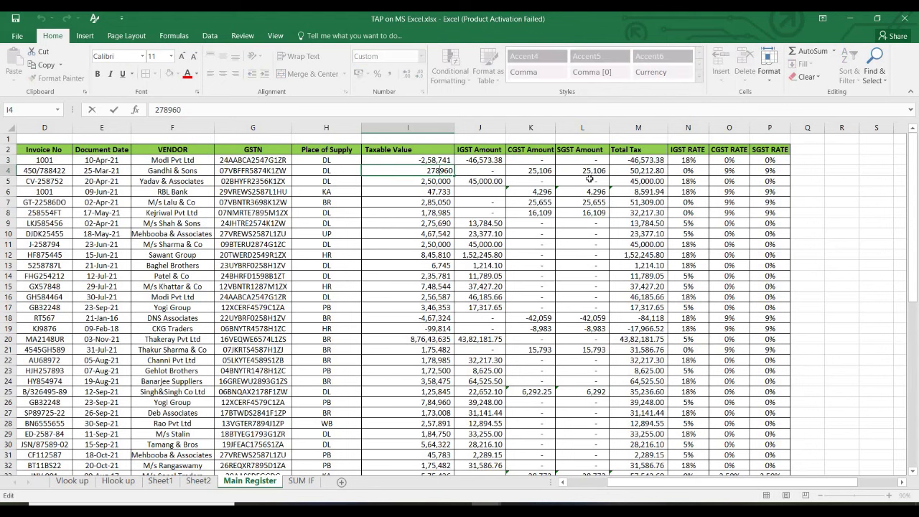
key("Home")
type("-")
key("Return")
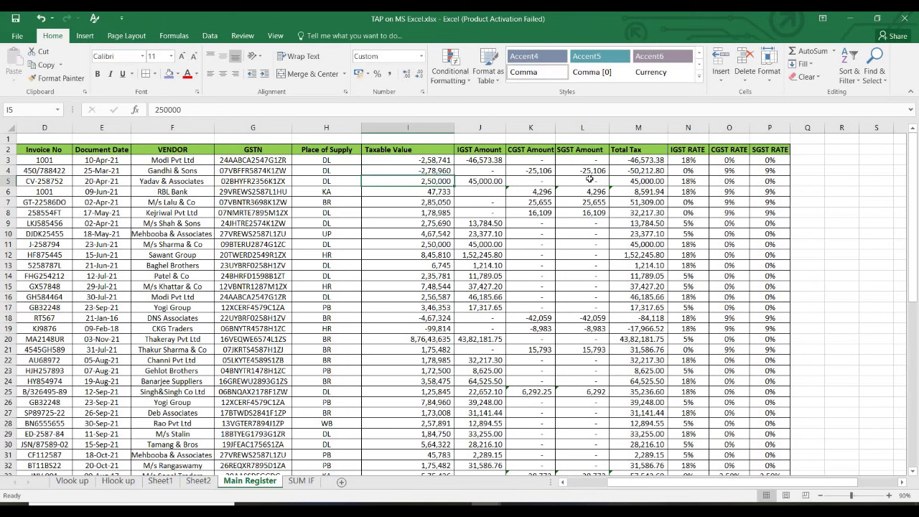
key("ctrl+z")
key("ctrl+z")
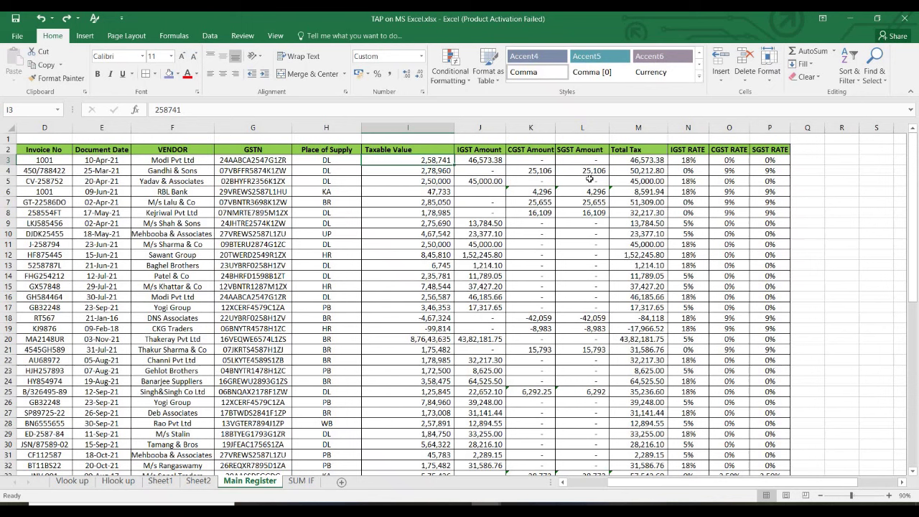
key("Up")
key("Up")
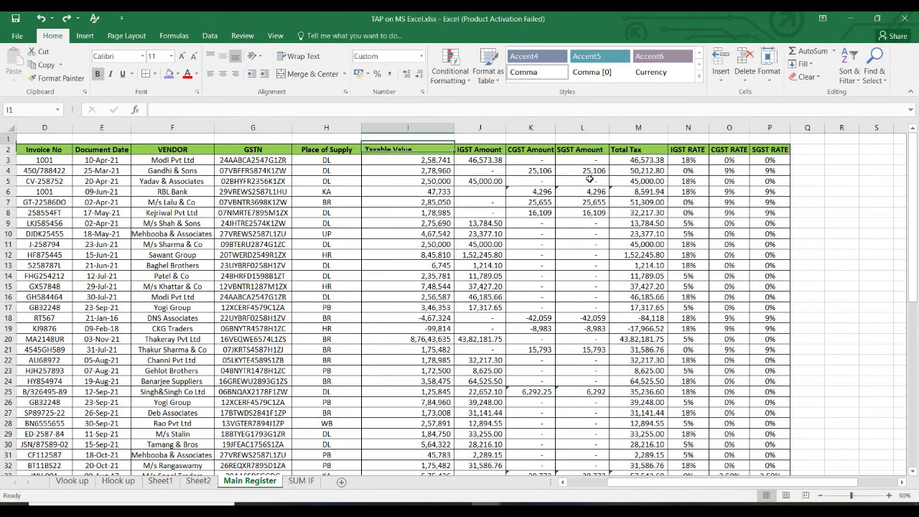
Enter -1 in cell I1 and copy it.
type("-1")
key("Return")
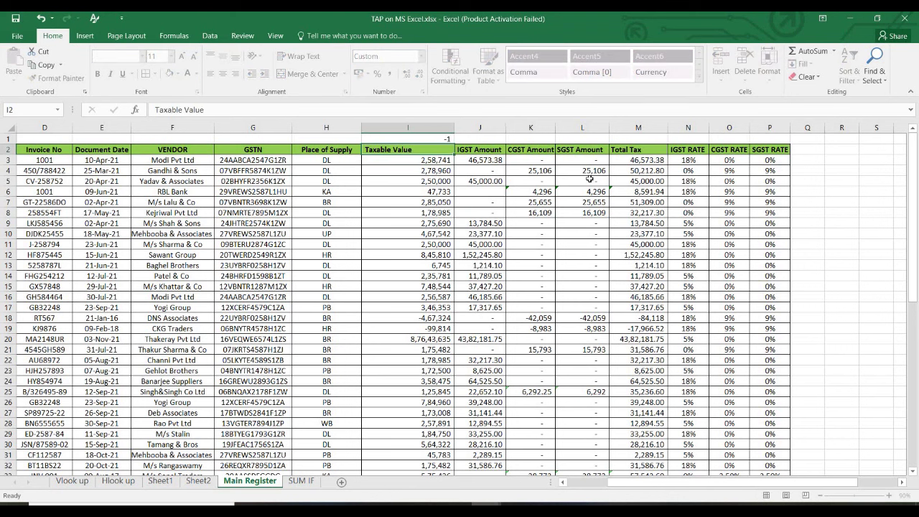
key("Up")
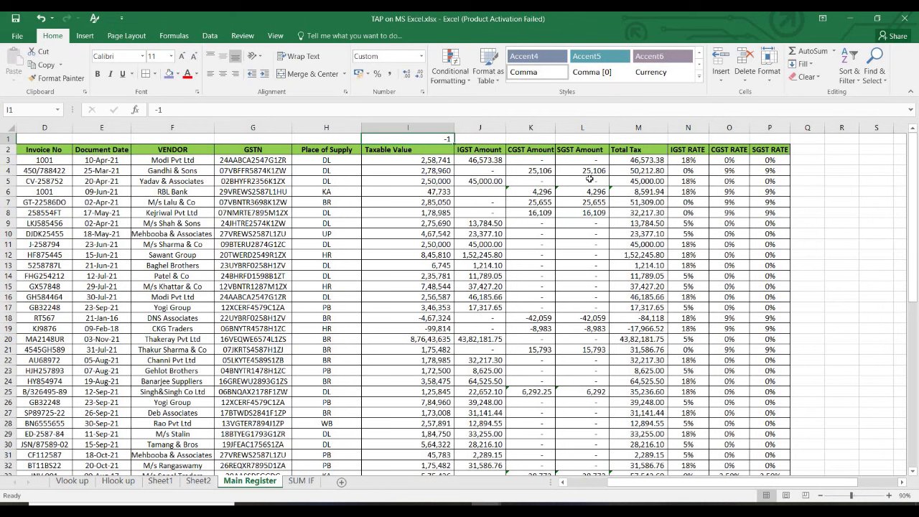
key("ctrl+c")
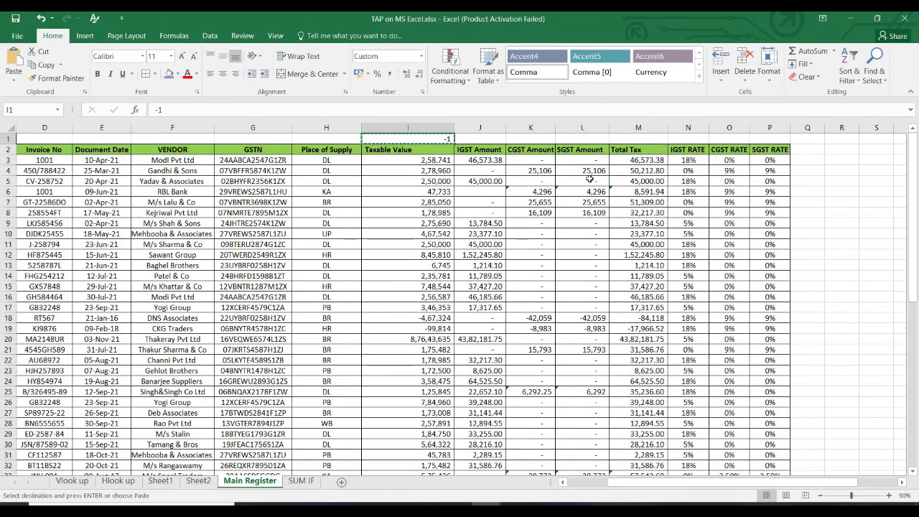
Paste Special Multiply the copied -1 onto Taxable Values I3:I53.
key("Down")
key("Down")
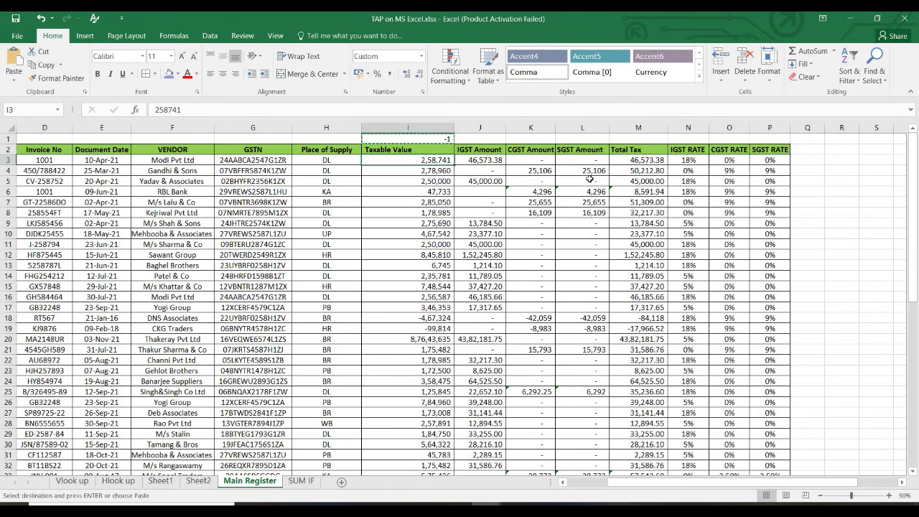
key("ctrl+shift+Down")
key("ctrl+alt+v")
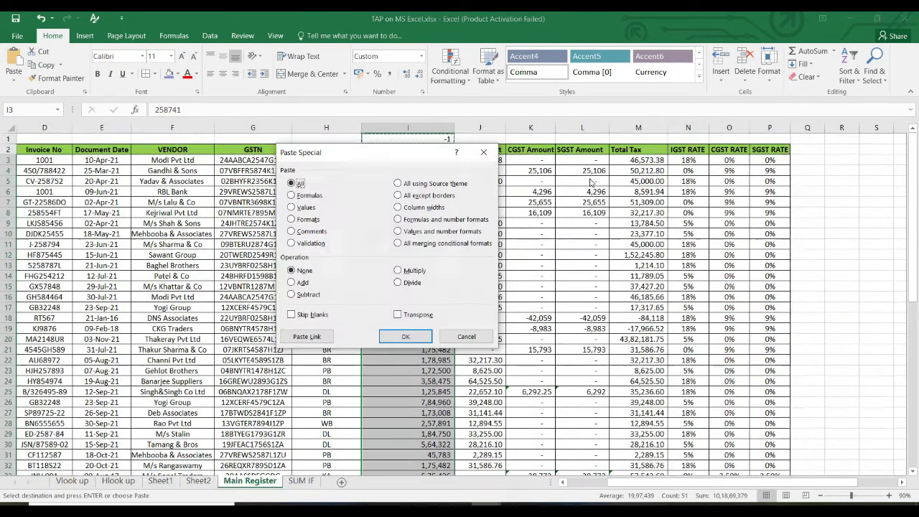
left_click(414, 272)
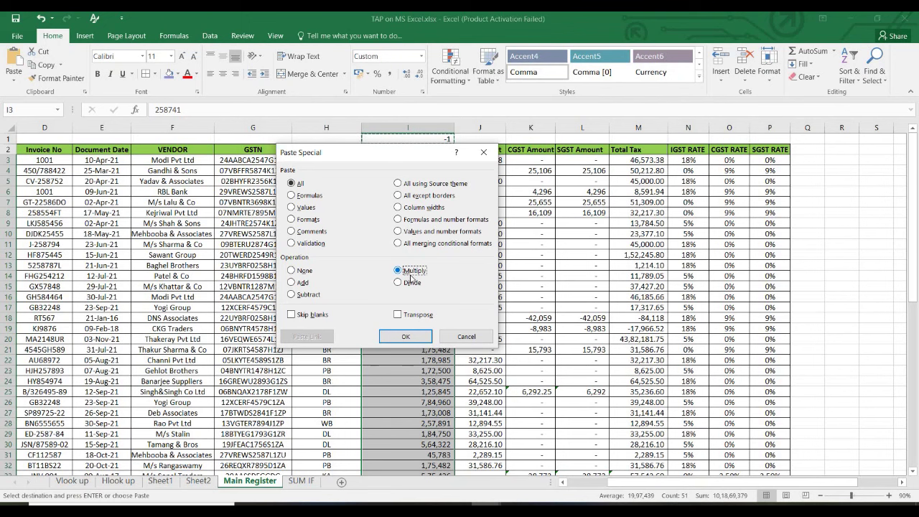
left_click(412, 337)
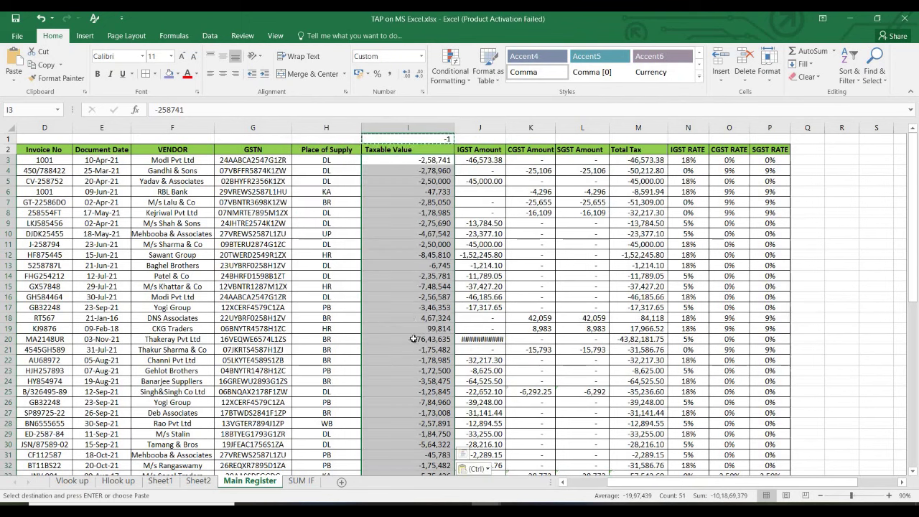
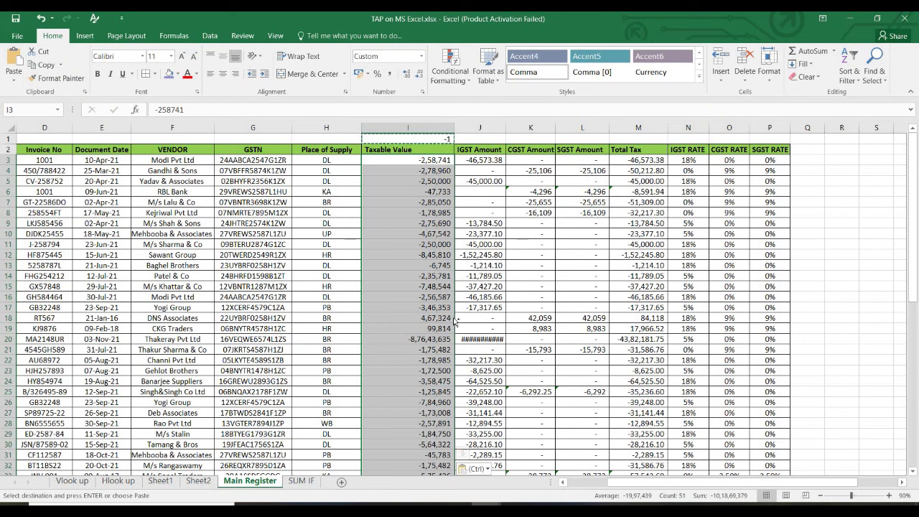
Undo the Taxable Value sign flip and copy a divisor of 2 entered in R2.
key("ctrl+z")
key("Right")
key("Right")
key("Right")
key("Right")
key("Right")
key("Right")
key("Right")
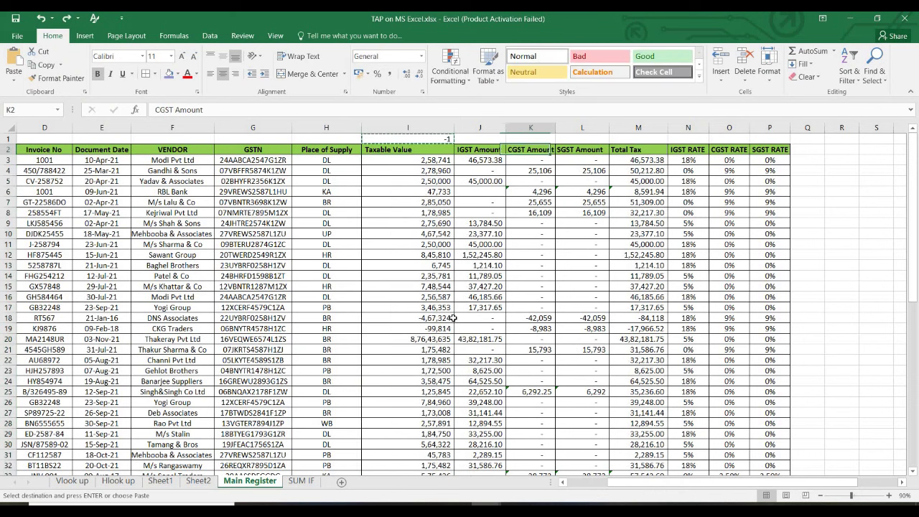
key("Right")
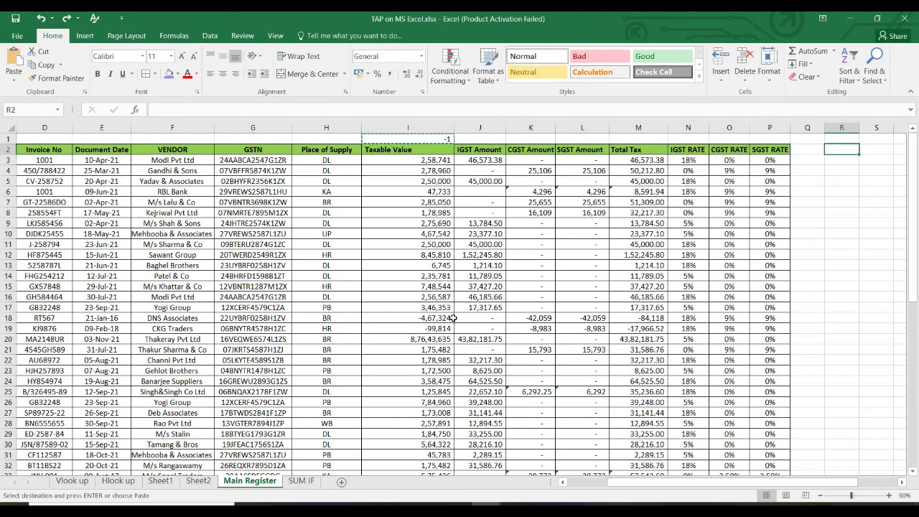
type("2")
key("ctrl+Return")
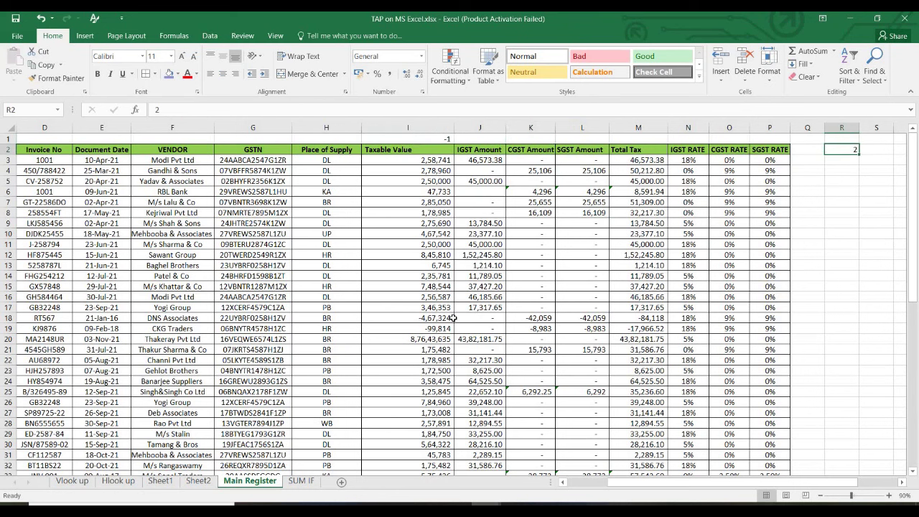
key("ctrl+c")
Divide Taxable Value cells I3:I11 by 2 using Paste Special Divide.
key("Left")
key("Left")
key("Left")
key("Left")
key("Left")
key("Left")
key("Left")
key("Left")
key("Left")
key("Down")
key("Down")
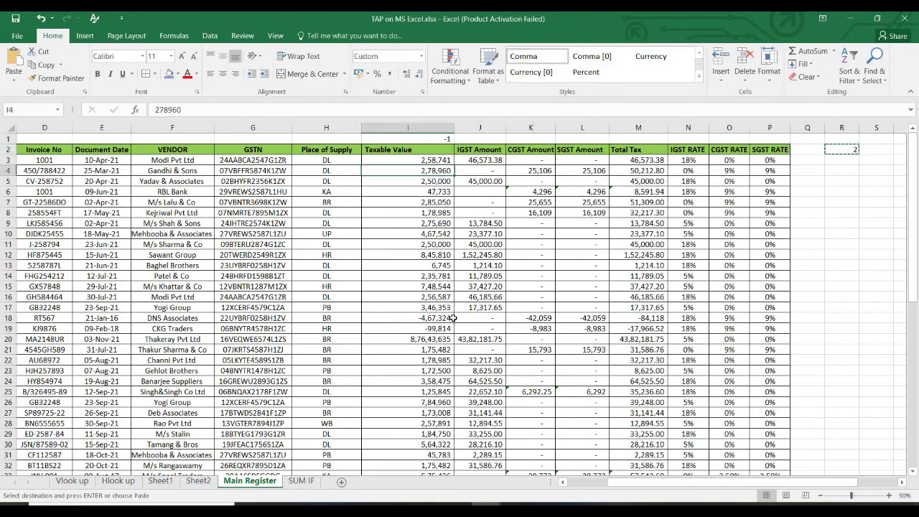
key("Up")
key("shift+Down")
key("shift+Down")
key("shift+Down")
key("shift+Down")
key("shift+Down")
key("shift+Down")
key("shift+Down")
key("shift+Down")
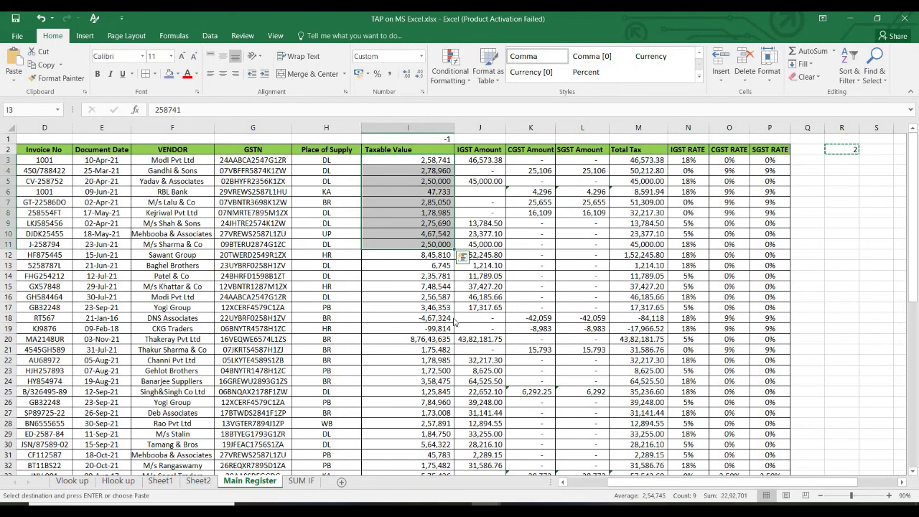
key("ctrl+alt+v")
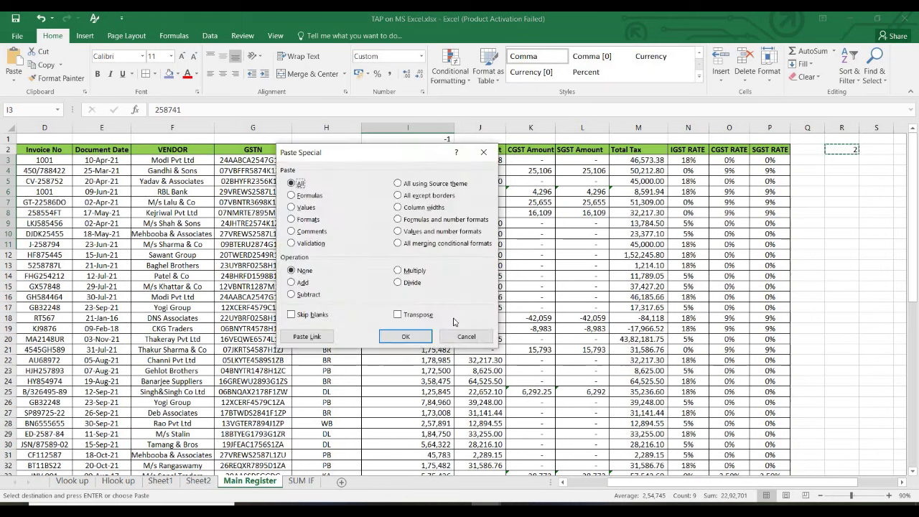
left_click(413, 283)
left_click(406, 338)
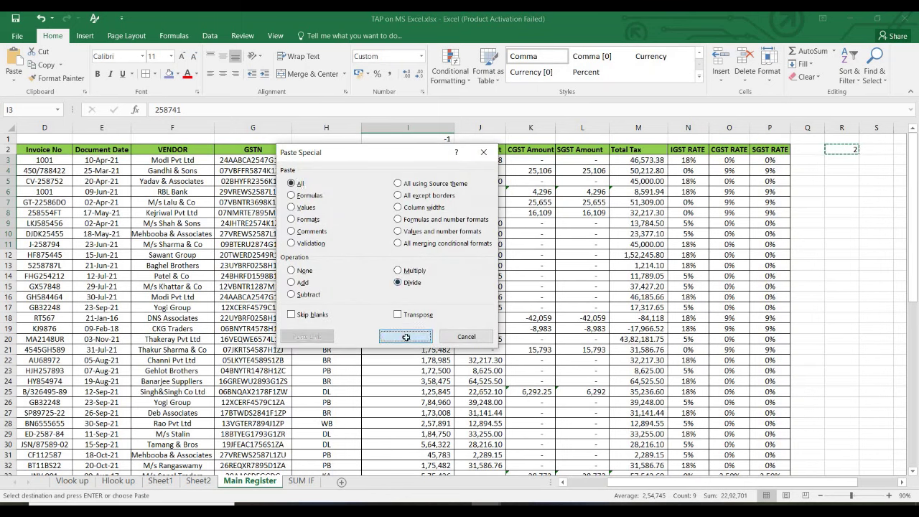
left_click(406, 339)
Inspect the halved Taxable Values in I3, I4, I8 and I10, then undo once.
left_click(421, 162)
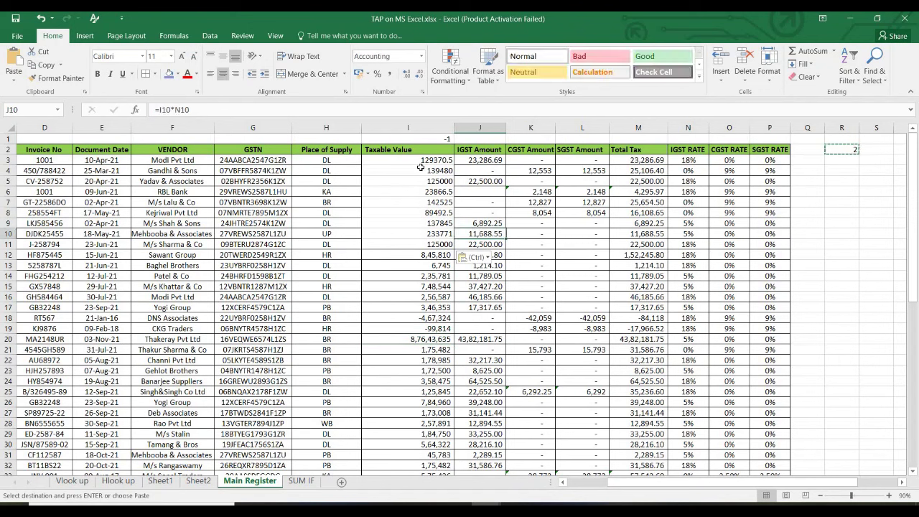
left_click(420, 171)
left_click(414, 213)
left_click(413, 234)
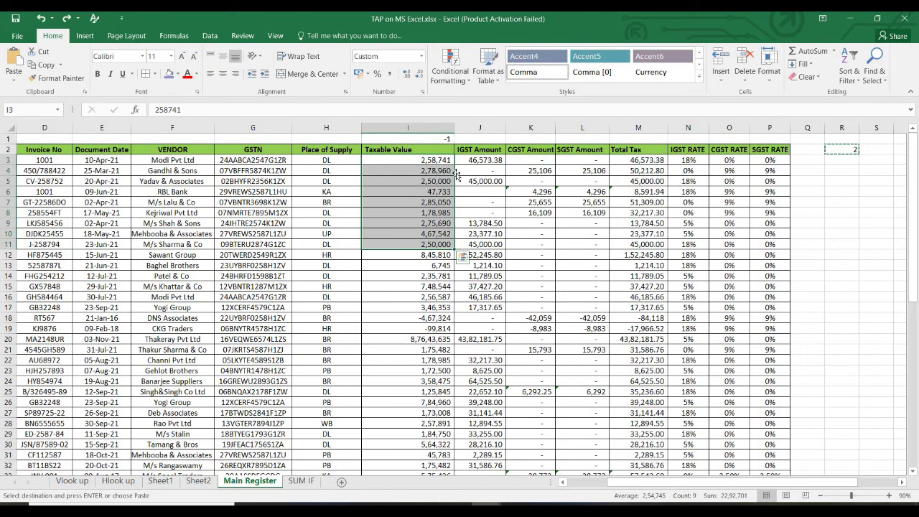
key("ctrl+z")
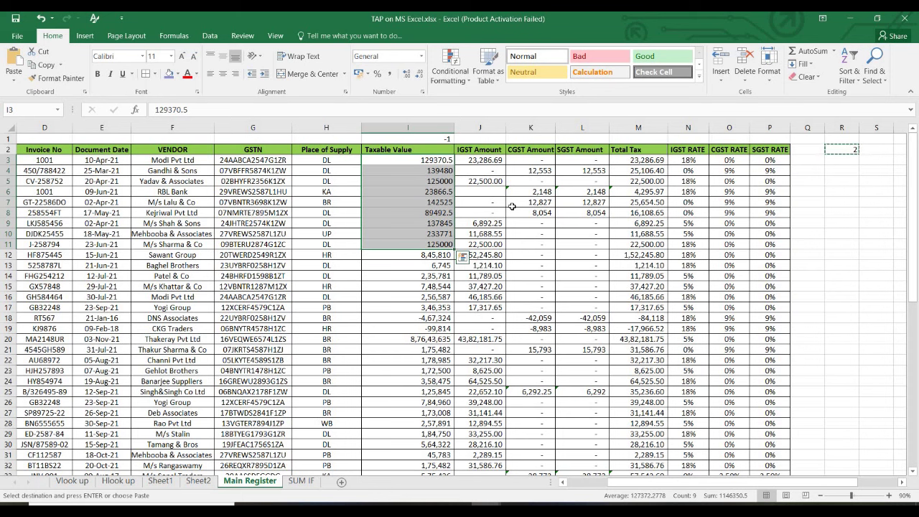
Switch to Sheet2 and move to the 2020-21 customer table.
key("ctrl+Page_Up")
key("Up")
key("Left")
key("Left")
key("Left")
key("Left")
key("Left")
key("Left")
key("Left")
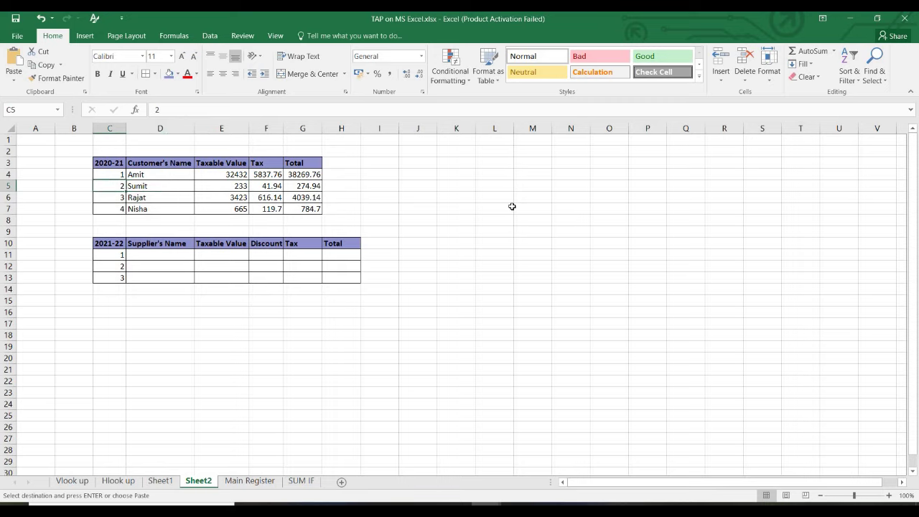
Go to the Customer's Name header and select the column D3:D7.
key("Up")
key("Right")
key("Up")
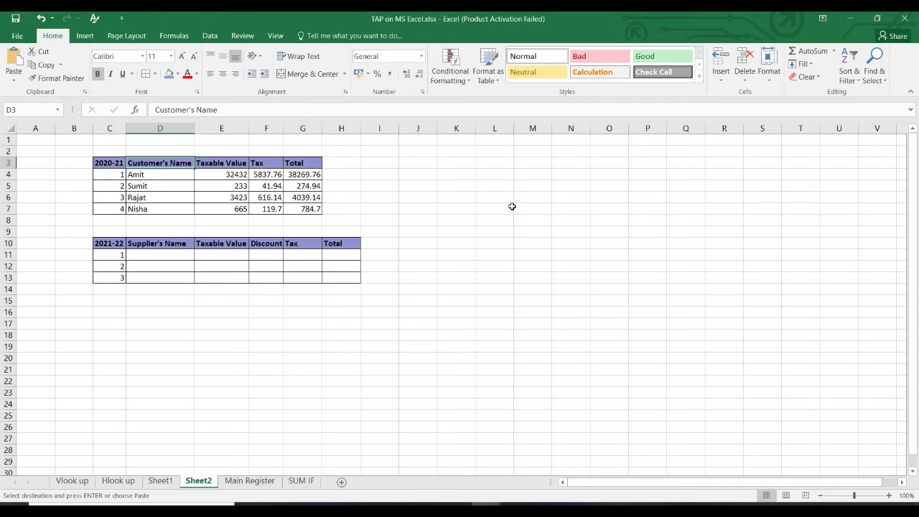
key("Down")
key("Down")
key("Down")
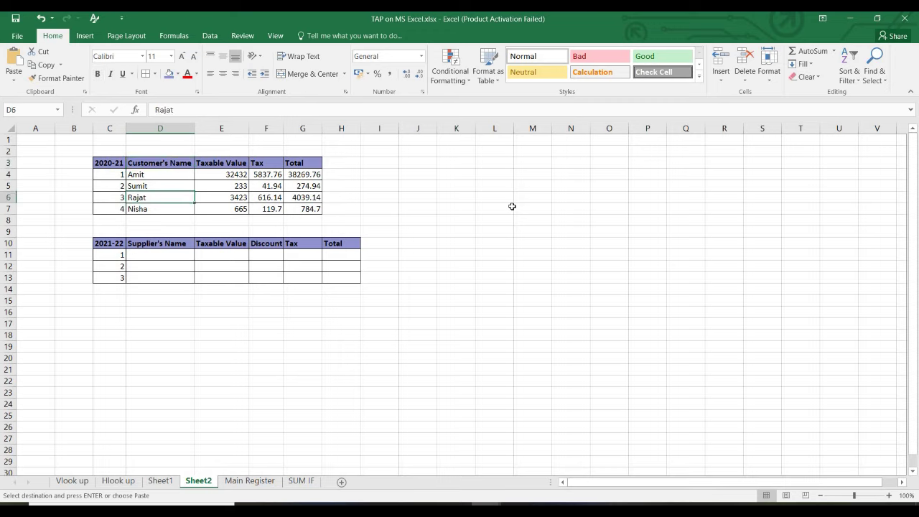
key("Down")
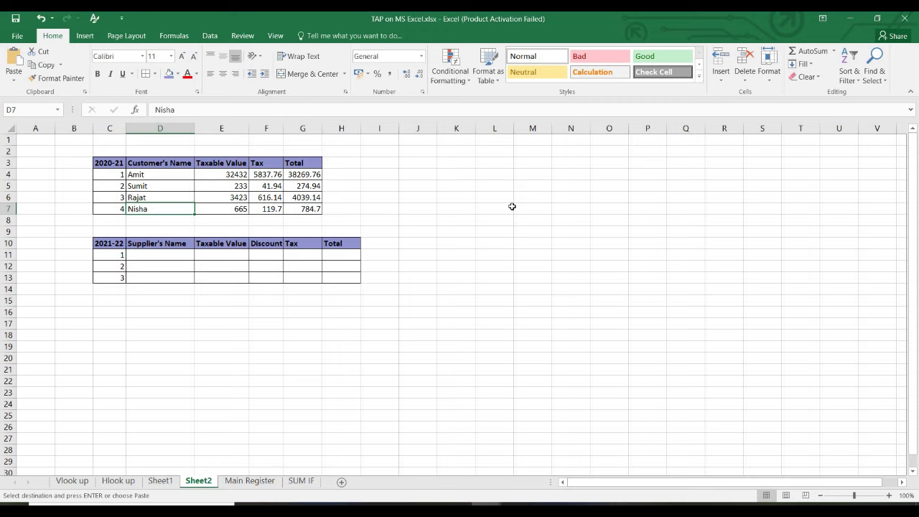
key("Up")
key("Up")
key("Up")
key("Up")
key("shift+Down")
key("shift+Down")
key("shift+Down")
key("shift+Down")
key("ctrl+v")
Copy the four customer names D4:D7 and paste them transposed at D16.
key("Down")
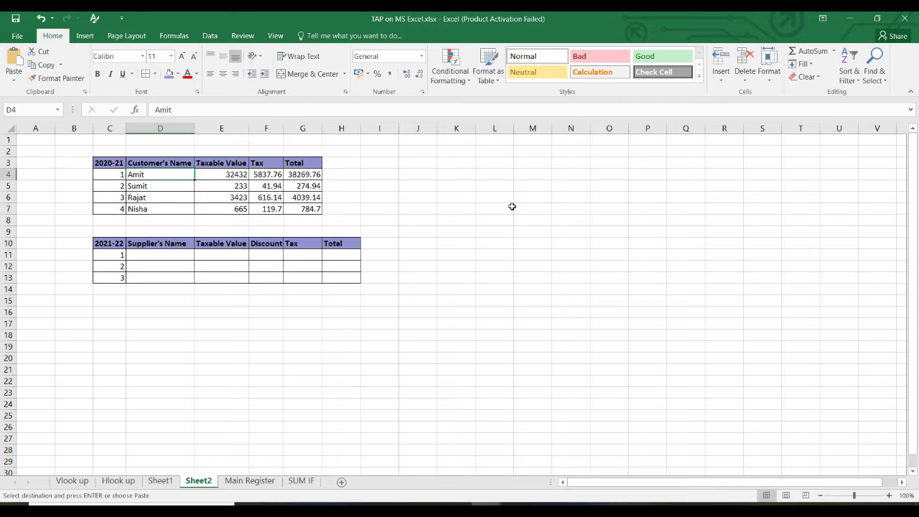
key("shift+Down")
key("shift+Down")
key("shift+Down")
key("ctrl+v")
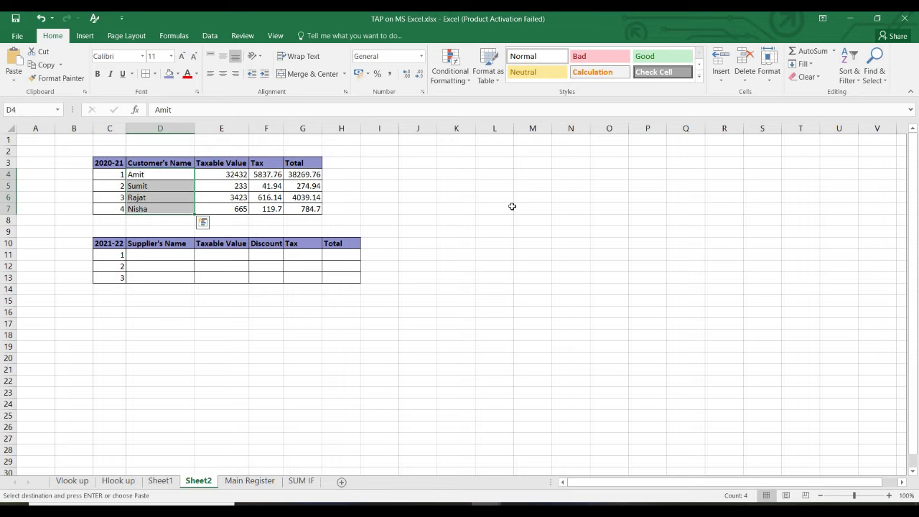
key("ctrl+c")
key("Down")
key("Down")
key("Down")
key("Down")
key("Down")
key("Down")
key("Down")
key("Down")
key("Down")
key("Down")
key("Down")
key("Down")
key("ctrl+alt+v")
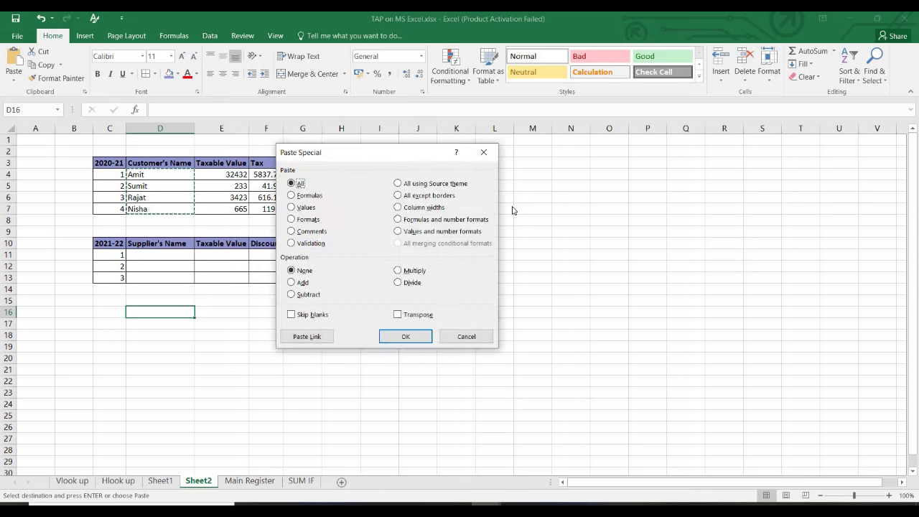
left_click(404, 319)
left_click(404, 337)
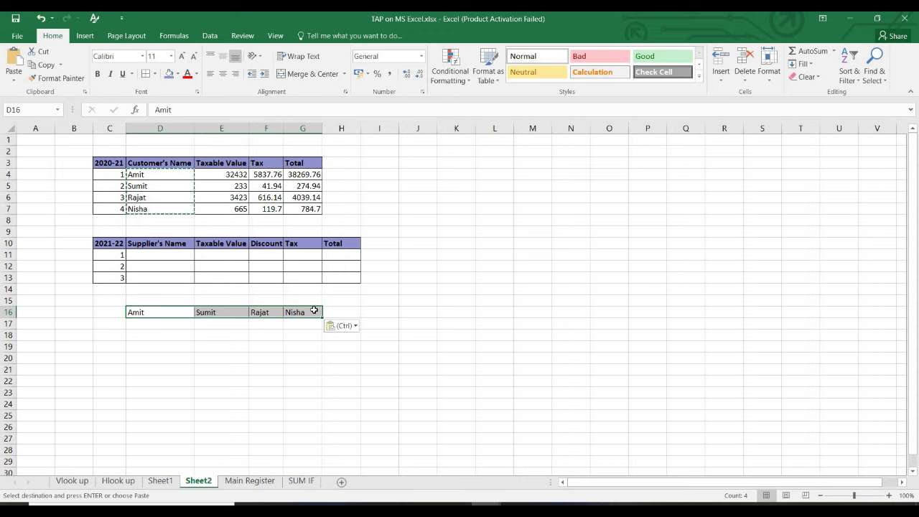
Paste the Customer's Name header and names transposed across row 16 again.
key("Up")
key("Up")
key("Up")
key("Up")
key("Up")
key("Up")
key("Up")
key("Up")
key("Up")
key("Up")
key("Up")
key("Up")
key("Up")
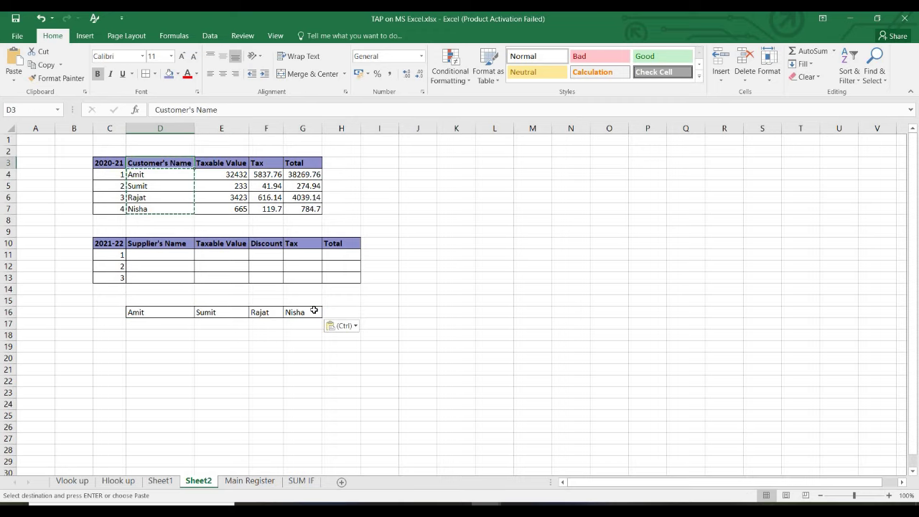
key("Down")
key("Down")
key("Down")
key("Down")
key("Down")
key("Down")
key("Down")
key("Down")
key("Down")
key("Down")
key("Down")
key("Down")
key("Down")
key("ctrl+alt+v")
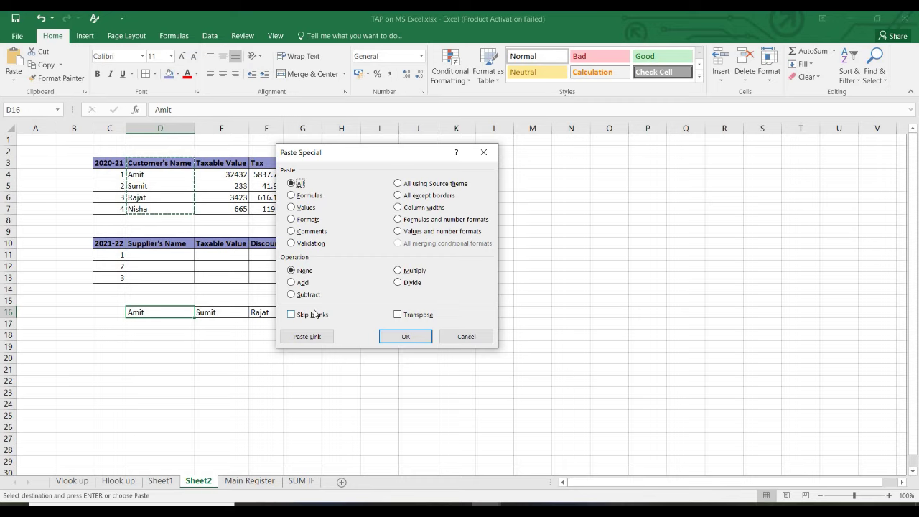
left_click(428, 321)
key("Return")
left_click(197, 401)
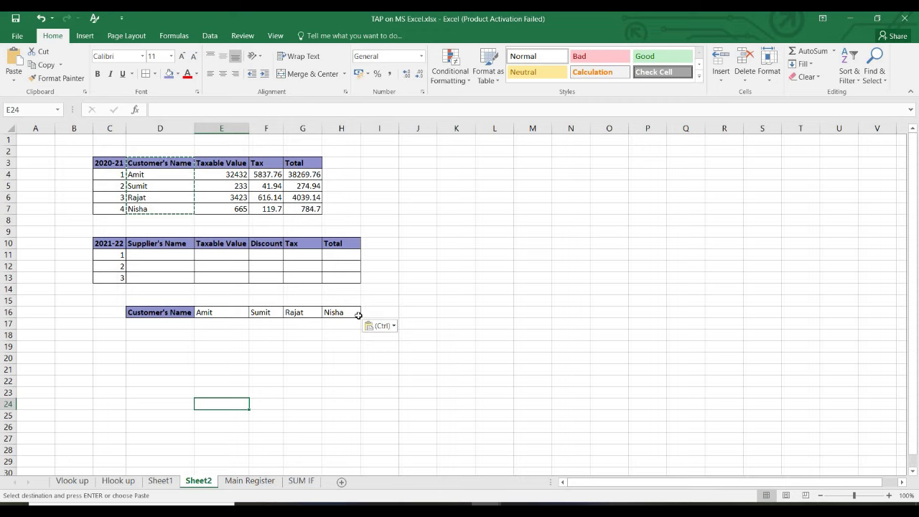
Compare the header pasted in D16 with the source, then select cell E20.
left_click(170, 170)
key("ctrl+v")
left_click(171, 311)
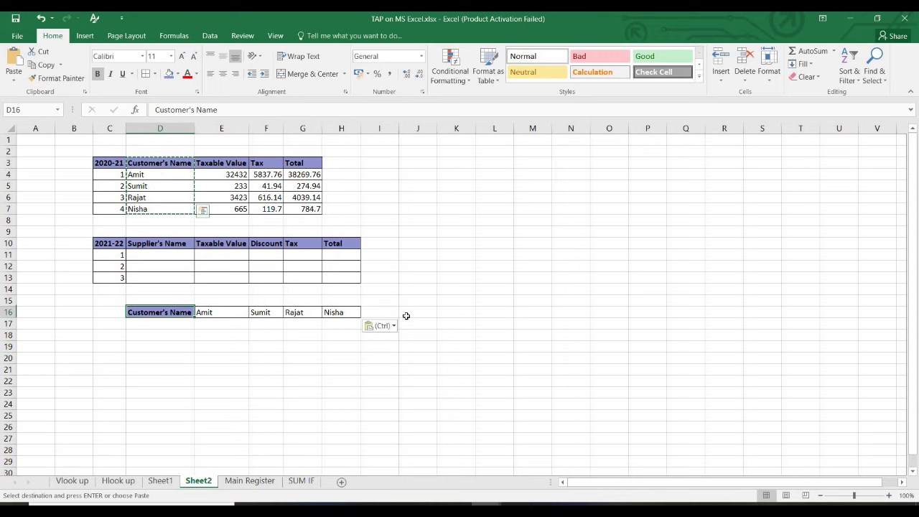
left_click(211, 357)
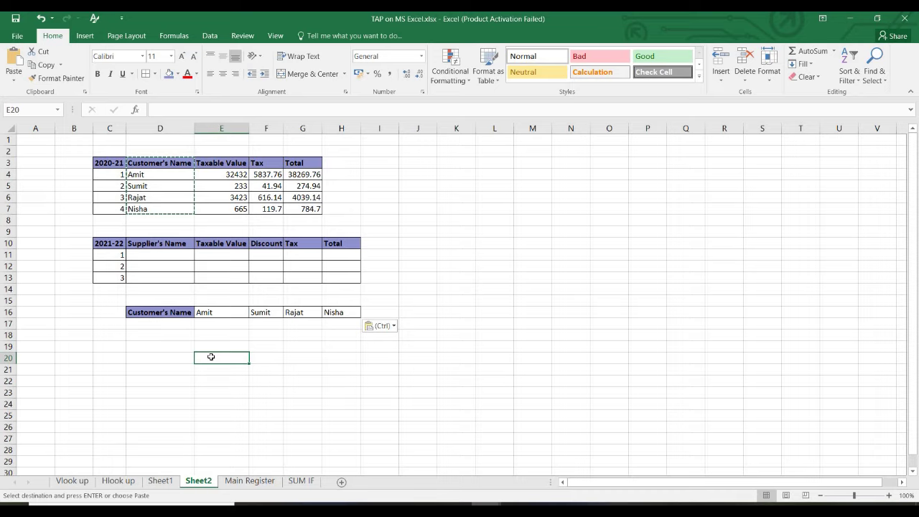
Cancel Paste Special at E20, then select and copy the 2020-21 table C3:G7.
key("ctrl+c")
key("ctrl+alt+v")
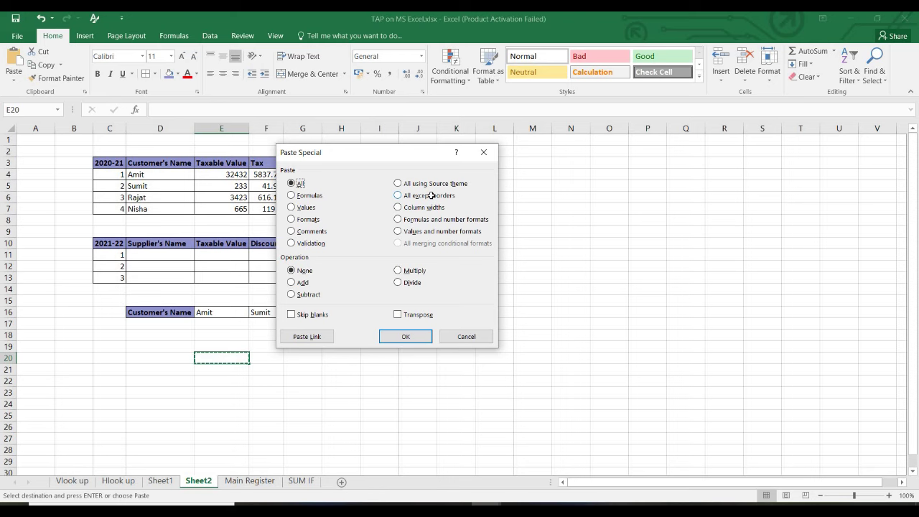
key("Escape")
key("Left")
key("Up")
key("Up")
key("Up")
key("Up")
key("Up")
key("Up")
key("Up")
key("Up")
key("Up")
key("Up")
key("Up")
key("Up")
key("Up")
key("Up")
key("Left")
key("Up")
key("Up")
key("Up")
key("ctrl+shift+Down")
key("ctrl+shift+Right")
key("ctrl+c")
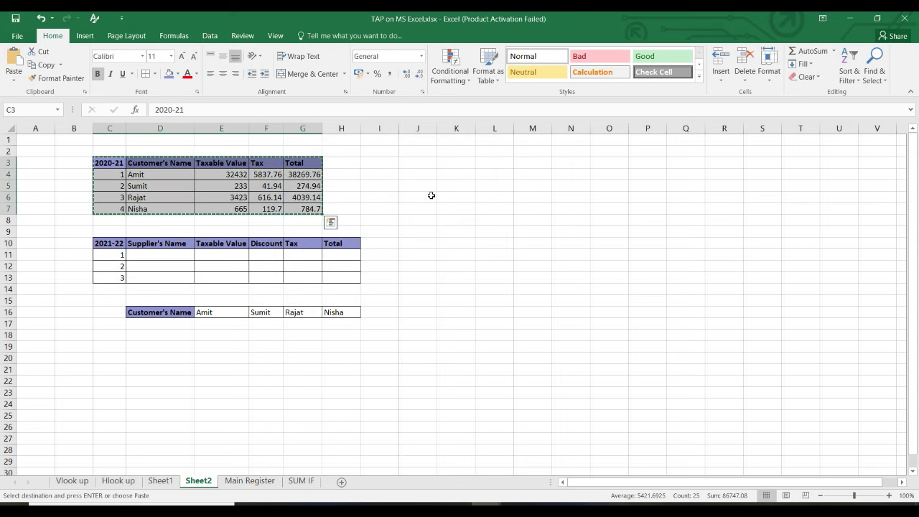
Paste the table at C20 with the All except borders option.
key("Down")
key("Down")
key("Down")
key("Down")
key("Down")
key("Down")
key("Down")
key("Down")
key("Down")
key("Down")
key("Down")
key("Down")
key("Down")
key("Down")
key("Down")
key("Down")
key("Down")
key("Down")
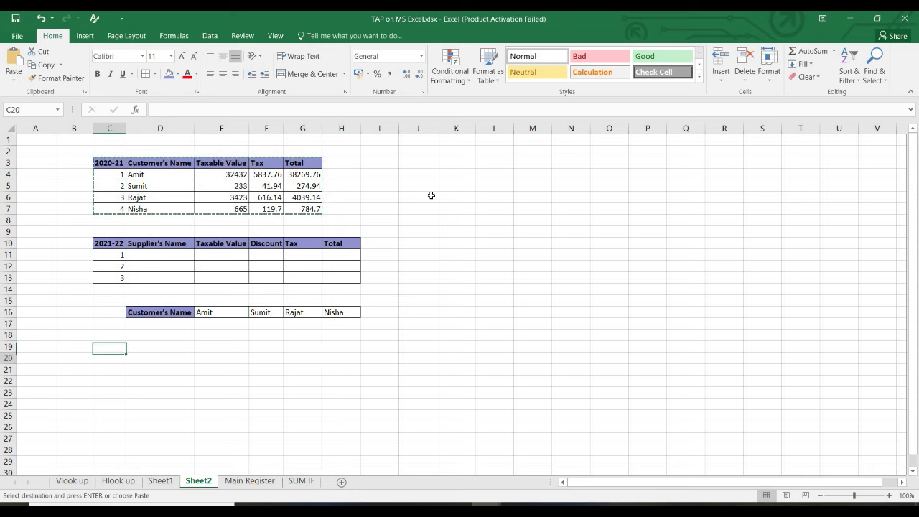
key("Up")
key("ctrl+alt+v")
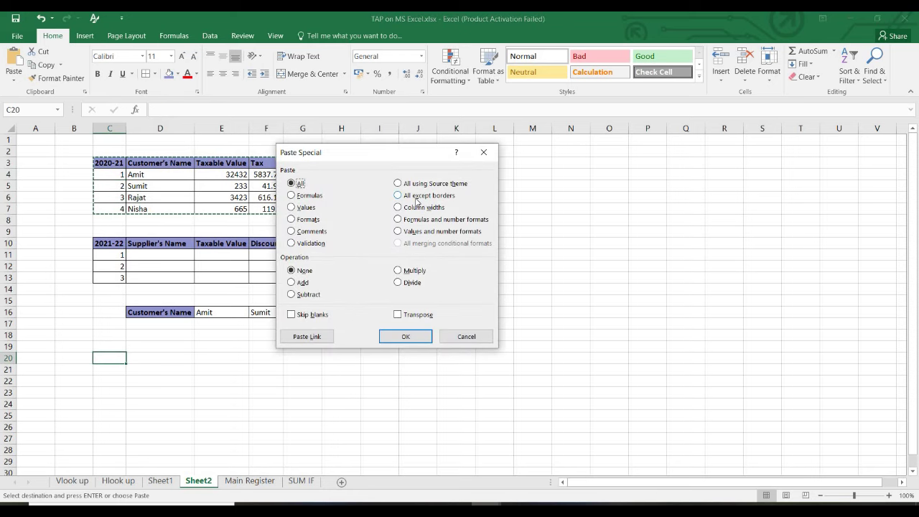
left_click(417, 198)
key("Return")
Select the pasted copy C20:G24 and review Paste Special without applying anything.
left_click(107, 358)
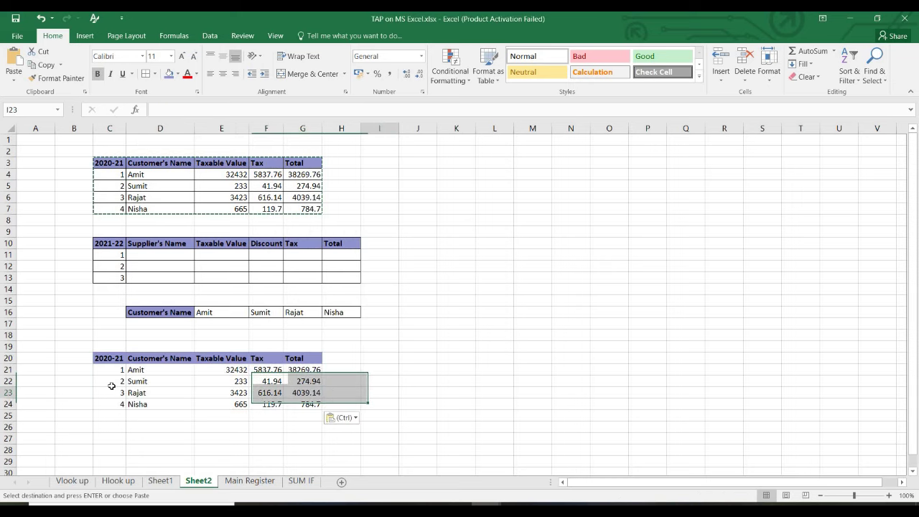
left_click_drag(314, 399, 314, 399)
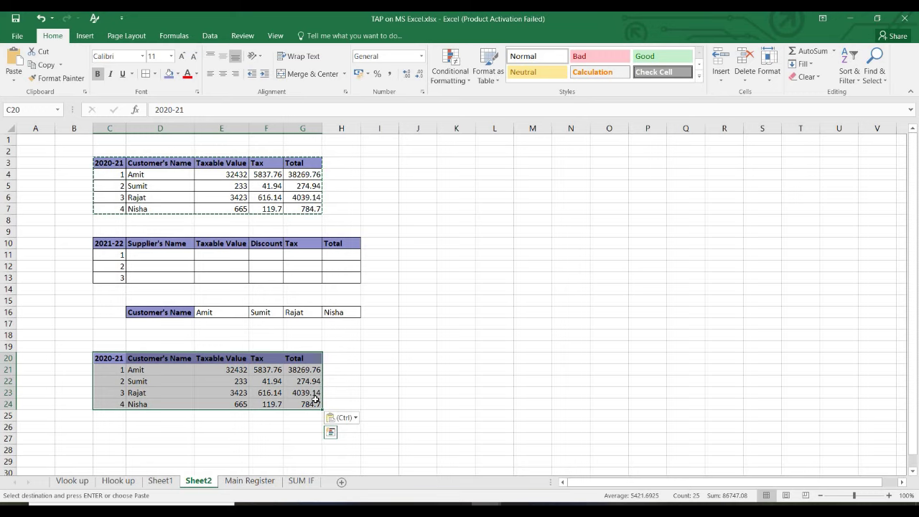
key("ctrl+alt+v")
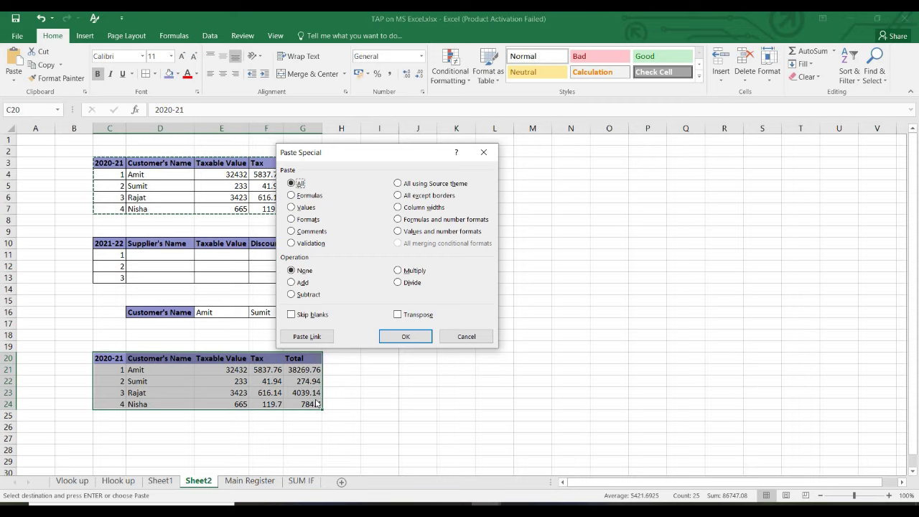
left_click(458, 340)
left_click(394, 254)
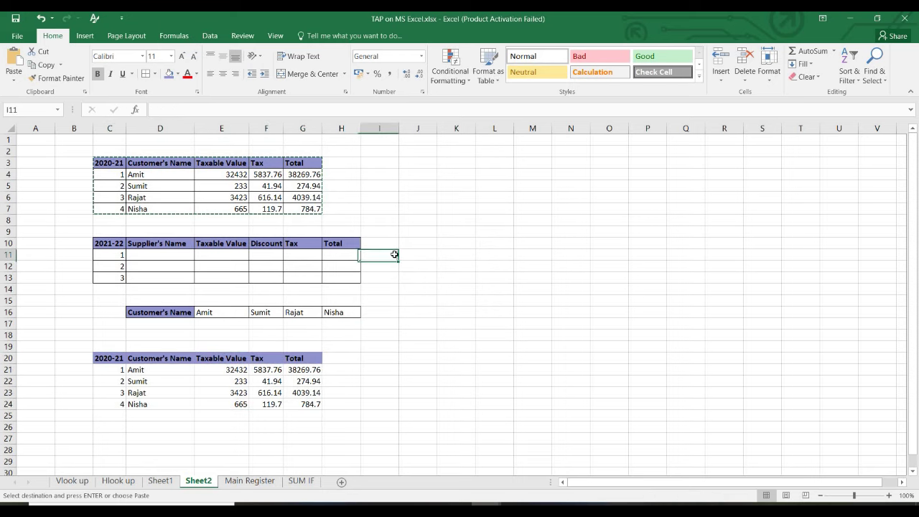
Browse the Format Painter, font, font-size and border lists without changing anything.
left_click(57, 78)
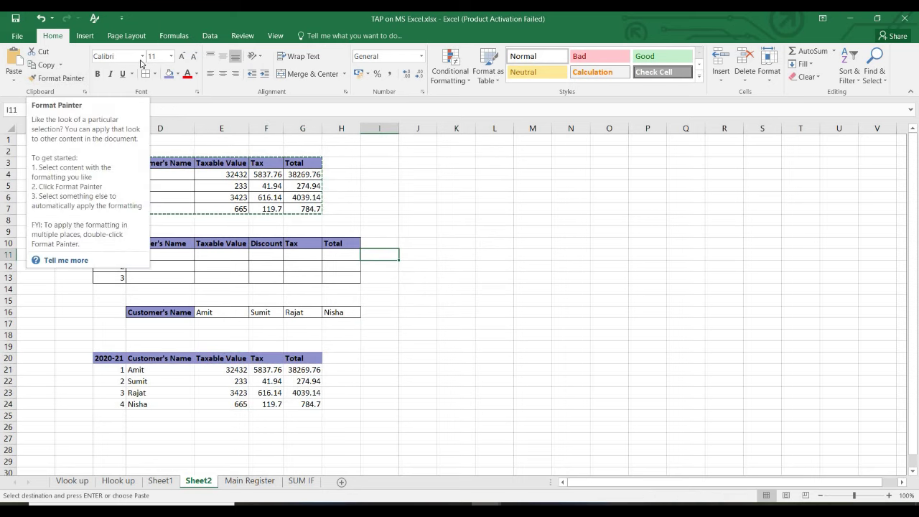
left_click(143, 57)
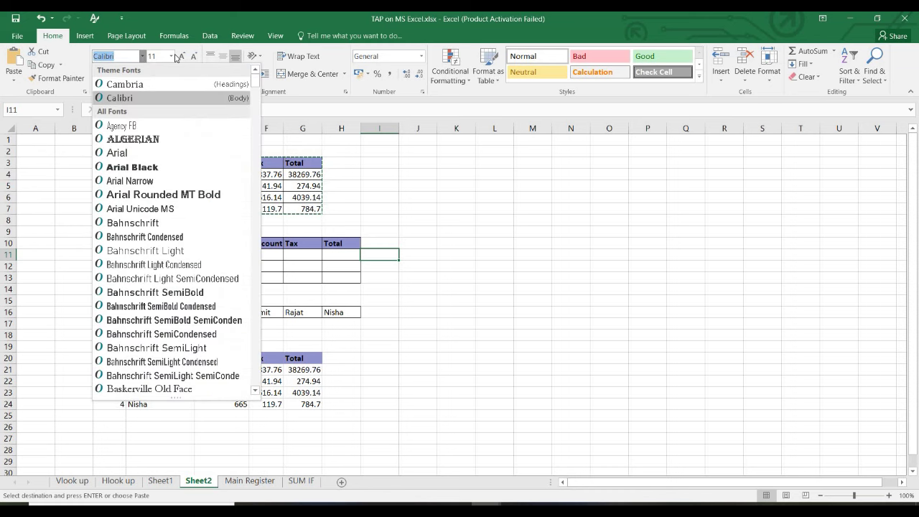
left_click(171, 56)
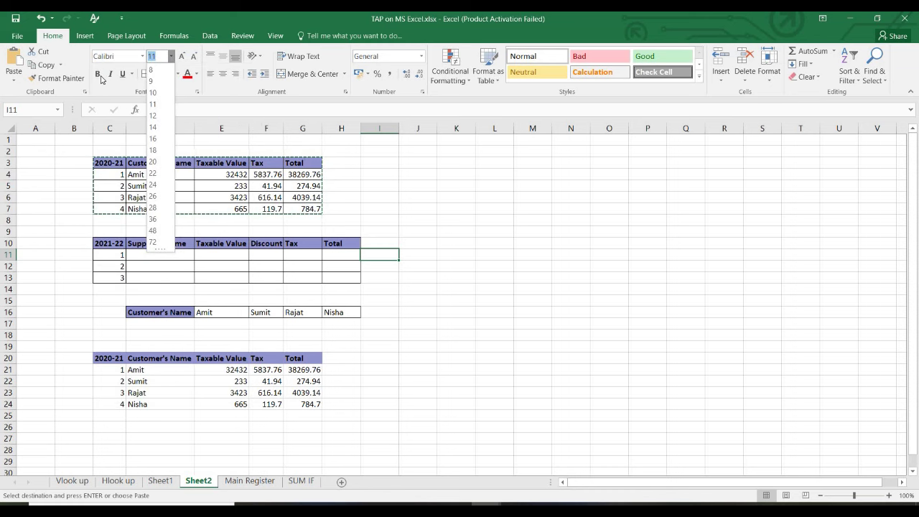
key("Escape")
key("Escape")
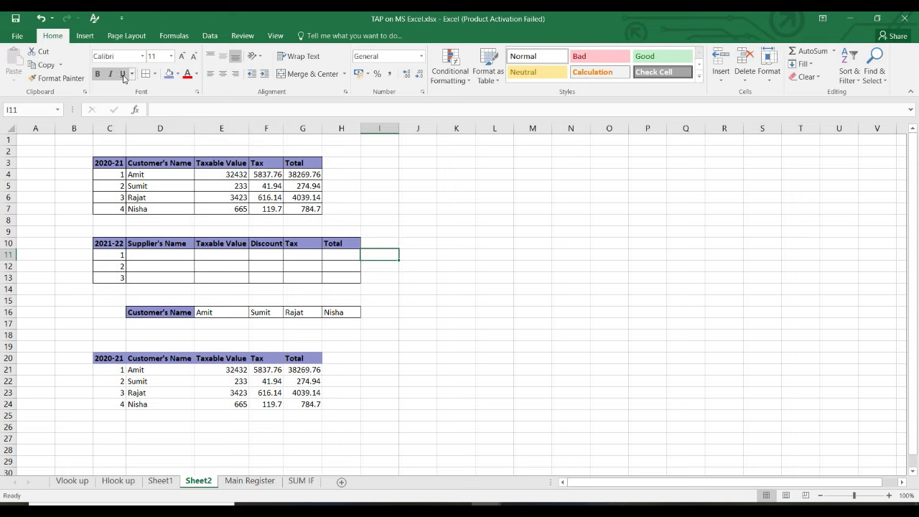
left_click(155, 75)
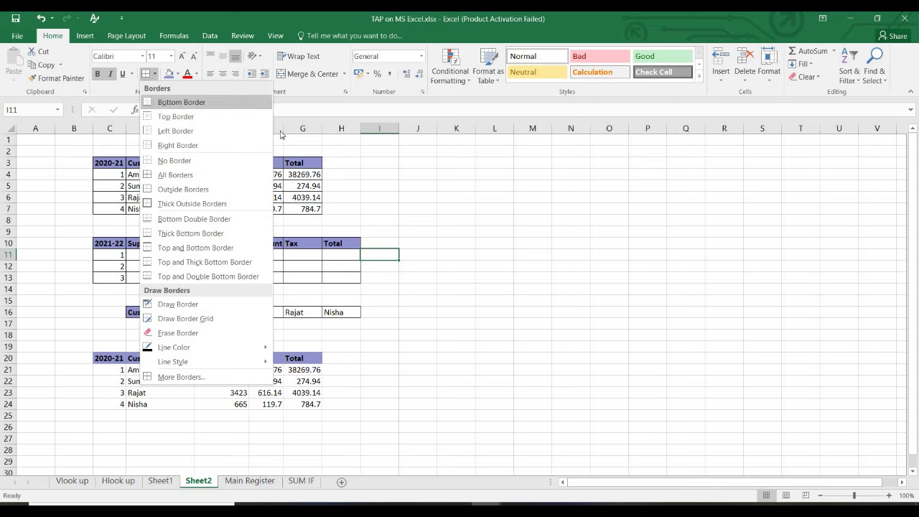
left_click(502, 173)
Give cell L4 a bottom border and check the result.
left_click(502, 173)
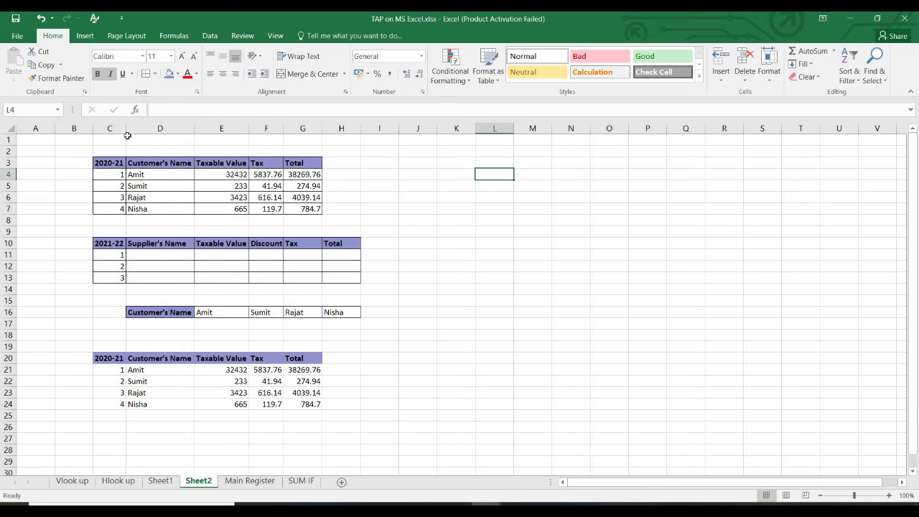
left_click(154, 75)
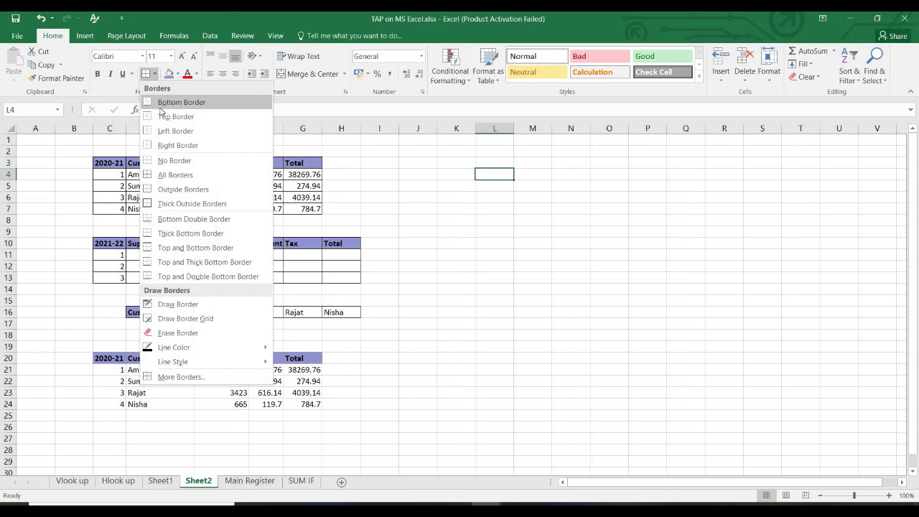
left_click(434, 196)
left_click(519, 240)
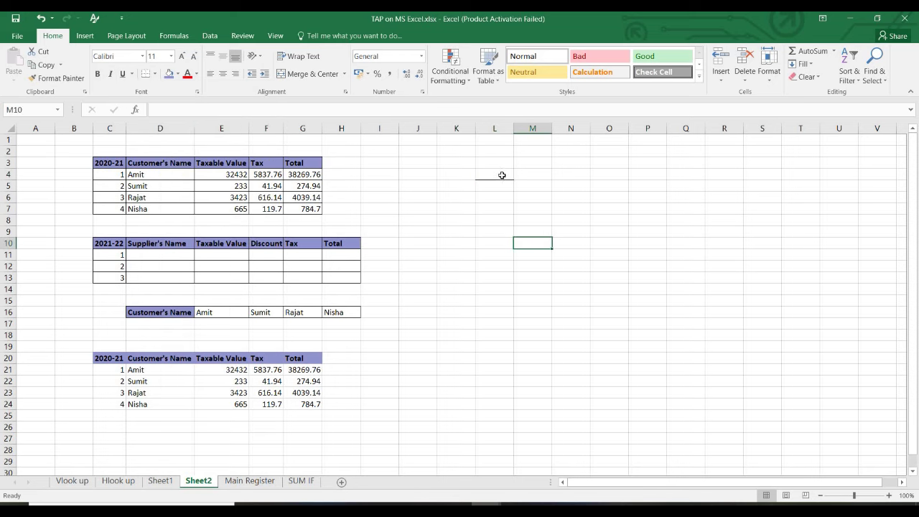
left_click(501, 175)
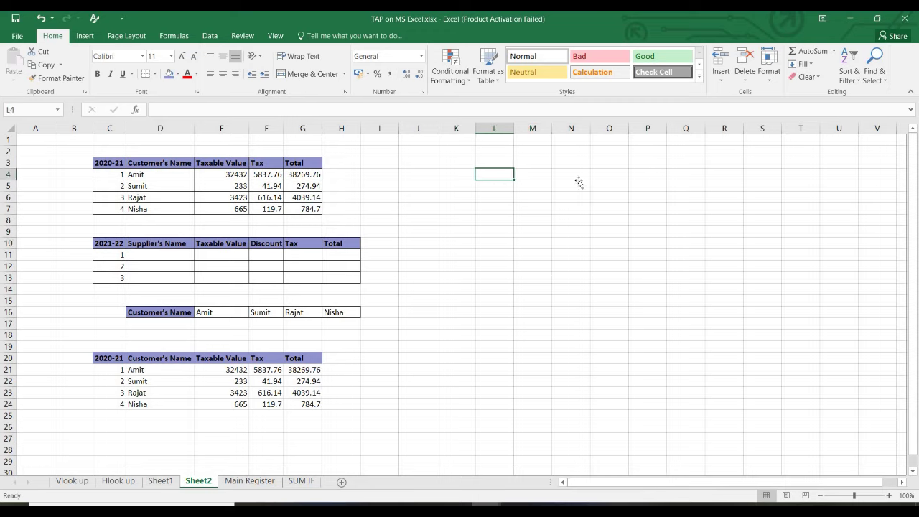
left_click(579, 182)
left_click(155, 74)
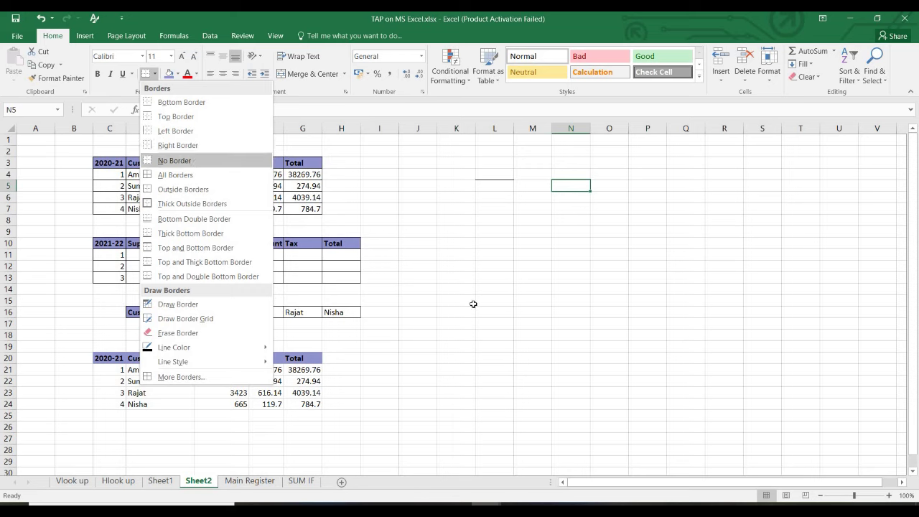
key("Escape")
Remove all borders from the row-16 name list D16:H16.
left_click_drag(174, 313, 362, 316)
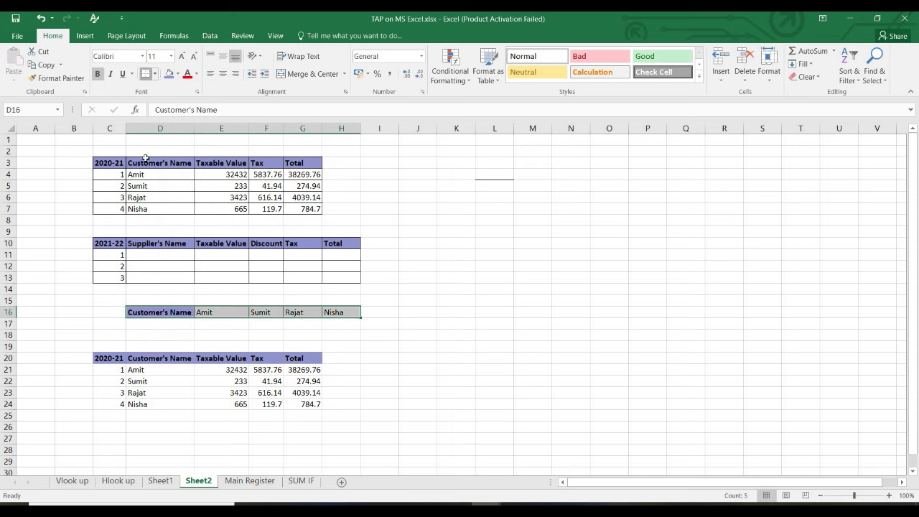
left_click(156, 74)
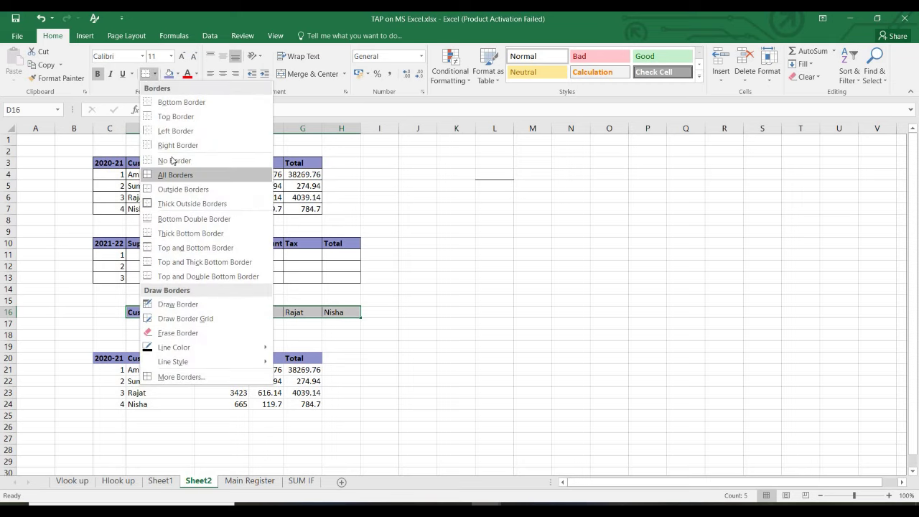
left_click(165, 158)
left_click(473, 369)
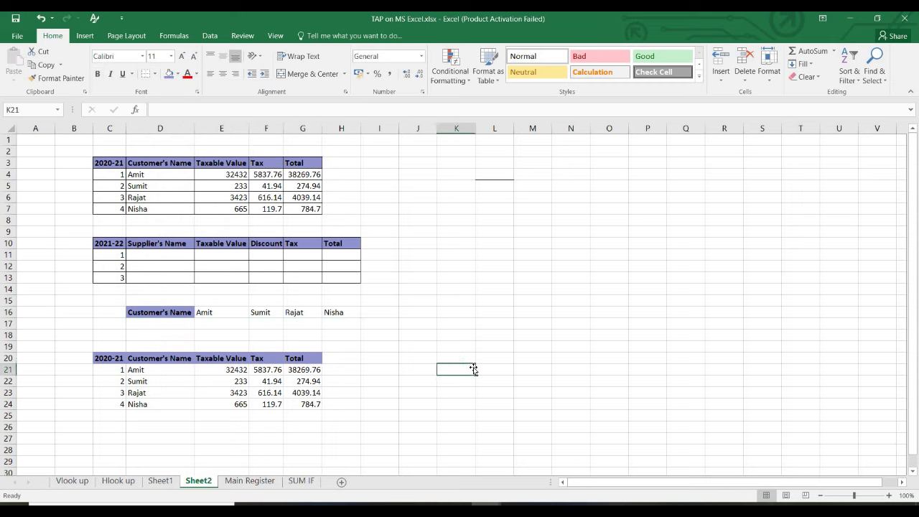
Put an outside border around the lower 2020-21 table C20:G24.
left_click(155, 75)
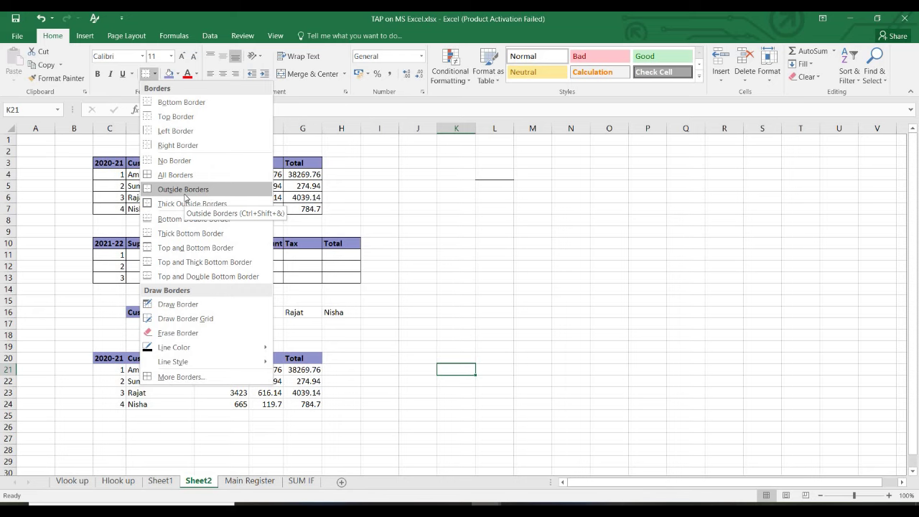
left_click(520, 310)
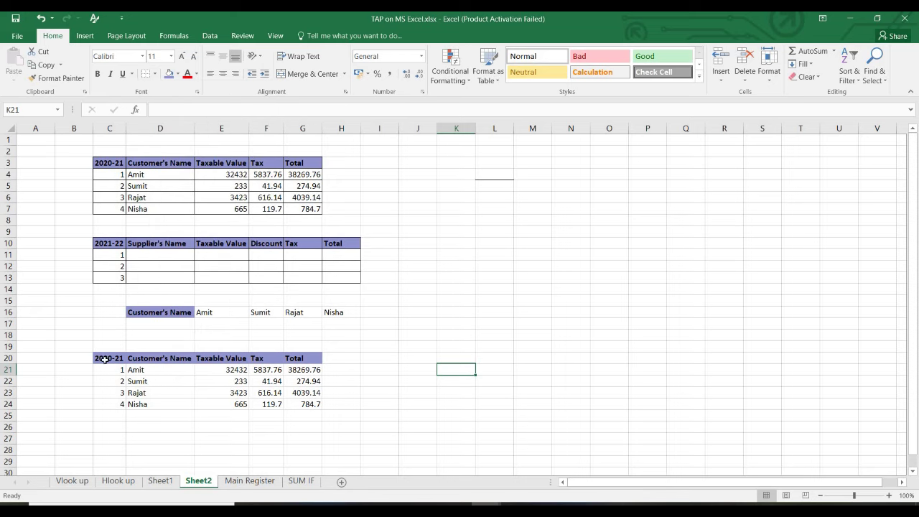
left_click_drag(109, 358, 309, 405)
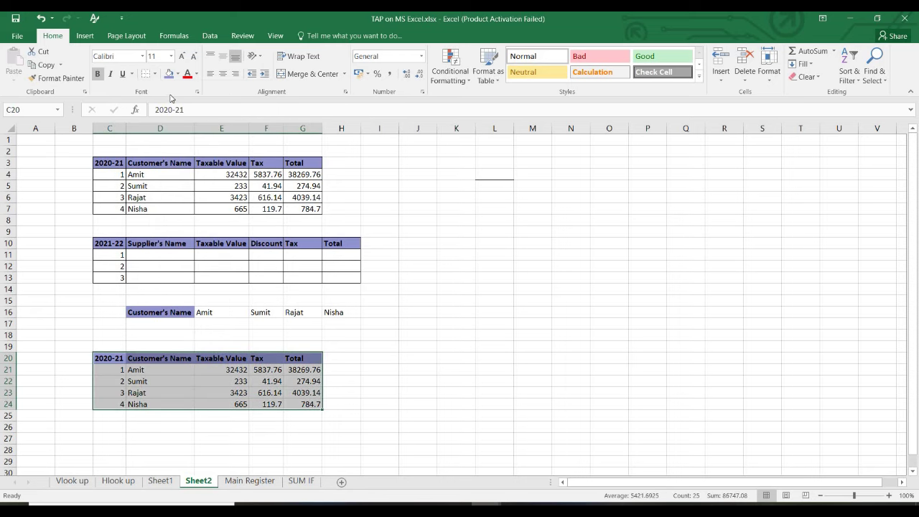
left_click(155, 74)
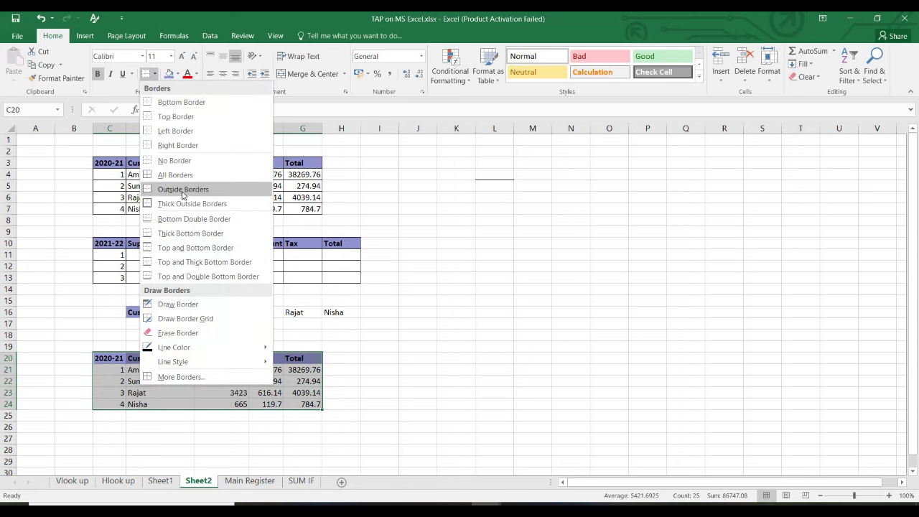
left_click(182, 189)
left_click(417, 418)
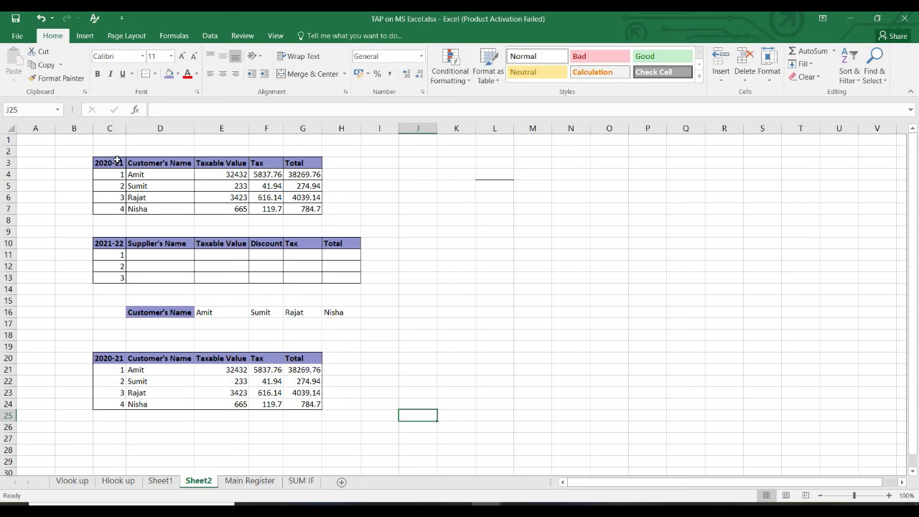
Reselect the upper and lower tables and view the ribbon key hints without making changes.
left_click_drag(117, 164, 320, 223)
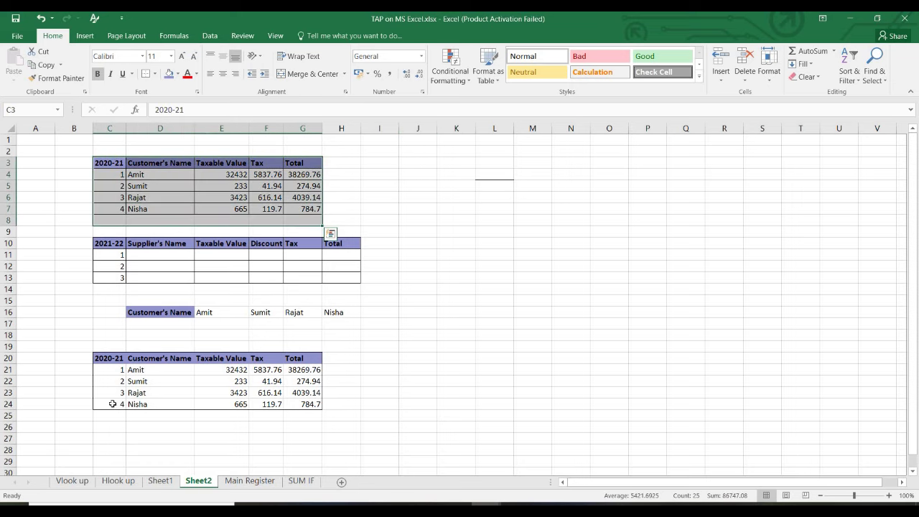
left_click_drag(108, 358, 316, 406)
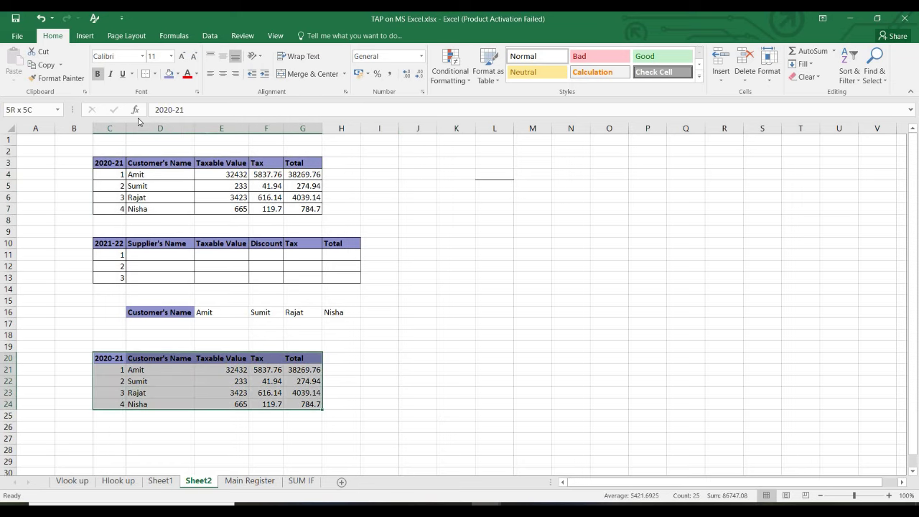
left_click(155, 74)
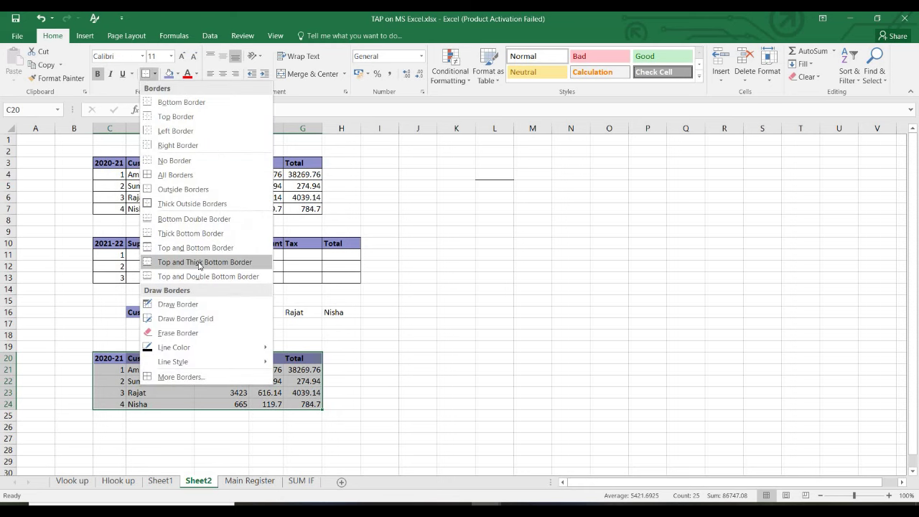
left_click(511, 226)
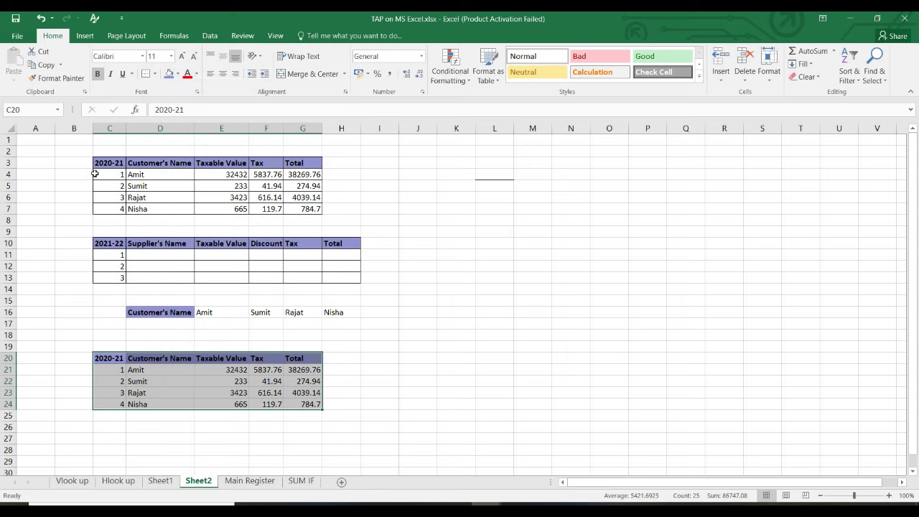
left_click_drag(110, 163, 313, 209)
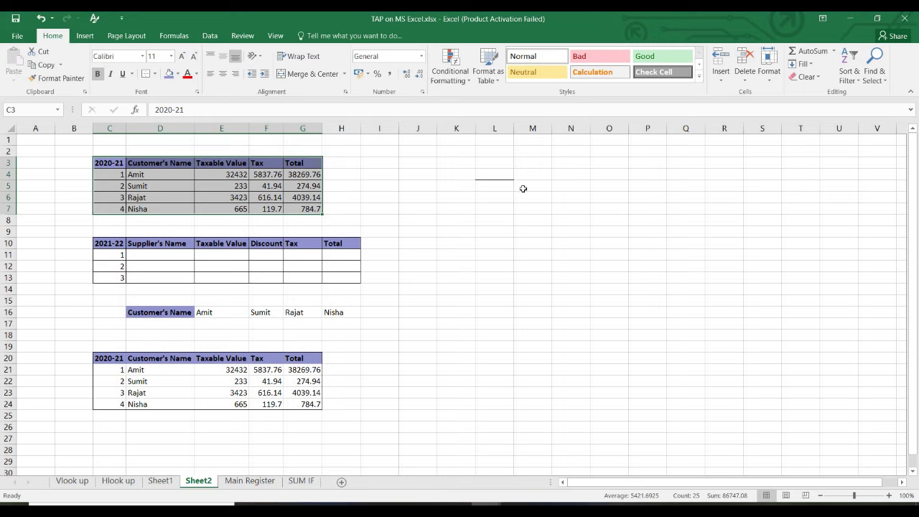
key("alt")
key("Escape")
left_click(522, 188)
left_click_drag(100, 163, 315, 209)
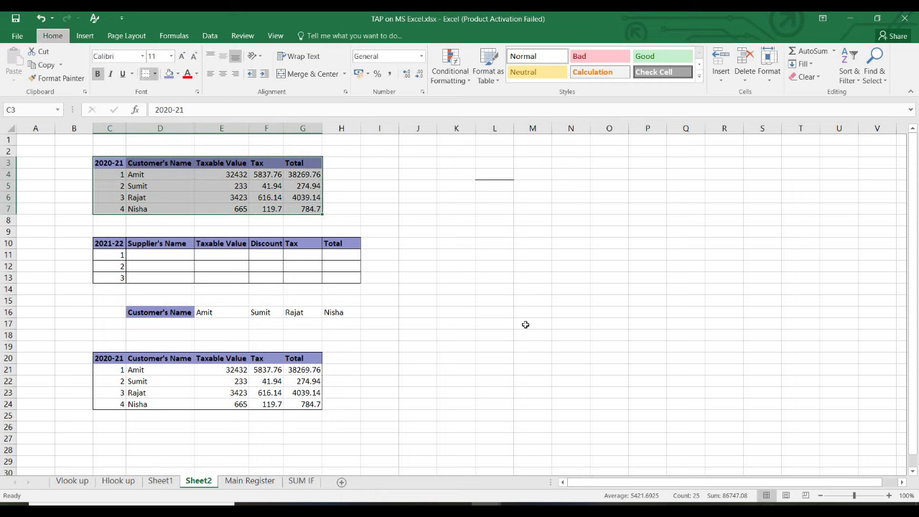
left_click(438, 251)
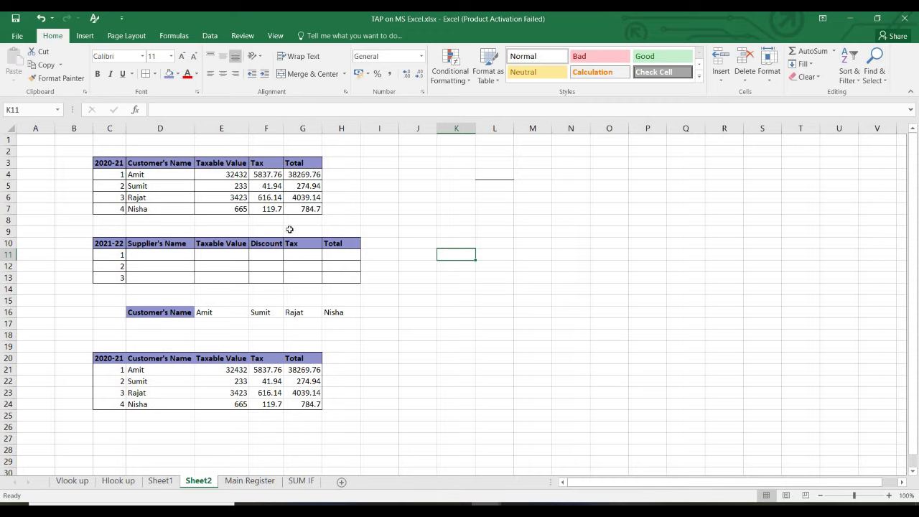
Select the upper table C3:G7 and apply All Borders.
key("Home")
key("ctrl+Right")
key("ctrl+Up")
key("ctrl+Up")
key("ctrl+Up")
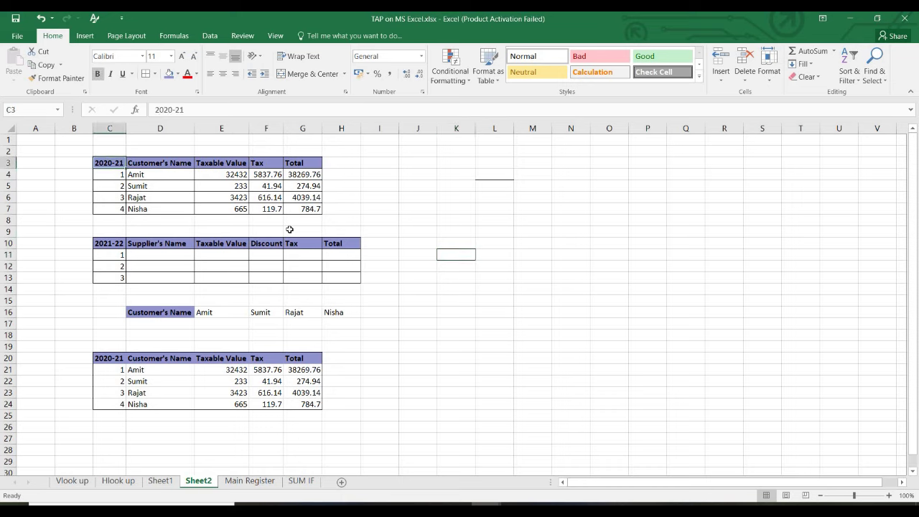
key("ctrl+shift+Down")
key("ctrl+shift+Right")
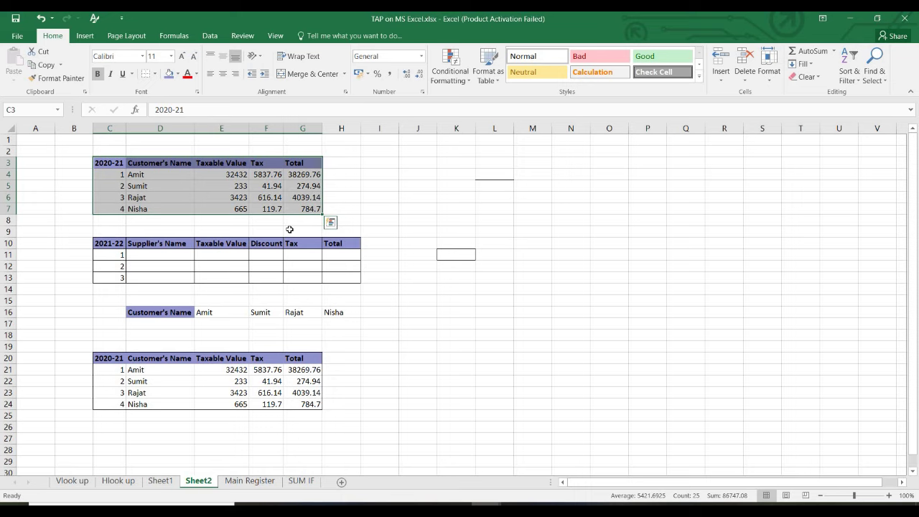
key("alt+h")
key("b")
key("a")
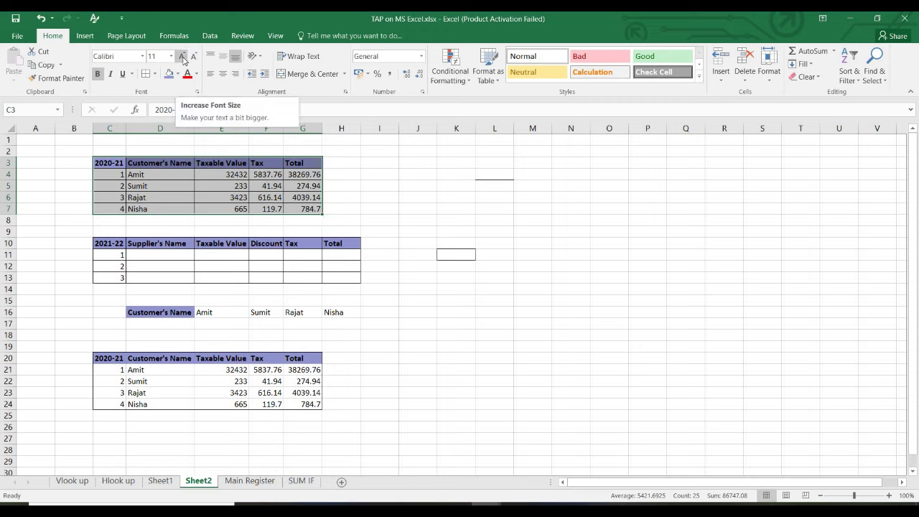
Enlarge the upper table's font size to 18, then shrink it back to 10.
left_click(183, 58)
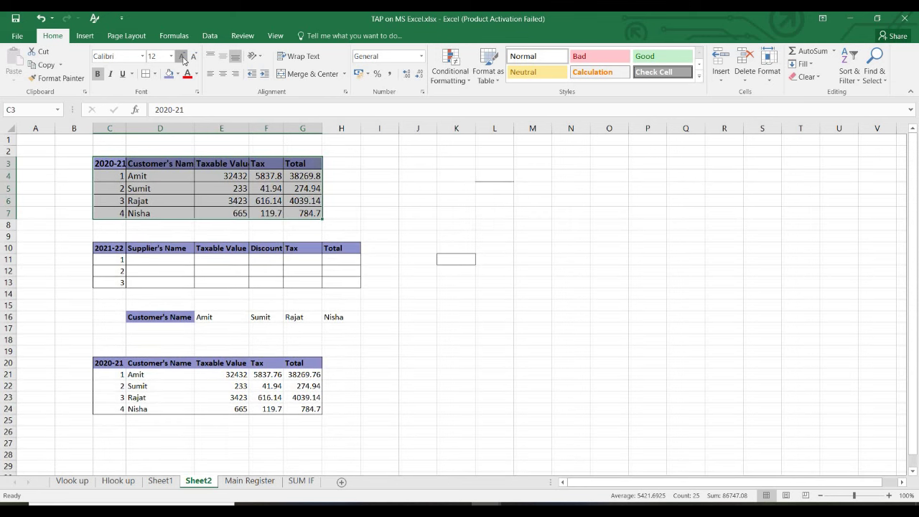
left_click(183, 57)
left_click(183, 57)
left_click(183, 57)
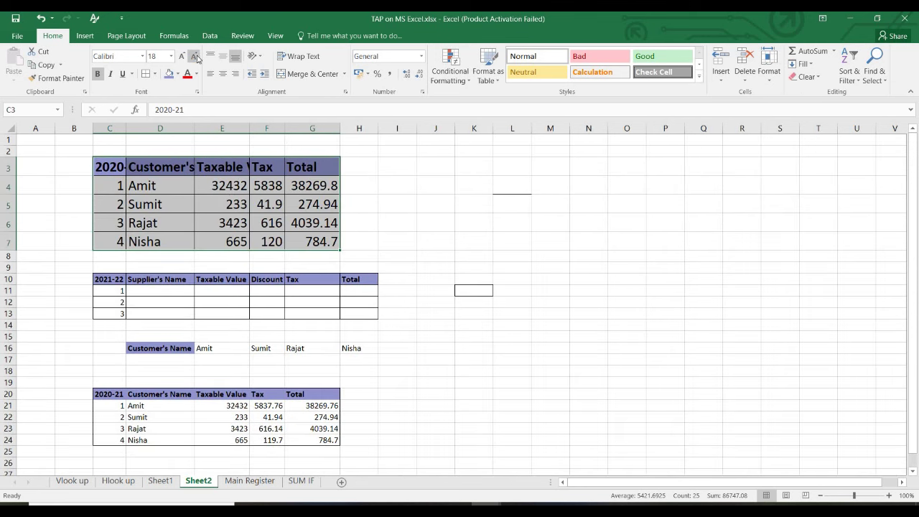
left_click(195, 57)
left_click(194, 57)
left_click(195, 57)
left_click(195, 57)
left_click(195, 56)
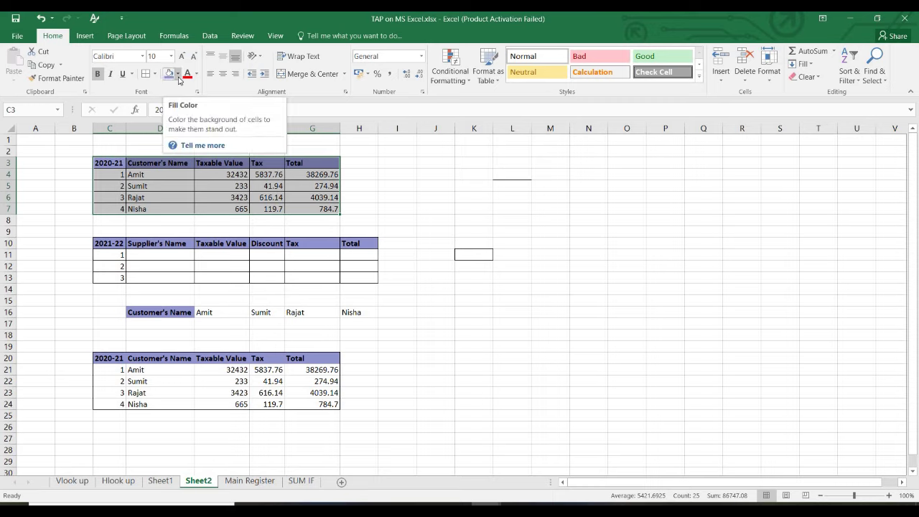
Select cell O4 and fill it with the dark teal theme colour.
left_click(613, 172)
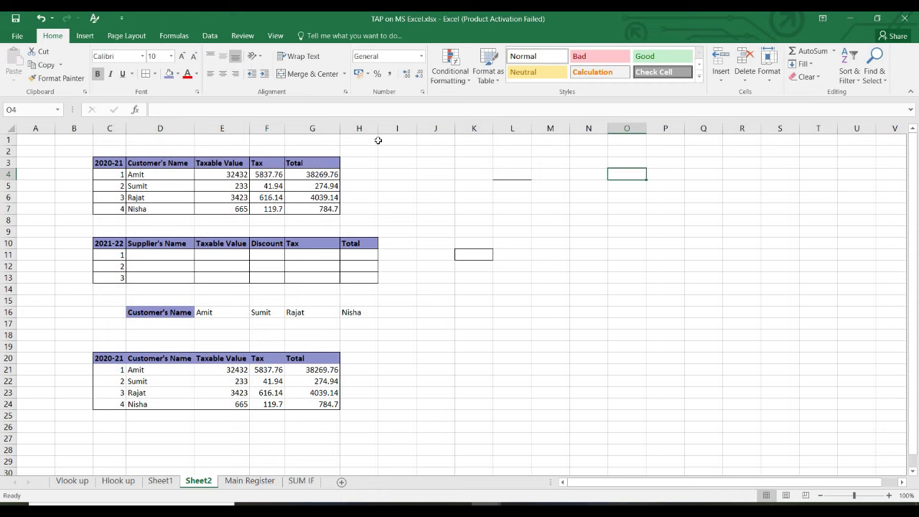
left_click(170, 74)
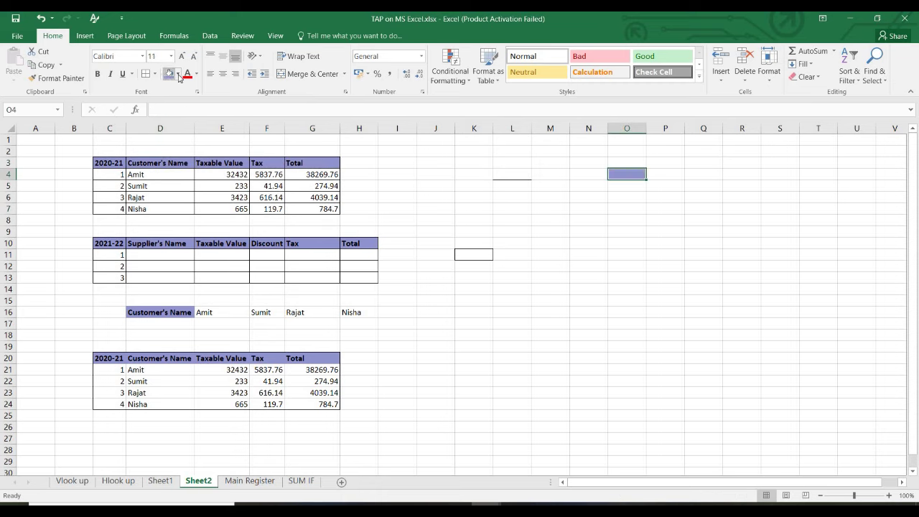
left_click(178, 74)
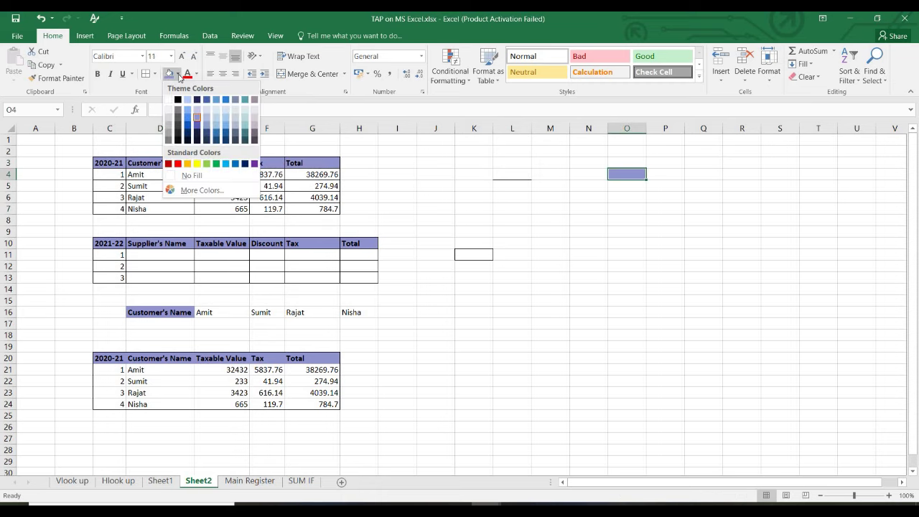
left_click(246, 138)
left_click(759, 323)
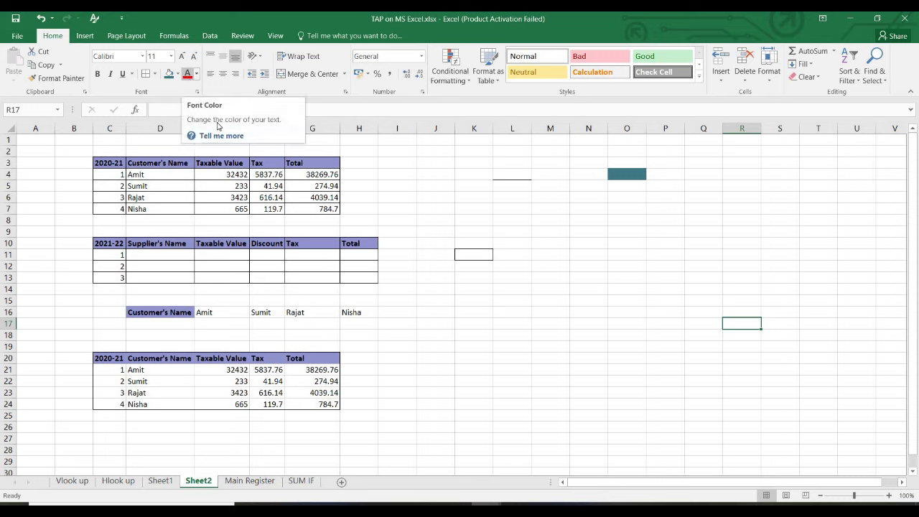
Colour the Total heading text in H10 red.
left_click(358, 245)
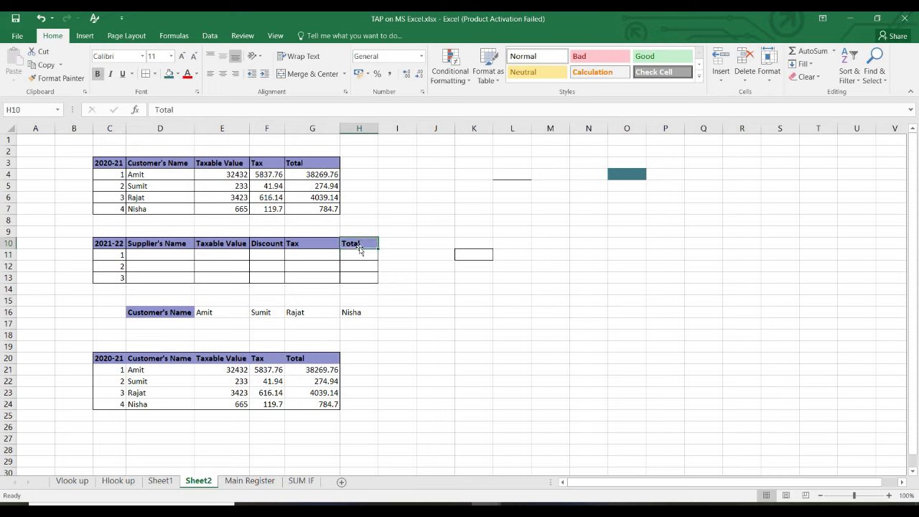
left_click(196, 74)
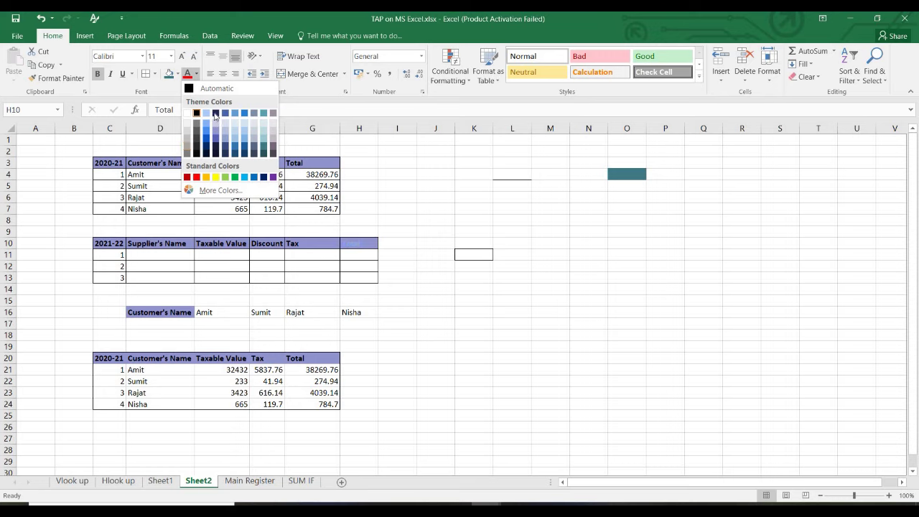
left_click(187, 177)
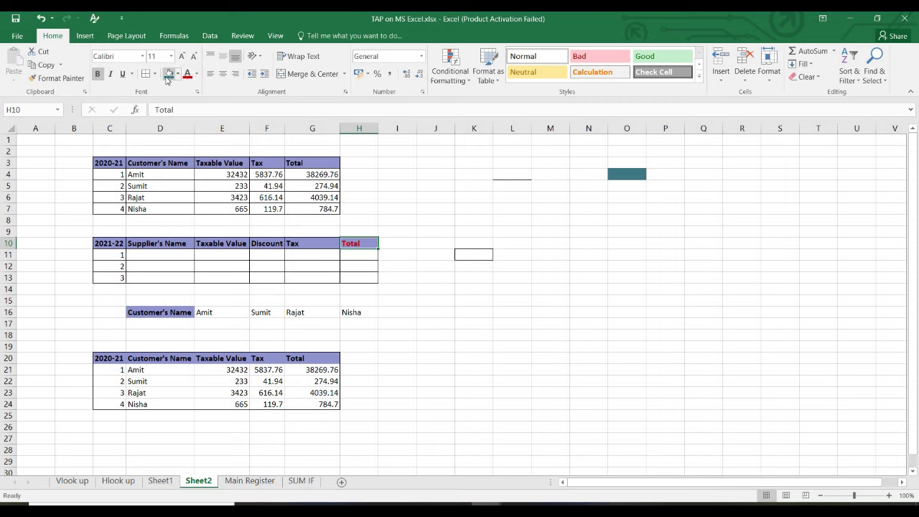
Select cell O4 and undo its teal fill.
left_click(511, 318)
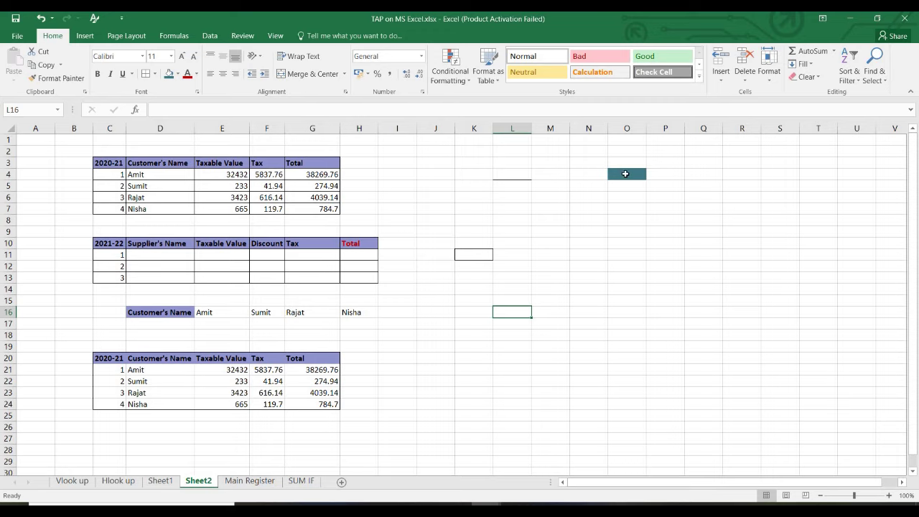
left_click(625, 173)
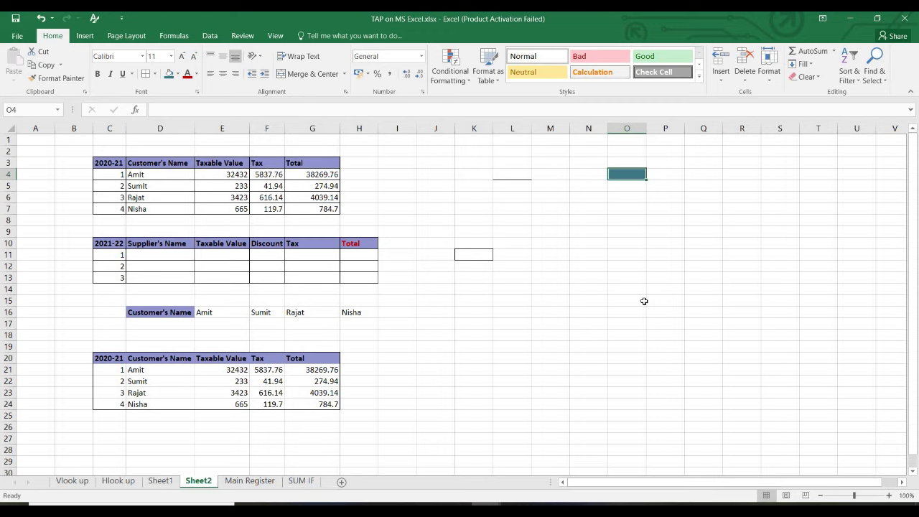
key("ctrl+z")
On Main Register, fill the Gandhi & Sons vendor cell F4 yellow.
key("ctrl+Page_Down")
key("Left")
key("Left")
key("Left")
key("Left")
key("Left")
key("Left")
key("Left")
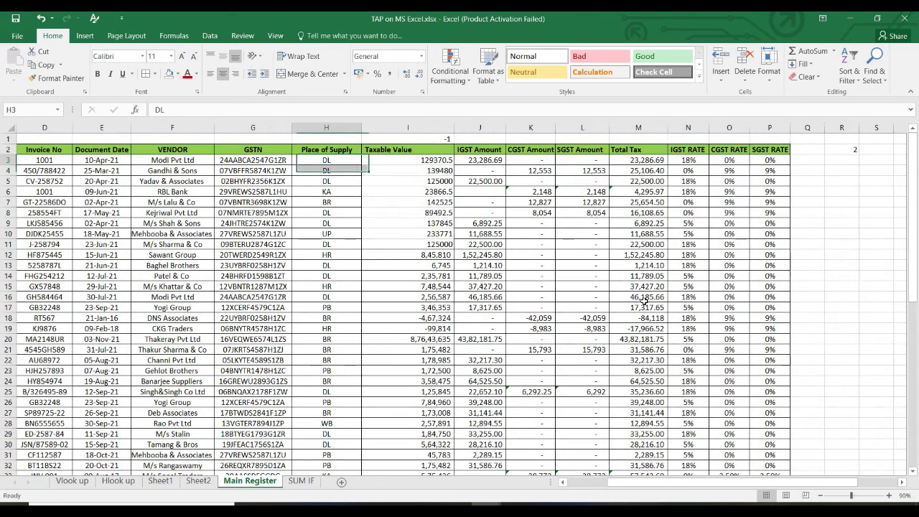
key("Right")
key("Right")
key("Right")
key("Right")
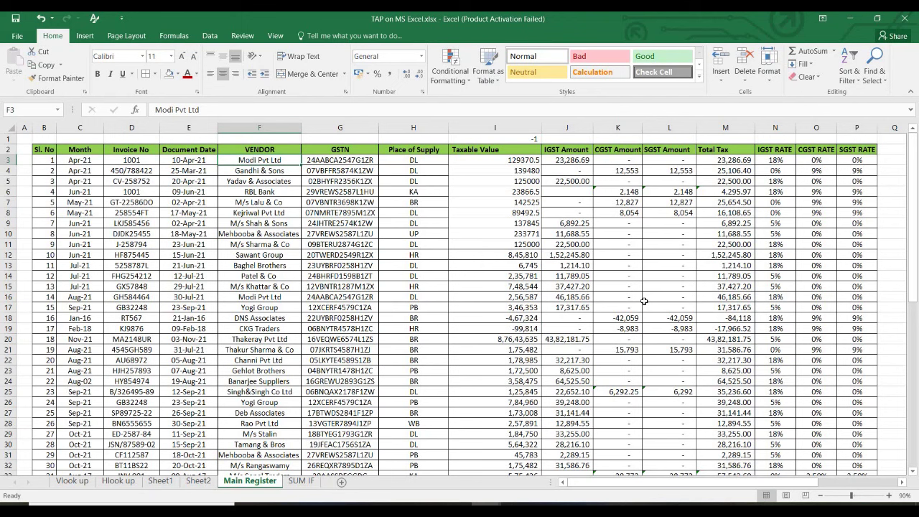
key("Down")
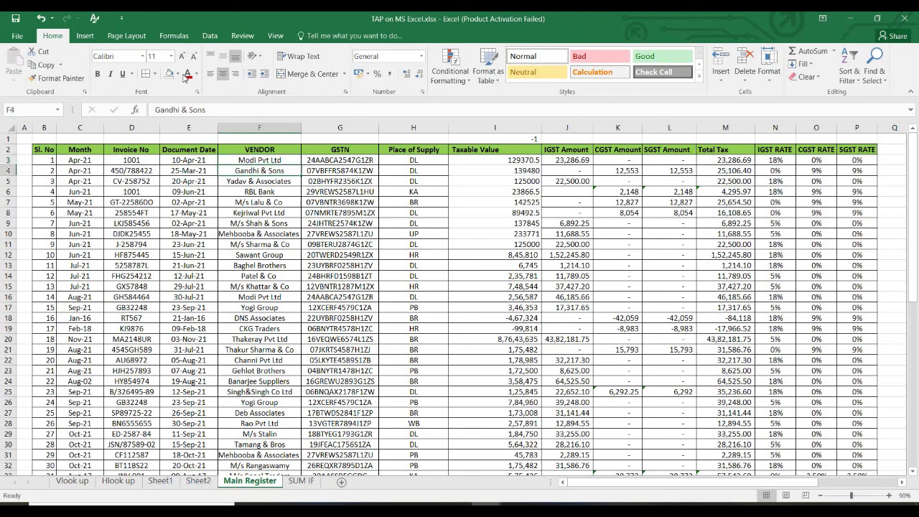
left_click(176, 74)
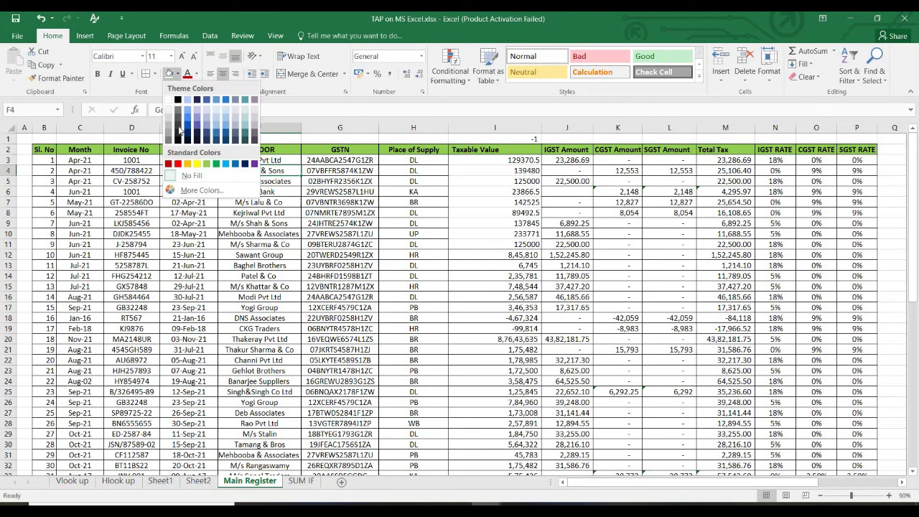
left_click(194, 165)
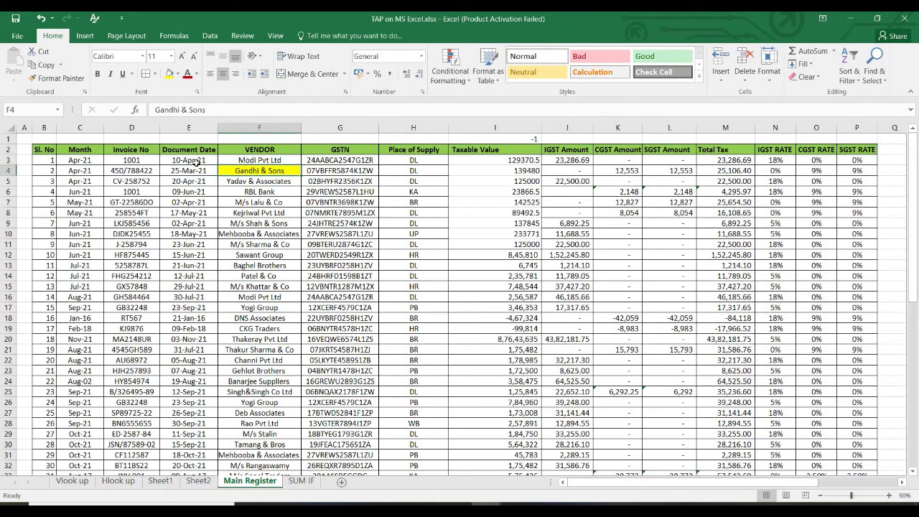
Shade the KA Place of Supply cells H6 and H33 yellow.
left_click(403, 170)
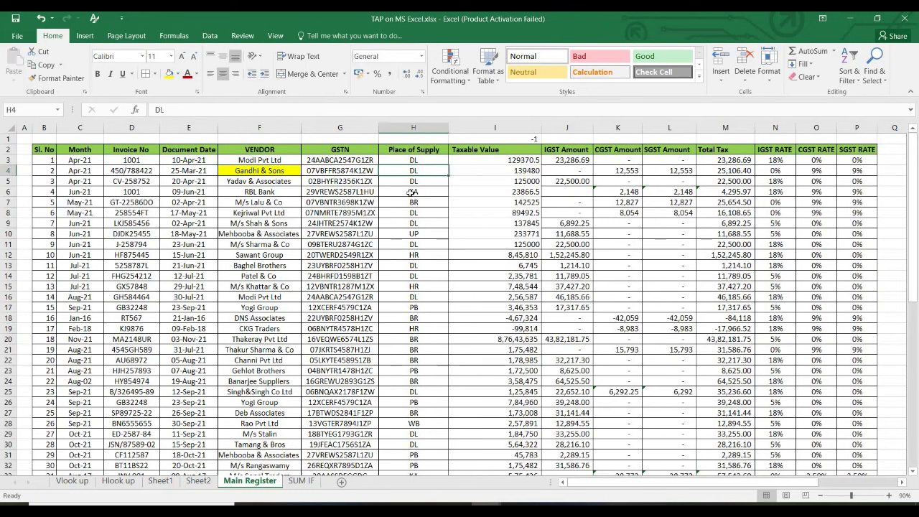
left_click(423, 193)
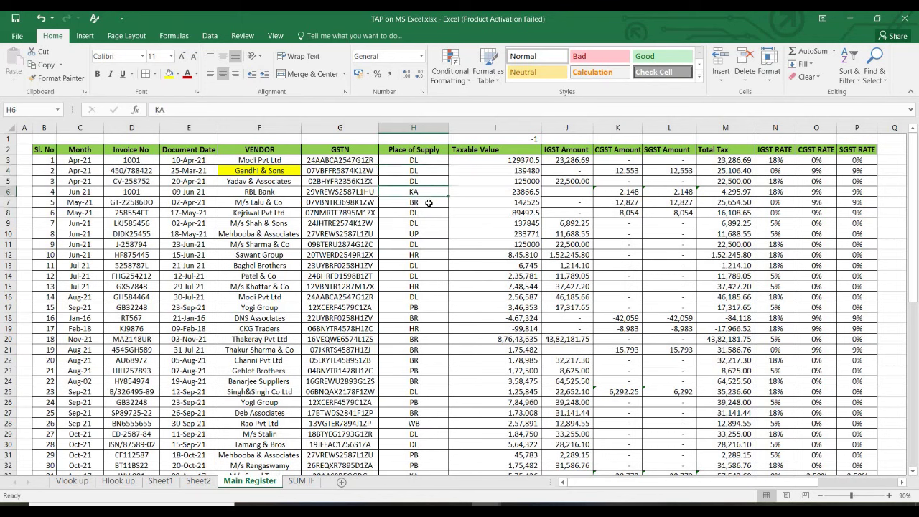
left_click(168, 73)
key("Down")
key("Down")
key("Down")
key("Down")
key("Down")
key("Down")
key("Down")
key("Down")
key("Down")
key("Down")
key("Down")
key("Down")
key("Down")
key("Down")
key("Down")
key("Down")
key("Down")
key("Down")
key("Down")
key("Down")
key("Down")
key("Down")
key("Down")
key("Down")
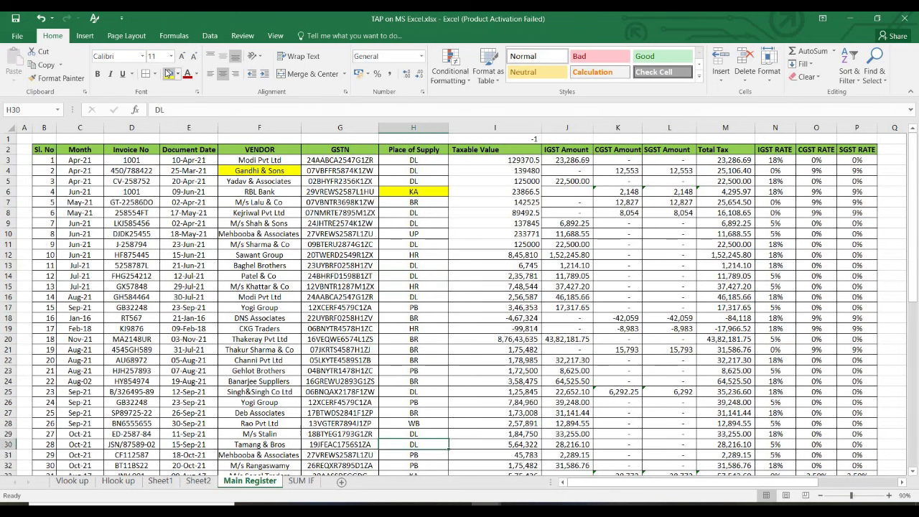
key("Down")
key("Down")
key("Down")
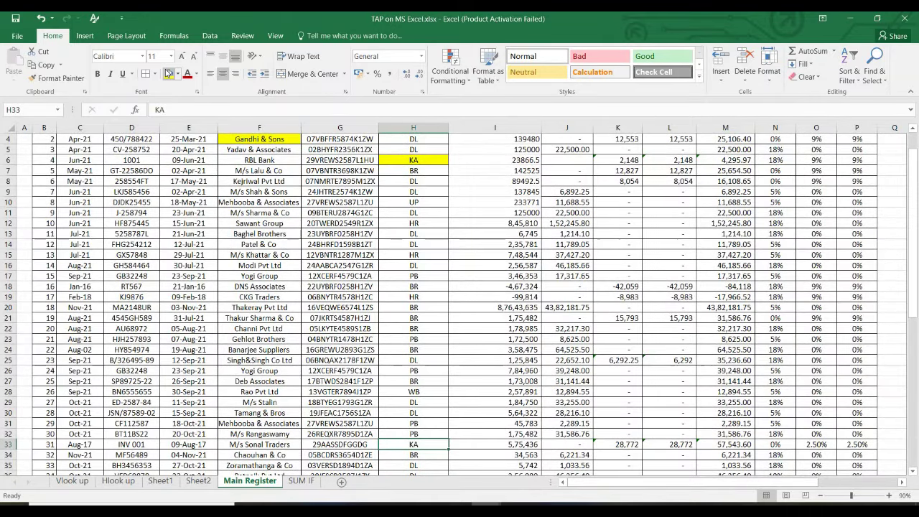
left_click(168, 73)
key("Down")
key("Down")
key("Down")
key("Down")
key("Down")
key("Down")
key("Down")
key("Down")
key("Down")
key("Down")
key("Down")
key("Down")
key("Down")
key("Down")
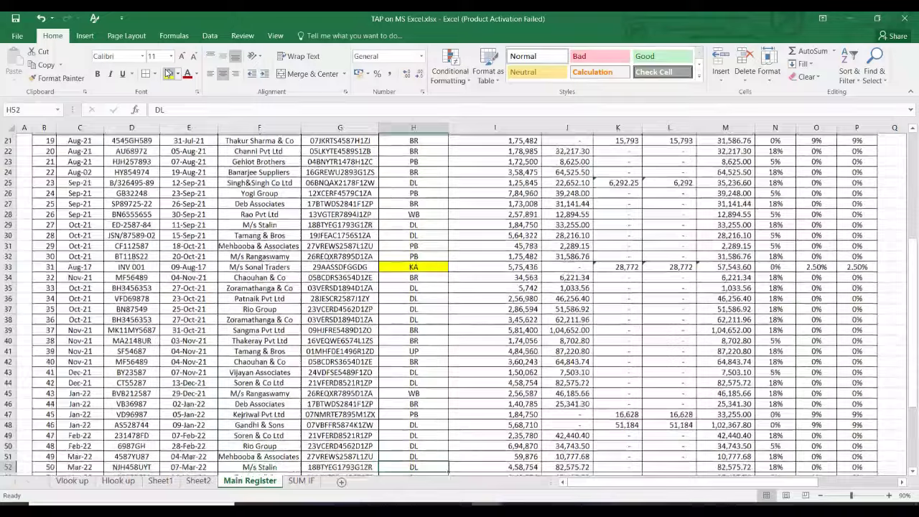
key("Down")
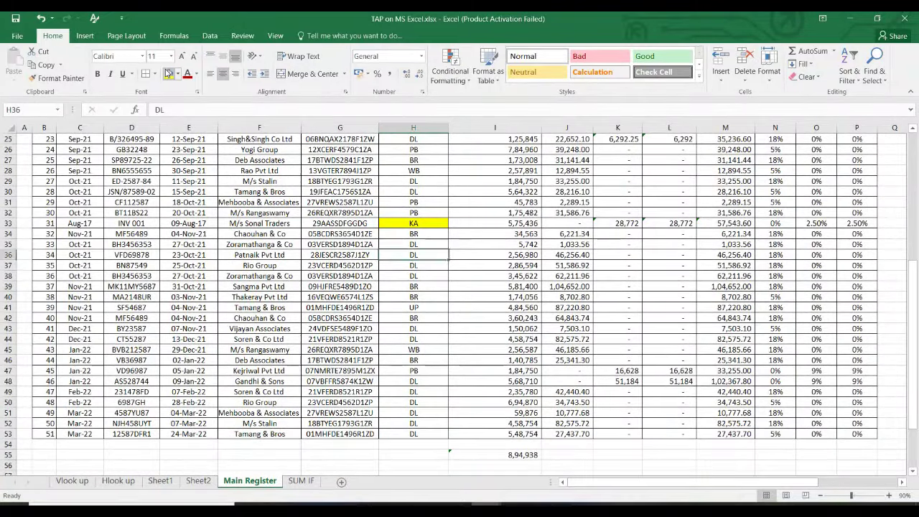
key("ctrl+Up")
key("Down")
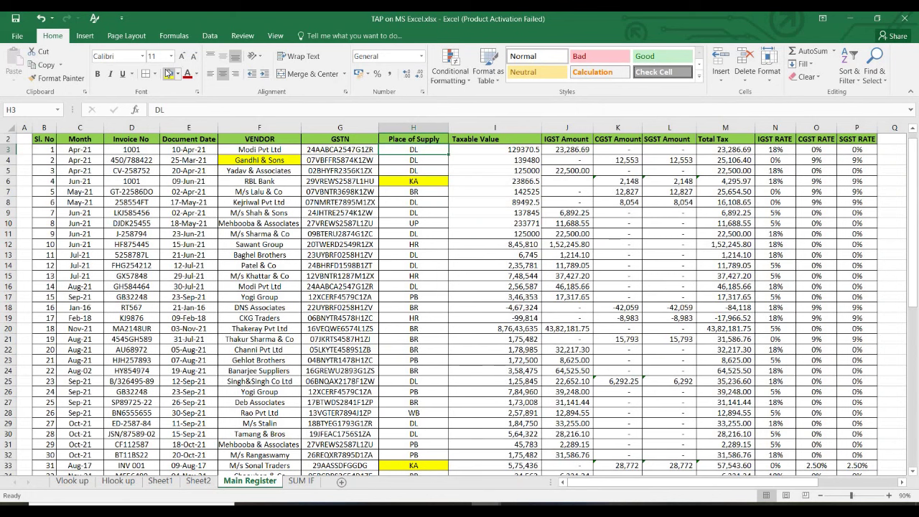
Fill the Total Tax cell M10 light blue and the SGST Amount cell L17 blue.
left_click(714, 223)
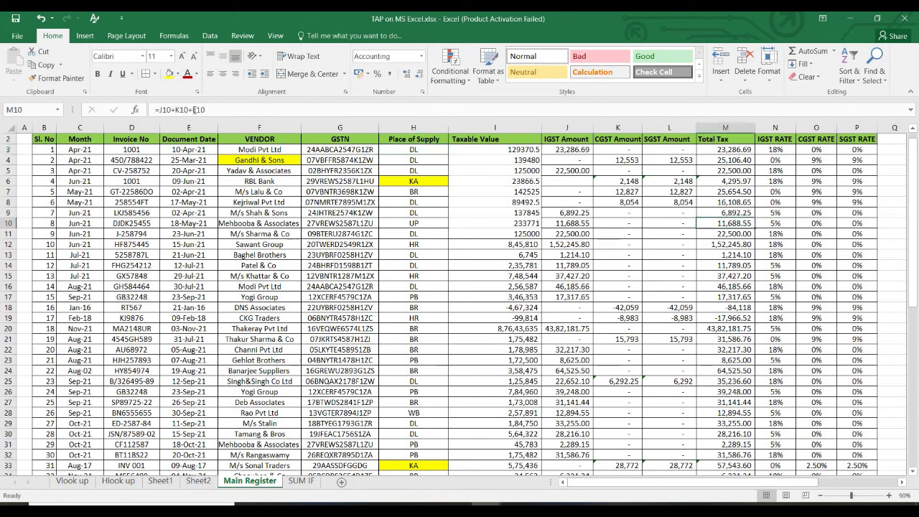
left_click(177, 74)
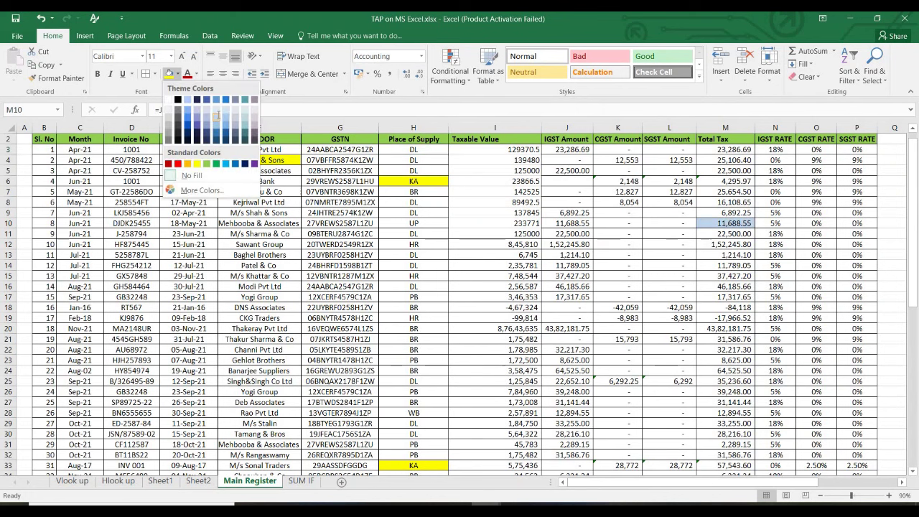
left_click(210, 115)
left_click(650, 296)
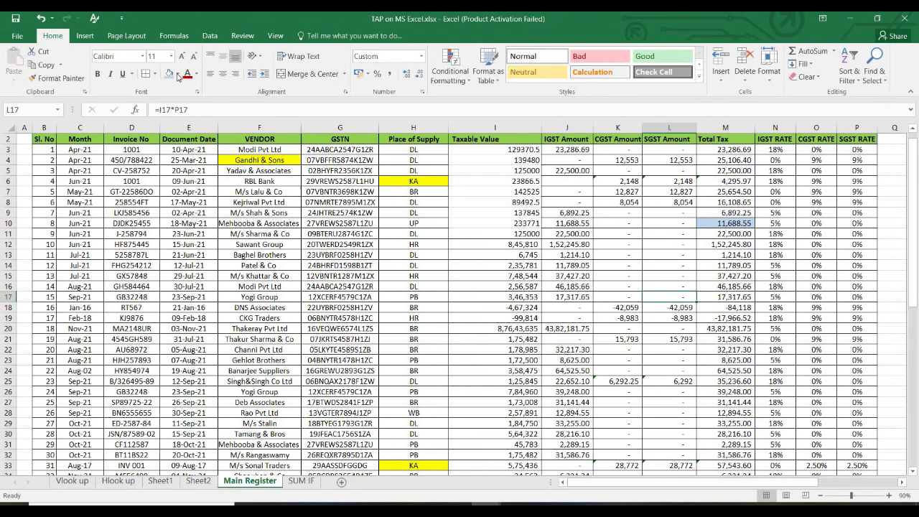
left_click(178, 75)
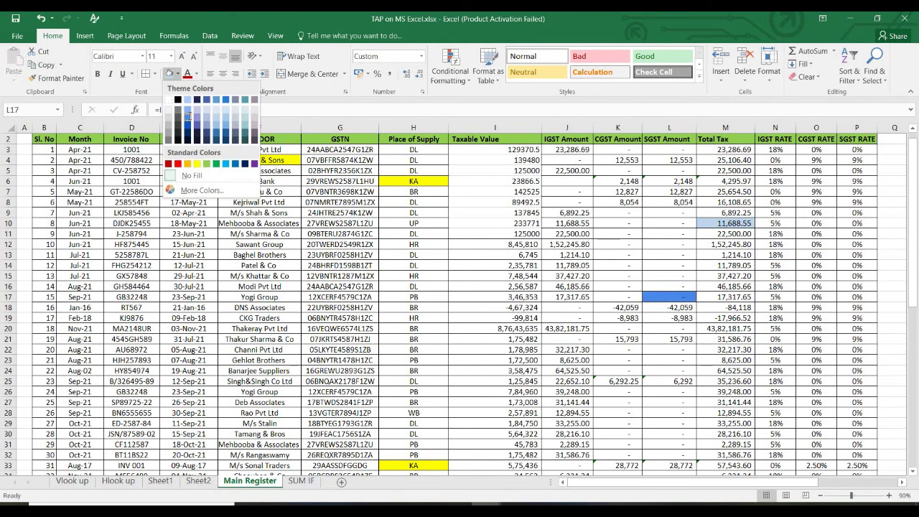
left_click(191, 118)
Select the whole register data range from B3 to the end of the table.
left_click(575, 297)
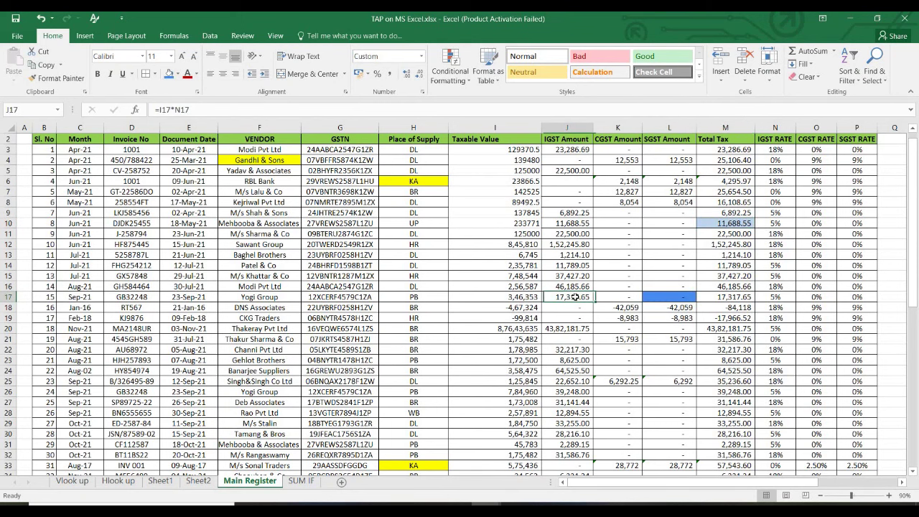
left_click(69, 153)
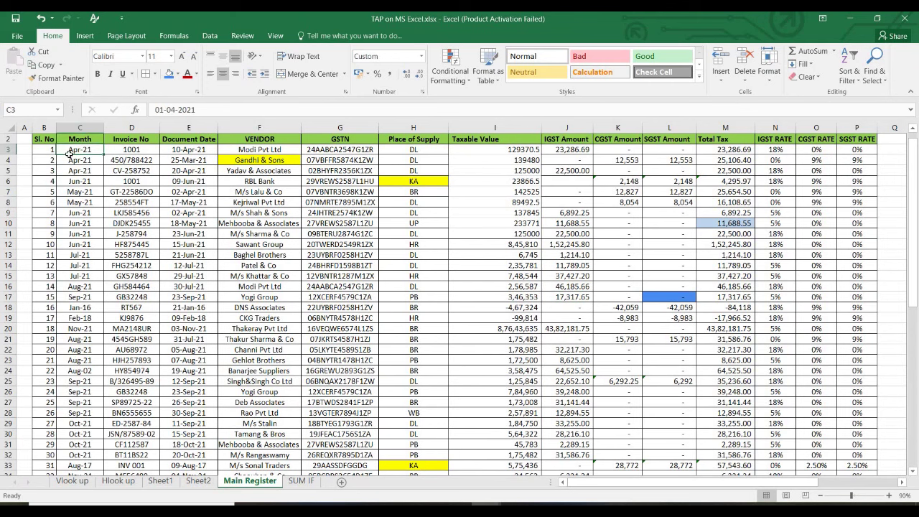
key("Left")
key("ctrl+shift+Right")
key("ctrl+shift+Down")
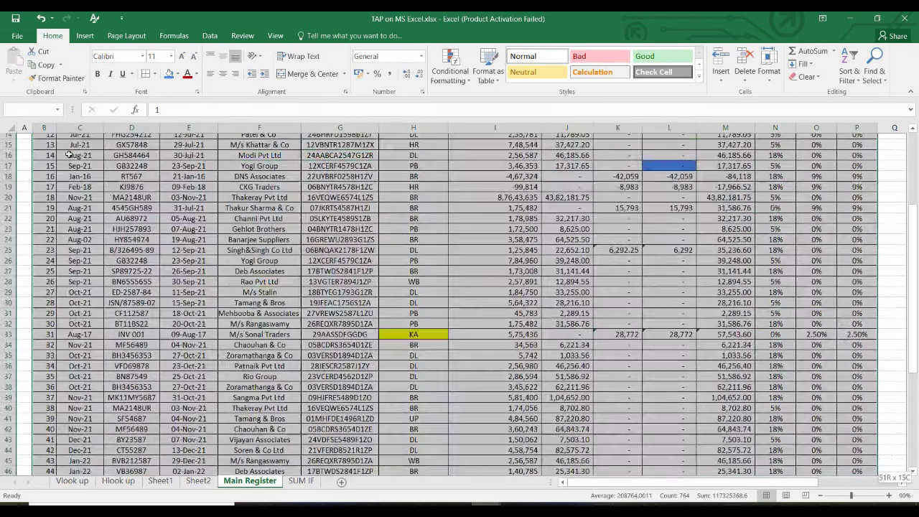
scroll(232, 203, "up", 7)
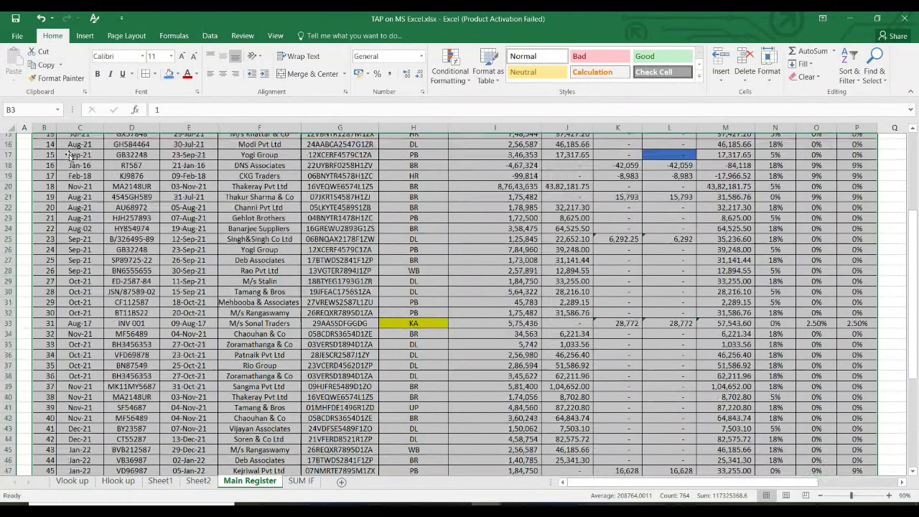
left_click(531, 224)
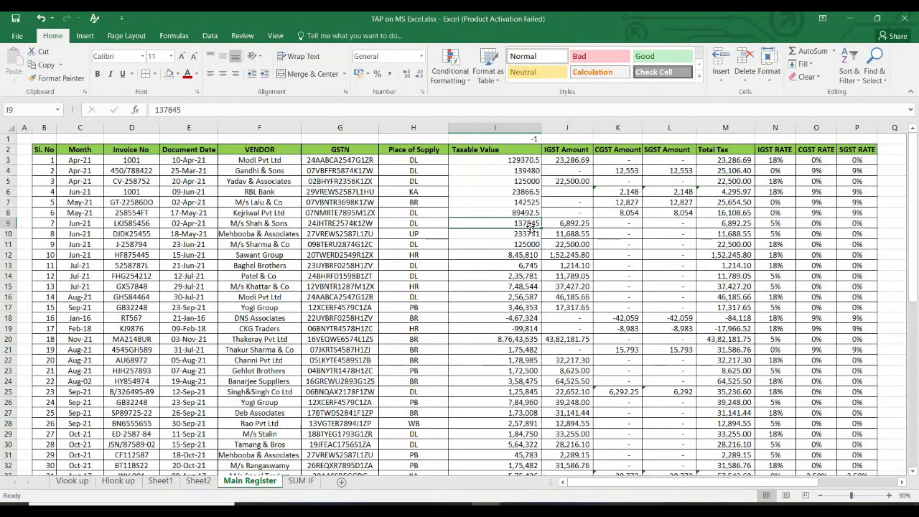
Set the Place of Supply heading in H2 to No Fill.
left_click(408, 150)
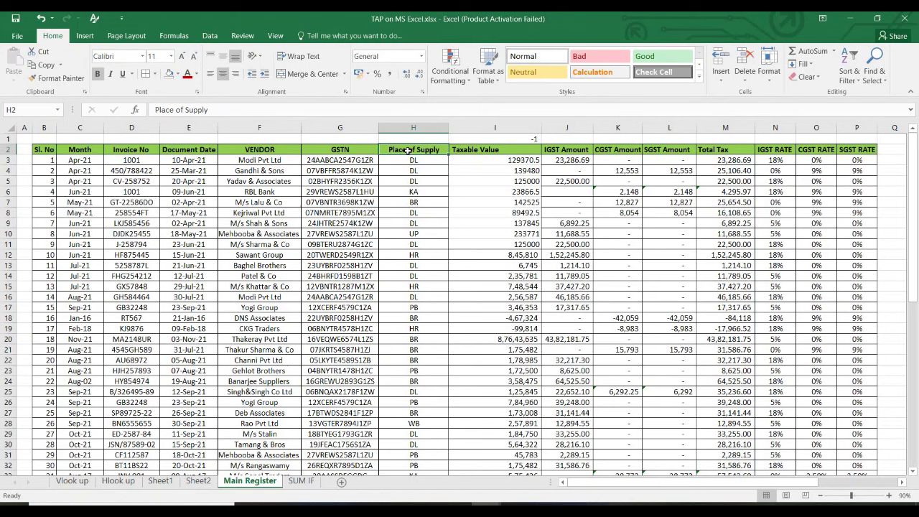
left_click(178, 74)
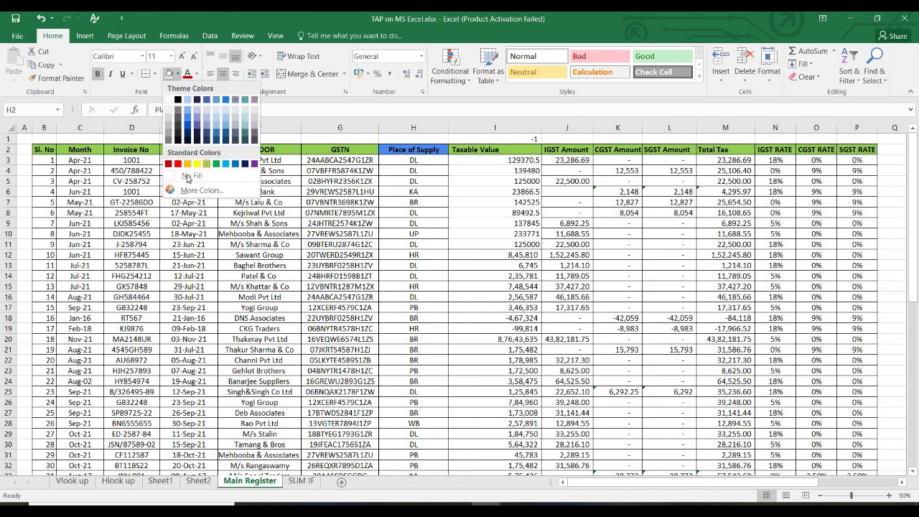
left_click(187, 177)
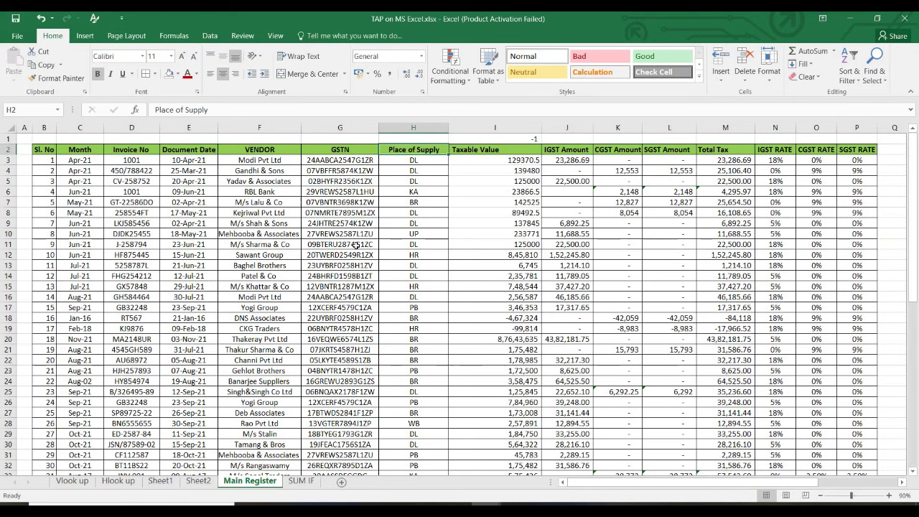
left_click(152, 480)
left_click(199, 481)
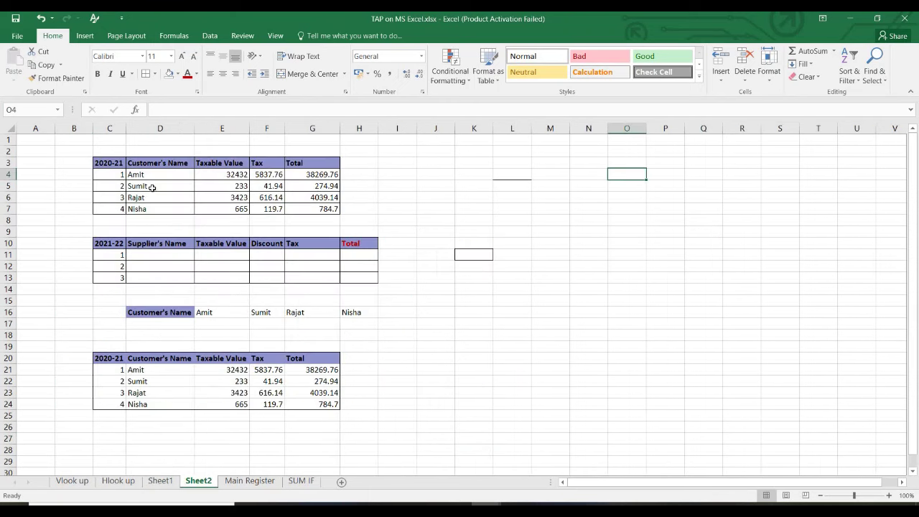
Give the Amit cell E16 middle vertical alignment, then make Sheet1's row 14 much taller.
left_click(180, 312)
left_click(229, 314)
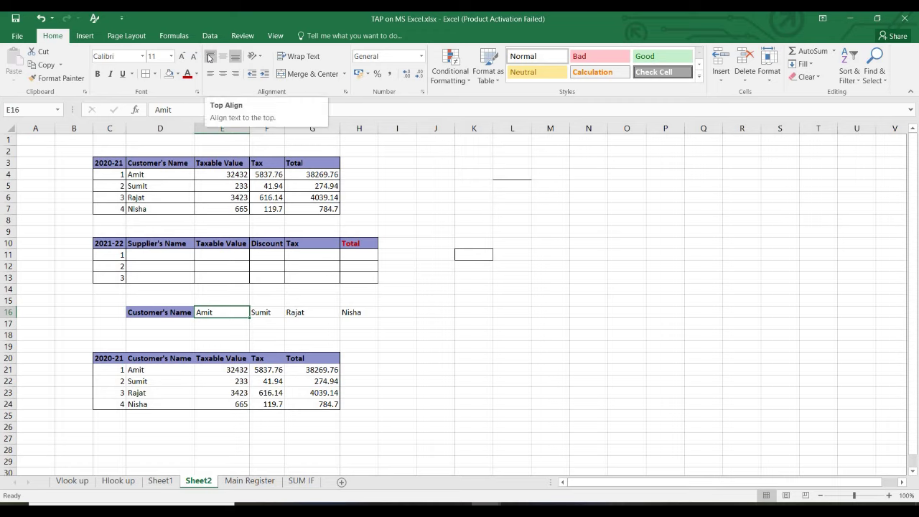
left_click(209, 57)
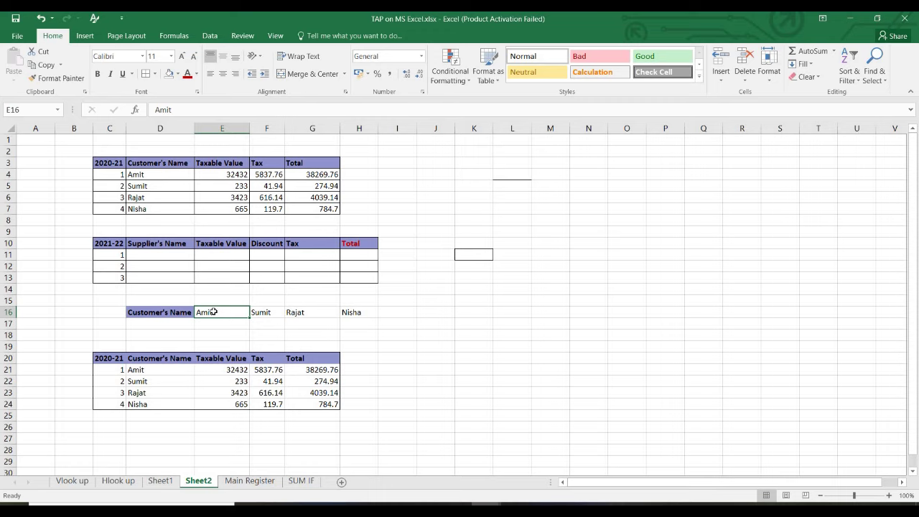
left_click(223, 57)
left_click(160, 481)
left_click_drag(10, 294, 11, 345)
On Sheet1, autofit column B and top-align the audit note in B14.
left_click(94, 307)
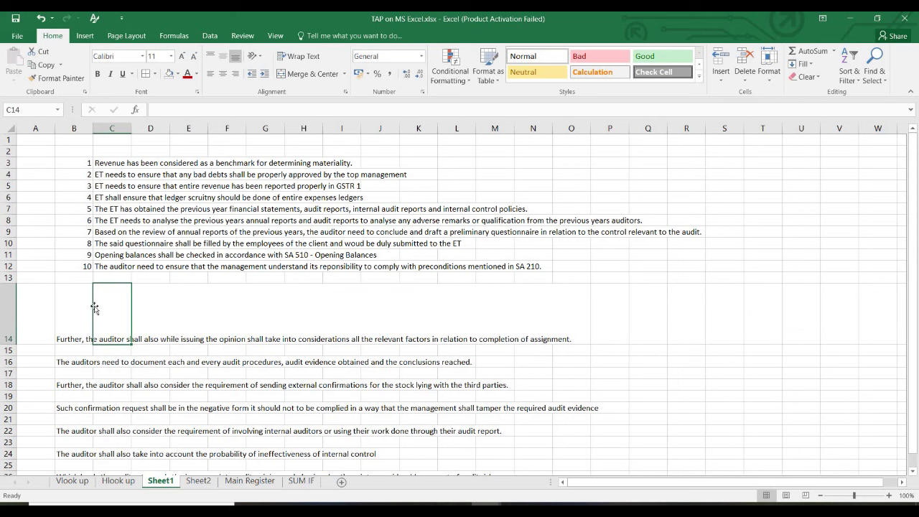
left_click(83, 306)
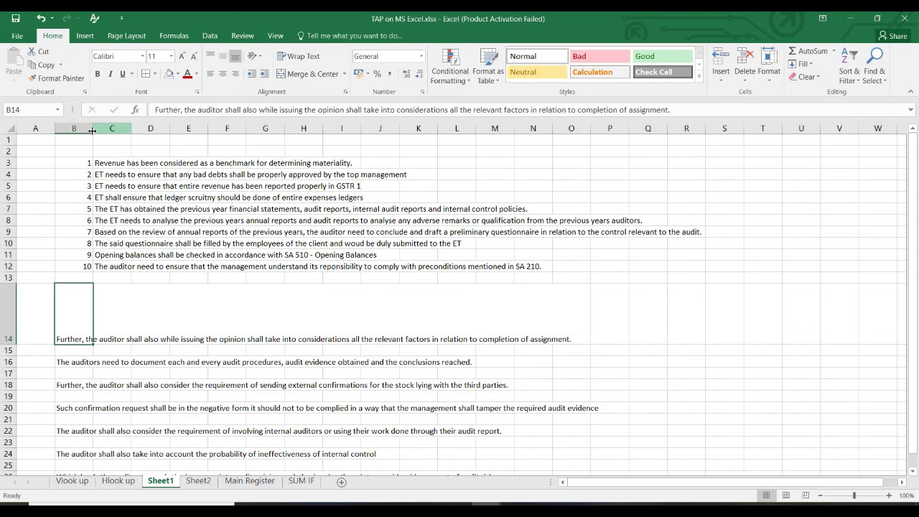
double_click(92, 128)
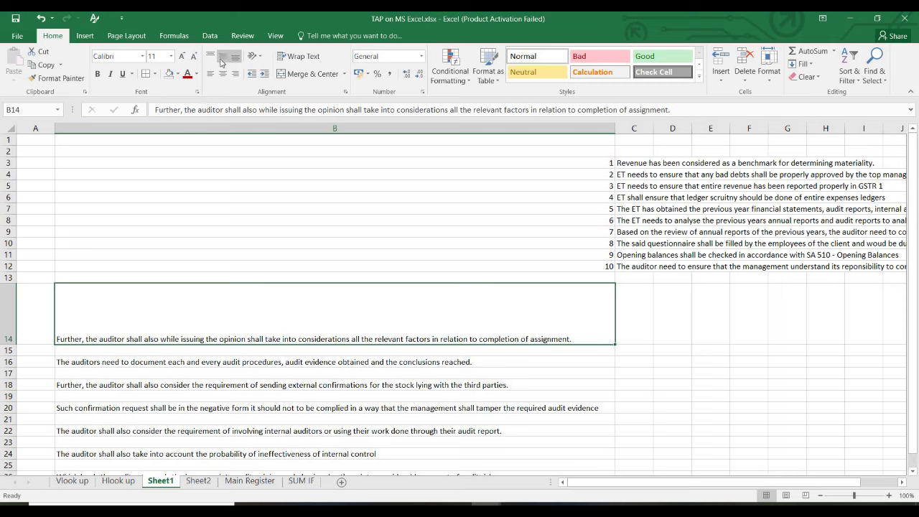
left_click(222, 57)
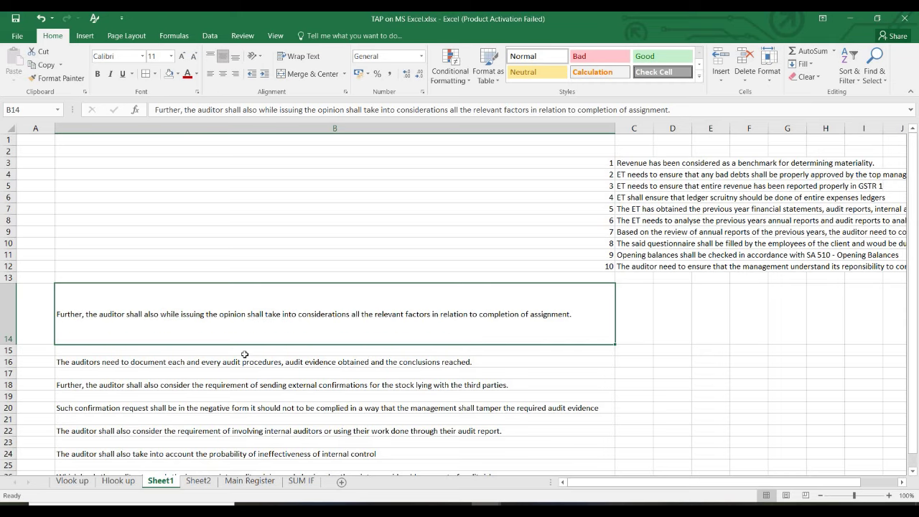
left_click(214, 58)
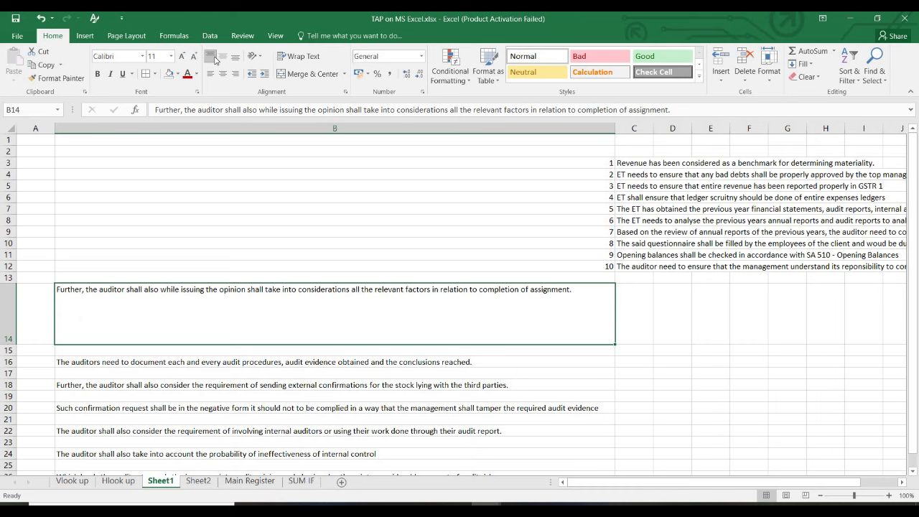
left_click(198, 481)
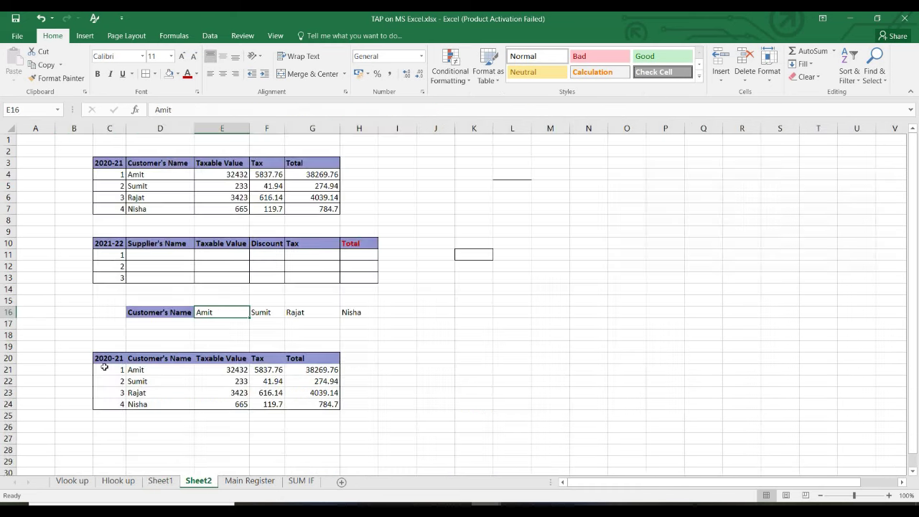
left_click_drag(109, 174, 115, 208)
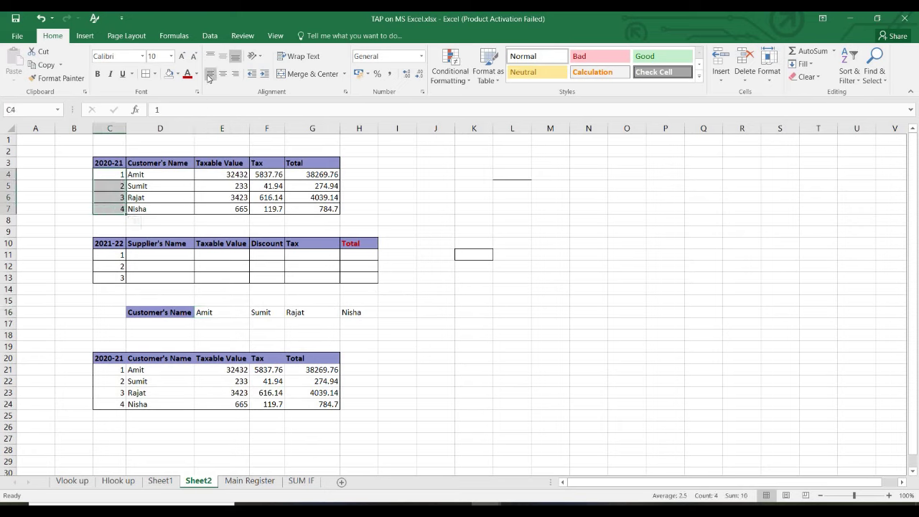
left_click(210, 74)
left_click(222, 74)
left_click(236, 75)
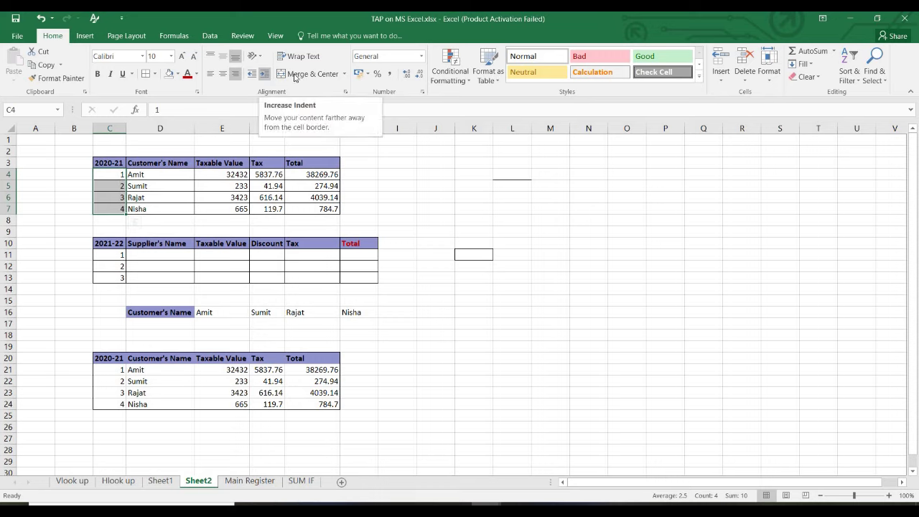
left_click(422, 253)
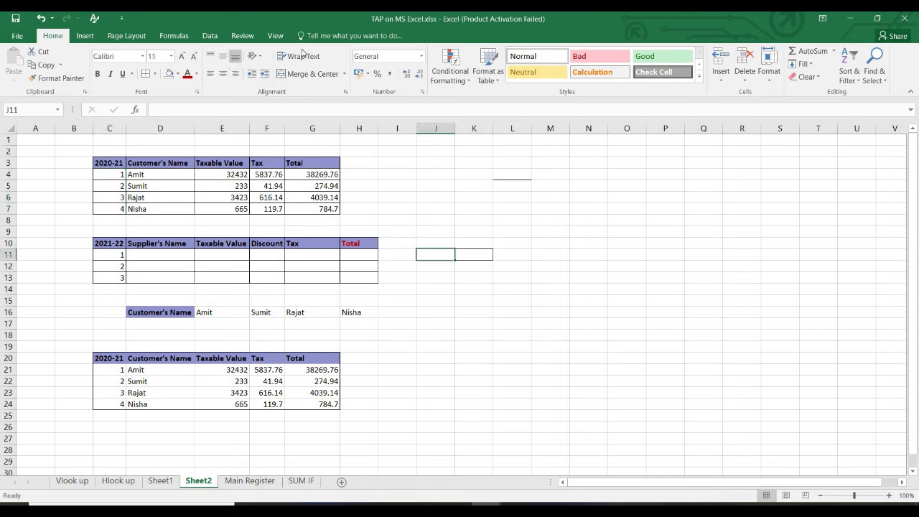
left_click(161, 480)
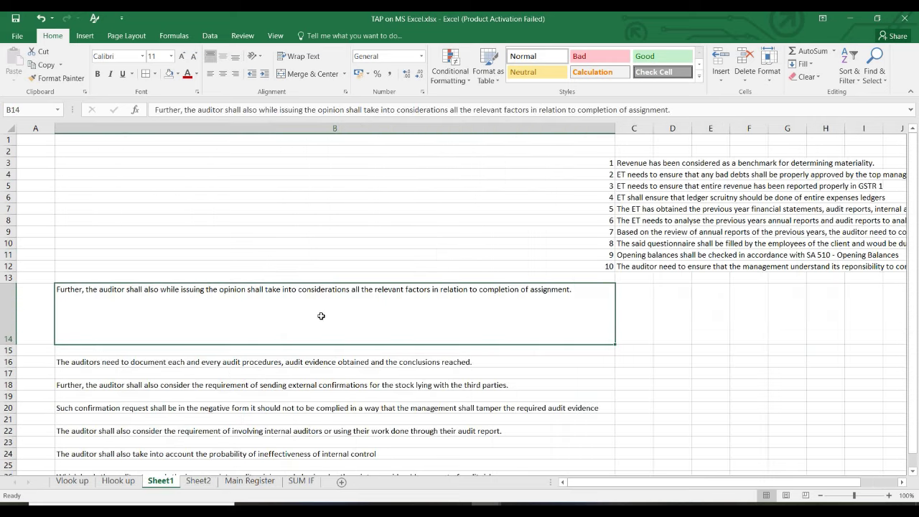
left_click(200, 480)
left_click(249, 481)
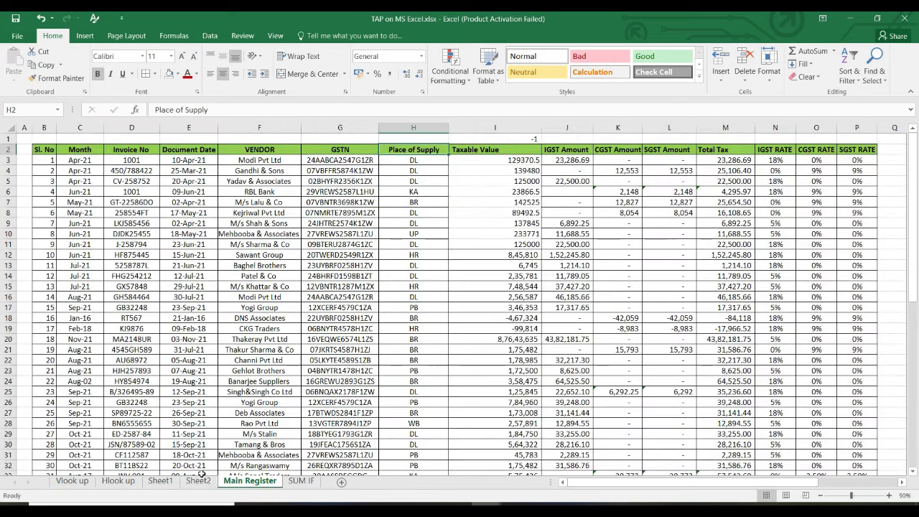
left_click(198, 480)
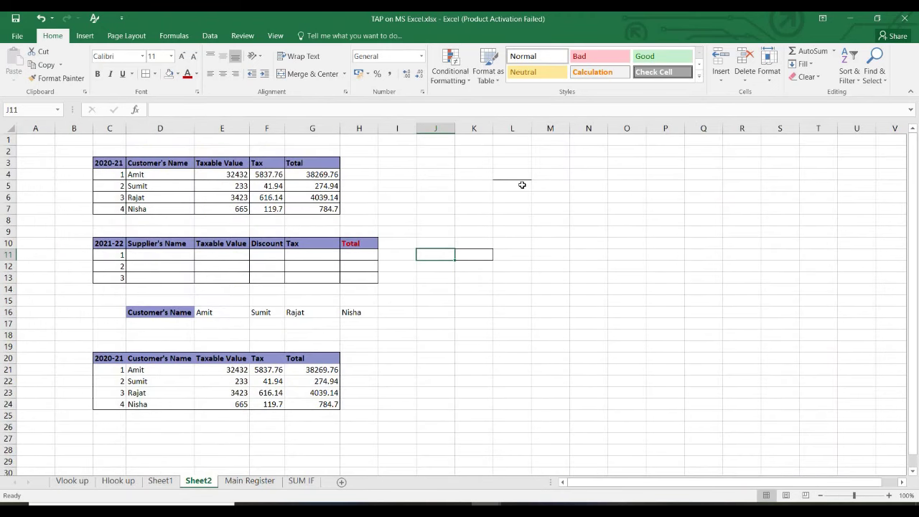
left_click(565, 166)
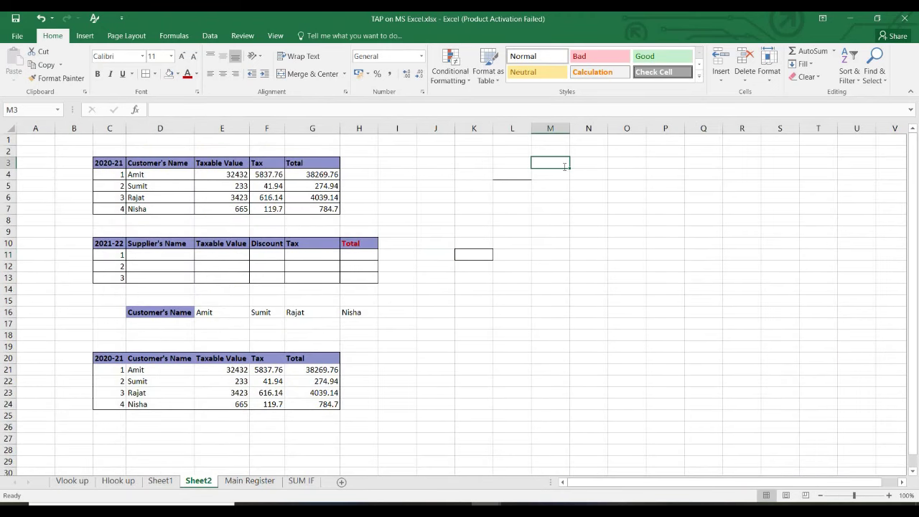
Enter 'Shri Ram Chandra Traders' in cell M3.
type("Shri Ram ha")
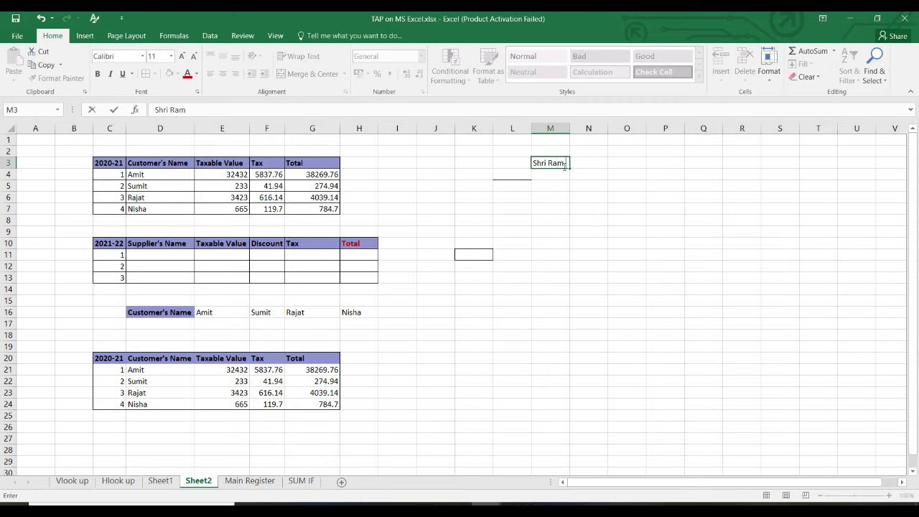
key("BackSpace")
key("BackSpace")
type("Chandra Tra")
type("d\\er")
key("BackSpace")
key("BackSpace")
key("BackSpace")
key("BackSpace")
type("der")
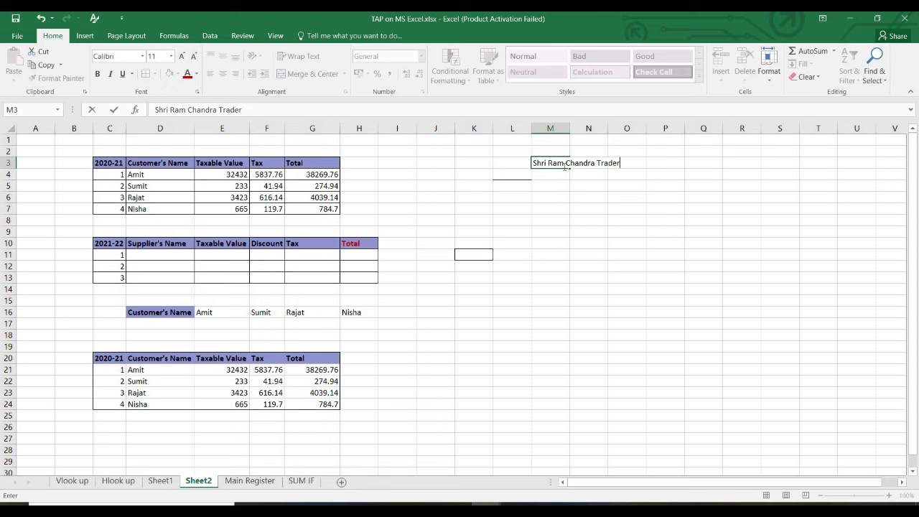
key("Return")
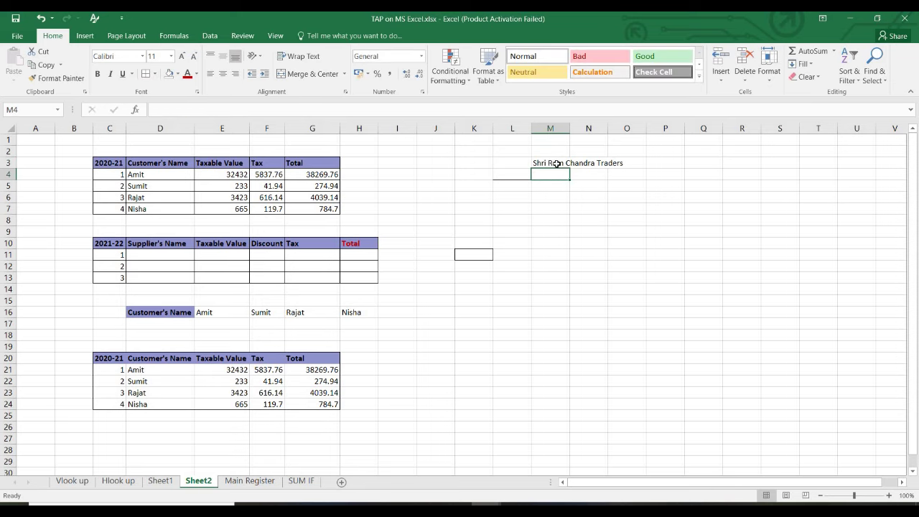
Keep column M at its original width and wrap the trader name in M3.
left_click(557, 164)
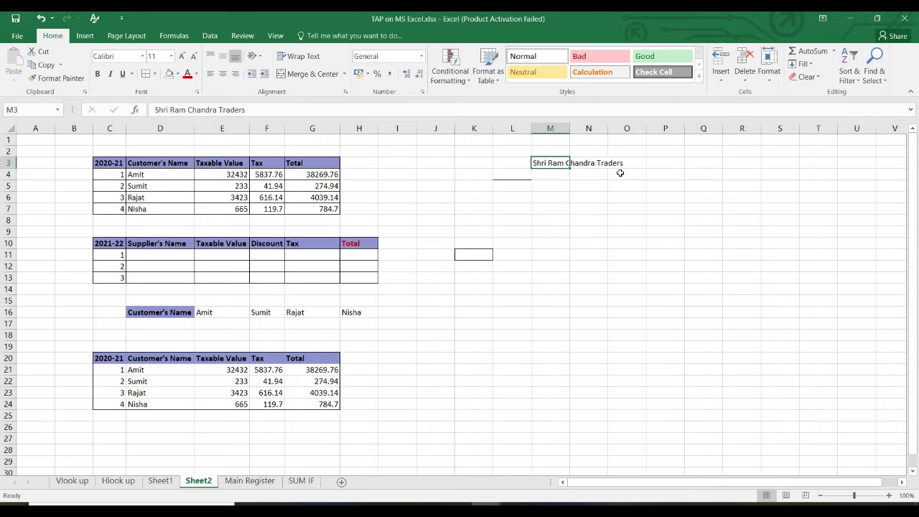
double_click(570, 128)
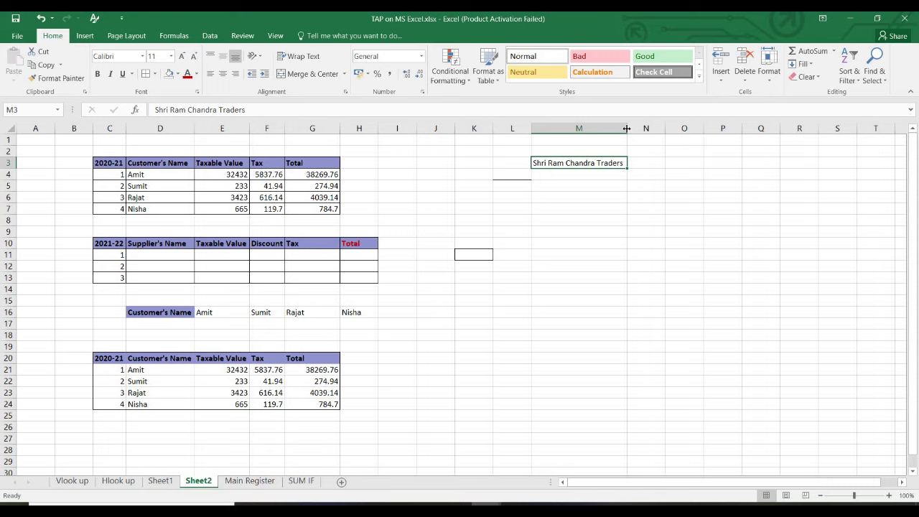
key("ctrl+z")
left_click(526, 188)
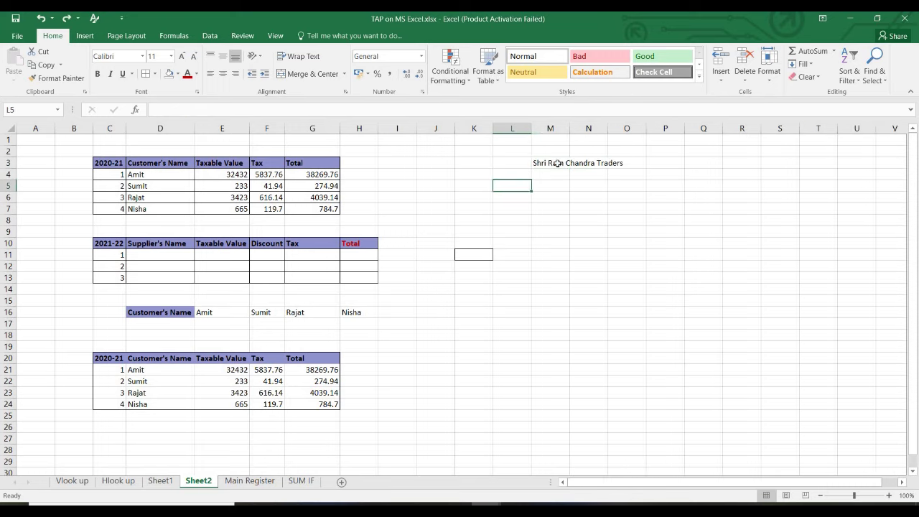
left_click(550, 163)
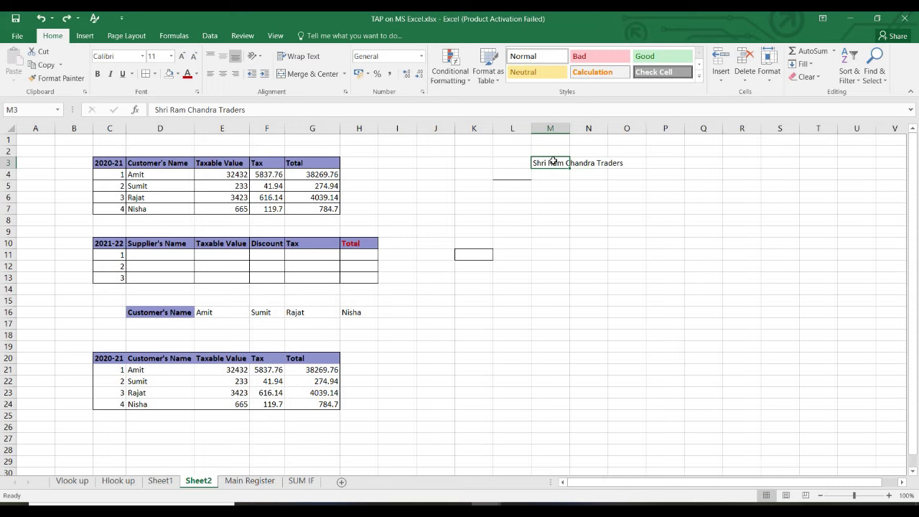
left_click(292, 57)
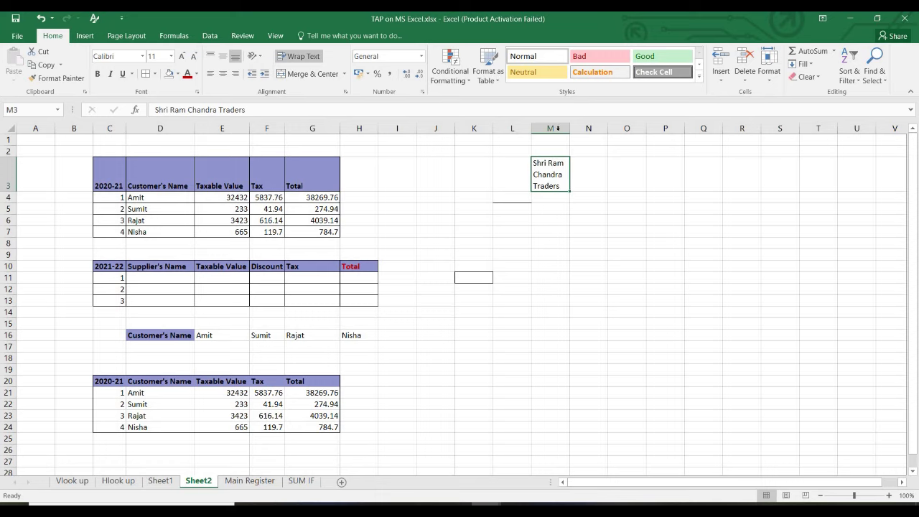
Resize column M so the wrapped trader name in M3 spans three lines.
left_click_drag(570, 128, 599, 127)
left_click(581, 230)
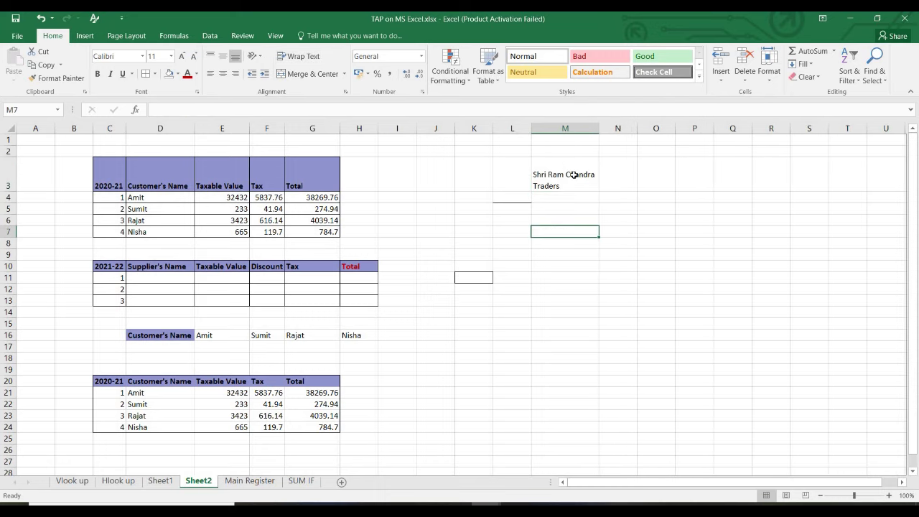
left_click(574, 175)
left_click_drag(598, 125, 575, 129)
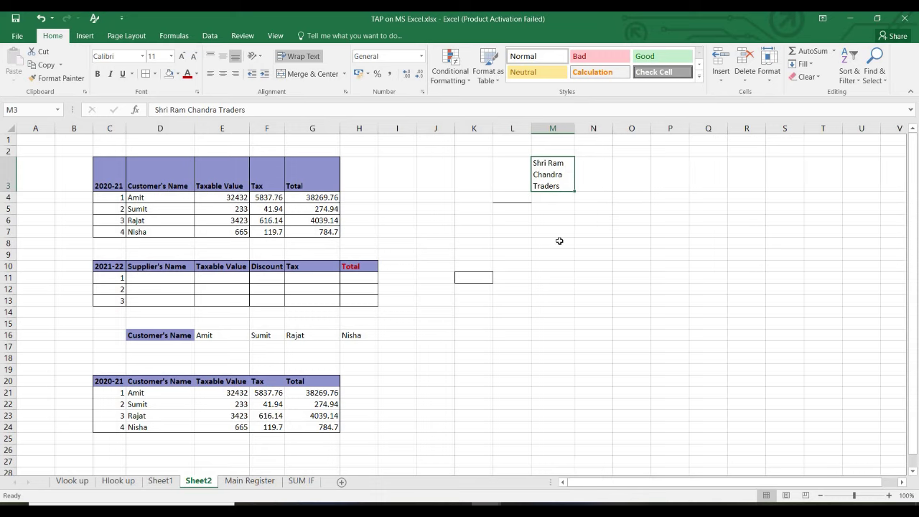
Turn off wrapping for the M3 trader name and narrow column M again.
key("Down")
key("Down")
key("Down")
key("Down")
key("Down")
left_click(561, 164)
left_click(304, 57)
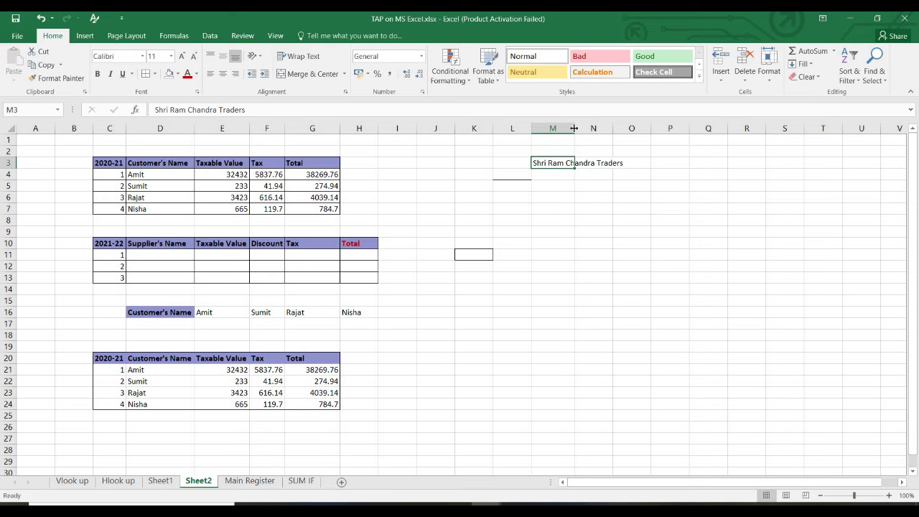
left_click_drag(550, 137, 546, 140)
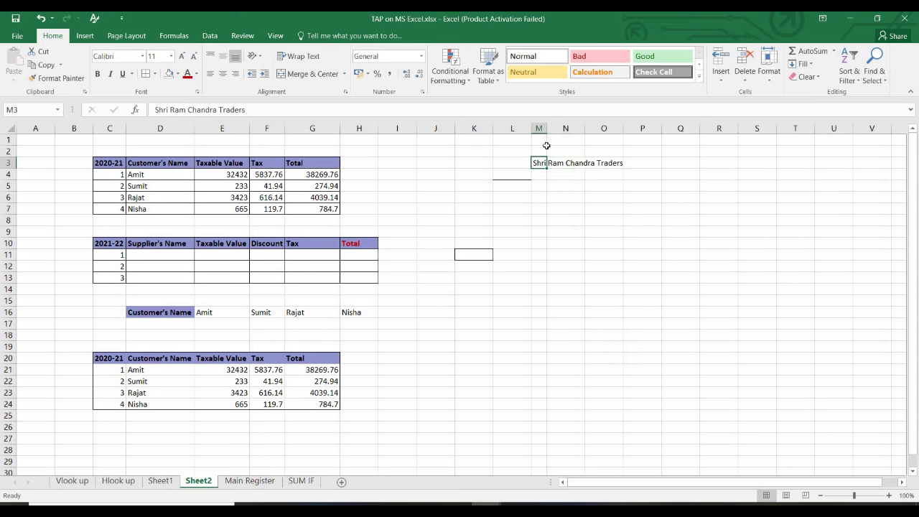
left_click(574, 218)
left_click(539, 163)
left_click(146, 431)
Add a 'Year' heading in A28 with 2015-16 in A29.
key("Down")
key("Down")
key("Down")
key("Down")
key("Down")
key("Down")
key("Down")
key("Down")
key("Down")
key("Down")
key("Down")
key("Down")
key("Down")
key("Down")
key("Down")
key("Down")
key("Down")
key("Down")
key("Down")
key("Down")
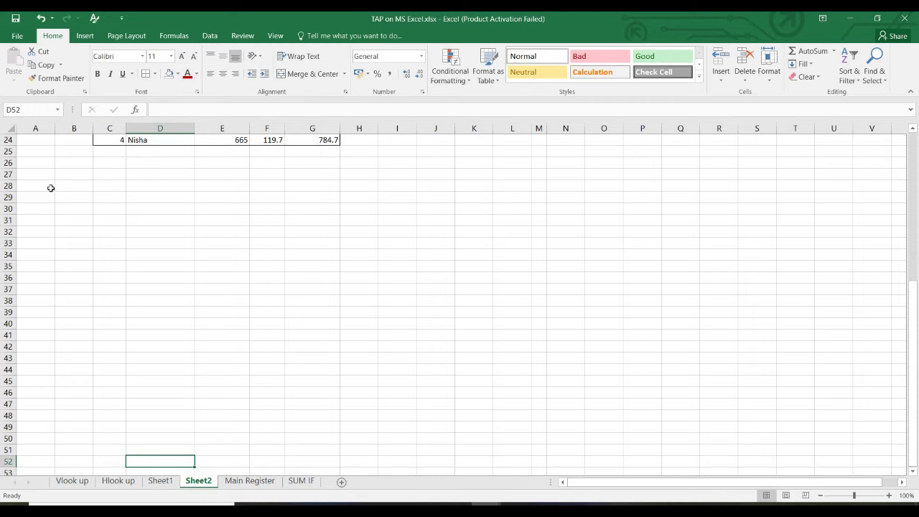
left_click(51, 188)
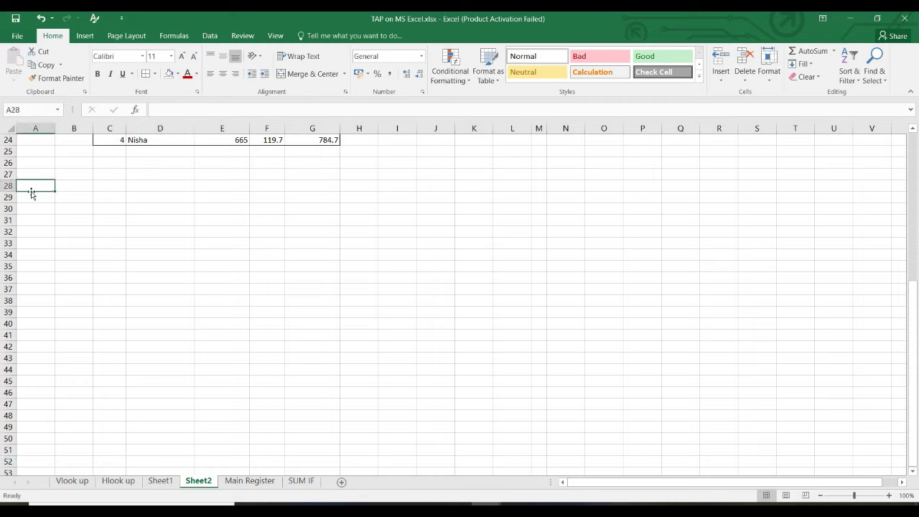
type("Sl")
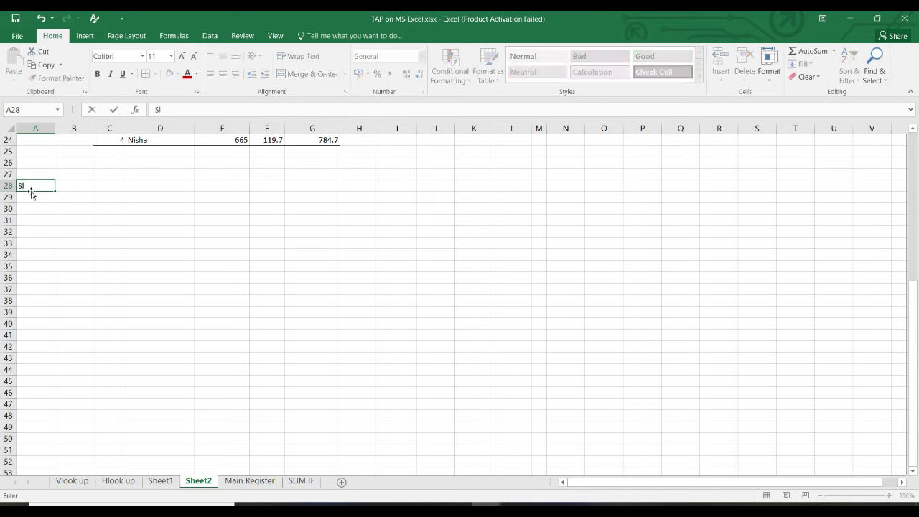
type(" no.")
key("Return")
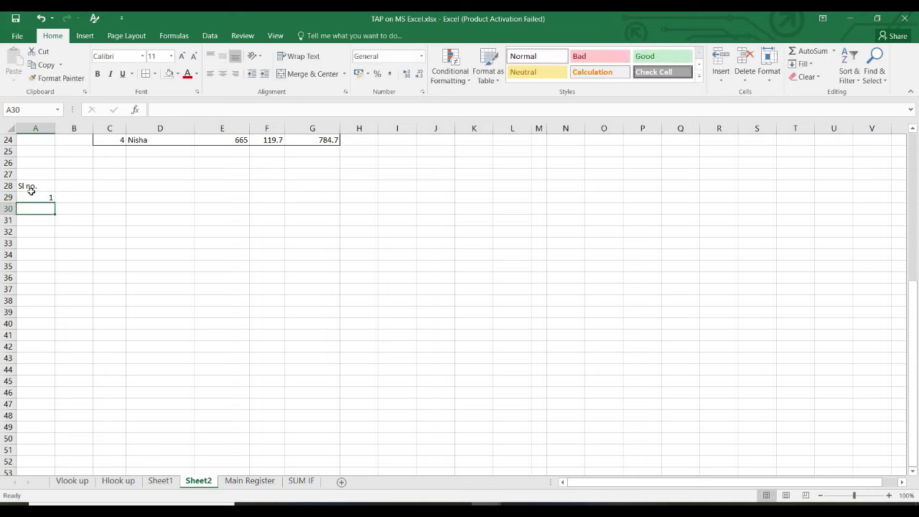
key("Up")
key("Up")
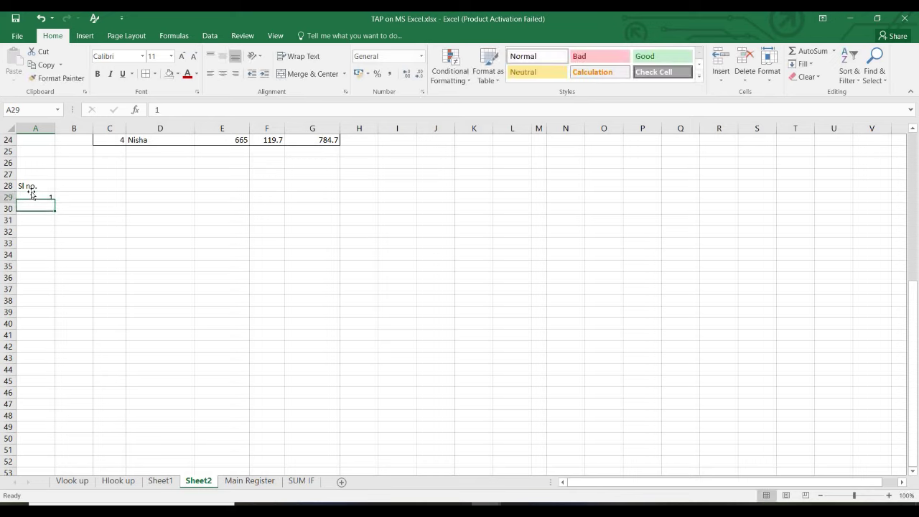
type("Year")
key("Return")
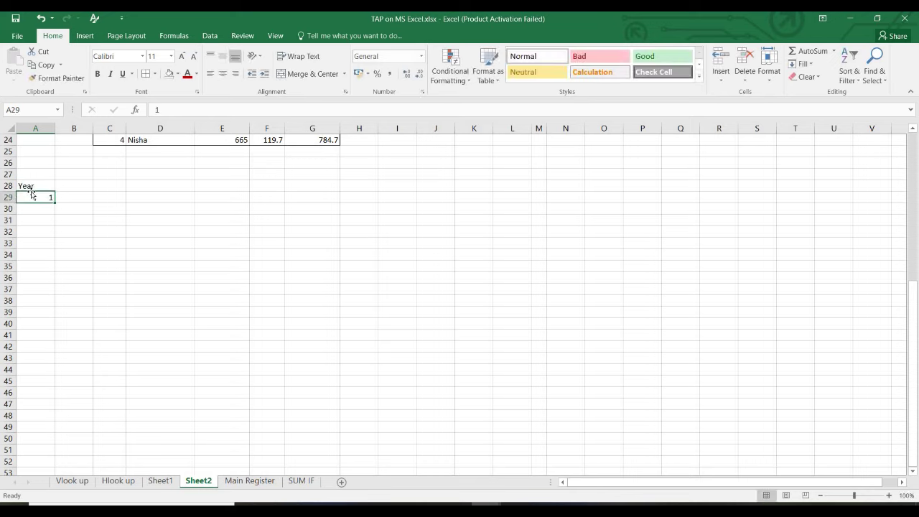
type("2015-16")
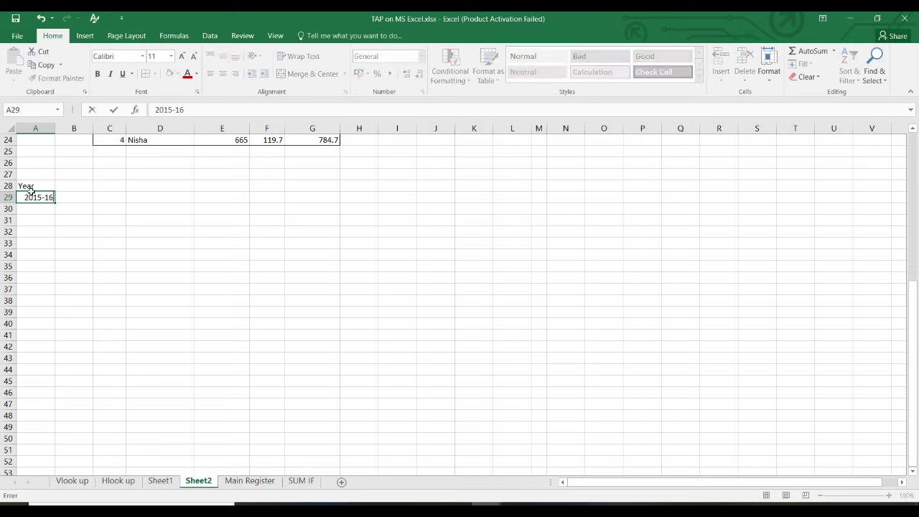
key("Return")
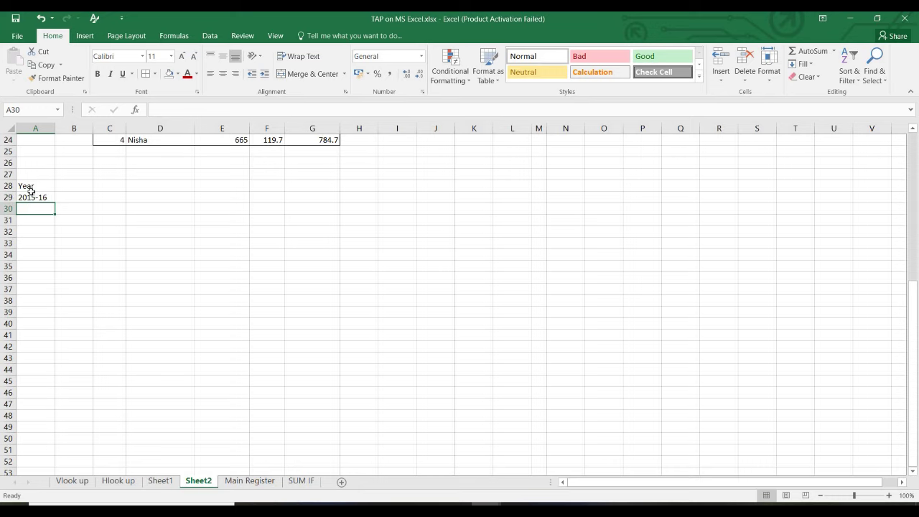
Enter the remark 'The revenue consitte of unbilled revenue' in B29.
type("20")
key("Escape")
key("Up")
key("Right")
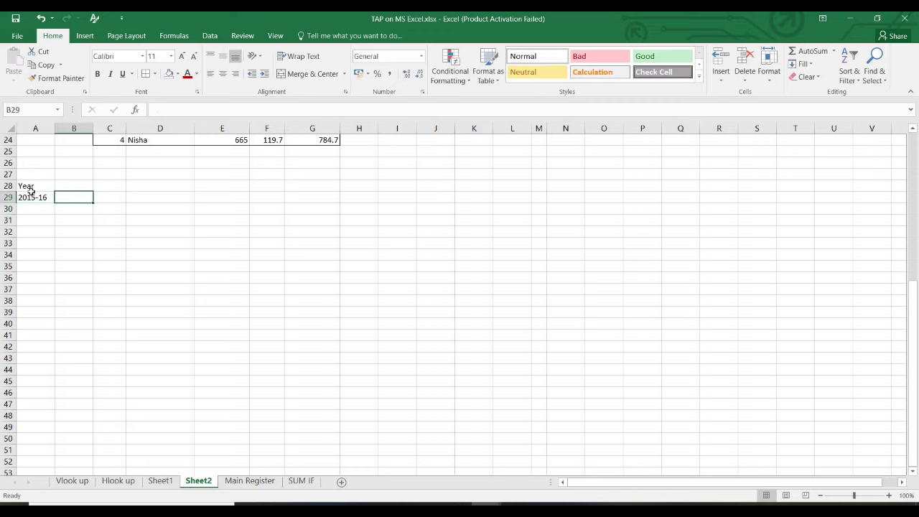
type("The revenue con")
type("sit")
type("te")
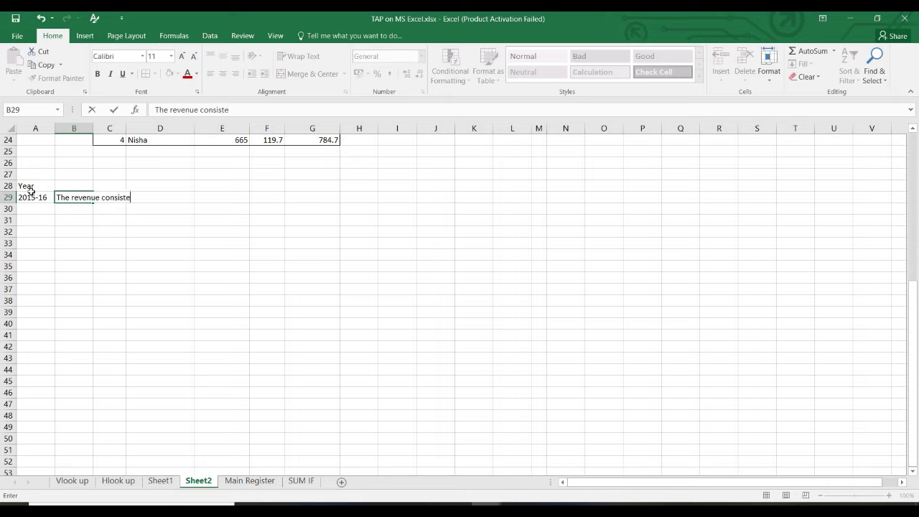
type(" of unbilled ")
type("revenue")
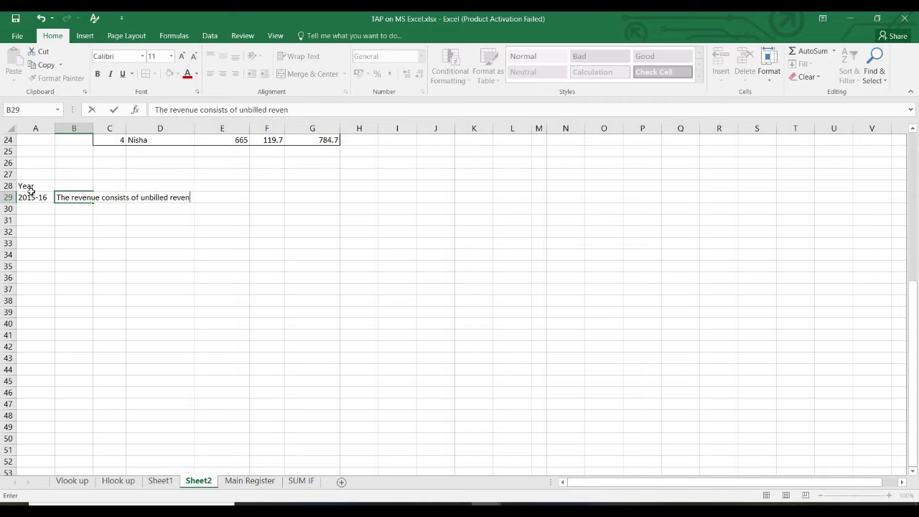
key("Return")
Enter 2015-16 in A30 with the bad debts written off without BOD approval remark.
key("Left")
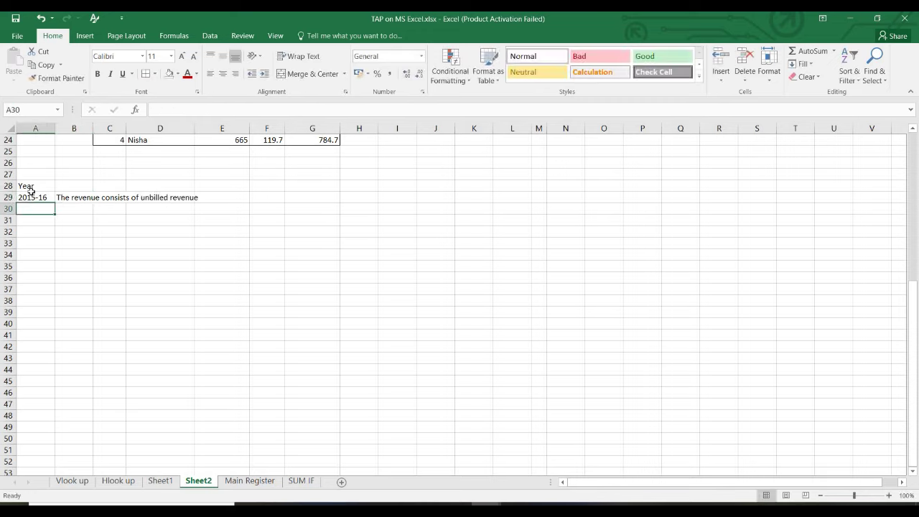
type("2015-16")
key("Right")
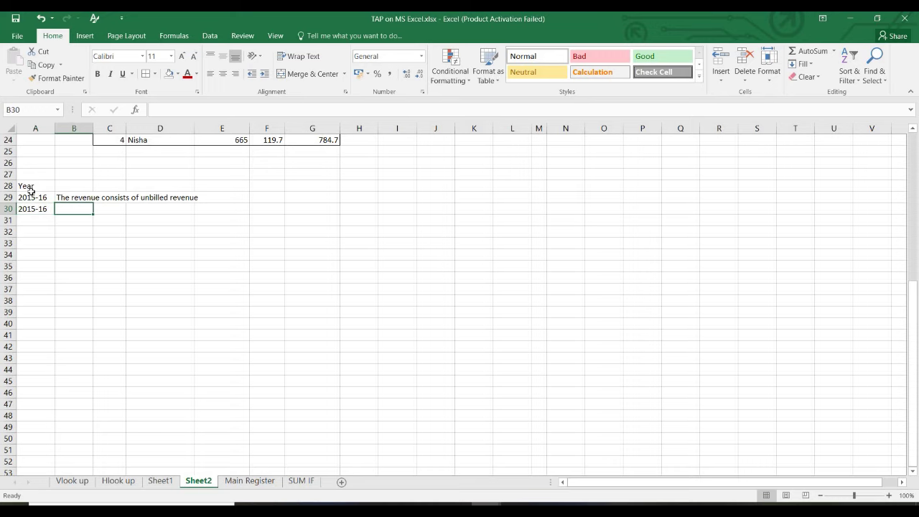
type("The ba")
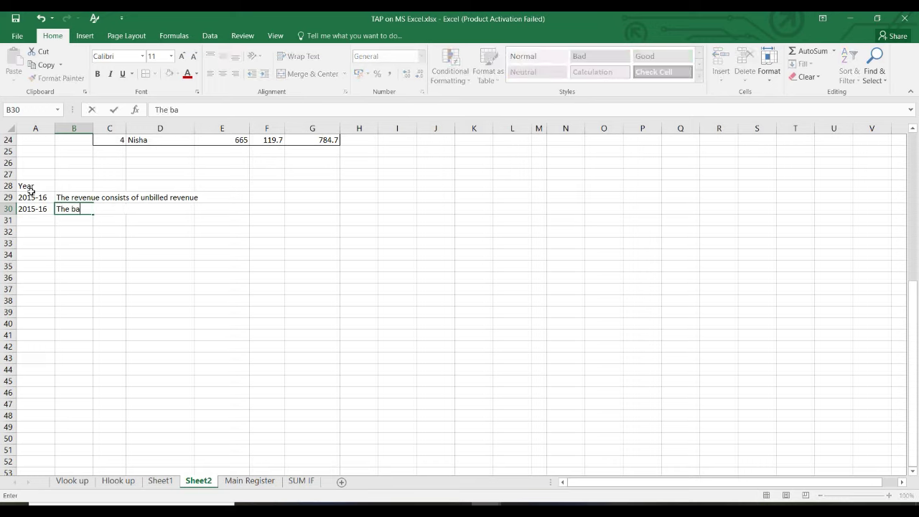
type("d debts has")
type("e been ")
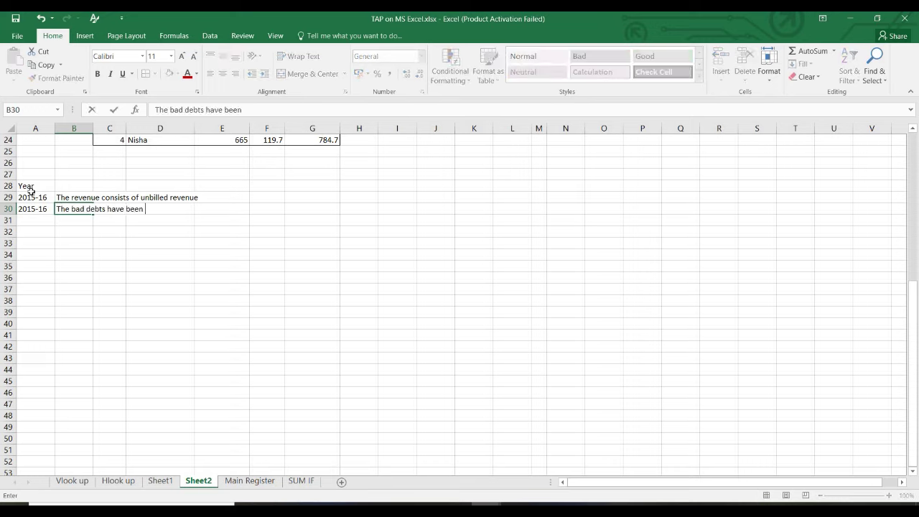
type("written off wit")
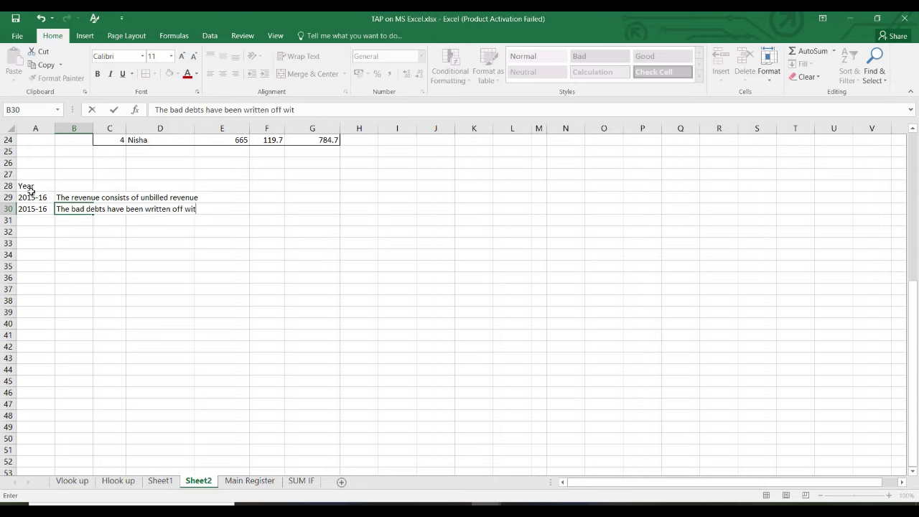
type("hout approval")
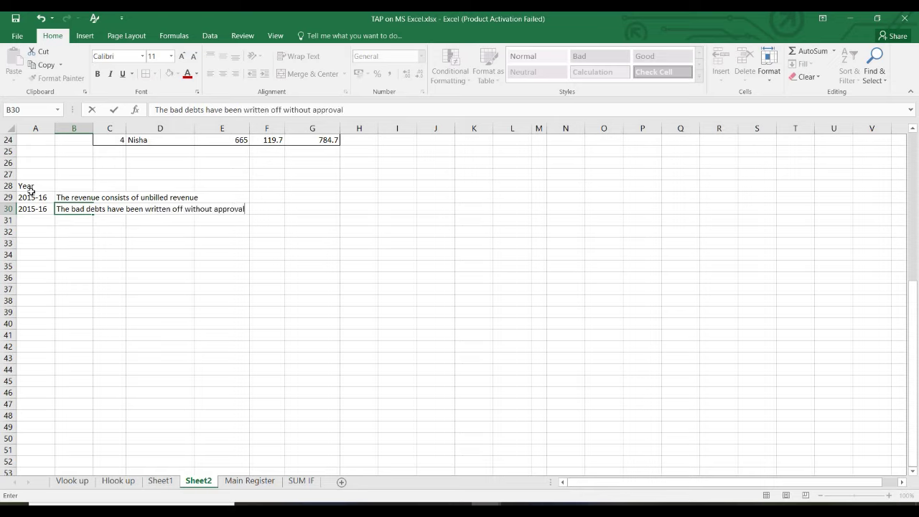
type(" of BOD")
key("Return")
Enter 2015-16 in A31 with the remark that the discount policy is too complex and judgement-based.
key("Up")
key("Down")
type("201")
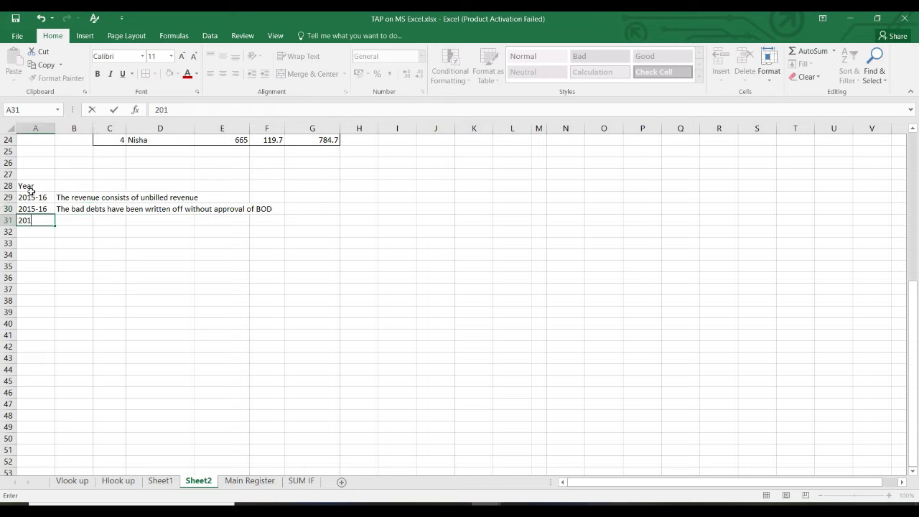
type("5-16")
key("Tab")
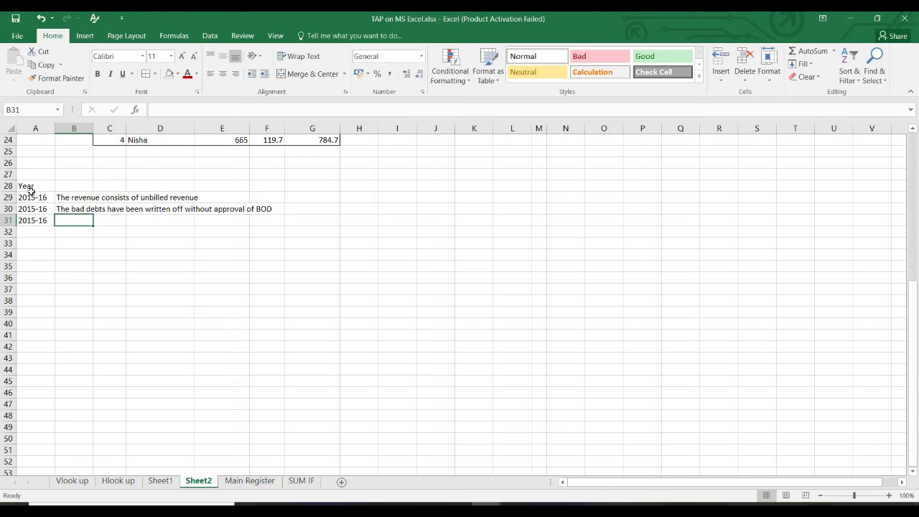
type("The discount po;icy")
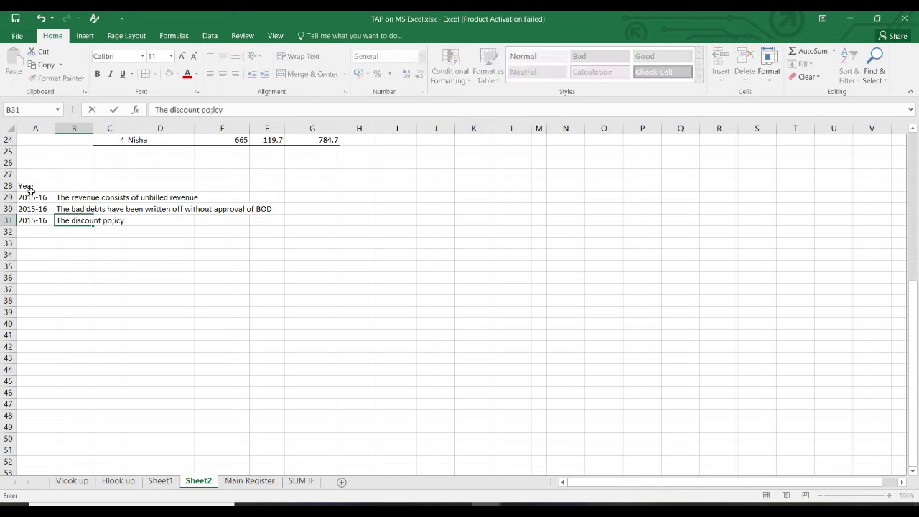
key("BackSpace")
key("BackSpace")
key("BackSpace")
type("licu")
type(" of the company")
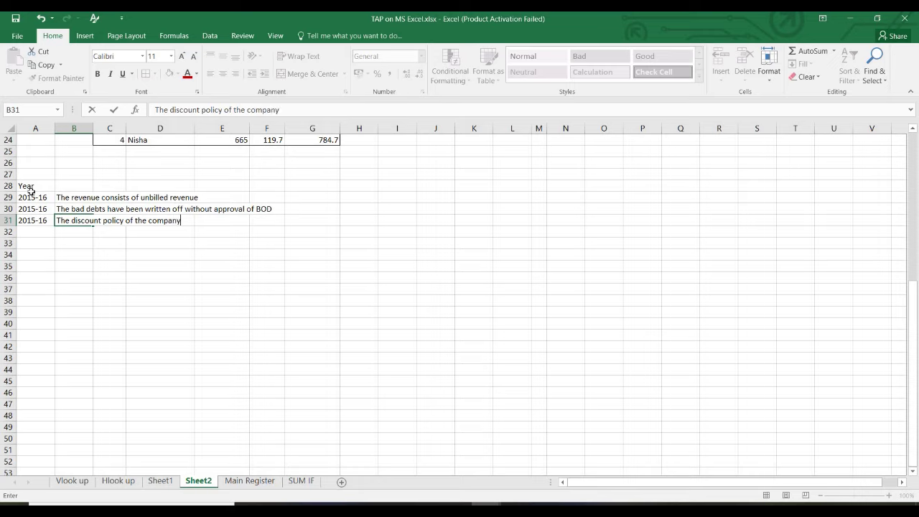
type(" us")
key("BackSpace")
key("BackSpace")
type("is too comlplex and subject to")
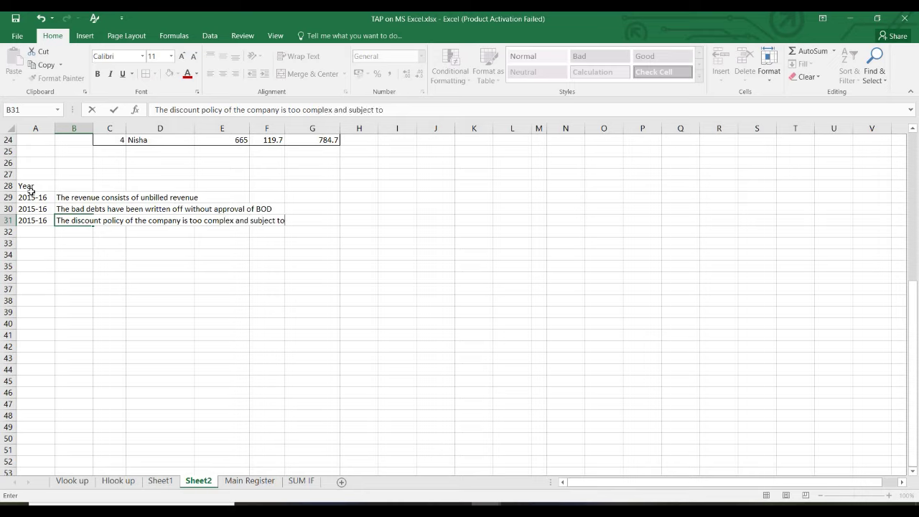
type(" judgements")
key("Return")
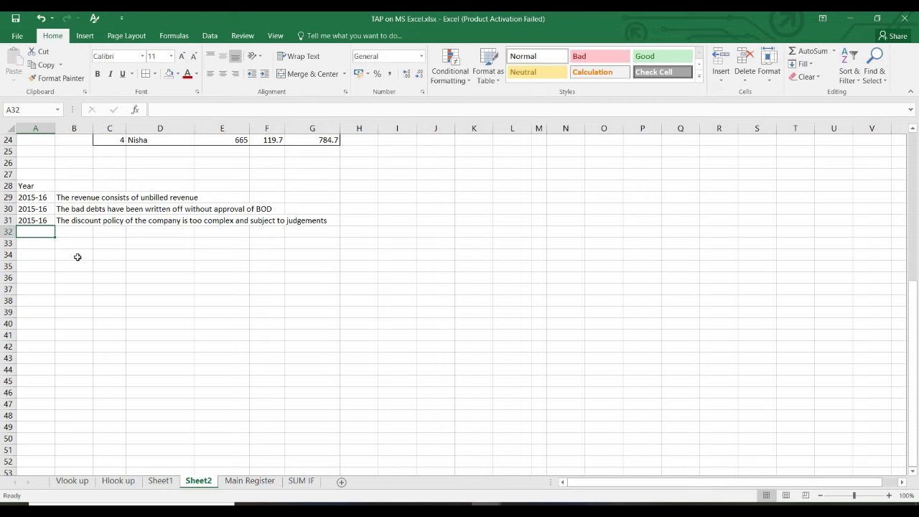
Enter 2016-17 in A32.
type("2016-17")
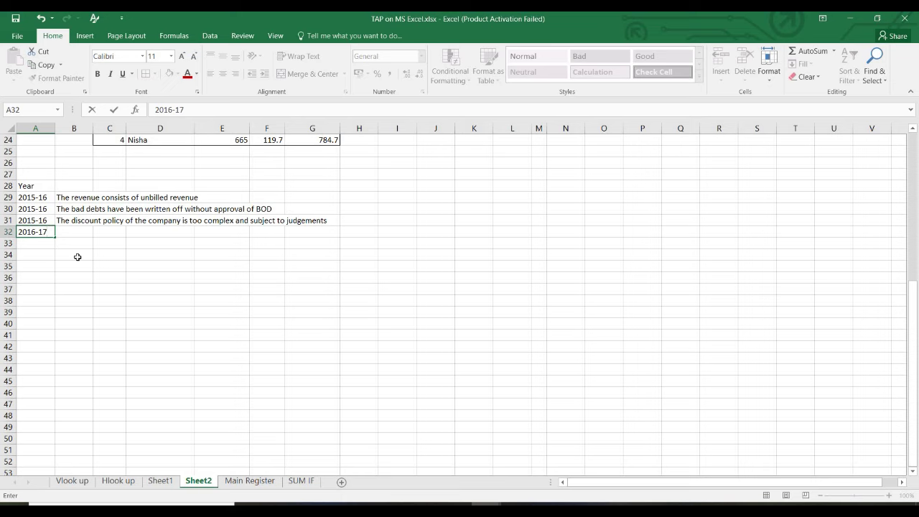
key("Return")
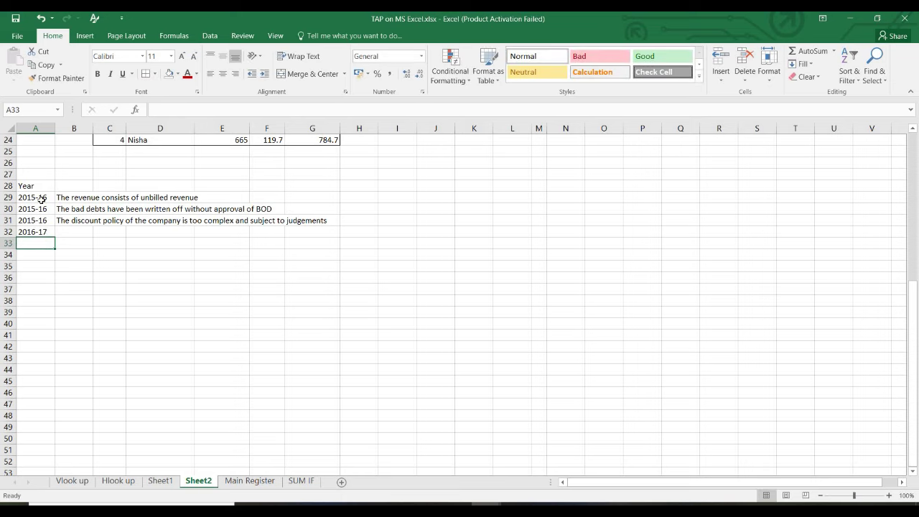
left_click_drag(41, 198, 45, 221)
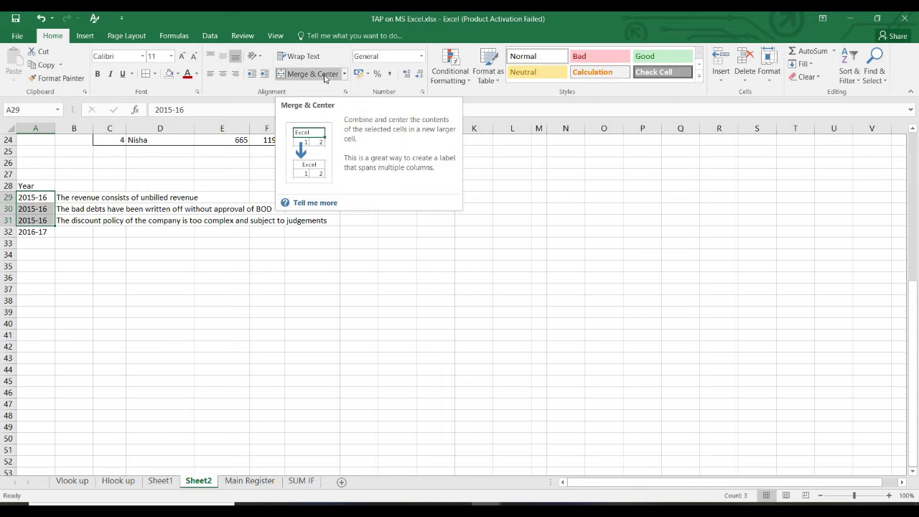
Merge the three 2015-16 cells A29:A31 into one, vertically centred.
left_click(324, 75)
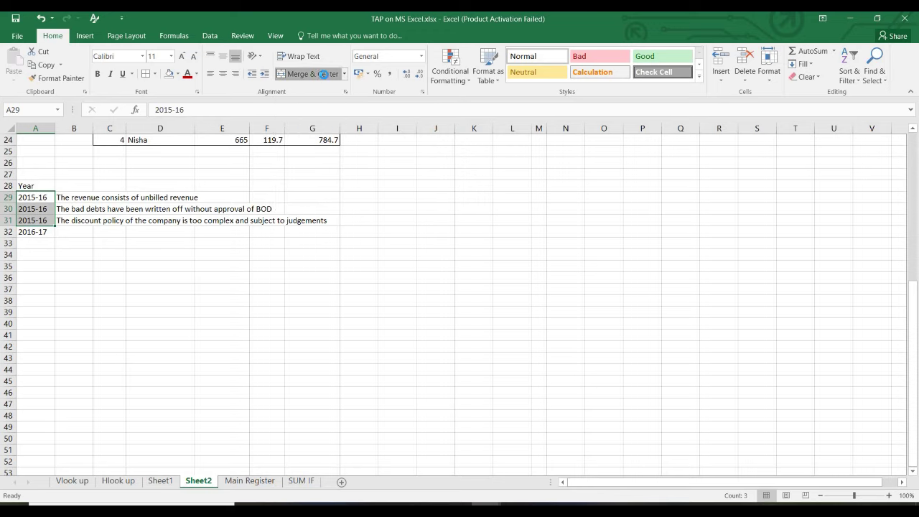
left_click(432, 305)
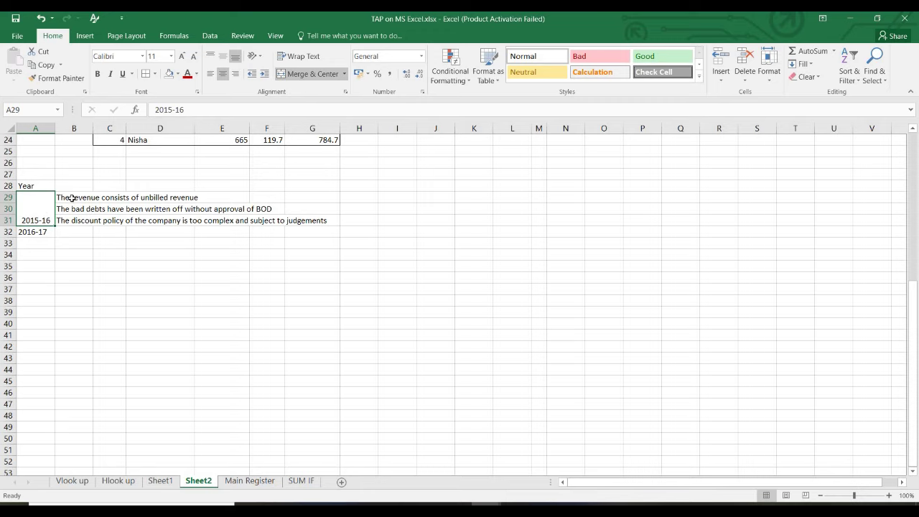
left_click(71, 197)
left_click(70, 209)
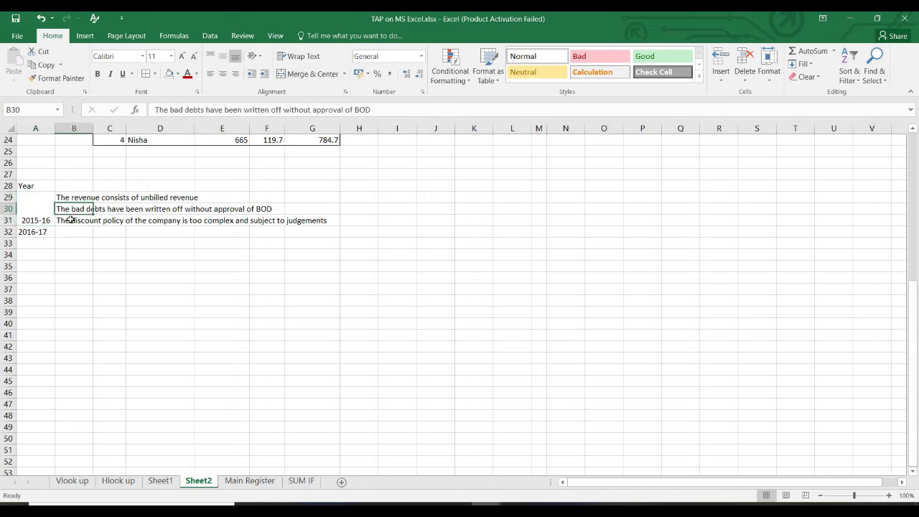
left_click(70, 220)
left_click(36, 224)
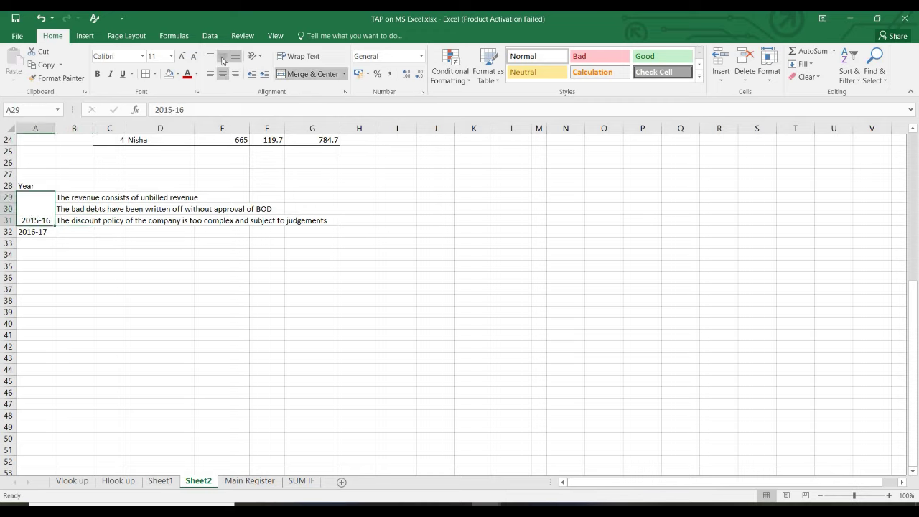
left_click(222, 56)
left_click(161, 268)
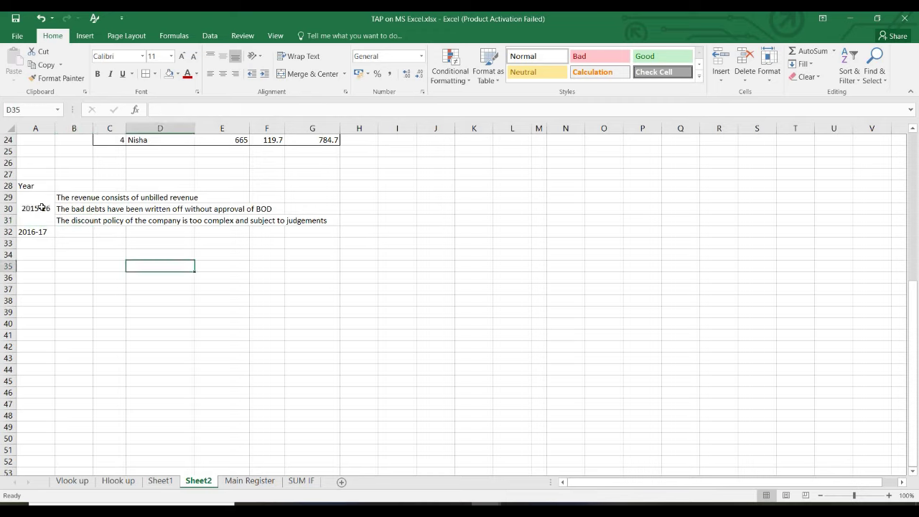
left_click(44, 206)
Add the 'Queries' heading in B28 and autofit column B to the remarks.
left_click(66, 189)
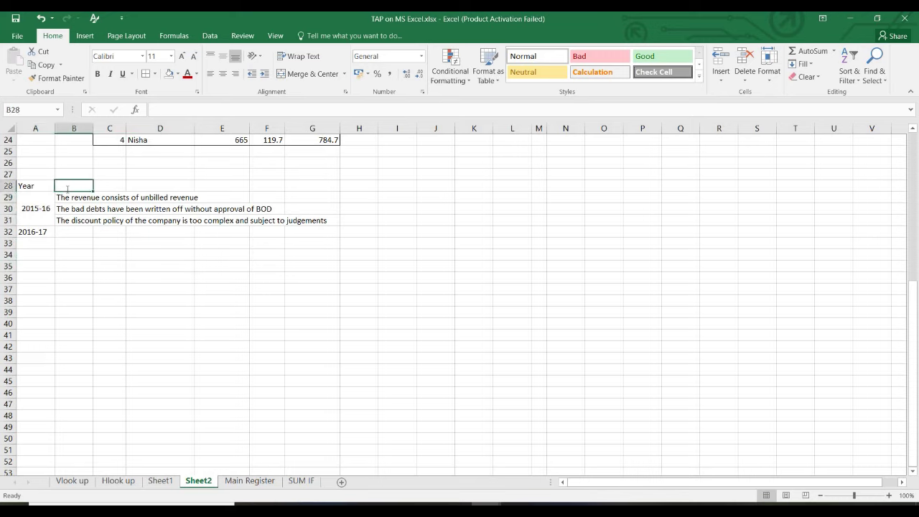
type("Queries")
key("Return")
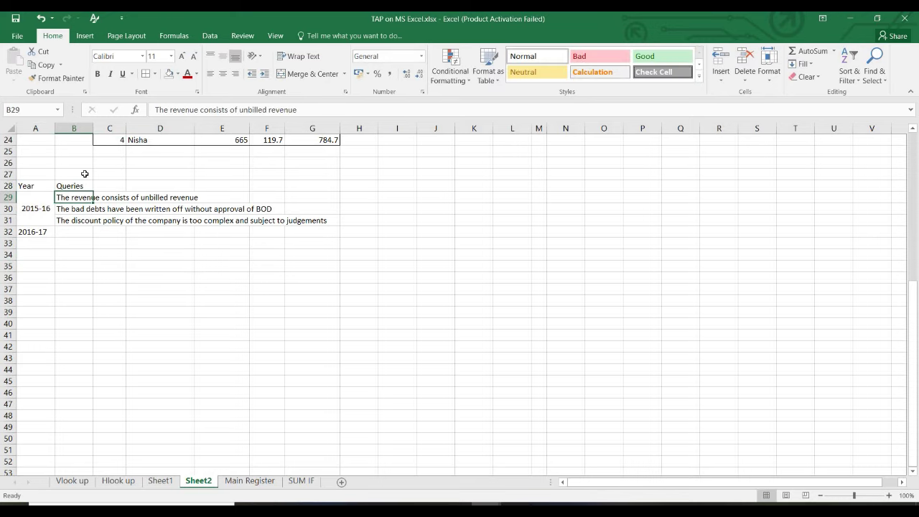
key("Up")
double_click(94, 126)
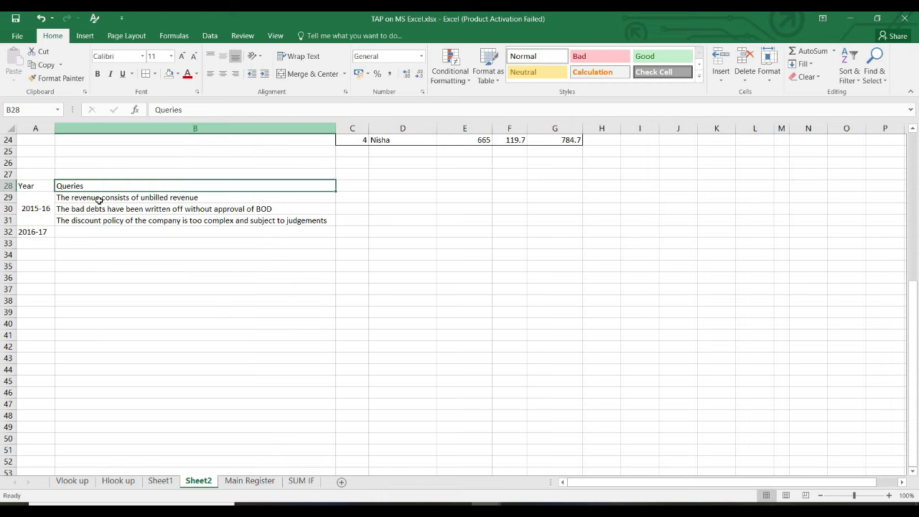
Add the 'Management comments' heading in C28 and select the A28:C32 table.
key("Right")
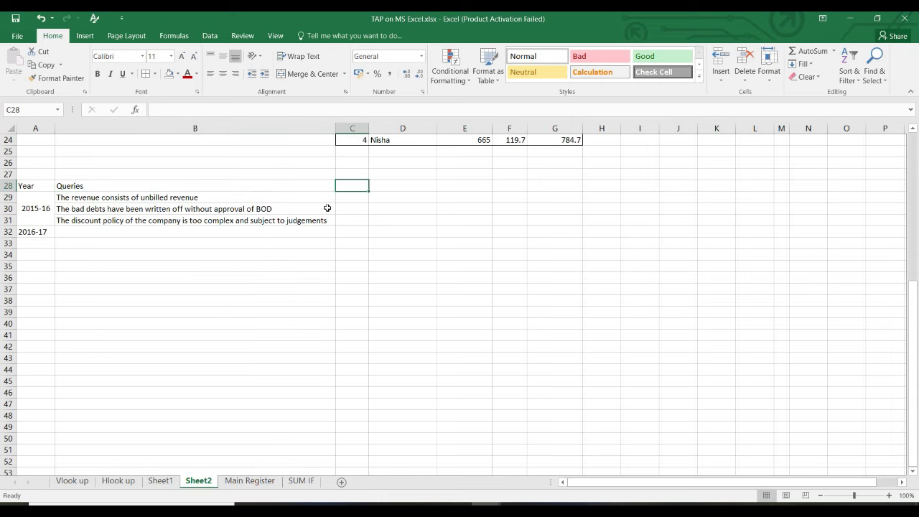
type("Manageme")
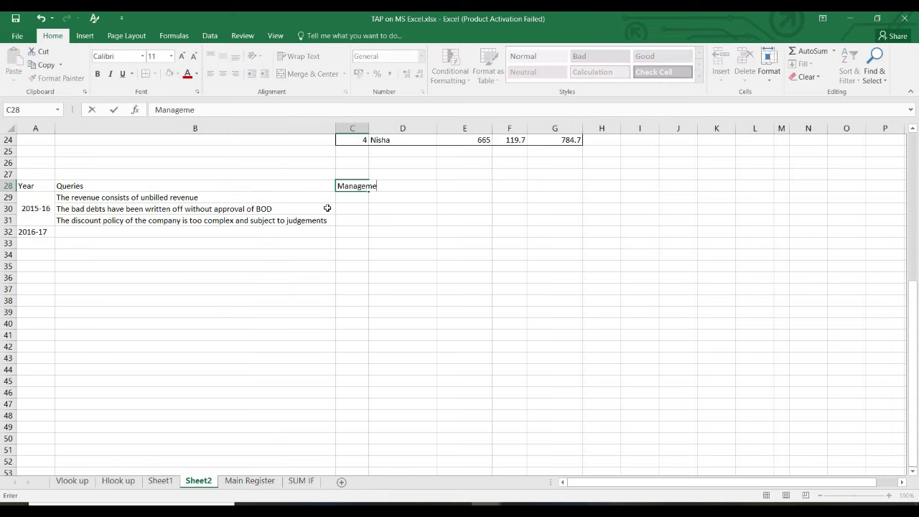
type("nt comments")
key("Return")
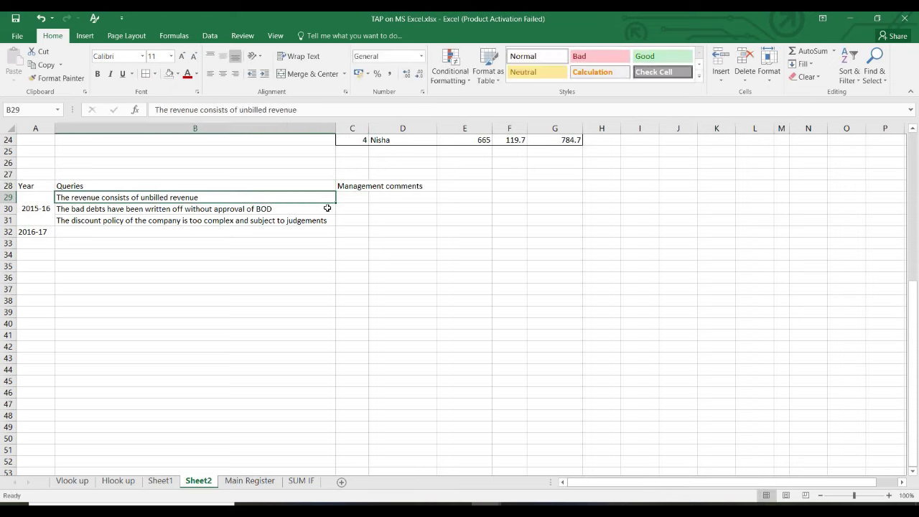
key("Left")
key("Up")
key("shift+Right")
key("shift+Right")
key("shift+Down")
key("shift+Down")
key("shift+Down")
key("shift+Down")
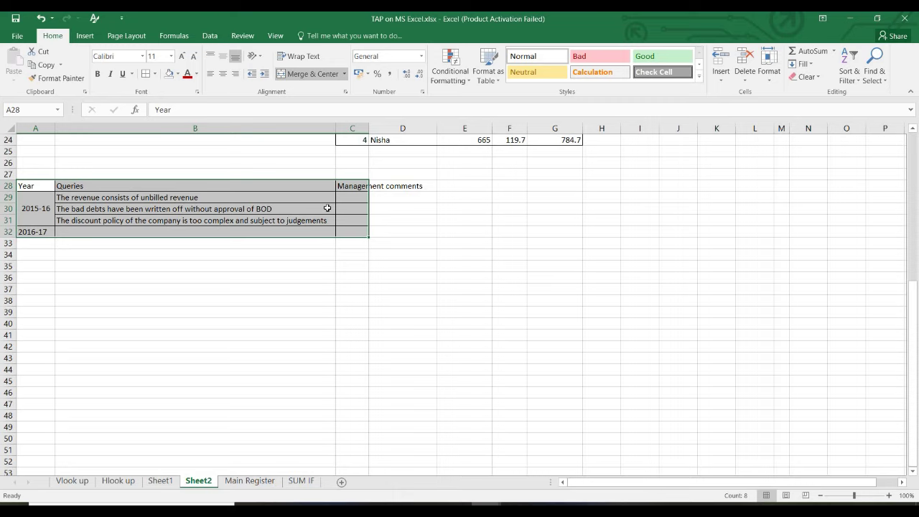
Put borders on every table cell and fill the A28:C28 header row light blue.
key("alt+h")
key("b")
key("a")
key("shift+Up")
key("shift+Up")
key("shift+Up")
key("shift+Up")
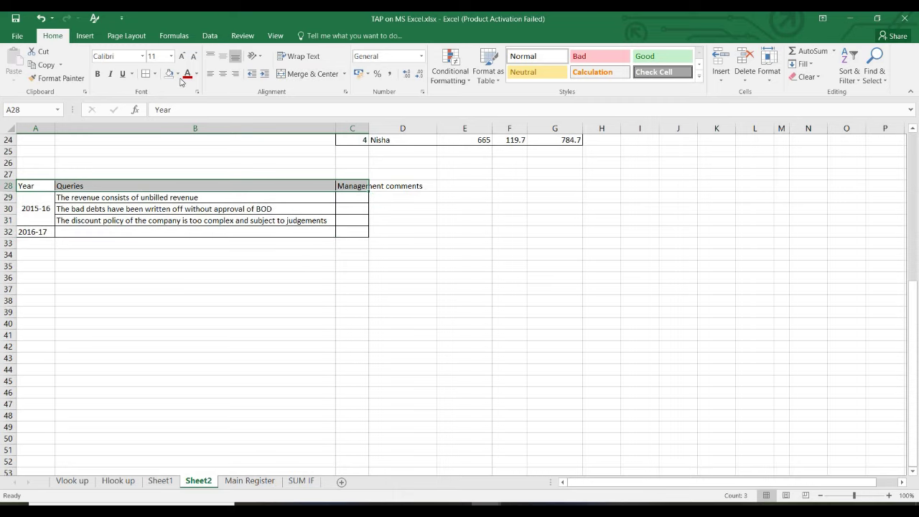
left_click(178, 74)
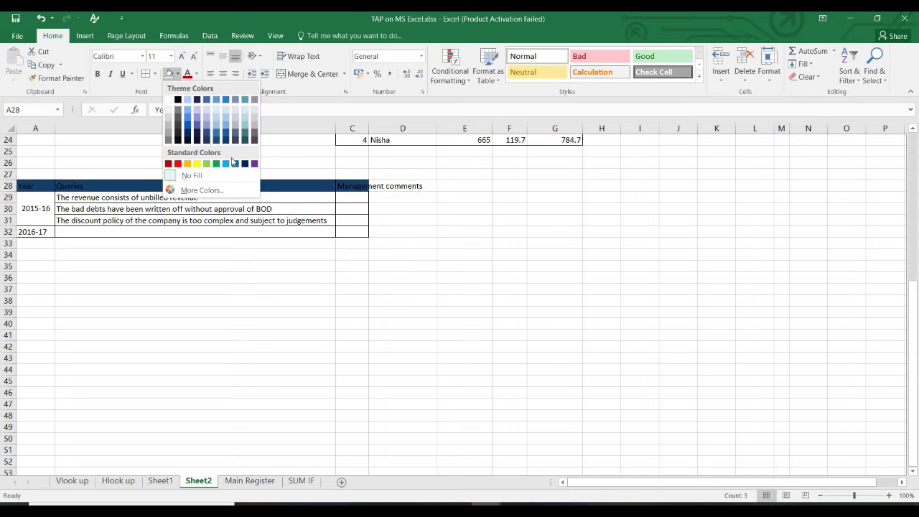
left_click(225, 164)
AutoFit column C's width to the Management comments heading.
key("Right")
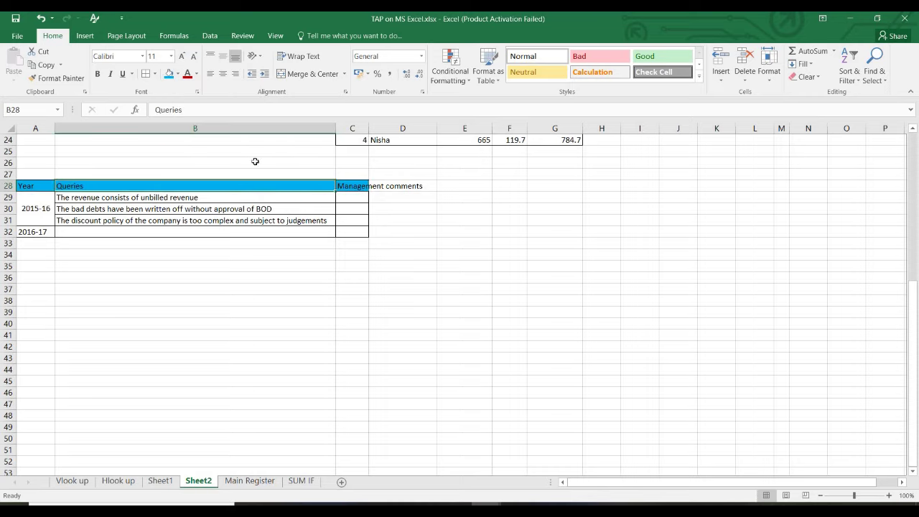
key("Right")
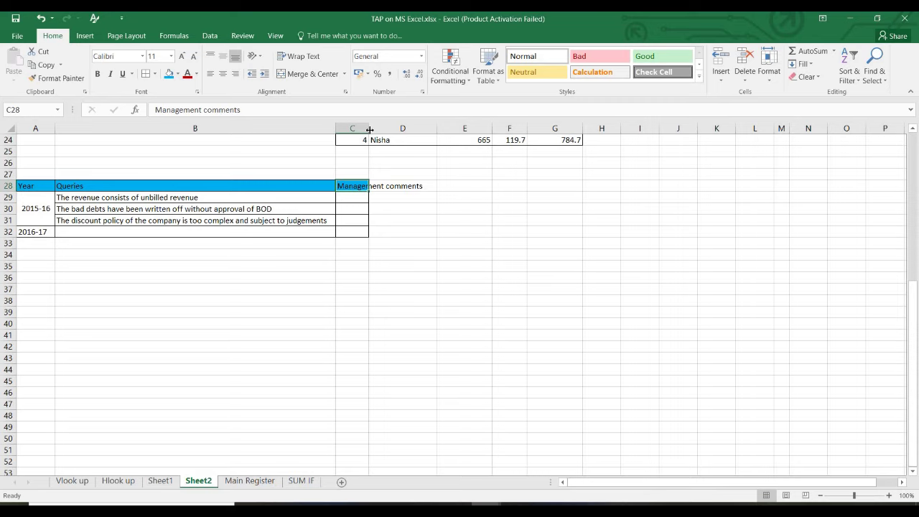
double_click(369, 129)
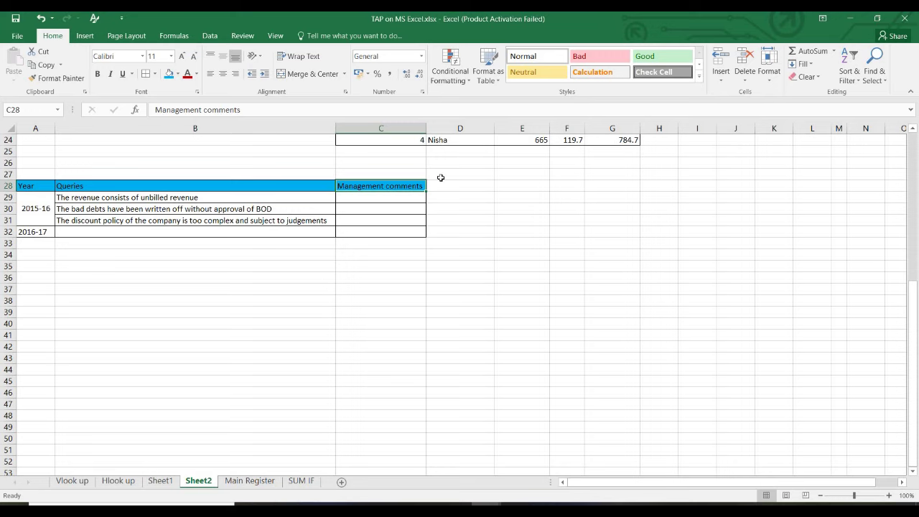
key("ctrl+z")
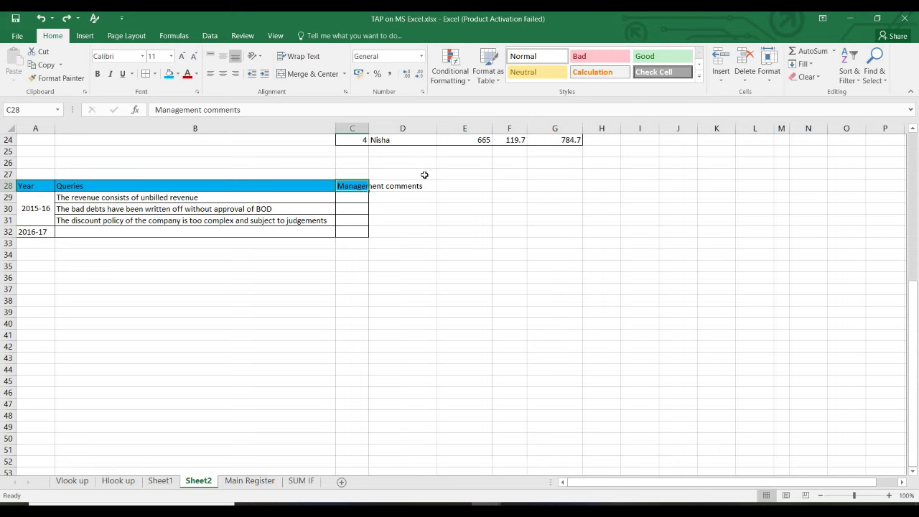
double_click(368, 128)
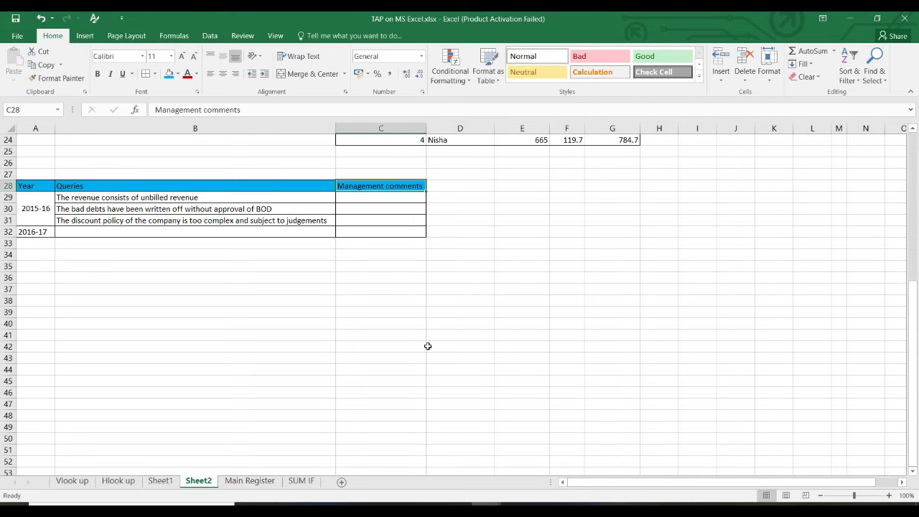
key("ctrl+z")
key("alt+h")
key("o")
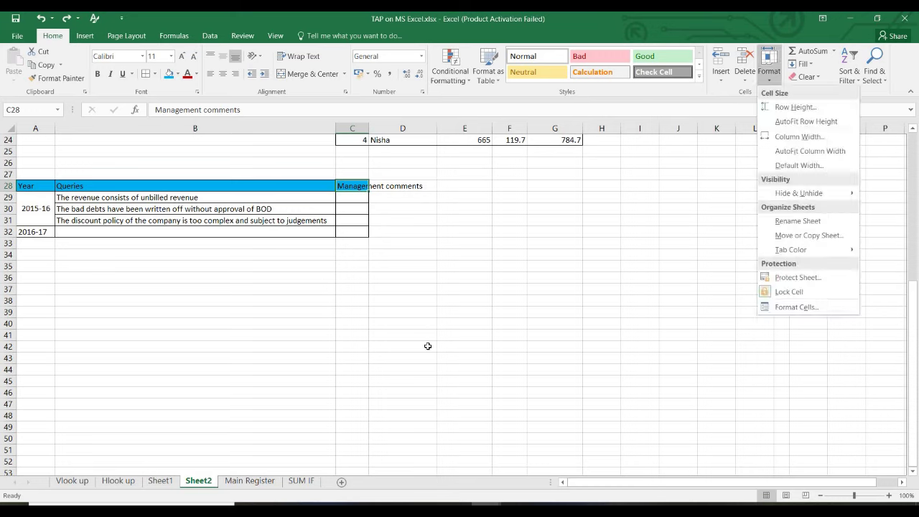
key("i")
Bold header row 28 and widen column C slightly more.
key("shift+space")
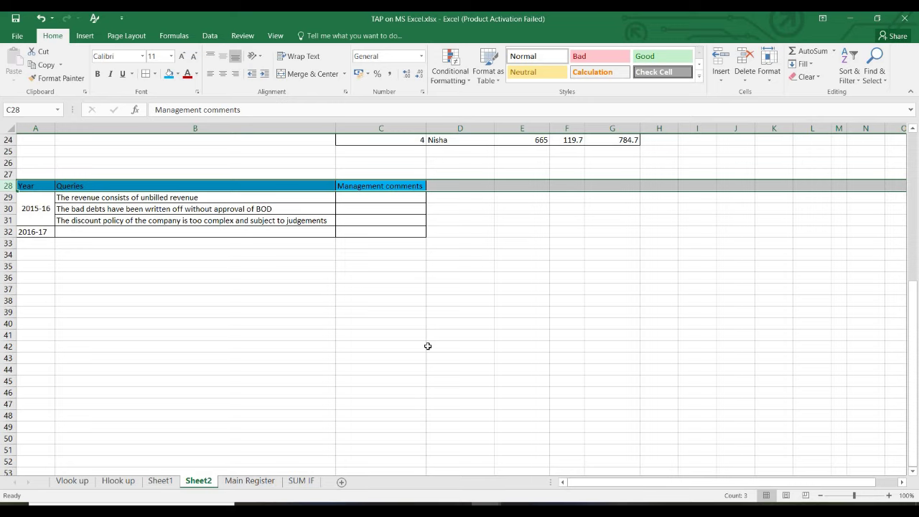
key("ctrl+b")
key("Right")
key("Left")
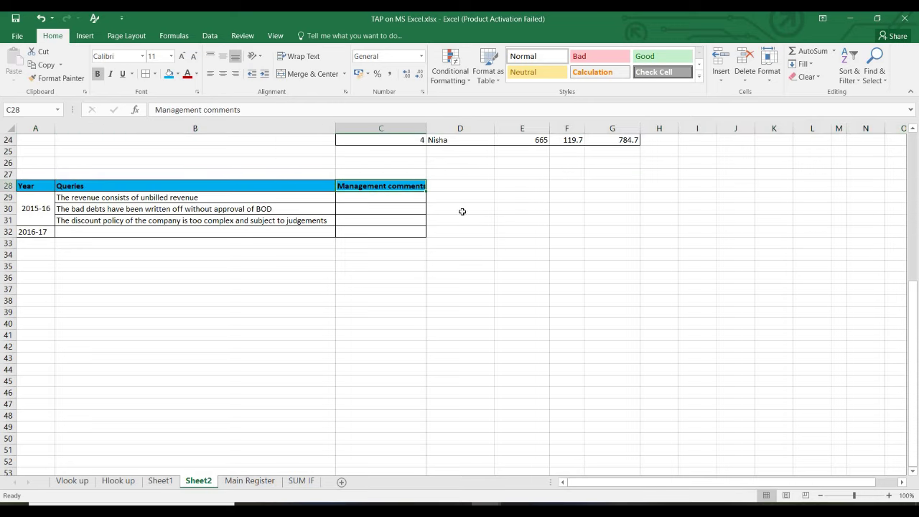
left_click_drag(425, 125, 429, 127)
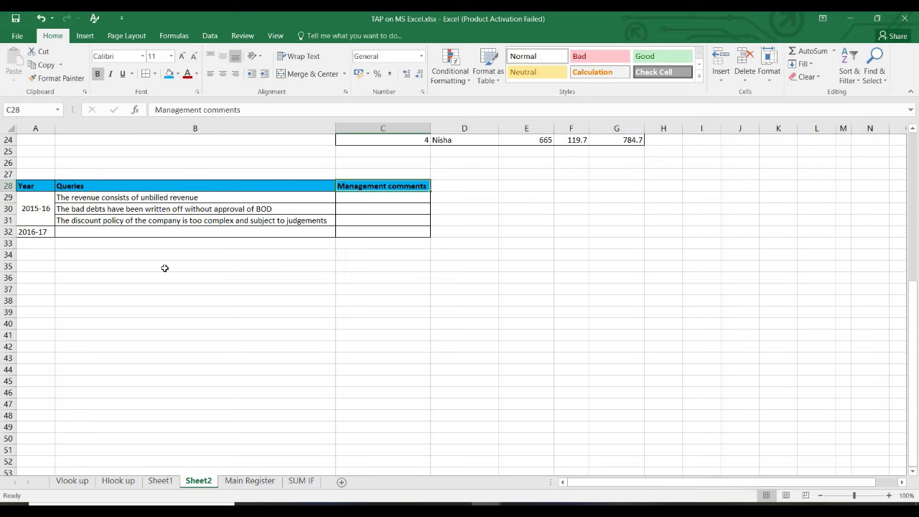
key("Left")
key("Left")
key("Down")
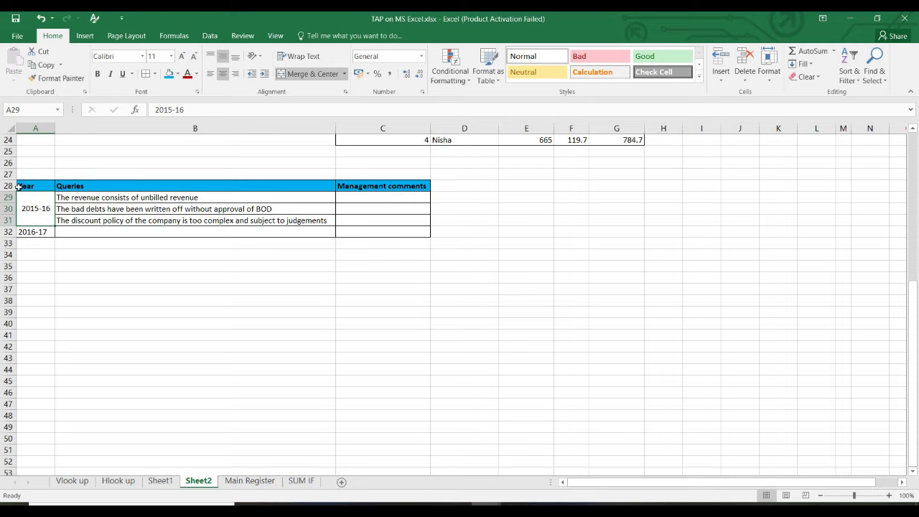
Centre the Year, Queries and Management comments headings.
left_click_drag(39, 186, 420, 186)
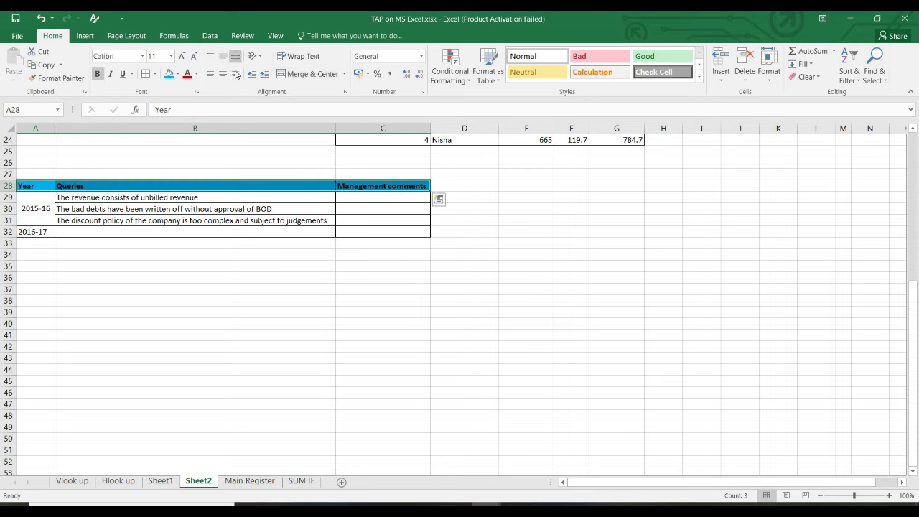
left_click(223, 74)
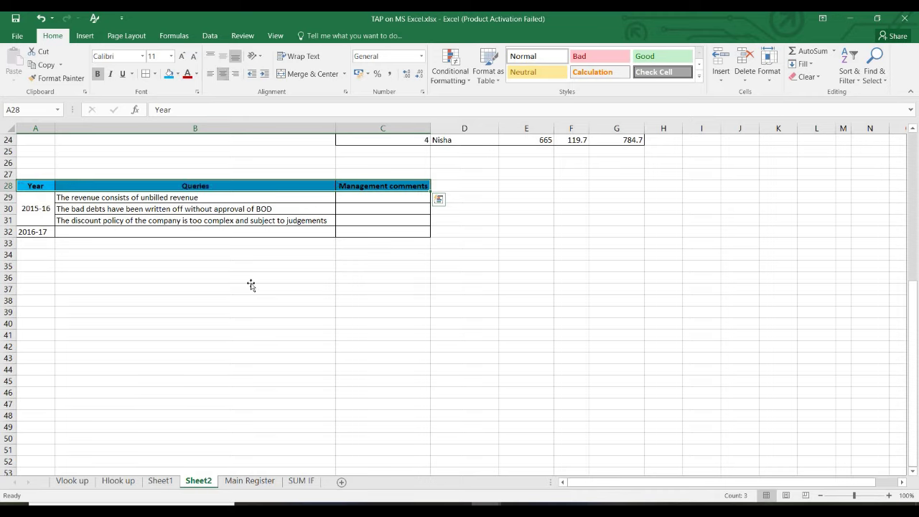
left_click(250, 282)
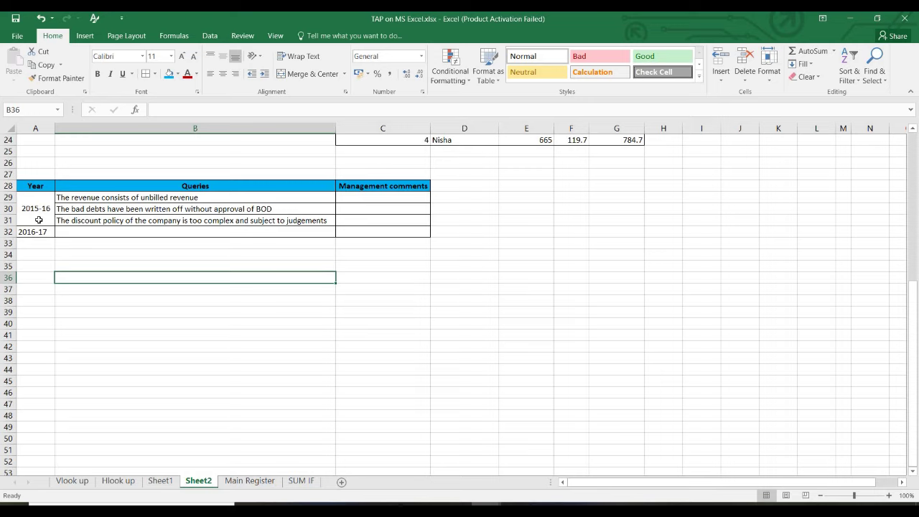
left_click(39, 220)
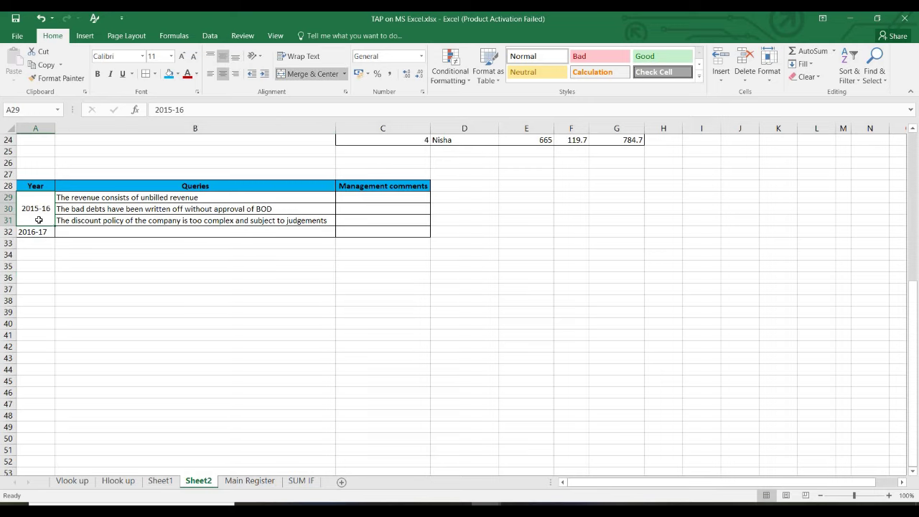
scroll(39, 219, "up", 8)
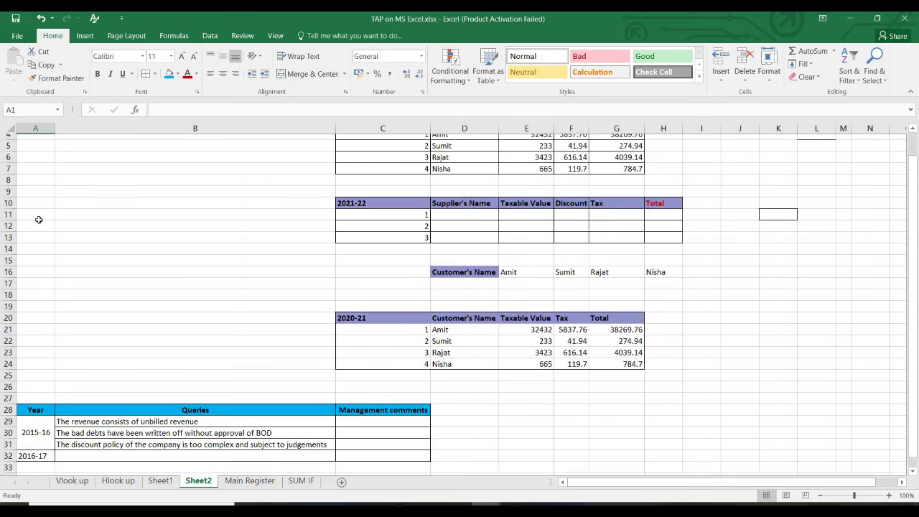
Look through the Number Format list for the headers and the 32432 cell, leaving both unchanged.
key("ctrl+Home")
key("Down")
key("Right")
left_click_drag(32, 450, 415, 446)
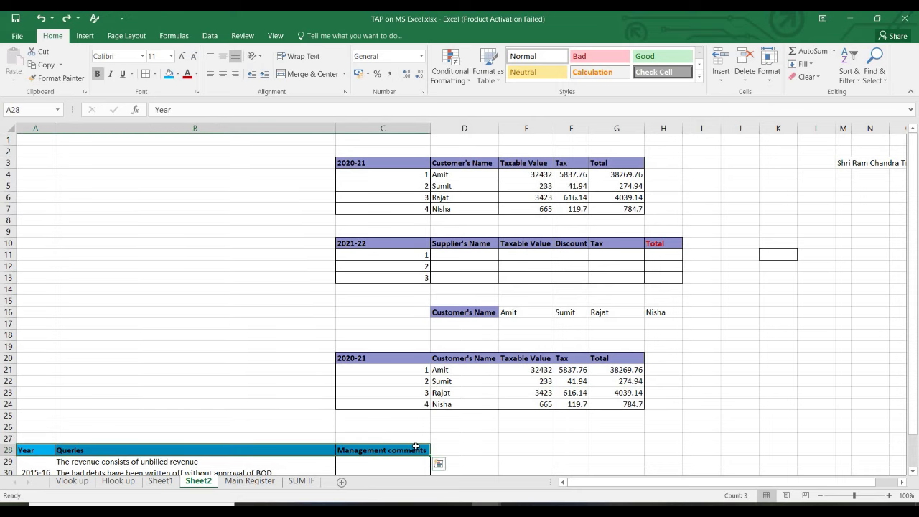
left_click(421, 61)
left_click(198, 250)
left_click(423, 57)
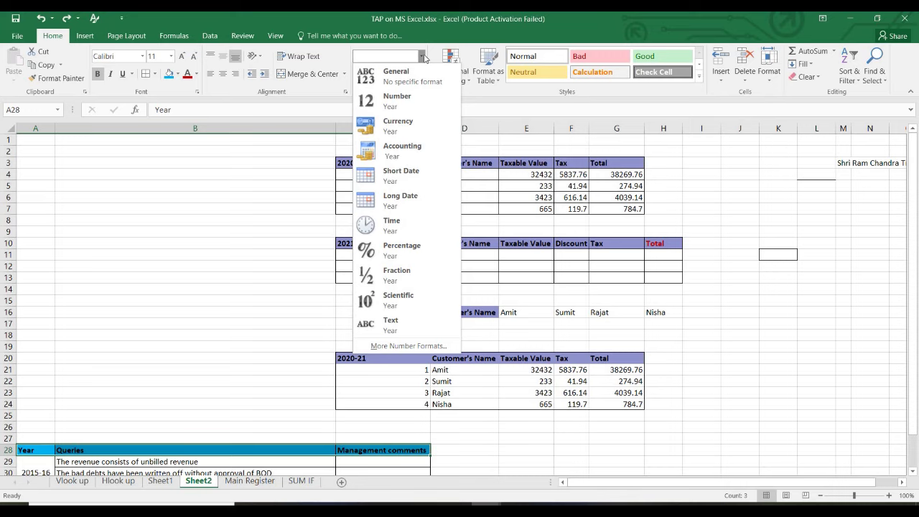
left_click(423, 57)
key("Down")
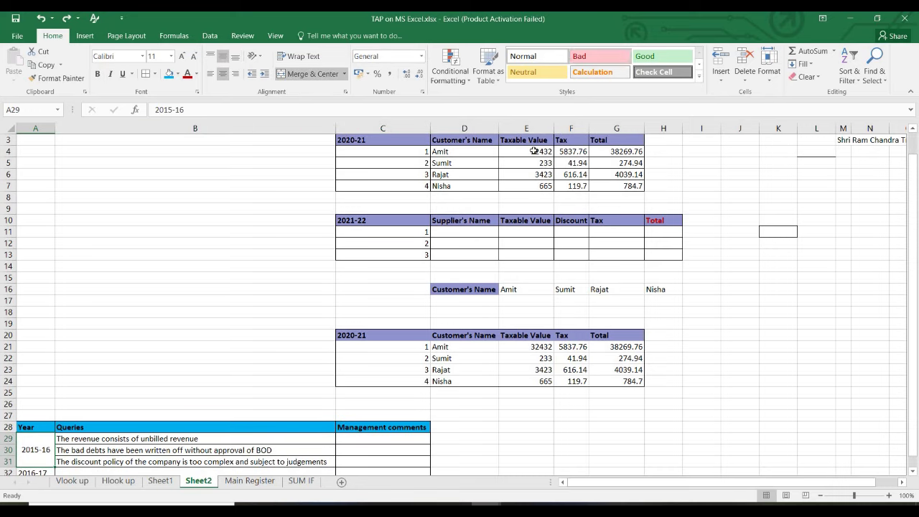
left_click(535, 152)
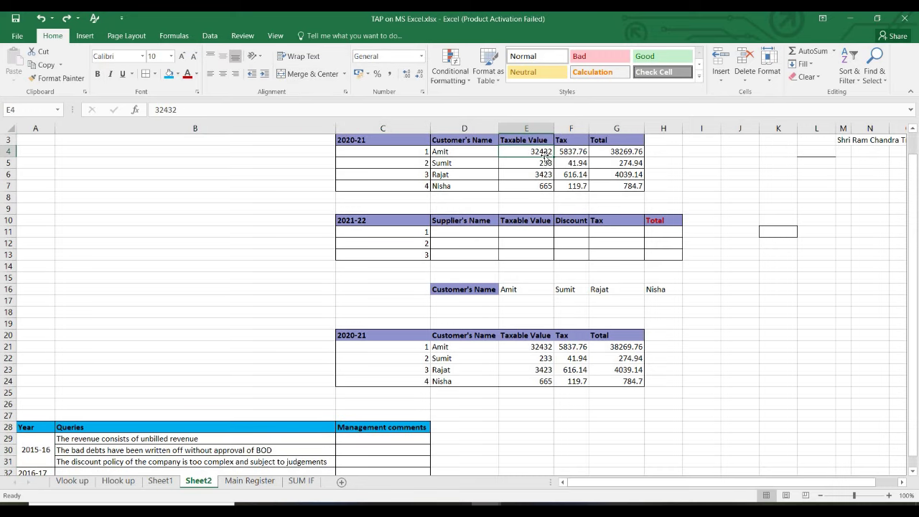
left_click(423, 60)
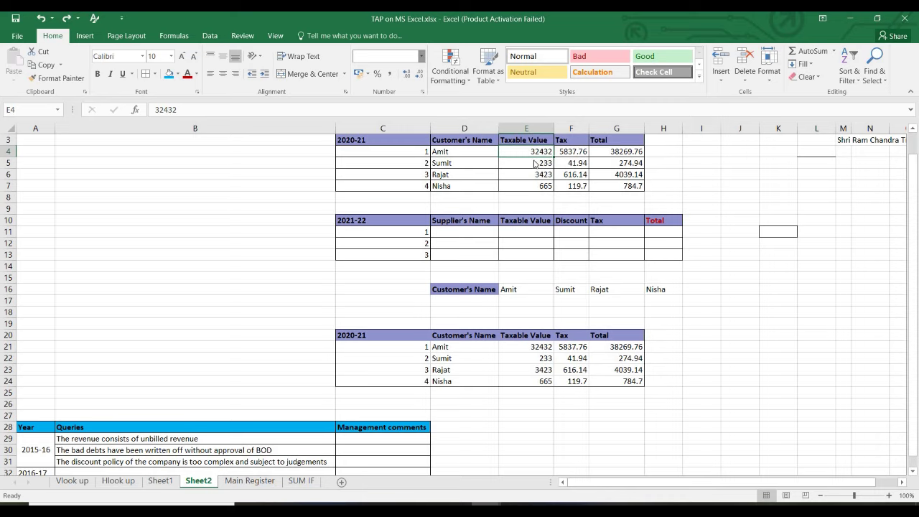
left_click(512, 200)
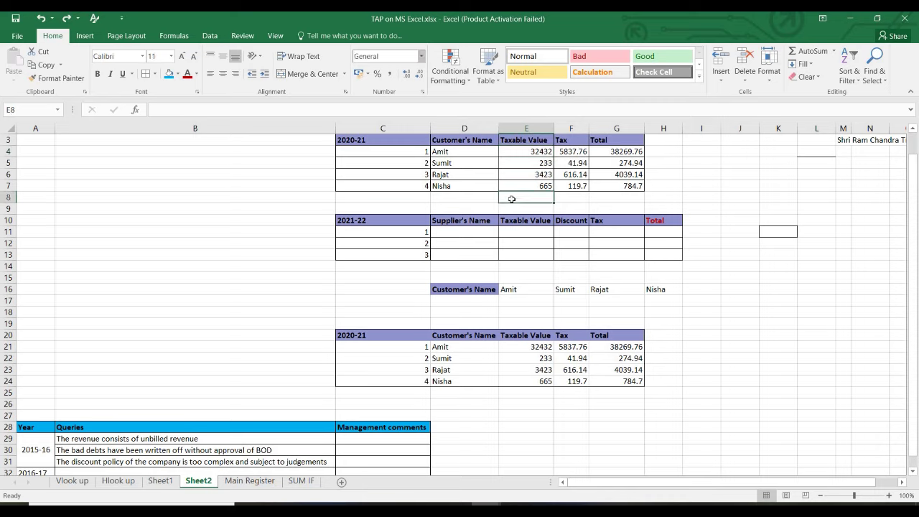
left_click(439, 218)
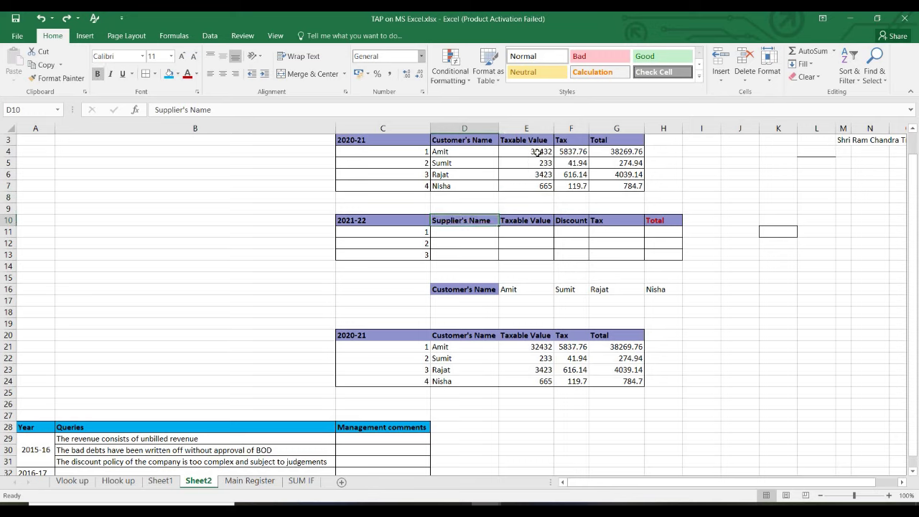
Try the Number, Accounting and Short Date formats on Amit's taxable value in E4.
left_click(537, 152)
left_click(422, 56)
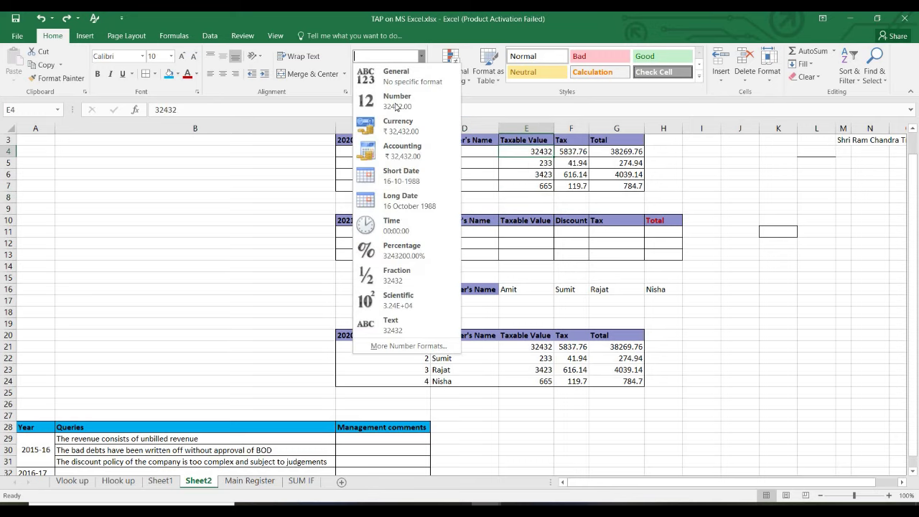
left_click(395, 104)
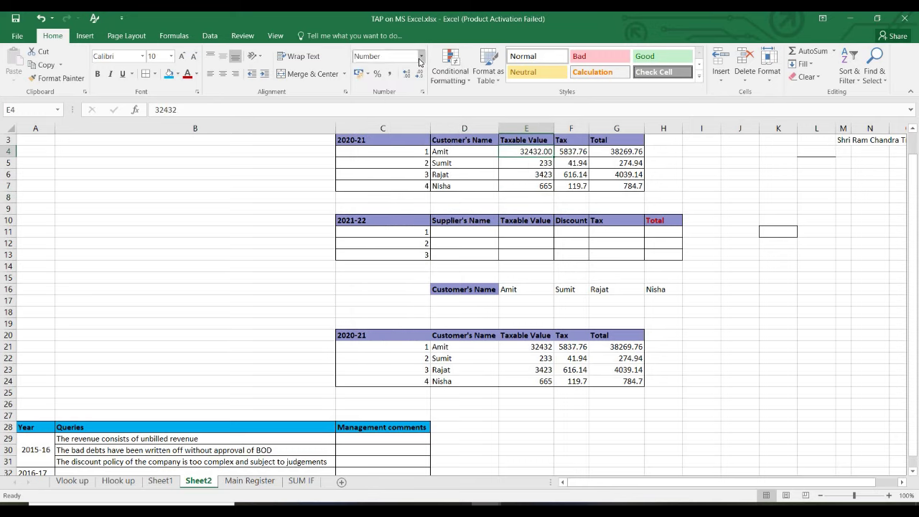
left_click(421, 56)
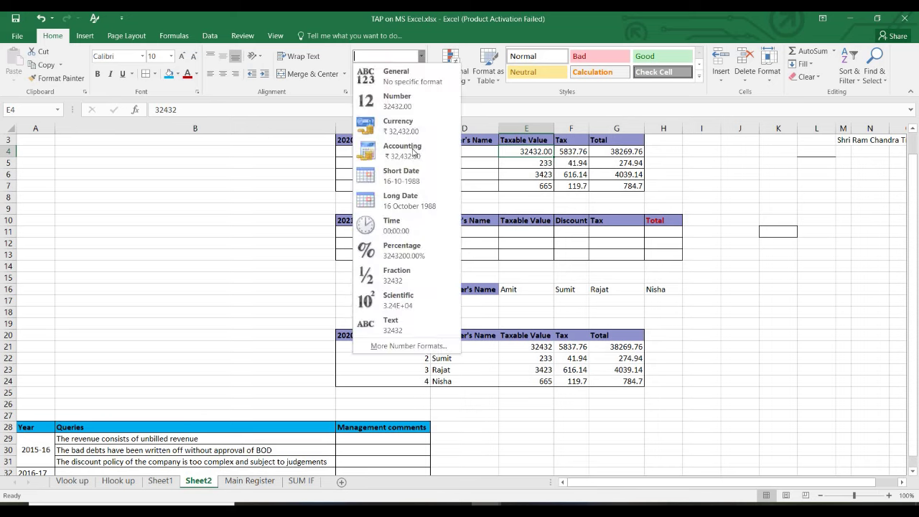
left_click(407, 153)
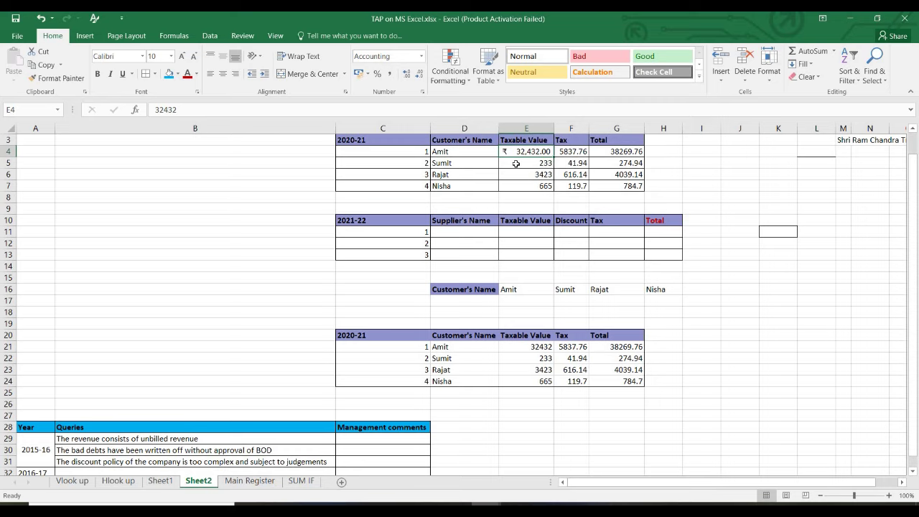
left_click(421, 56)
left_click(411, 174)
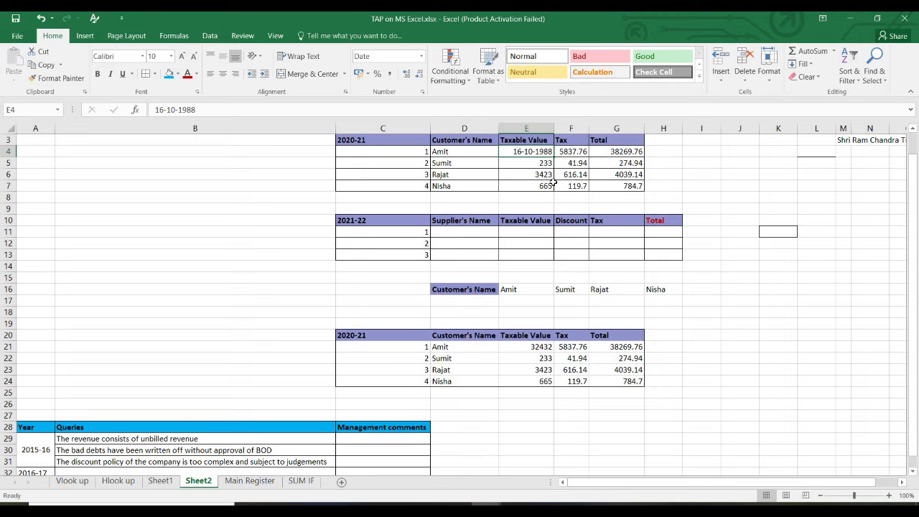
Return E4 to the Number format so it reads 32432.00, then go to Main Register.
left_click(421, 56)
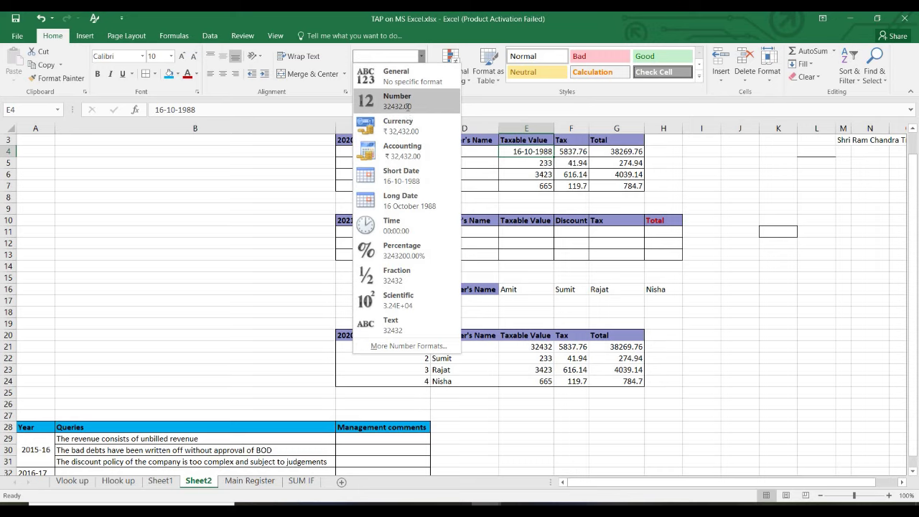
left_click(408, 106)
left_click(542, 198)
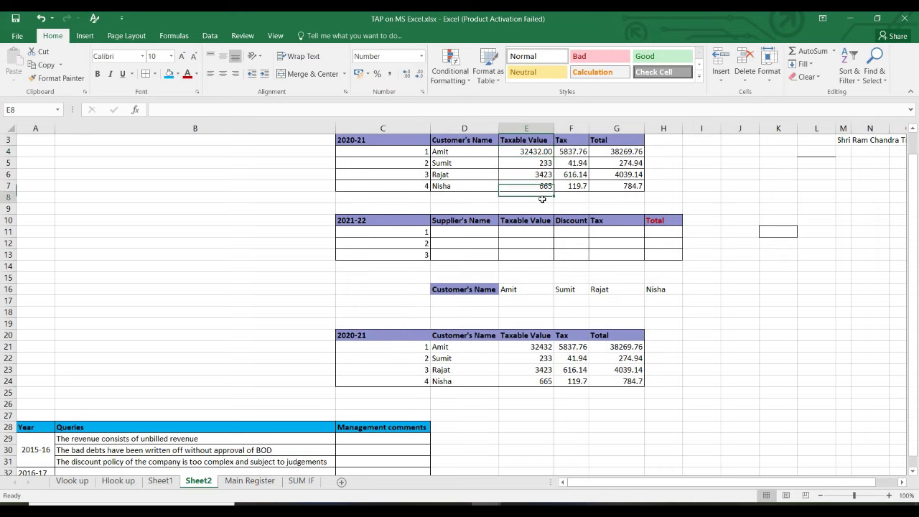
left_click(293, 197)
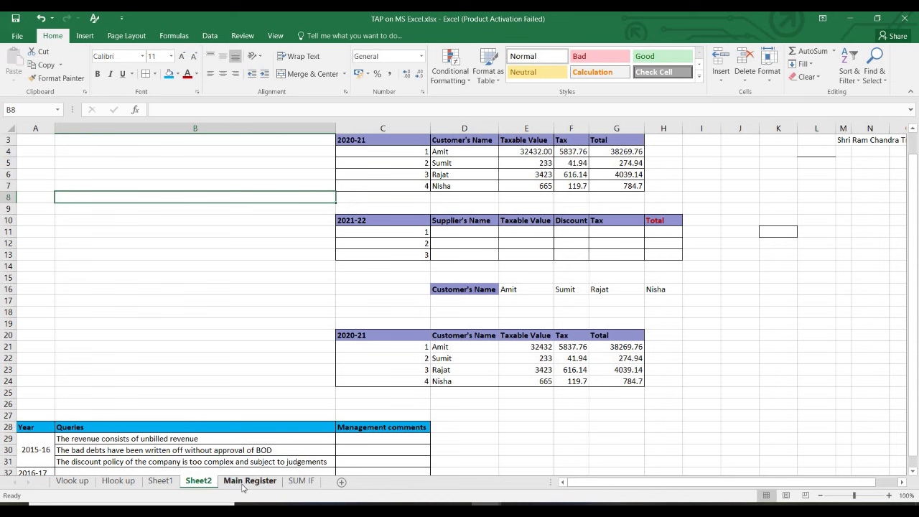
left_click(249, 480)
Apply Short Date to the Document Date cells E3:E53.
left_click(229, 180)
key("Escape")
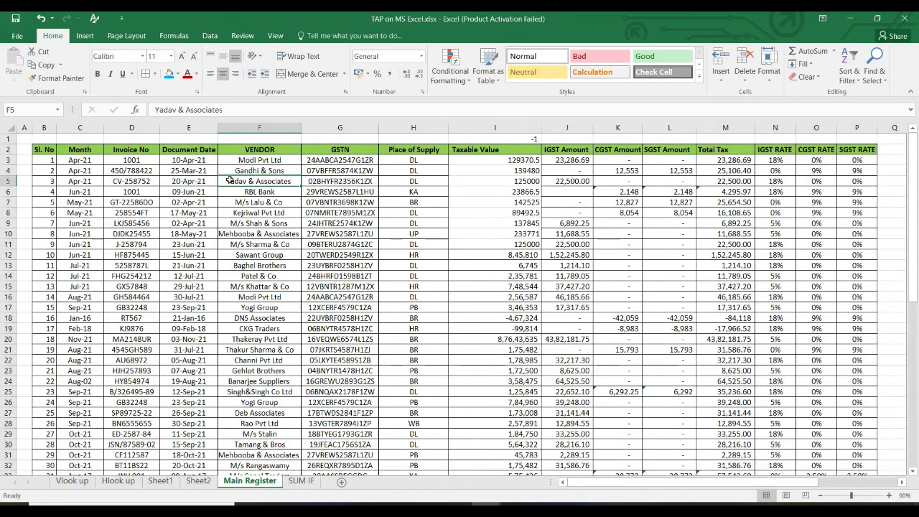
key("Left")
key("Left")
key("Left")
key("Right")
key("Right")
key("Up")
key("Up")
key("Up")
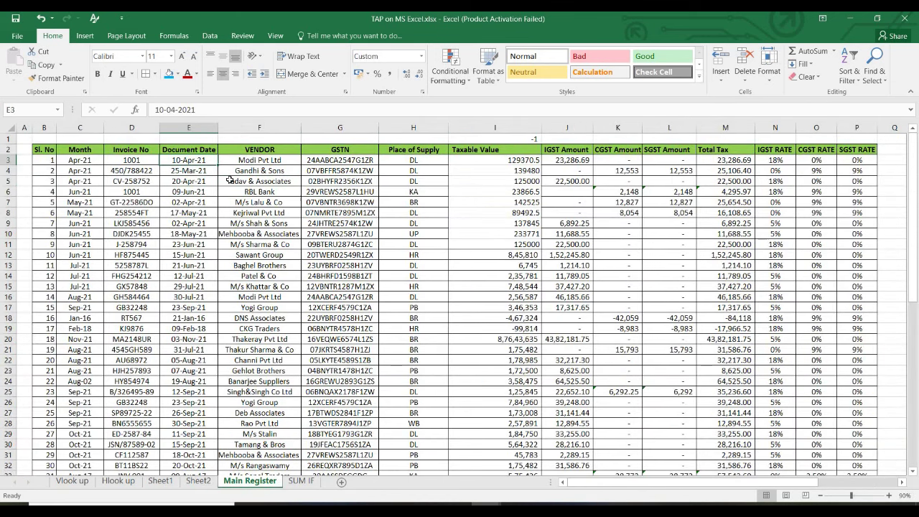
key("Down")
key("ctrl+shift+Down")
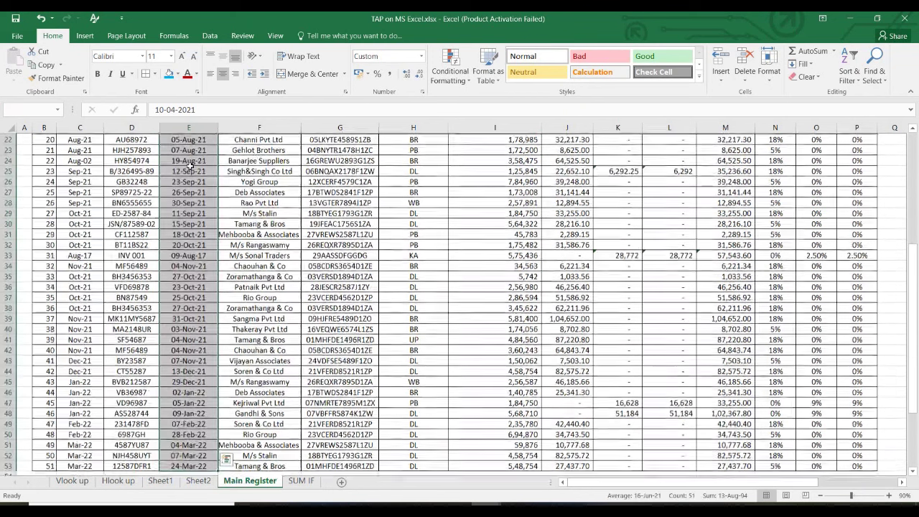
left_click(421, 56)
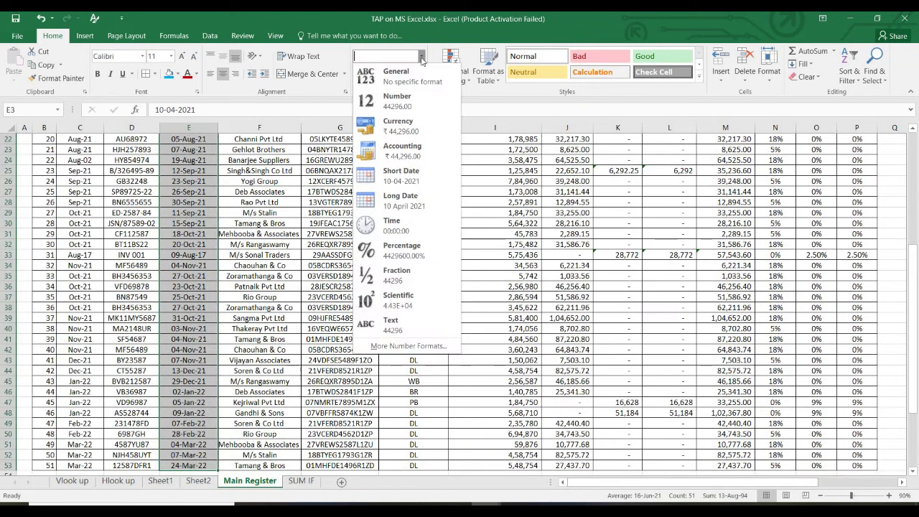
left_click(404, 178)
Reselect the Document Date run from E3 and bring up More Number Formats.
left_click(198, 170)
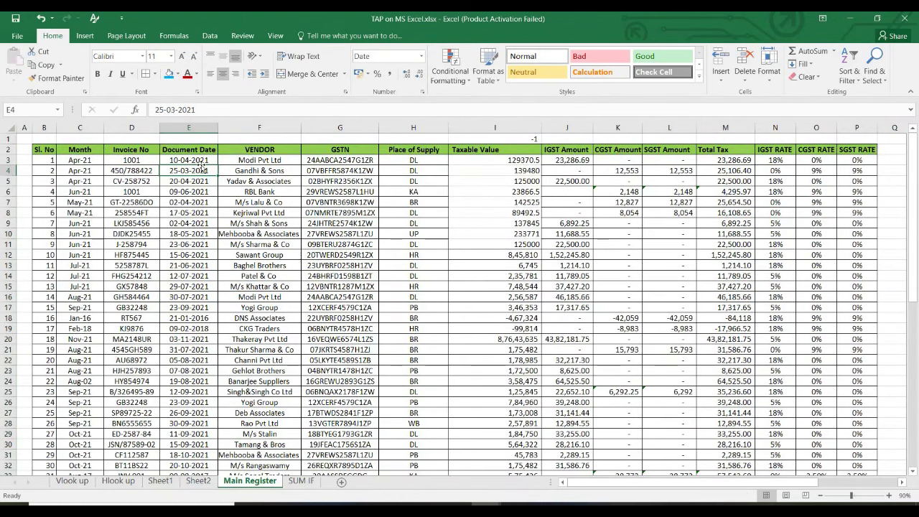
key("Up")
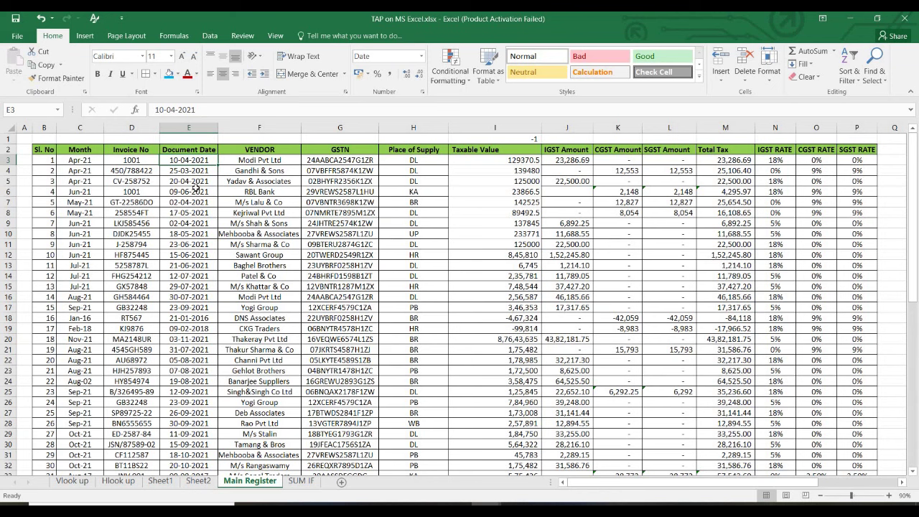
key("ctrl+shift+Down")
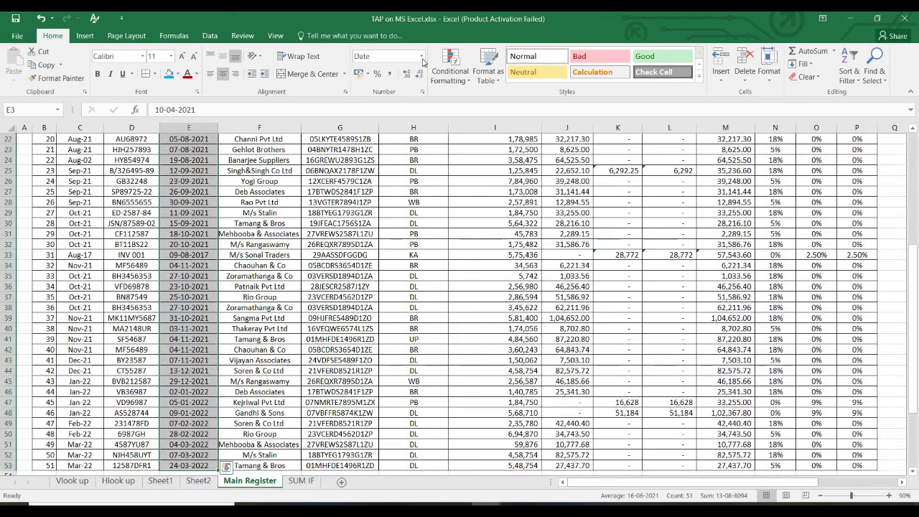
left_click(421, 57)
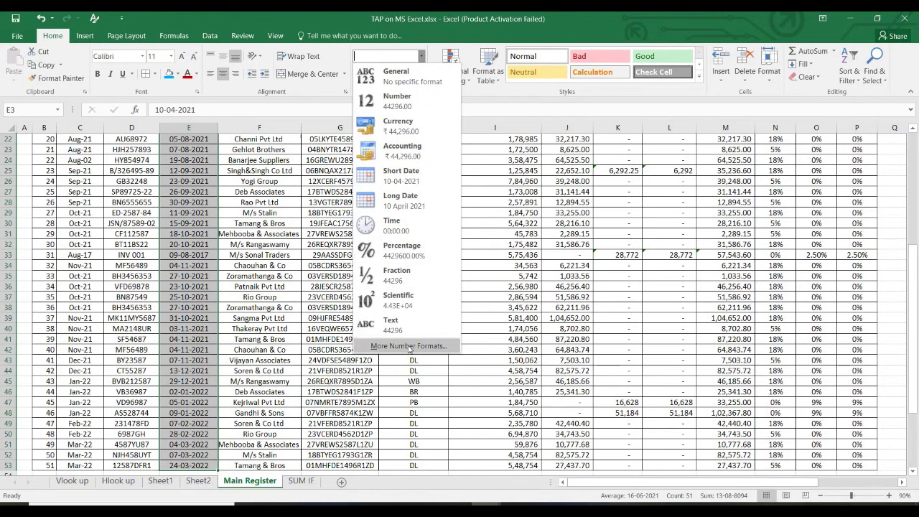
left_click(407, 346)
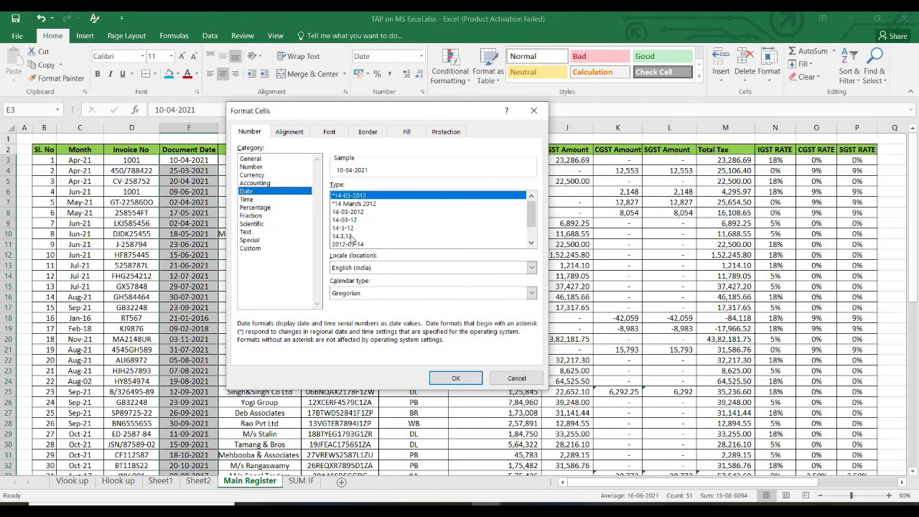
Set the Date locale in Format Cells to English (Australia).
left_click(531, 243)
left_click(531, 243)
left_click(531, 242)
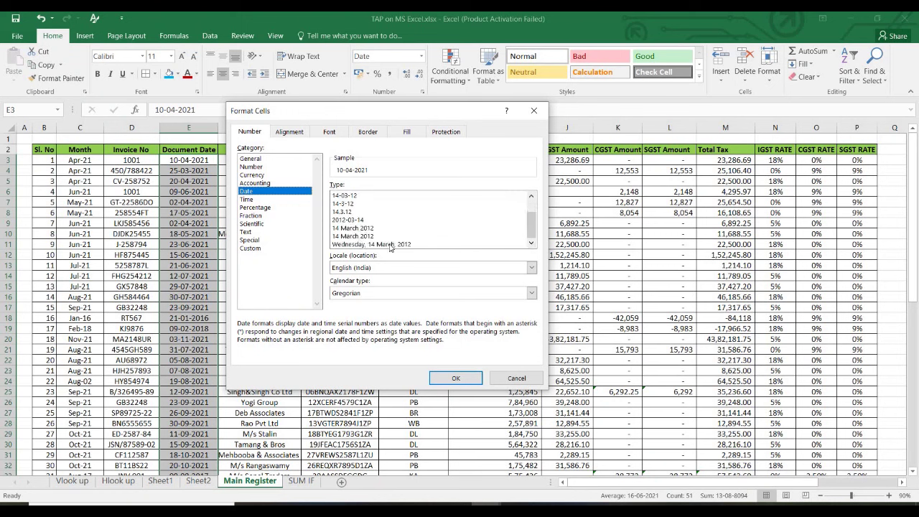
scroll(532, 216, "up", 1)
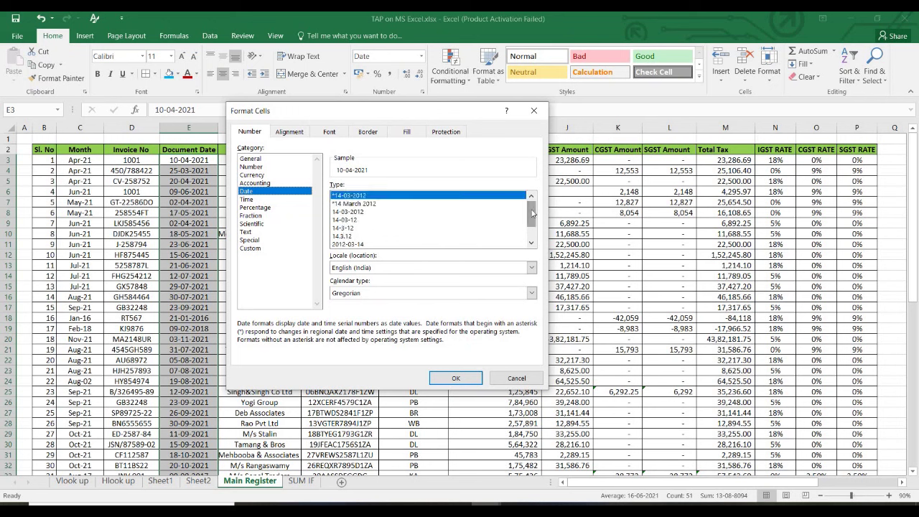
left_click(532, 268)
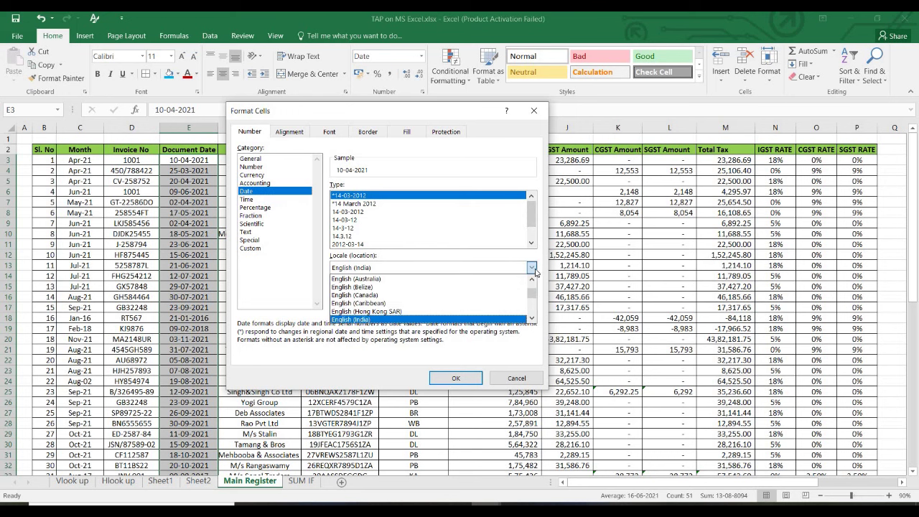
left_click(532, 318)
left_click(532, 318)
left_click(532, 317)
left_click(532, 317)
left_click(532, 318)
left_click(532, 318)
left_click(532, 317)
left_click(532, 317)
left_click(532, 317)
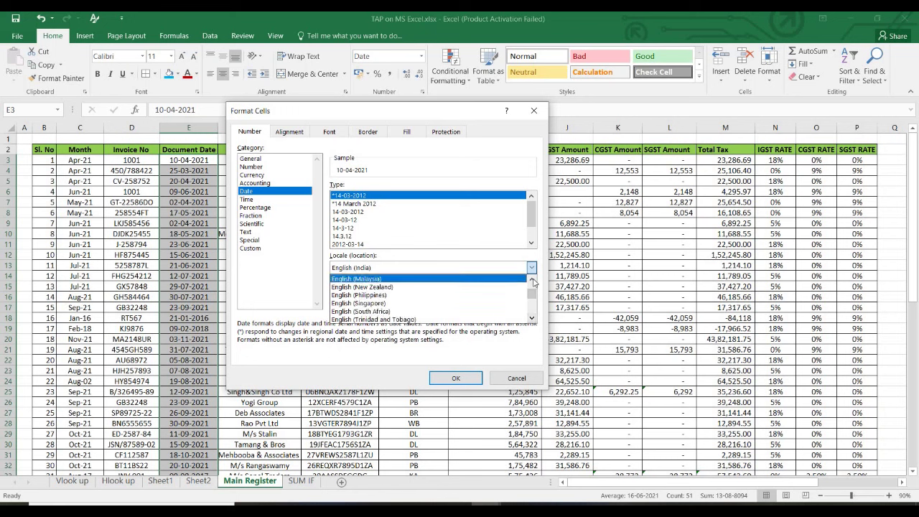
left_click(532, 280)
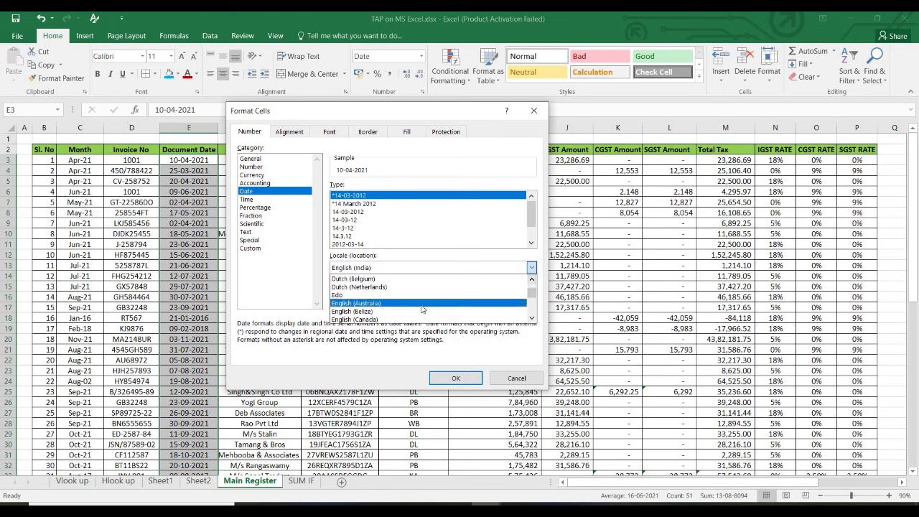
left_click(423, 307)
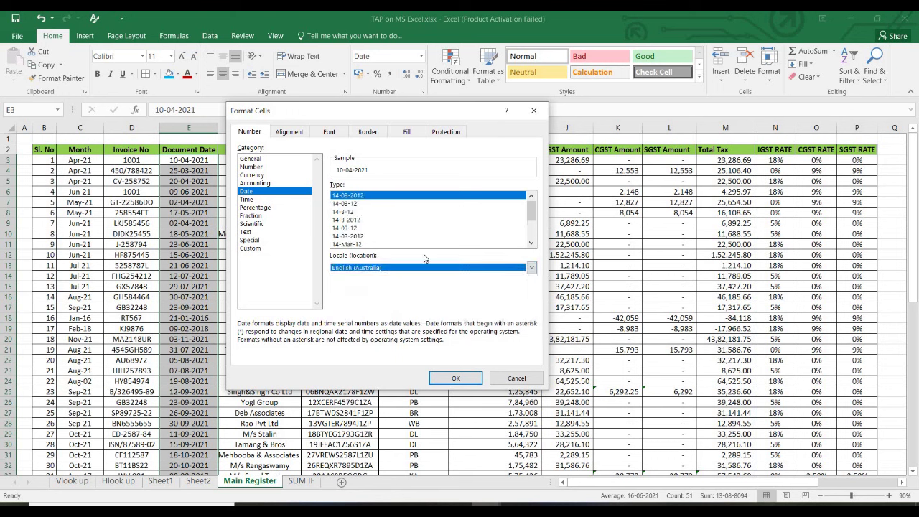
left_click(531, 231)
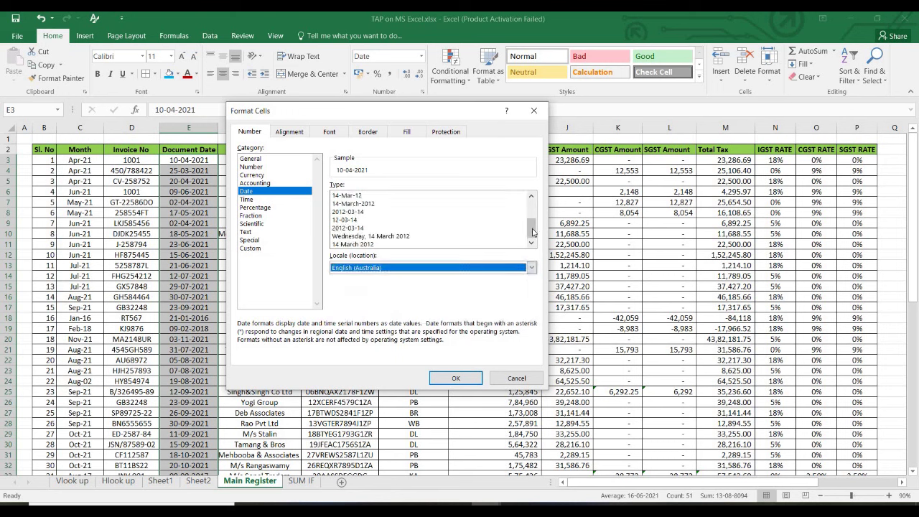
Change the Date locale to English (United States).
left_click(531, 268)
left_click_drag(532, 295, 532, 288)
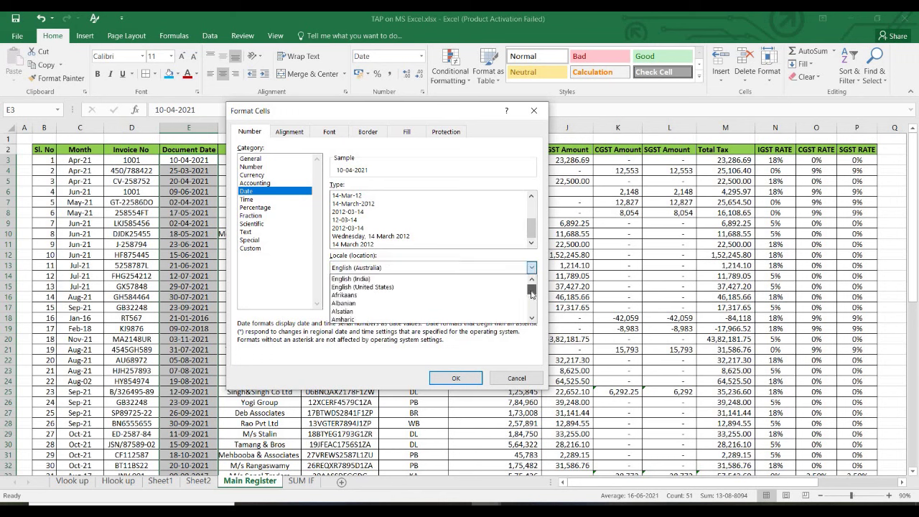
left_click(410, 287)
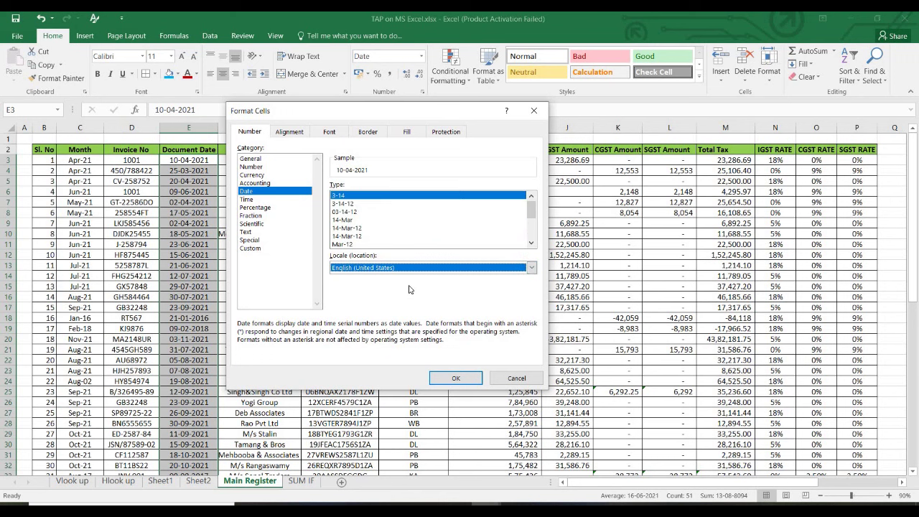
left_click(531, 245)
left_click(531, 245)
left_click(532, 244)
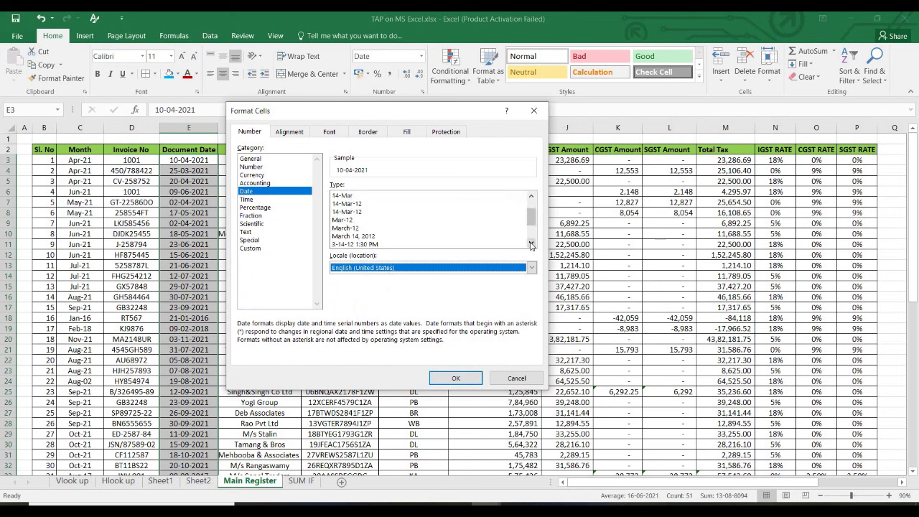
left_click(531, 245)
left_click(531, 245)
left_click(531, 245)
left_click(531, 245)
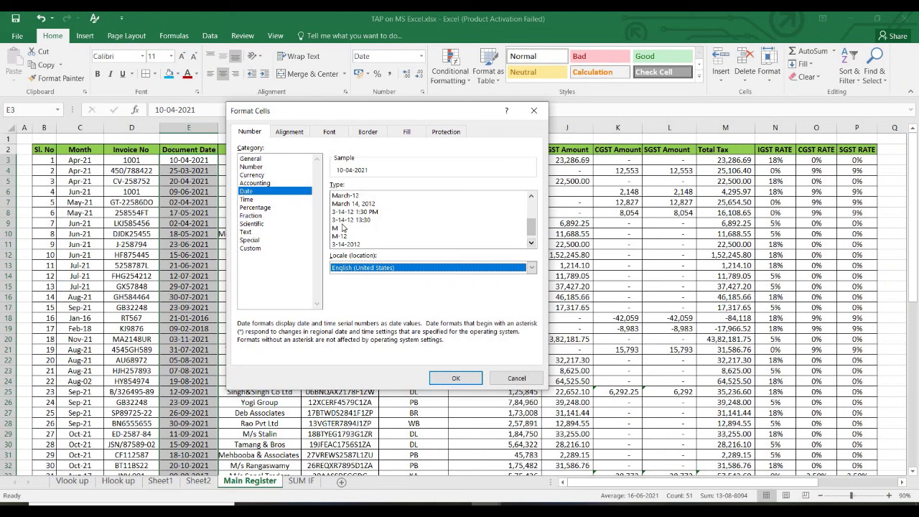
left_click(531, 245)
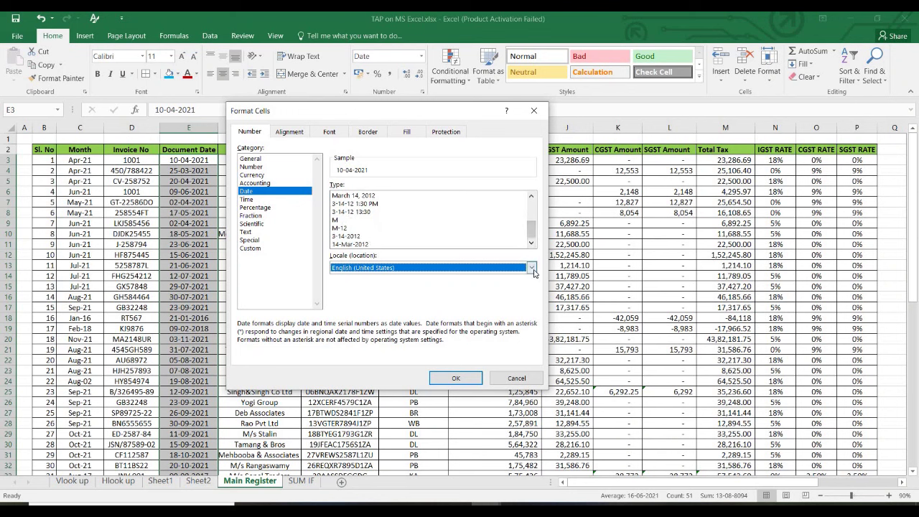
Scroll the locale list to bring the English locales into view.
left_click(532, 268)
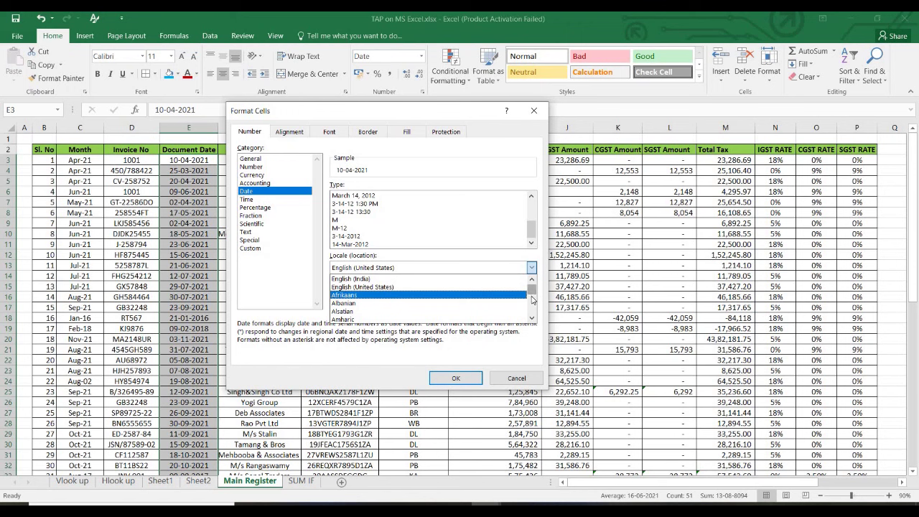
scroll(532, 300, "down", 15)
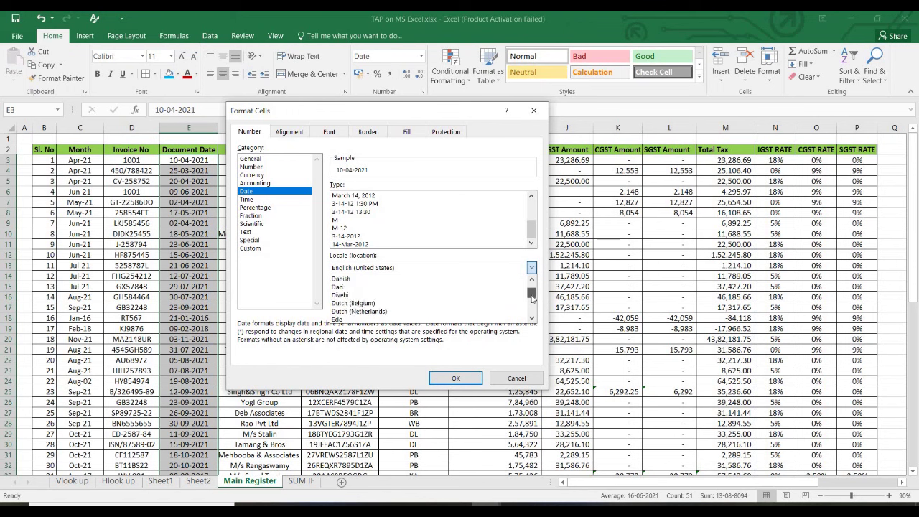
left_click(532, 318)
left_click(532, 318)
left_click(532, 318)
left_click(532, 318)
left_click(532, 318)
left_click(532, 318)
left_click(532, 317)
left_click(532, 318)
left_click(532, 318)
left_click(532, 318)
left_click(532, 318)
left_click(532, 318)
left_click(532, 318)
left_click(532, 318)
left_click(532, 318)
left_click(532, 318)
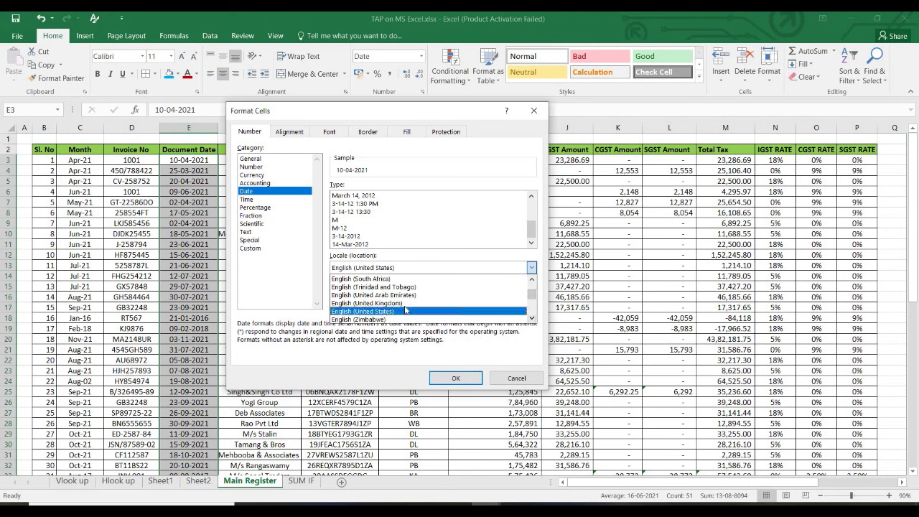
Preview English (United Kingdom) date styles, then switch the locale to English (United Arab Emirates).
left_click(405, 304)
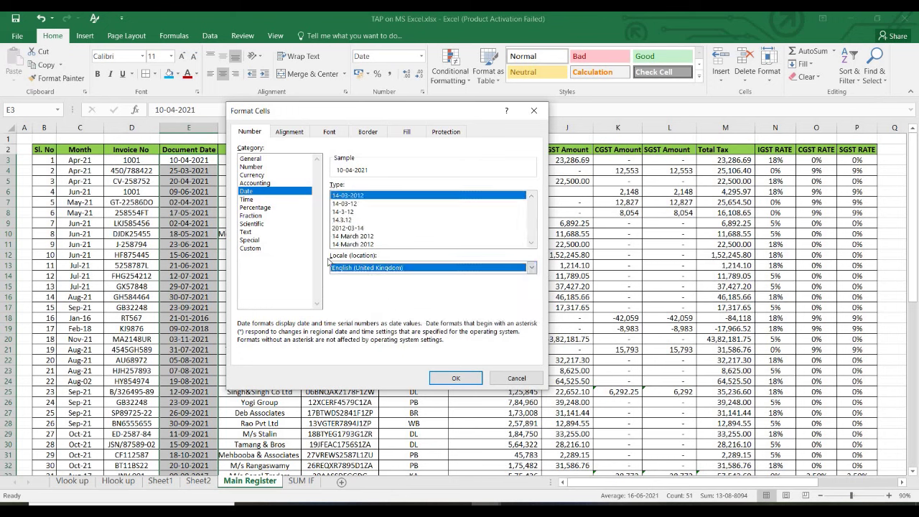
left_click(362, 236)
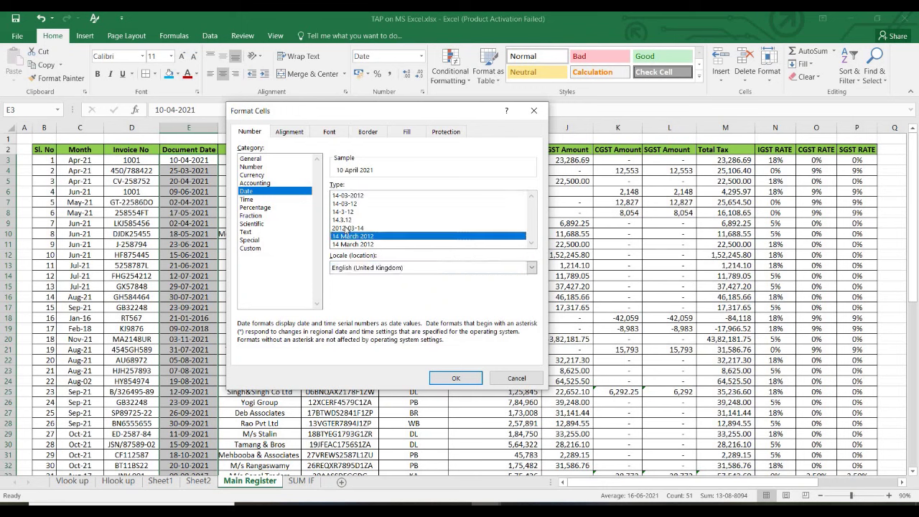
left_click(347, 229)
left_click(348, 221)
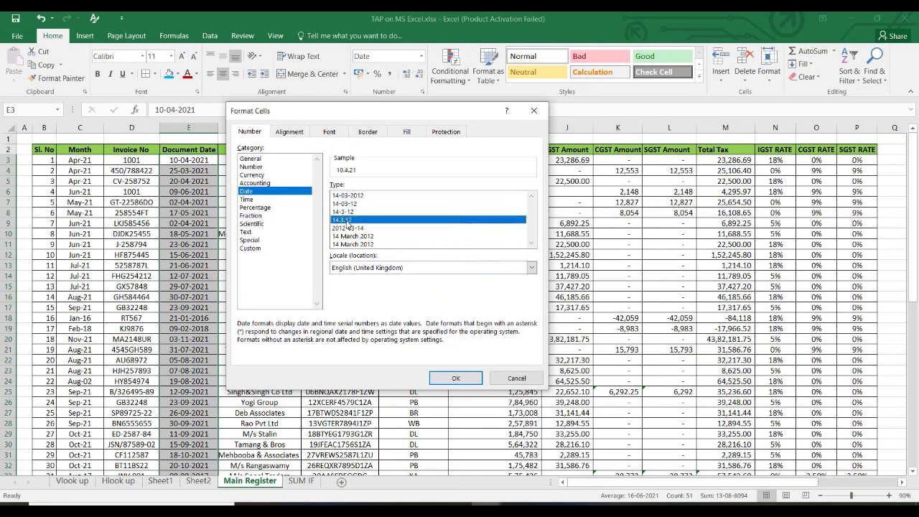
left_click(532, 268)
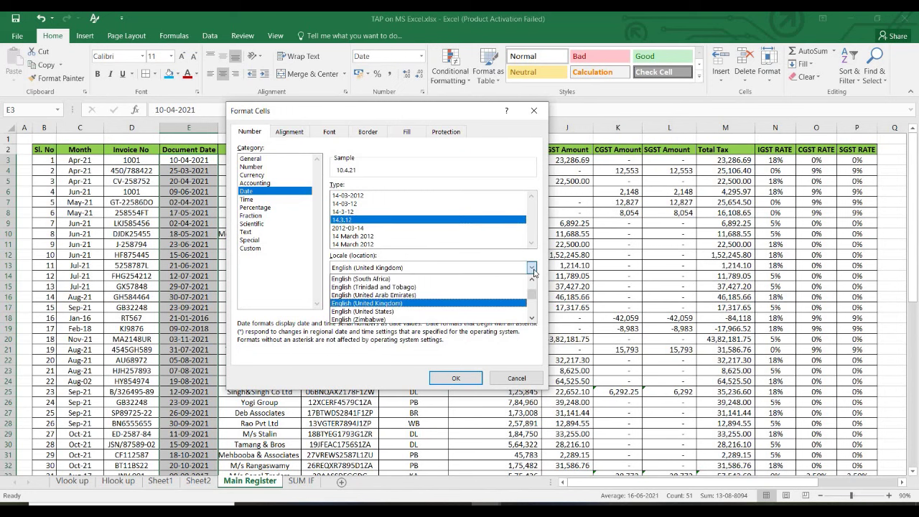
left_click(460, 295)
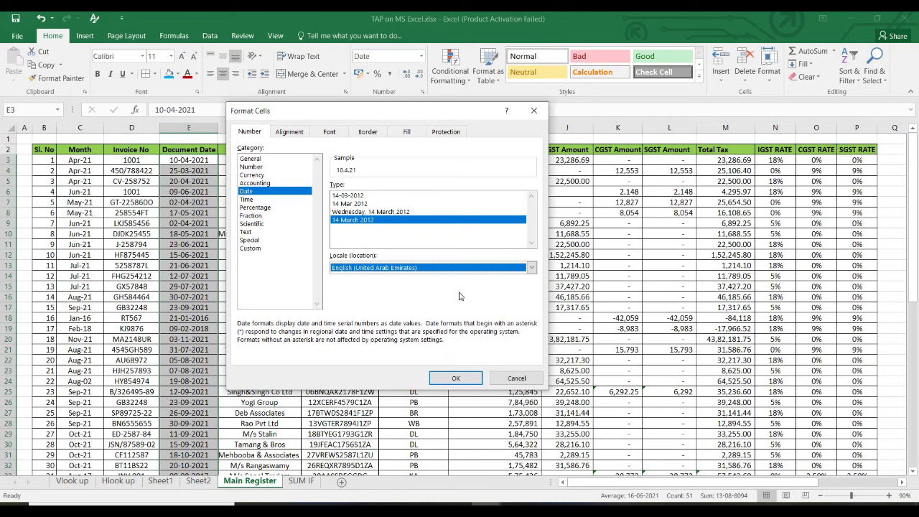
Apply the English (United States) 03-14-12 date style to the Document Date column.
left_click(532, 268)
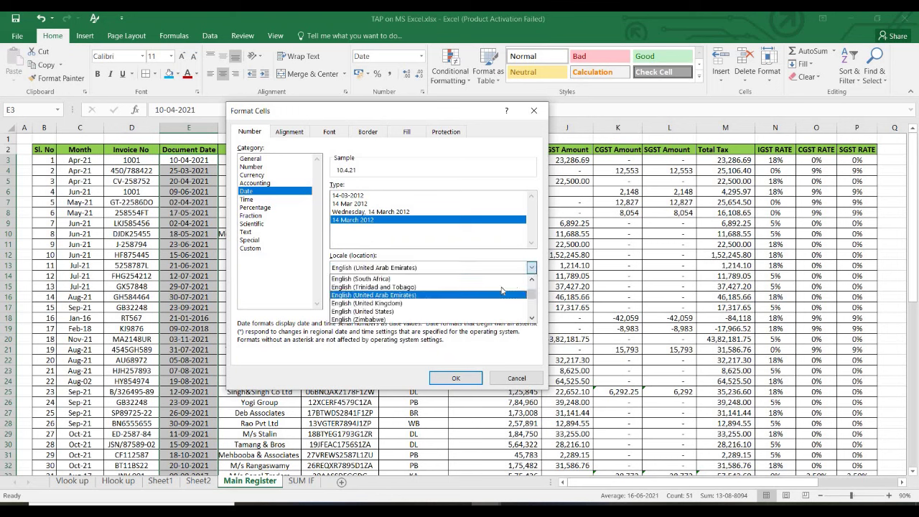
left_click(465, 311)
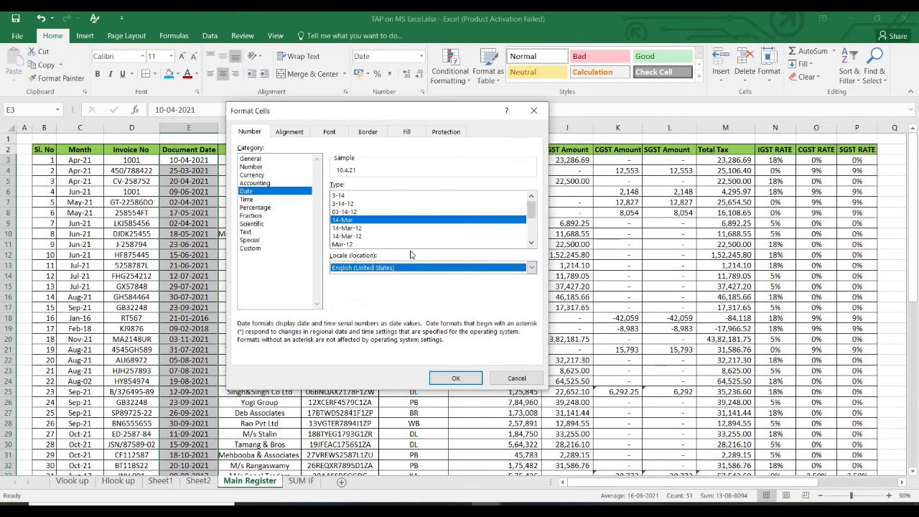
left_click(357, 209)
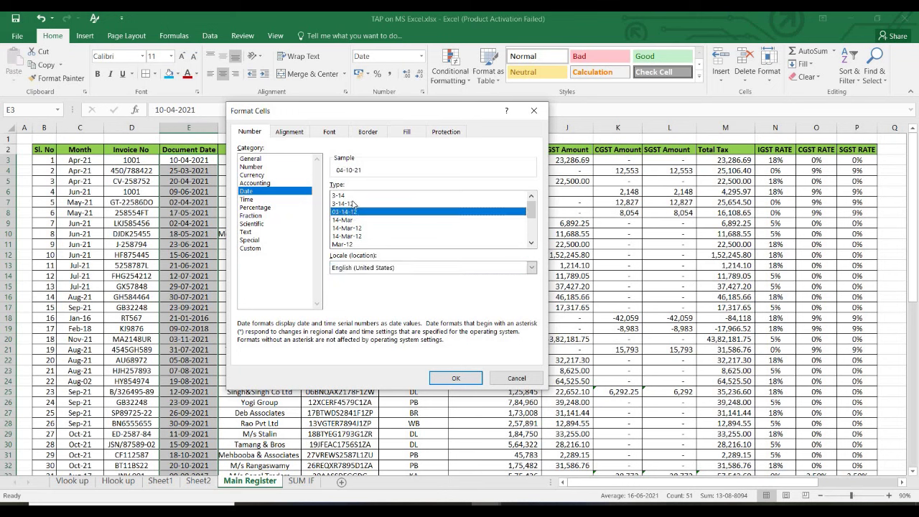
left_click(348, 204)
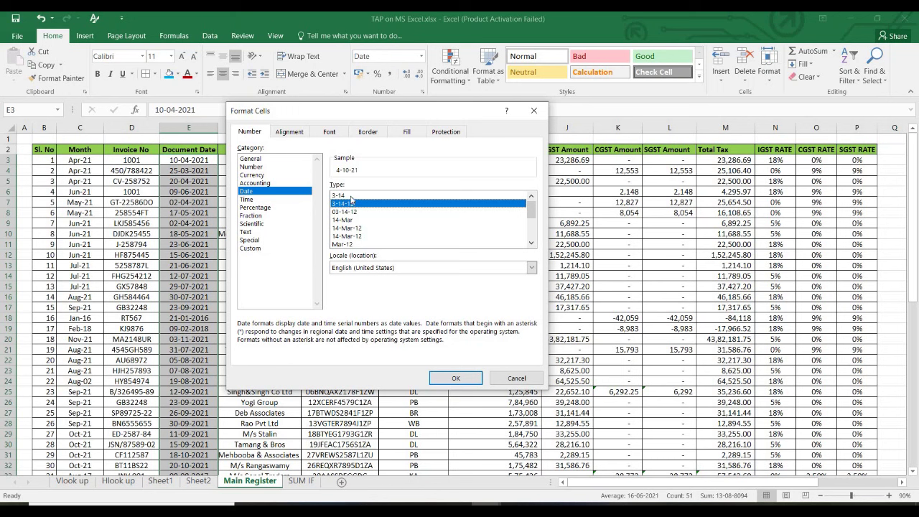
left_click(350, 195)
left_click(364, 219)
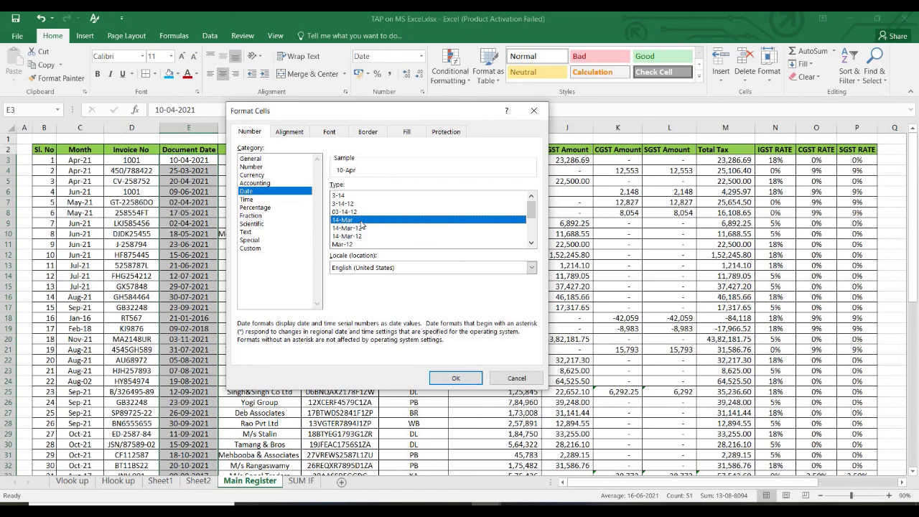
left_click(346, 212)
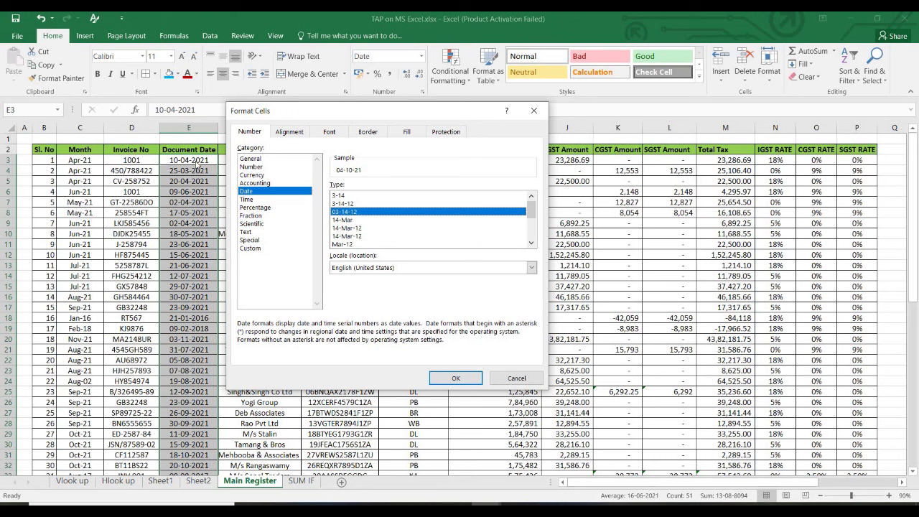
left_click(453, 377)
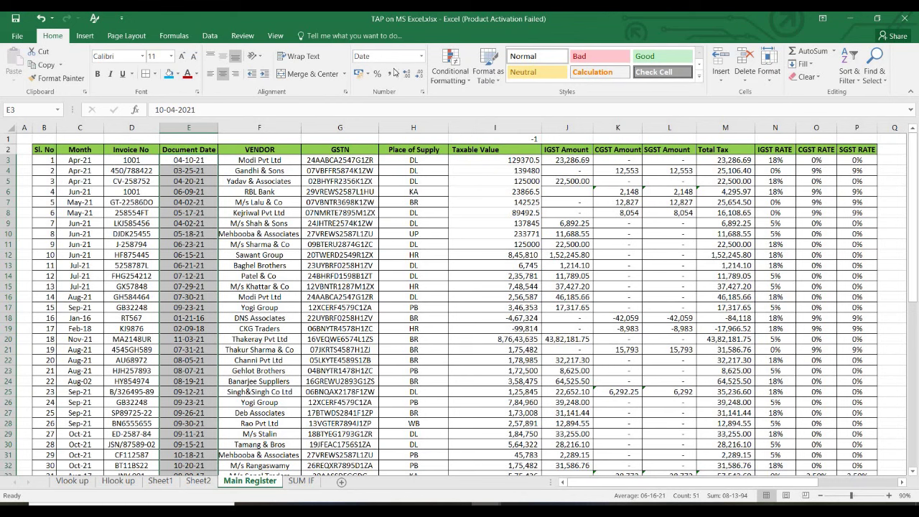
Reformat the Document Date column with the 14-Mar-12 date style.
left_click(421, 57)
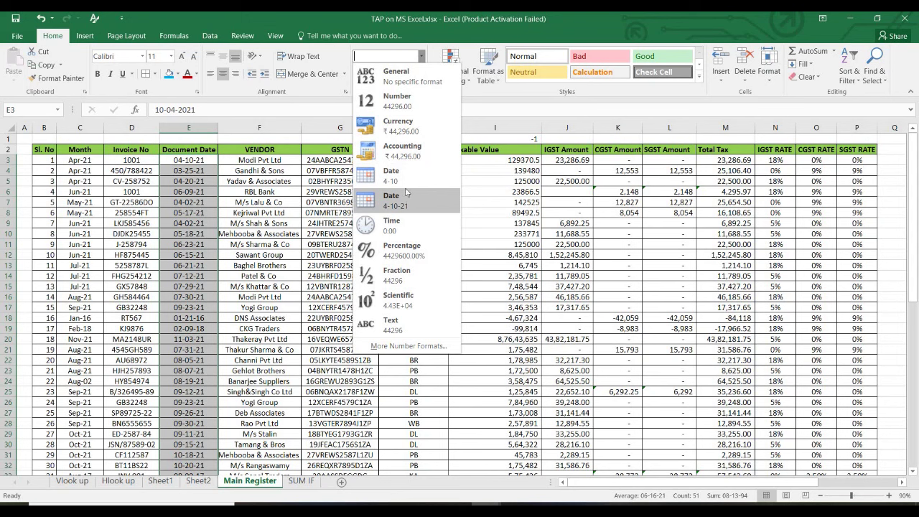
left_click(407, 346)
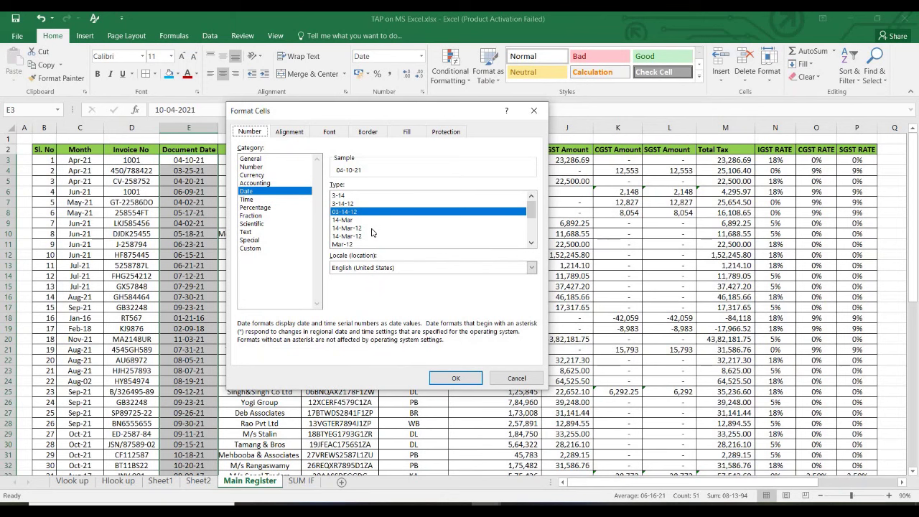
left_click(371, 229)
left_click(445, 379)
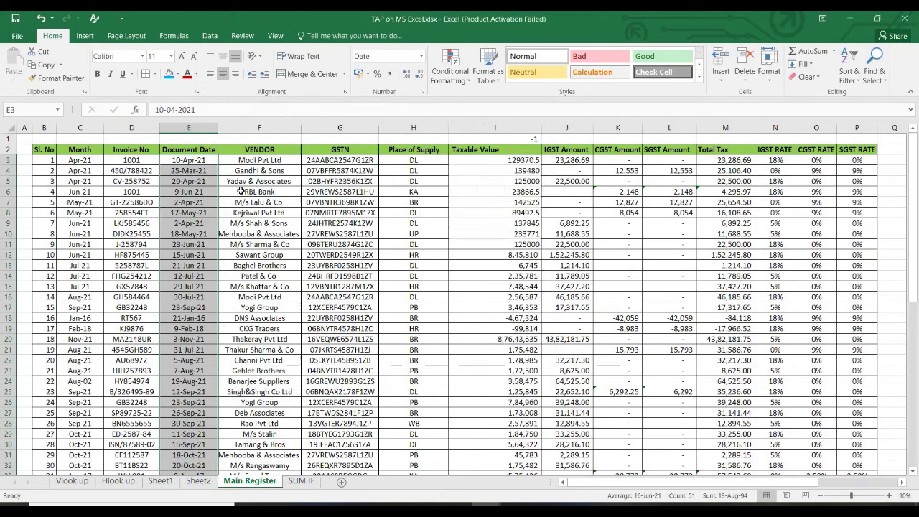
left_click(241, 190)
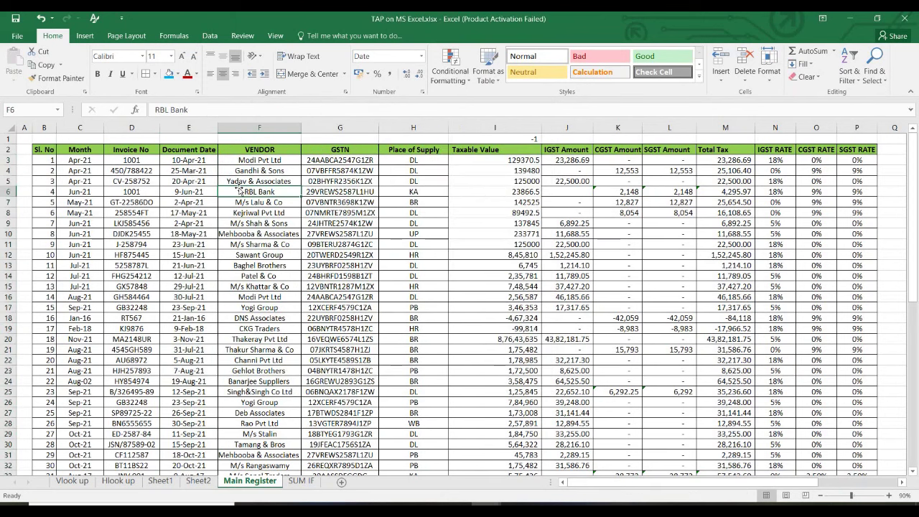
Give the whole Taxable Value column I the Number format with two decimals.
left_click(421, 56)
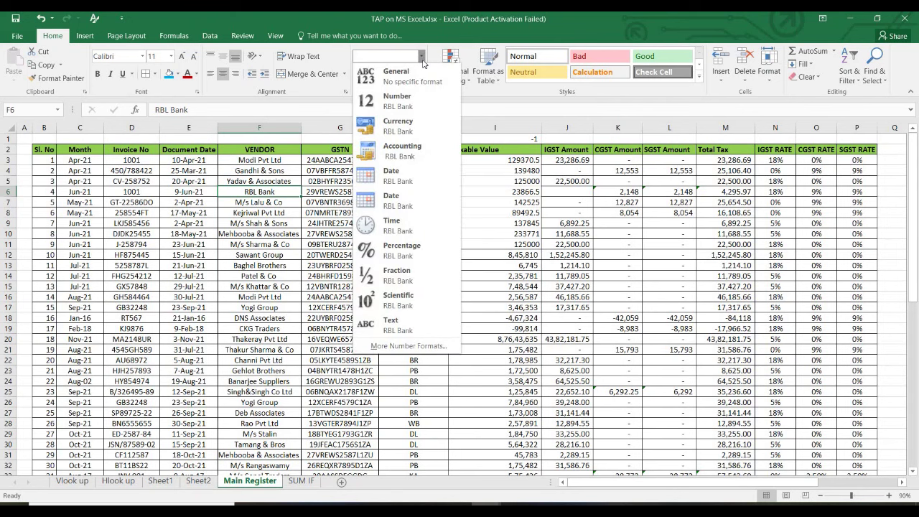
left_click(501, 182)
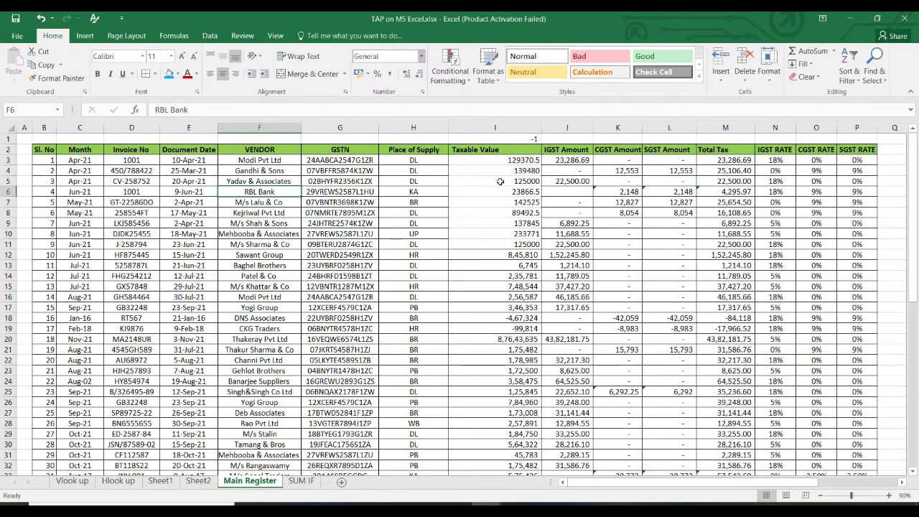
left_click(670, 181)
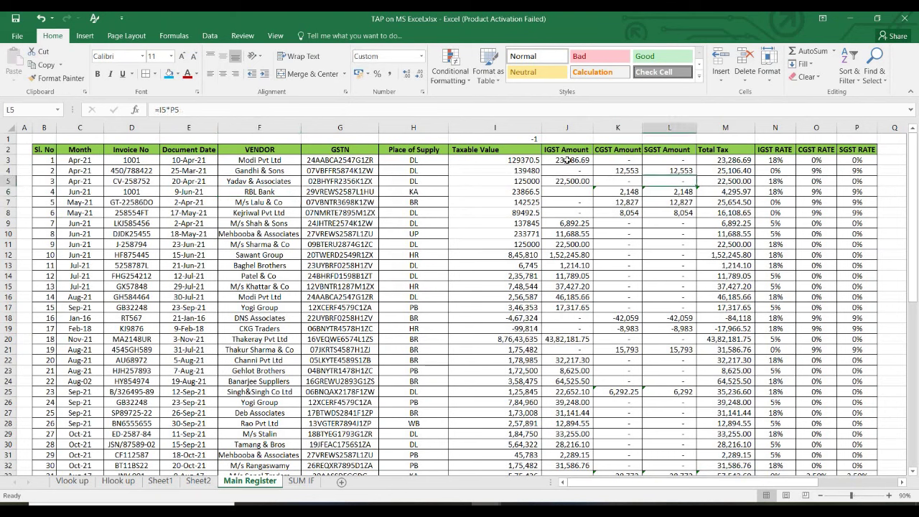
left_click_drag(495, 160, 678, 397)
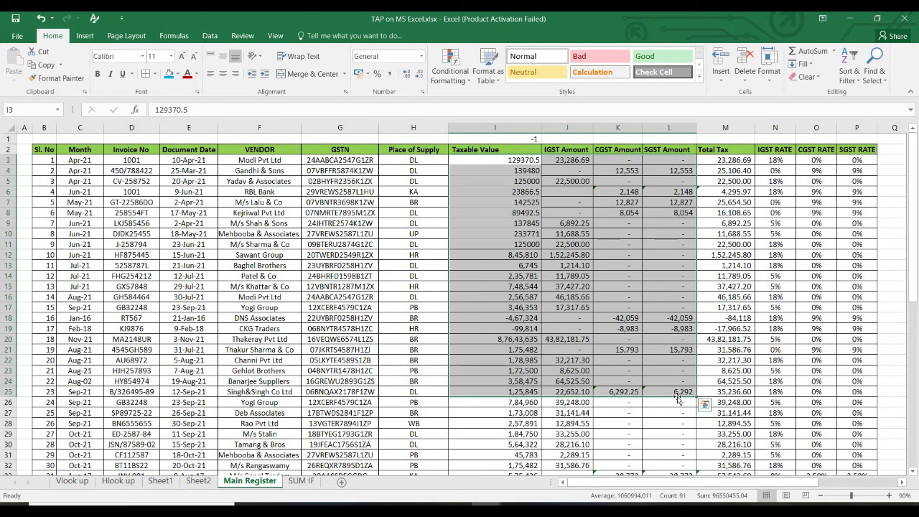
left_click(507, 234)
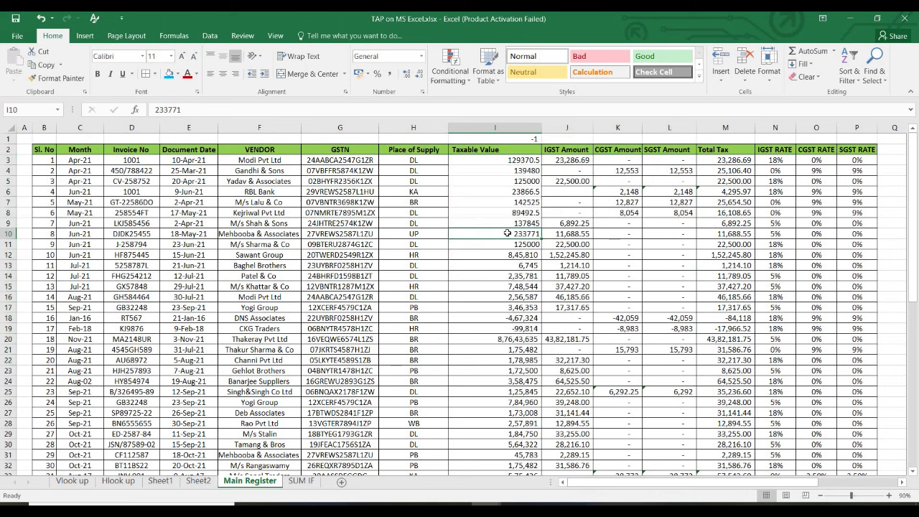
key("ctrl+space")
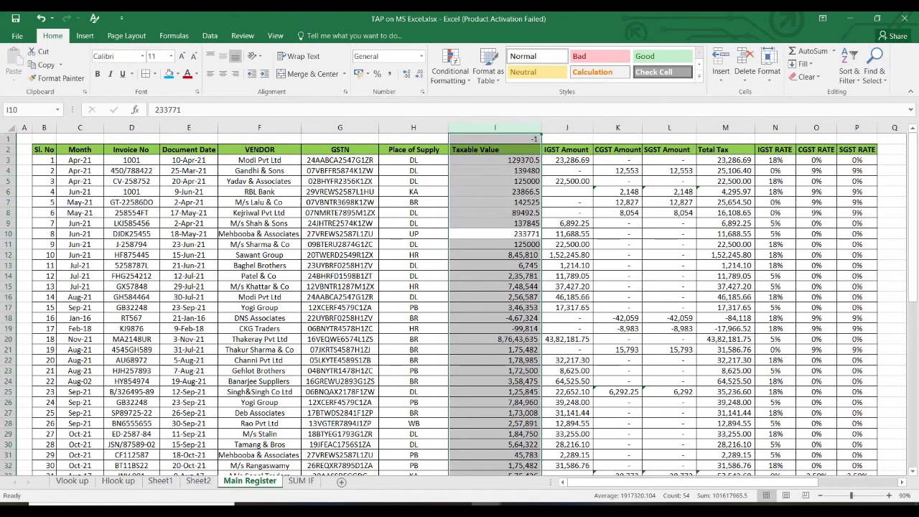
left_click(421, 56)
left_click(388, 91)
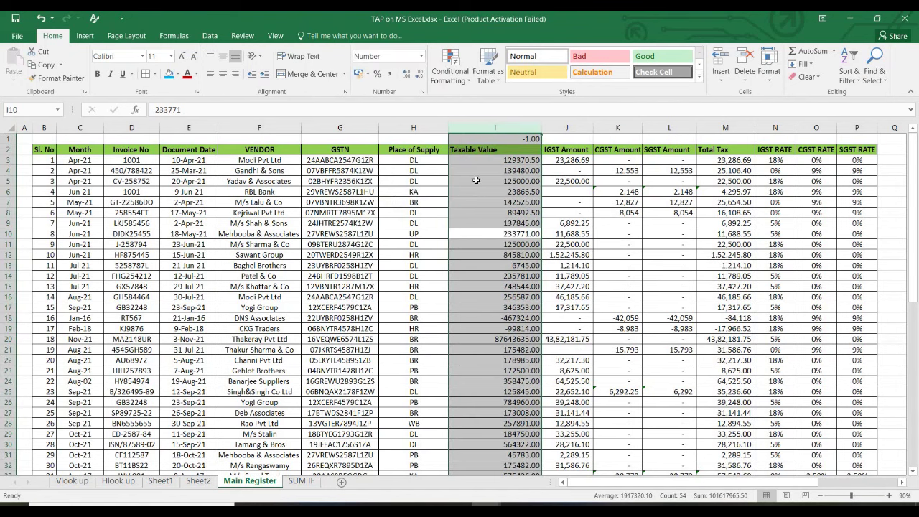
left_click(503, 231)
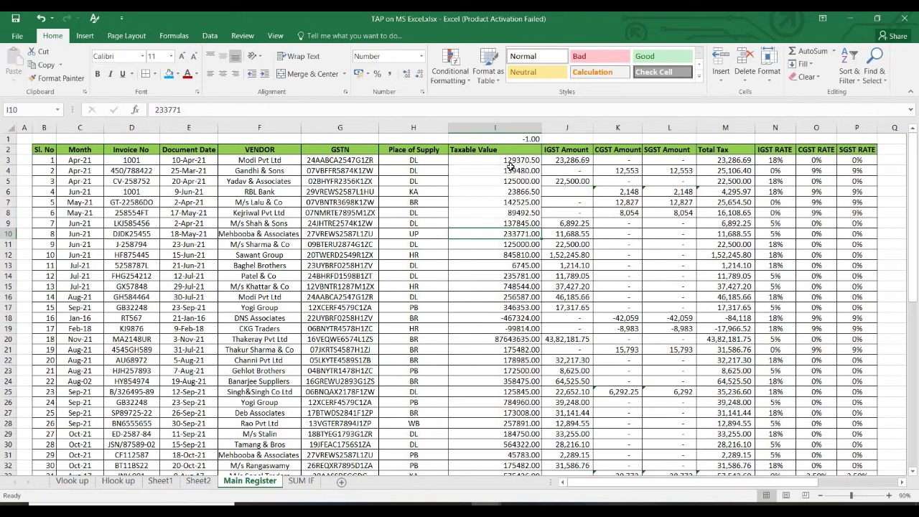
Format L4 with Comma Style as 12,553.20 after undoing a Percent try, then go to Sheet2.
left_click(678, 170)
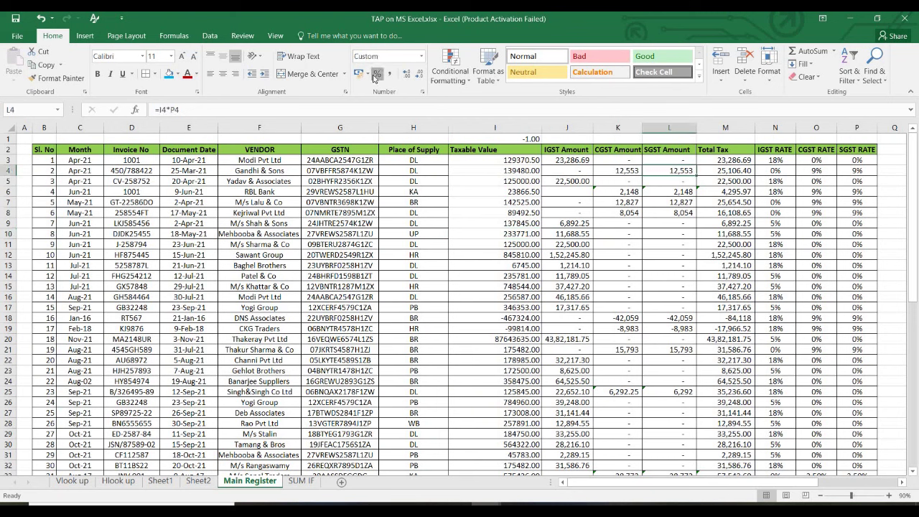
left_click(375, 75)
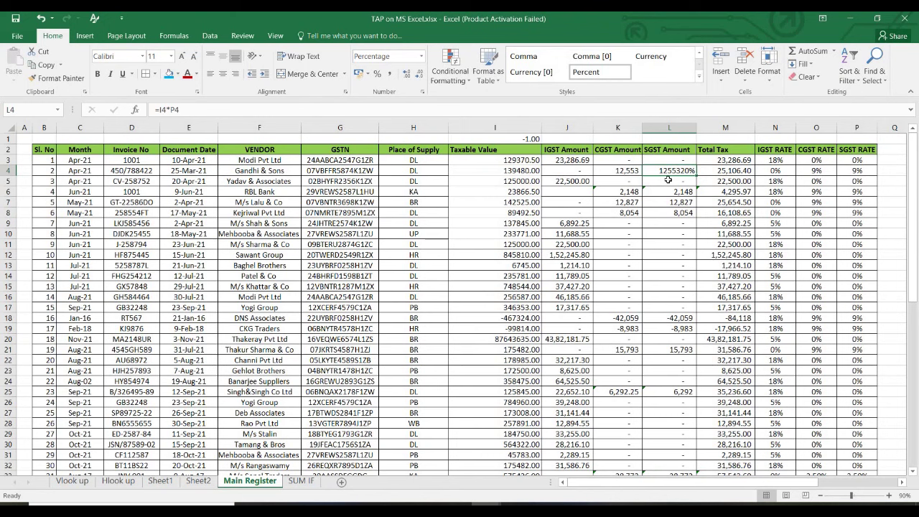
key("ctrl+z")
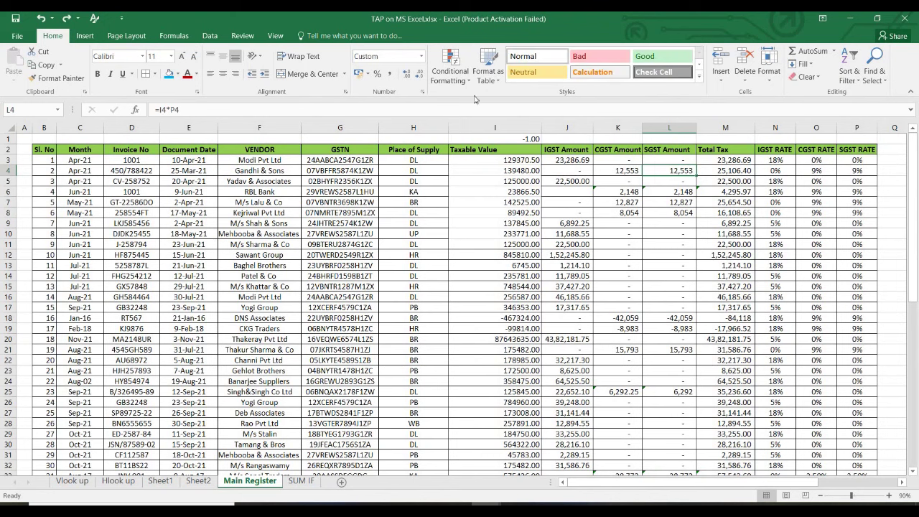
left_click(389, 75)
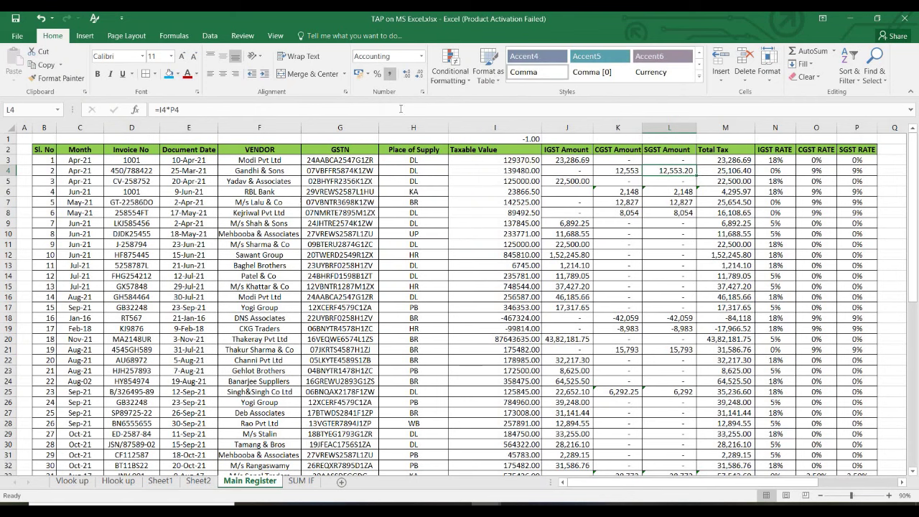
left_click(195, 481)
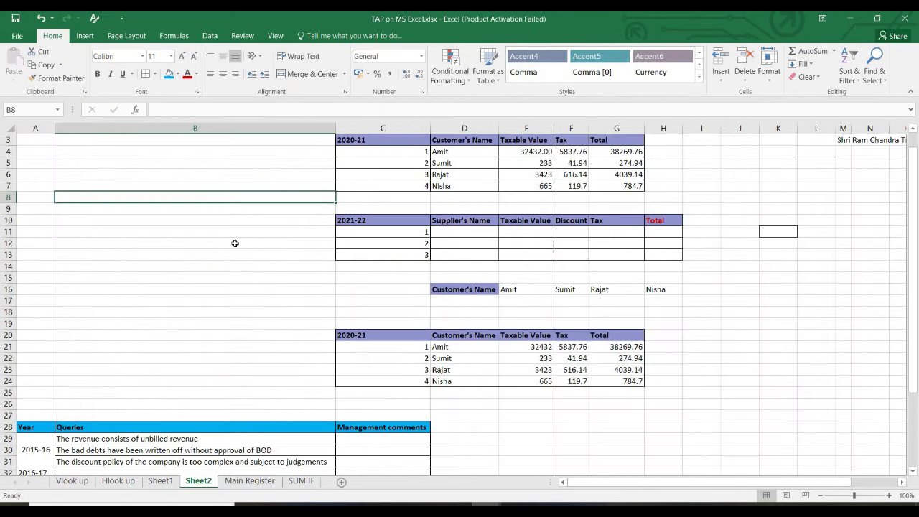
Apply Comma Style to E4:G7 so the amounts show like 32,432.00.
left_click(703, 198)
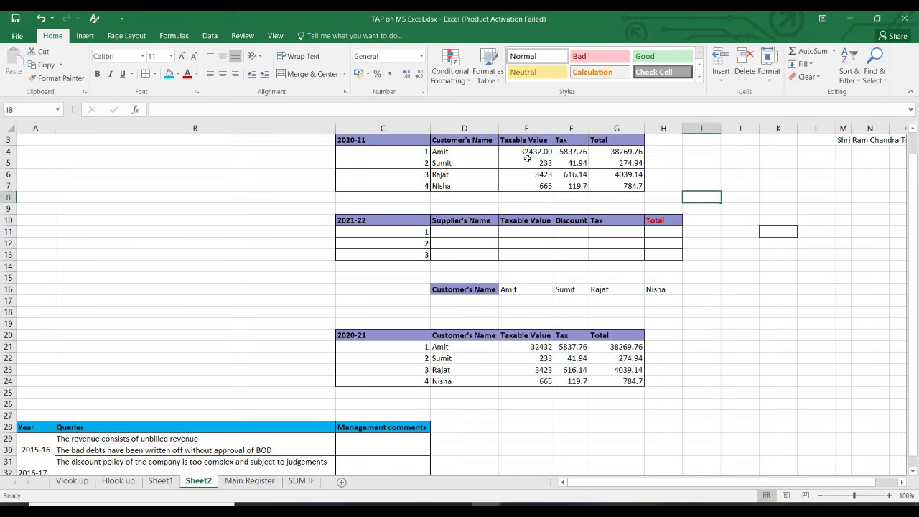
left_click_drag(543, 156, 651, 205)
left_click(654, 174)
key("Up")
key("Up")
key("Up")
key("Up")
key("Left")
key("Left")
key("Left")
key("Down")
key("Down")
key("shift+Right")
key("shift+Down")
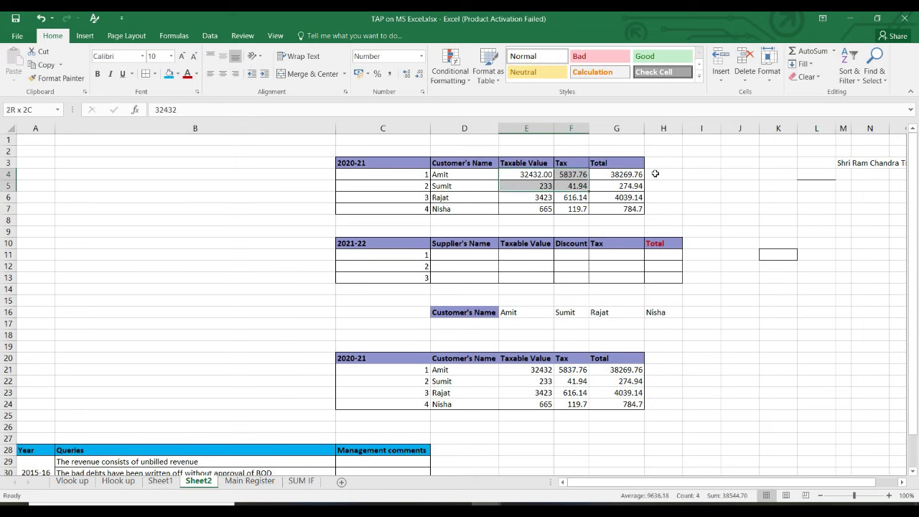
key("shift+Right")
key("shift+Down")
key("shift+Down")
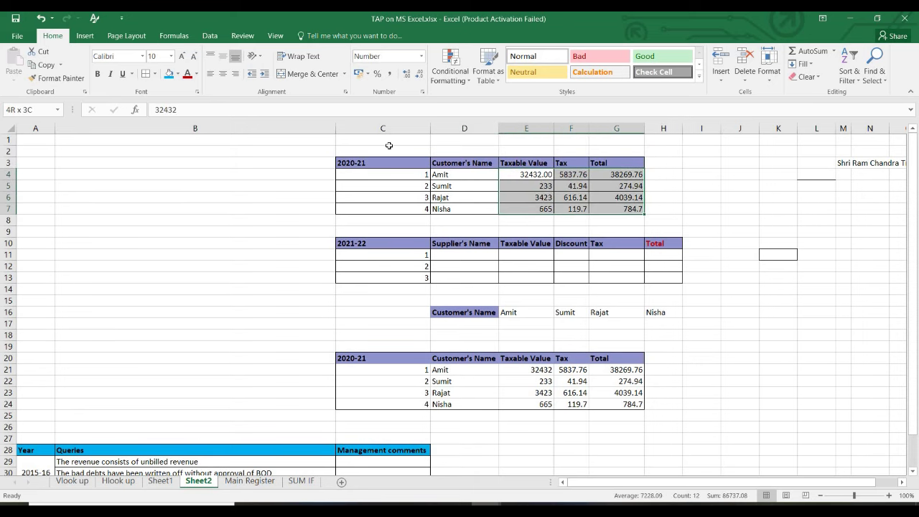
left_click(389, 73)
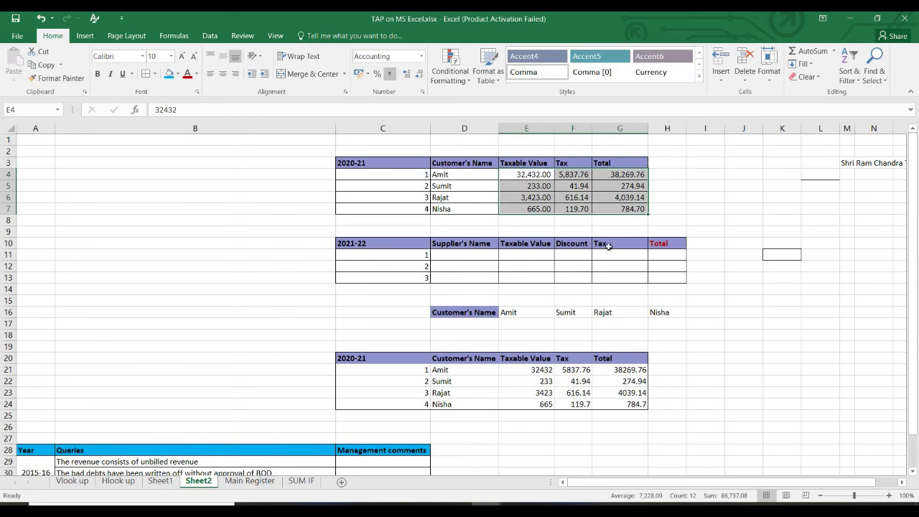
left_click(675, 220)
Narrow column B to pull the tables to the left.
key("Up")
key("Up")
key("Up")
key("Up")
key("Left")
key("Left")
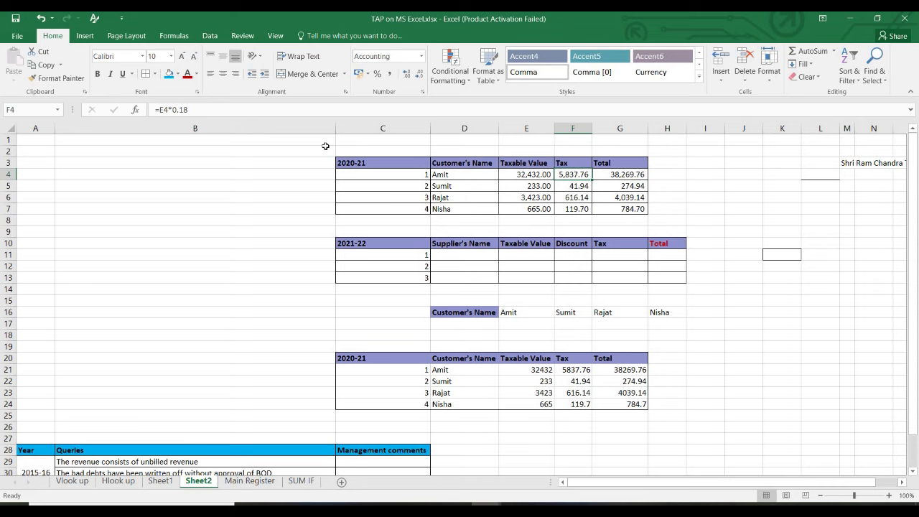
left_click_drag(234, 128, 120, 145)
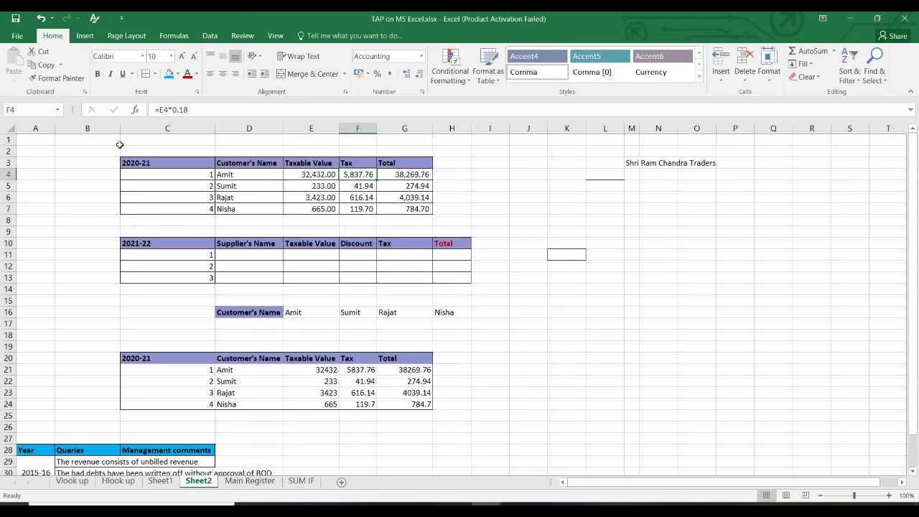
left_click(319, 174)
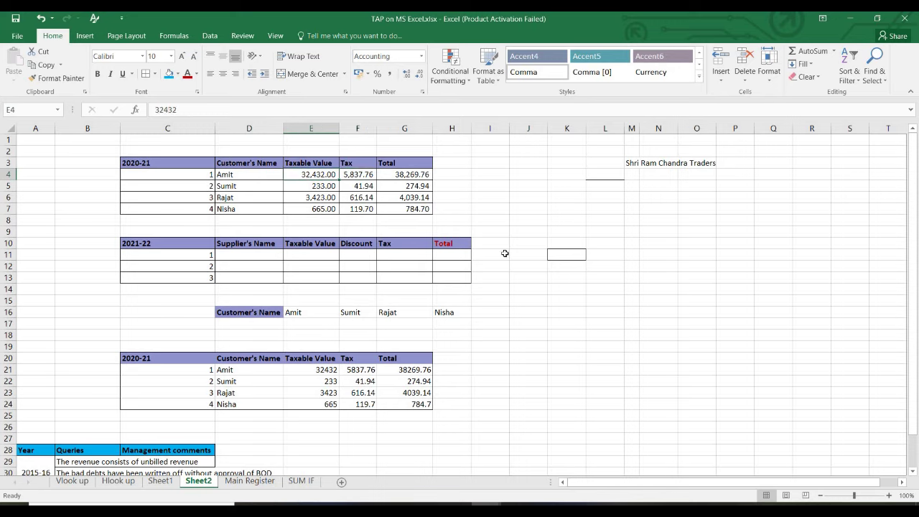
Enter a new taxable value in E4 and autofit column F to show its tax.
type("34646863454")
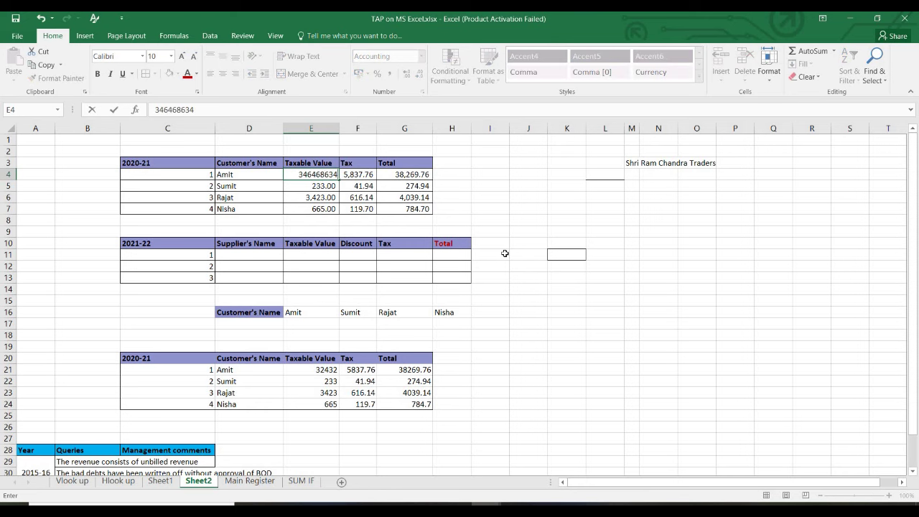
key("Return")
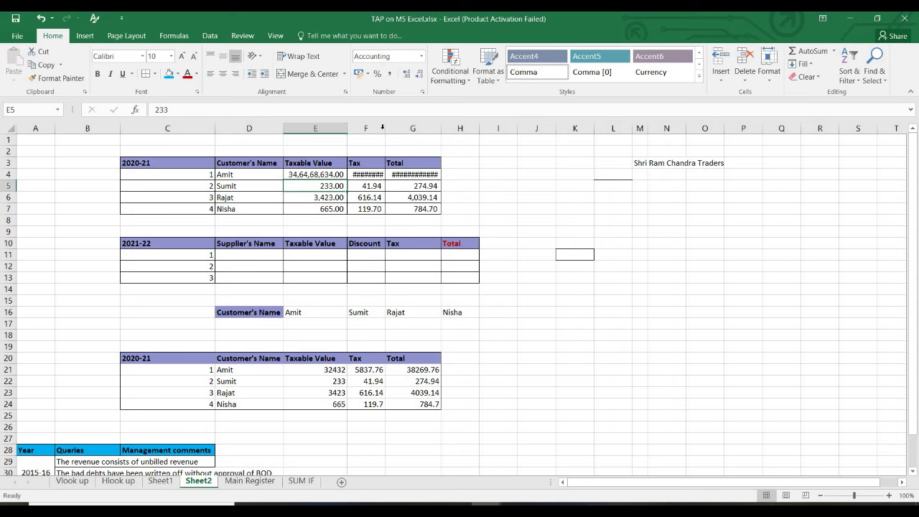
double_click(384, 129)
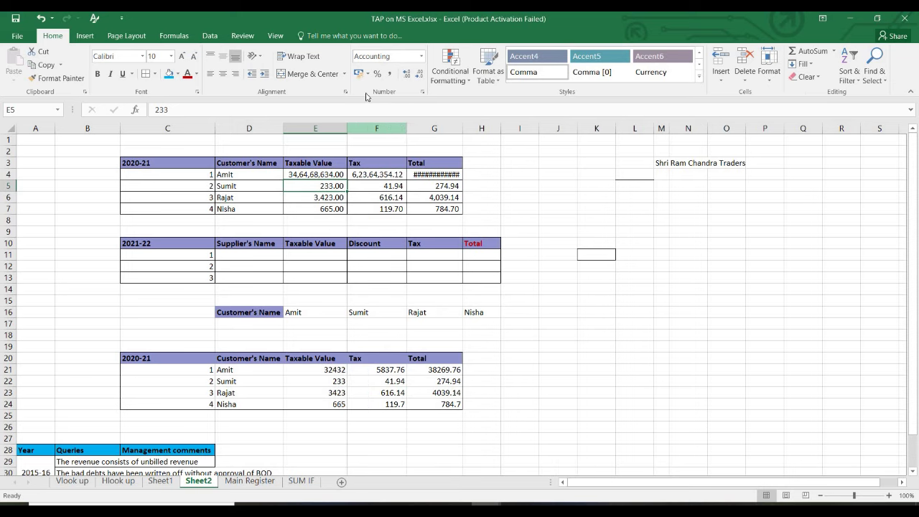
Try Number format on E4, then reapply Comma Style so it reads 34,64,68,634.00.
left_click(422, 56)
left_click(410, 101)
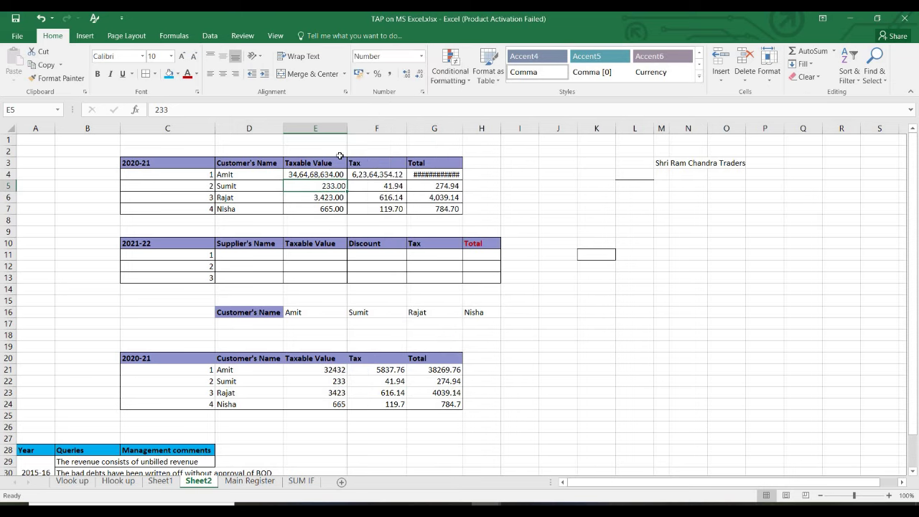
left_click(315, 173)
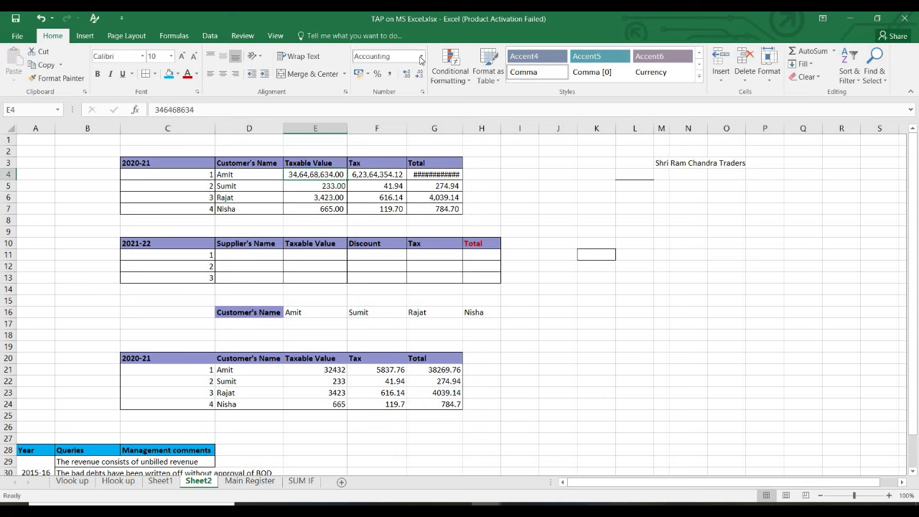
left_click(421, 56)
left_click(402, 101)
left_click(315, 197)
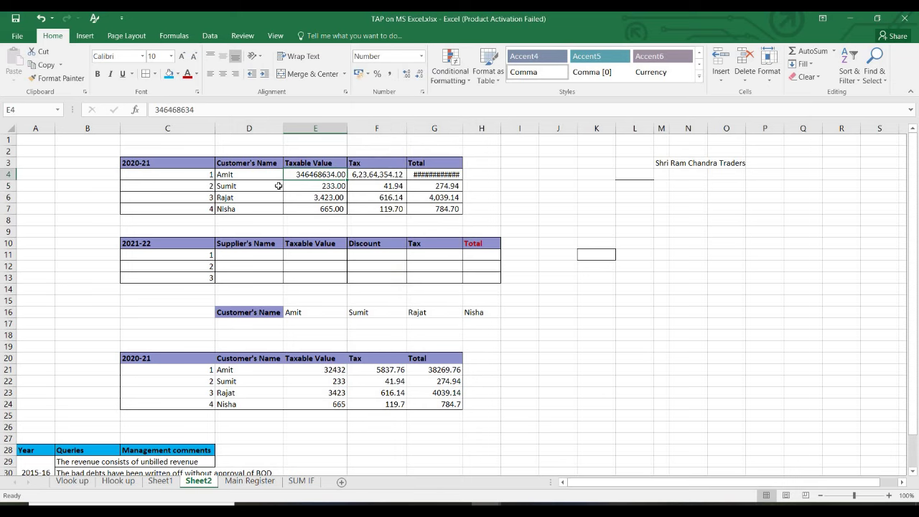
left_click(306, 173)
left_click(389, 74)
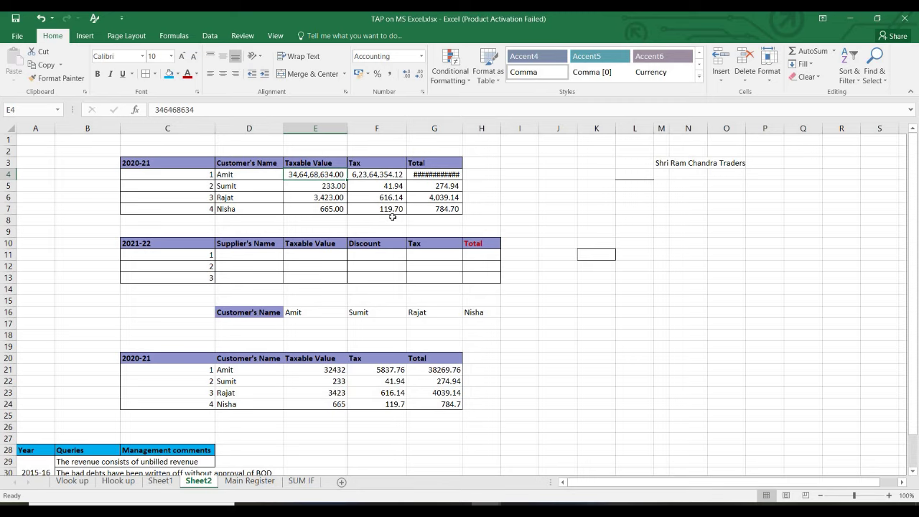
Apply Comma Style to the lower table's figures in E21:G24.
key("Down")
key("Down")
key("Down")
key("Down")
key("Down")
key("Down")
key("Down")
key("Down")
key("Down")
key("Down")
key("Down")
key("Down")
key("Down")
key("Down")
key("Down")
key("Down")
key("Down")
key("shift+Right")
key("shift+Right")
key("shift+Down")
key("shift+Down")
key("shift+Down")
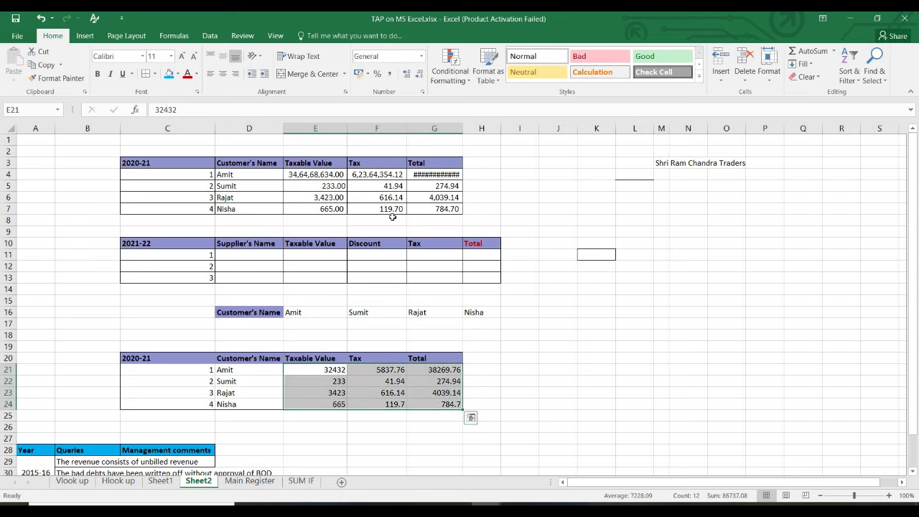
key("alt+h")
key("k")
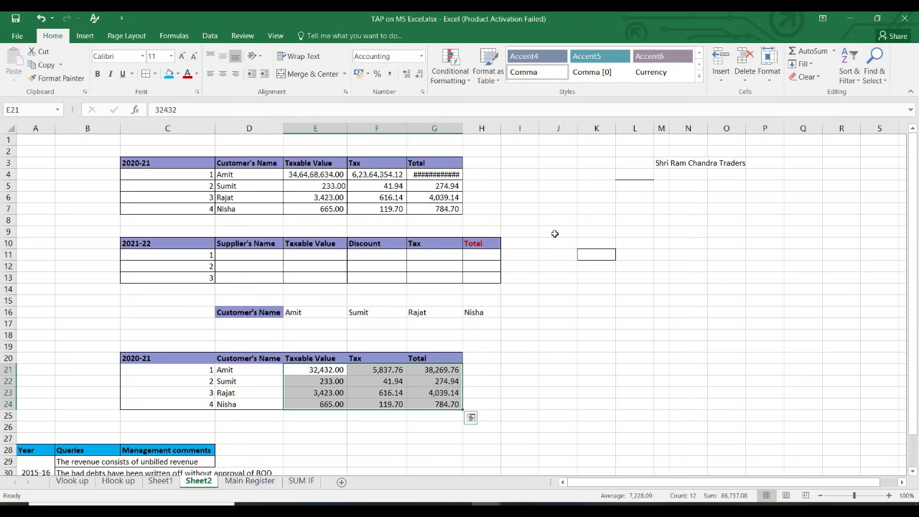
Enter 67533, 45689 and 65433 in K6, K8 and K10.
left_click(584, 197)
type("6")
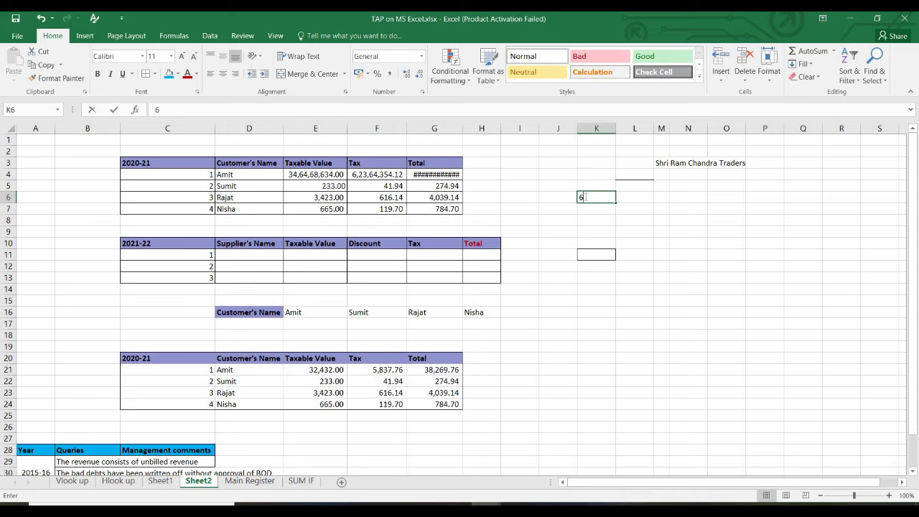
type("7533")
key("Return")
key("Return")
type("45689")
key("Return")
key("Return")
type("65433")
key("Return")
Apply Comma Style to the new values in K6:K10.
key("Up")
key("shift+Up")
key("shift+Up")
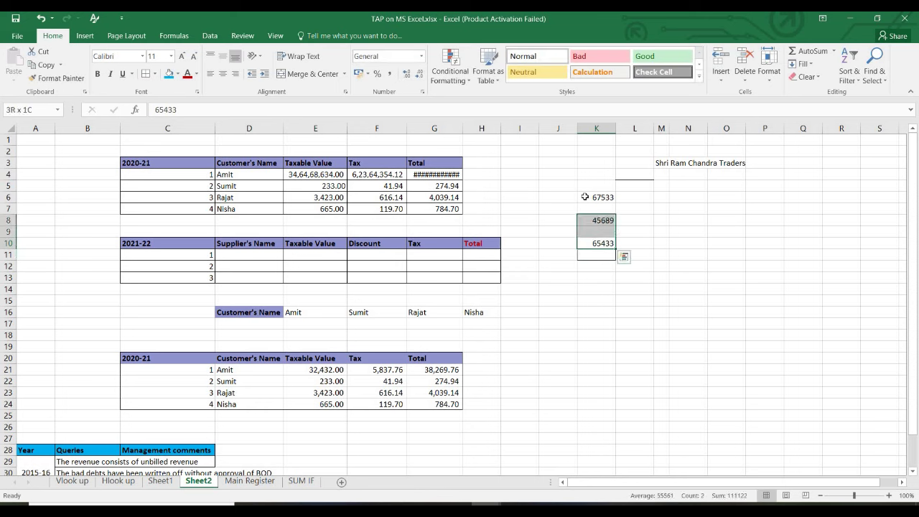
key("shift+Up")
key("shift+Up")
key("alt")
key("h")
key("k")
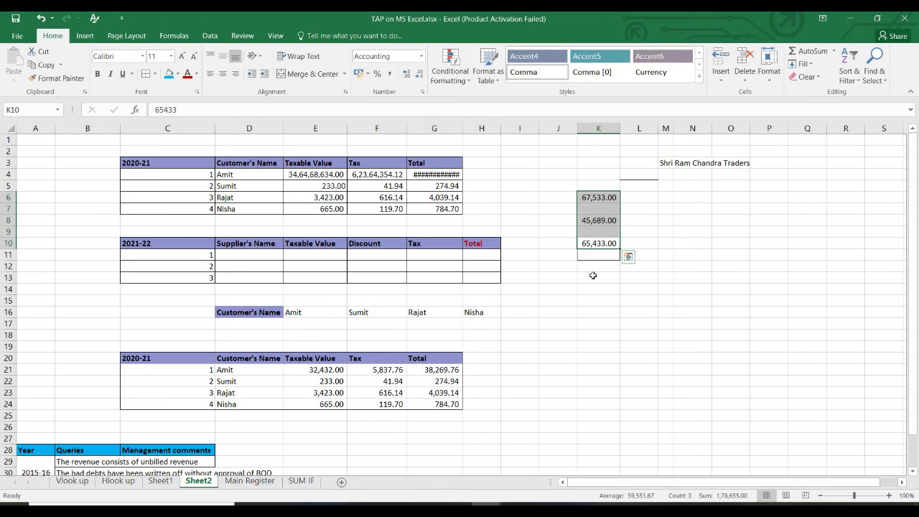
left_click(639, 231)
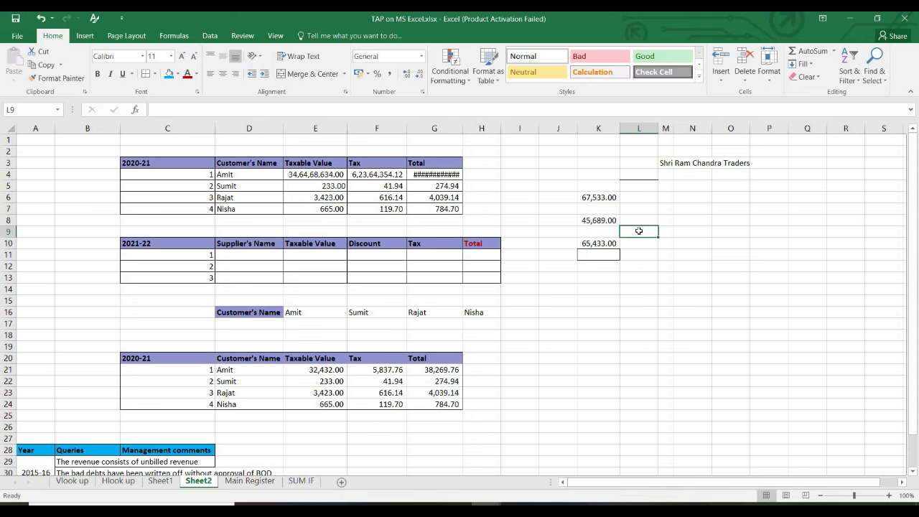
Adjust K6's decimals down two and up three, leaving five decimal places.
left_click(602, 203)
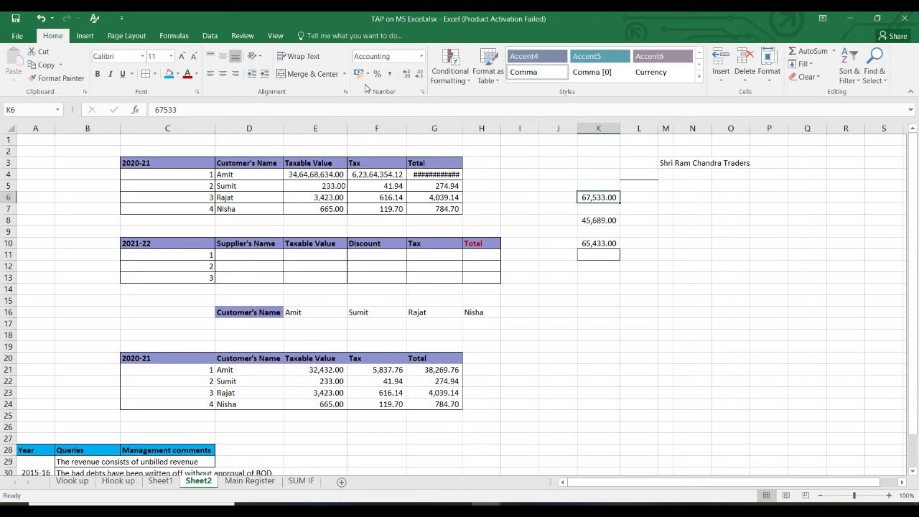
left_click(420, 81)
left_click(420, 81)
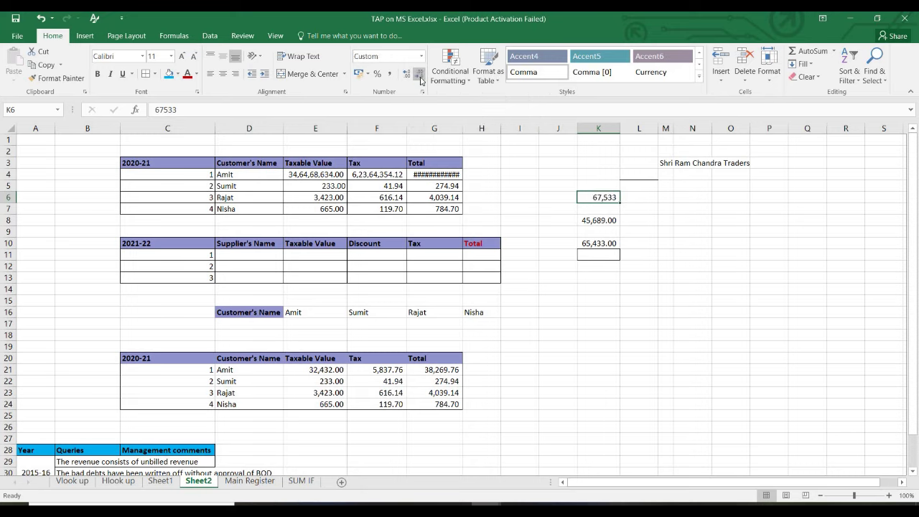
left_click(406, 76)
left_click(407, 76)
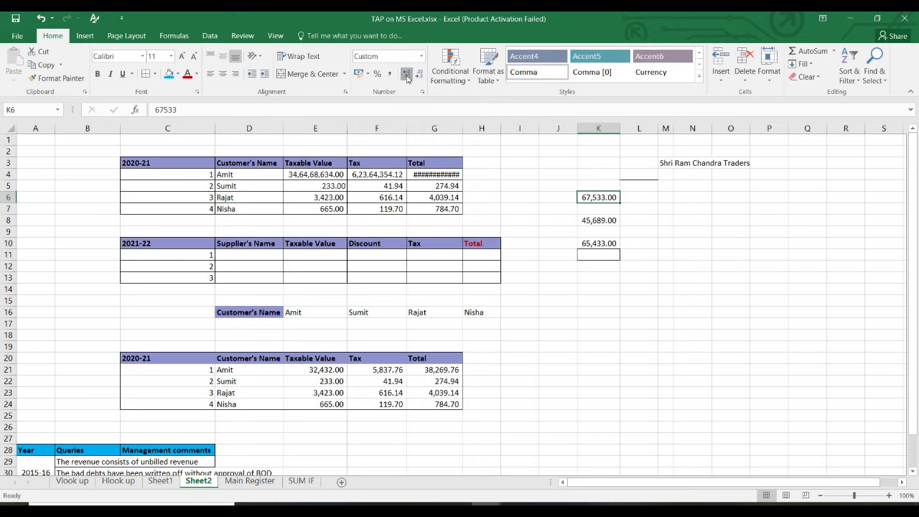
left_click(406, 76)
left_click(407, 76)
left_click(407, 76)
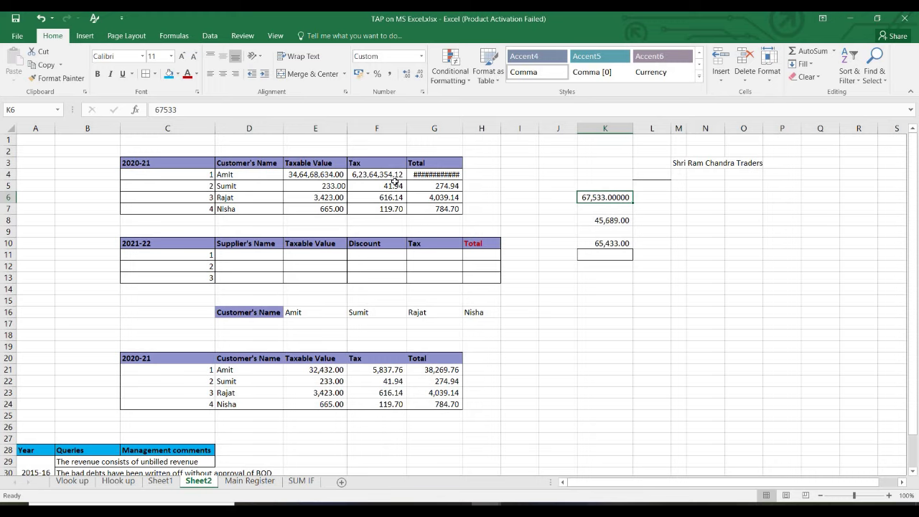
left_click(395, 184)
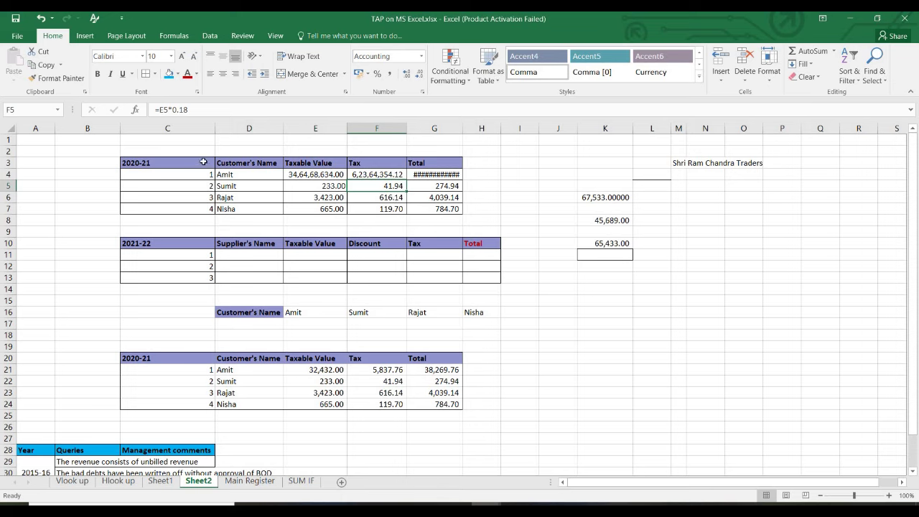
Center the serial numbers 1–4 in C4:C7 of the upper 2020-21 table.
left_click_drag(205, 164, 244, 165)
left_click_drag(429, 197, 432, 210)
left_click(376, 243)
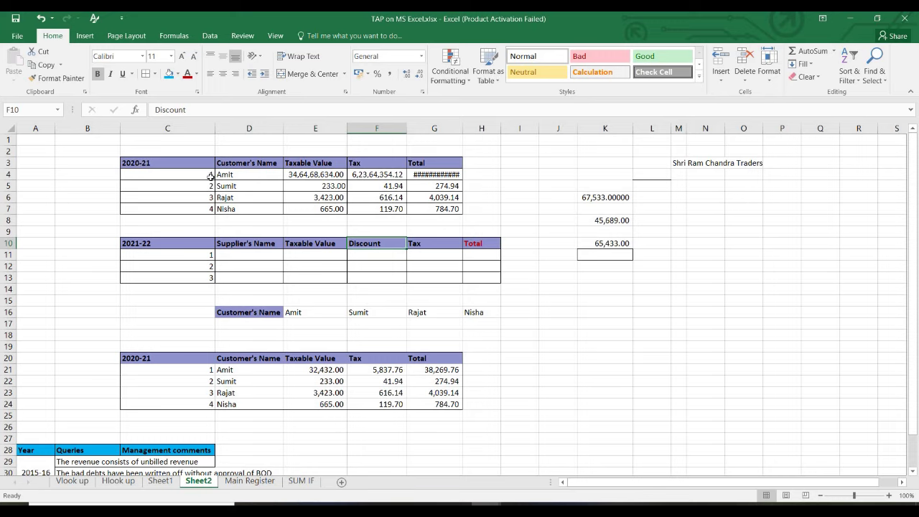
left_click_drag(201, 176, 196, 206)
left_click(222, 74)
left_click(356, 228)
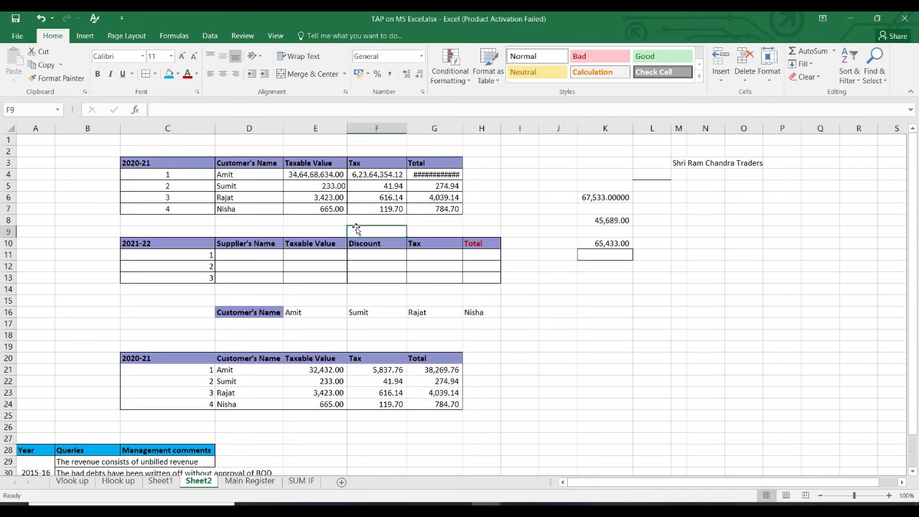
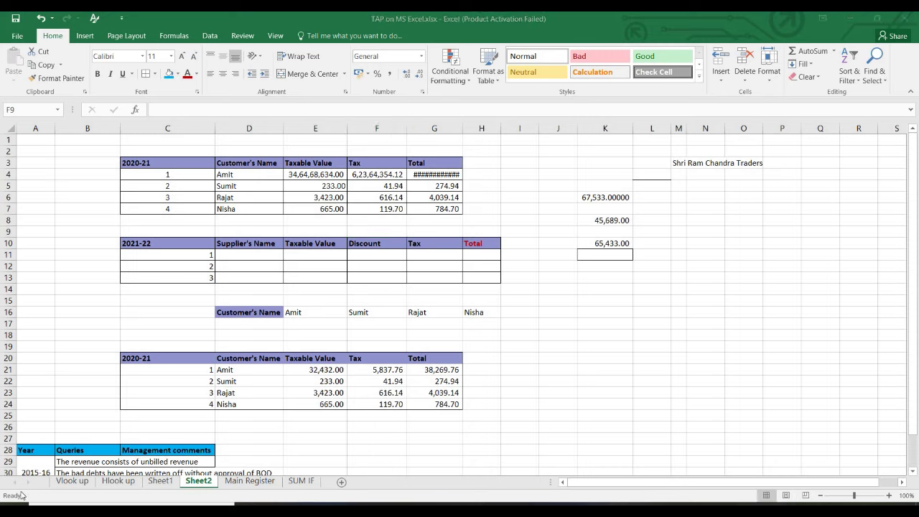
On the Main Register sheet, select the invoice numbers D3:D53 for a highlighting rule.
left_click(248, 480)
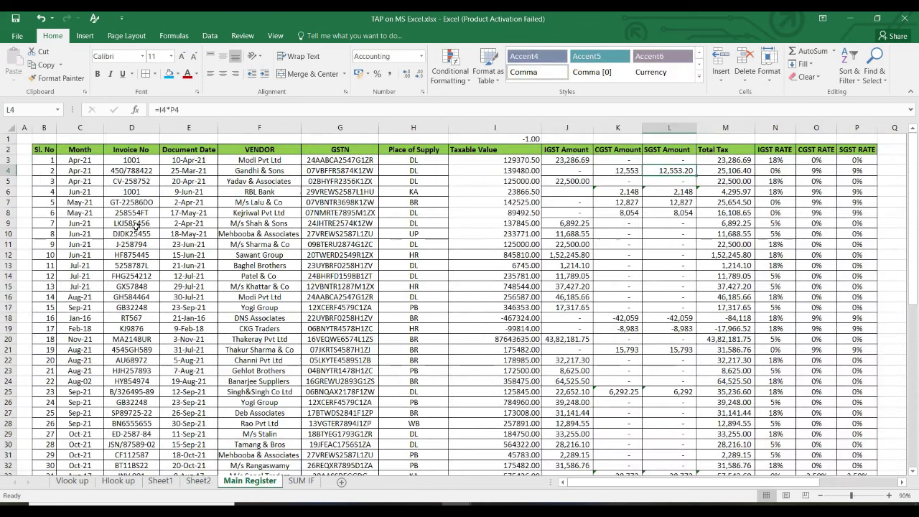
left_click(139, 161)
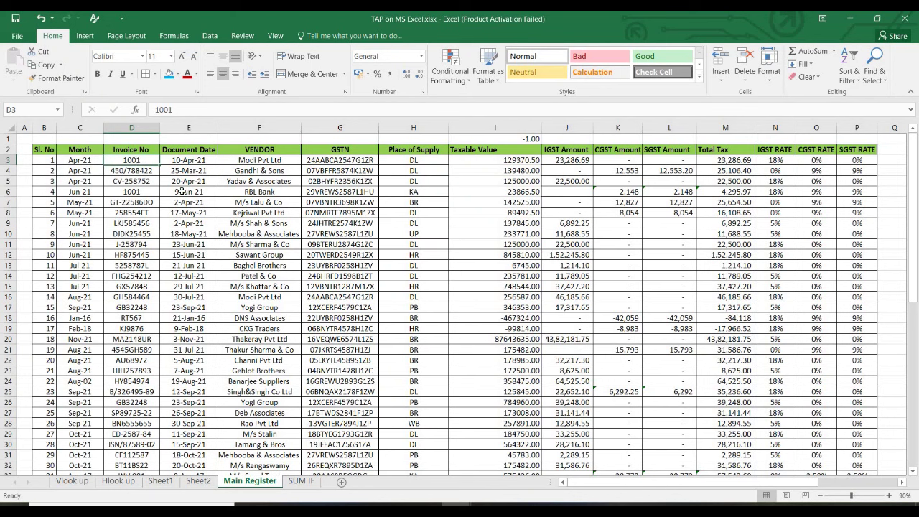
left_click_drag(136, 163, 154, 385)
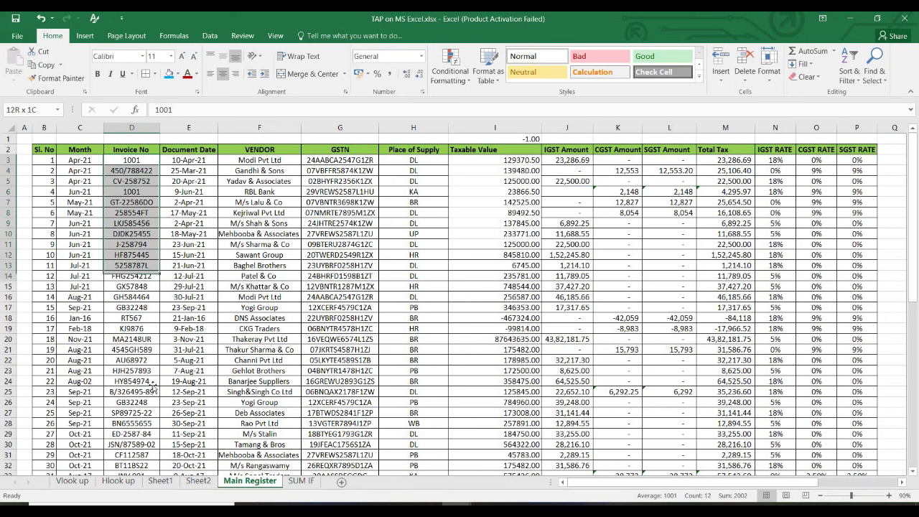
left_click(141, 161)
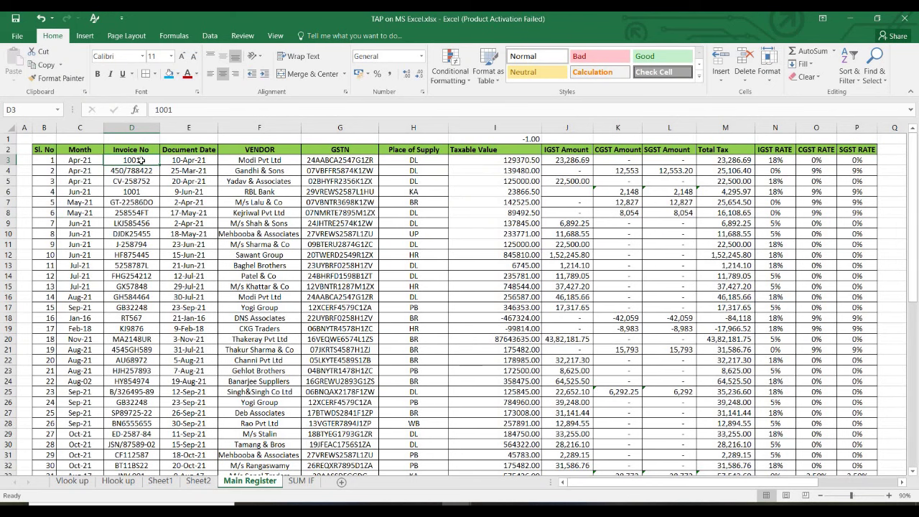
key("ctrl+shift+Down")
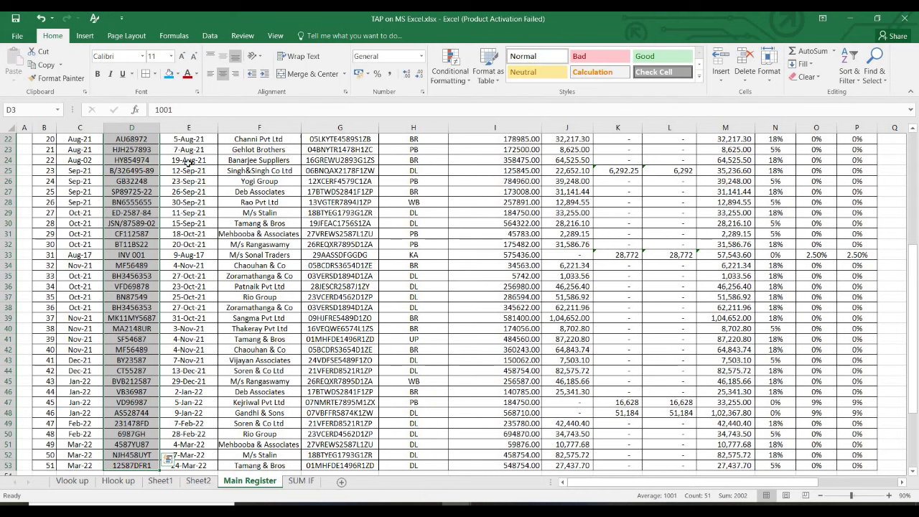
left_click(462, 79)
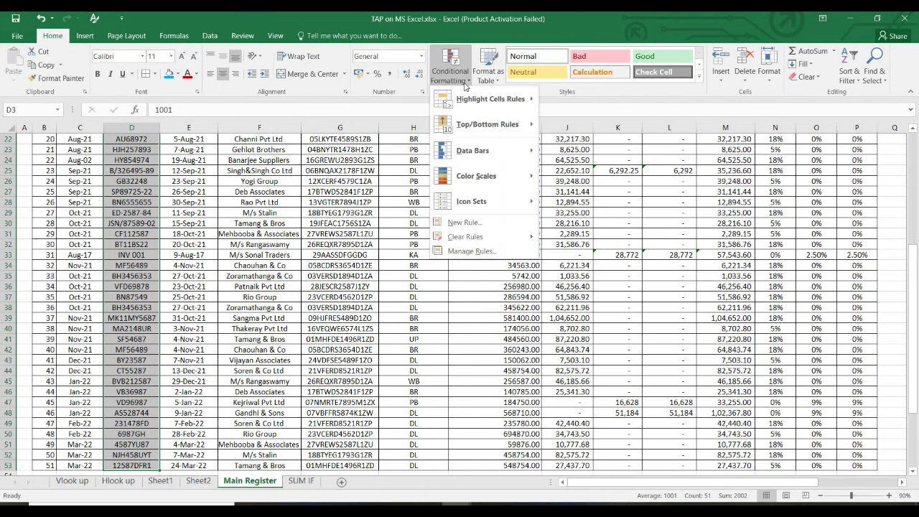
Apply a Duplicate Values rule with Light Red Fill with Dark Red Text to D3:D53.
mouse_move(479, 102)
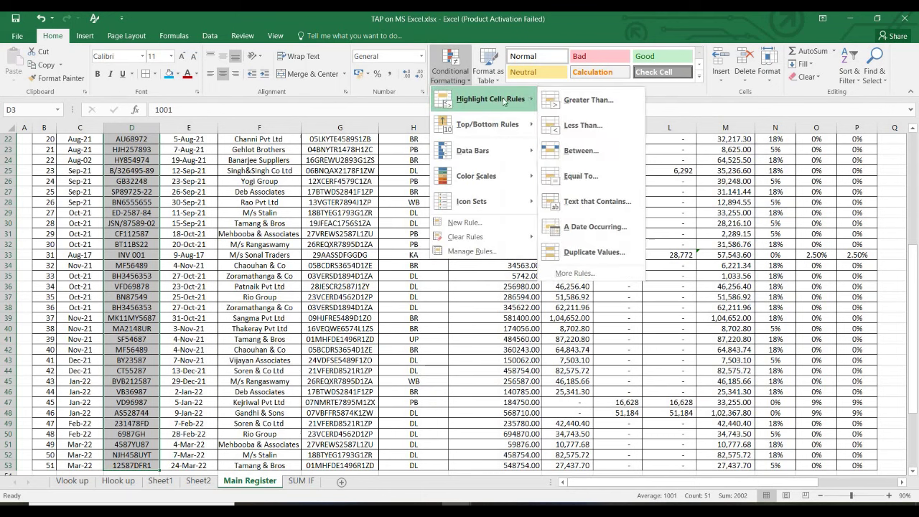
left_click(596, 252)
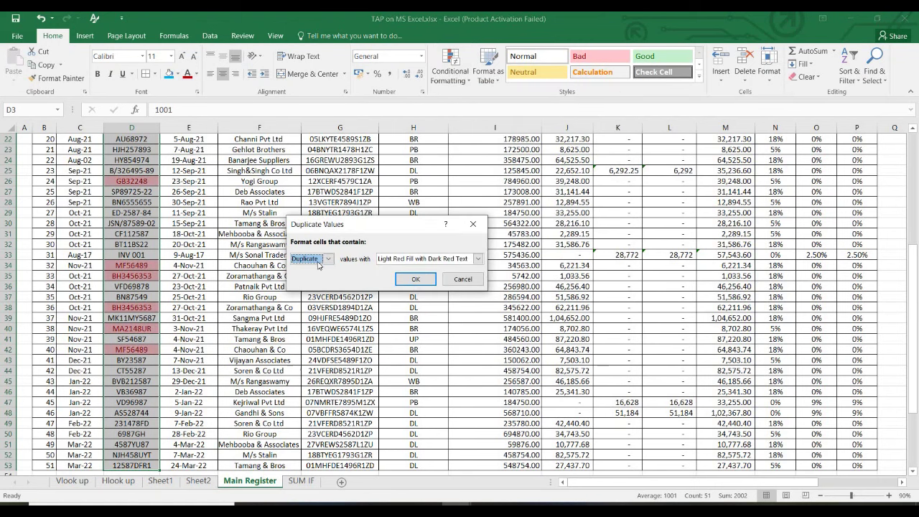
left_click(320, 260)
left_click(310, 270)
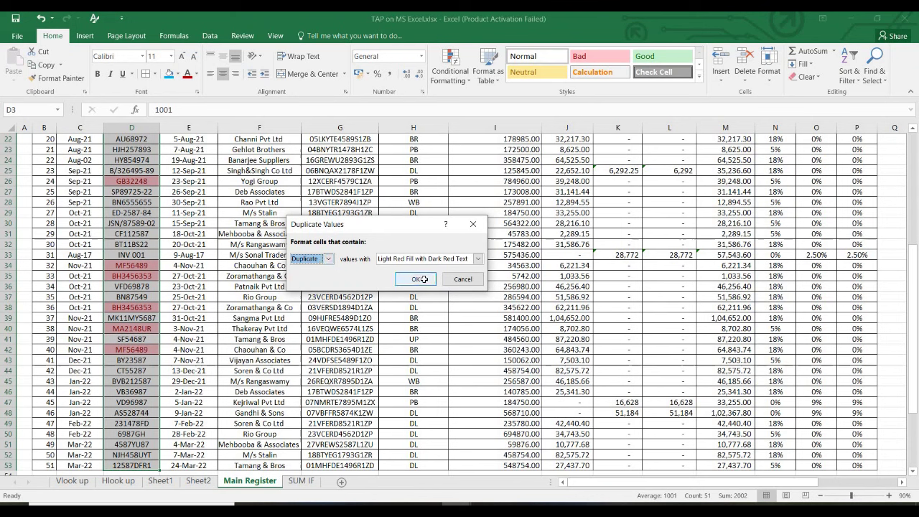
left_click(418, 280)
Return to the Invoice No header and step down to duplicate invoice GB32248.
left_click(139, 214)
key("Up")
key("ctrl+Up")
scroll(139, 214, "up", 1)
key("Down")
key("Down")
key("Down")
key("Down")
key("Down")
key("Down")
key("Down")
key("Down")
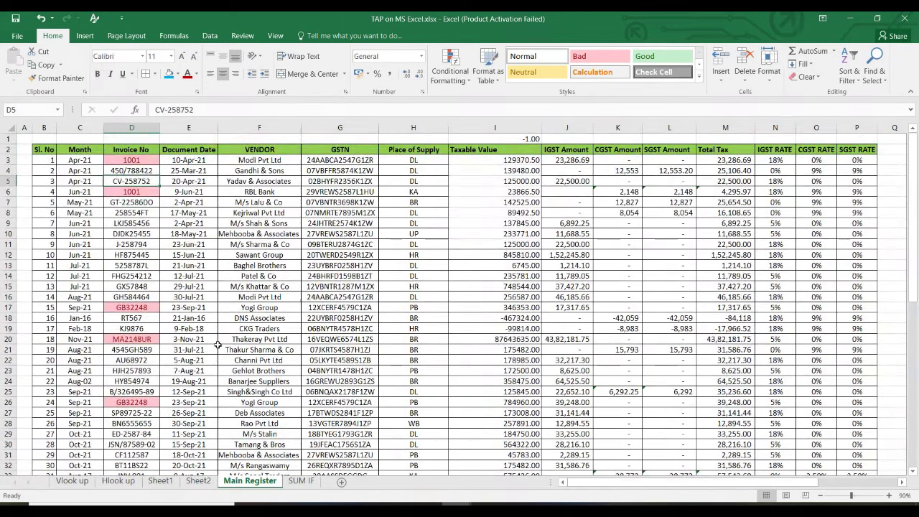
key("Down")
key("Down")
key("Down")
key("Down")
key("Down")
key("Down")
key("Down")
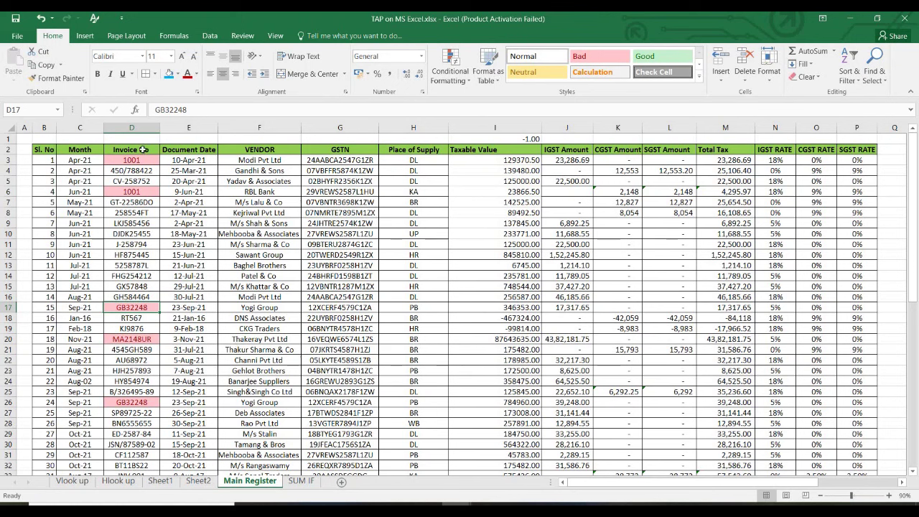
Select header row 2 and turn on AutoFilter with Alt+D+F.
key("ctrl+Up")
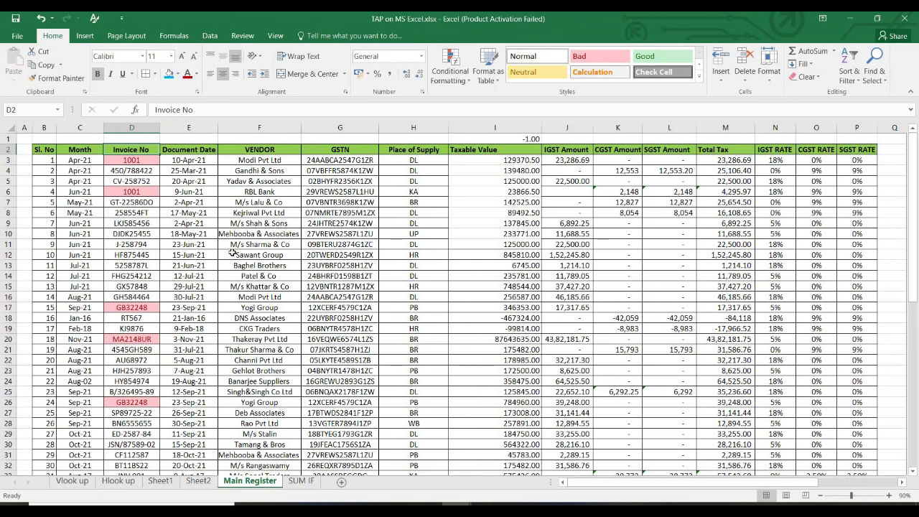
key("shift+space")
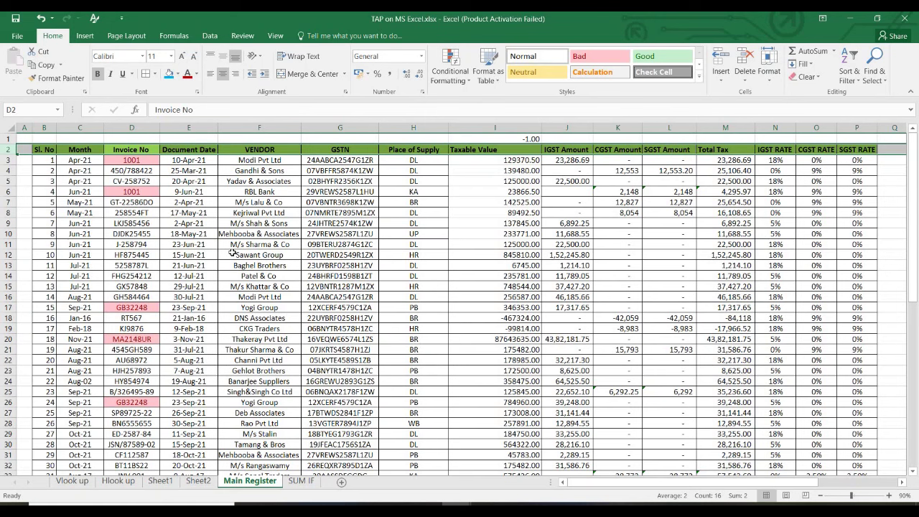
key("alt+d")
key("f")
key("f")
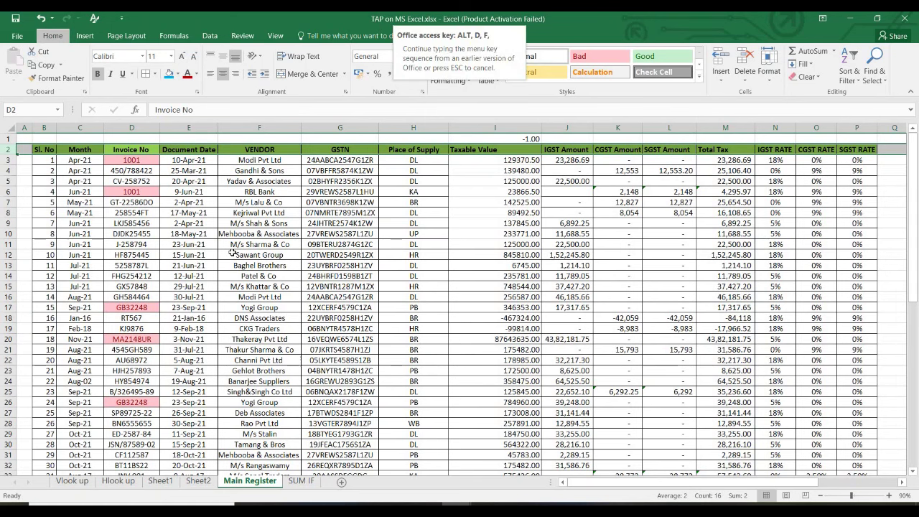
left_click(147, 213)
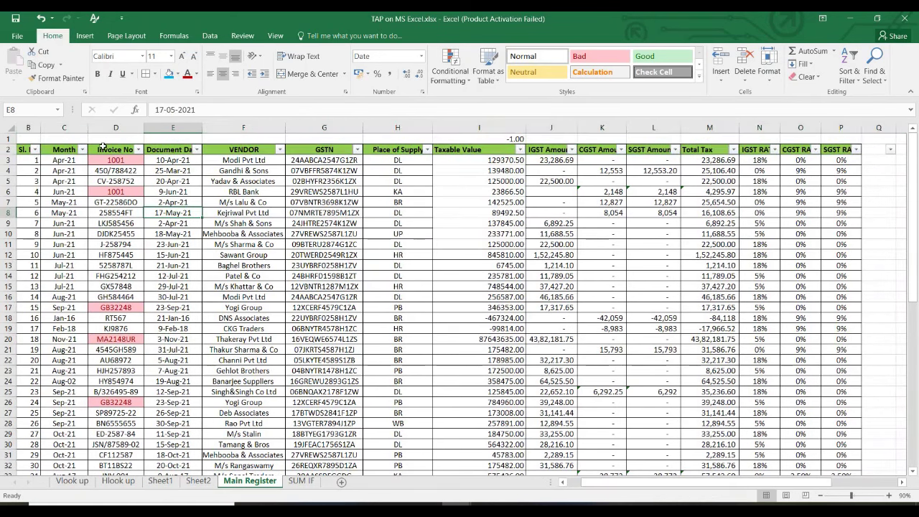
From D2, bring up the Invoice No filter's Filter by Color choices.
key("Left")
key("Up")
key("Up")
key("Up")
key("Up")
key("Up")
key("Up")
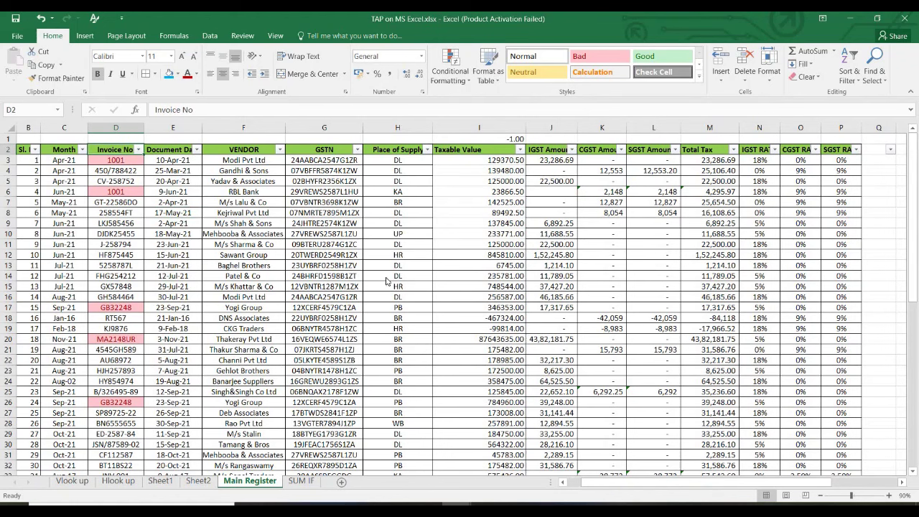
key("alt+Down")
key("Down")
key("Down")
key("Down")
key("Down")
key("Right")
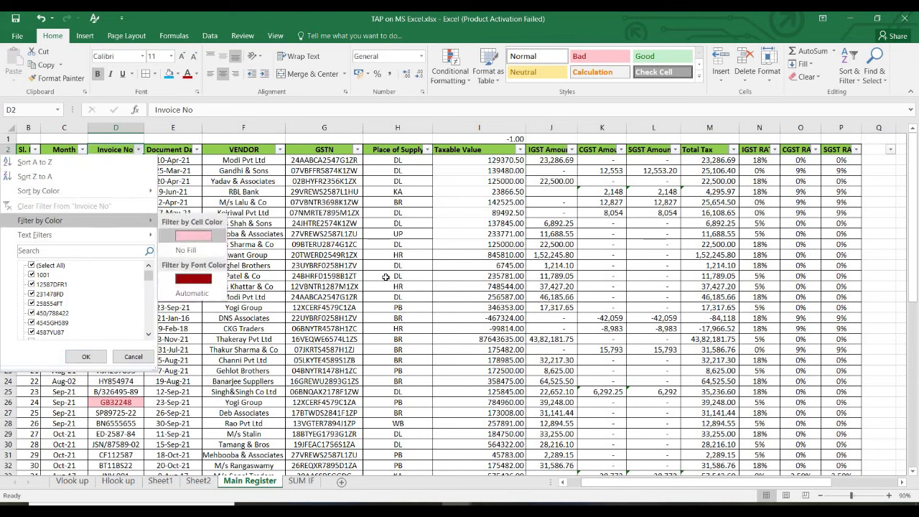
Filter Invoice No to the pink cell colour and check both 1001 rows, vendor RBL Bank.
key("Return")
key("Left")
key("Left")
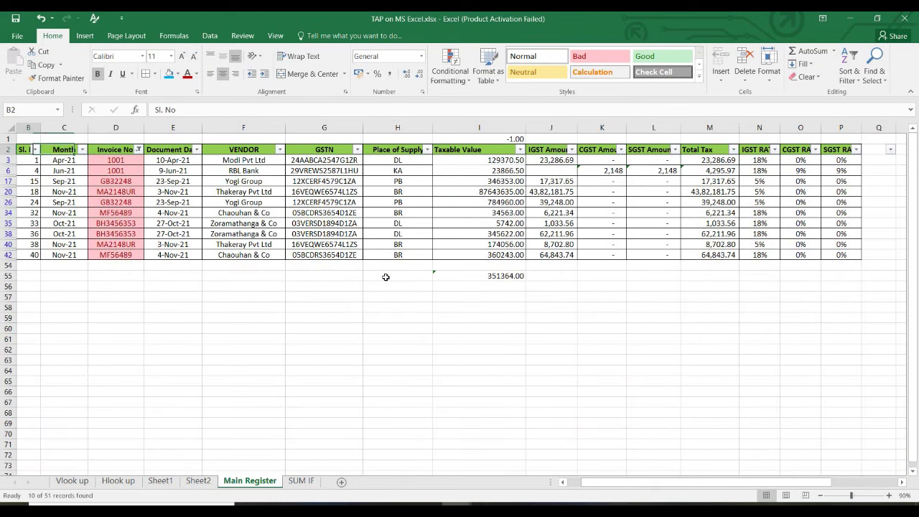
key("Left")
key("Down")
key("Right")
key("Right")
key("Down")
key("Right")
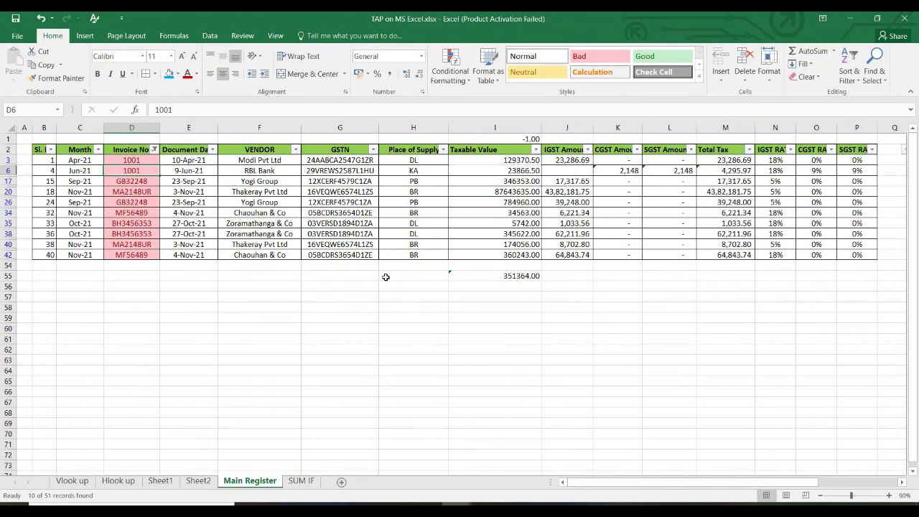
key("Up")
key("Down")
key("Right")
key("Right")
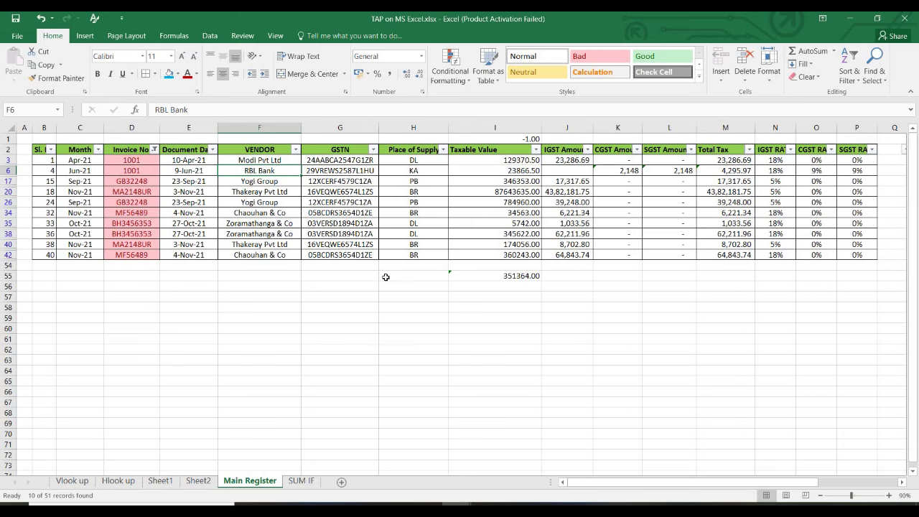
Inspect duplicate GB32248 in rows 17 and 26, comparing vendor Yogi Group and GSTN.
key("Down")
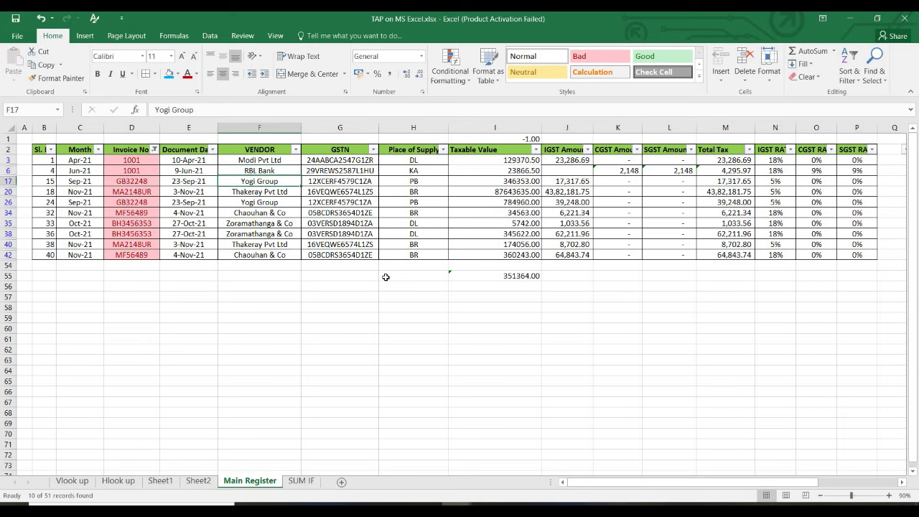
key("Left")
key("Left")
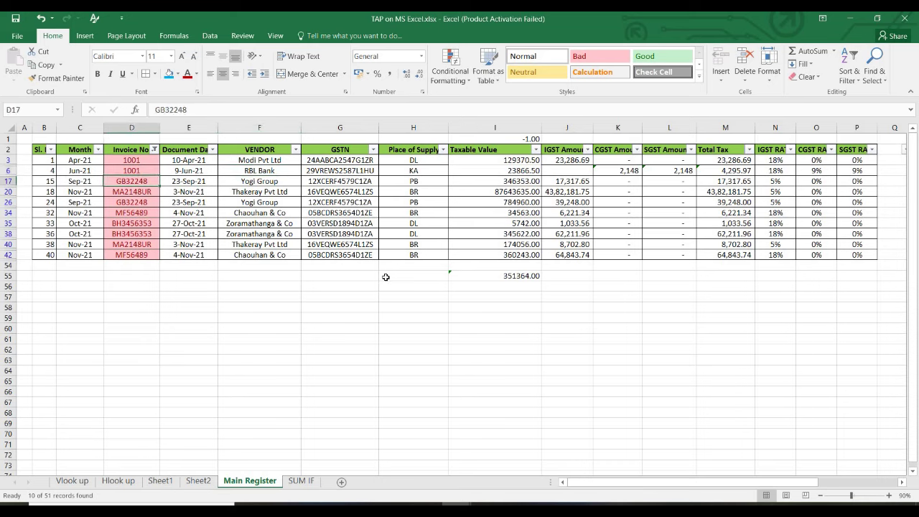
key("Down")
key("Down")
key("Up")
key("Up")
key("Right")
key("Right")
key("Left")
key("Left")
key("Down")
key("Down")
key("Right")
key("Right")
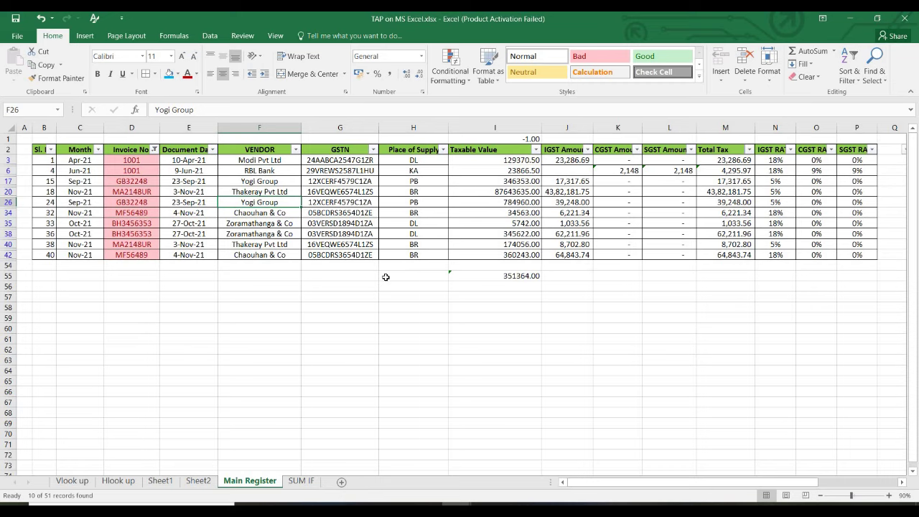
key("Right")
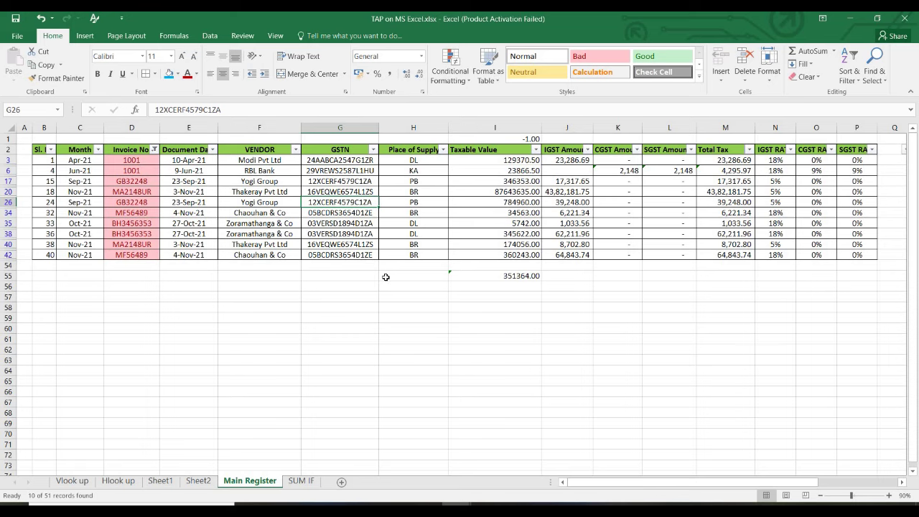
Compare the duplicates' document dates, then clear the colour filter with Alt+D+F+S.
key("Left")
key("Left")
key("Up")
key("Up")
key("Down")
key("Down")
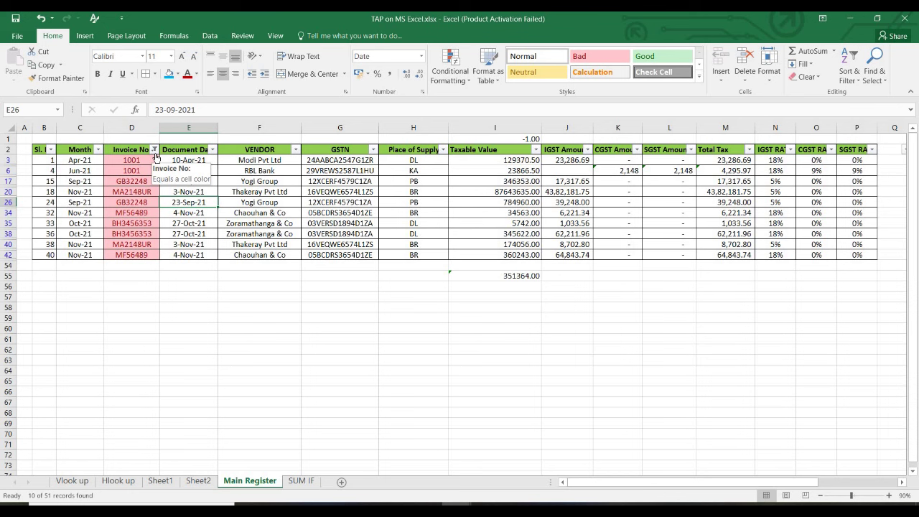
key("alt+d")
key("f")
key("s")
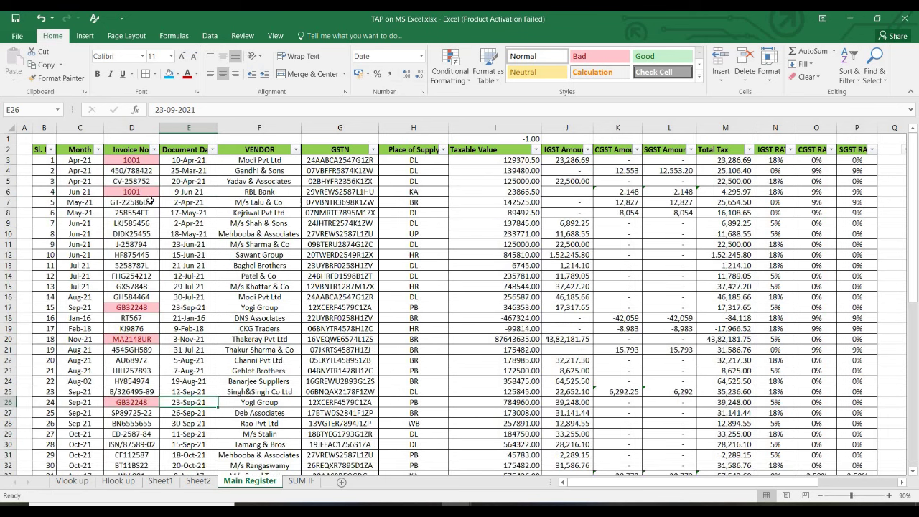
Start a Greater Than highlight rule, then cancel it without applying.
left_click(463, 84)
mouse_move(481, 101)
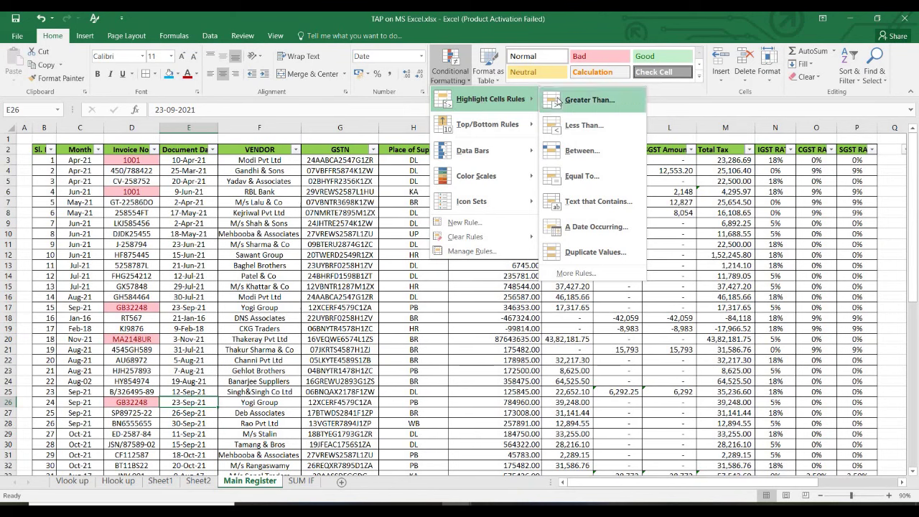
left_click(585, 99)
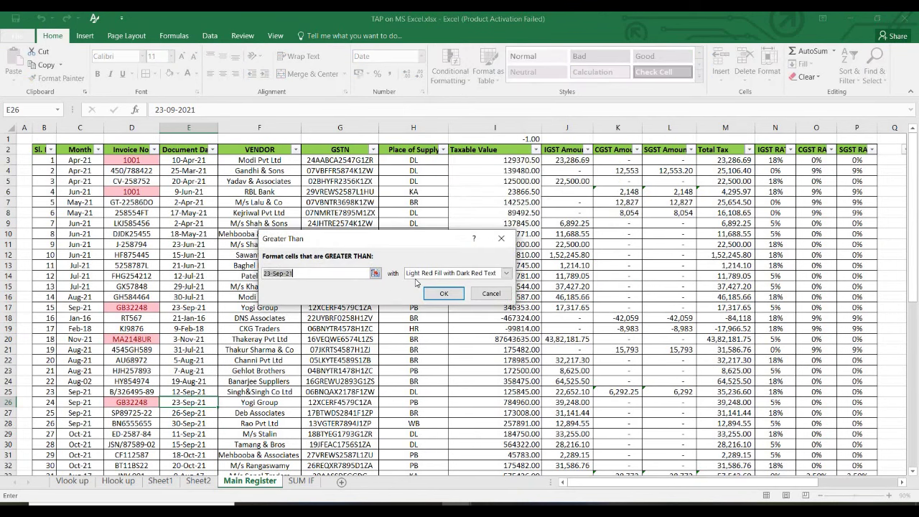
left_click(443, 291)
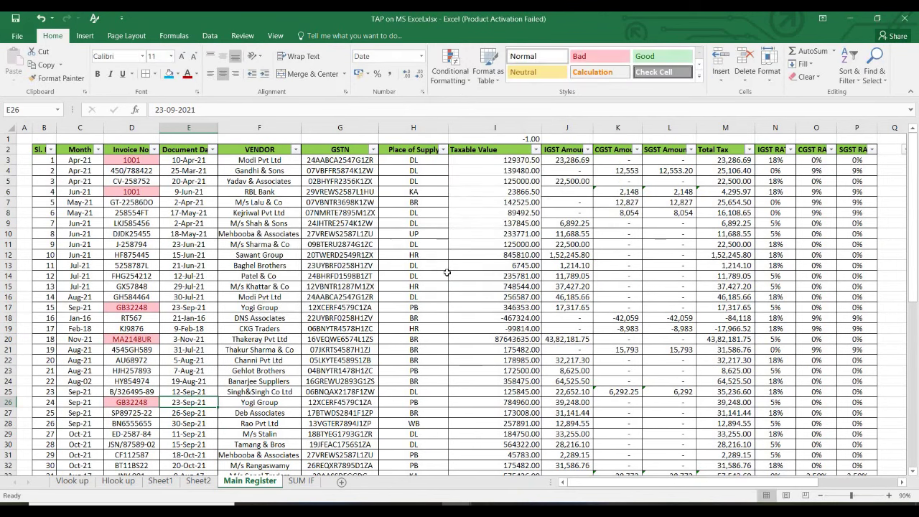
Highlight Taxable Values in I3:I53 greater than 100000 with Light Red Fill.
left_click(523, 161)
key("ctrl+shift+Down")
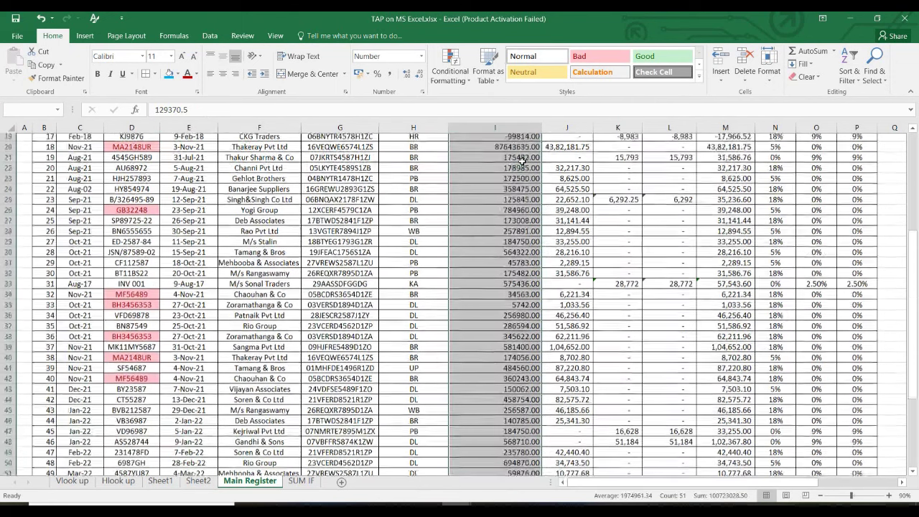
left_click(451, 68)
mouse_move(503, 99)
left_click(585, 98)
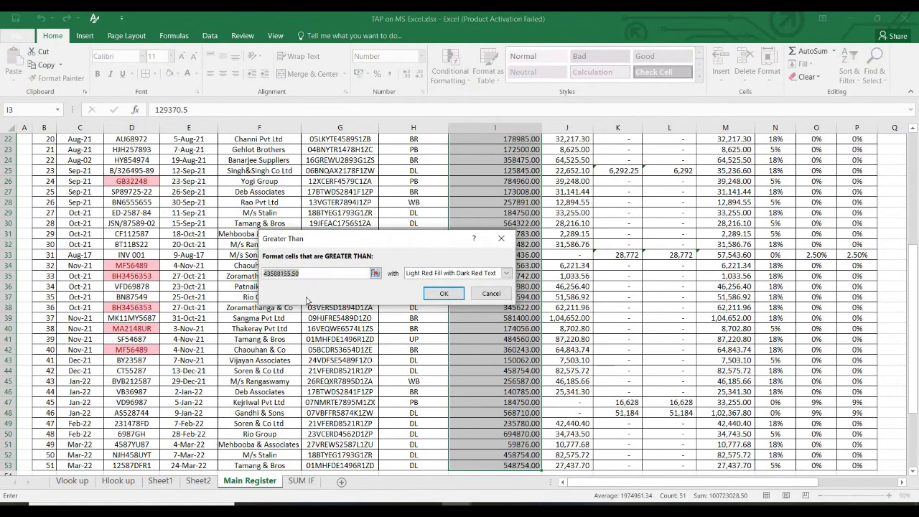
type("1000")
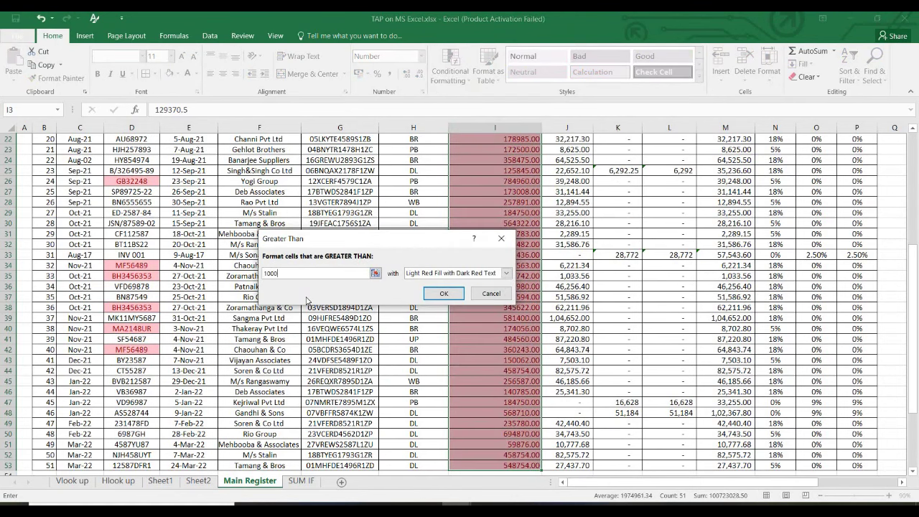
type("00")
key("Return")
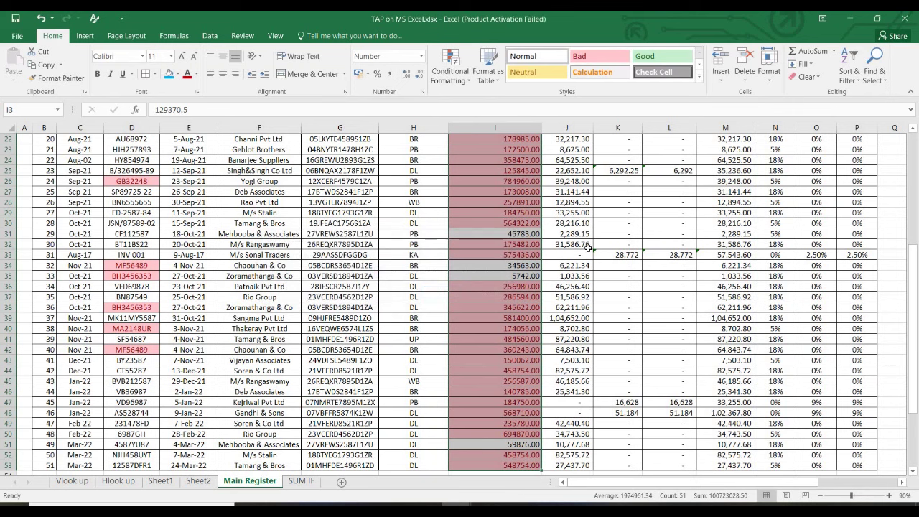
left_click(528, 204)
key("Up")
key("Up")
key("Up")
key("Up")
key("Up")
key("Up")
key("Up")
key("Up")
key("Up")
key("Up")
key("Up")
key("Up")
key("Up")
key("Up")
key("Up")
key("Up")
key("Up")
key("Up")
key("Up")
key("Up")
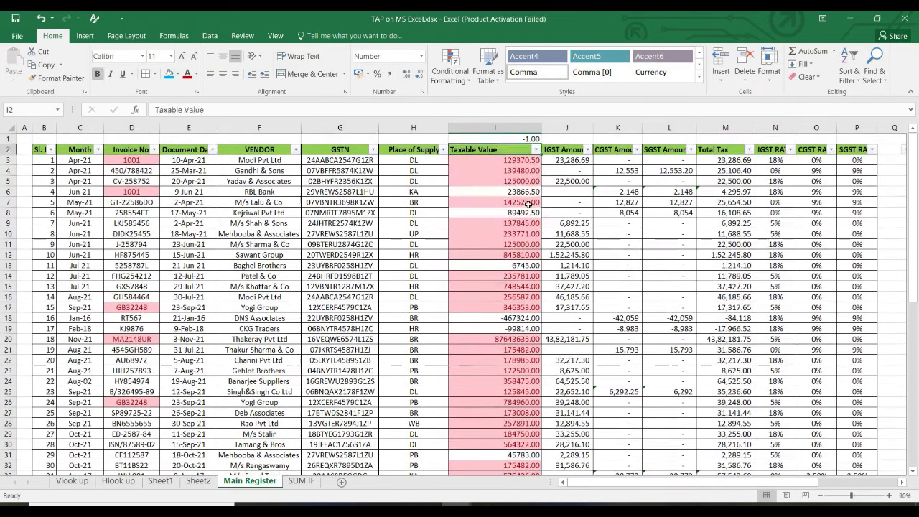
Check values in I6 and I8, then clear the rules from Taxable Value cells I3:I53.
left_click(502, 191)
key("ctrl+c")
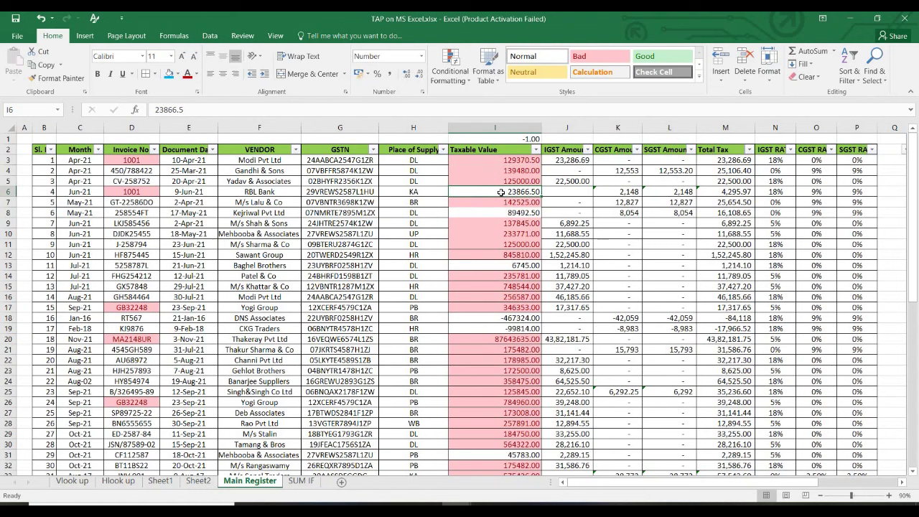
left_click(496, 216)
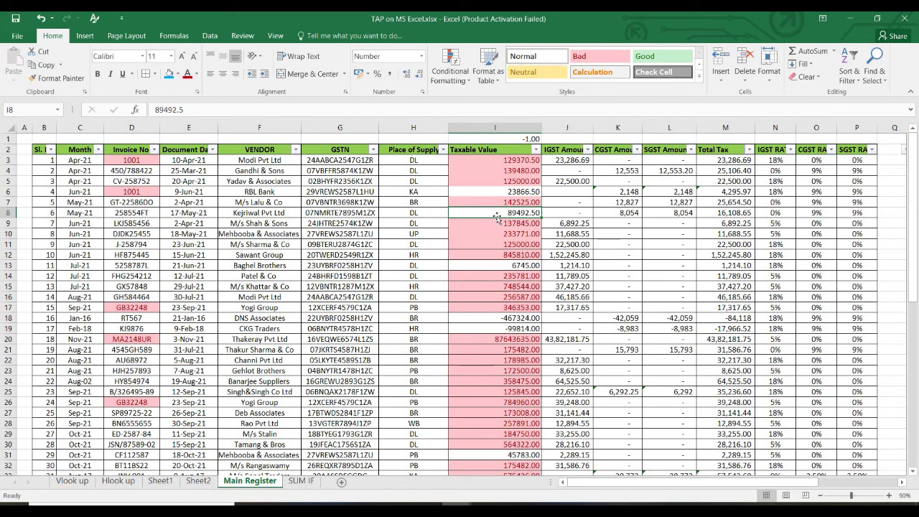
left_click_drag(477, 165, 476, 183)
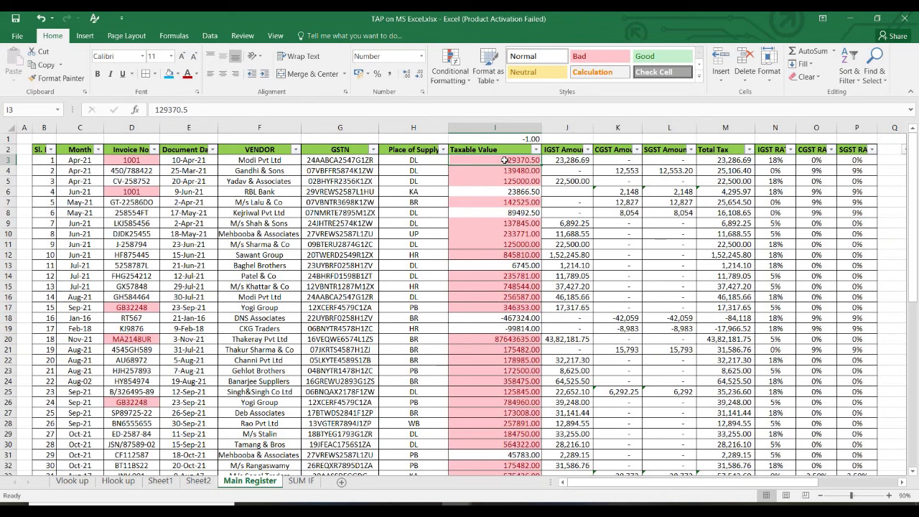
key("ctrl+shift+Down")
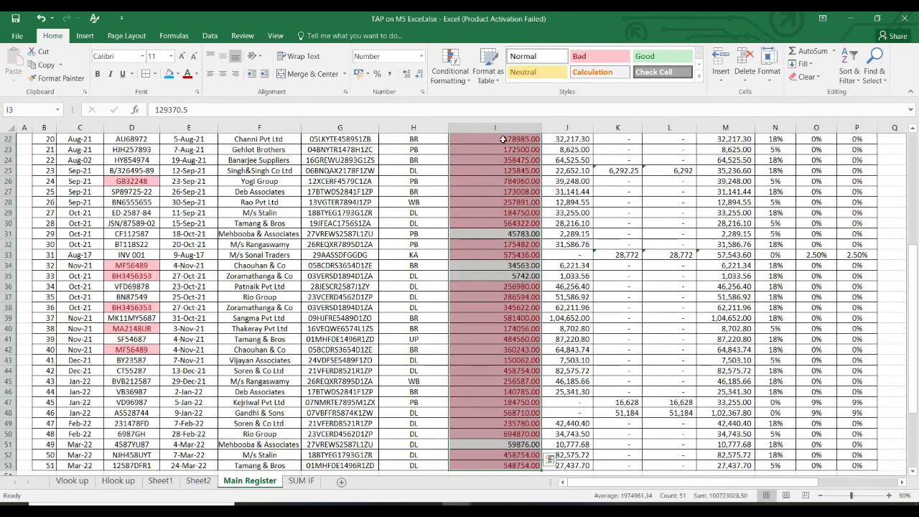
left_click(462, 79)
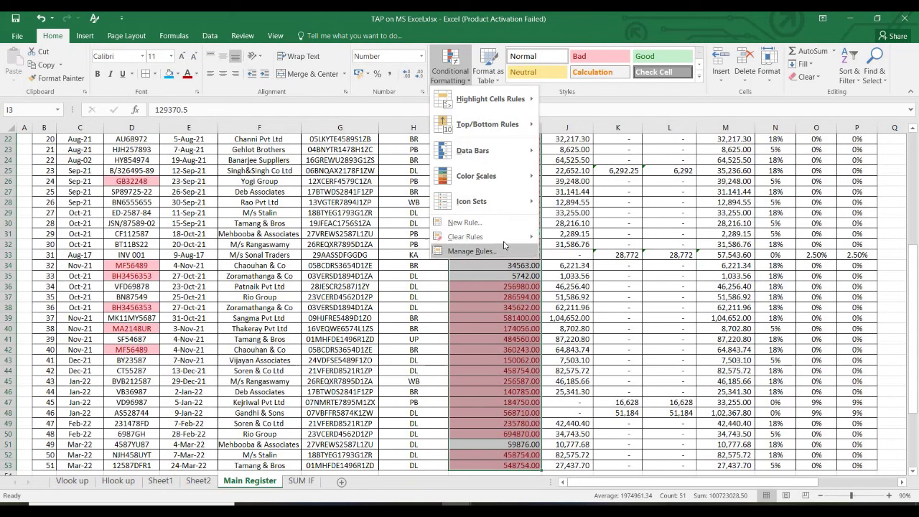
mouse_move(534, 245)
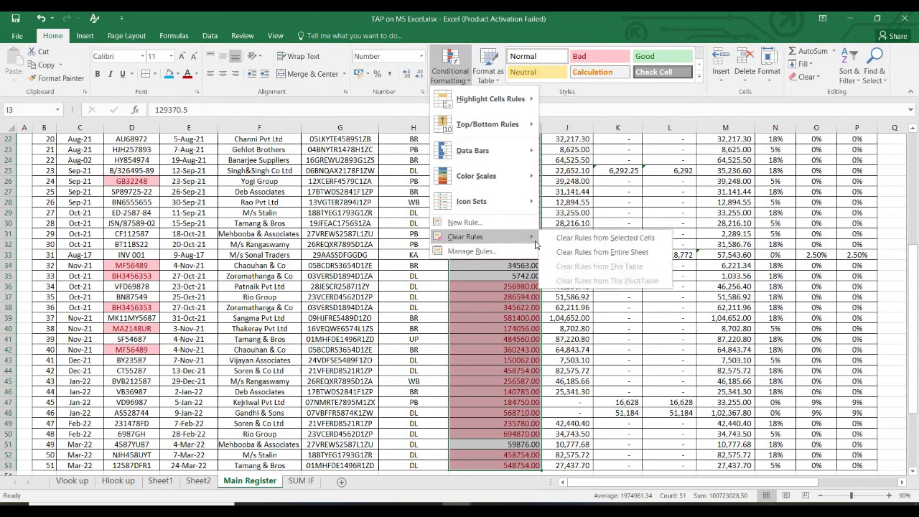
left_click(598, 237)
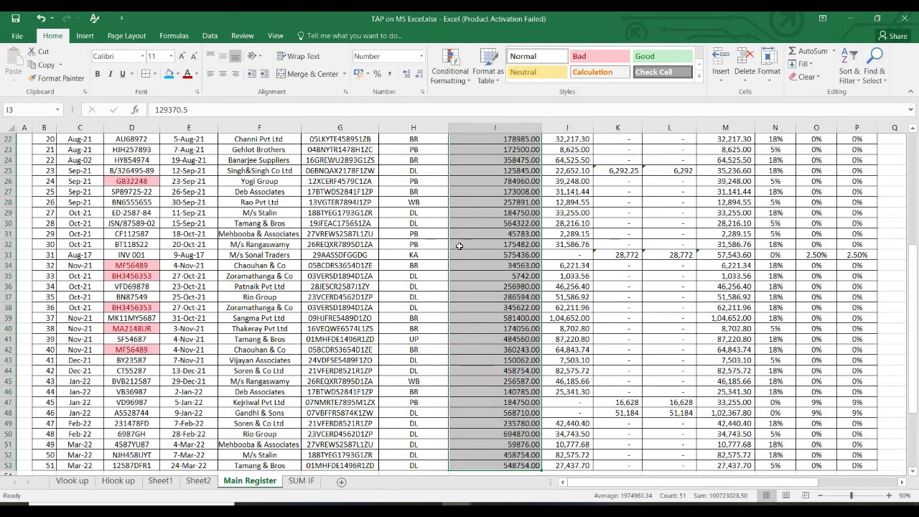
left_click(501, 213)
key("ctrl+Up")
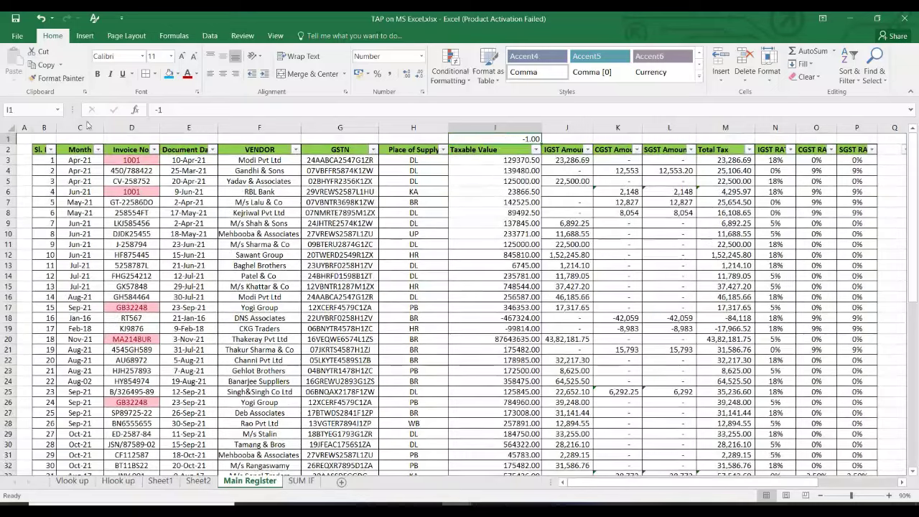
Clear conditional formatting rules from the entire sheet, removing the invoice duplicate highlights.
left_click(122, 164)
key("ctrl+Down")
left_click(132, 203)
key("ctrl+Up")
key("ctrl+Up")
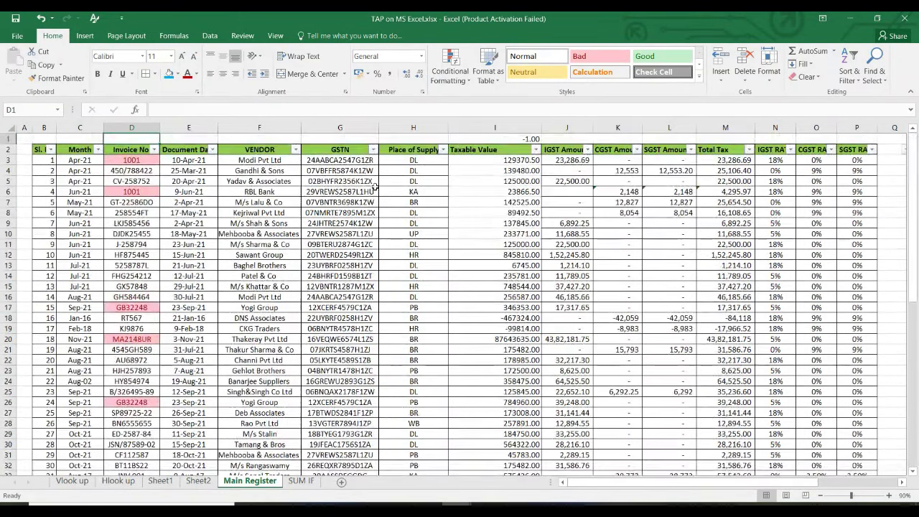
left_click(450, 65)
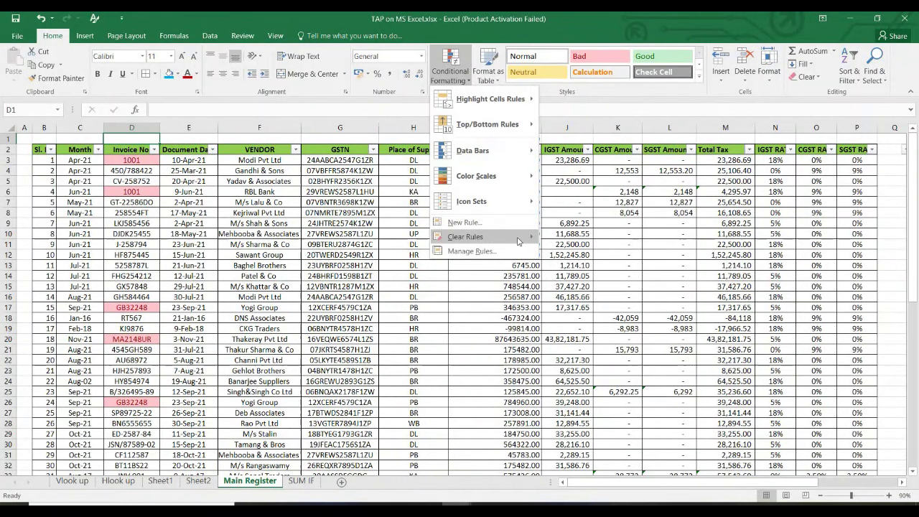
mouse_move(502, 236)
left_click(599, 254)
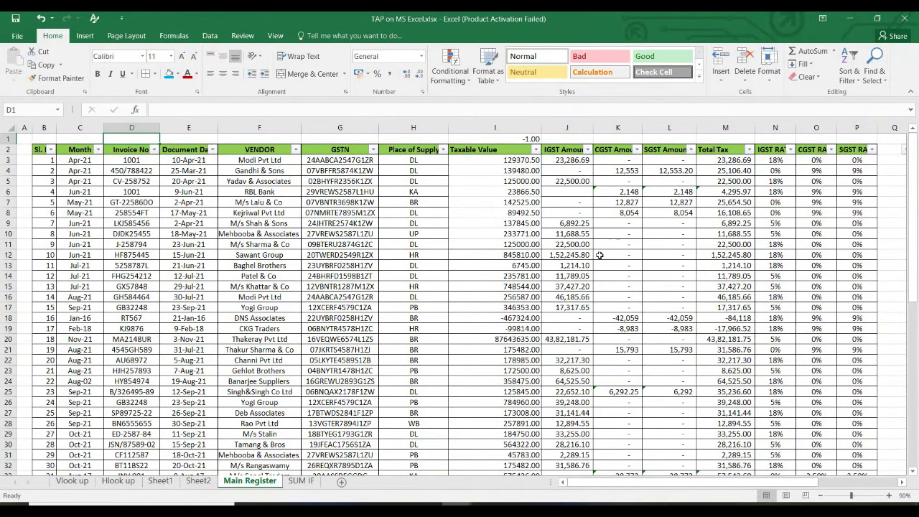
Select the vendor names F3:F53 in the Vendor column.
left_click_drag(121, 170, 138, 341)
left_click(412, 276)
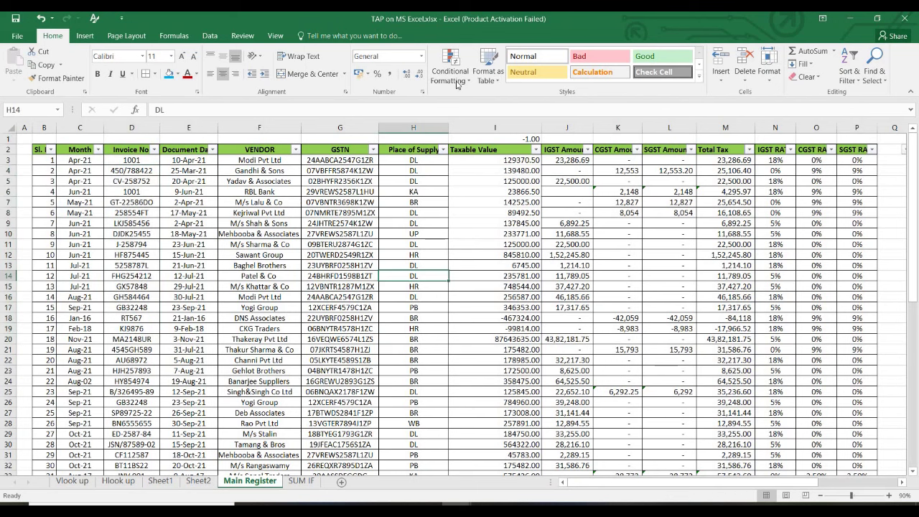
left_click(450, 68)
mouse_move(502, 99)
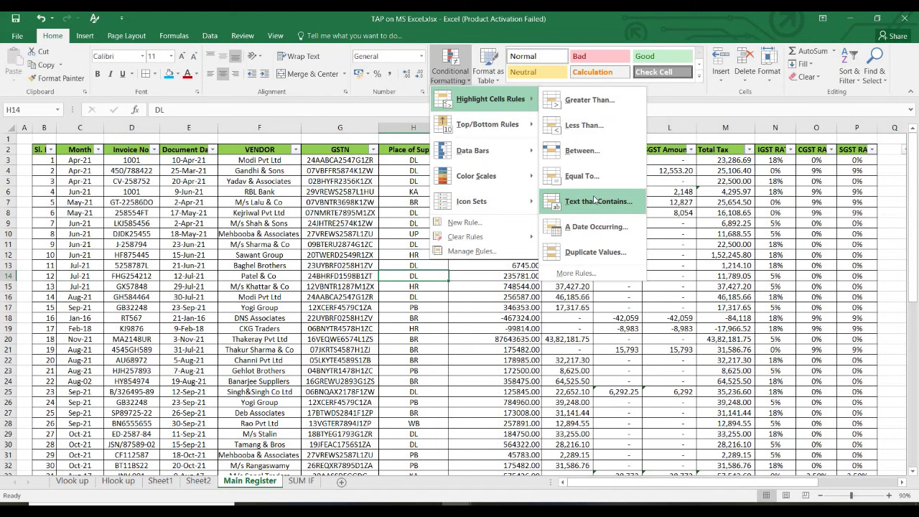
left_click(267, 170)
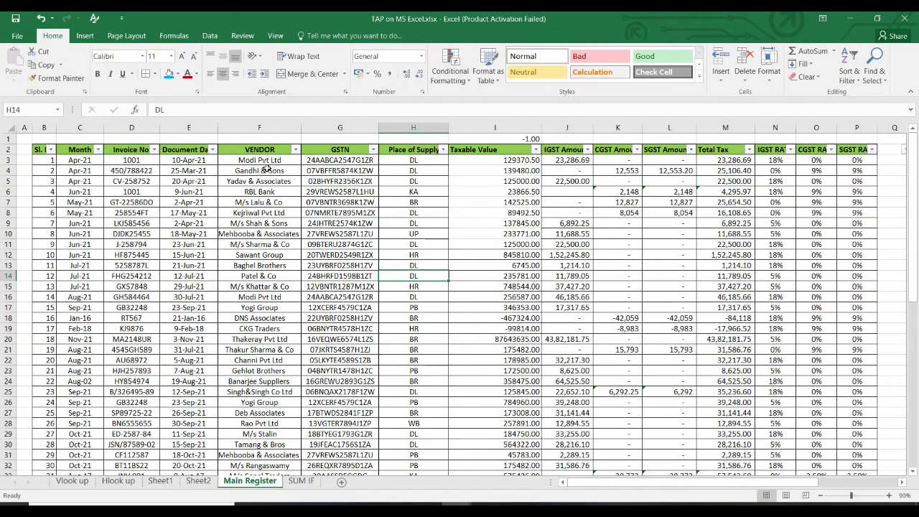
left_click(267, 170)
key("Up")
key("ctrl+shift+Down")
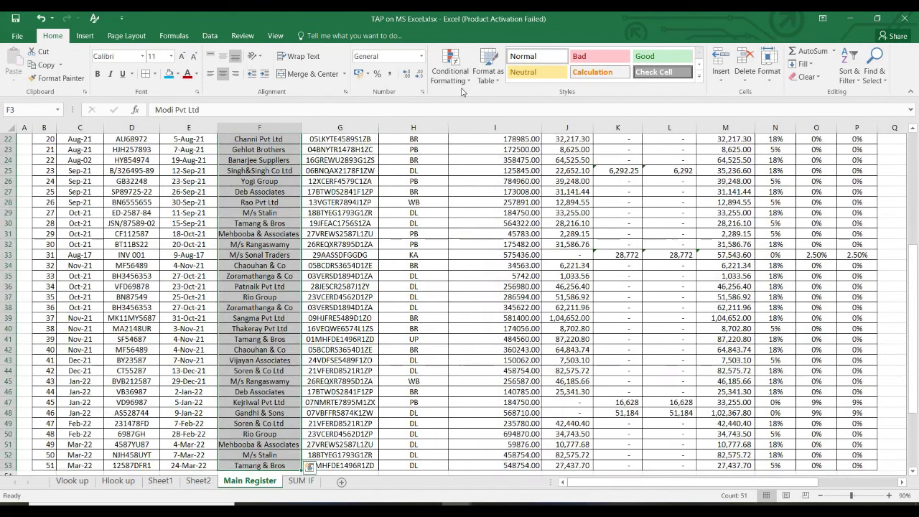
Add a Text that Contains 'bank' rule with light red fill to the vendors.
left_click(450, 72)
mouse_move(491, 98)
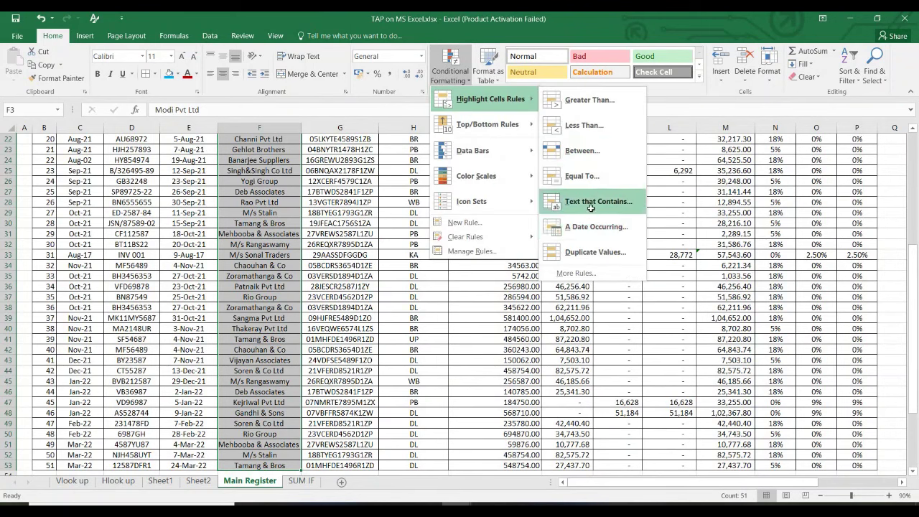
left_click(591, 202)
type("bank")
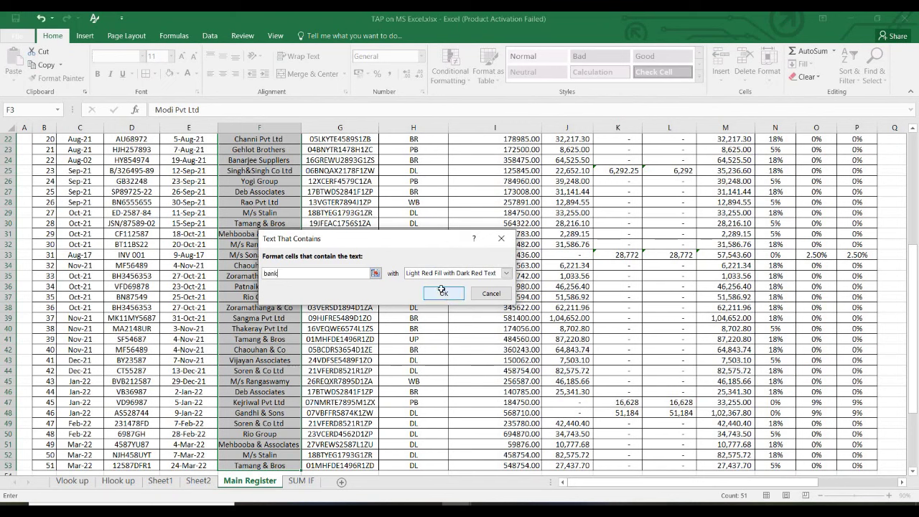
left_click(443, 292)
key("Up")
key("Up")
key("Down")
key("Down")
key("Down")
key("Down")
key("Down")
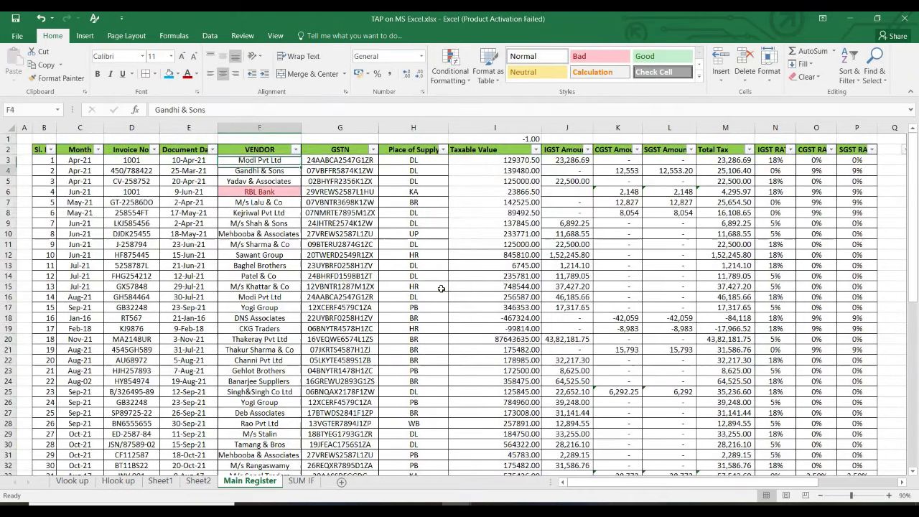
Filter the Vendor column by the pink cell colour to isolate the RBL Bank record.
key("Up")
key("Up")
key("Up")
key("Up")
key("alt+Down")
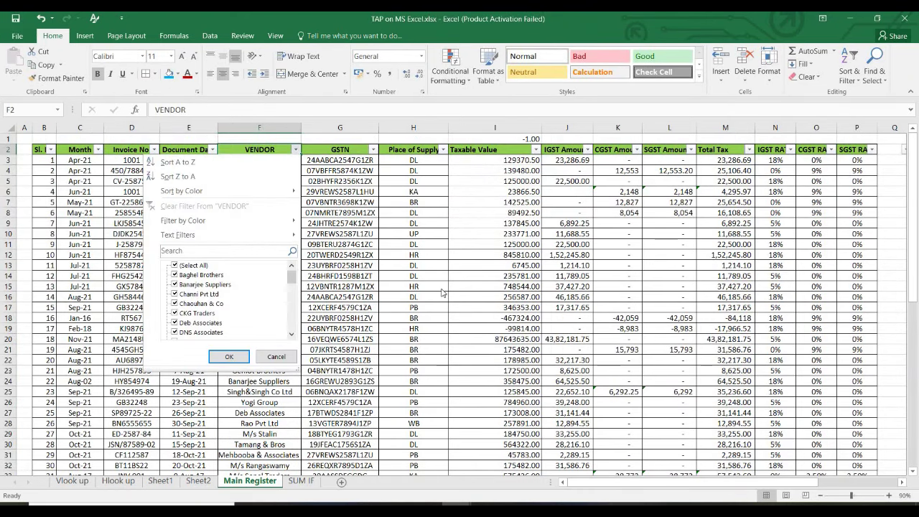
key("Escape")
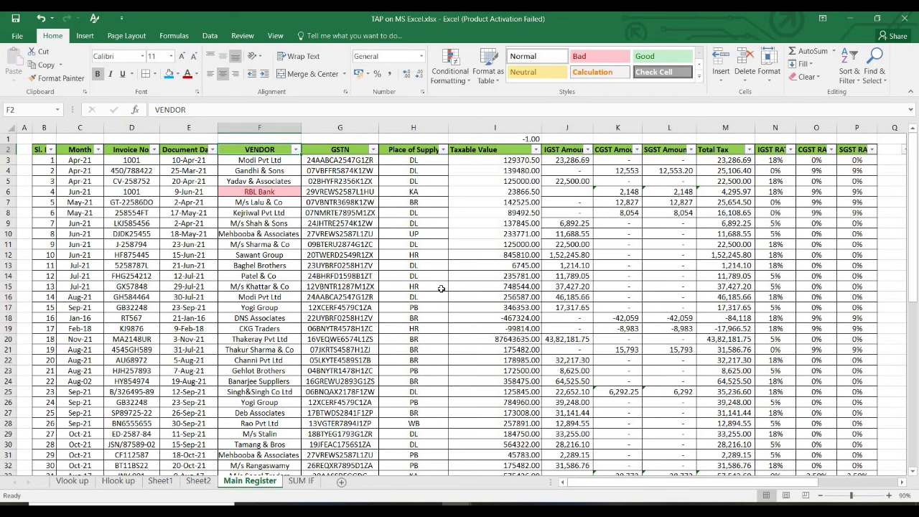
key("alt+Down")
key("Down")
key("Down")
key("Down")
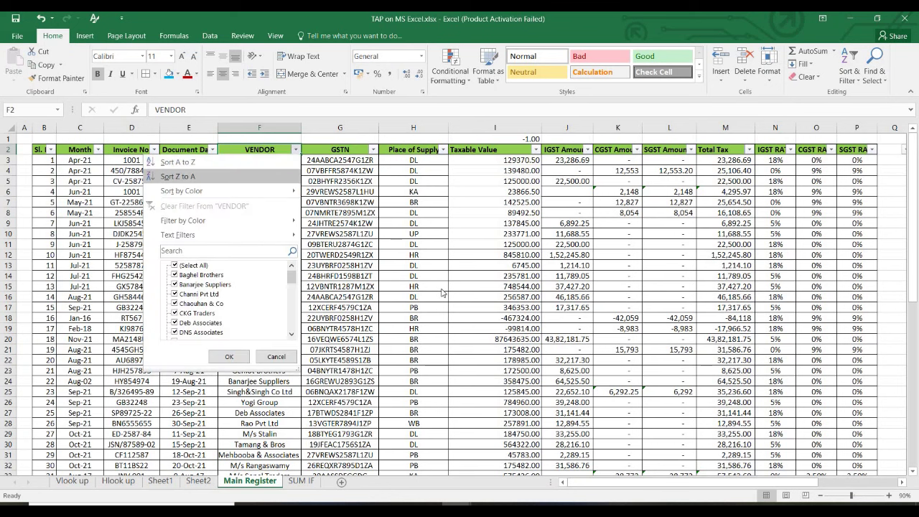
key("Right")
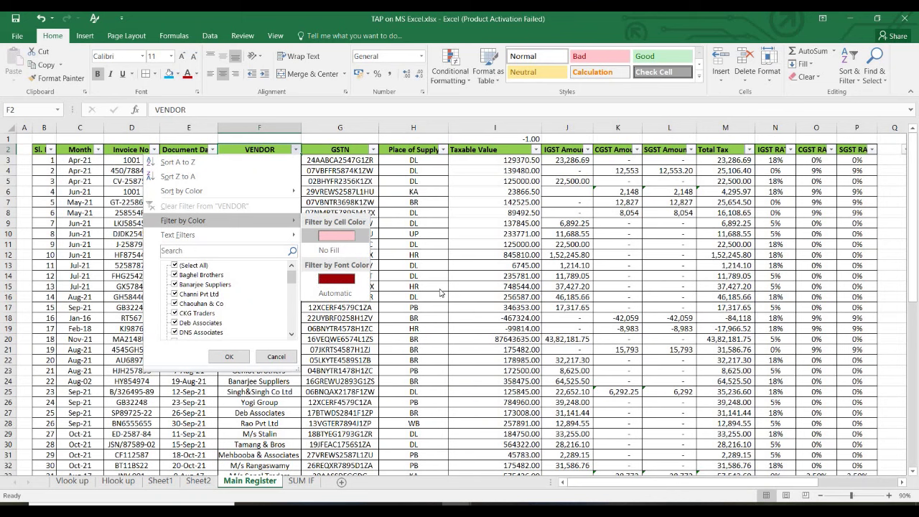
left_click(339, 237)
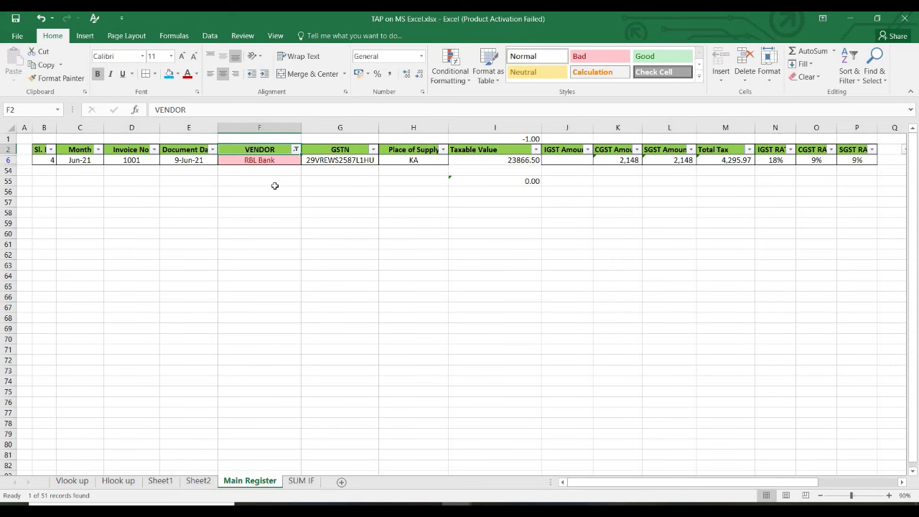
Clear the Vendor filter so all 51 register records show again.
key("alt+d")
key("f")
key("s")
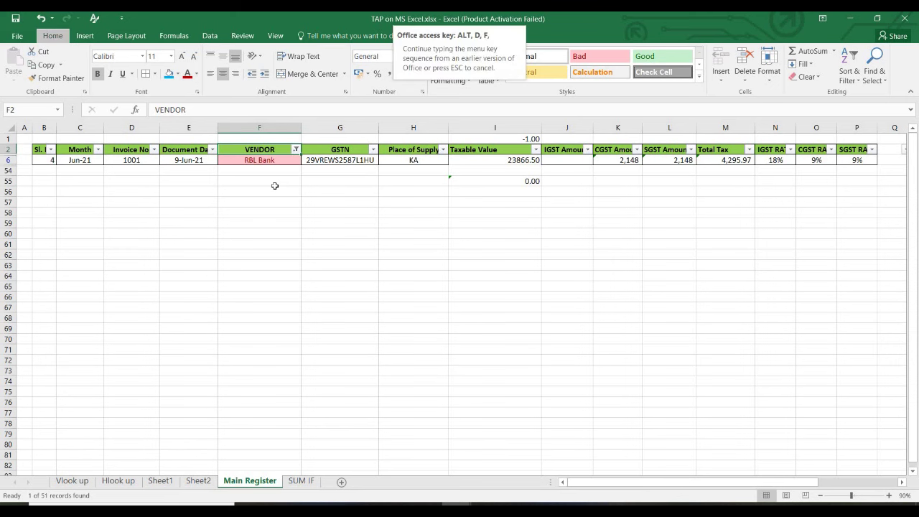
left_click(359, 191)
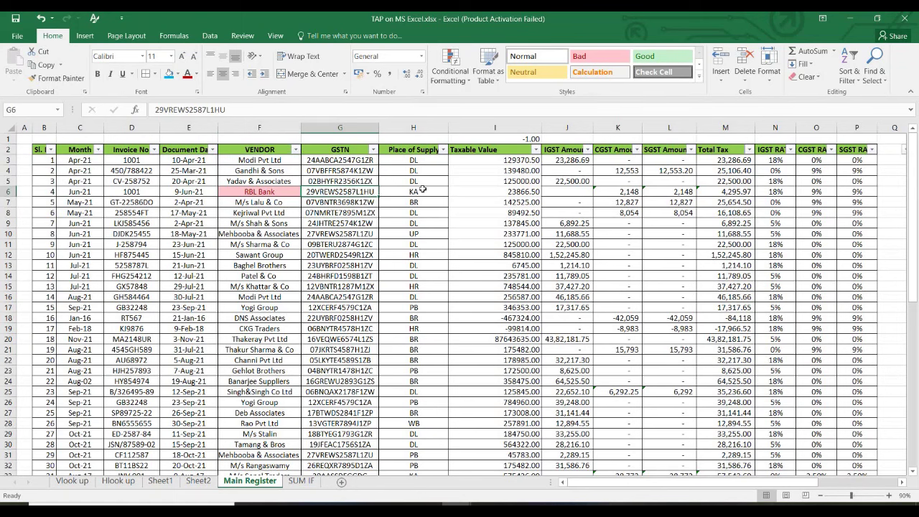
key("ctrl+z")
key("ctrl+y")
key("Down")
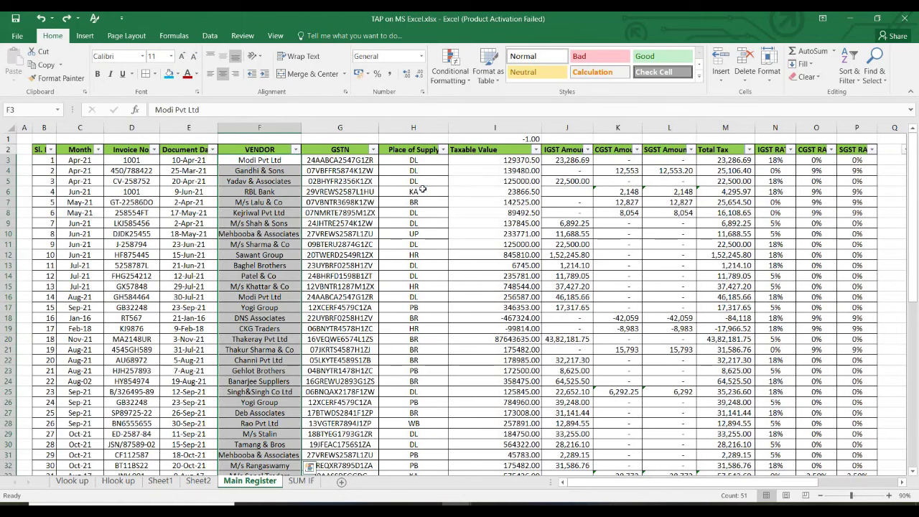
key("Right")
key("Down")
left_click(450, 68)
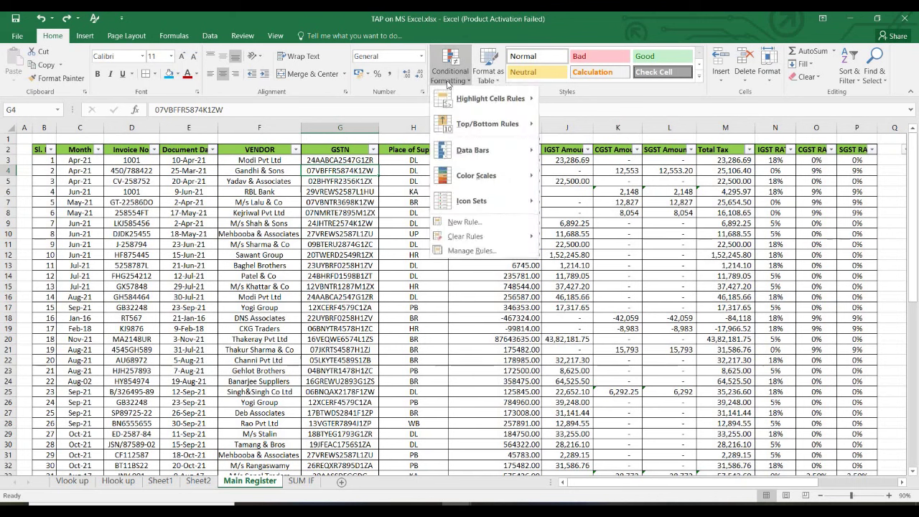
Select Taxable Value cells I3:I53.
mouse_move(491, 100)
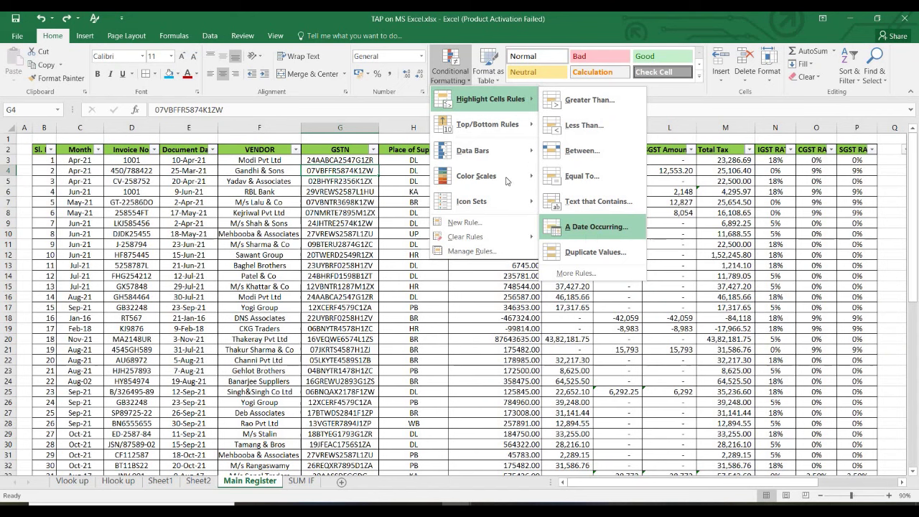
mouse_move(532, 129)
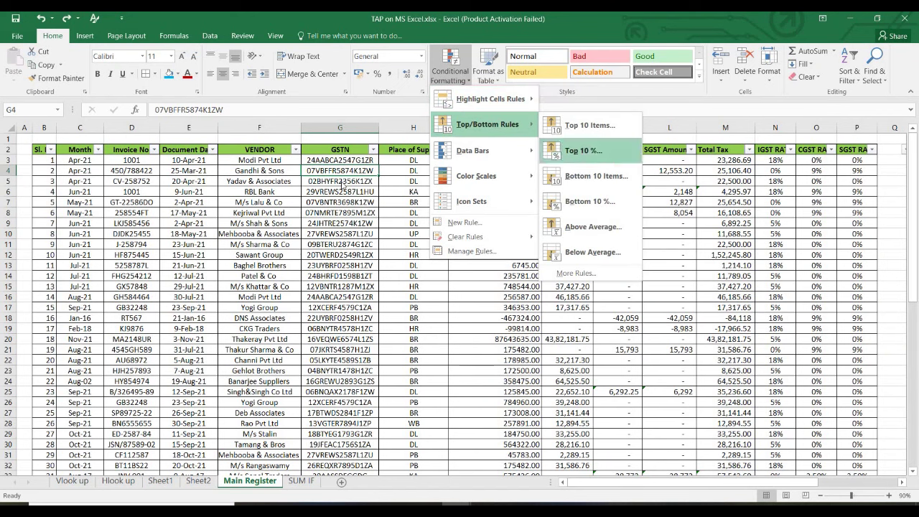
key("Escape")
left_click(509, 163)
left_click_drag(509, 162, 546, 466)
Apply a Top 10% rule with Light Red Fill with Dark Red Text to them.
left_click(451, 69)
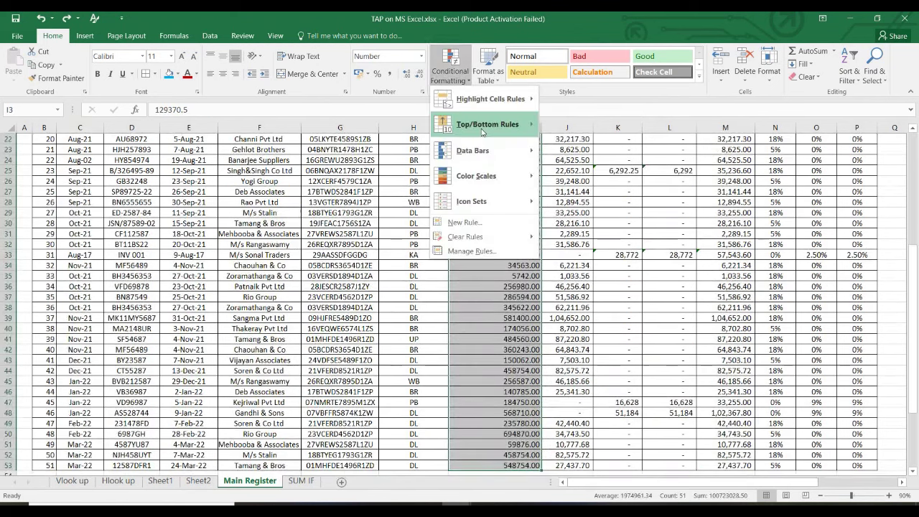
mouse_move(482, 132)
left_click(578, 151)
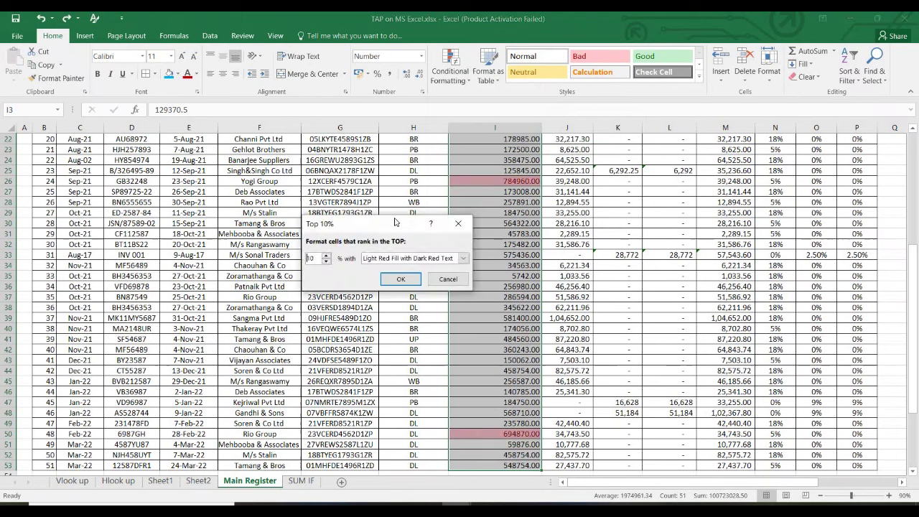
left_click(396, 279)
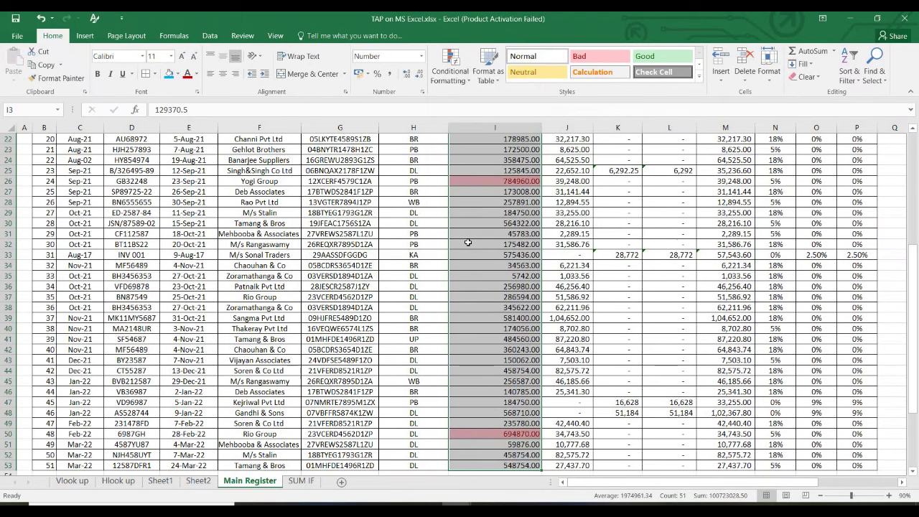
left_click(468, 243)
key("ctrl+Up")
key("Down")
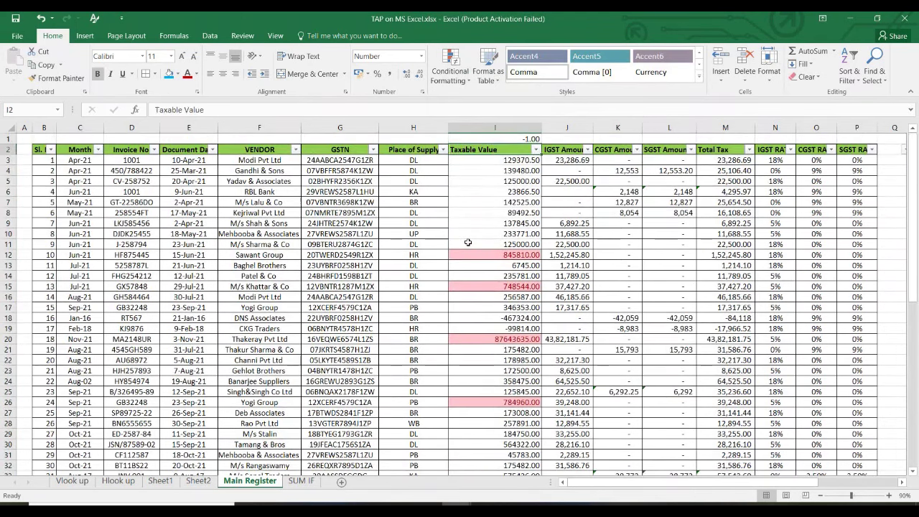
Inspect the highlighted Taxable Value cells, such as 845810 in I12 and 748544 in I15.
left_click(467, 243)
left_click(493, 257)
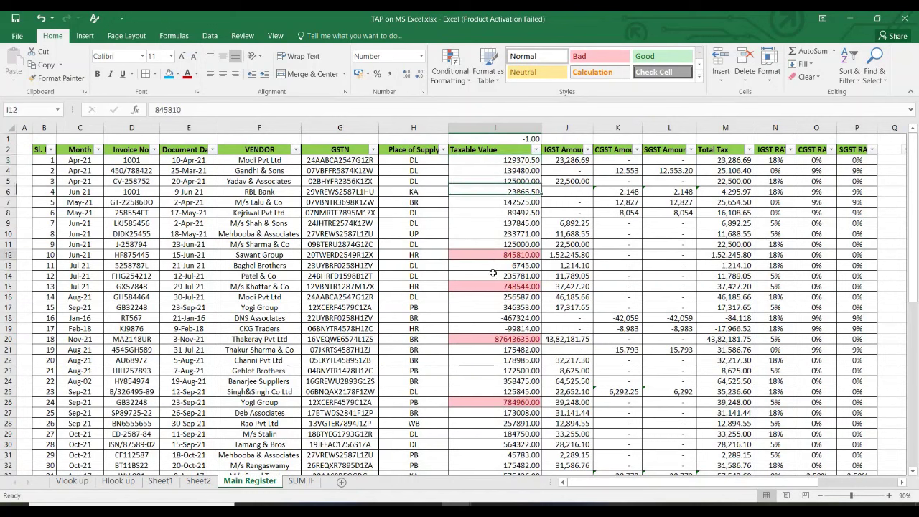
left_click(493, 287)
key("ctrl+Up")
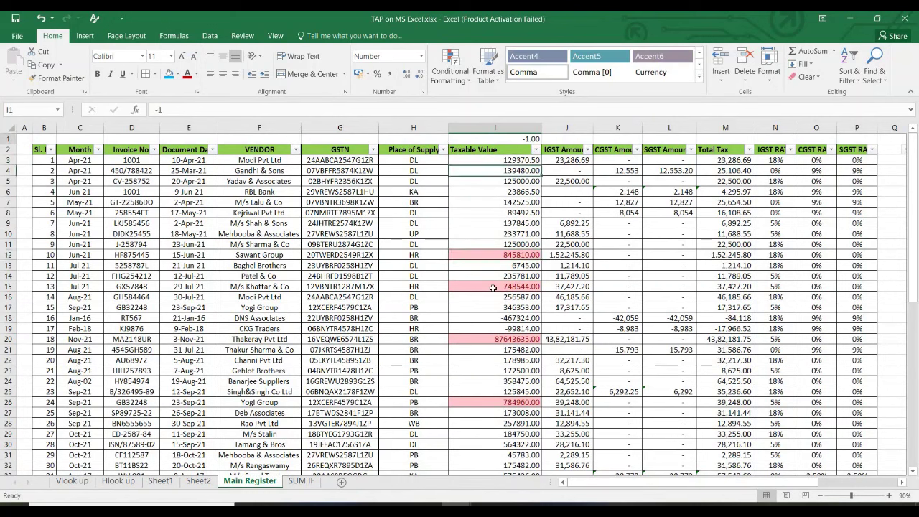
Filter Taxable Value by the pink fill colour to show only the highlighted rows.
key("Down")
key("alt+Down")
key("Up")
key("Down")
key("Right")
key("Down")
key("Left")
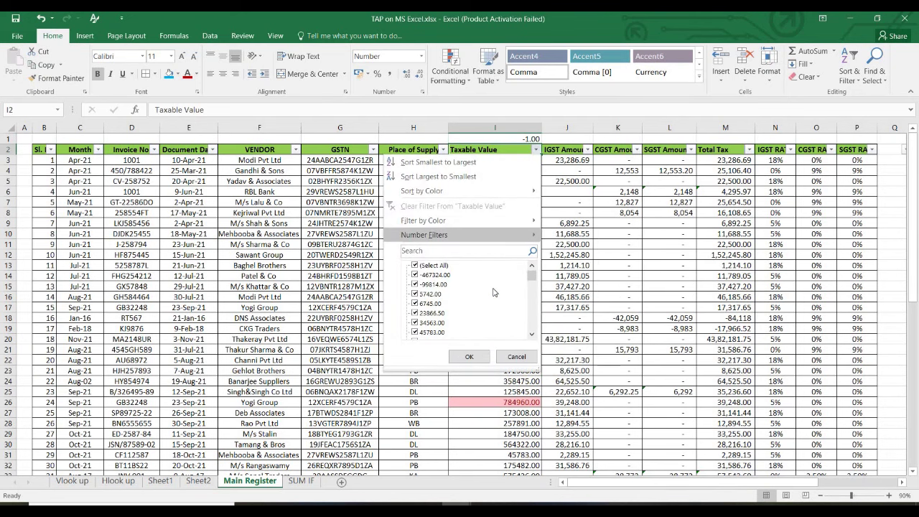
key("Up")
key("Right")
key("Return")
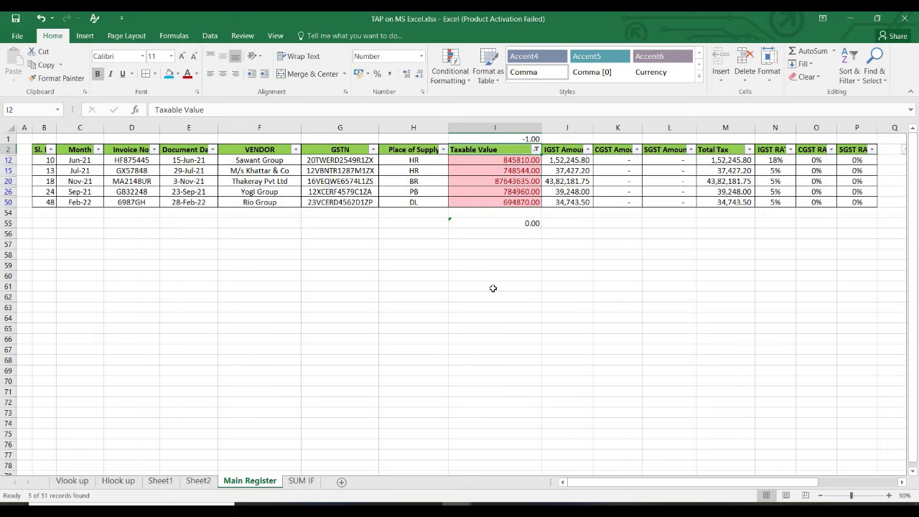
Review the filtered value 748544, then undo the colour filter and highlighting.
left_click(514, 170)
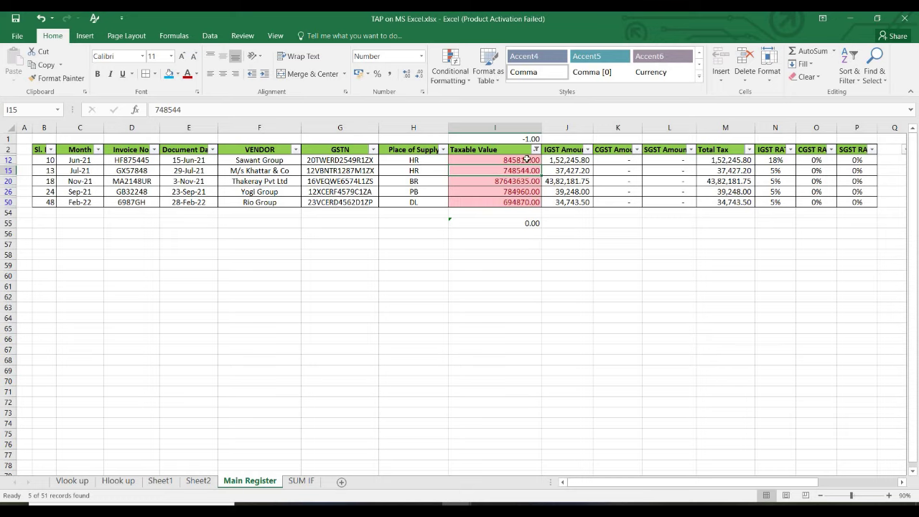
key("alt+a+c")
left_click(494, 234)
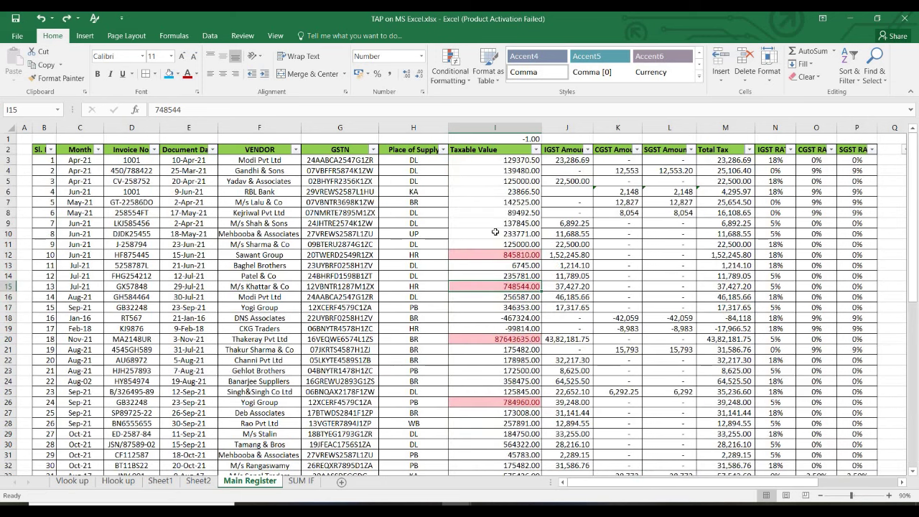
left_click(452, 72)
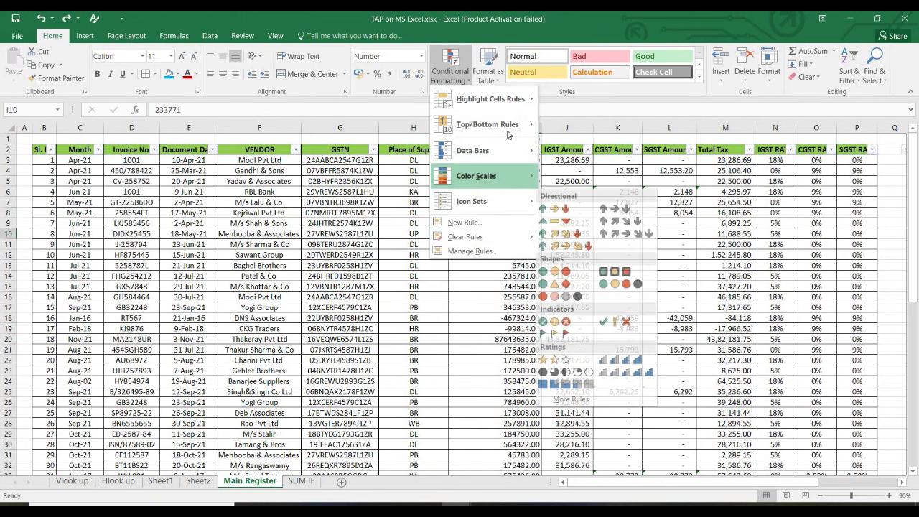
mouse_move(508, 133)
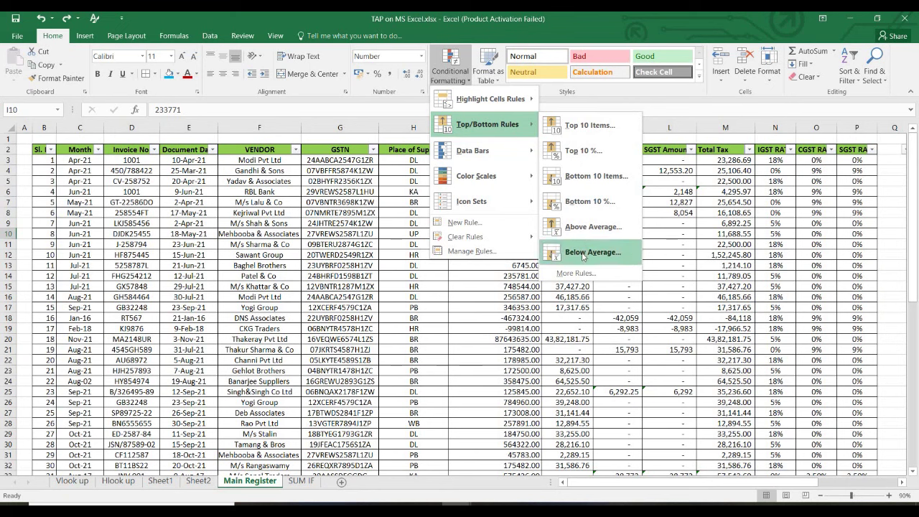
left_click(517, 325)
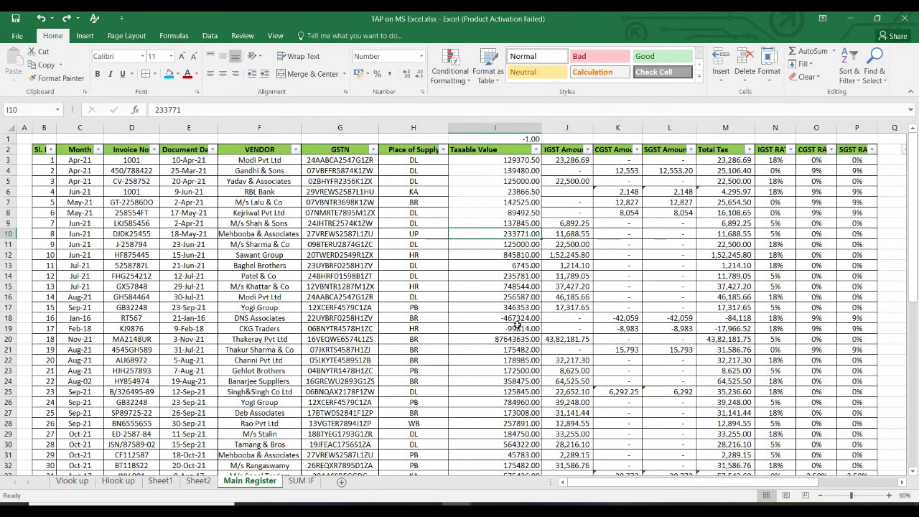
left_click(718, 78)
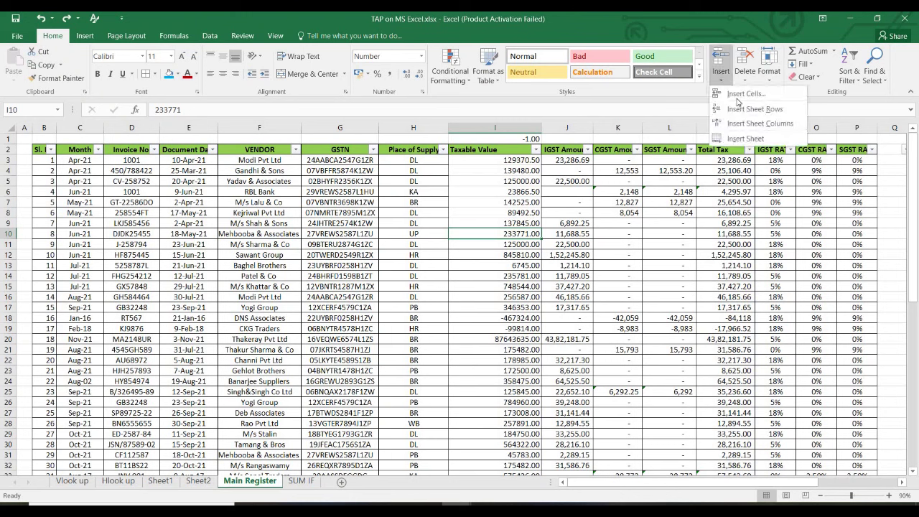
key("Escape")
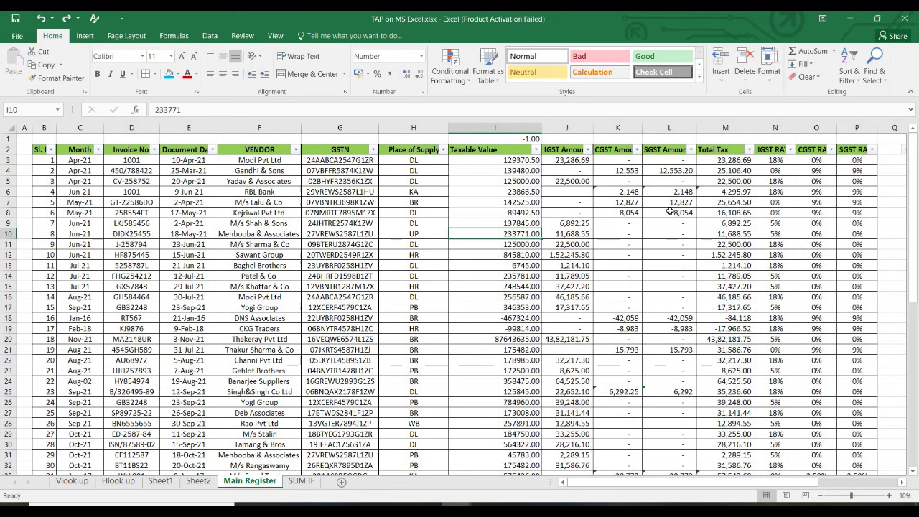
left_click(488, 170)
key("ctrl+space")
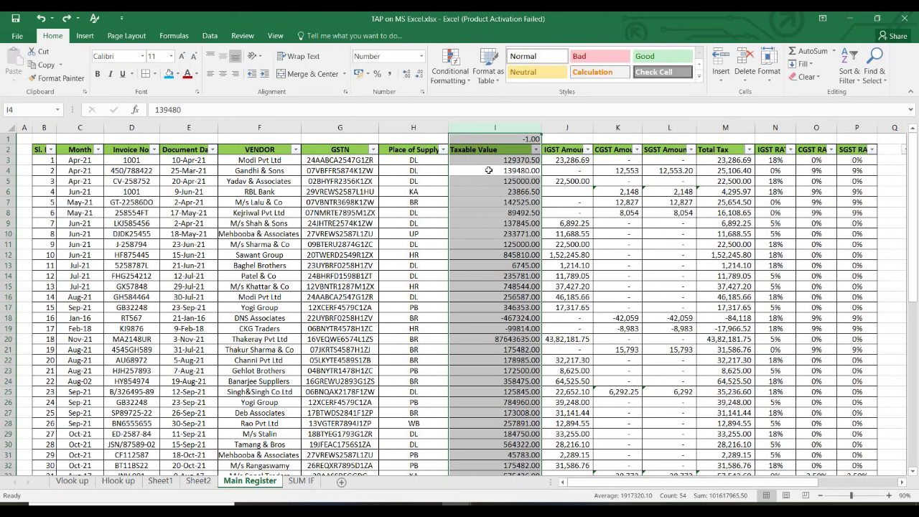
key("ctrl+shift+plus")
key("ctrl+shift+plus")
key("ctrl+shift+plus")
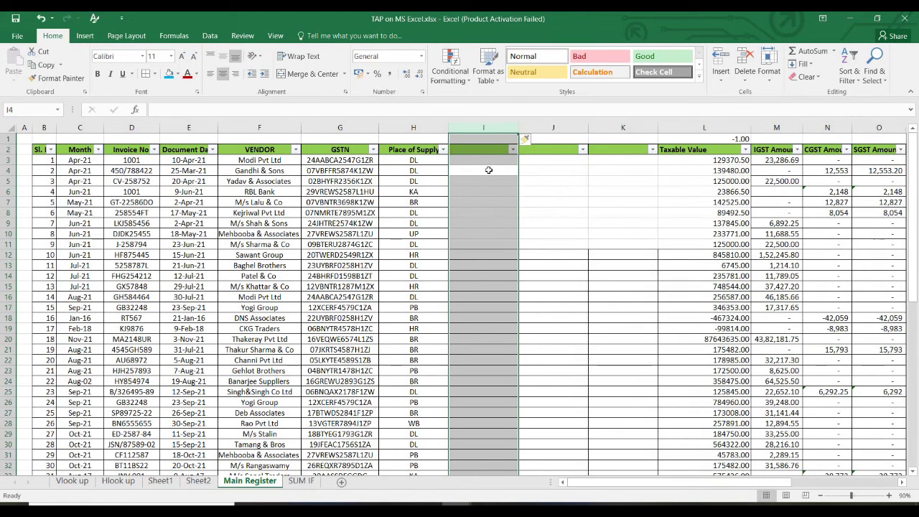
key("ctrl+shift+plus")
key("ctrl+minus")
key("ctrl+minus")
key("ctrl+minus")
key("ctrl+minus")
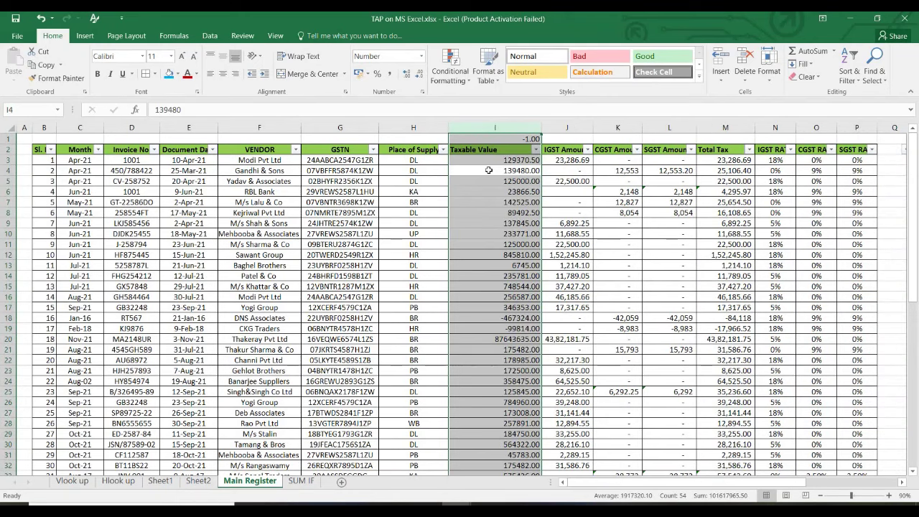
left_click(488, 170)
key("shift+space")
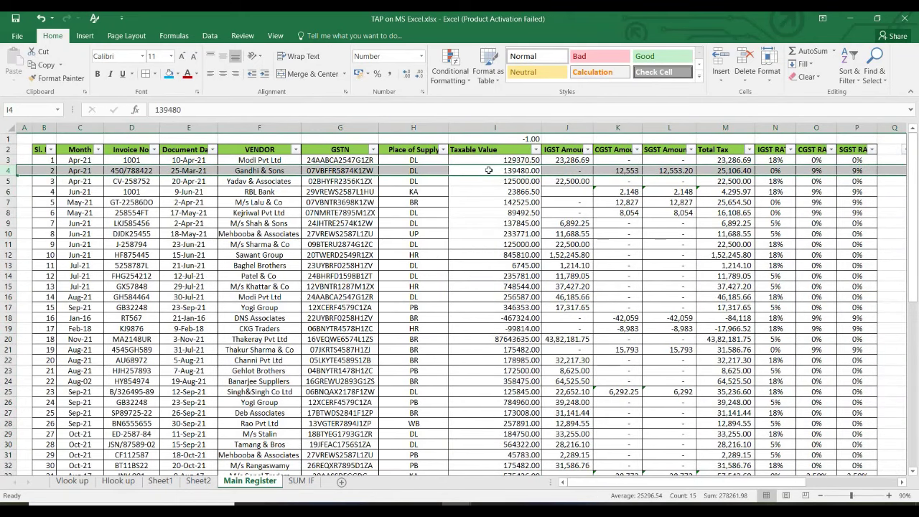
key("ctrl+shift+plus")
key("ctrl+shift+plus")
key("ctrl+shift+plus")
key("ctrl+shift+plus")
key("ctrl+shift+plus")
key("ctrl+shift+plus")
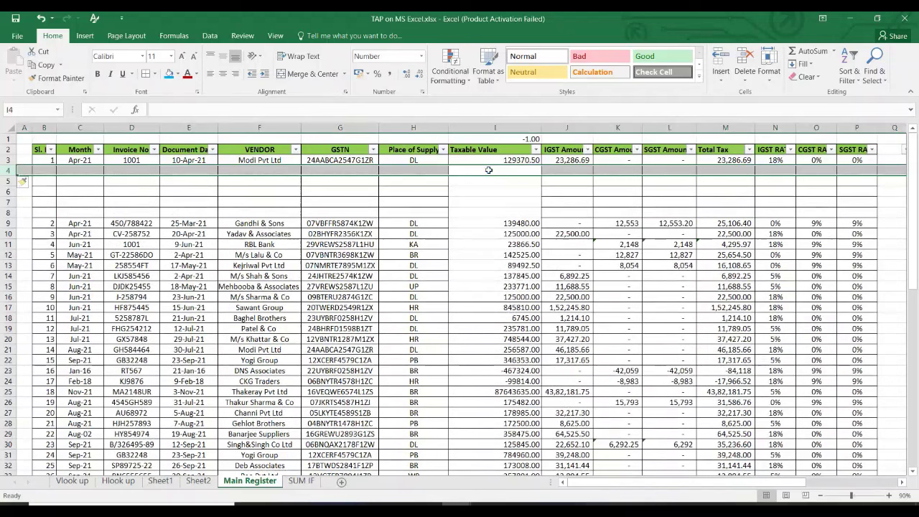
key("ctrl+minus")
key("ctrl+minus")
key("ctrl+minus")
key("ctrl+minus")
key("ctrl+minus")
key("ctrl+minus")
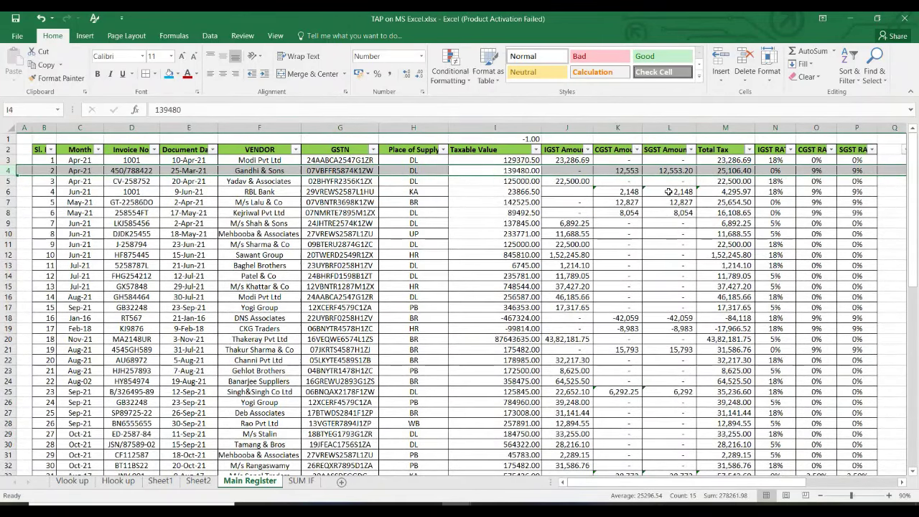
left_click(668, 191)
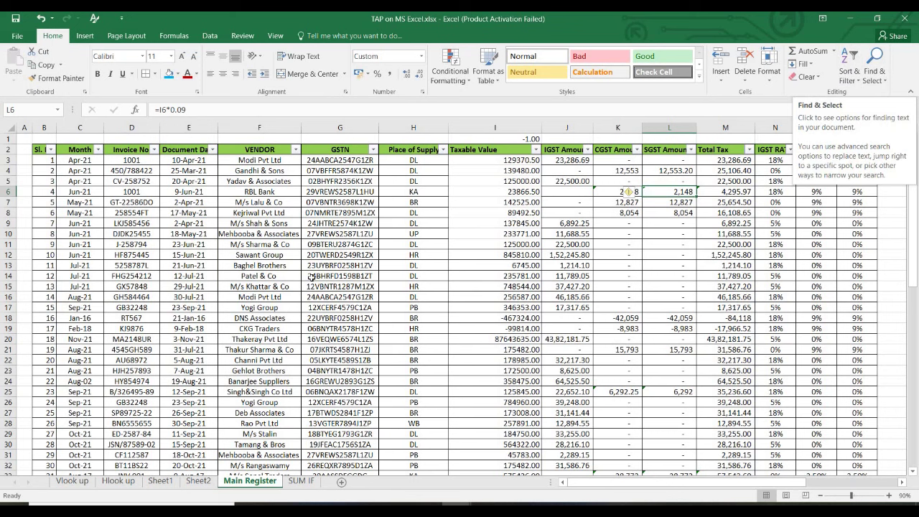
Search the register for 'banar' and step through the Banarjee vendor matches.
left_click(344, 275)
left_click(353, 232)
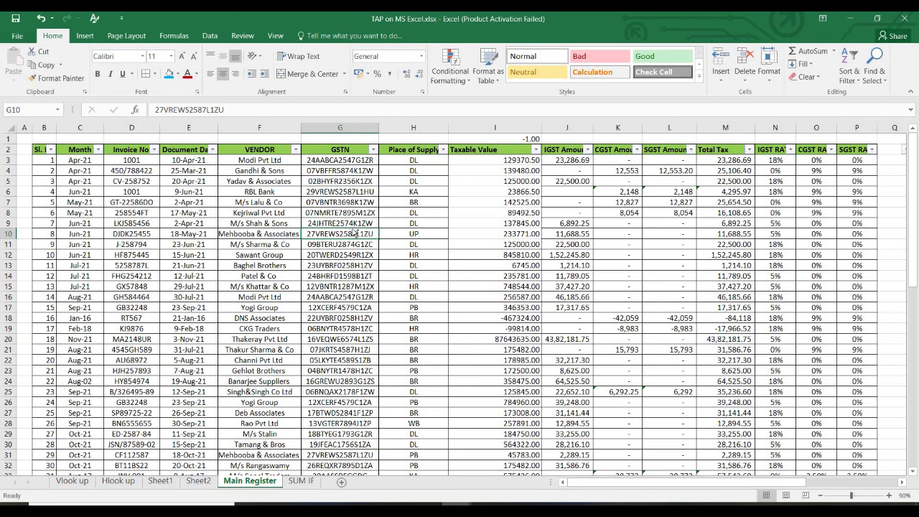
key("ctrl+f")
type("banarjee")
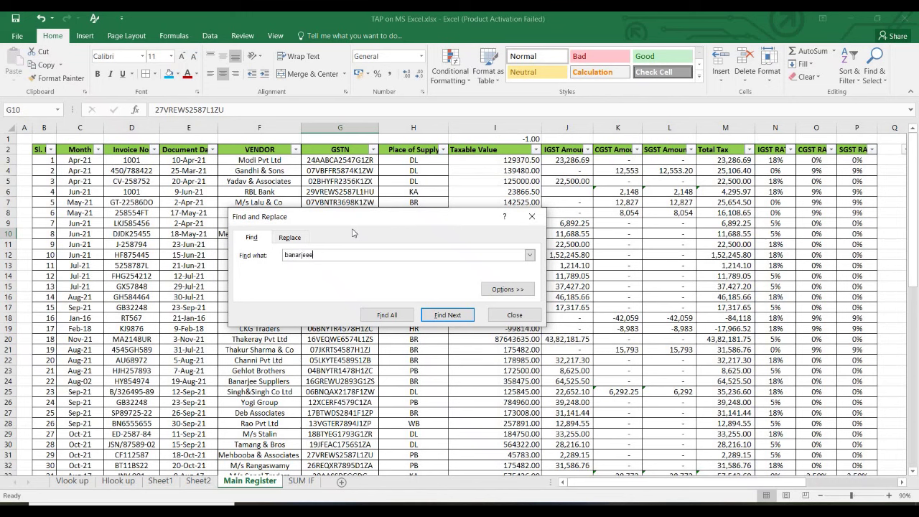
key("Return")
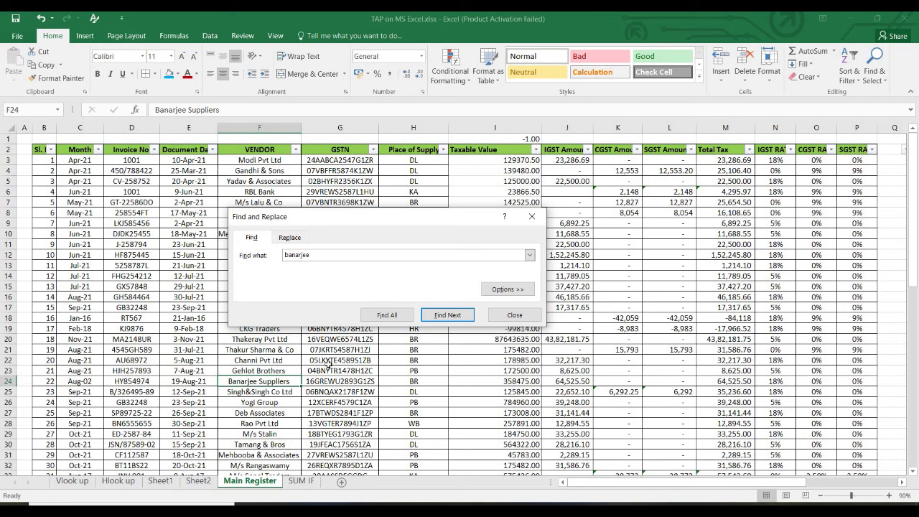
left_click(451, 316)
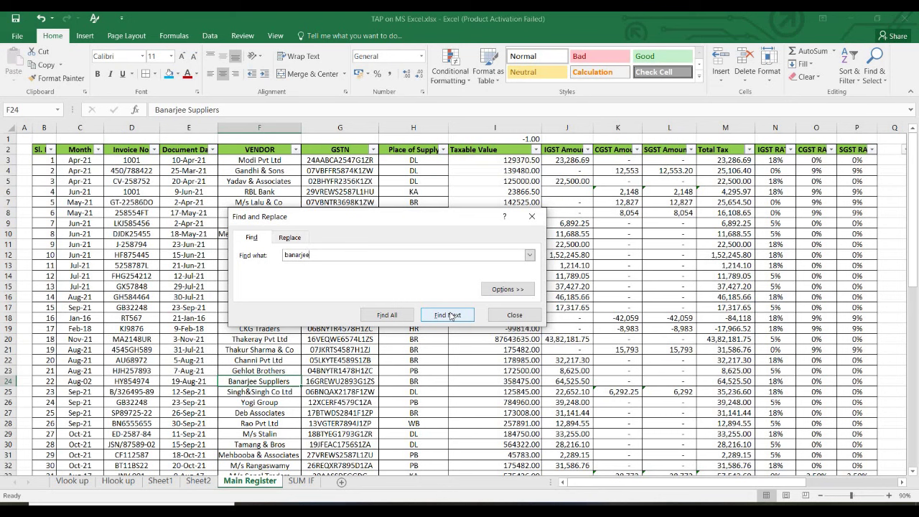
left_click(450, 316)
Change the search term to 'Yogi group' and cycle through its matches in F17 and F26.
left_click_drag(384, 219, 667, 170)
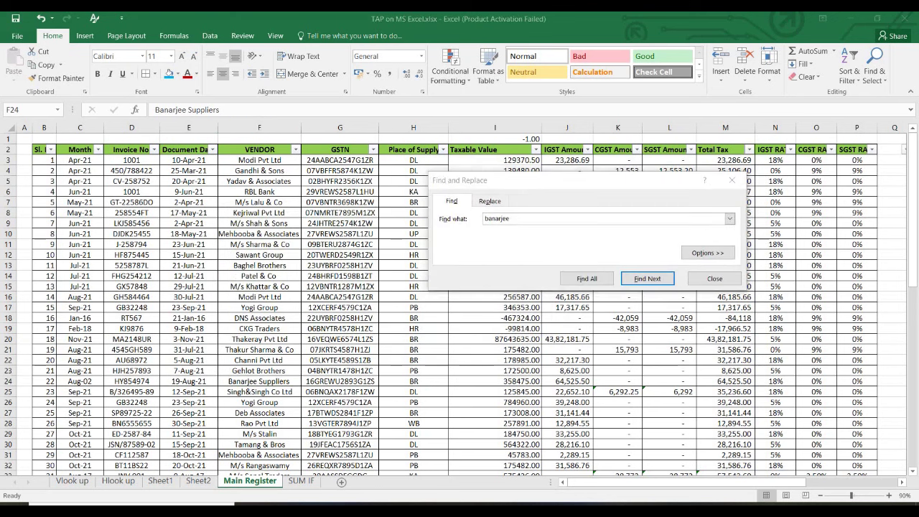
left_click(485, 218)
double_click(485, 219)
type("Yogi group")
key("Return")
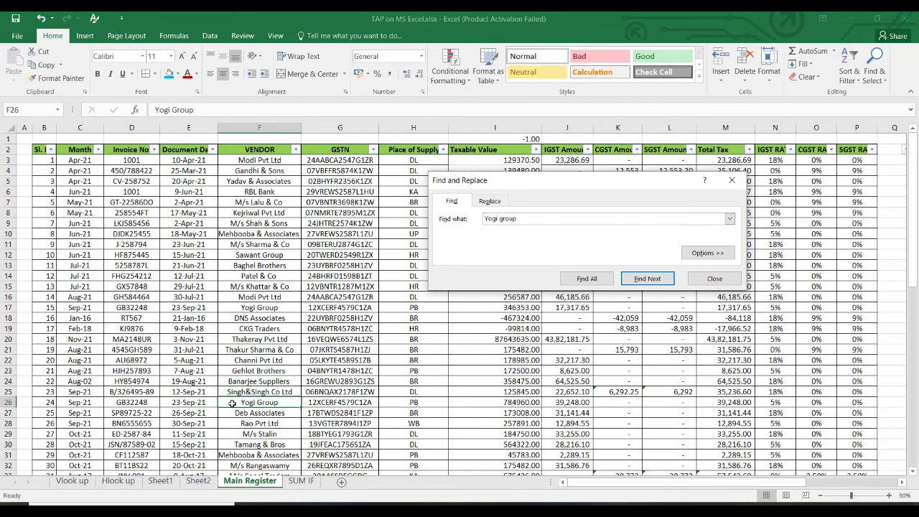
key("Return")
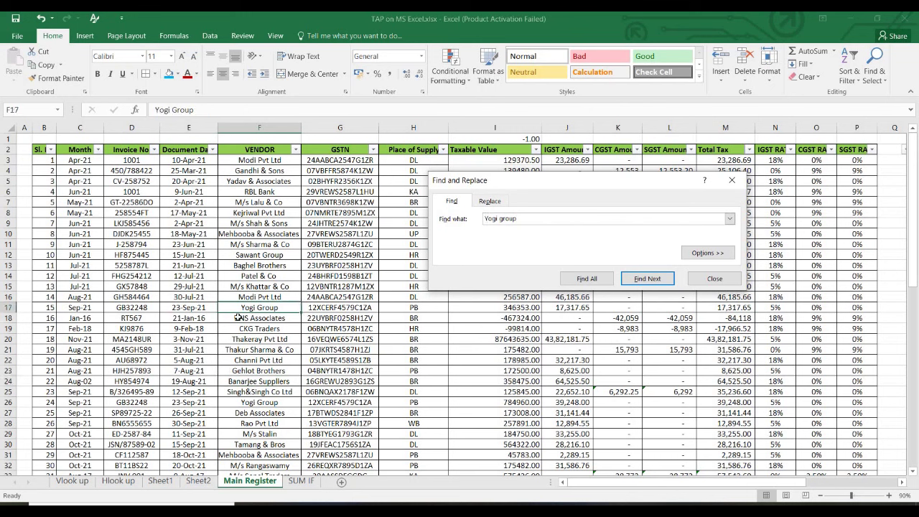
key("Return")
key("Return")
key("Return")
key("Return")
key("Return")
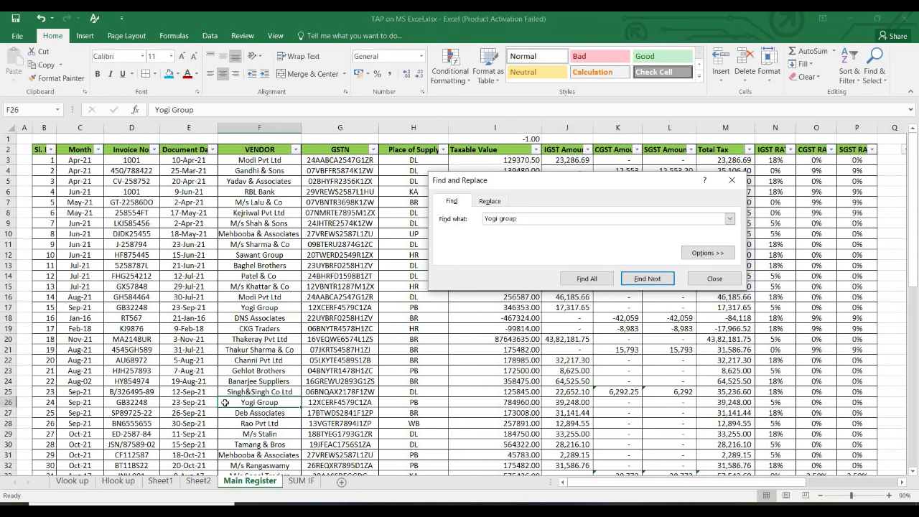
key("Return")
key("Return")
Move the Find and Replace dialog away from the rows, then close it.
left_click_drag(606, 185, 543, 205)
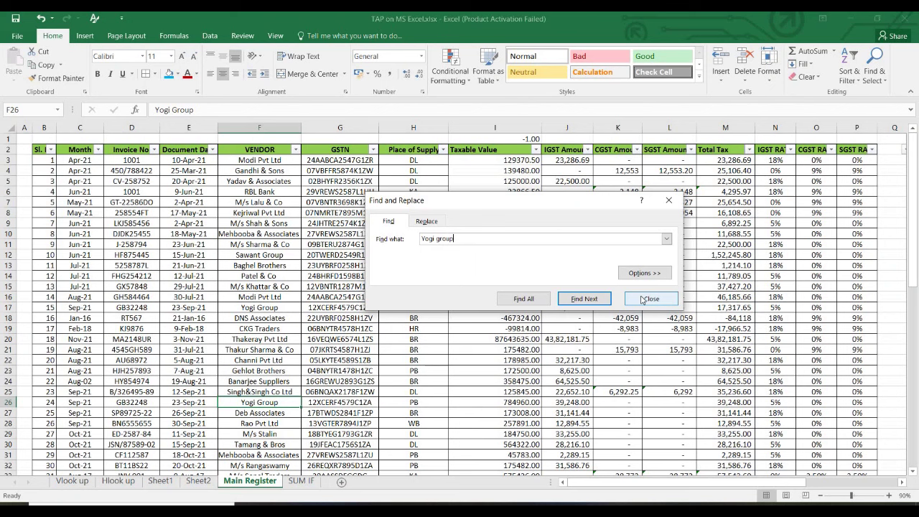
left_click_drag(631, 200, 723, 164)
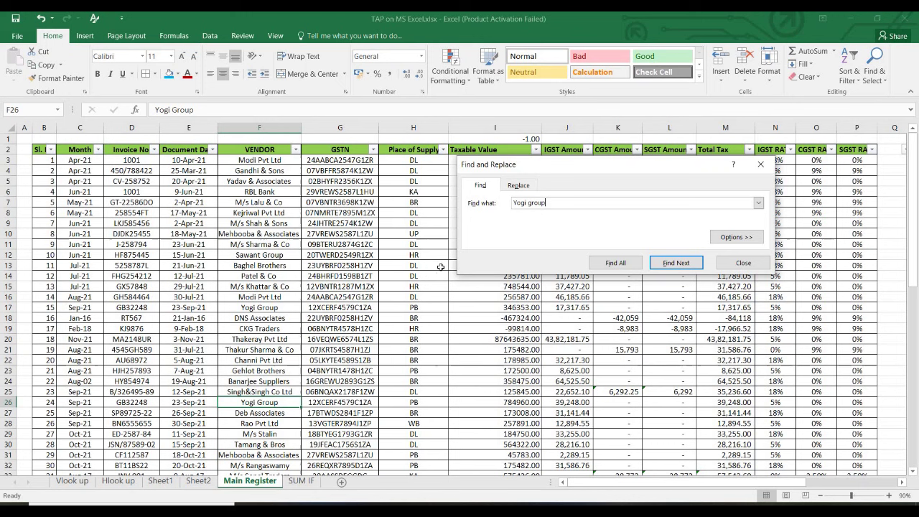
left_click(743, 263)
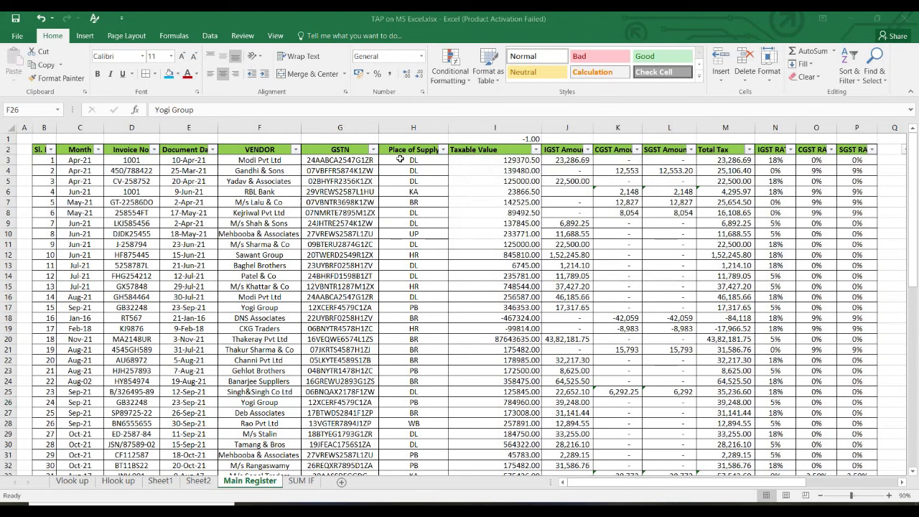
Type MH over the first few DL cells from H3 down, then undo those edits.
key("F2")
left_click(400, 160)
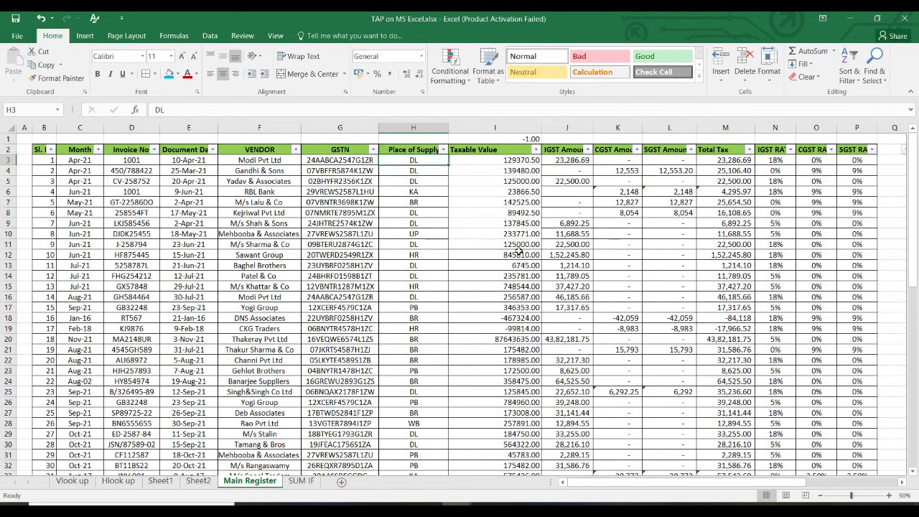
type("MH")
key("Return")
type("MH")
key("Return")
type("MH")
key("Return")
key("Return")
key("Return")
type("MH")
key("Return")
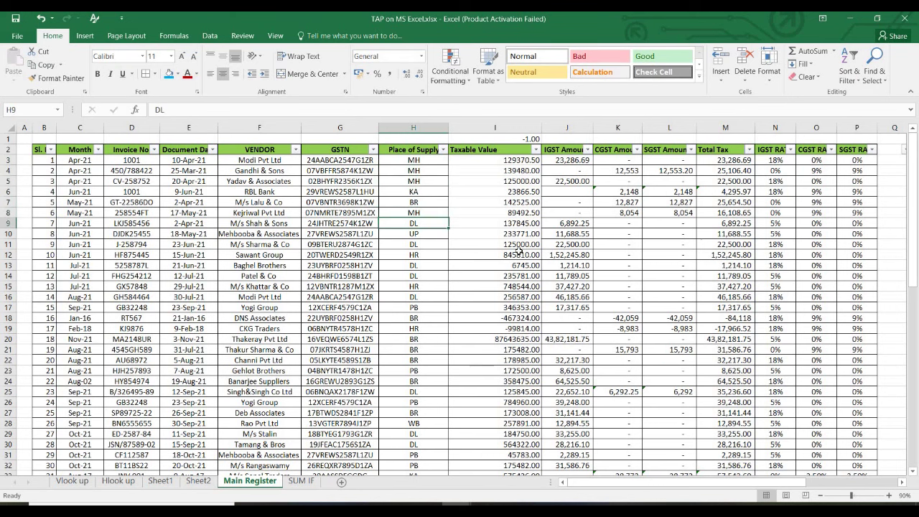
key("ctrl+z")
key("ctrl+z")
key("ctrl+z")
key("ctrl+z")
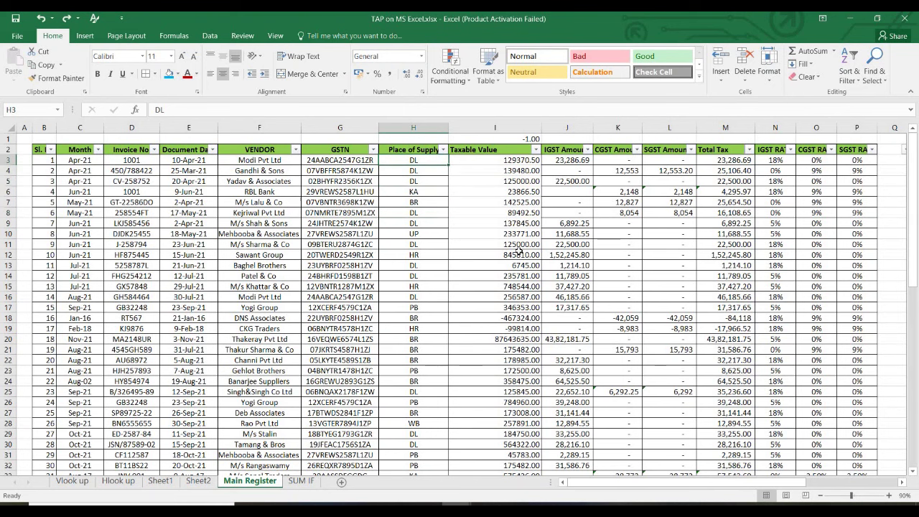
Select the Place of Supply range H3:H53 and bring up Find and Replace on Replace.
key("ctrl+shift+Down")
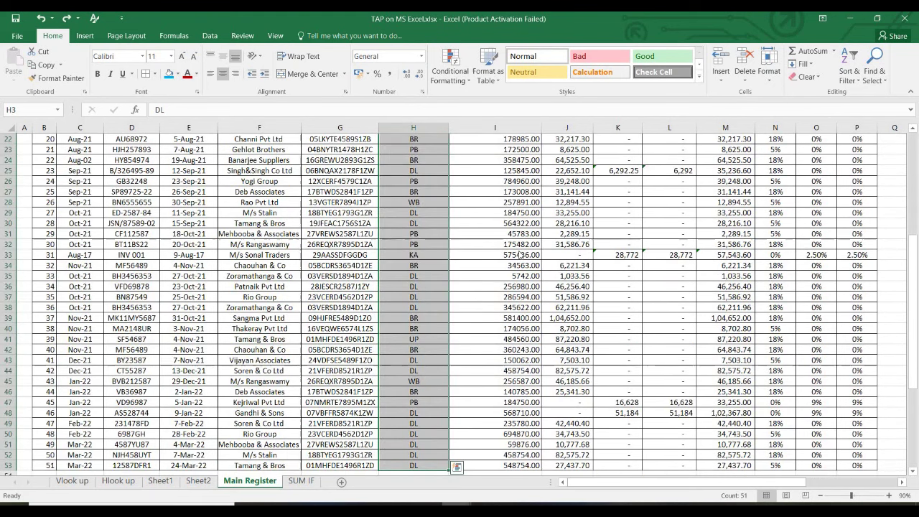
key("ctrl+f")
left_click(519, 200)
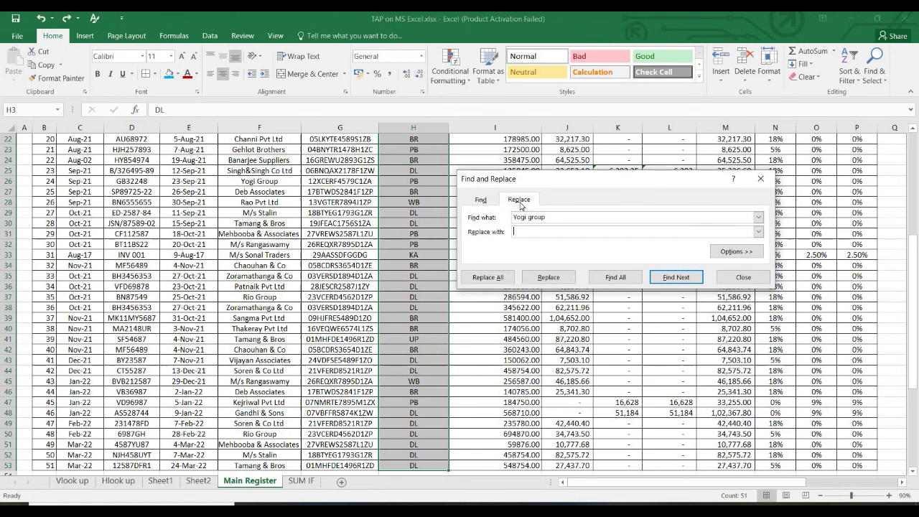
Replace all DL with MH in the Place of Supply column, 24 replacements made.
left_click(508, 214)
type("DL")
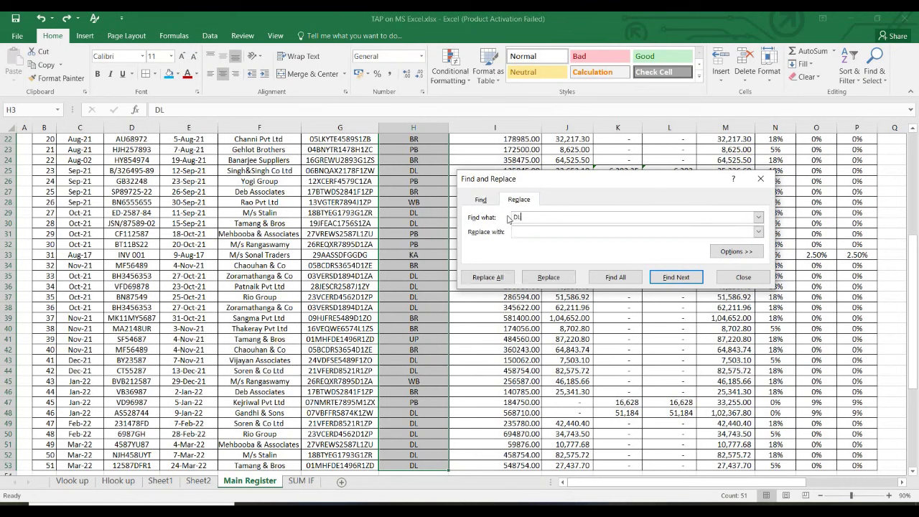
left_click(521, 230)
left_click(487, 279)
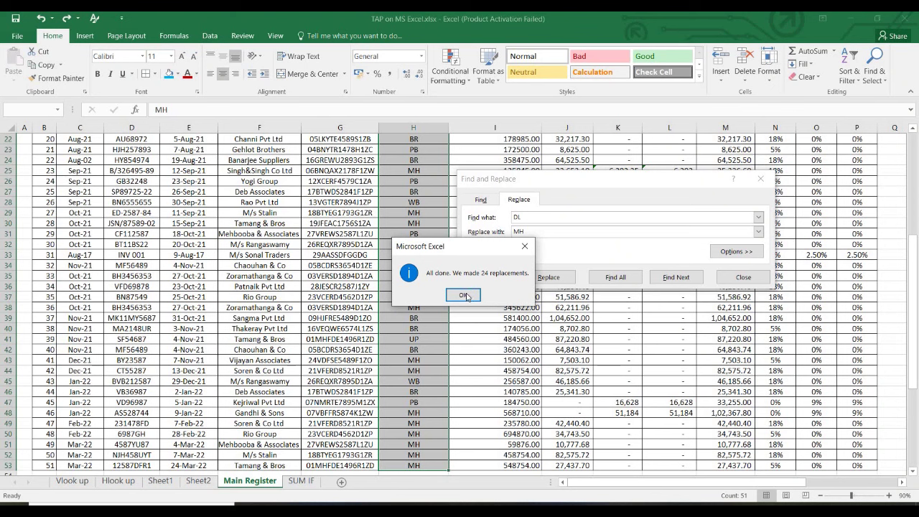
left_click(463, 295)
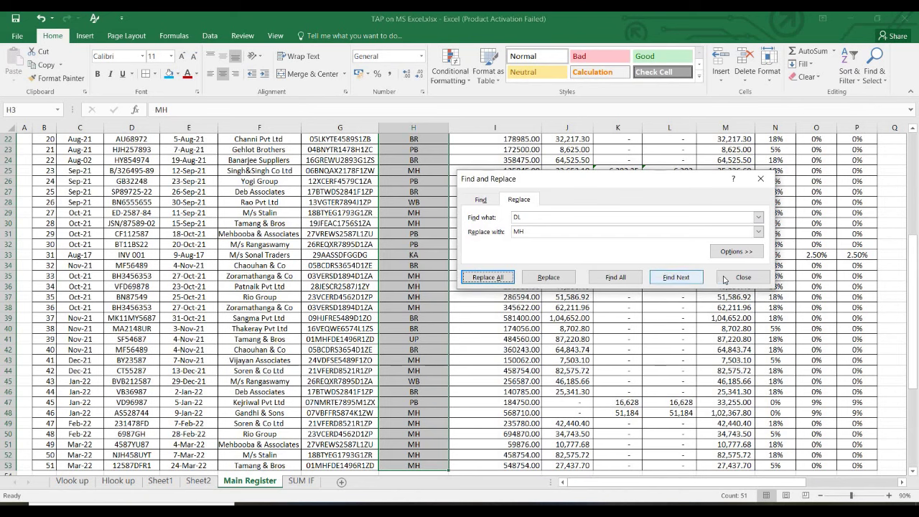
left_click(722, 277)
Check the replaced value in H26, then review the Find and Replace settings again.
left_click(424, 183)
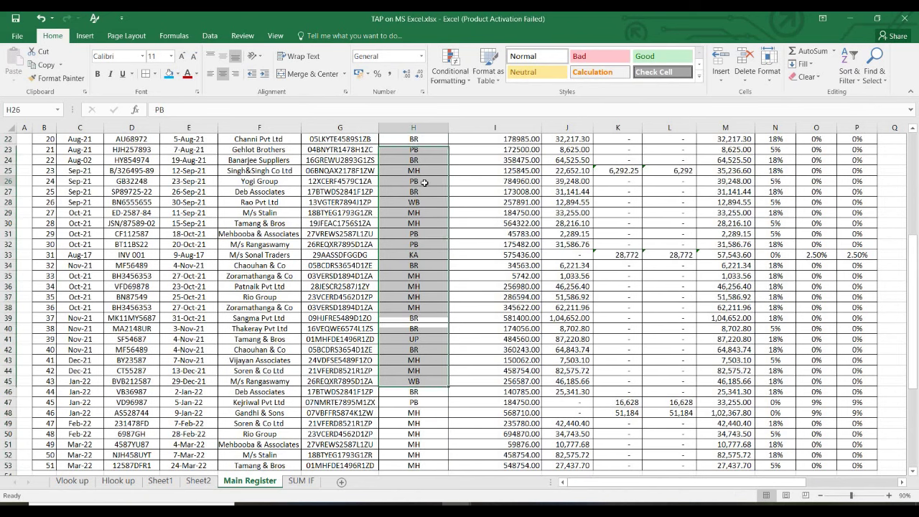
key("ctrl+Up")
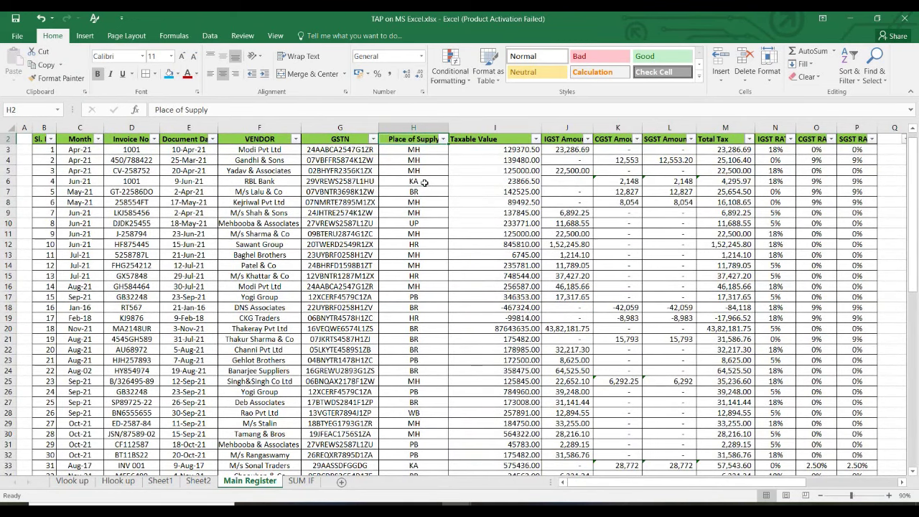
key("ctrl+f")
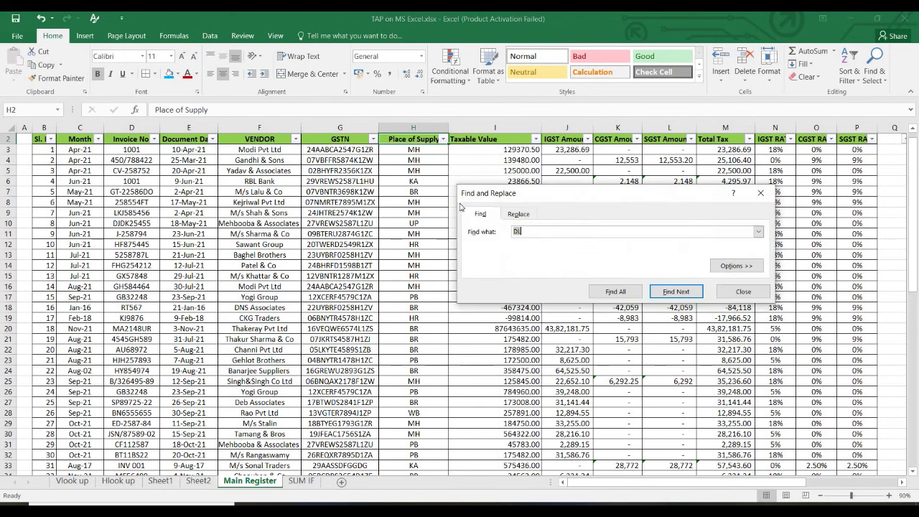
left_click(517, 214)
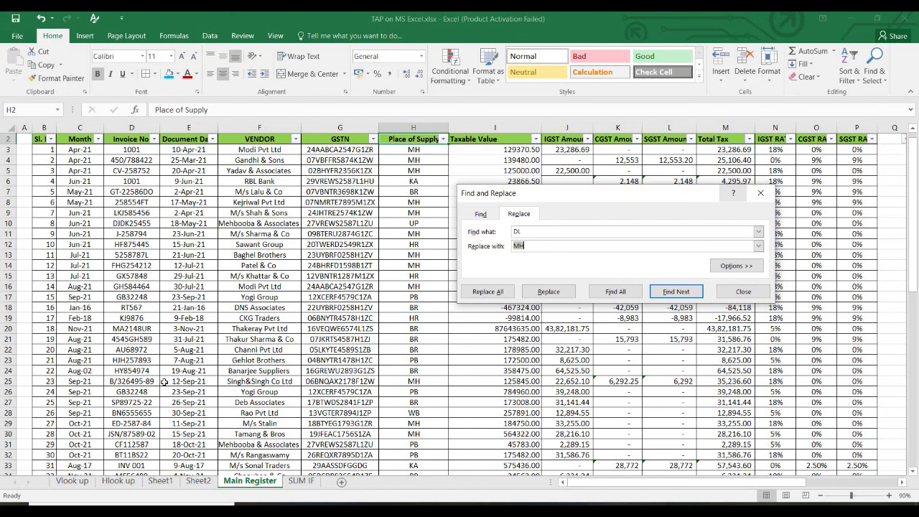
left_click(482, 214)
left_click(509, 215)
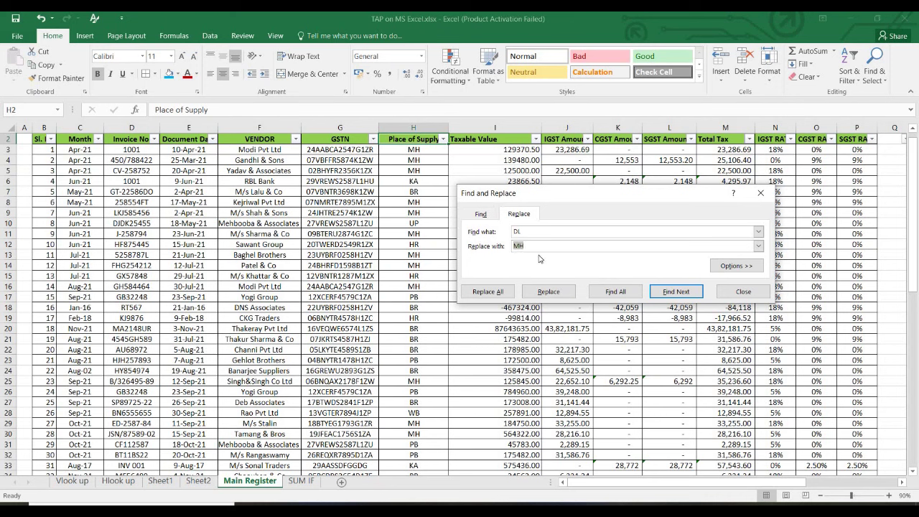
left_click(743, 292)
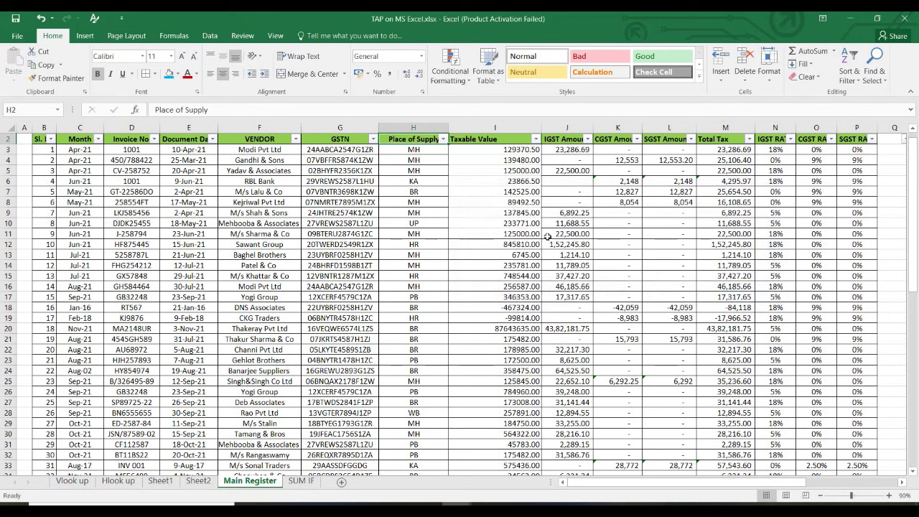
Remove the filter arrows from the register's header row with Ctrl+Shift+L.
left_click(84, 36)
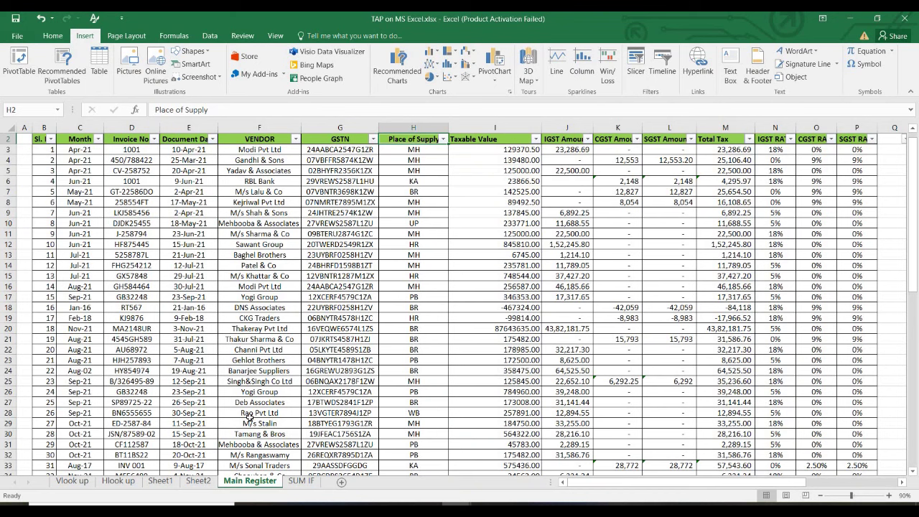
key("ctrl+Page_Up")
key("ctrl+Page_Up")
key("ctrl+Page_Up")
key("ctrl+Page_Up")
key("ctrl+Page_Down")
key("ctrl+Page_Down")
key("ctrl+Page_Down")
key("ctrl+Page_Down")
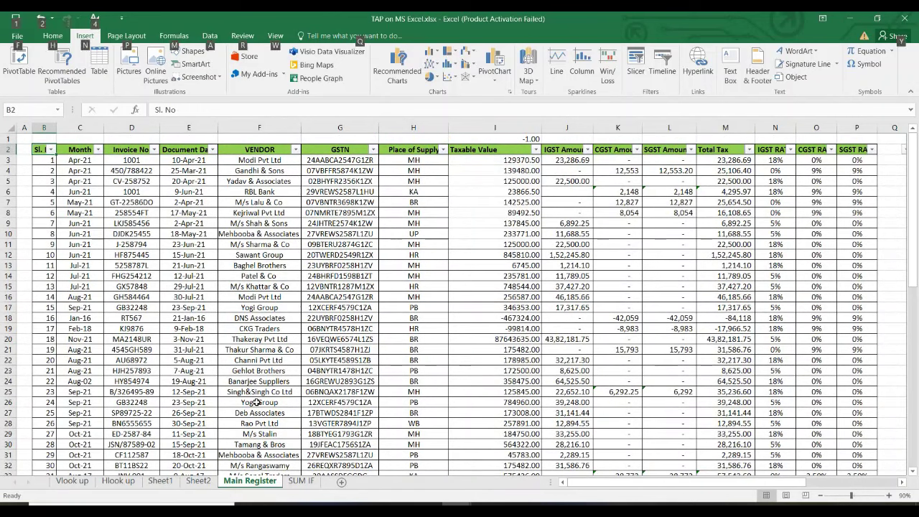
key("ctrl+shift+l")
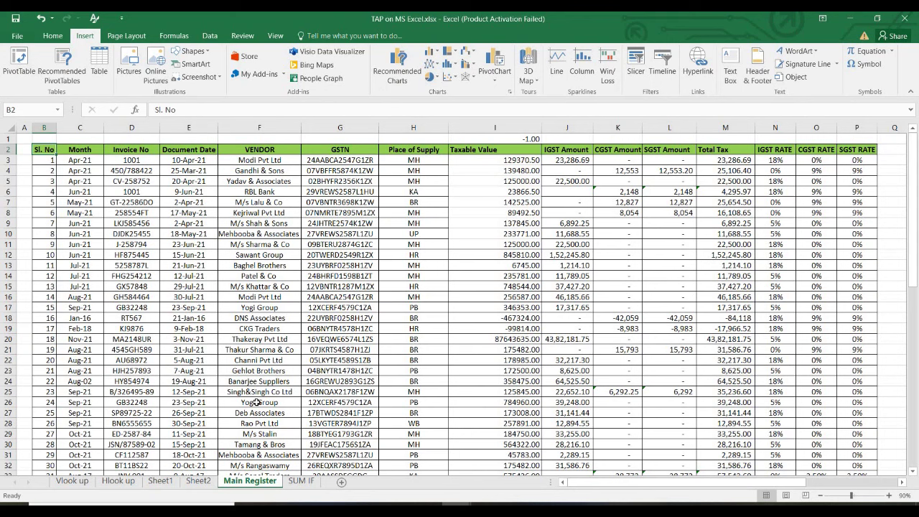
Select the register range B2:P53 and start a PivotTable from it.
key("Right")
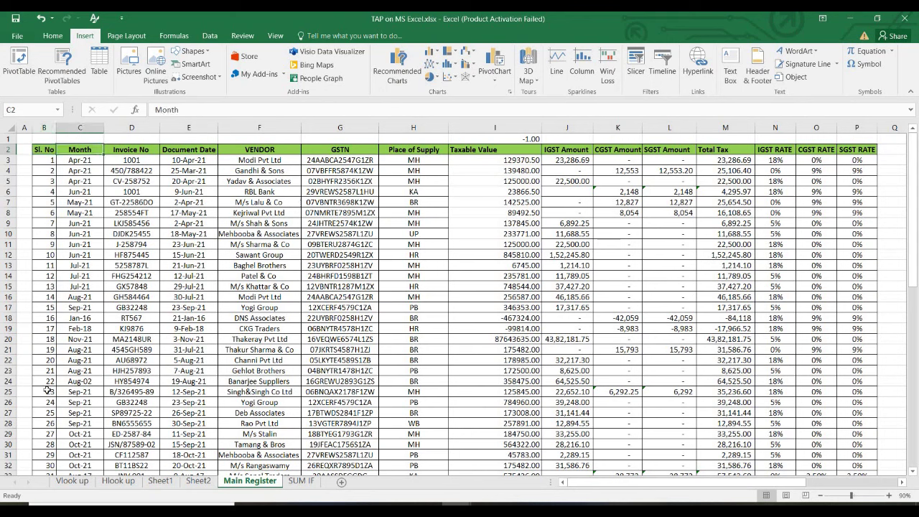
left_click_drag(44, 149, 867, 431)
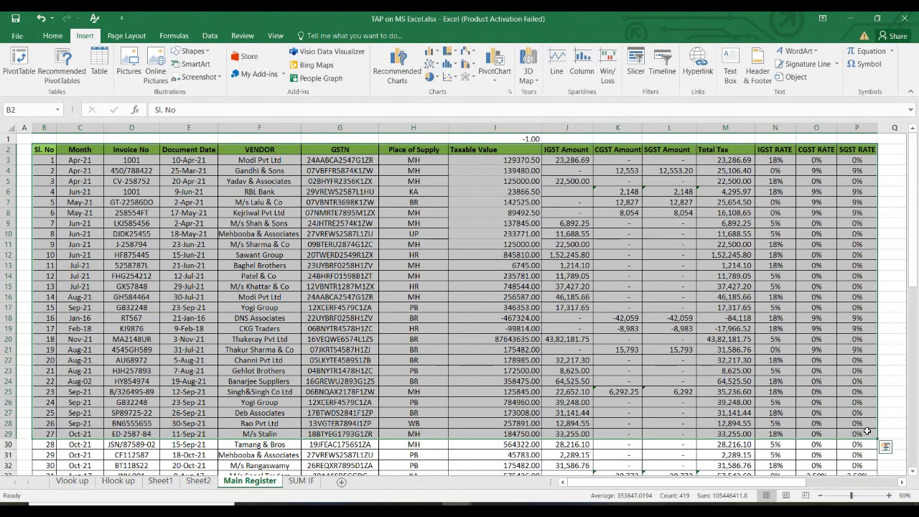
key("shift+Down")
key("shift+Down")
key("shift+Down")
key("shift+Down")
key("shift+Down")
key("shift+Down")
key("shift+Down")
key("shift+Down")
key("shift+Down")
key("shift+Down")
key("shift+Down")
key("shift+Down")
key("shift+Down")
key("shift+Down")
key("shift+Down")
key("shift+Down")
key("shift+Down")
key("shift+Down")
key("shift+Down")
key("shift+Down")
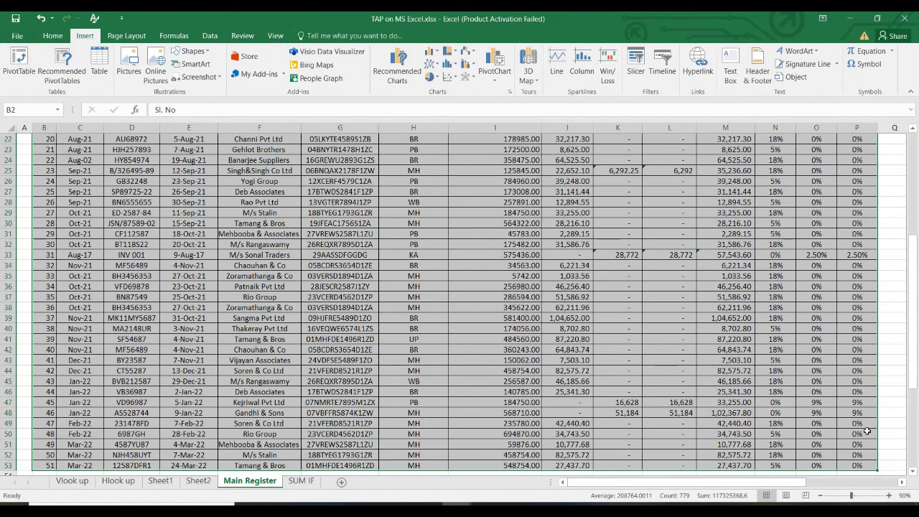
key("alt+n")
key("v")
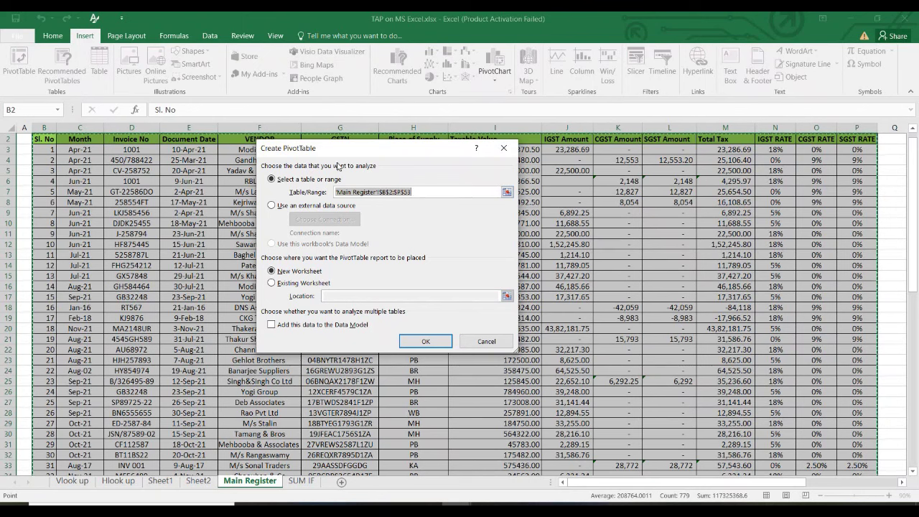
Place the new PivotTable on Sheet3 and drag VENDOR into its Rows area.
left_click(424, 342)
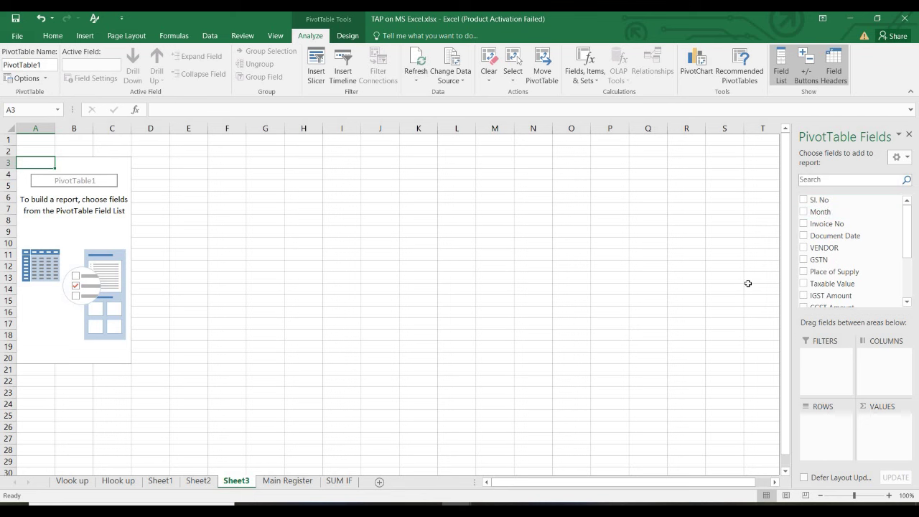
left_click(287, 481)
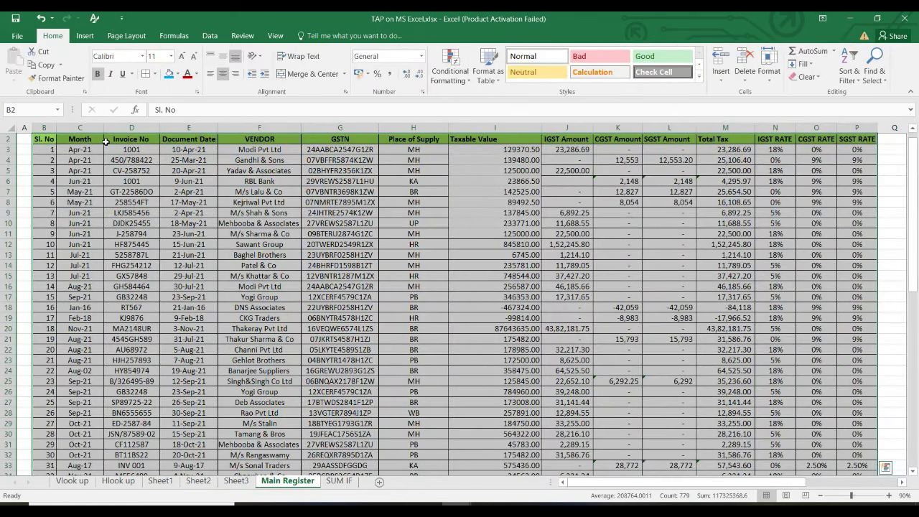
left_click(236, 480)
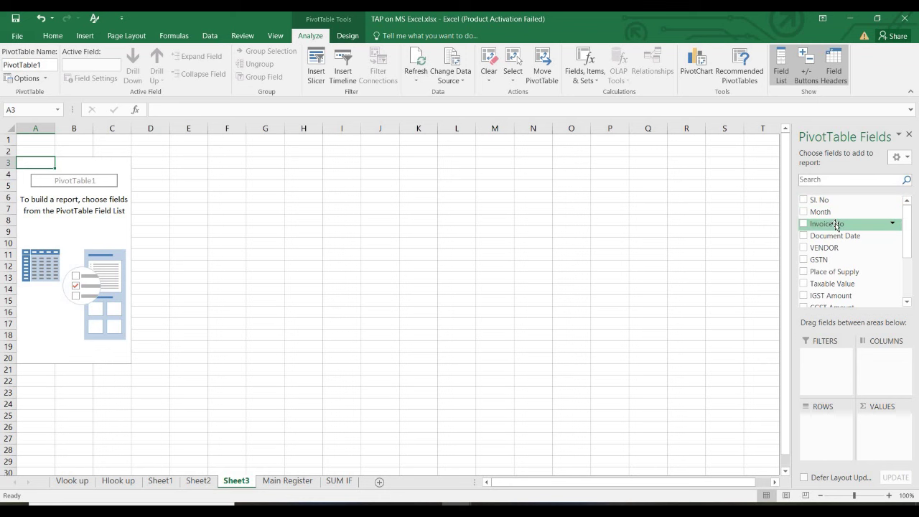
left_click(288, 481)
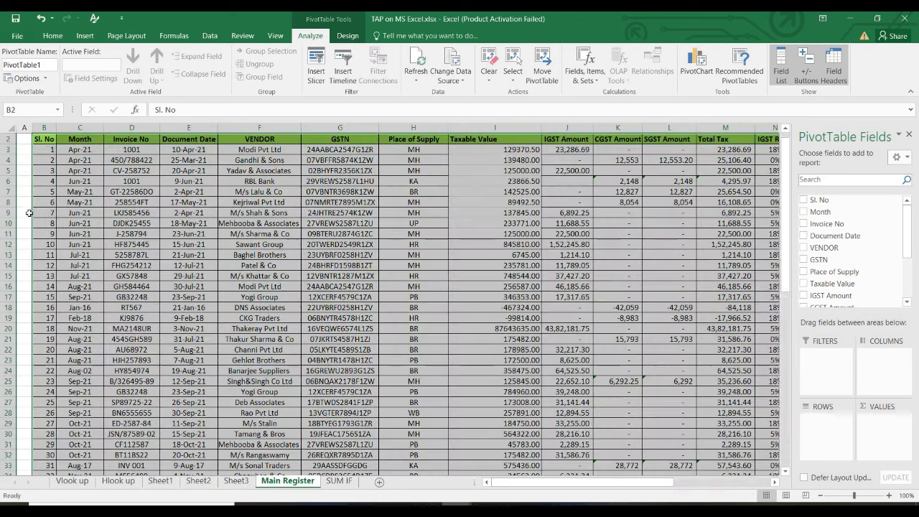
left_click(236, 480)
left_click_drag(824, 248, 832, 435)
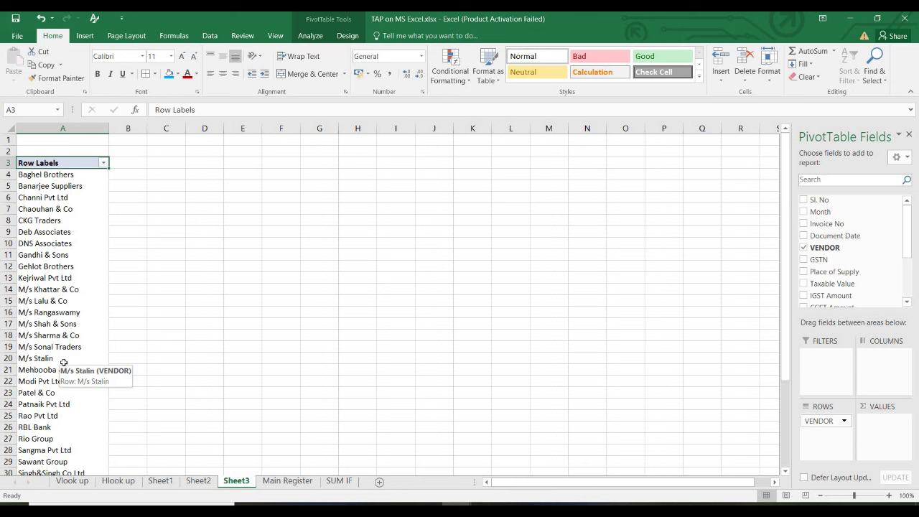
Look over the register's vendor names, including the Yogi Group entry.
left_click(294, 480)
left_click(244, 194)
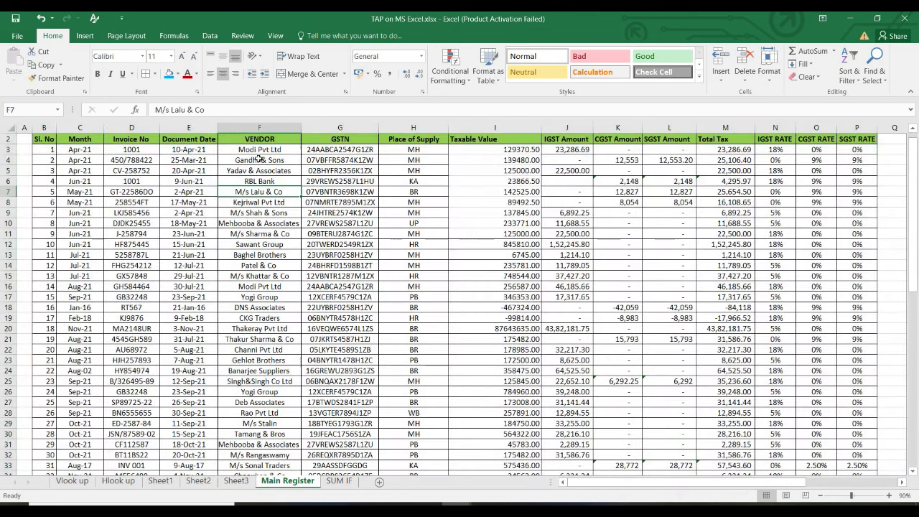
left_click(264, 149)
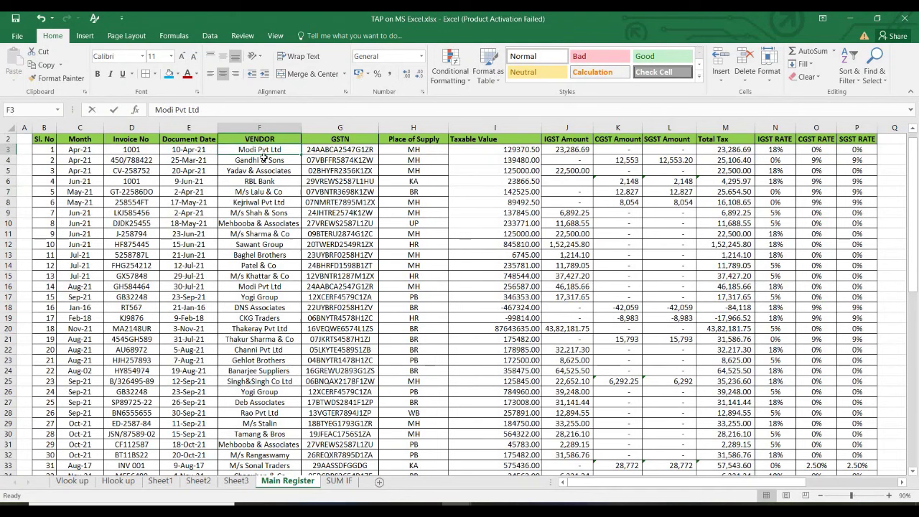
left_click(287, 349)
left_click(273, 391)
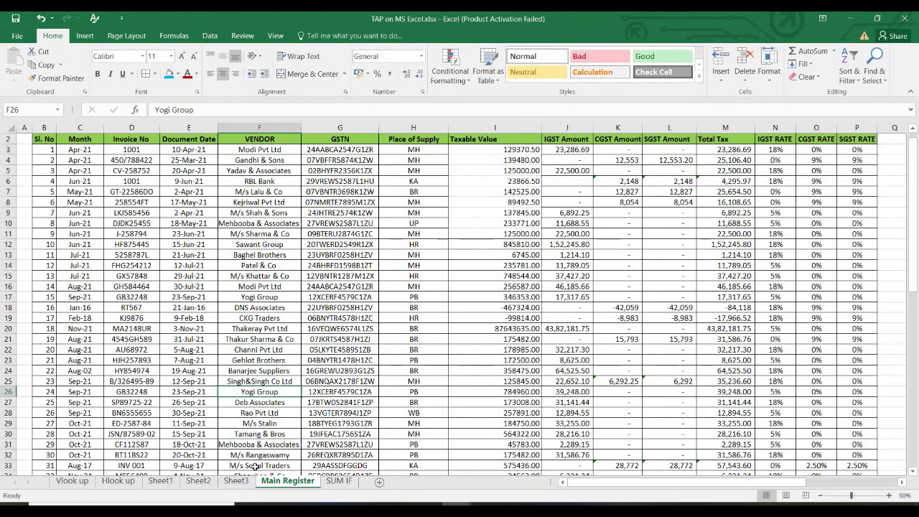
key("ctrl+Page_Up")
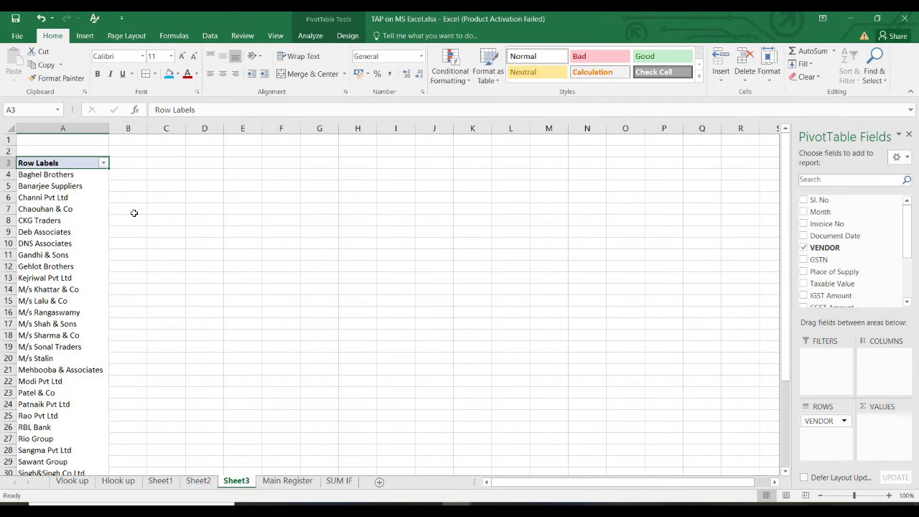
Sum Taxable Value per vendor in the pivot and locate the Yogi Group row.
left_click_drag(815, 251, 885, 422)
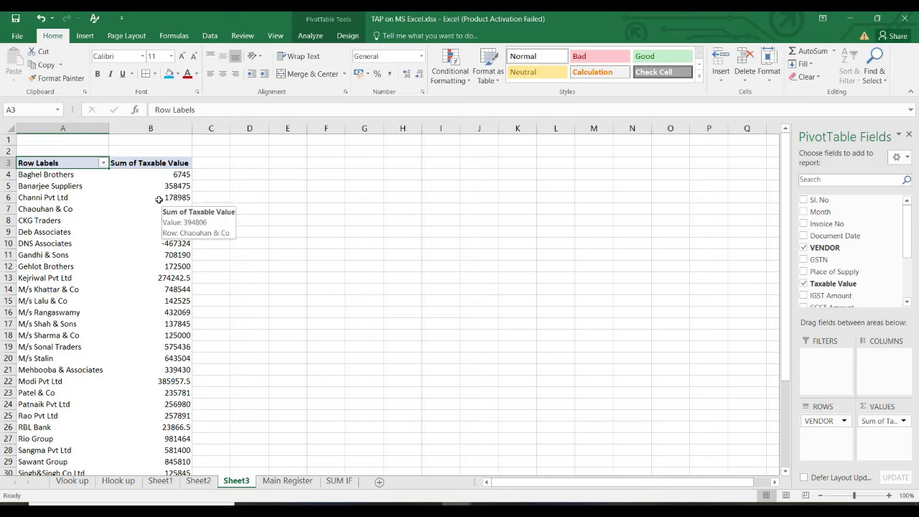
left_click(161, 176)
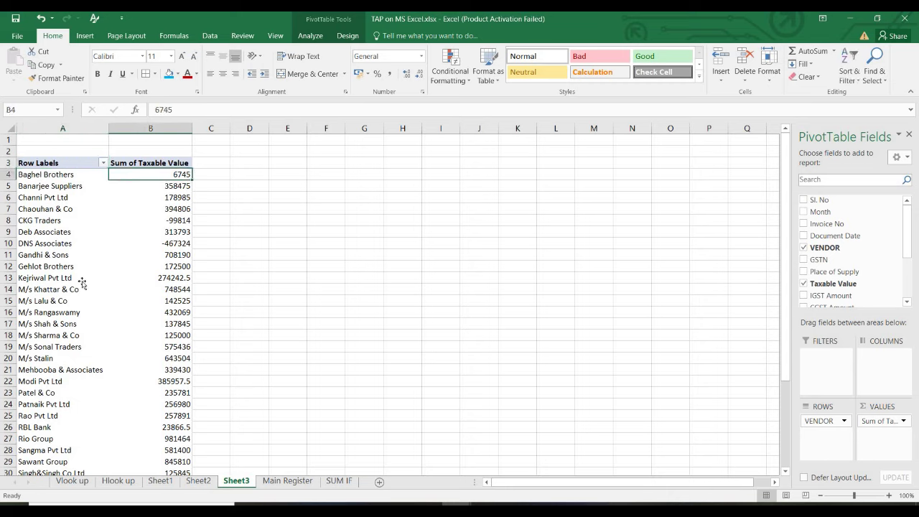
left_click(82, 282)
left_click(71, 359)
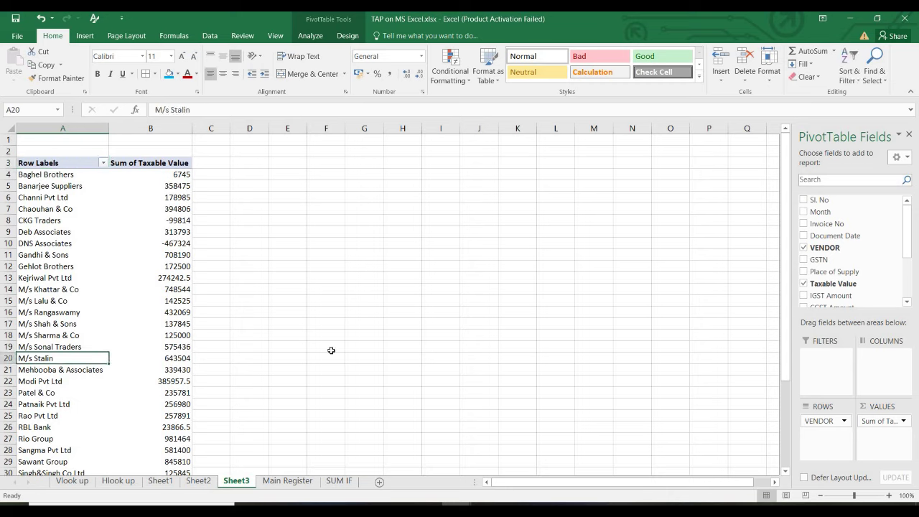
key("ctrl+f")
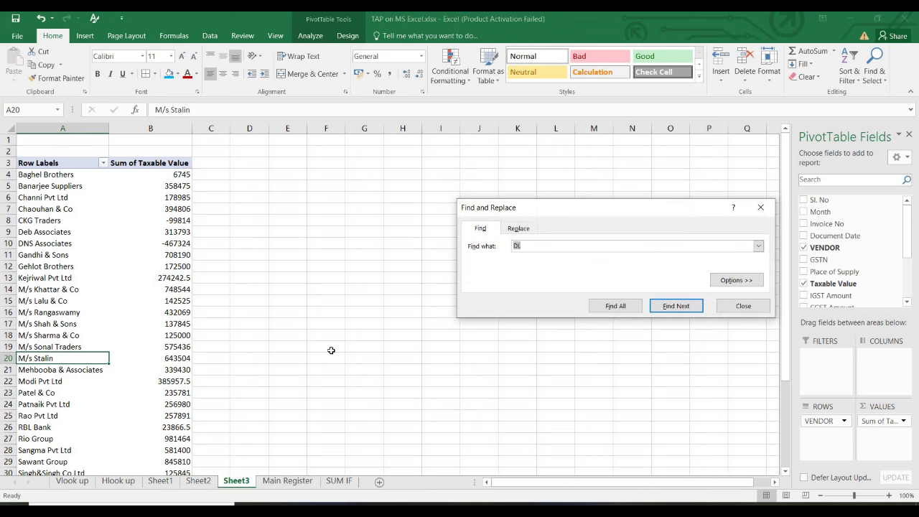
key("Return")
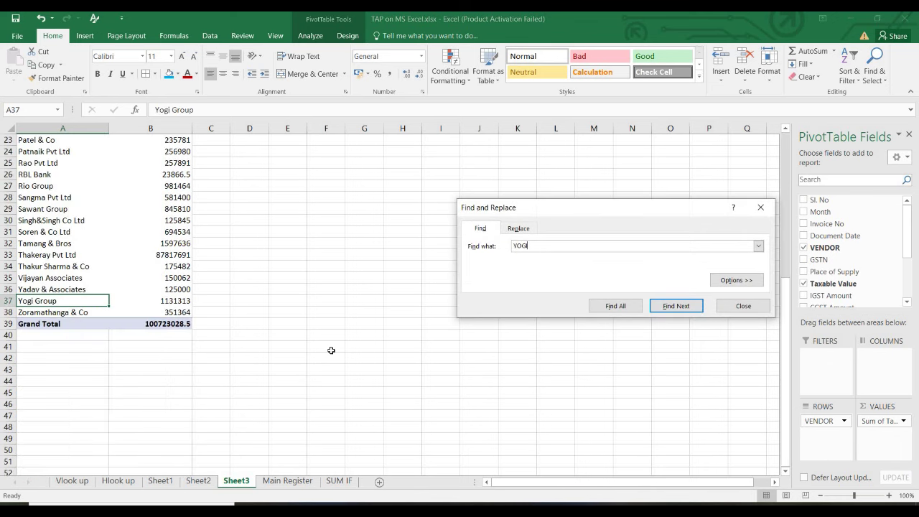
key("Escape")
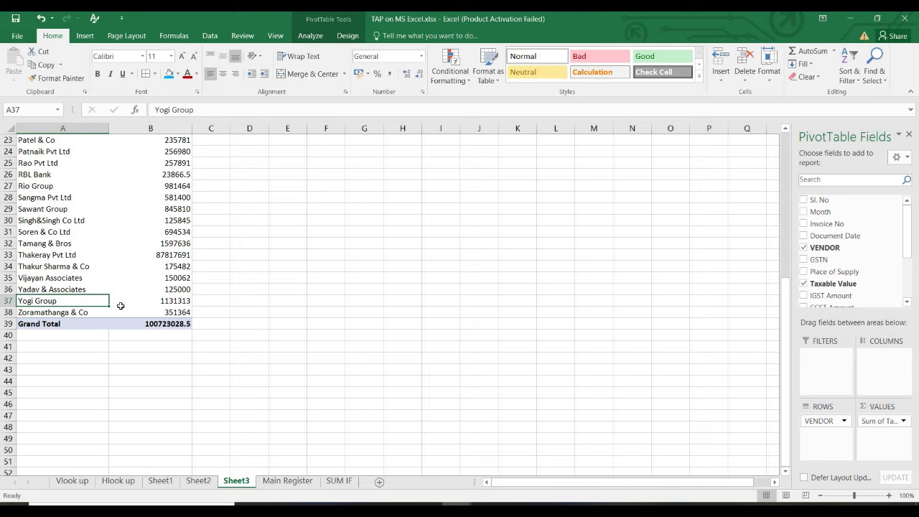
Apply Comma Style to Yogi Group's taxable total, showing 11,31,313.00.
left_click(148, 303)
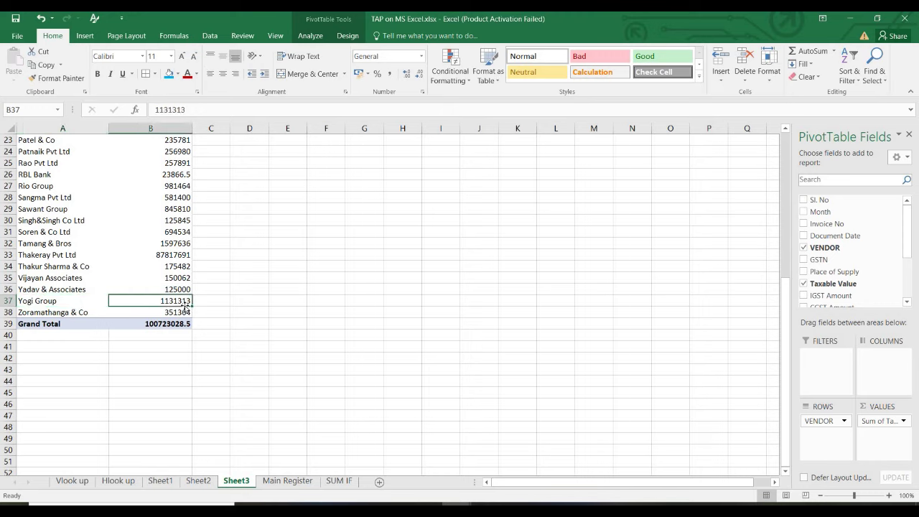
left_click(390, 75)
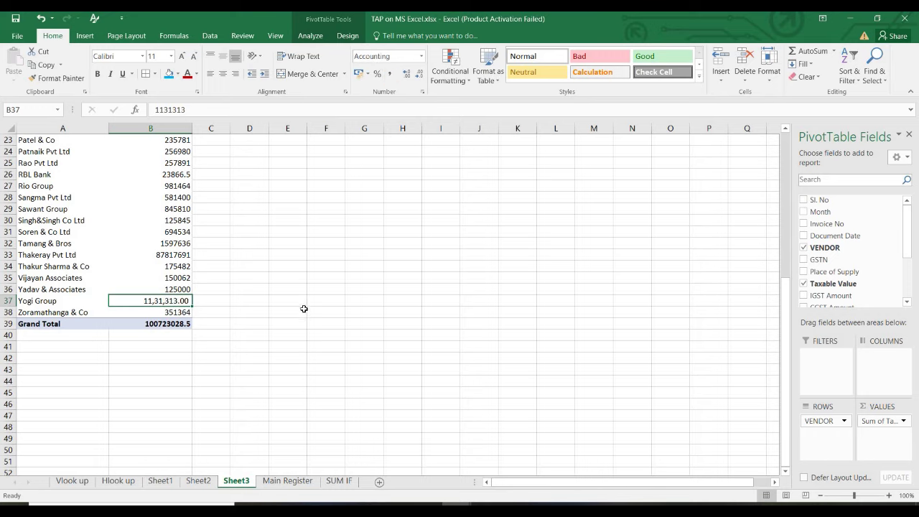
left_click(53, 302)
left_click(151, 302)
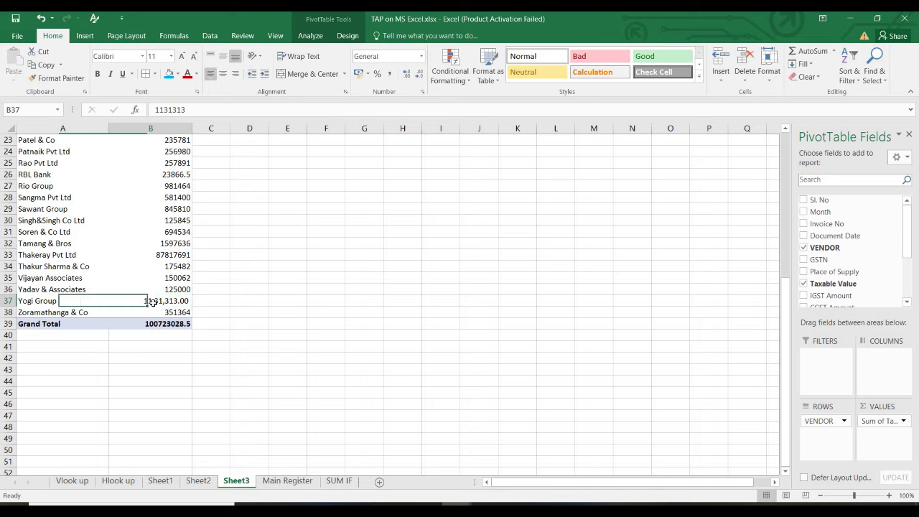
Turn on AutoFilter for the Main Register's header row.
left_click(280, 480)
left_click(260, 139)
key("Up")
key("Down")
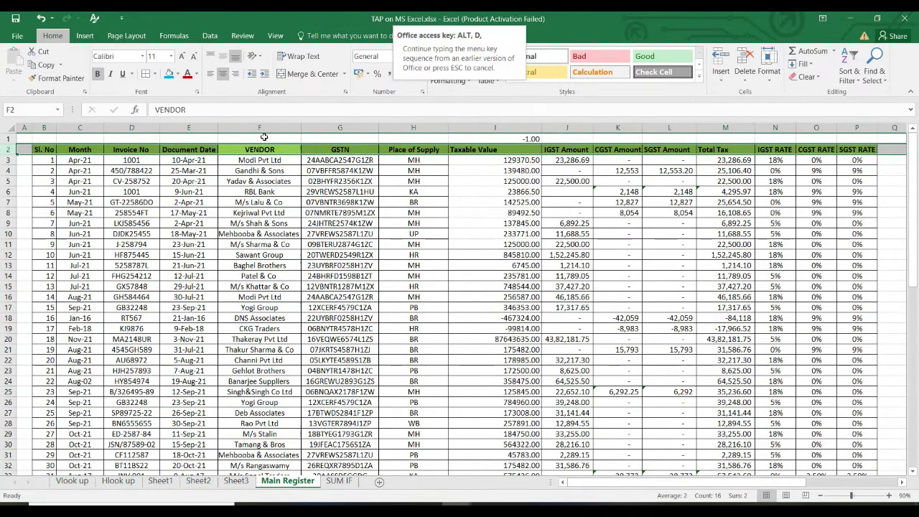
key("ctrl+shift+l")
Filter VENDOR to Yogi Group and select taxable values 346353 and 784960 to see 1131313.
left_click(279, 149)
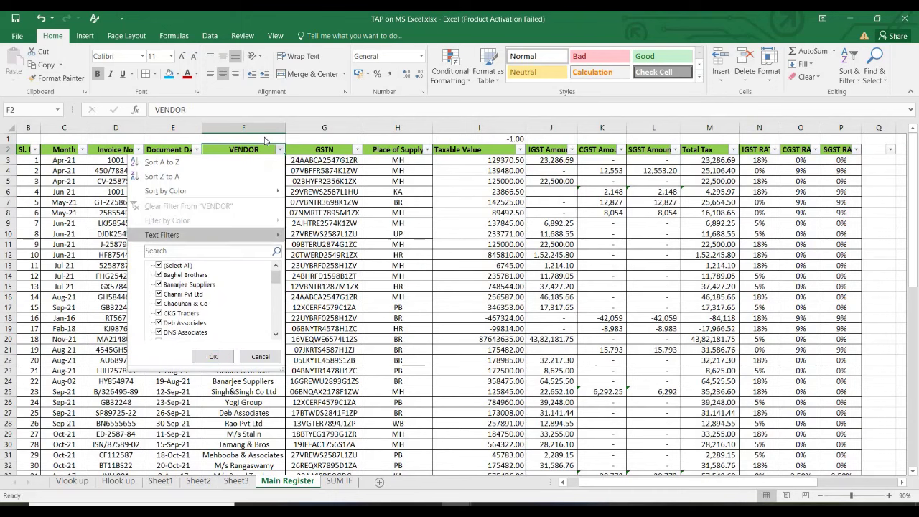
type("YOGI")
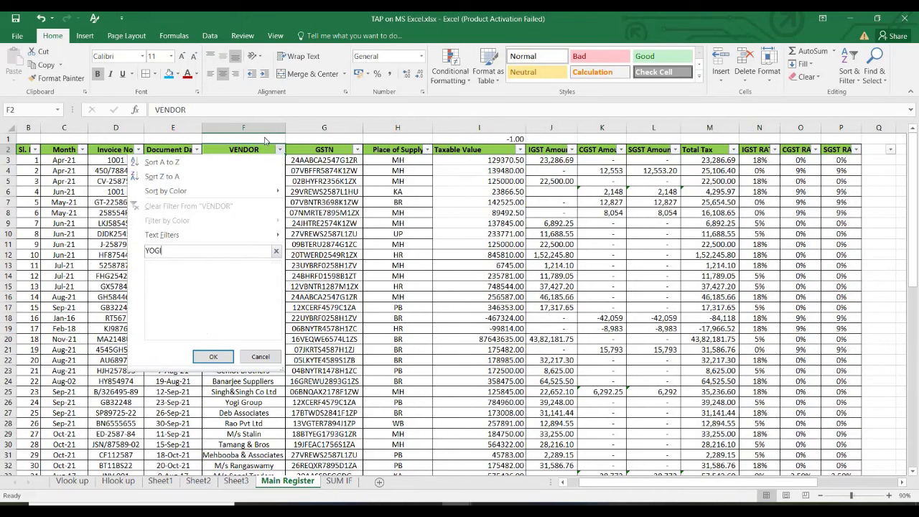
key("Escape")
key("Down")
key("Down")
key("Up")
key("Down")
key("Up")
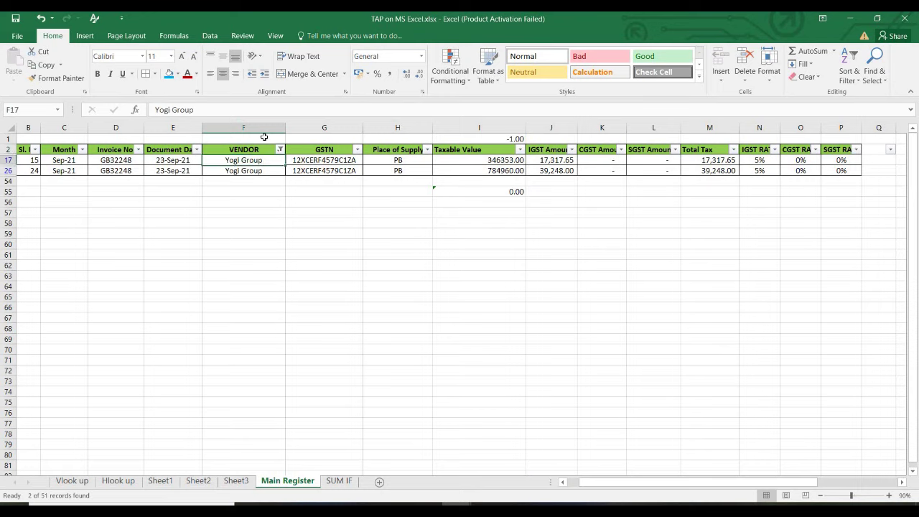
key("Down")
key("Right")
key("Right")
key("Right")
key("Up")
key("shift+Down")
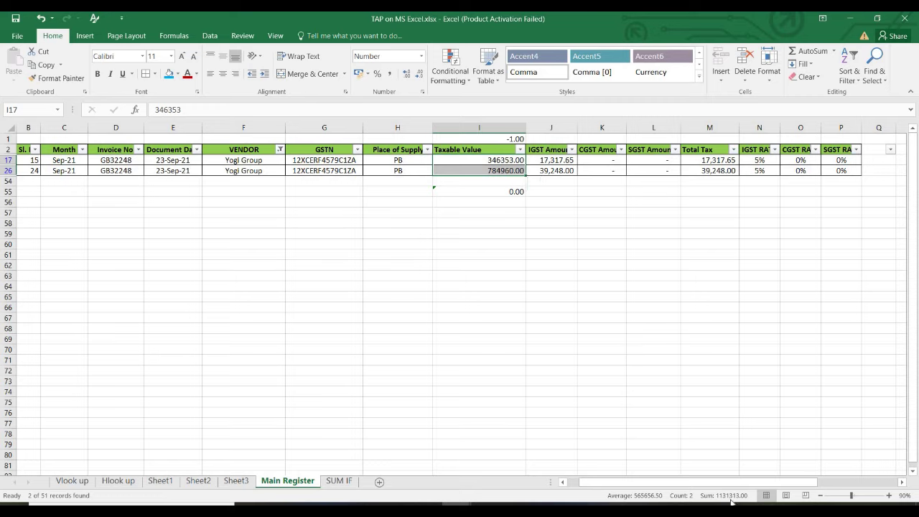
Format the pivot Grand Total in B39 with Comma Style as 10,07,23,028.50, then return to Main Register.
left_click(236, 480)
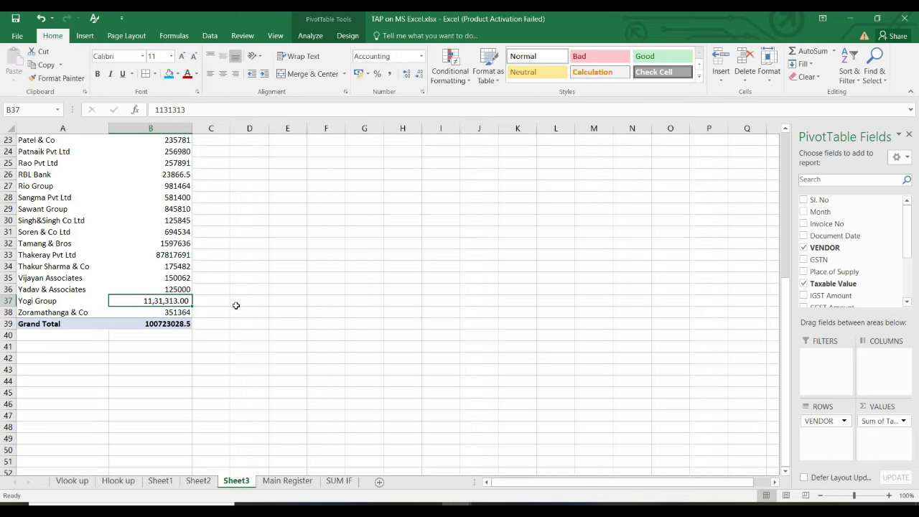
key("Down")
key("Down")
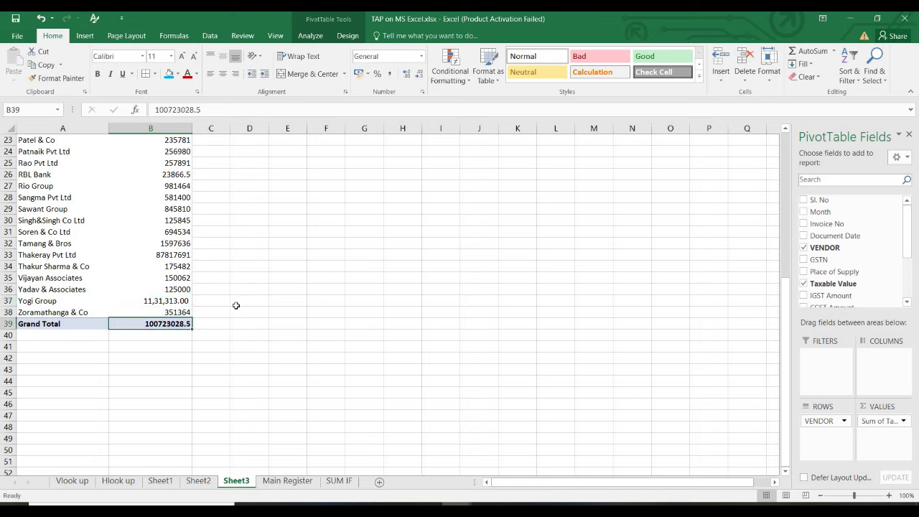
left_click(387, 76)
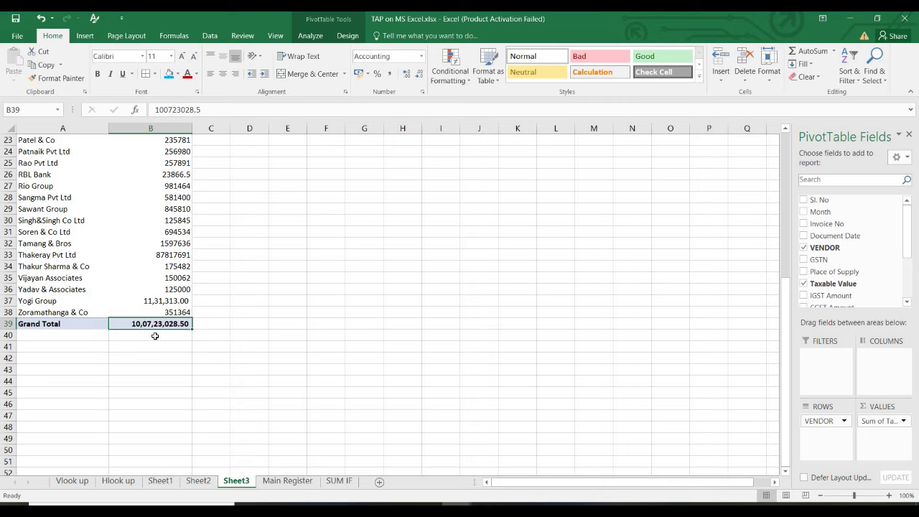
left_click(288, 481)
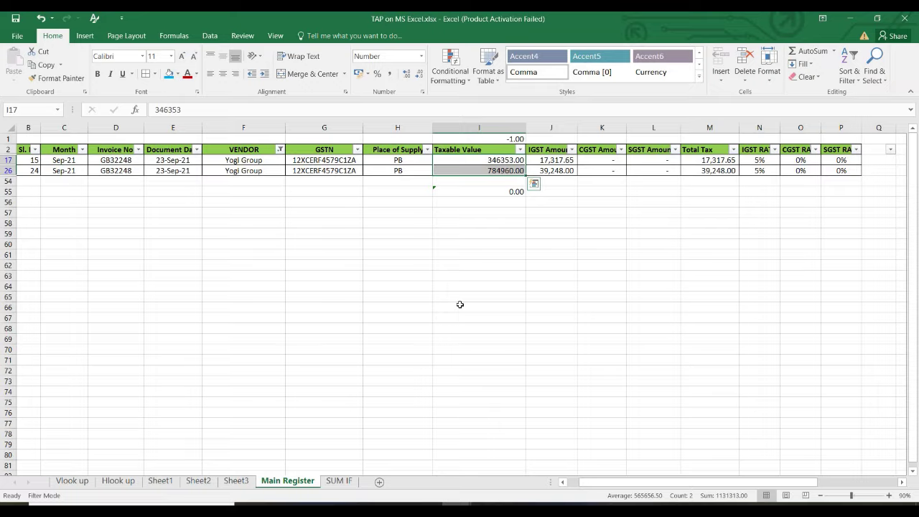
Clear the vendor filter and add a comma-styled SUM of I3:I54 in cell I55.
key("alt+d")
key("f")
key("s")
key("ctrl+Down")
key("ctrl+Down")
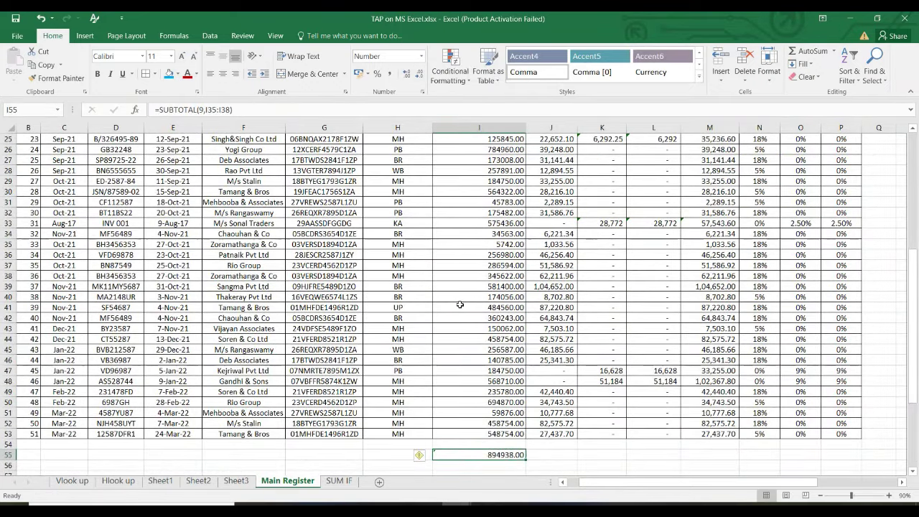
key("alt+equal")
key("Return")
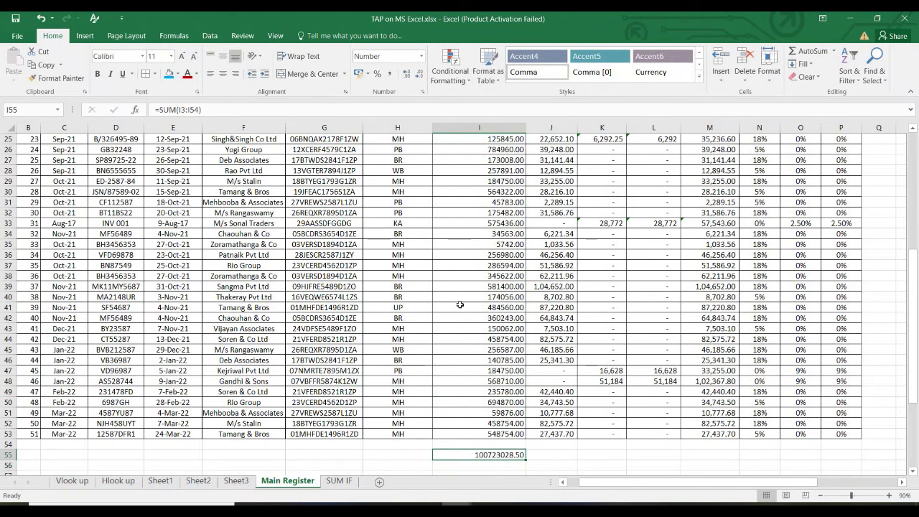
left_click(389, 73)
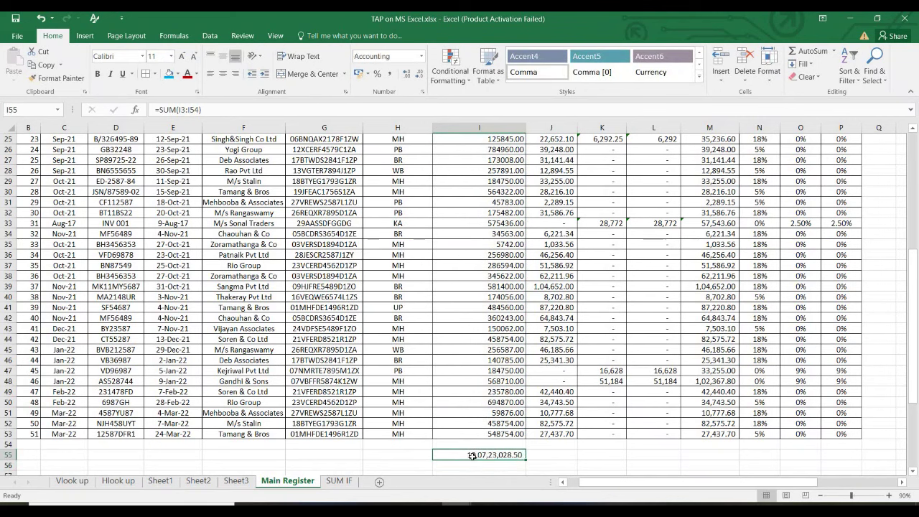
Compare the register's taxable total with the pivot's Grand Total on Sheet3.
left_click(236, 480)
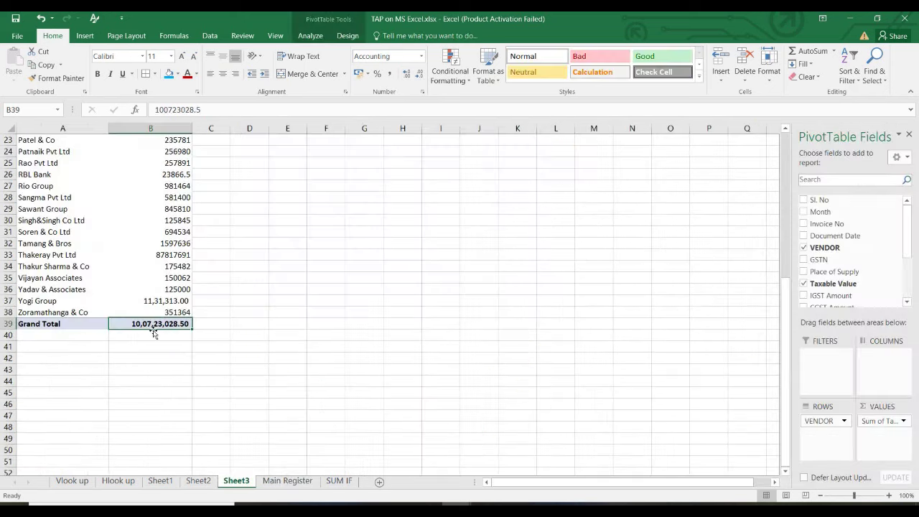
left_click(279, 481)
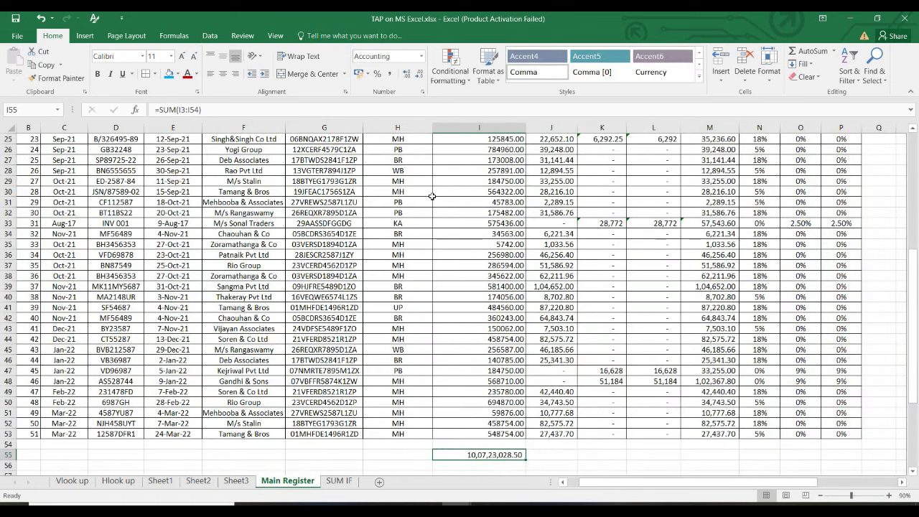
left_click(242, 479)
left_click_drag(787, 338, 790, 140)
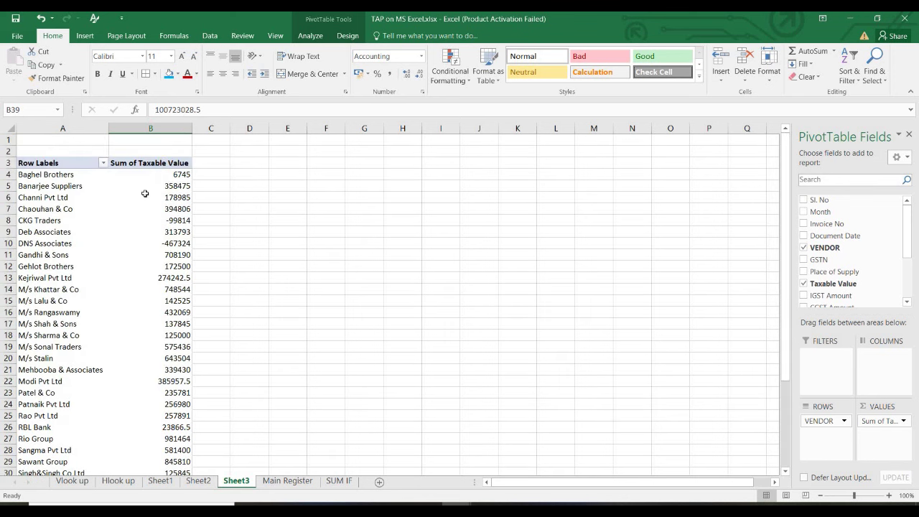
Jump back to the top of the Main Register, then show the Sheet3 PivotTable again.
mouse_move(154, 291)
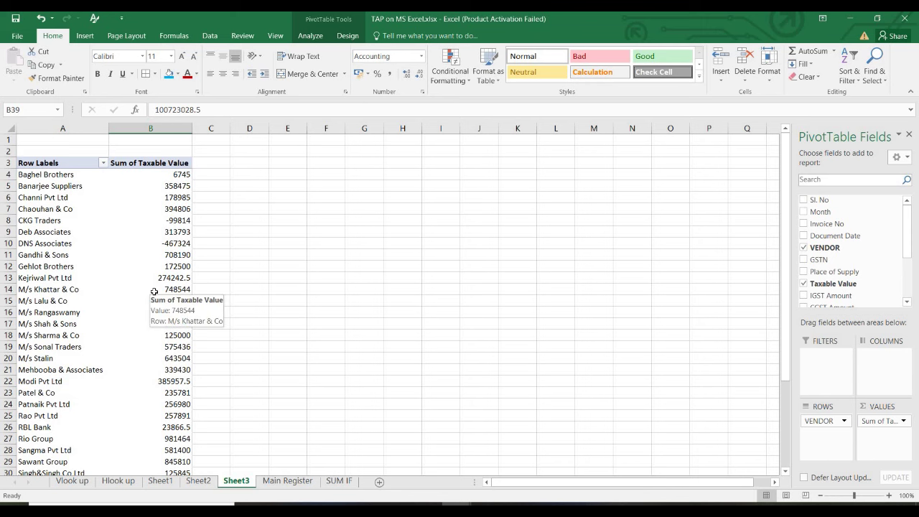
left_click(287, 480)
left_click(423, 354)
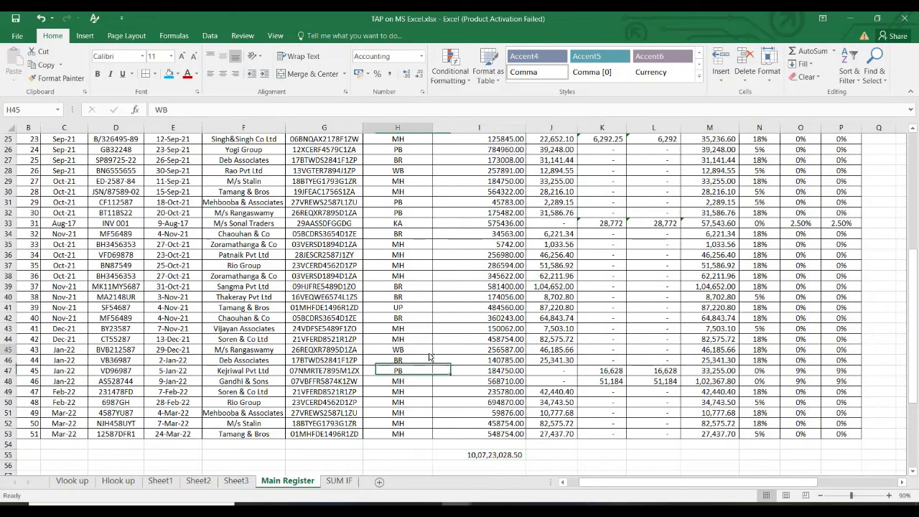
key("ctrl+Up")
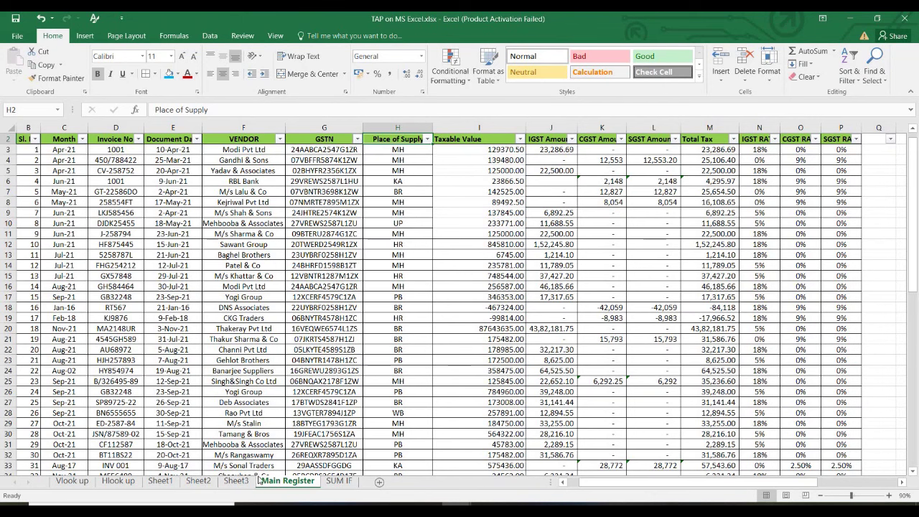
left_click(236, 481)
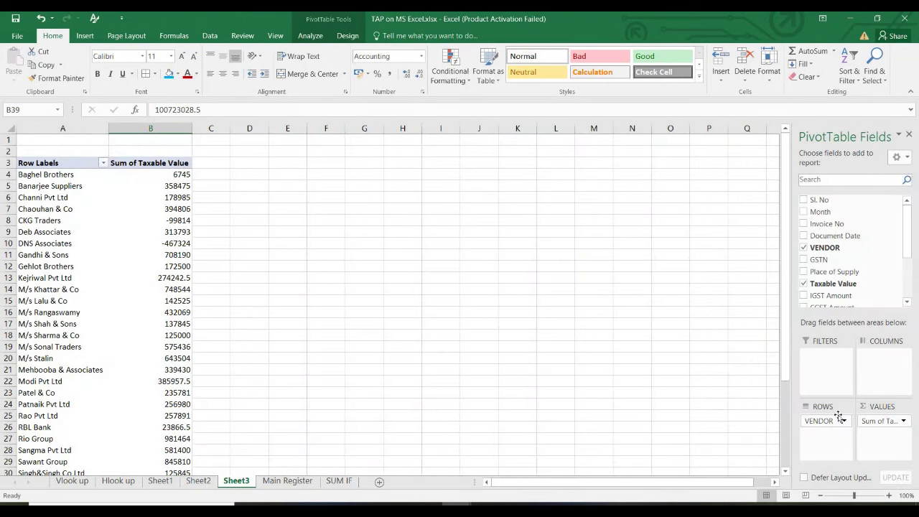
left_click(843, 423)
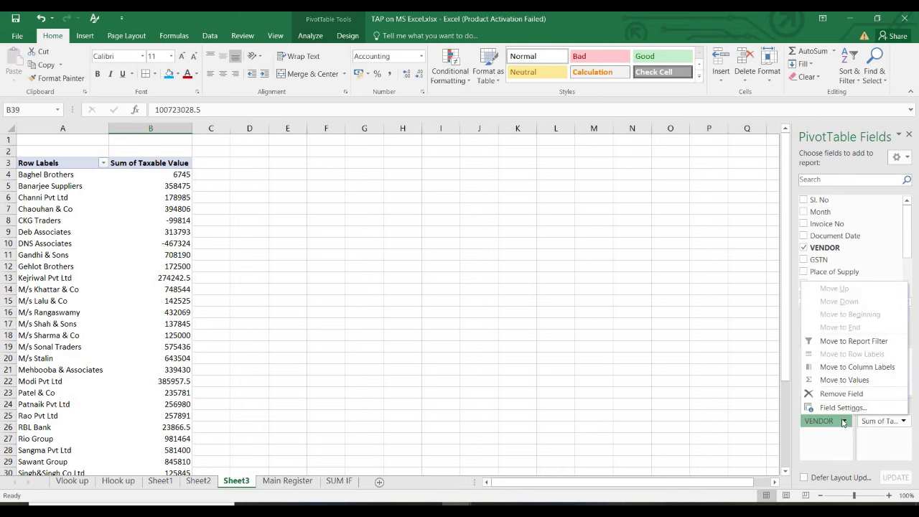
Replace VENDOR with Place of Supply in Rows and review the BR, HR, KA, PB and Grand totals.
left_click(843, 394)
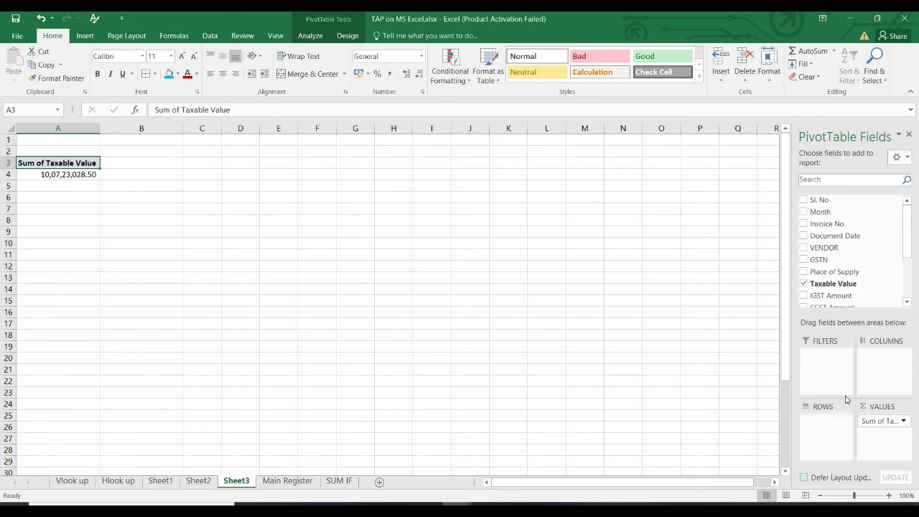
left_click_drag(838, 277, 841, 431)
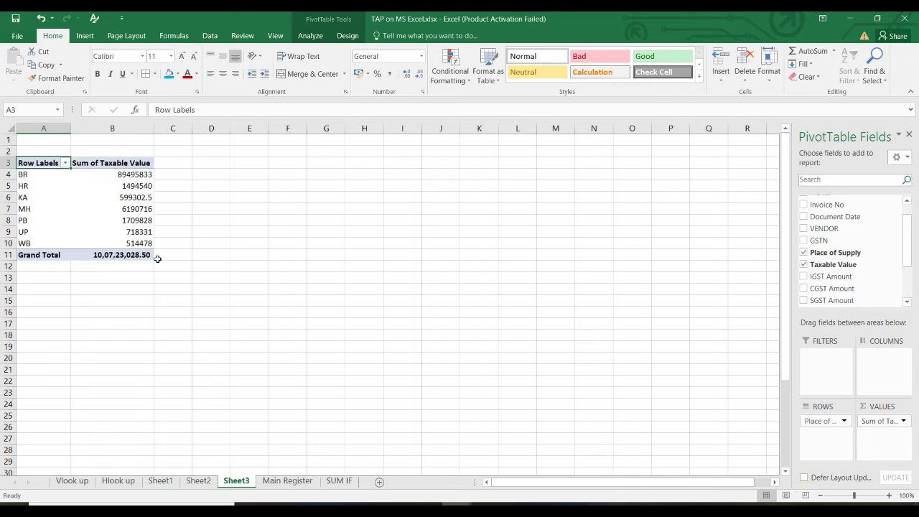
left_click_drag(22, 174, 128, 179)
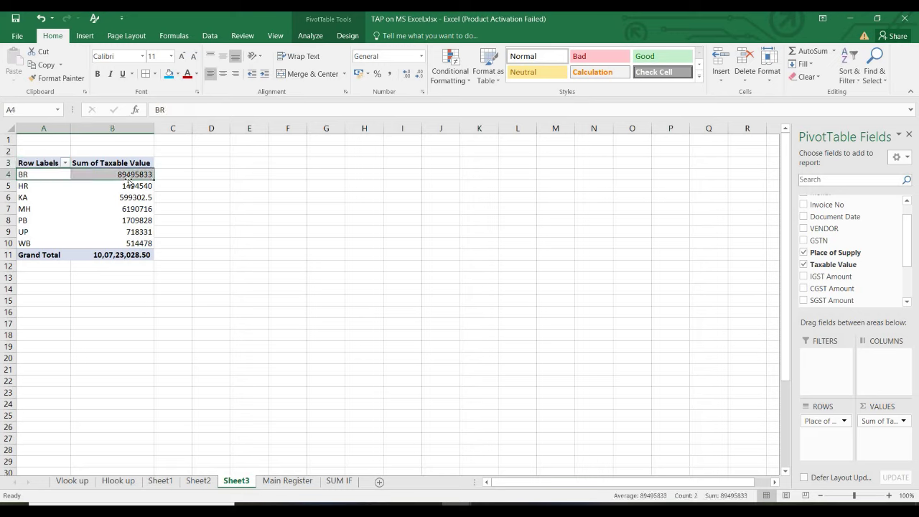
left_click(30, 187)
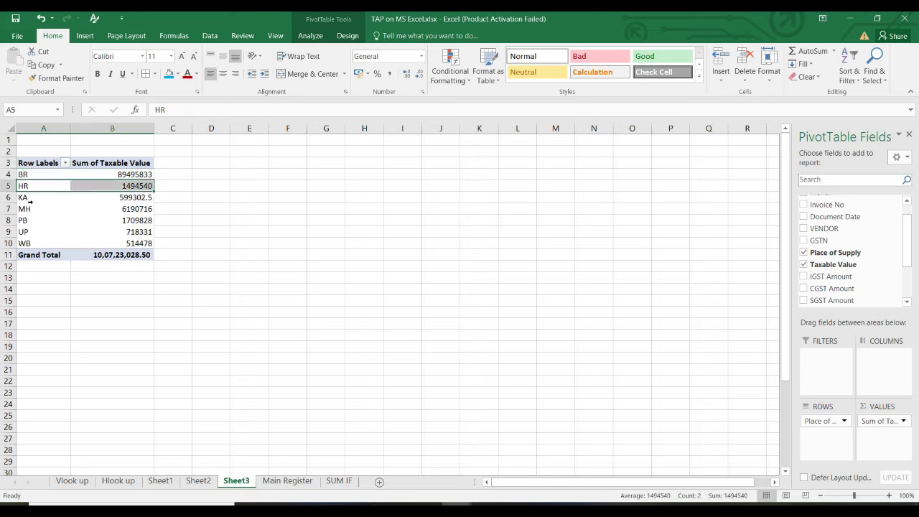
left_click(27, 198)
left_click(27, 220)
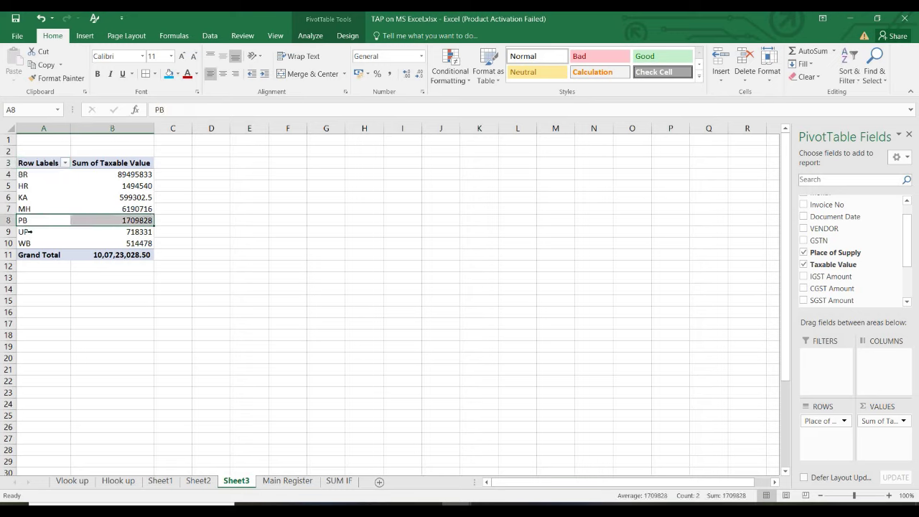
left_click(185, 211)
key("Up")
left_click(172, 164)
left_click(116, 256)
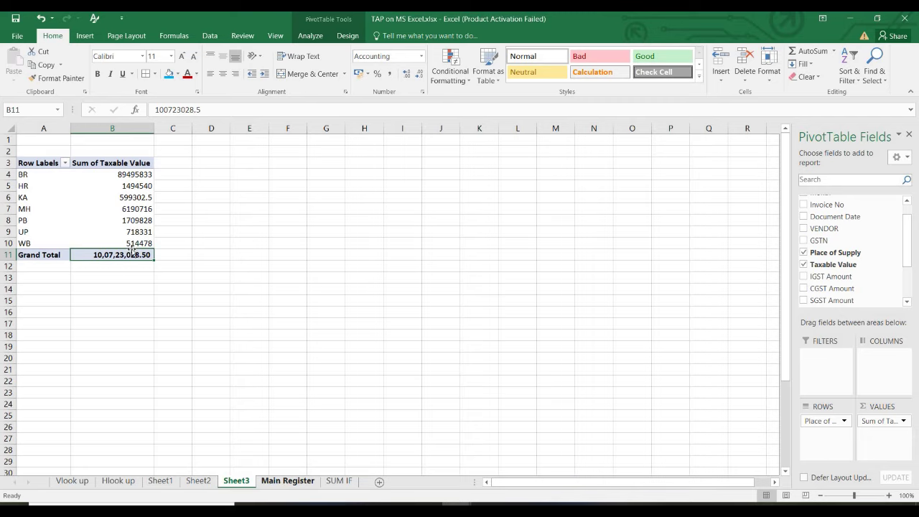
Remove Place of Supply from Rows and put VENDOR back as the row field.
left_click(54, 176)
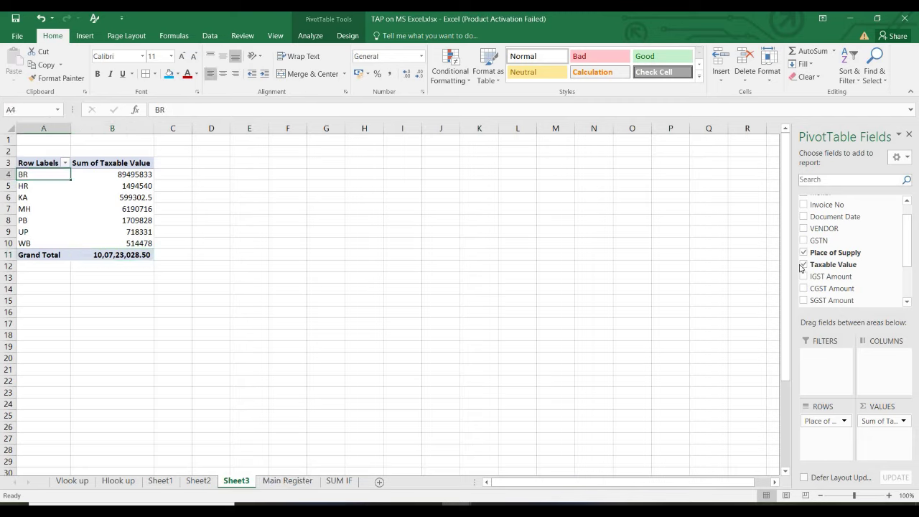
left_click(817, 420)
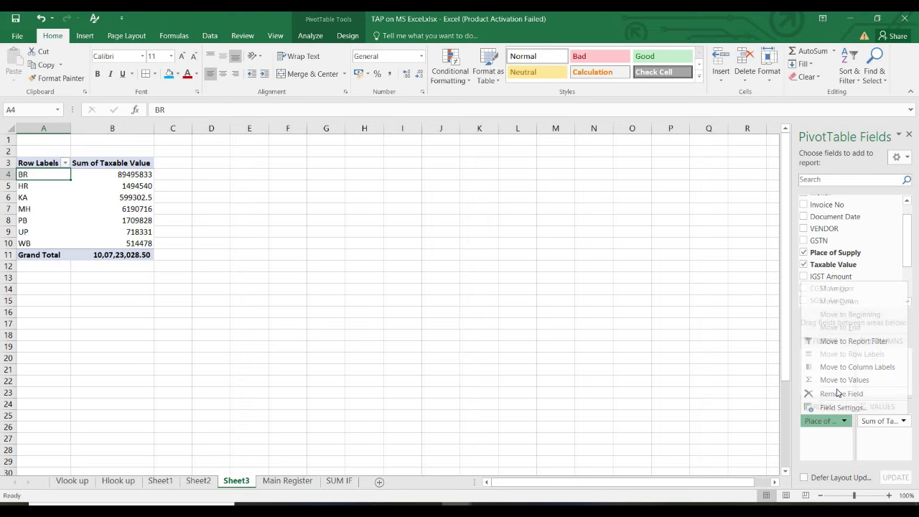
left_click(837, 393)
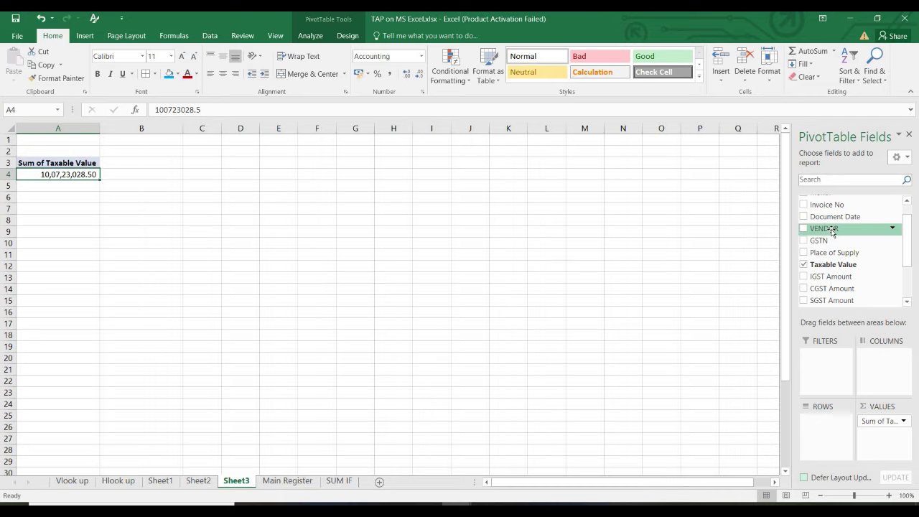
left_click_drag(832, 231, 847, 430)
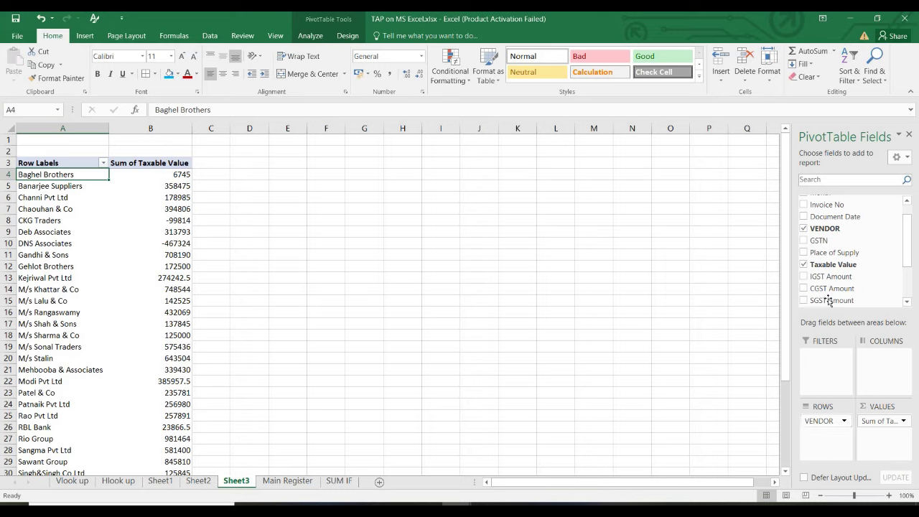
Nest Invoice No under VENDOR in the Rows area so each vendor lists its invoices.
left_click_drag(824, 206, 826, 434)
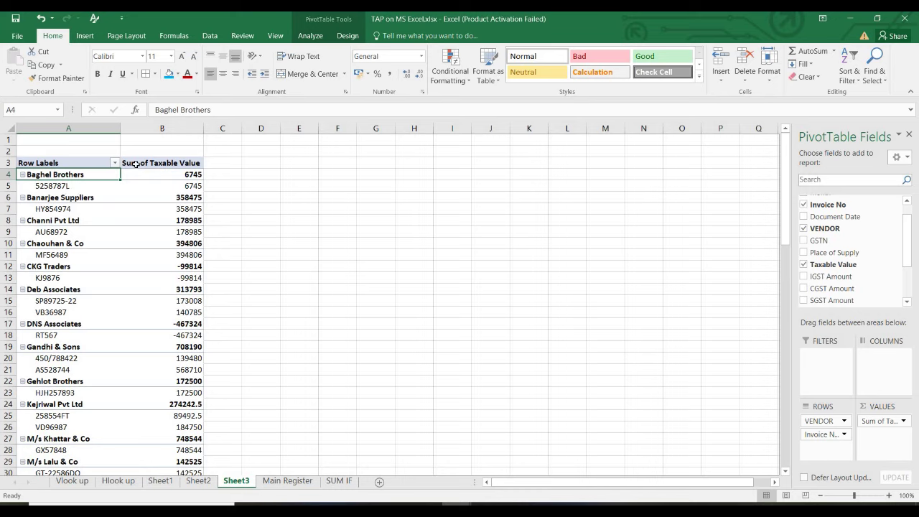
right_click(85, 177)
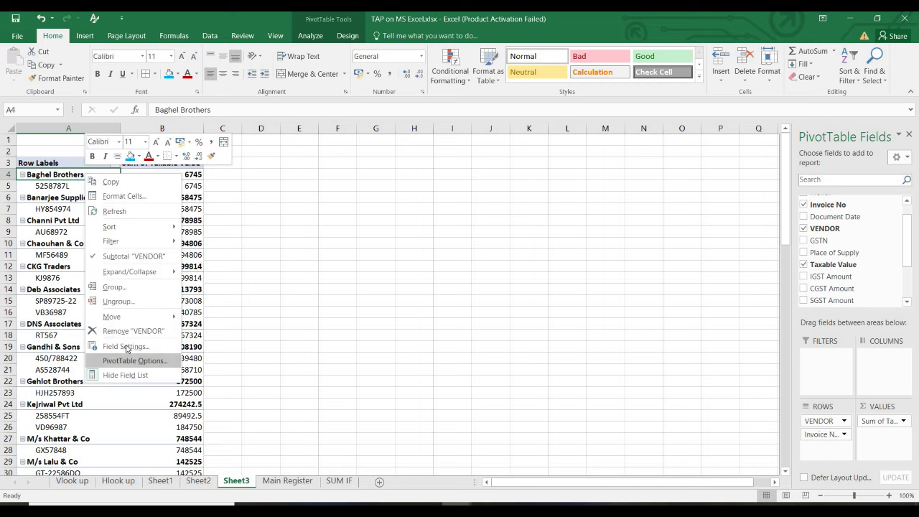
Try turning off the VENDOR field's top subtotals, then undo the change.
left_click(126, 347)
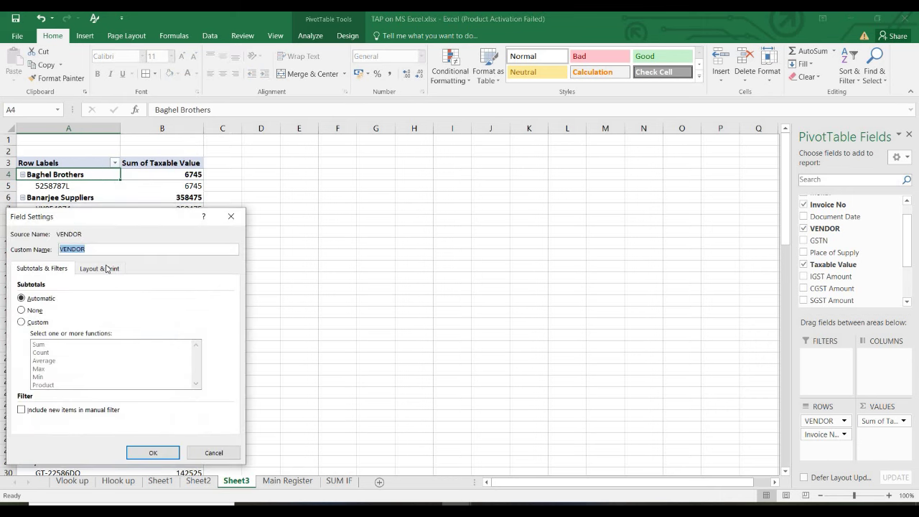
left_click(101, 269)
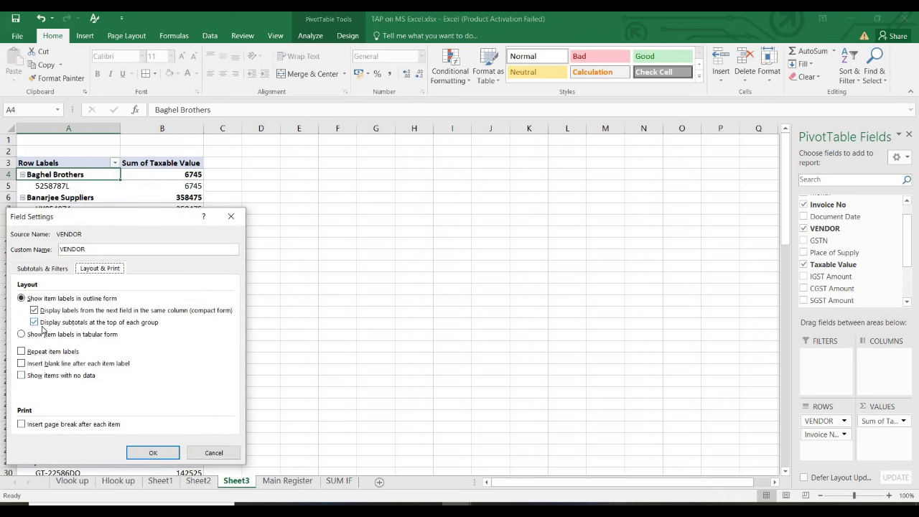
left_click(43, 324)
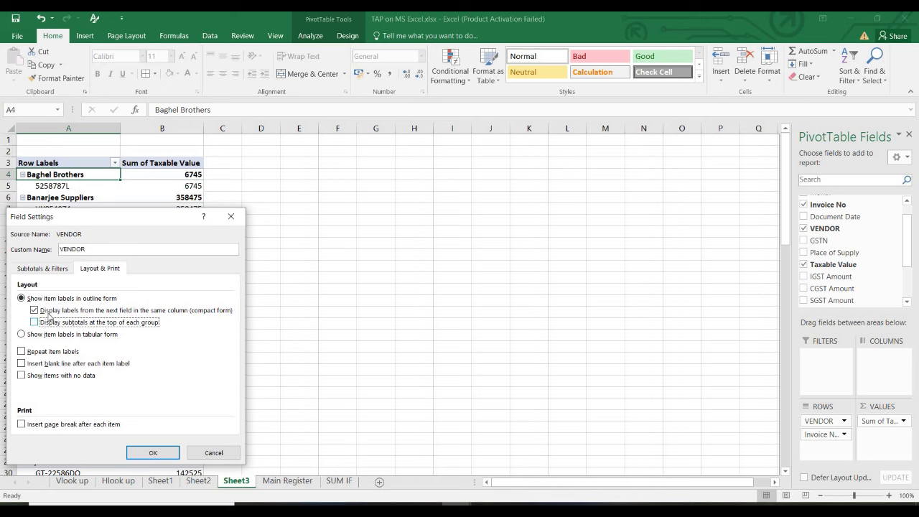
left_click(148, 451)
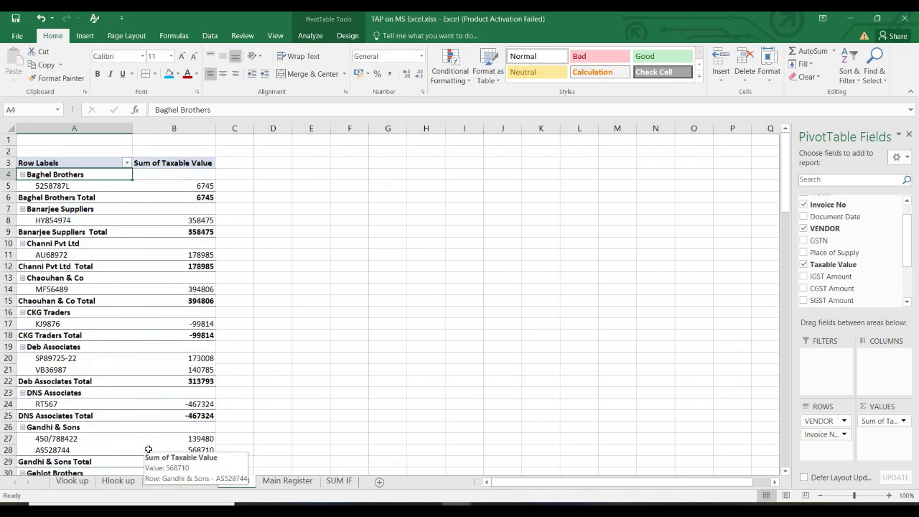
key("ctrl+z")
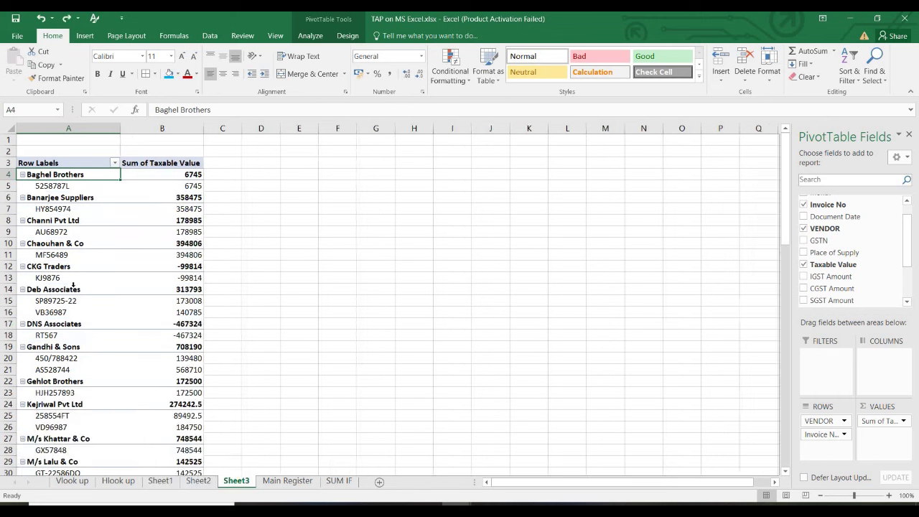
Turn off compact form in VENDOR Field Settings' Layout & Print so invoices get their own column.
right_click(92, 176)
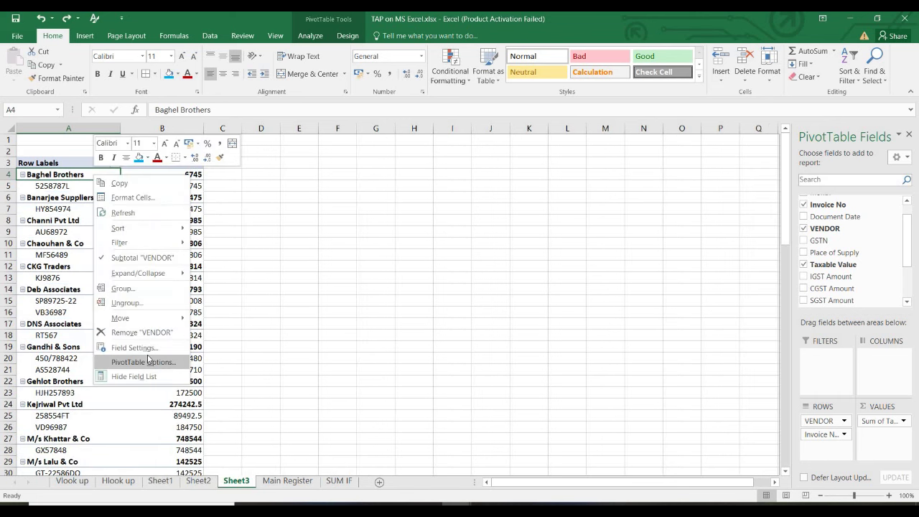
left_click(134, 347)
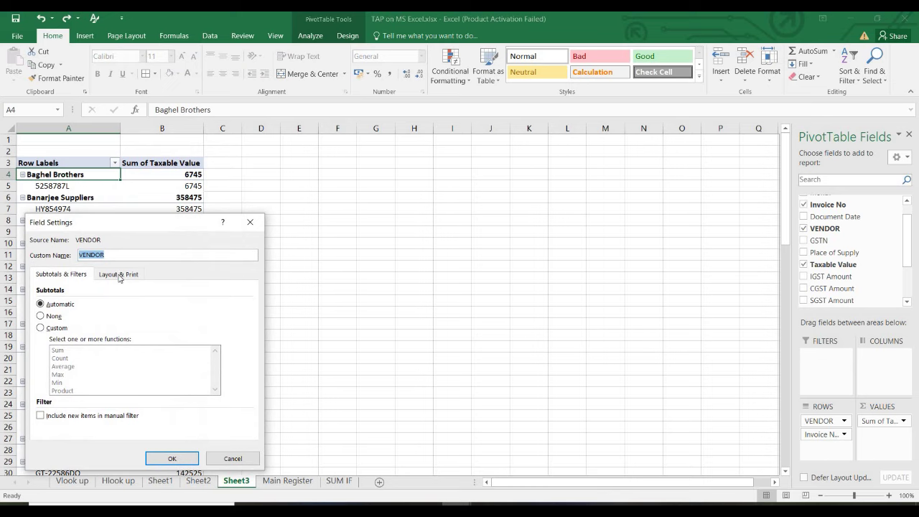
left_click(118, 274)
left_click(53, 318)
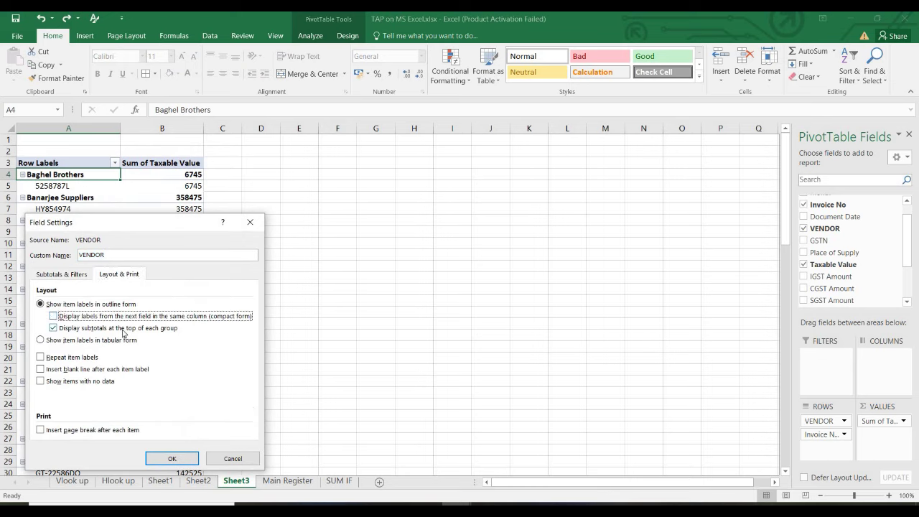
left_click(171, 459)
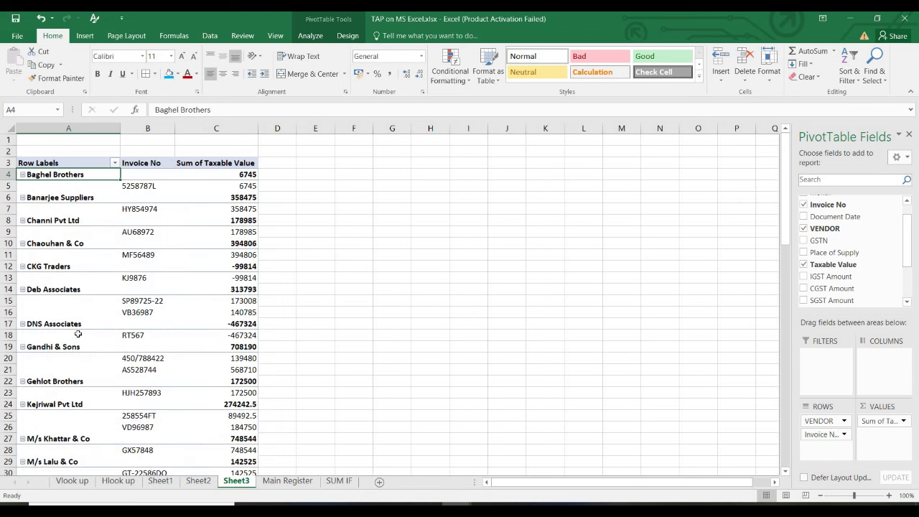
Check the outline rows, such as invoice 5258787L at 6745 and Banarjee Suppliers' invoice.
left_click(130, 187)
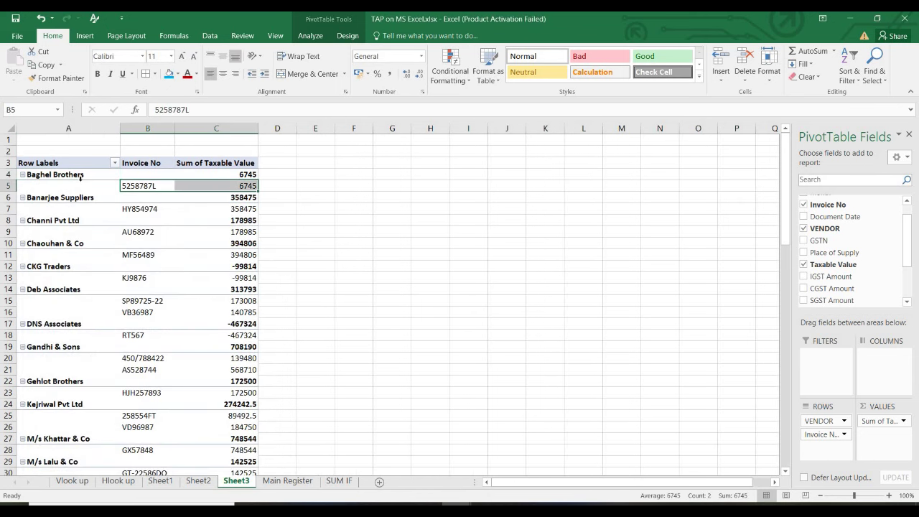
left_click(78, 177)
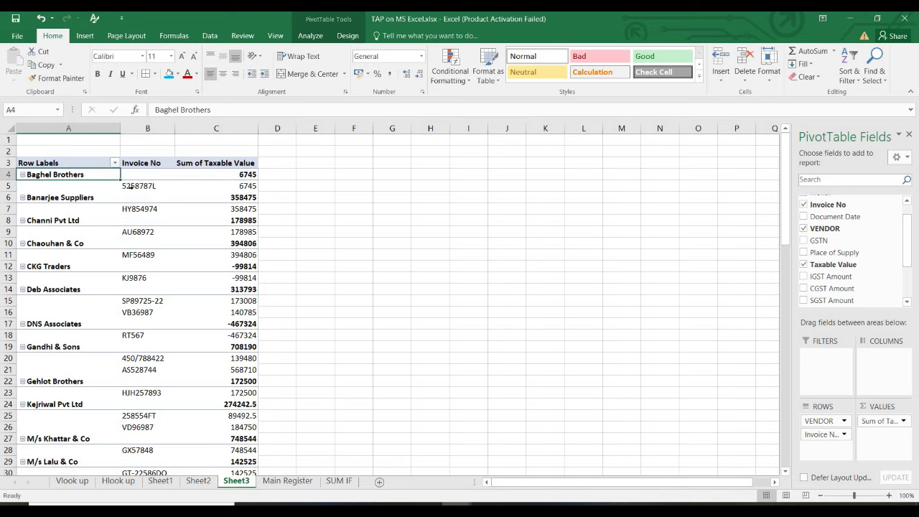
left_click_drag(130, 185, 215, 186)
left_click(234, 185)
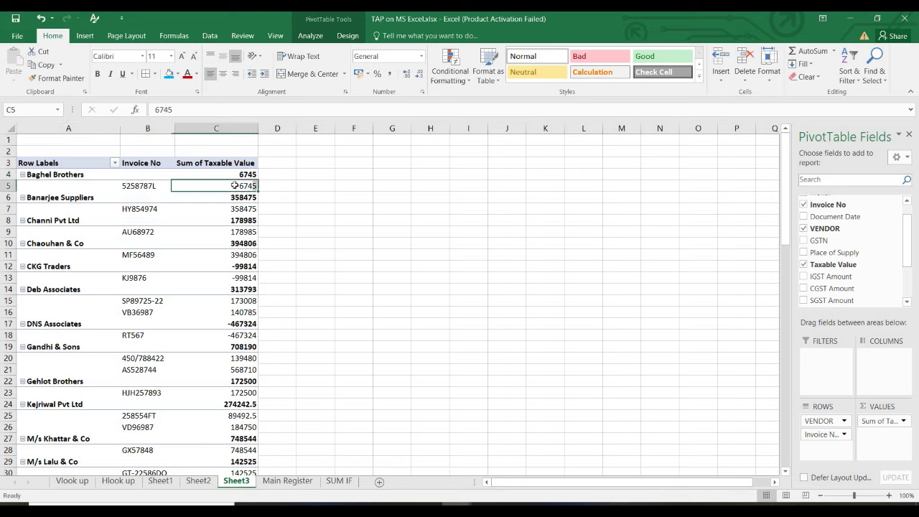
left_click(288, 164)
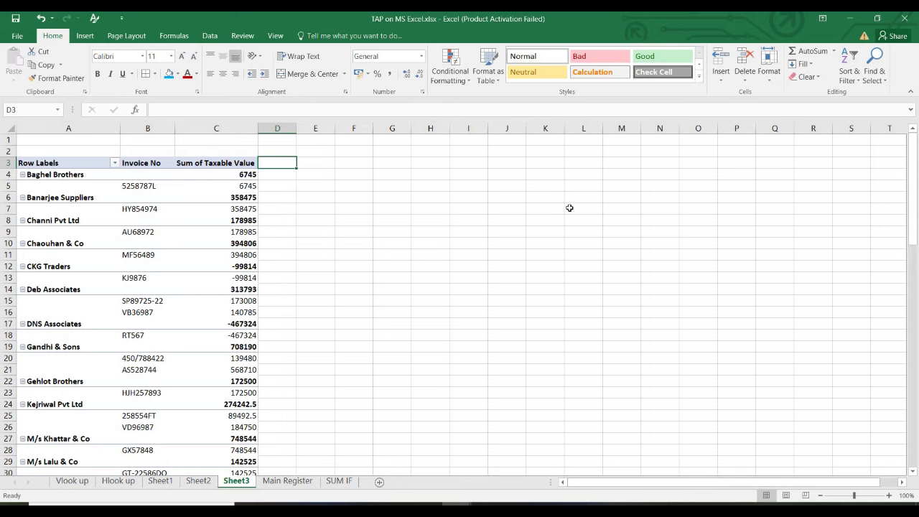
left_click(491, 300)
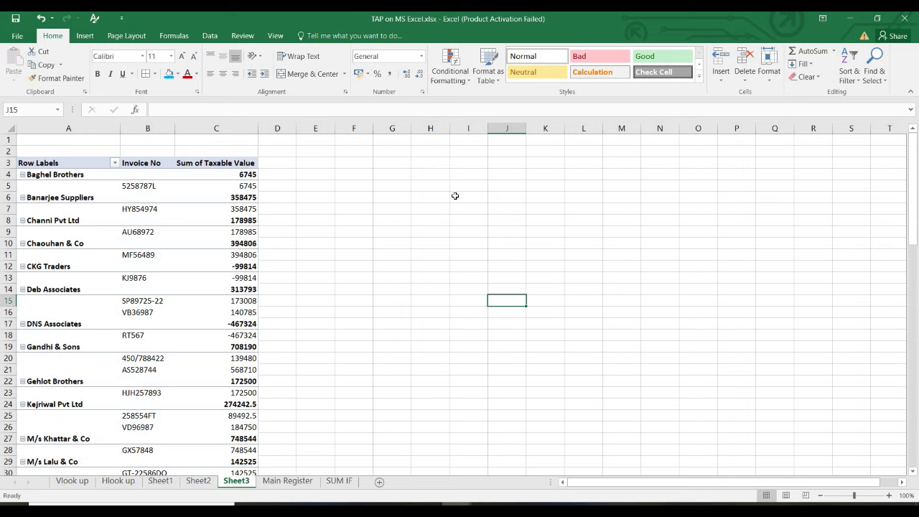
left_click(191, 207)
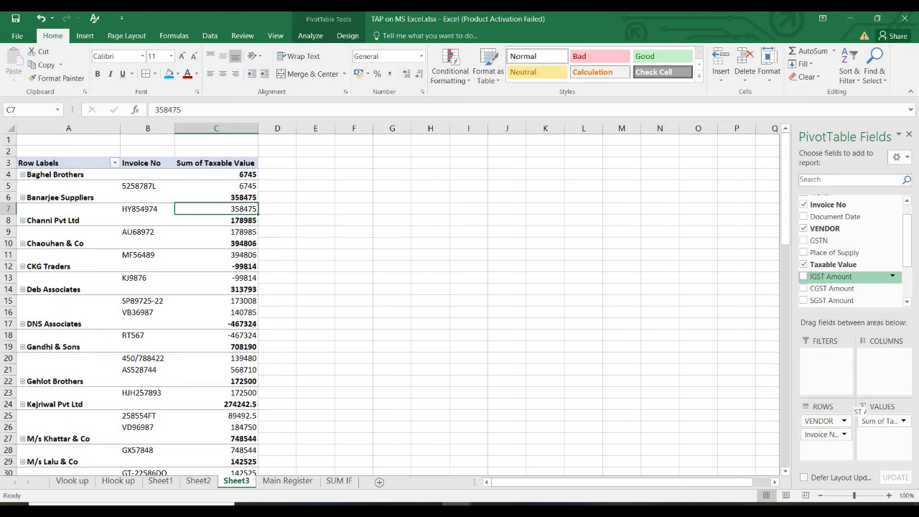
Add IGST, CGST and SGST Amount to Values and check the new columns.
left_click_drag(874, 435, 873, 434)
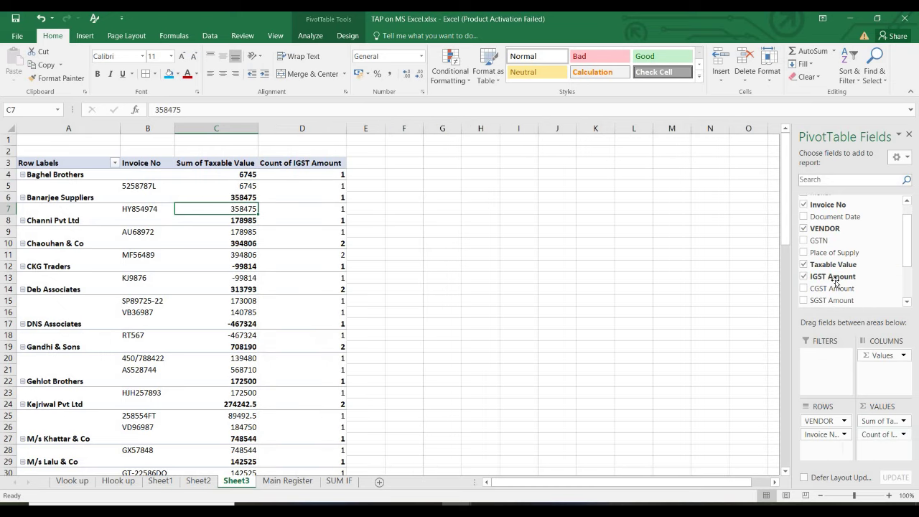
left_click_drag(832, 288, 870, 456)
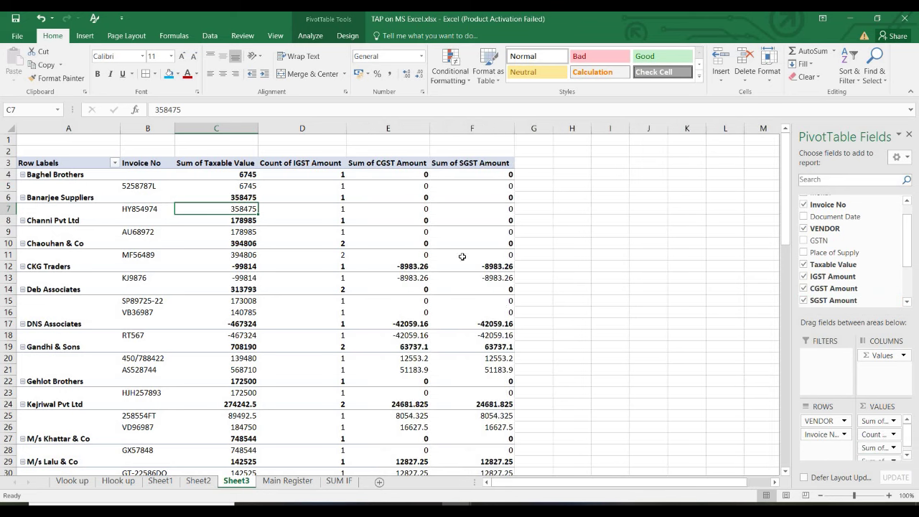
left_click(434, 201)
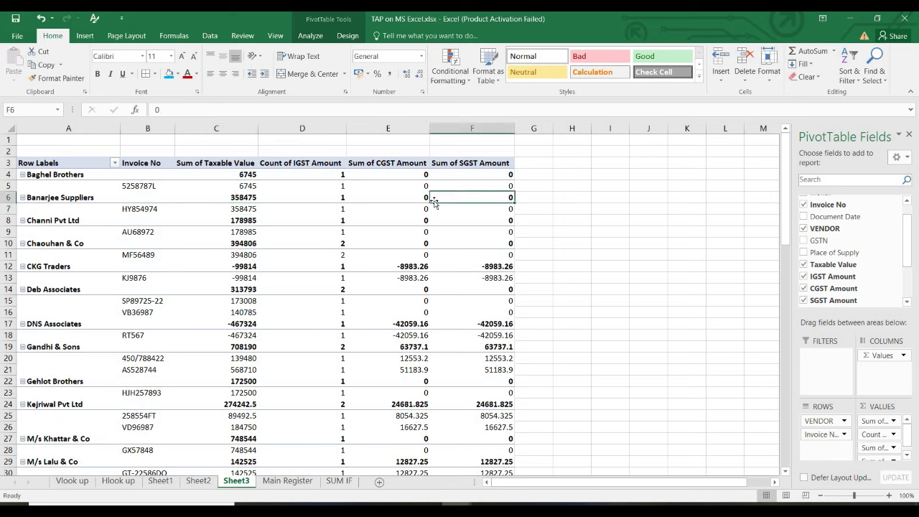
left_click(395, 163)
left_click(458, 165)
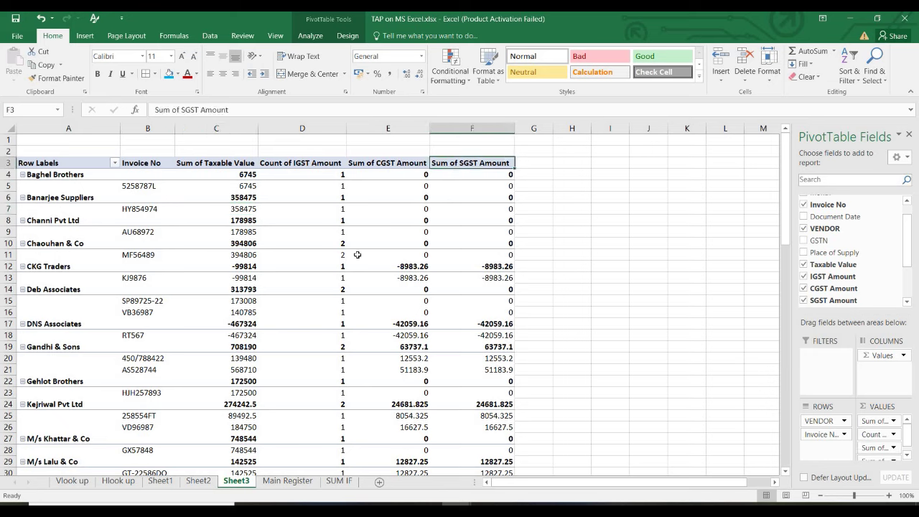
left_click(326, 172)
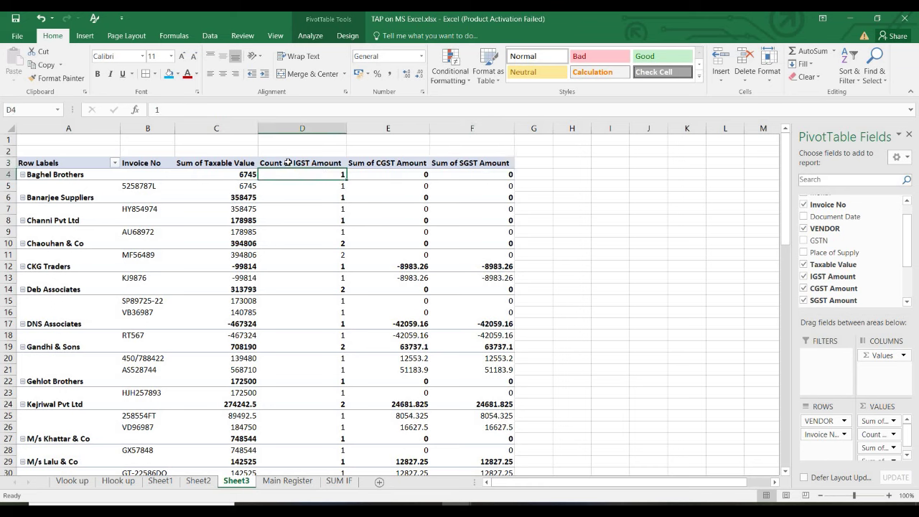
left_click(287, 163)
mouse_move(310, 202)
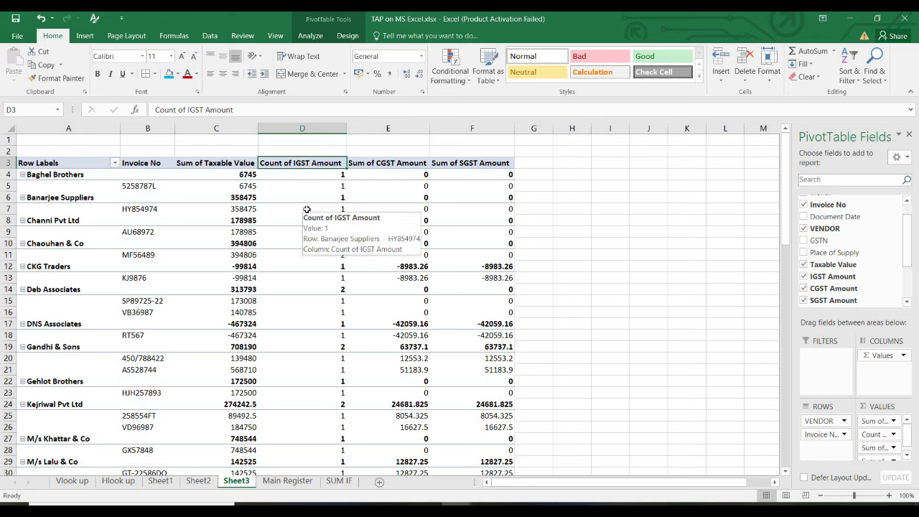
Change the IGST value field from Count to Sum and check the resulting figures.
left_click(884, 435)
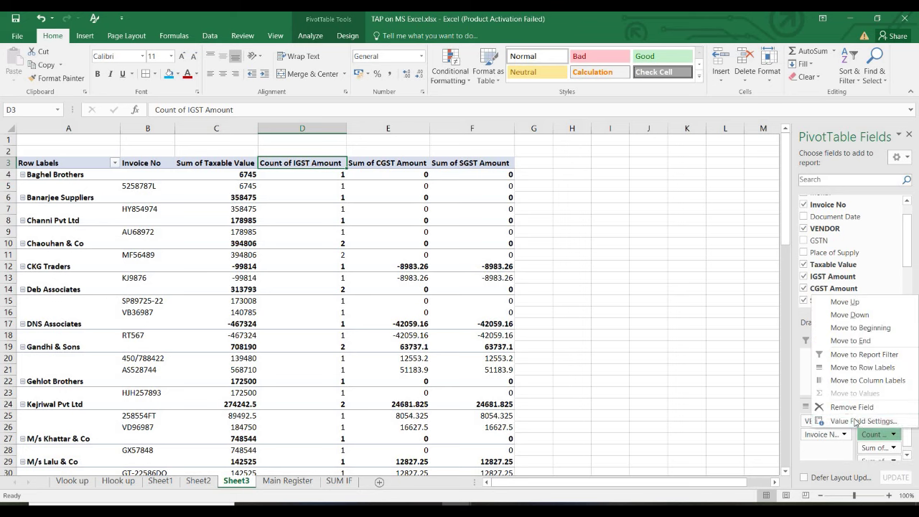
left_click(854, 422)
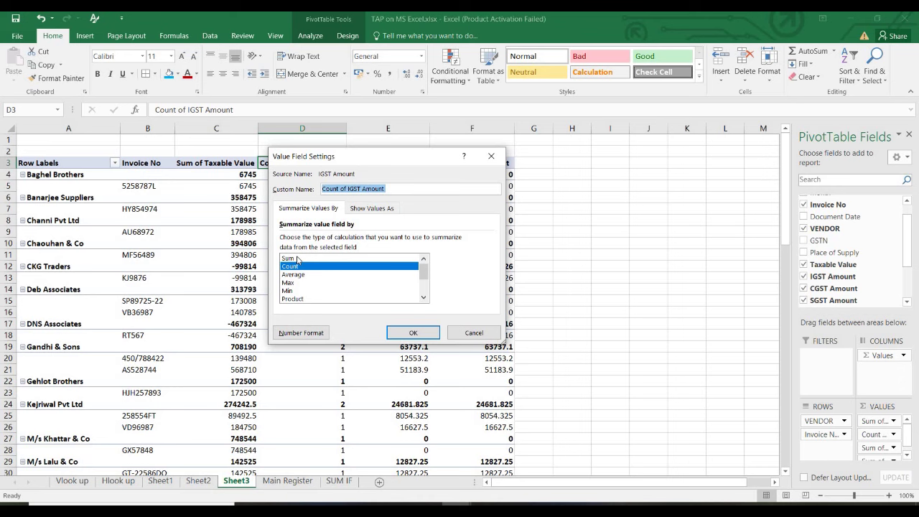
left_click(413, 333)
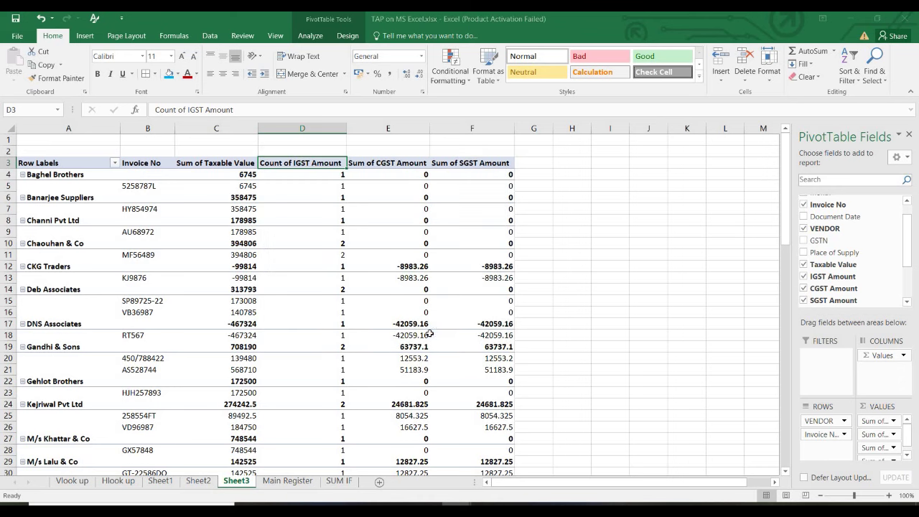
left_click(310, 197)
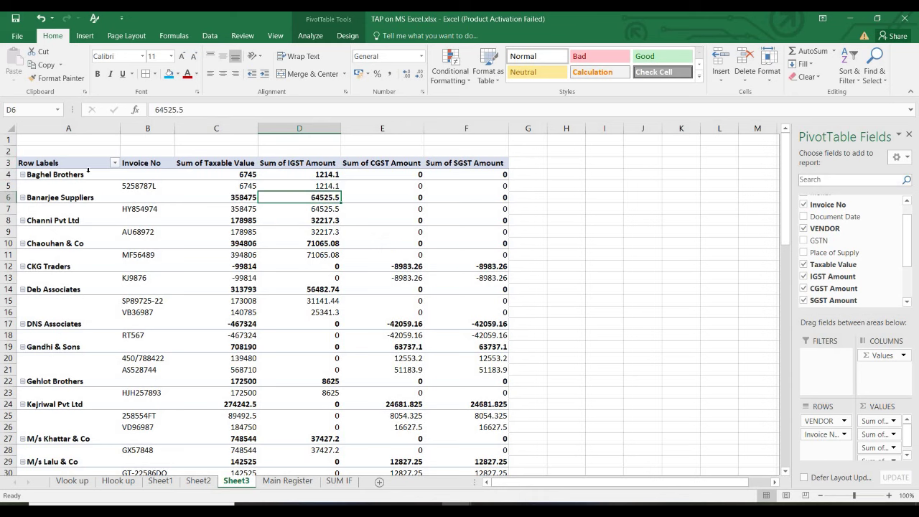
left_click(88, 170)
left_click(131, 185)
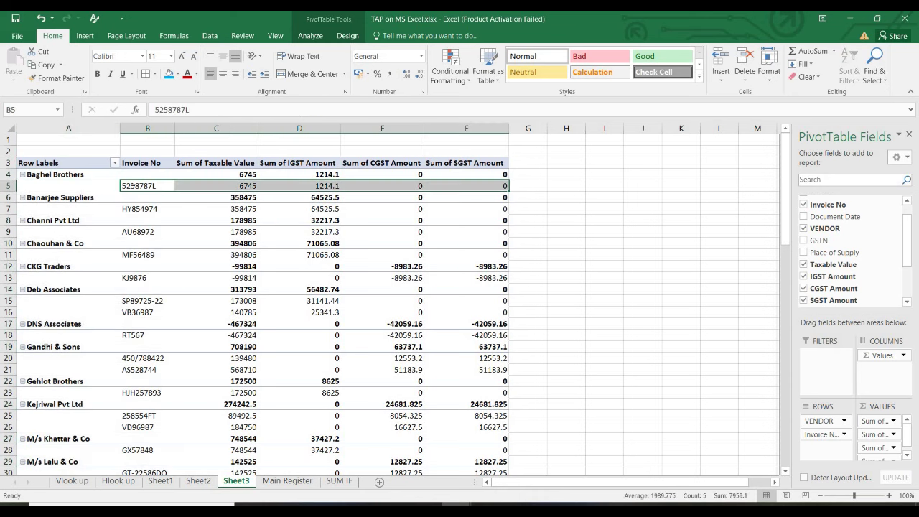
left_click(251, 174)
left_click(303, 165)
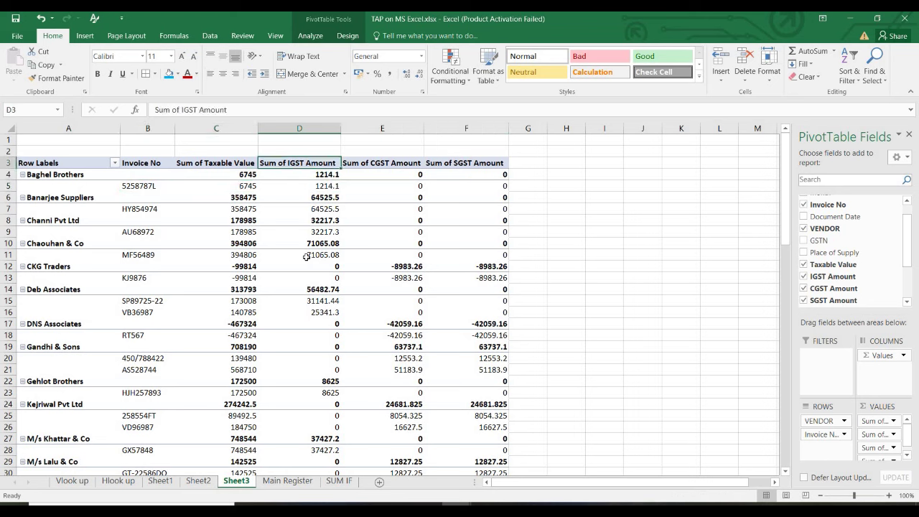
mouse_move(306, 255)
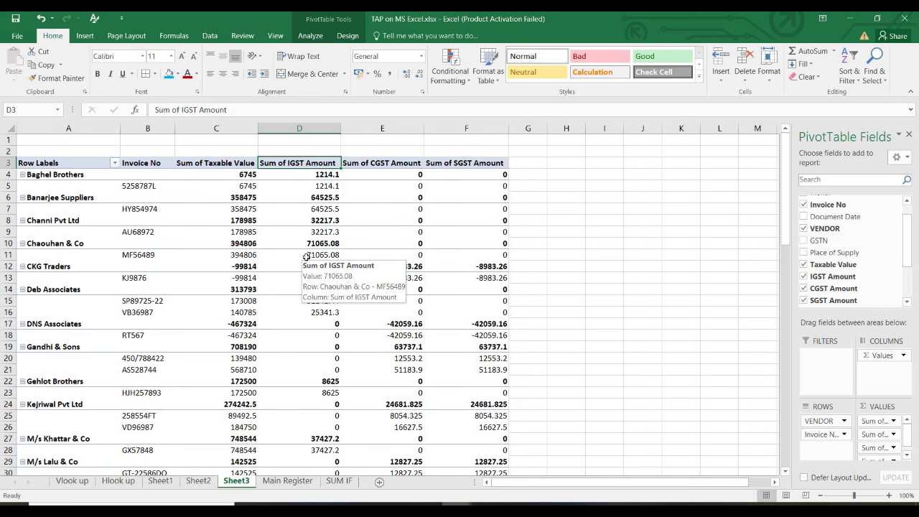
Switch to the Main Register sheet with Ctrl+PageDown.
key("ctrl+Page_Down")
key("Left")
key("Down")
key("Down")
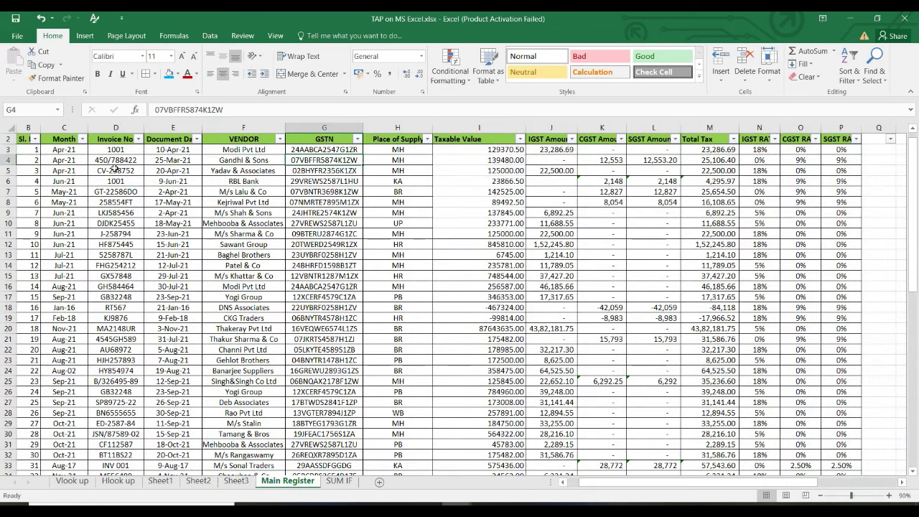
Look over the register rows, briefly checking the pivot sheet before returning.
left_click(115, 149)
left_click(838, 340, "shift")
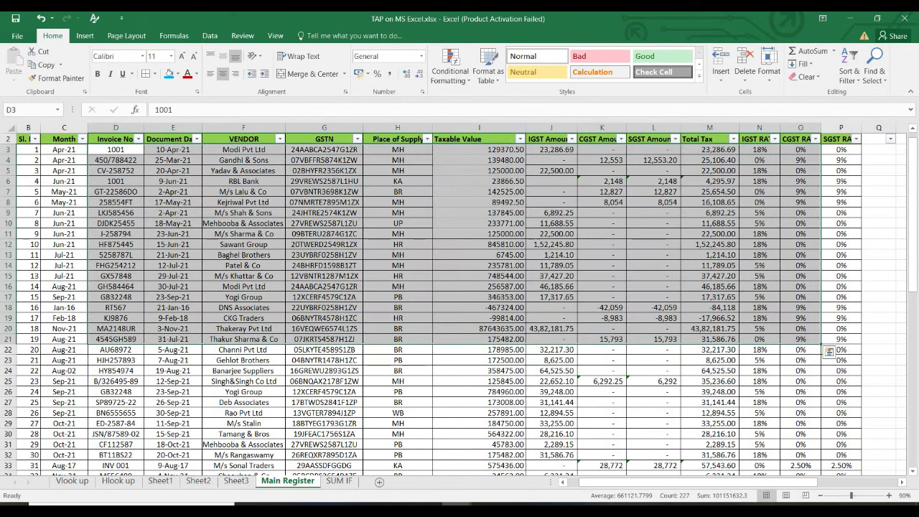
left_click(236, 480)
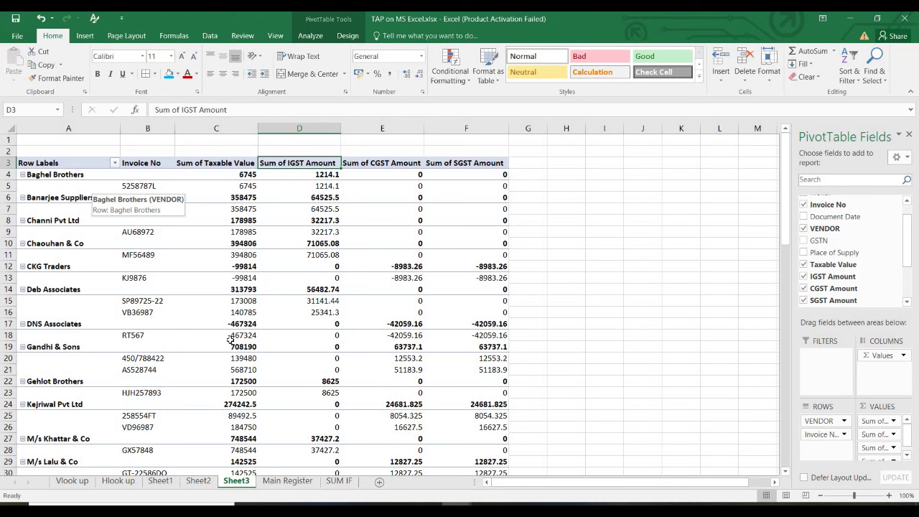
left_click(301, 483)
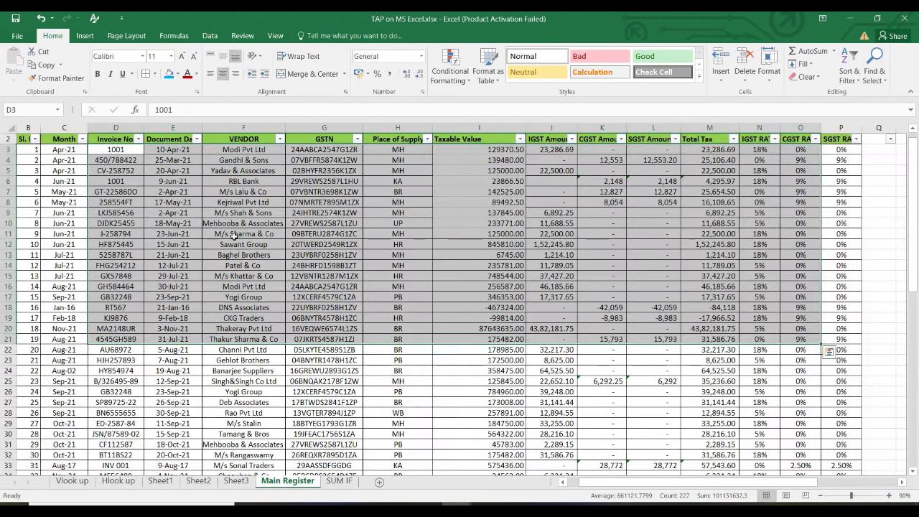
left_click(235, 238)
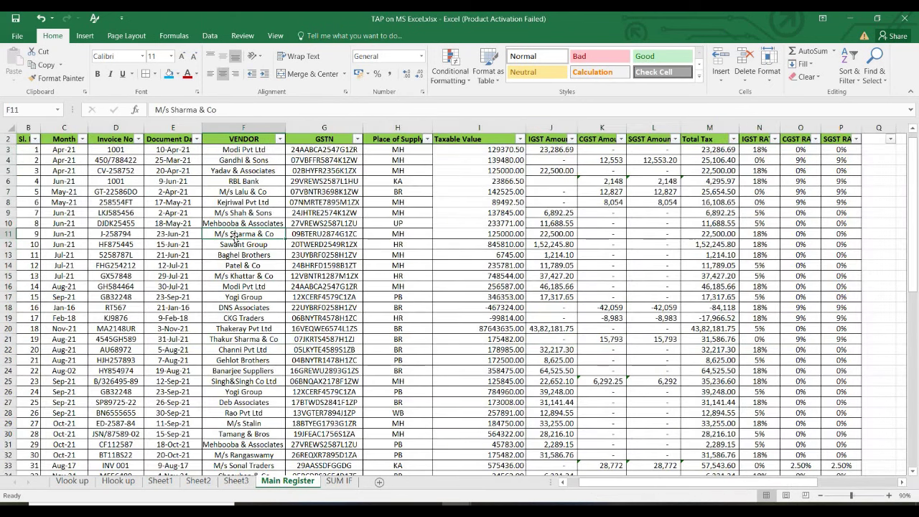
Find BAGHEL in the register, overwrite F13 with ABC BROTHERS, and return to Sheet3.
key("ctrl+f")
type("BAGHEL")
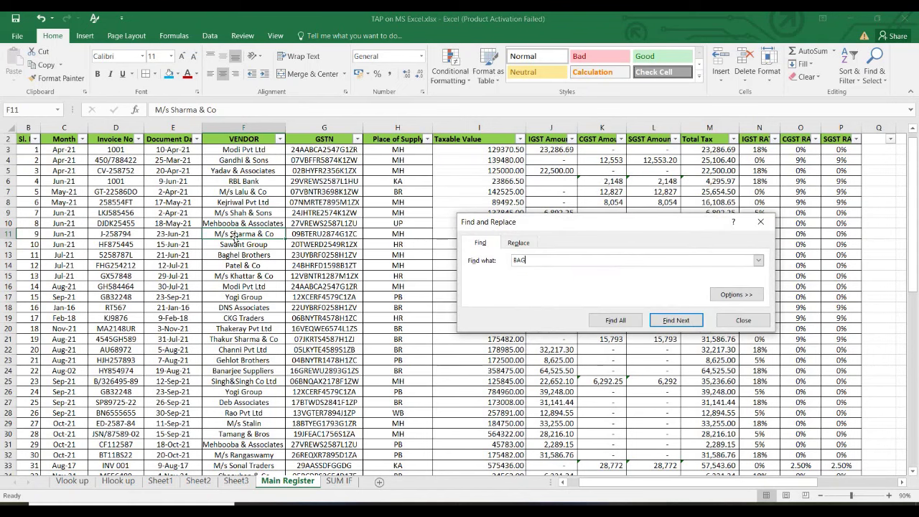
key("Return")
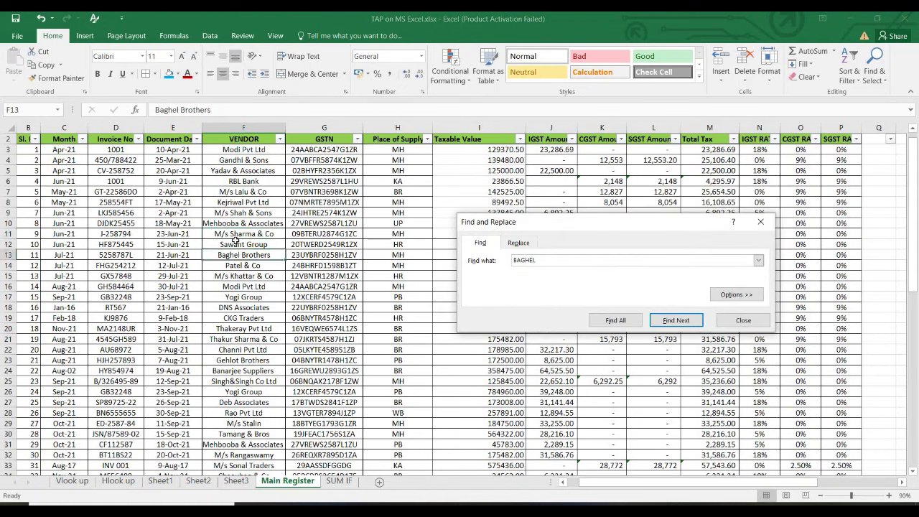
key("Escape")
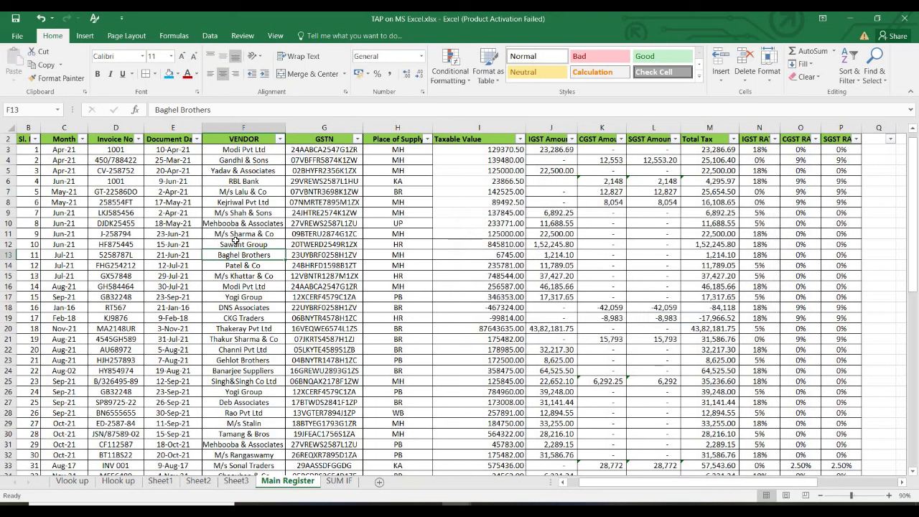
type("ABC B")
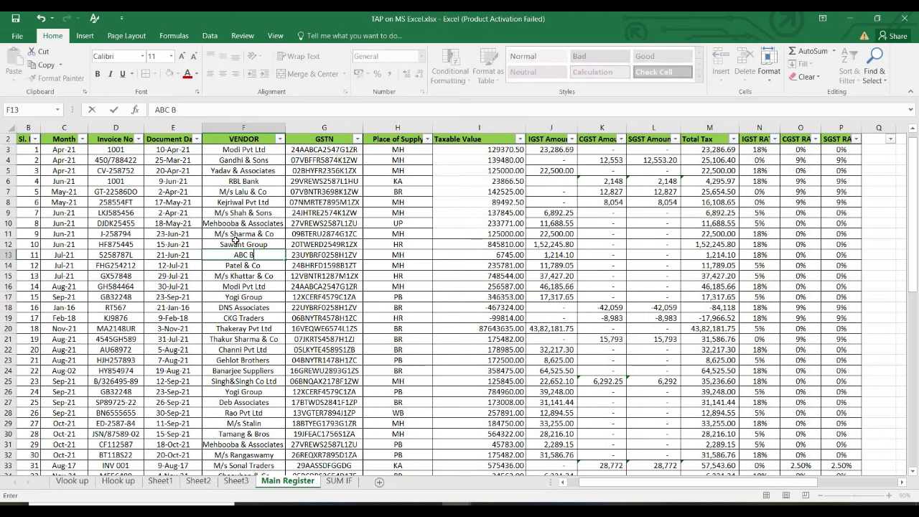
type("ROTHERS")
key("Return")
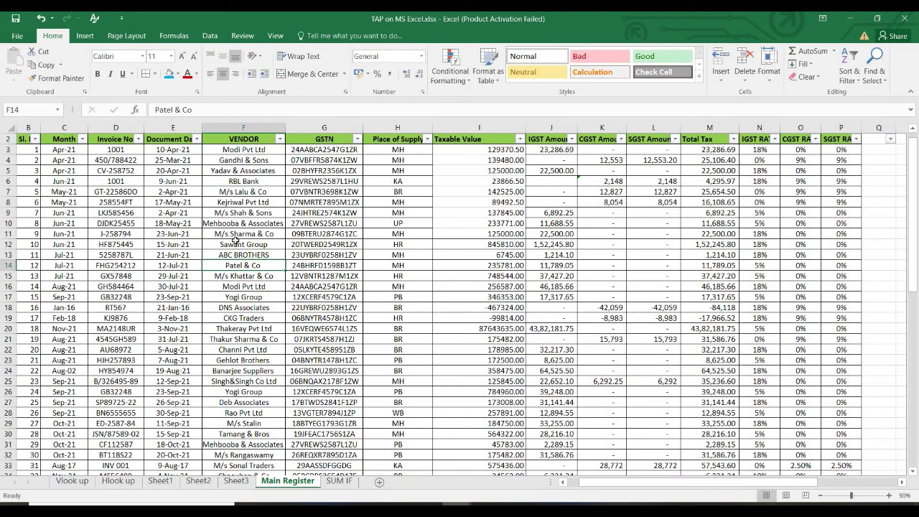
left_click(236, 480)
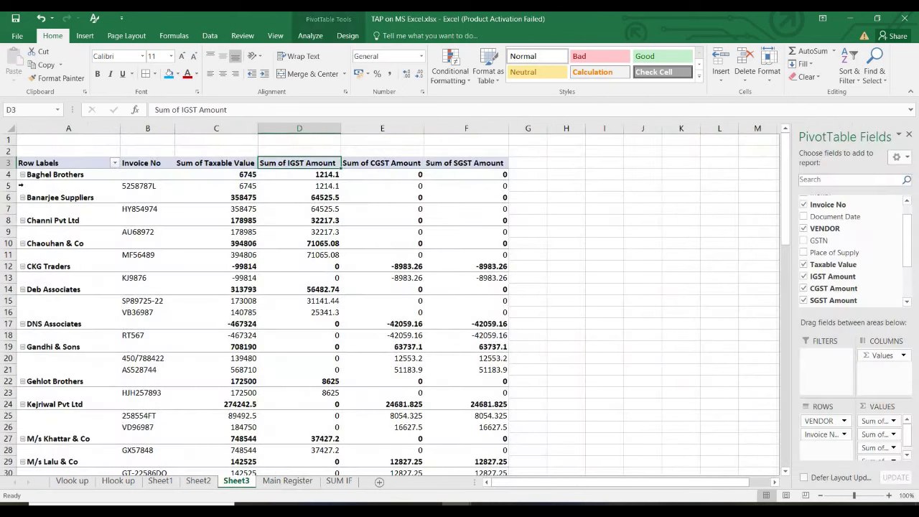
Refresh the pivot from its shortcut menu and browse the vendor rows.
right_click(134, 175)
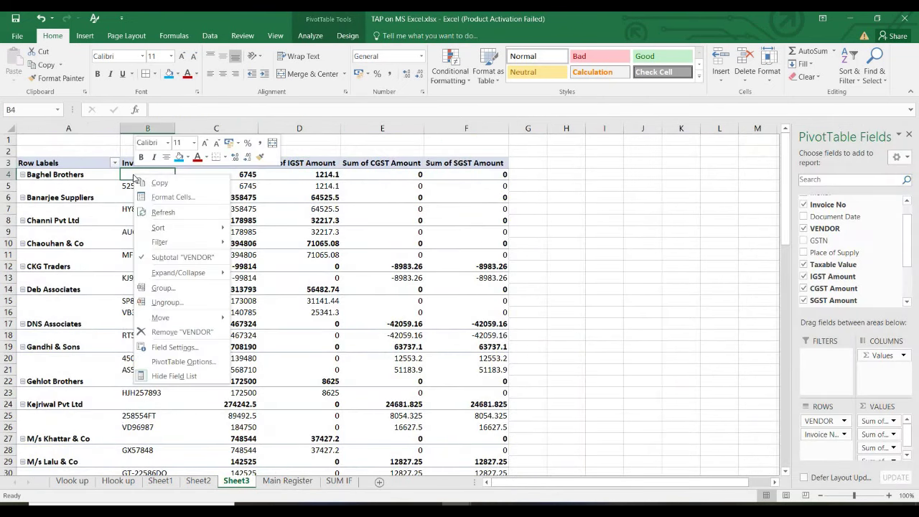
left_click(158, 213)
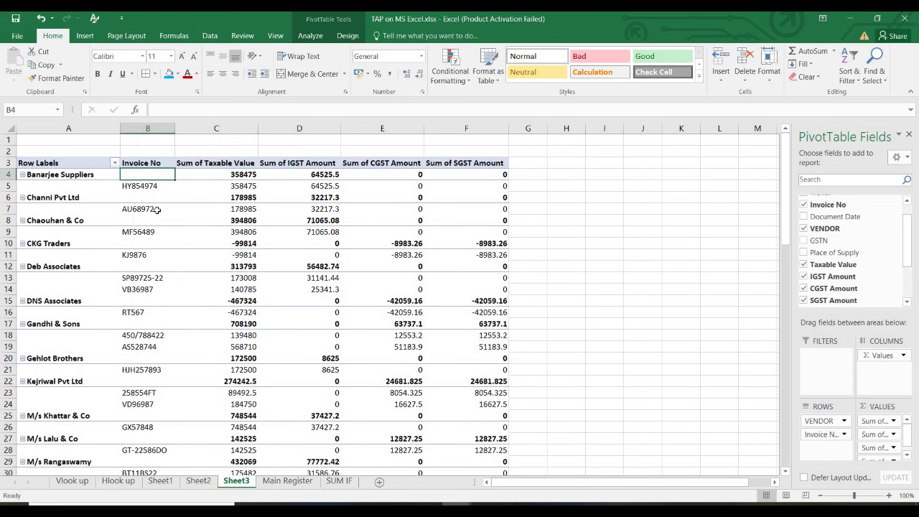
left_click(63, 327)
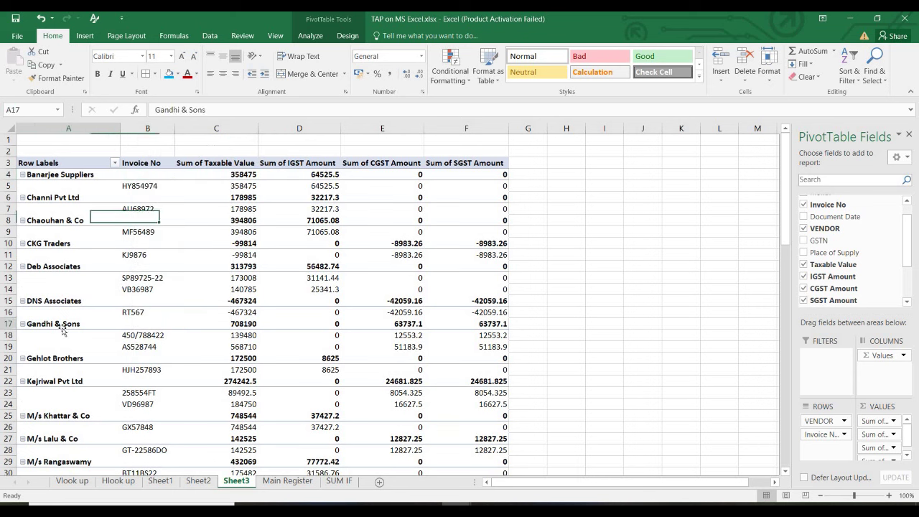
key("Down")
key("Down")
key("Down")
key("Down")
key("Down")
key("Down")
key("Down")
key("Down")
key("Down")
key("Down")
key("Down")
key("Down")
key("Down")
key("Down")
key("Down")
key("Down")
key("Down")
key("Down")
key("Down")
key("Down")
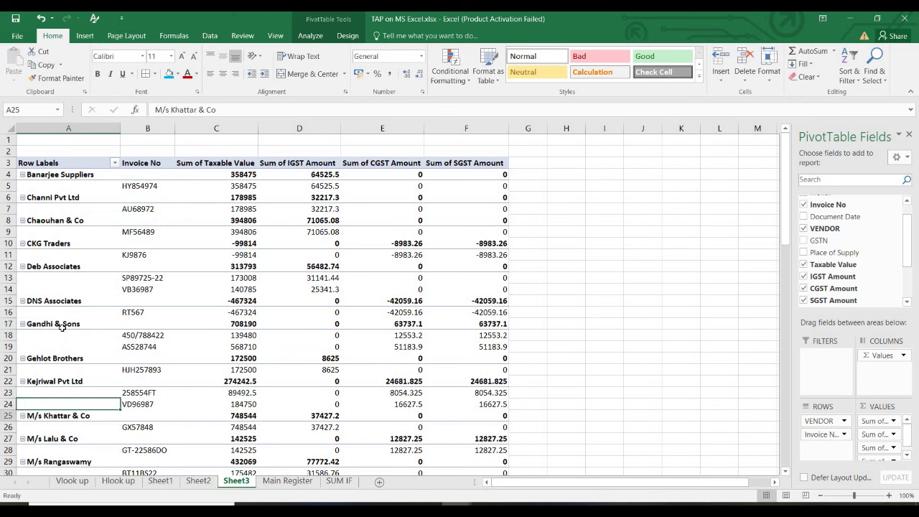
key("Down")
key("Down")
key("Down")
key("Down")
key("Down")
key("Down")
key("Down")
key("Down")
key("Down")
key("Down")
key("Down")
key("Down")
key("Down")
key("Down")
key("Down")
key("Down")
key("Down")
key("Down")
key("Down")
key("Down")
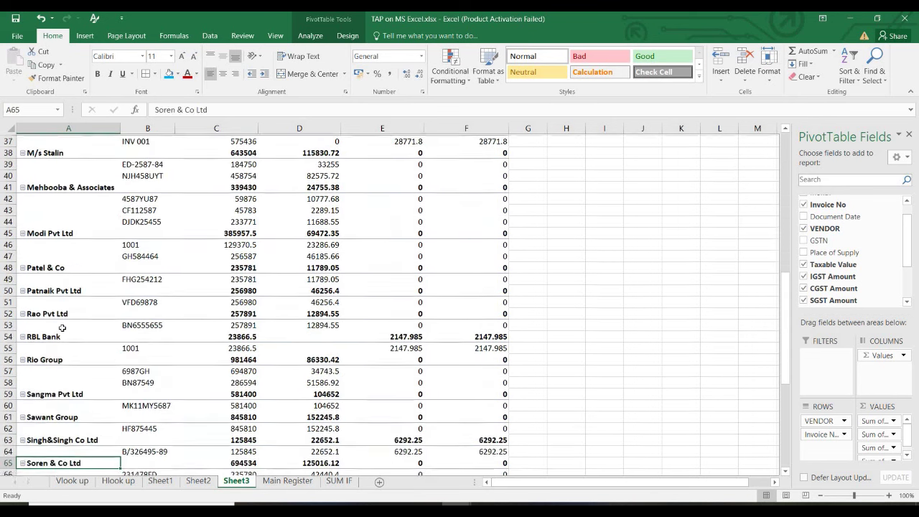
key("Down")
key("Down")
key("Down")
key("Down")
key("Down")
key("Down")
key("Down")
key("Down")
key("Down")
key("Down")
key("Down")
key("Down")
key("Down")
key("Down")
key("Down")
key("Down")
key("Down")
key("Down")
key("Down")
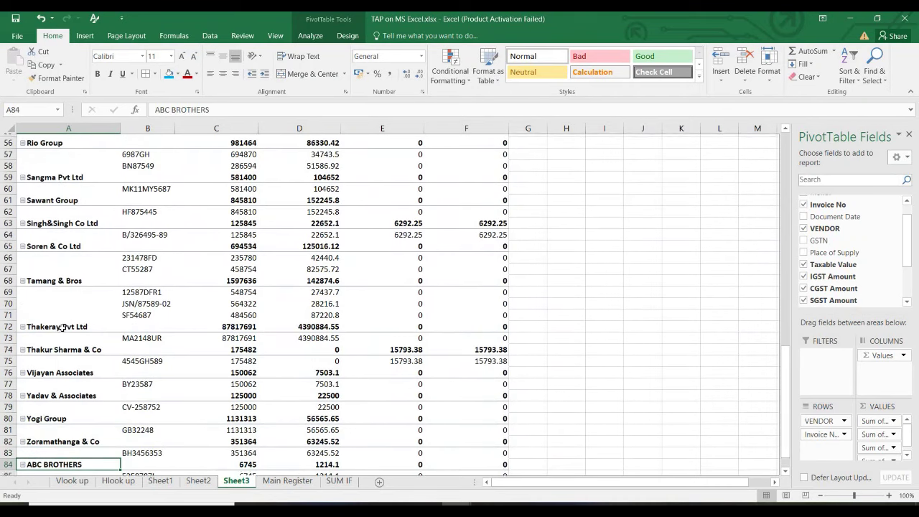
key("Up")
key("Up")
key("Up")
key("Up")
key("Up")
key("Up")
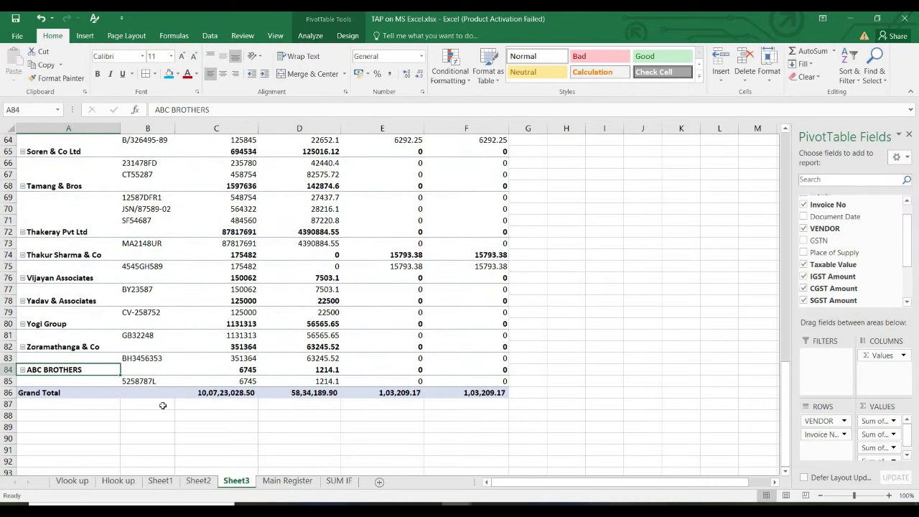
key("Up")
key("Up")
key("Up")
key("Up")
key("Up")
key("Up")
key("Up")
key("Up")
key("Up")
key("Up")
key("Up")
key("Up")
key("Up")
key("Up")
key("Up")
key("Up")
key("Up")
key("Up")
key("Up")
key("Up")
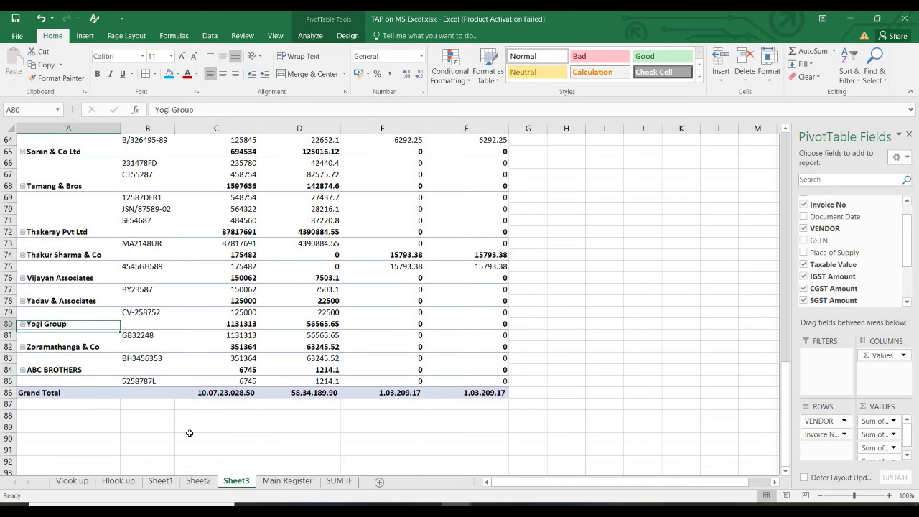
key("Up")
key("Up")
key("Up")
key("Up")
key("Up")
key("Up")
key("Up")
key("Up")
key("Up")
key("Up")
key("Up")
key("Up")
key("Up")
key("Up")
key("Up")
key("Up")
key("Up")
key("Up")
key("Up")
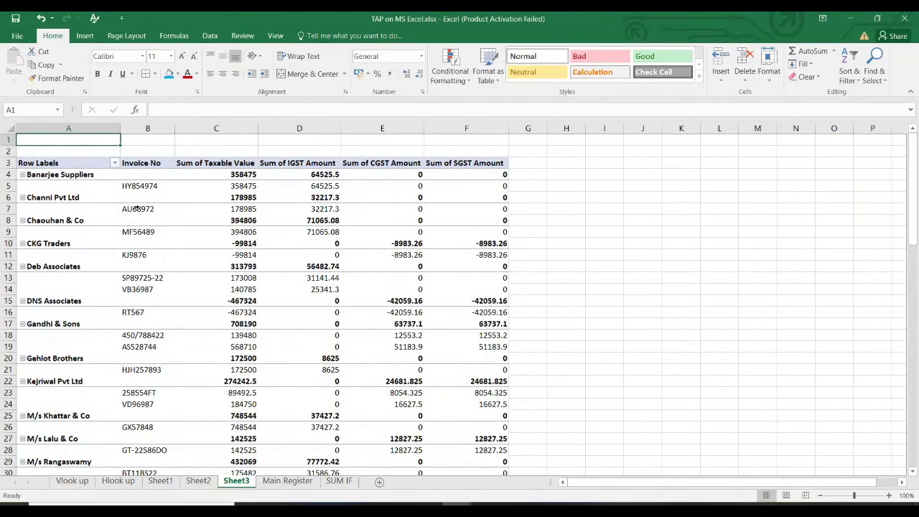
Run Refresh All from the Data tab and check the updated vendor list.
right_click(140, 209)
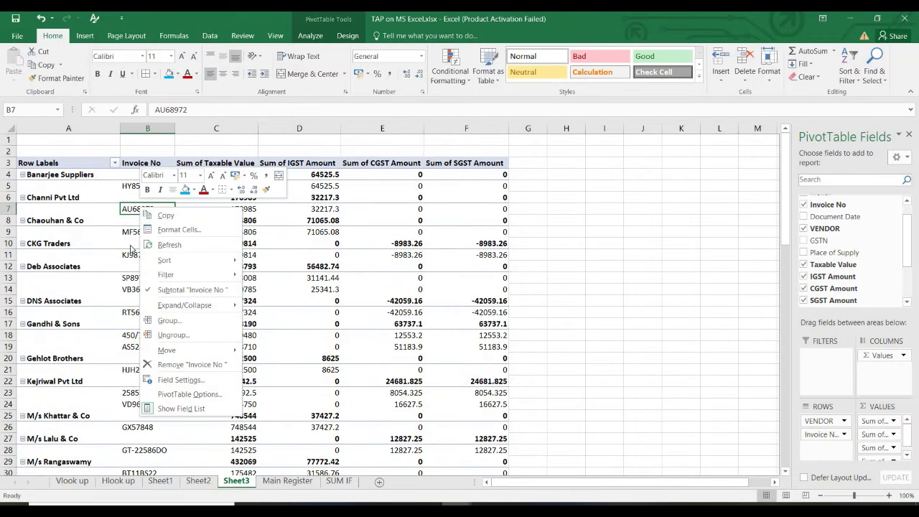
key("Escape")
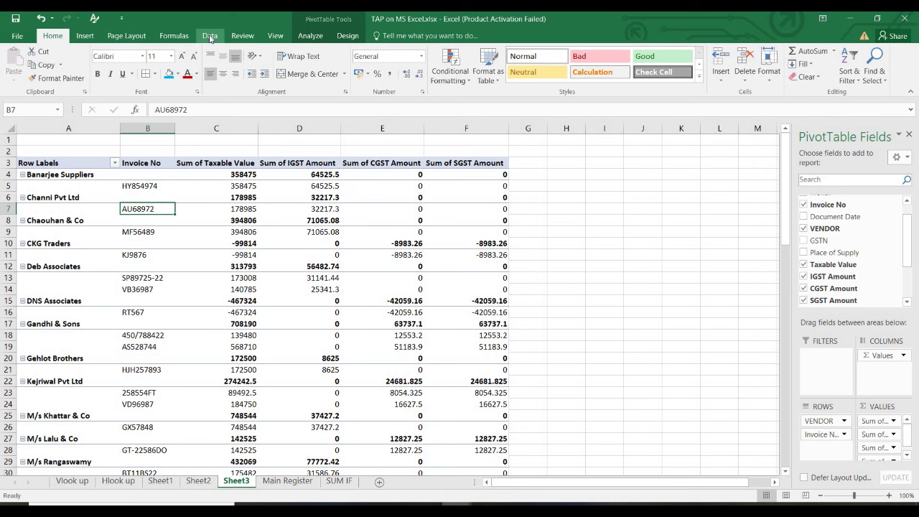
left_click(215, 38)
left_click(268, 58)
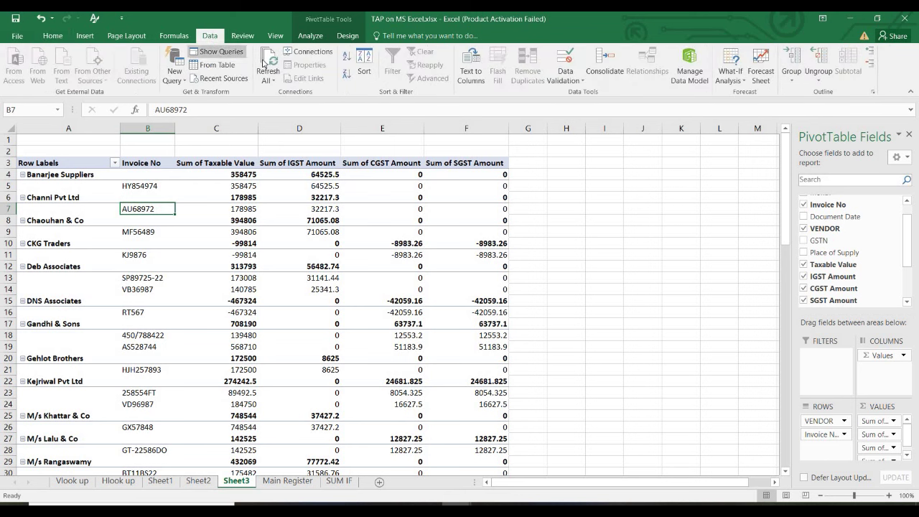
left_click(123, 258)
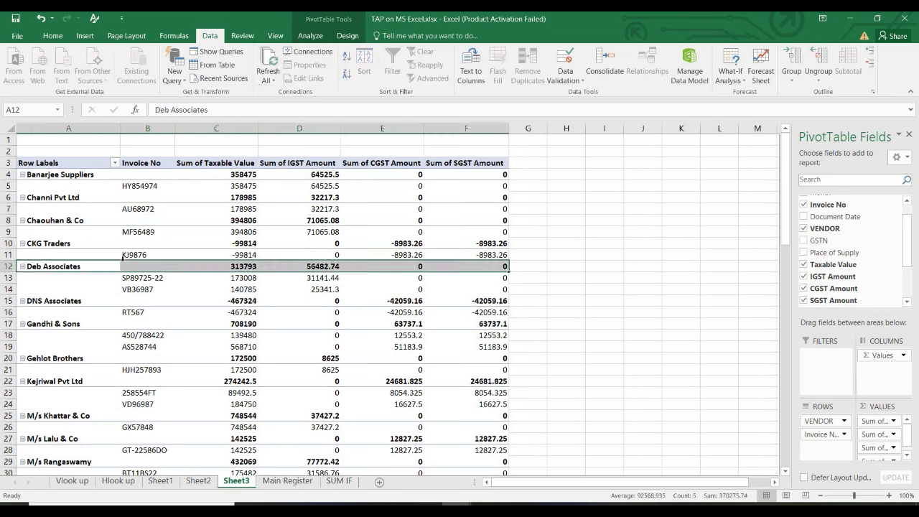
left_click(100, 187)
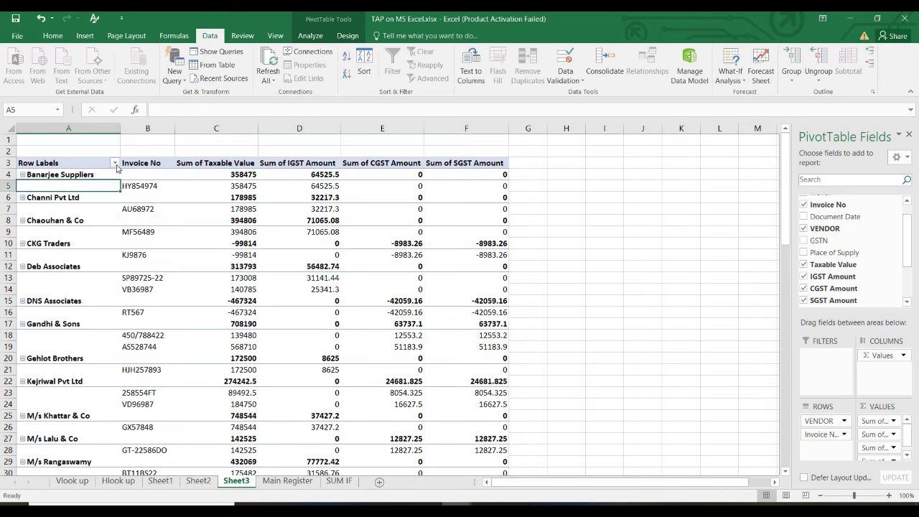
Filter the vendor rows to CKG Traders only and check its KJ9876 invoice values.
left_click(114, 163)
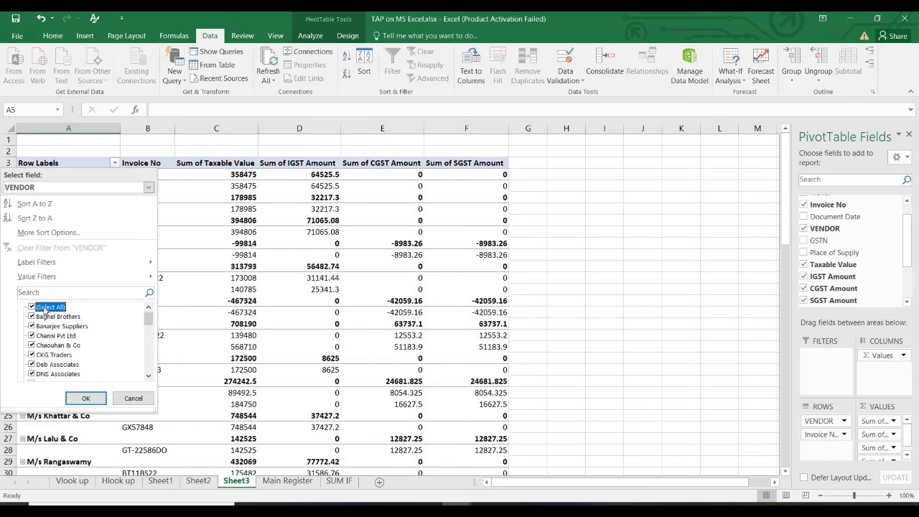
left_click(31, 307)
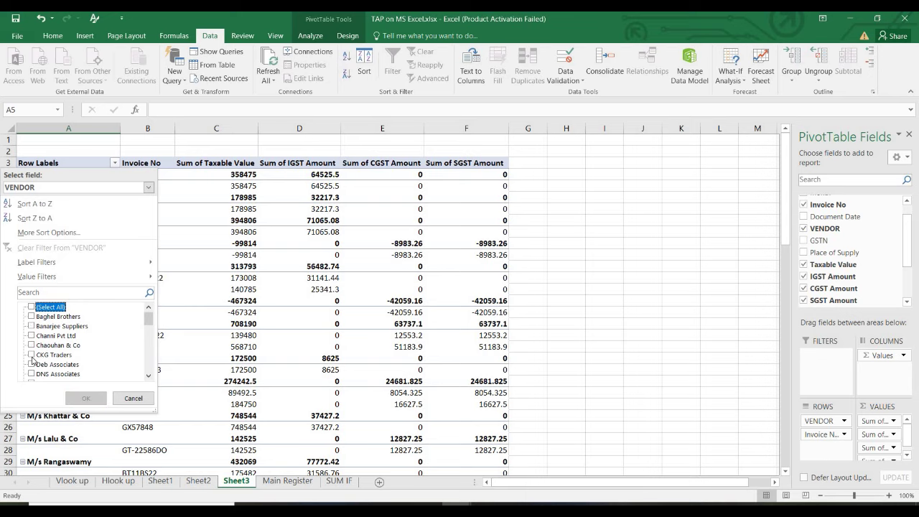
left_click(32, 354)
key("Return")
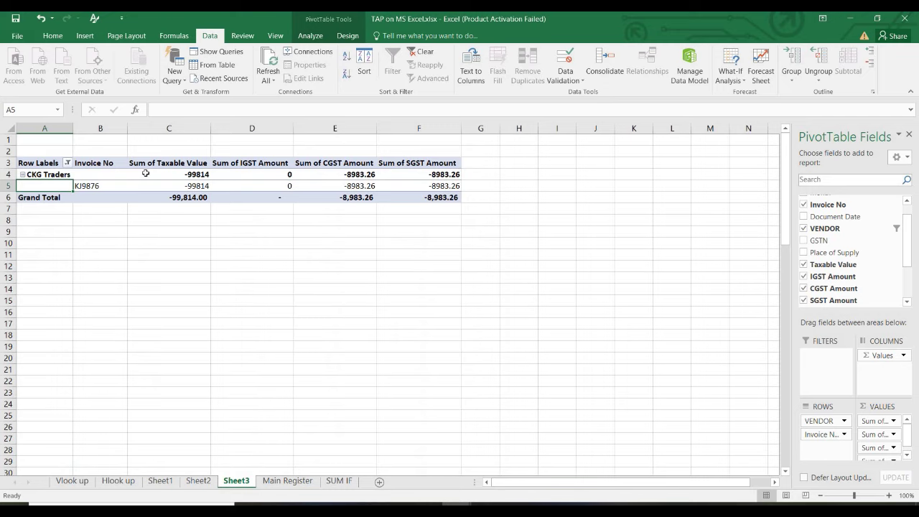
left_click(100, 188)
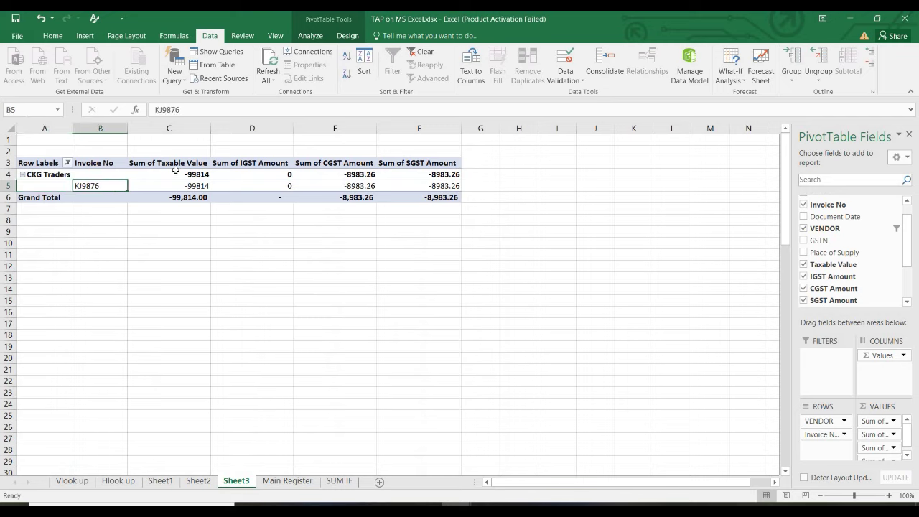
left_click(176, 172)
left_click(346, 173)
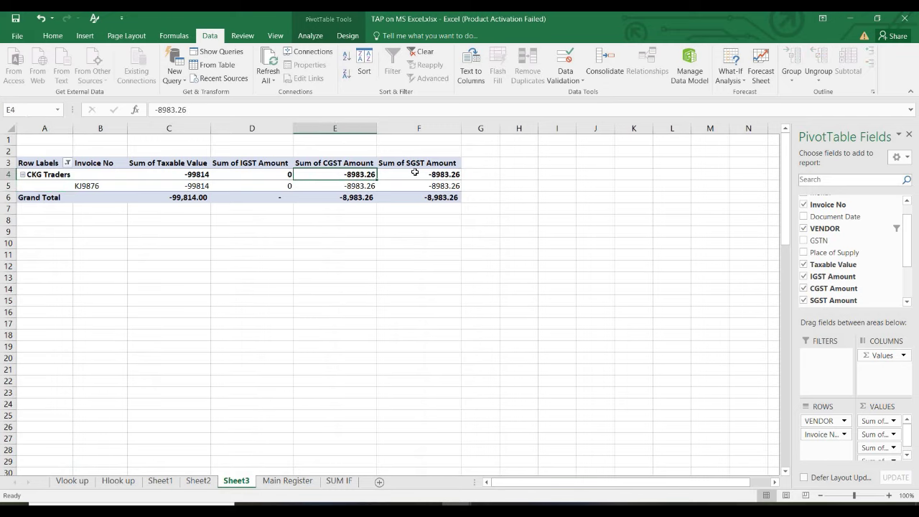
left_click(415, 172)
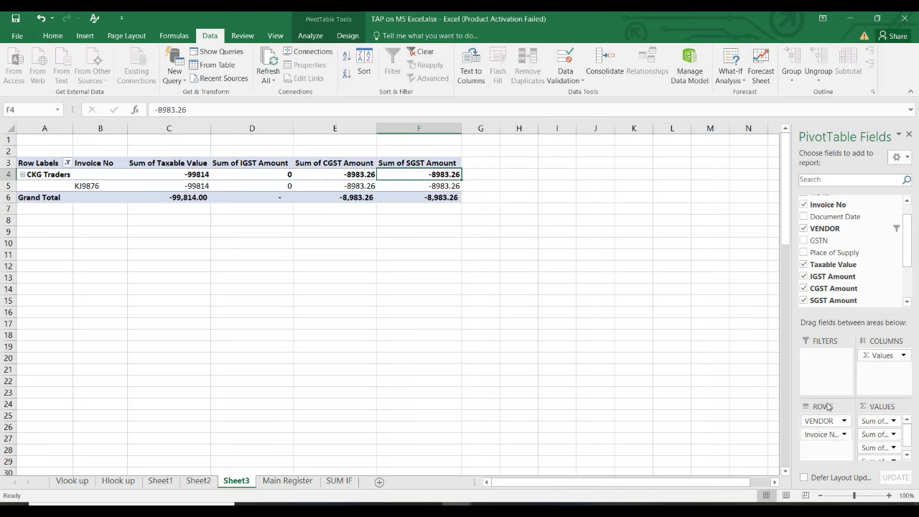
left_click(67, 163)
Show all vendors again and add Place of Supply as a report filter.
left_click(32, 307)
left_click(86, 397)
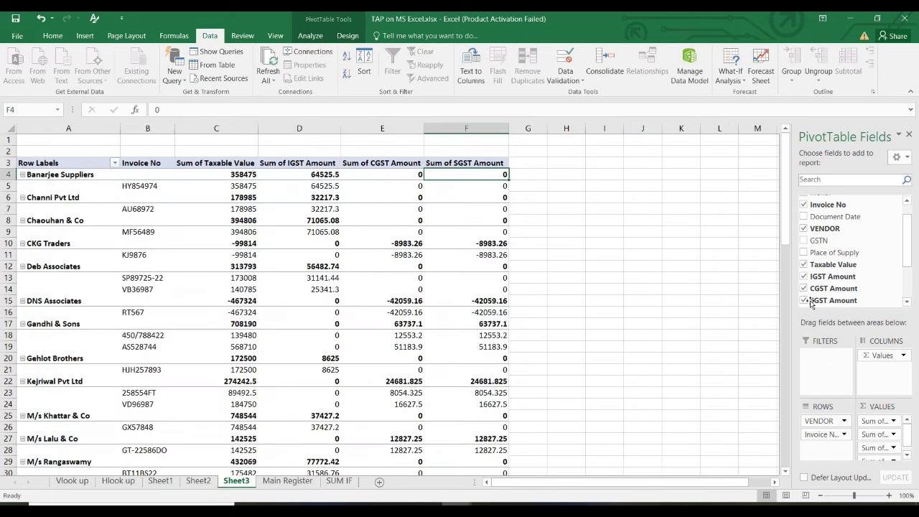
left_click_drag(813, 303, 825, 367)
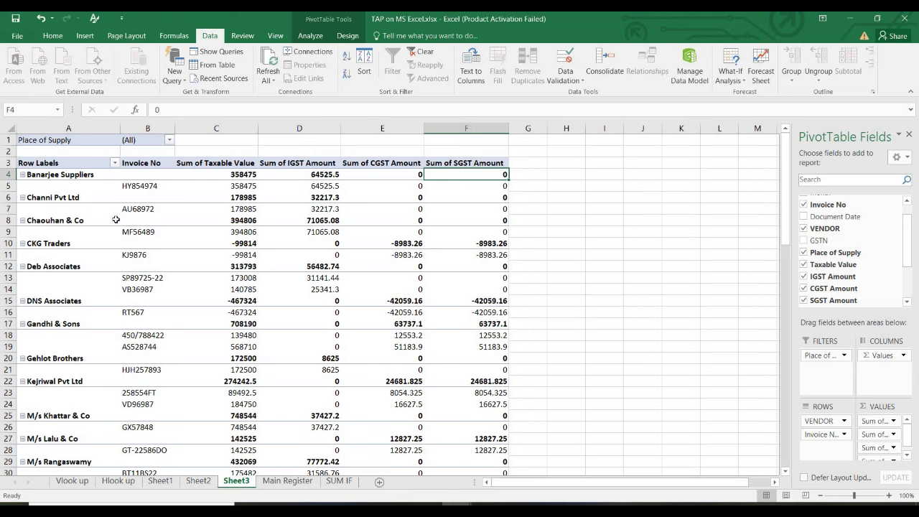
Filter Place of Supply to KA and MH using Select Multiple Items.
left_click(170, 140)
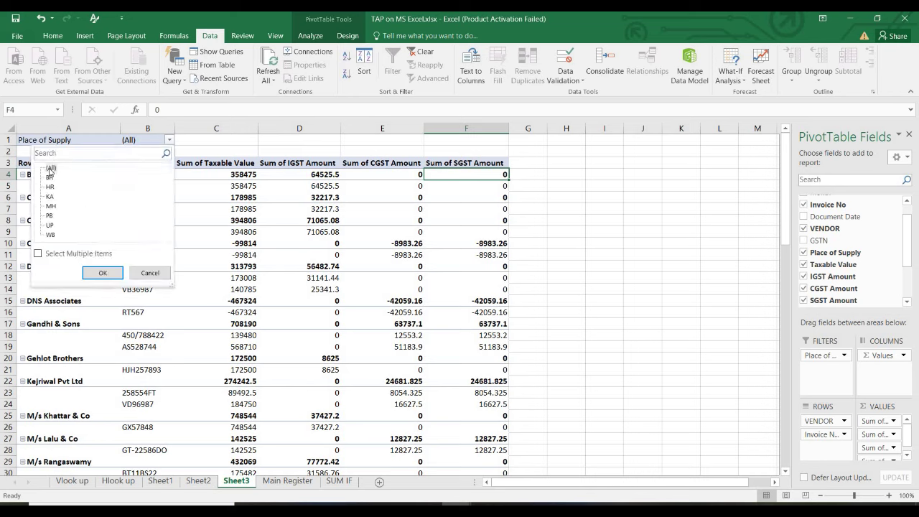
left_click(46, 169)
left_click(38, 254)
left_click(38, 254)
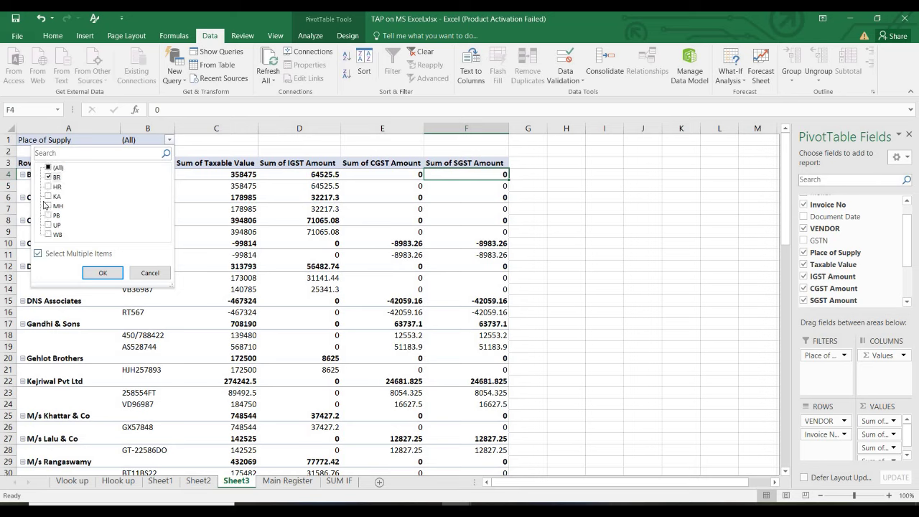
left_click(51, 177)
left_click(49, 197)
left_click(48, 206)
left_click(100, 272)
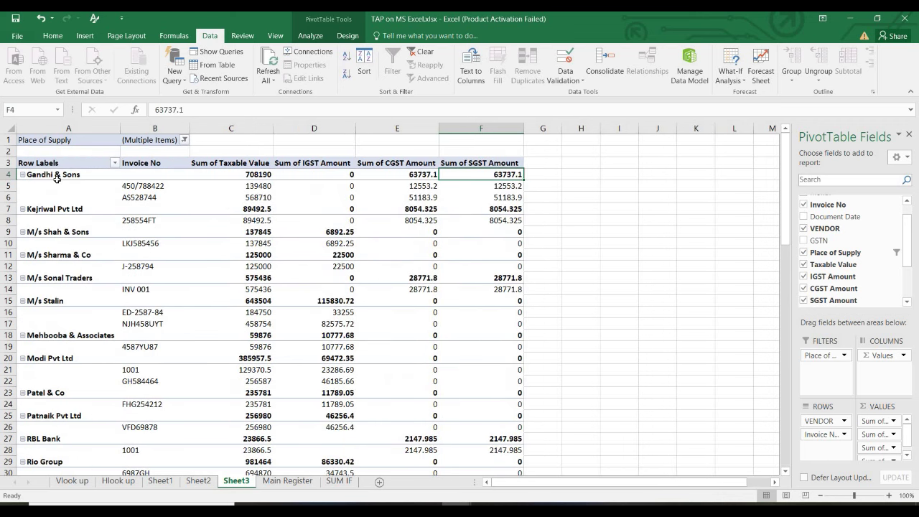
left_click_drag(56, 179, 294, 467)
Review the filtered pivot's invoice rows, then go to the Main Register sheet.
left_click(185, 249)
key("Up")
key("Up")
key("Up")
key("Up")
key("Up")
key("Up")
key("Up")
key("Up")
key("Up")
key("Up")
key("Up")
key("Up")
key("Up")
key("Up")
key("Up")
key("Up")
key("Up")
key("Up")
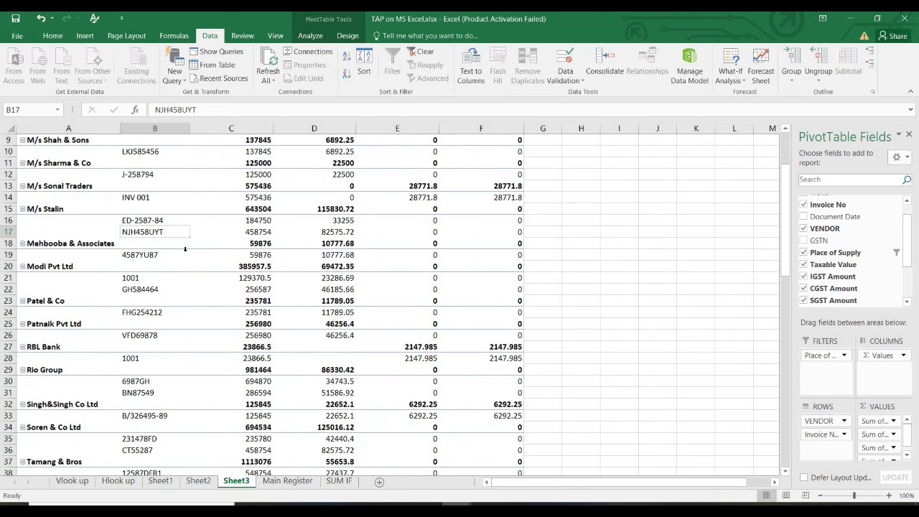
key("Down")
key("Down")
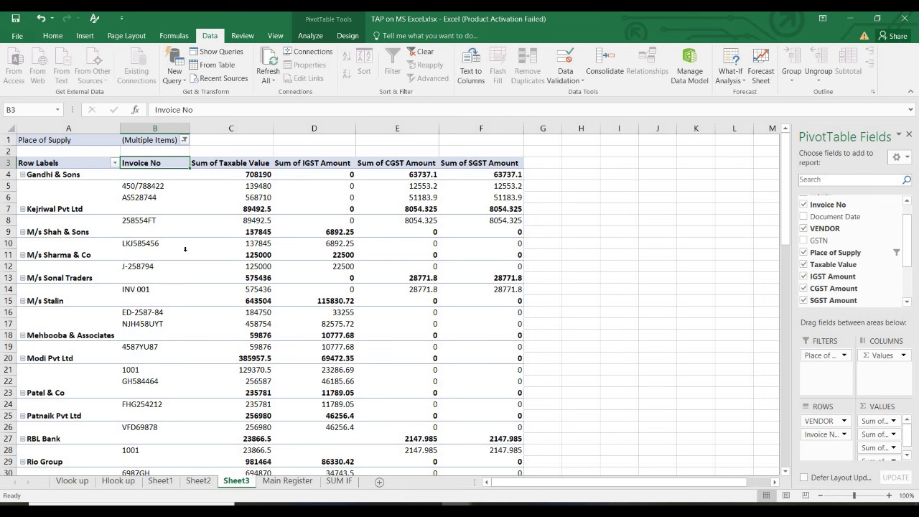
left_click(294, 481)
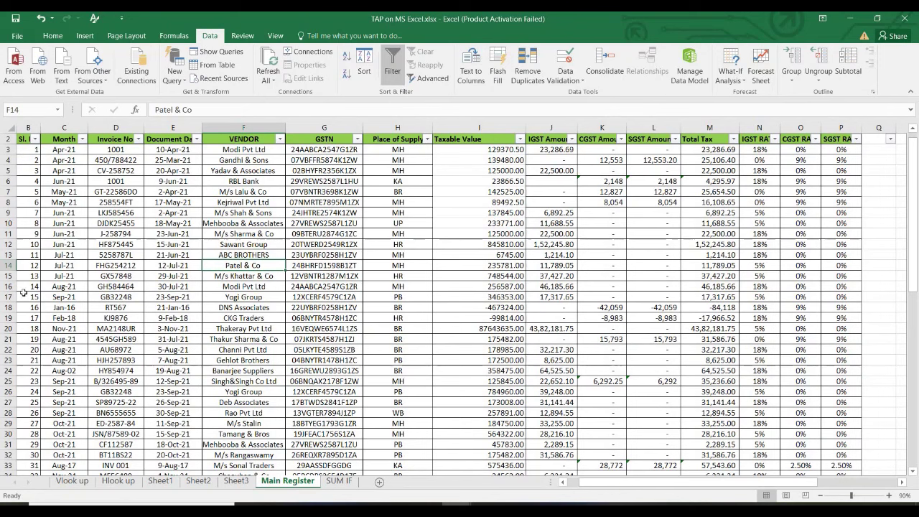
left_click(85, 37)
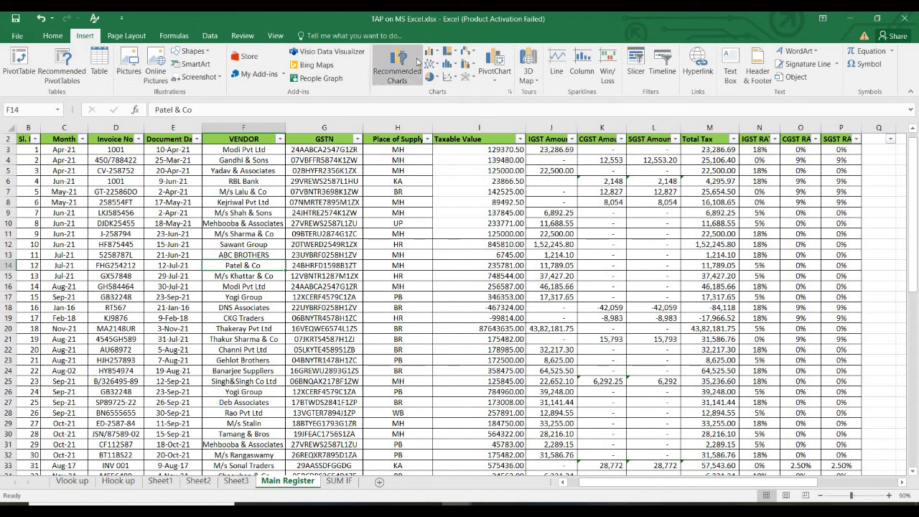
left_click(479, 233)
left_click_drag(490, 139, 495, 160)
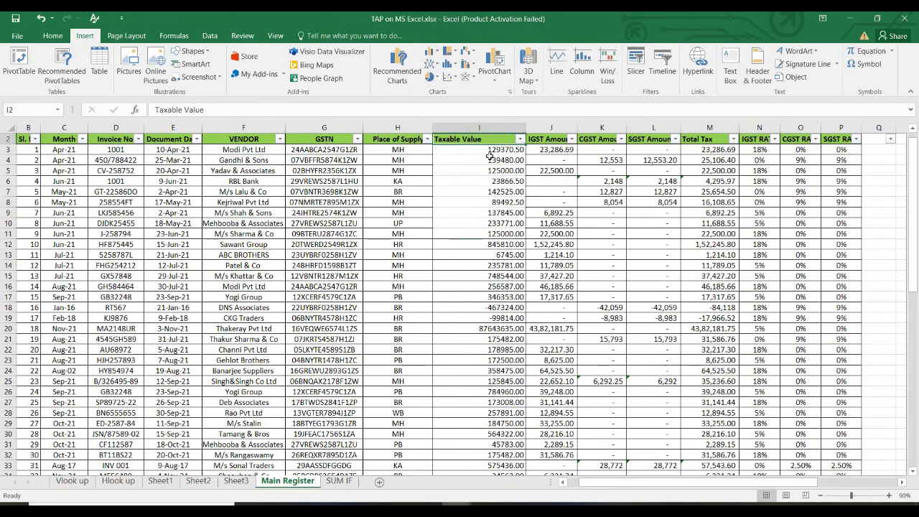
left_click(496, 160)
left_click_drag(492, 139, 646, 182)
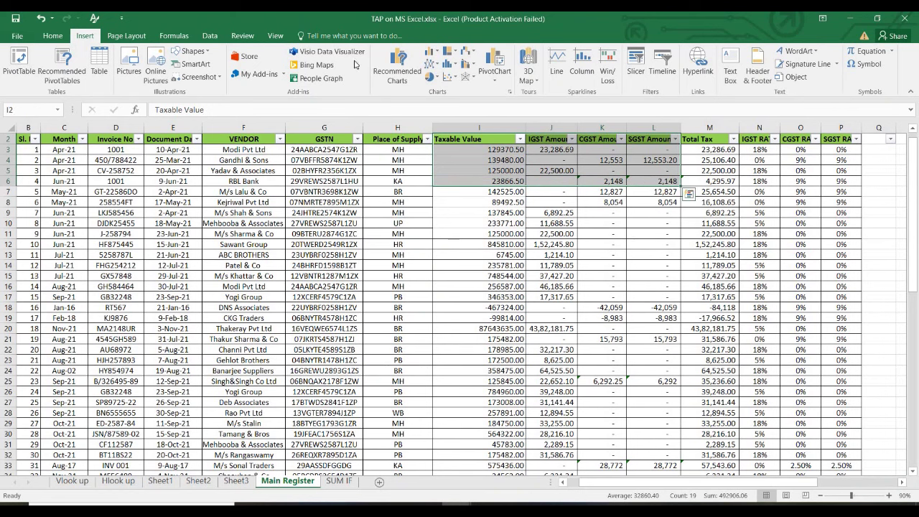
left_click(435, 53)
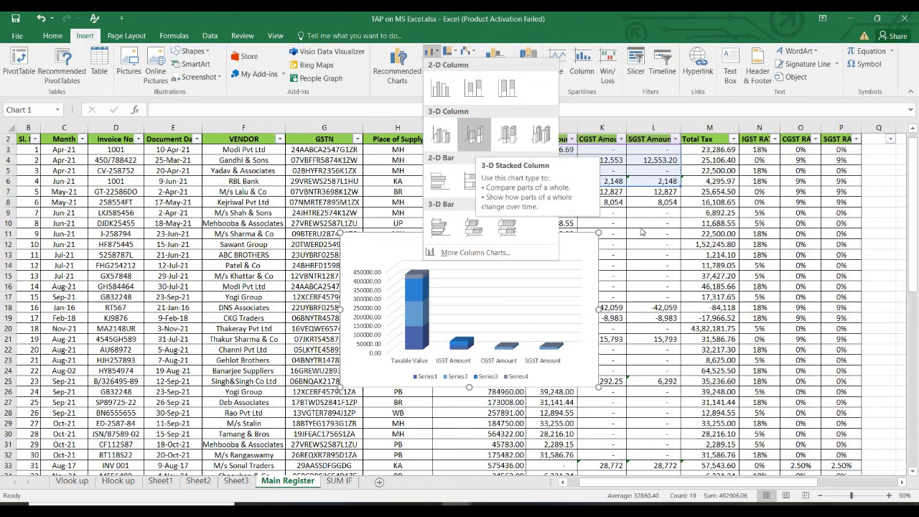
key("ctrl+z")
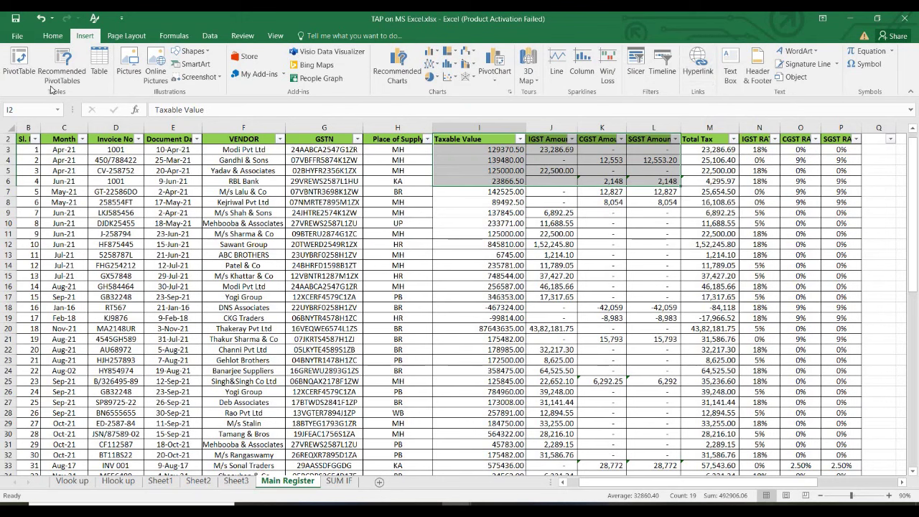
Try reducing the bottom margin under Custom Margins, then cancel Page Setup without keeping it.
left_click(129, 36)
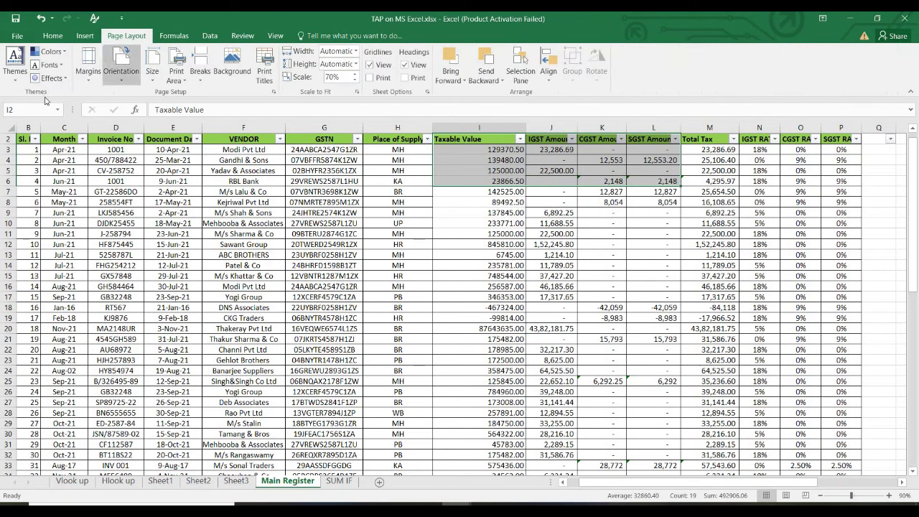
left_click(90, 81)
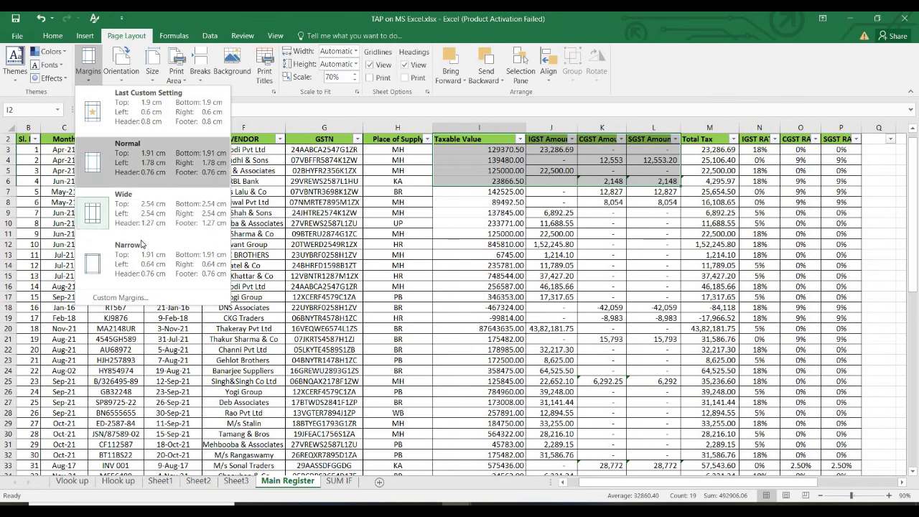
left_click(128, 297)
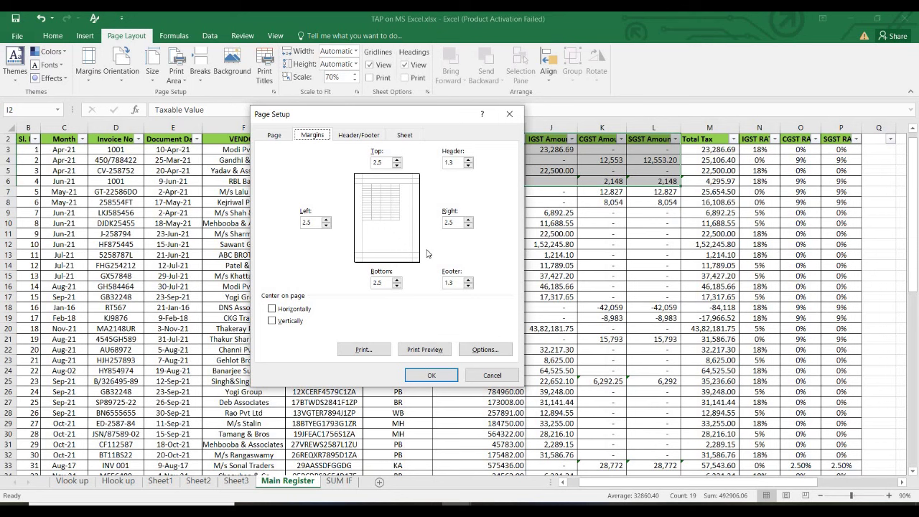
left_click(397, 286)
left_click(491, 375)
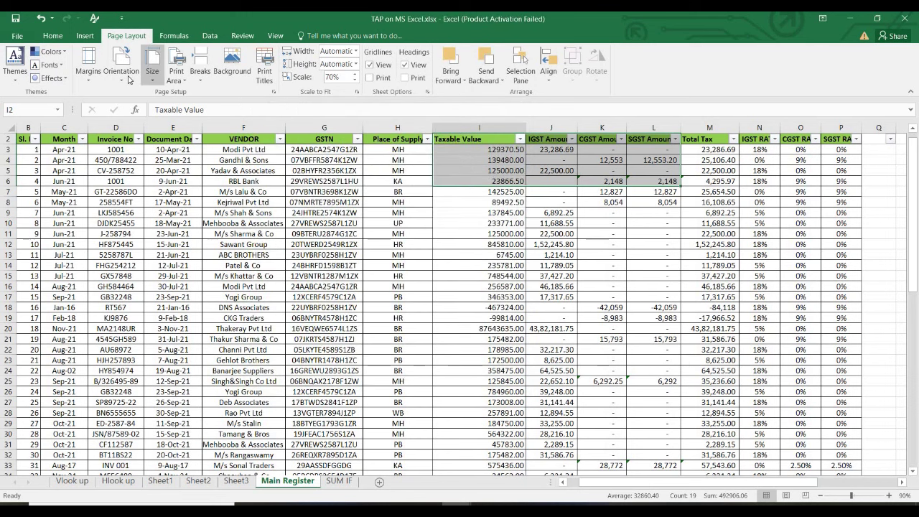
Check the orientation options without changing them and return to the Sheet3 PivotTable.
left_click(121, 70)
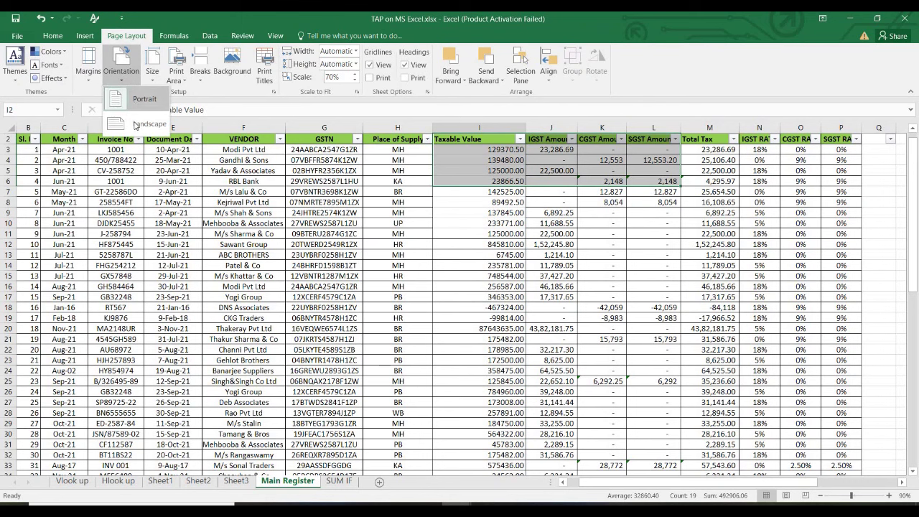
left_click(232, 91)
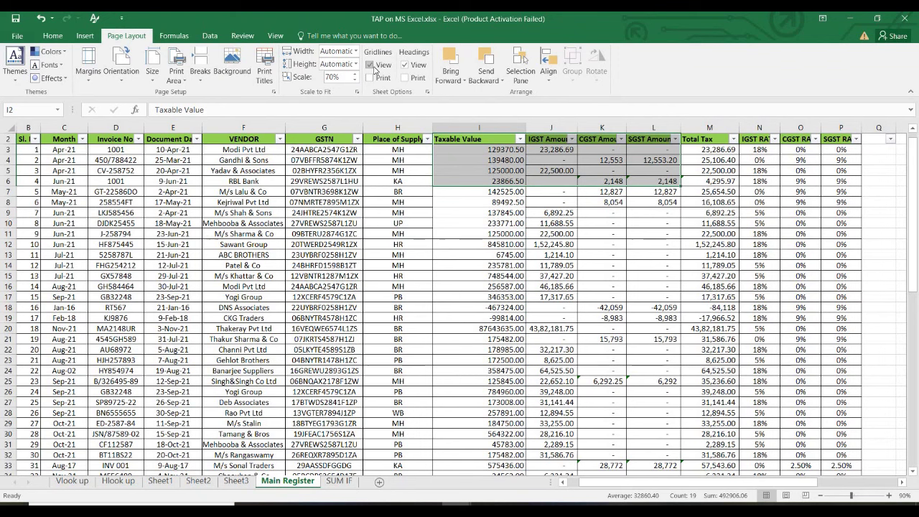
left_click(237, 481)
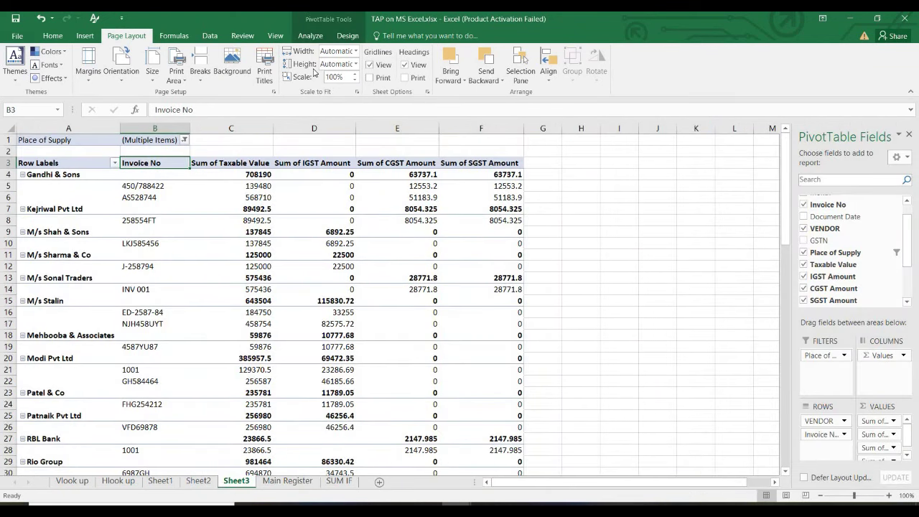
Toggle gridlines on the pivot sheet while picking empty cells beside the PivotTable, leaving gridlines shown.
left_click(379, 69)
left_click(374, 69)
left_click(374, 68)
left_click(610, 207)
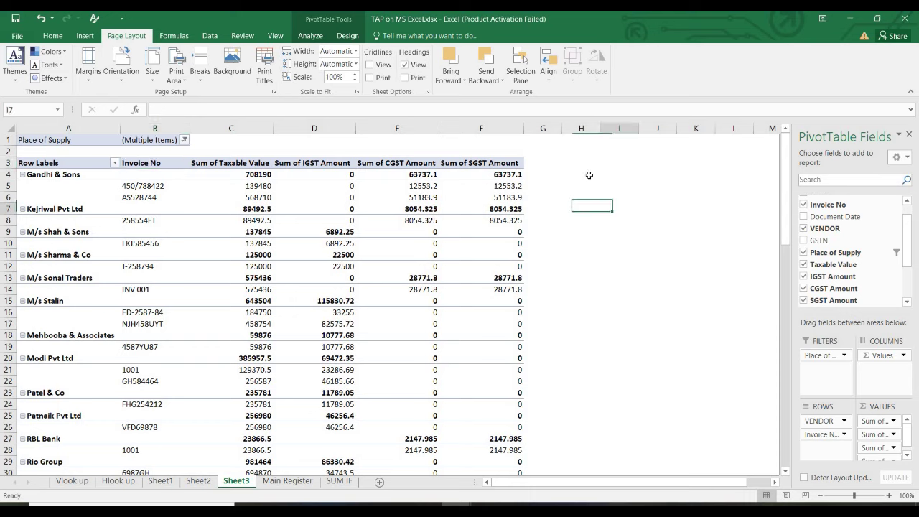
left_click_drag(581, 163, 829, 398)
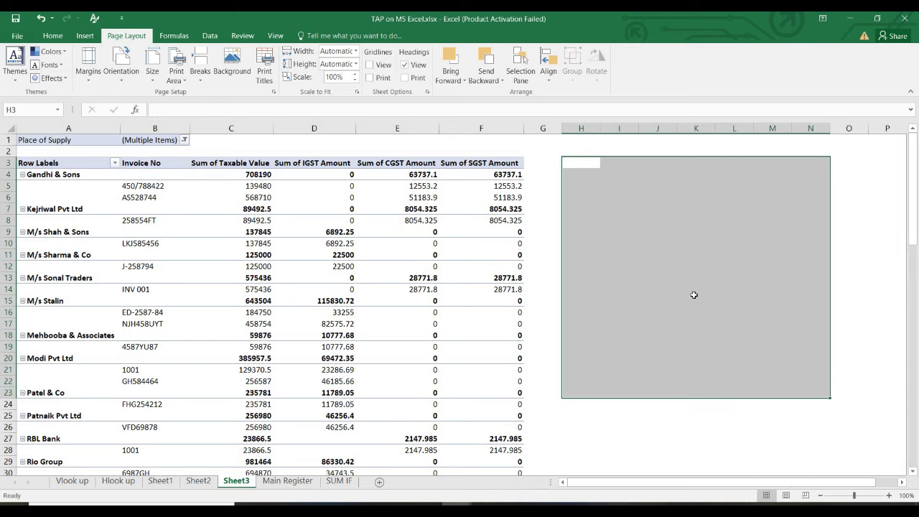
left_click(693, 300)
left_click(592, 154)
left_click(374, 67)
left_click(647, 219)
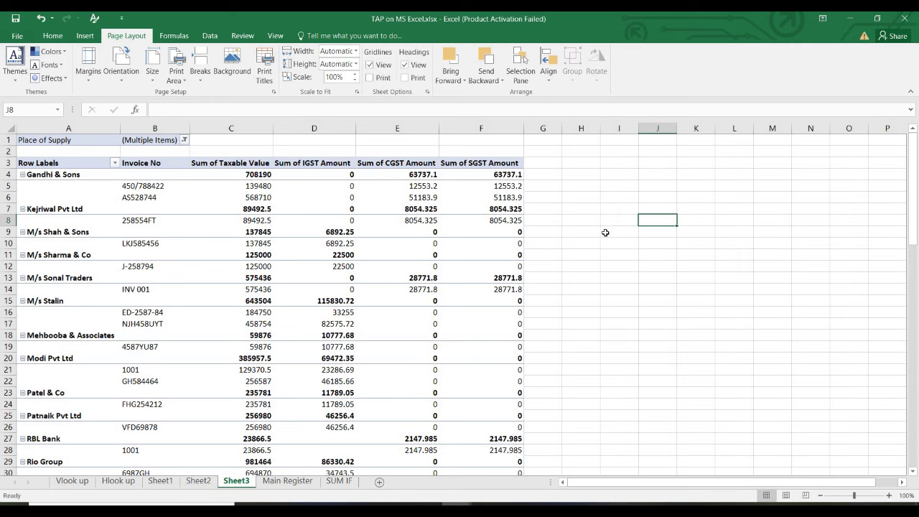
left_click(605, 232)
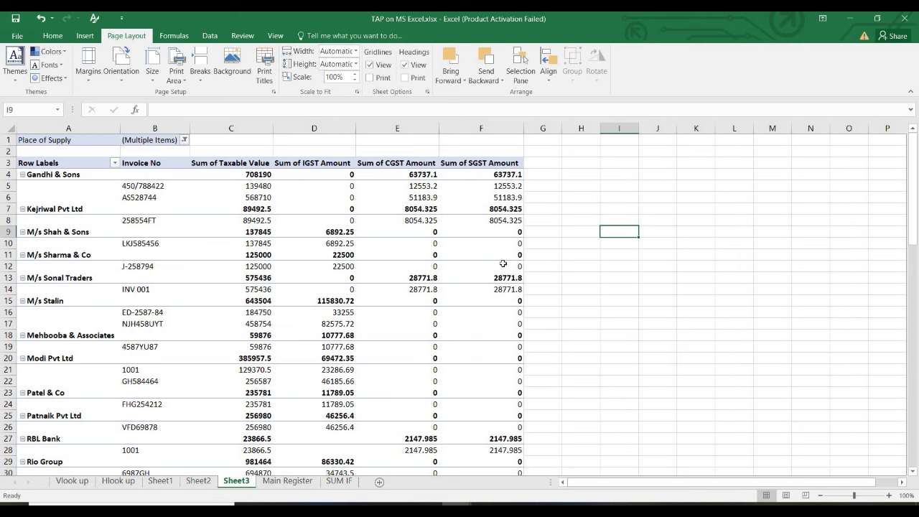
On Sheet2, hide the gridlines, narrow column C, and toggle the headings off and back on.
left_click(200, 481)
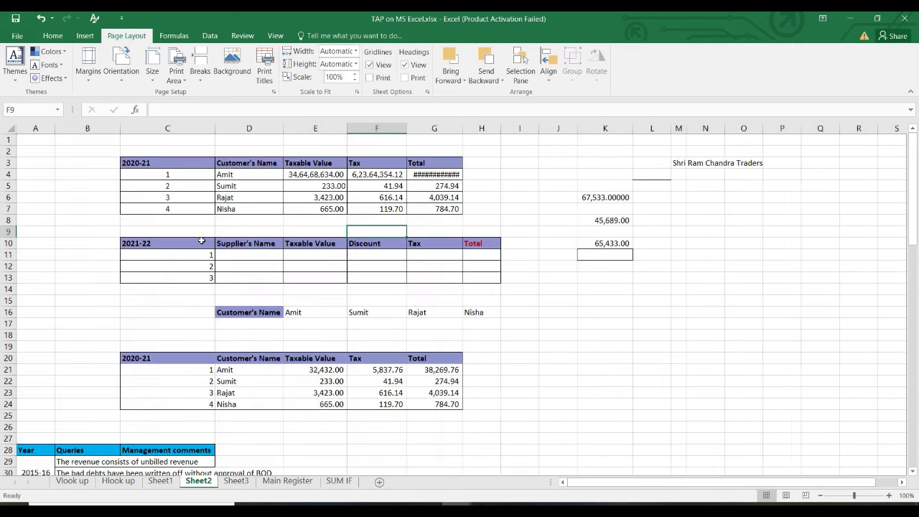
left_click(369, 66)
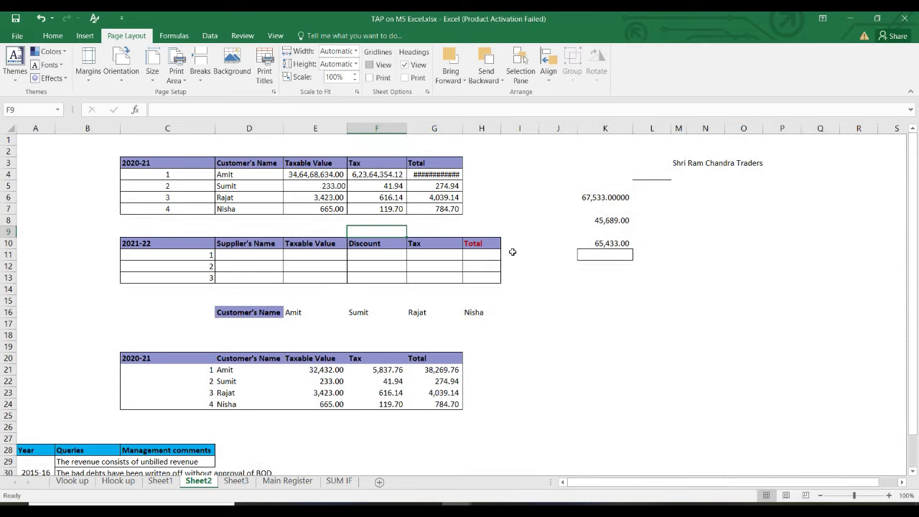
left_click_drag(231, 235, 712, 439)
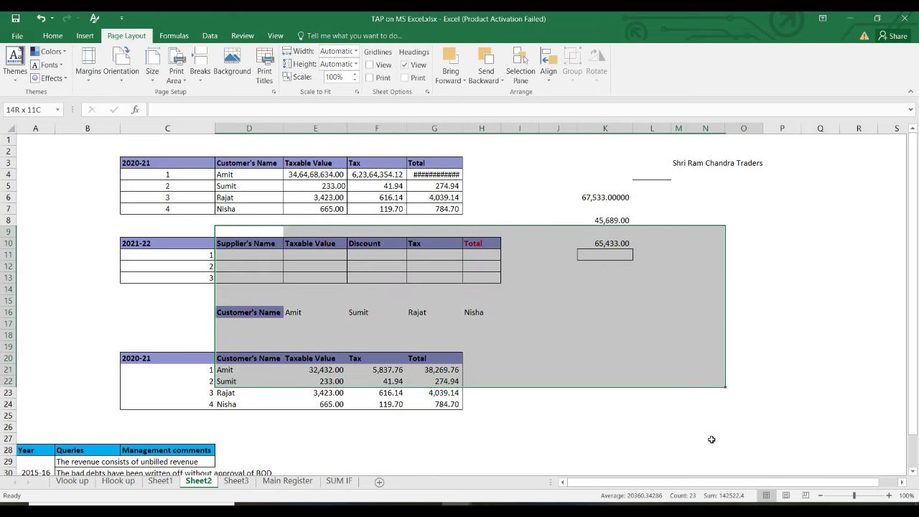
left_click(563, 198)
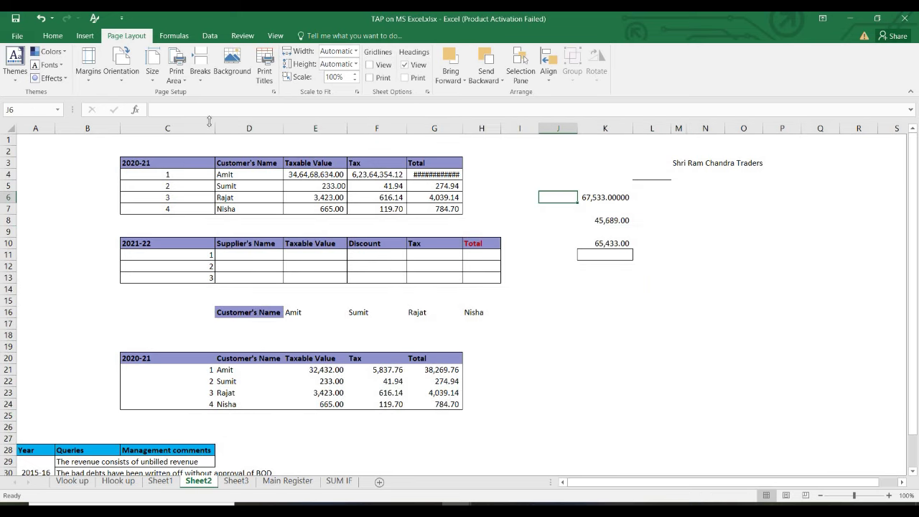
left_click_drag(215, 129, 156, 130)
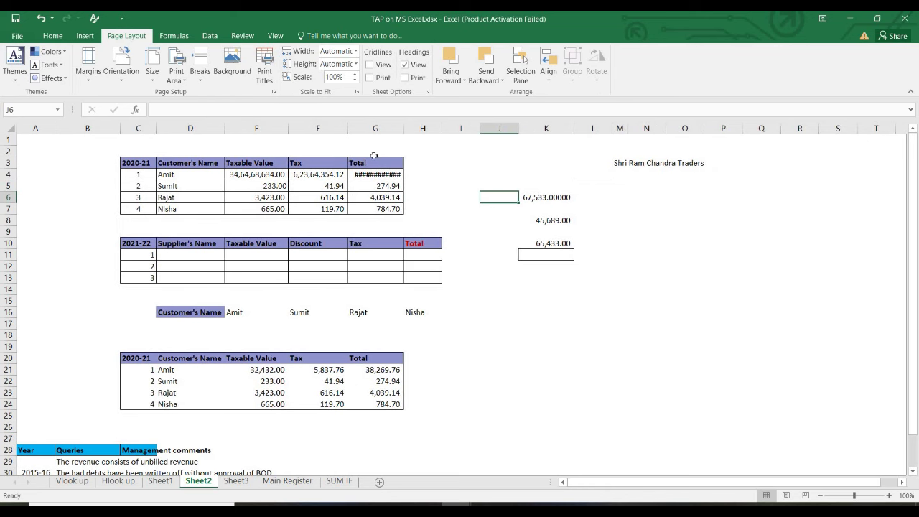
left_click(413, 69)
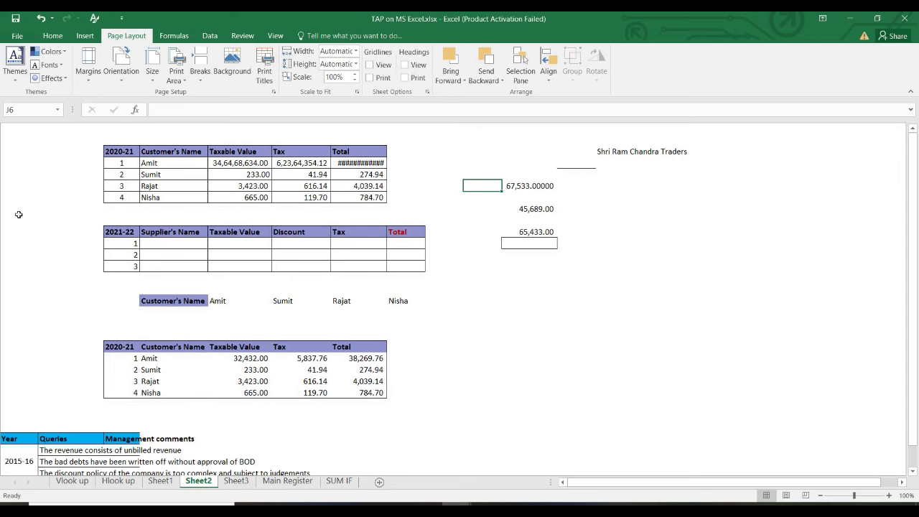
left_click(405, 65)
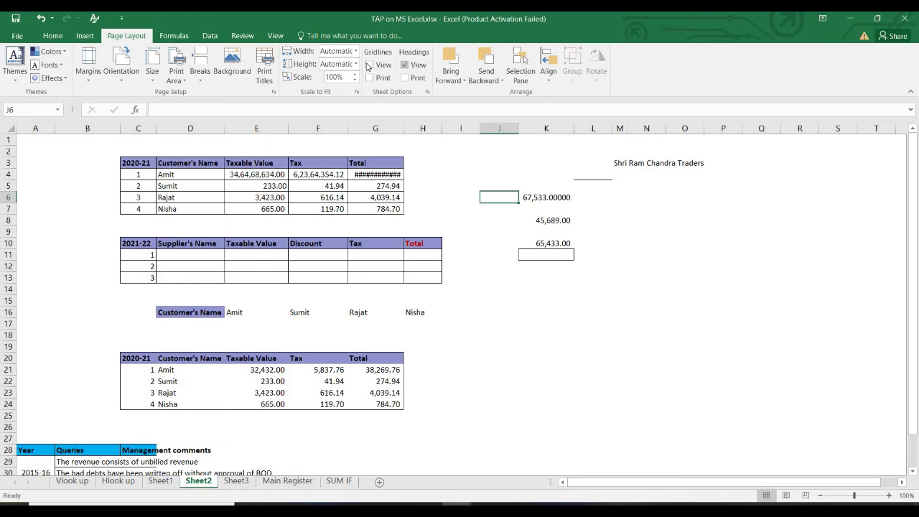
Browse the Formulas and Data tabs, then go via Sheet1 back to the Sheet3 PivotTable.
left_click(174, 36)
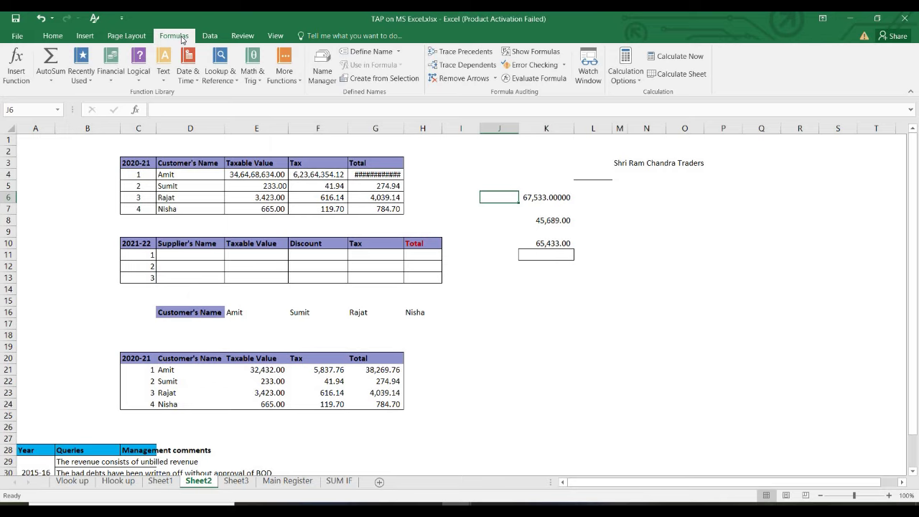
left_click(211, 36)
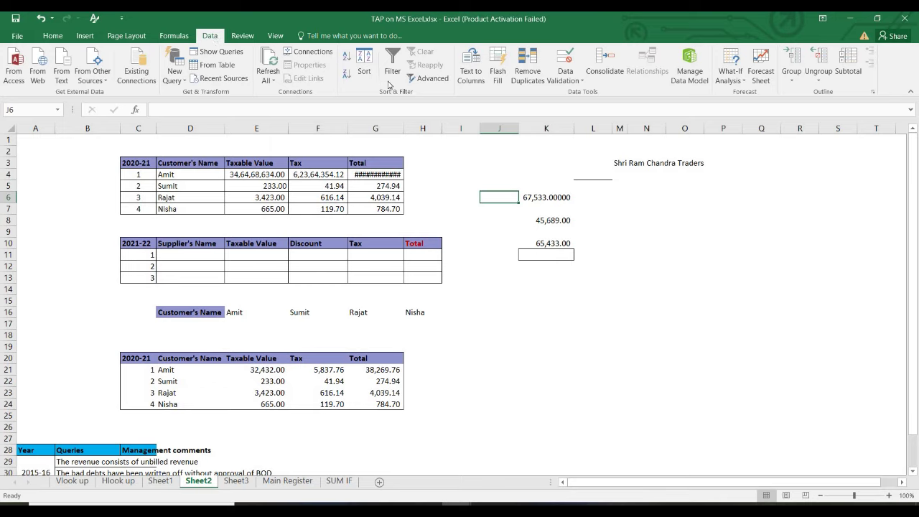
left_click(272, 61)
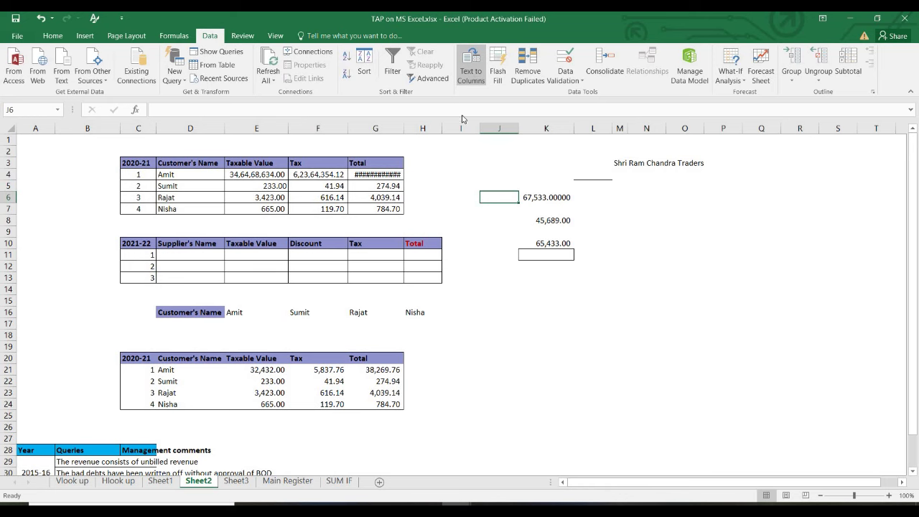
left_click(159, 480)
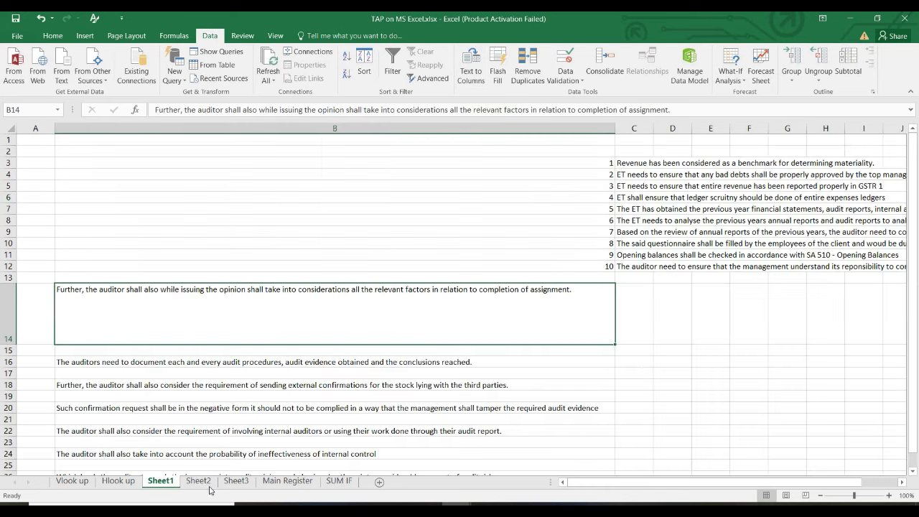
left_click(237, 480)
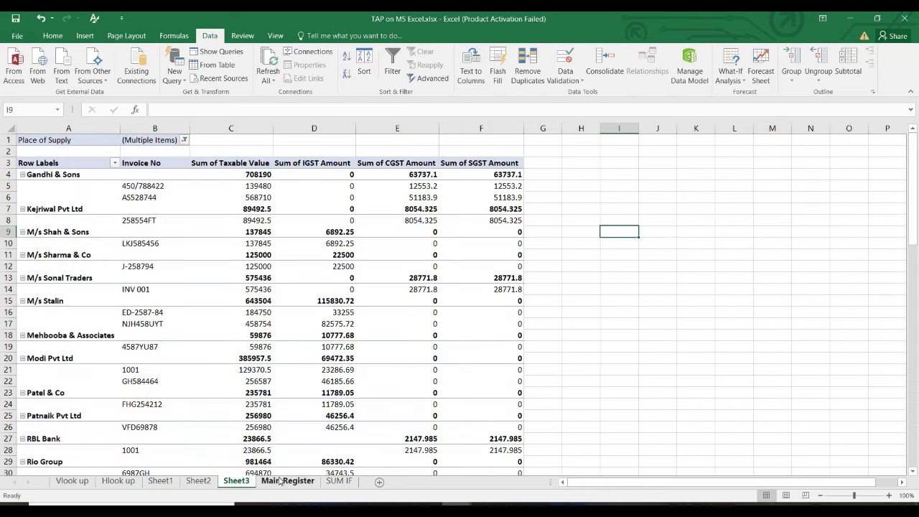
In Main Register, insert three blank columns starting at H with Ctrl+Shift+=.
left_click(280, 480)
left_click(314, 160)
key("Up")
key("Up")
key("Up")
key("Right")
key("Down")
key("Down")
key("ctrl+shift+Down")
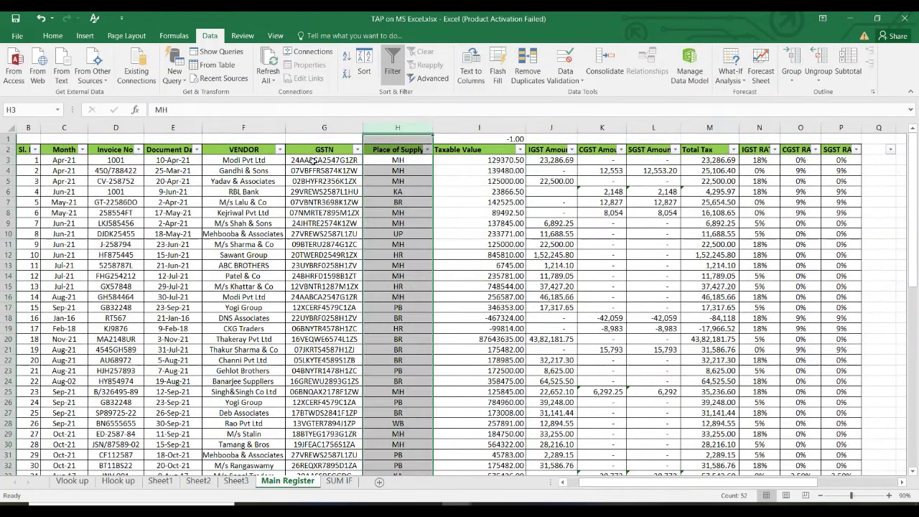
key("ctrl+space")
key("ctrl+shift+plus")
key("ctrl+shift+plus")
key("ctrl+shift+plus")
key("Up")
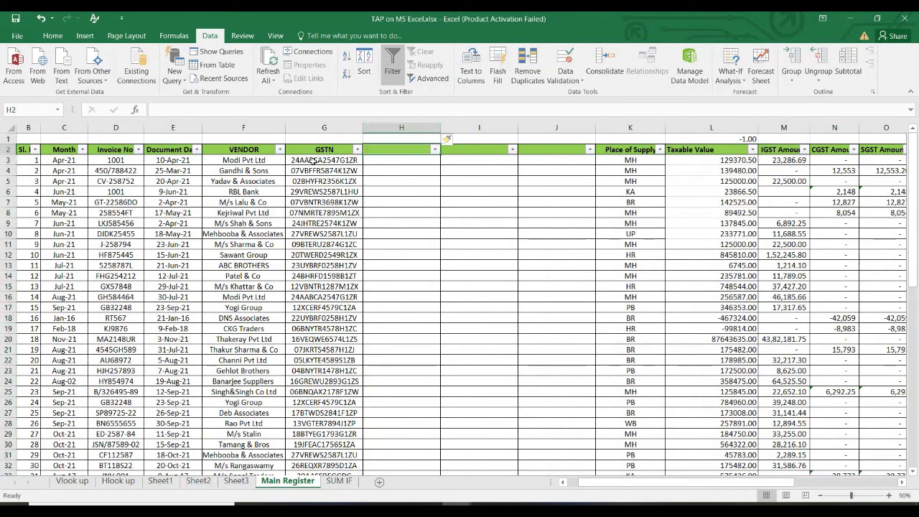
Inspect the GSTN in G3 without changing it, then select the GSTN values G3:G53.
key("Down")
key("Left")
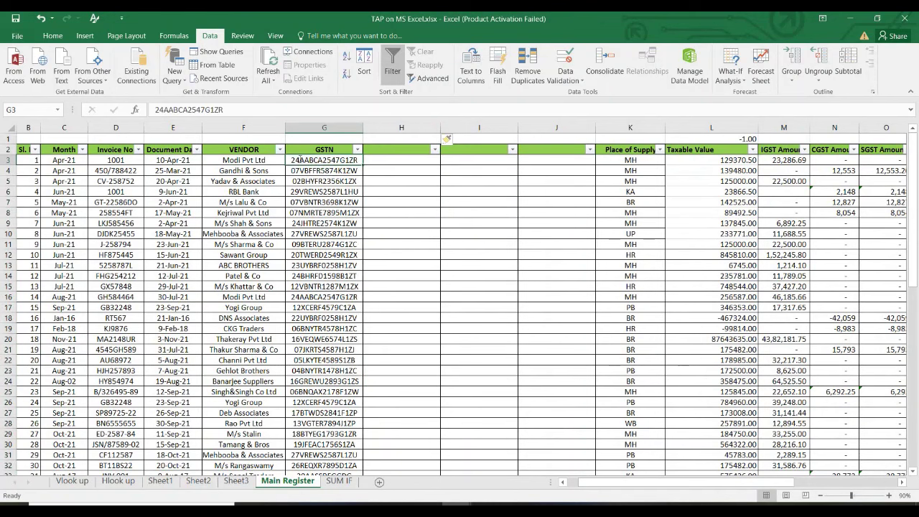
double_click(294, 160)
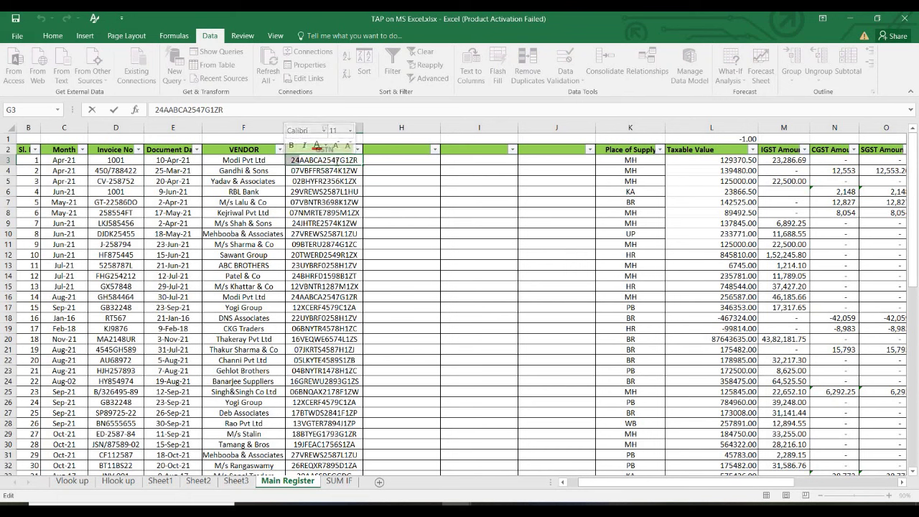
left_click_drag(348, 159, 361, 160)
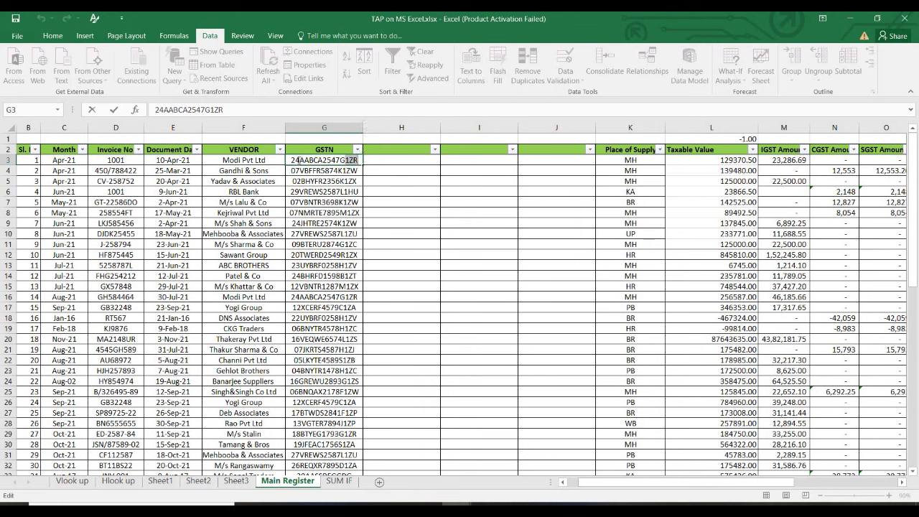
left_click_drag(300, 160, 340, 159)
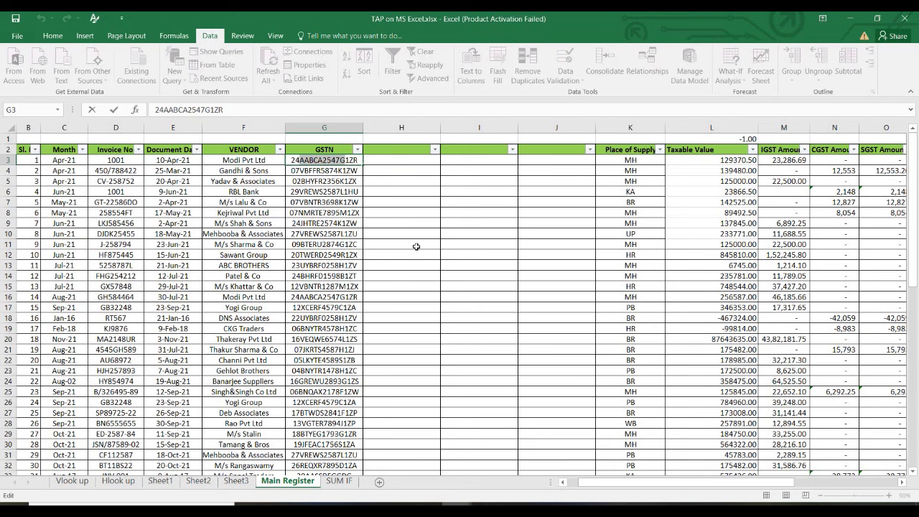
key("Escape")
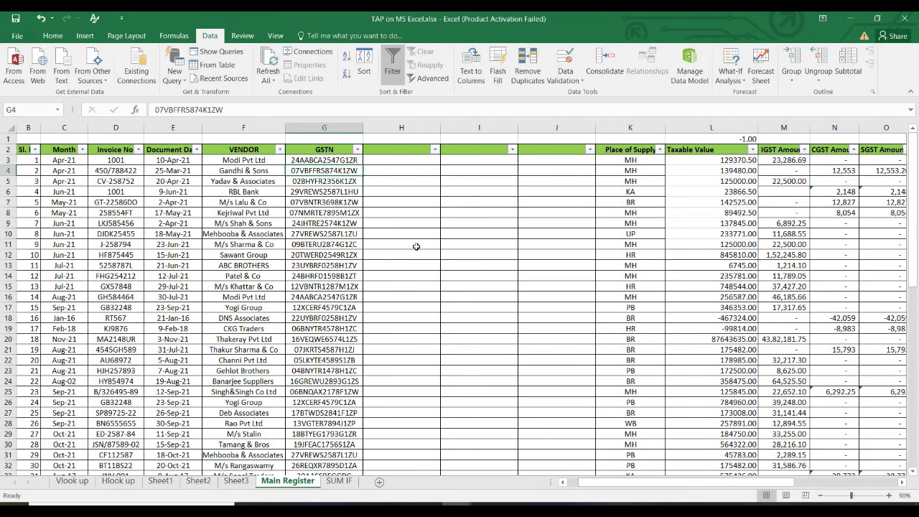
key("ctrl+shift+Down")
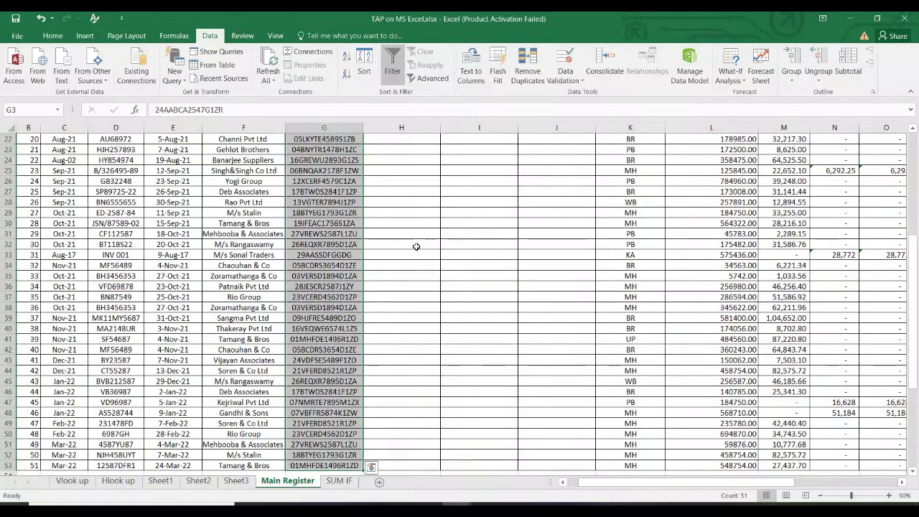
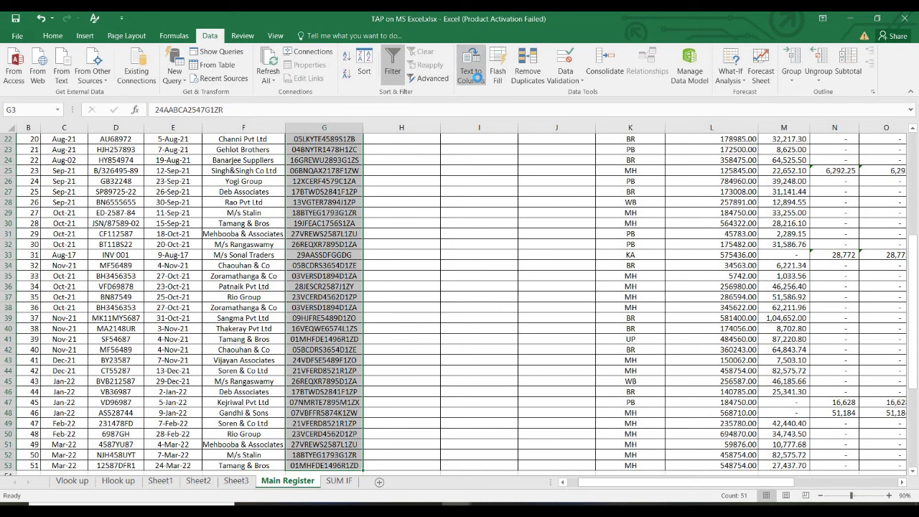
Split the GSTNs at fixed widths after 2 and 12 characters, replacing existing data, then select the split values.
scroll(480, 82, "up", 2)
left_click(471, 76)
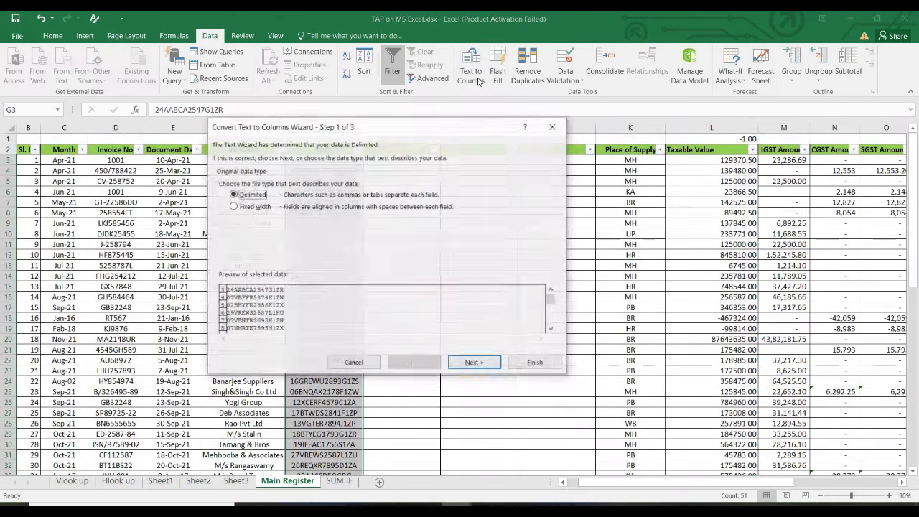
left_click(257, 207)
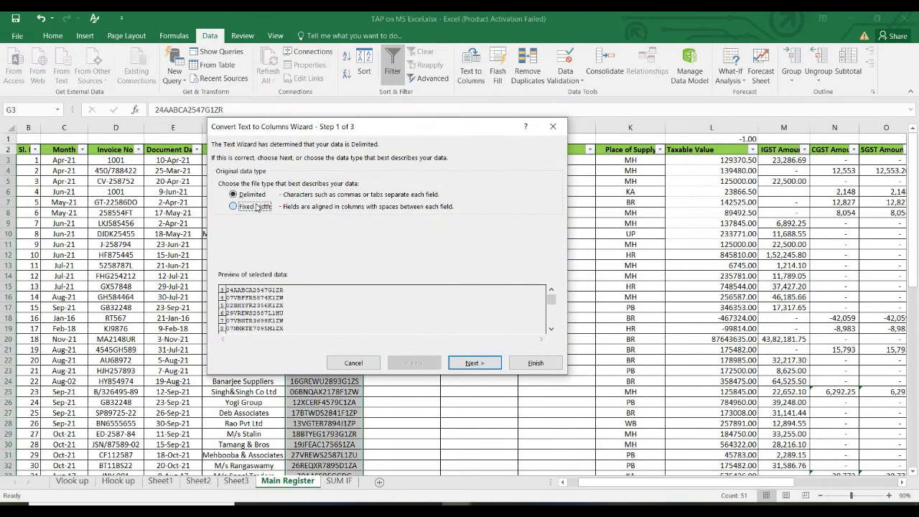
left_click(474, 362)
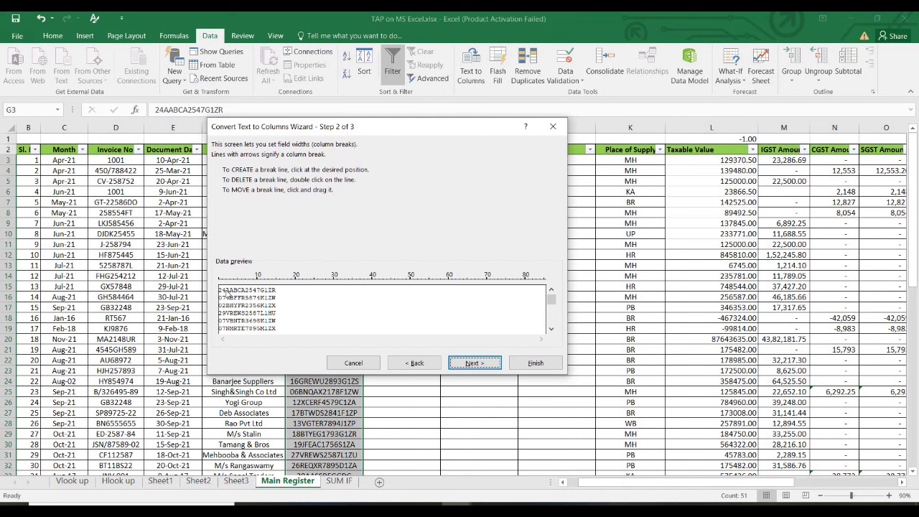
left_click(226, 293)
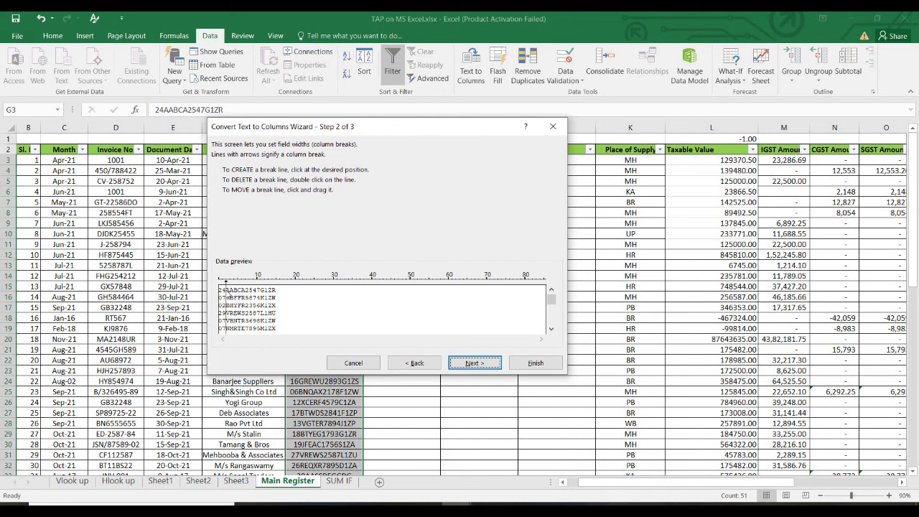
left_click(264, 295)
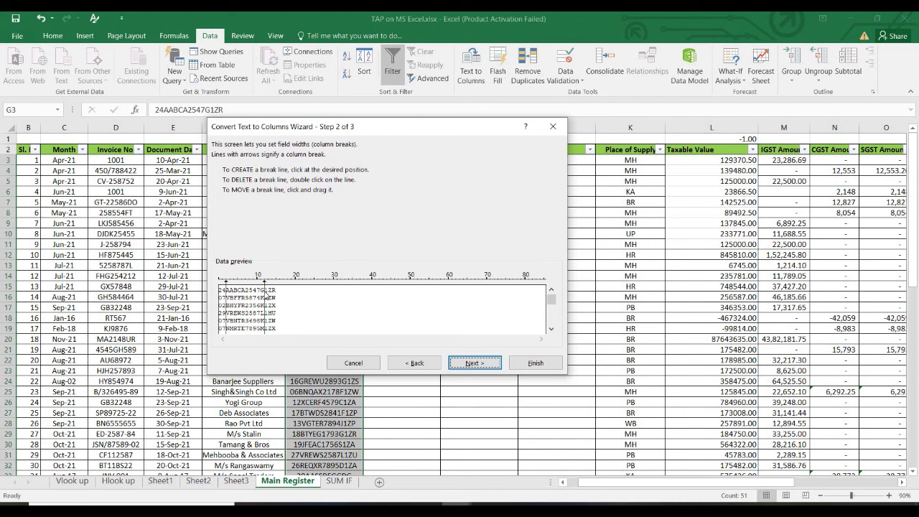
left_click(474, 362)
left_click(537, 362)
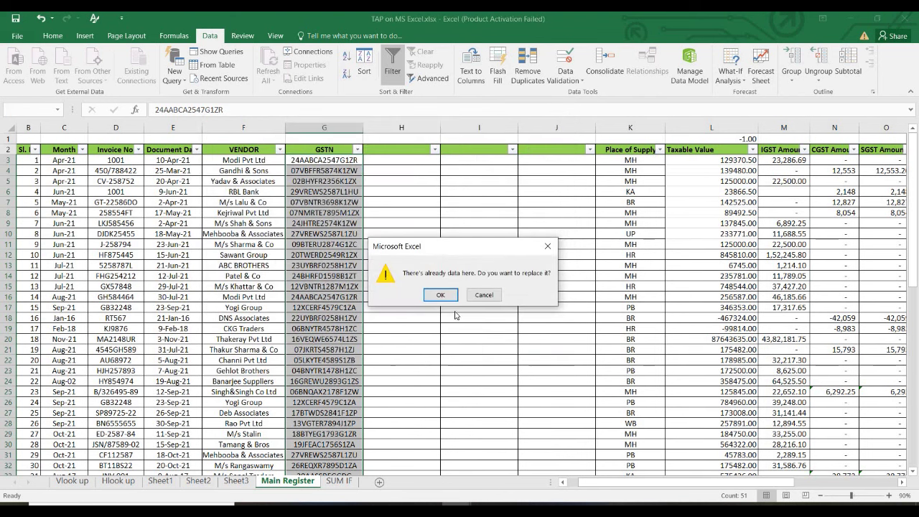
left_click(439, 294)
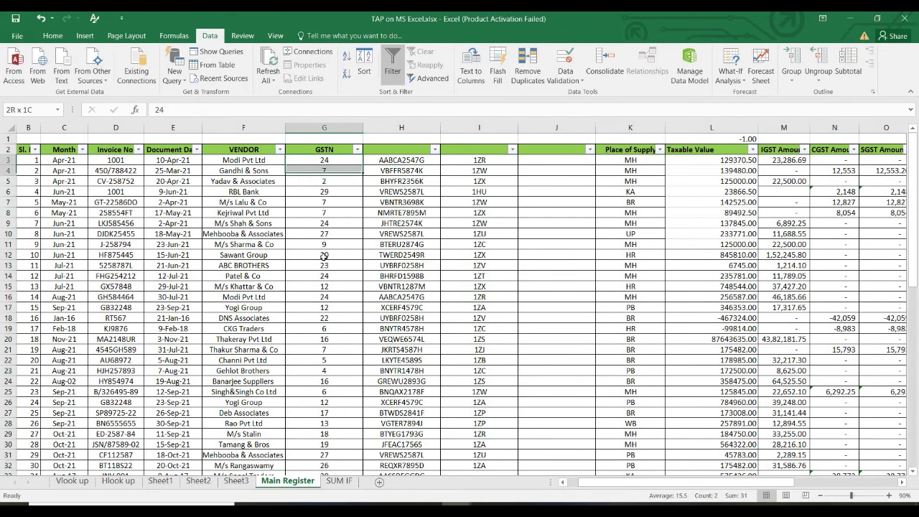
left_click_drag(474, 159, 473, 191)
left_click_drag(402, 160, 407, 314)
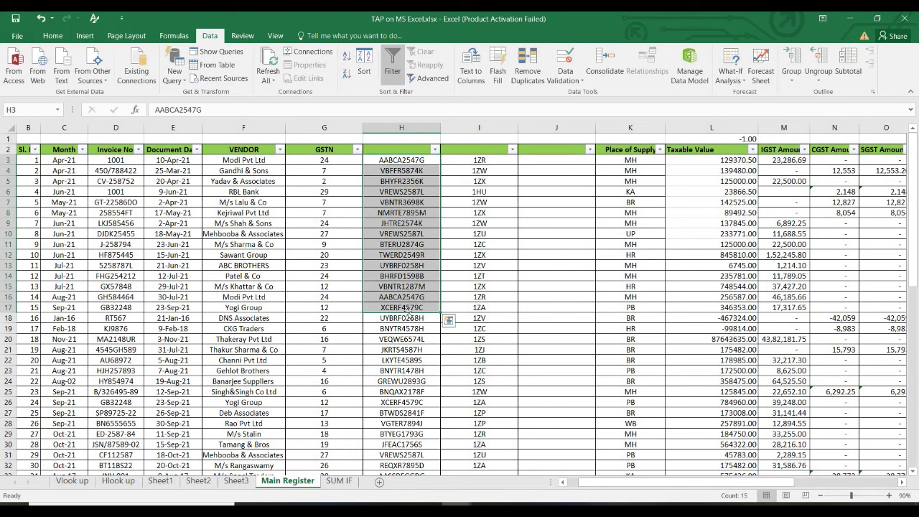
Reopen and cancel the Text to Columns wizard, then review the split values in columns H and I.
left_click(416, 162)
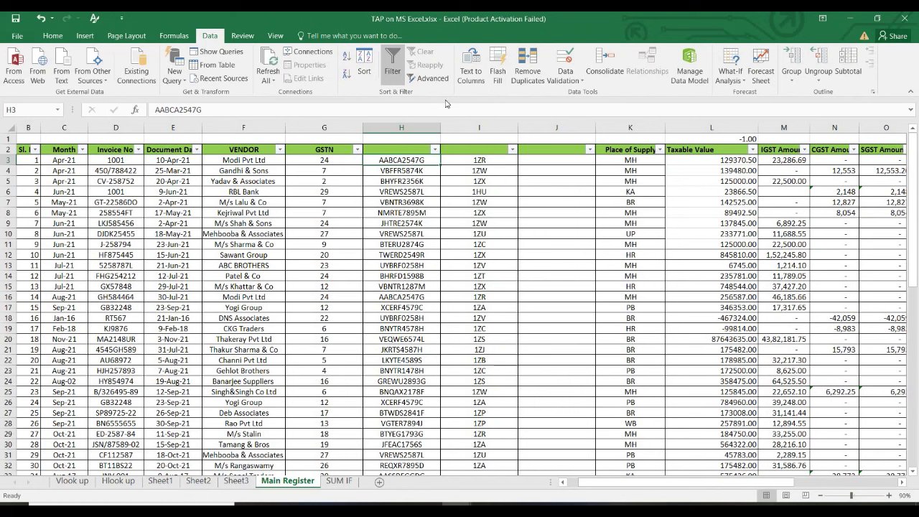
left_click(476, 84)
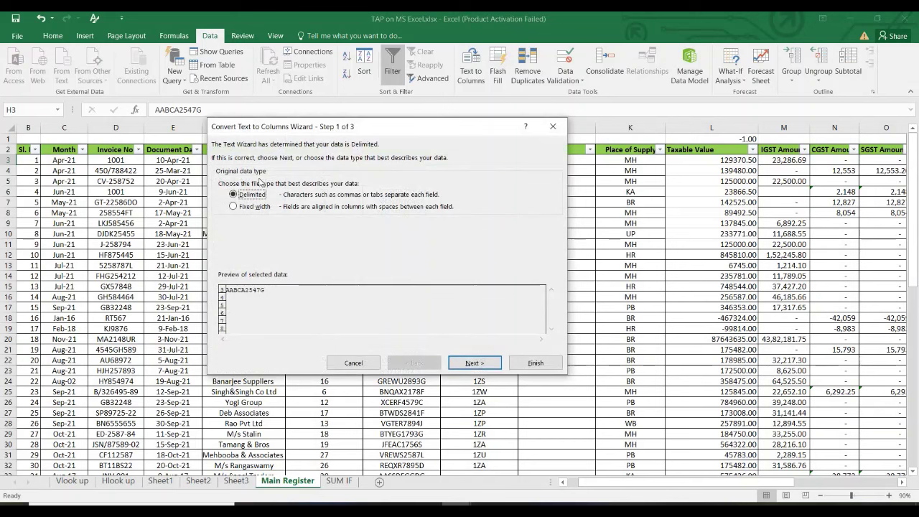
left_click(533, 363)
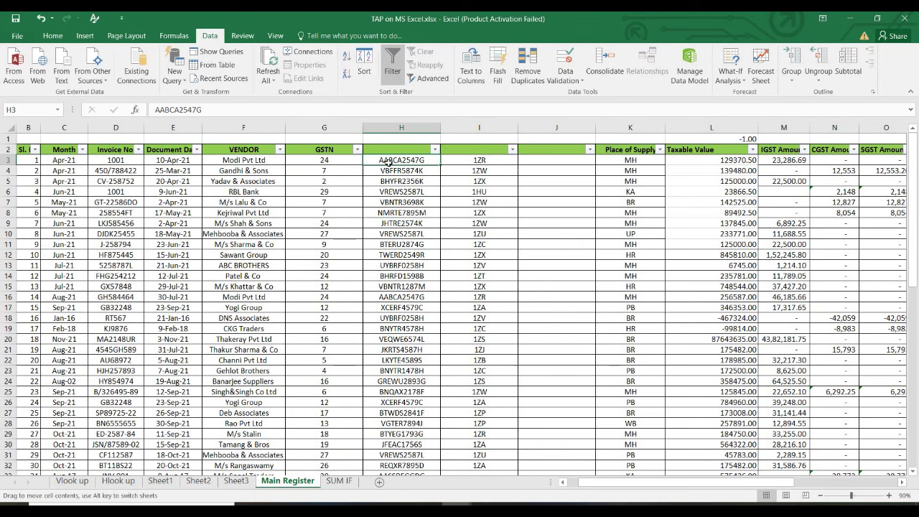
double_click(391, 165)
left_click(395, 230)
key("ctrl+Up")
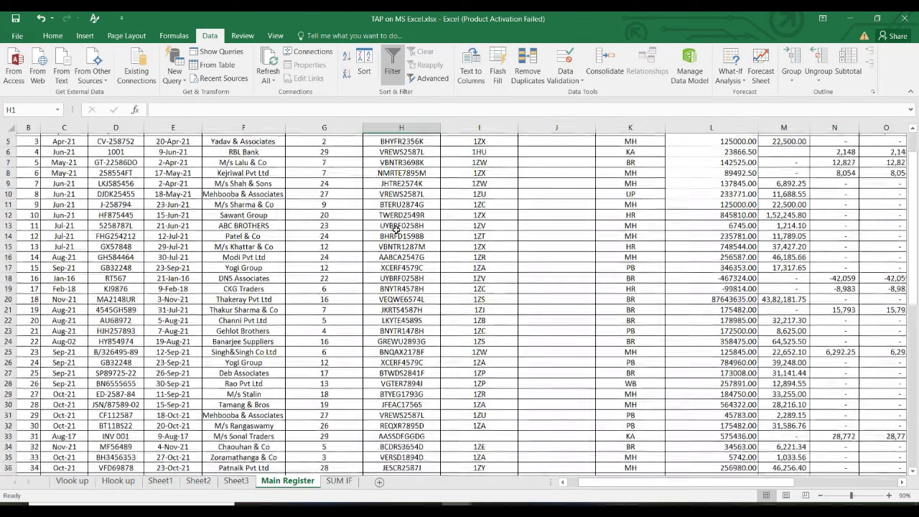
key("Down")
key("Right")
key("ctrl+shift+Down")
key("Left")
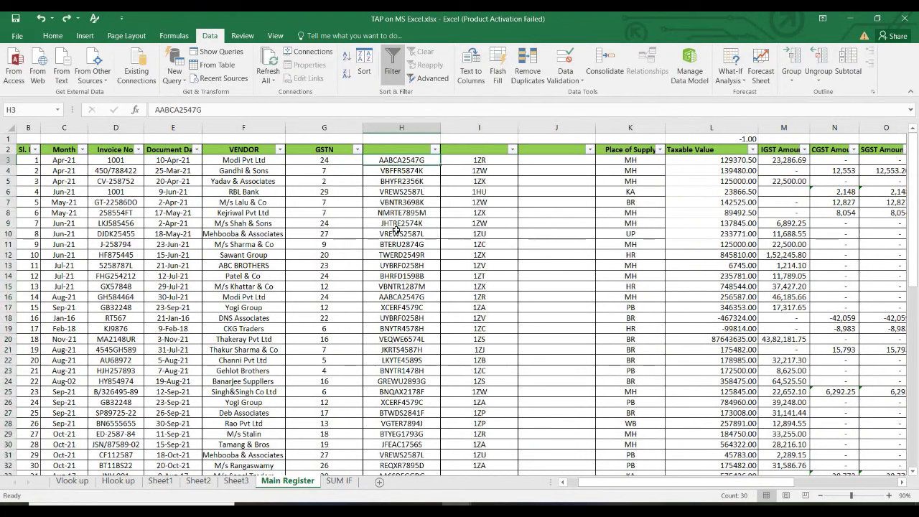
Undo the split to restore full GSTNs in column G and copy G3:G6.
key("ctrl+z")
key("Down")
key("Up")
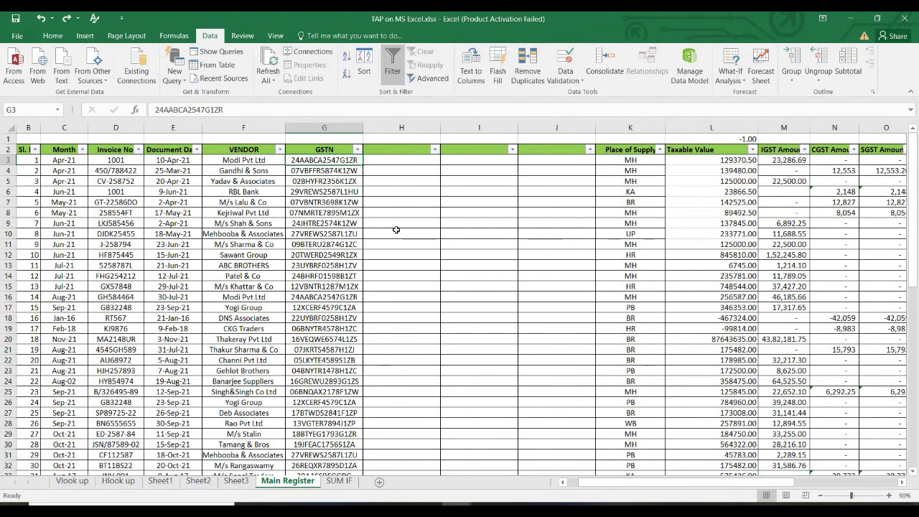
key("shift+Down")
key("shift+Down")
key("shift+Down")
key("ctrl+c")
key("Right")
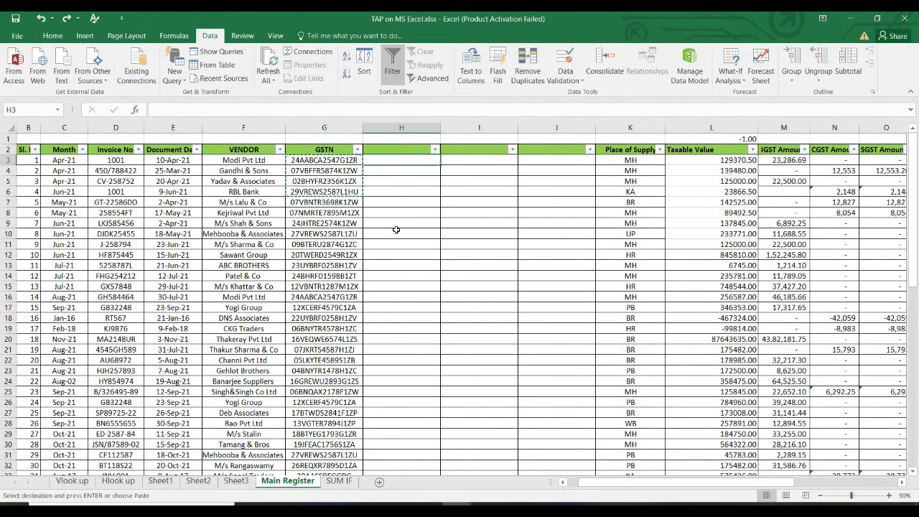
Paste the four GSTNs into H3:H6 and insert a comma after the third character in H3 and H4.
key("ctrl+v")
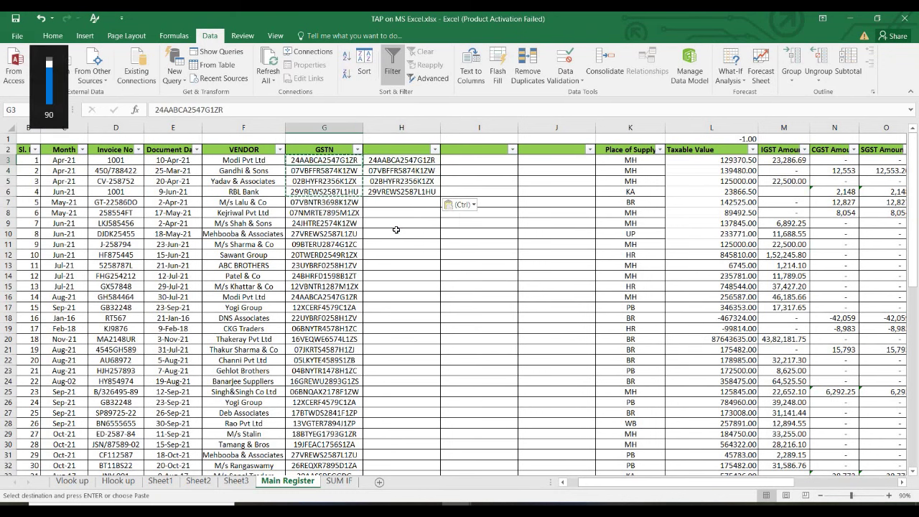
key("F2")
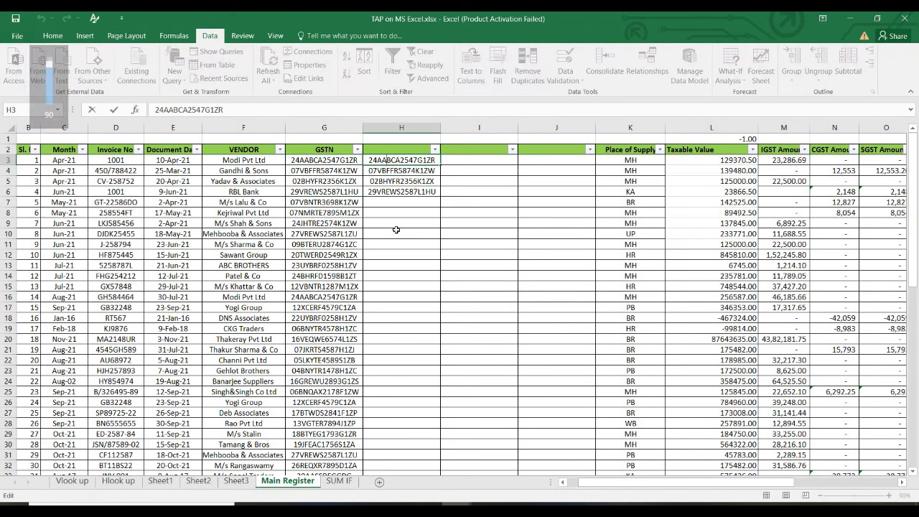
type(",")
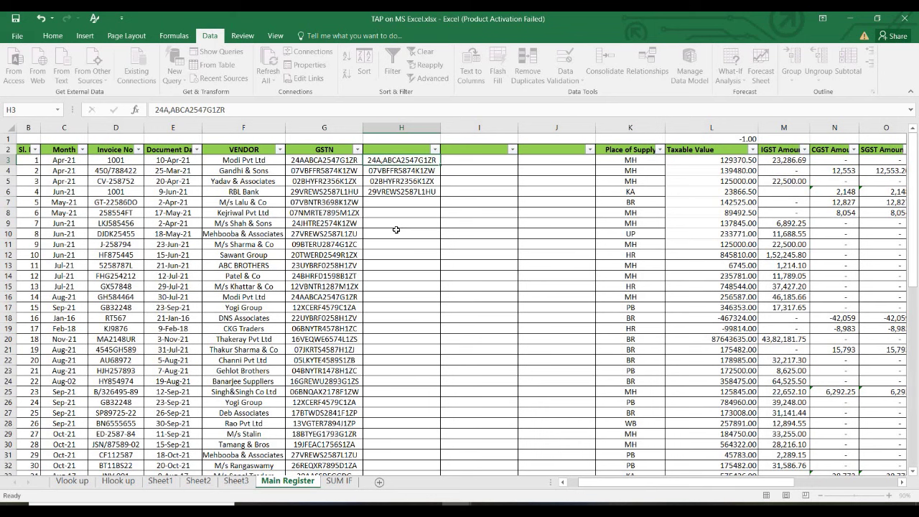
key("Return")
key("F2")
key("Left")
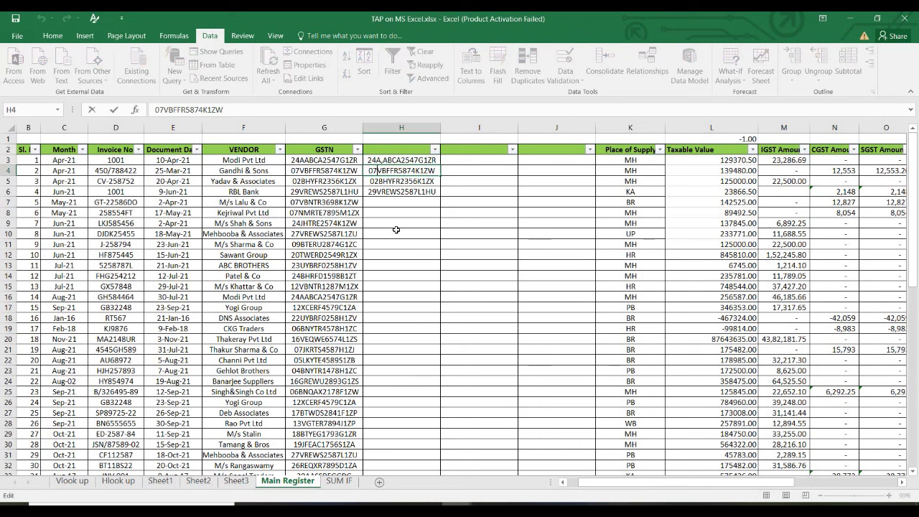
type(",")
key("Return")
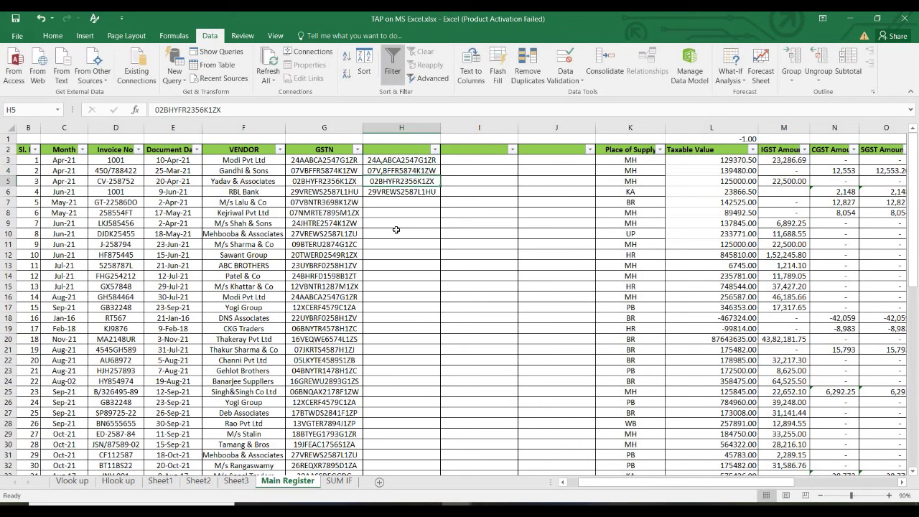
Insert a comma after 02B in H5 and after 29V in H6, then select H3:H6.
key("F2")
key("Left")
key("Left")
key("Left")
key("Left")
key("Left")
key("Left")
key("Left")
key("Left")
key("Left")
key("Left")
key("Left")
key("Left")
type(",")
key("Return")
key("F2")
key("Left")
key("Left")
key("Left")
key("Left")
key("Left")
key("Left")
key("Left")
key("Left")
key("Left")
key("Left")
key("Left")
type(",")
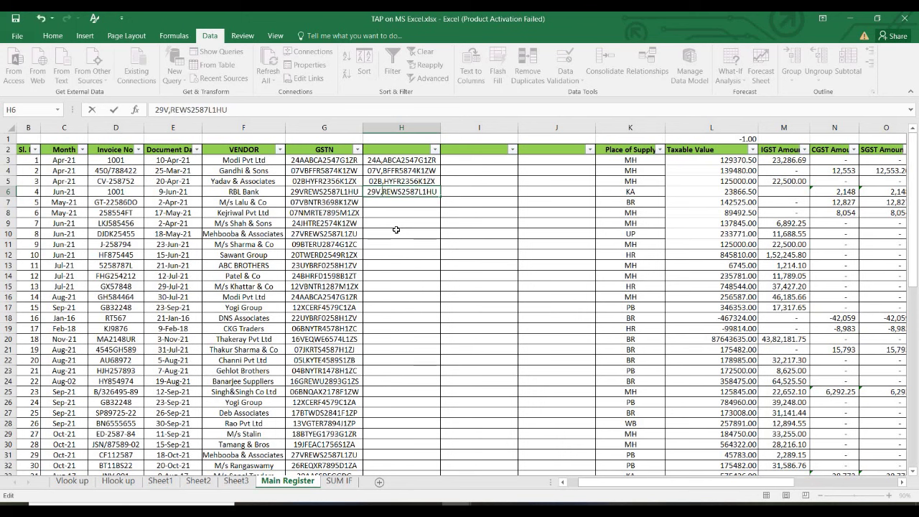
key("Return")
key("Up")
key("Up")
key("Up")
key("Up")
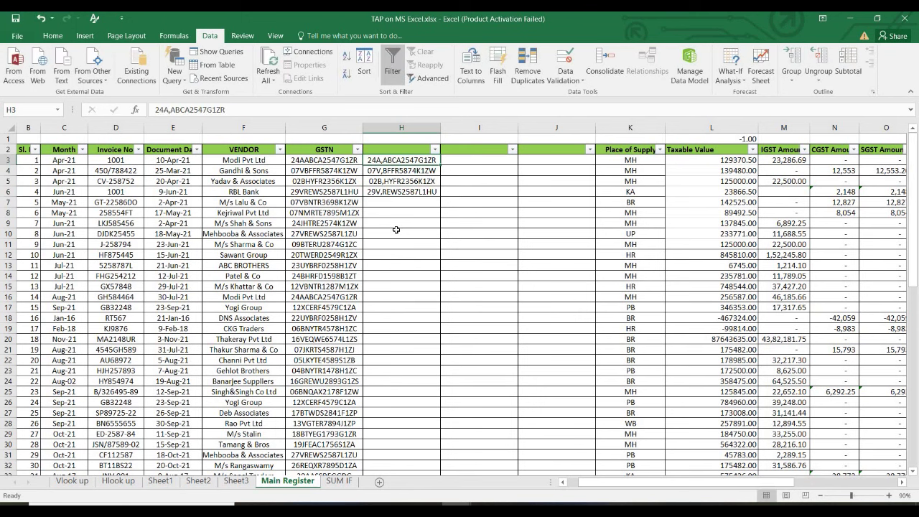
key("shift+Down")
key("shift+Down")
key("shift+Down")
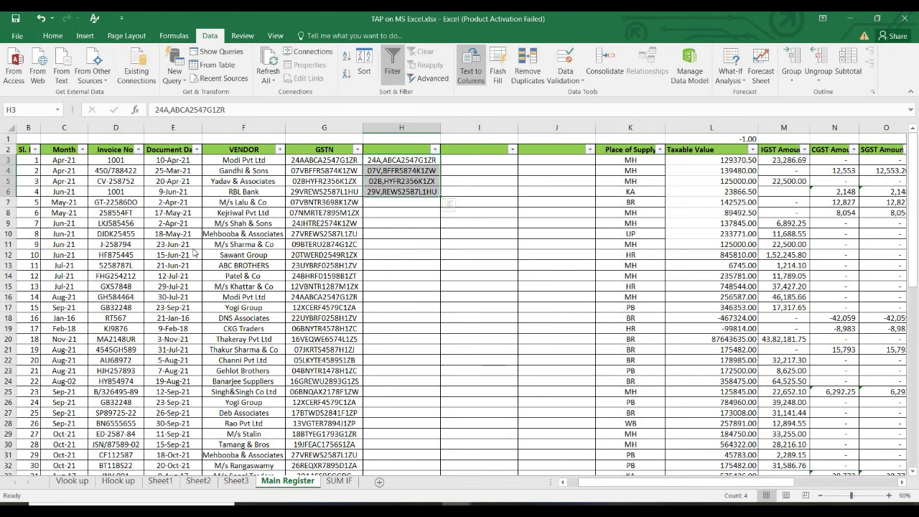
Split H3:H6 at the comma, leaving 24A, 07V, 02B, 29V in H and the remainder in I.
left_click(471, 75)
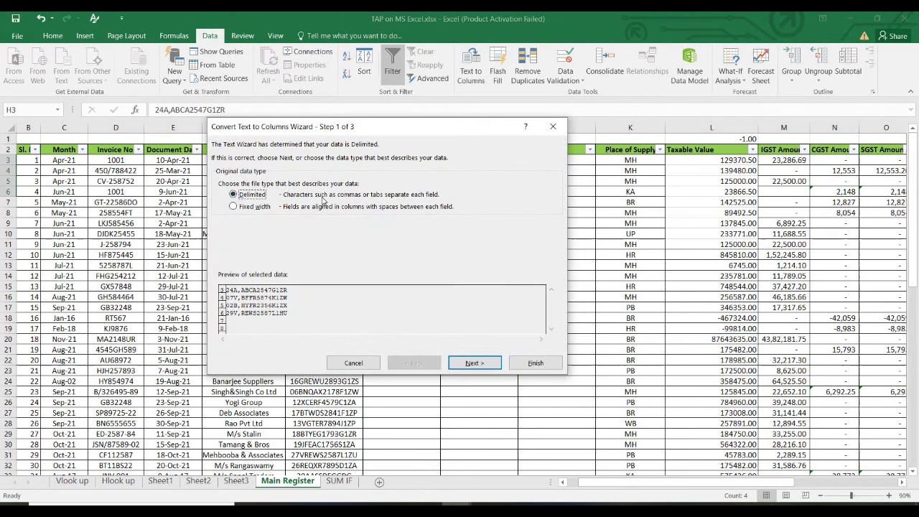
left_click(475, 364)
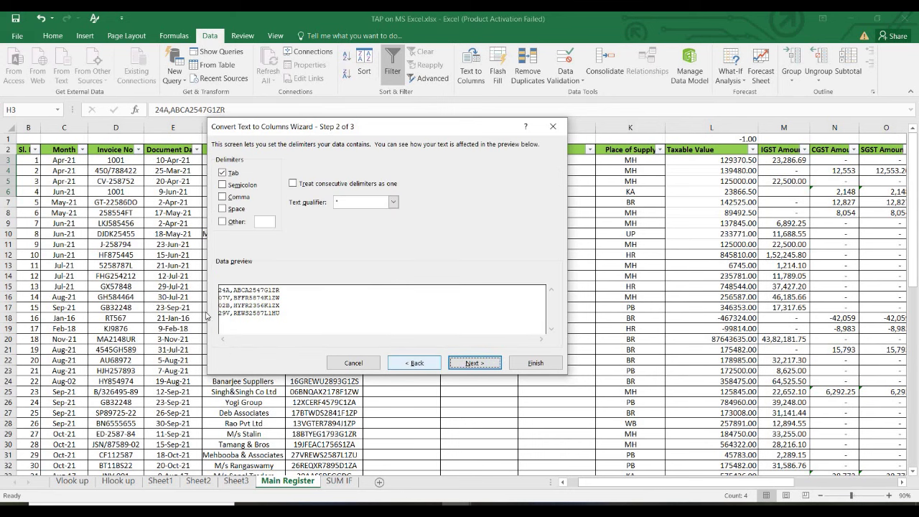
left_click(224, 196)
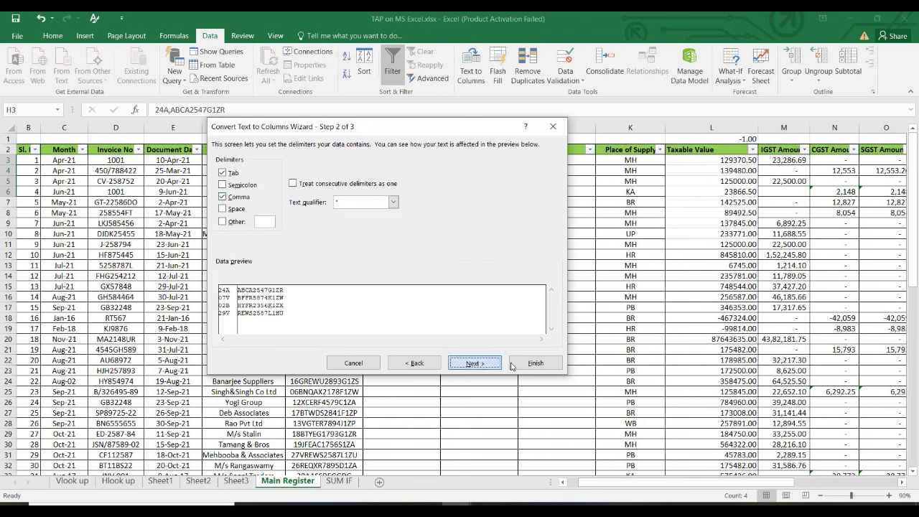
left_click(470, 363)
left_click(530, 368)
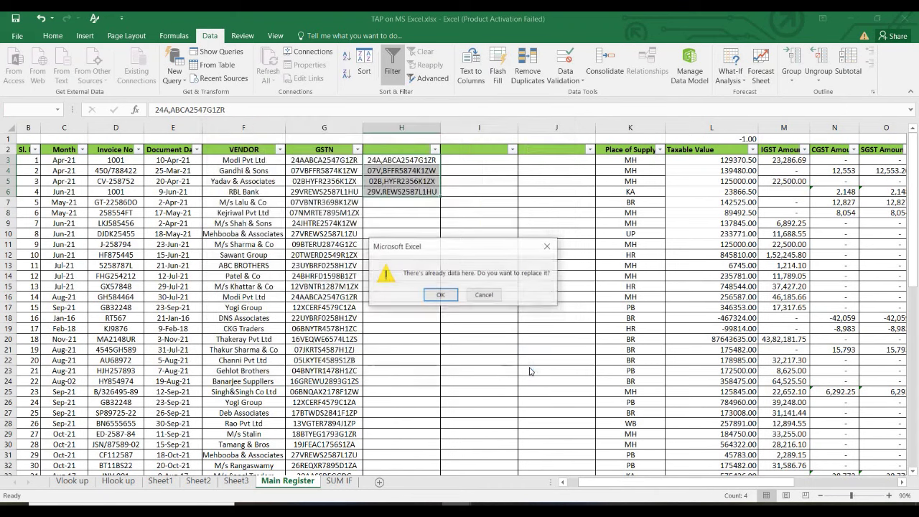
left_click(440, 293)
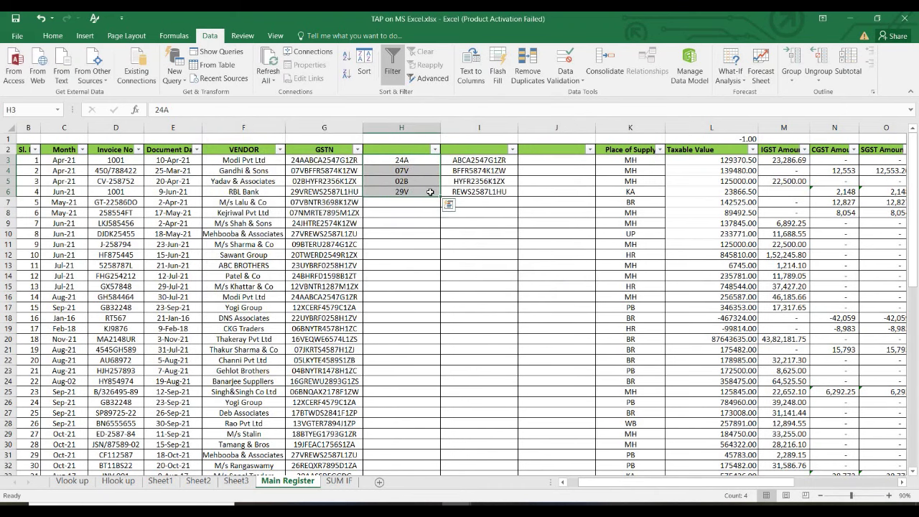
left_click(430, 191)
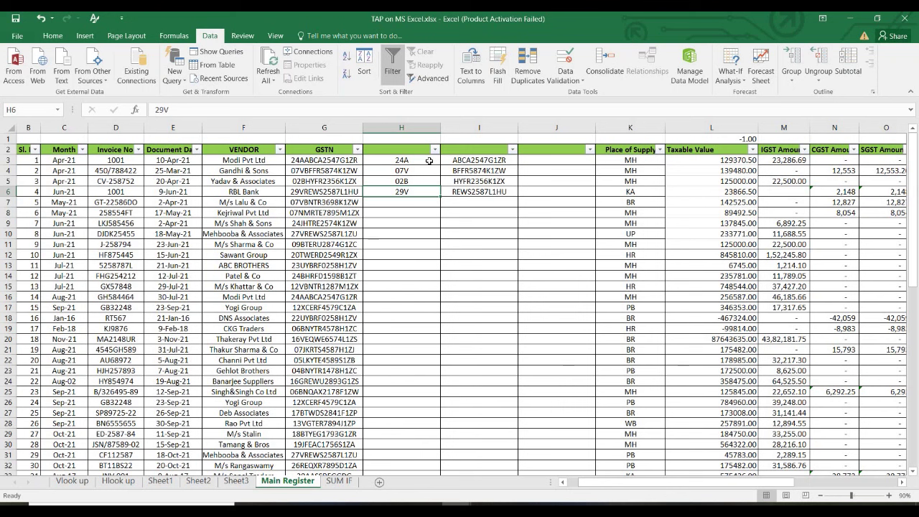
Select I3:I6 and start Text to Columns again, then cancel the wizard and deselect.
left_click_drag(451, 161, 453, 191)
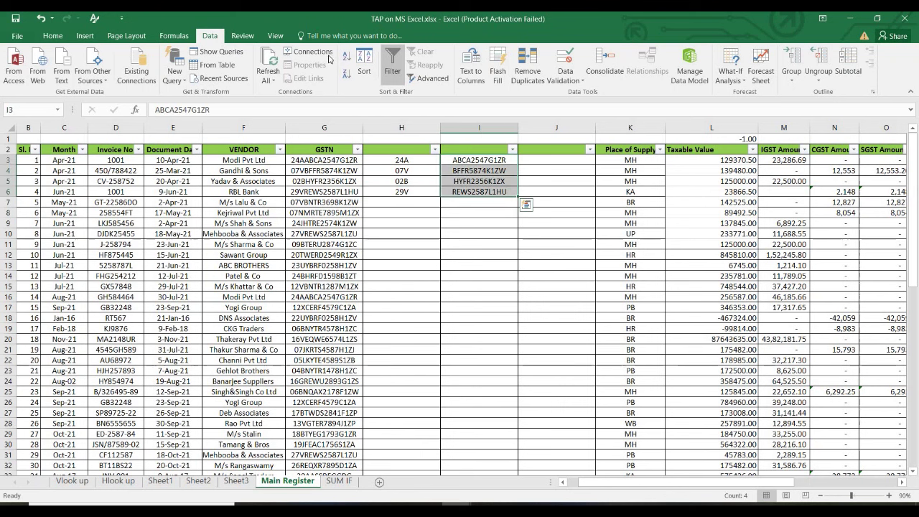
left_click(471, 66)
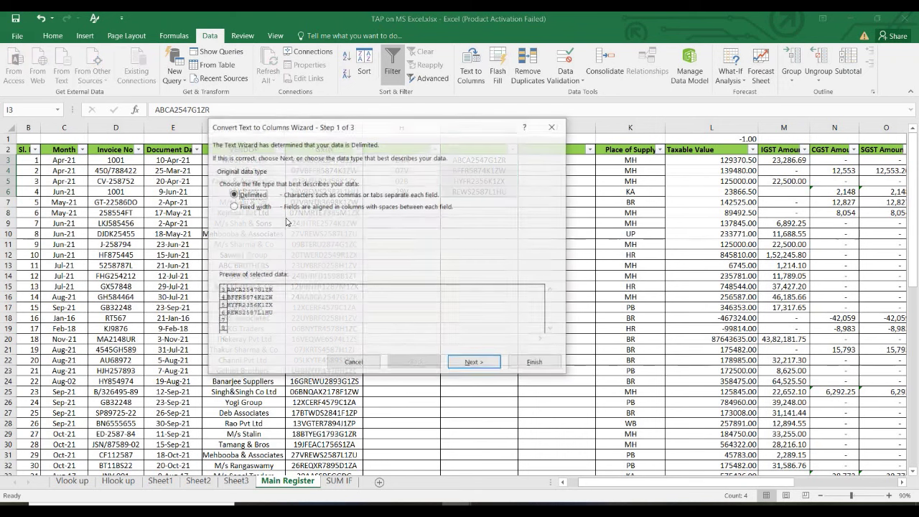
left_click(467, 364)
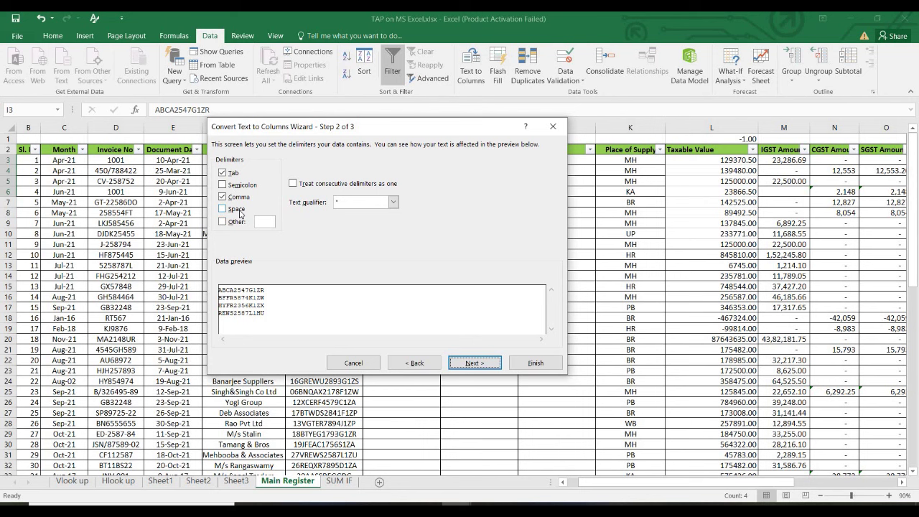
key("Escape")
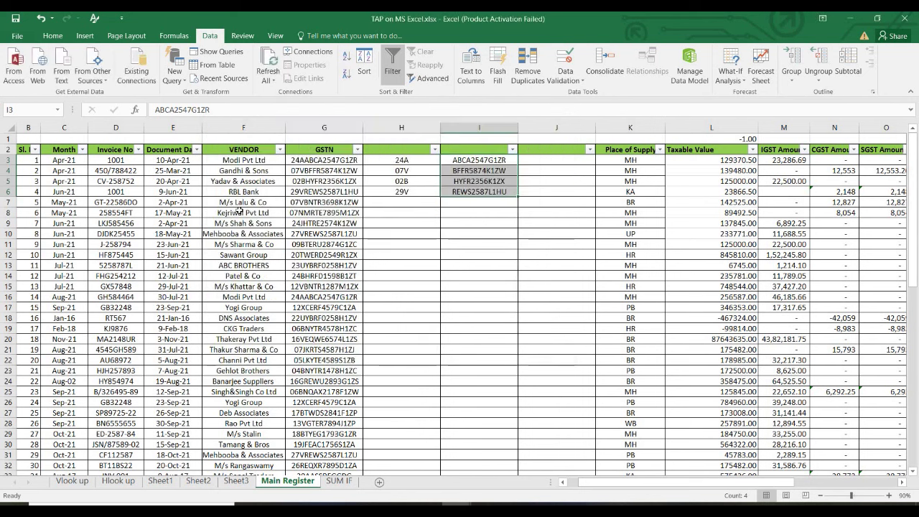
left_click(445, 231)
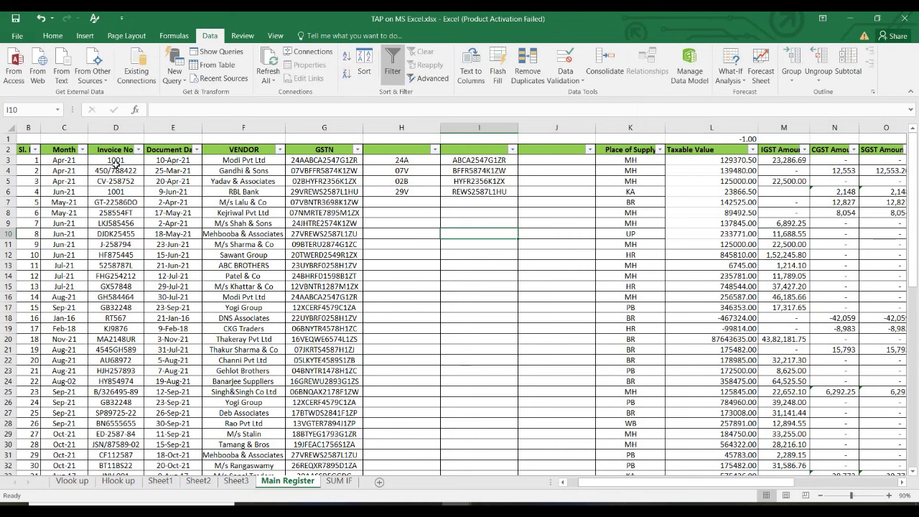
Copy the GSTINs from G3 to the last row on Main Register and pick J3 on Sheet3.
left_click(116, 160)
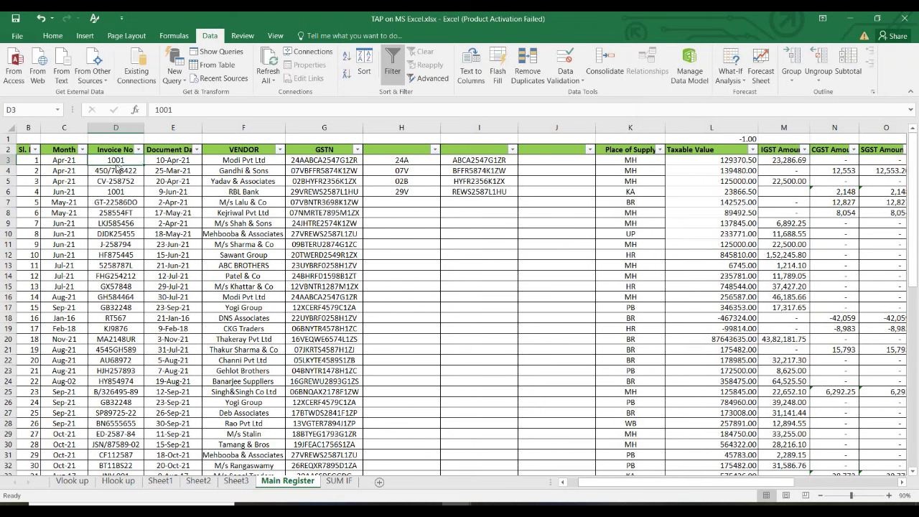
mouse_move(116, 166)
left_mouse_down()
mouse_move(126, 466)
mouse_move(116, 164)
left_mouse_up()
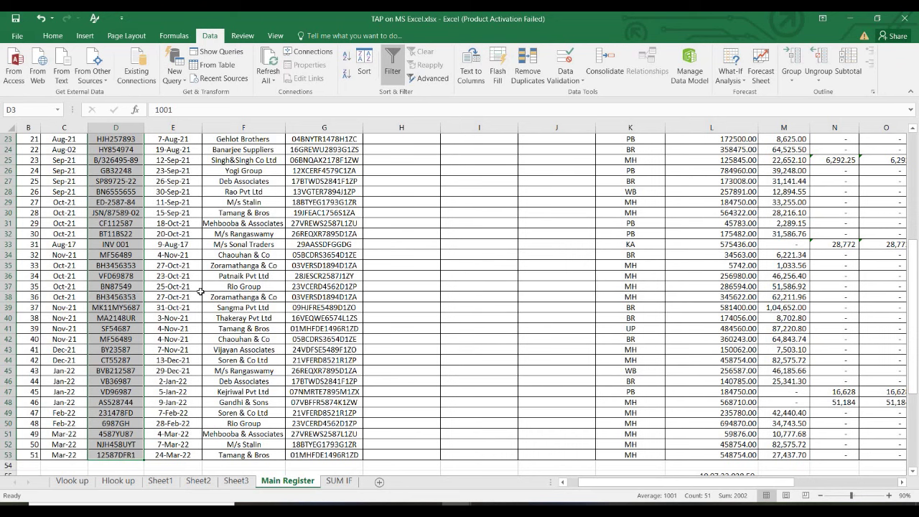
scroll(200, 291, "up", 7)
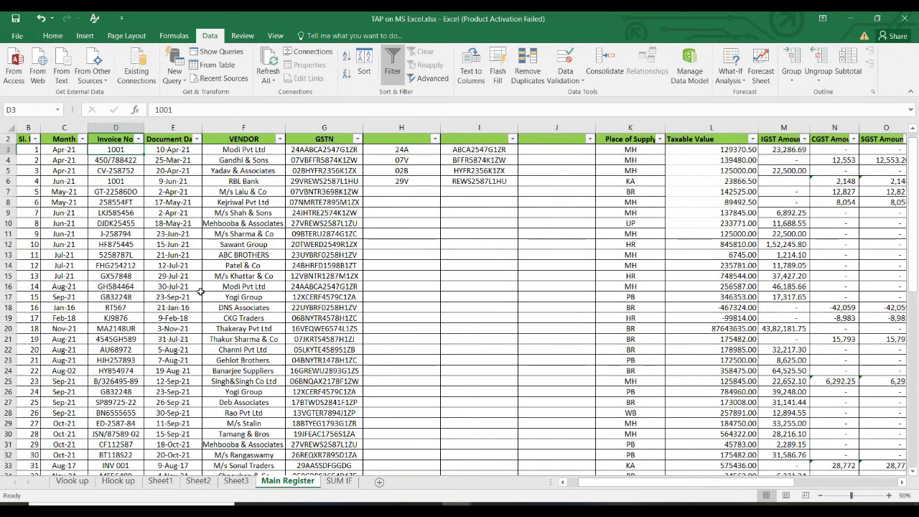
key("Right")
key("Right")
key("Right")
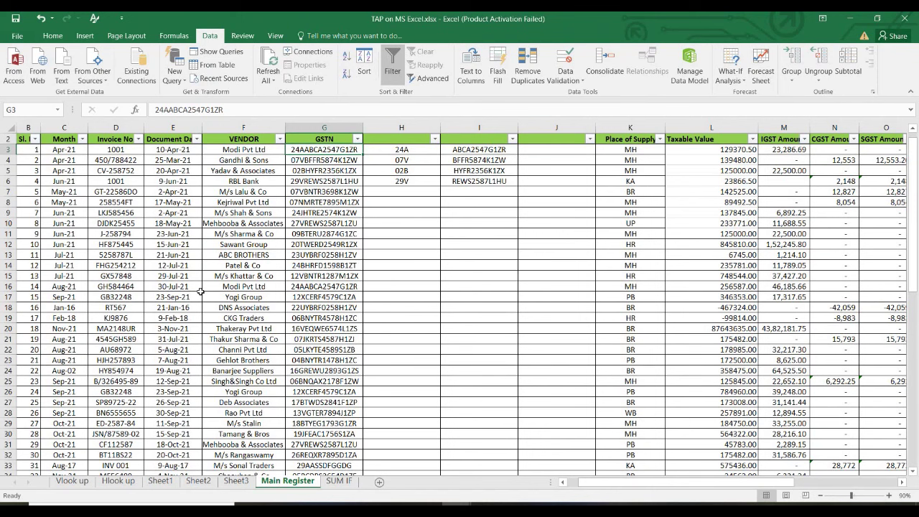
key("Down")
key("Down")
key("Down")
key("Up")
key("Up")
key("Up")
key("ctrl+shift+Down")
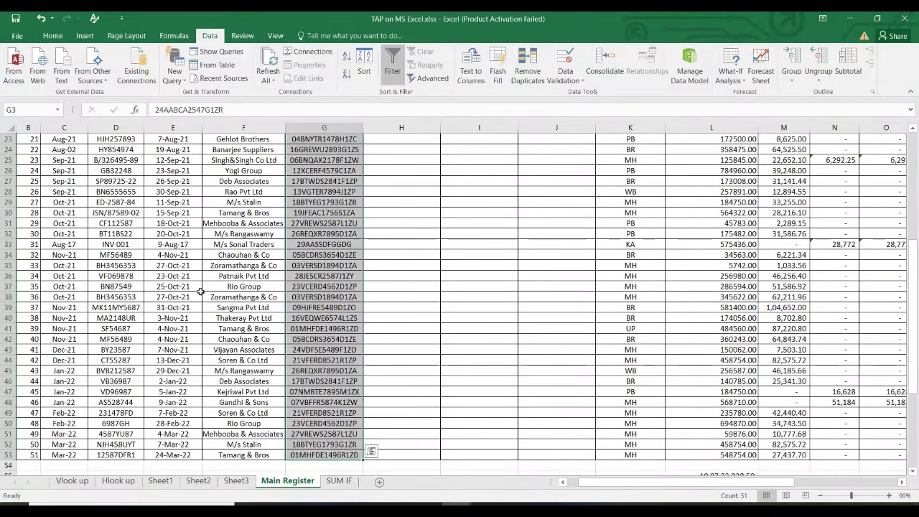
key("ctrl+c")
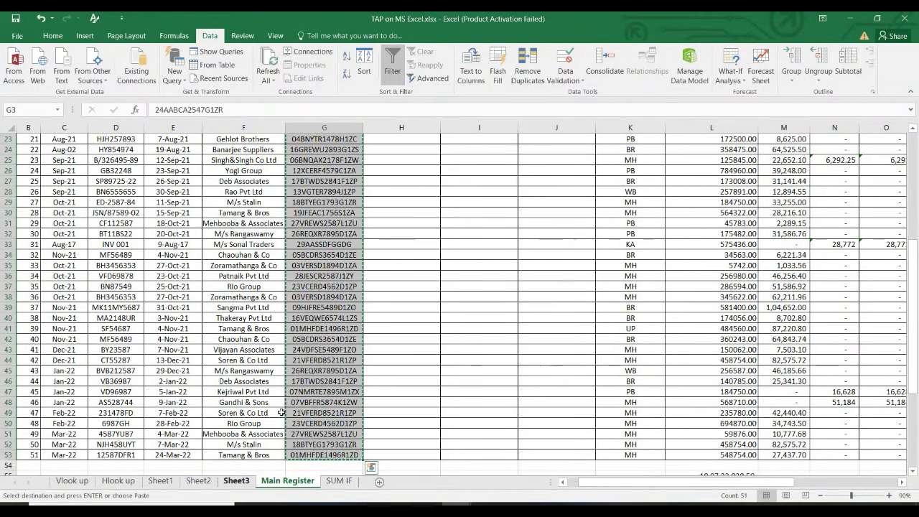
key("ctrl+Page_Up")
left_click(642, 166)
Paste the GSTINs as values at J3 and remove duplicates from column J.
key("ctrl+alt+v")
key("v")
key("Return")
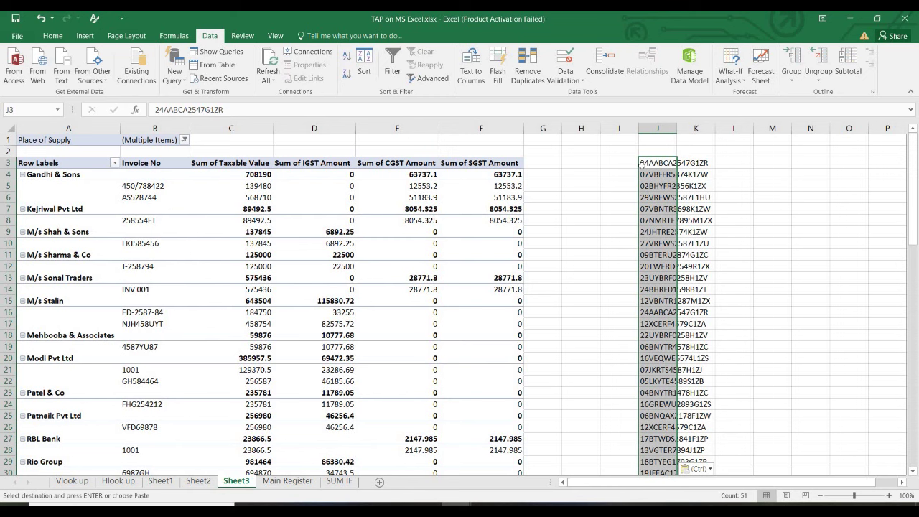
key("alt+a")
key("m")
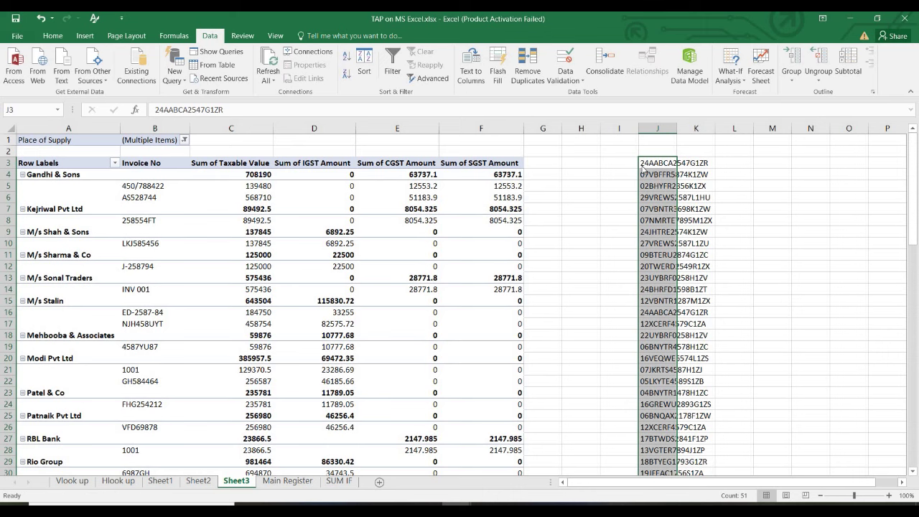
key("Tab")
key("Tab")
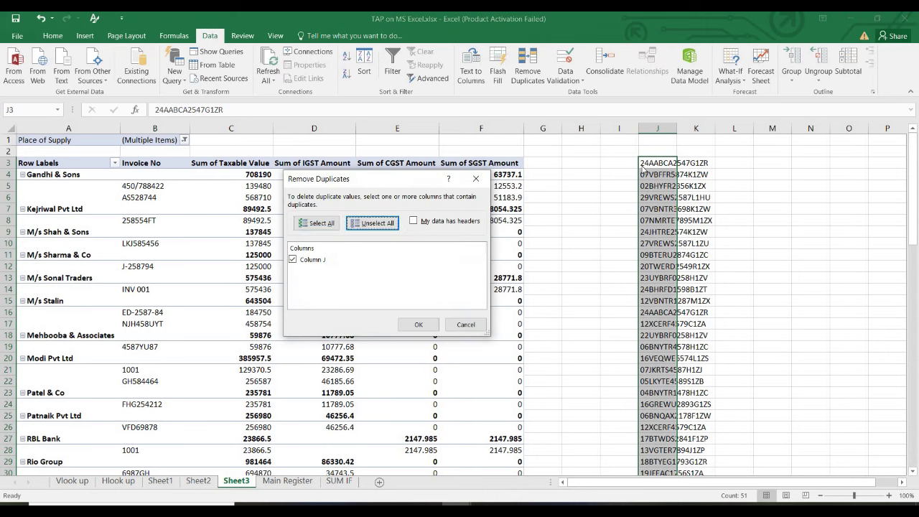
key("Return")
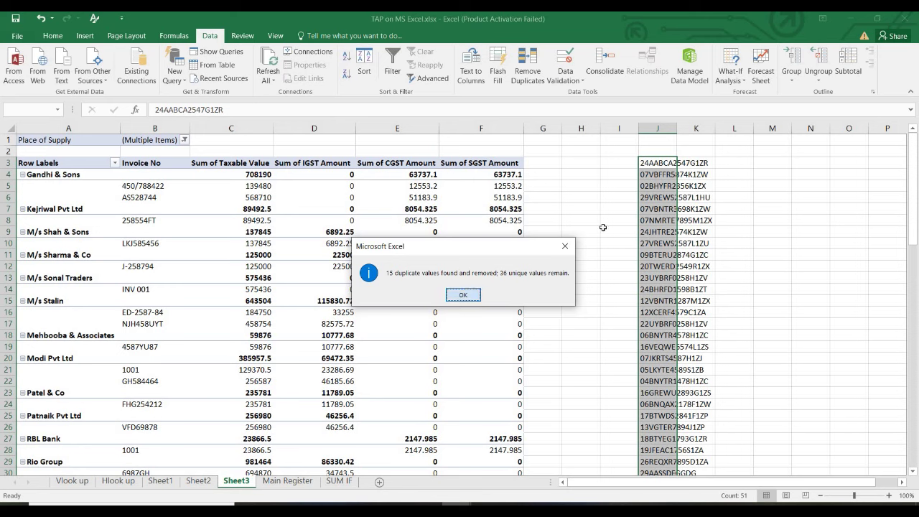
key("Return")
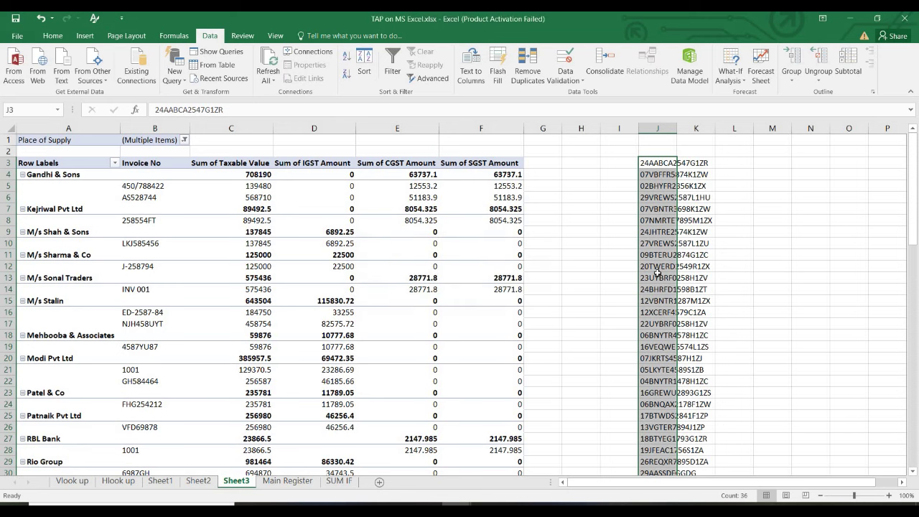
Run Remove Duplicates on column J twice more to leave only unique GSTINs.
left_click(529, 66)
left_click(414, 327)
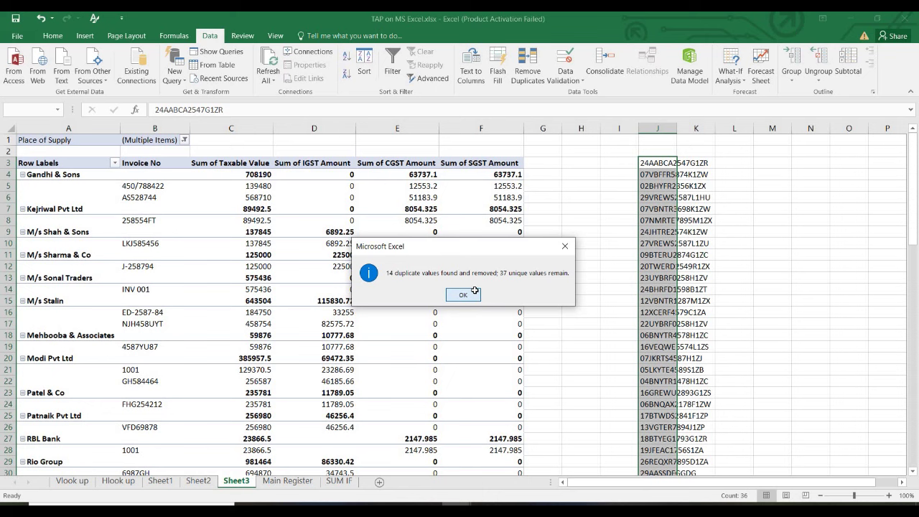
left_click(463, 294)
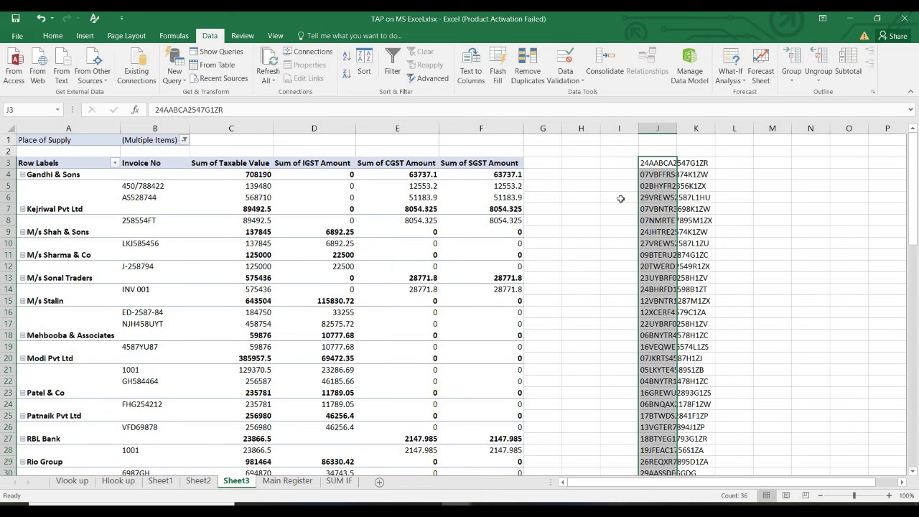
key("alt+a")
key("m")
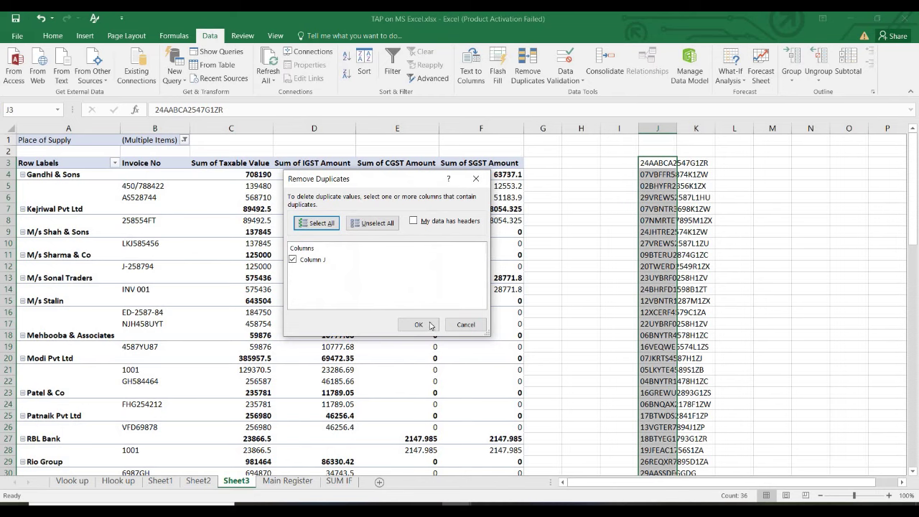
key("Tab")
key("Tab")
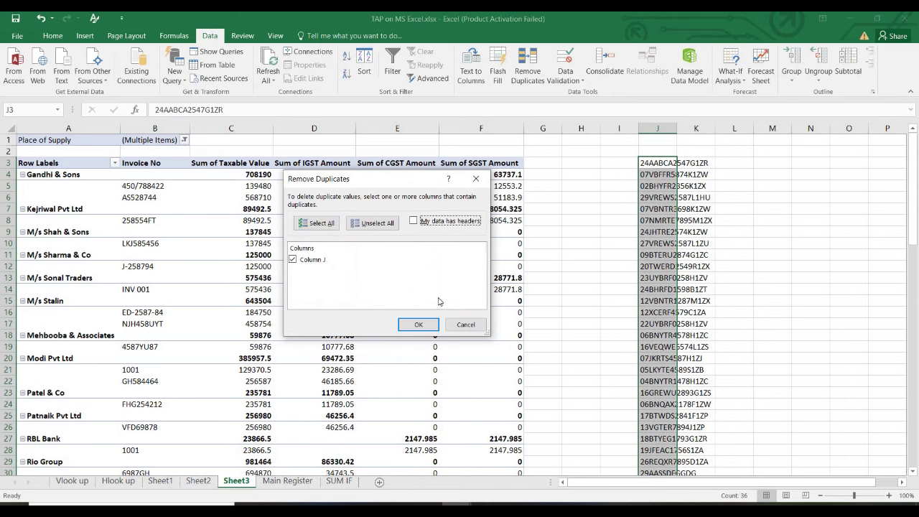
key("Return")
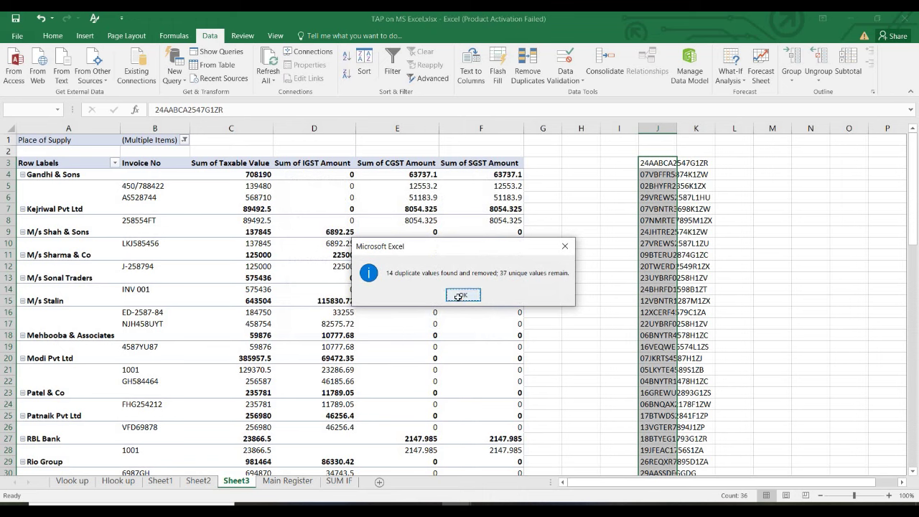
left_click(458, 296)
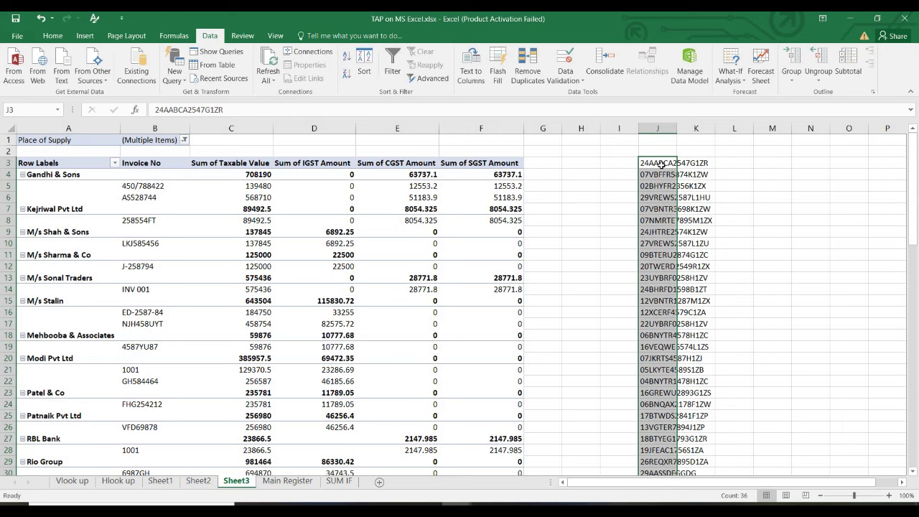
left_click(614, 184)
key("Up")
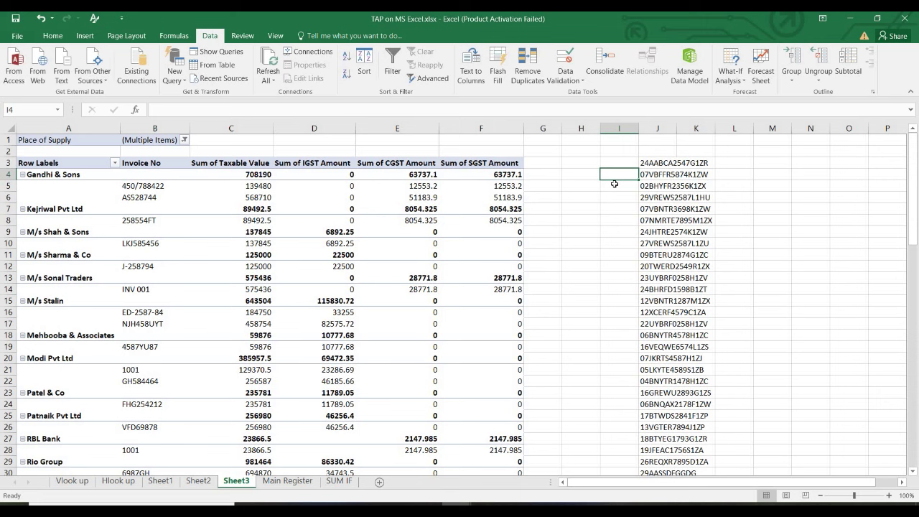
On Sheet2, enter Invoice, Credit Note and Debit Note in K13, K14 and K15.
key("ctrl+Page_Up")
key("Down")
key("Down")
key("Down")
key("Down")
key("Down")
key("Down")
key("Down")
key("Down")
key("Down")
key("Down")
key("Down")
key("Up")
key("Up")
key("Up")
key("Up")
key("Right")
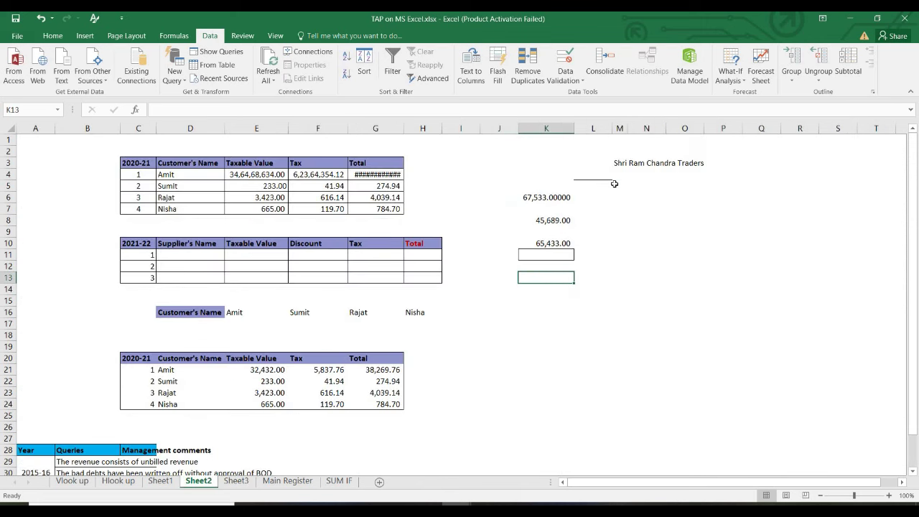
type("iNVOICE")
key("Return")
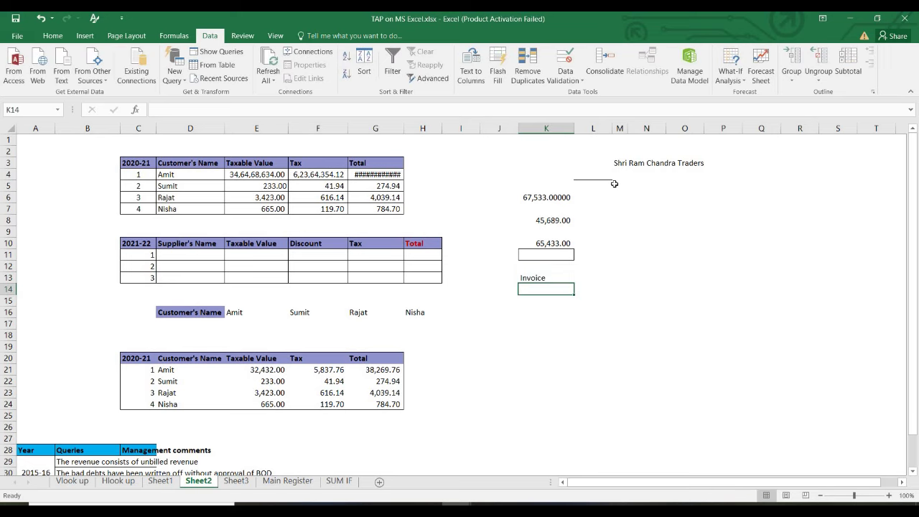
type("Credit no")
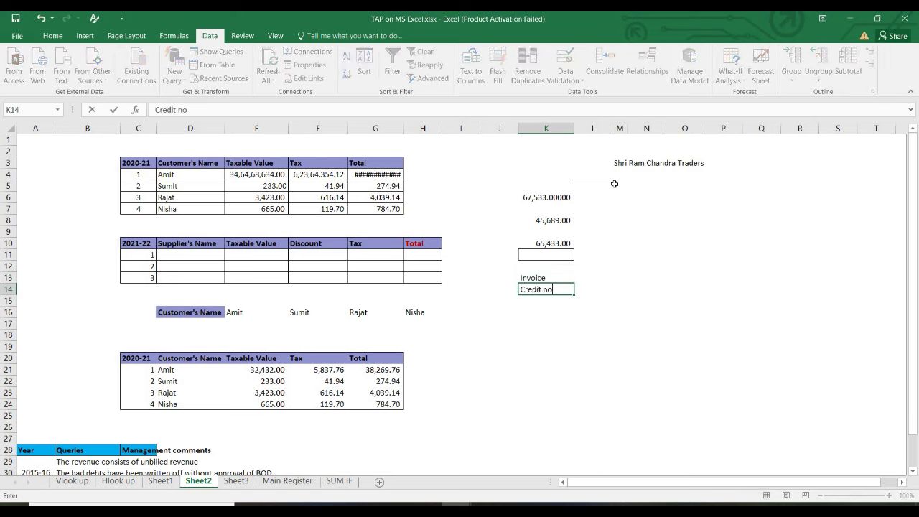
type(" B")
key("BackSpace")
type("Note")
key("Return")
type("Debit Note")
key("Return")
Select the document-type list K13:K15 and move right toward the dropdown cell.
key("Up")
key("Up")
key("Up")
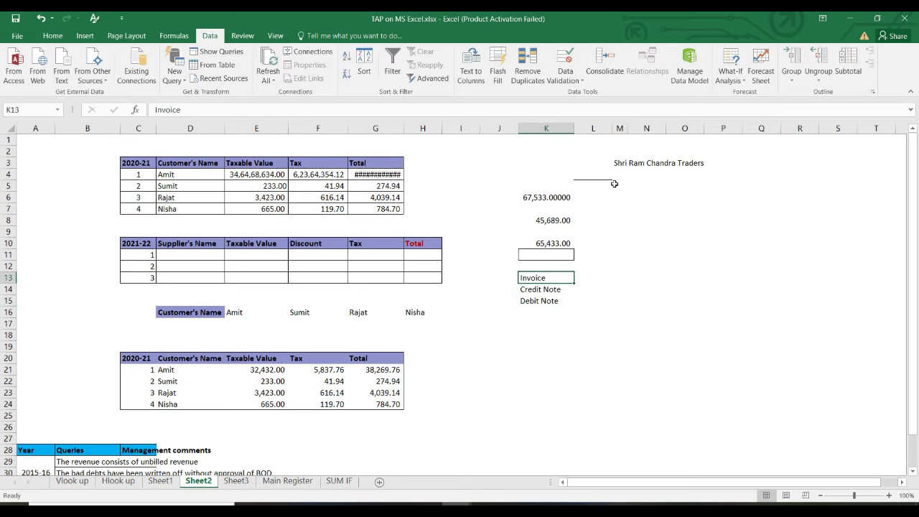
key("Right")
key("Right")
key("Right")
key("Left")
key("Left")
key("Left")
key("Left")
key("Right")
key("shift+Down")
key("shift+Down")
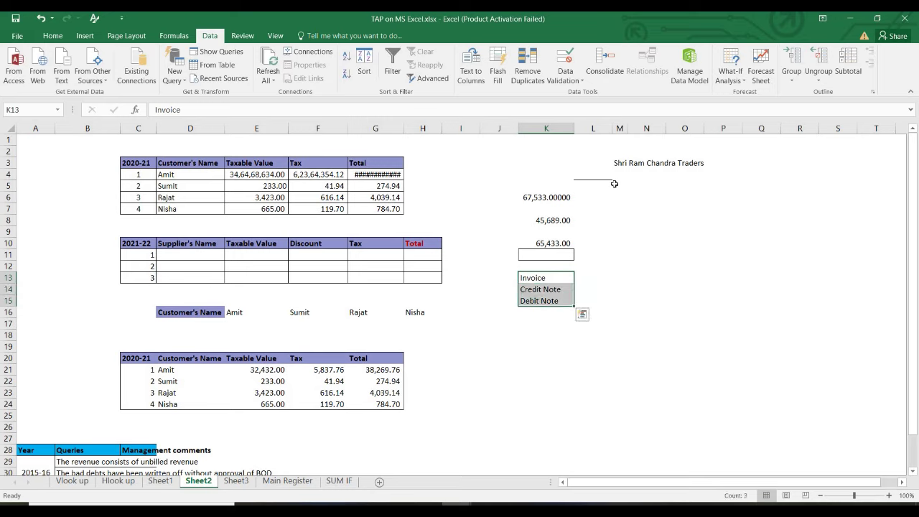
key("Right")
key("Right")
key("Right")
key("Right")
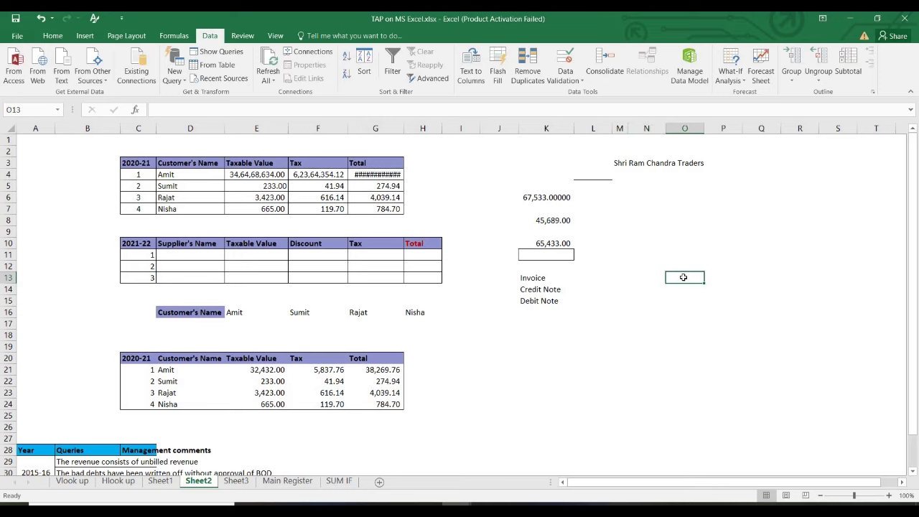
Give O13 List data validation with source K13:K15 (Invoice, Credit Note, Debit Note).
left_click(565, 79)
left_click(588, 94)
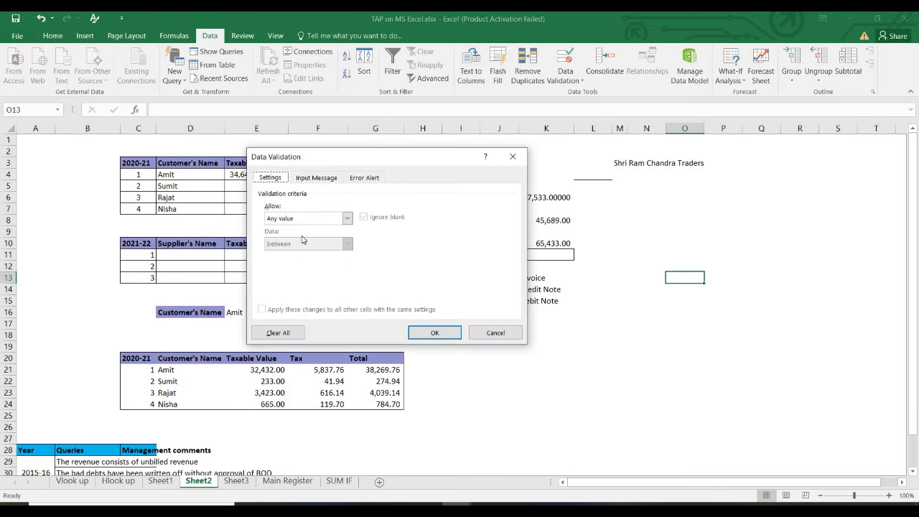
left_click(327, 221)
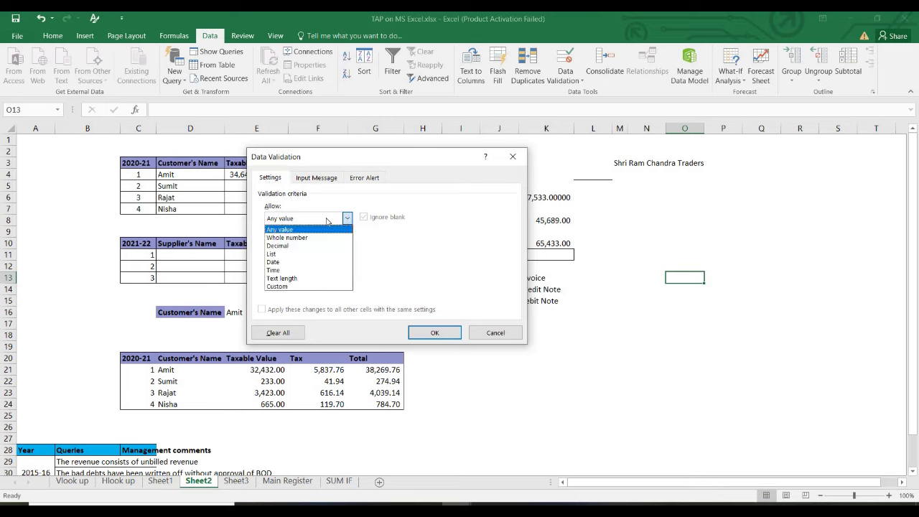
left_click(292, 255)
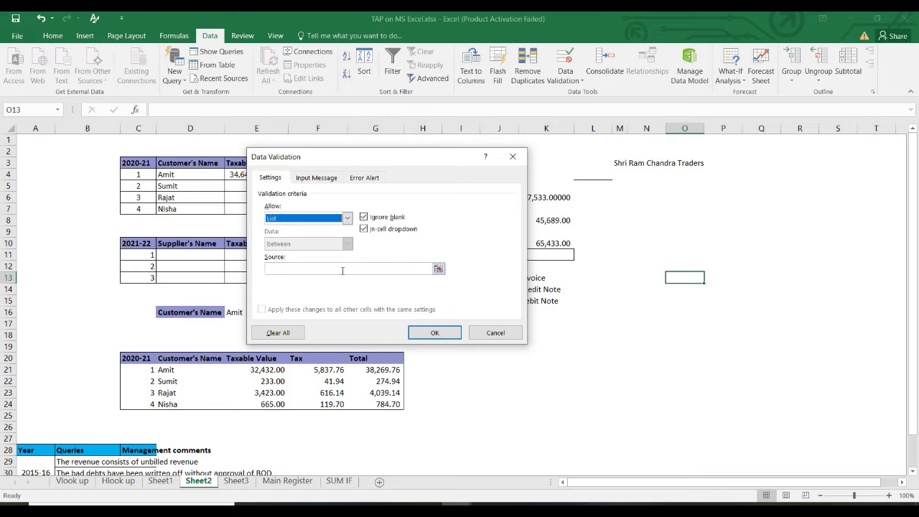
left_click(438, 268)
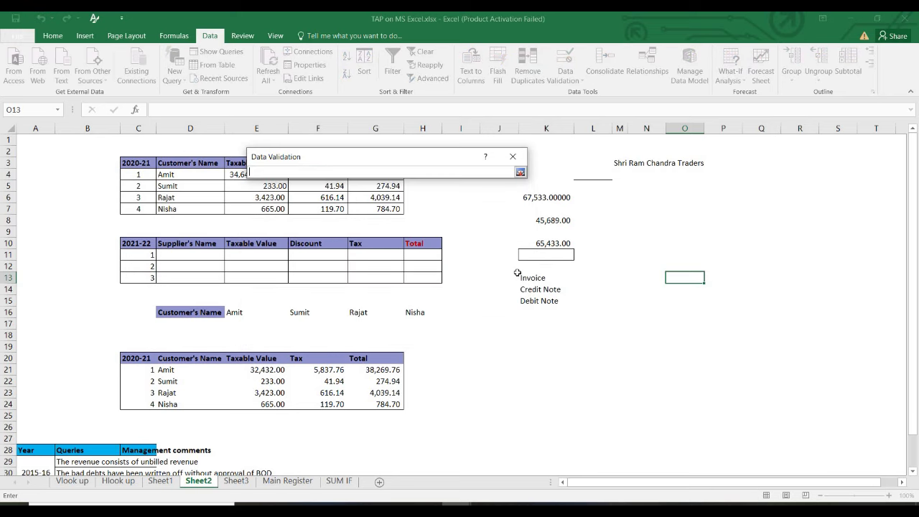
left_click_drag(524, 279, 529, 296)
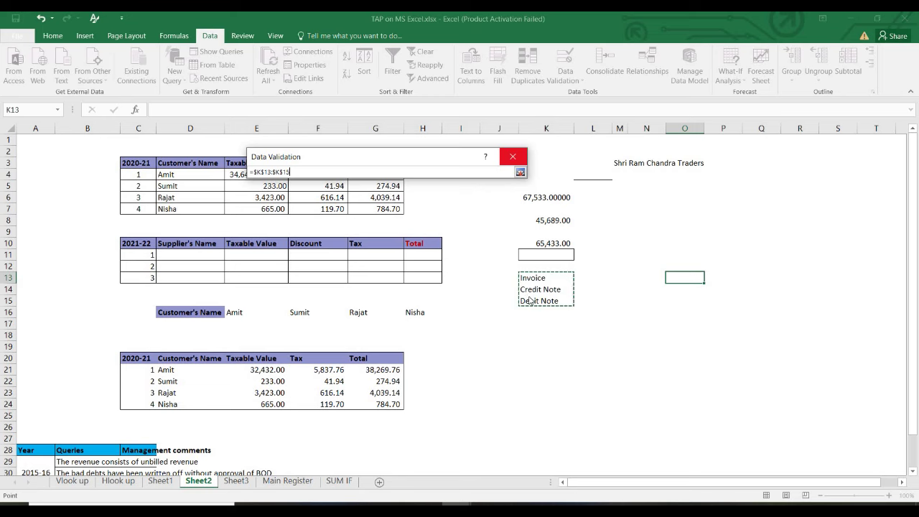
key("Return")
left_click(431, 333)
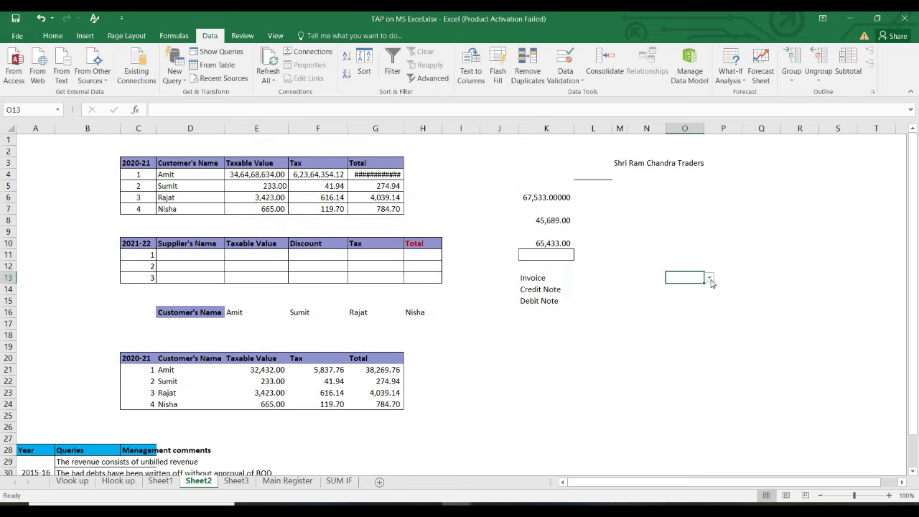
Choose Debit Note from the O13 dropdown.
left_click(709, 278)
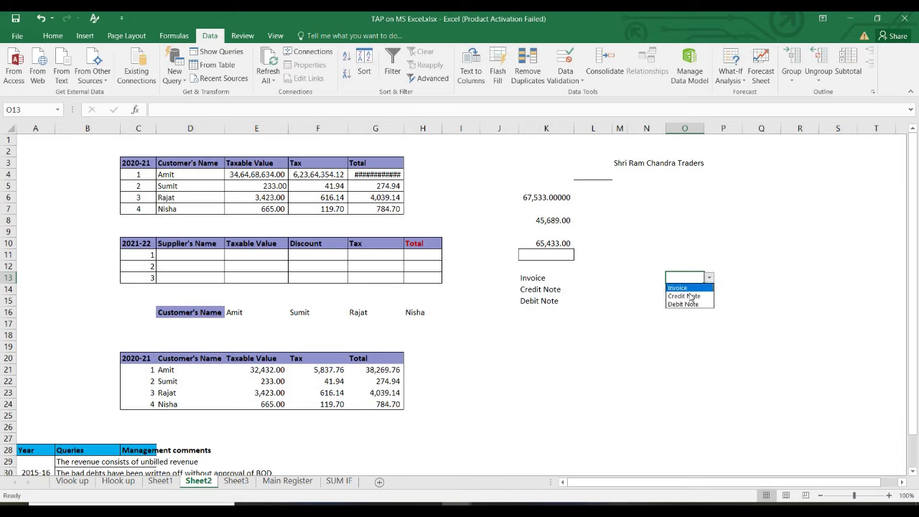
left_click(687, 277)
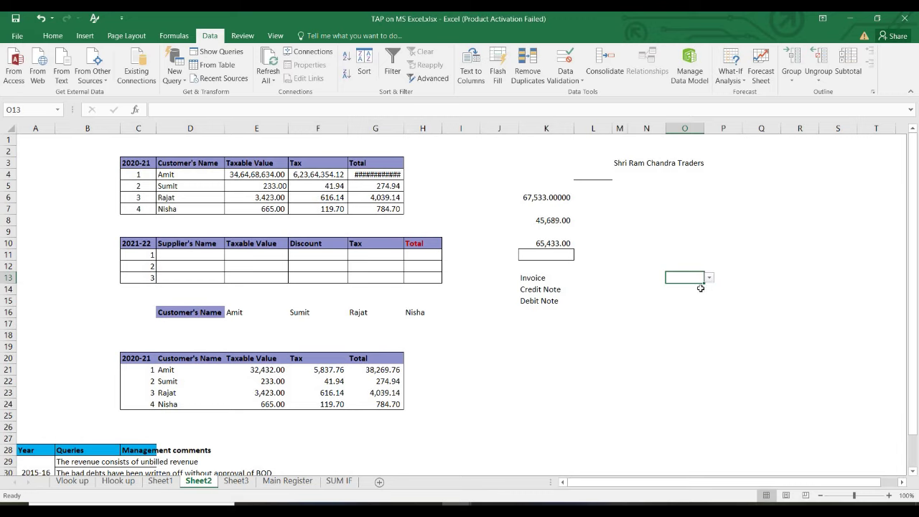
left_click(694, 291)
left_click(685, 277)
left_click(709, 278)
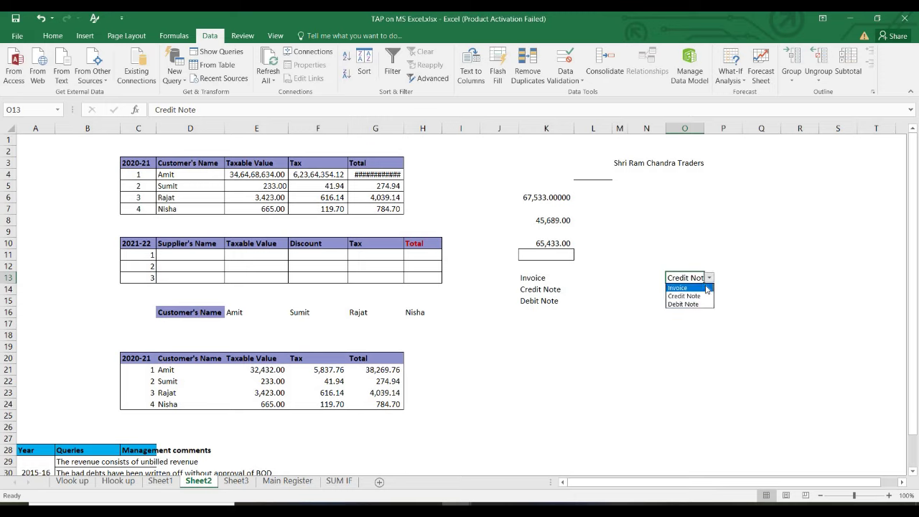
left_click(706, 287)
left_click(685, 297)
left_click(697, 279)
left_click(709, 278)
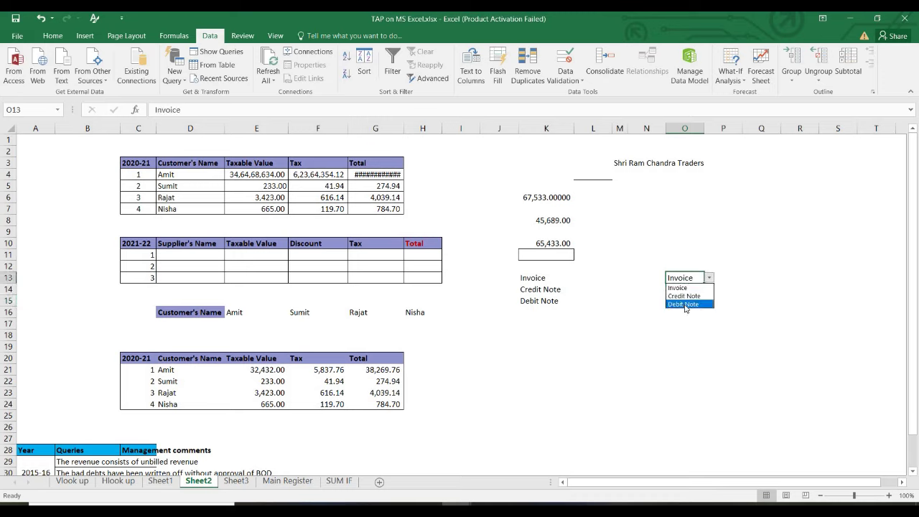
left_click(682, 302)
left_click(662, 302)
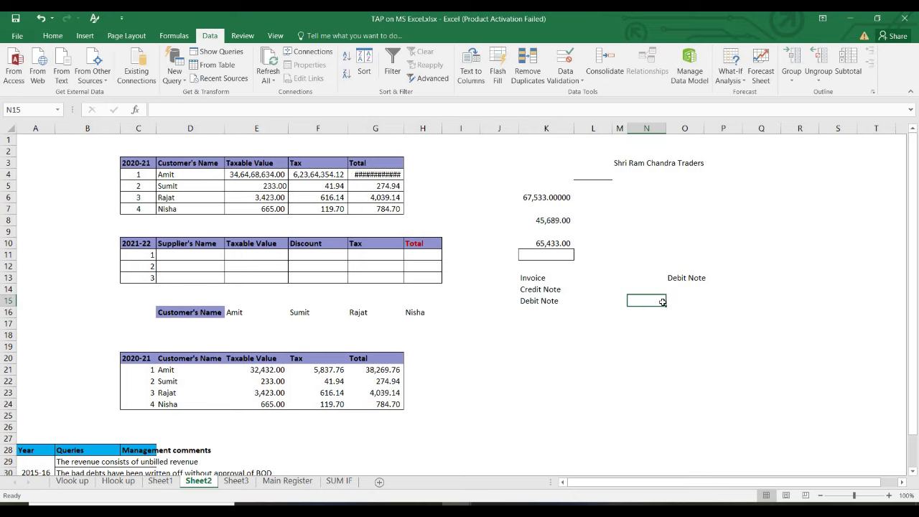
left_click(684, 278)
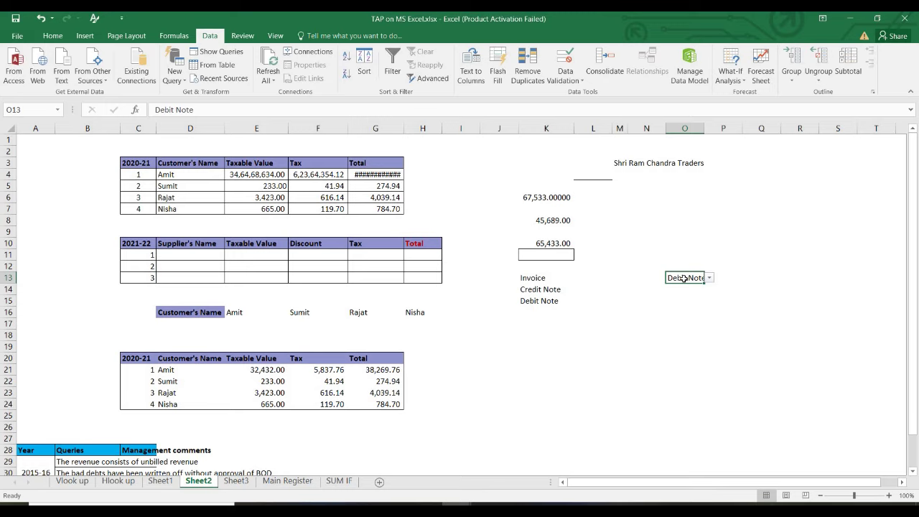
Leave cell O13 and switch to the Main Register sheet.
key("Right")
key("Up")
key("Up")
key("Down")
key("Down")
key("Left")
key("Right")
key("Left")
key("ctrl+Page_Down")
key("ctrl+Page_Down")
key("ctrl+Up")
key("Down")
key("Down")
Insert a new blank column E before the Document Date column.
key("Up")
key("Up")
key("Up")
key("Down")
key("Down")
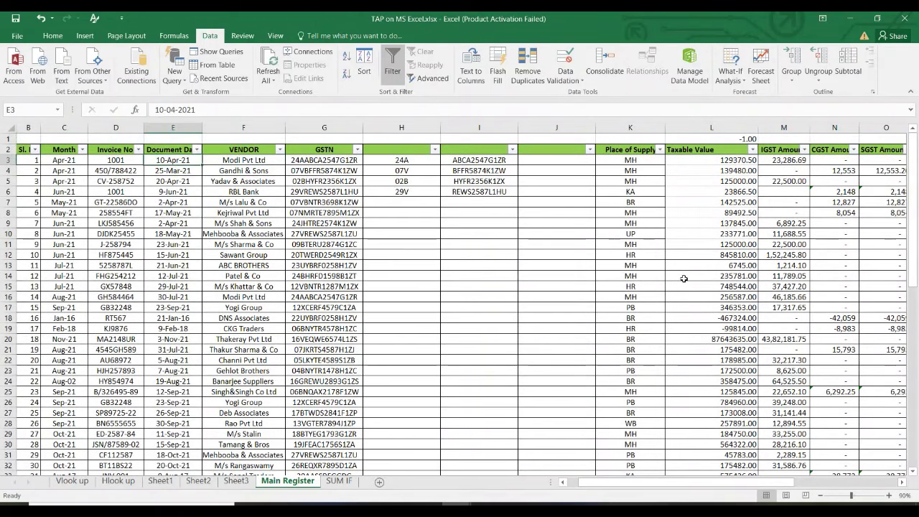
key("ctrl+shift+Down")
key("ctrl+space")
key("ctrl+shift+plus")
key("Down")
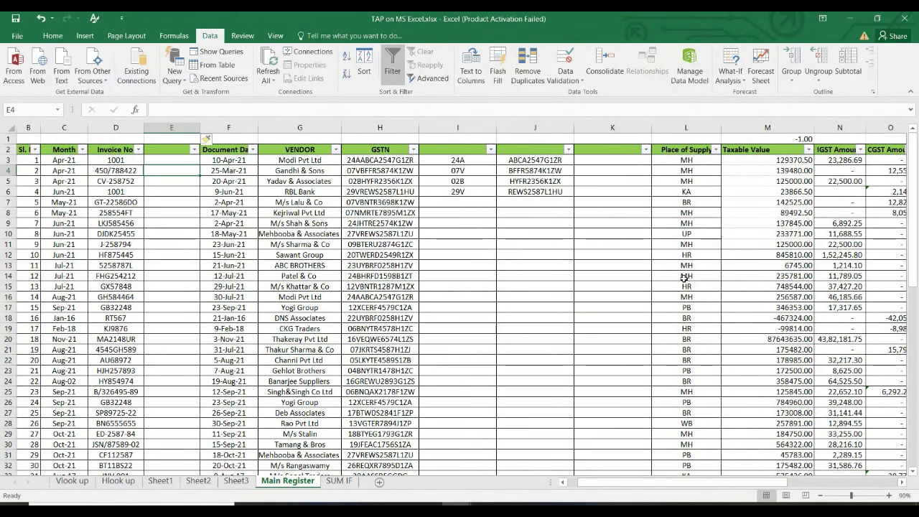
Select the new column's cells from E3 to E35.
key("shift+Up")
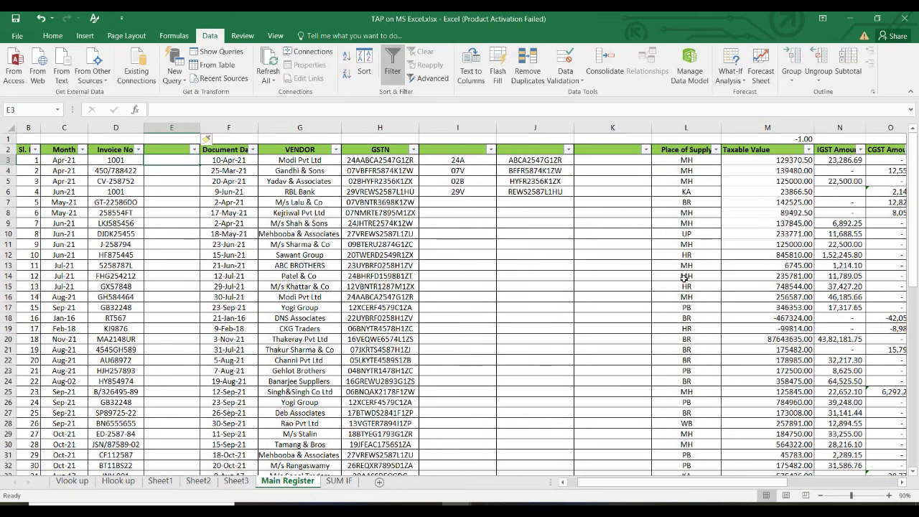
key("shift+Down")
key("shift+Down")
key("shift+Down")
key("shift+Down")
key("shift+Down")
key("shift+Down")
key("shift+Down")
key("shift+Down")
key("shift+Down")
key("shift+Down")
key("shift+Down")
key("shift+Down")
key("shift+Down")
key("shift+Down")
key("shift+Down")
key("shift+Down")
key("shift+Down")
key("shift+Down")
key("shift+Down")
key("shift+Down")
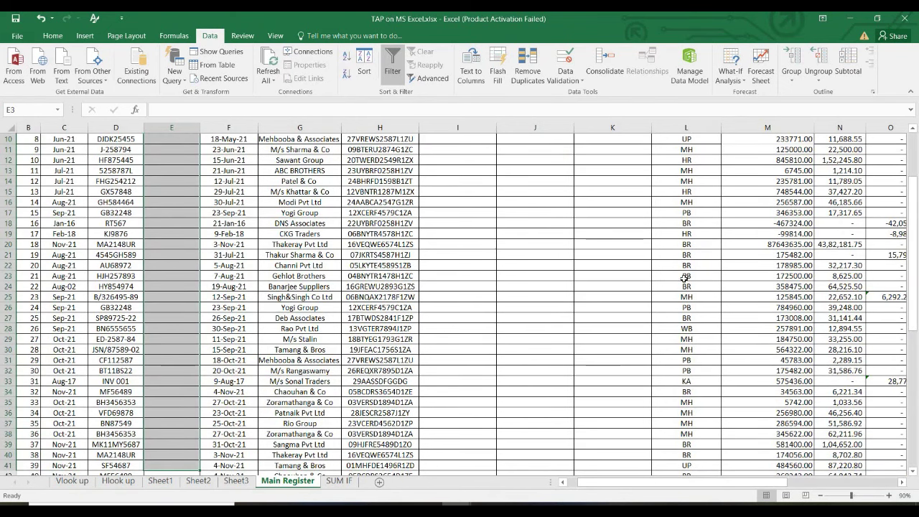
key("shift+Up")
key("shift+Up")
key("shift+Up")
key("shift+Up")
key("shift+Up")
key("shift+Up")
key("shift+Up")
key("shift+Up")
key("shift+Up")
key("shift+Up")
key("shift+Up")
key("shift+Up")
key("shift+Up")
key("shift+Up")
key("shift+Up")
key("shift+Up")
key("shift+Up")
key("shift+Up")
key("shift+Up")
key("shift+Up")
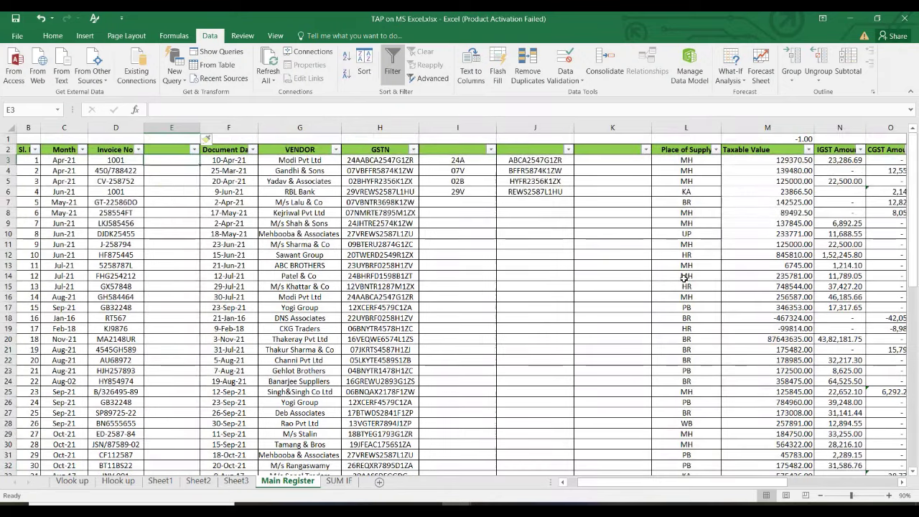
key("shift+Down")
key("shift+Down")
key("shift+Down")
key("shift+Down")
key("shift+Down")
key("shift+Down")
key("shift+Down")
key("shift+Down")
key("shift+Down")
key("shift+Down")
key("shift+Down")
key("shift+Down")
key("shift+Down")
key("shift+Down")
key("shift+Down")
key("shift+Down")
key("shift+Down")
key("shift+Down")
key("shift+Down")
key("shift+Down")
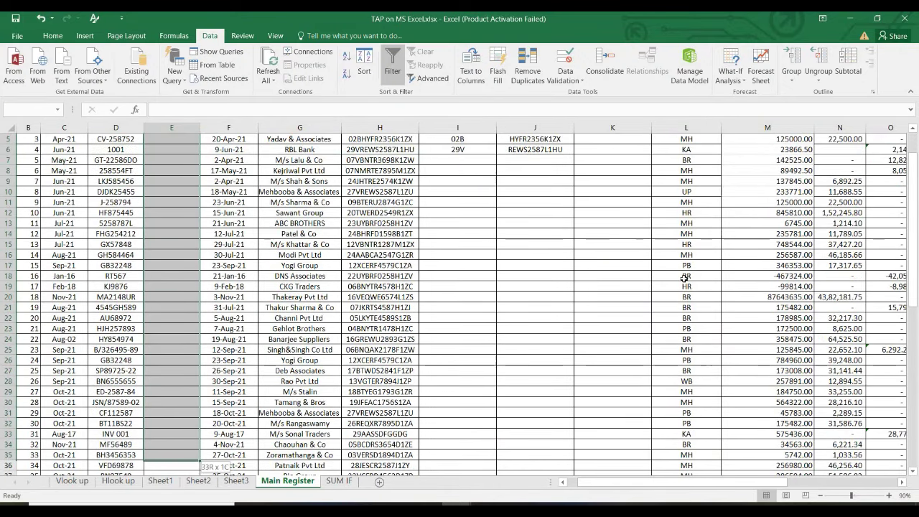
Add a List data validation to column E sourced from Sheet2!$K$13:$K$15.
left_click(572, 86)
left_click(590, 94)
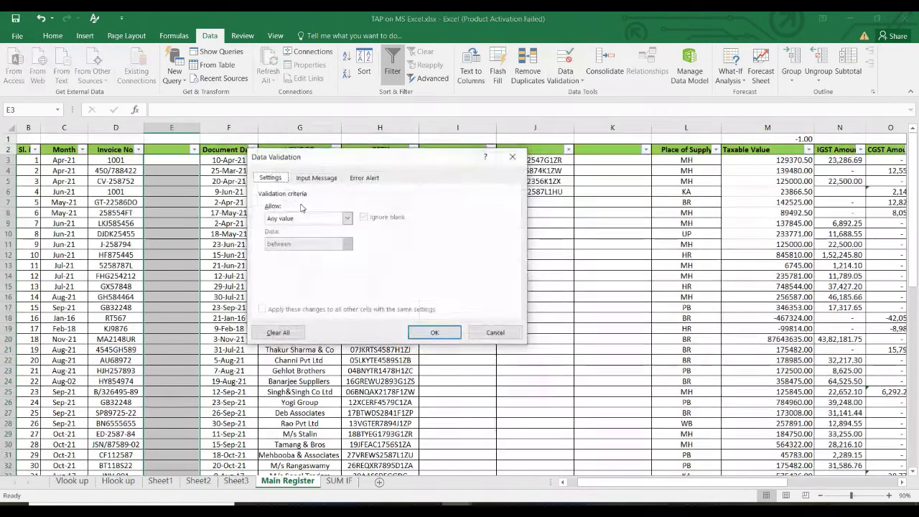
left_click(332, 218)
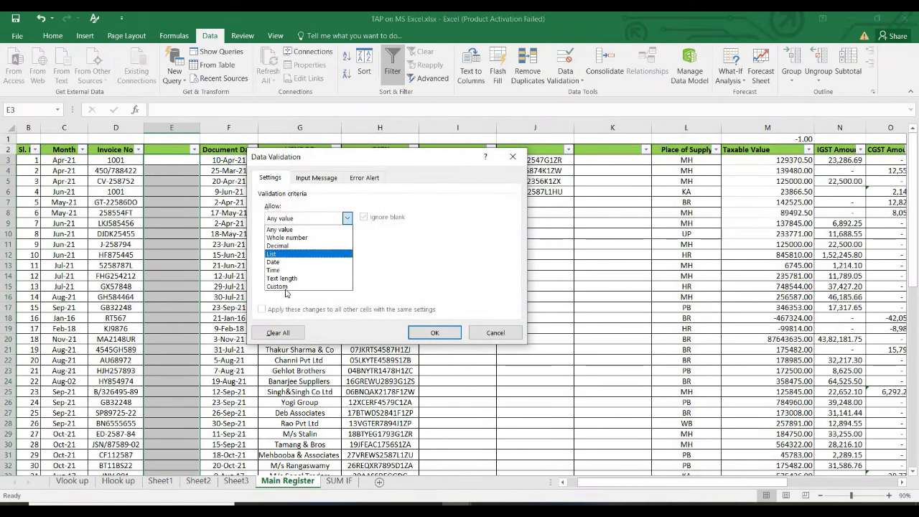
left_click(302, 254)
left_click(438, 268)
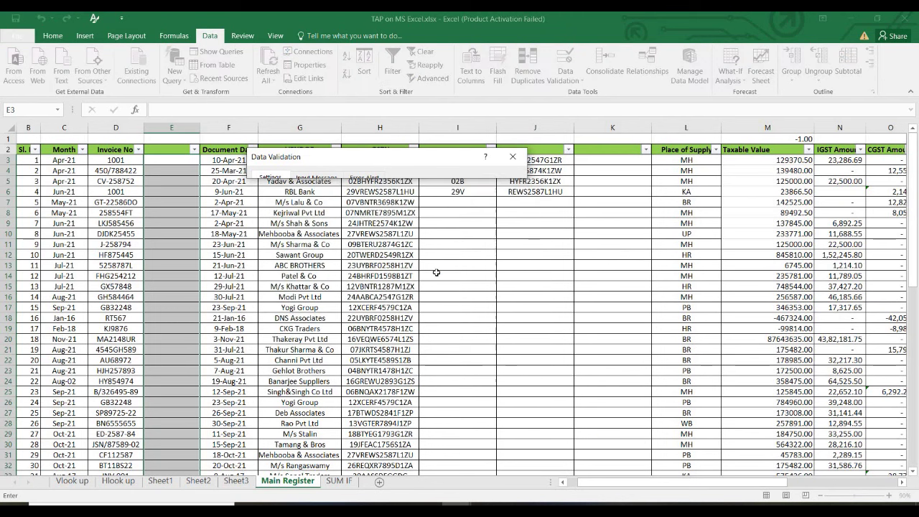
left_click(237, 480)
left_click(198, 480)
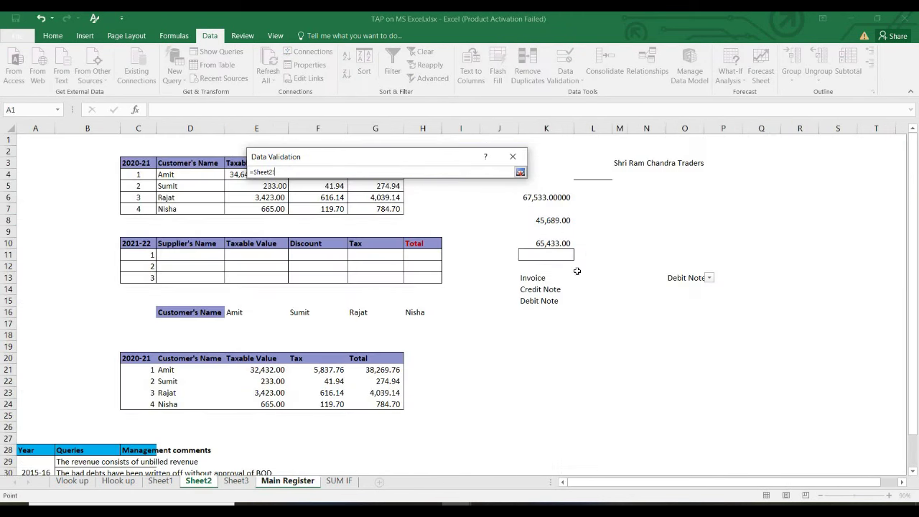
left_click_drag(534, 280, 531, 303)
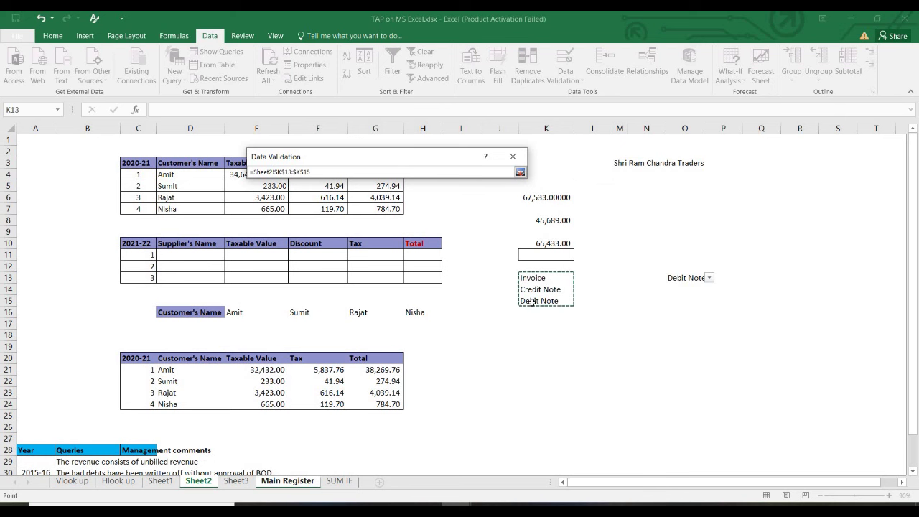
key("Return")
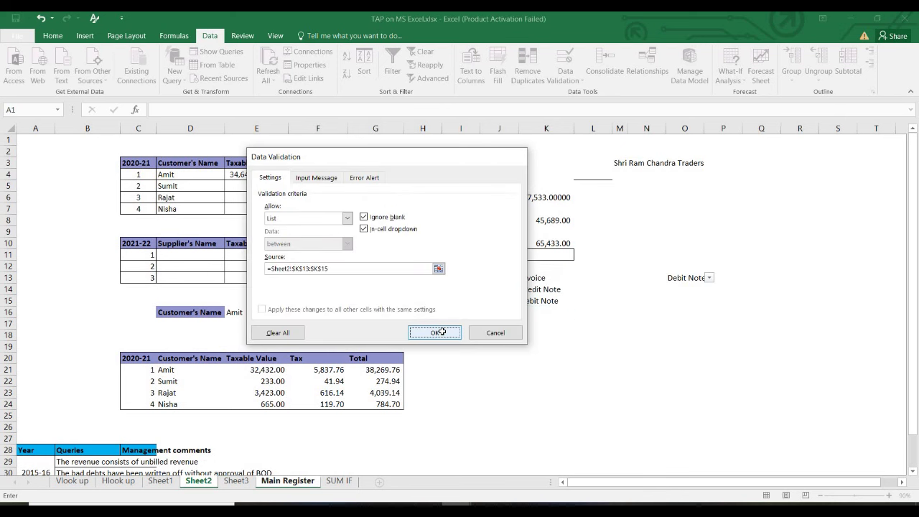
left_click(434, 332)
Tag E6 as Invoice, E8 as Credit Note and E15 as Debit Note.
left_click(216, 212)
left_click(193, 192)
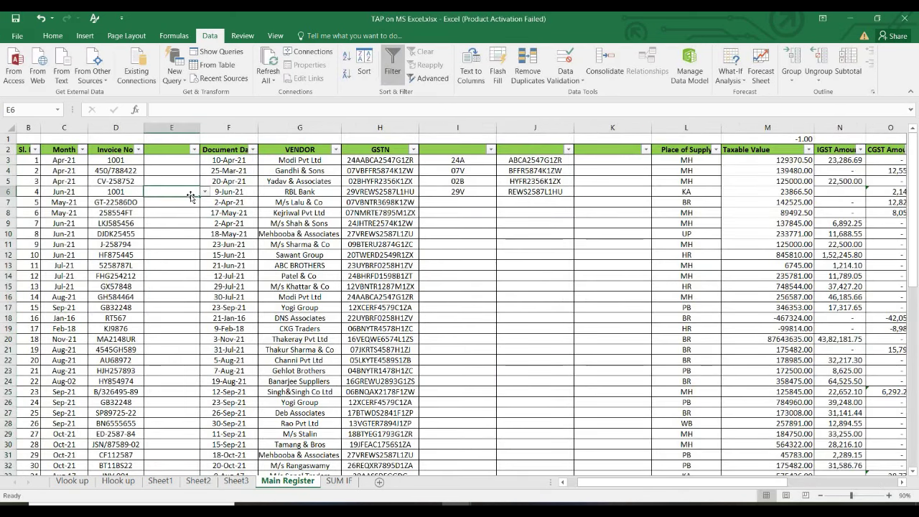
left_click(205, 192)
left_click(176, 202)
left_click(174, 213)
left_click(205, 212)
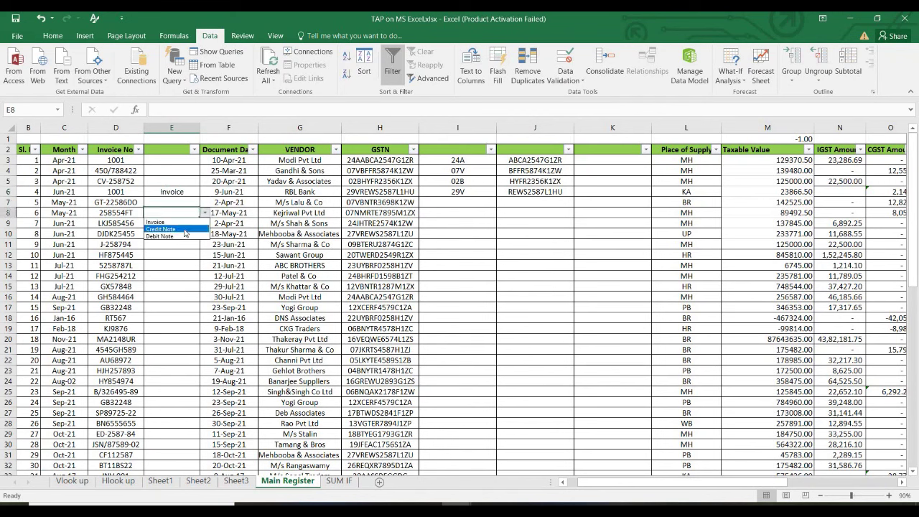
left_click(160, 229)
left_click(173, 285)
left_click(204, 285)
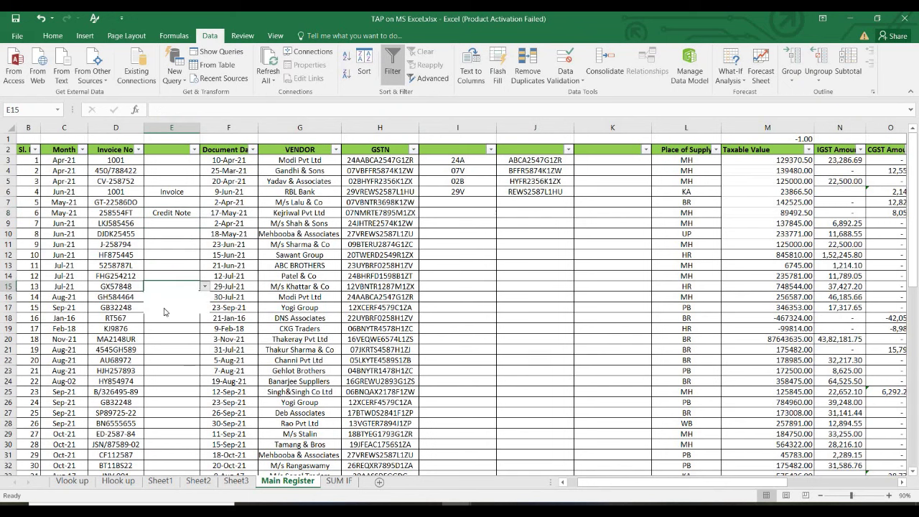
left_click(165, 309)
Set E19 to Credit Note and E22 to Debit Note from the dropdowns.
left_click(164, 329)
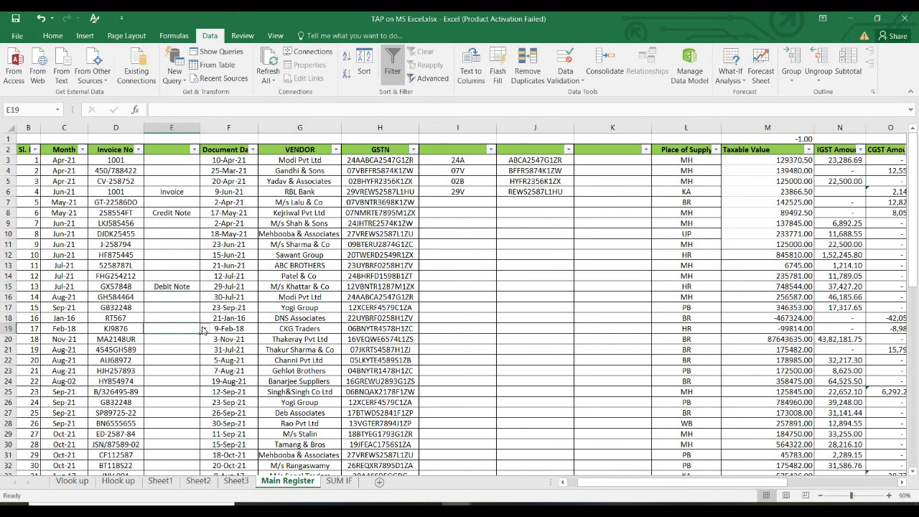
key("alt+Down")
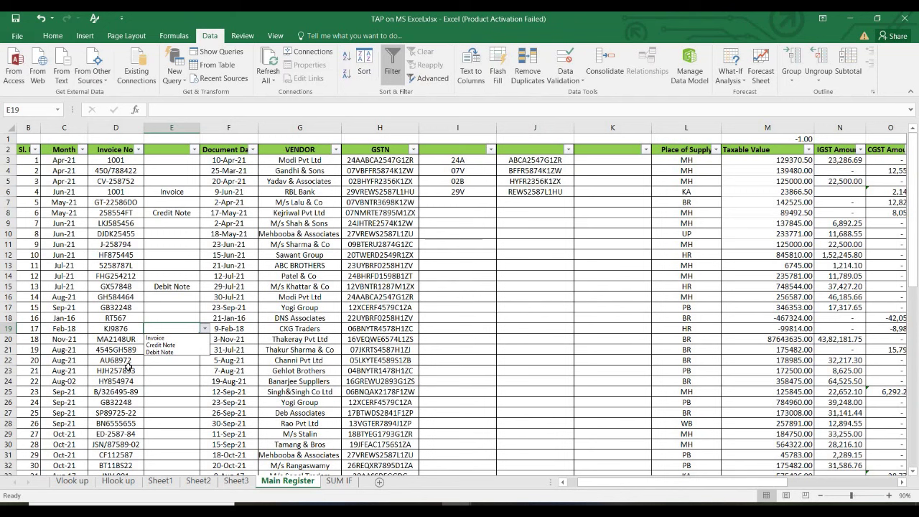
key("Down")
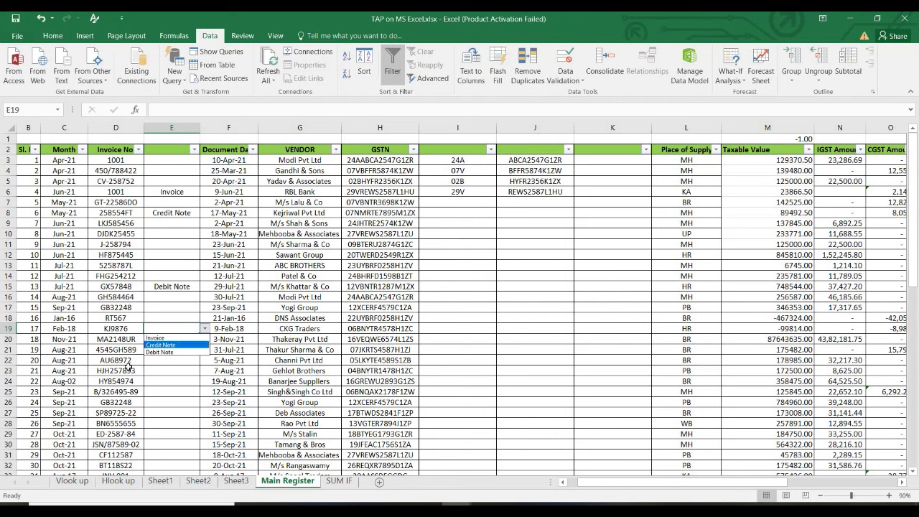
key("Return")
key("Down")
key("Down")
key("Down")
key("alt+Down")
key("Down")
key("Down")
key("Down")
key("Return")
key("Down")
key("Down")
Tag E24 and E28 as Invoice and E26 as Debit Note.
key("alt+Down")
key("Down")
key("Up")
key("Return")
key("Down")
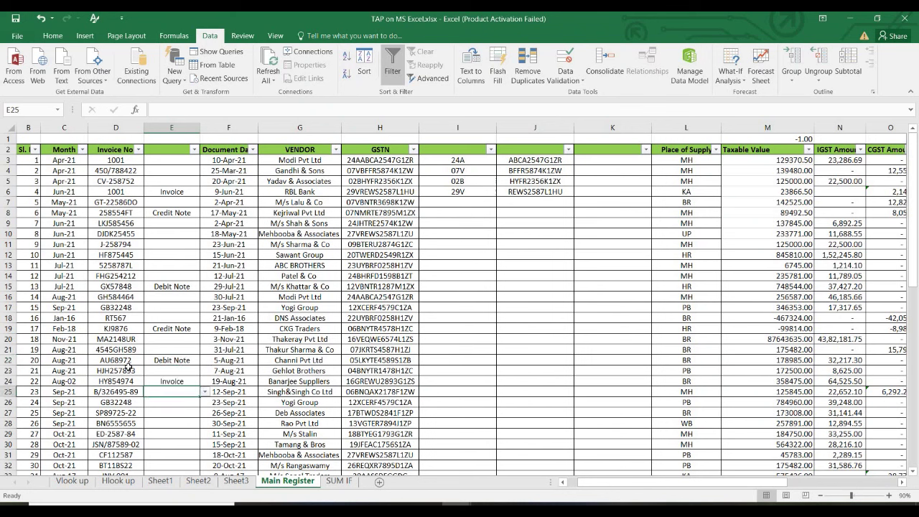
key("Down")
key("alt+Down")
key("Down")
key("Down")
key("Down")
key("Return")
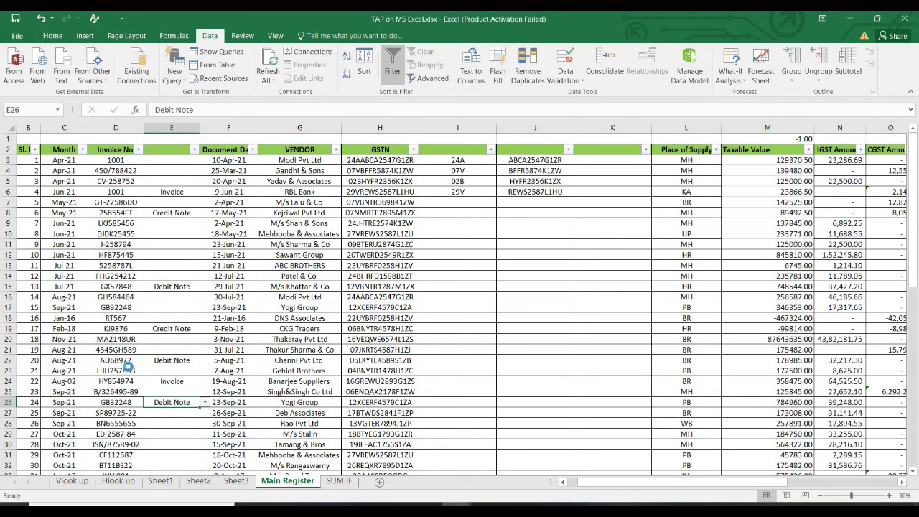
key("Down")
key("Down")
key("alt+Down")
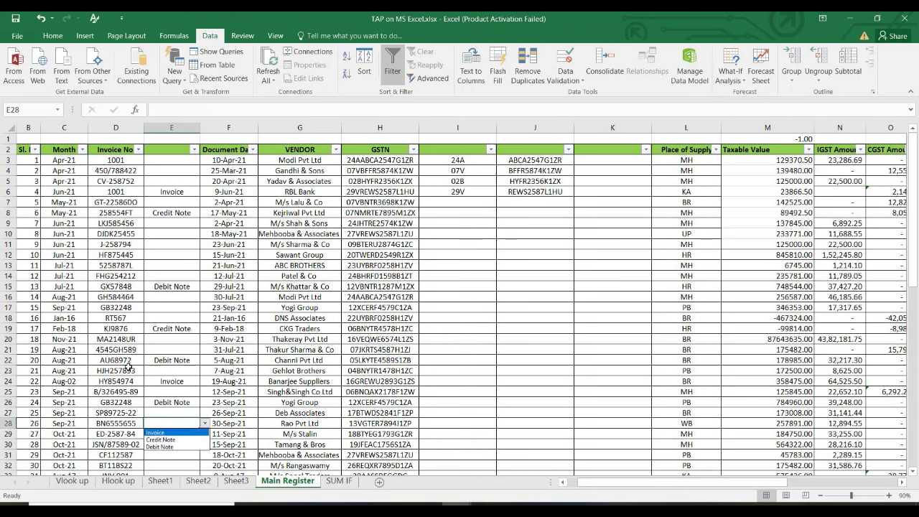
key("Return")
key("Up")
key("Up")
key("Up")
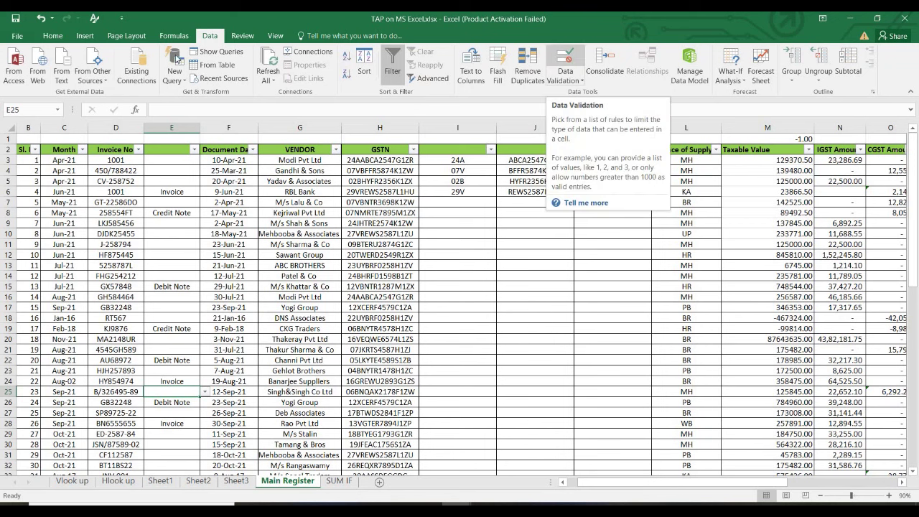
Protect the Main Register sheet with a password, confirming it twice.
left_click(242, 36)
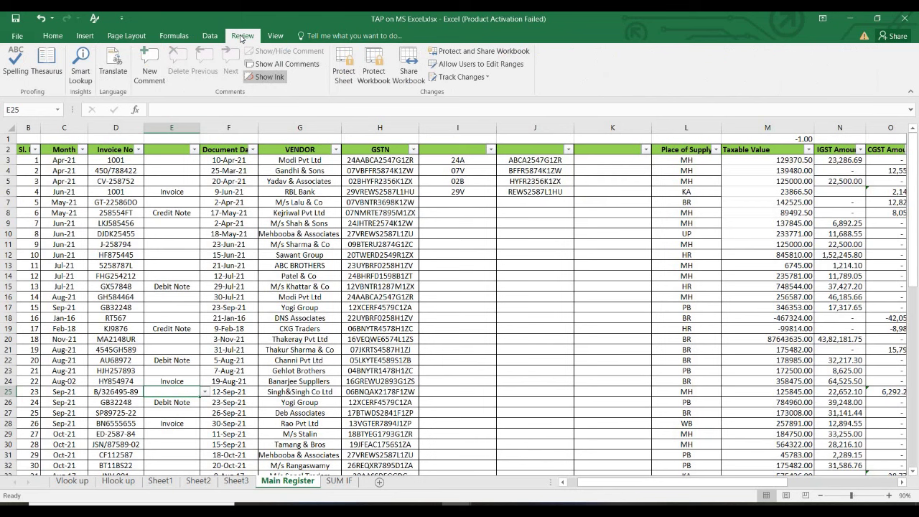
left_click(349, 78)
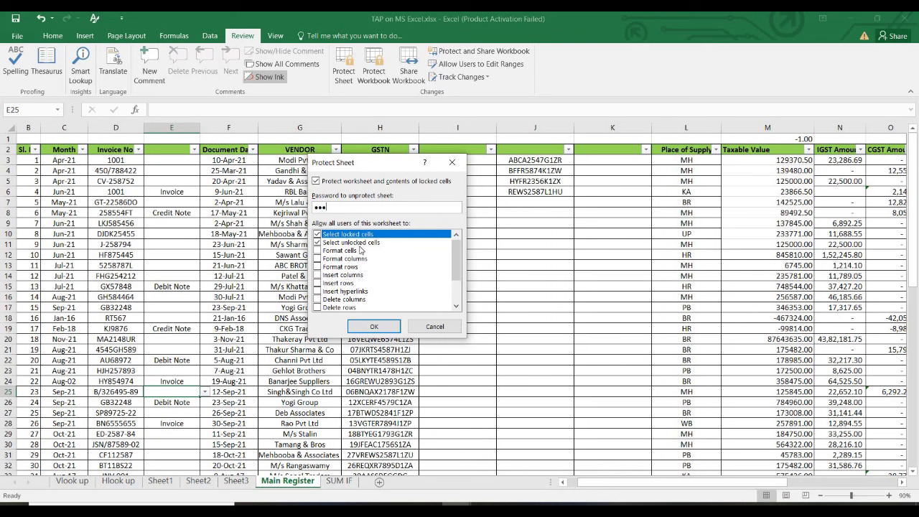
left_click(373, 327)
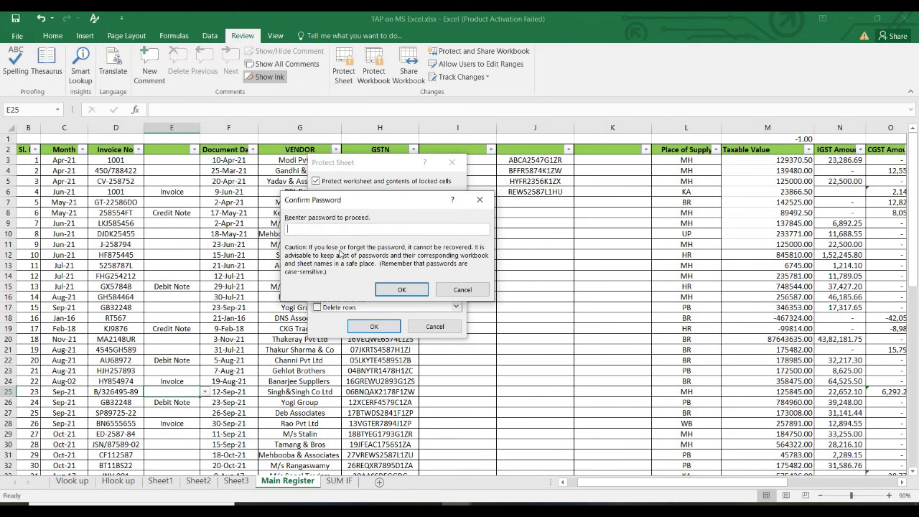
key("Return")
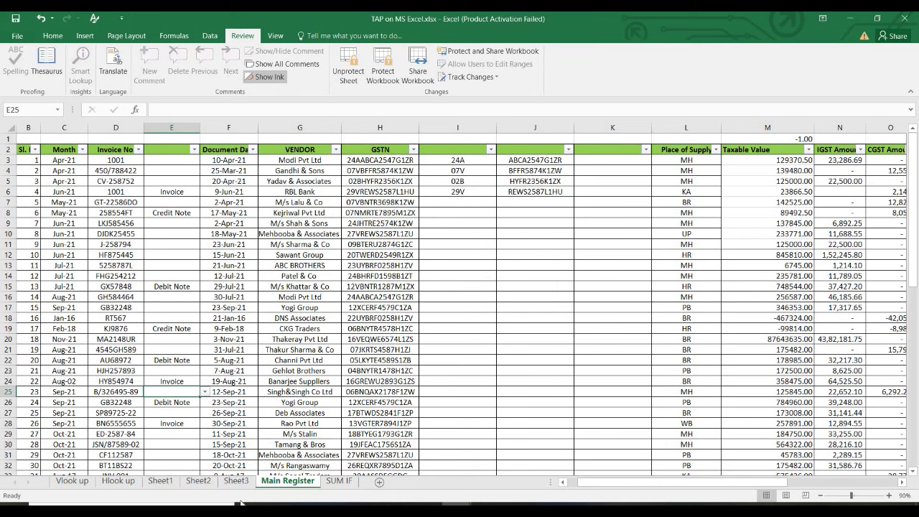
Enter a person's name in Sheet3 cell H3, then return to Main Register.
left_click(237, 481)
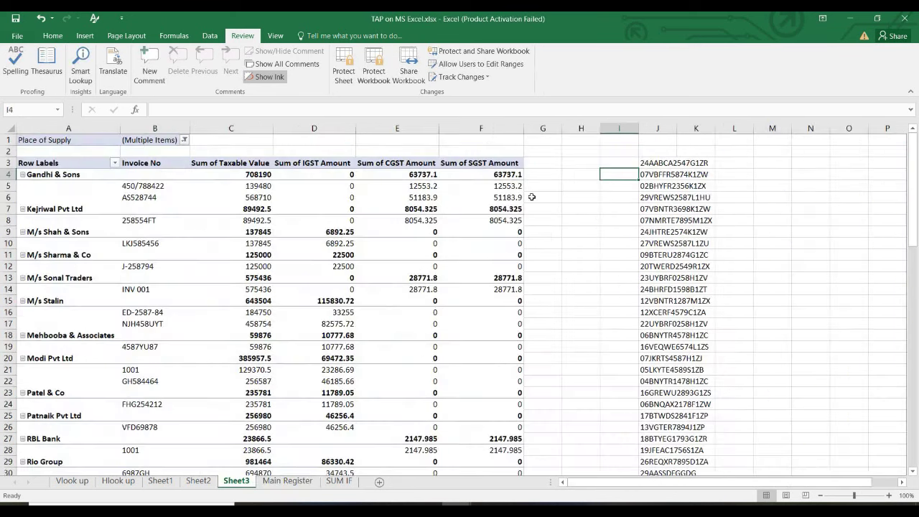
left_click(586, 164)
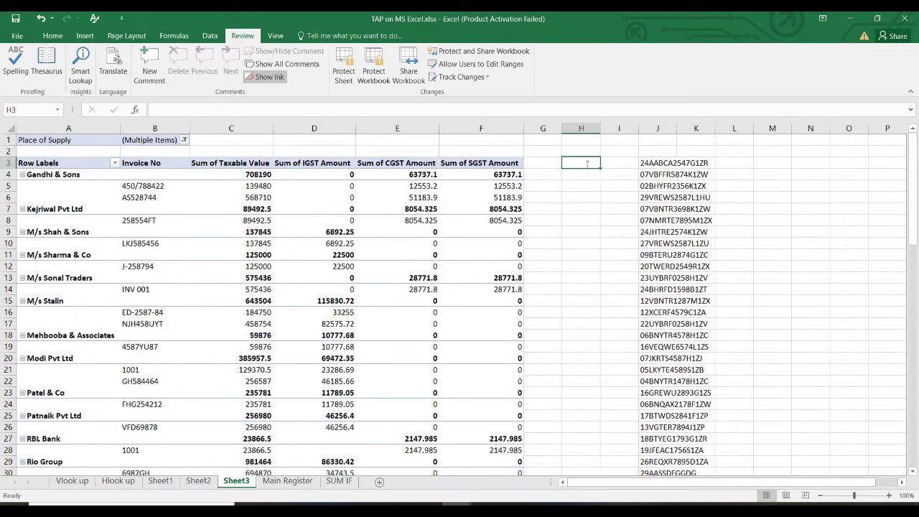
type("Ssuh")
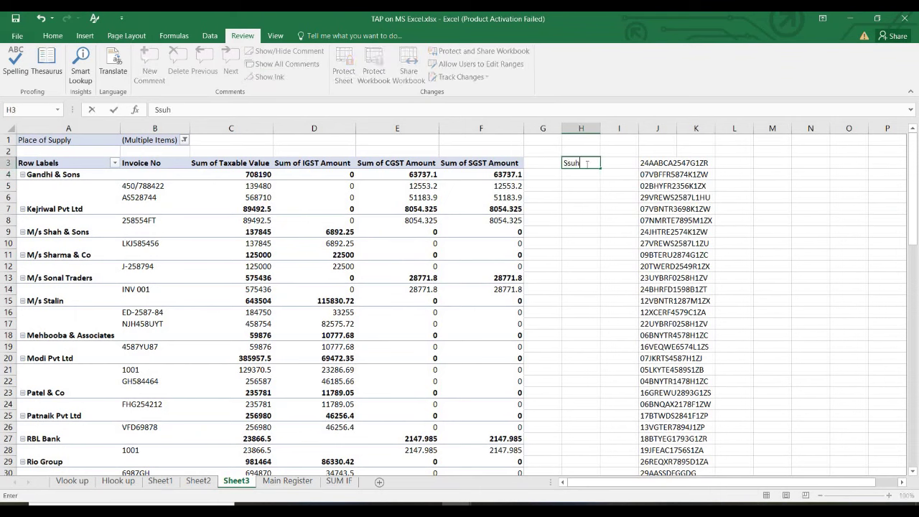
key("BackSpace")
key("BackSpace")
type("ushil")
key("Return")
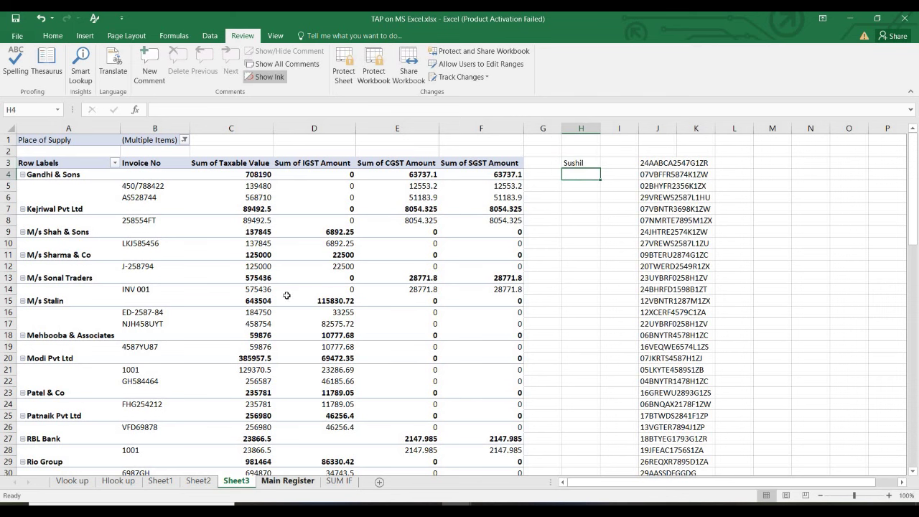
left_click(287, 480)
left_click(524, 224)
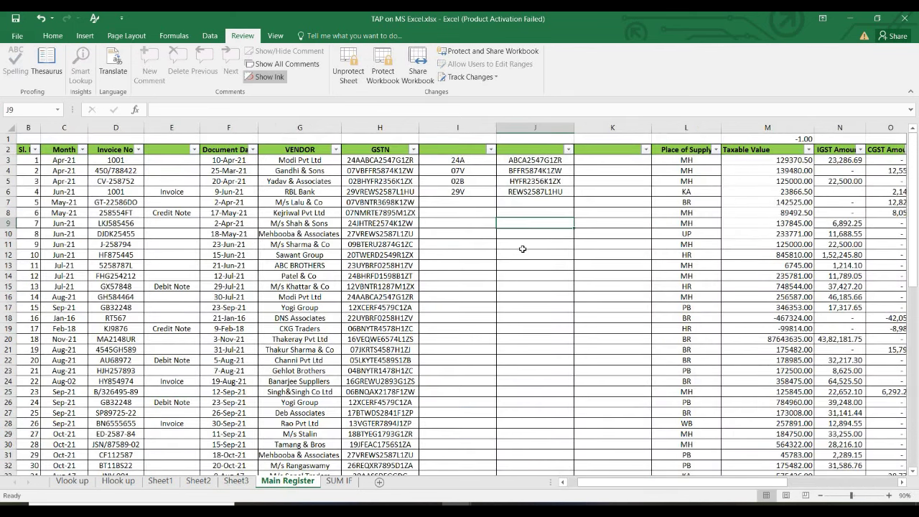
Dismiss the protection warning on K10 and unprotect Main Register with its password.
left_click(600, 233)
double_click(601, 237)
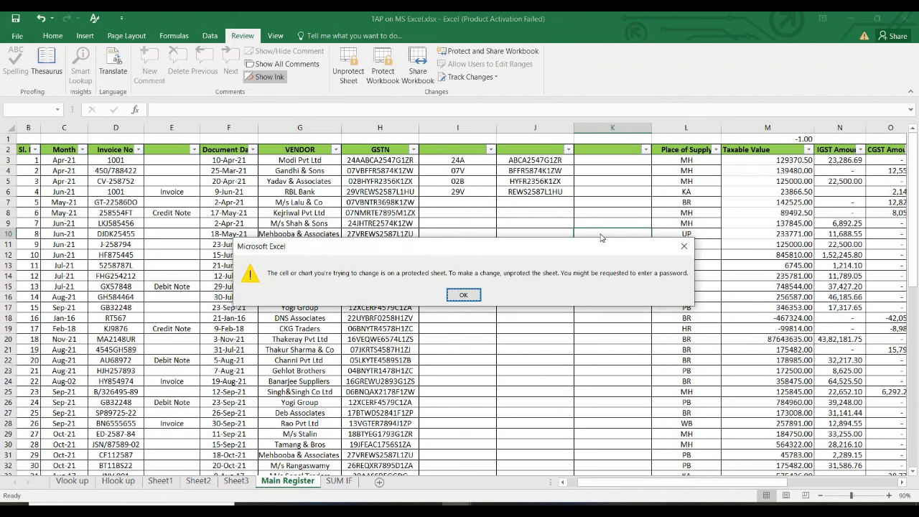
left_click(462, 295)
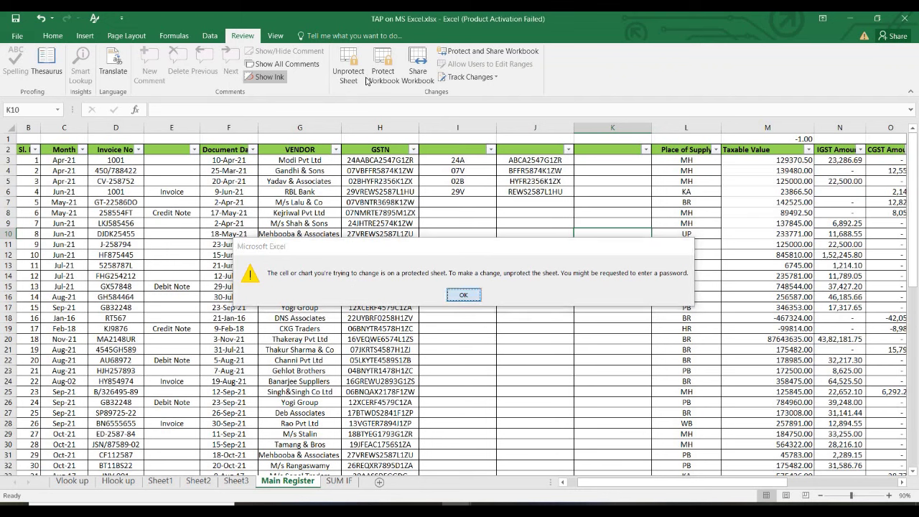
left_click(357, 77)
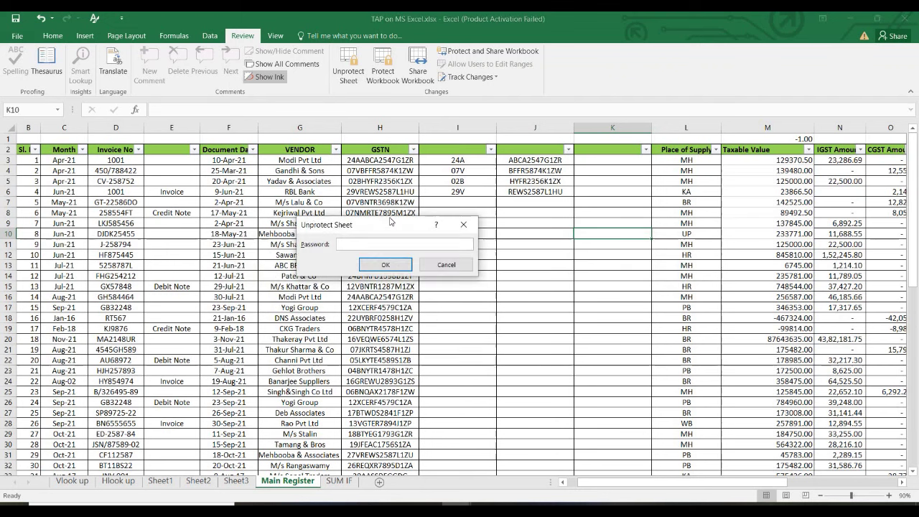
key("Return")
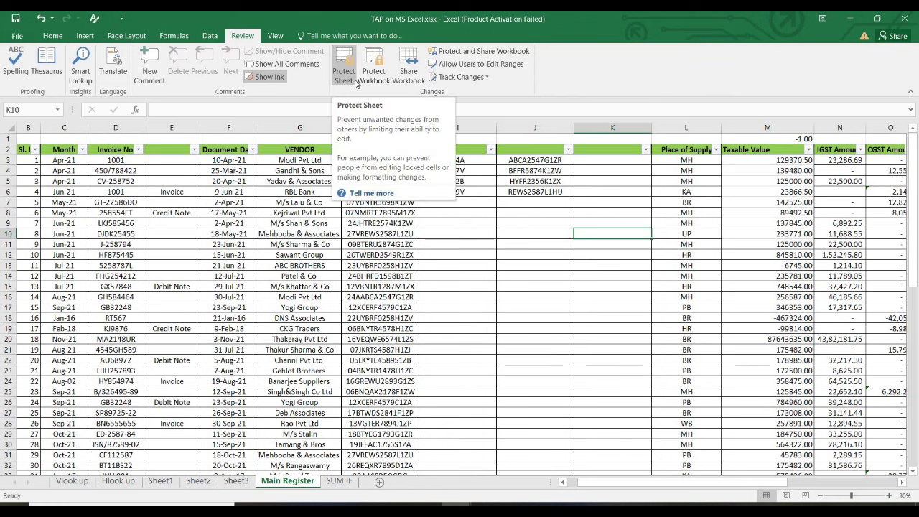
left_click_drag(249, 170, 524, 423)
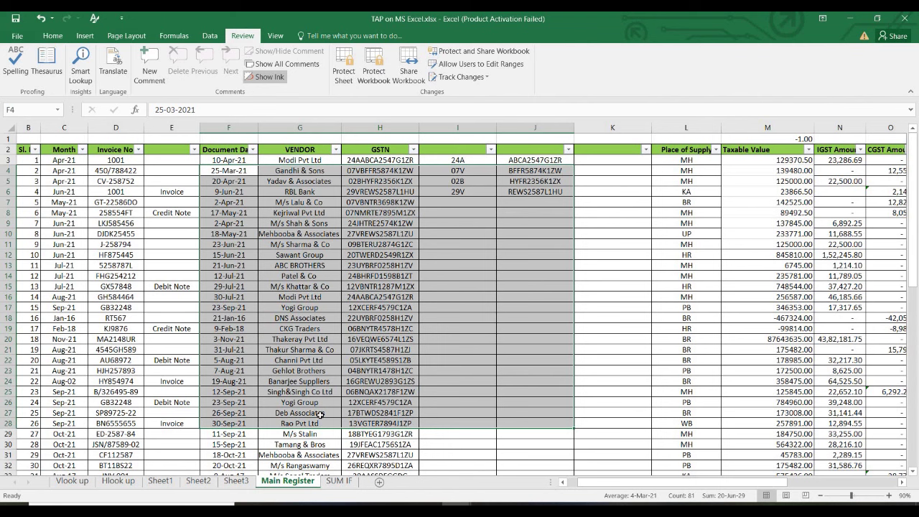
left_click(305, 286)
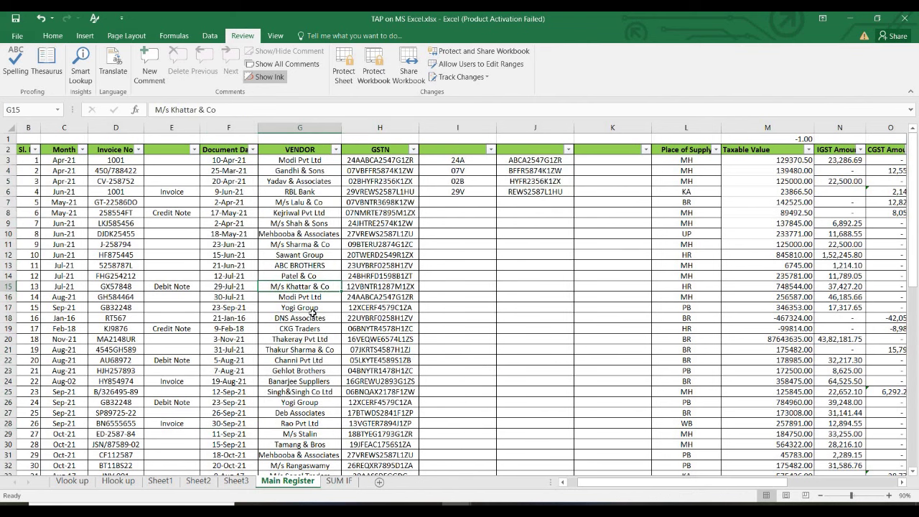
left_click(284, 40)
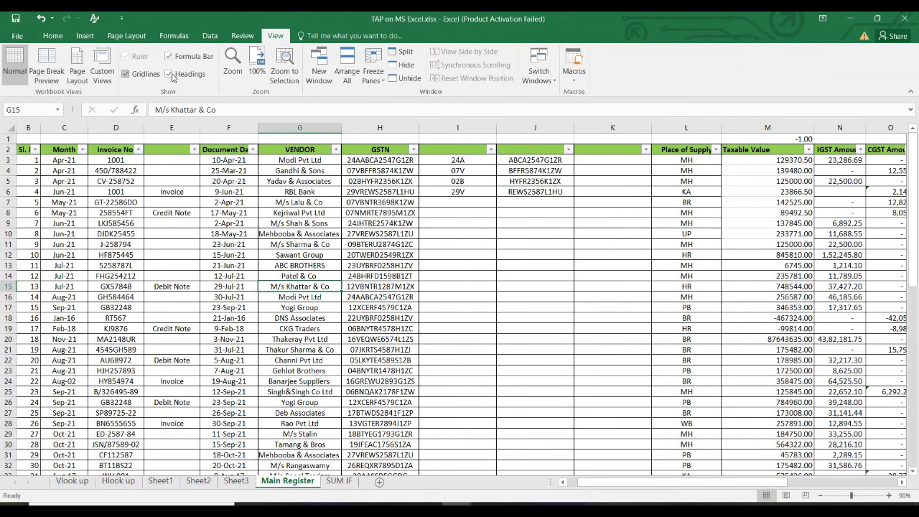
left_click(189, 58)
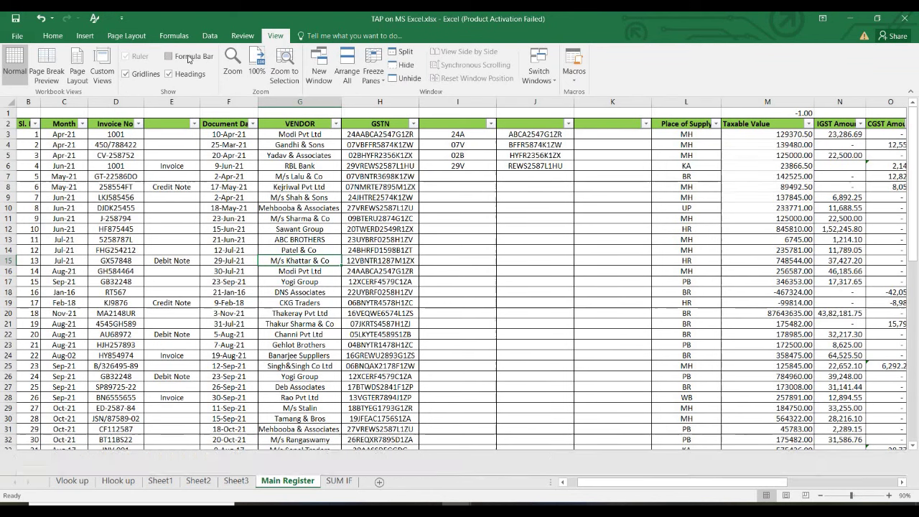
left_click(169, 56)
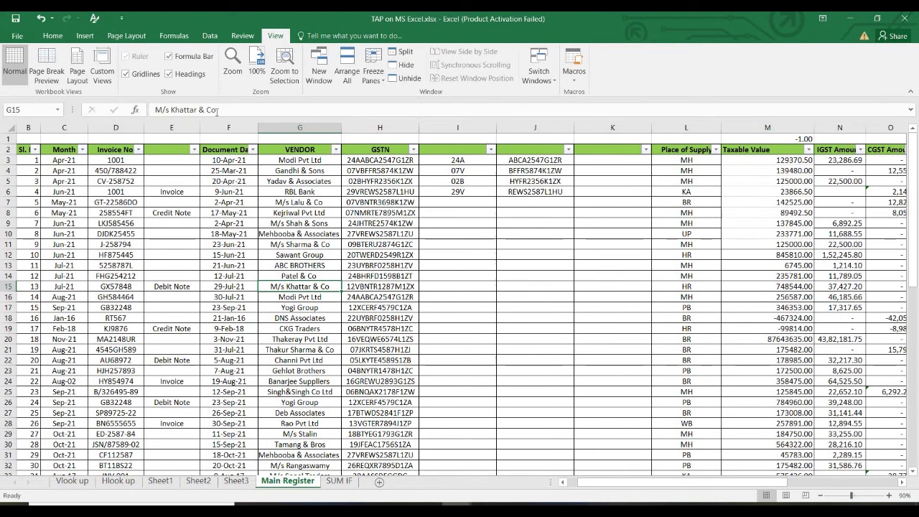
left_click(176, 58)
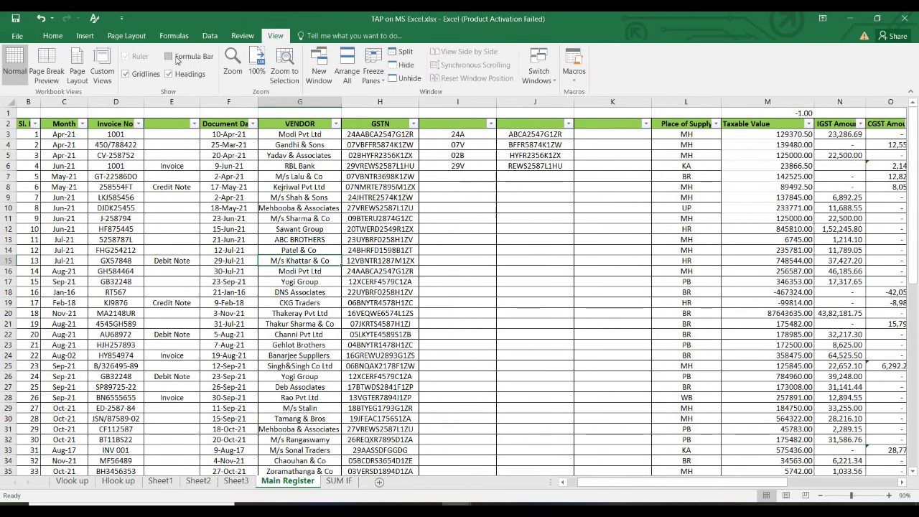
left_click(177, 57)
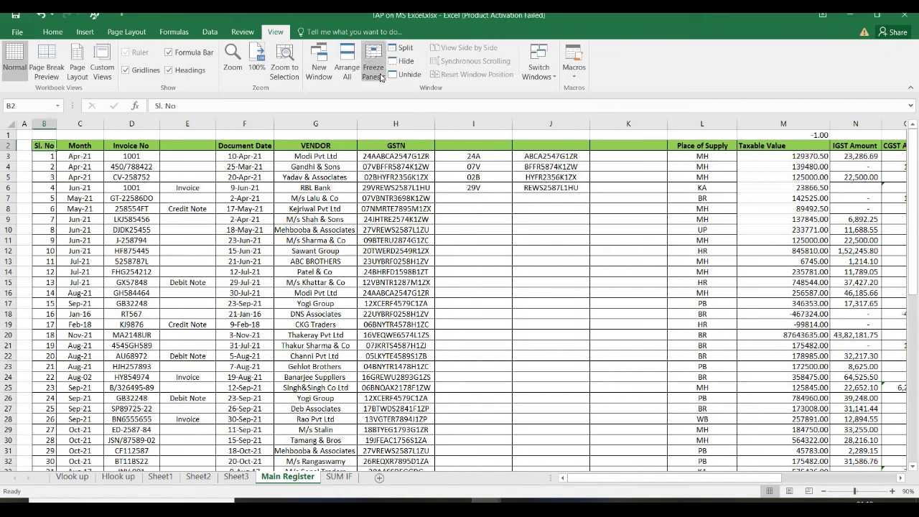
Delete the -1.00 top row and freeze the header, then undo the deletion.
left_click(325, 136)
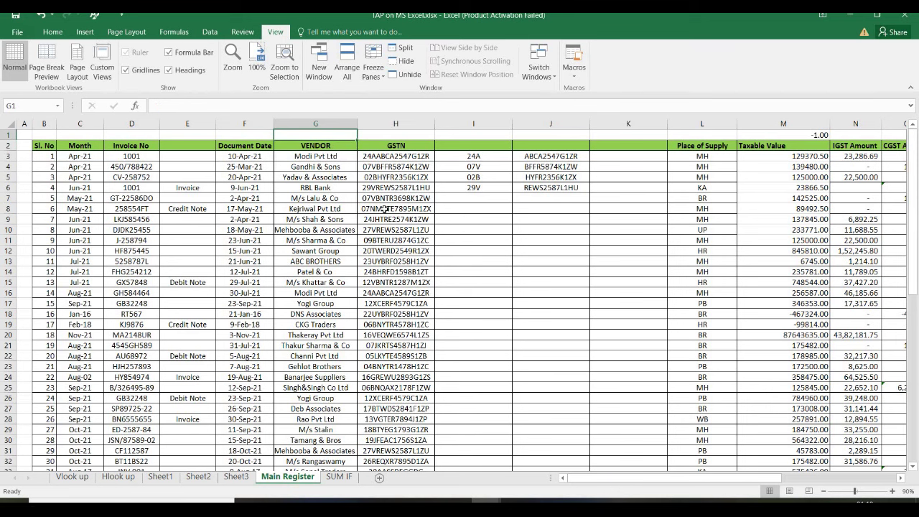
key("shift+space")
key("ctrl+minus")
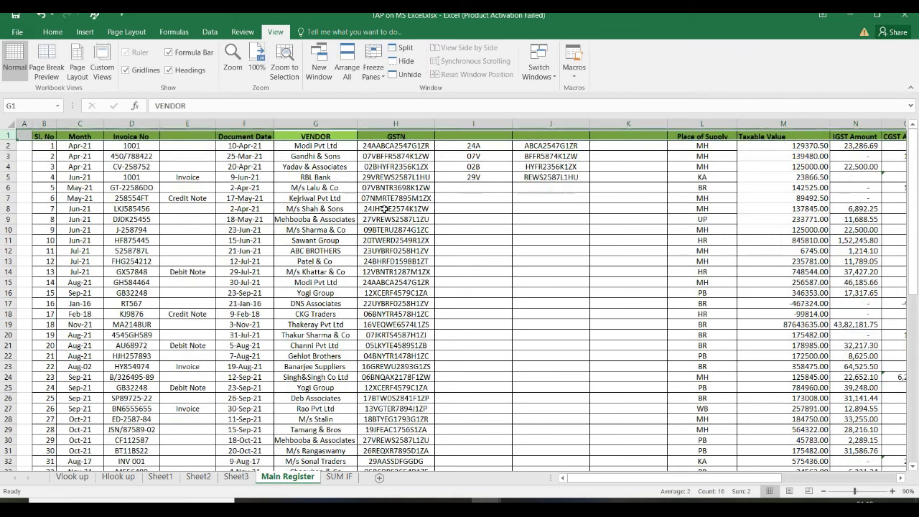
key("Down")
key("Up")
key("shift+space")
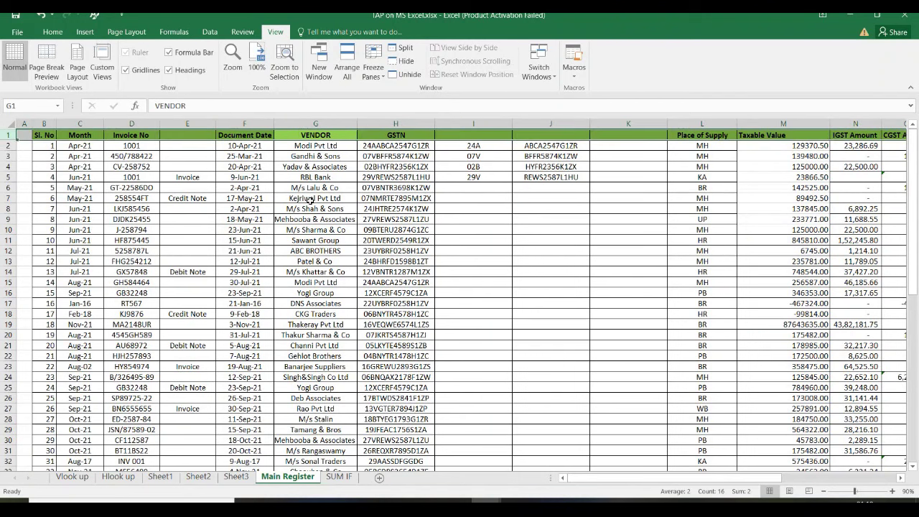
left_click(373, 61)
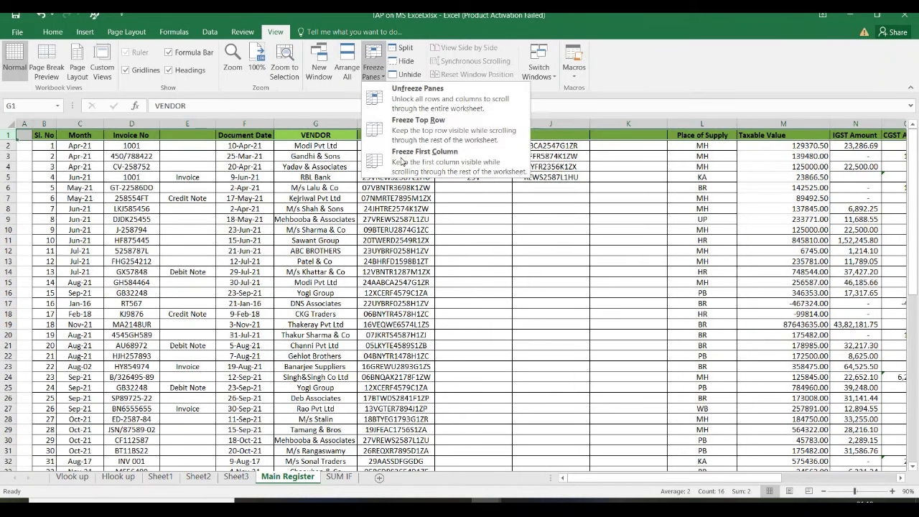
left_click(405, 136)
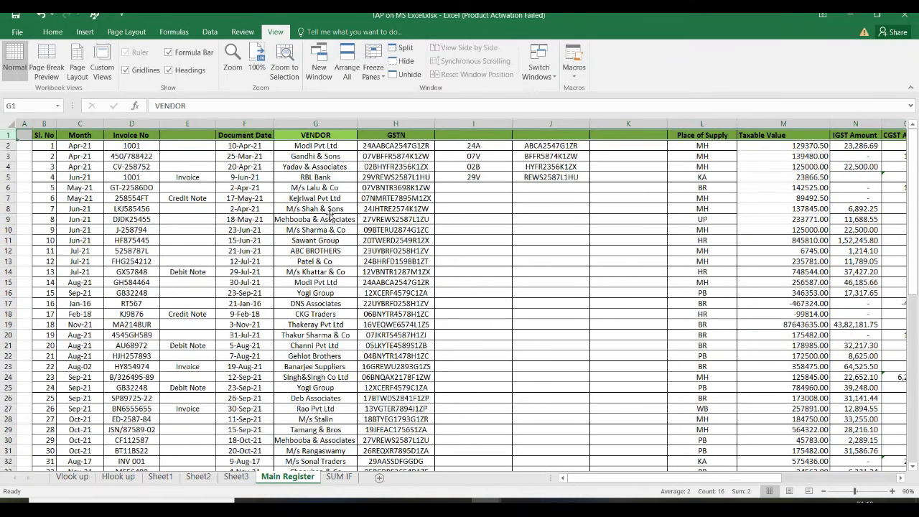
left_click(330, 216)
left_click(330, 211)
left_click(330, 217)
key("ctrl+z")
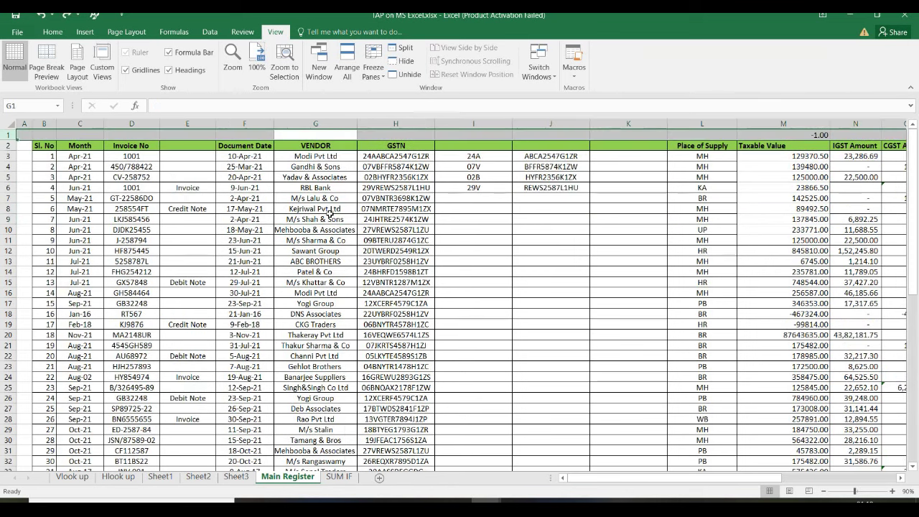
Freeze the Main Register's top row with Freeze Top Row.
key("Down")
key("Down")
key("Down")
left_click(329, 211)
key("Down")
key("Down")
key("Down")
key("Down")
key("Down")
key("Down")
key("Down")
key("Down")
key("Down")
key("Down")
key("Down")
key("Down")
key("Down")
key("Down")
key("Down")
key("Down")
key("Down")
key("Down")
key("Down")
key("Down")
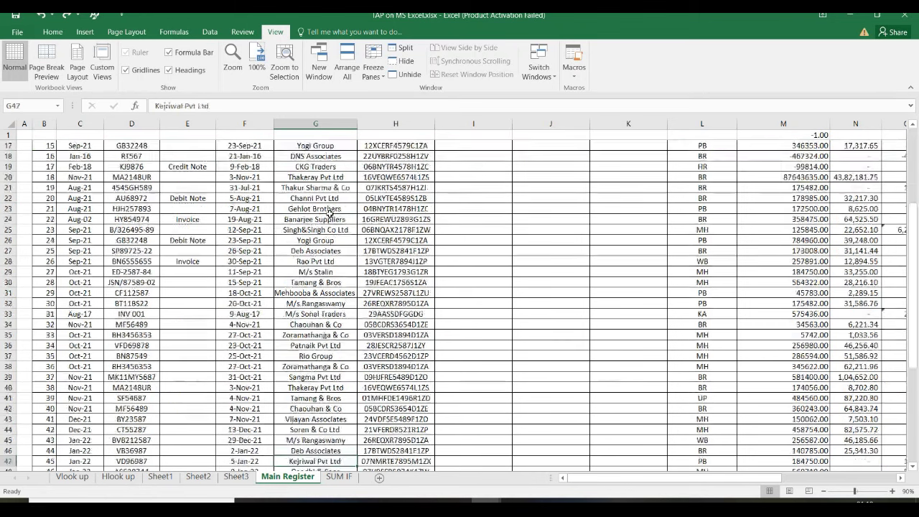
key("Down")
key("Down")
key("Down")
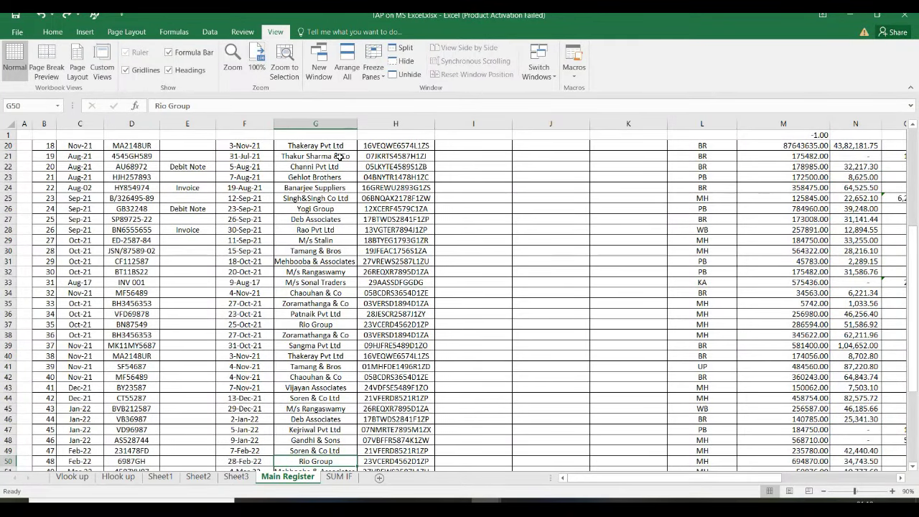
key("ctrl+Up")
key("shift+space")
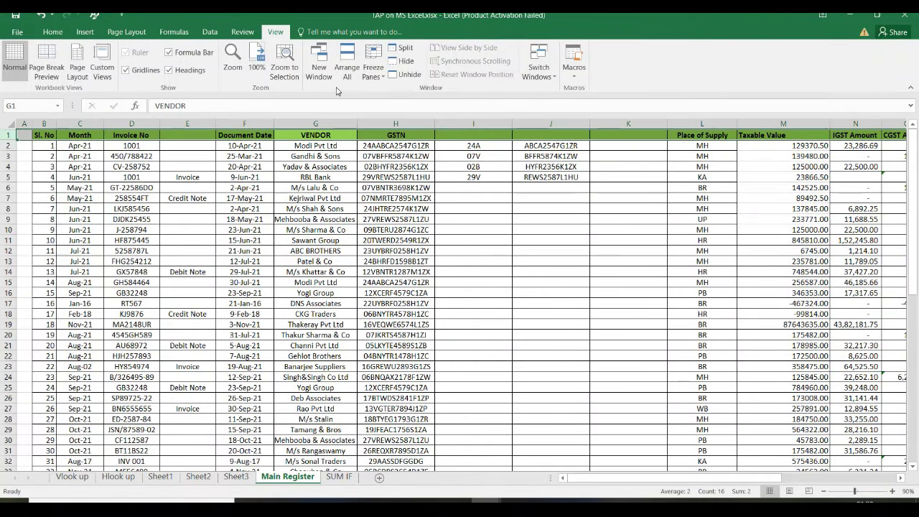
left_click(373, 68)
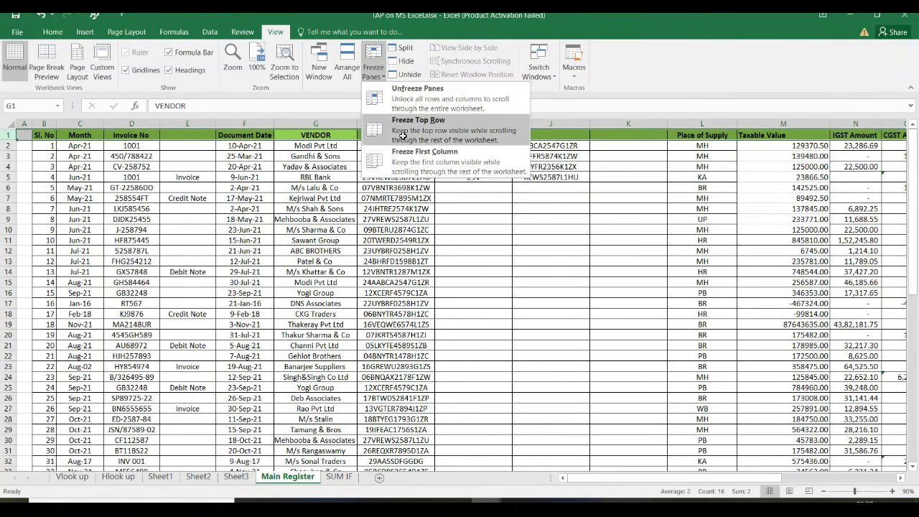
left_click(402, 135)
Move down and across to the SGST RATE column to verify the frozen header, returning to A1.
key("Down")
key("Down")
key("Down")
key("Down")
key("Down")
key("Down")
key("Down")
key("Down")
key("Down")
key("Down")
key("Down")
key("Down")
key("Down")
key("Down")
key("Down")
key("Down")
key("Down")
key("Down")
key("Down")
key("Down")
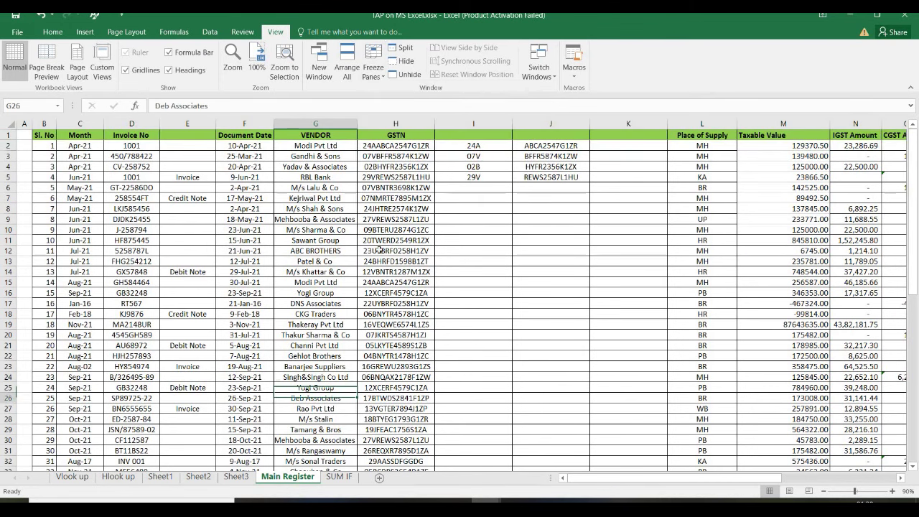
key("Down")
key("Down")
key("Down")
key("Down")
key("Down")
key("Down")
key("Down")
key("Down")
key("Down")
key("Down")
key("Down")
key("Down")
key("Down")
key("Down")
key("Down")
key("Down")
key("Down")
key("Down")
key("Down")
key("Down")
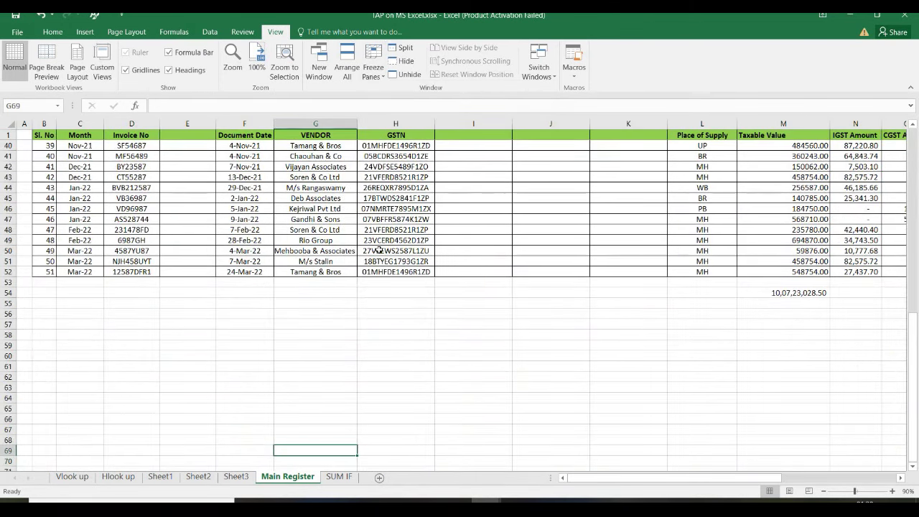
key("Up")
key("Up")
key("Up")
key("Up")
key("Up")
key("Up")
key("Up")
key("Up")
key("Up")
key("Up")
key("Up")
key("Up")
key("Up")
key("Up")
key("Up")
key("Up")
key("Up")
key("Up")
key("Up")
key("Up")
key("Up")
key("Up")
key("Up")
key("Up")
key("Up")
key("Up")
key("Up")
key("Up")
key("Up")
key("Up")
key("Up")
key("Up")
key("Up")
key("Up")
key("Up")
key("Down")
key("Down")
key("Down")
key("Down")
key("Down")
key("Down")
key("Down")
key("Down")
key("Down")
key("Down")
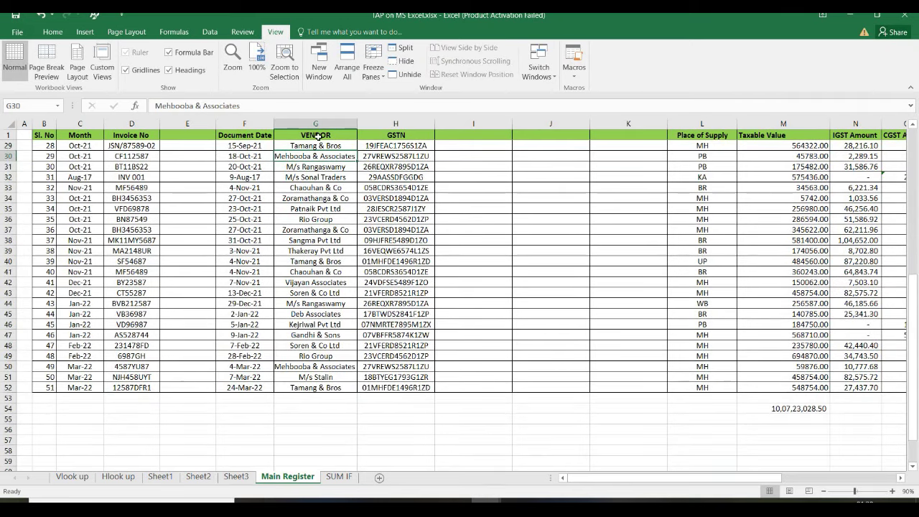
key("Down")
key("Down")
key("Down")
key("Down")
key("Down")
key("Down")
key("Down")
key("Down")
key("Down")
key("Down")
key("Down")
key("Down")
key("Down")
key("Down")
key("Down")
key("Down")
key("Down")
key("Down")
key("Down")
key("Down")
key("Right")
key("Right")
key("Right")
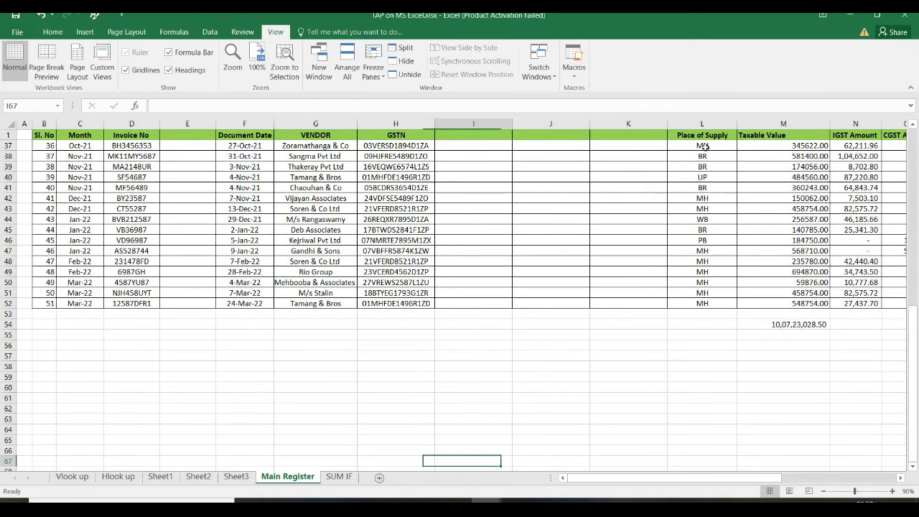
left_click(706, 145)
key("Right")
key("Right")
key("Right")
key("Right")
key("Right")
key("Right")
key("Right")
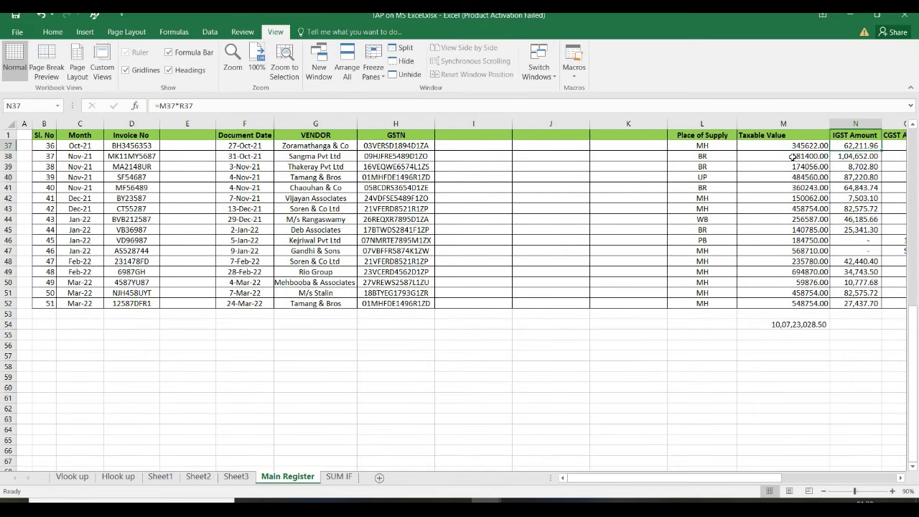
key("Right")
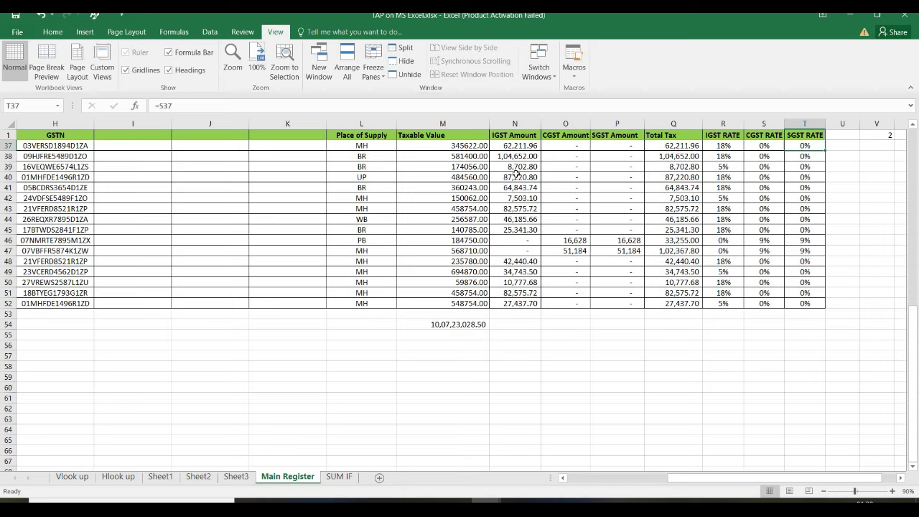
key("Up")
key("Up")
key("Up")
key("Up")
key("Up")
key("Up")
key("Up")
key("Up")
key("Up")
key("Up")
key("Up")
key("Up")
key("Up")
key("Up")
key("Up")
key("Up")
key("Up")
key("Up")
key("Up")
key("Up")
key("Up")
key("Up")
key("Up")
key("Up")
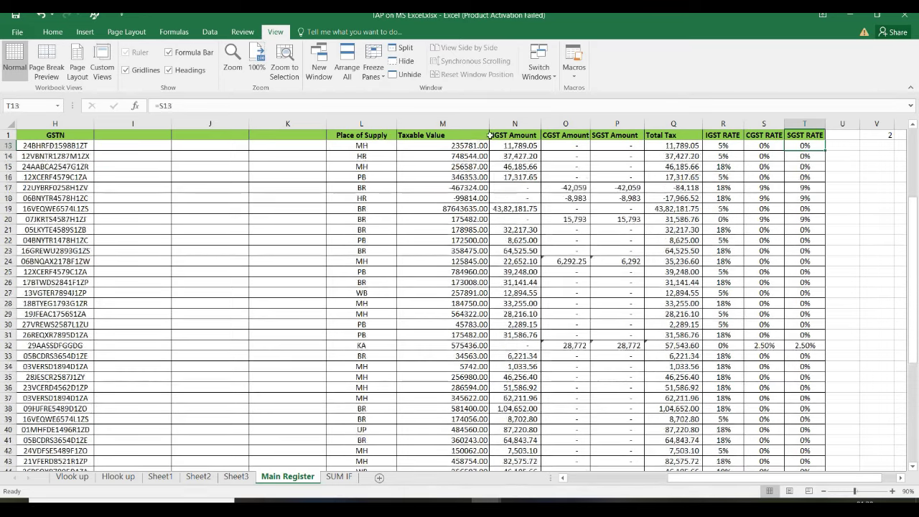
key("ctrl+Home")
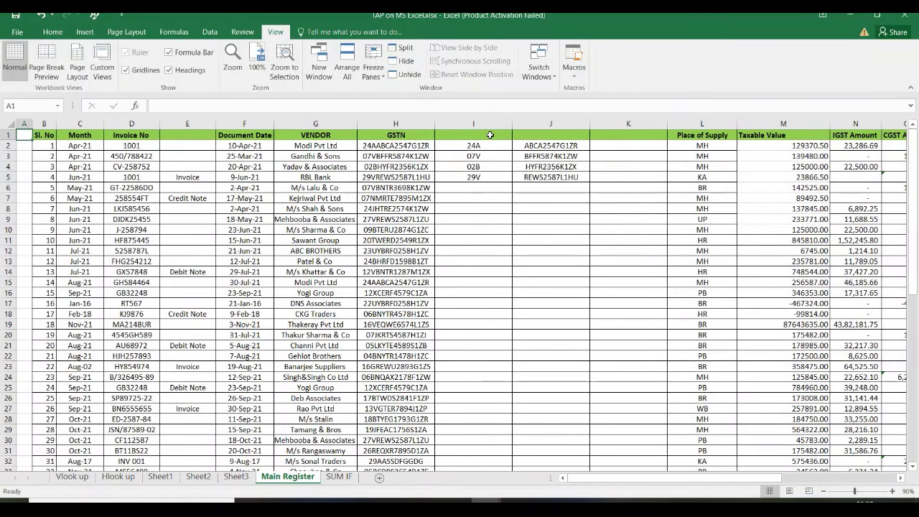
key("Right")
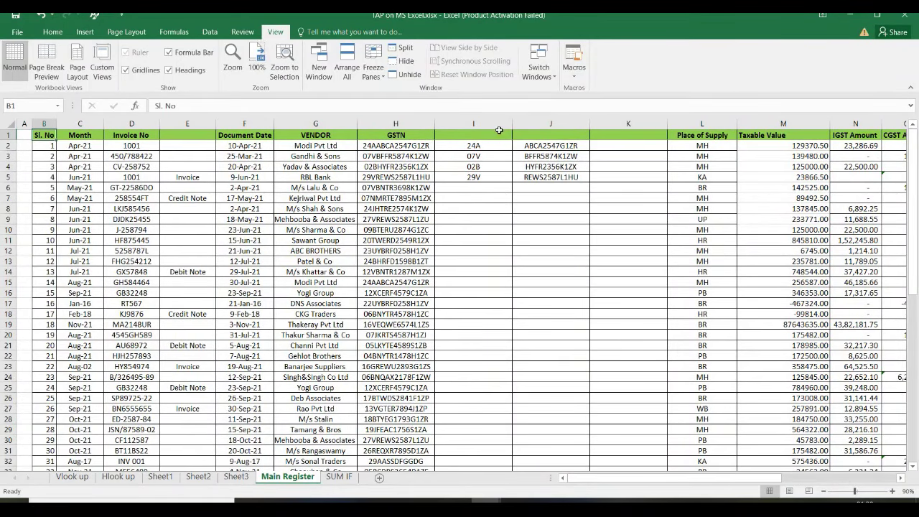
left_click(52, 35)
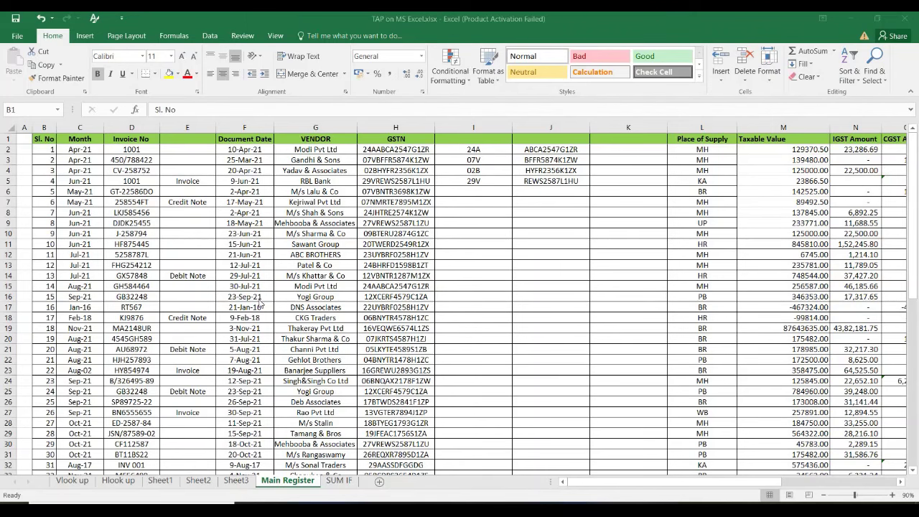
Glance at the Vlook up sheet, then return to Main Register.
left_click(73, 480)
left_click(72, 480)
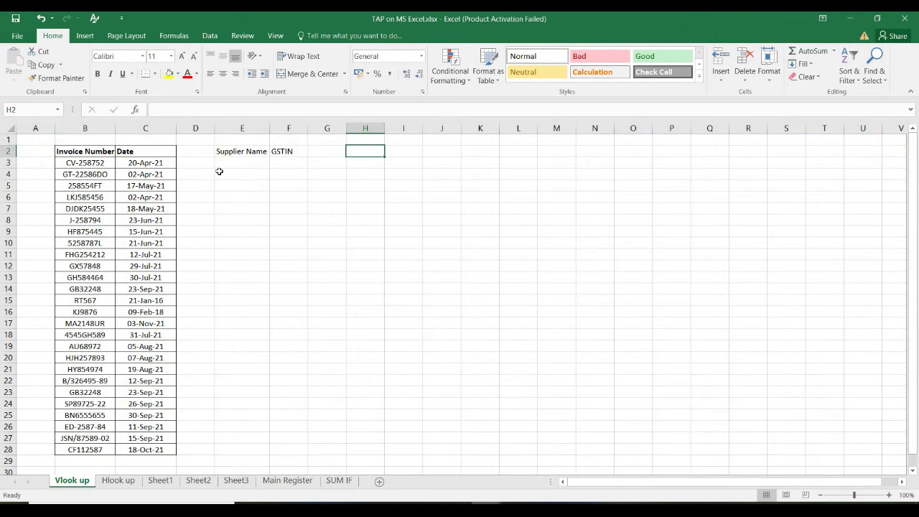
left_click(287, 480)
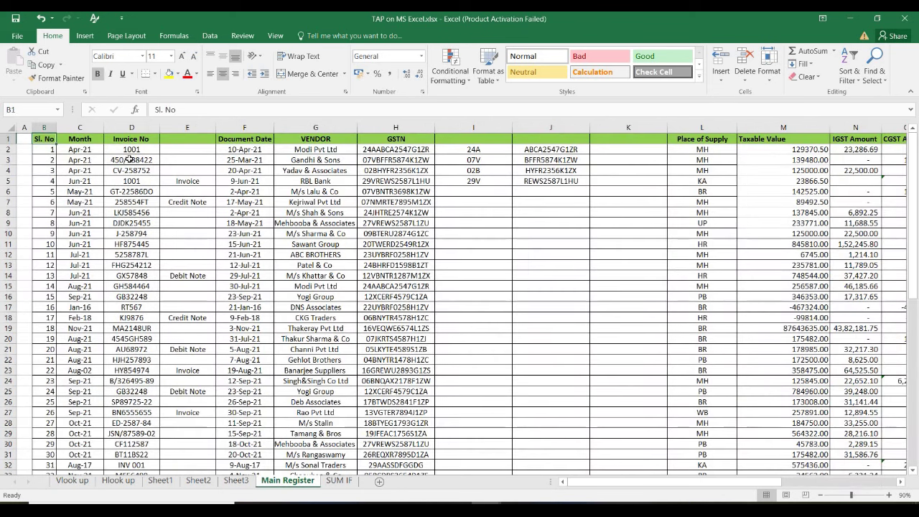
Review row 2: Invoice No 1001, Document Date, vendor Modi Pvt Ltd, GSTIN, Place of Supply, Taxable Value.
left_click(132, 150)
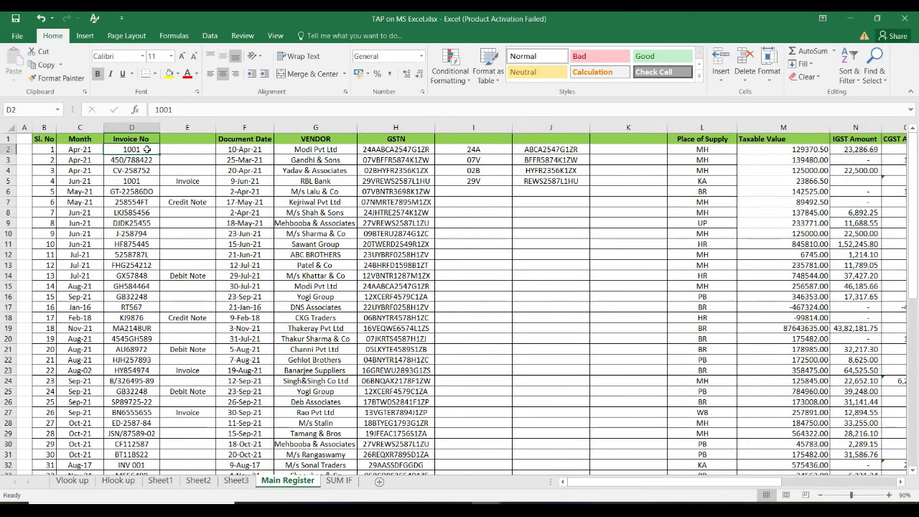
left_click(247, 151)
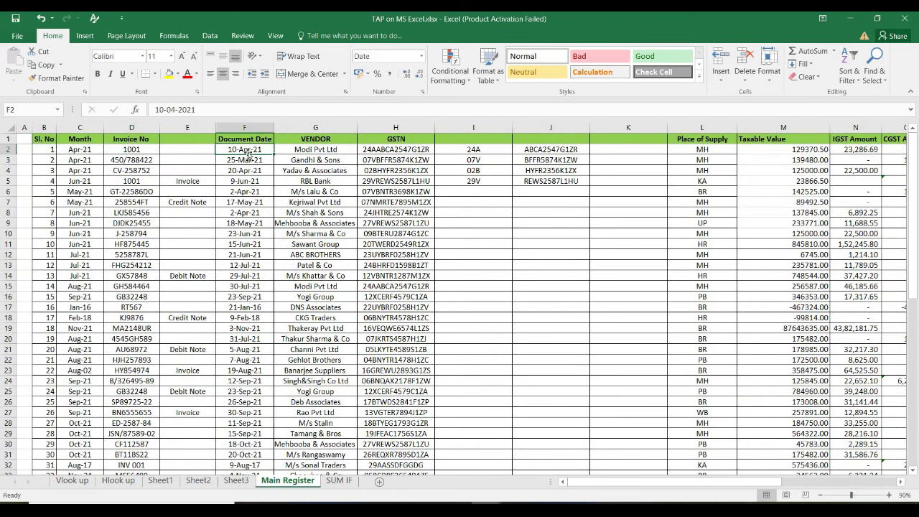
left_click(354, 151)
left_click(360, 150)
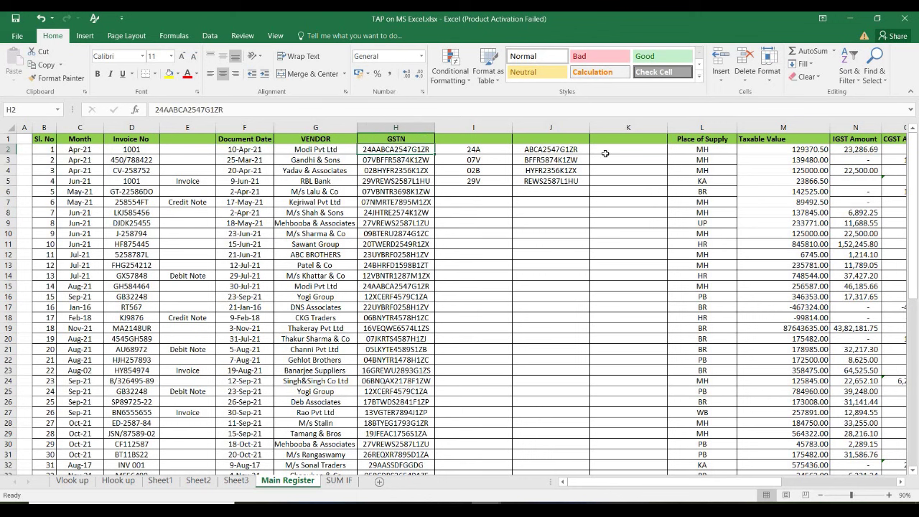
left_click(706, 150)
left_click(775, 154)
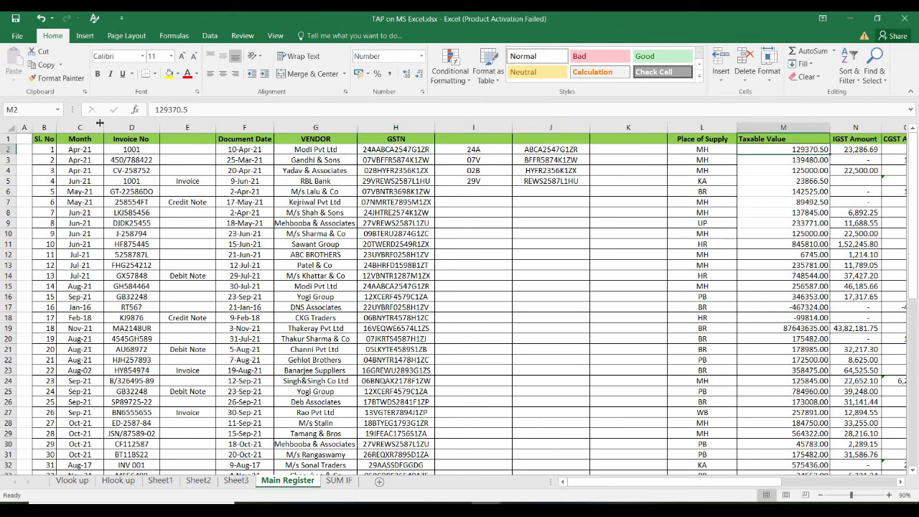
Select the headings and first row from Document Date to column J, then go to Vlook up.
left_click(140, 151)
left_click_drag(251, 150, 589, 141)
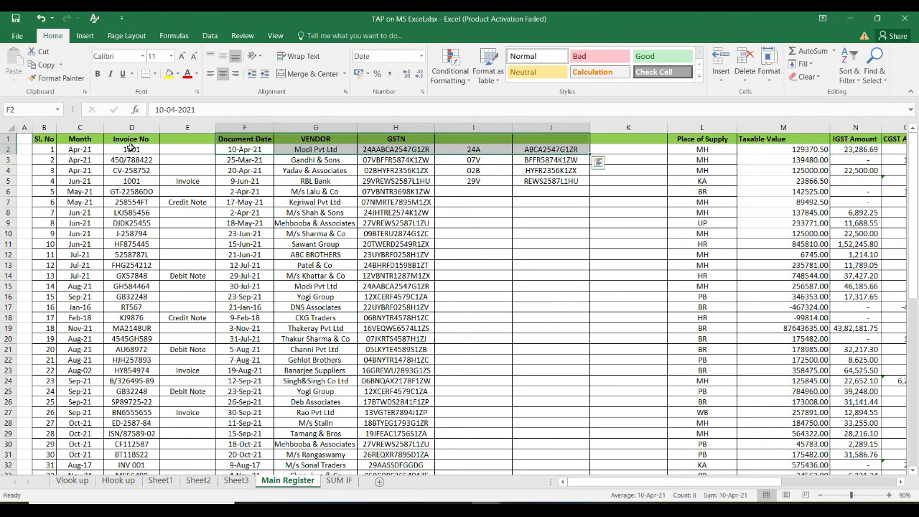
left_click(131, 147)
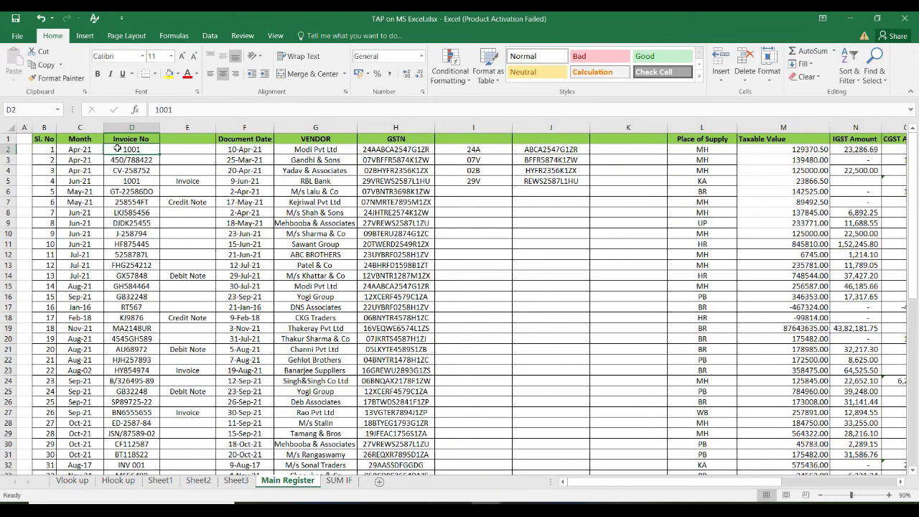
left_click(308, 150)
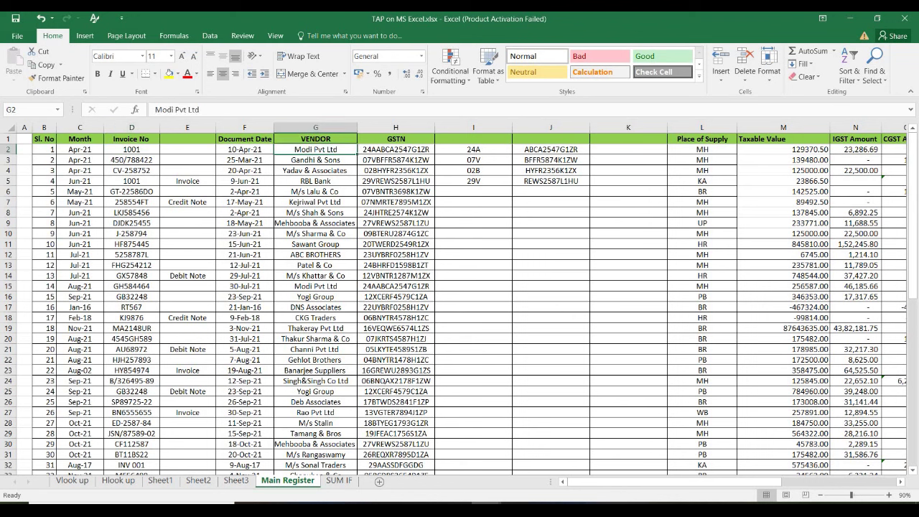
left_click(72, 479)
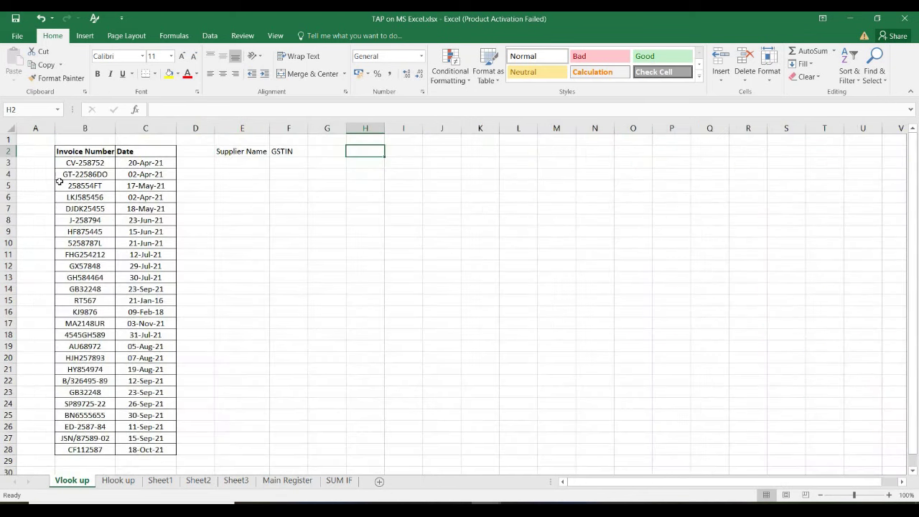
left_click(129, 162)
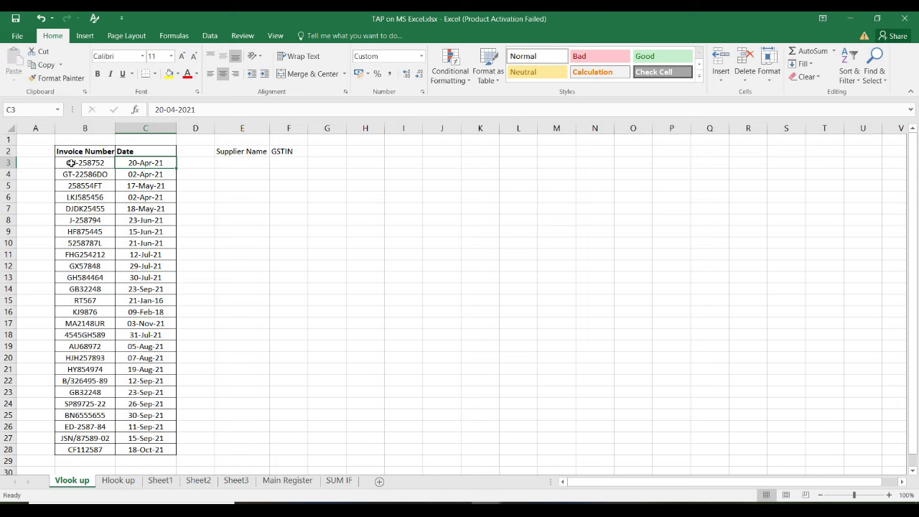
left_click(71, 163)
left_click(262, 166)
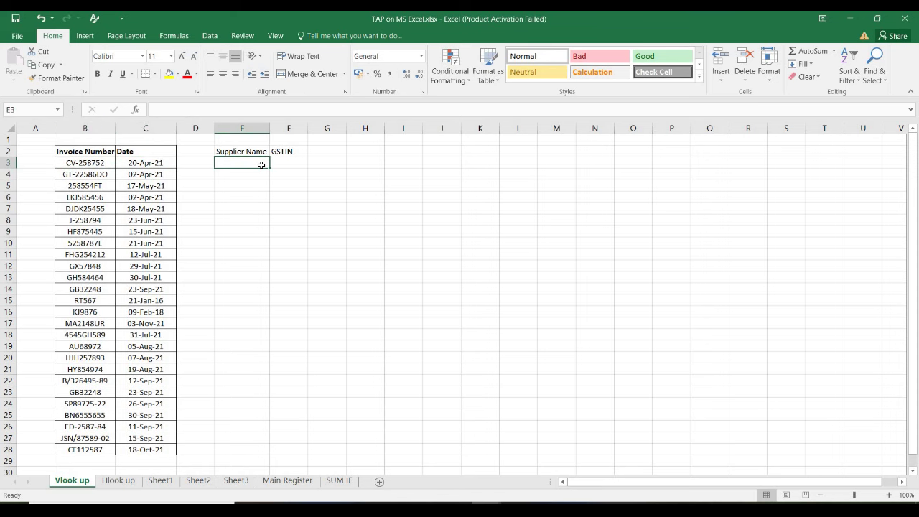
left_click(287, 480)
left_click(134, 149)
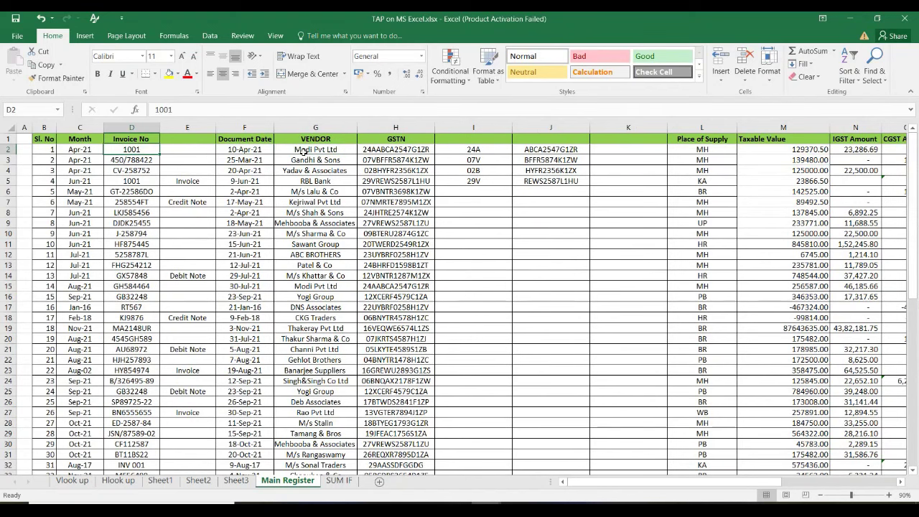
left_click(304, 152)
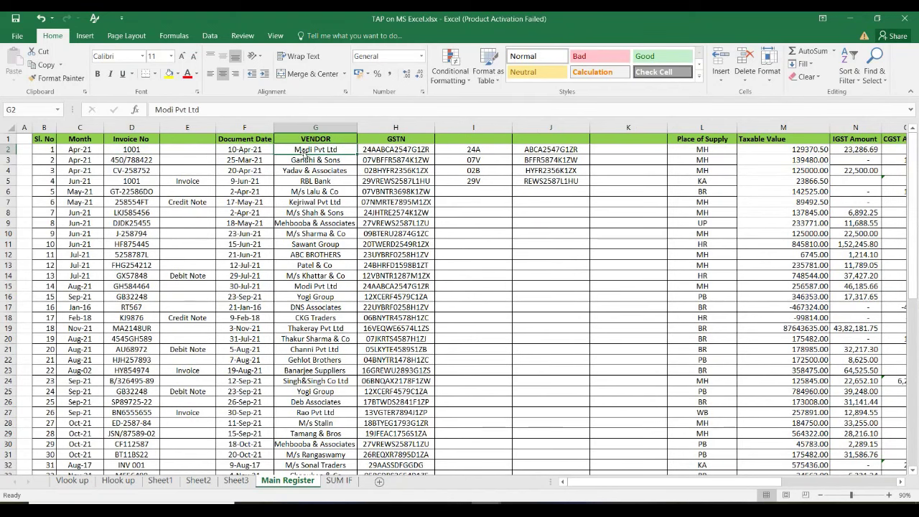
left_click(72, 480)
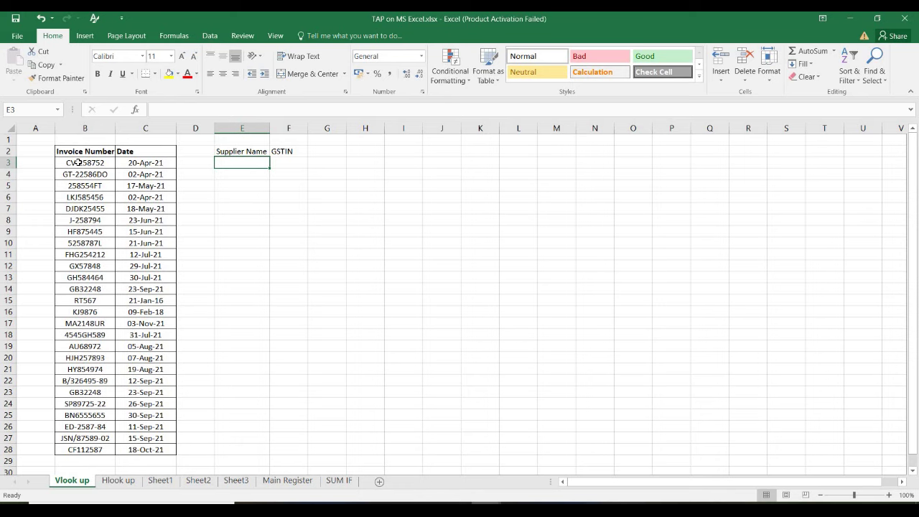
left_click_drag(84, 163, 99, 444)
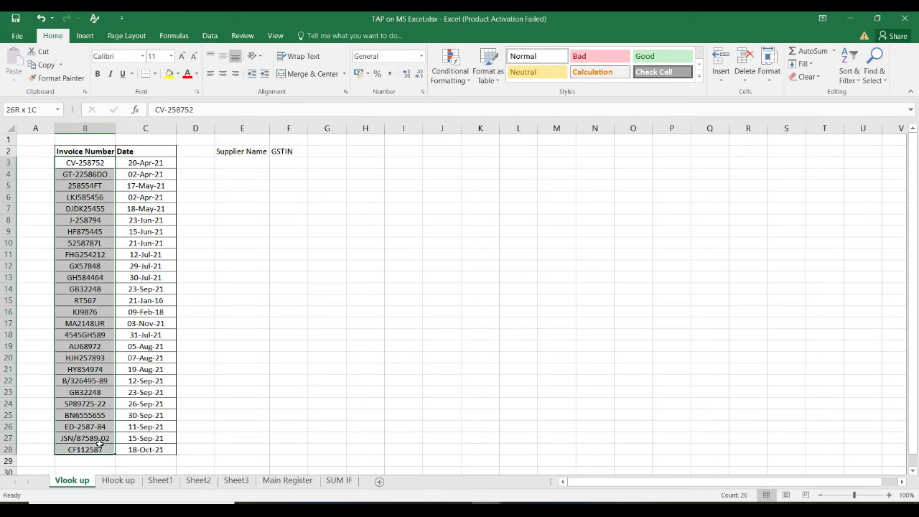
left_click_drag(253, 164, 254, 211)
left_click(252, 165)
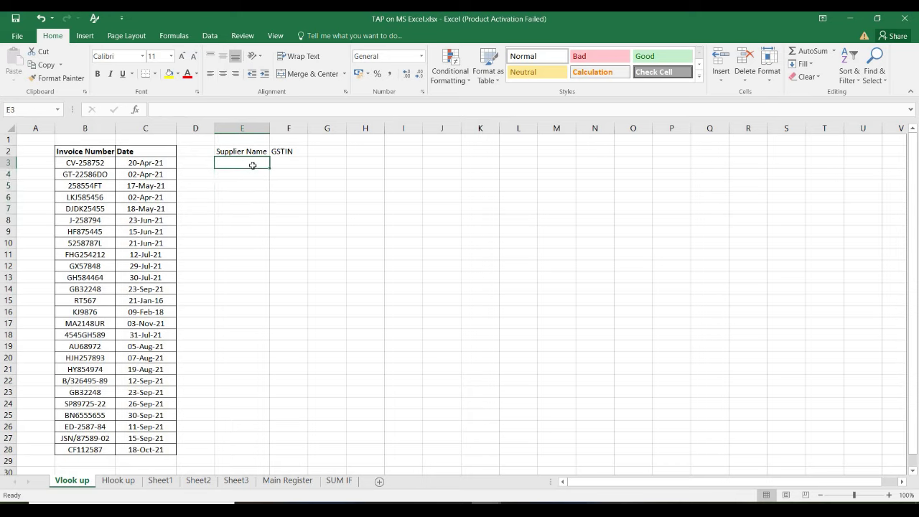
type("=vloo")
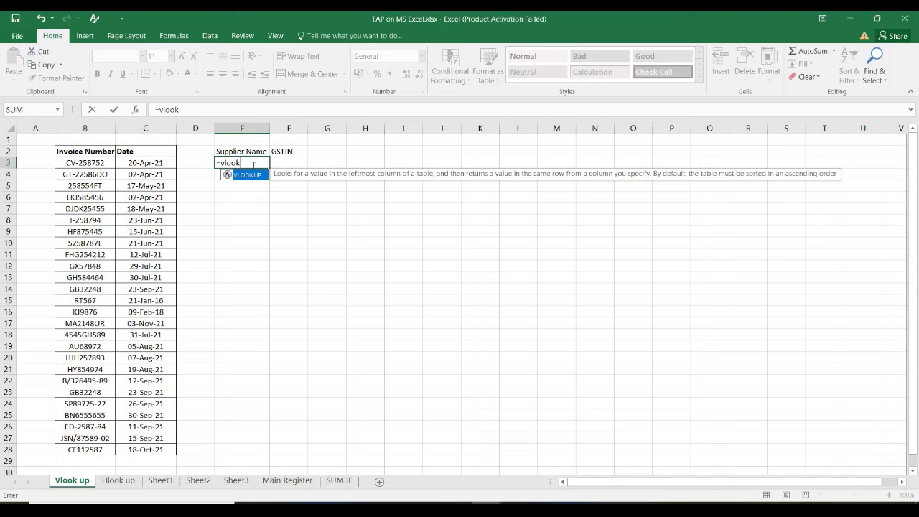
type("k")
Begin E3's formula as =VLOOKUP(B3, with the table starting at 'Main Register'!D2.
key("Tab")
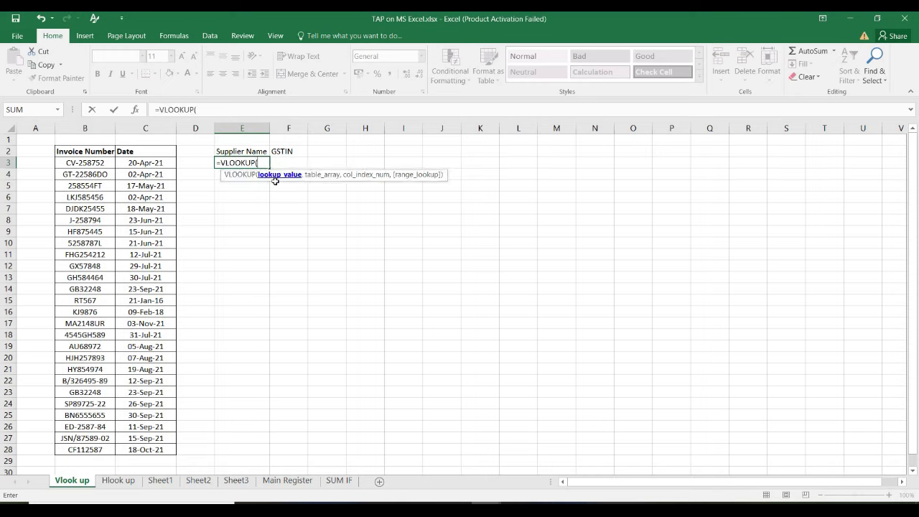
left_click(100, 165)
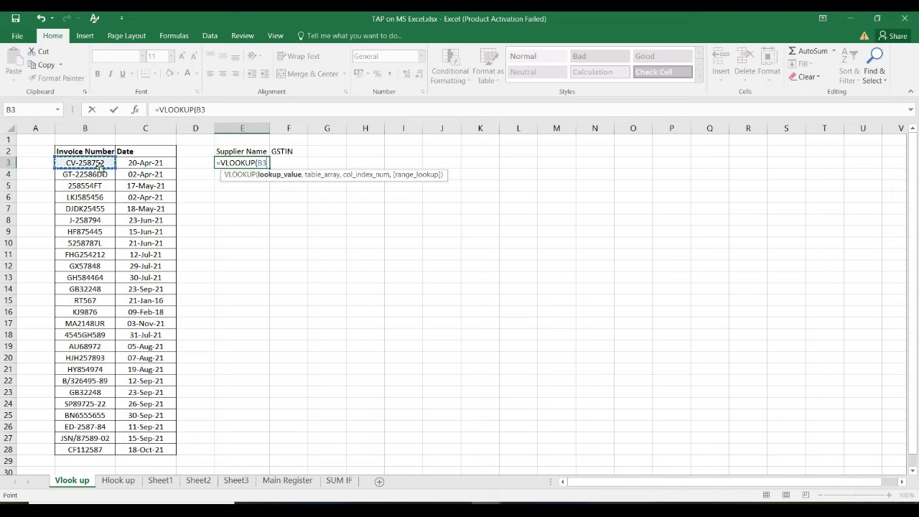
type(",")
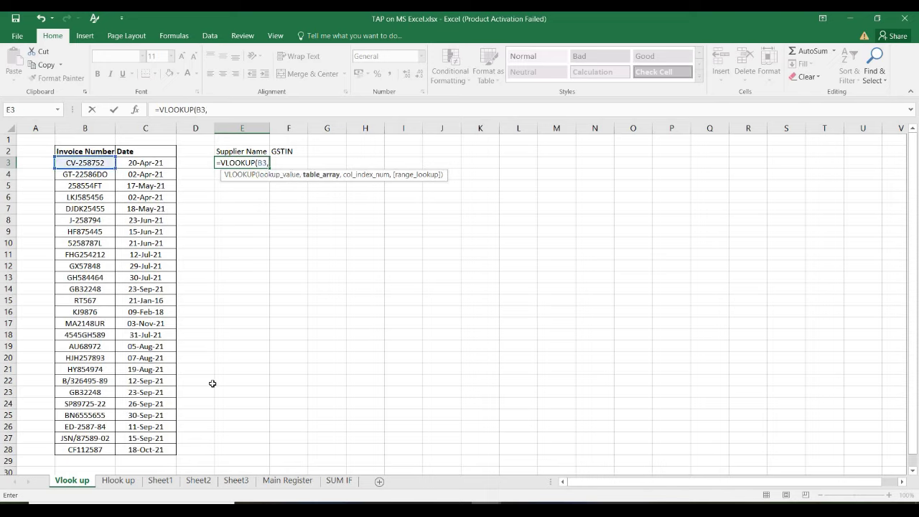
left_click(274, 481)
left_click(123, 149)
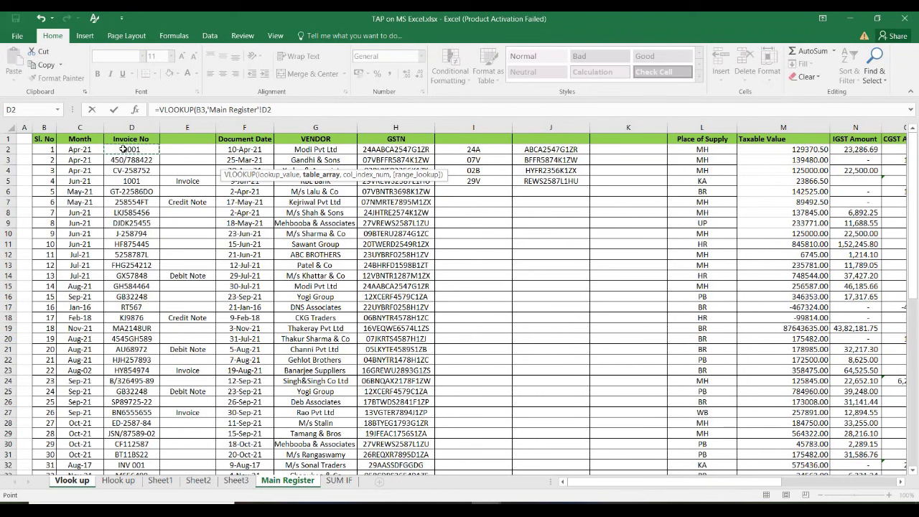
Complete the lookup with absolute range $D$2:$G$52, column 4 and exact match 0.
key("shift+Right")
key("shift+Right")
key("shift+Right")
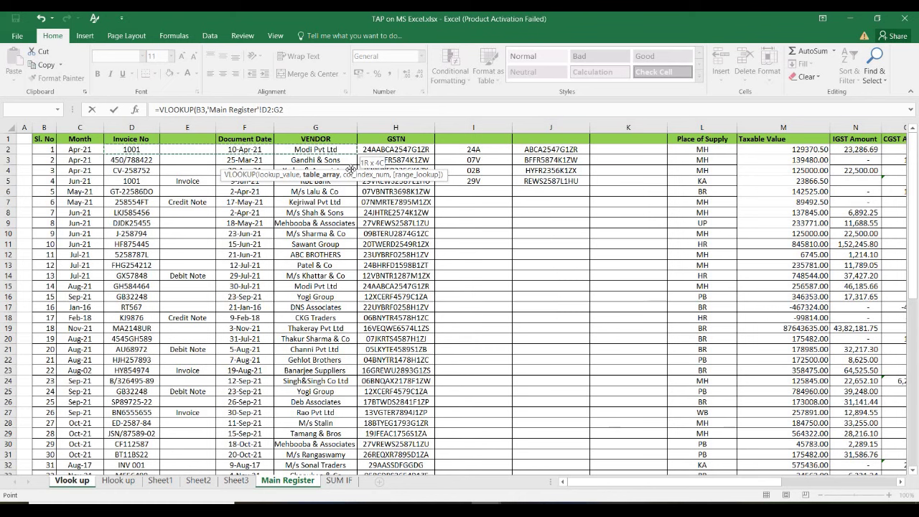
key("ctrl+shift+Down")
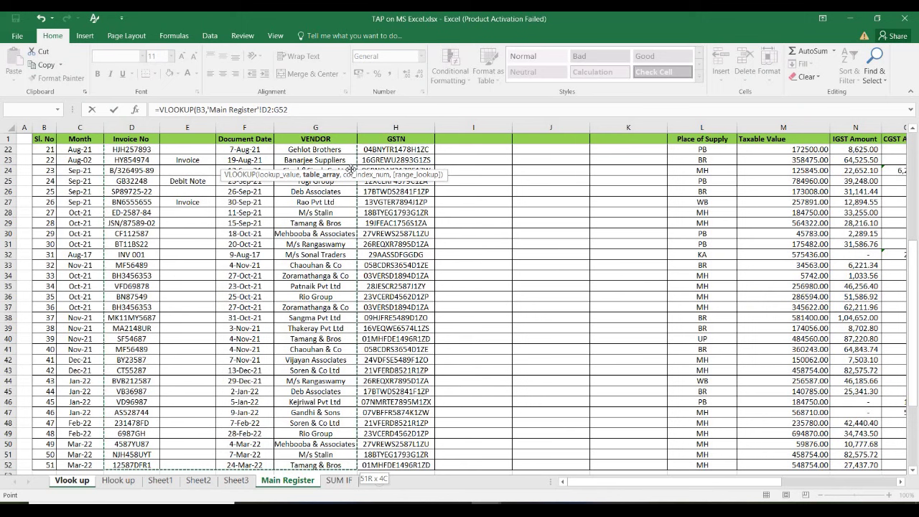
key("F4")
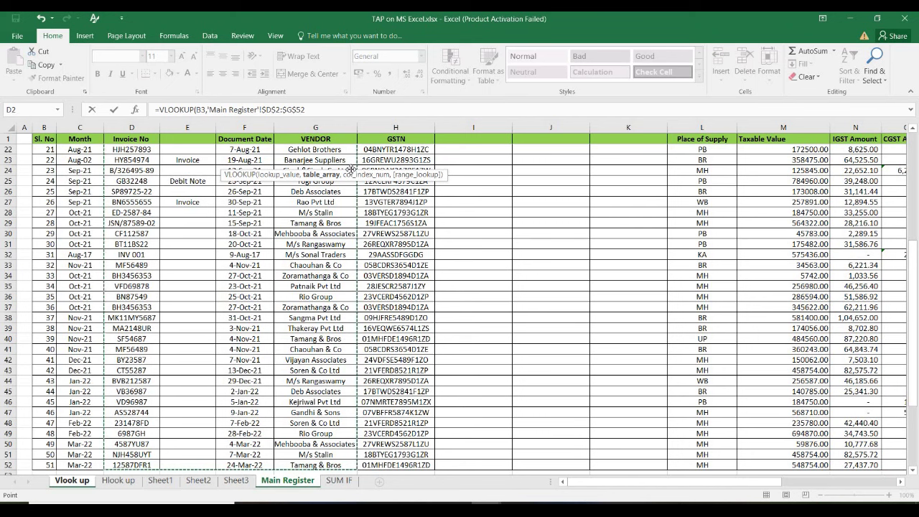
type(",")
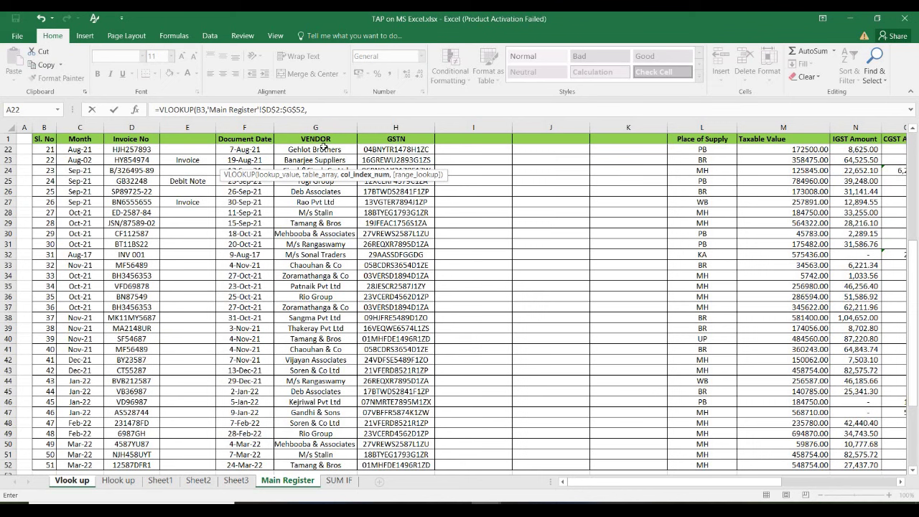
type("4,0")
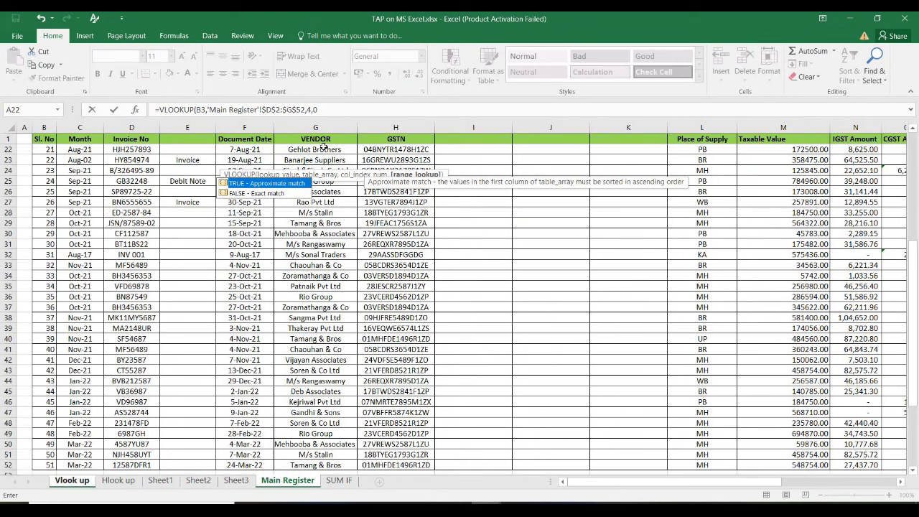
key("Return")
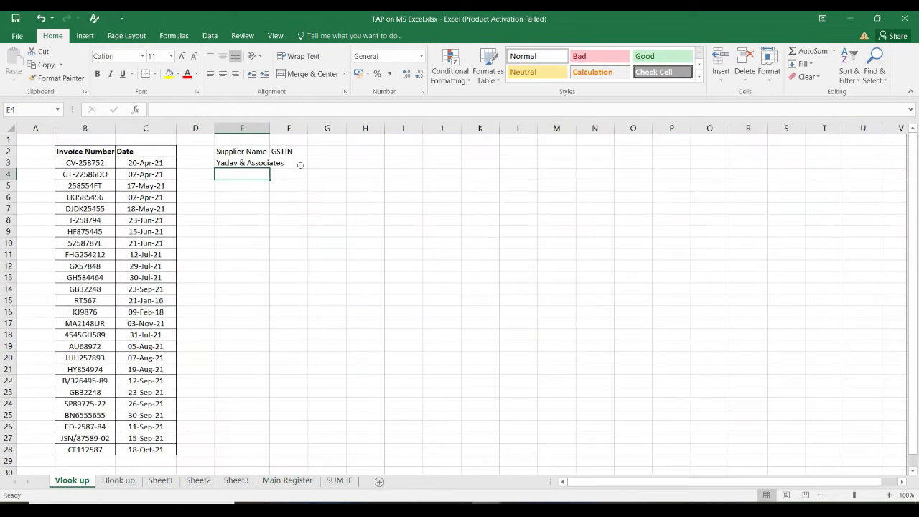
Review the E3 supplier lookup against invoice B3 and autofit column E.
key("Up")
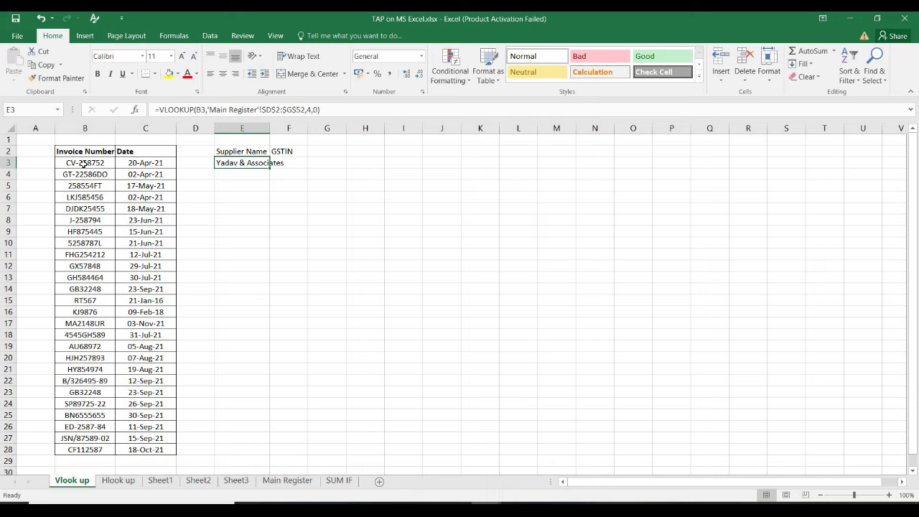
left_click(83, 164)
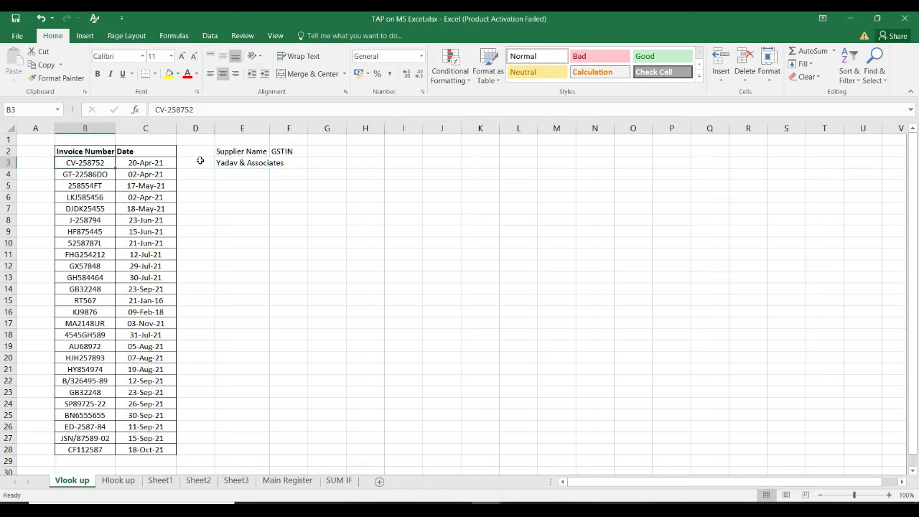
left_click(244, 165)
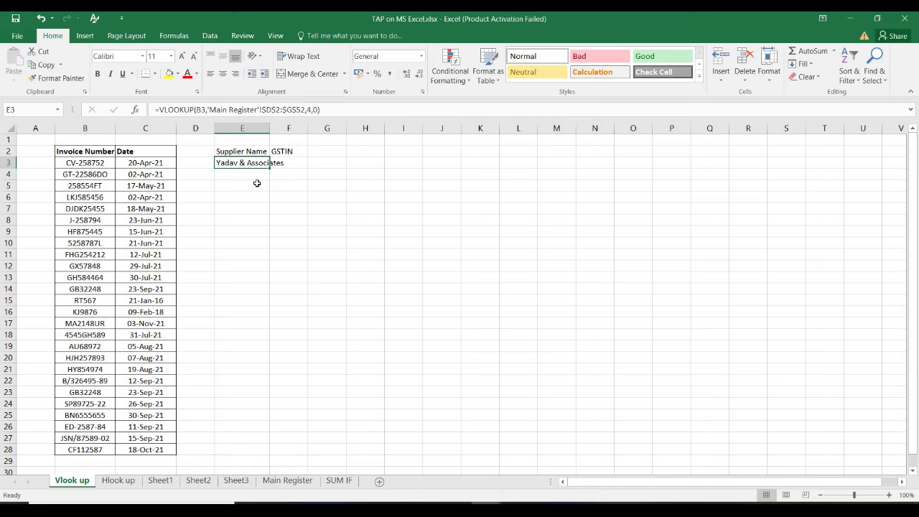
double_click(269, 127)
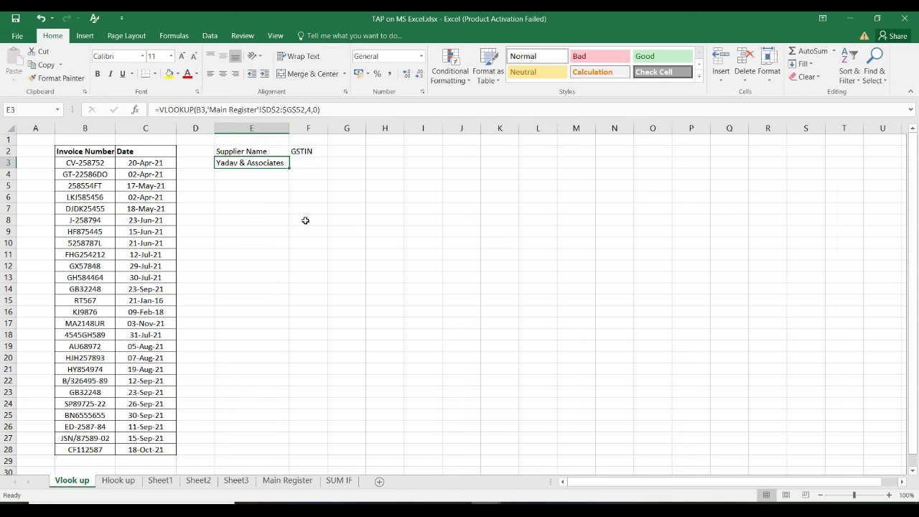
Copy the E3 lookup formula down E3:E28 and check the supplier names.
key("ctrl+c")
key("Left")
key("Left")
key("ctrl+Down")
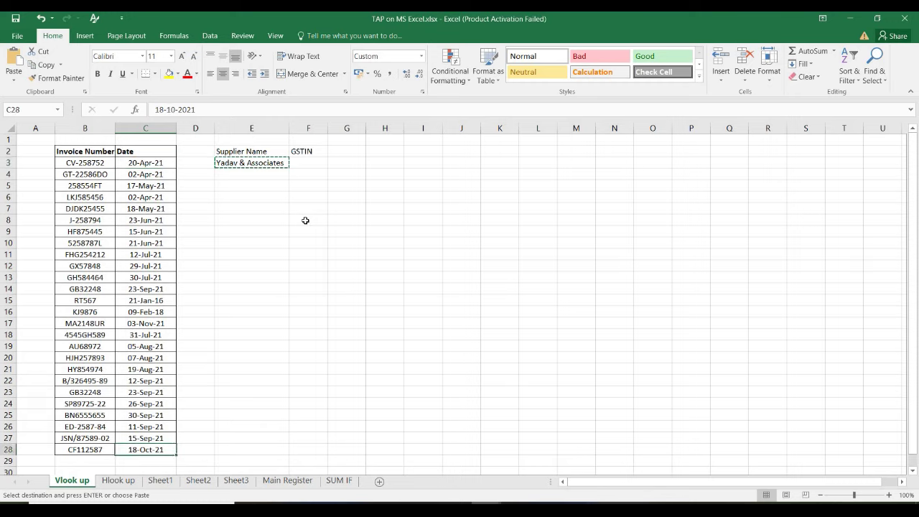
key("Right")
key("Right")
key("ctrl+shift+Up")
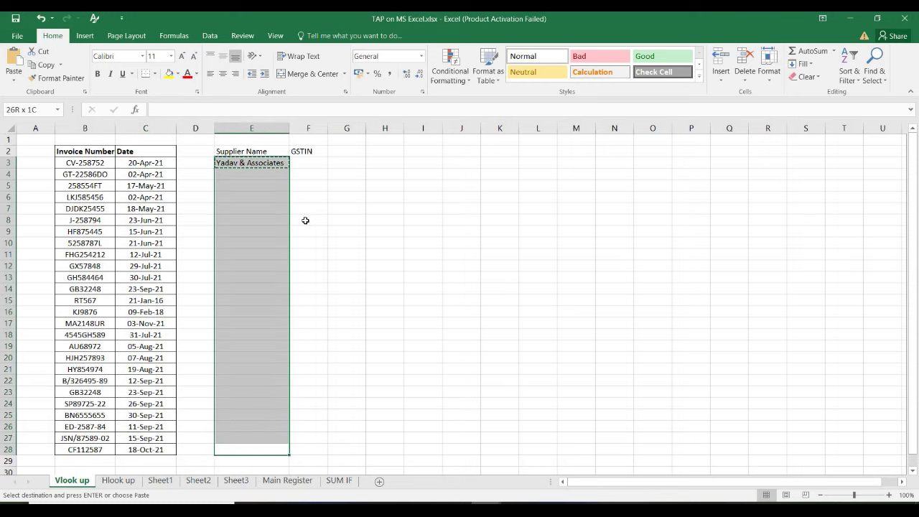
key("ctrl+v")
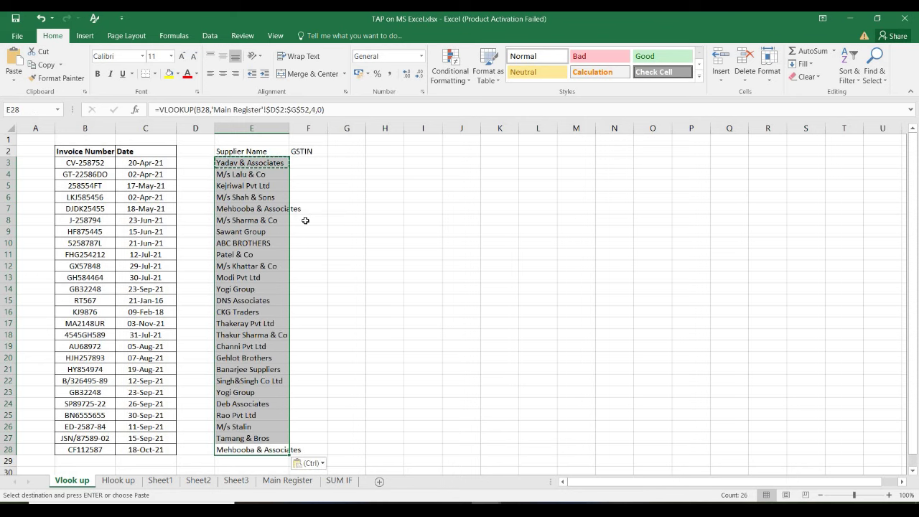
left_click(259, 163)
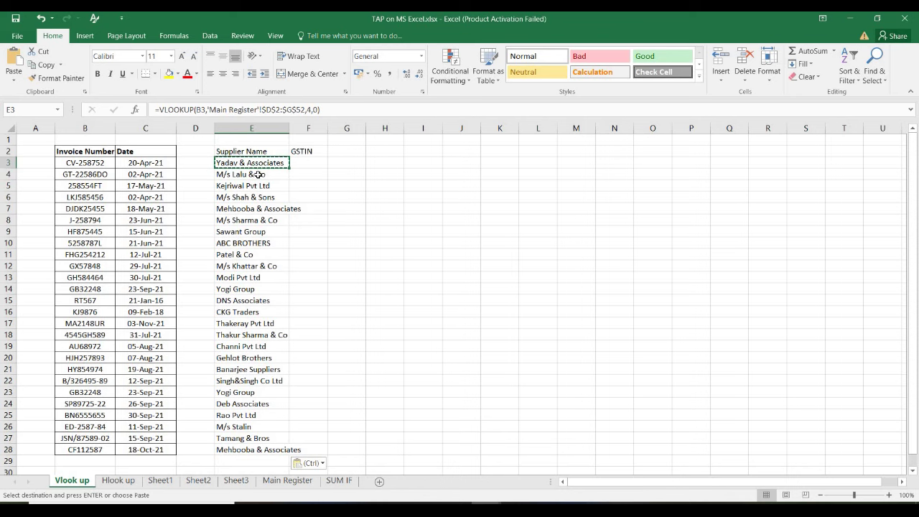
left_click_drag(257, 174, 246, 427)
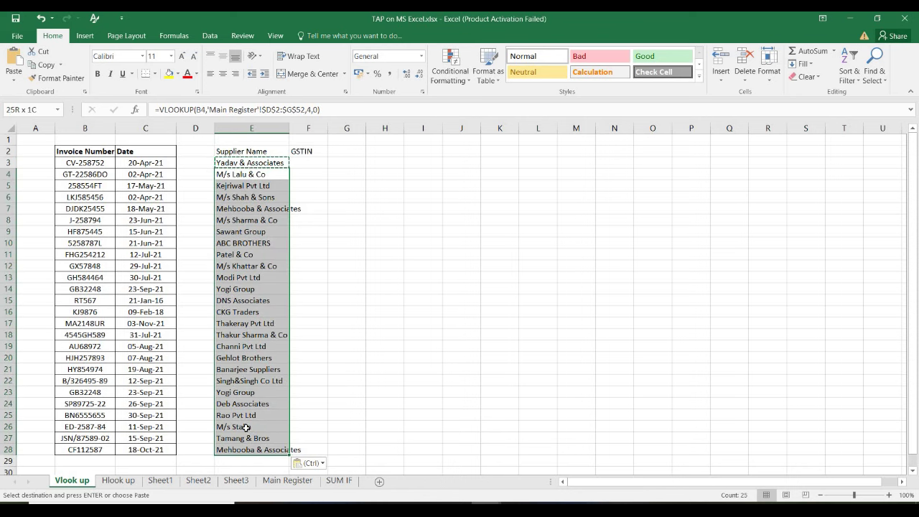
left_click(354, 220)
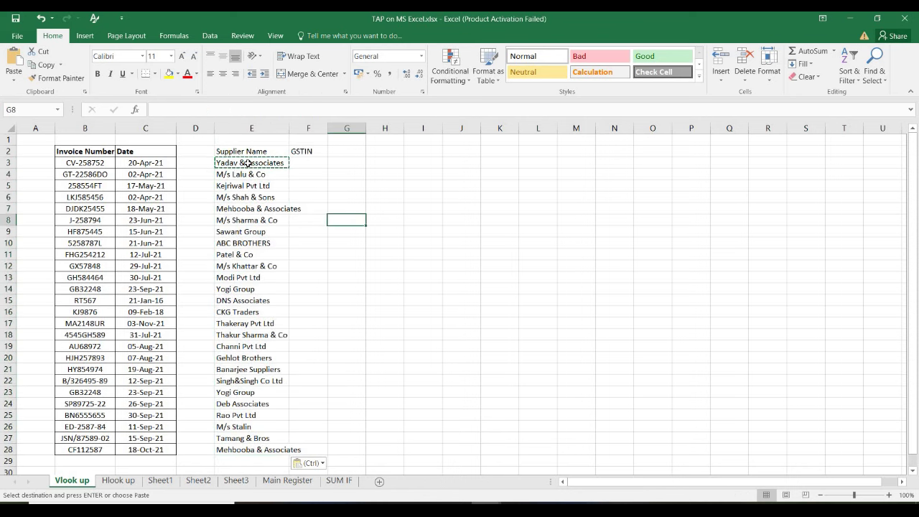
left_click(246, 163)
double_click(246, 162)
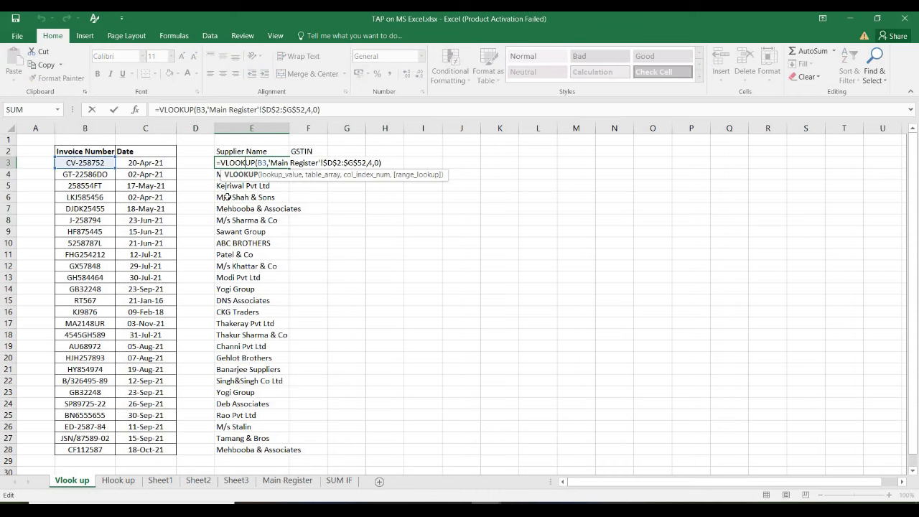
double_click(228, 196)
key("Escape")
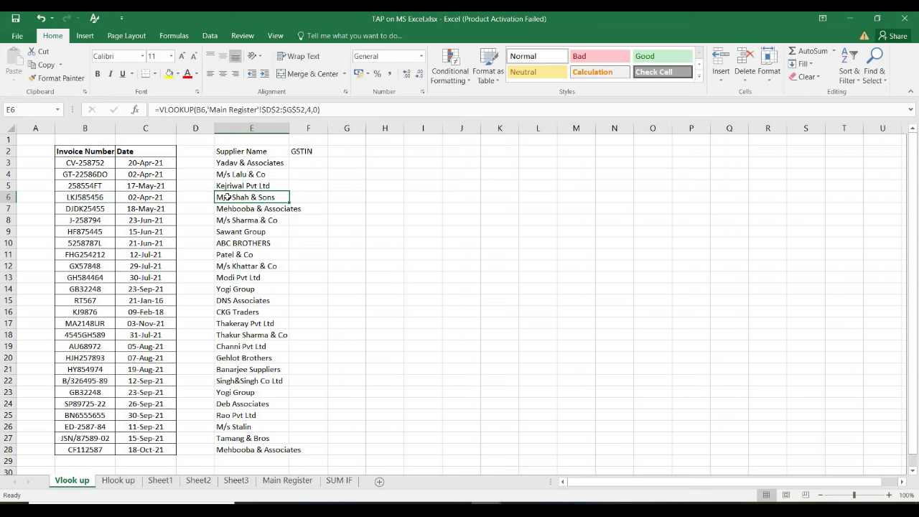
double_click(256, 199)
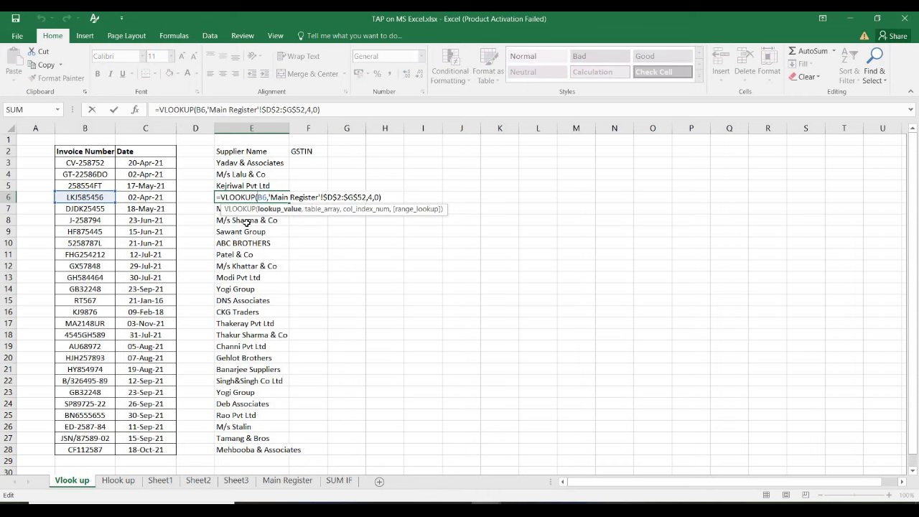
key("Escape")
left_click(241, 164)
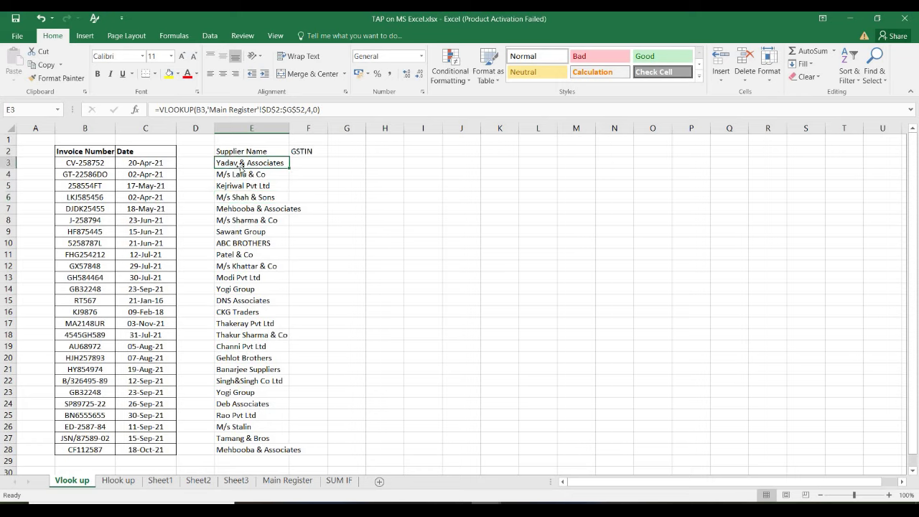
left_click(242, 176)
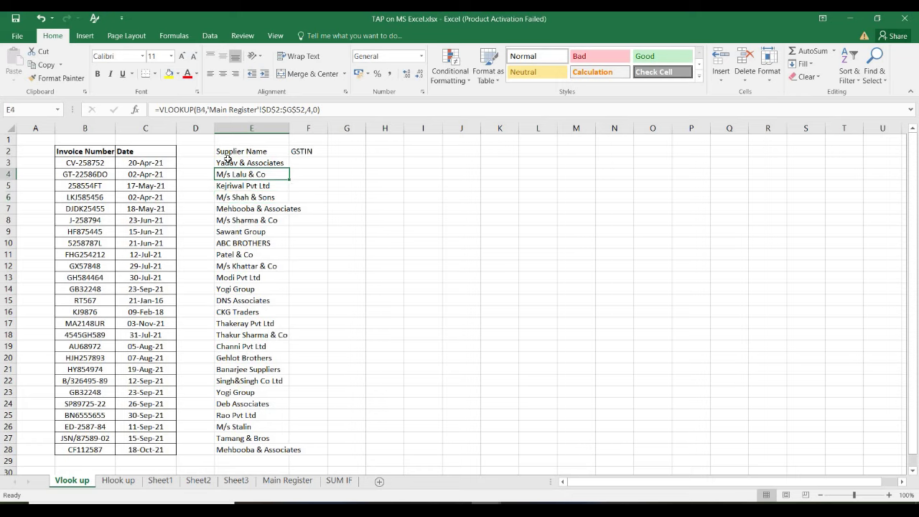
left_click(228, 162)
left_click(93, 167)
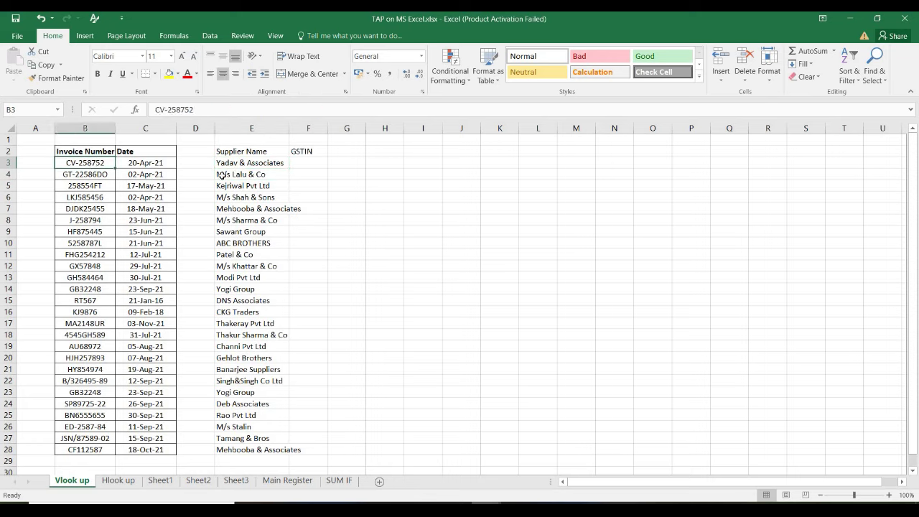
left_click(239, 174)
key("Left")
key("Left")
key("Left")
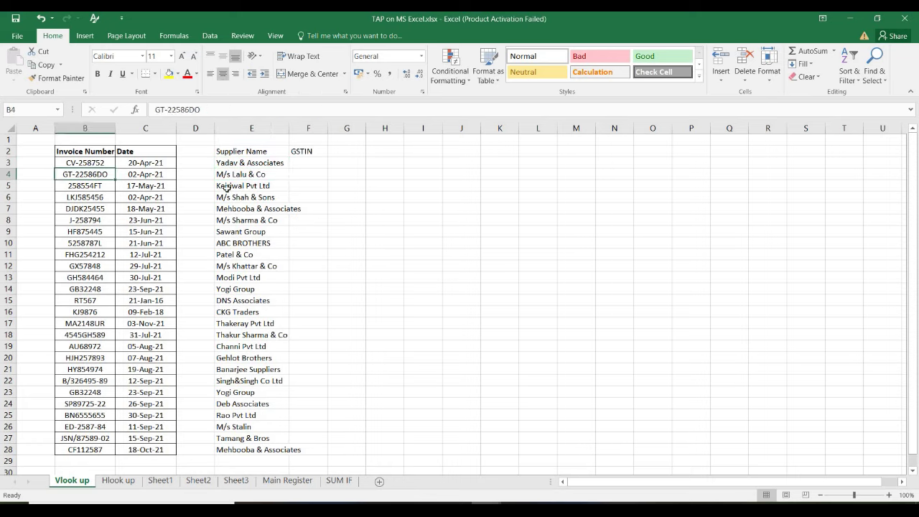
left_click(227, 187)
left_click(100, 187)
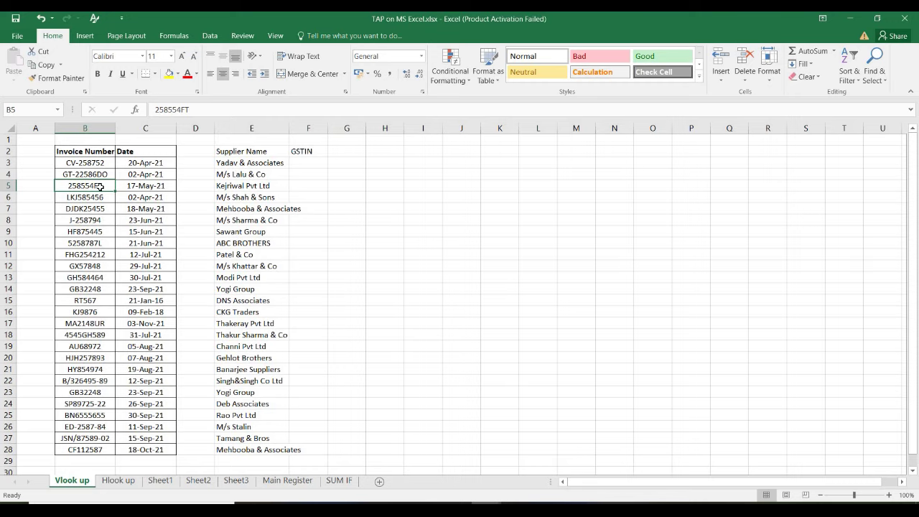
left_click(427, 160)
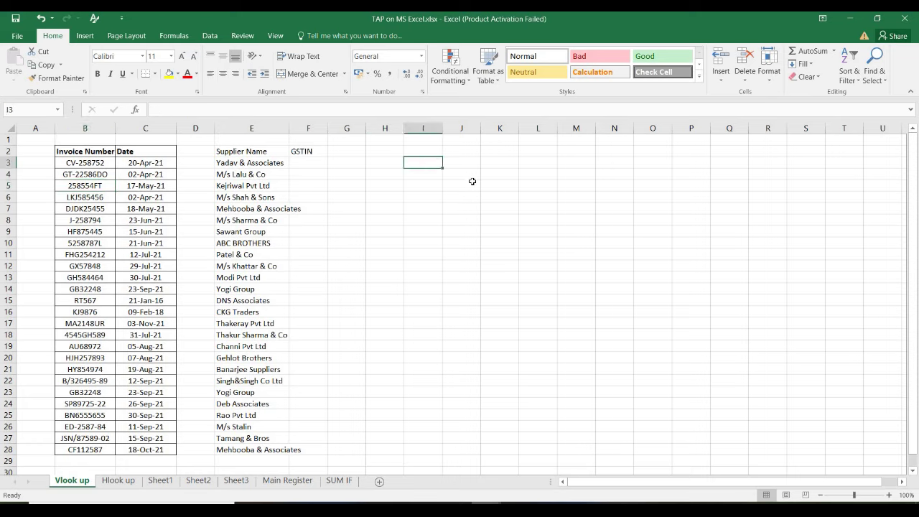
Enter 1000 as the rate in I3.
type("10")
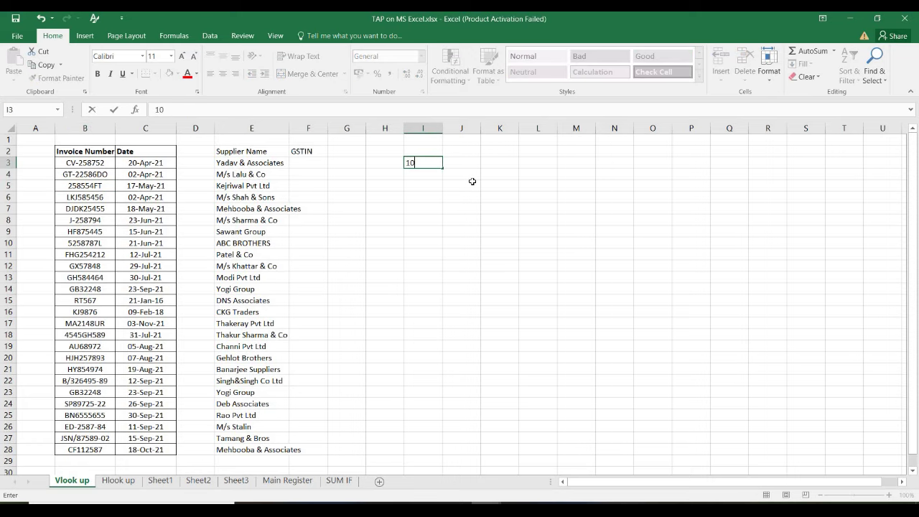
type("00")
key("Return")
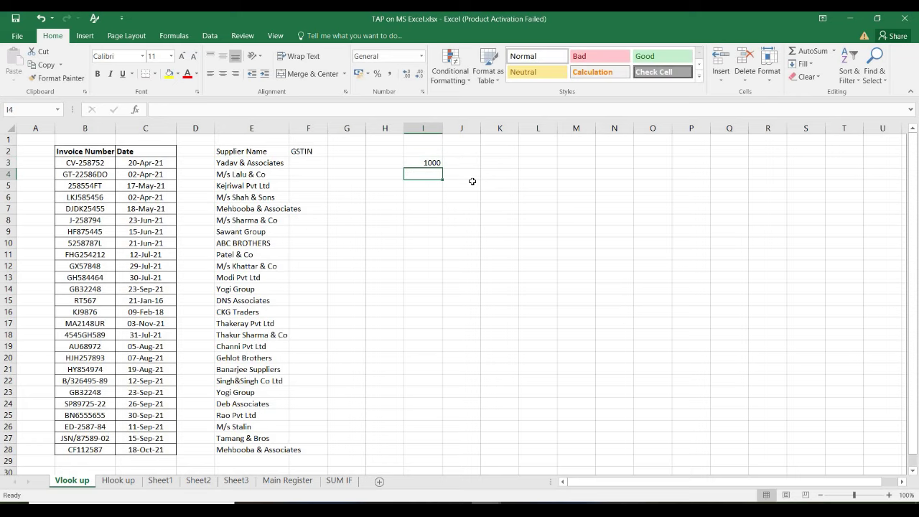
key("Up")
key("Right")
key("Right")
Enter the quantities 25, 34, 21 and 45 in K3:K6.
type("25")
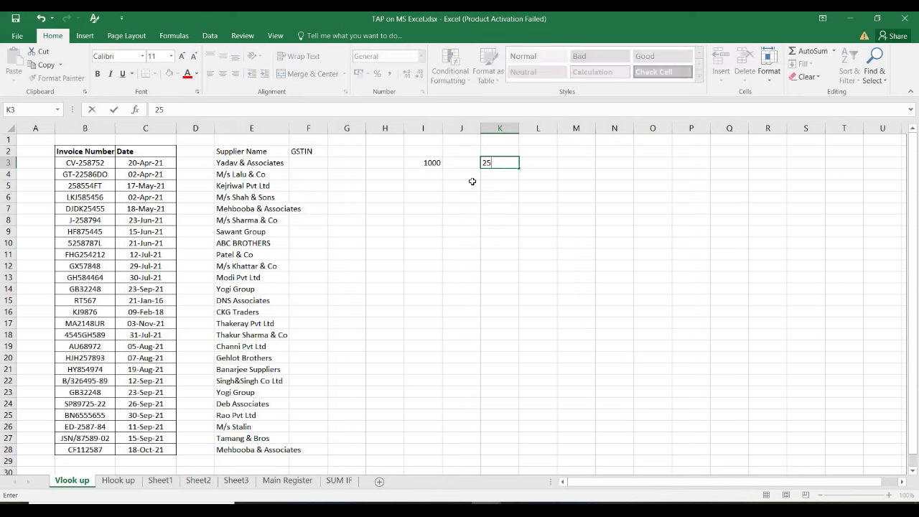
key("Return")
type("34")
key("Return")
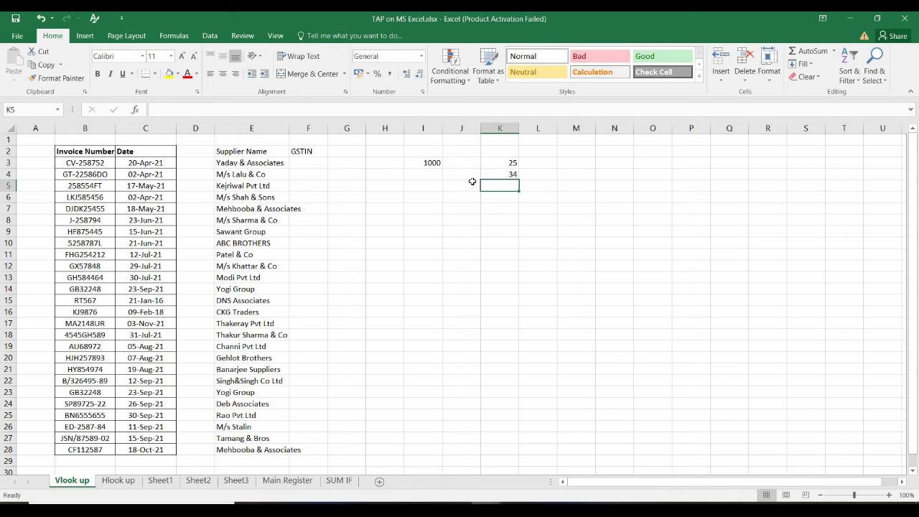
type("21")
key("Return")
type("45")
key("Return")
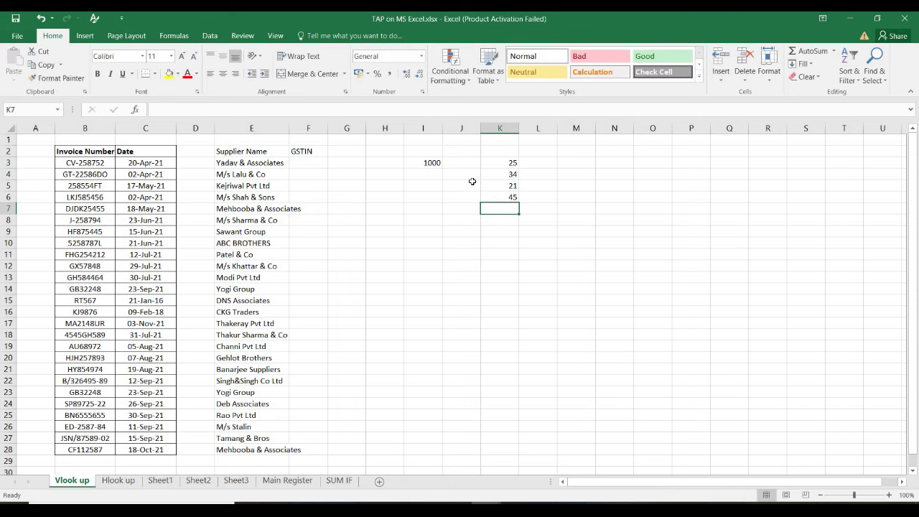
Step through the rate and quantity cells, then select M3 for the product formula.
key("Up")
key("Right")
key("Up")
key("Up")
key("Right")
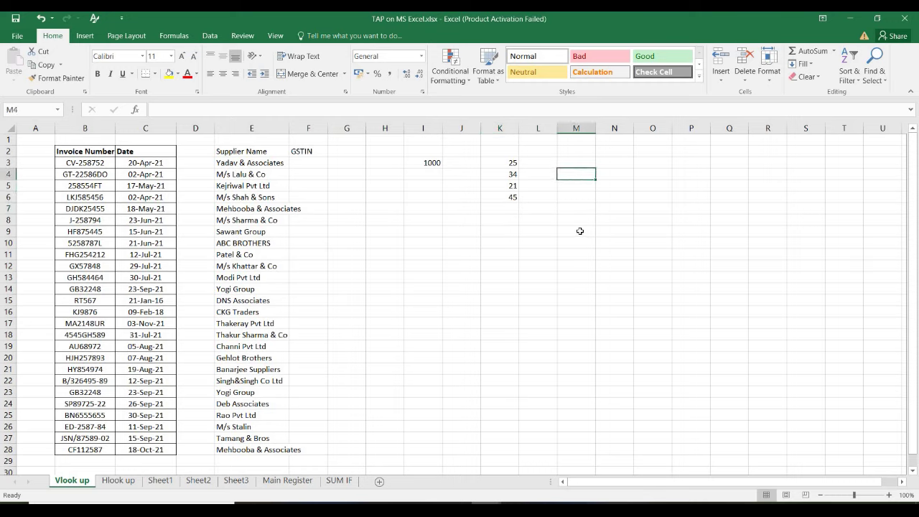
key("Up")
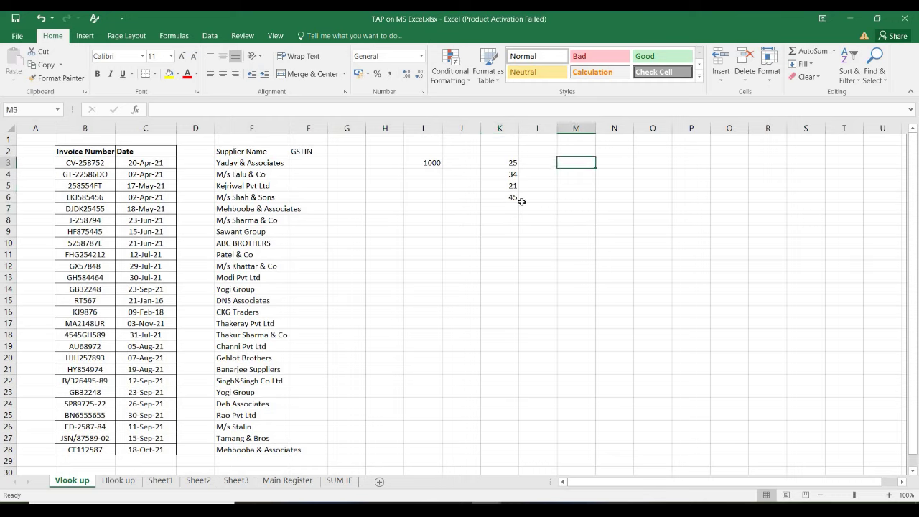
key("Left")
key("Left")
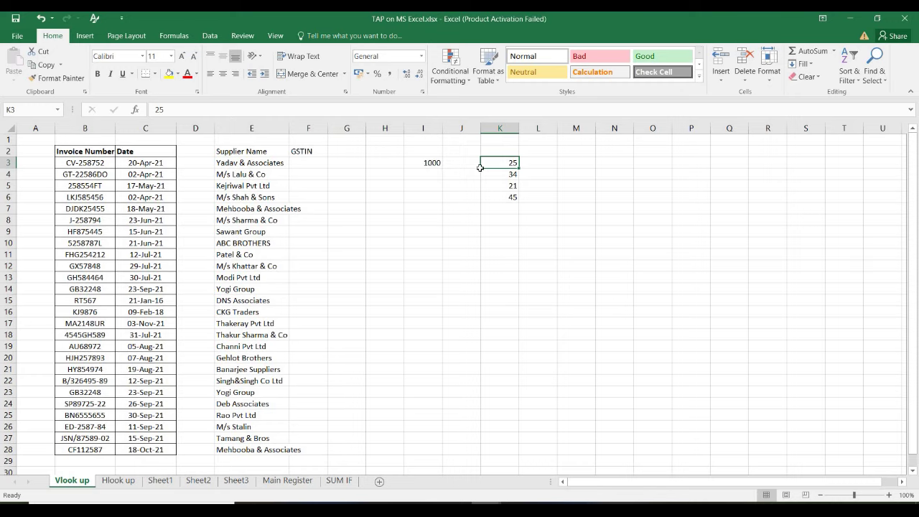
key("Left")
key("Left")
key("Right")
key("Right")
key("Down")
key("Up")
key("Left")
key("Left")
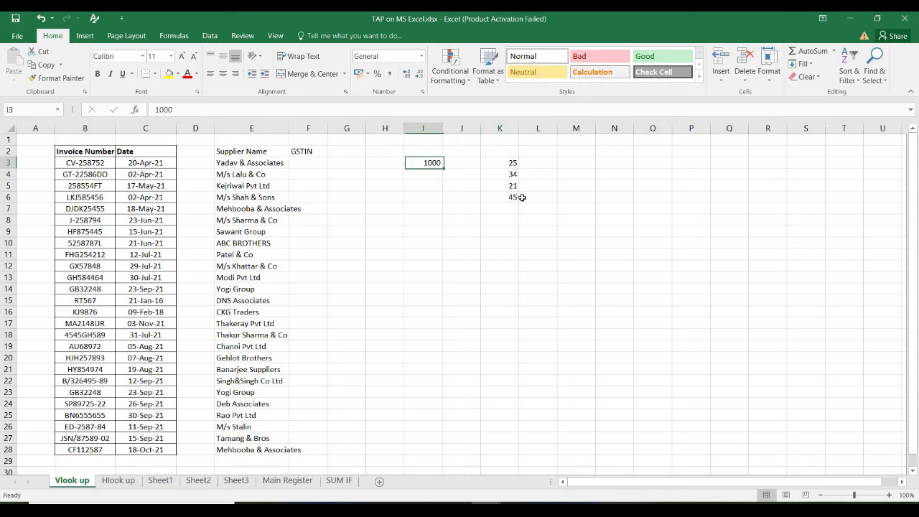
key("Right")
key("Right")
key("Down")
key("Down")
key("Up")
key("Left")
key("Up")
key("Left")
left_click(574, 162)
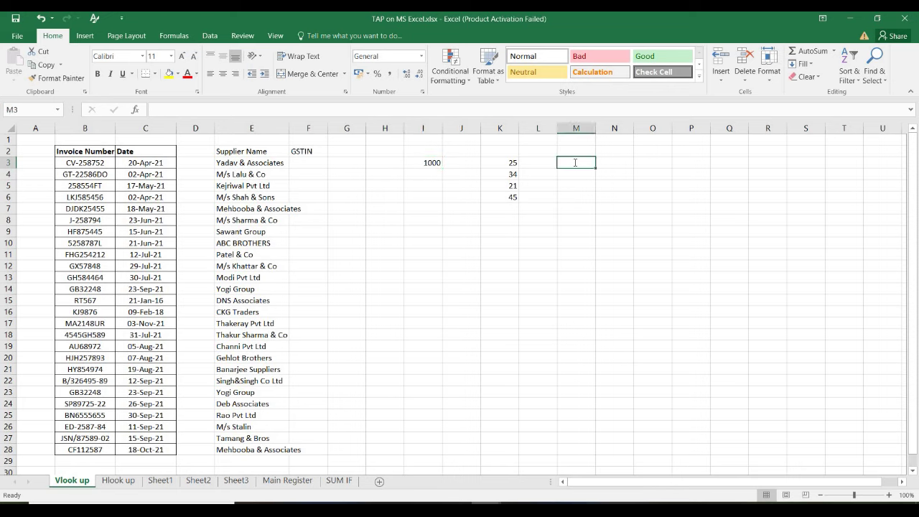
Enter =K3*I3 in M3, giving 25000.
type("=")
key("Left")
key("Left")
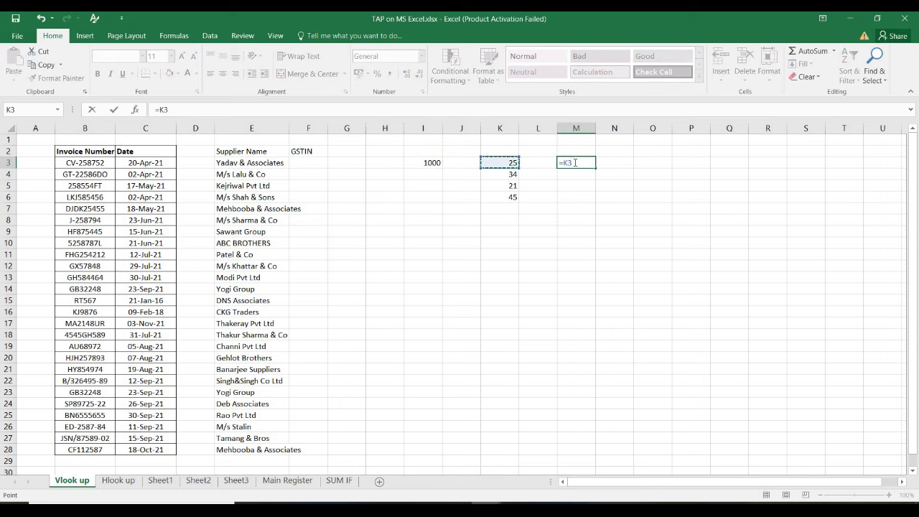
type("*")
key("Left")
key("Left")
key("Left")
key("Left")
key("Return")
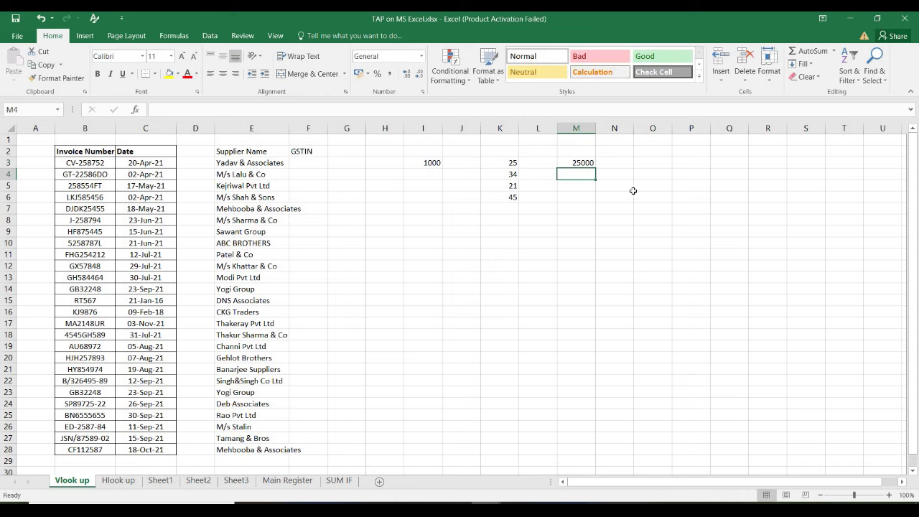
left_click(587, 163)
Copy the M3 formula down into M4:M6.
left_click(580, 177)
left_click_drag(575, 196, 576, 195)
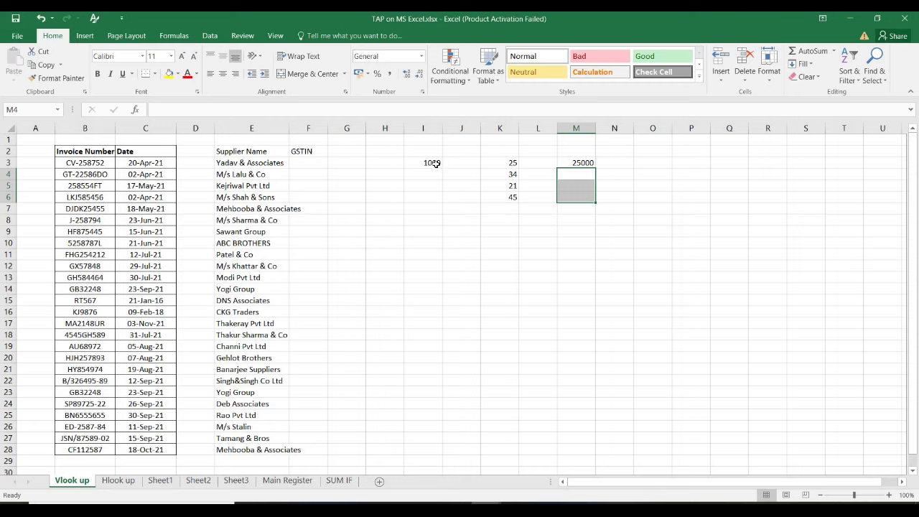
left_click(576, 163)
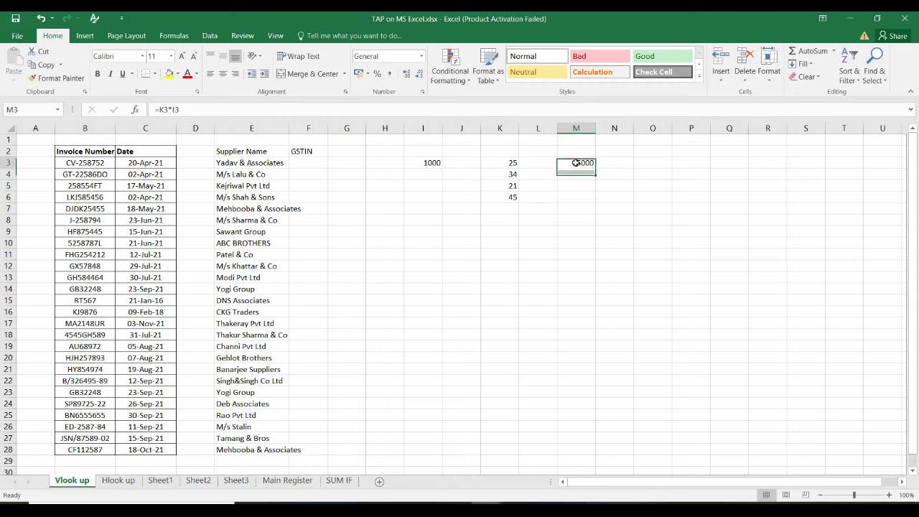
key("ctrl+c")
key("shift+Down")
key("shift+Down")
key("shift+Down")
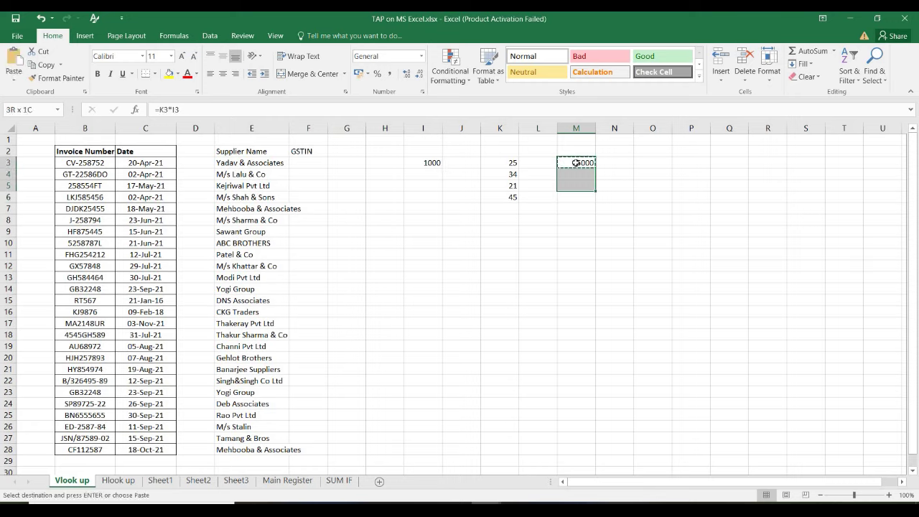
key("ctrl+v")
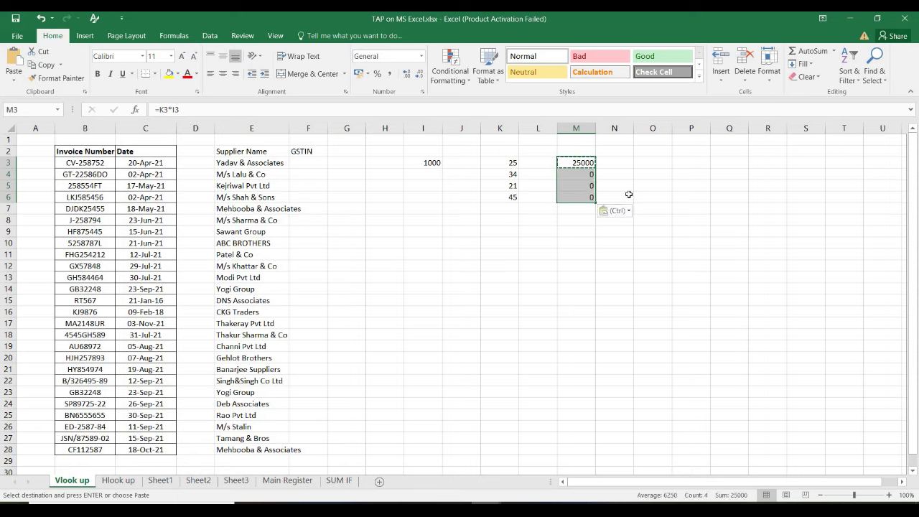
key("Right")
Check that M4 shifted to =K4*I4, then return to M3's formula for editing.
left_click(515, 175)
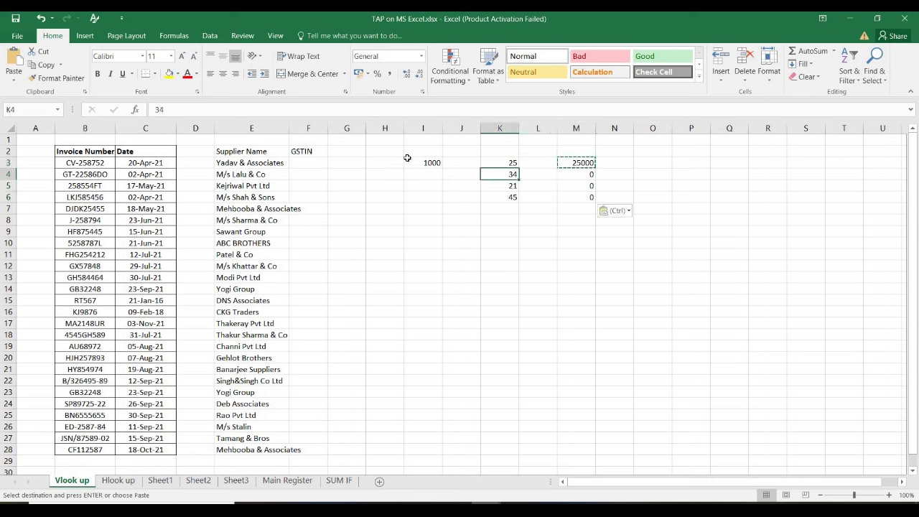
left_click(578, 173)
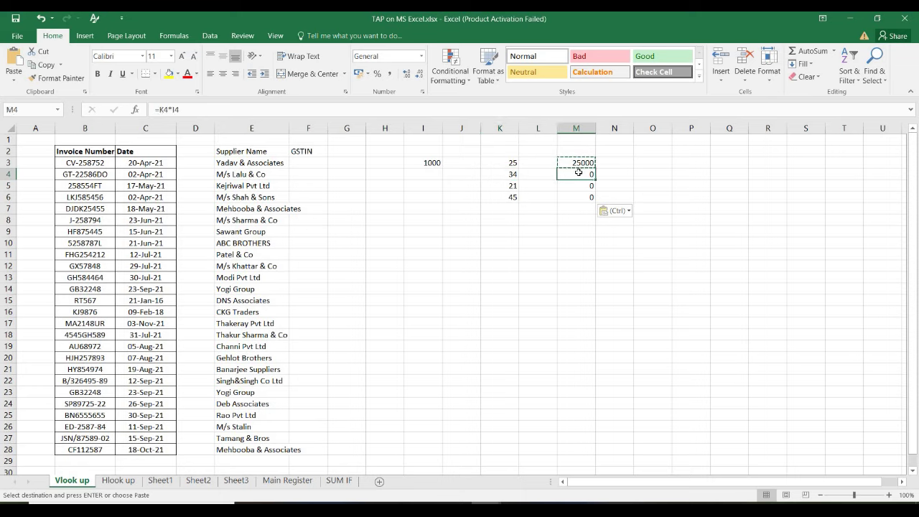
left_click(580, 164)
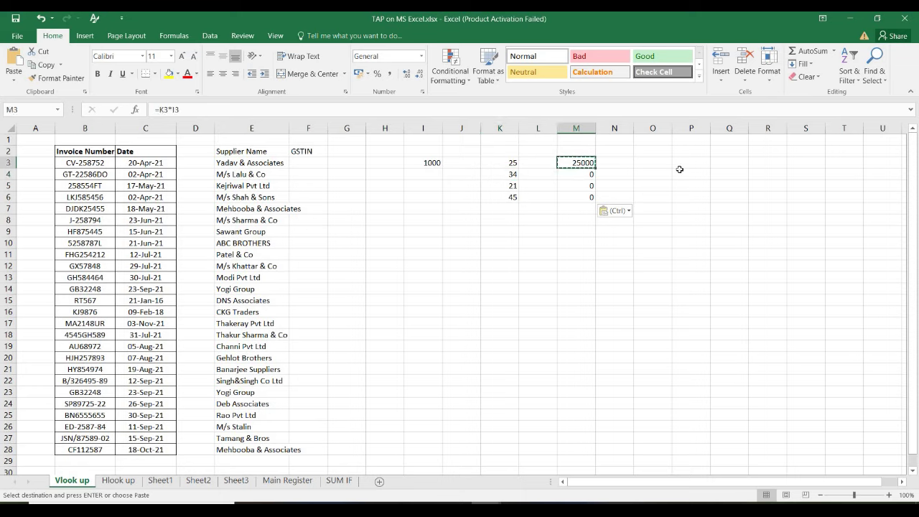
key("F2")
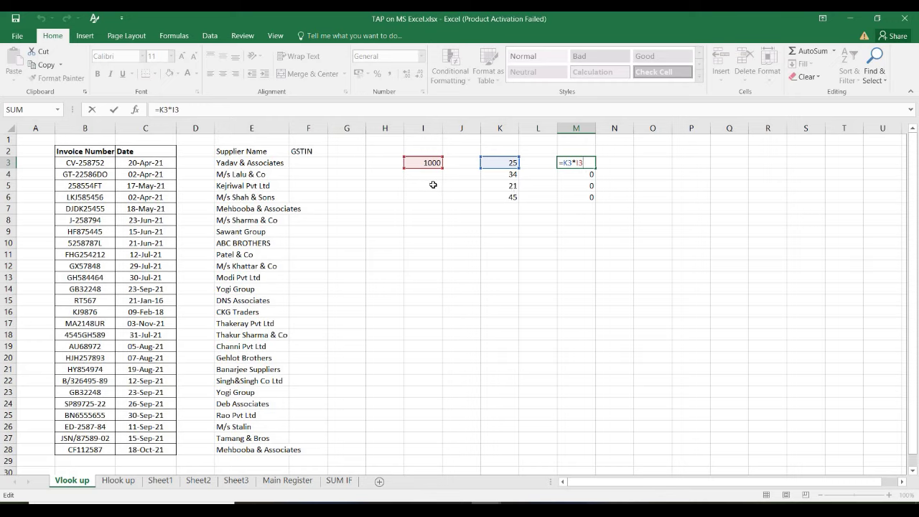
Change M3's formula to =K3*$I$3 using F4 to lock the rate cell.
key("ctrl+Return")
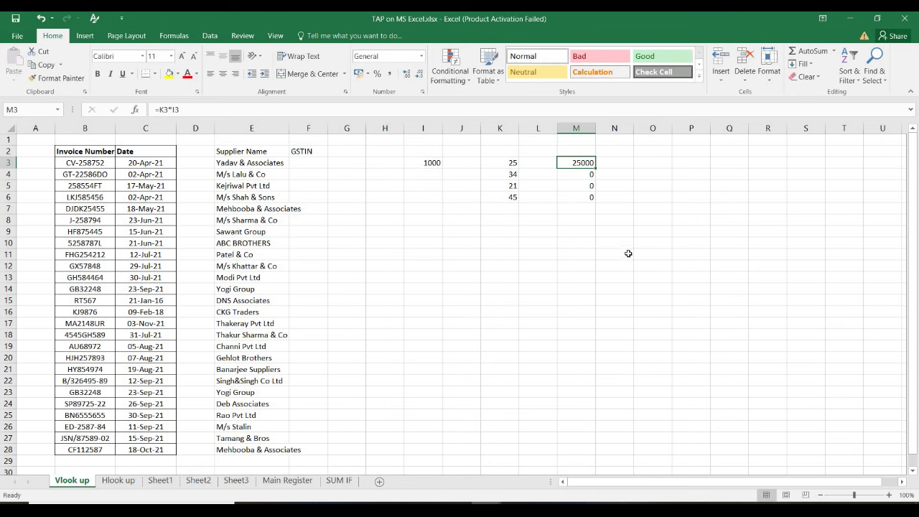
key("F2")
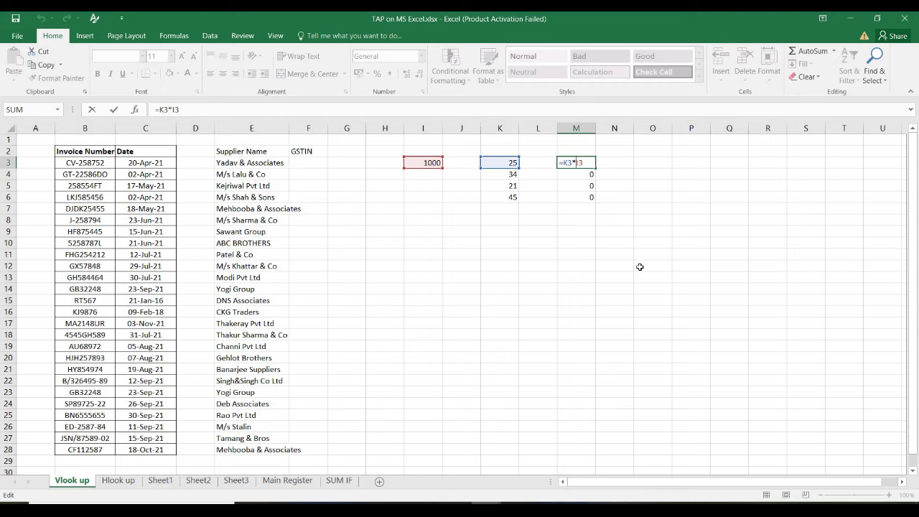
key("F4")
key("Return")
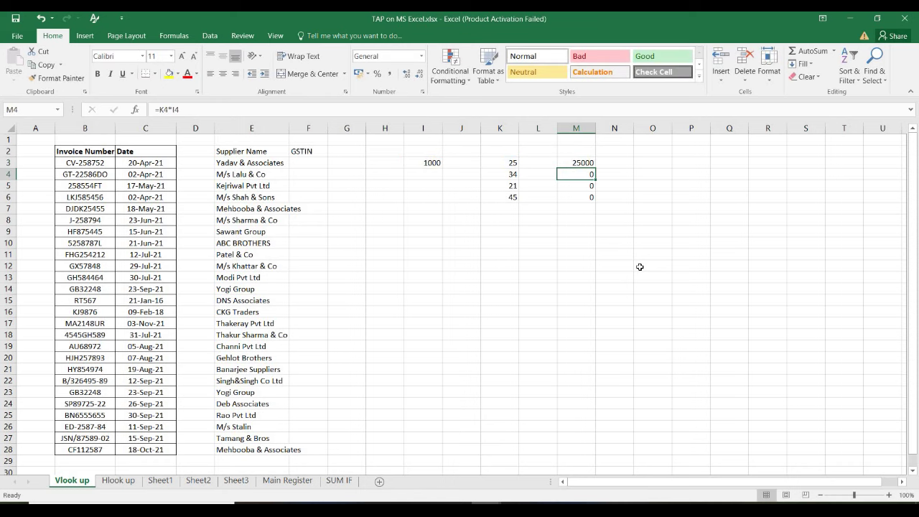
key("Up")
Paste the locked M3 formula into M4:M6, giving 34000, 21000 and 45000.
key("ctrl+c")
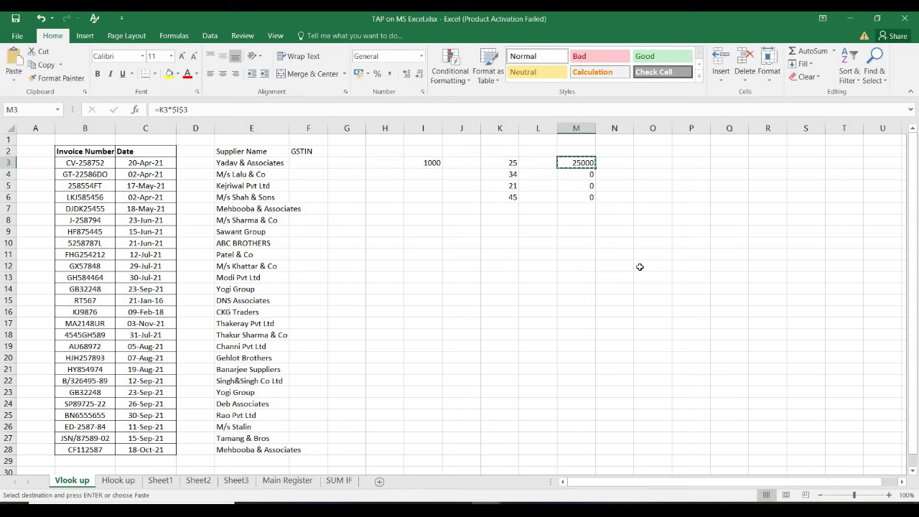
key("shift+Down")
key("shift+Down")
key("shift+Down")
key("ctrl+v")
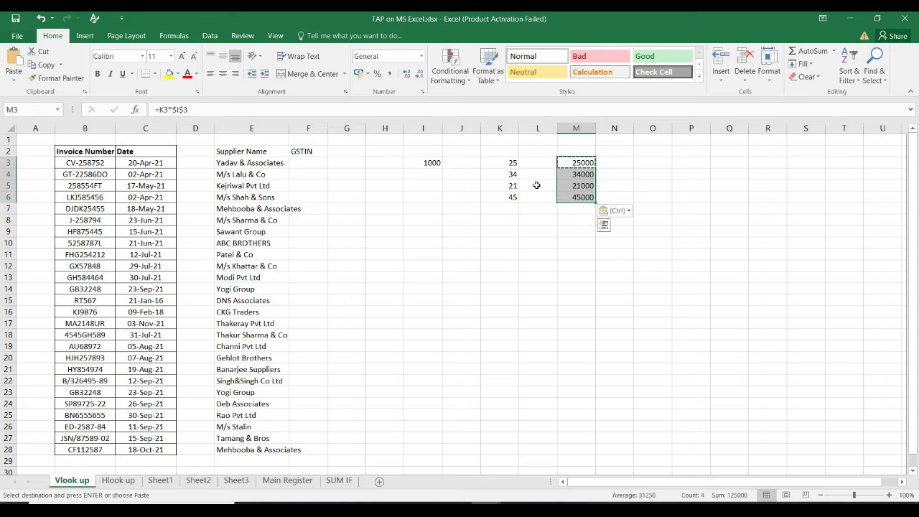
Verify that the M4 and M5 formulas multiply by $I$3.
left_click(572, 176)
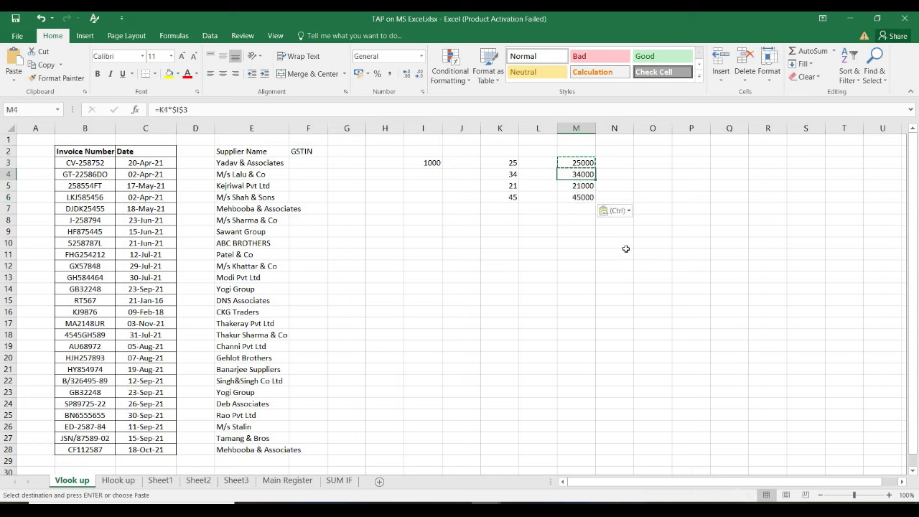
key("F2")
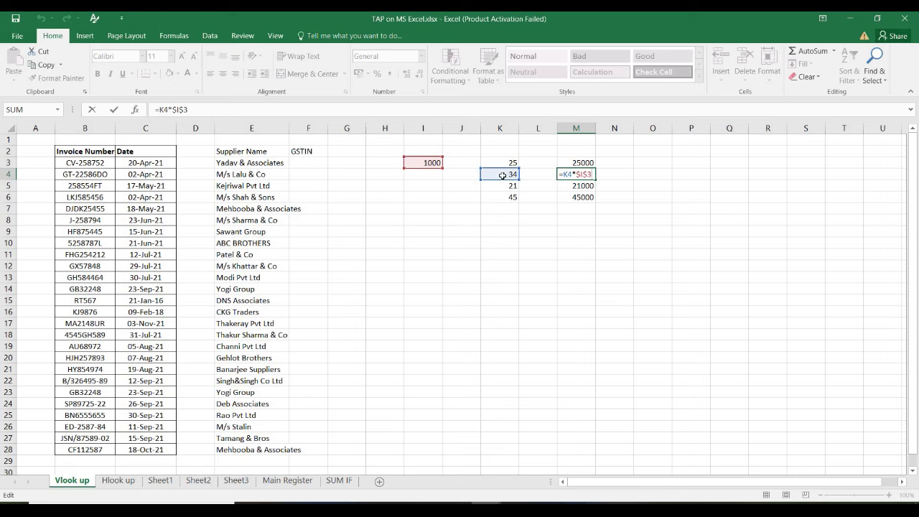
key("Escape")
left_click(579, 186)
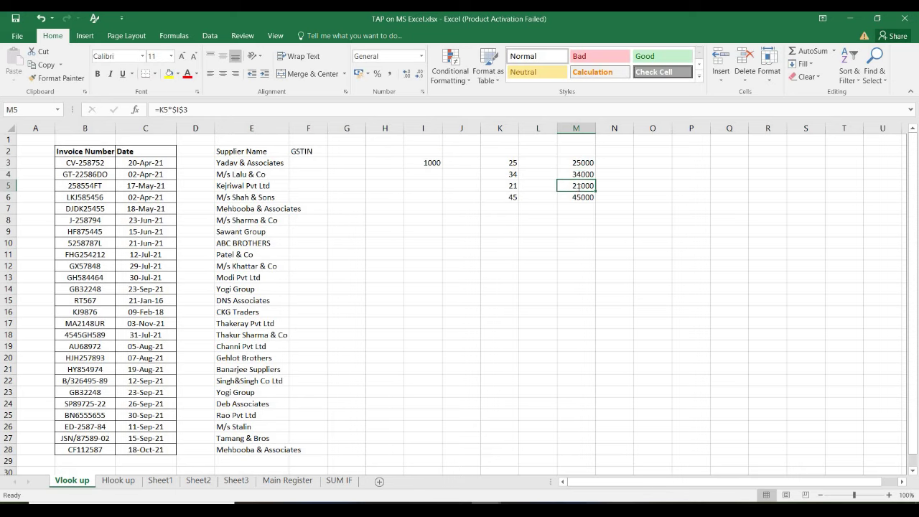
key("F2")
left_click(625, 228)
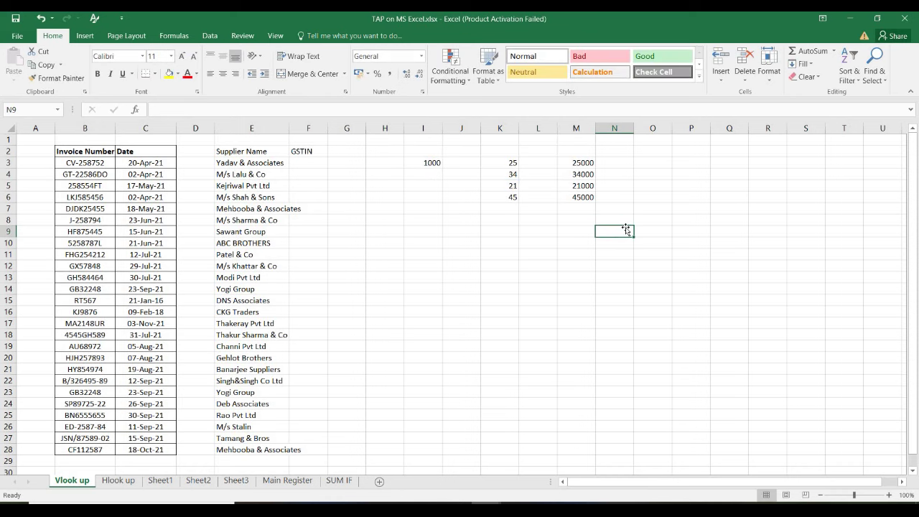
key("Up")
key("Up")
key("Up")
key("Up")
key("Up")
key("Up")
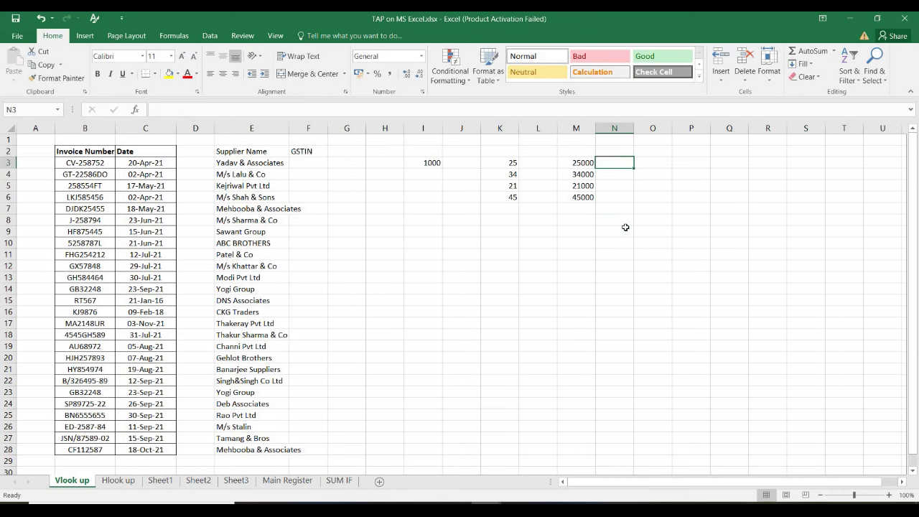
Enter the relative comparison formula =K3*I3 in N3 and copy it to N4:N6.
type("=")
key("Left")
key("Left")
key("Left")
type("*")
key("Left")
key("Left")
key("Left")
key("Left")
key("Left")
key("Return")
key("Up")
key("ctrl+c")
key("shift+Down")
key("shift+Down")
key("shift+Down")
key("ctrl+v")
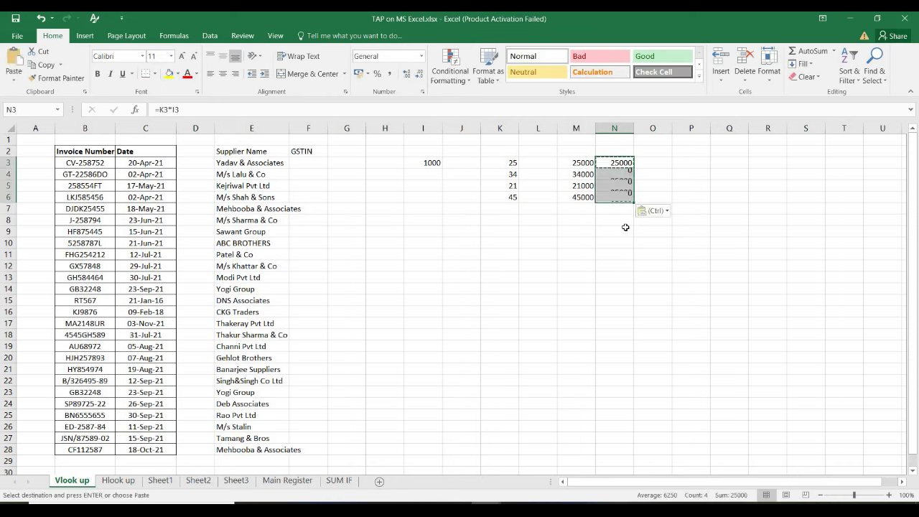
Compare N5's relative formula with M5's =K5*$I$3 formula.
key("Down")
key("Down")
key("F2")
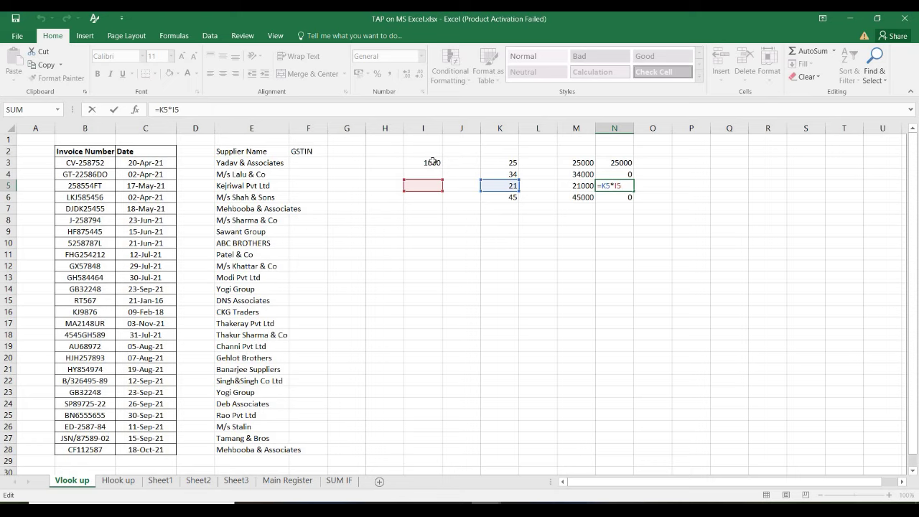
left_click(578, 188)
key("F2")
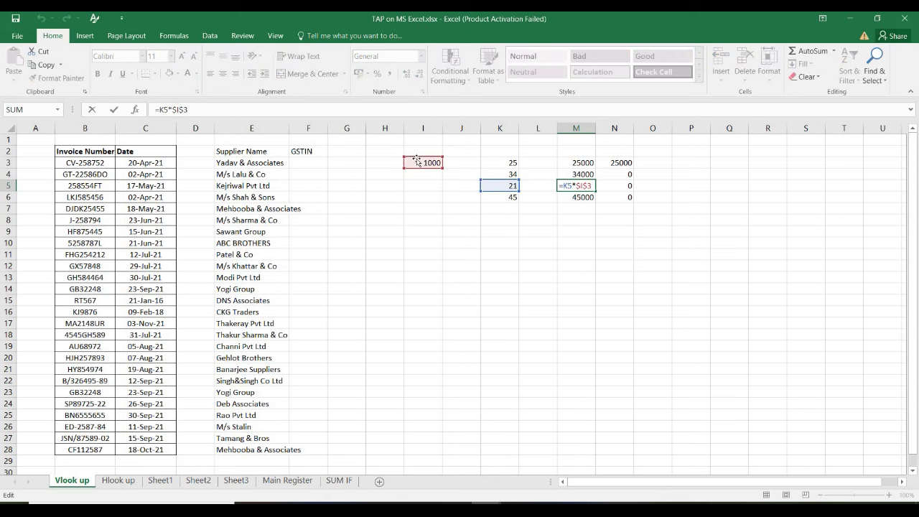
left_click(559, 232)
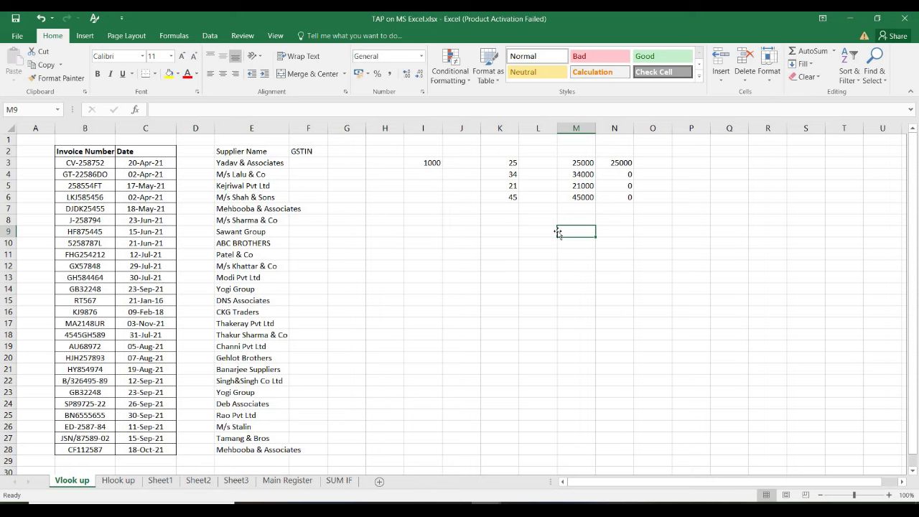
Move to F3, the first GSTIN cell.
key("Left")
key("Left")
key("Left")
key("Up")
key("Left")
key("Up")
key("Left")
key("Left")
key("Up")
key("Left")
key("Up")
key("Up")
key("Up")
key("Left")
key("Right")
key("Up")
key("Down")
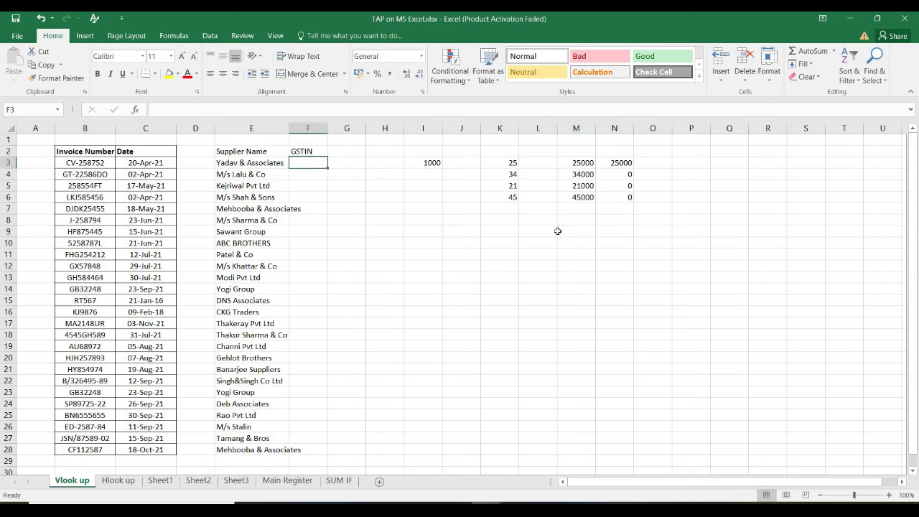
Enter =VLOOKUP(B3,'Main Register'!$D$22:$H$52,5,0) in F3.
type("=vl")
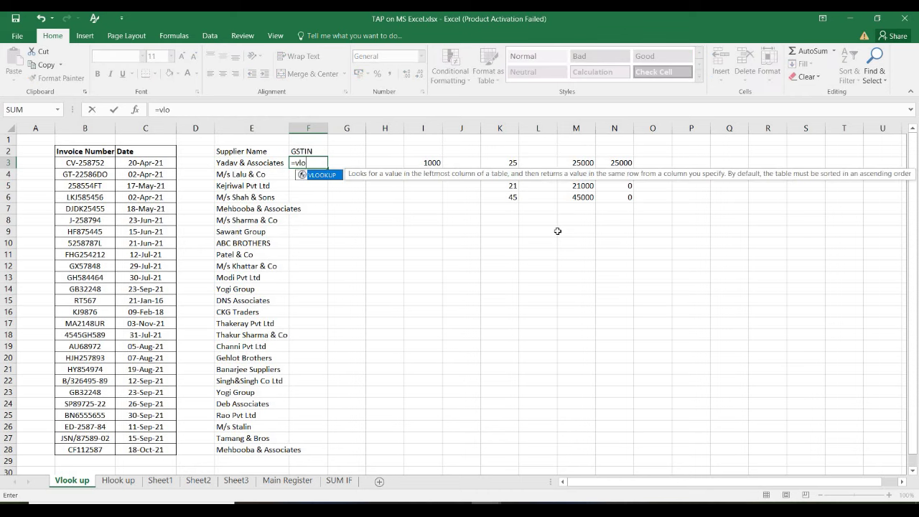
type("o")
key("Tab")
key("Left")
key("Left")
key("Left")
key("Left")
type(",")
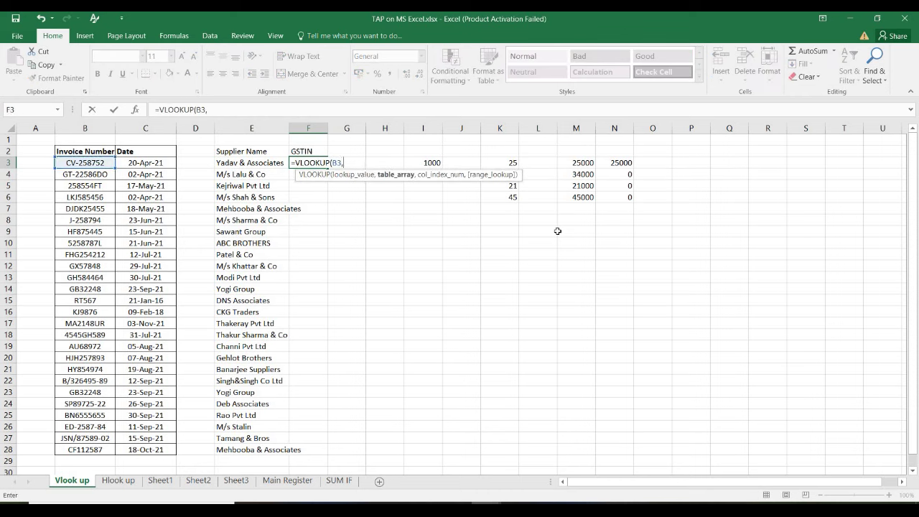
left_click(287, 480)
left_click(130, 148)
key("shift+Right")
key("shift+Right")
key("shift+Right")
key("shift+Right")
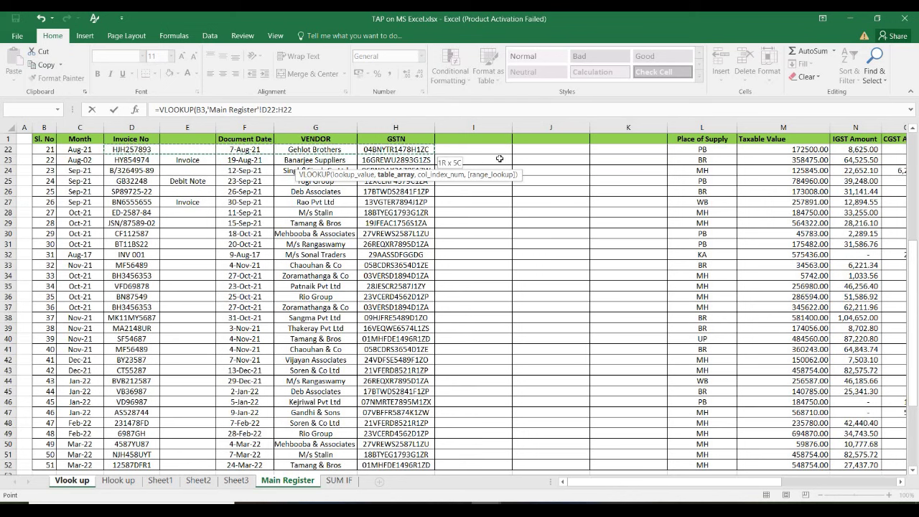
key("ctrl+shift+Down")
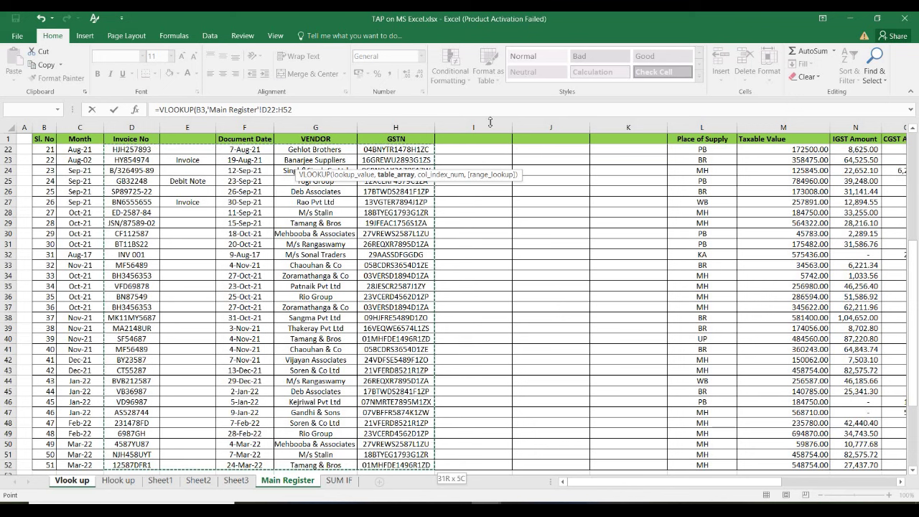
key("F4")
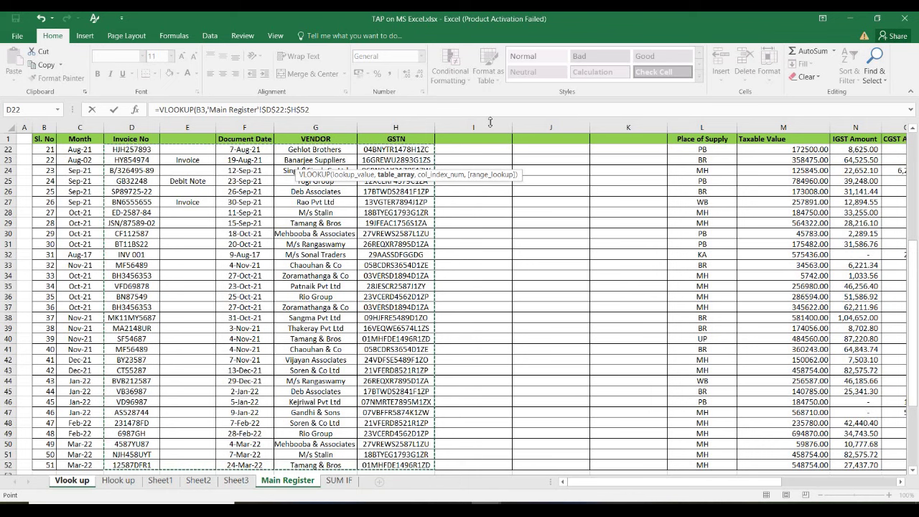
type(",5")
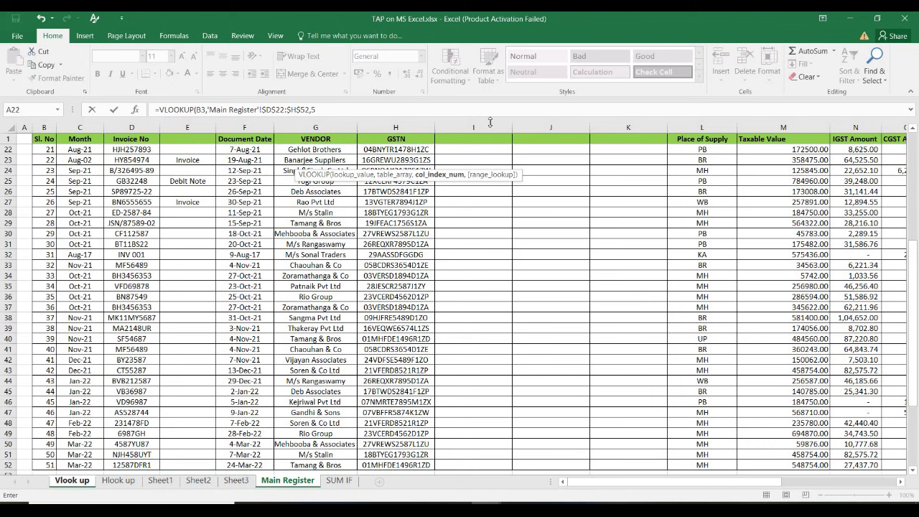
type(",0")
key("Return")
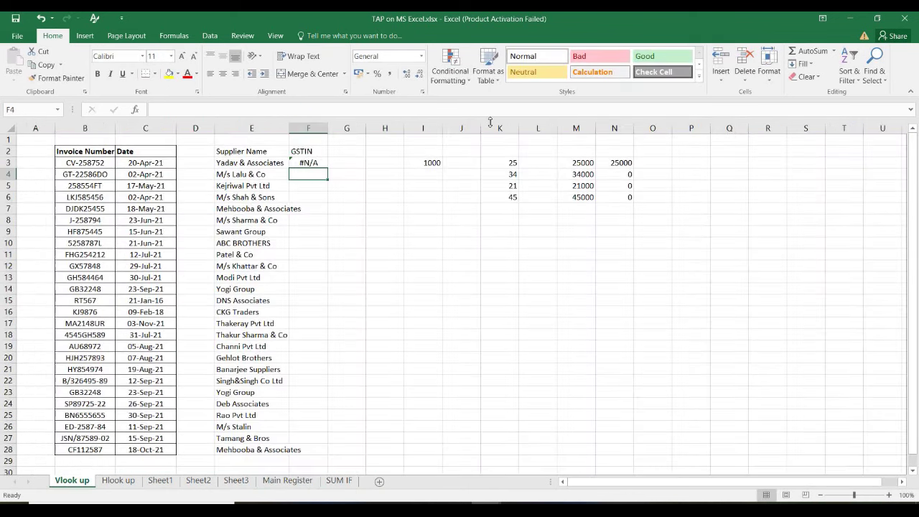
Copy the F3 VLOOKUP down F3:F28 and check the result for invoice B3.
key("Up")
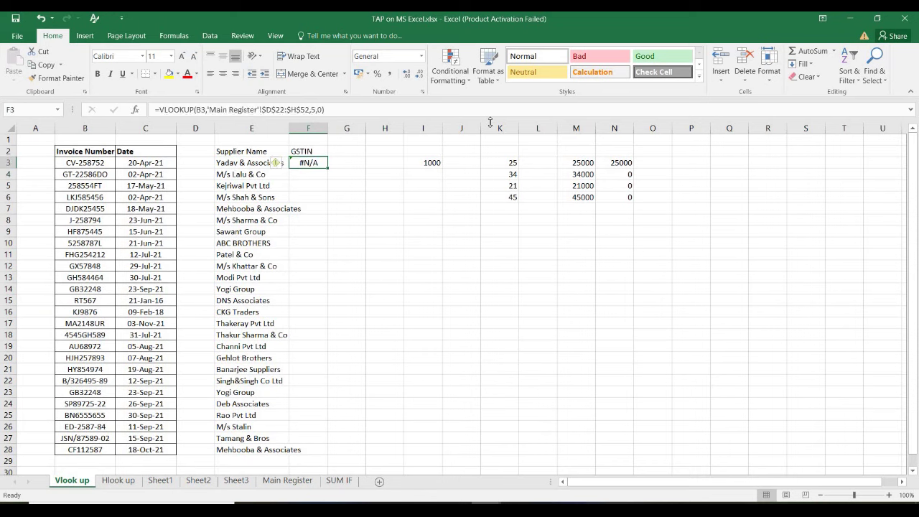
key("ctrl+c")
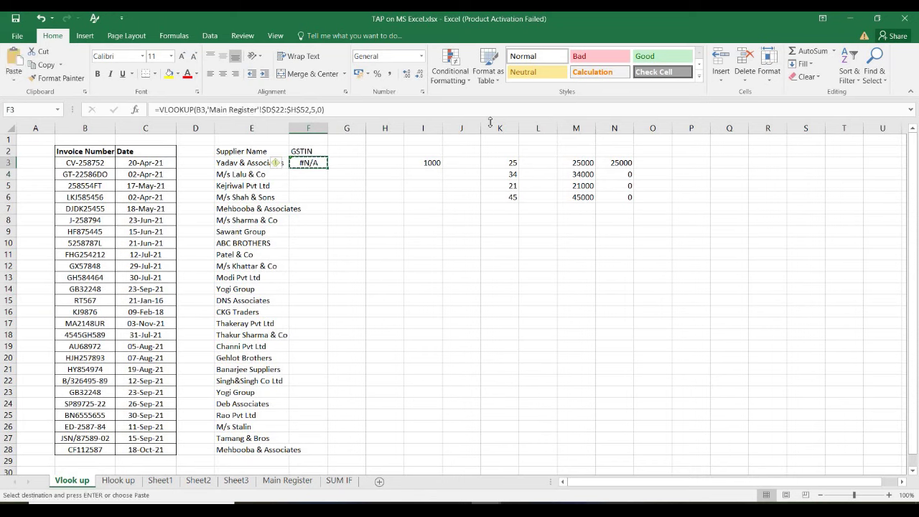
key("Left")
key("ctrl+Down")
key("Right")
key("ctrl+shift+Up")
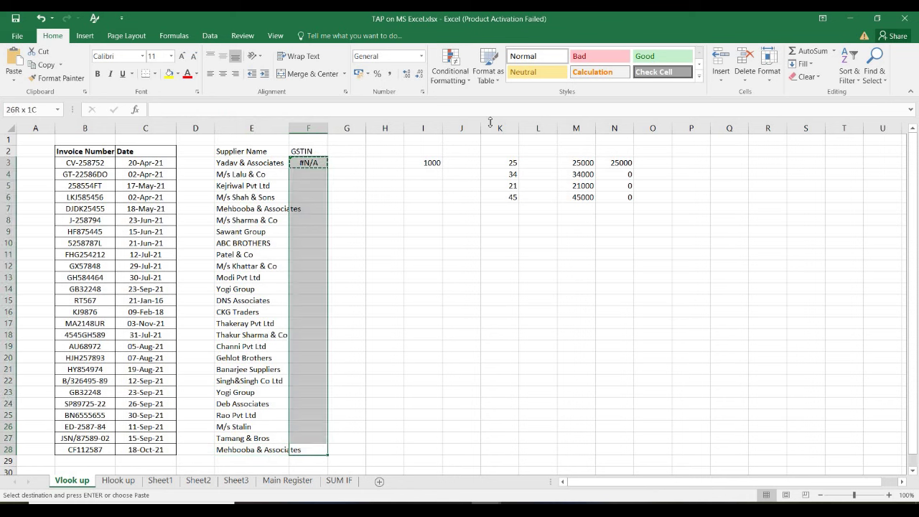
key("ctrl+v")
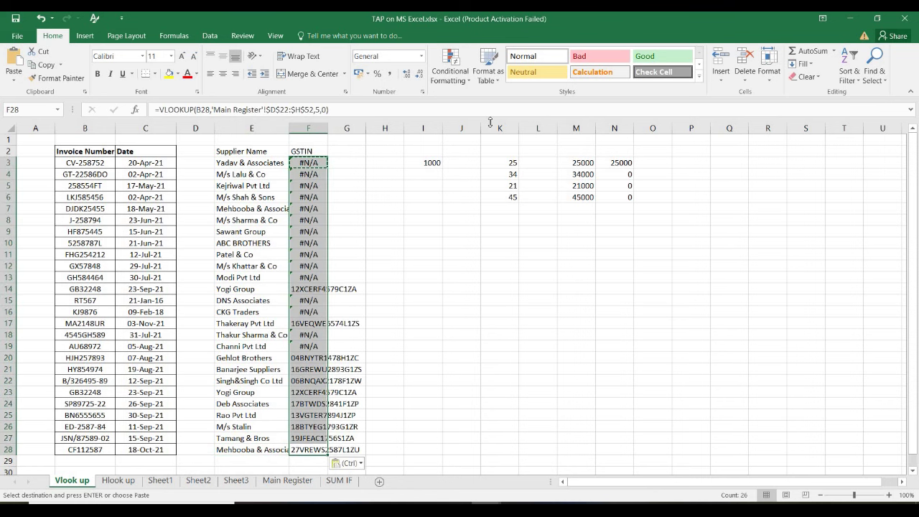
key("Down")
key("Down")
key("Up")
key("Up")
key("Up")
key("Up")
key("Up")
key("Up")
key("Up")
key("Up")
key("Up")
key("Up")
key("Up")
key("Up")
key("Up")
key("Up")
key("Up")
key("Up")
key("Up")
key("Up")
key("Up")
key("Up")
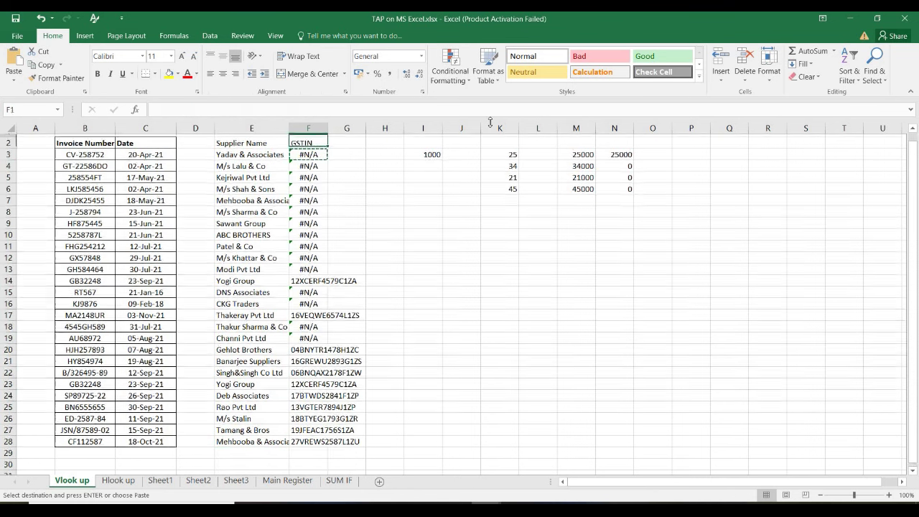
key("Left")
key("Left")
key("Left")
key("Left")
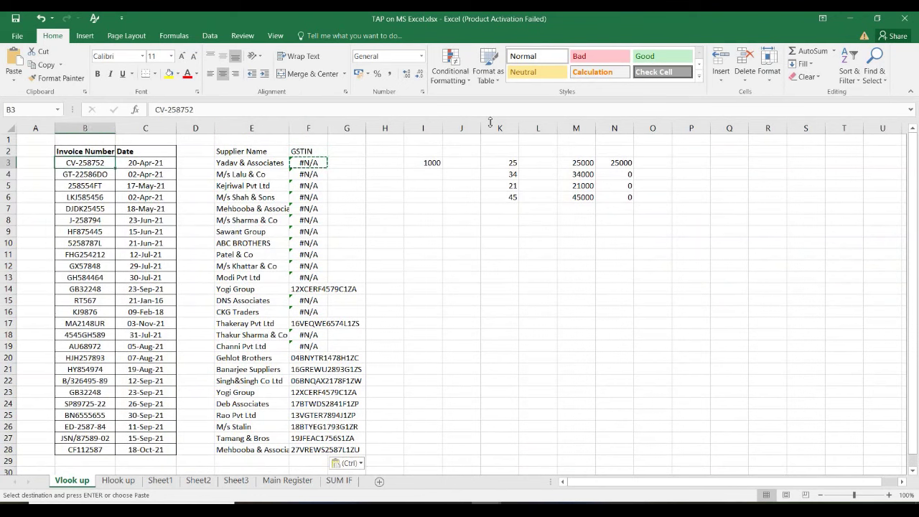
Copy invoice number CV-258752 from B3 and switch to the Main Register sheet.
key("Right")
key("Right")
key("Right")
key("Right")
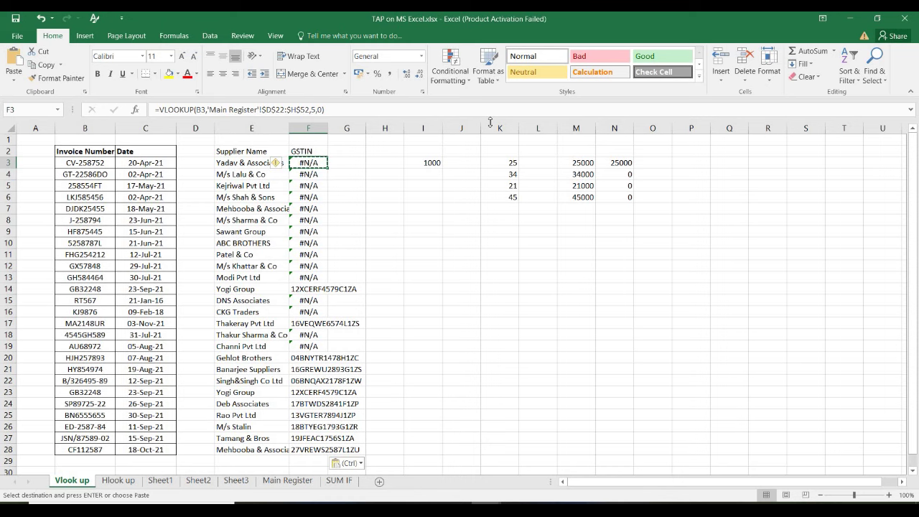
key("Left")
key("Left")
key("Left")
key("Left")
key("ctrl+c")
left_click(277, 480)
left_click(133, 191)
Turn on filters for the Main Register header row.
key("Up")
key("Up")
key("Up")
key("Up")
key("Up")
key("ctrl+Up")
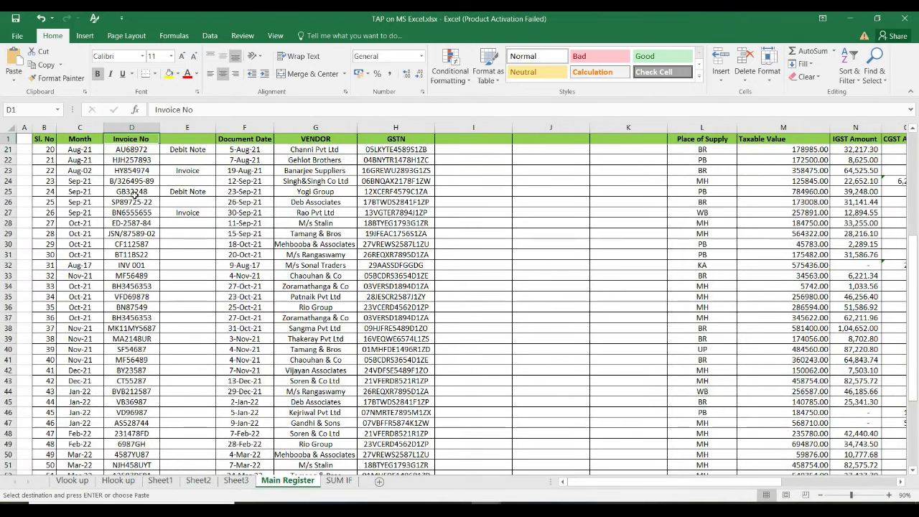
scroll(134, 194, "up", 7)
key("shift+space")
key("alt")
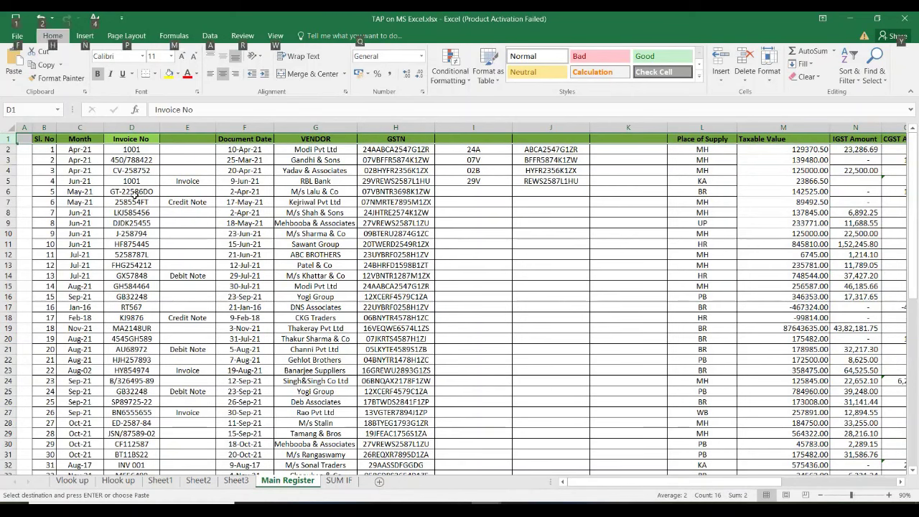
key("h")
key("s")
key("f")
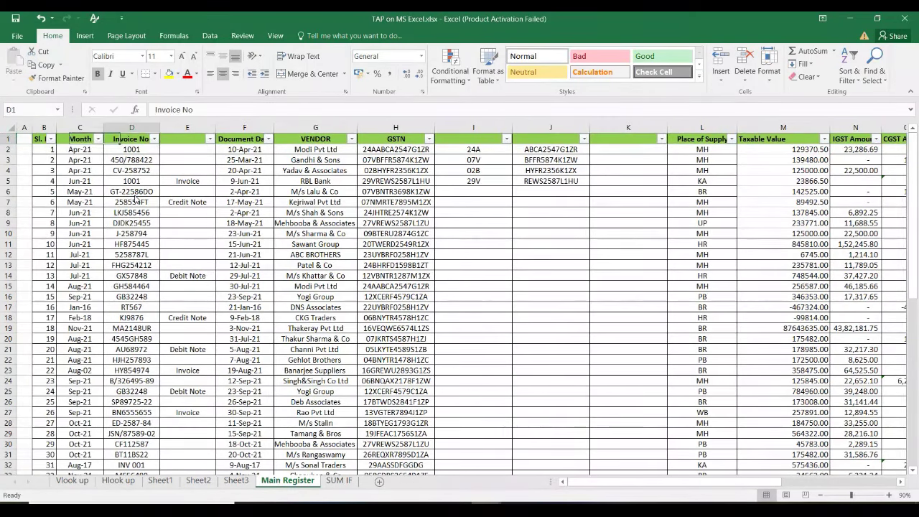
key("alt+Down")
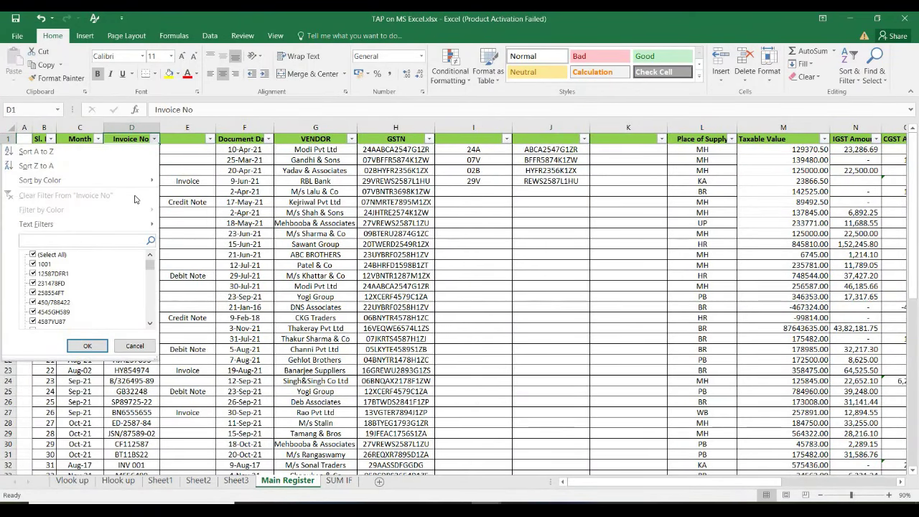
key("Escape")
Copy CV-258752 again from the Vlook up sheet and return to the Invoice No header.
key("ctrl+Page_Up")
key("ctrl+Page_Up")
key("ctrl+Page_Up")
key("ctrl+Page_Up")
key("ctrl+Page_Up")
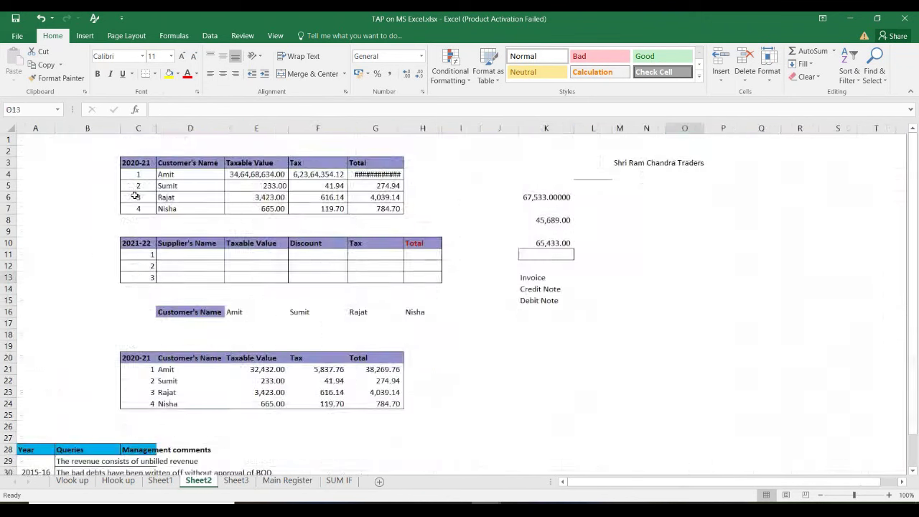
key("Right")
key("Left")
key("ctrl+c")
key("ctrl+Page_Down")
key("ctrl+Page_Down")
key("ctrl+Page_Down")
key("ctrl+Page_Down")
key("ctrl+Page_Down")
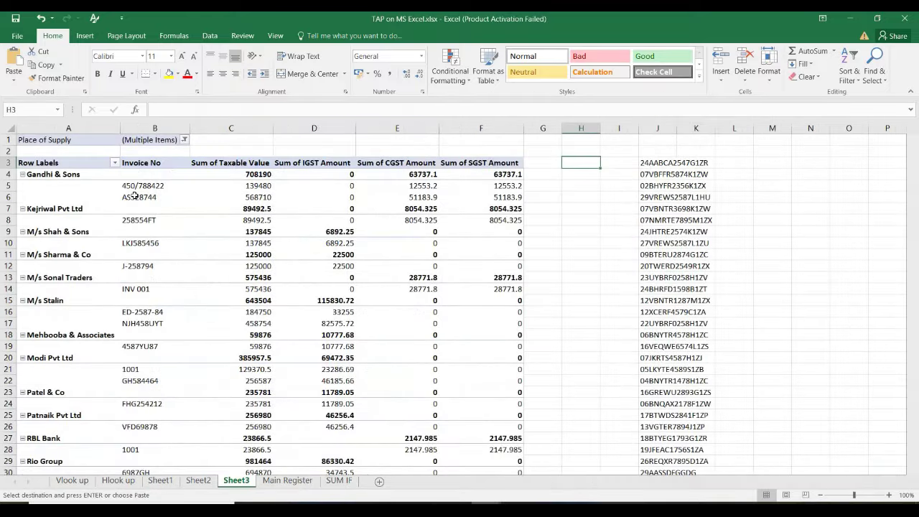
key("Left")
key("Right")
Filter Invoice No for CV-258752 and check its GSTN in row 4.
key("alt+Down")
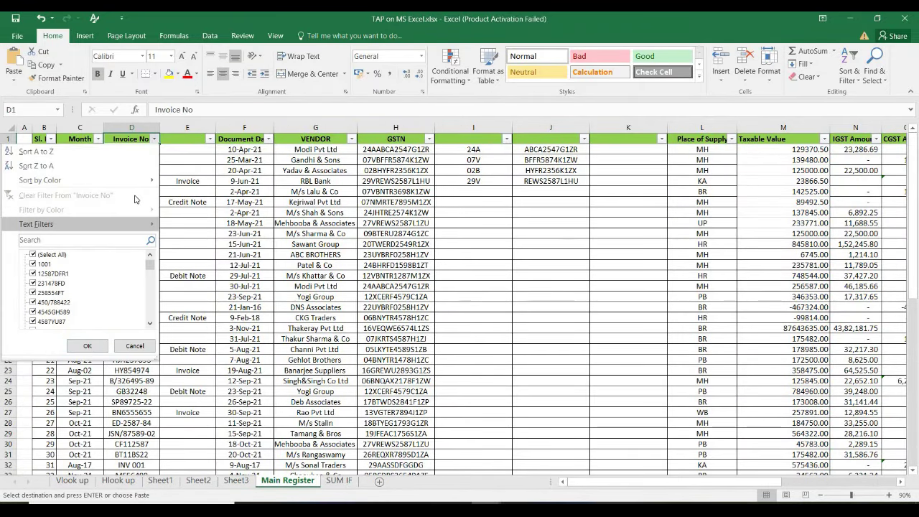
key("e")
key("ctrl+v")
key("Return")
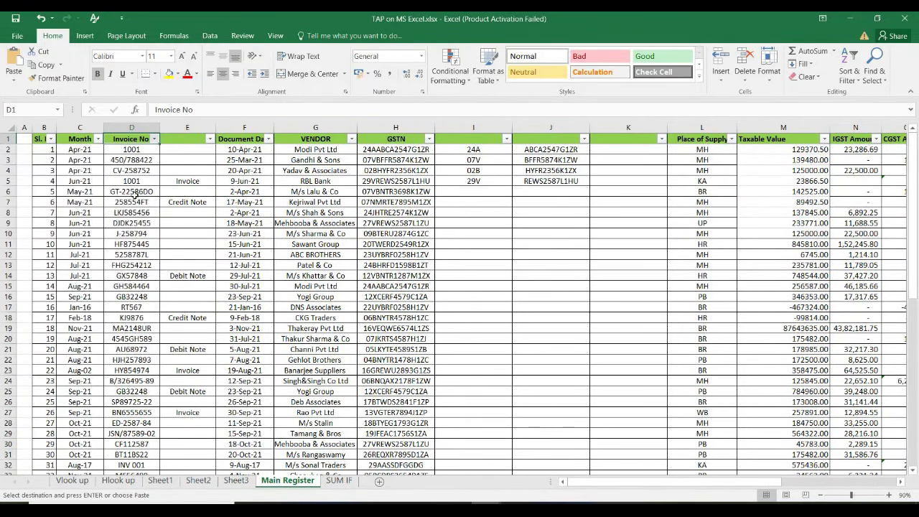
key("Down")
key("Right")
key("Right")
key("Right")
key("Right")
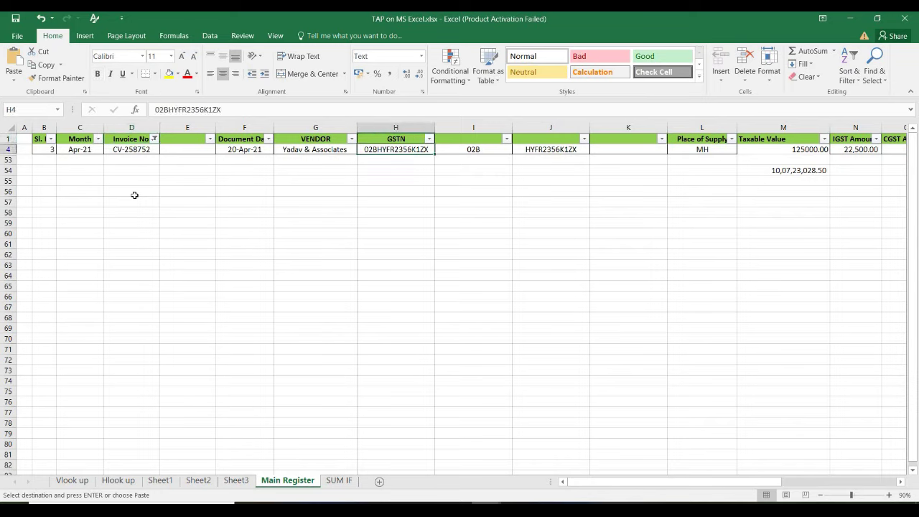
key("Left")
key("Left")
key("Left")
key("Left")
key("Left")
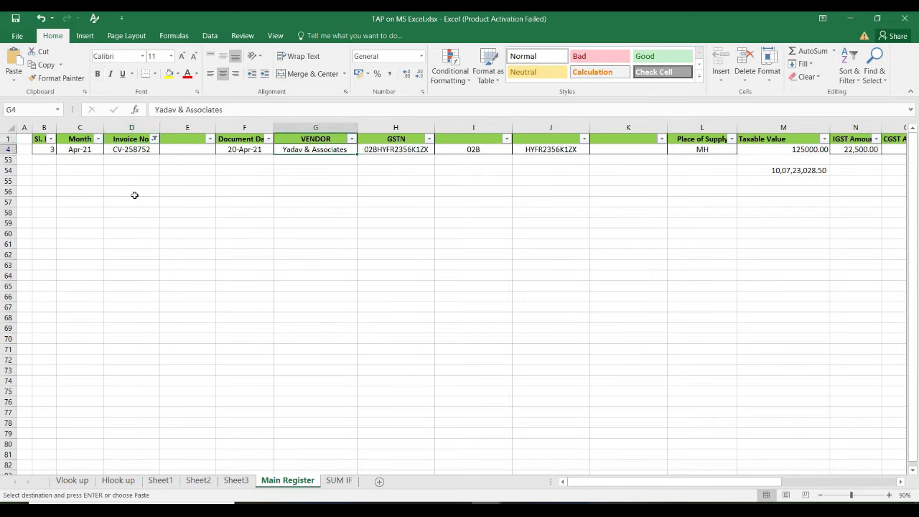
key("Right")
Clear the Invoice No filter and go back to the Vlook up sheet.
key("Up")
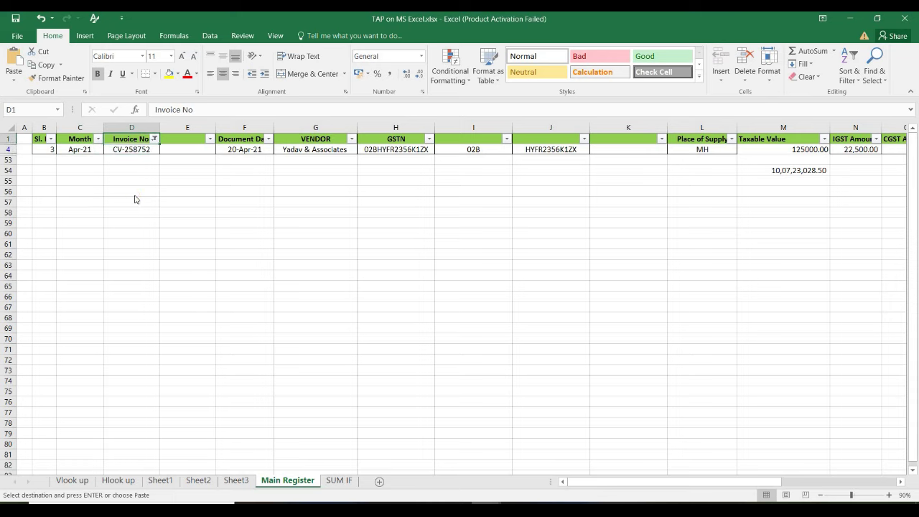
key("alt+Down")
key("Tab")
key("Escape")
key("ctrl+z")
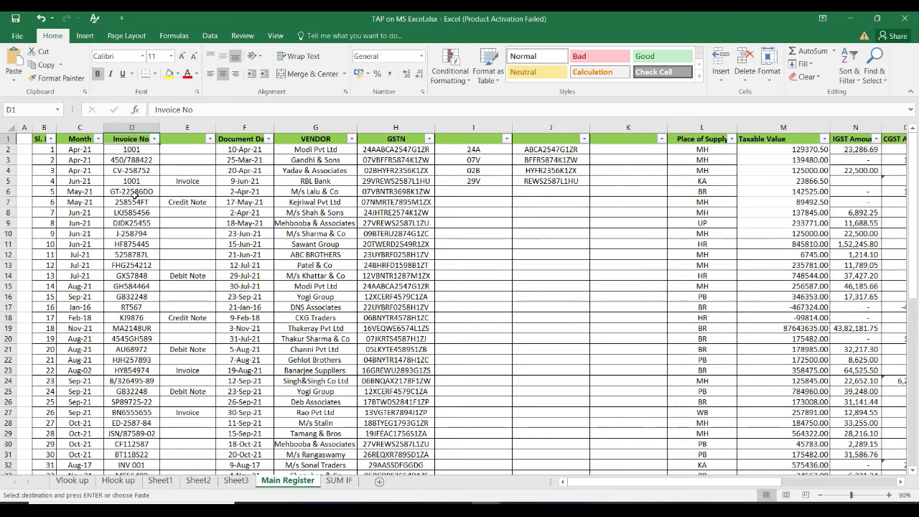
key("ctrl+Page_Up")
key("ctrl+Page_Up")
key("ctrl+Page_Up")
key("ctrl+Page_Up")
key("ctrl+Page_Up")
key("Right")
key("Right")
key("Right")
key("Right")
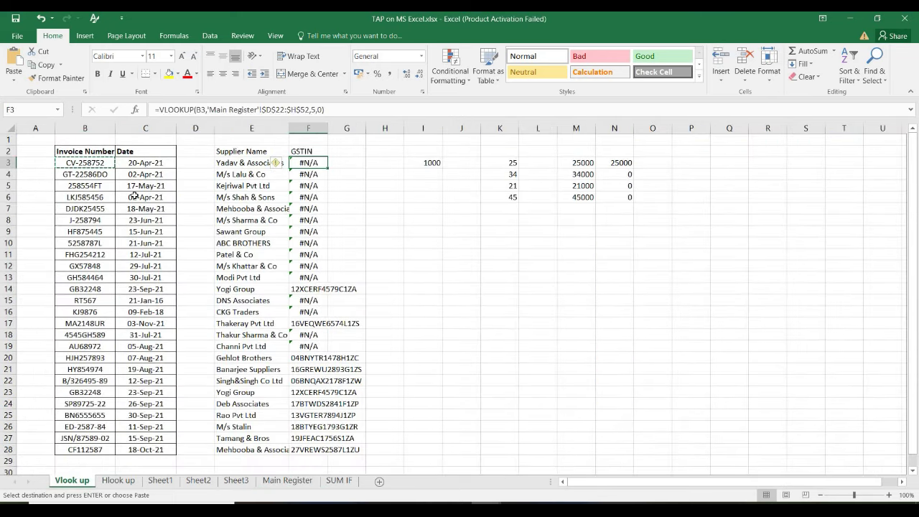
Enter =VLOOKUP(B3,'Main Register'!$D$2:$H$52,5,0) in F3.
type("=vlo")
key("Tab")
key("Left")
key("Left")
key("Left")
key("Left")
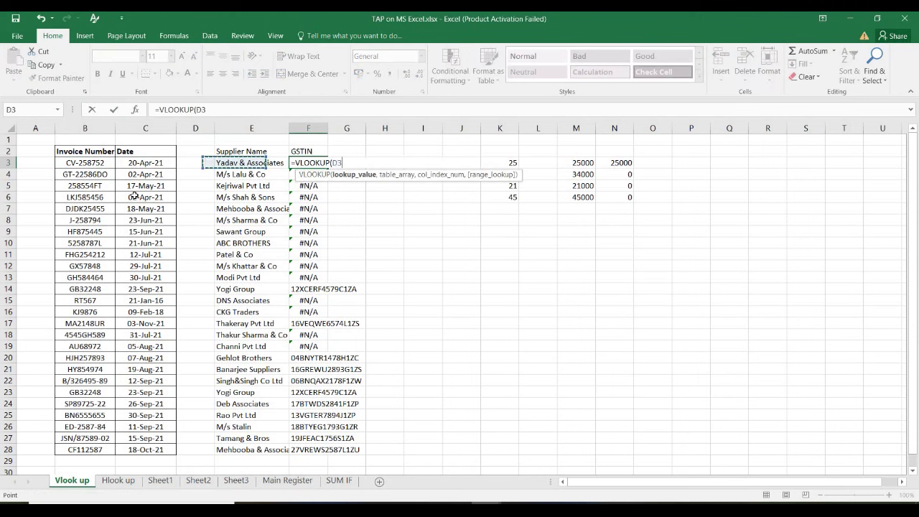
type(",")
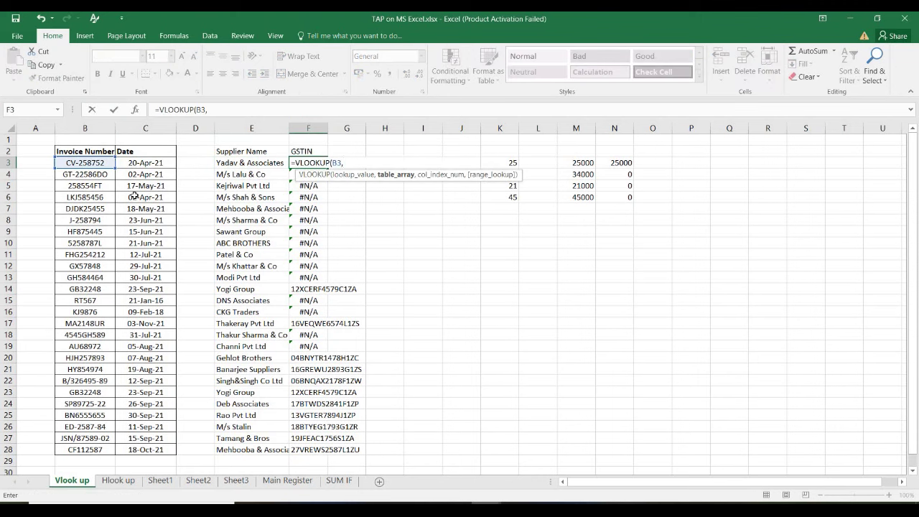
key("ctrl+Page_Down")
key("ctrl+Page_Down")
key("ctrl+Page_Down")
key("ctrl+Page_Down")
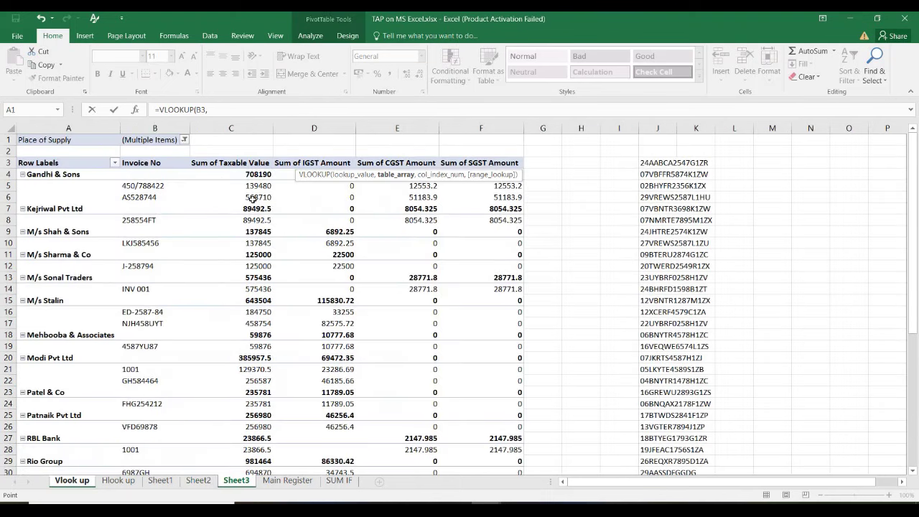
key("ctrl+Page_Down")
left_click(126, 149)
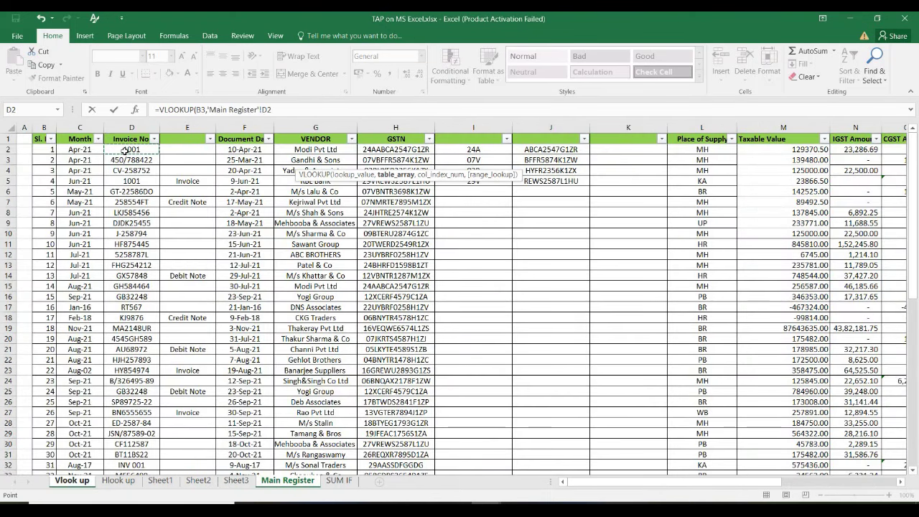
left_click_drag(127, 149, 205, 149)
key("shift+Right")
key("shift+Right")
key("shift+Right")
key("ctrl+shift+Down")
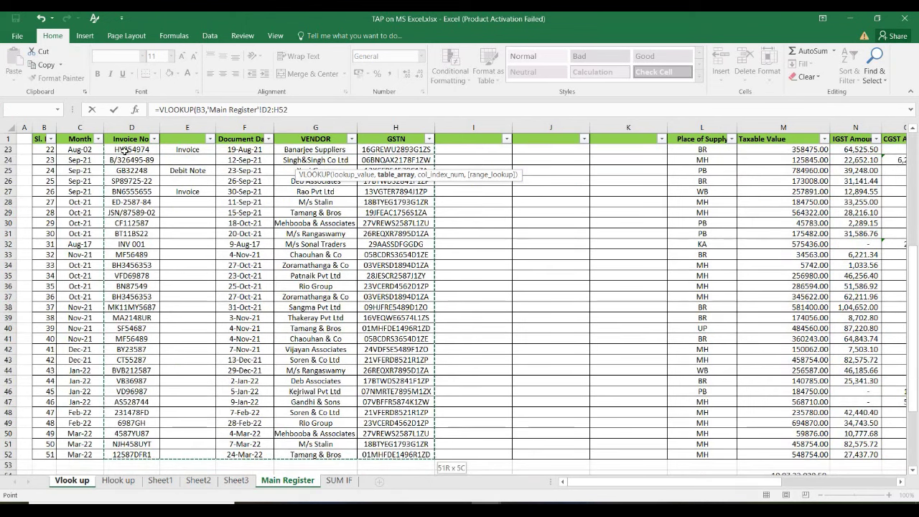
key("F4")
type(",5,0")
key("Return")
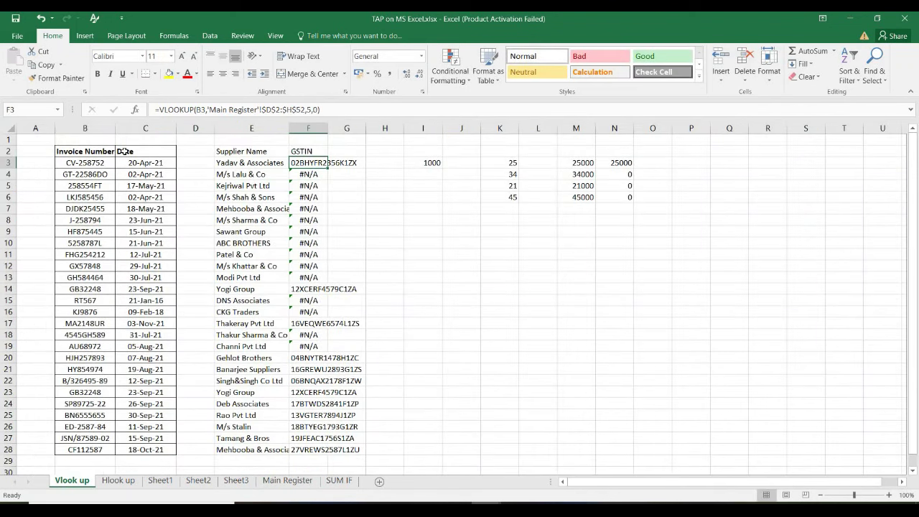
Copy the F3 formula down to F28 and check the returned GSTINs.
key("ctrl+c")
key("ctrl+shift+Down")
key("ctrl+v")
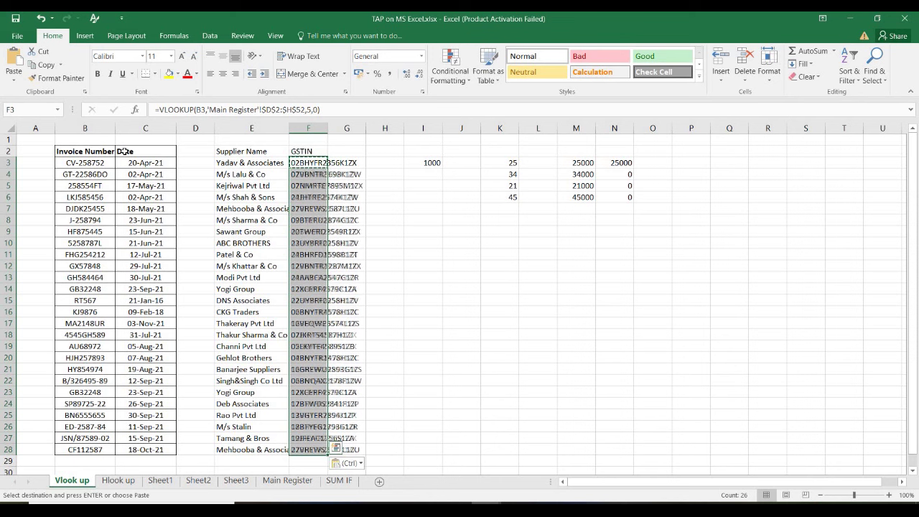
key("Down")
key("Down")
key("Down")
key("Up")
key("Up")
key("Up")
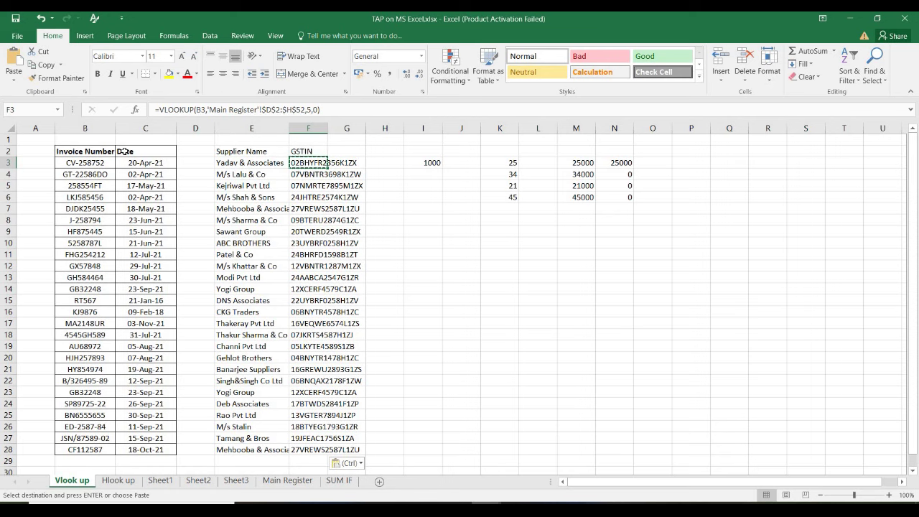
key("Left")
key("Left")
key("Left")
key("Left")
key("Down")
key("Down")
key("Down")
key("Down")
key("Down")
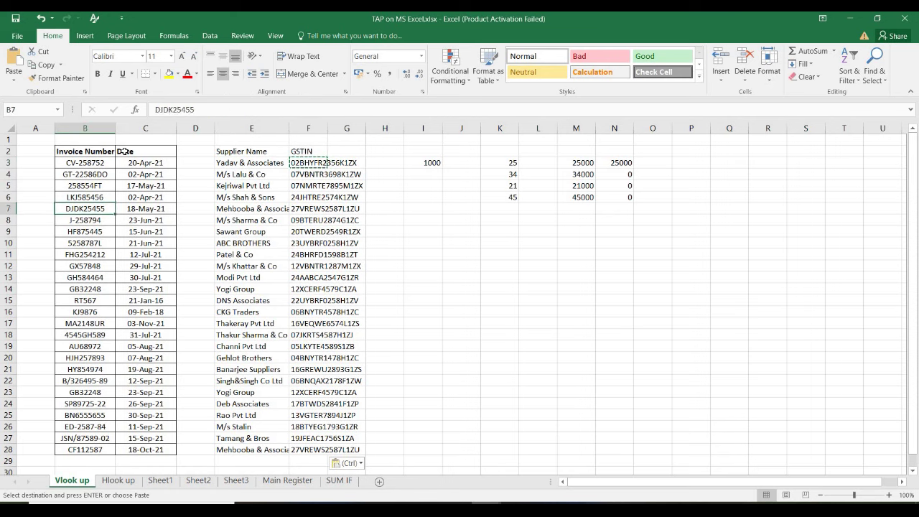
key("Right")
key("Right")
key("Right")
key("Right")
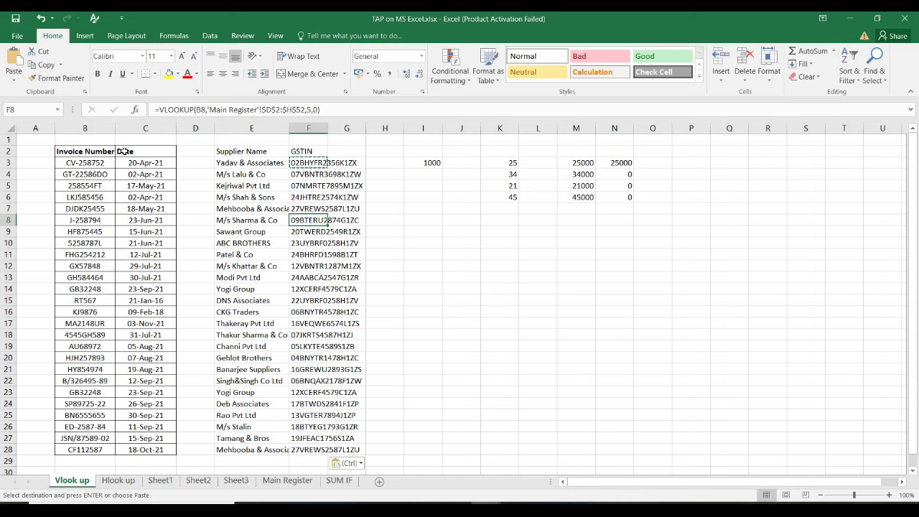
key("ctrl+Page_Down")
key("ctrl+Page_Down")
key("ctrl+Page_Down")
key("ctrl+Page_Down")
key("ctrl+Page_Down")
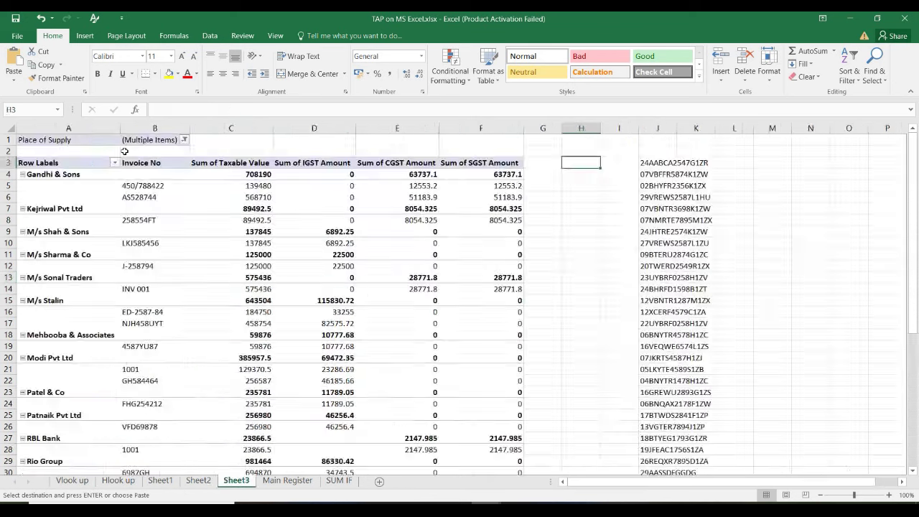
Insert two blank columns before GSTN and title the new column H 'Concatenate'.
key("Right")
key("Right")
key("Down")
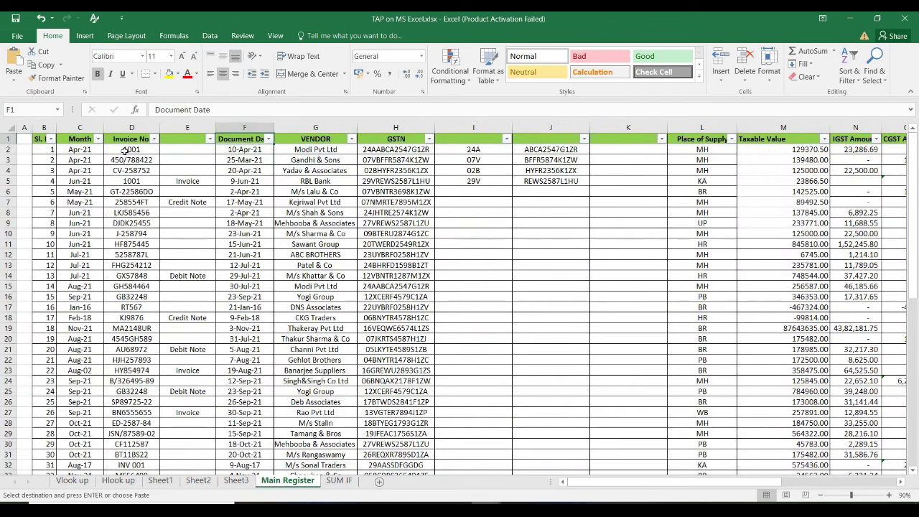
key("Up")
key("Right")
key("Down")
key("Right")
key("ctrl+space")
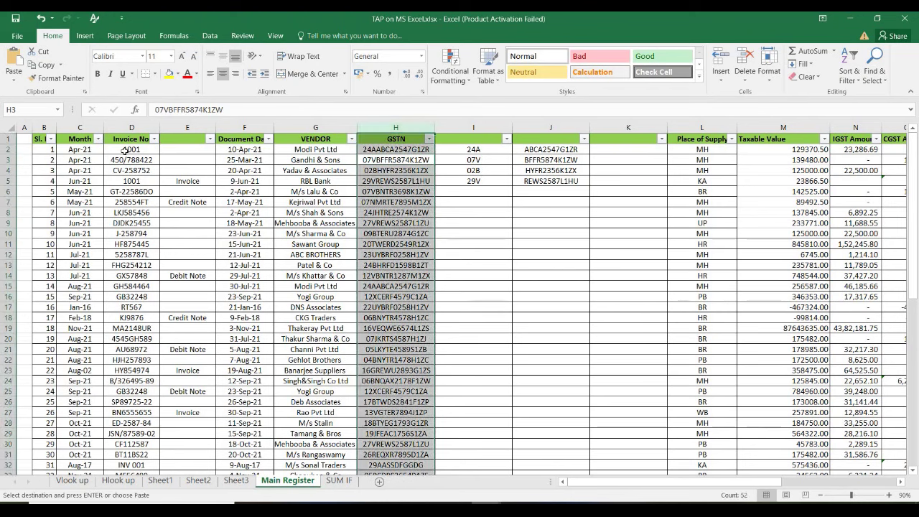
key("ctrl+shift+plus")
key("ctrl+shift+plus")
key("Up")
key("Up")
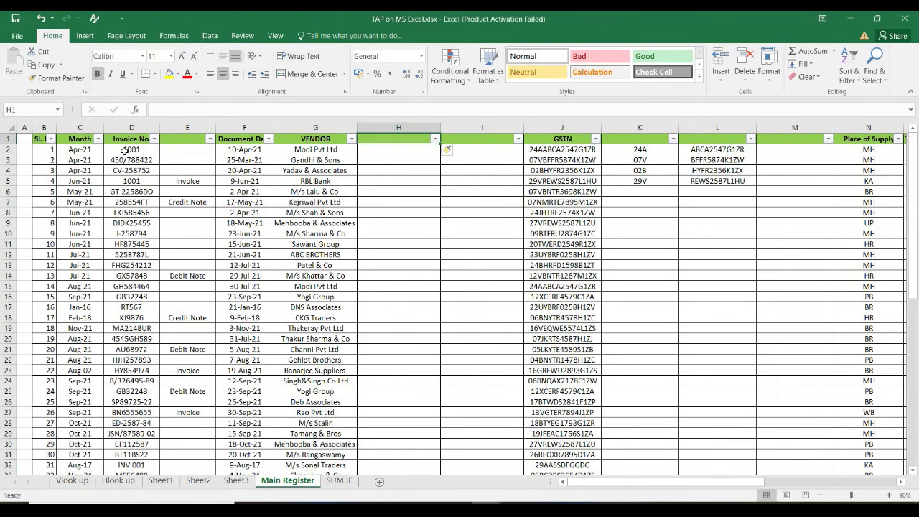
type("Concatenate")
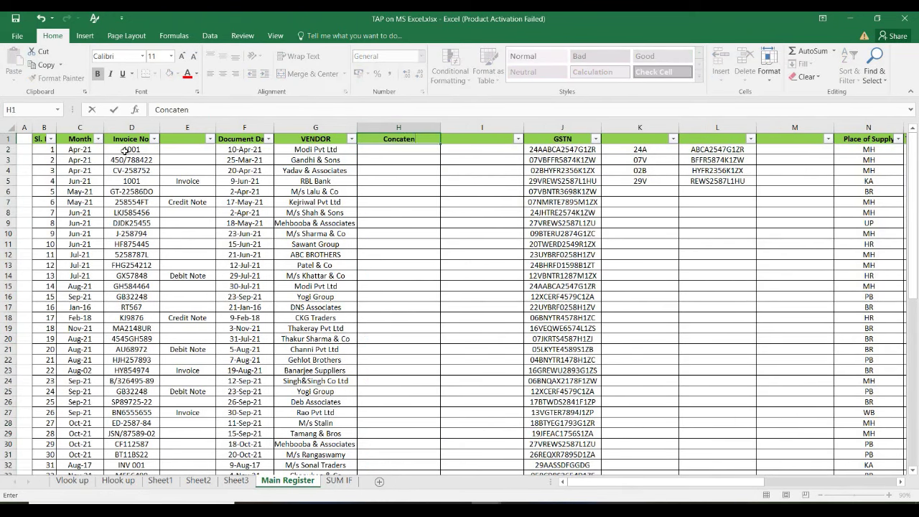
key("Return")
Insert a blank row above the Main Register headers.
key("Up")
key("shift+space")
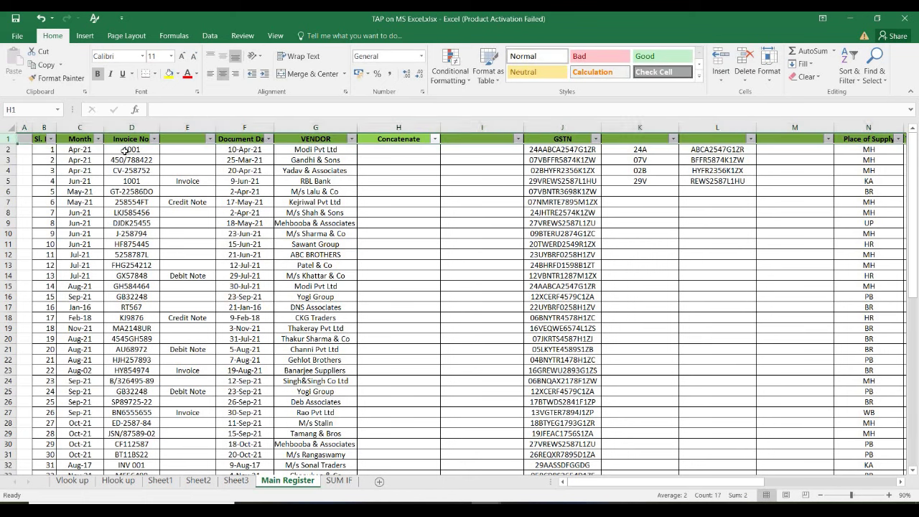
key("ctrl+shift+plus")
key("Down")
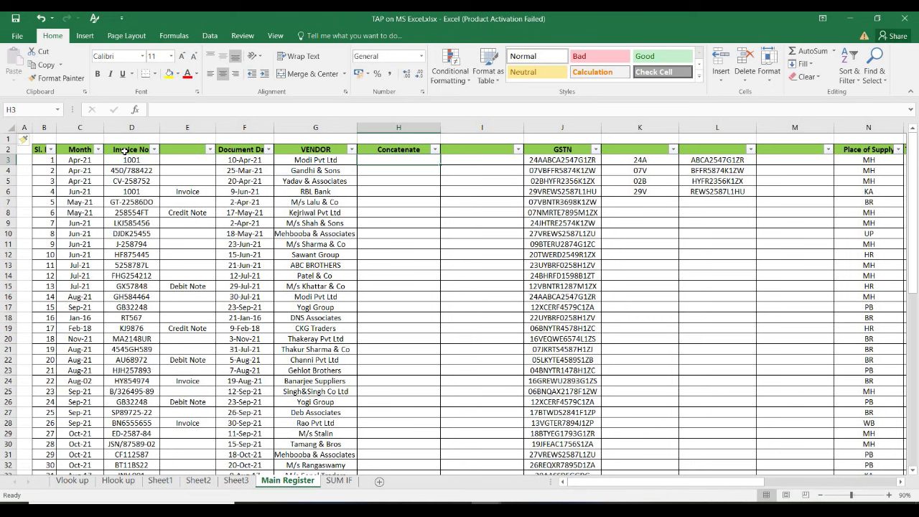
Enter =CONCATENATE(J3,G3) in H3 and autofit the Concatenate column.
type("=CONCATENATE(")
key("Right")
key("Right")
type(",")
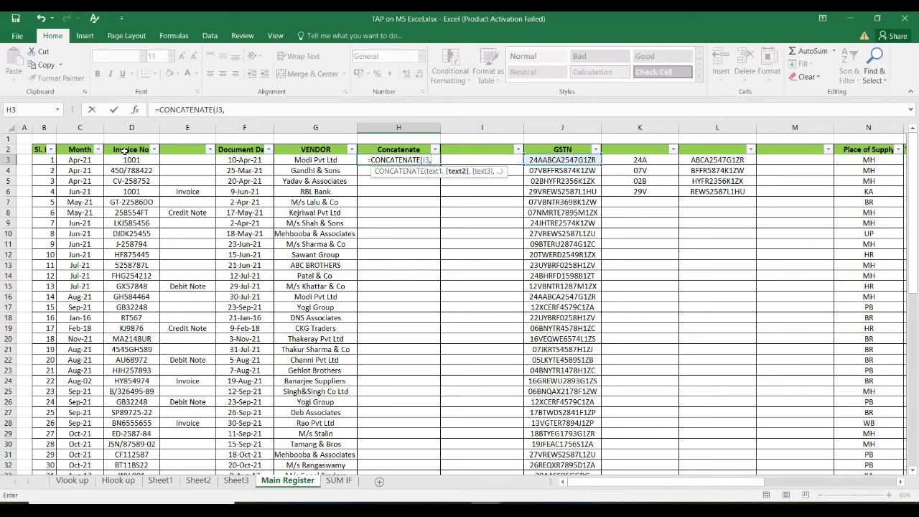
key("Left")
key("Left")
key("Right")
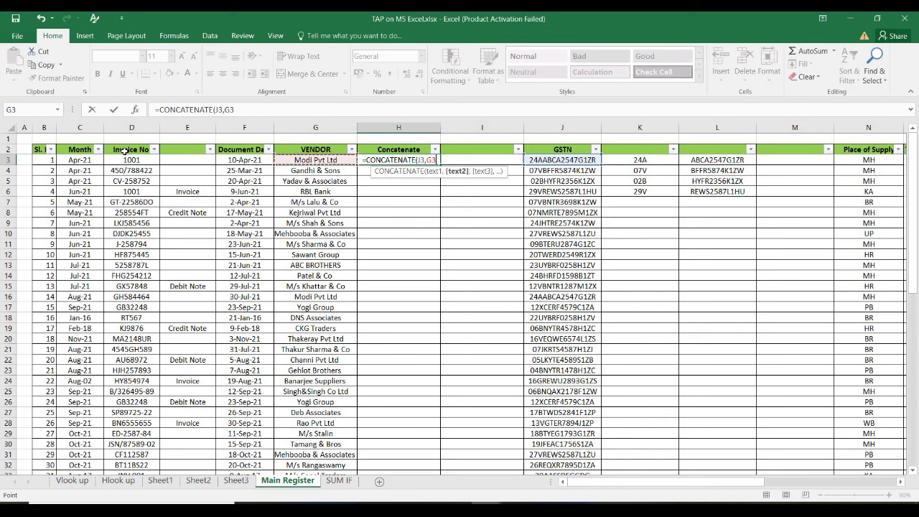
key("ctrl+Return")
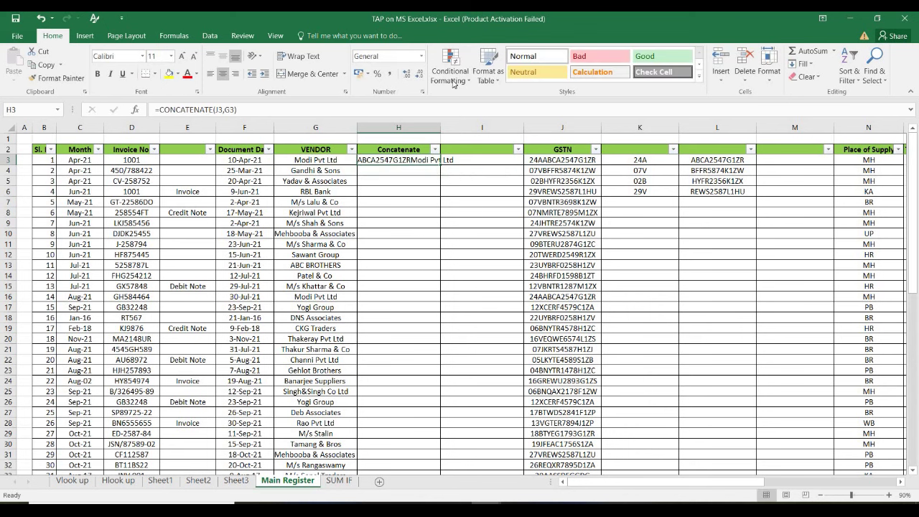
double_click(438, 127)
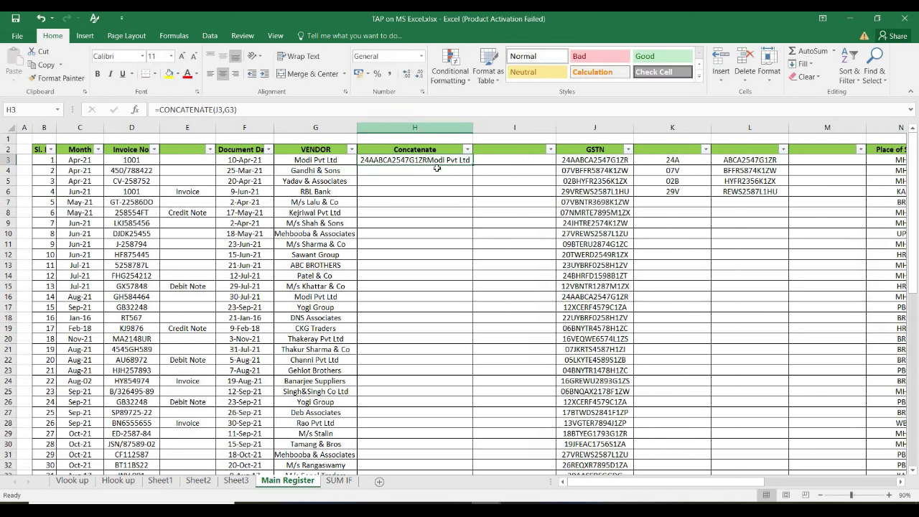
Copy the H3 formula down through H53 and check the joined values.
key("ctrl+c")
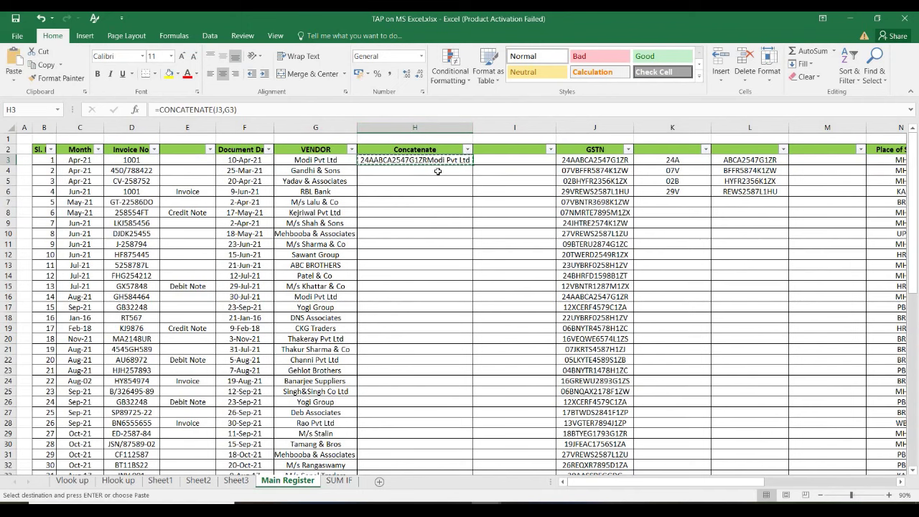
key("Down")
key("Left")
key("ctrl+Down")
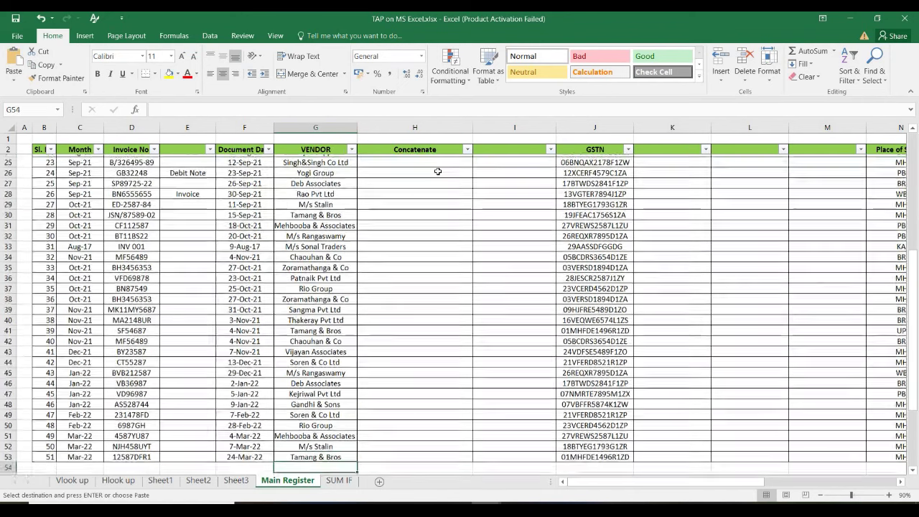
key("Right")
key("ctrl+shift+Up")
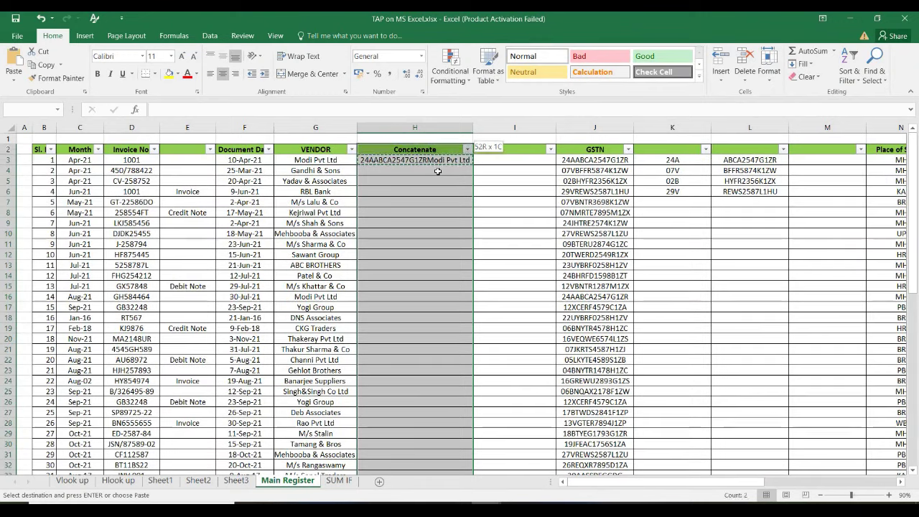
key("ctrl+v")
key("Down")
key("Down")
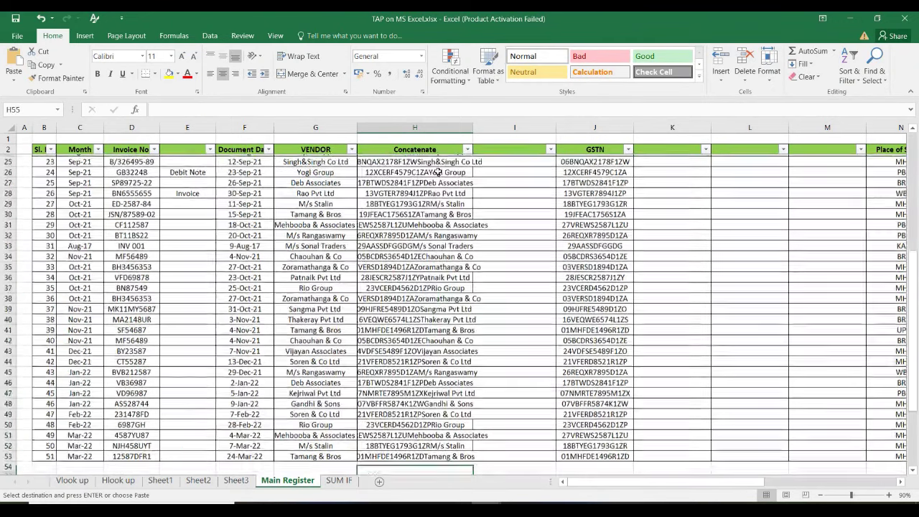
key("Up")
key("ctrl+Up")
key("ctrl+Up")
key("Down")
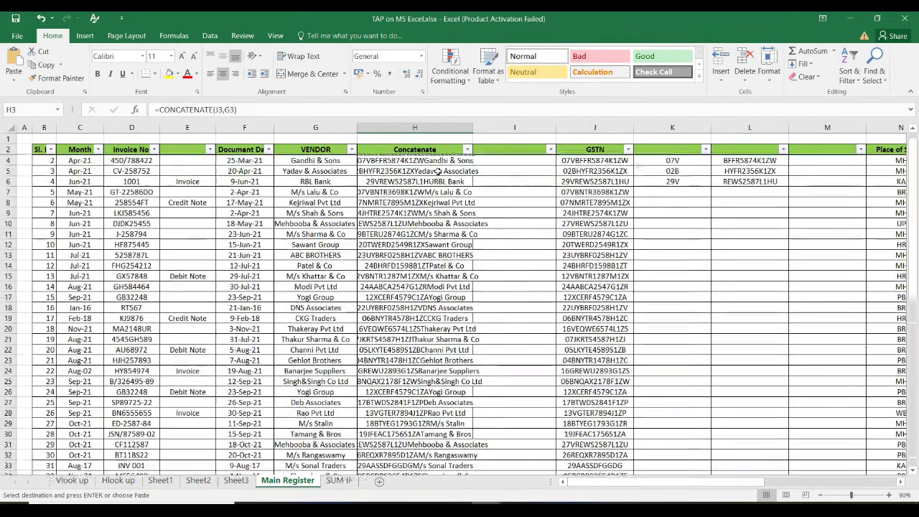
key("Down")
key("Down")
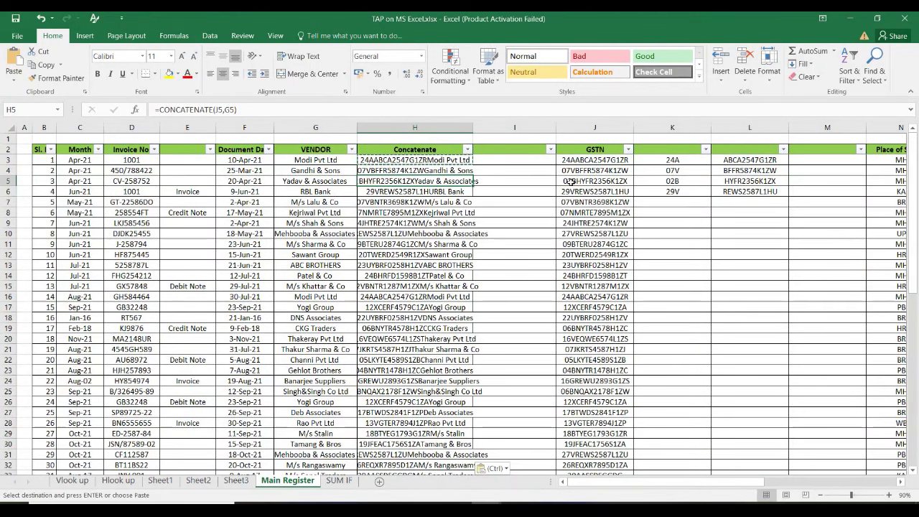
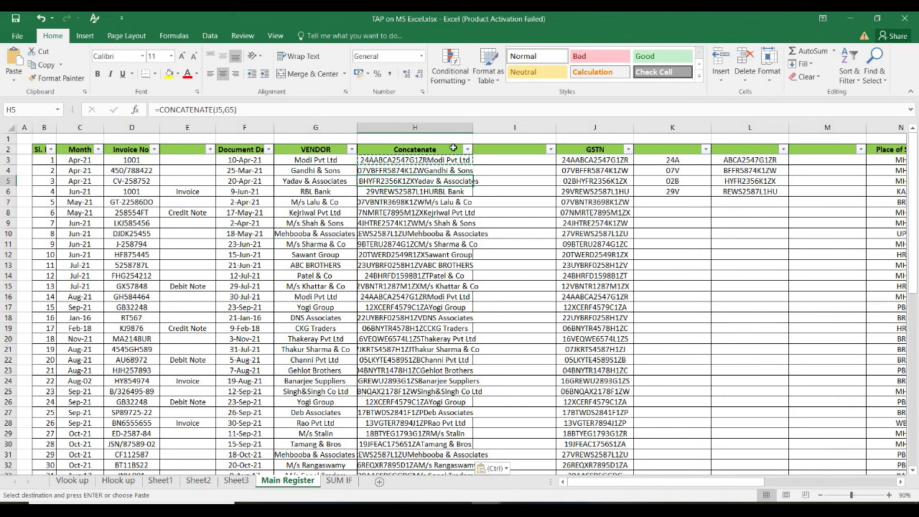
Clear the old CONCATENATE formulas from H3:H53 on the Main Register sheet.
left_click(316, 159)
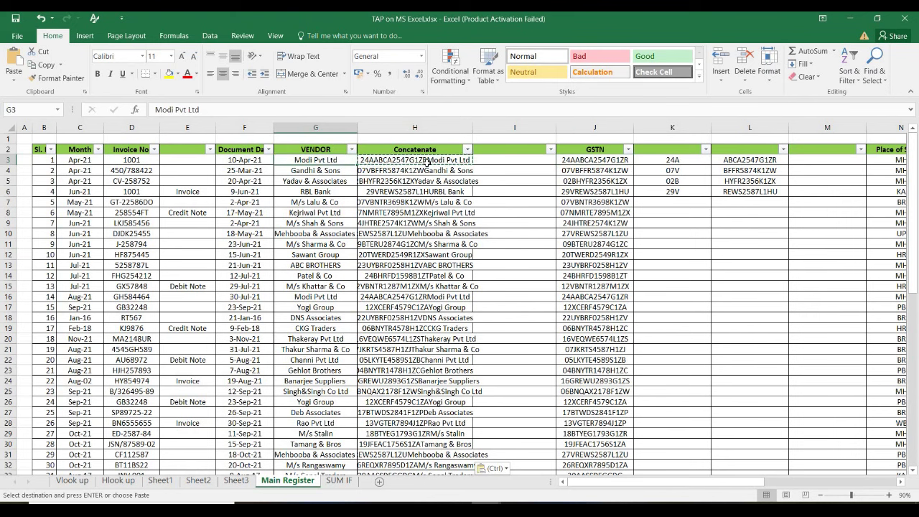
left_click(427, 160)
key("ctrl+Down")
scroll(427, 161, "down", 4)
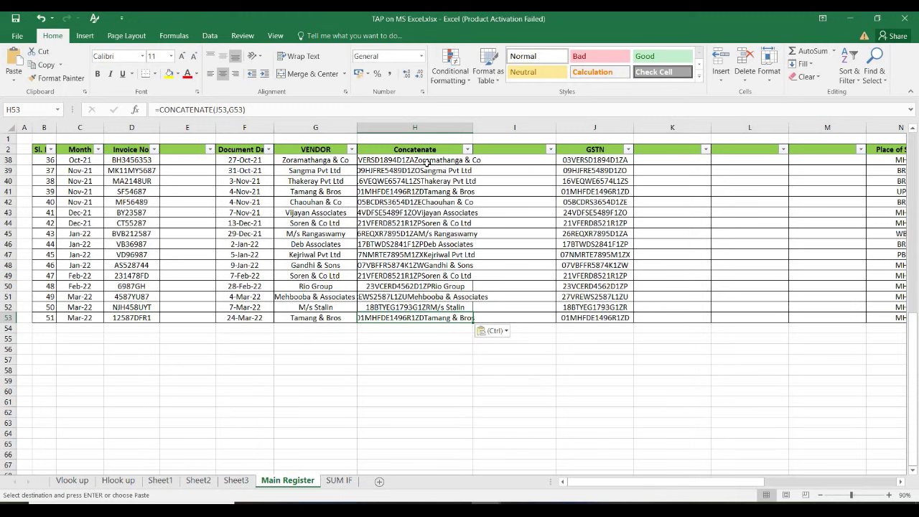
key("Escape")
key("ctrl+Up")
key("Down")
key("ctrl+shift+Down")
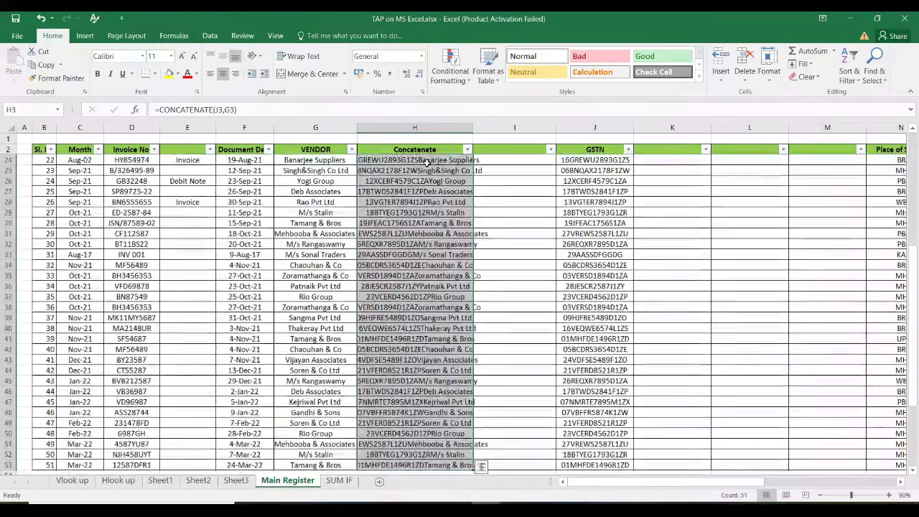
key("Delete")
scroll(427, 164, "up", 7)
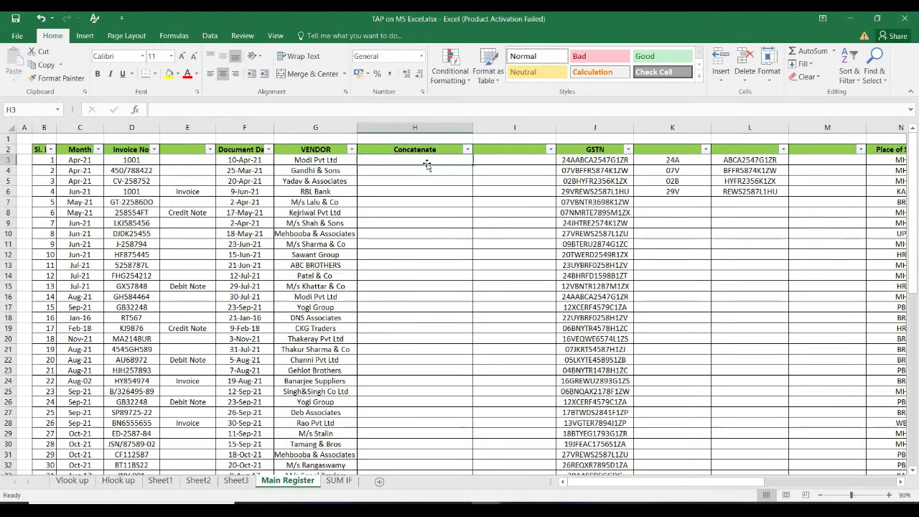
Enter a formula in H3 joining GSTN J3, a space, and vendor name G3.
type("=")
key("Right")
key("Right")
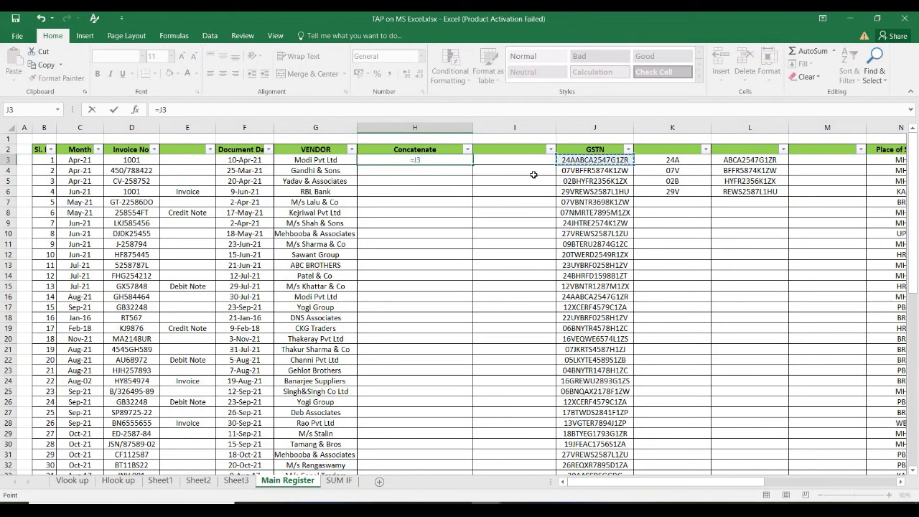
type("&")
type("\" \"&")
left_click(346, 167)
left_click(342, 160)
key("ctrl+Return")
Remove the extra spaces so the H3 formula reads =J3&" "&G3.
left_click(395, 161)
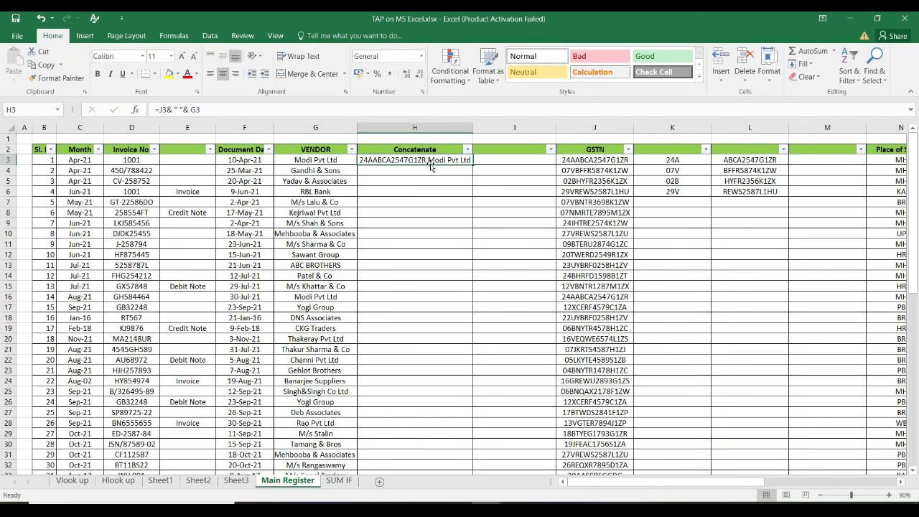
double_click(421, 160)
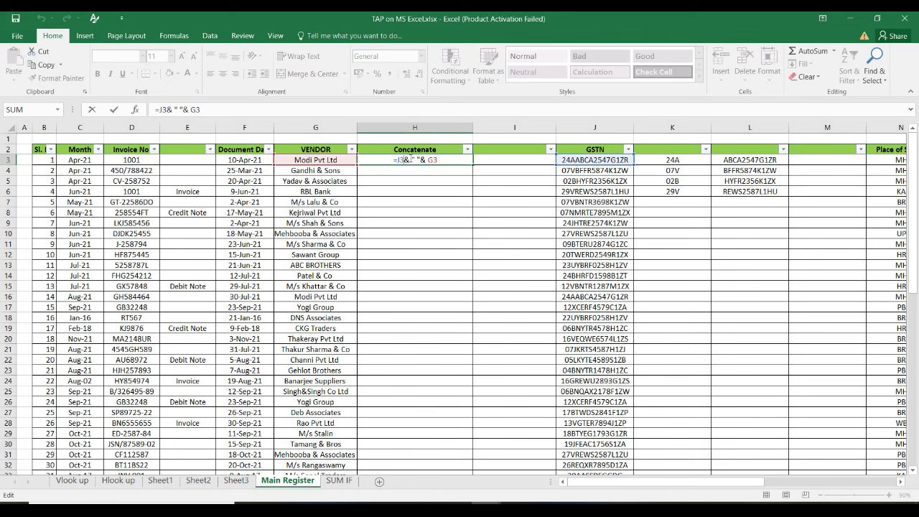
key("BackSpace")
left_click(425, 160)
key("BackSpace")
key("Return")
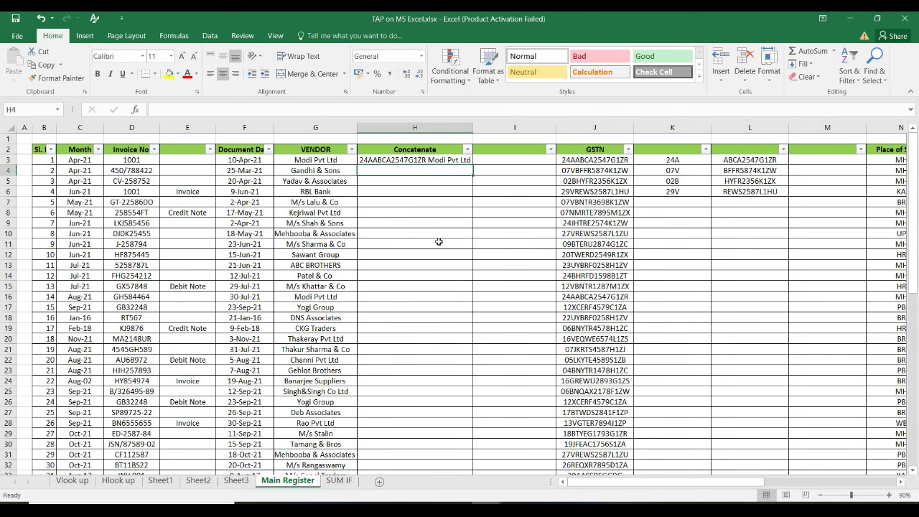
key("Up")
Copy the H3 formula and paste it down H3:H53.
key("ctrl+c")
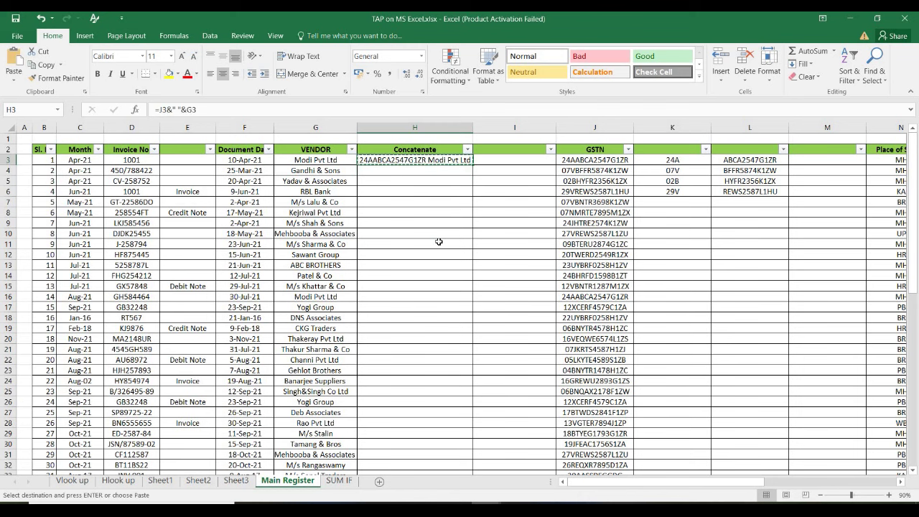
key("Left")
key("ctrl+Down")
key("Right")
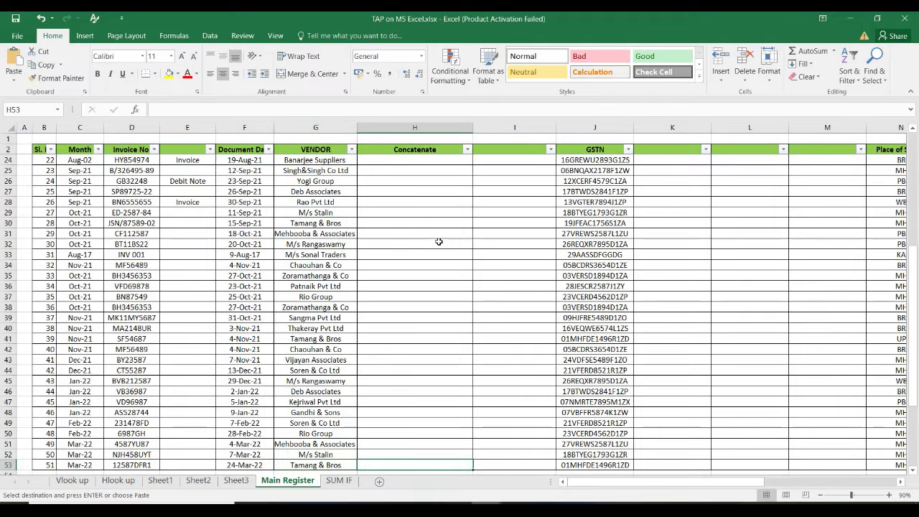
key("ctrl+shift+Up")
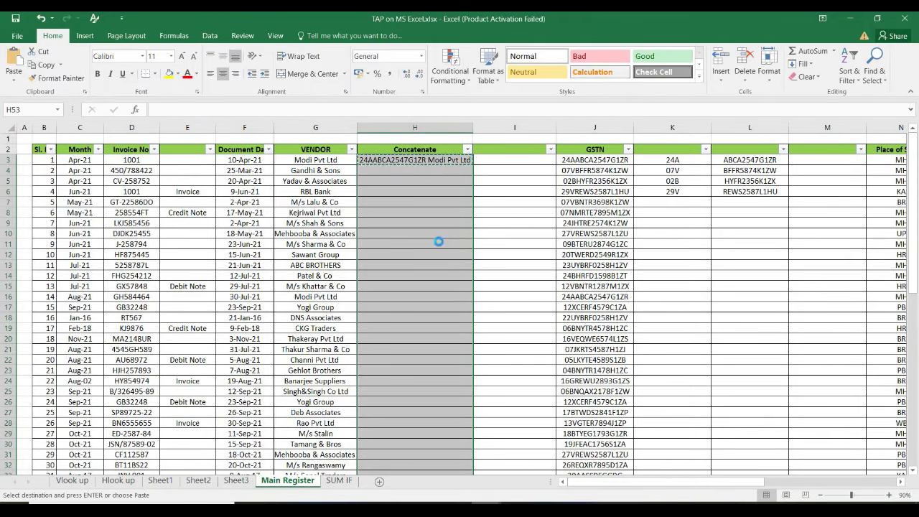
key("ctrl+v")
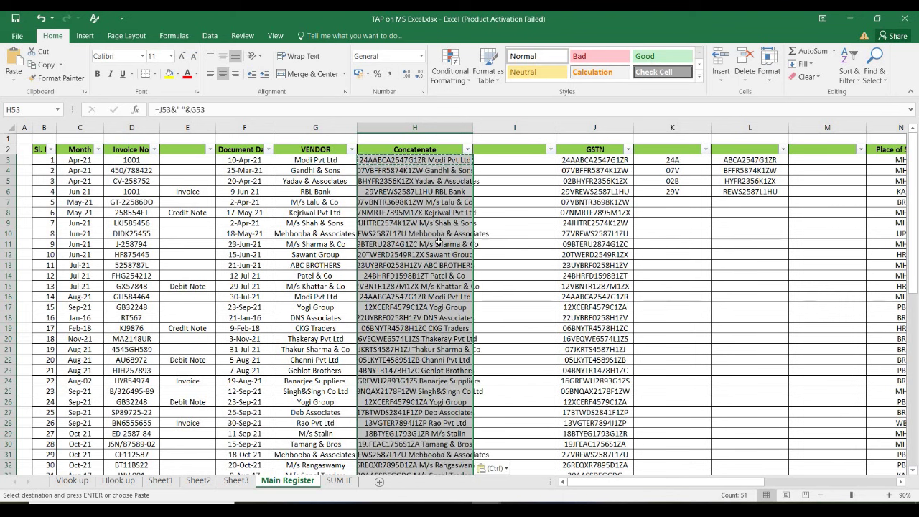
Clear H3:H53 again and begin a new formula in H3 referencing the GSTN column.
left_click(400, 243)
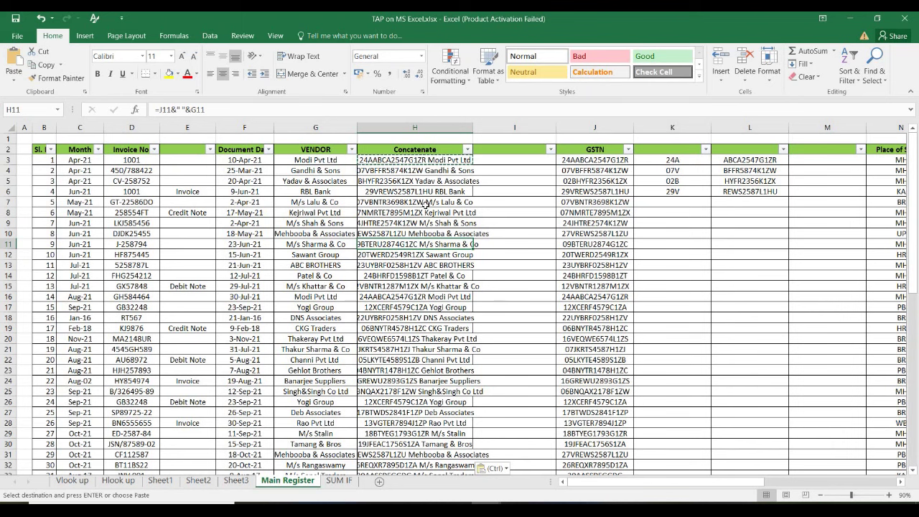
key("ctrl+shift+Down")
key("Delete")
key("Up")
key("Up")
key("Up")
key("Up")
key("Up")
key("Up")
key("Up")
key("Up")
key("Up")
key("Down")
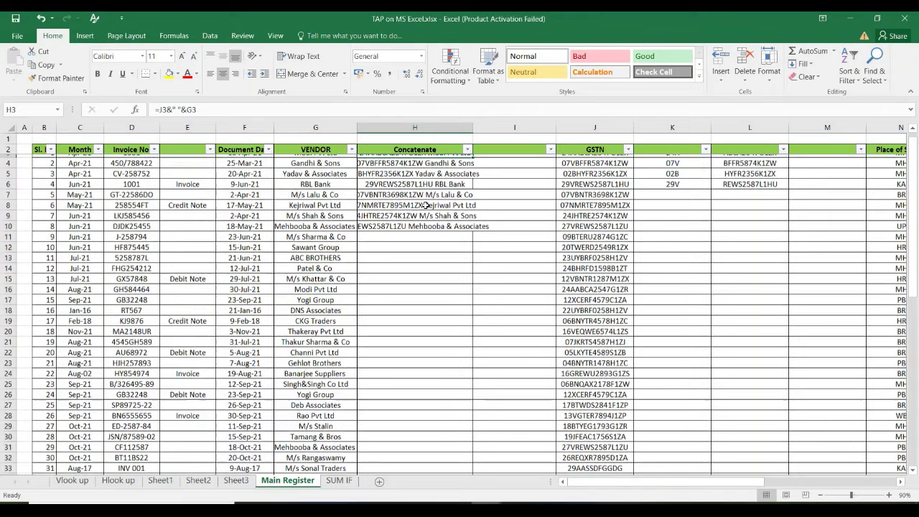
key("ctrl+shift+Down")
key("Delete")
key("Up")
key("Down")
type("=")
key("Right")
key("Right")
type("&")
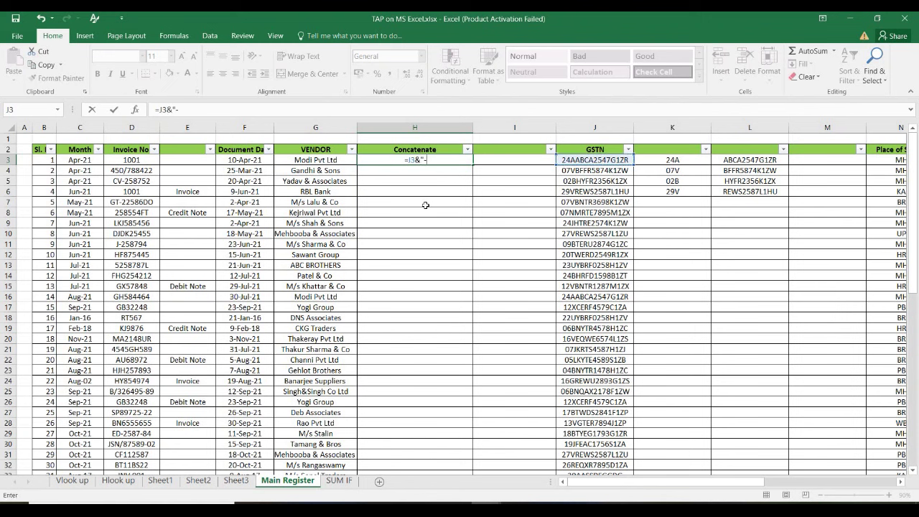
type("\"-\"&")
key("Left")
key("ctrl+Return")
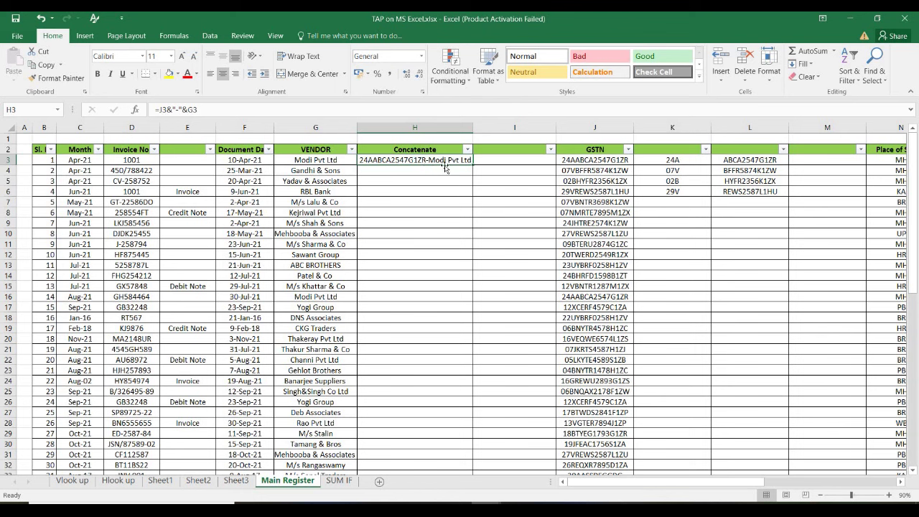
key("ctrl+c")
key("Left")
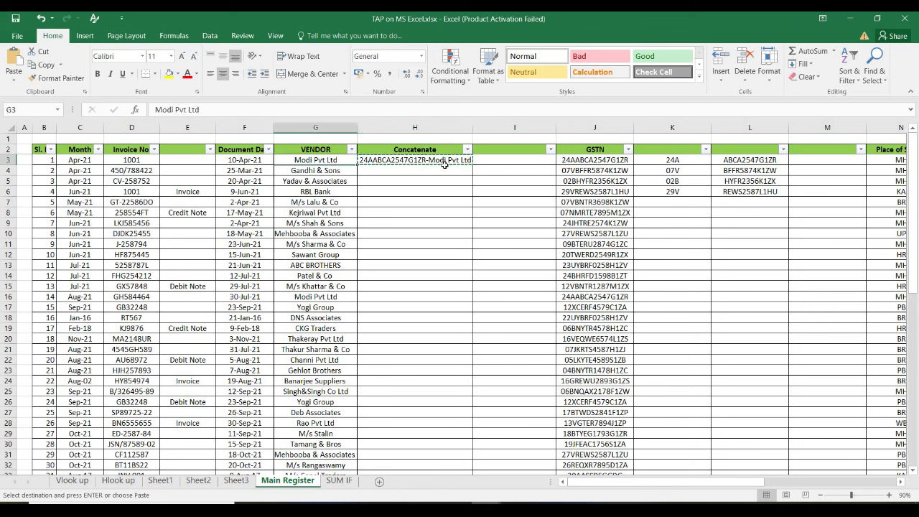
key("Right")
key("Down")
key("Down")
key("Down")
key("shift+Up")
key("shift+Up")
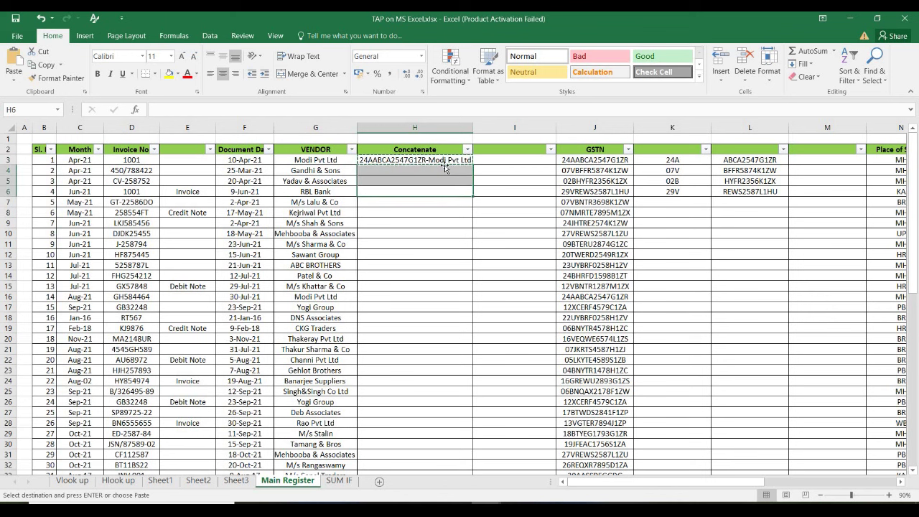
key("ctrl+v")
left_click(445, 203)
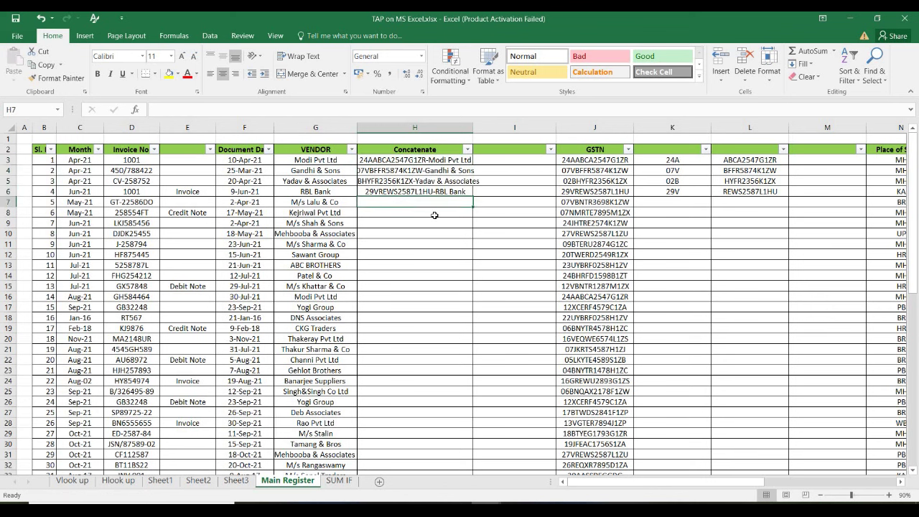
key("Up")
key("shift+Up")
key("shift+Up")
key("shift+Up")
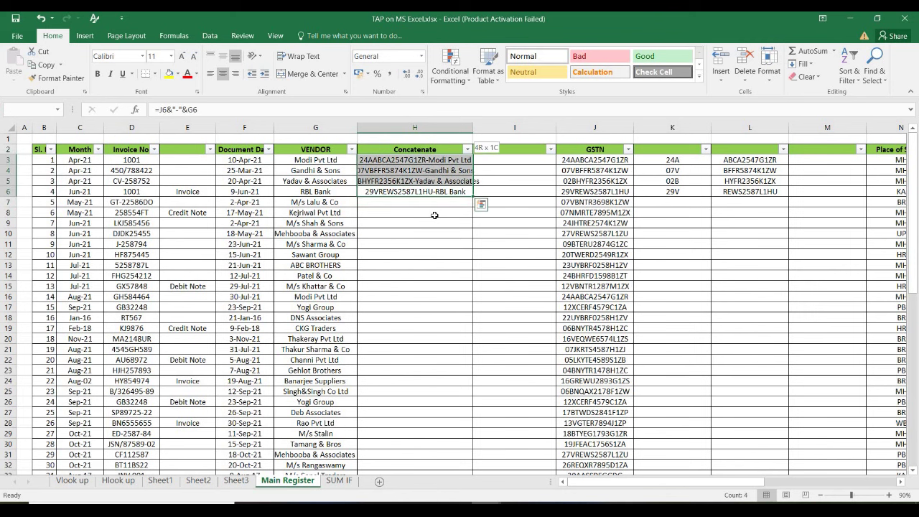
key("Delete")
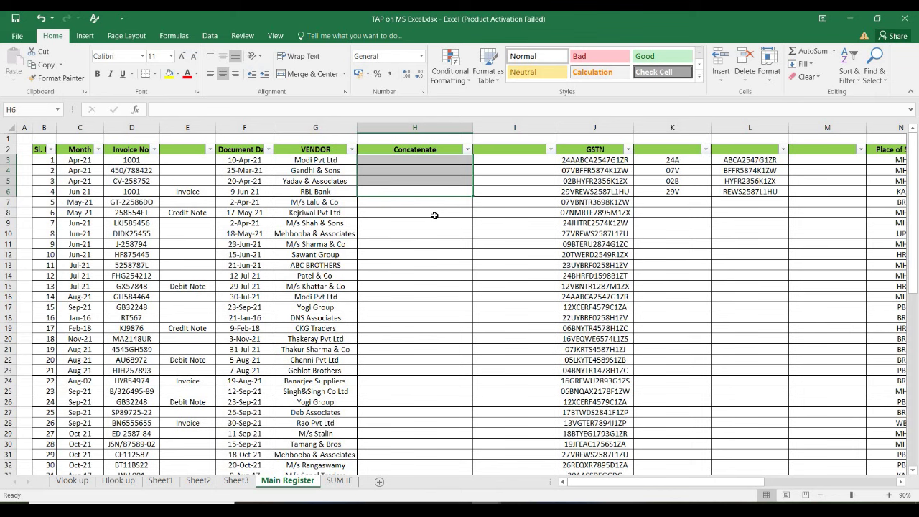
left_click(72, 481)
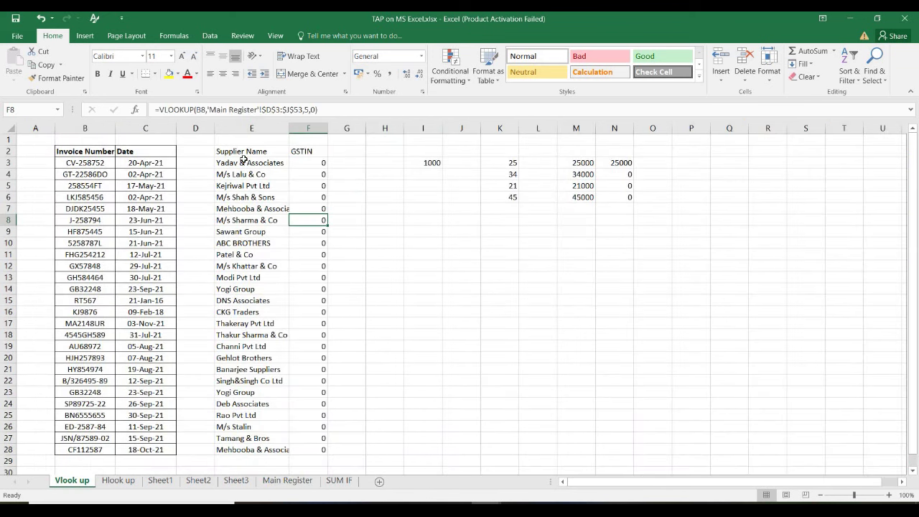
Compare the Vlook up invoice and supplier GSTIN ranges with the Main Register, returning to B3.
left_click(243, 161)
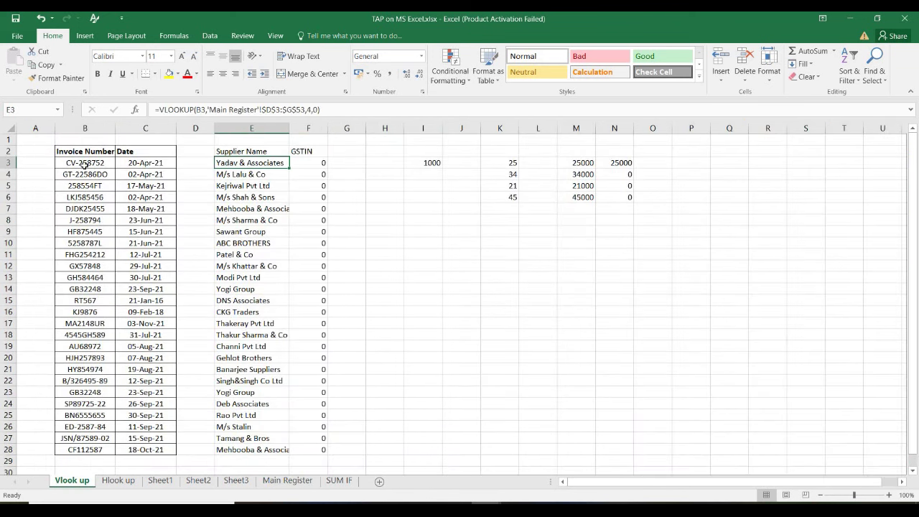
left_click(85, 163)
left_click(285, 479)
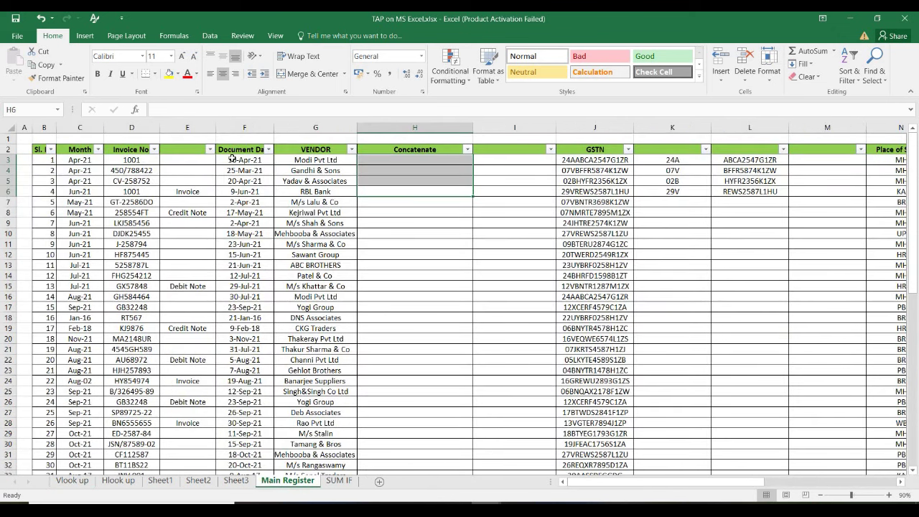
left_click_drag(242, 162, 876, 443)
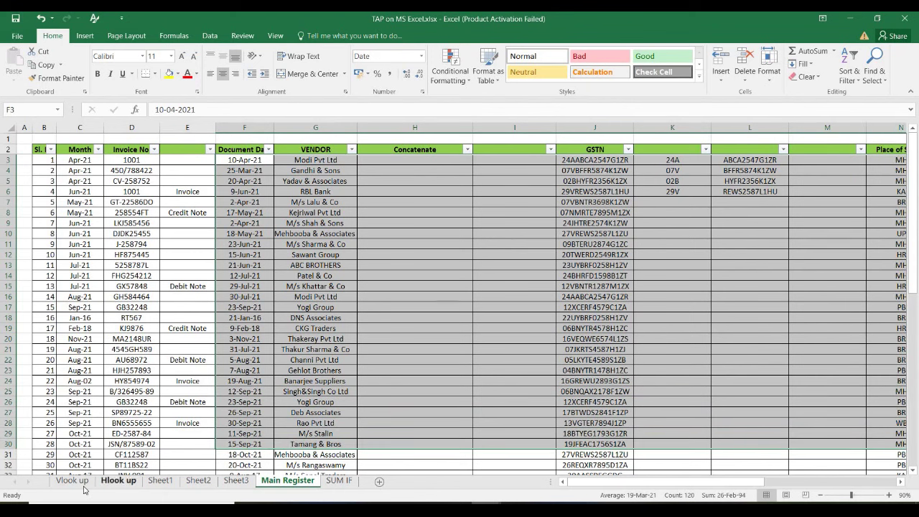
left_click(71, 479)
left_click_drag(250, 163, 308, 376)
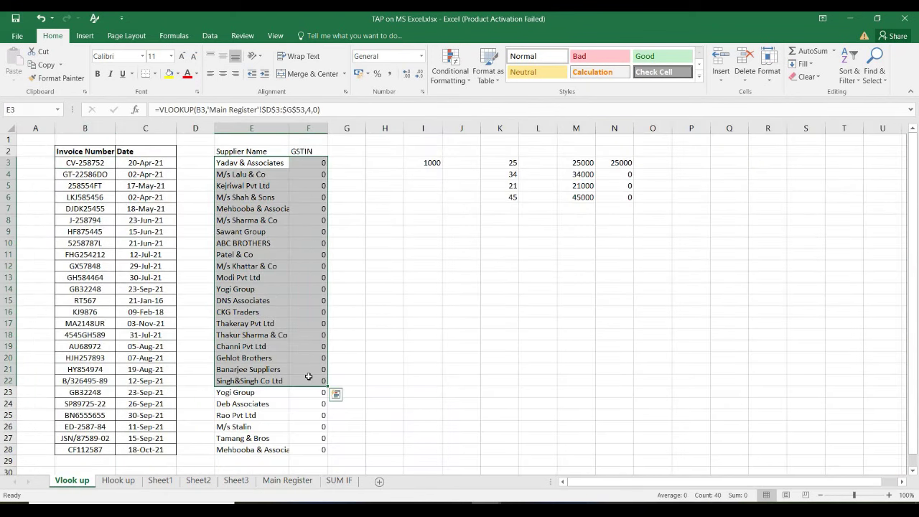
left_click(296, 217)
left_click(256, 164)
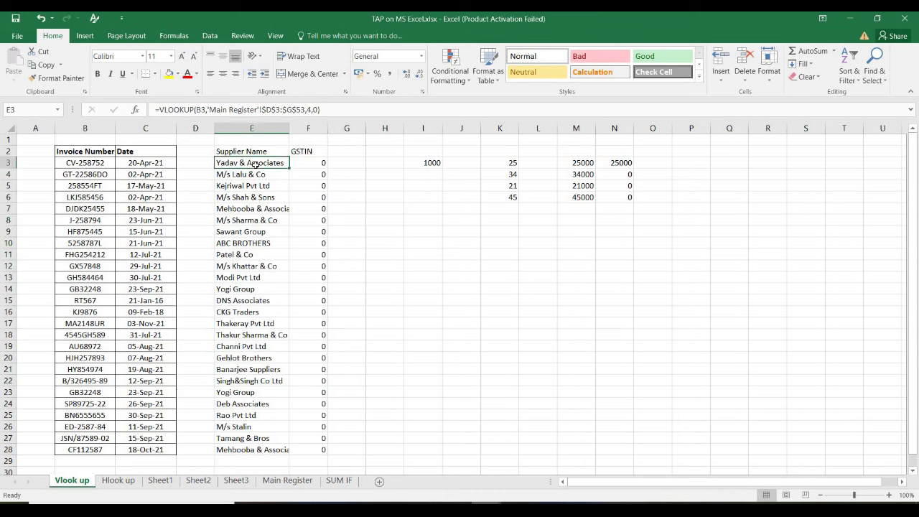
left_click(93, 161)
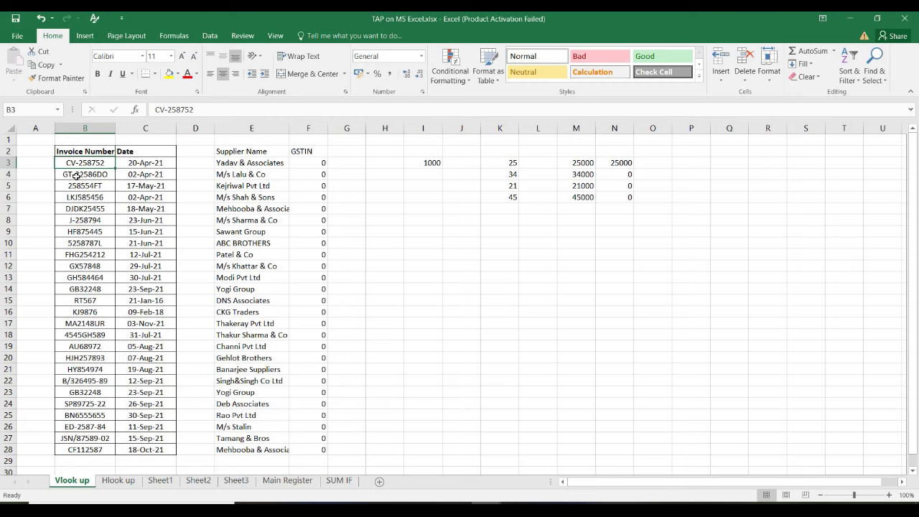
key("Right")
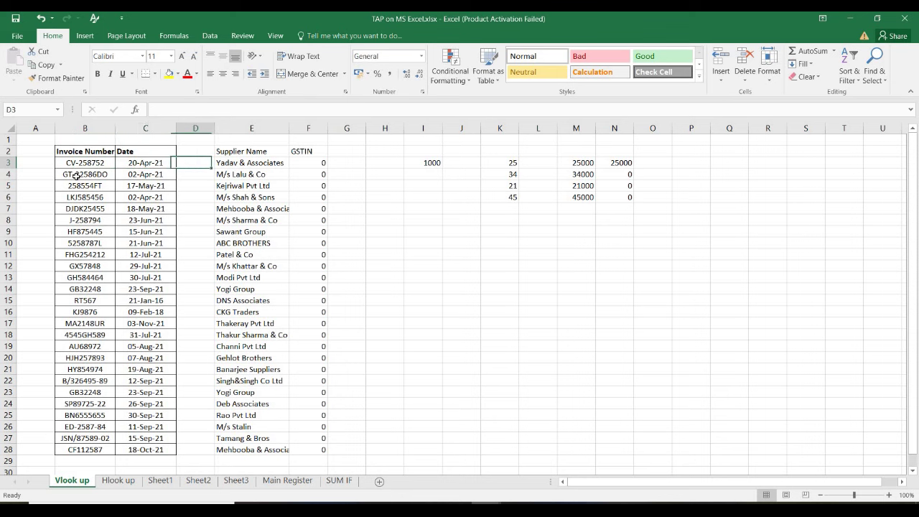
Insert a new column D on the Vlook up sheet headed Concatenate.
key("Right")
key("ctrl+space")
key("ctrl+shift+equal")
key("ctrl+shift+equal")
key("Right")
key("Right")
key("Right")
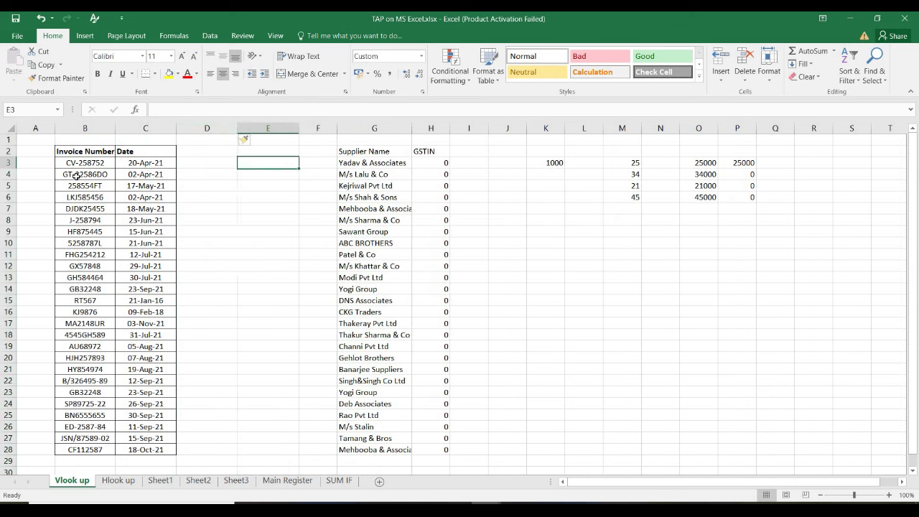
key("Left")
key("Left")
key("Left")
key("Up")
type("Concatenate")
key("Return")
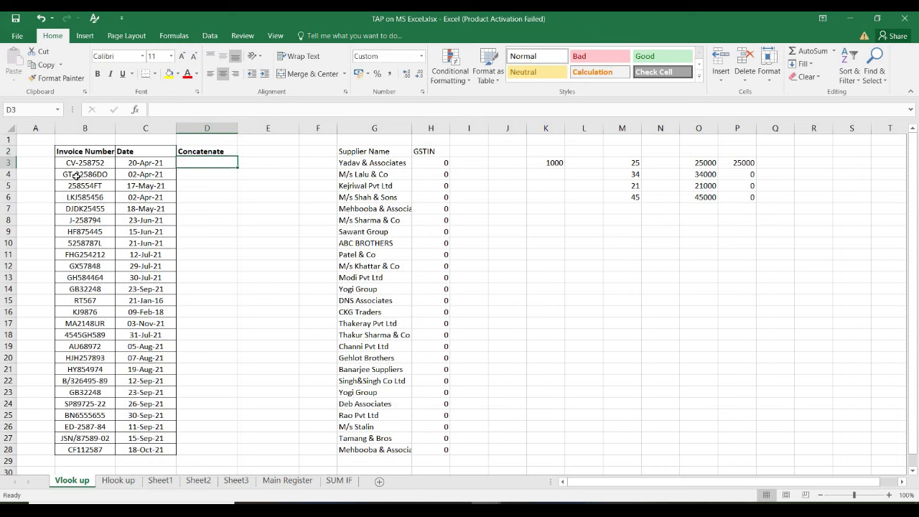
Enter =CONCATENATE(B3,C3) in D3.
type("=conc")
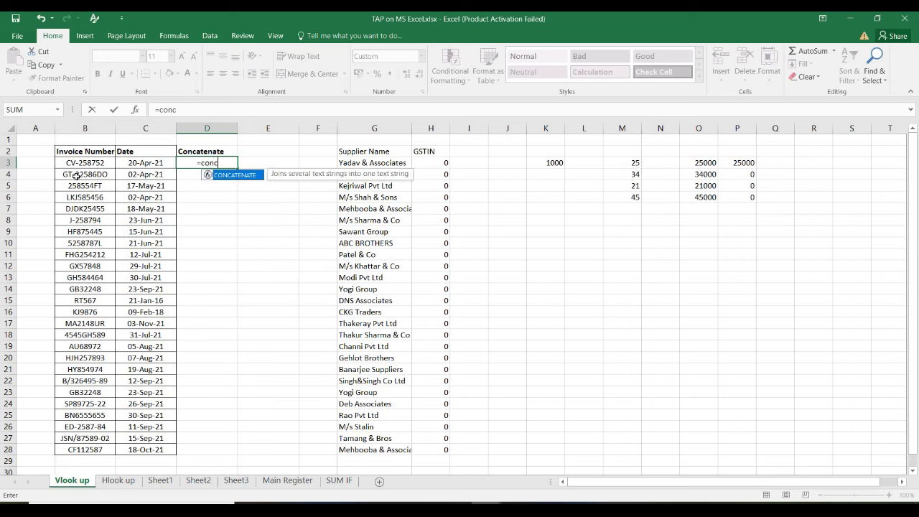
key("Tab")
key("Left")
key("Left")
type(",")
key("Left")
key("Return")
Copy the D3 formula down D3:D28, then move on toward the Main Register sheet.
key("Up")
key("ctrl+c")
key("Left")
key("ctrl+Down")
key("Right")
key("ctrl+shift+Up")
key("ctrl+v")
key("ctrl+Up")
key("ctrl+Page_Down")
key("ctrl+Page_Down")
key("ctrl+Page_Down")
key("ctrl+Page_Down")
key("ctrl+Page_Down")
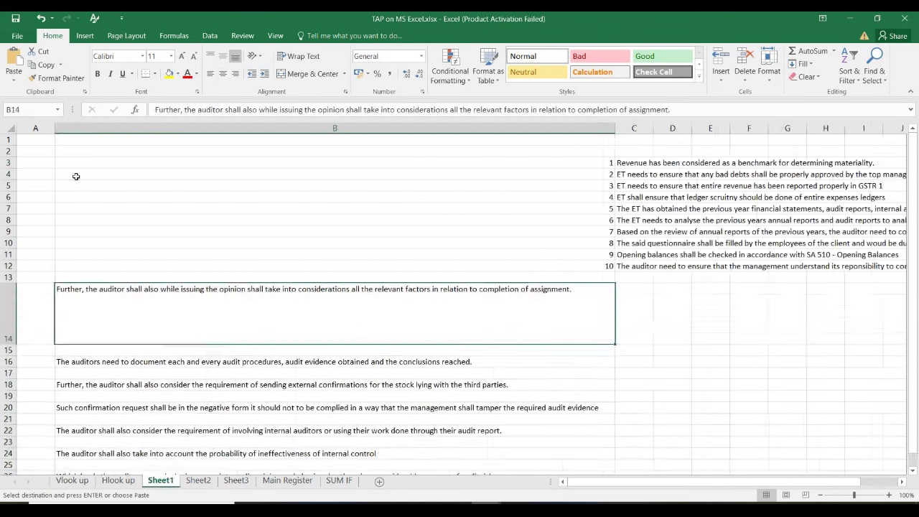
Clear column E of the Main Register and give it the heading C.
key("Up")
key("Down")
key("Left")
key("ctrl+space")
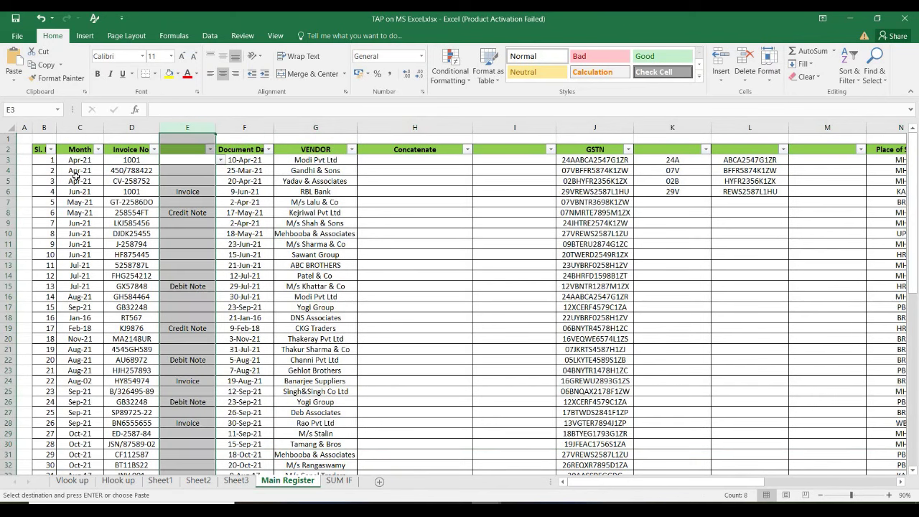
key("Delete")
key("Up")
type("C")
key("Return")
Try =CONCATENATE(D3,F3) in E3 and cancel it when data validation rejects it.
type("=")
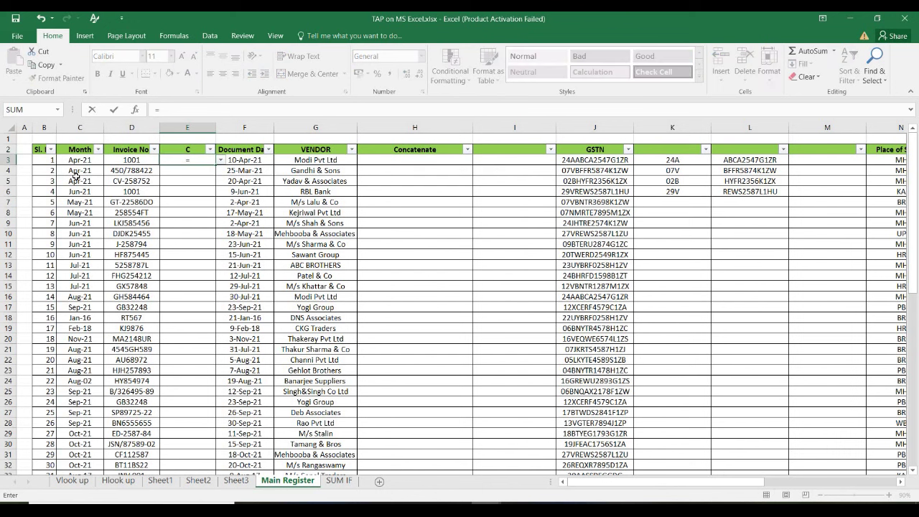
type("con")
key("Tab")
key("Left")
type(",F3")
key("Return")
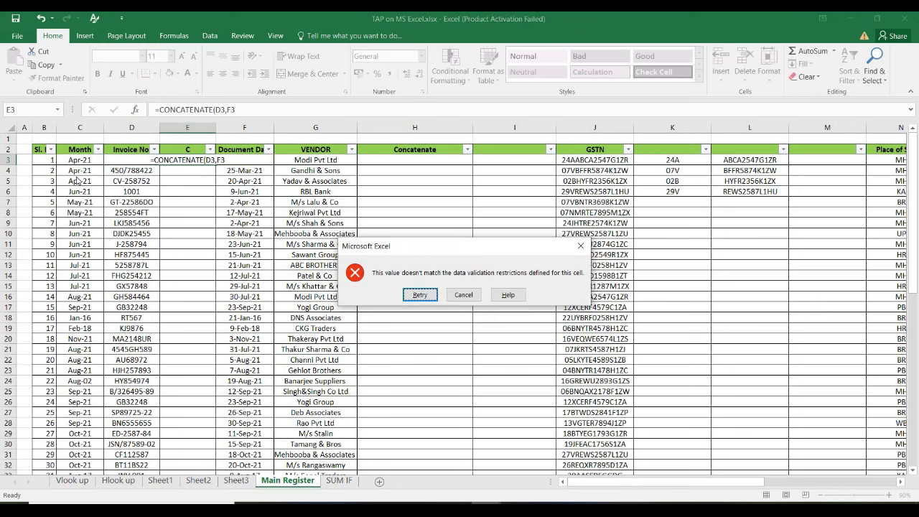
key("Escape")
key("Return")
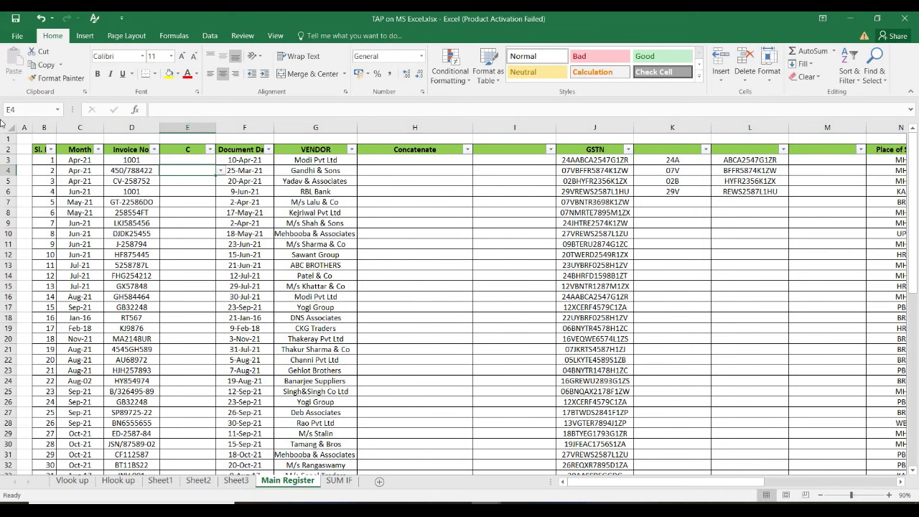
Enter =CONCATENATE(D3,F3) in the Concatenate cell H3.
left_click(221, 171)
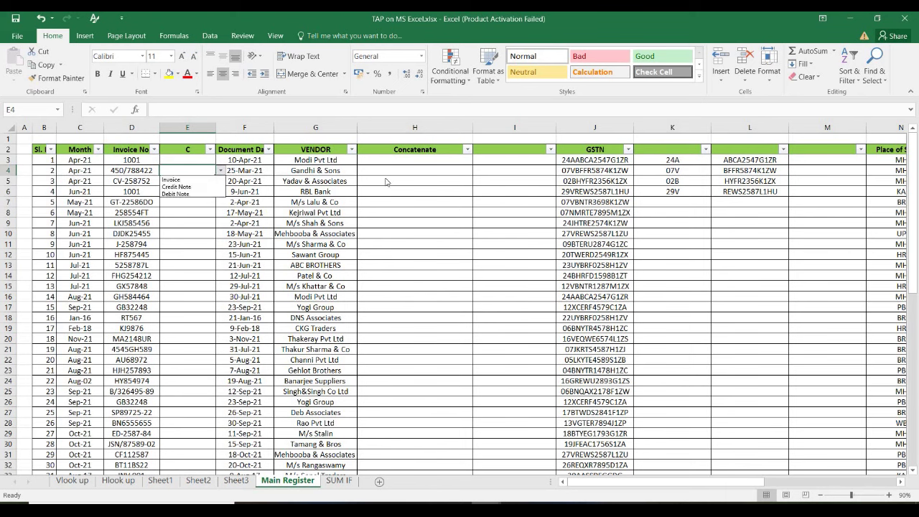
key("Escape")
left_click(397, 161)
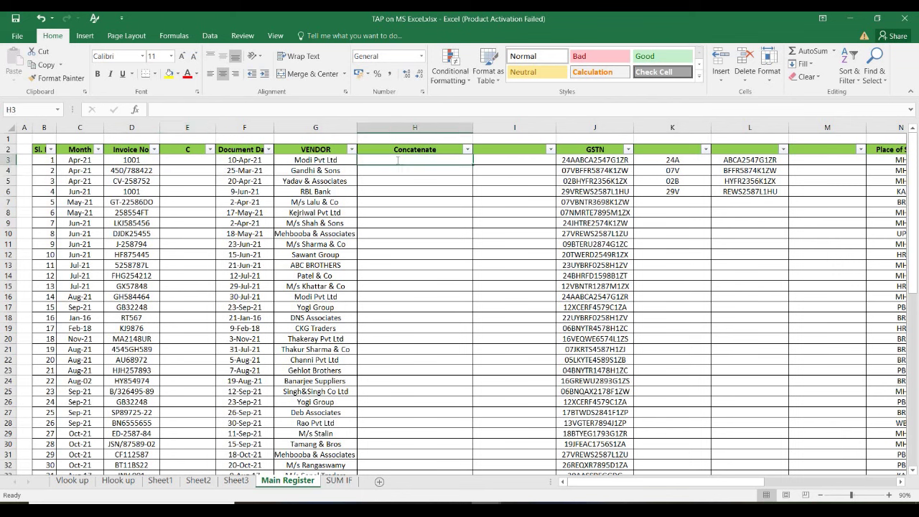
type("=conc")
key("Tab")
key("Left")
key("Left")
key("Left")
key("Left")
type(",")
key("Left")
key("Left")
key("Return")
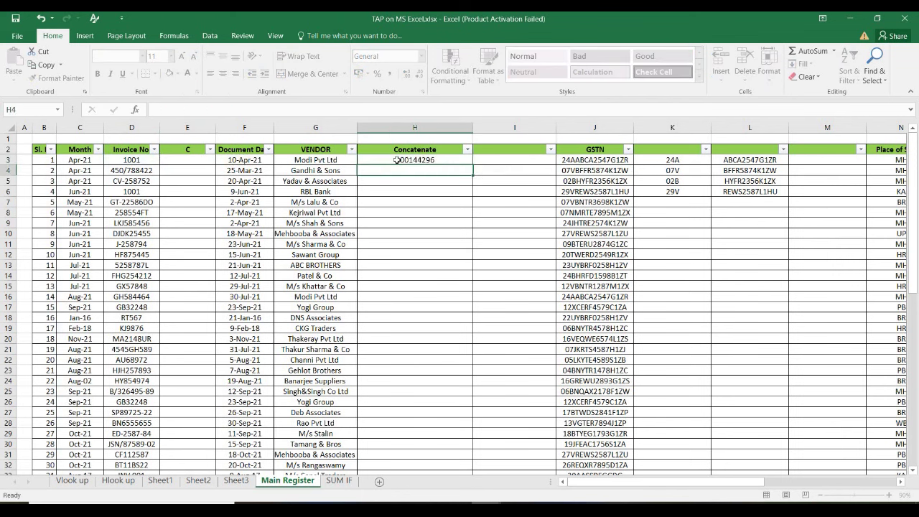
Copy the H3 formula and paste it into H3:H53.
key("Up")
key("ctrl+c")
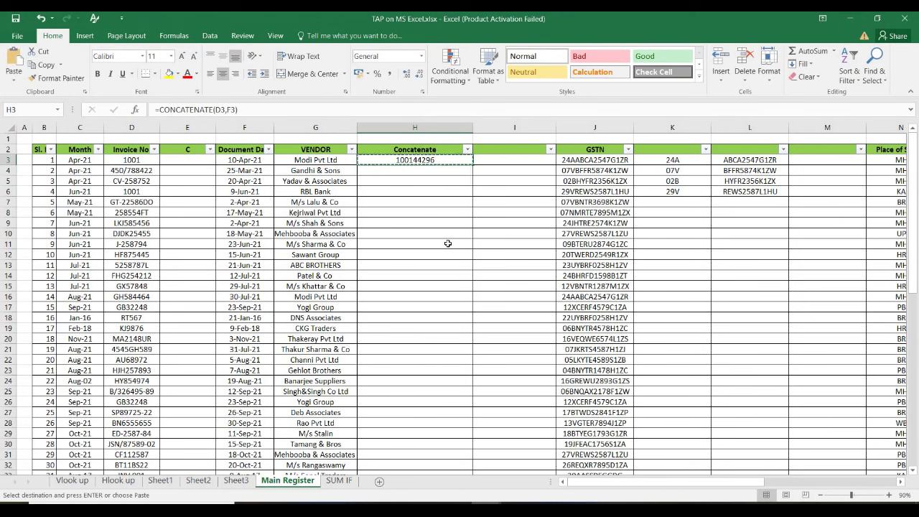
key("Left")
key("ctrl+Down")
key("Right")
key("ctrl+shift+Up")
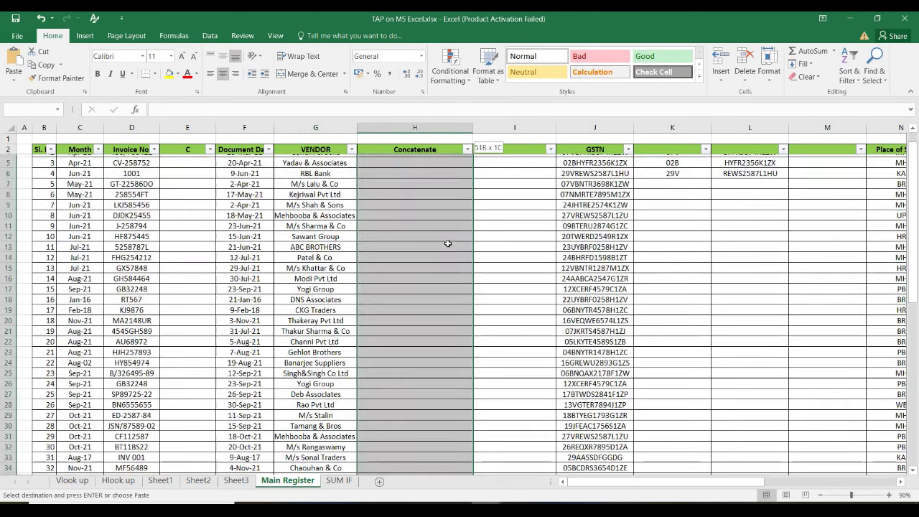
key("ctrl+v")
key("ctrl+Up")
key("Down")
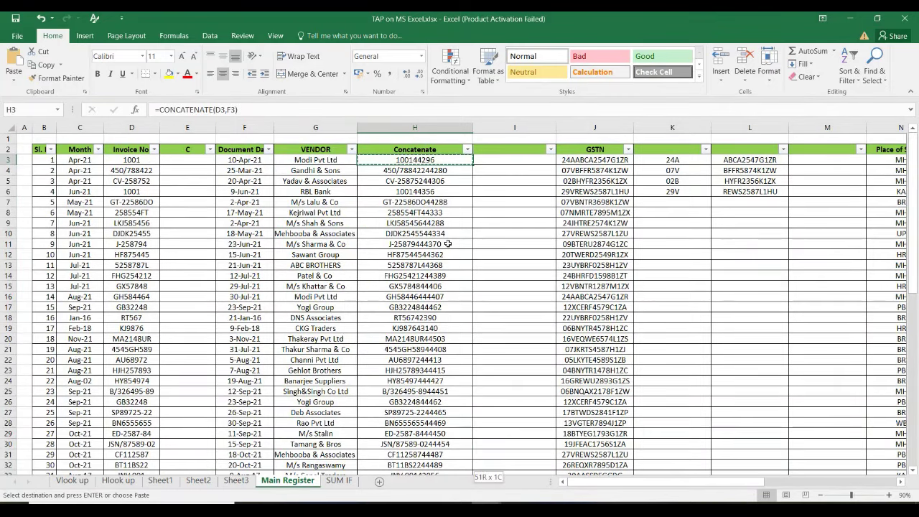
Format H3:H53 as Short Date and check the F24 date and H24 formula.
key("ctrl+shift+Down")
left_click(422, 57)
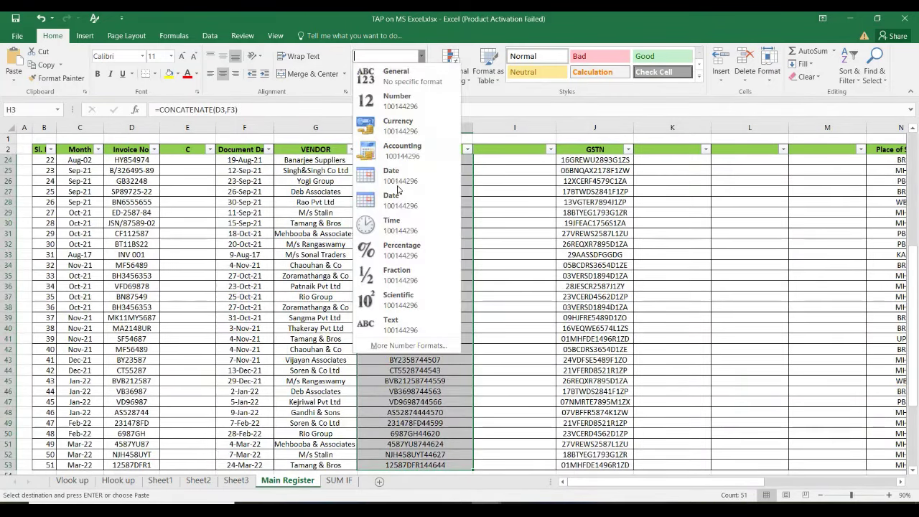
left_click(397, 184)
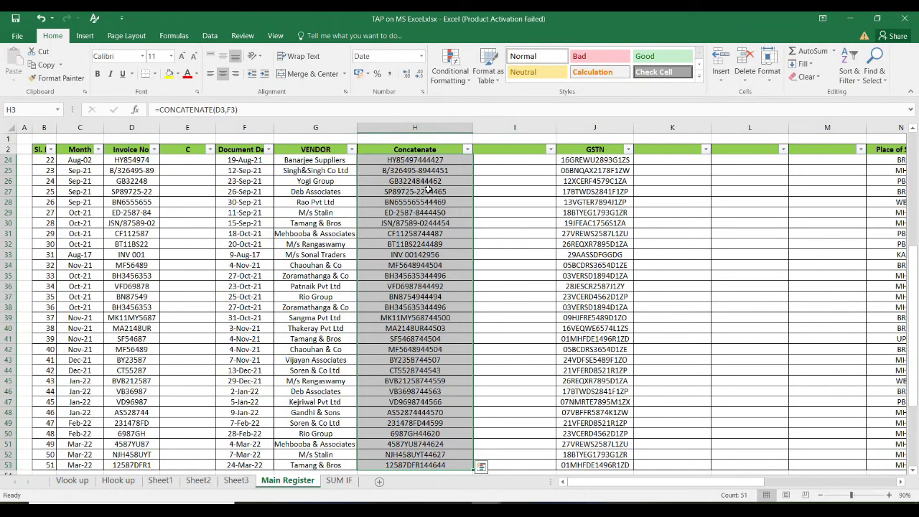
left_click(428, 190)
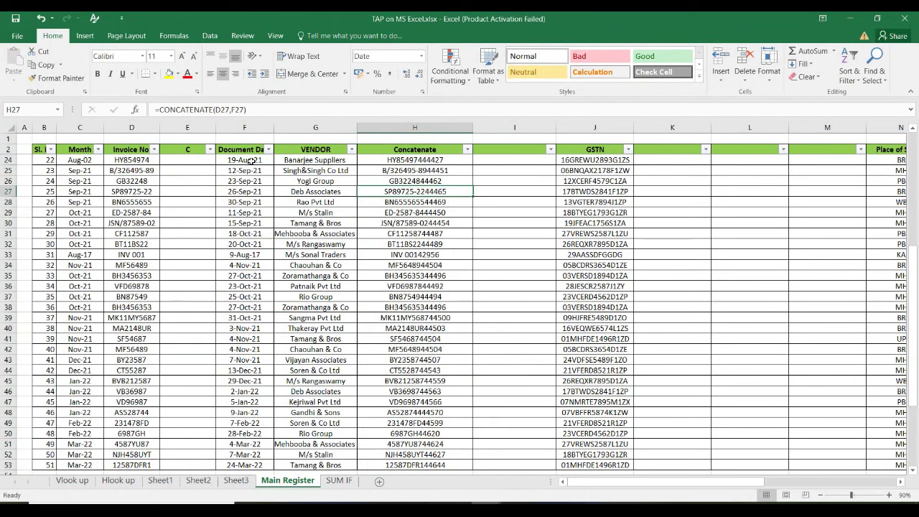
key("Left")
key("Left")
key("Up")
key("Up")
key("Up")
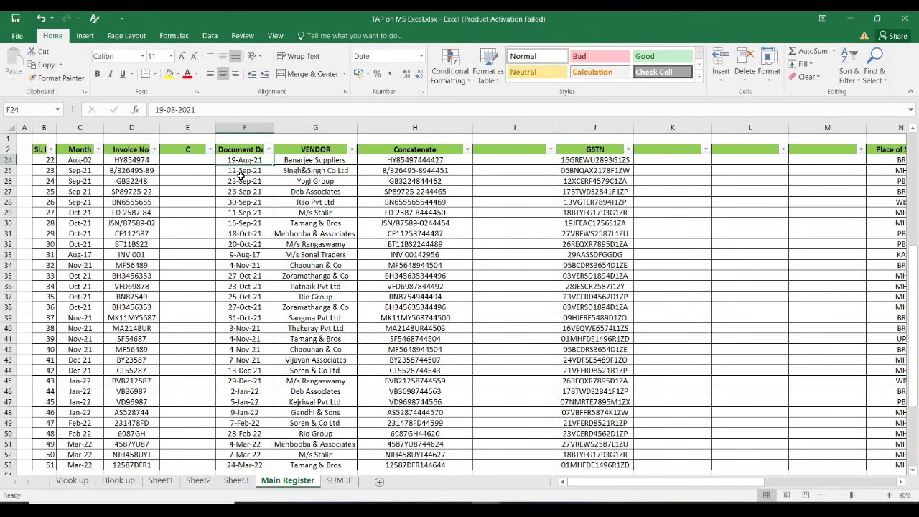
left_click(417, 160)
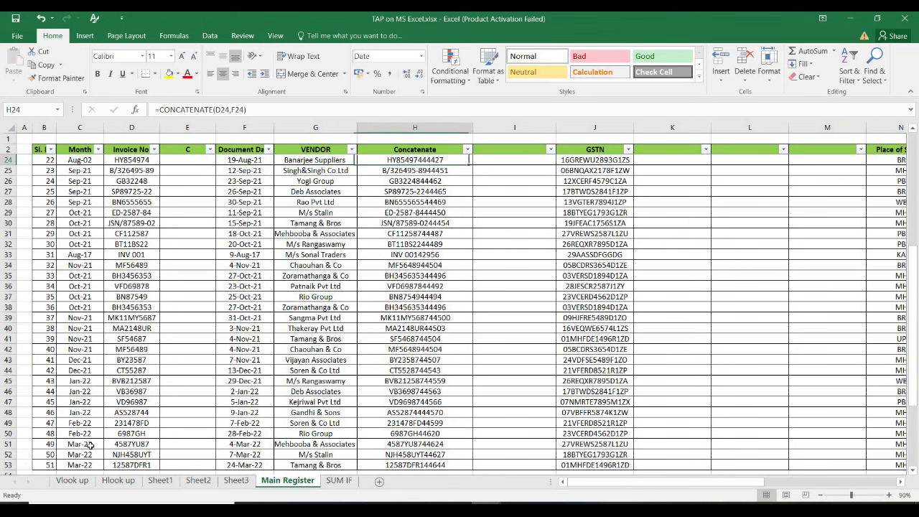
On the Vlook up sheet, copy the Supplier Name heading into E2.
left_click(72, 480)
left_click_drag(207, 165, 207, 300)
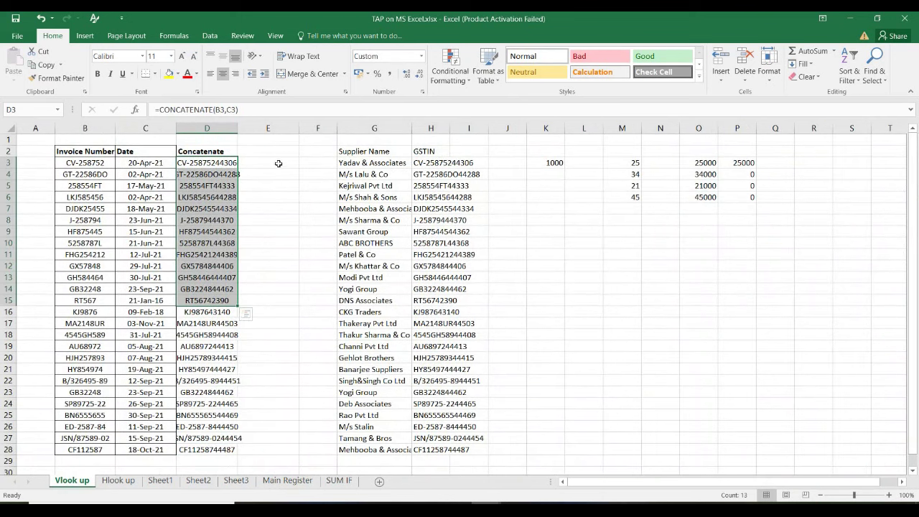
left_click(284, 152)
key("Right")
key("Right")
key("ctrl+c")
key("Left")
key("Left")
key("ctrl+v")
Enter =VLOOKUP(D3,'Main Register'!$H$24:$J$53,3,0) in E3.
key("Down")
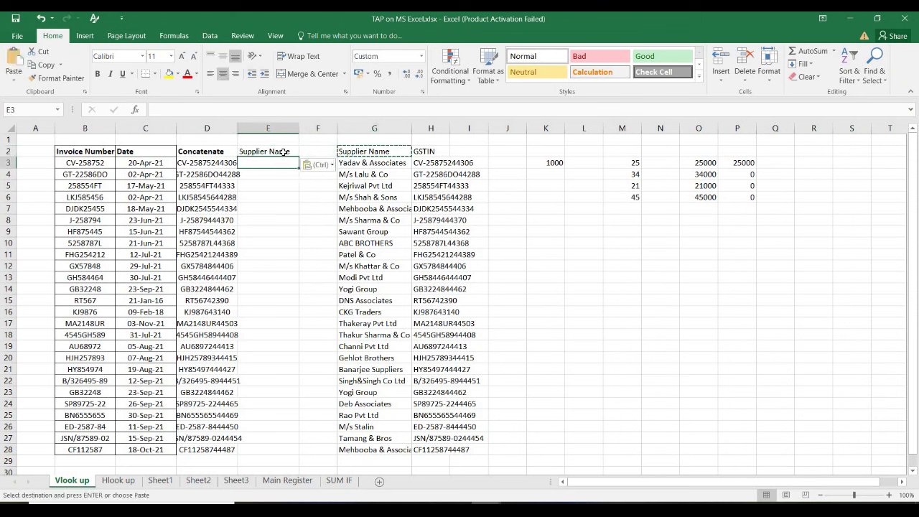
type("=vlo")
key("Tab")
key("Left")
type(",")
key("ctrl+Page_Down")
key("ctrl+Page_Down")
key("ctrl+Page_Down")
key("ctrl+Page_Down")
key("ctrl+Page_Down")
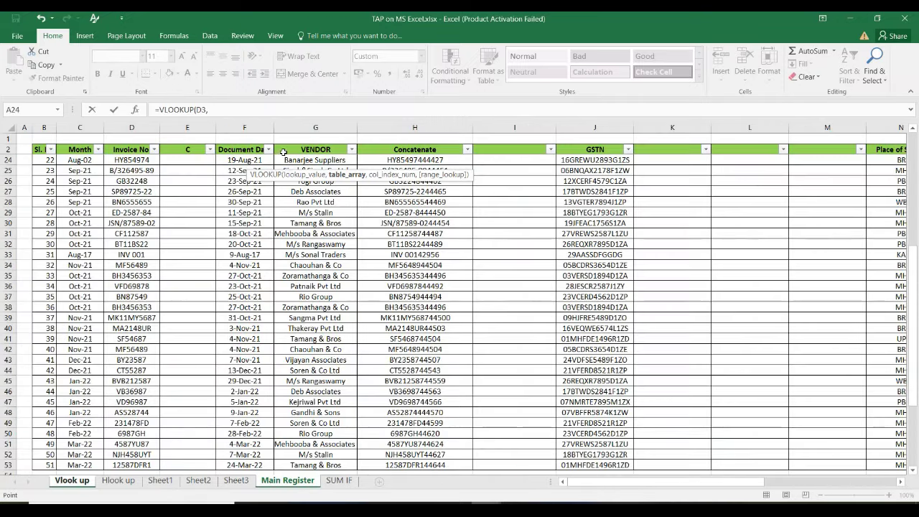
left_click(404, 162)
key("shift+Right")
key("shift+Right")
key("ctrl+shift+Down")
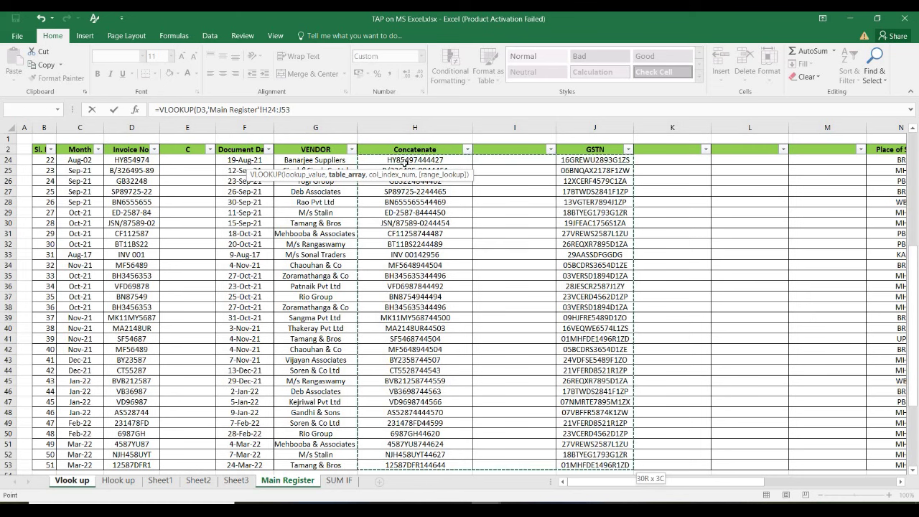
key("F4")
type(",3,0")
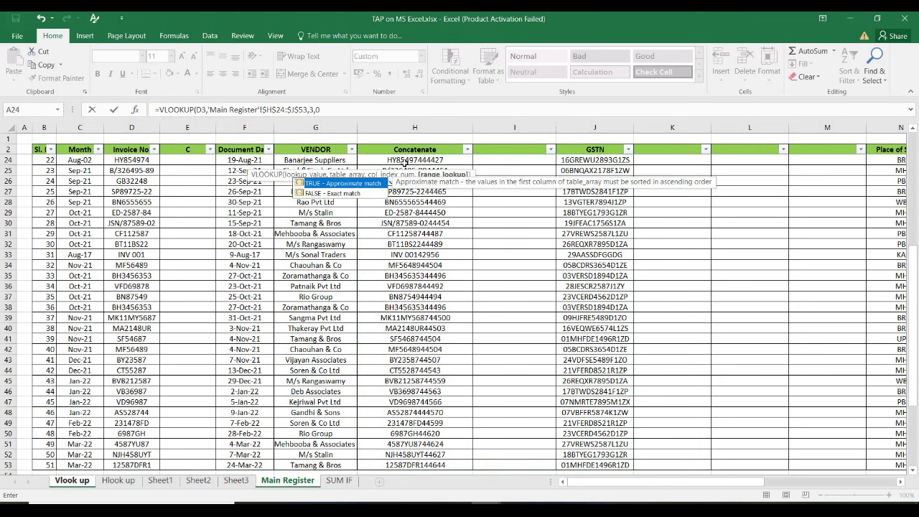
key("Return")
Delete the #N/A lookup from E3 and check the D3 Concatenate formula.
key("Up")
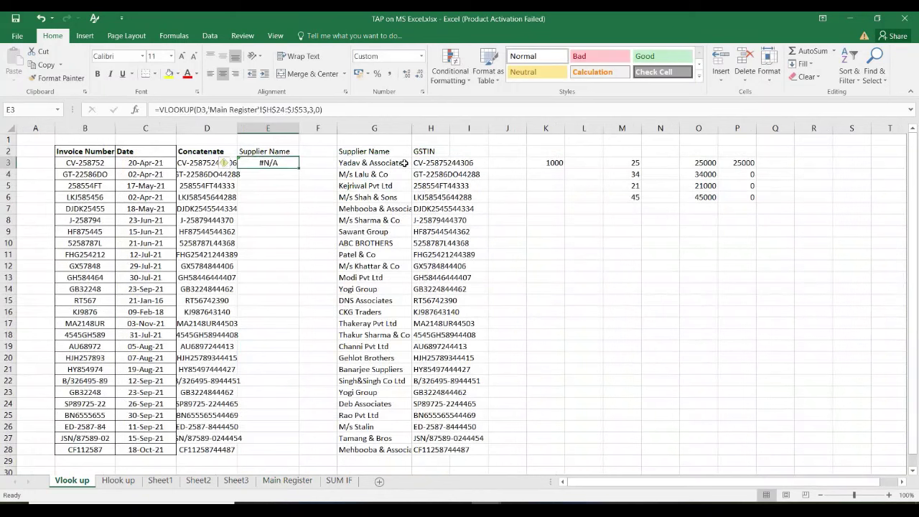
key("Delete")
left_click(201, 164)
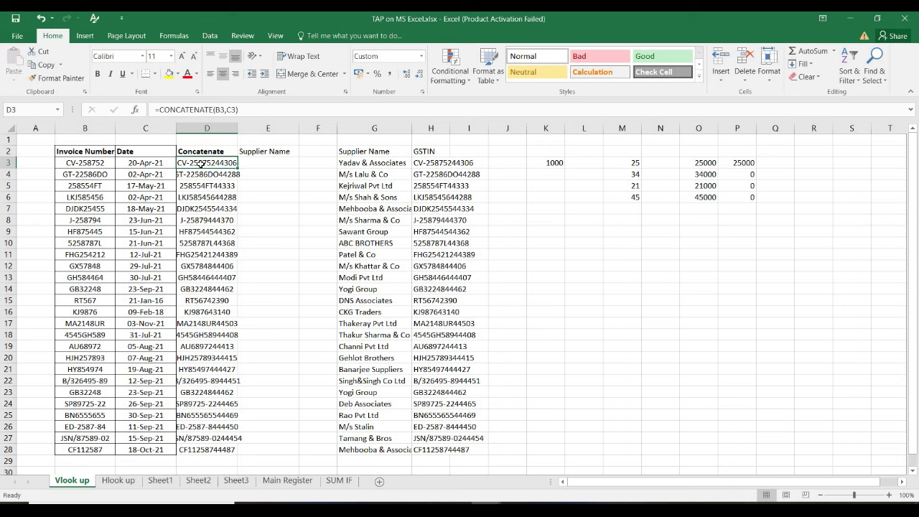
left_click(267, 265)
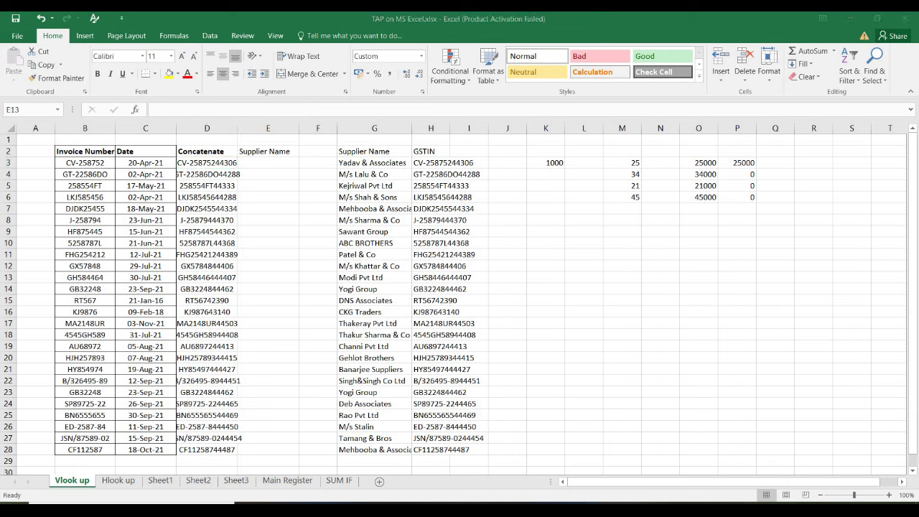
Delete the Concatenate column H and the blank column I from the Main Register.
left_click(237, 480)
left_click(287, 480)
key("Down")
key("Down")
key("Down")
key("Down")
key("ctrl+space")
key("ctrl+minus")
key("ctrl+minus")
key("Right")
key("ctrl+space")
key("ctrl+minus")
key("ctrl+minus")
key("ctrl+minus")
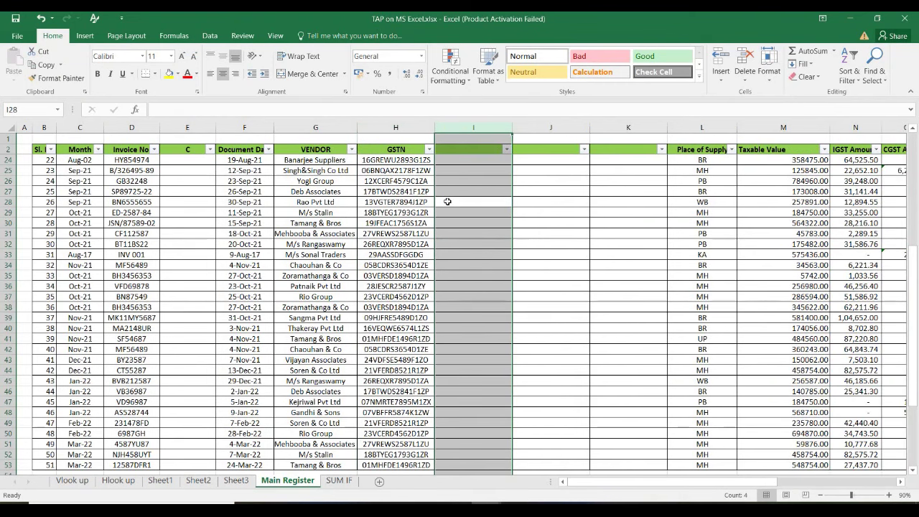
Delete the empty column E, then insert a fresh blank column before Document Date.
key("Left")
key("Left")
key("Left")
key("Left")
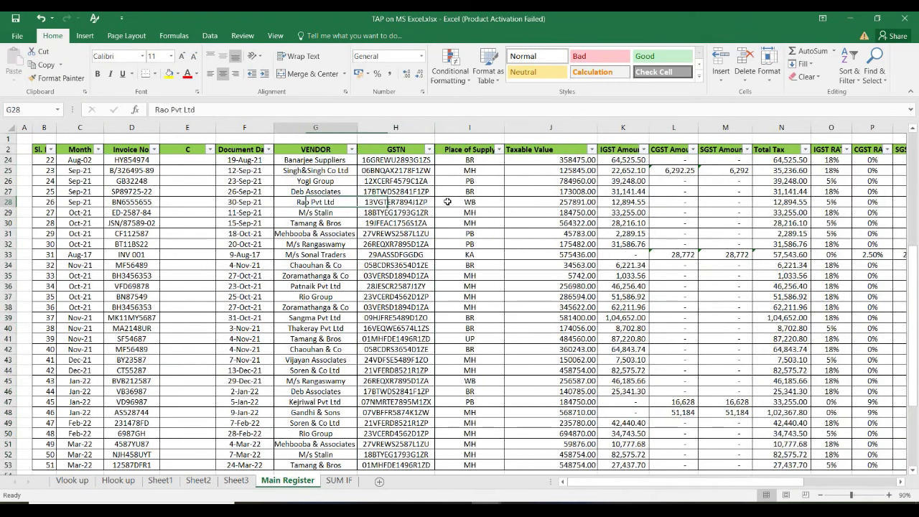
key("ctrl+space")
key("ctrl+minus")
key("Right")
key("Right")
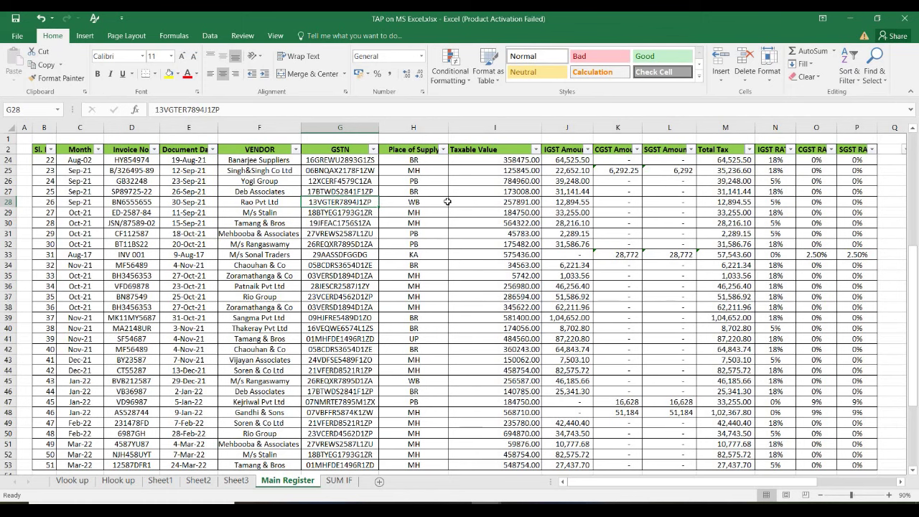
key("Left")
key("Left")
key("ctrl+space")
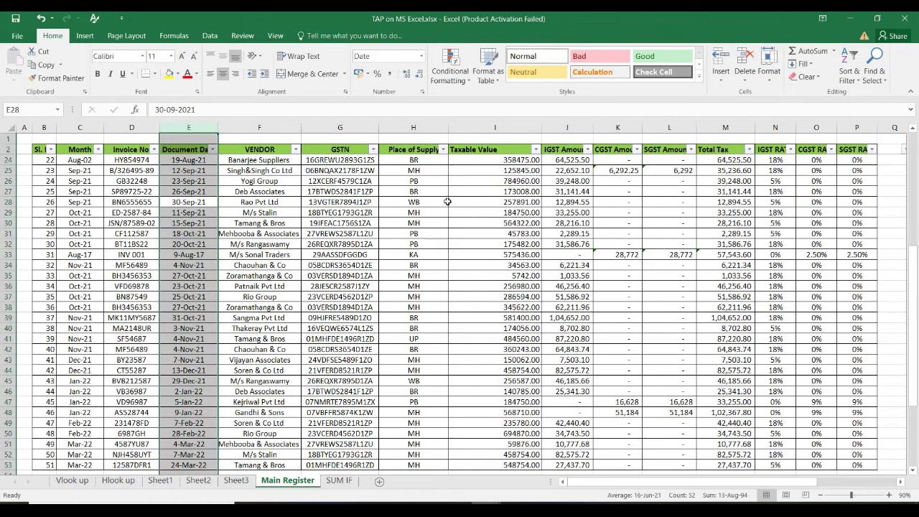
key("ctrl+shift+plus")
key("Up")
key("Up")
key("Up")
key("Up")
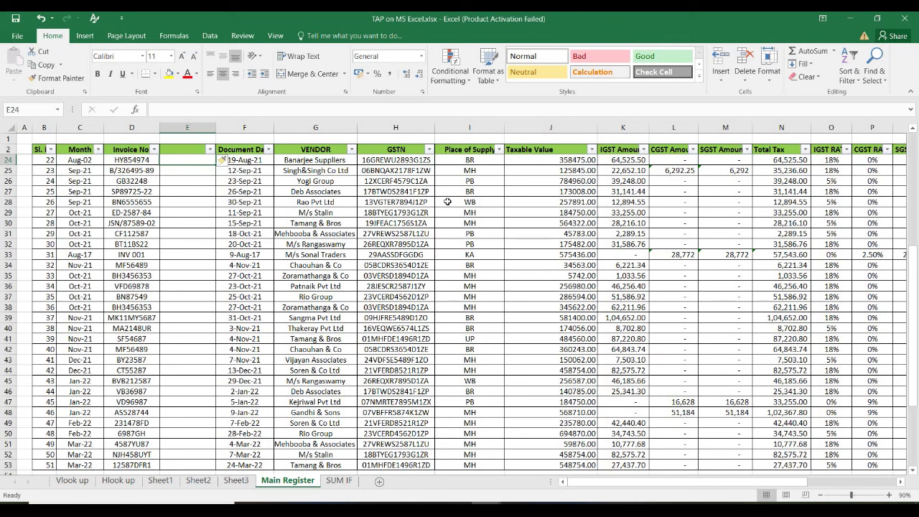
Enter a COUNTIF formula in E24 counting its invoice number within column D.
type("=count")
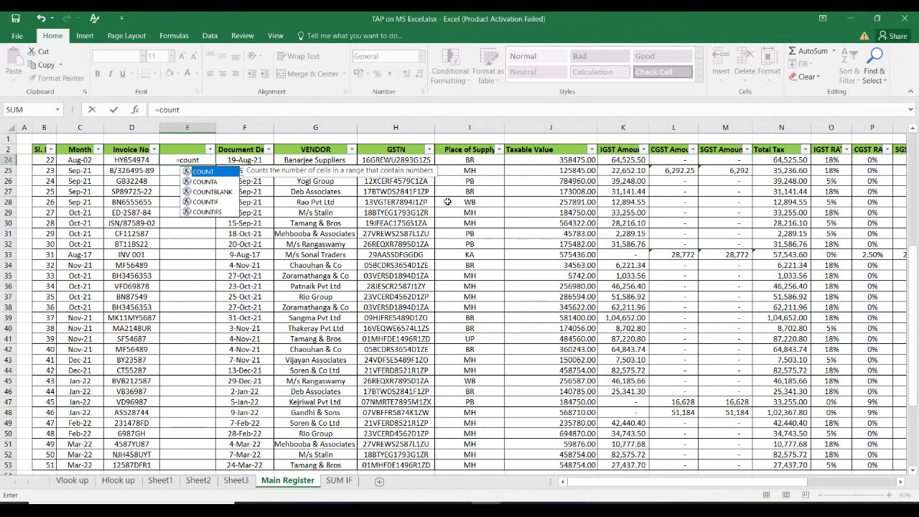
type("if")
key("Tab")
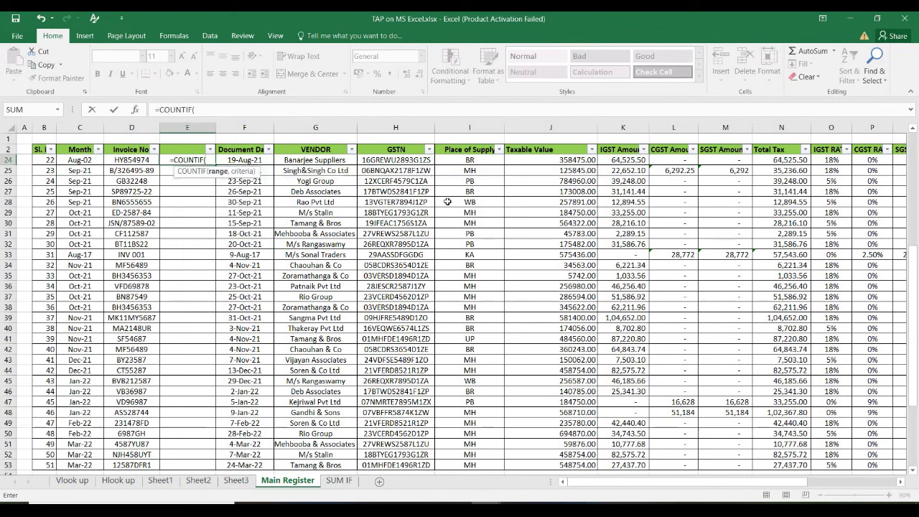
key("Left")
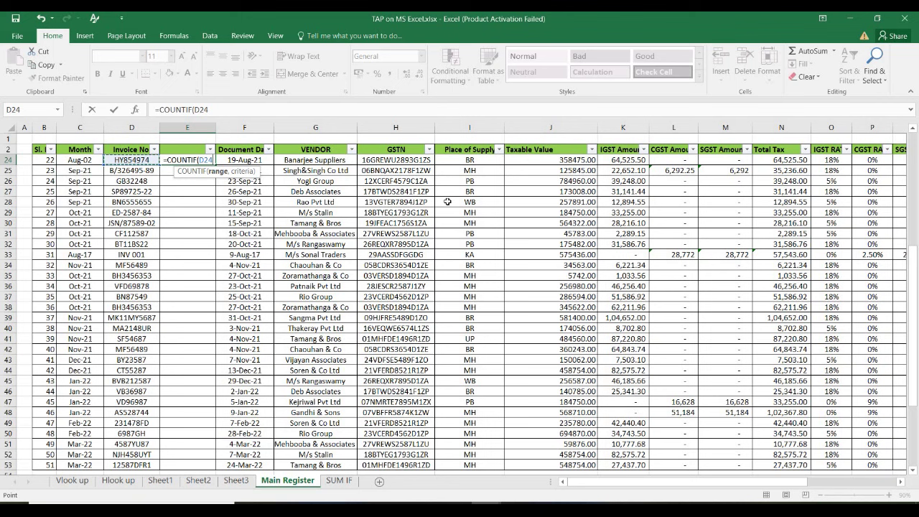
key("ctrl+shift+Down")
key("shift+Up")
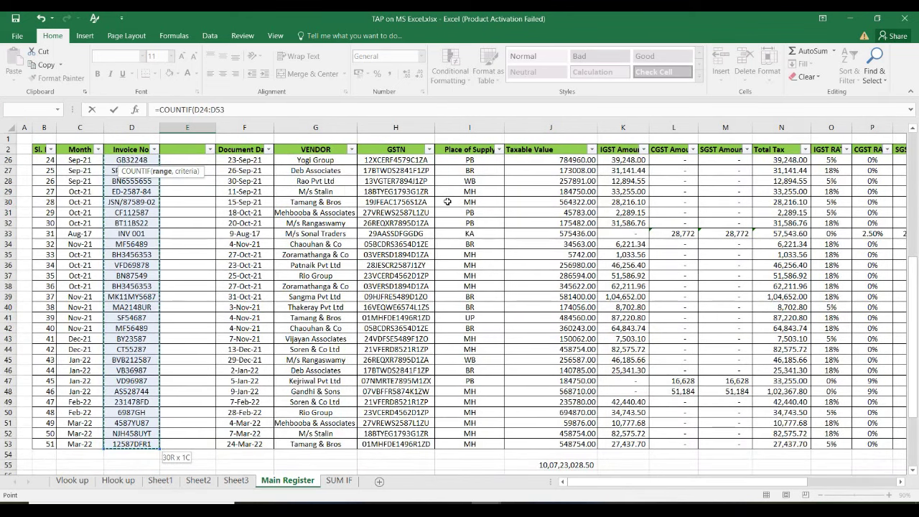
type(",")
key("Left")
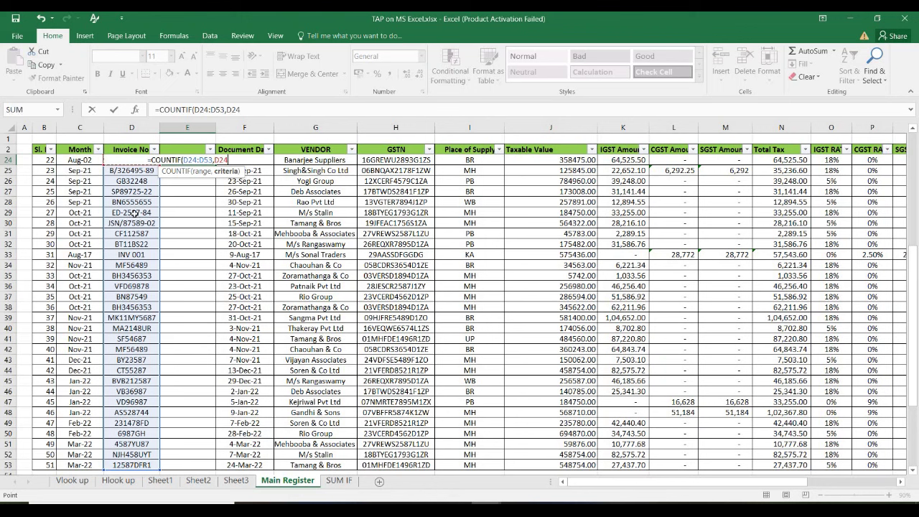
key("ctrl+Return")
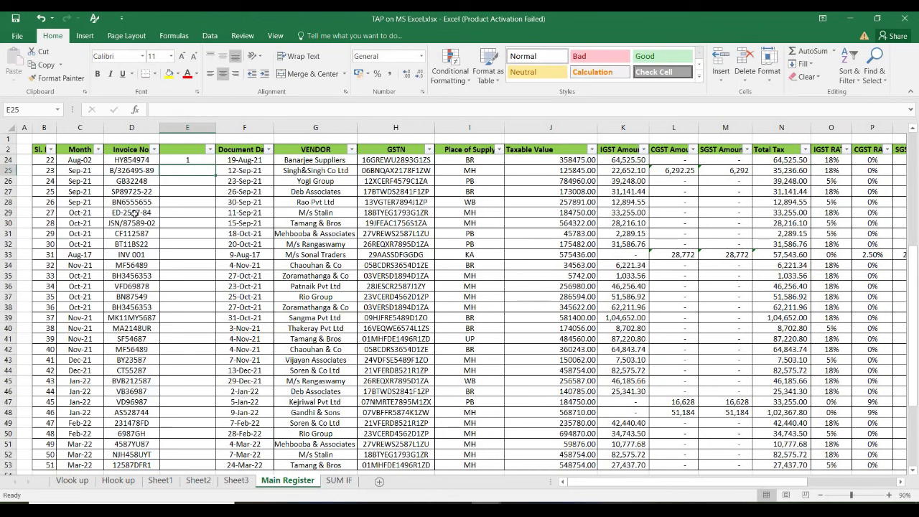
Copy the E24 formula and adjust a column E selection before moving to E3.
key("ctrl+c")
key("Left")
key("ctrl+Down")
key("Right")
key("Down")
key("shift+Up")
key("shift+Up")
key("shift+Up")
key("shift+Up")
key("shift+Up")
key("shift+Up")
key("shift+Up")
key("shift+Up")
key("shift+Up")
key("shift+Up")
key("shift+Up")
key("shift+Up")
key("shift+Up")
key("shift+Up")
key("shift+Up")
key("shift+Up")
key("shift+Up")
key("shift+Up")
key("shift+Up")
key("shift+Up")
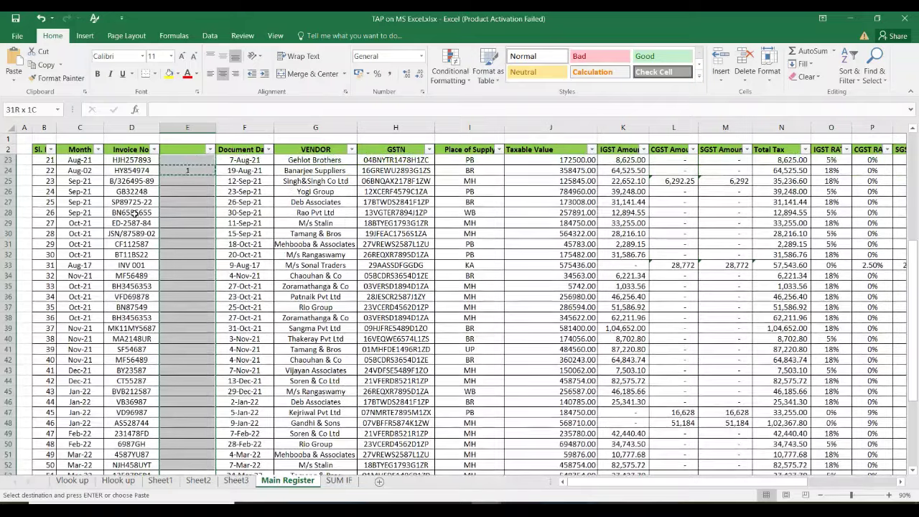
key("shift+Down")
key("shift+Down")
key("shift+Down")
key("shift+Down")
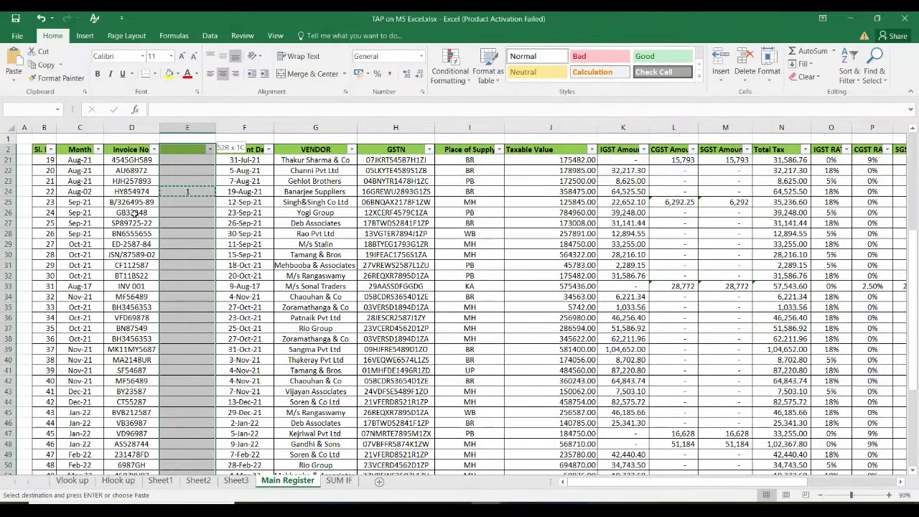
key("shift+Down")
key("shift+Down")
key("shift+Down")
key("shift+Down")
key("shift+Down")
key("shift+Down")
key("shift+Down")
key("shift+Down")
key("shift+Down")
key("shift+Down")
key("shift+Down")
key("shift+Down")
key("shift+Down")
key("shift+Down")
key("shift+Down")
key("shift+Down")
key("shift+Down")
key("shift+Down")
key("shift+Down")
key("shift+Down")
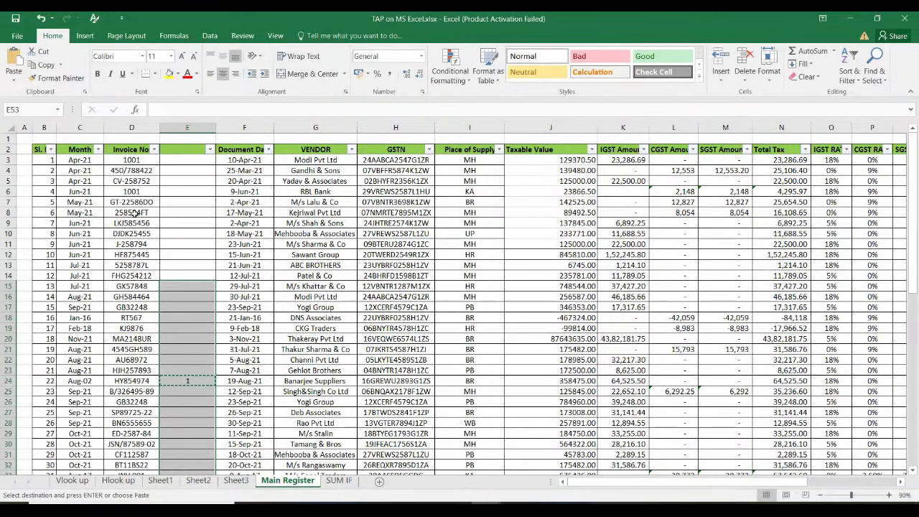
key("Down")
key("Down")
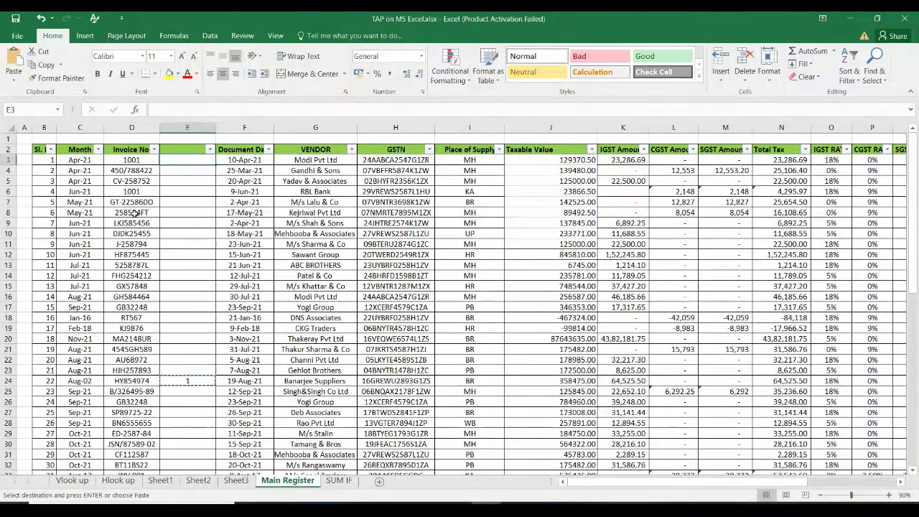
Enter =COUNTIF(D3:D53,D3) in E3, replacing a mistaken COUNT entry.
type("=count")
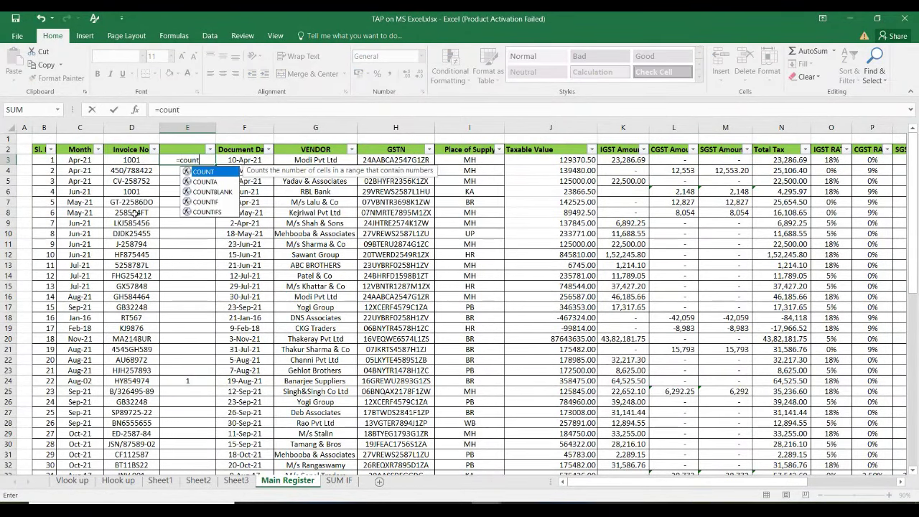
key("Tab")
key("Escape")
type("=countif")
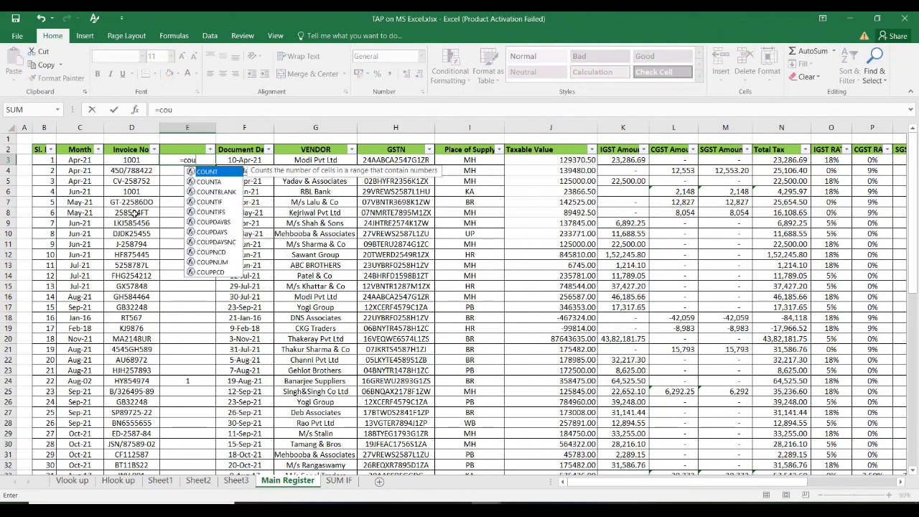
key("Tab")
key("Left")
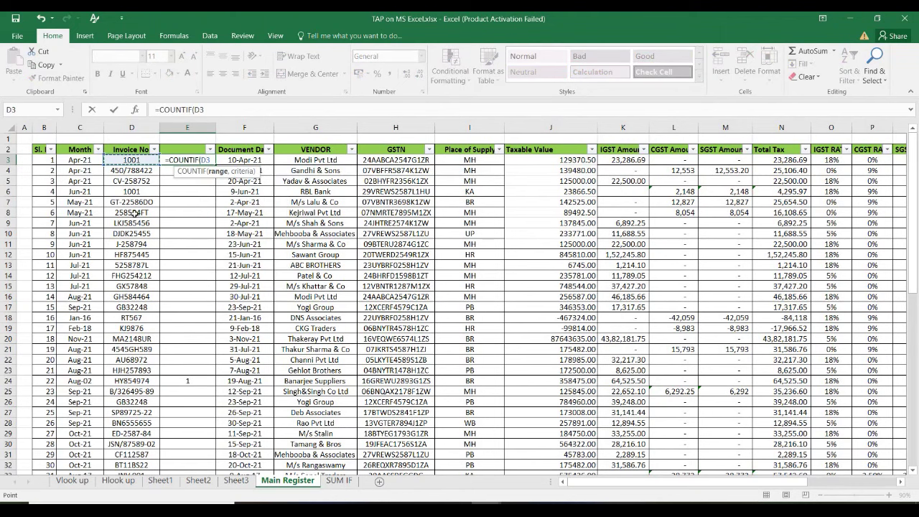
key("ctrl+shift+Down")
type(",")
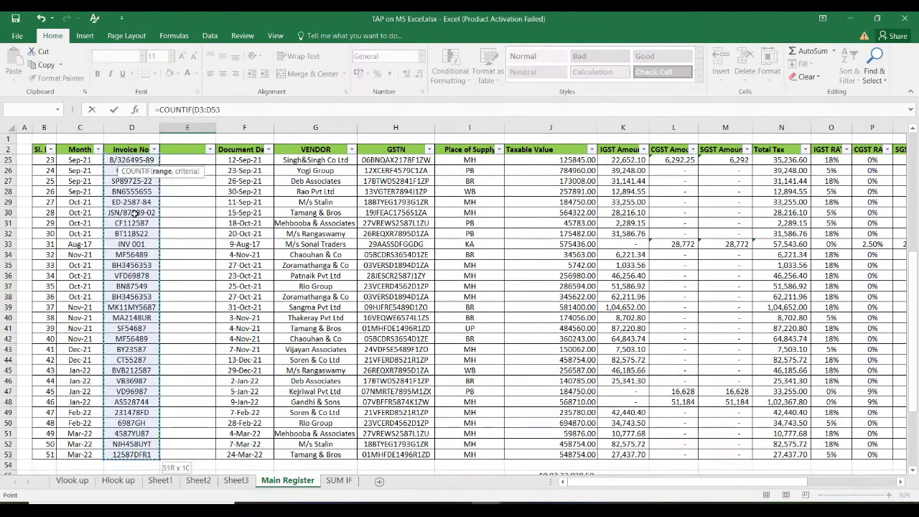
key("Left")
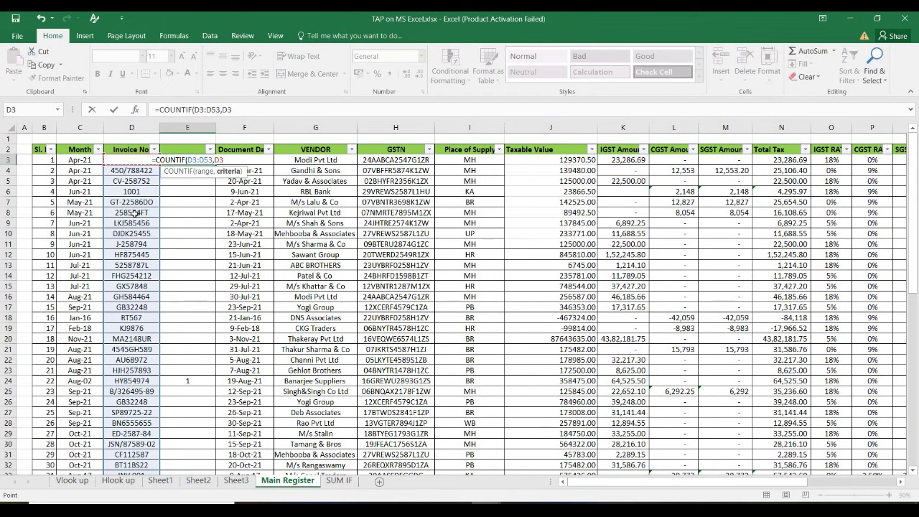
key("Return")
Paste the E3 count formula down E3:E53 and review the copied results.
key("Up")
key("ctrl+c")
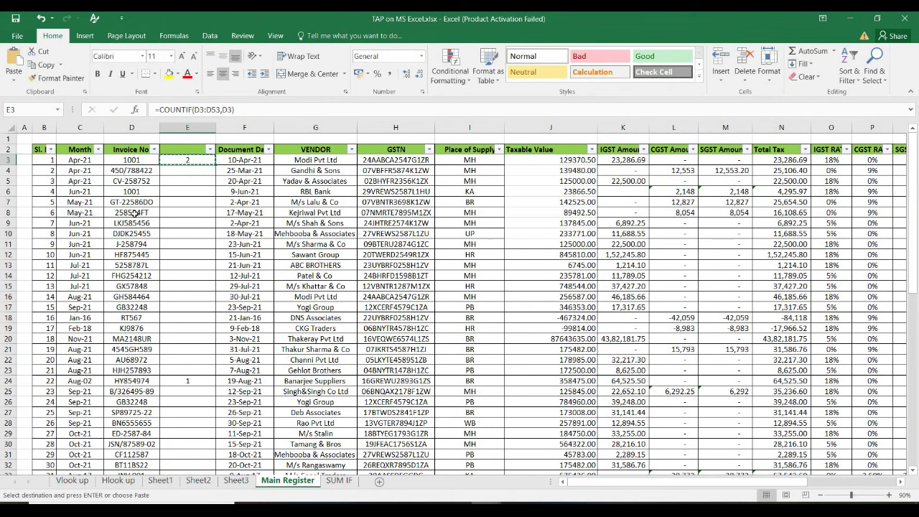
key("Left")
key("ctrl+Down")
key("Right")
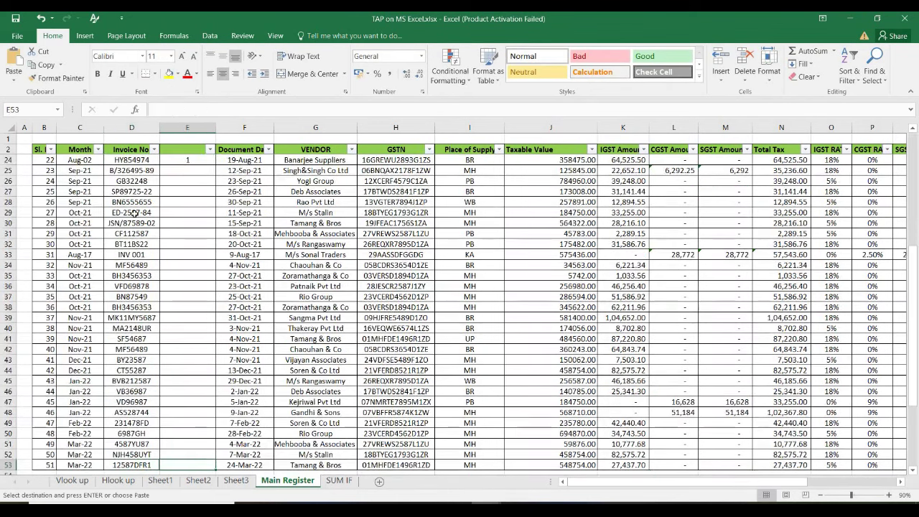
key("ctrl+shift+Up")
key("ctrl+shift+Up")
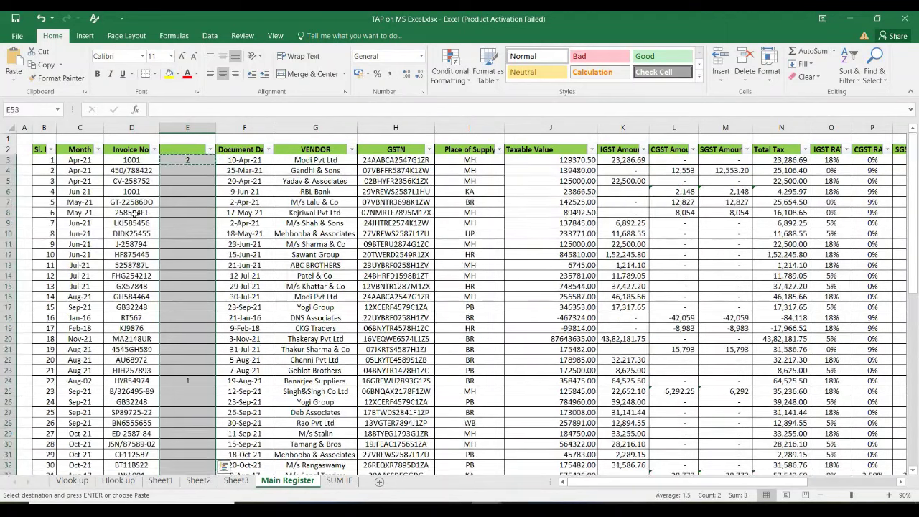
key("ctrl+v")
key("ctrl+Up")
key("Down")
key("Down")
key("Down")
key("Down")
key("Down")
key("Down")
key("Down")
key("Down")
key("Down")
key("Down")
key("Down")
key("Down")
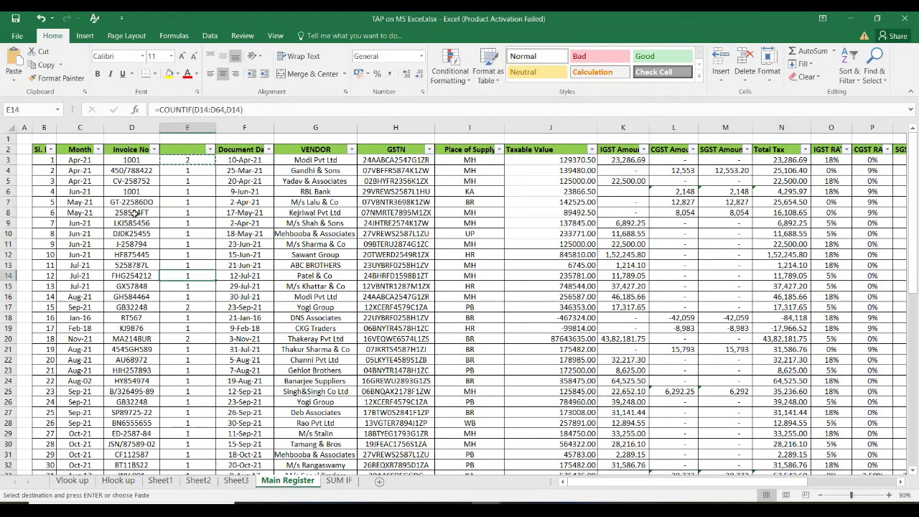
key("ctrl+Up")
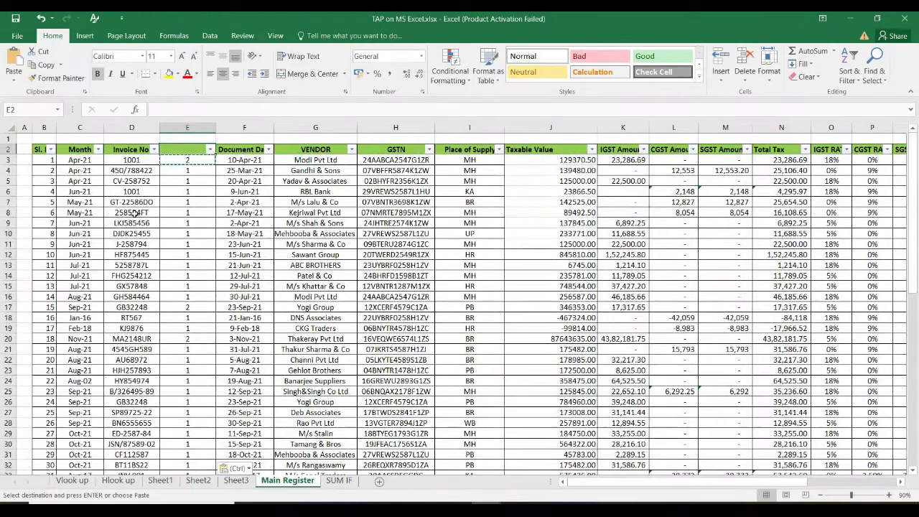
key("alt+Down")
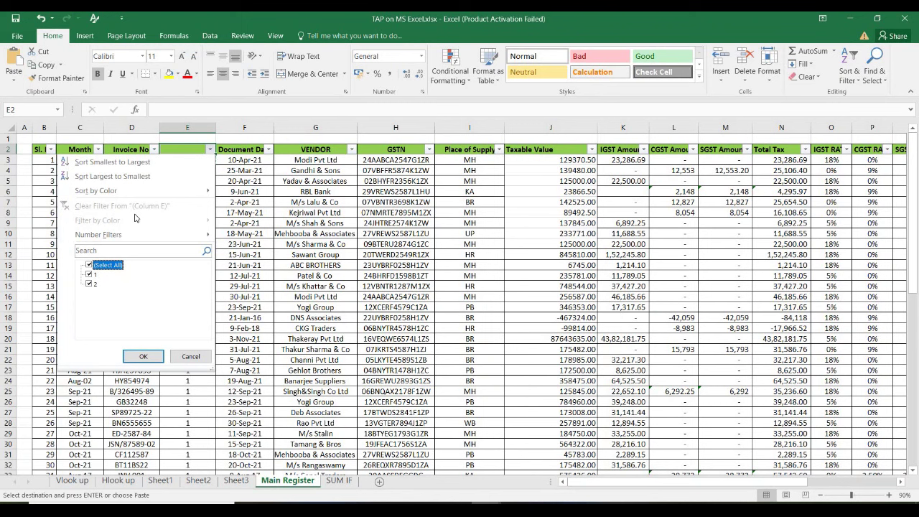
Filter column E to show only count 2 and inspect the duplicated invoices.
key("space")
key("Down")
key("Down")
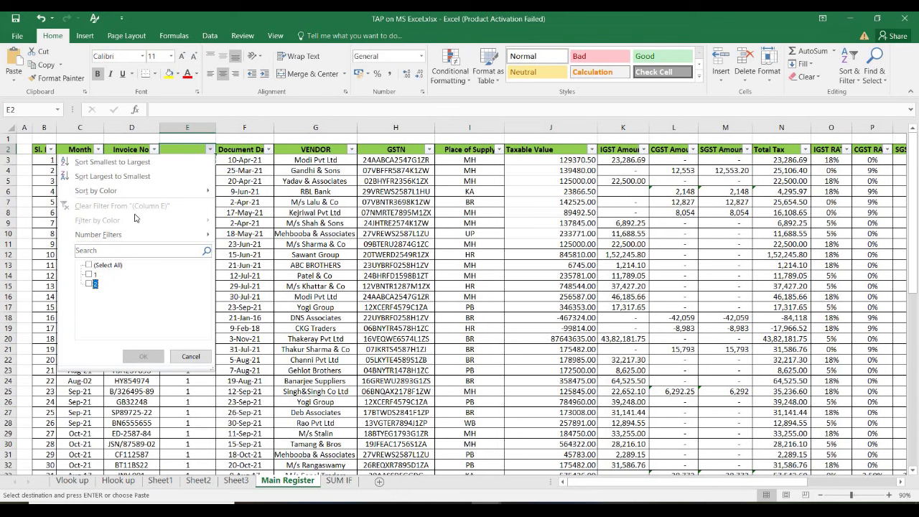
key("space")
key("Return")
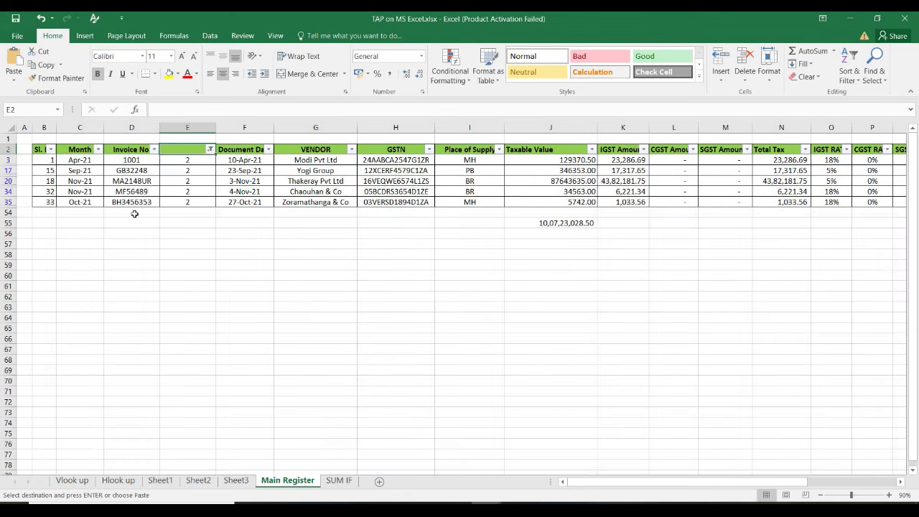
key("Down")
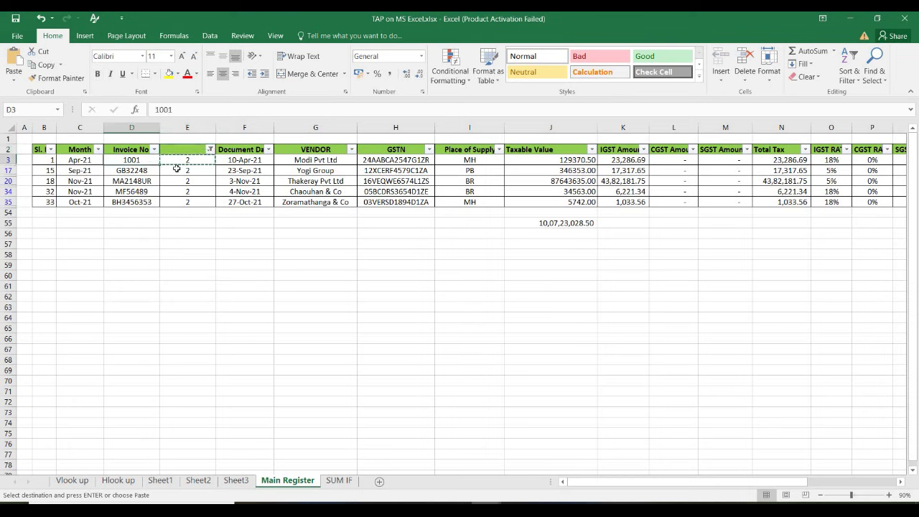
key("Left")
key("Down")
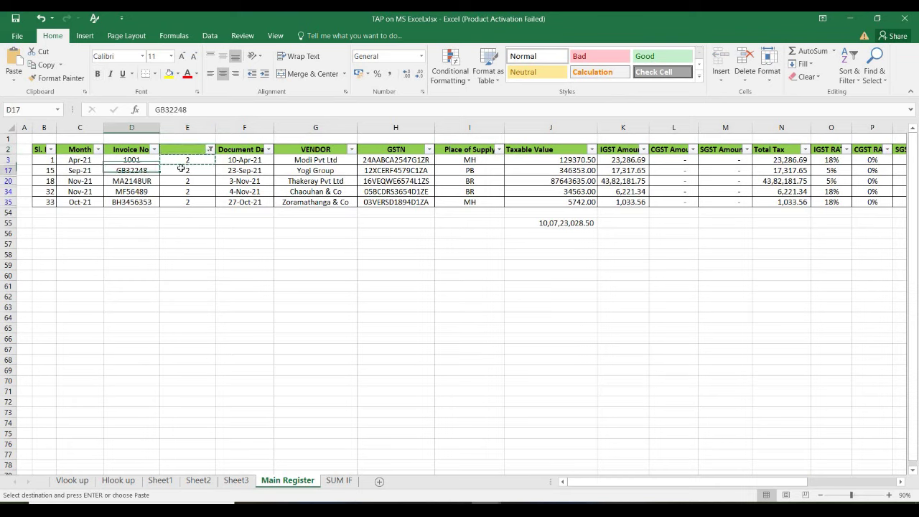
key("Down")
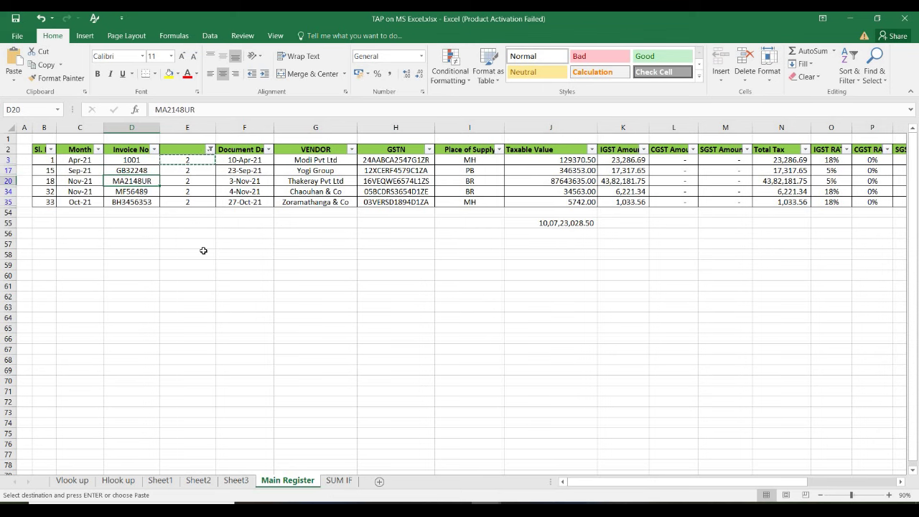
key("Up")
key("Right")
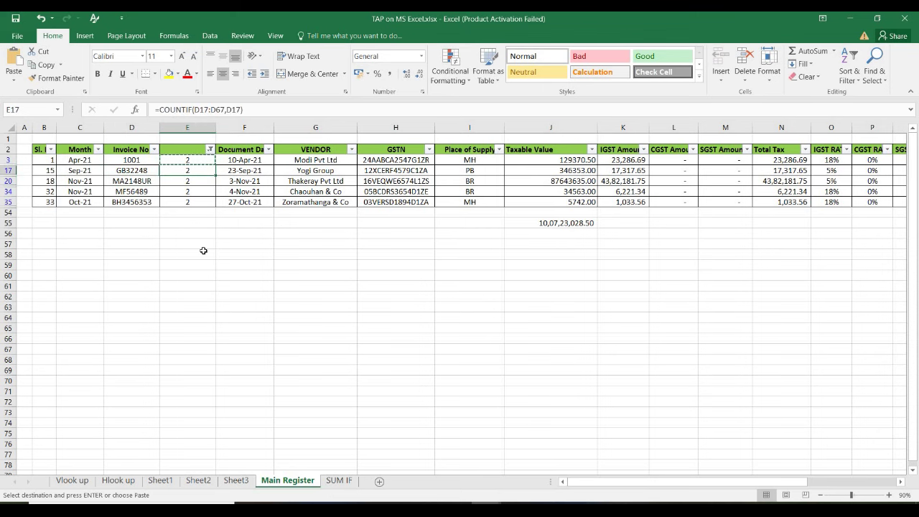
Clear the filter, compare the duplicate 1001 invoices in rows 3 and 6, then go to SUM IF.
key("alt+d")
key("f")
key("s")
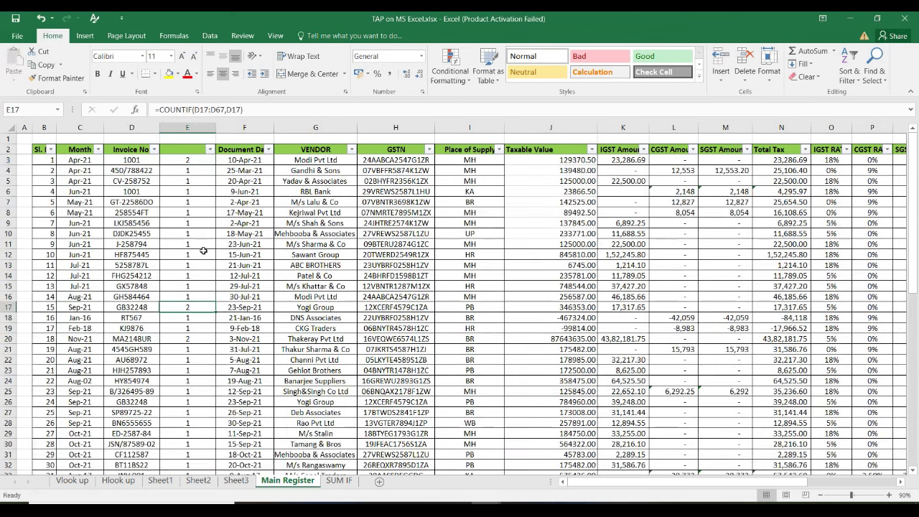
left_click(122, 161)
left_click(136, 190)
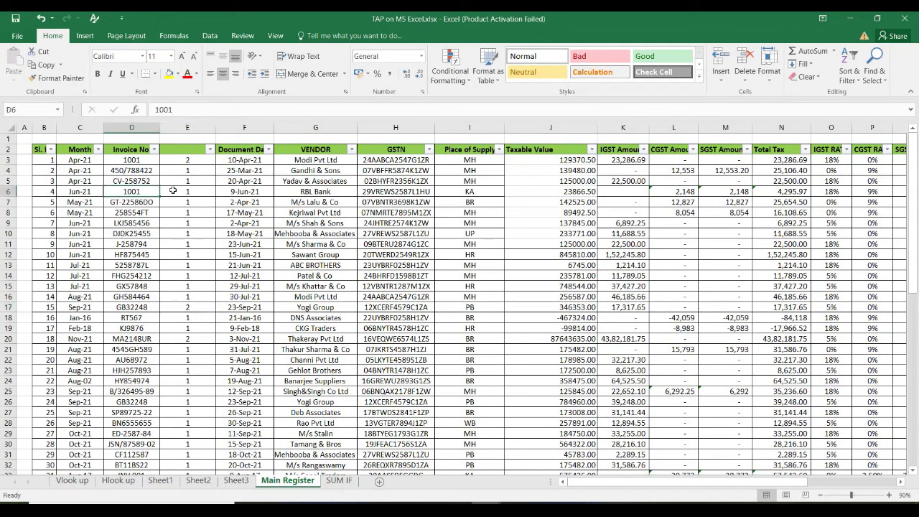
left_click(183, 191)
left_click(180, 161)
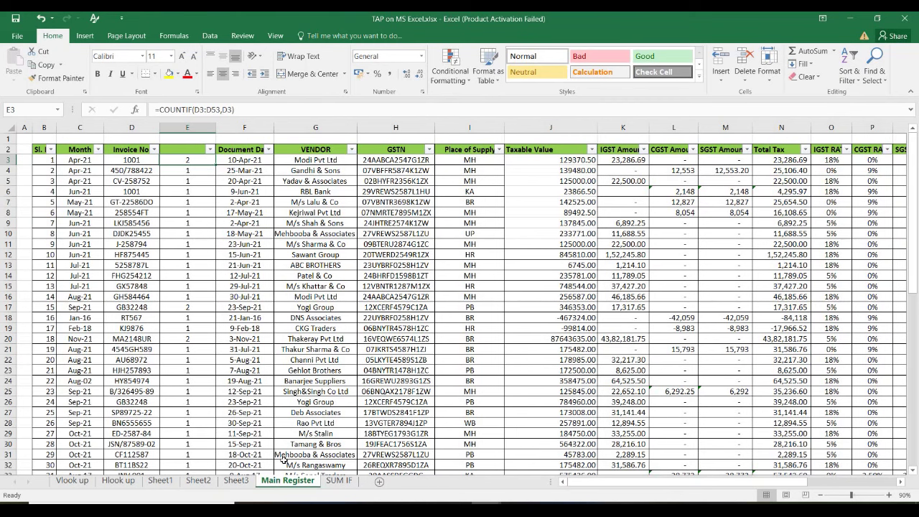
left_click(339, 481)
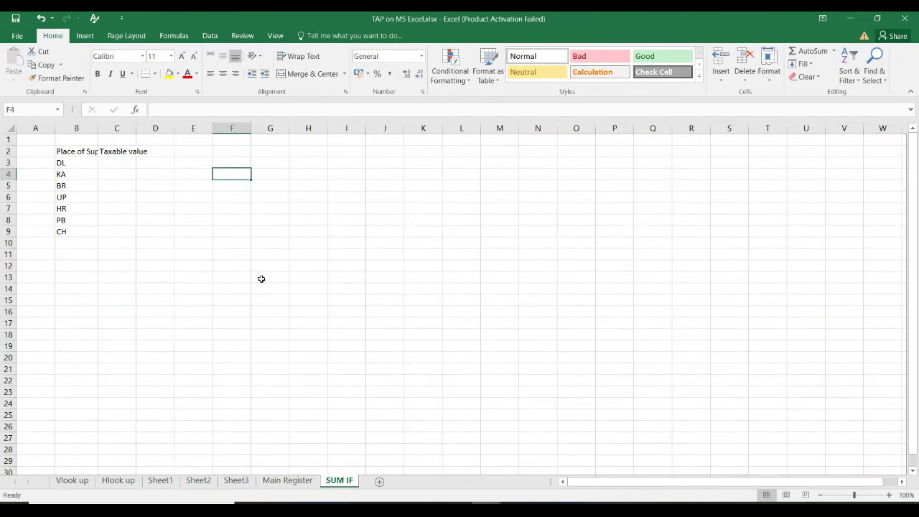
Autofit column B to the Place of Supply heading and select the codes B3:B9.
key("Left")
key("Left")
key("Left")
key("Left")
key("Up")
key("Up")
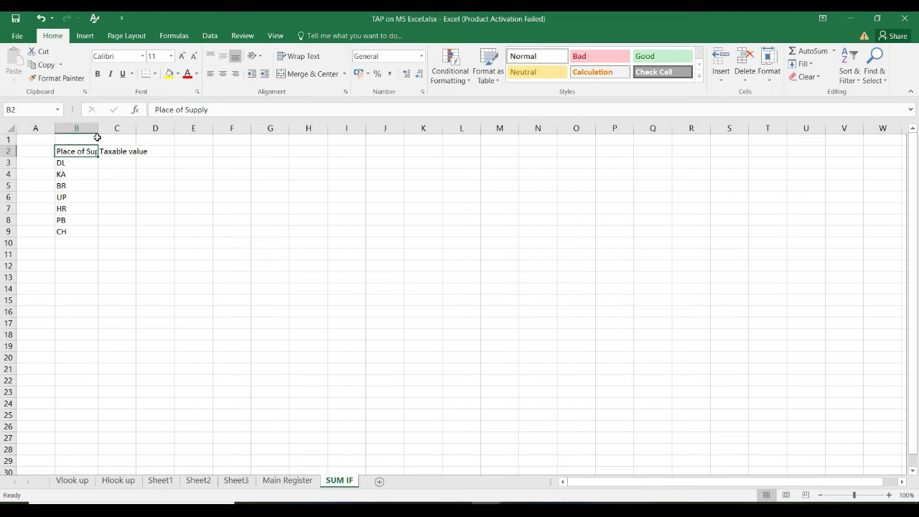
double_click(99, 127)
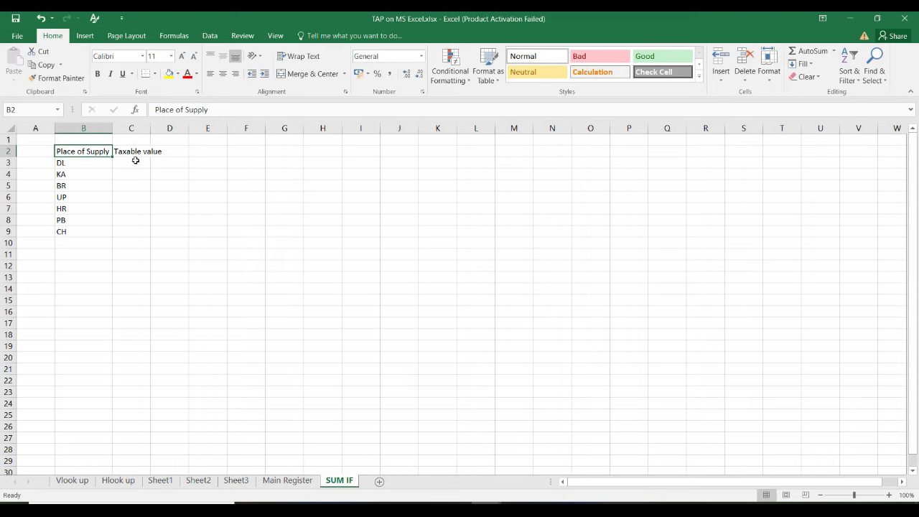
left_click(134, 163)
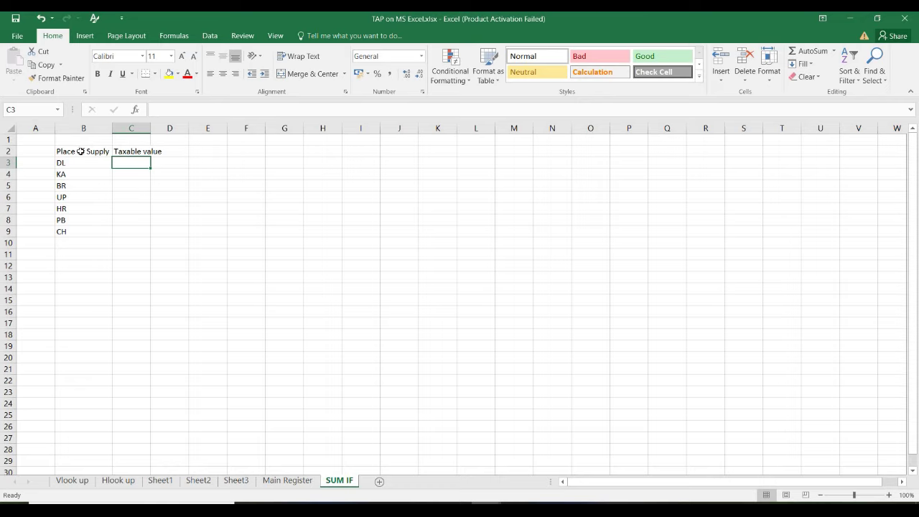
left_click(80, 151)
left_click_drag(72, 163, 79, 232)
left_click(128, 167)
Check the Place of Supply and IGST cells in row 3 of the Main Register.
left_click(286, 481)
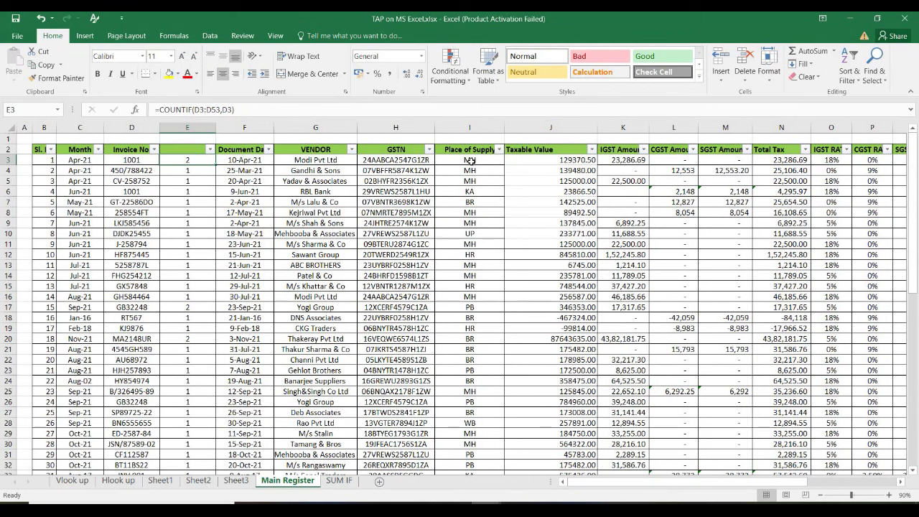
left_click(470, 160)
left_click(623, 160)
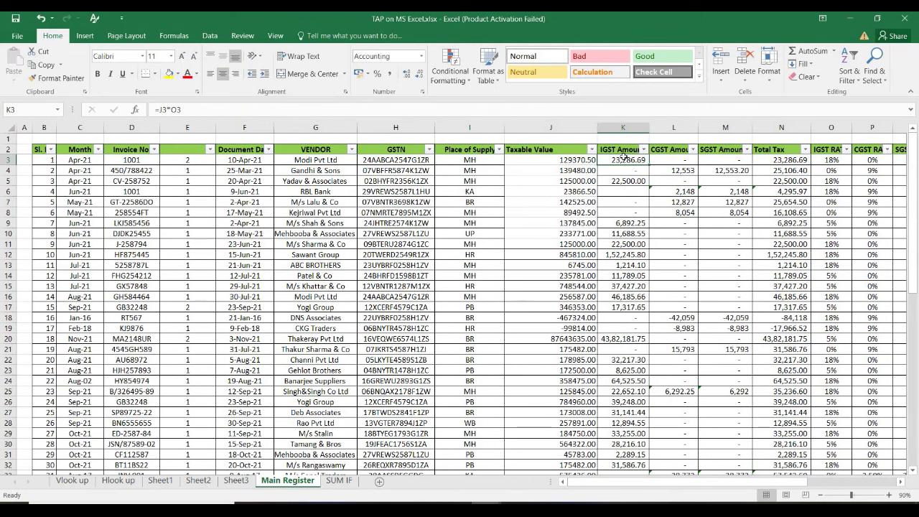
left_click(587, 161)
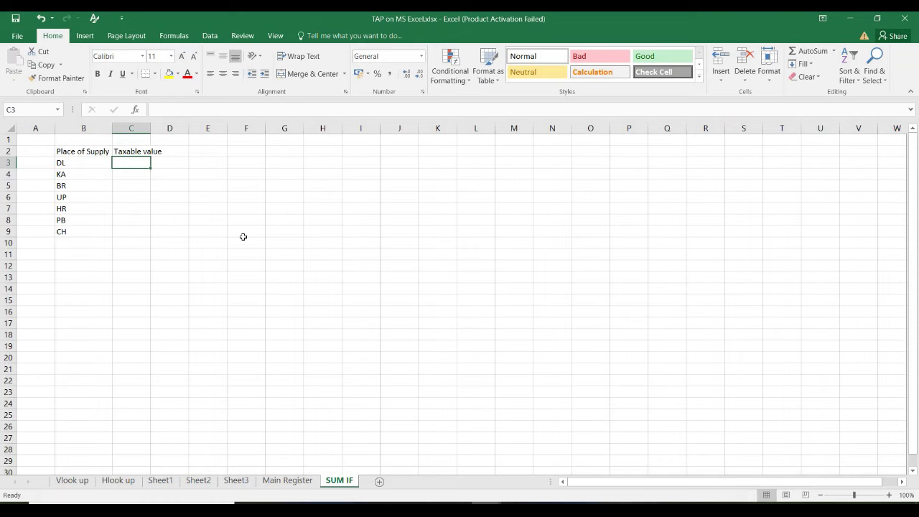
Start a SUMIF in C3 using Main Register I3:I53 as the range.
type("=sumif")
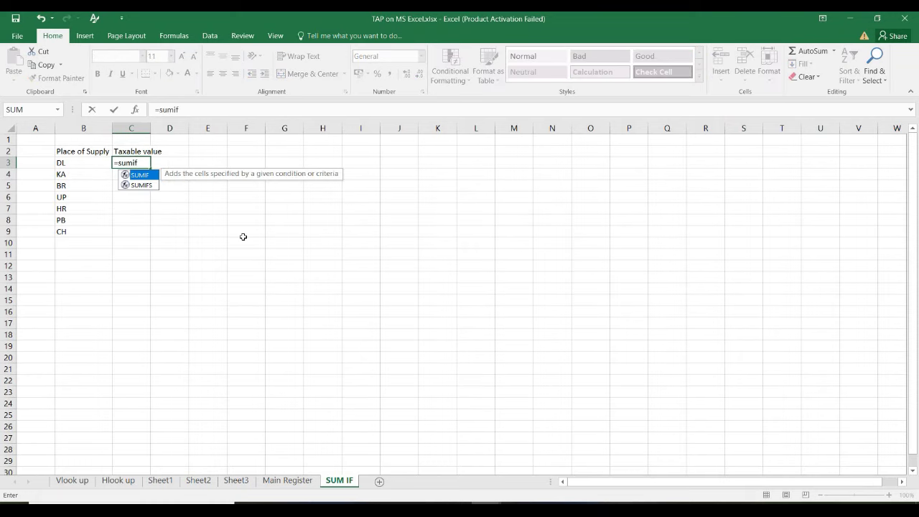
key("Tab")
key("ctrl+z")
key("Tab")
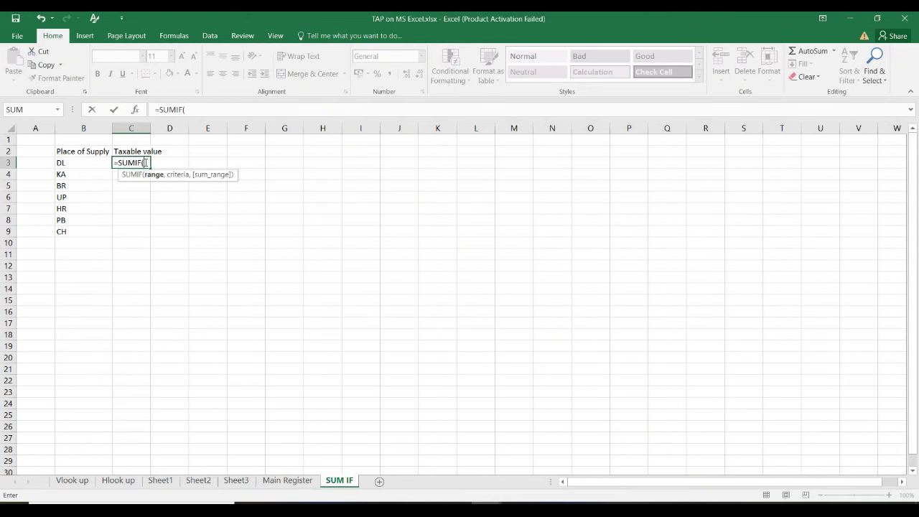
key("ctrl+Page_Up")
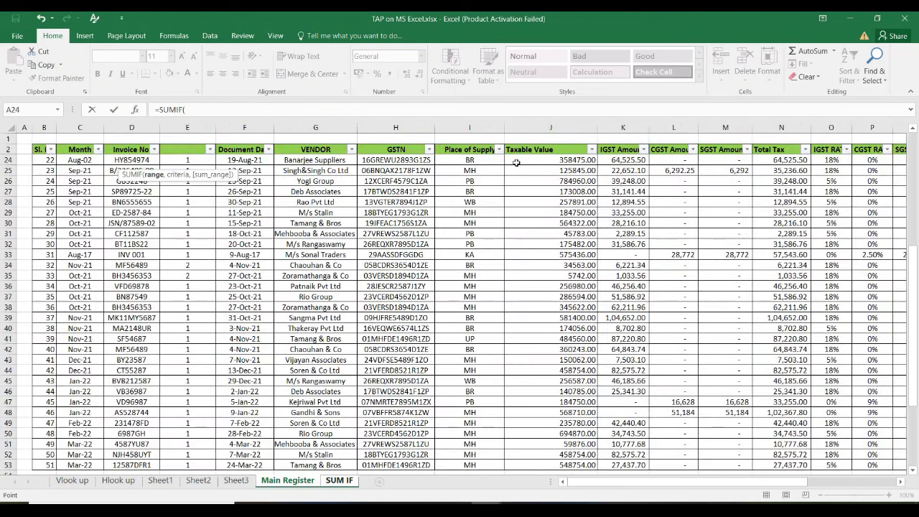
left_click(473, 160)
scroll(472, 160, "up", 7)
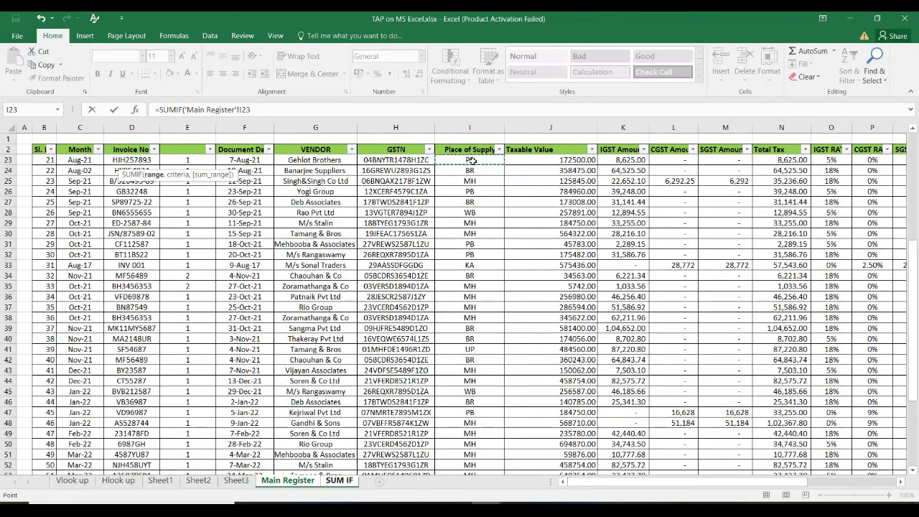
left_click(470, 169)
key("ctrl+shift+Down")
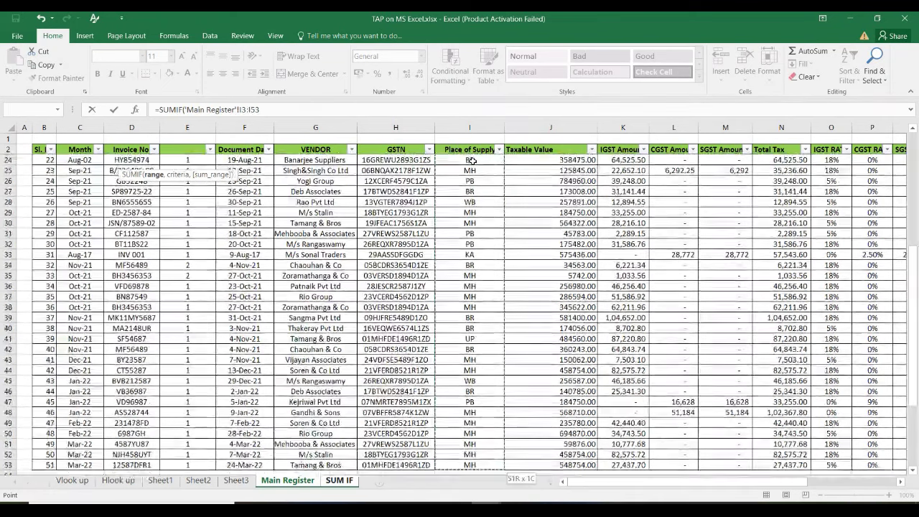
type(",")
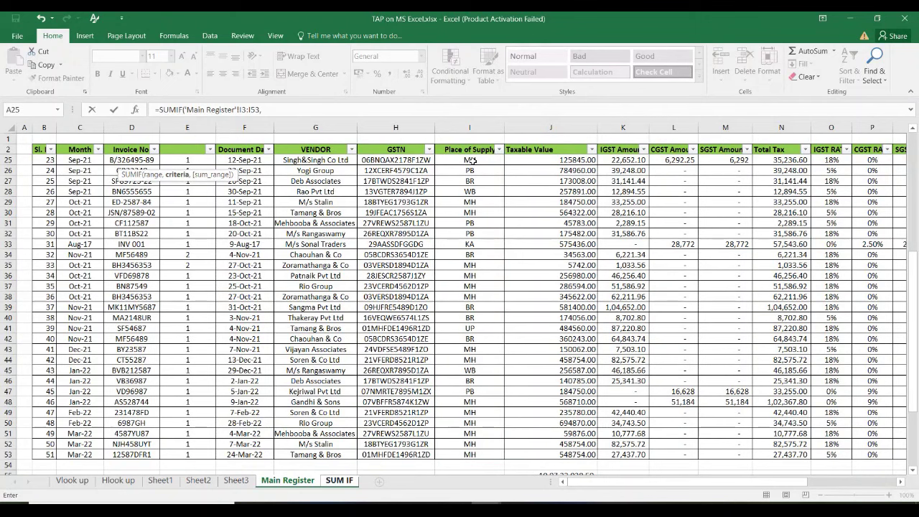
Add B3 (DL) as criteria and Main Register J3:J53 as the sum range.
key("ctrl+Page_Down")
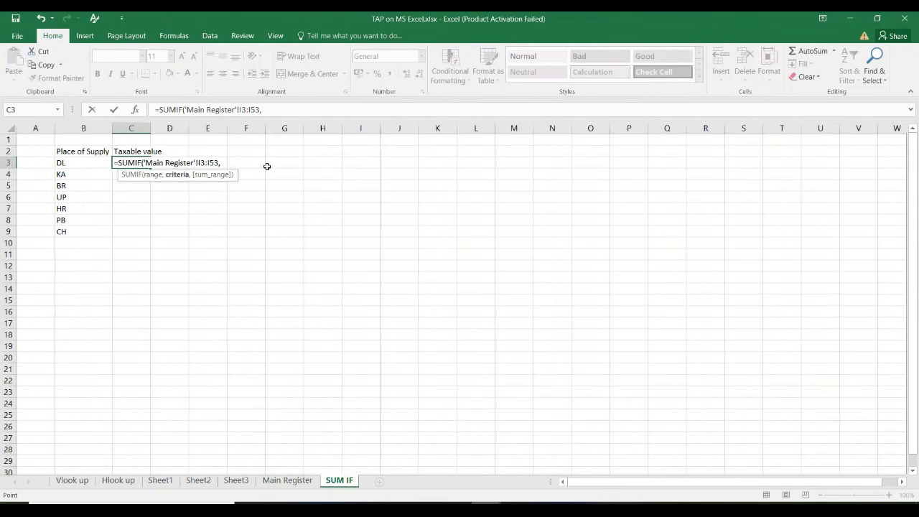
left_click(71, 167)
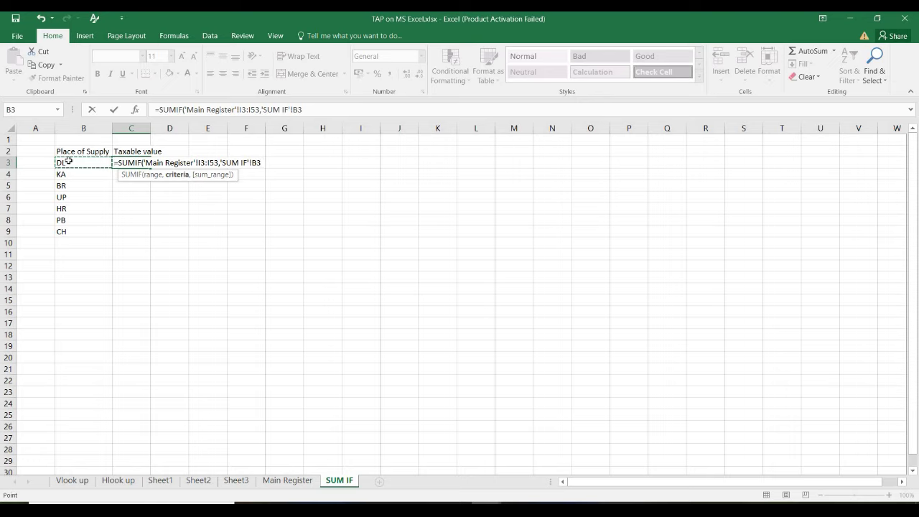
type(",")
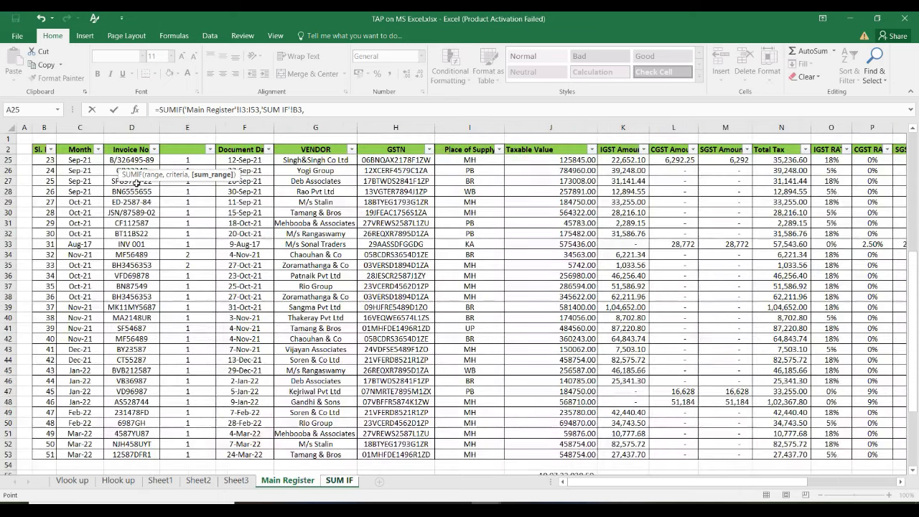
left_click(287, 480)
left_click_drag(537, 153, 537, 154)
key("ctrl+shift+Down")
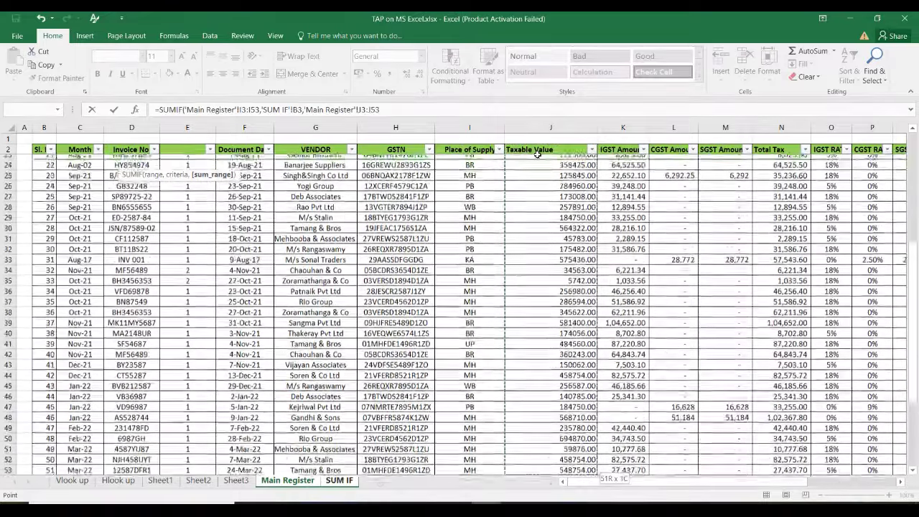
key("Return")
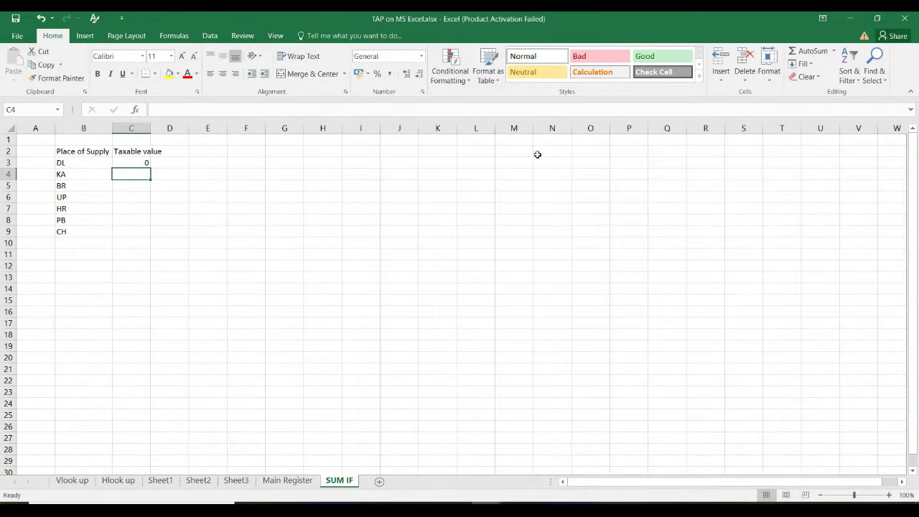
Copy the C3 SUMIF formula into C3:C9 for all places of supply.
key("Up")
key("shift+Left")
key("shift+Right")
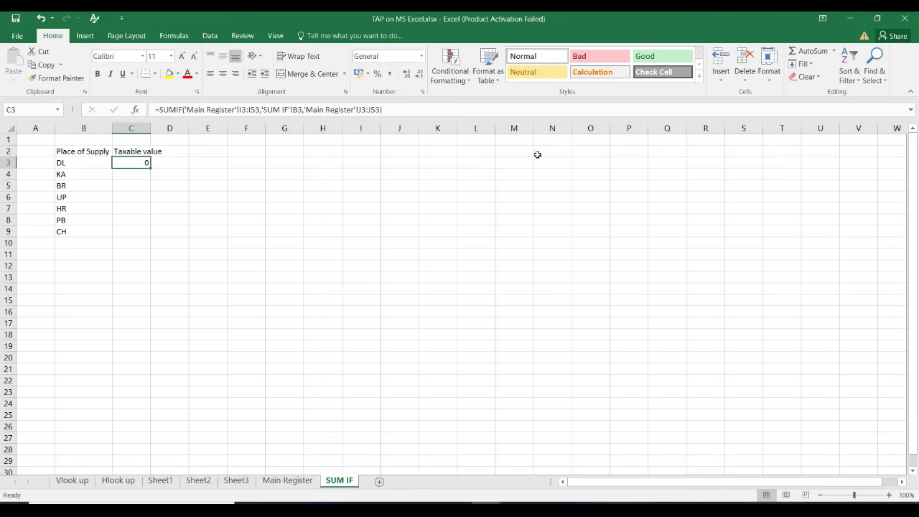
key("ctrl+c")
key("Left")
key("ctrl+Down")
key("Right")
key("shift+Up")
key("shift+Up")
key("shift+Up")
key("shift+Up")
key("shift+Up")
key("shift+Up")
key("ctrl+v")
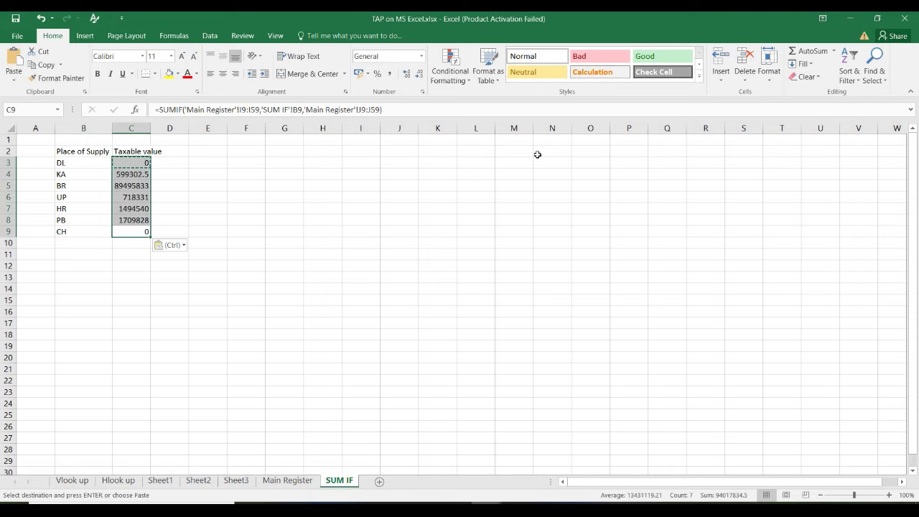
Review the filled totals, including C4's KA formula, then return to the Main Register.
key("Up")
key("Escape")
key("Up")
key("Up")
key("Up")
key("Up")
key("Up")
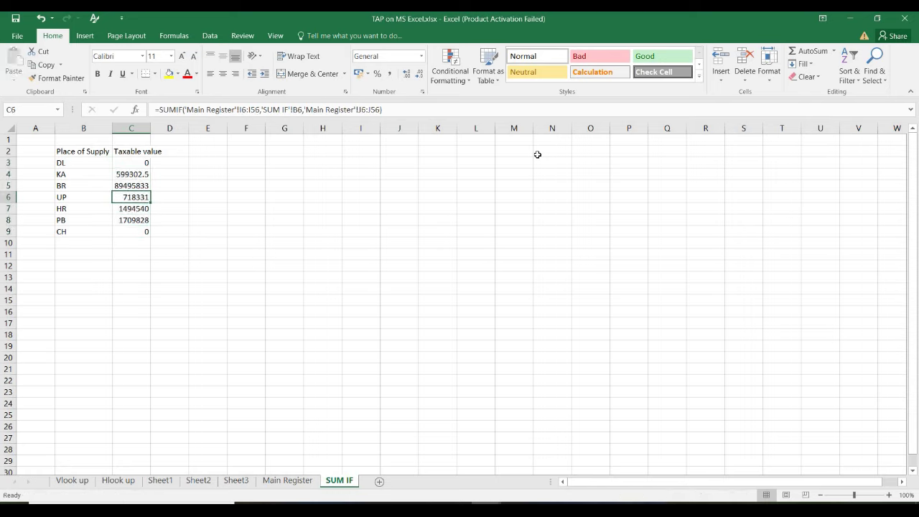
key("Left")
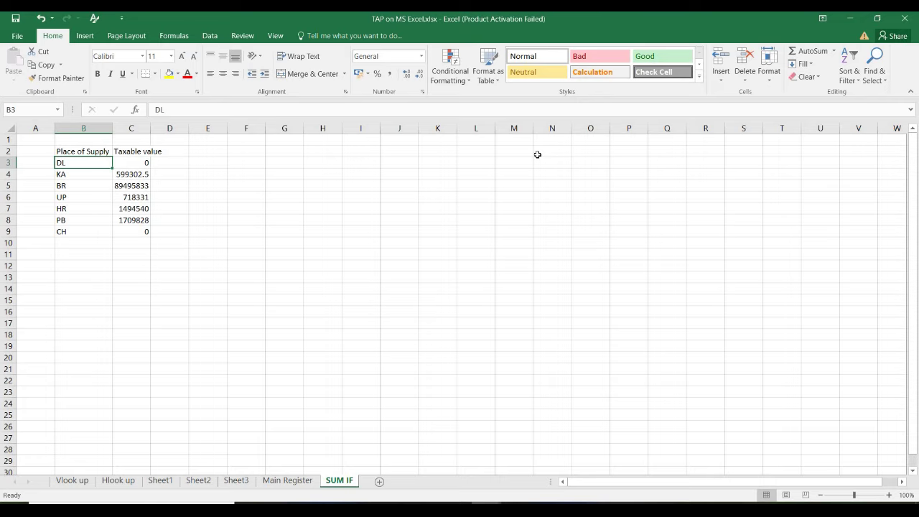
left_click(141, 173)
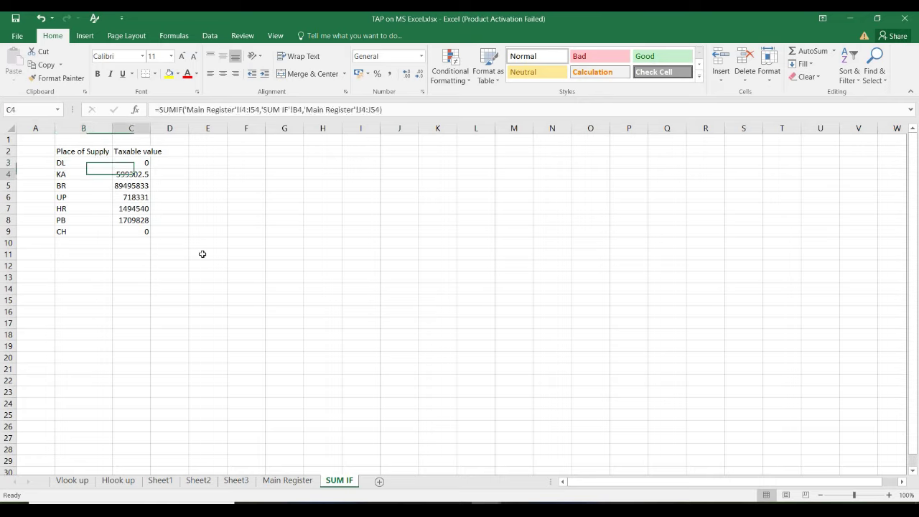
left_click(287, 480)
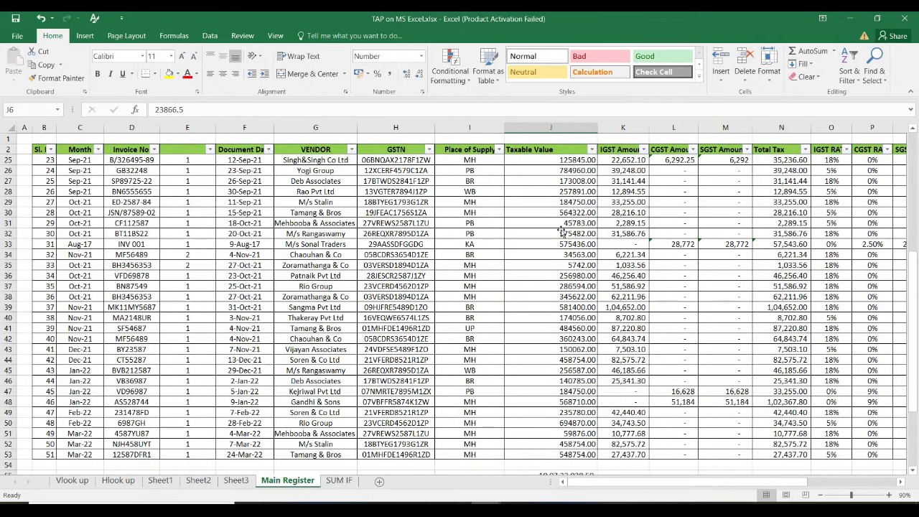
Filter Place of Supply to KA only and check the sum of the two KA taxable values.
left_click(563, 234)
key("ctrl+Up")
key("Down")
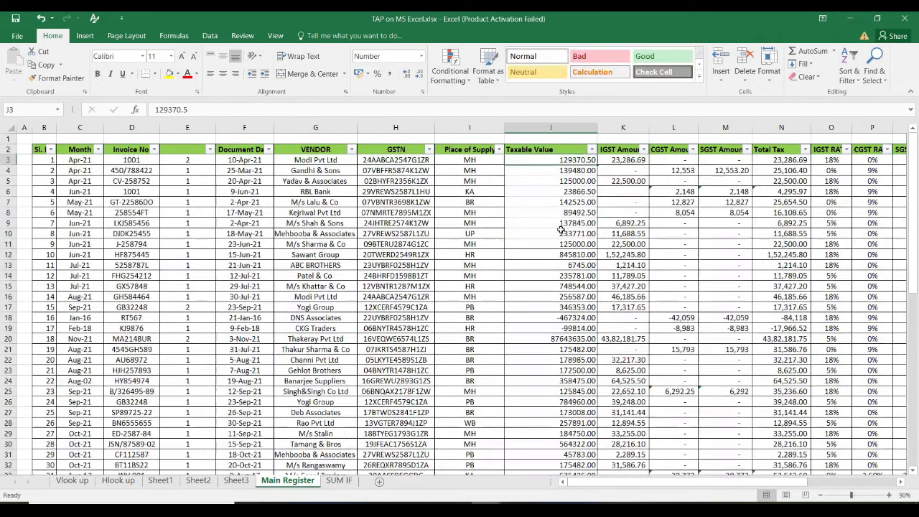
key("Up")
key("Left")
key("alt+Down")
key("Down")
key("Down")
key("Down")
key("Down")
key("Down")
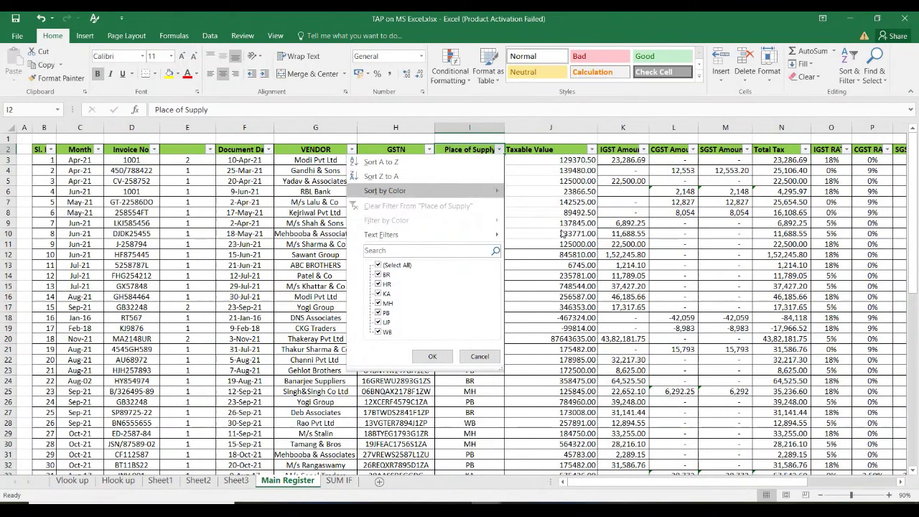
key("space")
key("Down")
key("Down")
key("Down")
key("space")
key("Return")
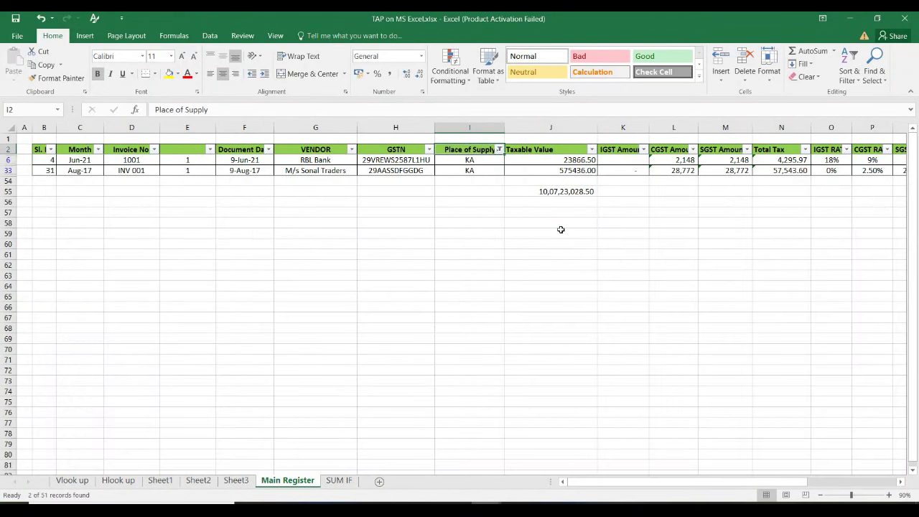
key("shift+Down")
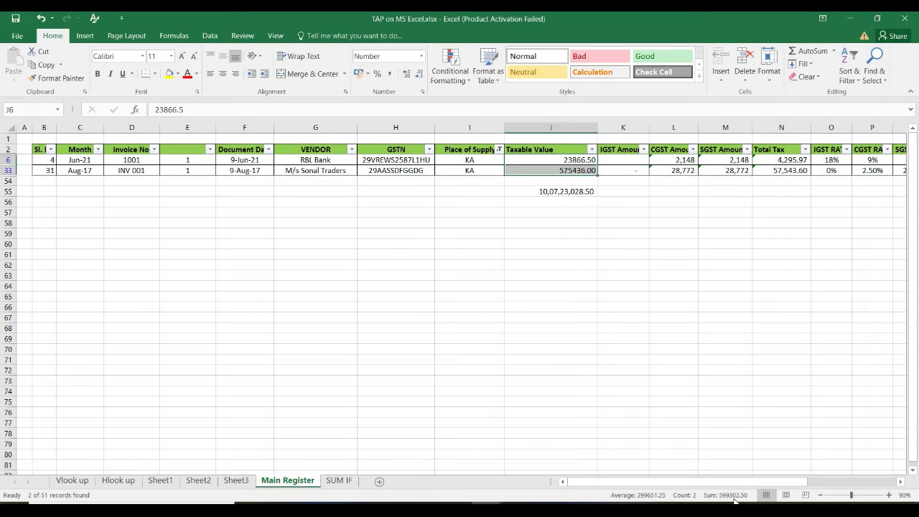
left_click(415, 241)
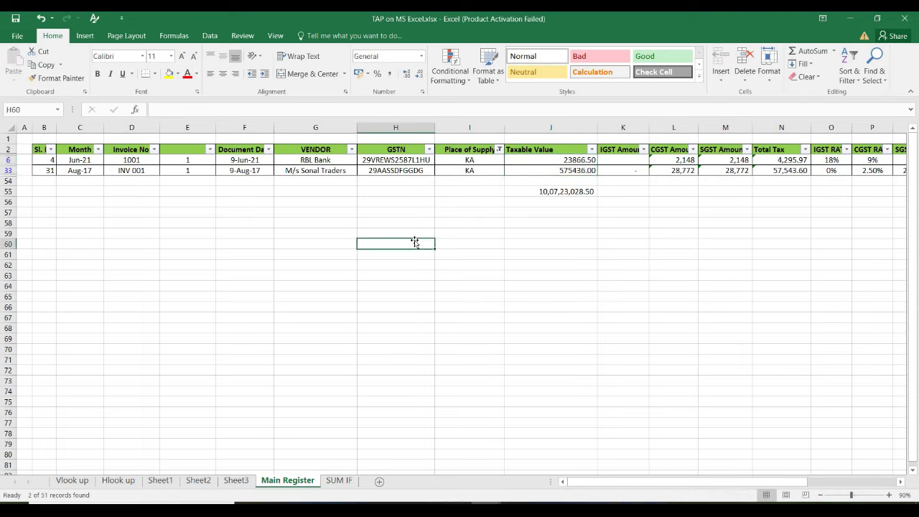
Reset the Place of Supply filter to (Select All) so every row shows.
key("ctrl+Up")
key("ctrl+Up")
key("ctrl+Up")
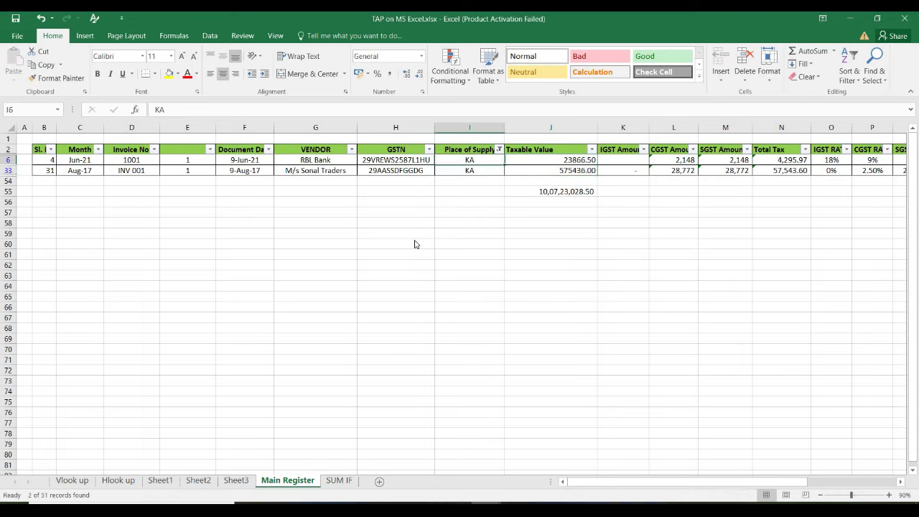
key("alt+Down")
type("dl")
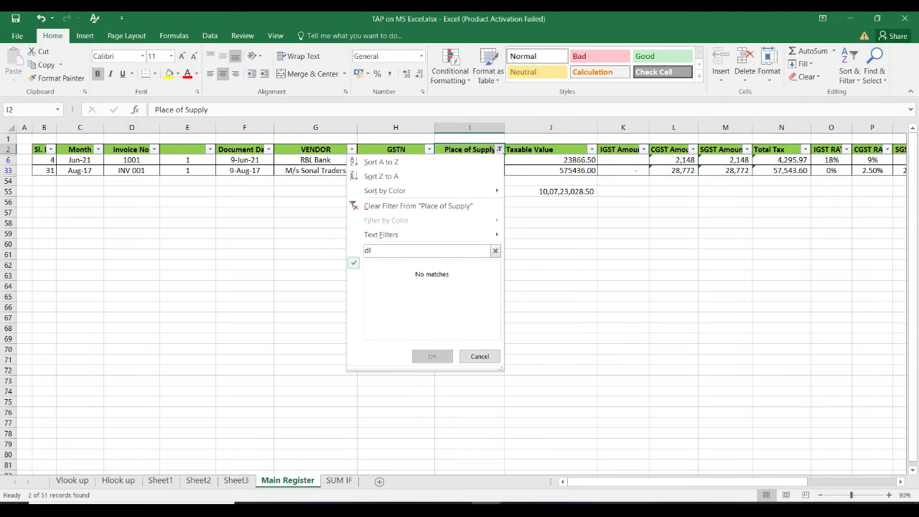
key("BackSpace")
key("Down")
key("Down")
key("Down")
key("Down")
key("Down")
key("Down")
key("Down")
key("Down")
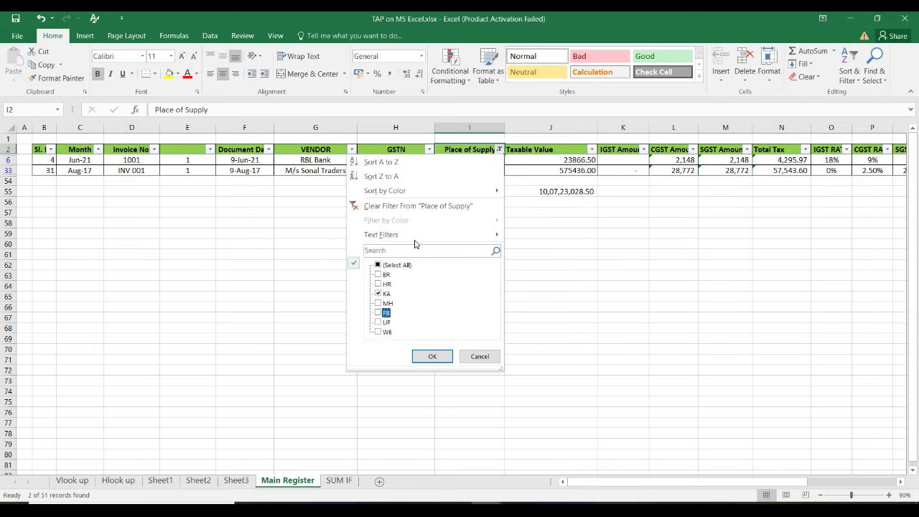
key("Up")
key("Up")
key("Up")
key("Up")
key("space")
key("Up")
key("Up")
key("Up")
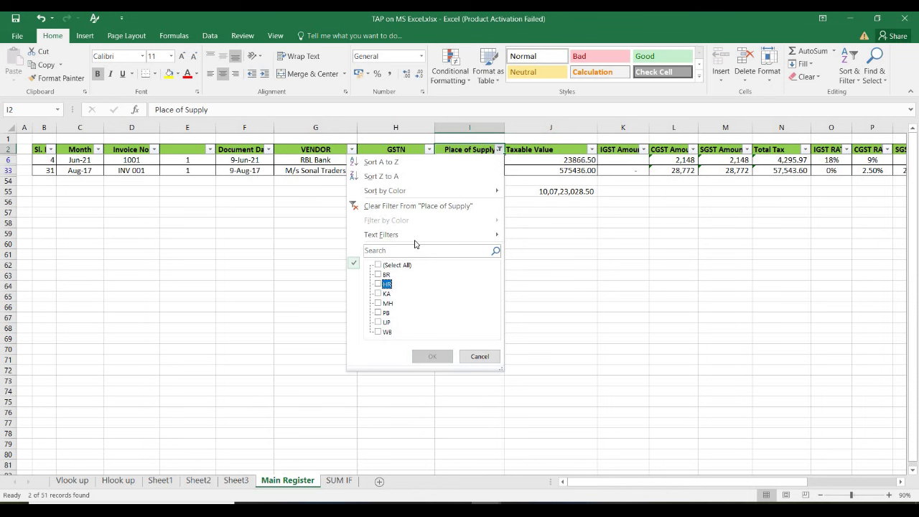
key("space")
key("Return")
key("Down")
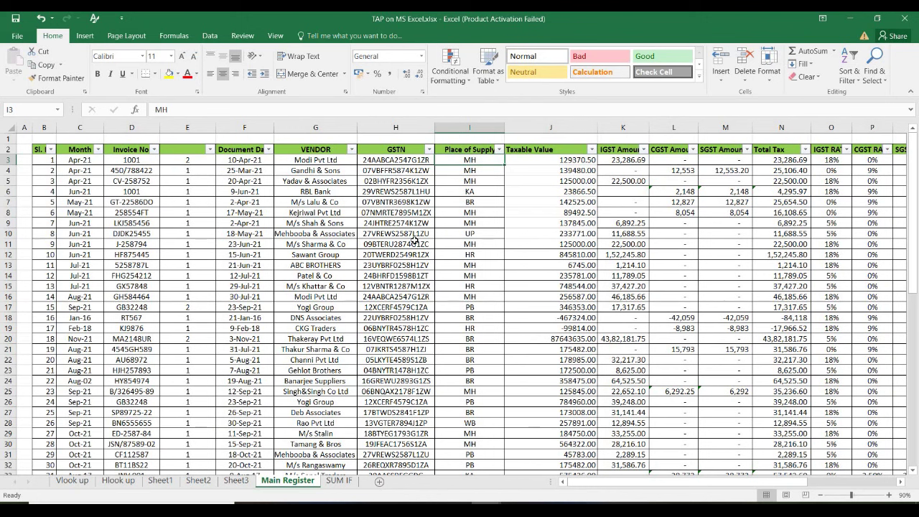
Look over the Place of Supply sort options and close them without sorting.
key("Up")
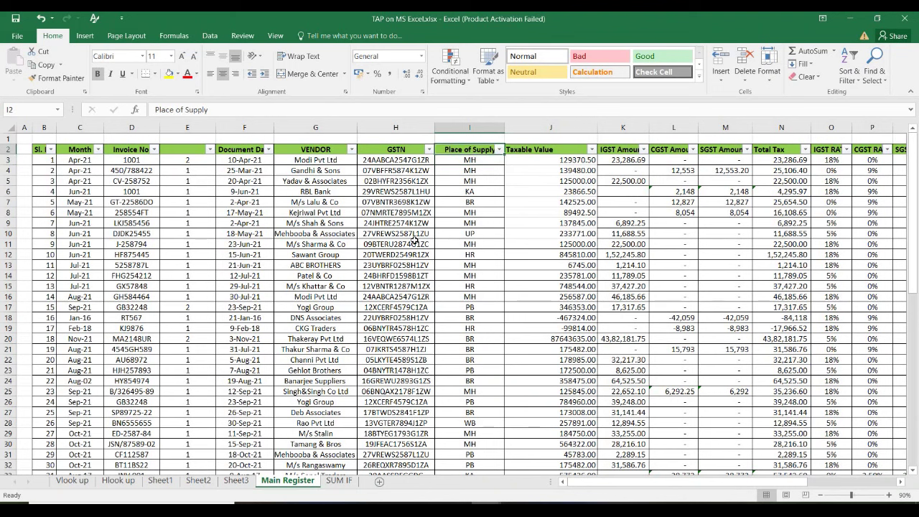
key("alt+Down")
key("Down")
key("Down")
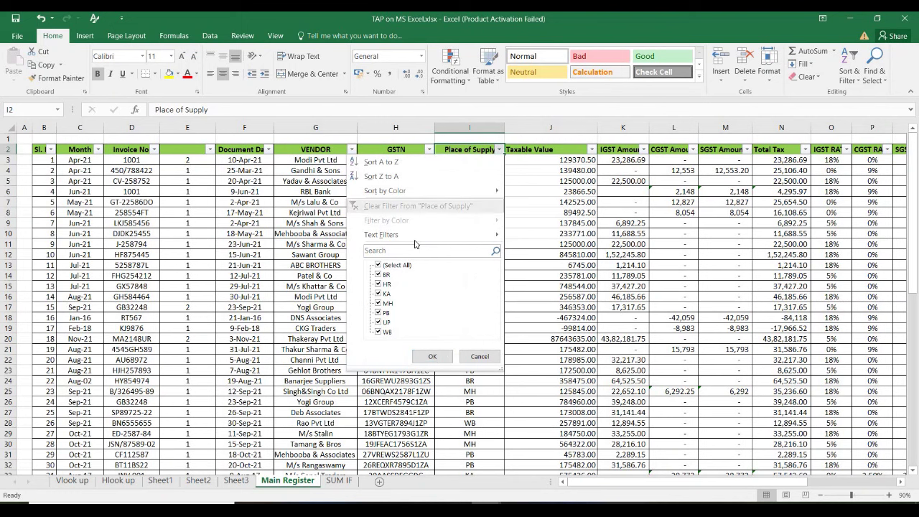
key("Down")
key("Up")
key("Up")
key("Up")
key("Up")
key("Up")
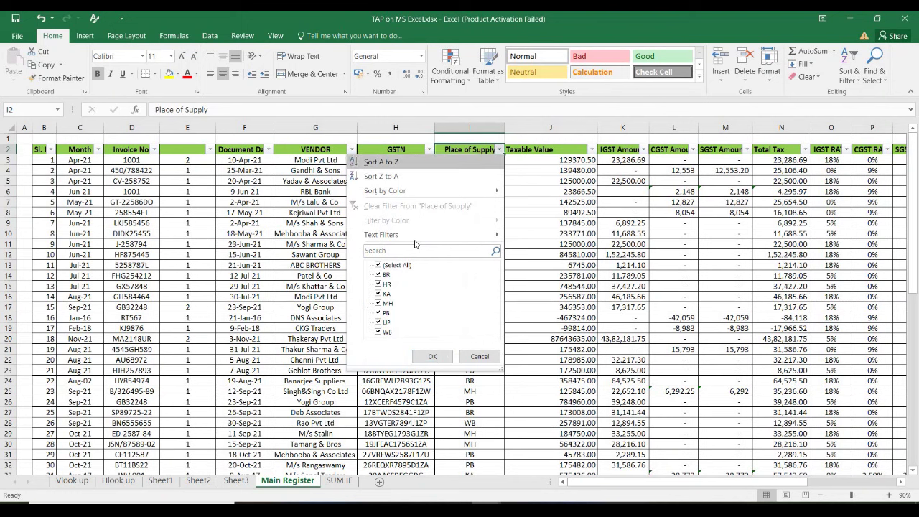
key("Down")
key("Escape")
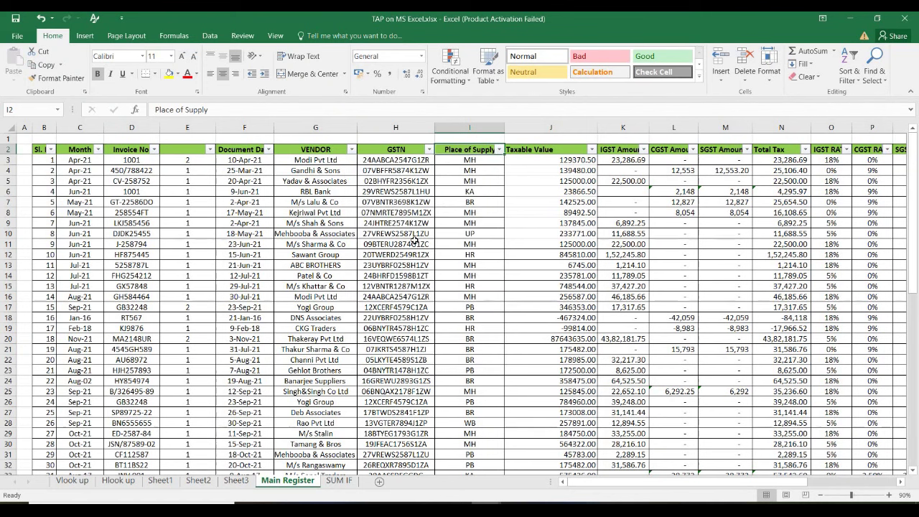
key("ctrl+Page_Down")
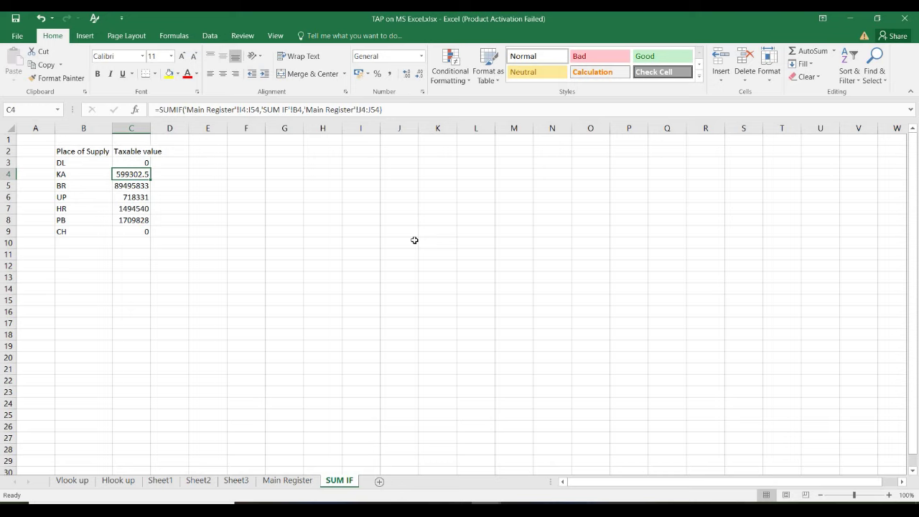
Start a SUMIF beside the KA total with range B3:B9 and criteria B3, then cancel it.
key("Right")
type("=sumif(")
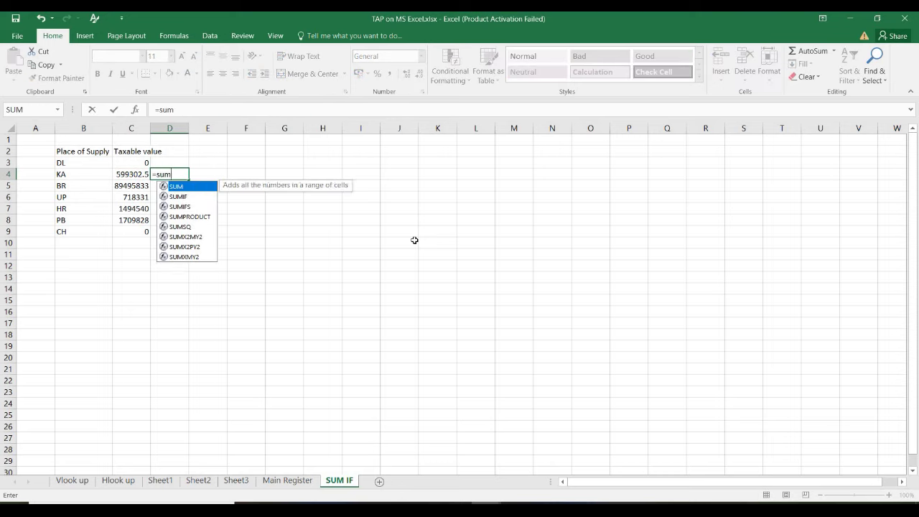
key("Left")
key("Left")
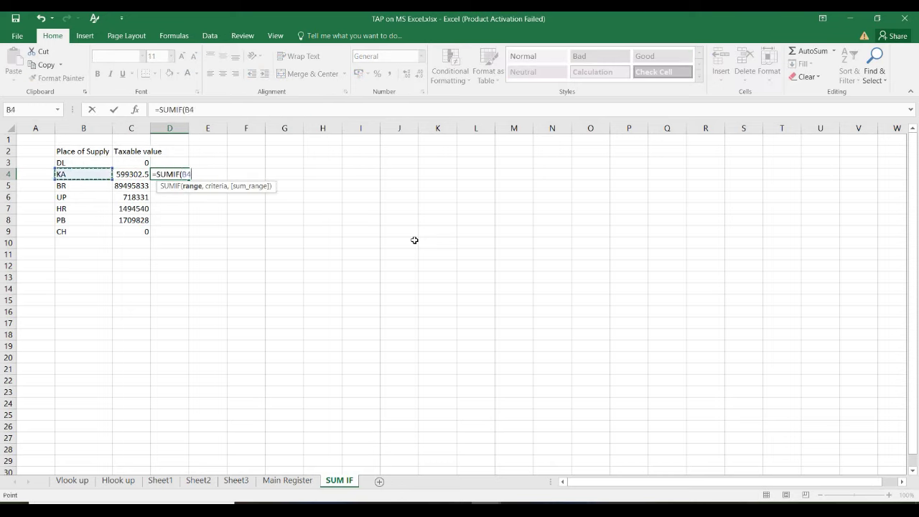
key("Up")
key("ctrl+shift+Down")
type(",")
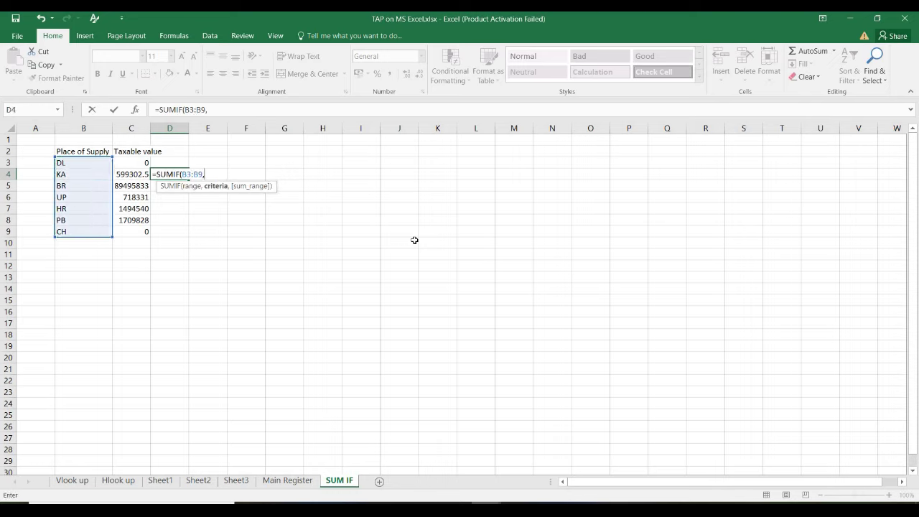
key("Left")
key("Left")
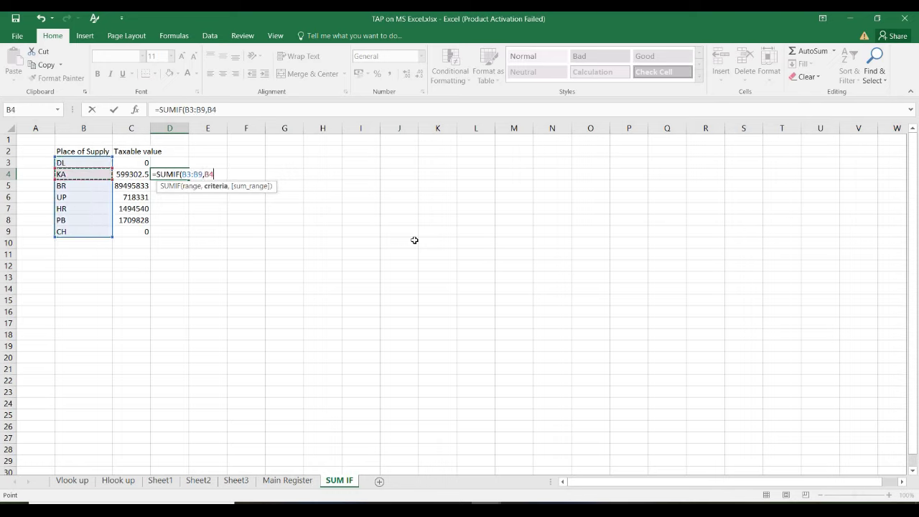
key("Up")
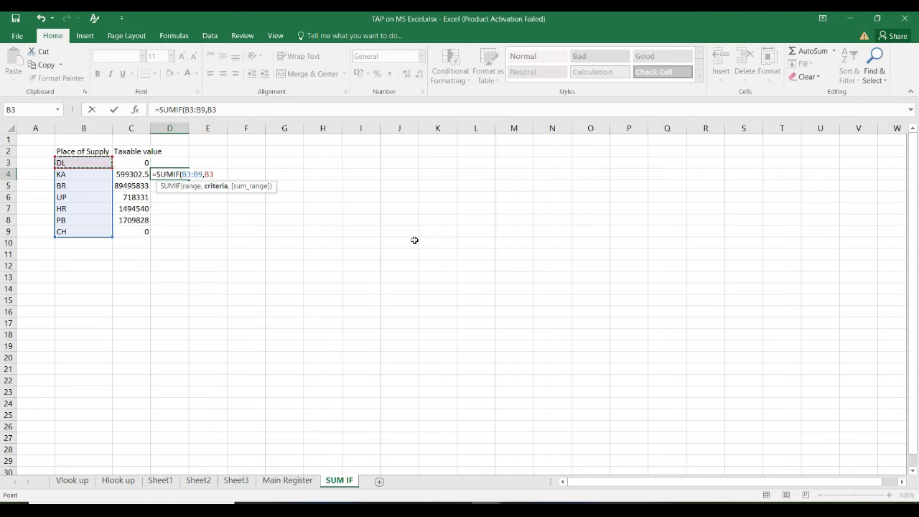
type(",")
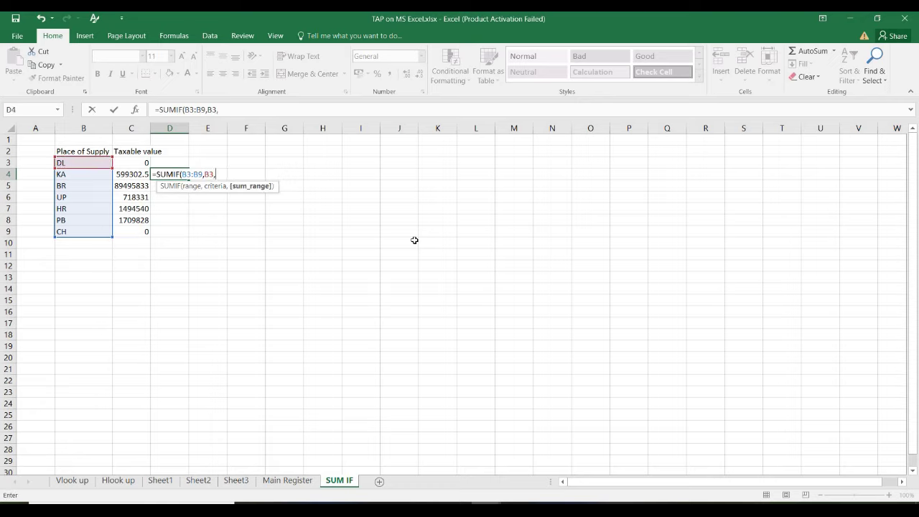
key("Escape")
key("Left")
key("Up")
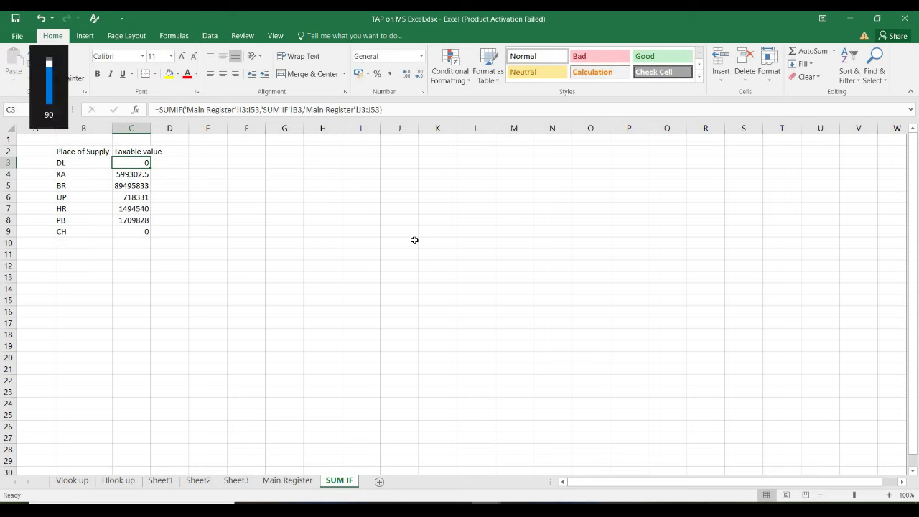
key("F2")
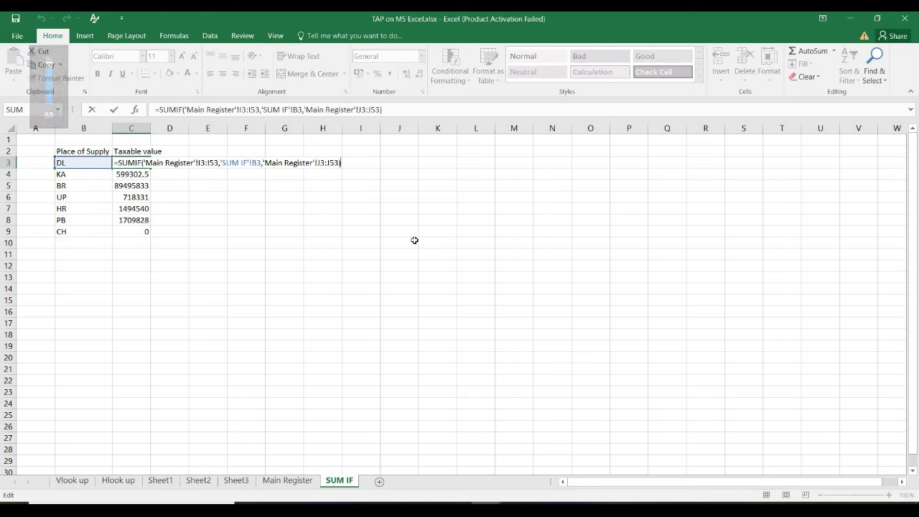
key("Escape")
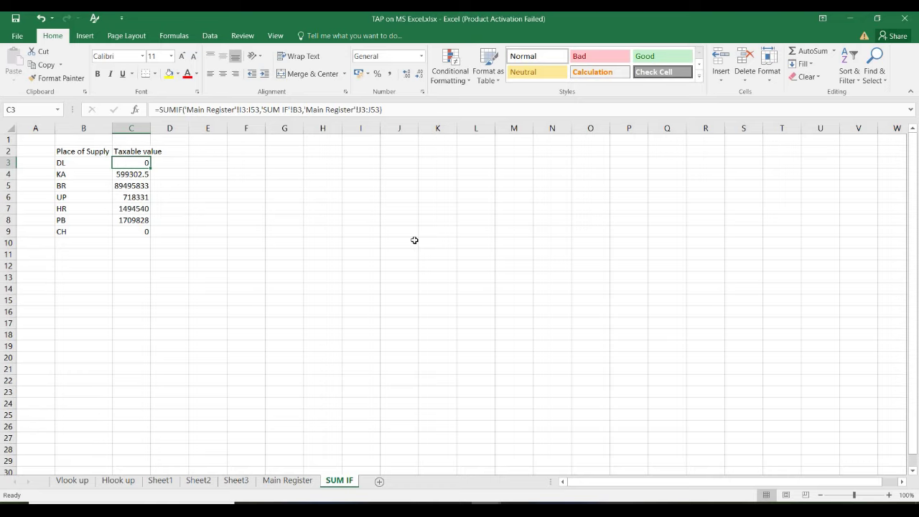
key("Down")
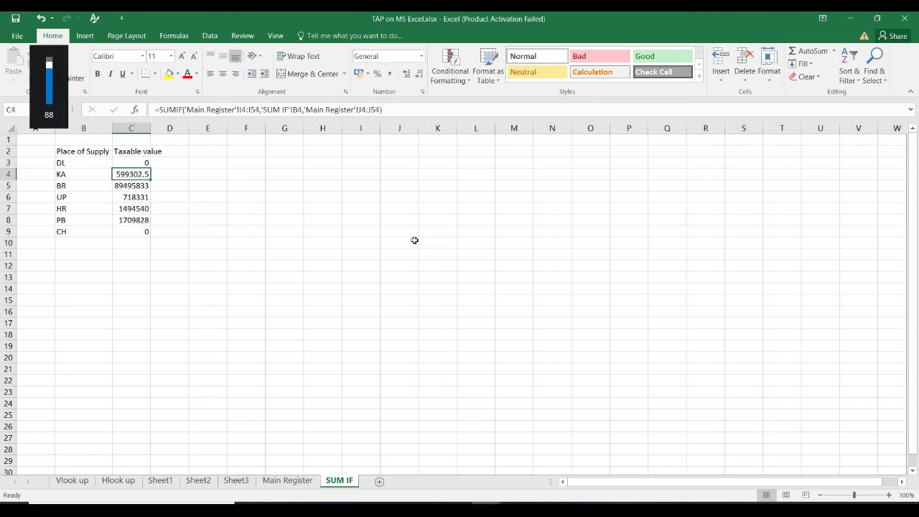
key("F2")
key("Escape")
key("Down")
key("F2")
key("Escape")
key("Down")
key("F2")
key("Escape")
key("Down")
key("F2")
key("Escape")
key("ctrl+Return")
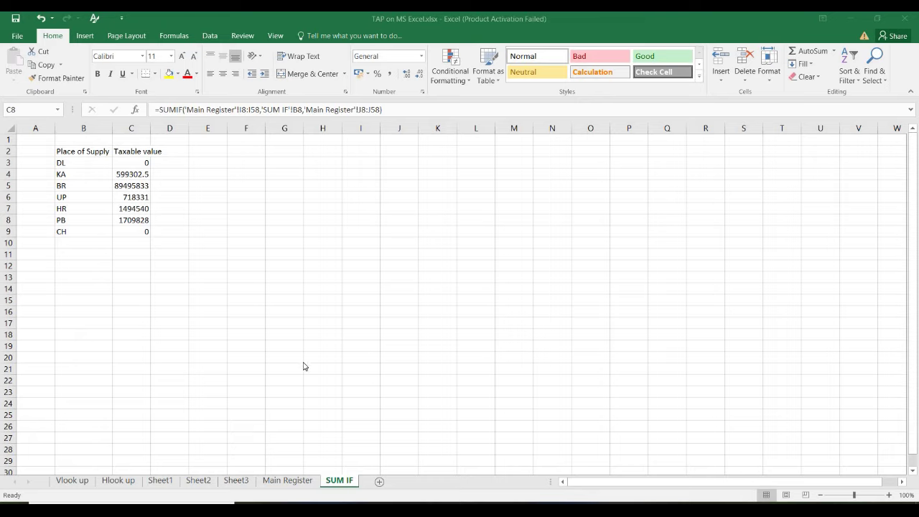
On Main Register, insert an empty column I ahead of Place of Supply.
left_click(290, 481)
left_click(543, 165)
key("Left")
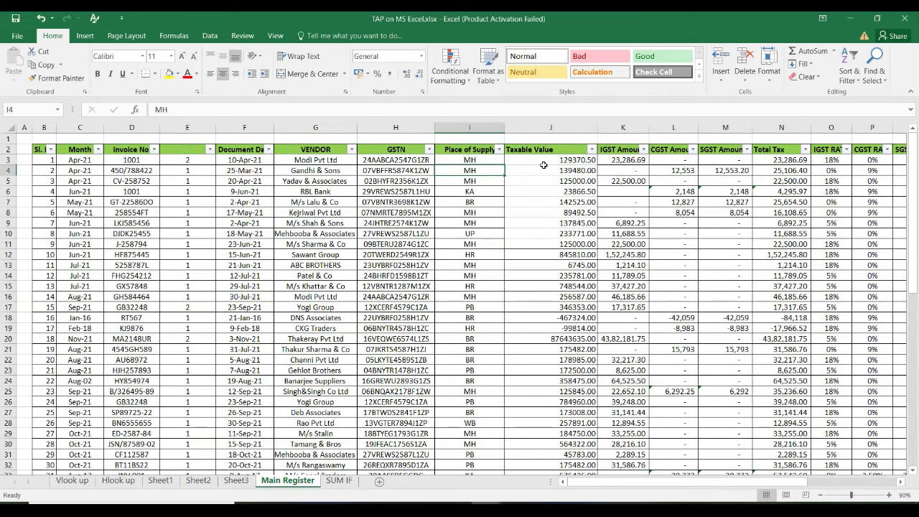
key("ctrl+space")
key("ctrl+shift+plus")
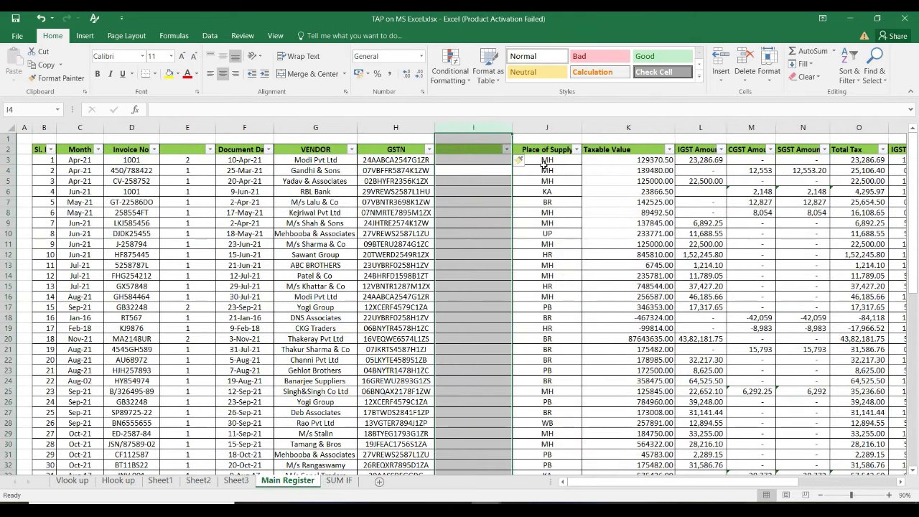
key("Up")
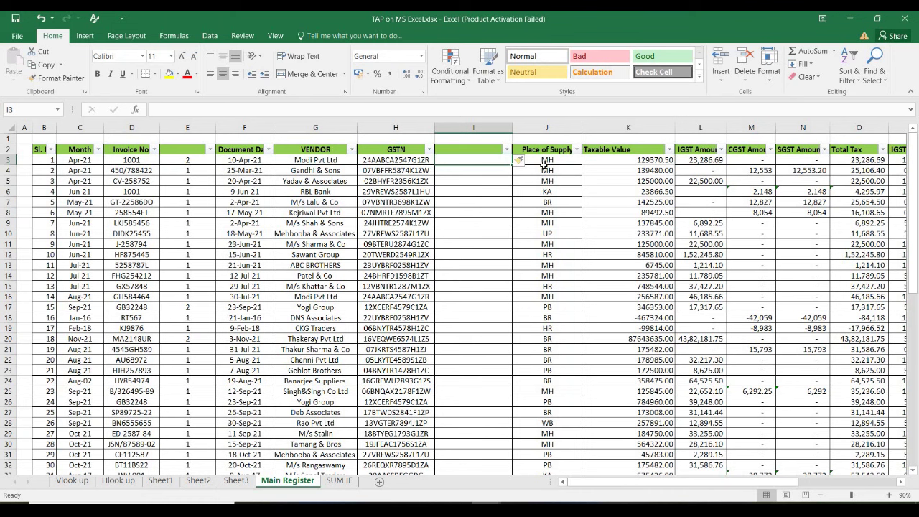
Enter a LEN formula on the first GSTN in the new column to get its length.
key("Left")
key("ctrl+Down")
key("Down")
key("Down")
key("Down")
key("ctrl+Up")
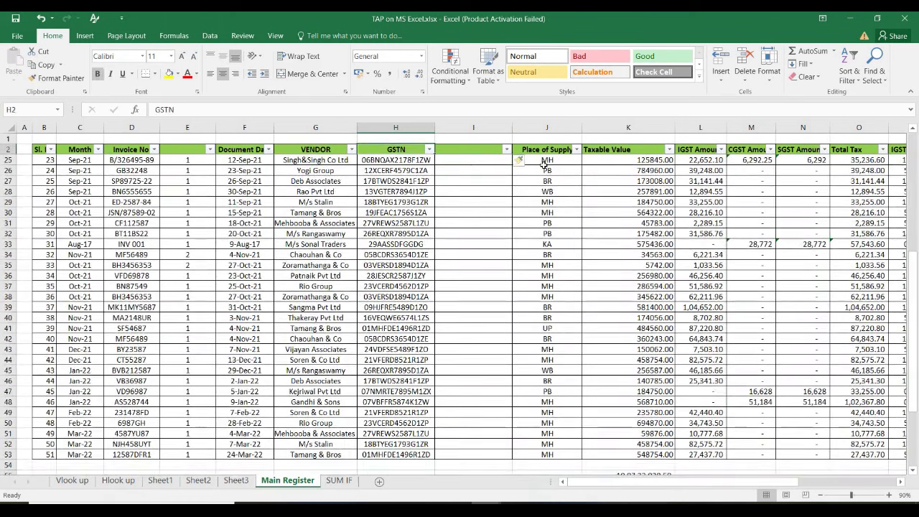
key("Down")
key("Right")
type("=")
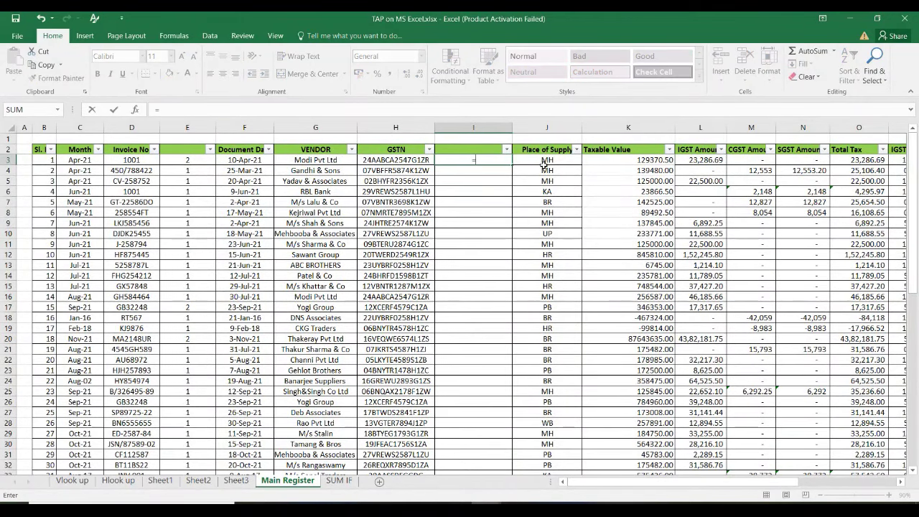
type("len")
key("Tab")
key("Left")
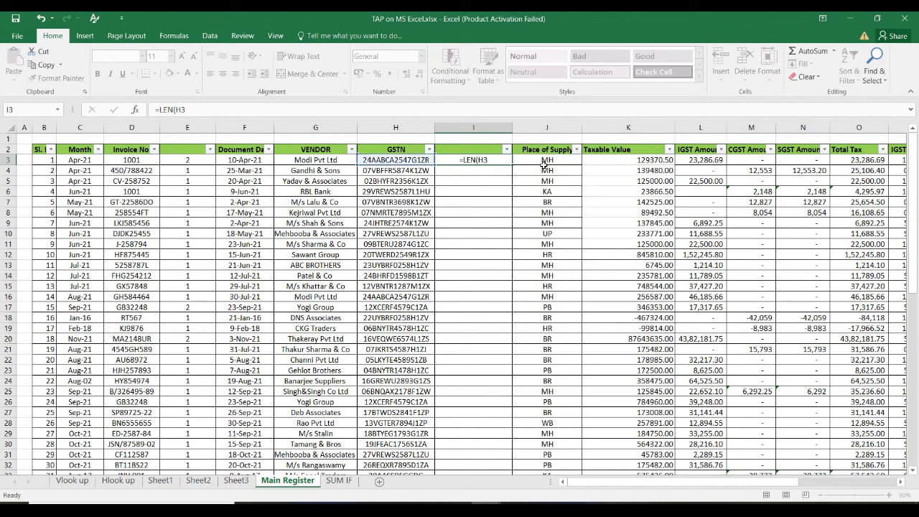
key("Return")
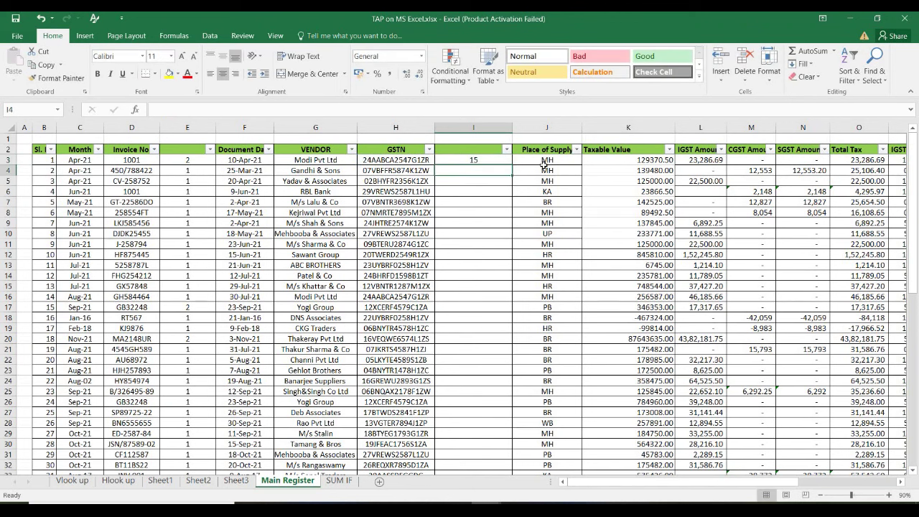
Copy the GSTN length formula down the whole new column I.
key("Up")
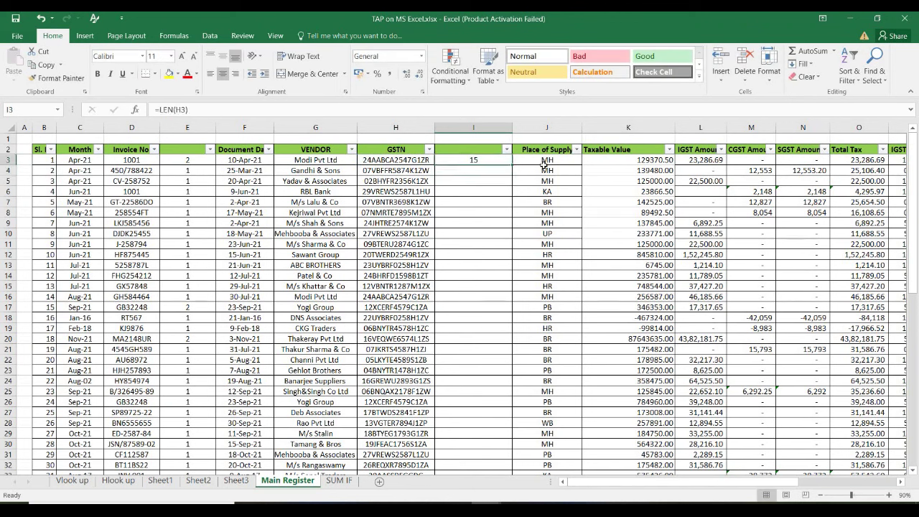
key("ctrl+c")
key("Left")
key("ctrl+Down")
key("Right")
key("ctrl+shift+Up")
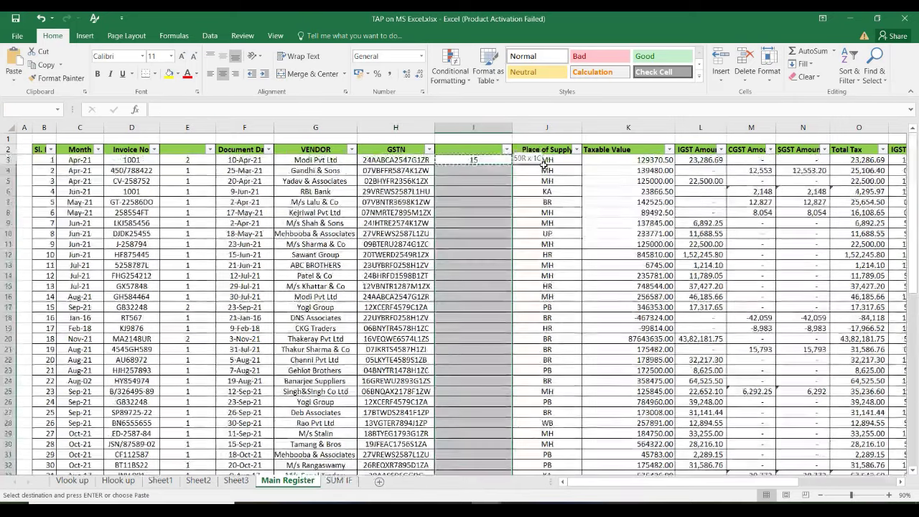
key("ctrl+v")
key("ctrl+Down")
key("ctrl+Up")
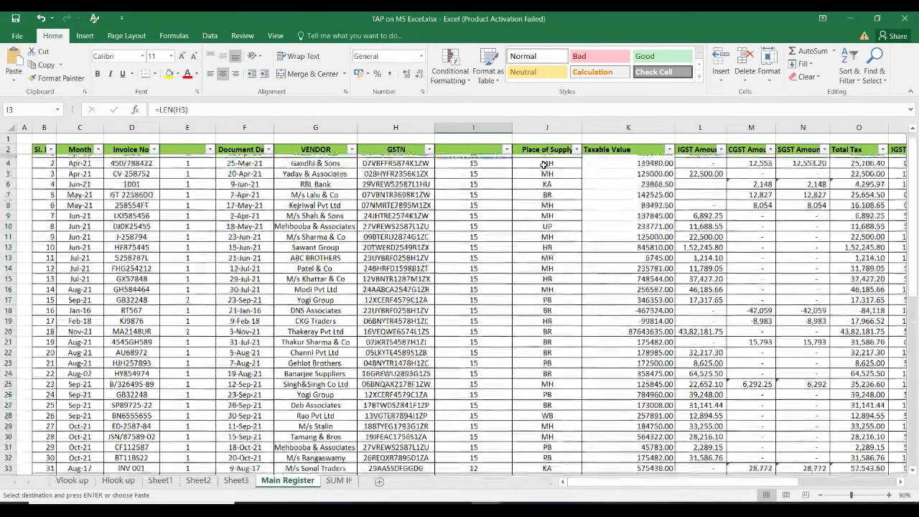
Filter the length column to show only GSTNs of length 12.
key("alt+Down")
key("Down")
key("Down")
key("Down")
key("Down")
key("Down")
key("Down")
key("Down")
key("space")
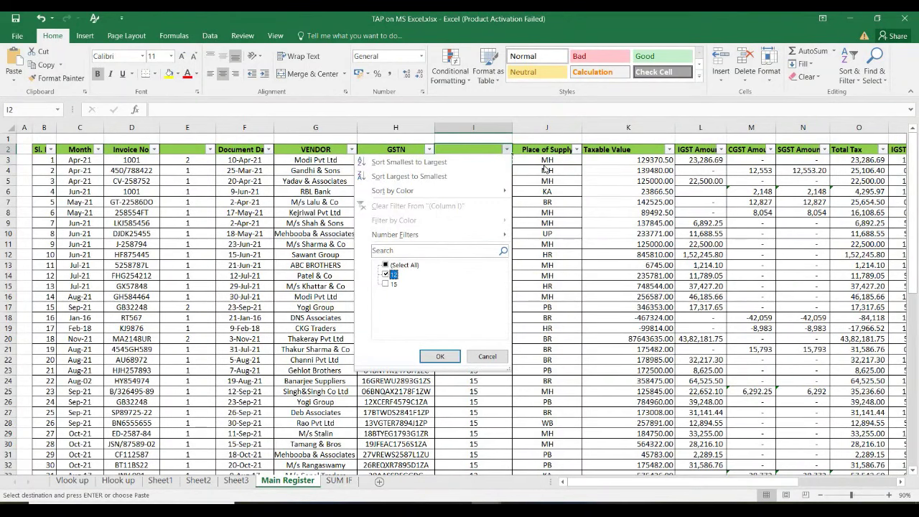
key("Tab")
key("Return")
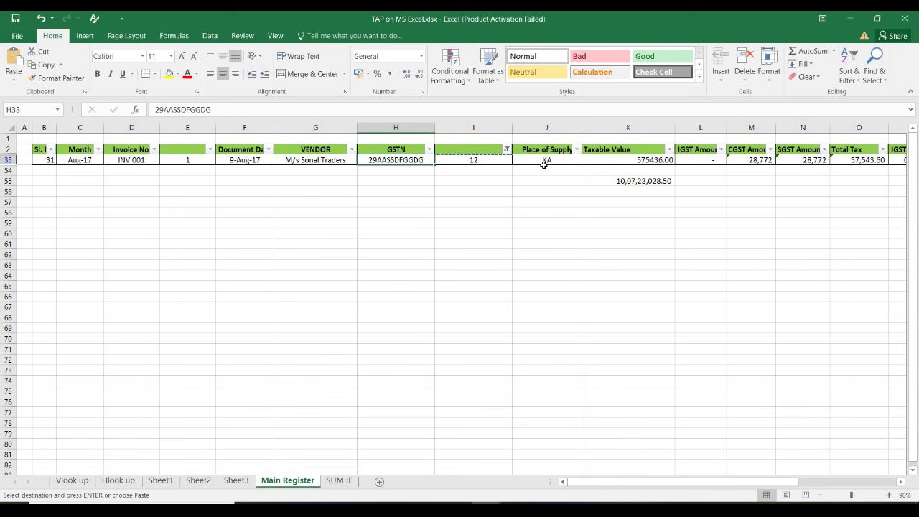
Clear the length column filter so all Main Register rows show again.
key("Right")
key("Up")
key("alt+Down")
key("Down")
key("Down")
key("Down")
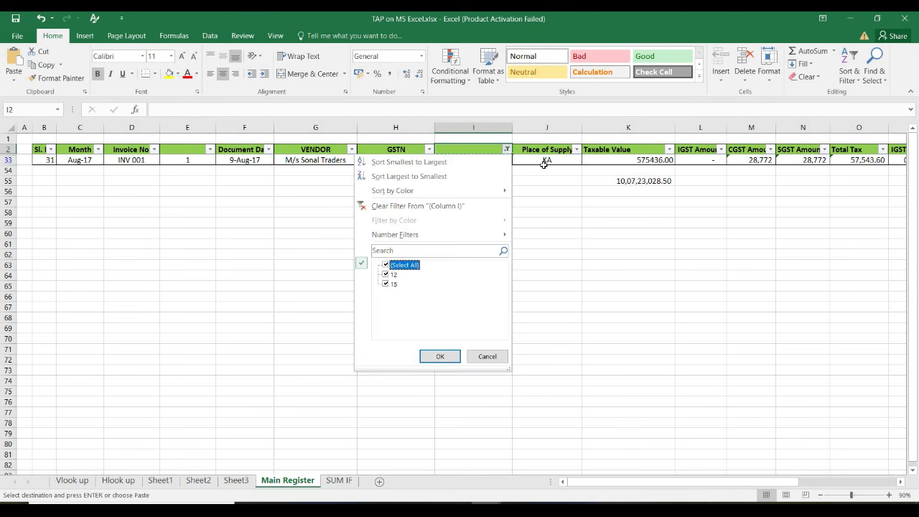
key("Return")
key("Down")
key("ctrl+c")
key("Down")
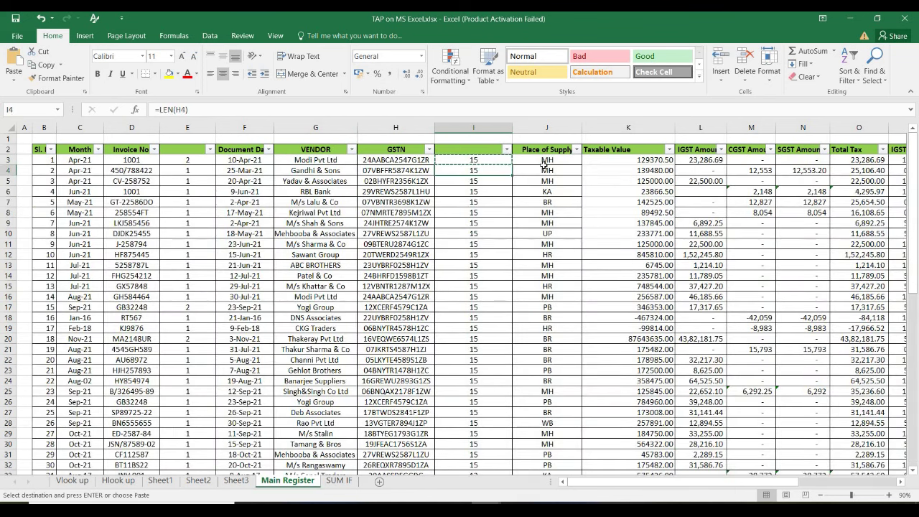
Delete the GSTN length helper column and enter MH in I54 and I55.
key("ctrl+shift+Down")
key("ctrl+space")
key("ctrl+minus")
key("Down")
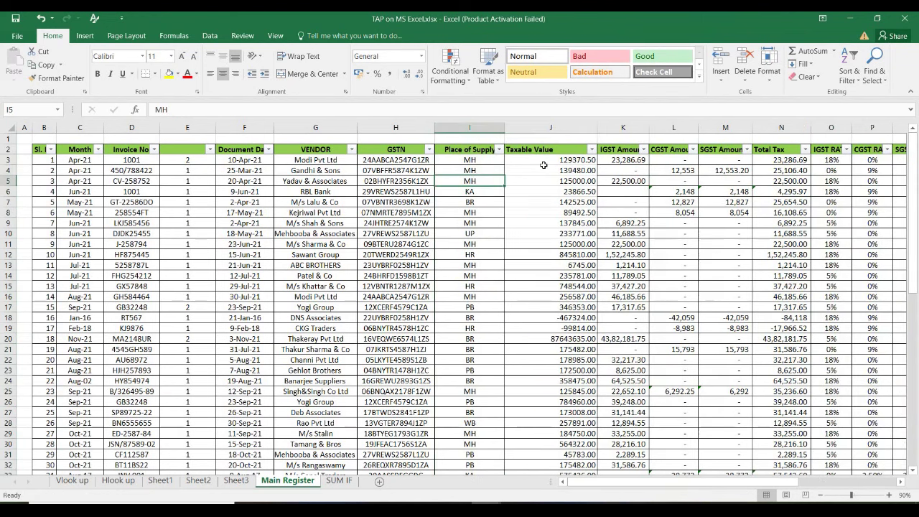
key("ctrl+Down")
key("Down")
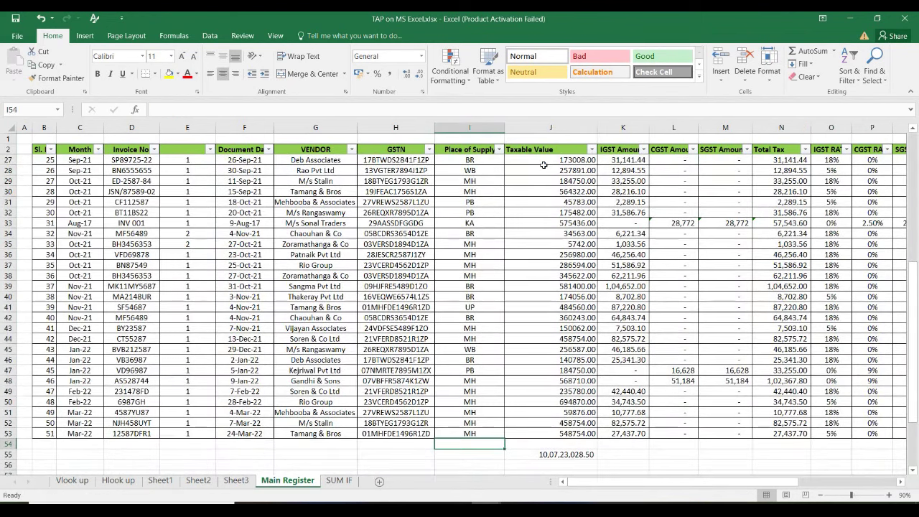
key("ctrl+d")
key("Up")
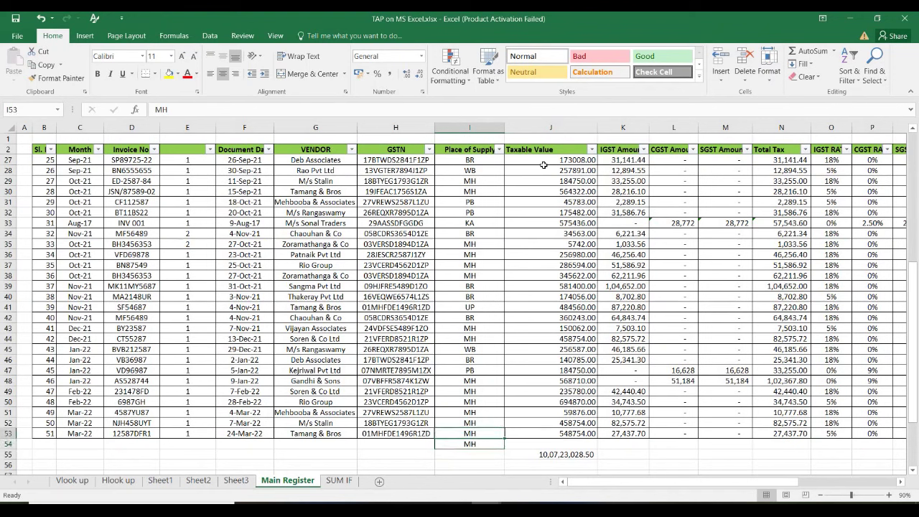
key("Down")
key("Down")
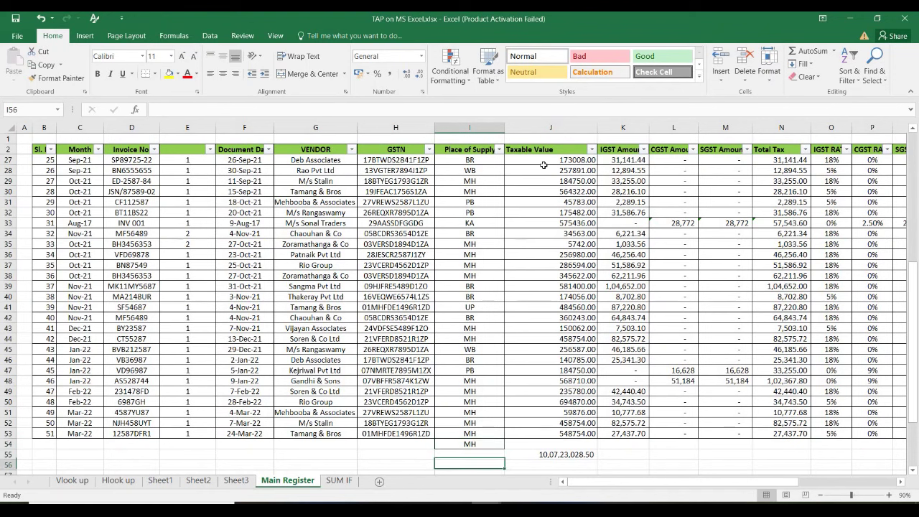
type("MH")
key("Return")
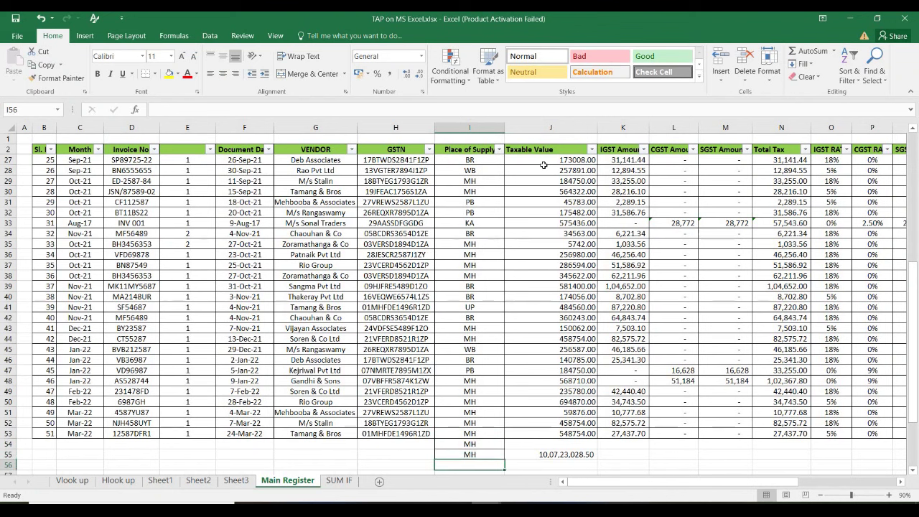
AutoSum the IGST Amount column in K55 and verify the Taxable Value and IGST total ranges.
key("Right")
key("Up")
key("Right")
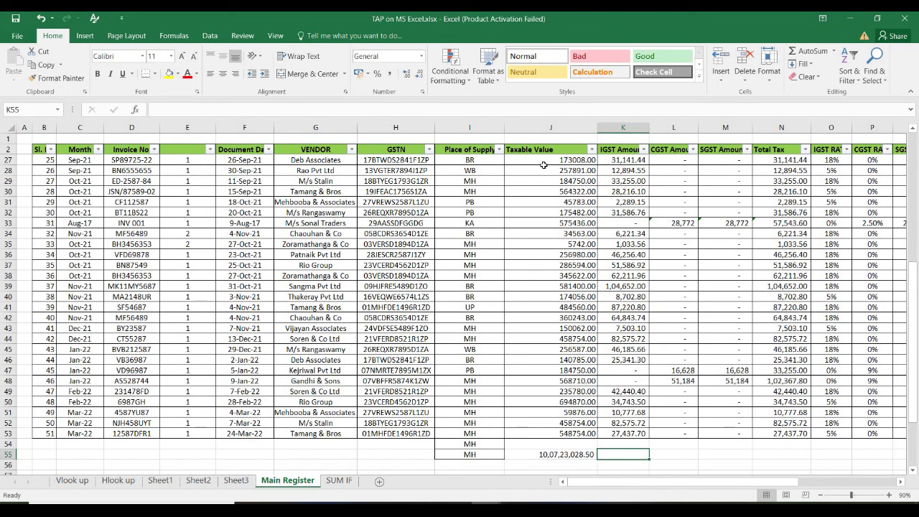
key("alt+equal")
key("alt+equal")
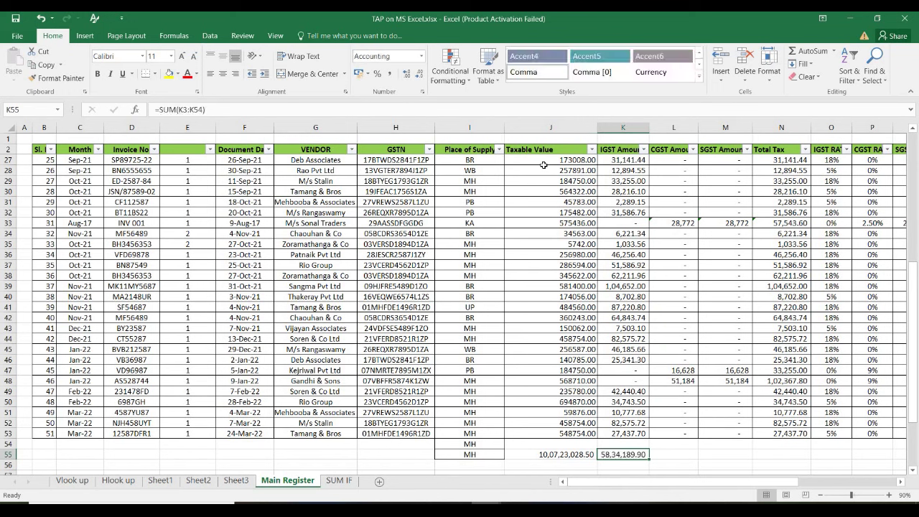
key("Left")
key("Right")
key("Left")
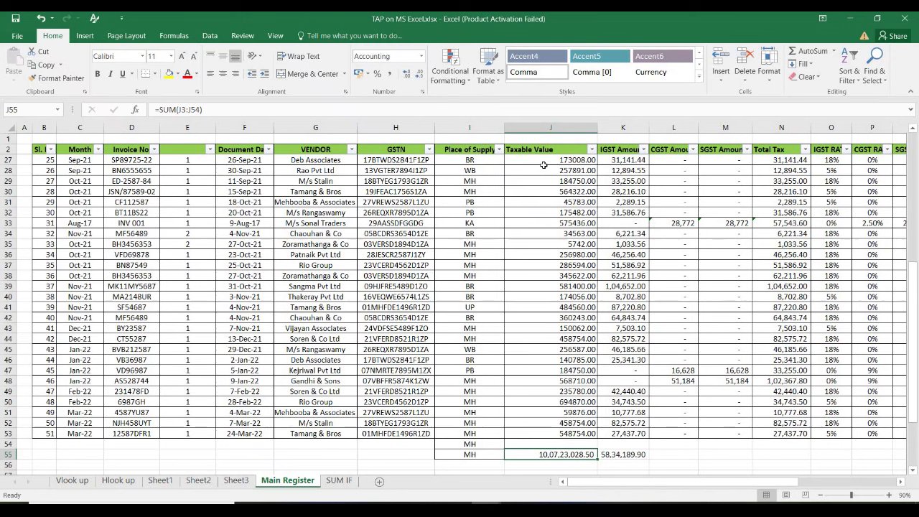
key("F2")
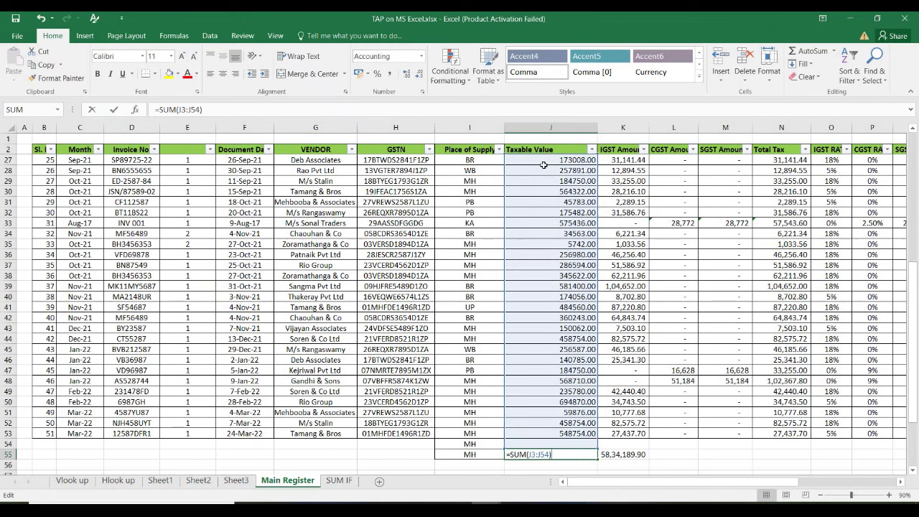
key("Escape")
key("Right")
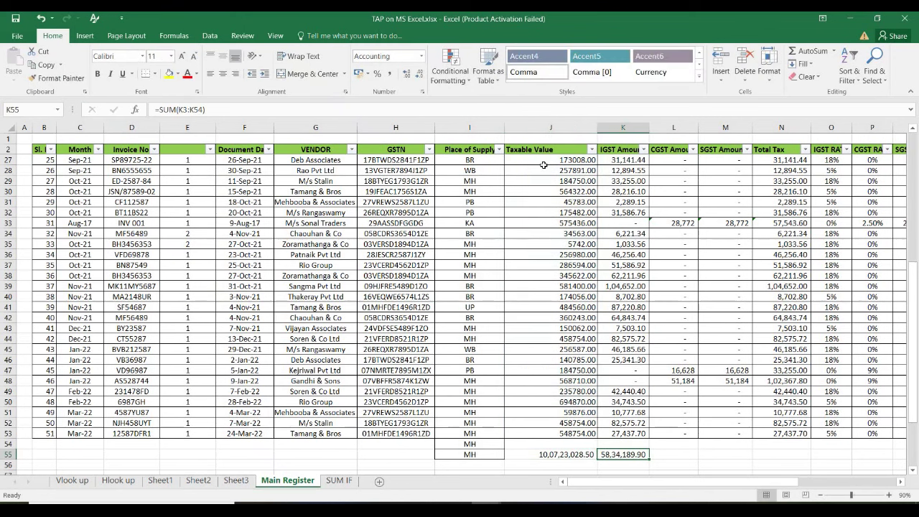
key("F2")
key("Escape")
Copy the IGST total formula into the CGST and SGST totals in L55:M55.
key("ctrl+c")
key("Right")
key("shift+Right")
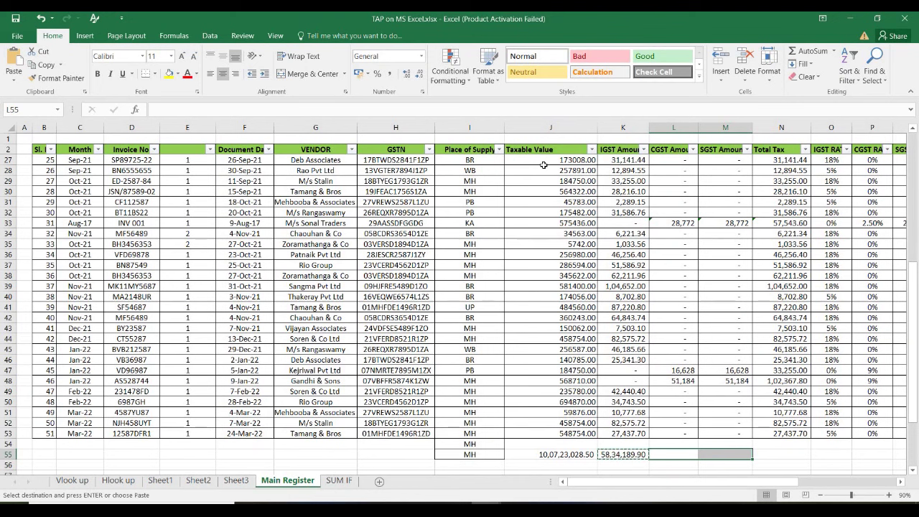
key("ctrl+v")
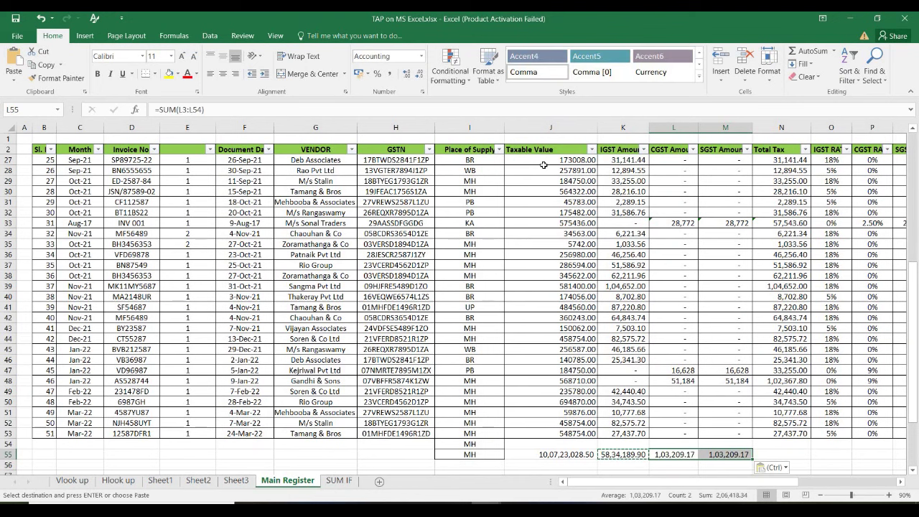
key("Escape")
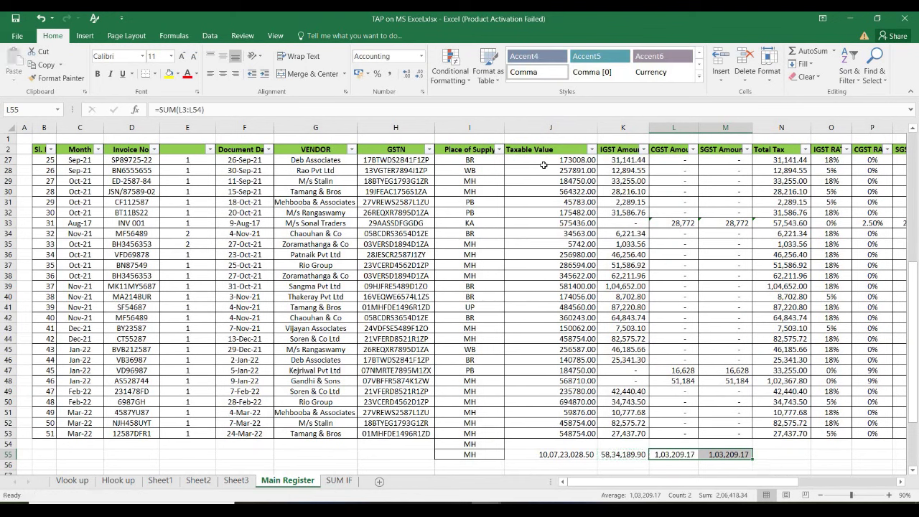
Label cells F55 and G55 with 'Set'.
key("Left")
key("Left")
key("Left")
key("Left")
key("Left")
key("Left")
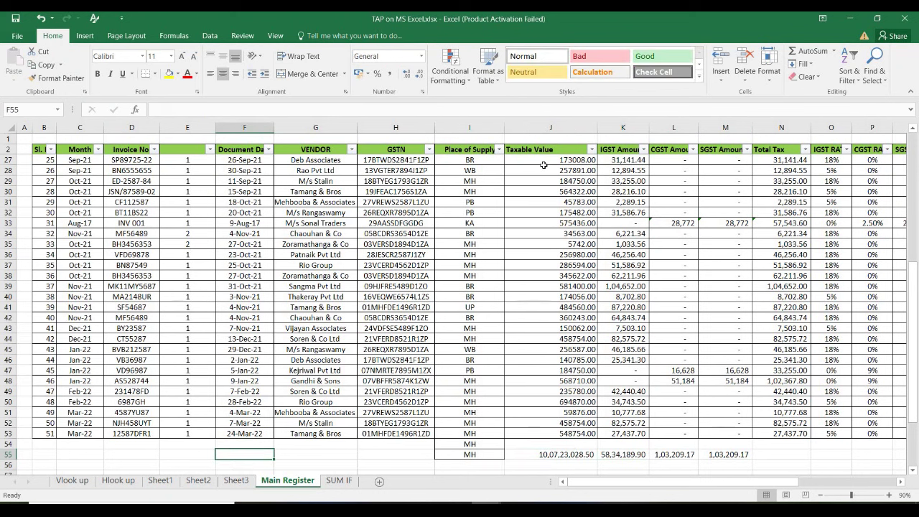
type("Set")
key("Tab")
key("ctrl+y")
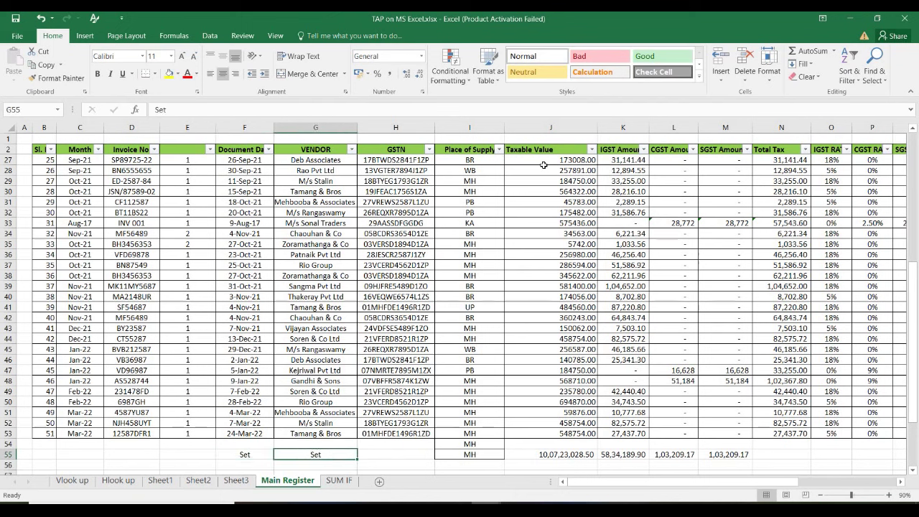
key("Return")
key("Up")
key("Right")
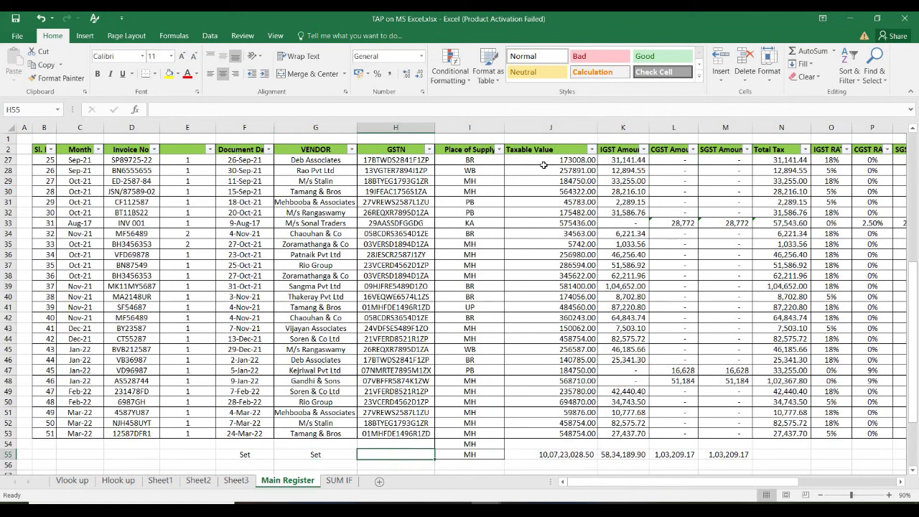
key("Left")
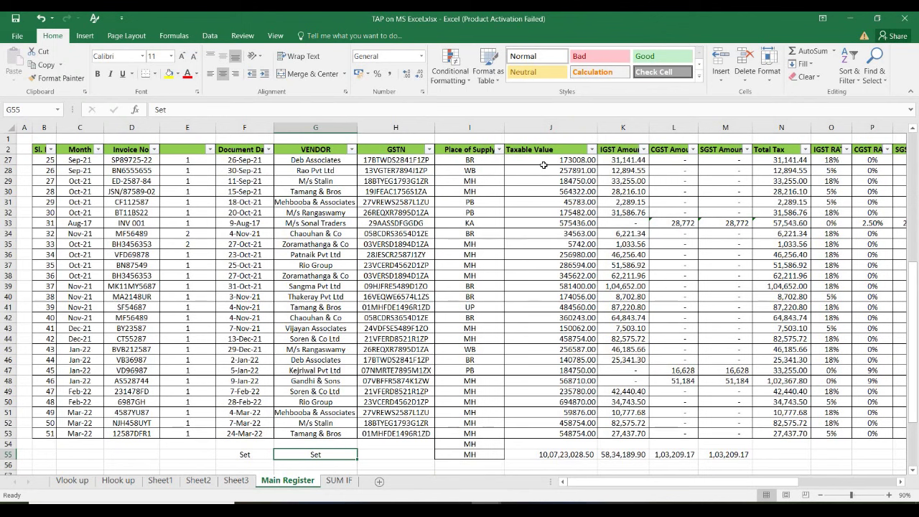
key("Left")
key("Right")
key("Right")
key("Right")
key("Right")
key("Right")
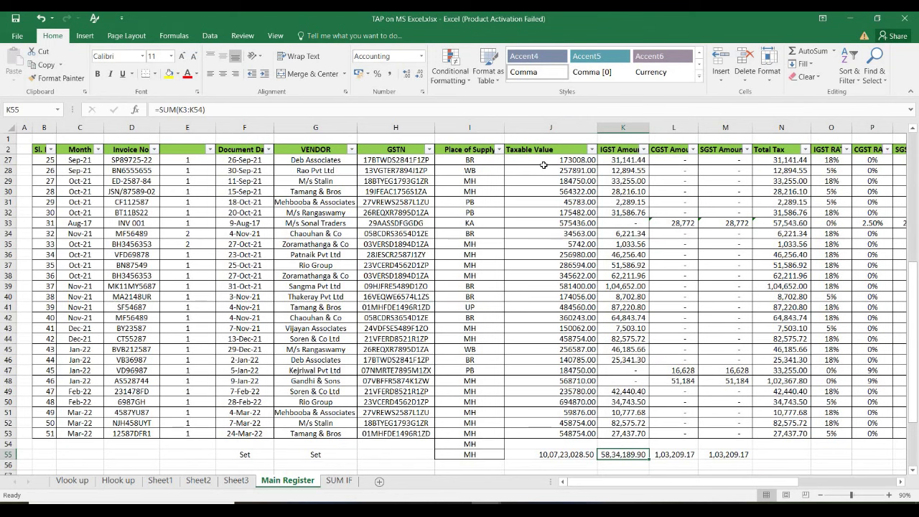
key("Left")
key("Left")
key("Left")
key("Left")
key("Left")
key("Left")
key("Left")
key("Down")
key("Down")
key("Down")
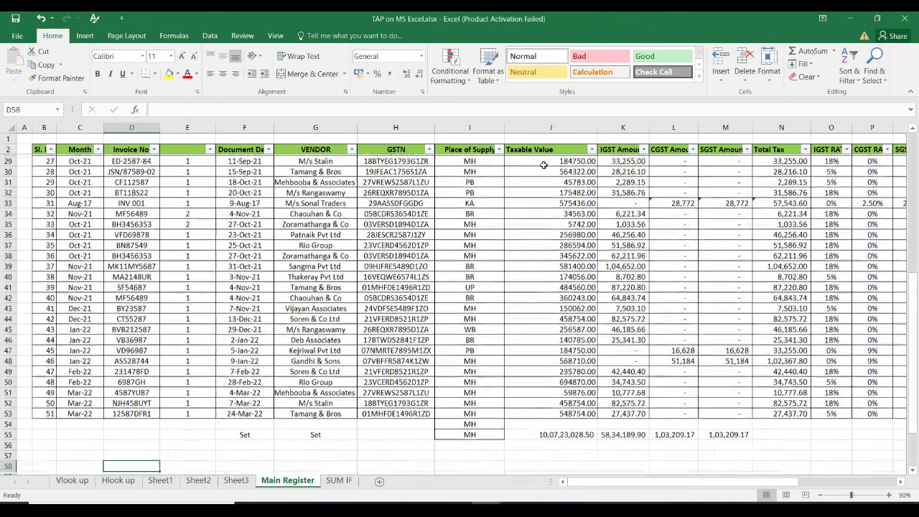
Highlight the Chaouhan & Co, Rio Group, Tamang & Bros and Vijayan Associates vendor cells in yellow.
key("Up")
key("Up")
key("Right")
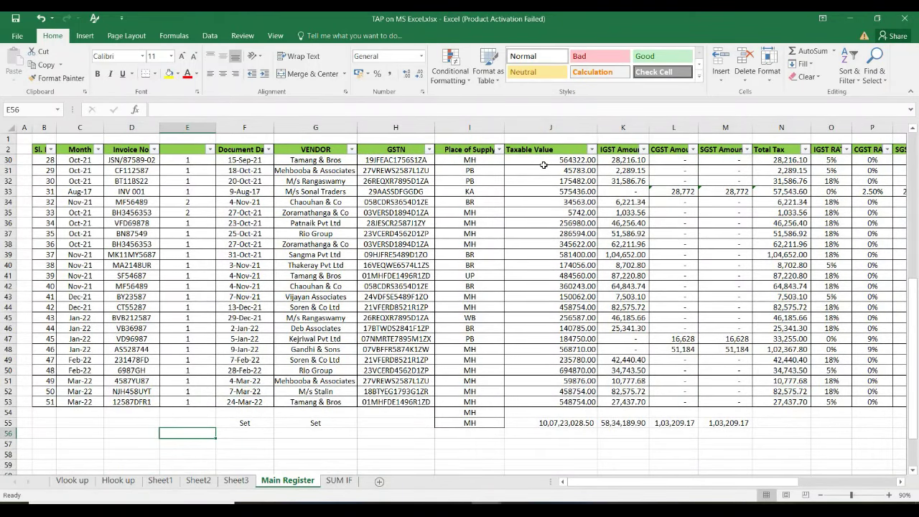
left_click(323, 201)
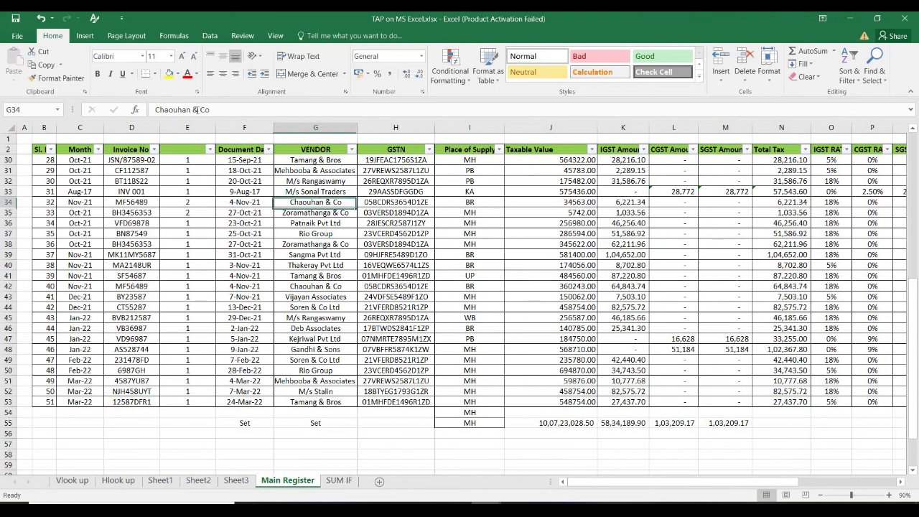
left_click(170, 74)
key("Down")
key("Down")
key("Down")
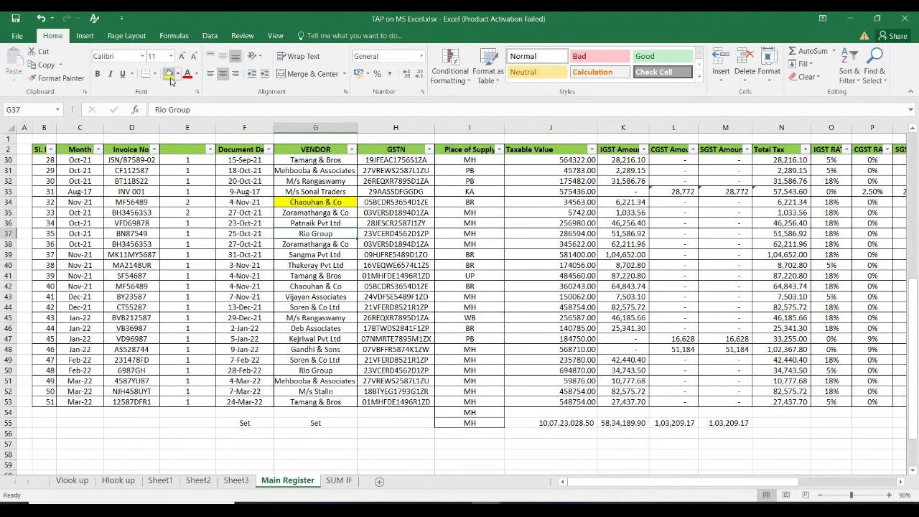
left_click(170, 75)
key("Down")
key("Down")
key("Down")
key("Down")
left_click(169, 74)
key("Down")
key("Down")
left_click(169, 75)
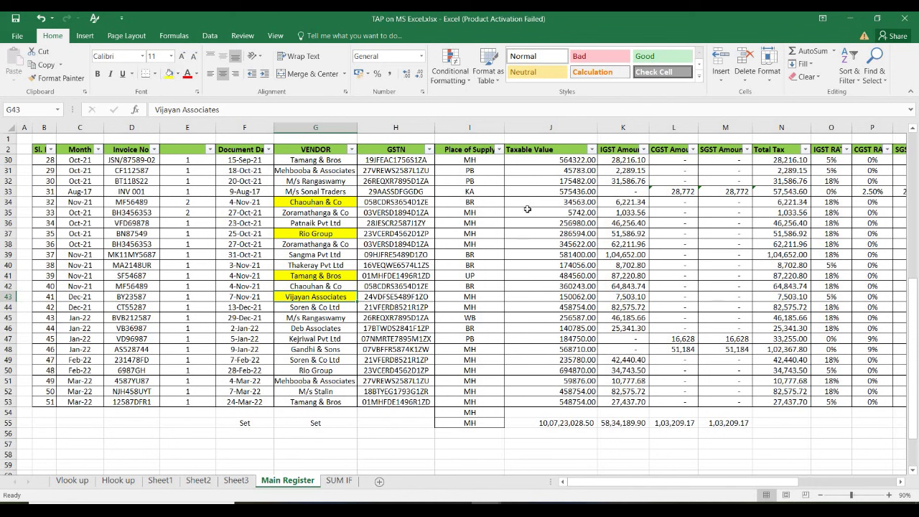
Also highlight Deb Associates, Soren & Co Ltd and M/s Stalin in yellow, repeating with F4.
key("Down")
key("Down")
key("Down")
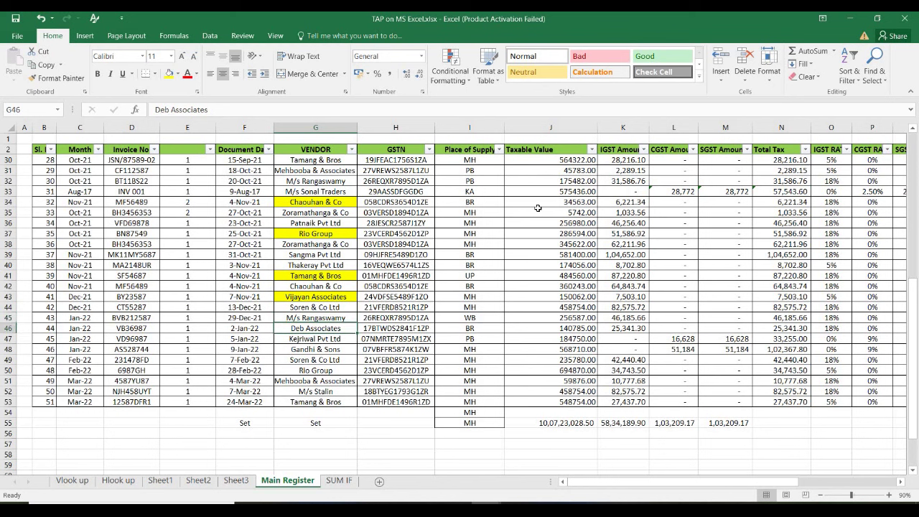
key("F4")
key("Down")
key("Down")
key("Down")
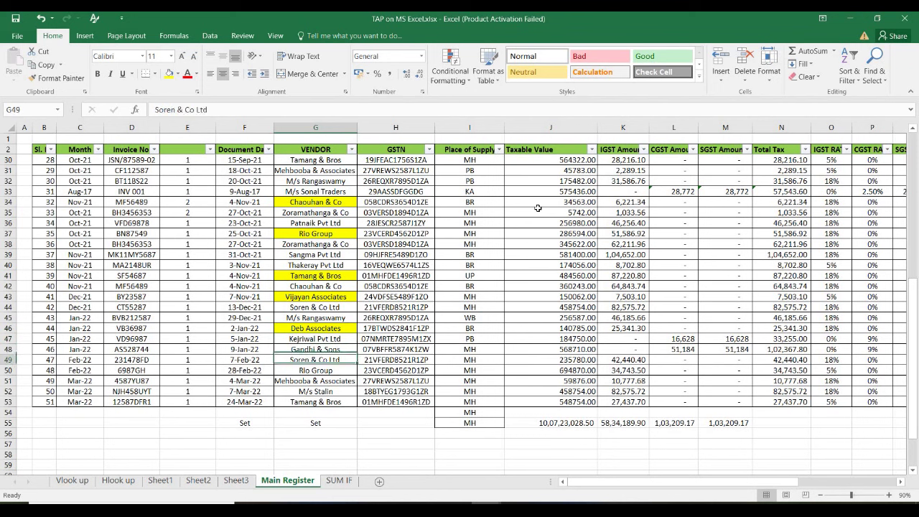
key("F4")
key("Down")
key("Down")
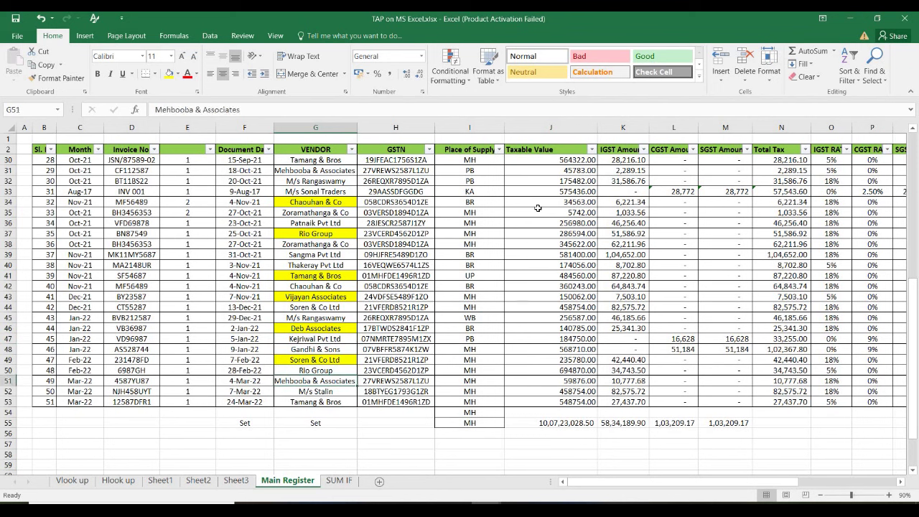
key("Down")
key("F4")
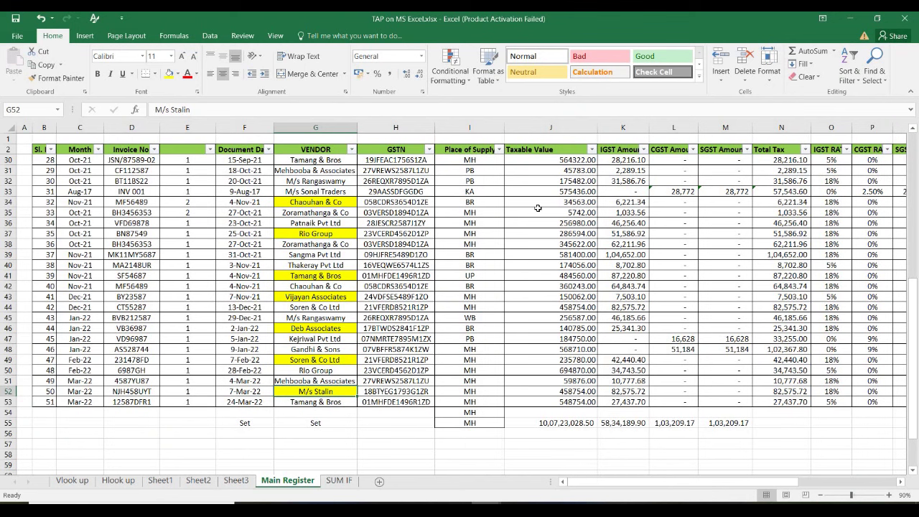
Select the data range B3:Q53 and set it to No Fill, clearing the yellow highlights.
key("Up")
key("Up")
key("ctrl+Up")
key("Down")
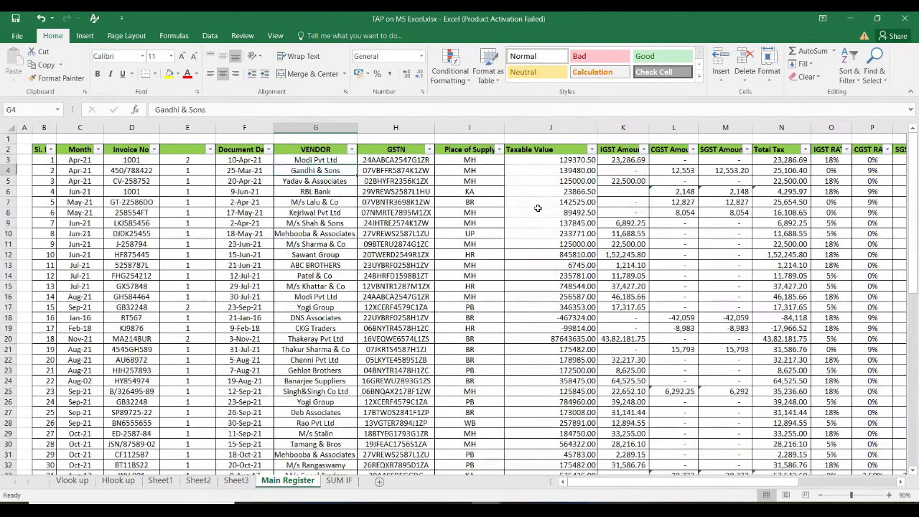
key("Up")
key("Left")
key("Left")
key("Left")
key("Left")
key("Left")
key("ctrl+shift+Right")
key("ctrl+shift+Down")
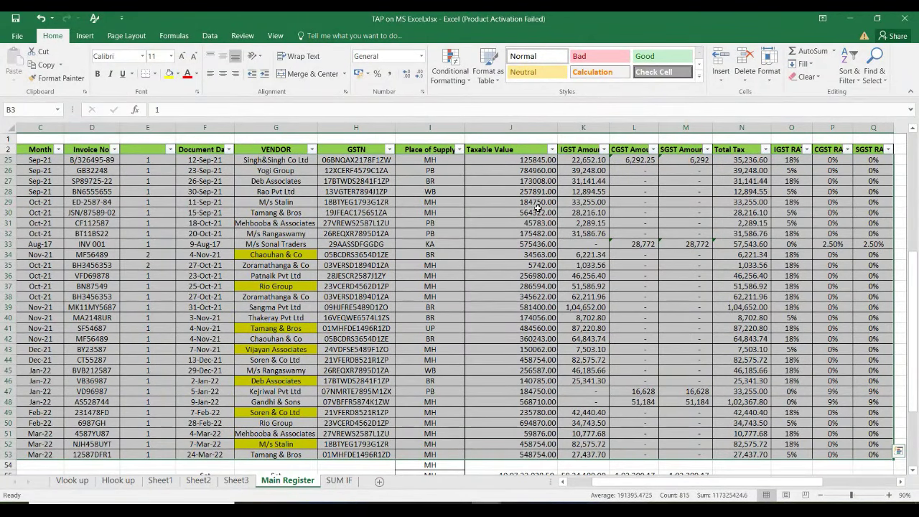
key("alt+h")
key("h")
key("n")
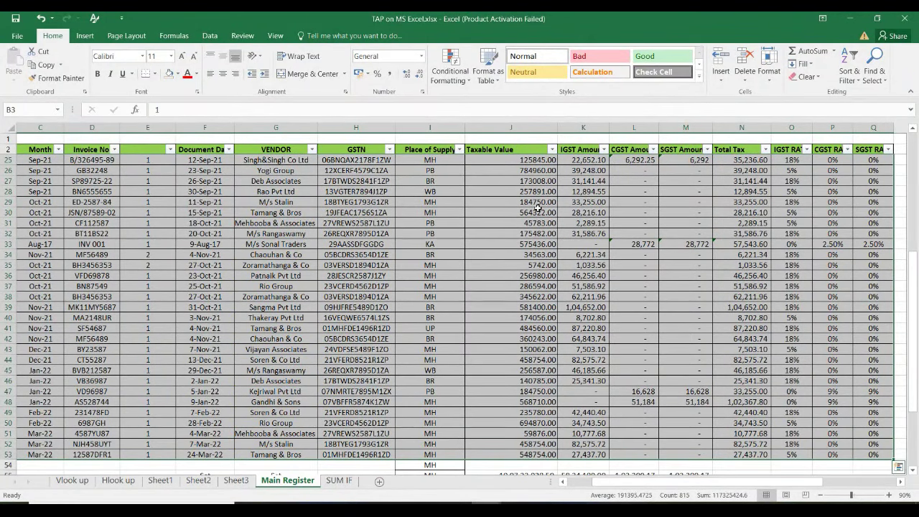
Return to the top of the register, then switch to the SUM IF sheet.
key("ctrl+Home")
key("Right")
key("Right")
key("Right")
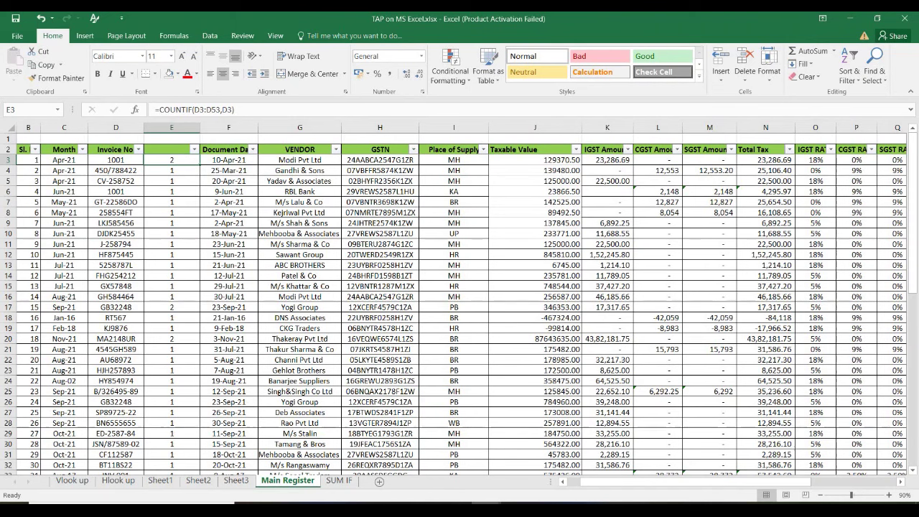
left_click(339, 480)
left_click(337, 481)
left_click(310, 481)
key("XF86MonBrightnessUp")
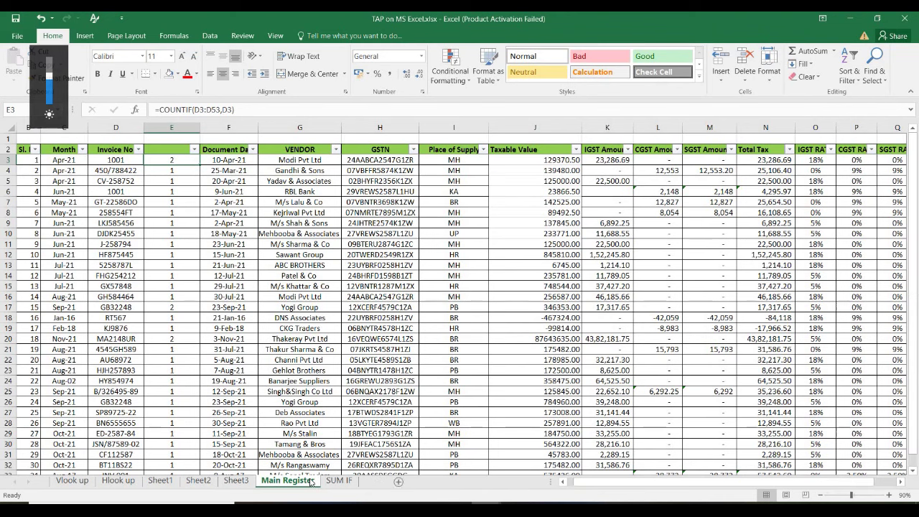
key("shift+F11")
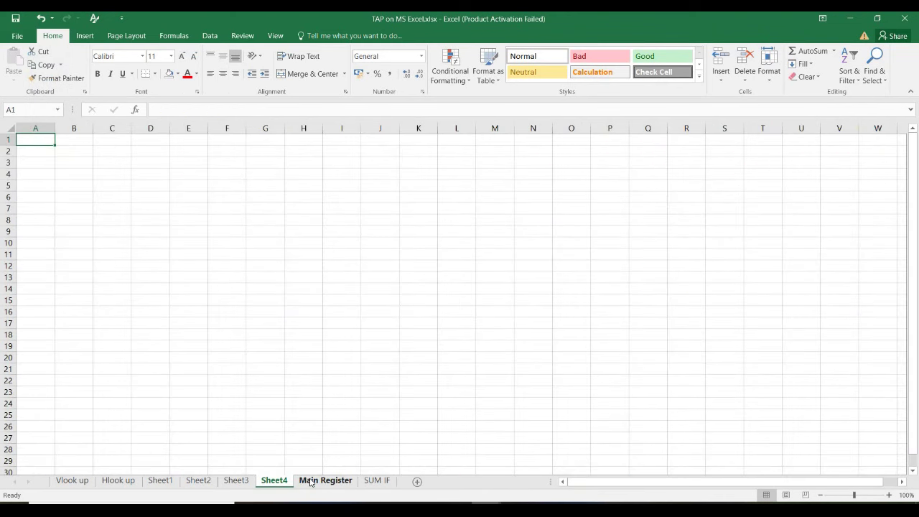
key("XF86MonBrightnessUp")
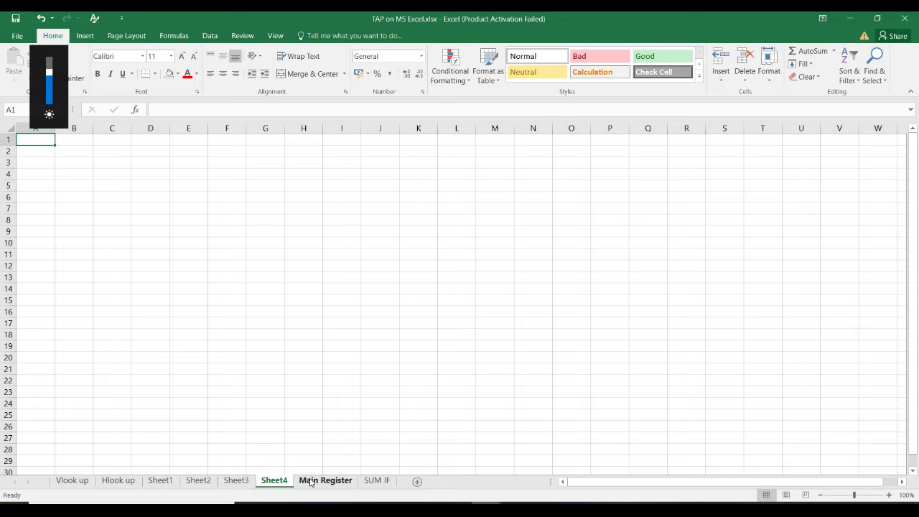
key("shift+F11")
key("shift+F11")
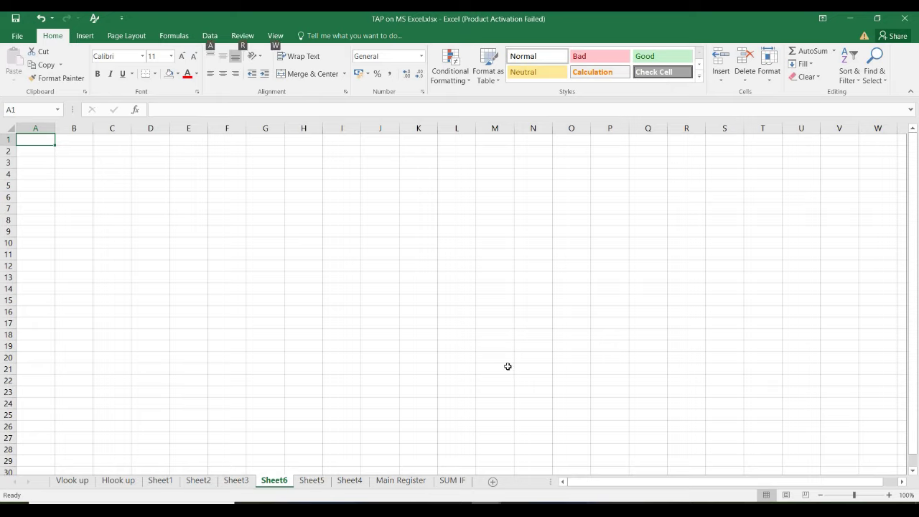
key("ctrl+z")
key("Return")
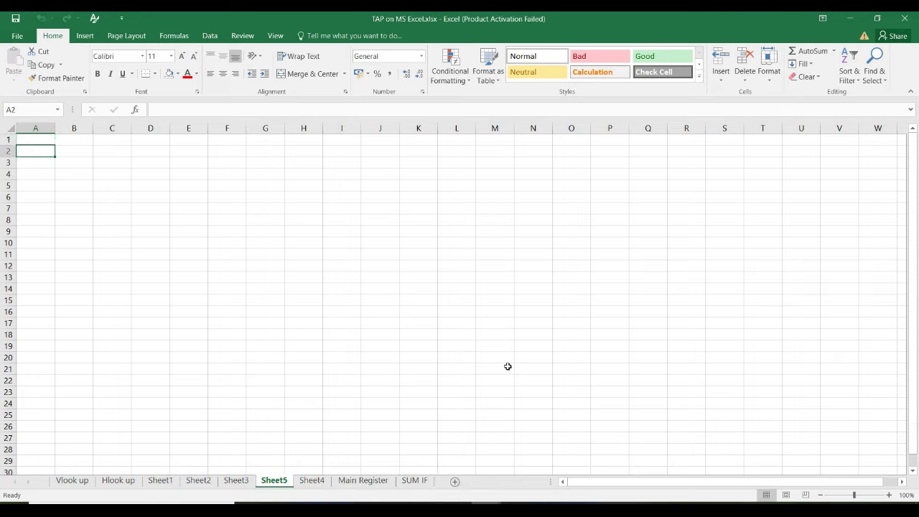
key("alt")
key("h")
key("d")
key("s")
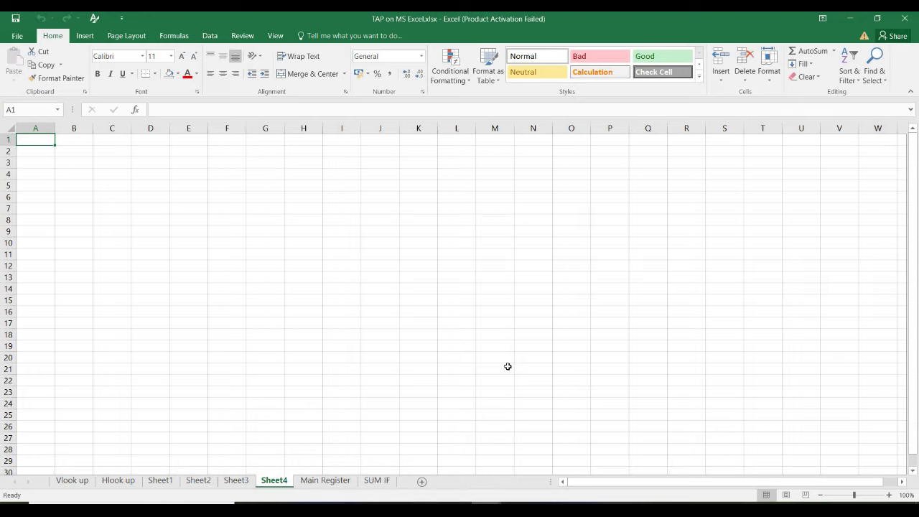
key("Return")
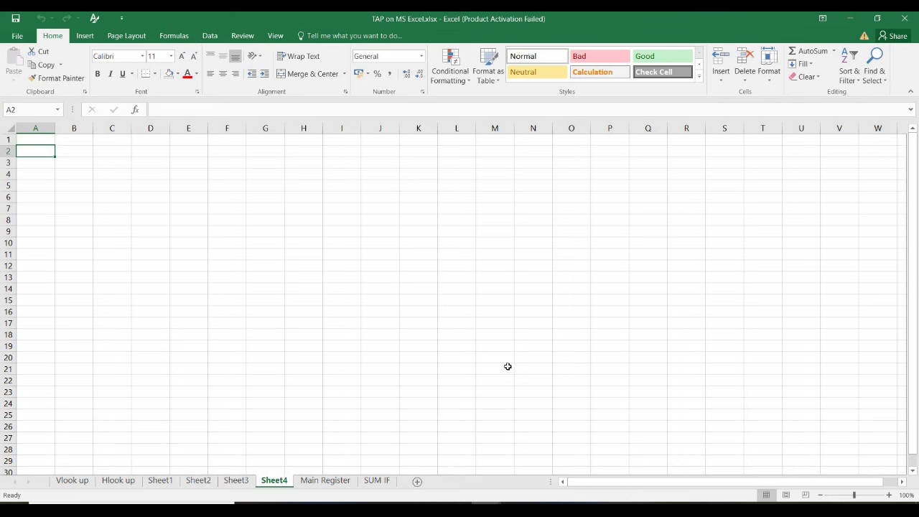
key("alt")
key("h")
key("d")
key("s")
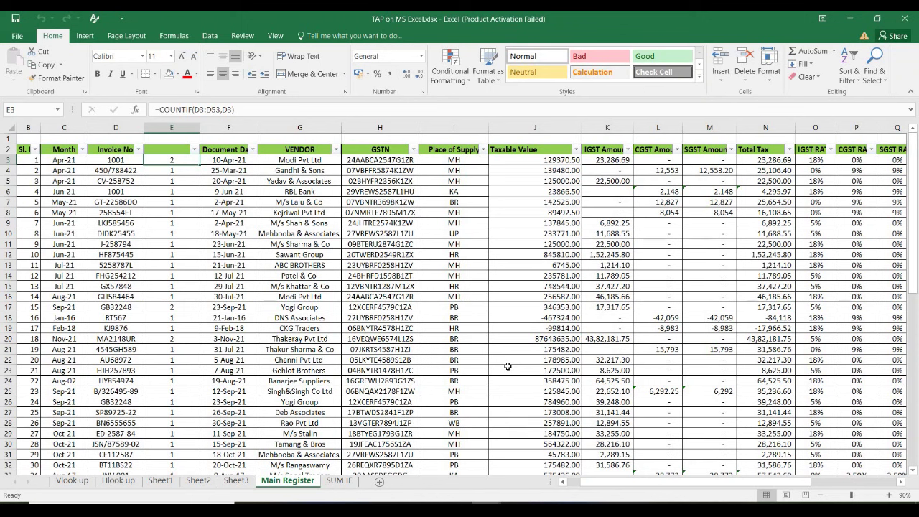
Rename Sheet3, which holds the pivot table, to 'Pivot'.
left_click(231, 483)
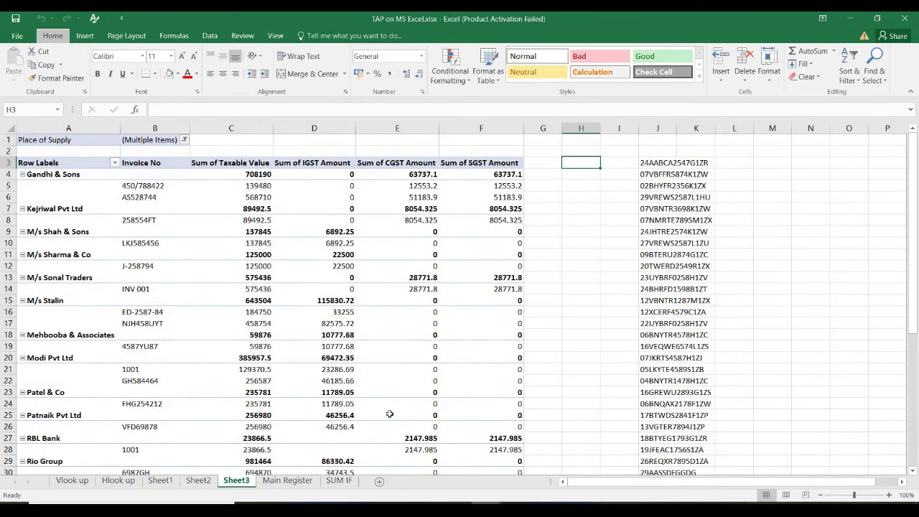
mouse_move(389, 414)
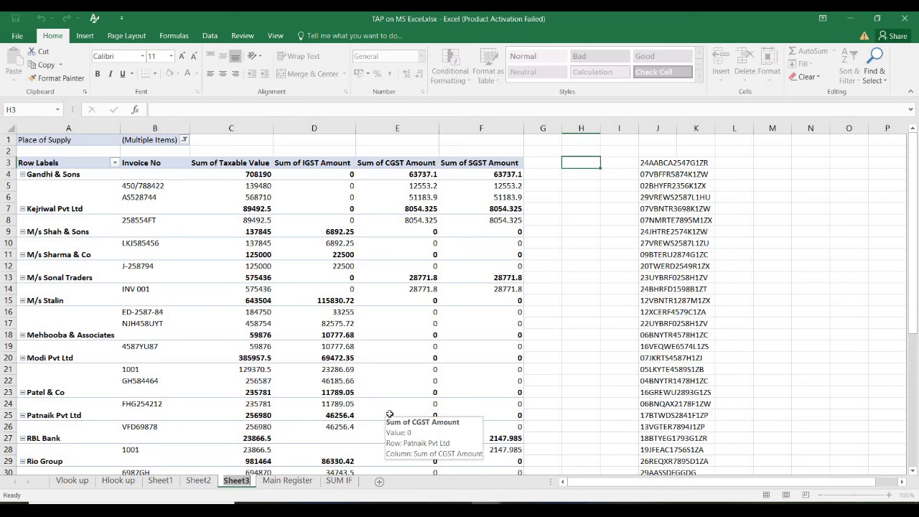
type("Pivot")
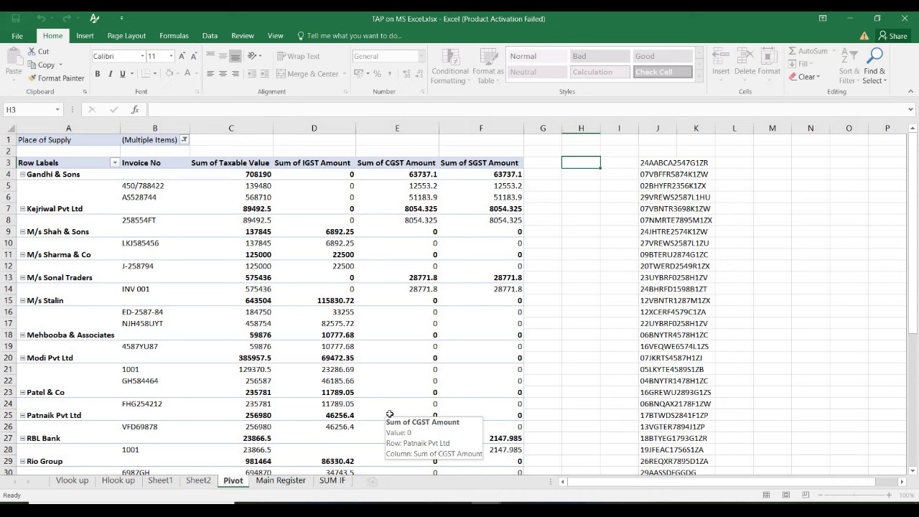
key("Return")
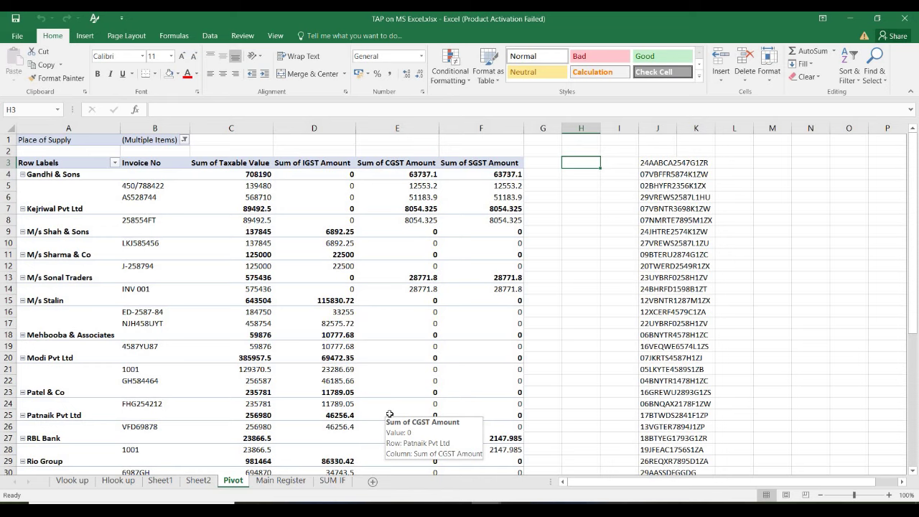
key("alt")
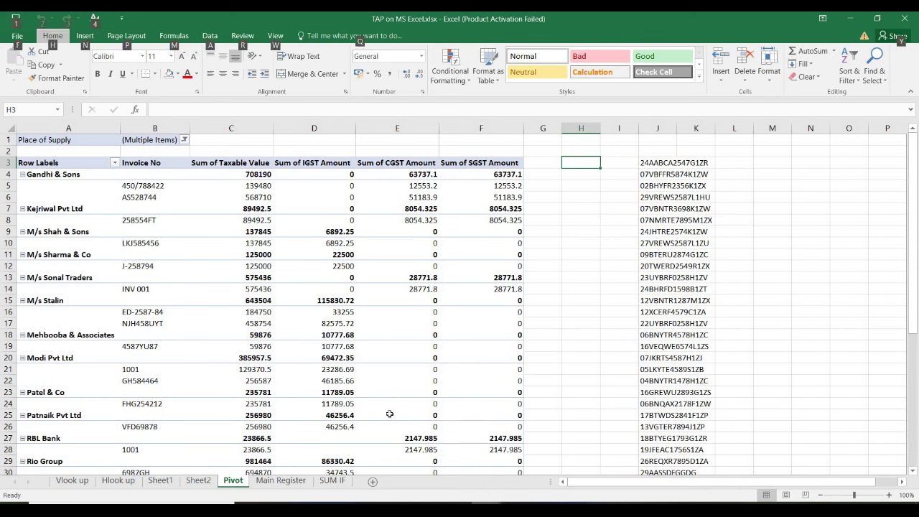
Copy the Pivot sheet to (new book) with Create a copy ticked in Move or Copy.
key("h")
key("o")
key("m")
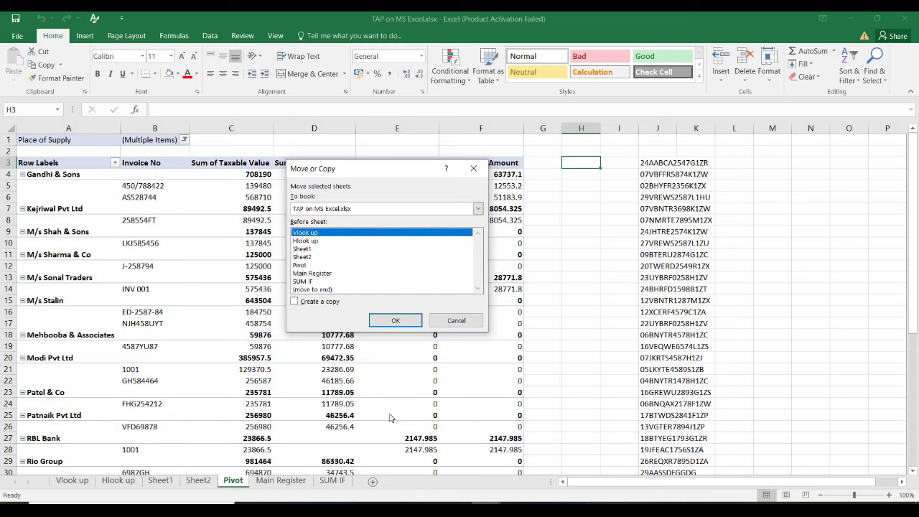
left_click(322, 302)
left_click(424, 210)
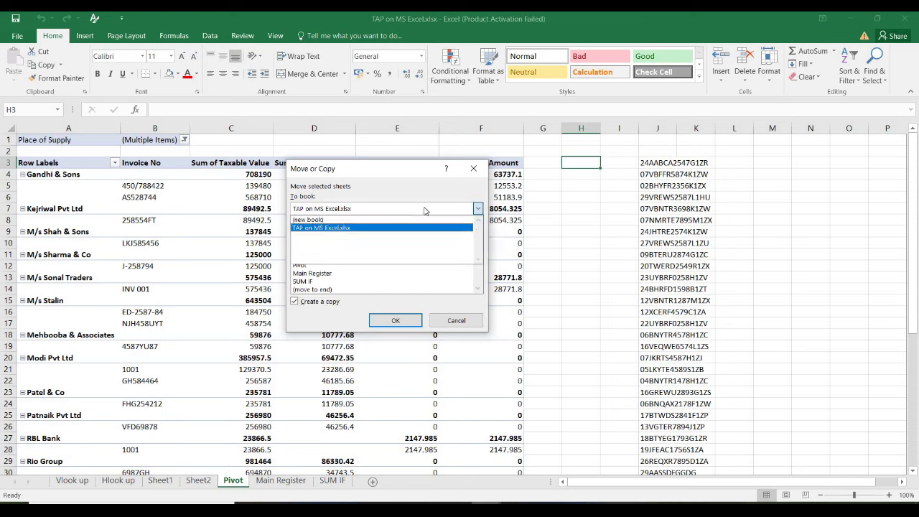
left_click(371, 220)
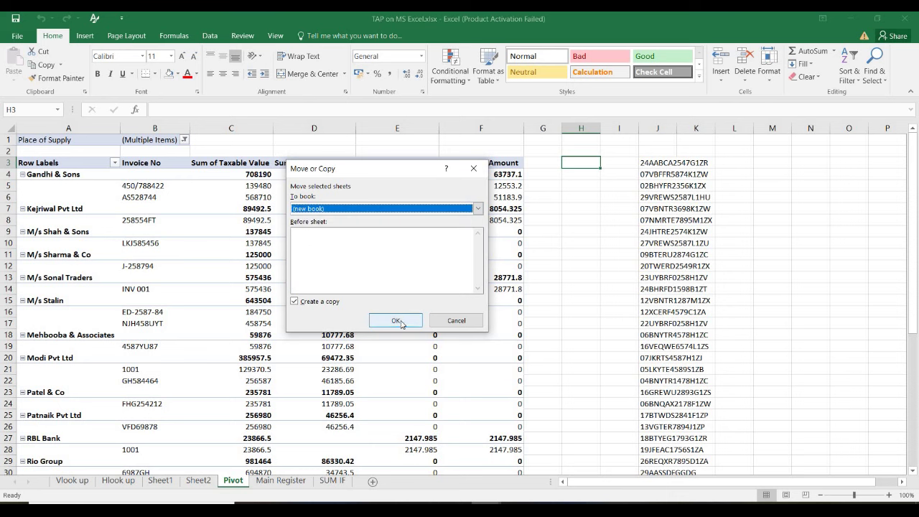
left_click(401, 323)
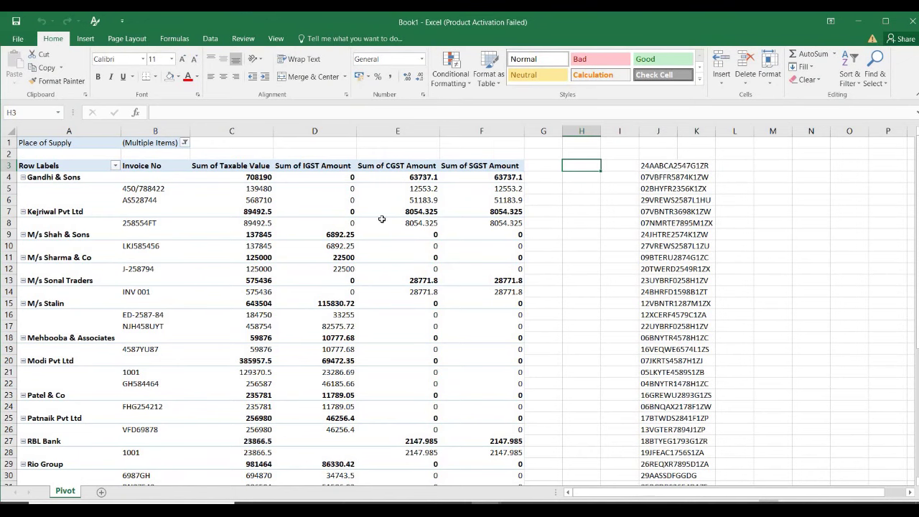
Return to the TAP on MS Excel workbook's Main Register sheet, cancelling a stray entry in E3.
key("alt+Tab")
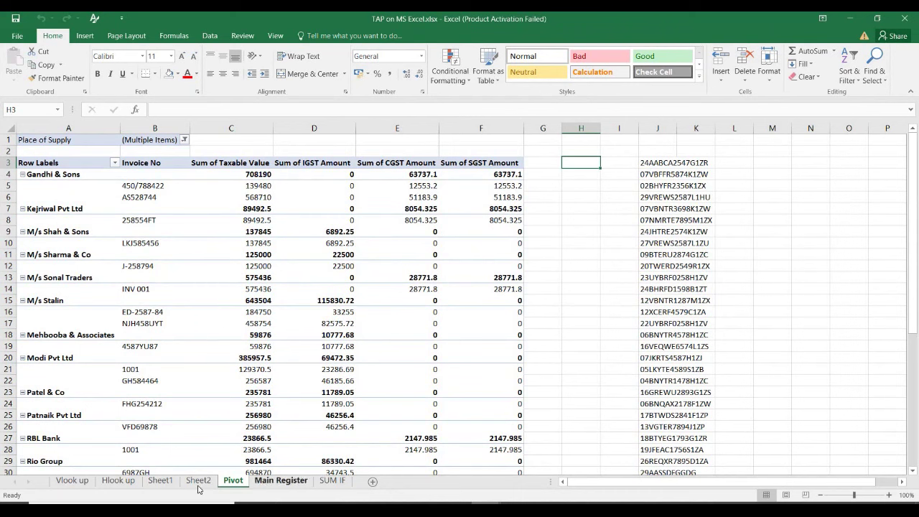
left_click(199, 481)
left_click(280, 480)
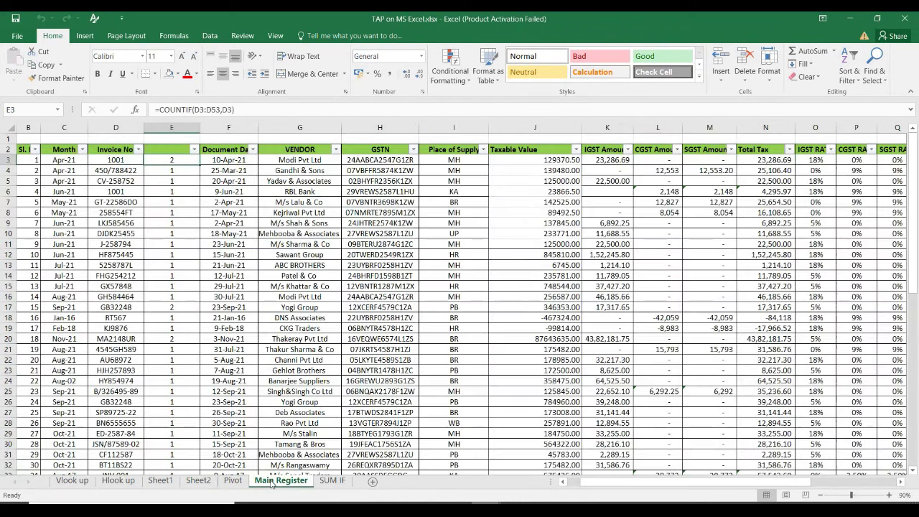
type("hom")
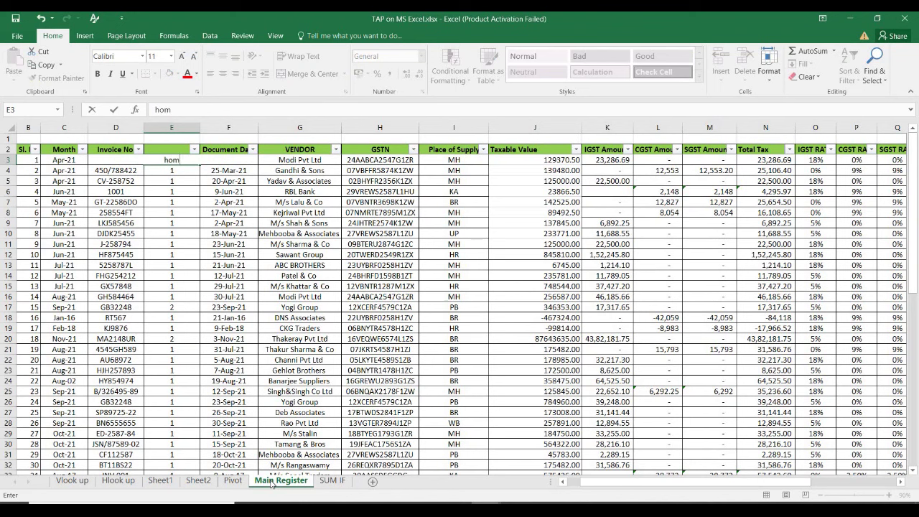
key("Escape")
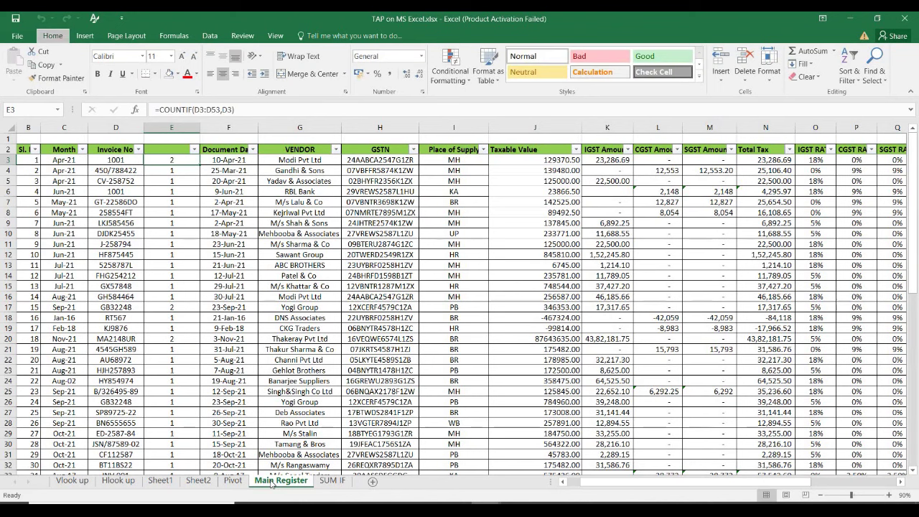
Duplicate the Main Register sheet, placing the copy before the Pivot sheet.
right_click(271, 483)
left_click(302, 373)
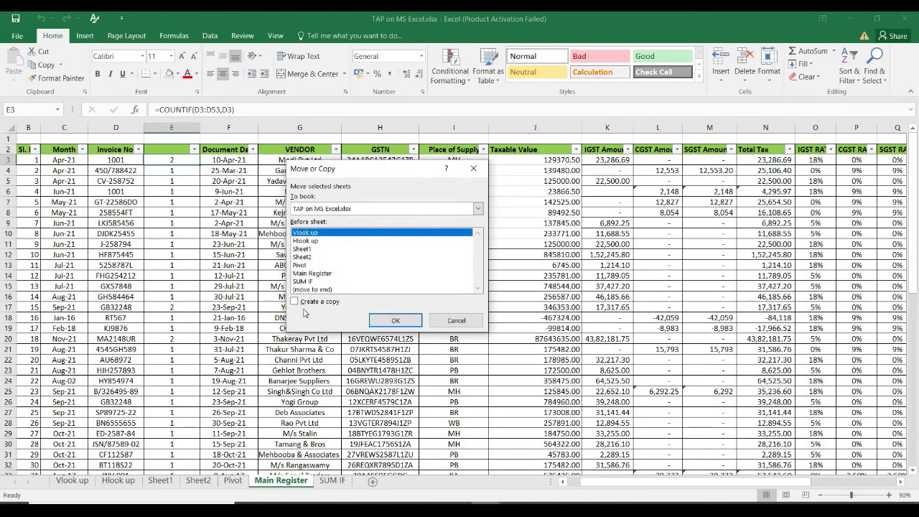
left_click(305, 303)
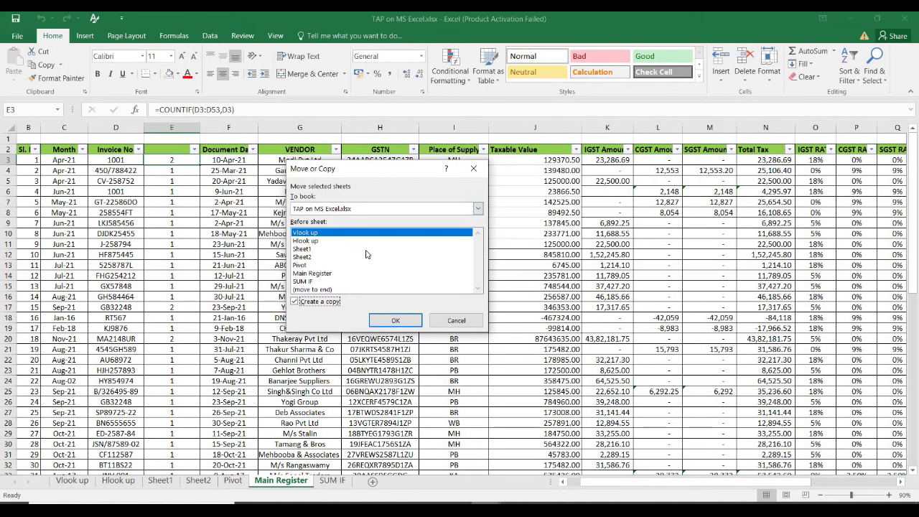
left_click(305, 266)
left_click(385, 320)
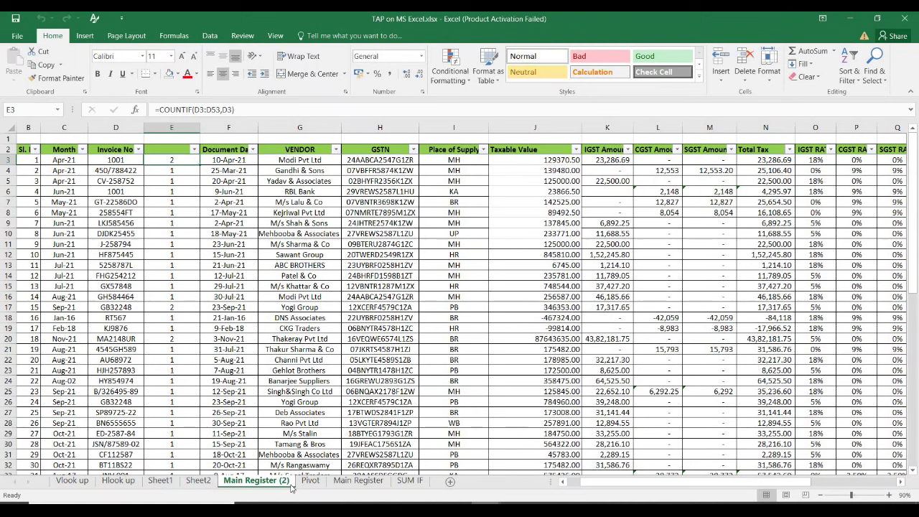
Delete the duplicate Main Register (2) sheet and go back to Main Register.
key("alt+h")
key("d")
key("s")
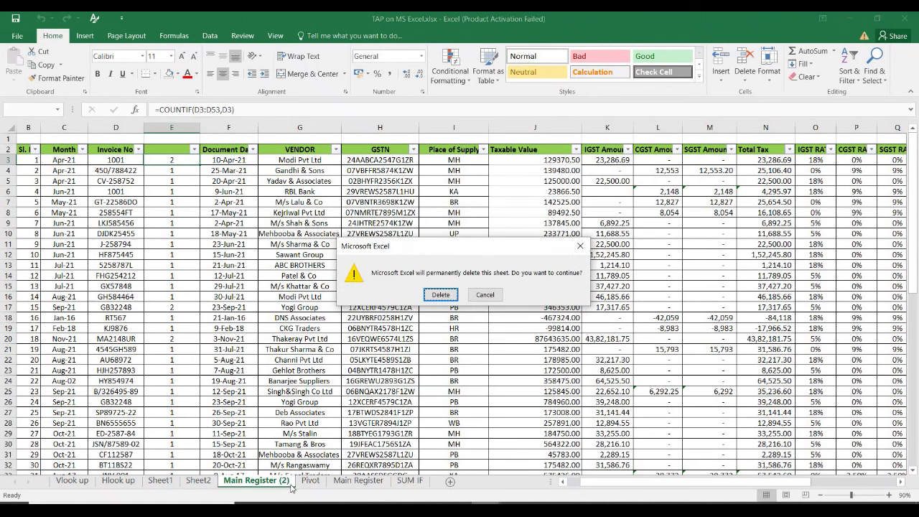
key("Return")
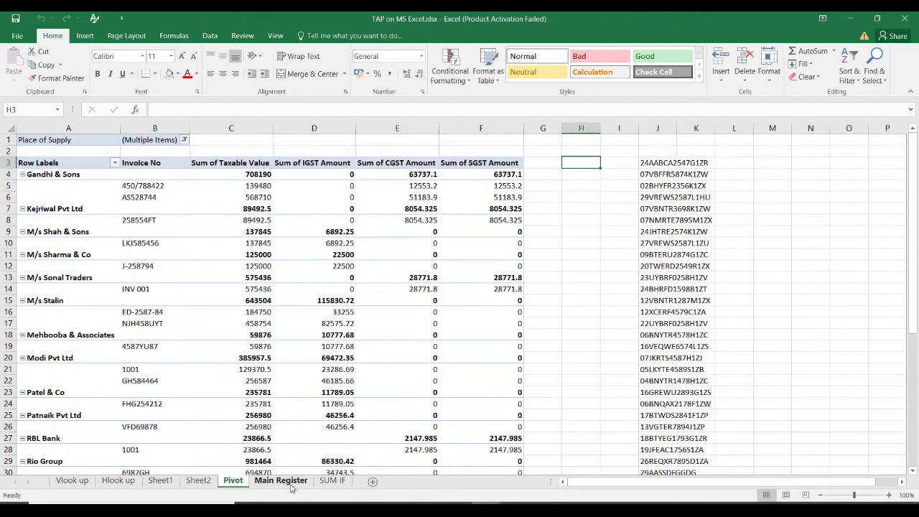
left_click(282, 481)
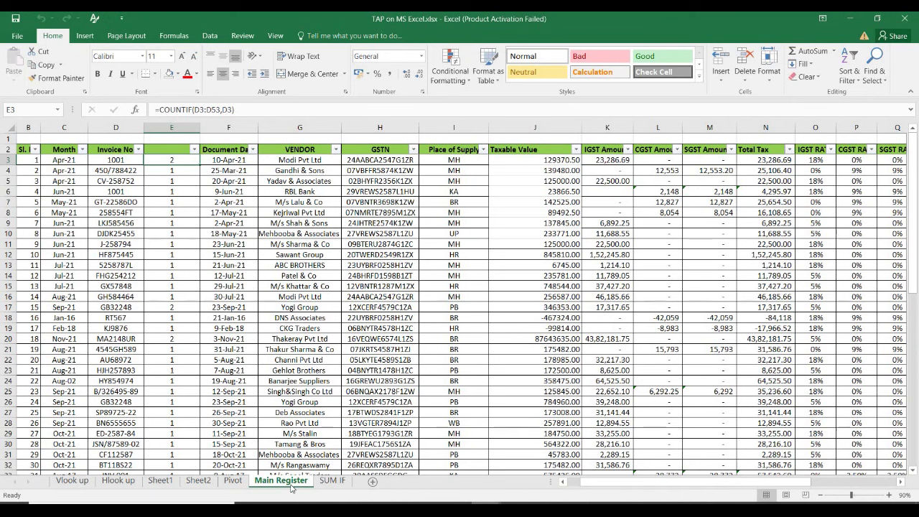
Select a cell in the Main Register's VENDOR column.
left_click(310, 232)
Copy RBL Bank from G6 into vendor cells G8, G11, G14, G18, G22 and G25.
key("Up")
key("Up")
key("Up")
key("Up")
key("ctrl+c")
key("Down")
key("Down")
key("ctrl+v")
key("Down")
key("Down")
key("Down")
key("ctrl+v")
key("Down")
key("Down")
key("Down")
key("ctrl+v")
key("Down")
key("Down")
key("Down")
key("Down")
key("ctrl+v")
key("Down")
key("Down")
key("Down")
key("Down")
key("ctrl+v")
key("Down")
key("Down")
key("Down")
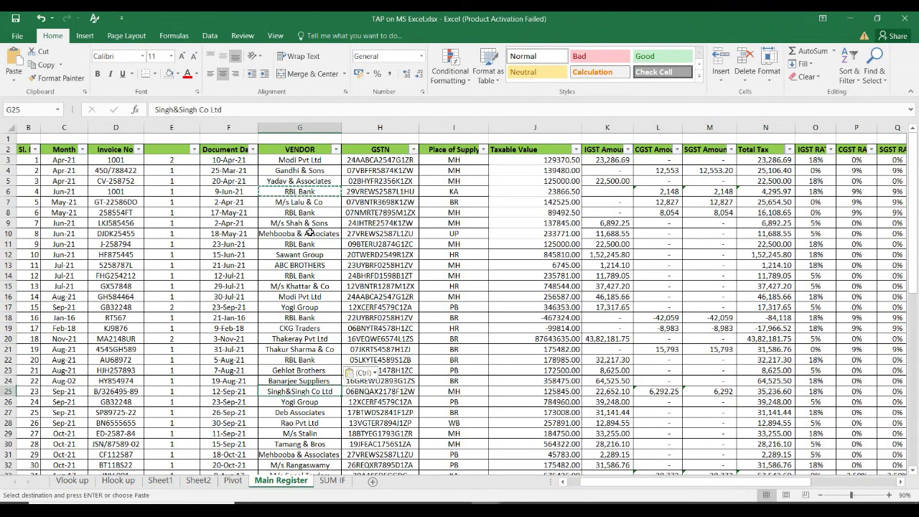
key("ctrl+v")
Filter the VENDOR column to show only the RBL Bank rows.
key("ctrl+Up")
key("alt+Down")
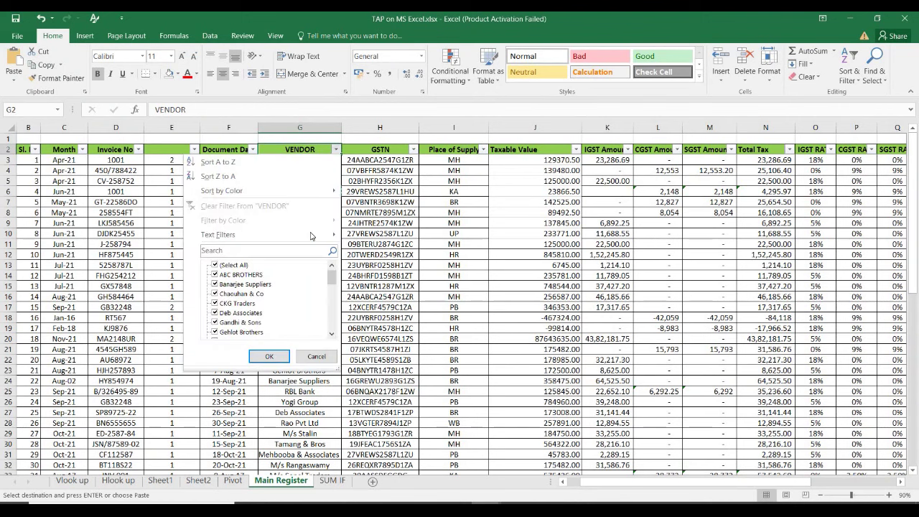
type("rbl")
key("Return")
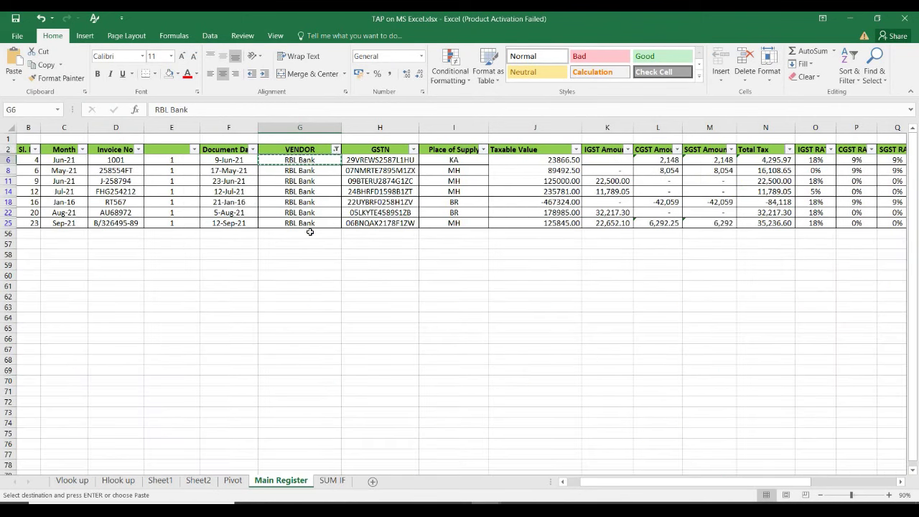
left_click(299, 190)
left_click(312, 158)
key("Down")
key("Down")
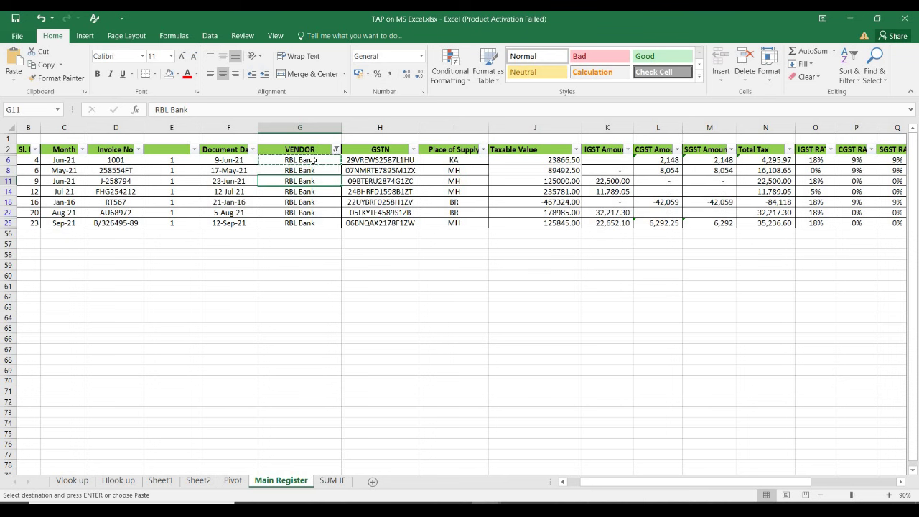
Clear the VENDOR filter so every register row is listed again.
key("alt+d")
key("f")
key("s")
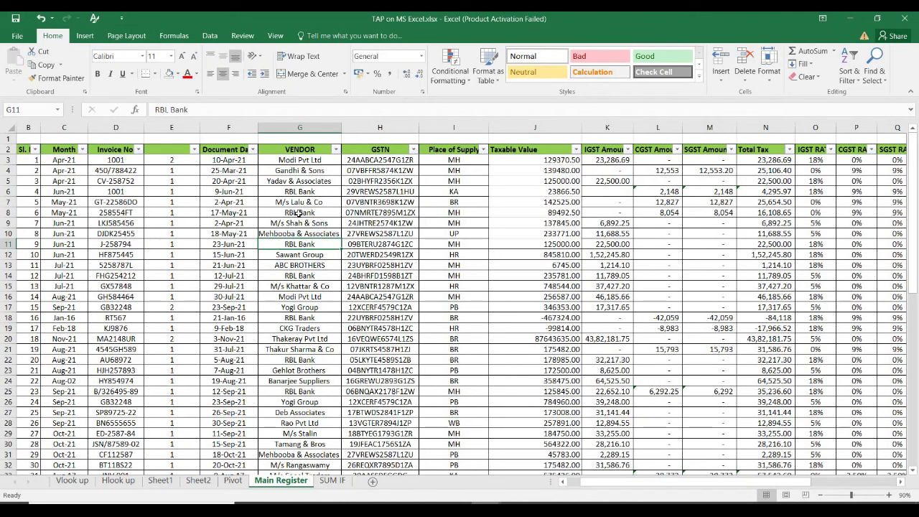
left_click(305, 192)
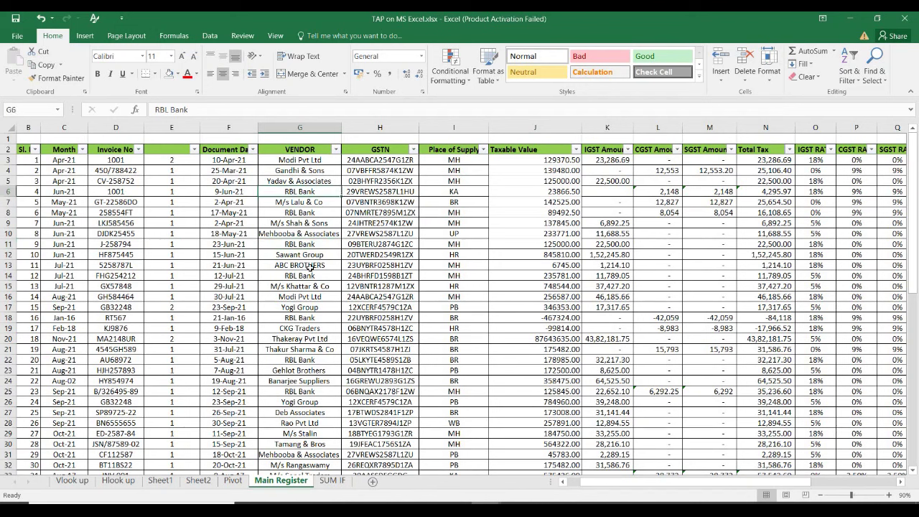
left_click(335, 149)
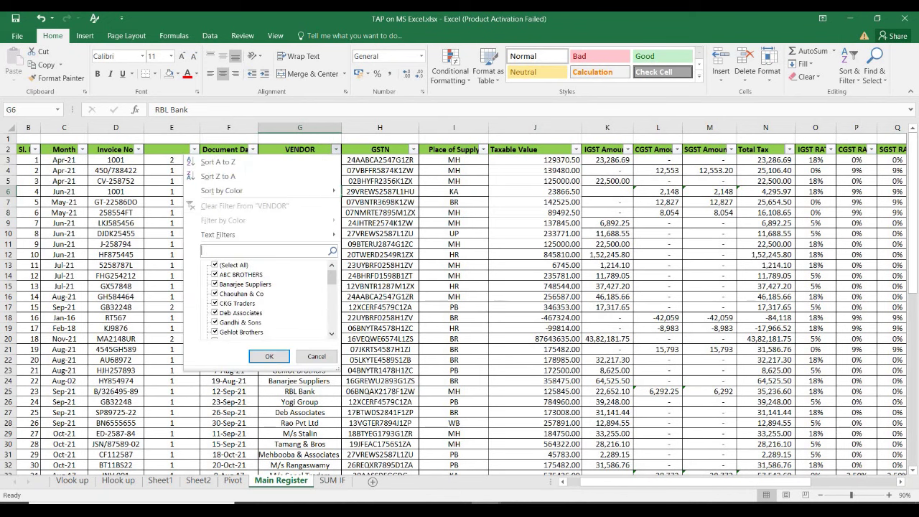
Check the filtered RBL Bank rows 6, 8 and 14, then select invoice 1001's Place of Supply cell.
key("Escape")
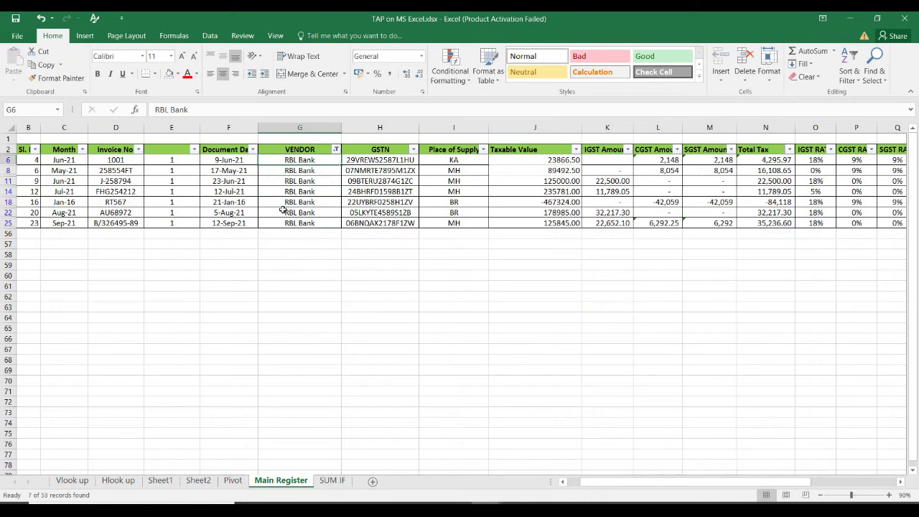
left_click(7, 160)
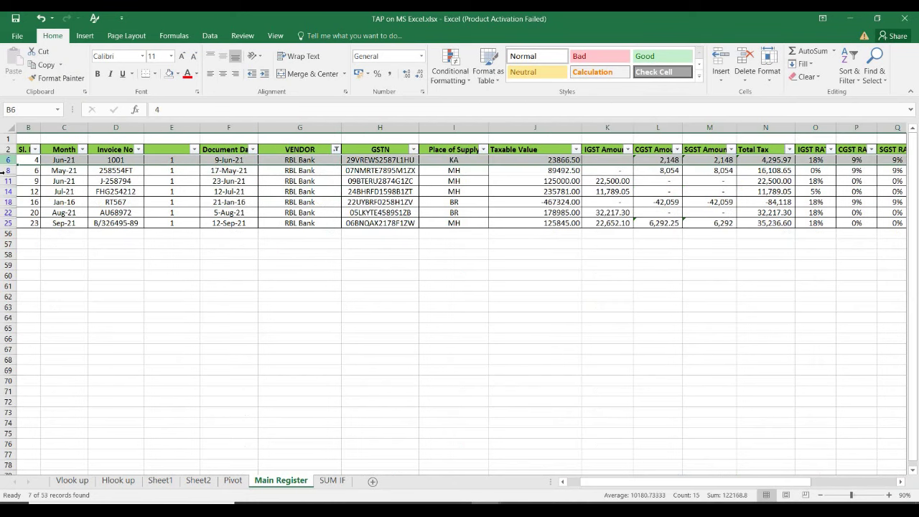
left_click(7, 170)
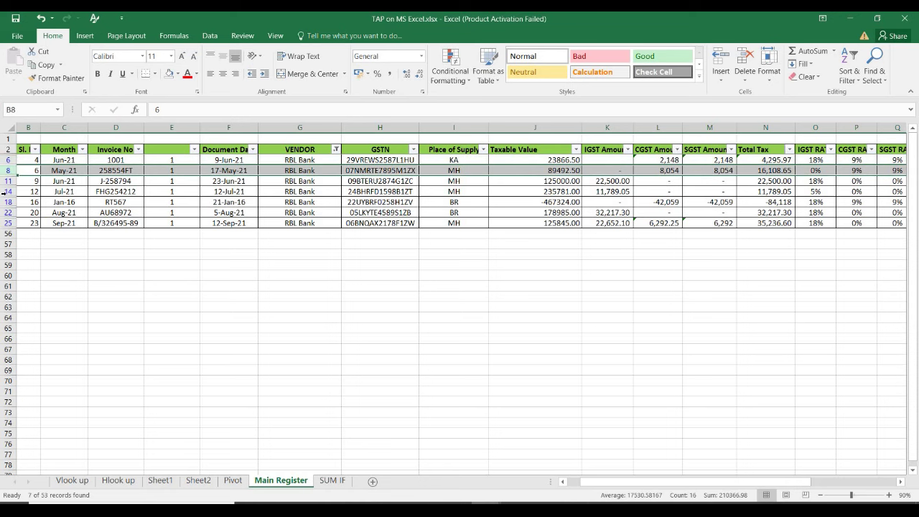
left_click(5, 191)
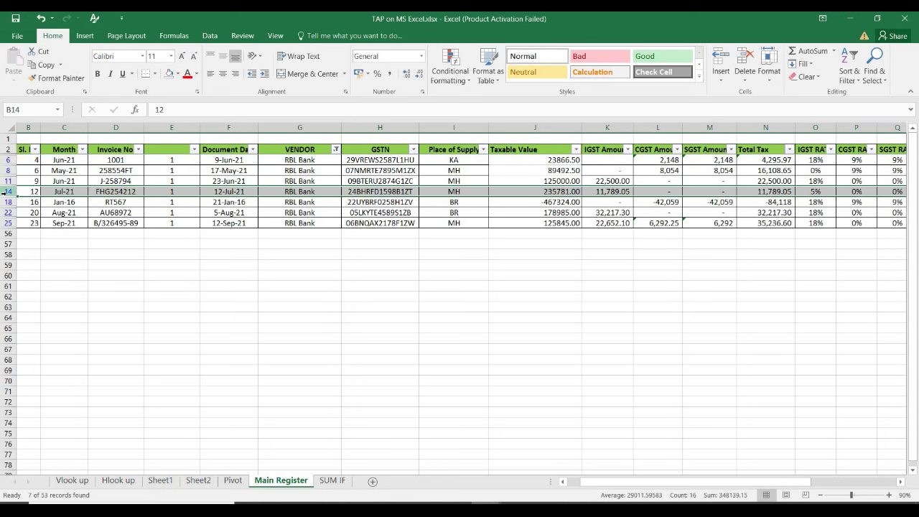
left_click(316, 170)
left_click(316, 160)
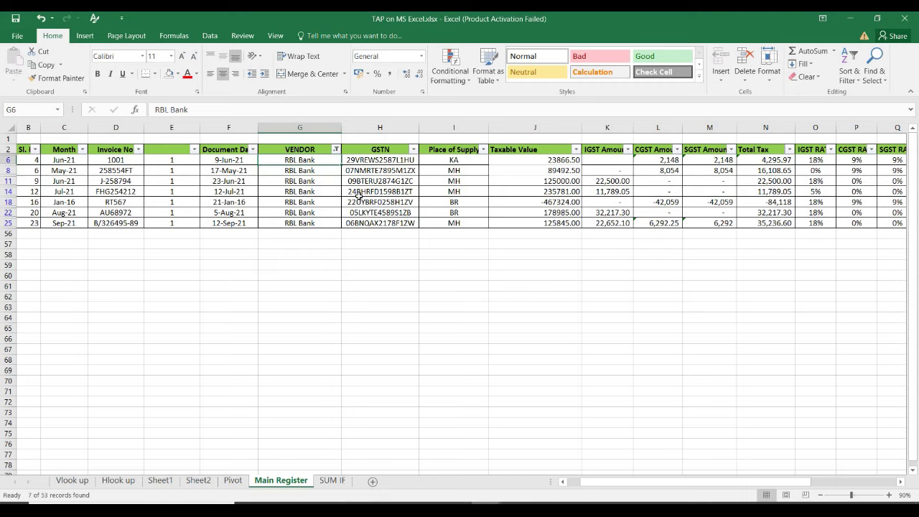
key("Down")
key("Down")
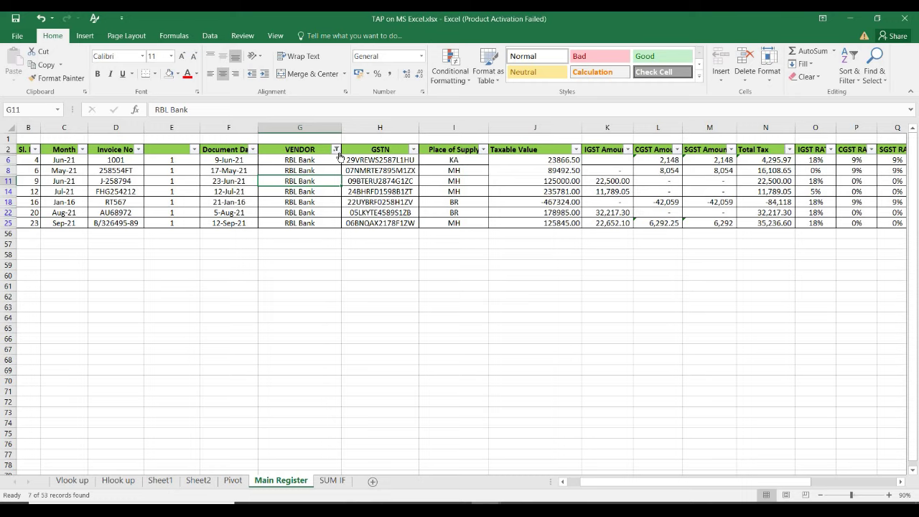
left_click(437, 161)
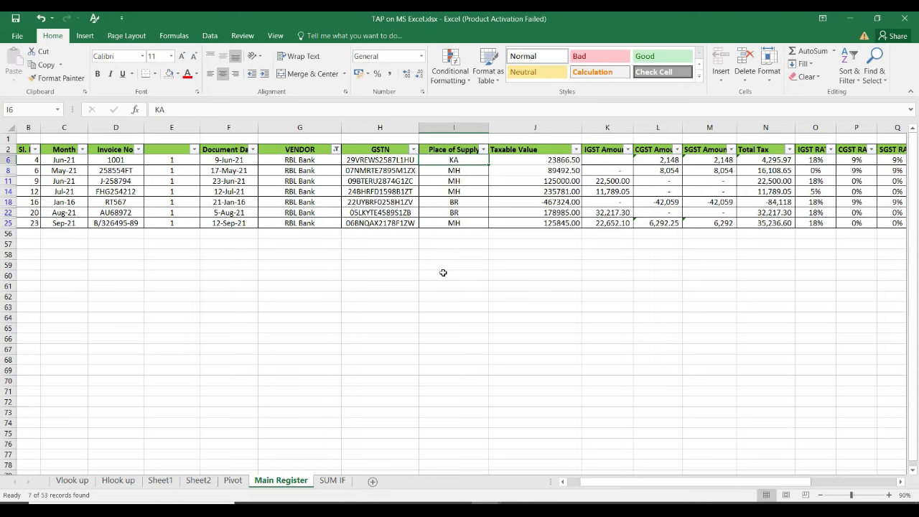
Enter WB as invoice 1001's Place of Supply and copy it.
type("WB")
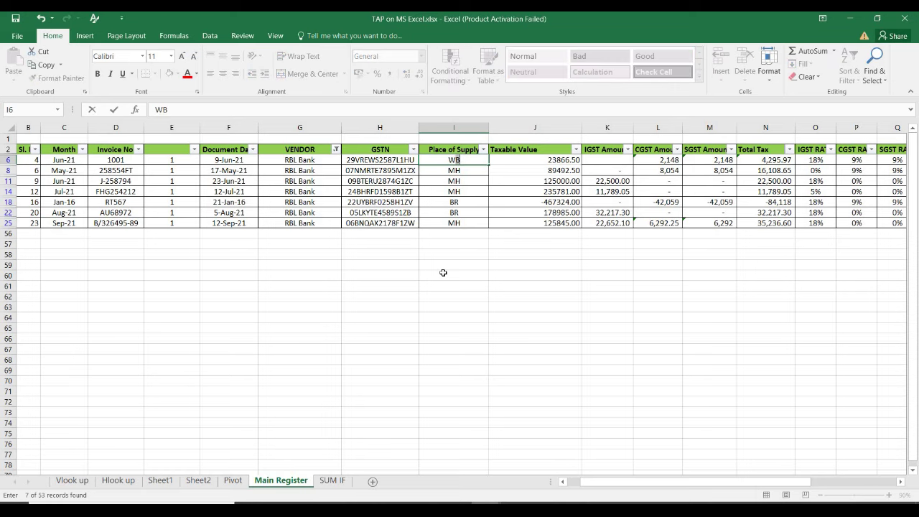
key("Return")
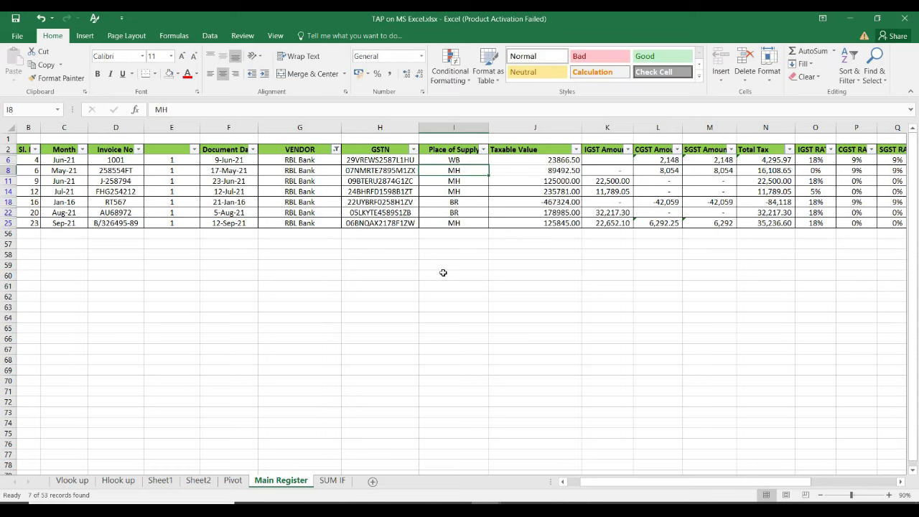
left_click(467, 162)
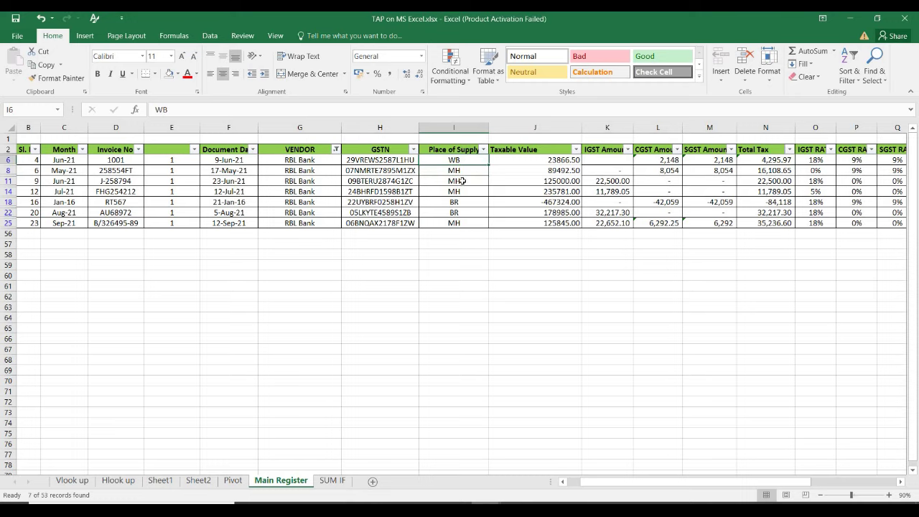
key("ctrl+c")
Paste WB into the Place of Supply cells of all filtered RBL Bank rows.
key("Left")
key("ctrl+Down")
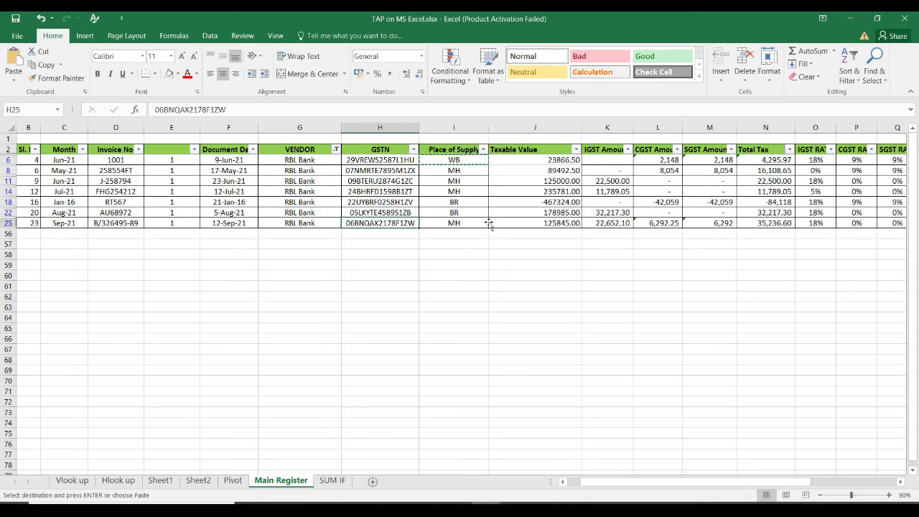
key("Right")
key("ctrl+shift+Up")
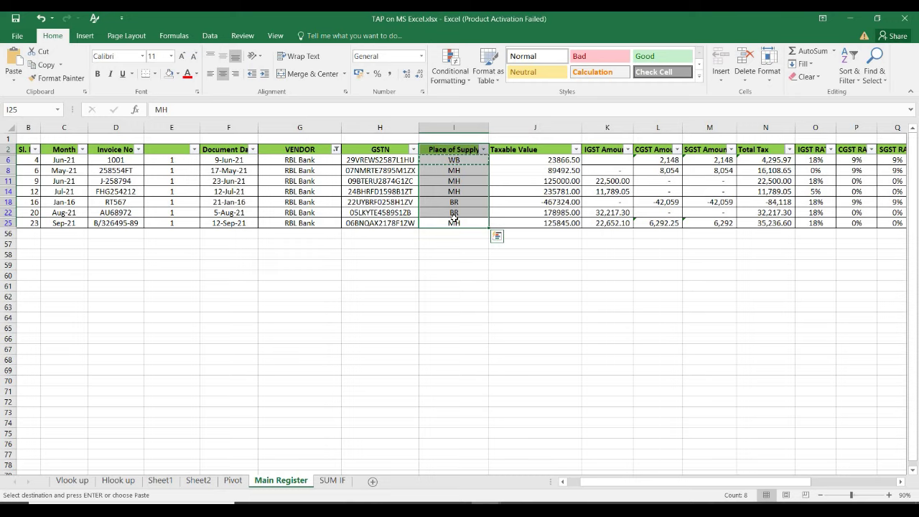
key("Up")
key("Up")
key("Up")
key("Up")
key("Up")
key("Up")
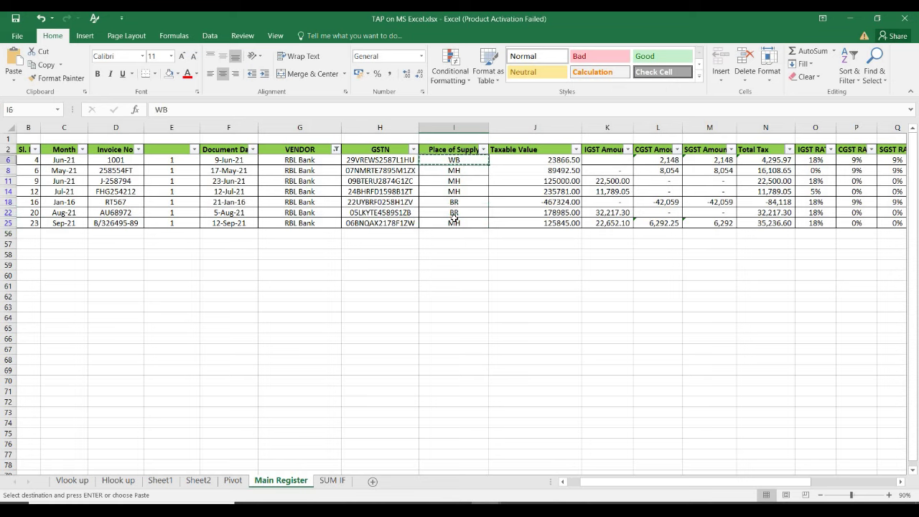
key("Left")
key("ctrl+Down")
key("Right")
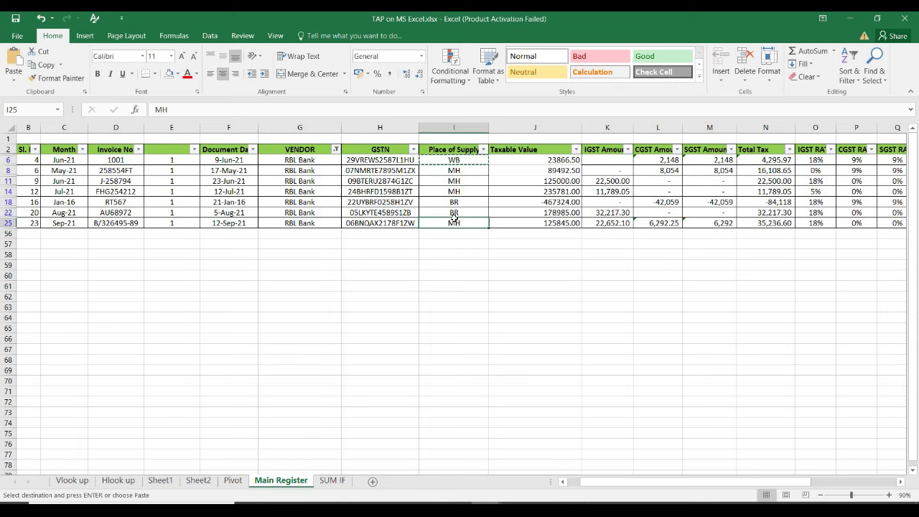
key("ctrl+shift+Up")
key("ctrl+v")
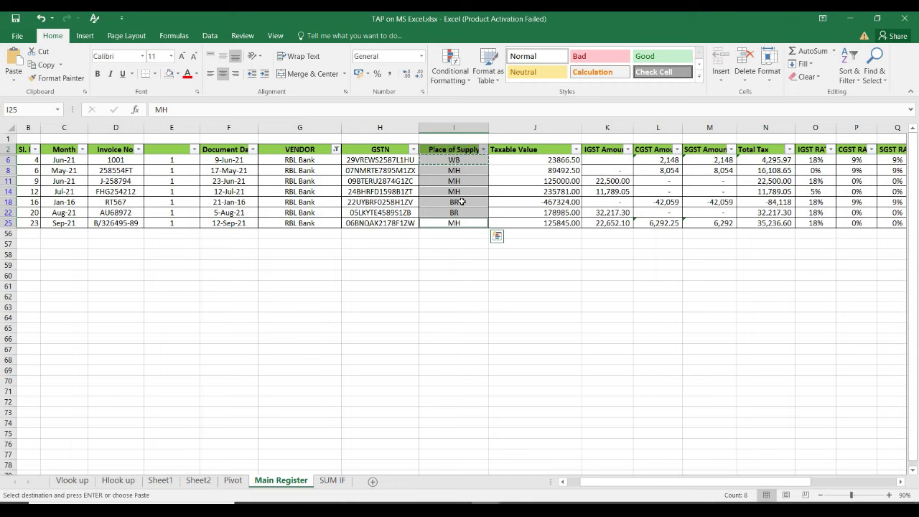
key("ctrl+v")
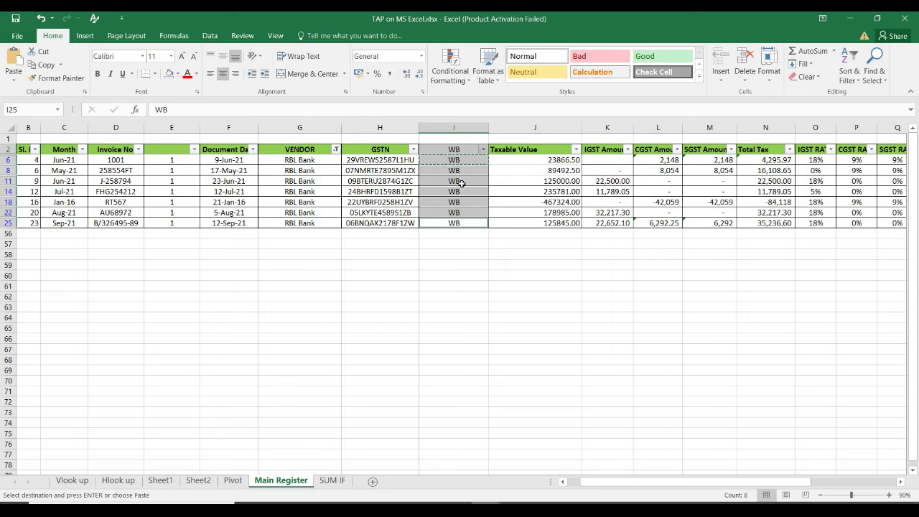
Retype the overwritten column I header as 'Place of Supply'.
left_click(463, 194)
left_click(468, 149)
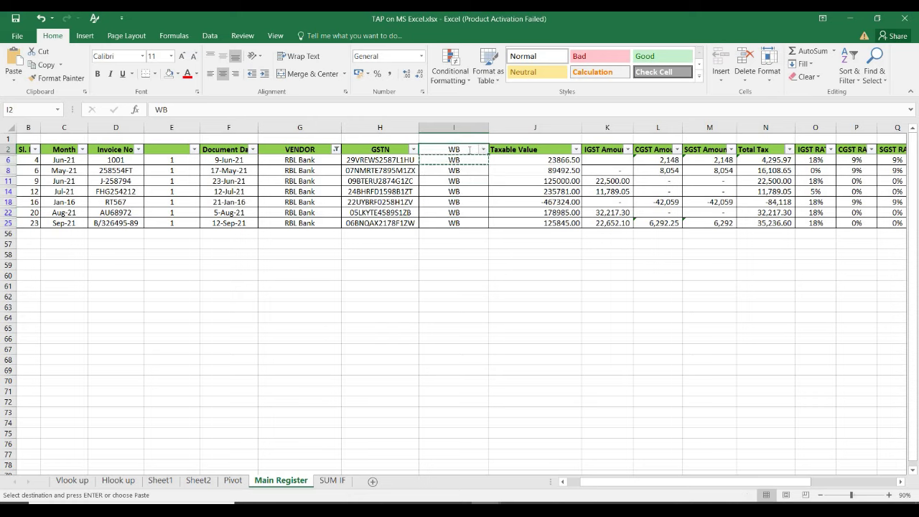
type("pl")
key("BackSpace")
type("pla")
key("BackSpace")
key("BackSpace")
key("BackSpace")
type("Place of Supply")
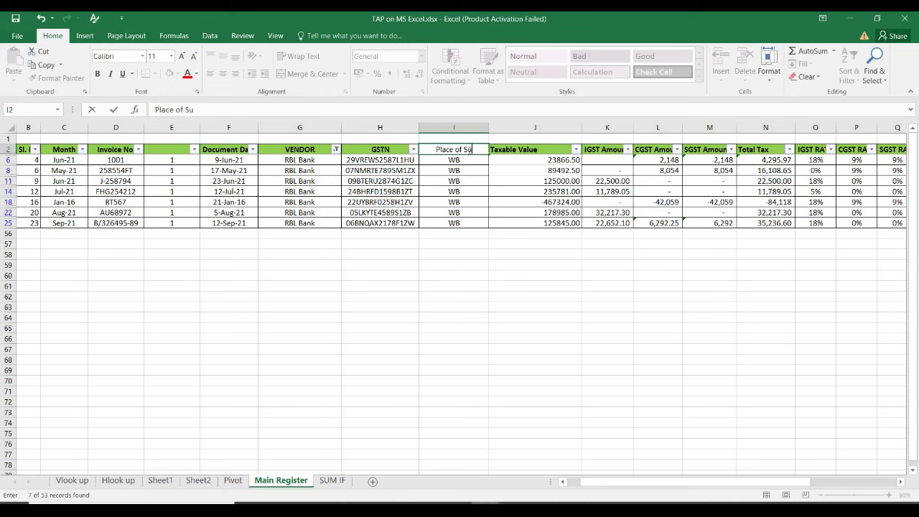
key("Return")
Copy the Taxable Value header's green formatting onto the Place of Supply header via Paste Special Formats.
left_click(468, 150)
key("Right")
key("ctrl+c")
key("Left")
key("ctrl+alt+v")
key("t")
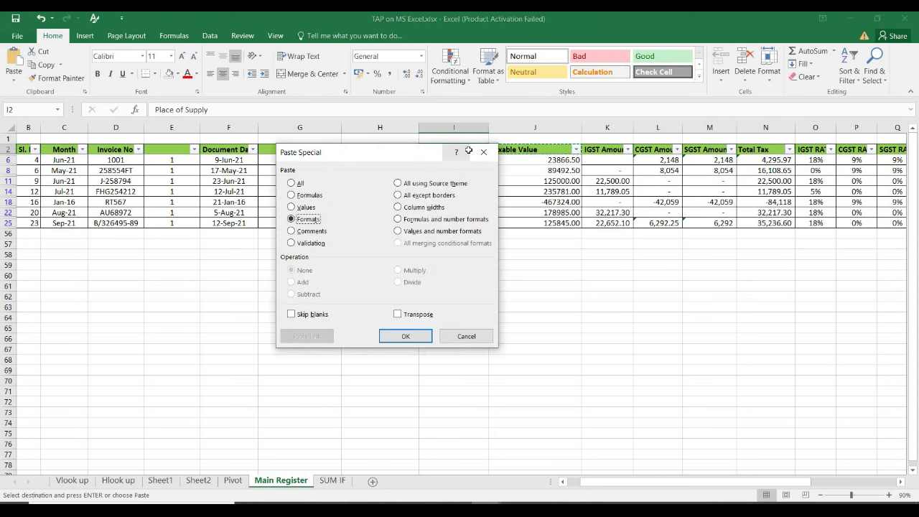
key("Return")
left_click(448, 160)
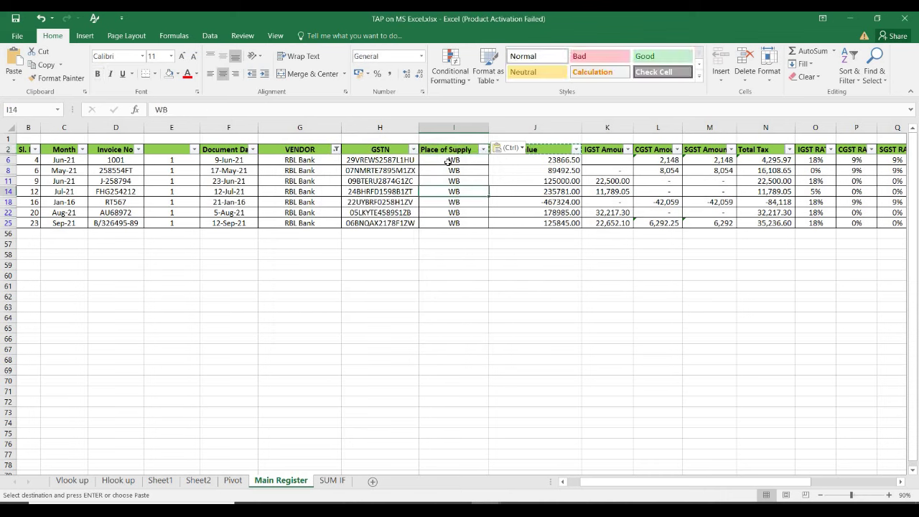
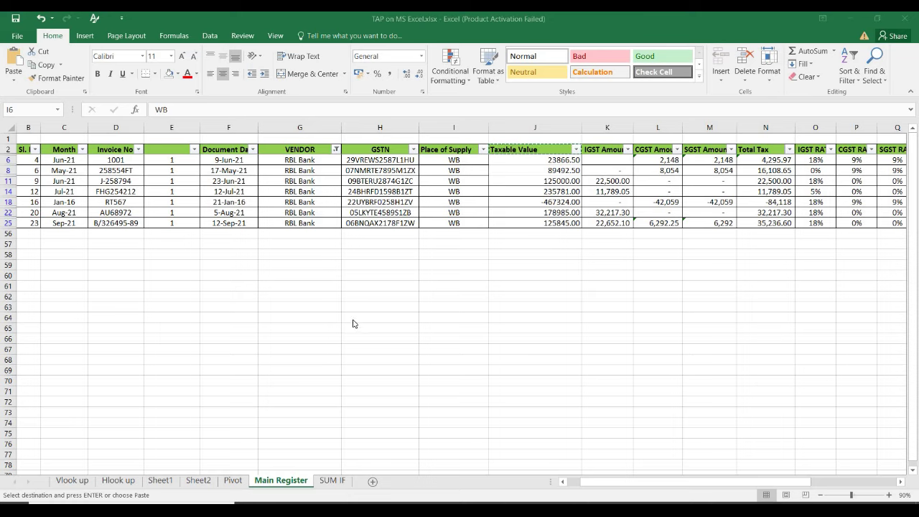
Clear the RBL Bank vendor filter from the Main Register and return to the top of the sheet.
left_click(348, 296)
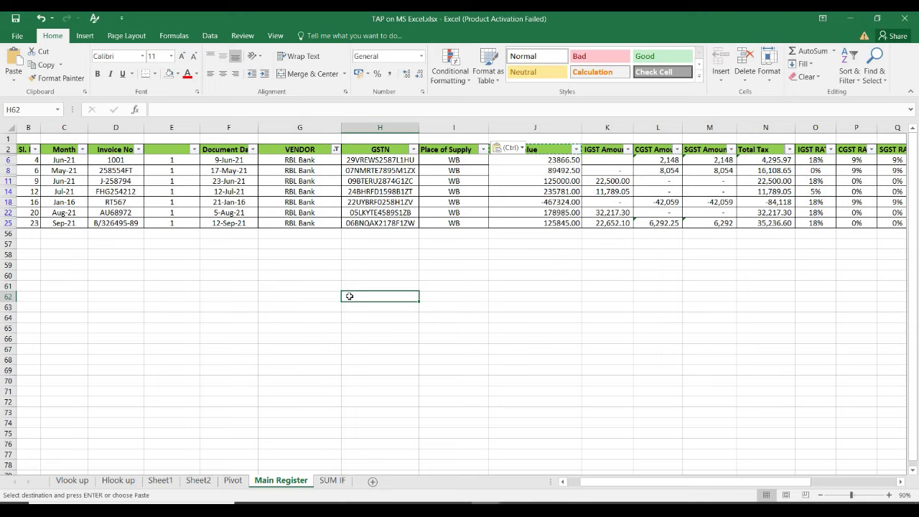
key("alt+d")
key("f")
key("s")
key("Left")
key("ctrl+Up")
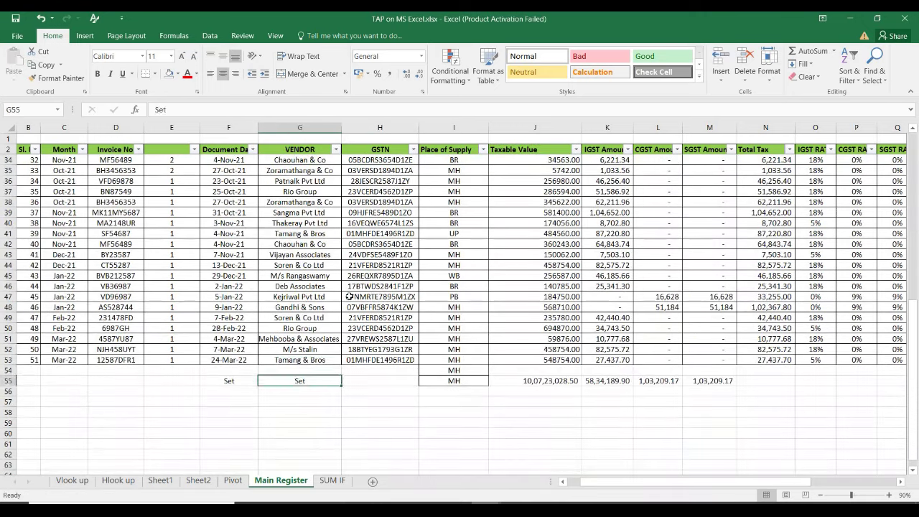
key("ctrl+Home")
key("Right")
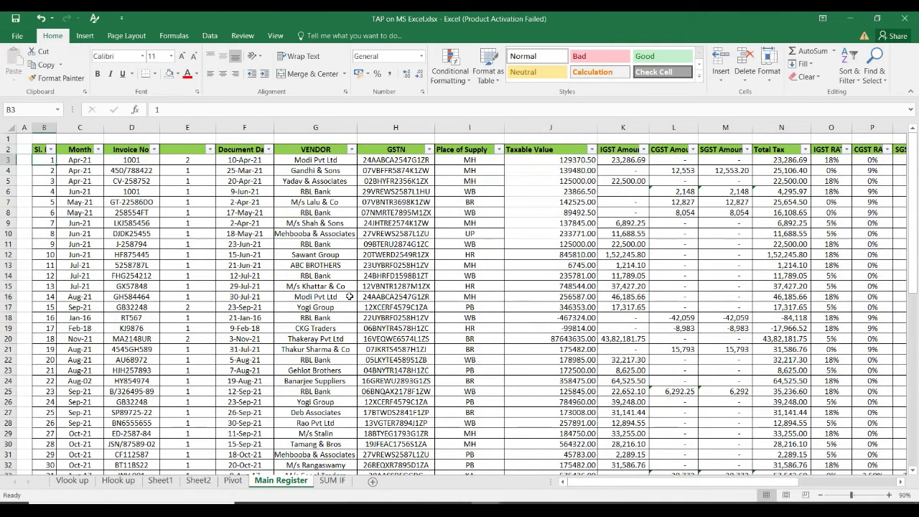
Move across the worksheets to the blank Sheet8.
key("ctrl+Page_Up")
key("ctrl+Page_Up")
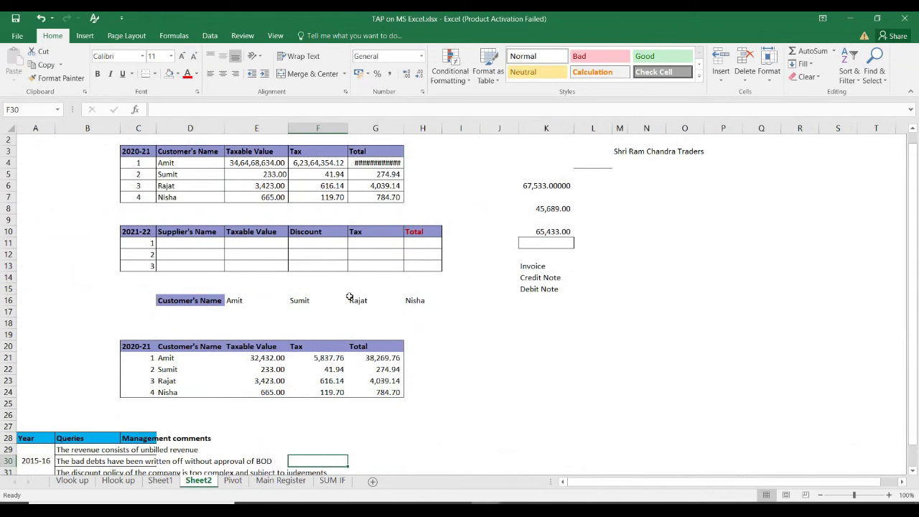
key("XF86MonBrightnessDown")
key("XF86MonBrightnessUp")
key("ctrl+Page_Up")
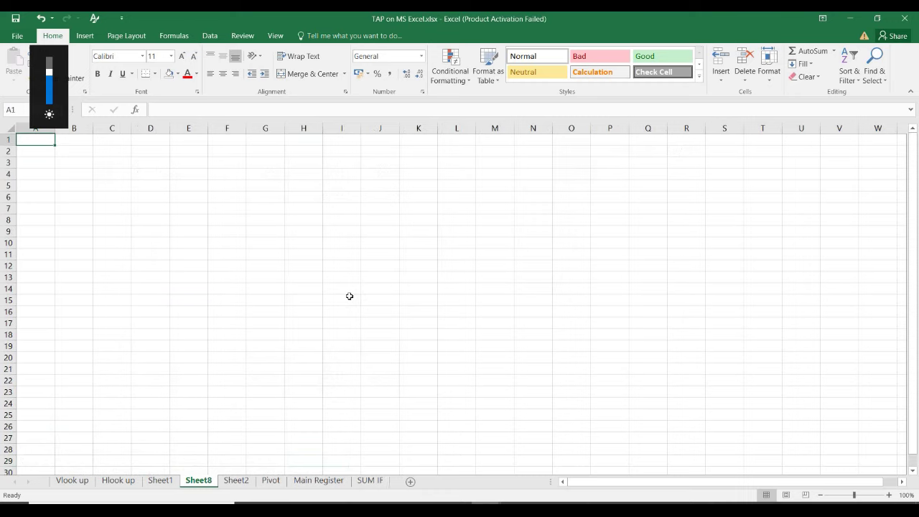
Enter the headings Particulars in C3 and Amount in D3.
key("alt+e")
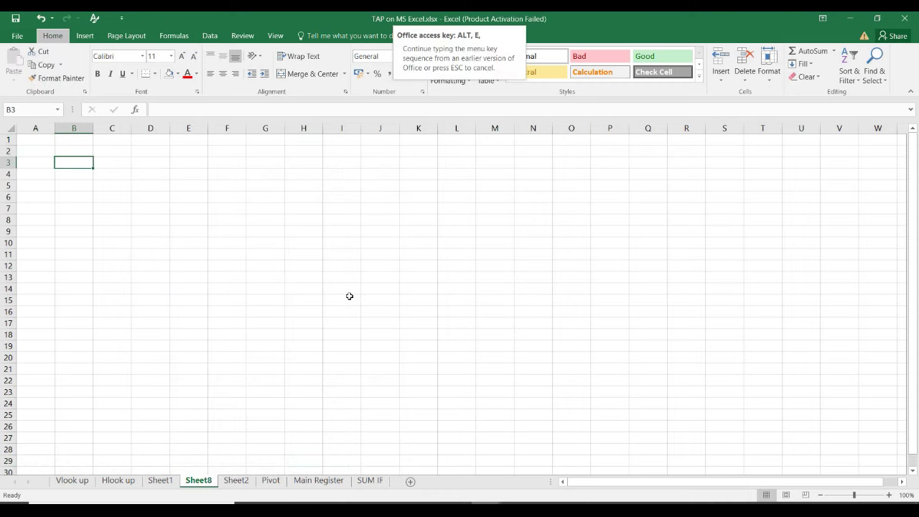
key("Escape")
key("alt+w")
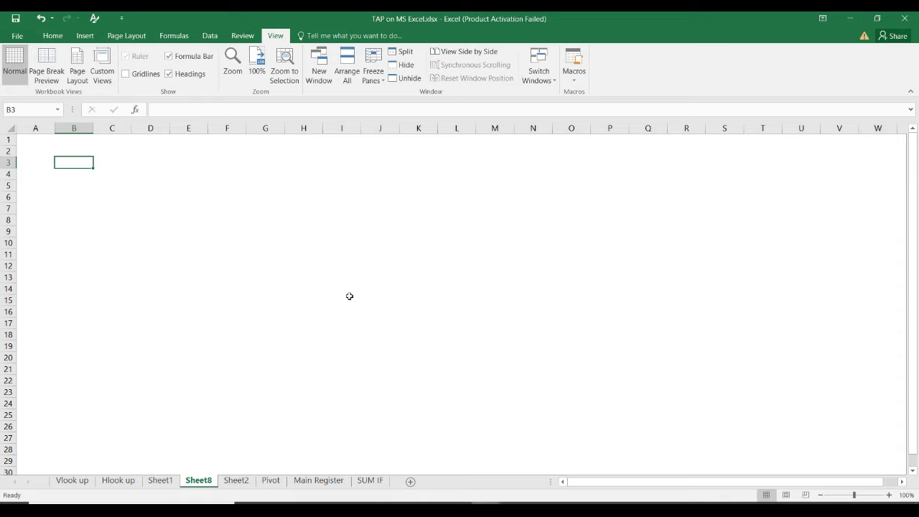
key("Right")
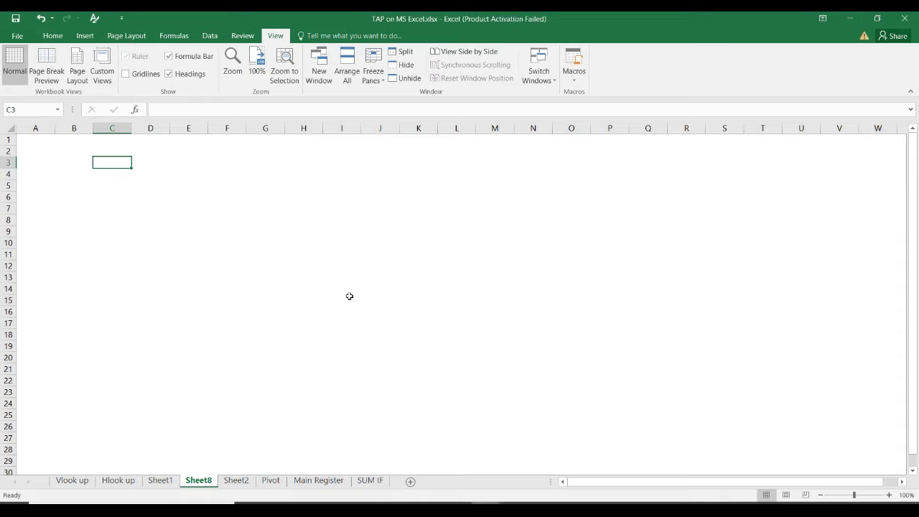
type("particulars")
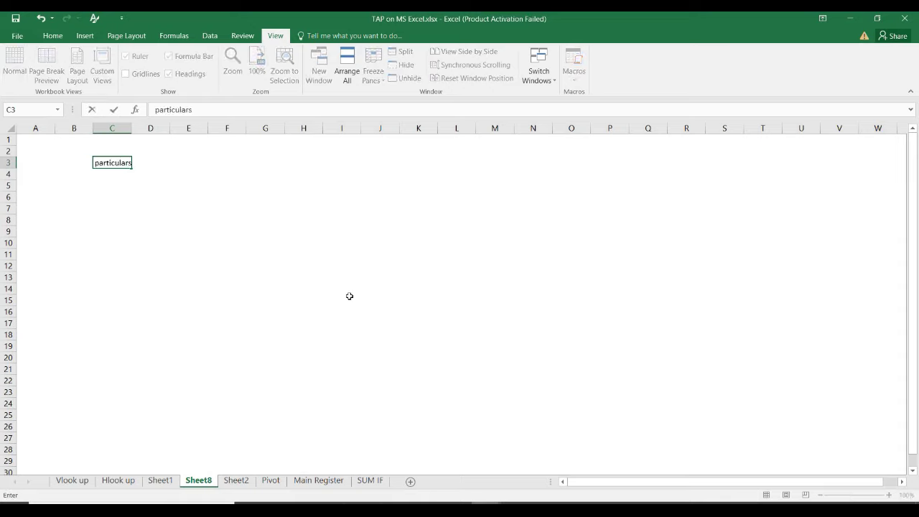
key("ctrl+Return")
key("Left")
key("Right")
key("F2")
key("Delete")
type("P")
key("Return")
key("Up")
key("Right")
type("Amount")
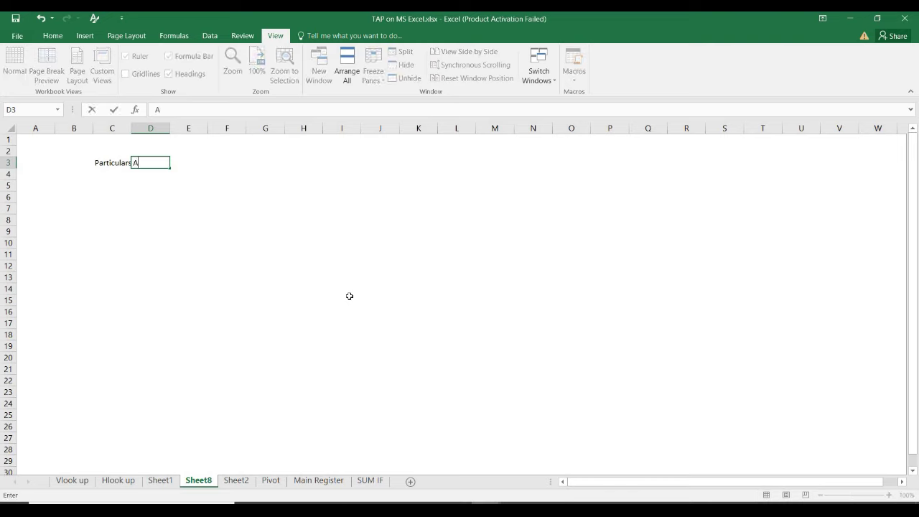
key("Return")
List Sales, Purchases and Expenses in cells C4 to C6.
key("Left")
type("Sales")
key("Right")
key("Down")
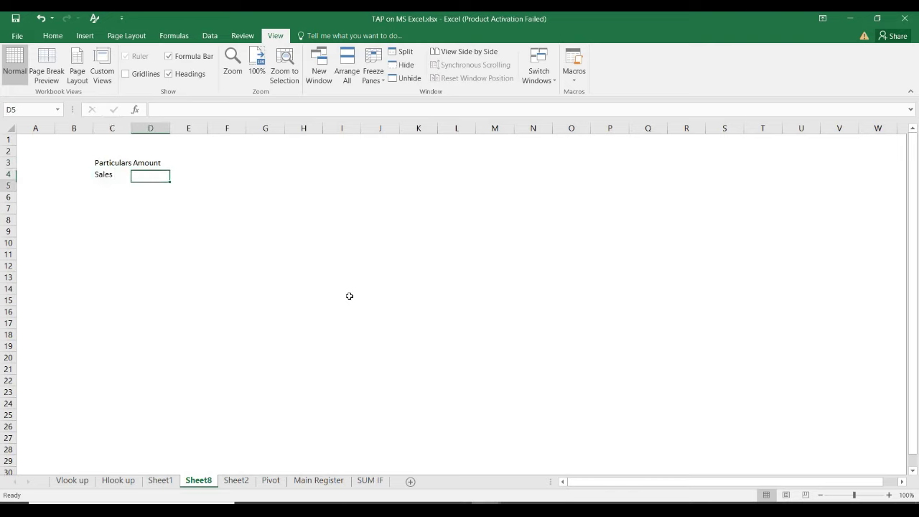
key("Left")
type("pURCHAS")
key("BackSpace")
key("BackSpace")
type("ses")
key("Return")
type("Ex")
type("nses")
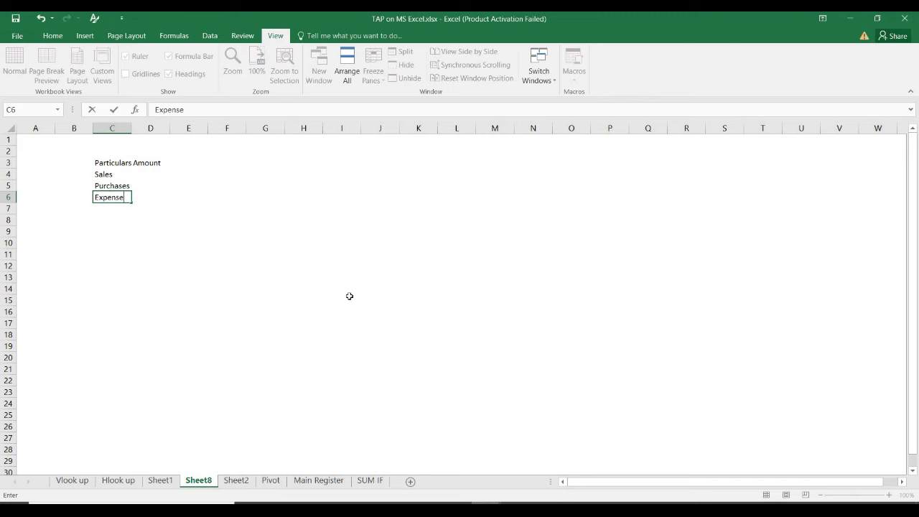
key("Return")
Widen column C so the labels fit.
key("Up")
key("Up")
key("Up")
key("Right")
key("Left")
key("Up")
left_click_drag(132, 130, 146, 130)
key("Down")
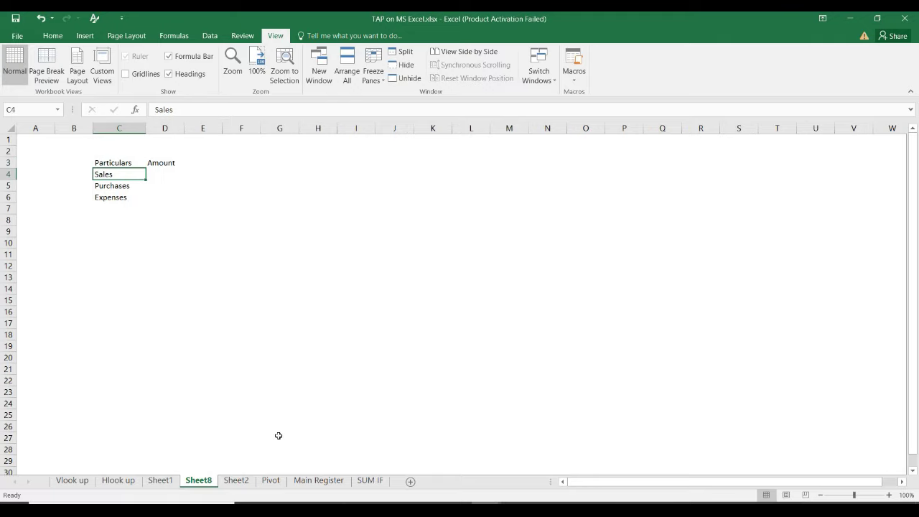
On the Main Register, undo the stray MH entries and AutoSum Taxable Value in J55 (100723028.50).
left_click(318, 480)
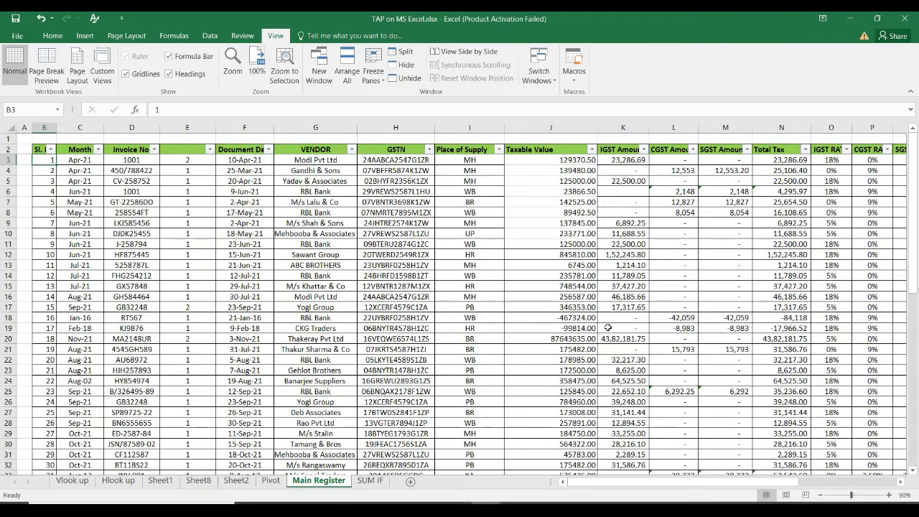
left_click(606, 326)
key("Left")
key("ctrl+Down")
key("ctrl+Down")
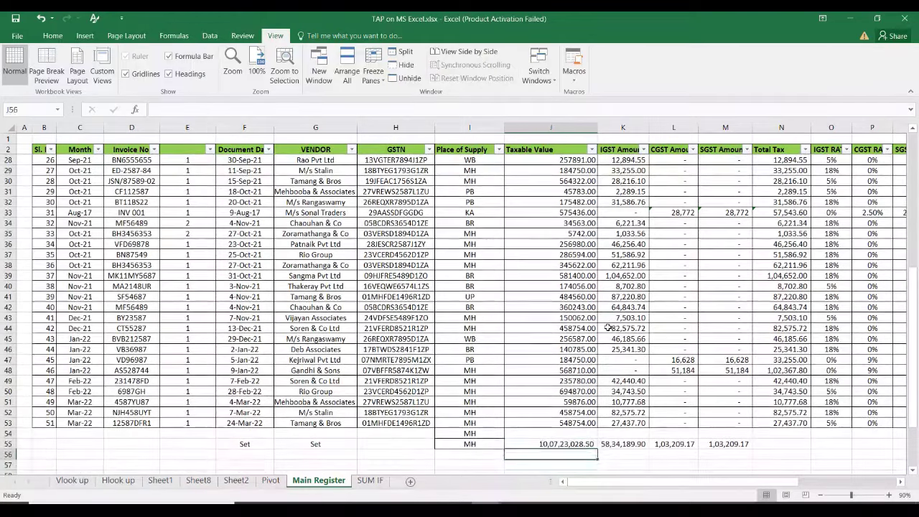
key("Up")
key("Left")
key("ctrl+z")
key("ctrl+z")
key("ctrl+z")
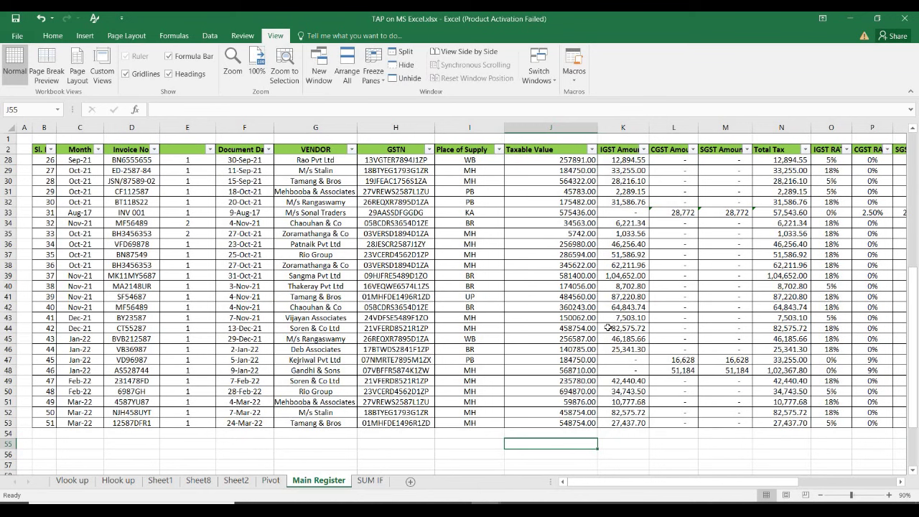
key("alt+equal")
key("Return")
type("\\")
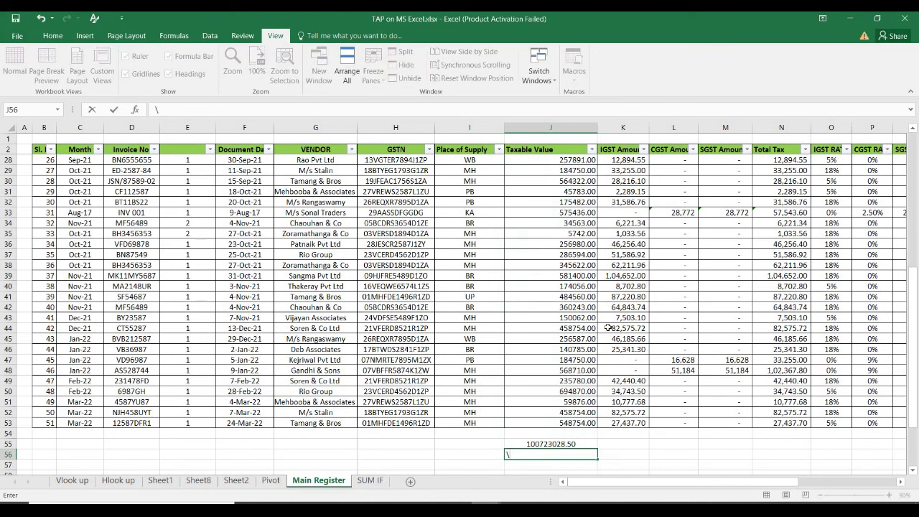
key("Escape")
key("Up")
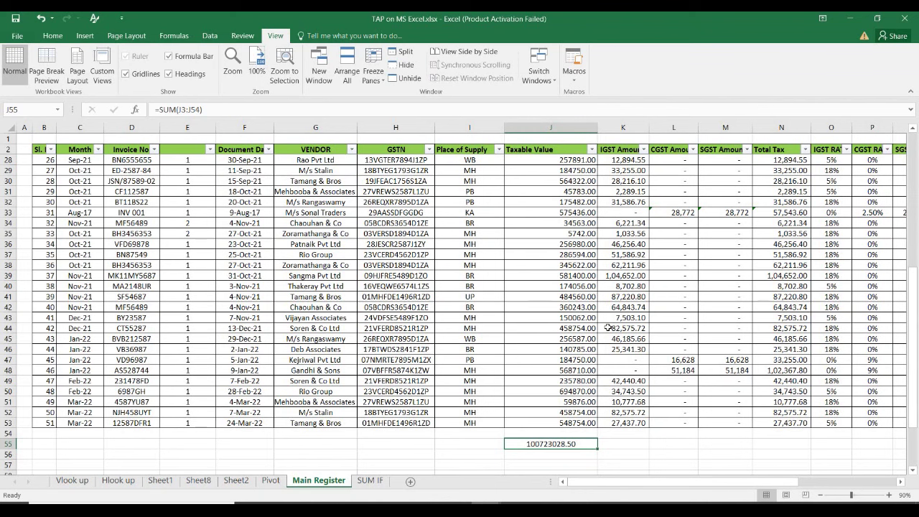
key("Up")
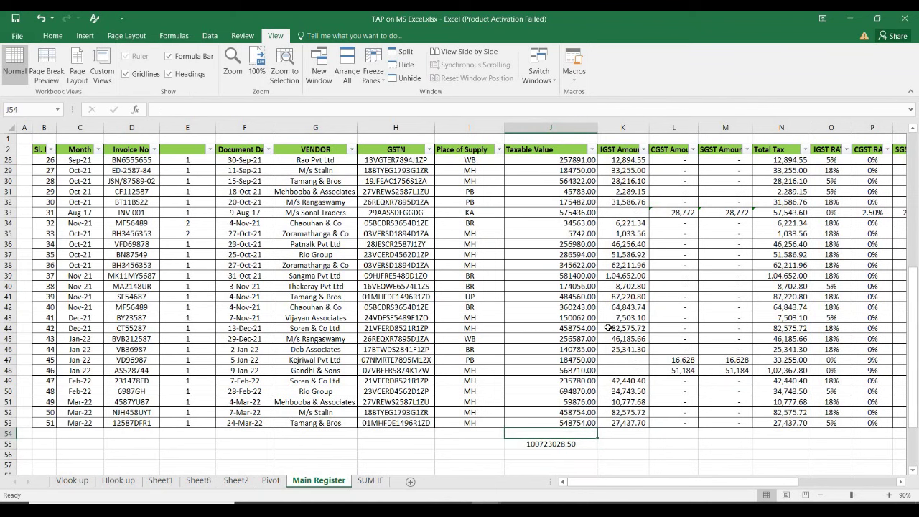
key("ctrl+shift+Up")
key("ctrl+shift+Up")
key("ctrl+shift+Down")
key("Down")
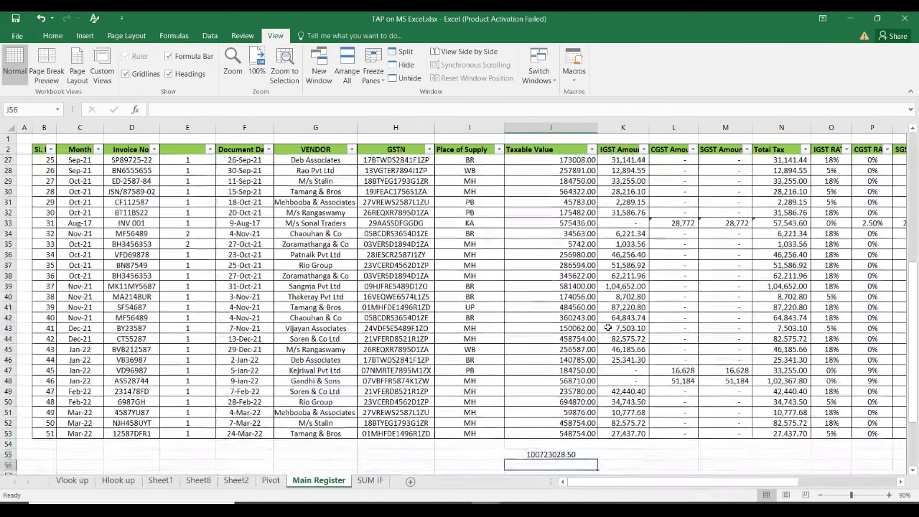
Copy the J55 total and go to Sheet8's Sales amount cell D4.
key("ctrl+c")
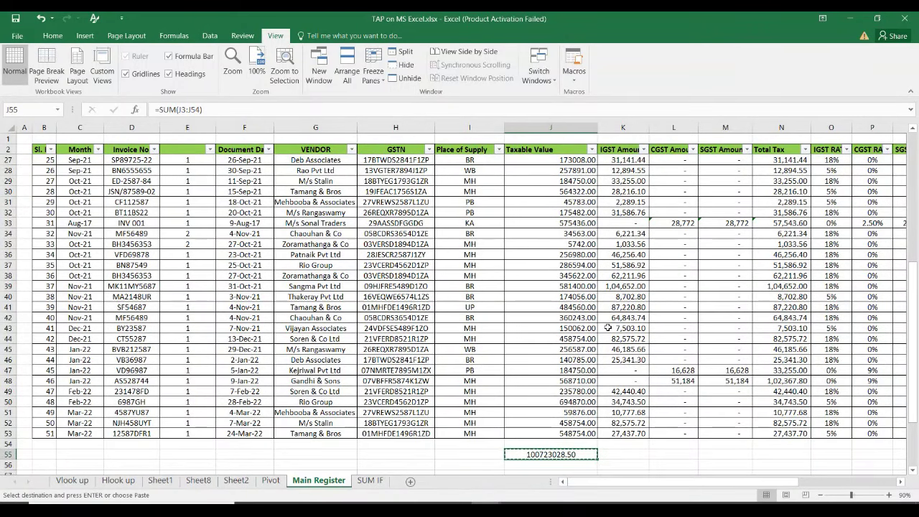
key("ctrl+Page_Up")
key("ctrl+Page_Up")
key("ctrl+Page_Up")
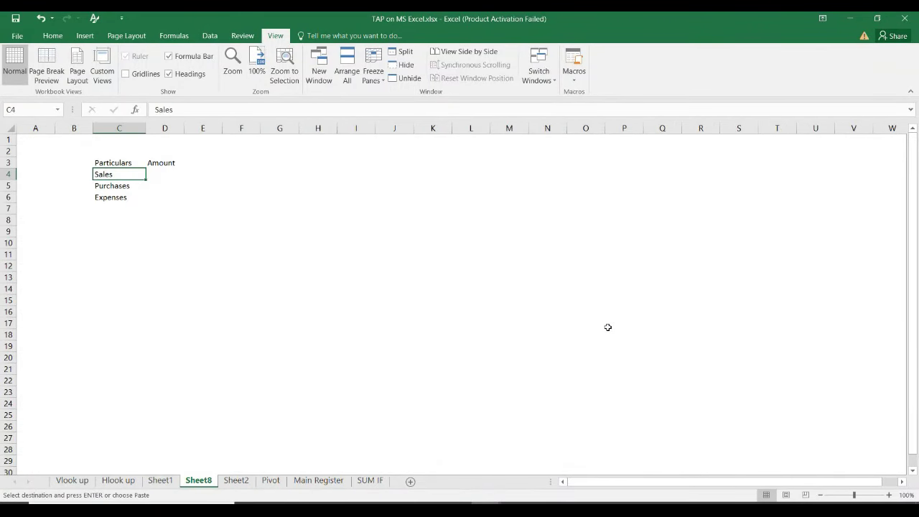
key("Right")
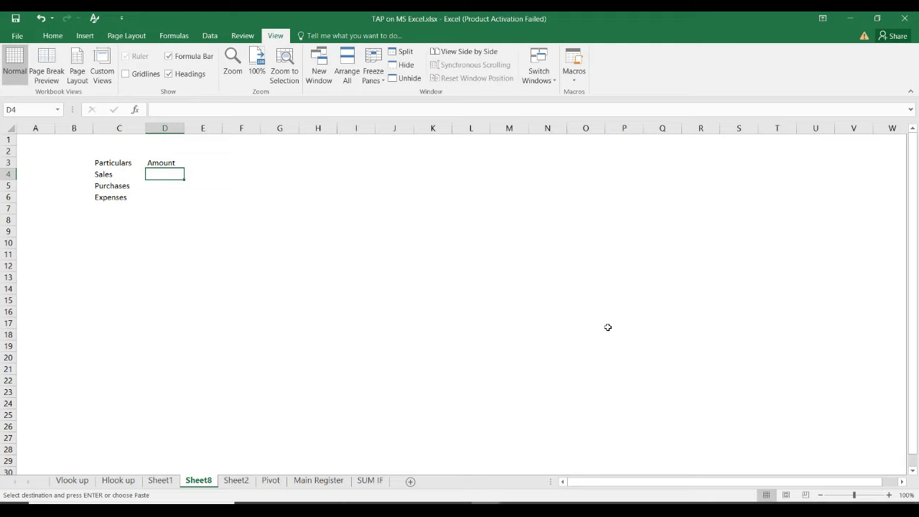
Paste 100723028.50 as a value into D4 and autofit column D to show it fully.
key("ctrl+v")
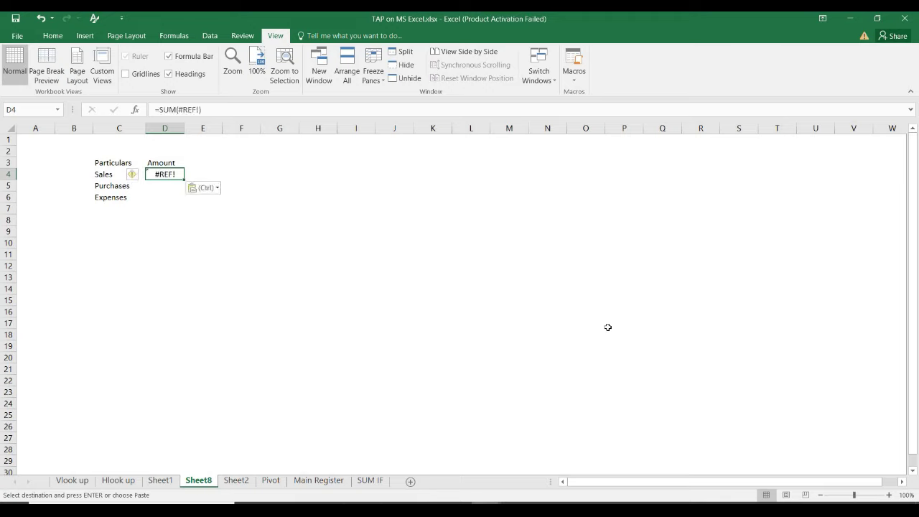
key("ctrl+alt+v")
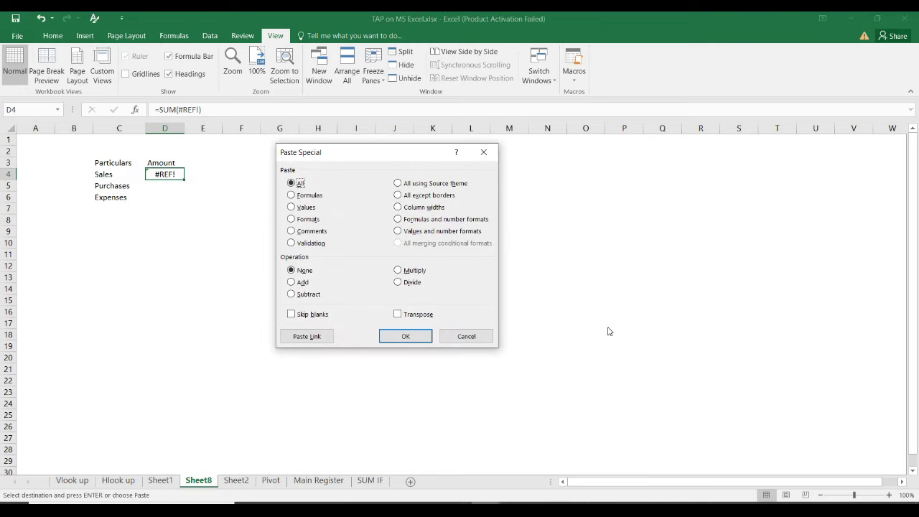
key("v")
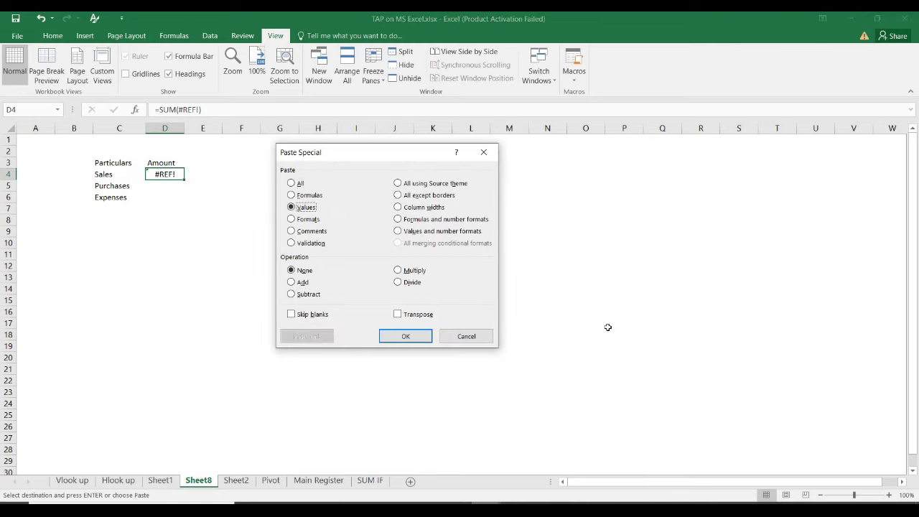
key("Return")
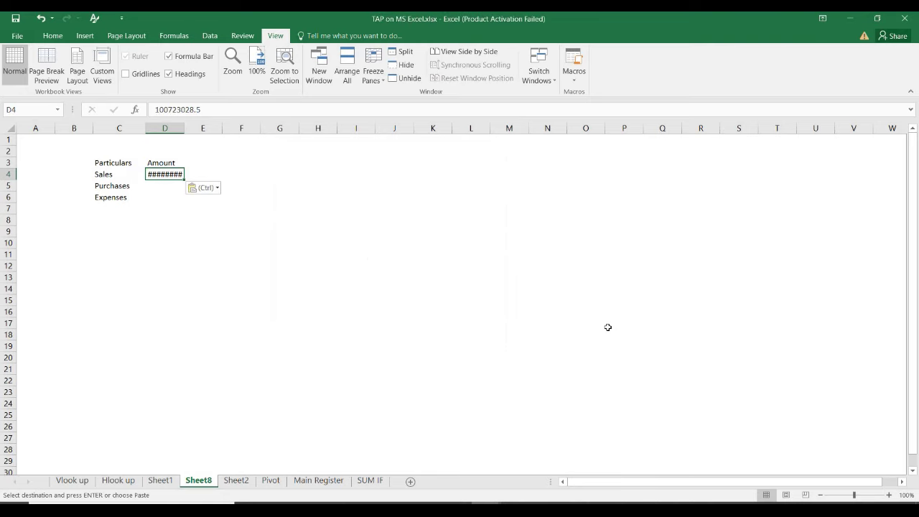
left_click(161, 181)
left_click(161, 176)
double_click(183, 127)
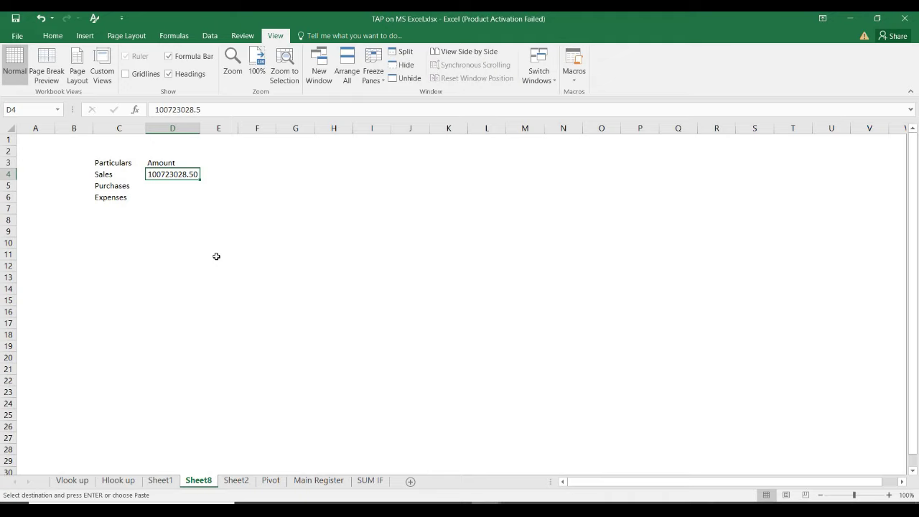
left_click(172, 188)
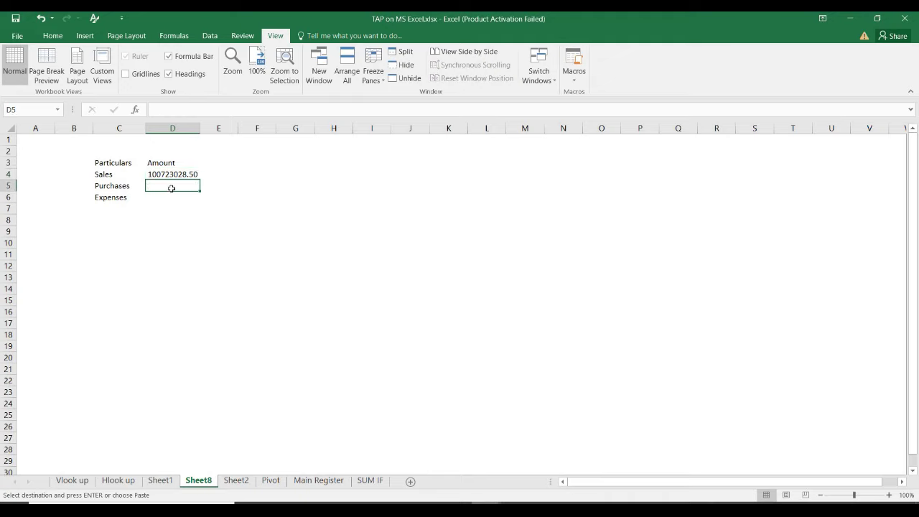
Enter 34655345 for Purchases in D5 and 56546 for Expenses in D6.
type("34655345")
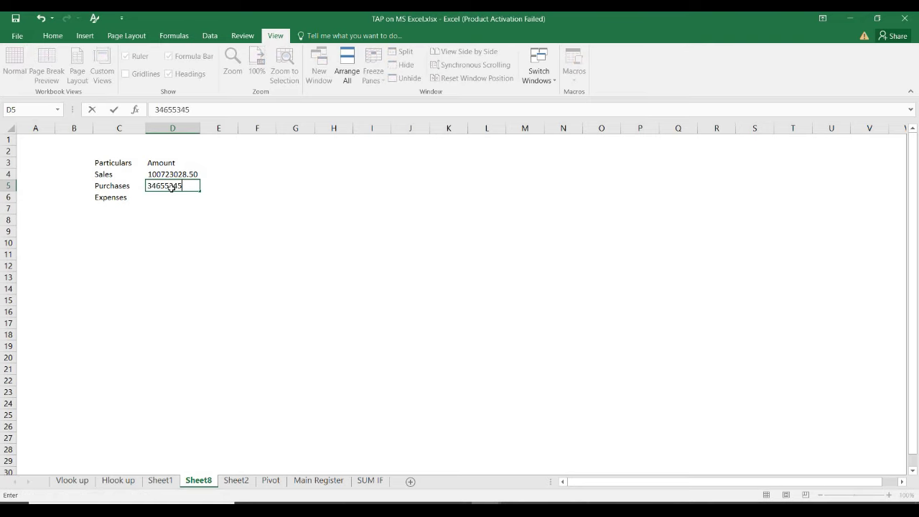
key("Return")
type("56546")
key("Return")
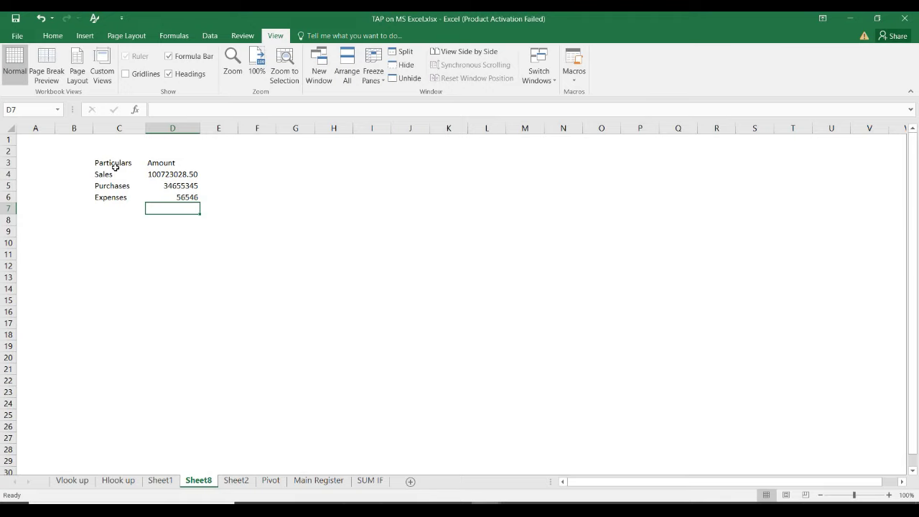
left_click(158, 174)
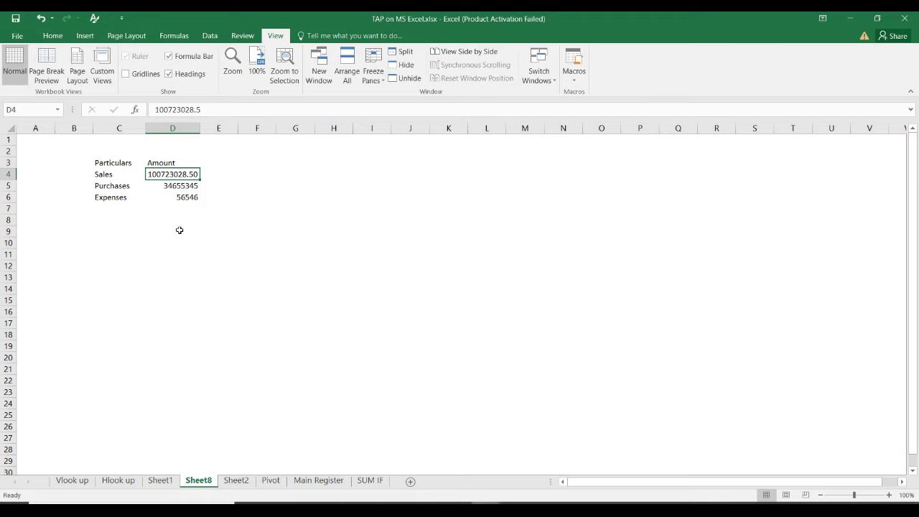
Replace D4 with the formula ='Main Register'!J55.
type("=")
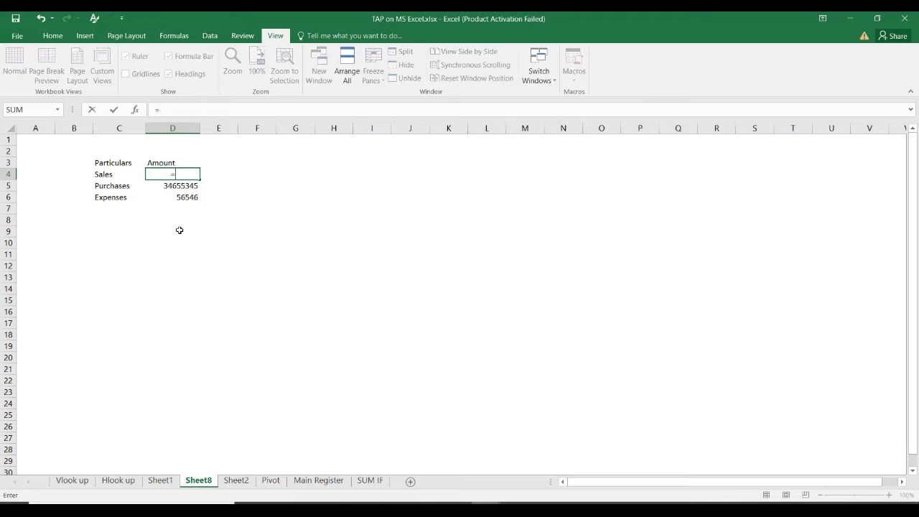
left_click(334, 482)
left_click(549, 454)
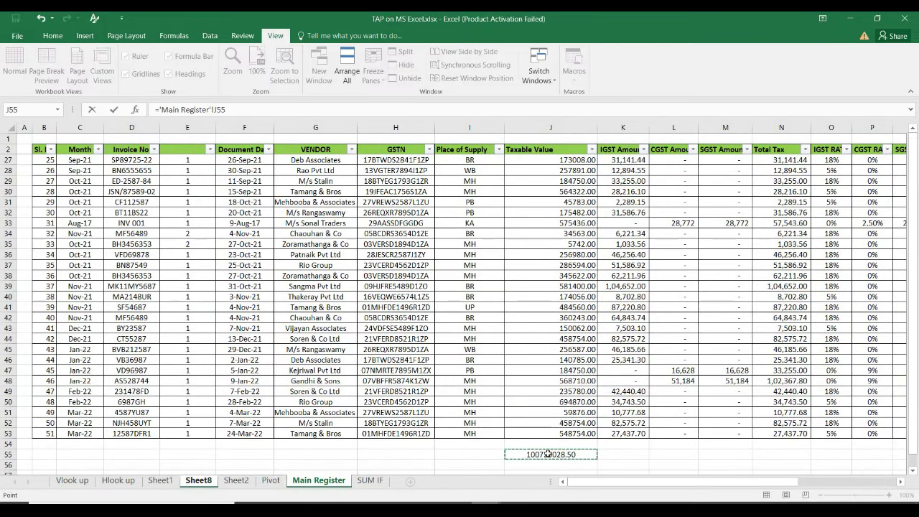
key("Return")
left_click(151, 174)
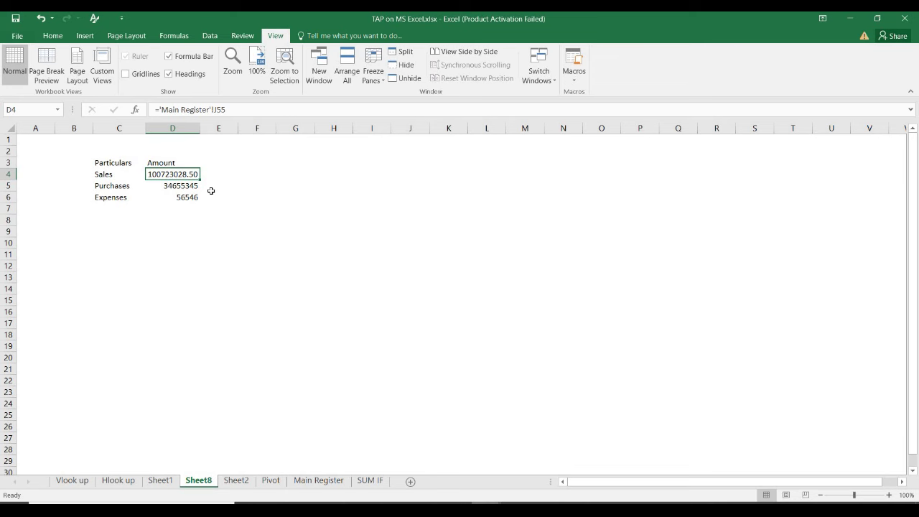
Trace D4's formula to its source cell J55 and back using Ctrl+[ and F5.
key("ctrl+bracketleft")
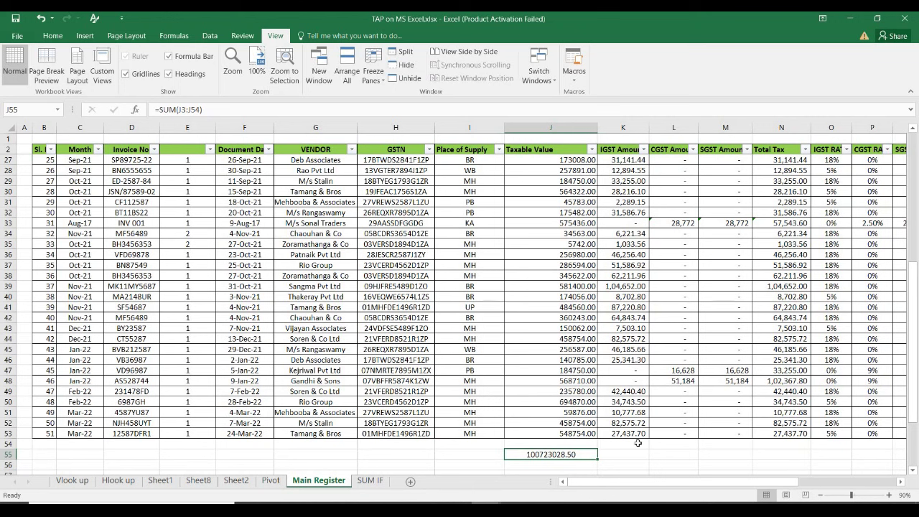
key("F5")
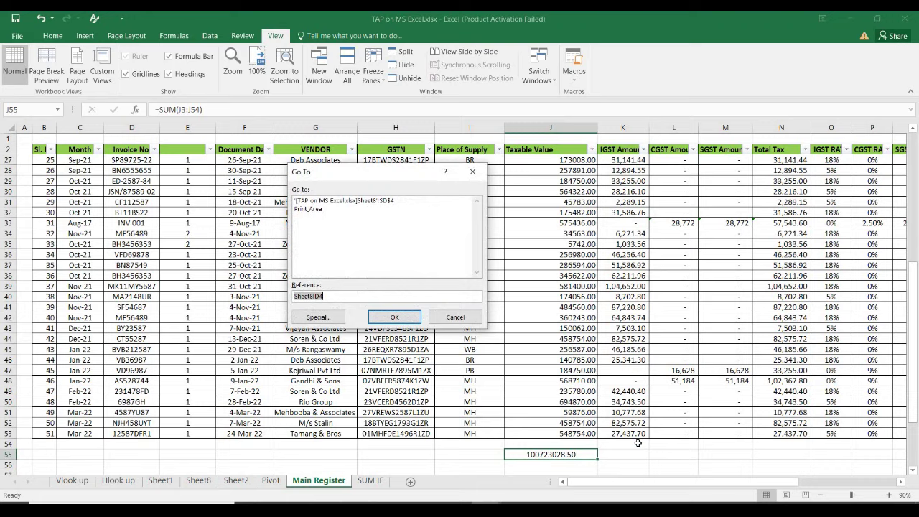
key("Return")
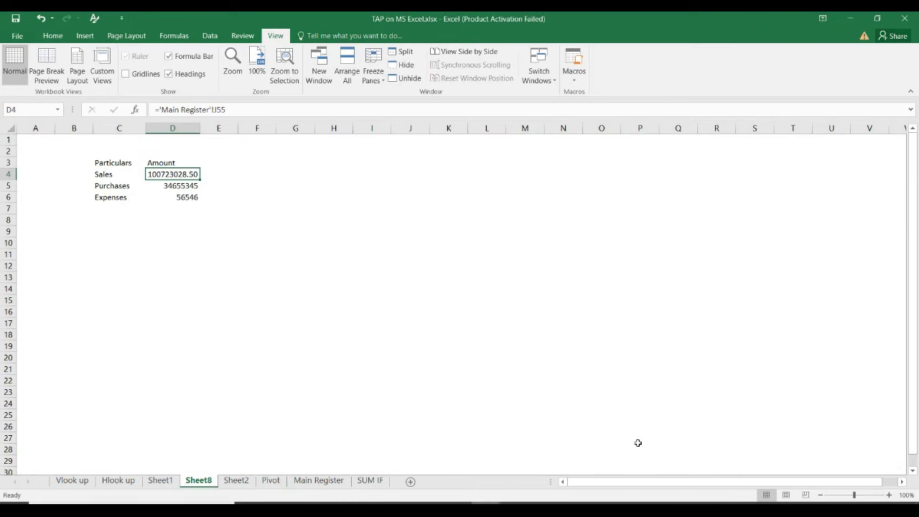
key("ctrl+bracketleft")
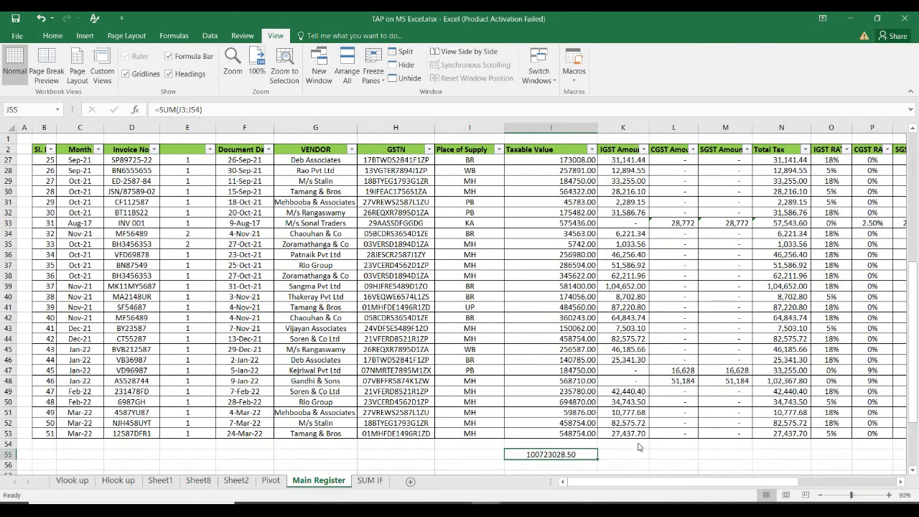
Return to Sheet8's D4, then switch to the Main Register and dismiss the Sort dialog unsorted.
key("F5")
key("Return")
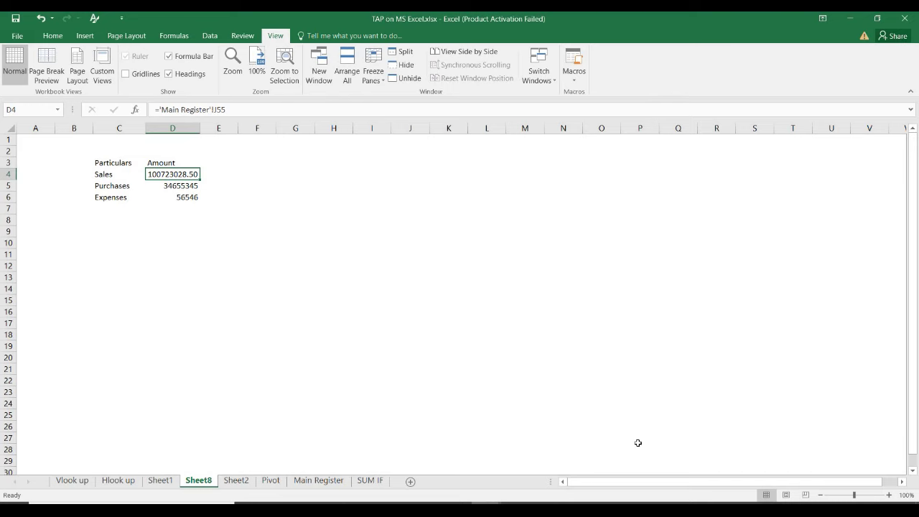
left_click(303, 481)
left_click(468, 339)
key("alt+d")
key("s")
key("Escape")
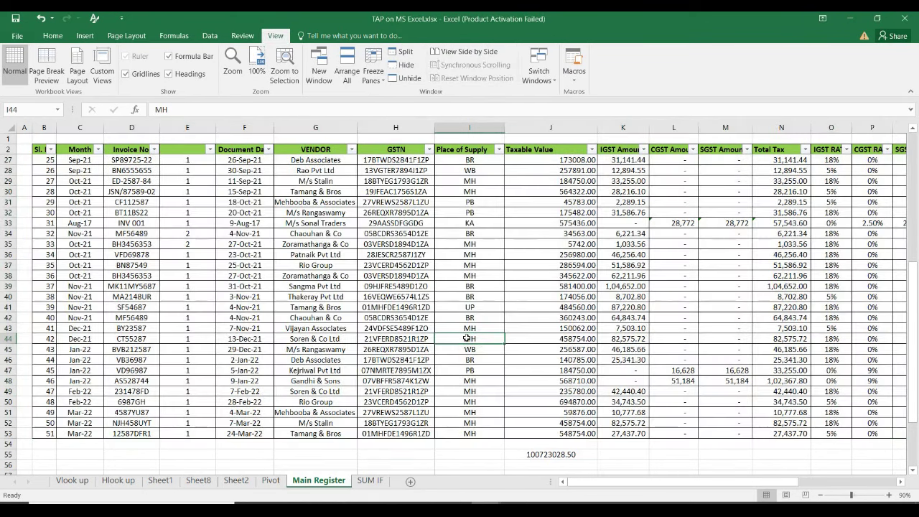
key("alt+d")
key("Escape")
Move to the Sl. No header cell at the top of the invoice table.
key("ctrl+Up")
key("Left")
key("Left")
key("Left")
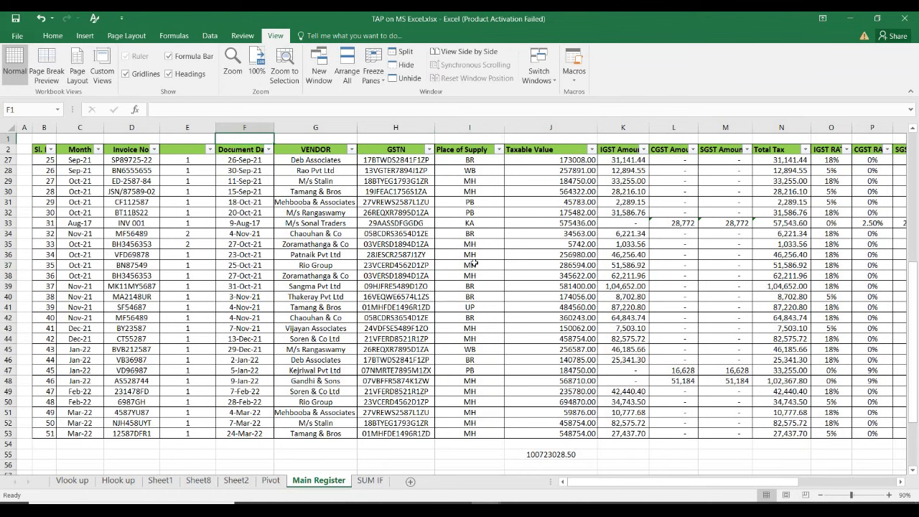
key("Down")
key("Left")
key("Left")
key("Left")
key("Left")
key("Up")
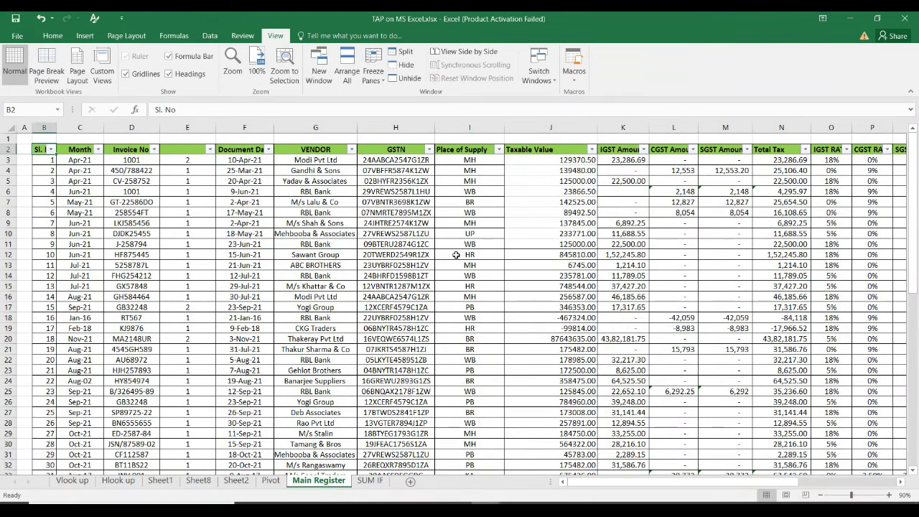
Set the Main Register printout to landscape orientation with the Narrow margin preset.
left_click(27, 39)
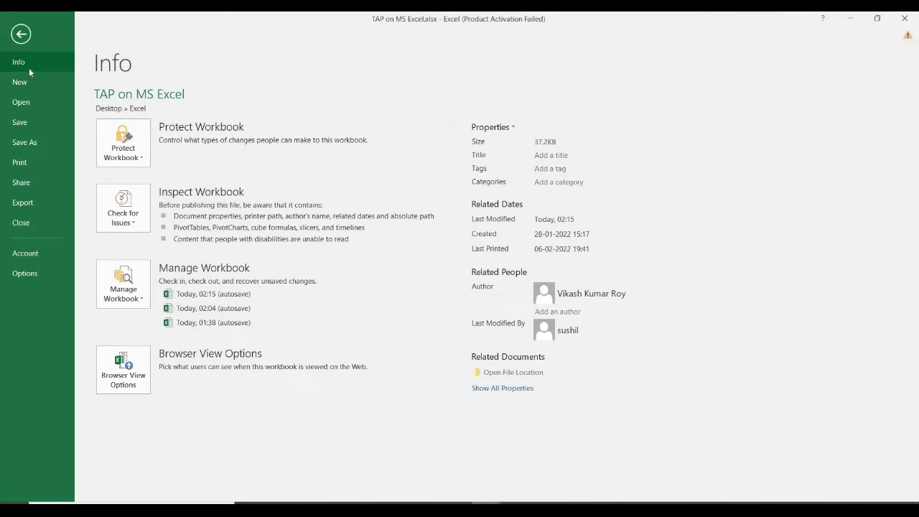
left_click(32, 163)
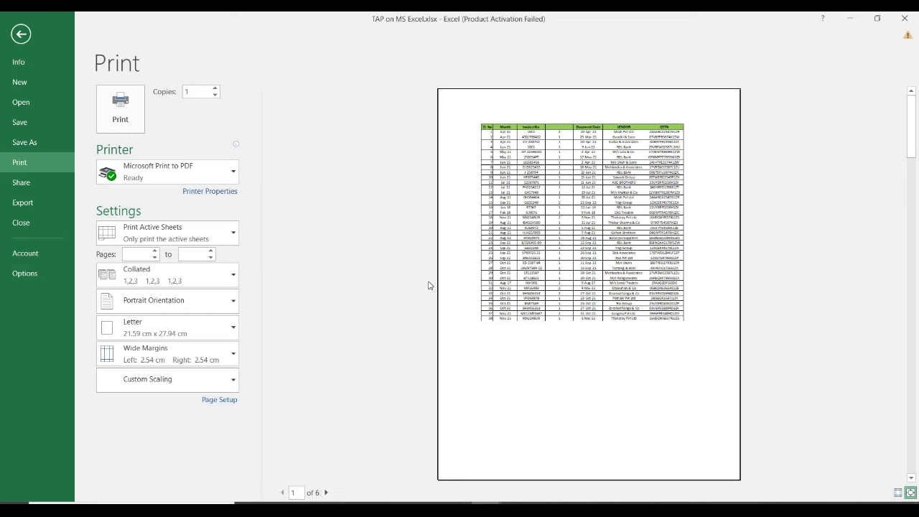
left_click(219, 304)
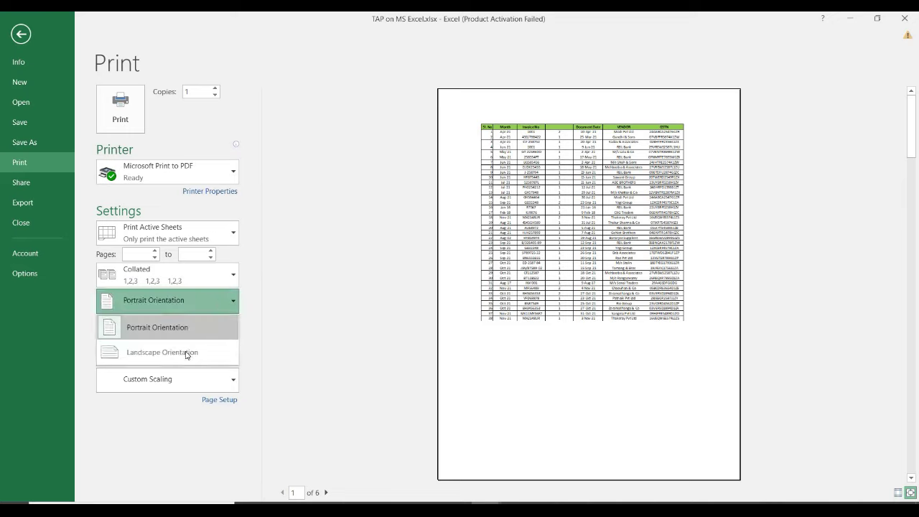
left_click(183, 353)
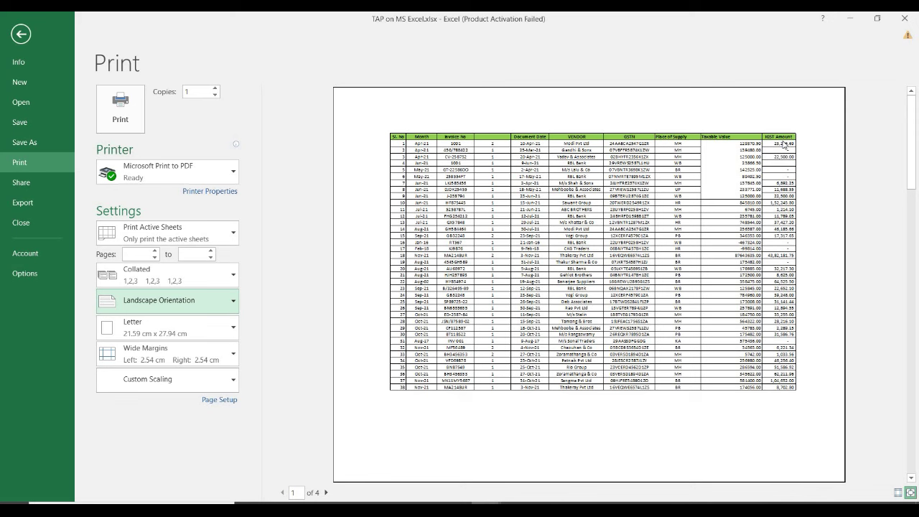
left_click(198, 351)
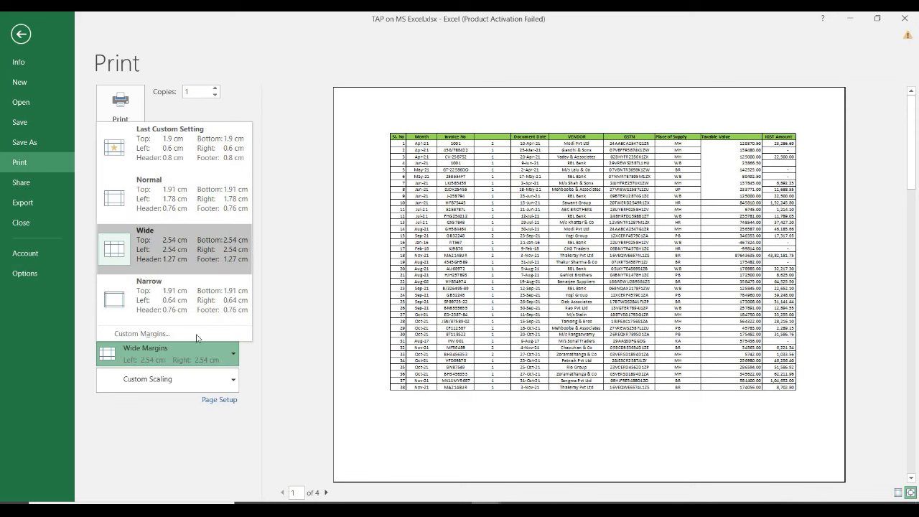
left_click(173, 305)
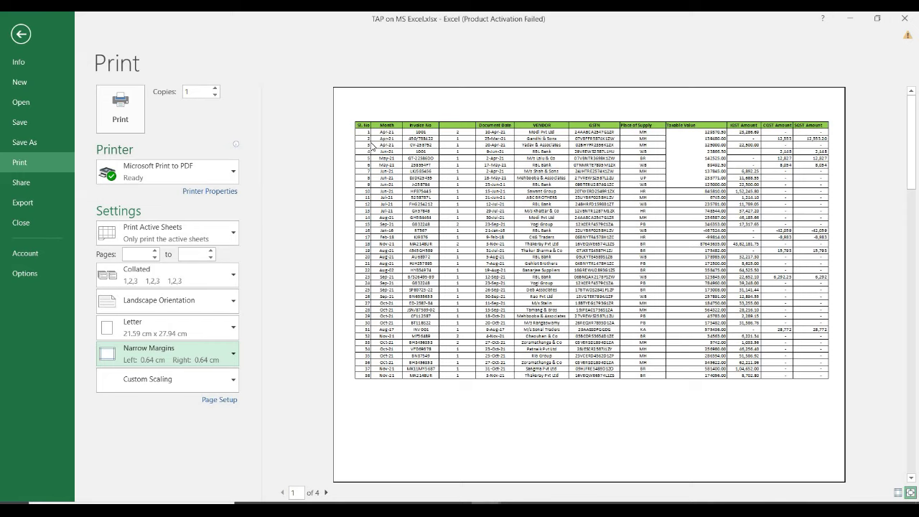
Lower the print scaling from 70% to 60% in Page Setup.
left_click(219, 399)
double_click(339, 211)
left_click(423, 374)
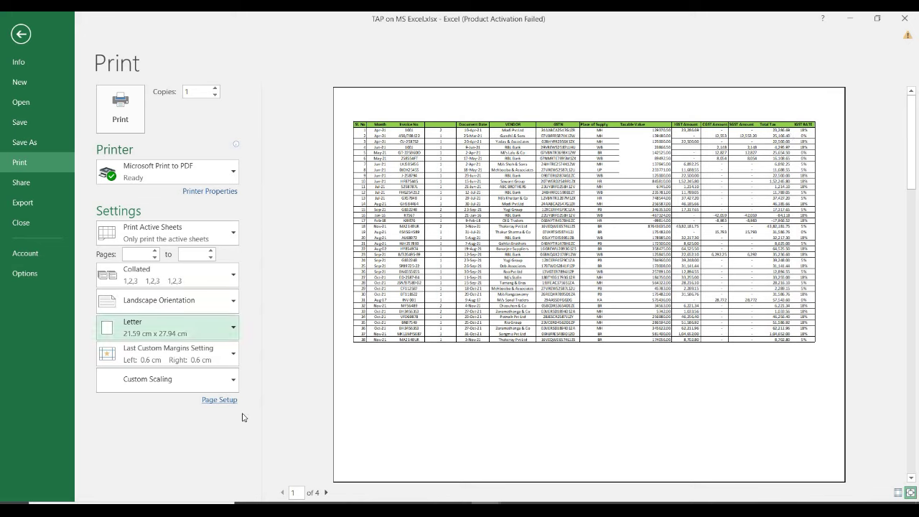
Change the Page Setup scaling to 65% of normal size and apply it.
left_click(224, 403)
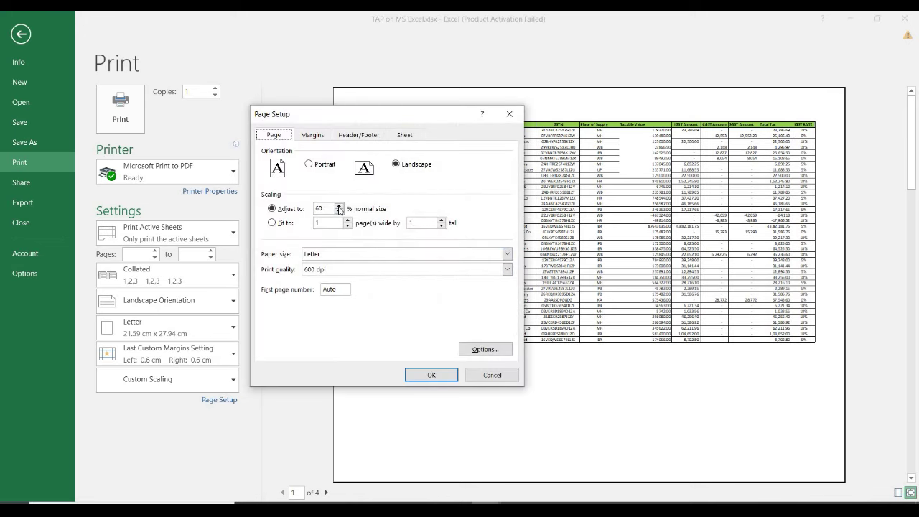
left_click(339, 206)
left_click(427, 377)
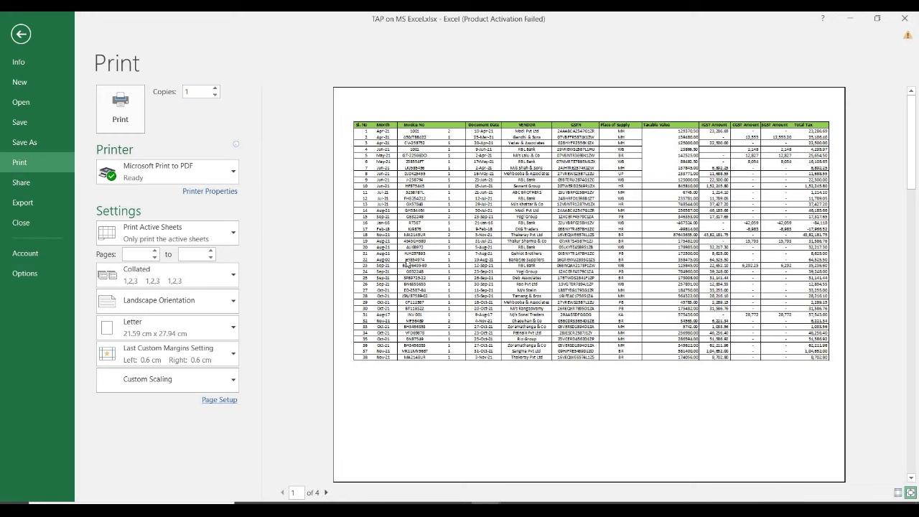
Set the printout to 2 copies, keep Print Active Sheets, and exit the print view.
left_click(218, 237)
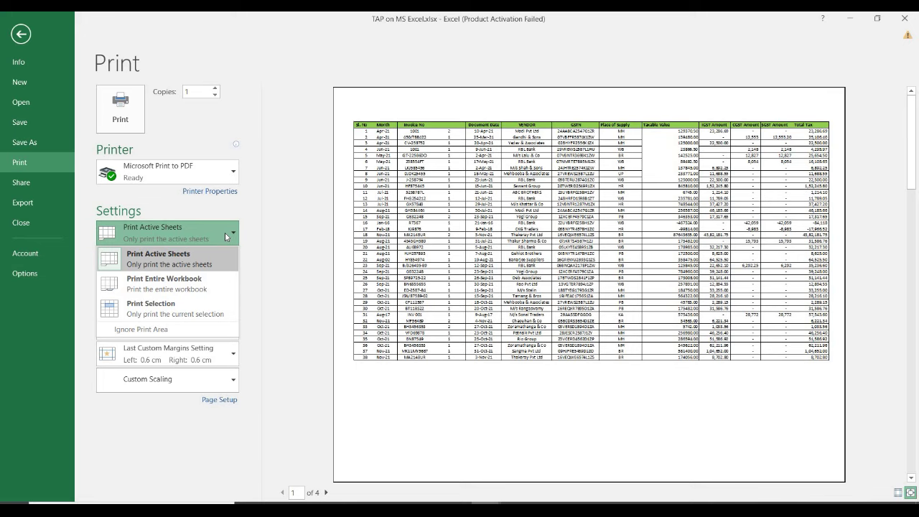
left_click(224, 232)
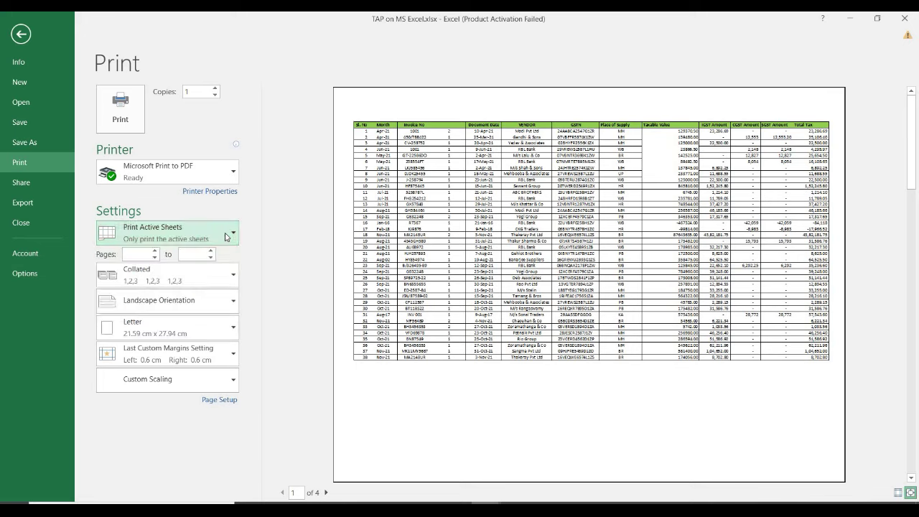
left_click(214, 88)
left_click(215, 88)
left_click(215, 94)
left_click(271, 142)
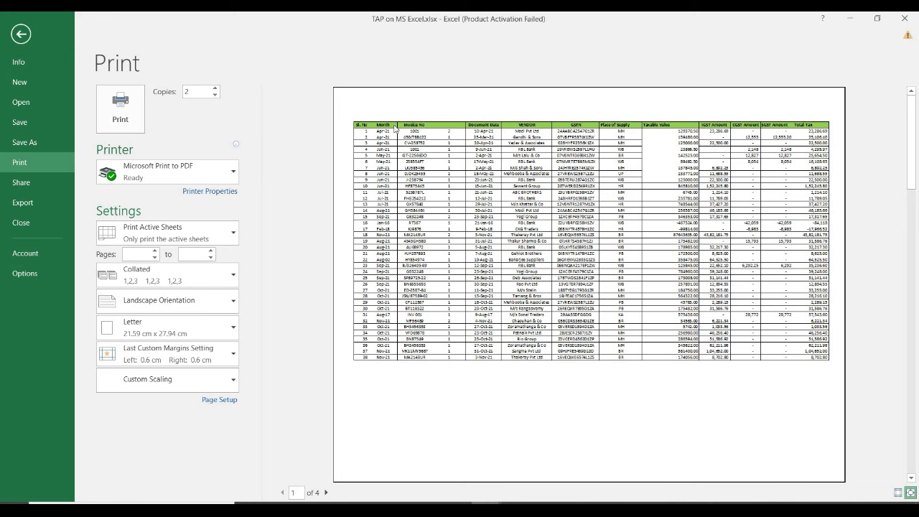
key("Escape")
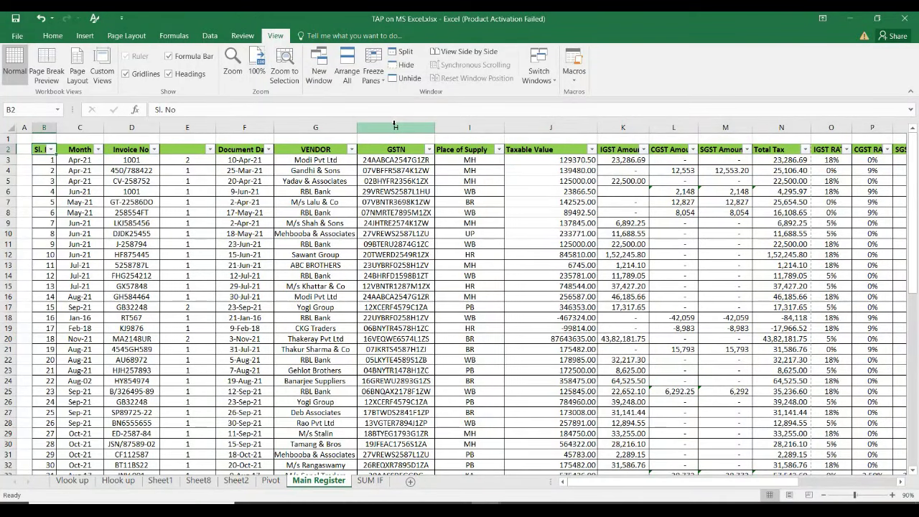
Return the ribbon to the Home tab on the Main Register sheet.
left_click(54, 36)
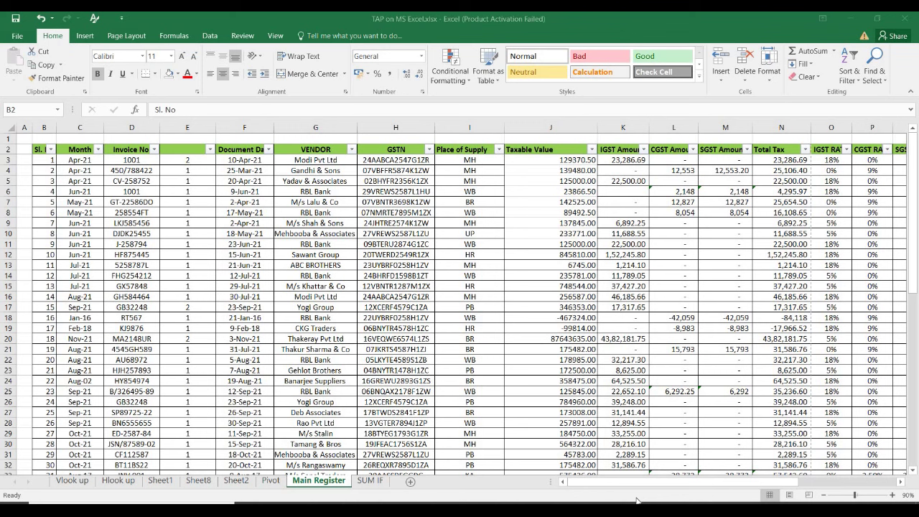
On Sheet2, enter 'The auditor is required to excercise professional judgement' in cell N7.
left_click(238, 481)
left_click(648, 241)
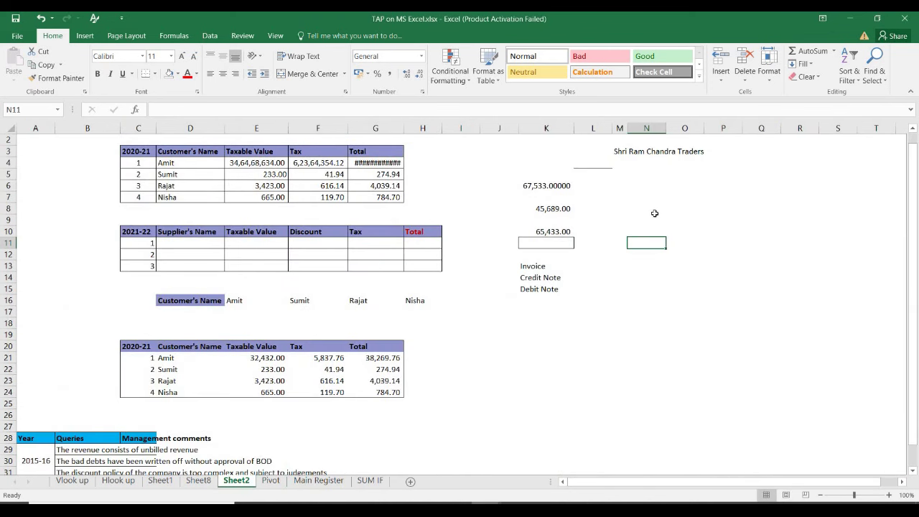
left_click(645, 207)
type("The")
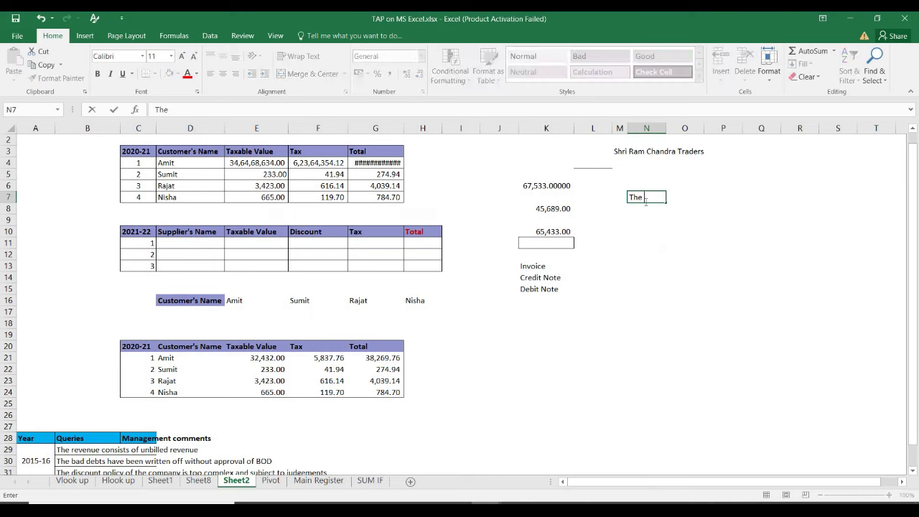
type(" auditor is required to ")
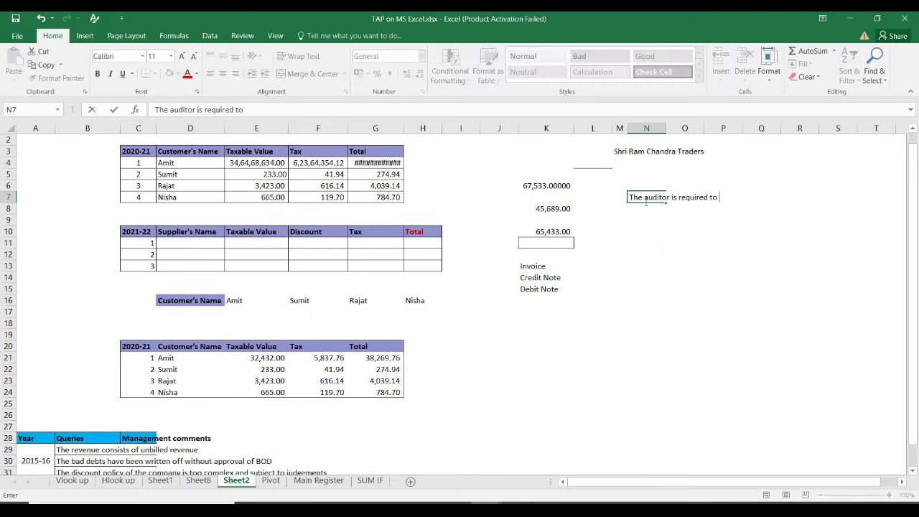
type("excer")
type("cise pr")
type("ofessi")
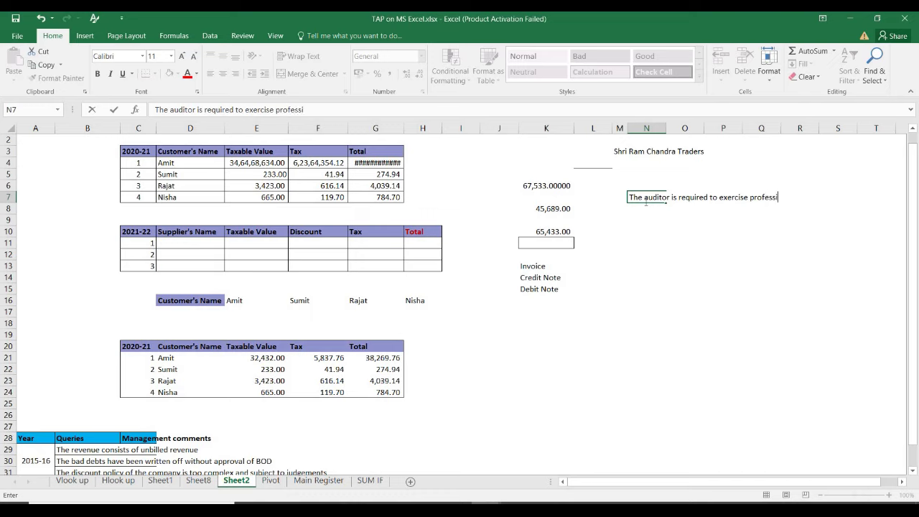
type("onal judgement")
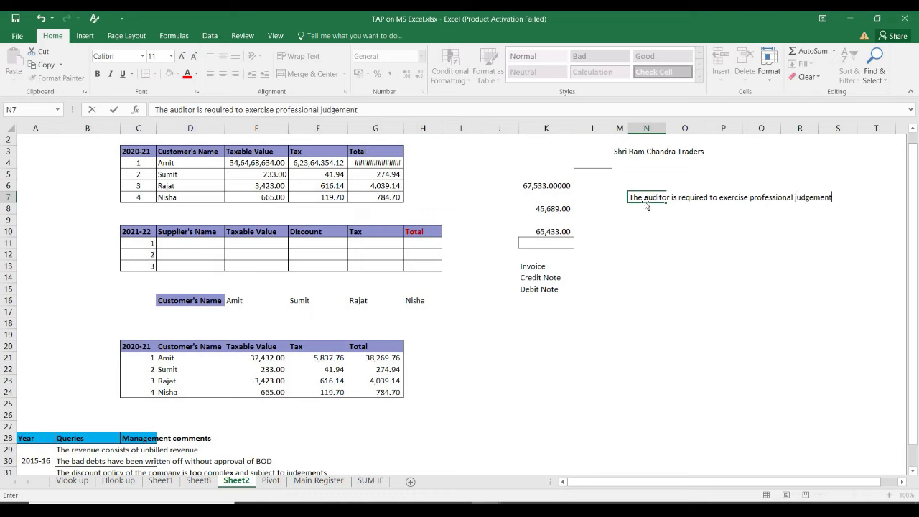
key("Return")
key("Up")
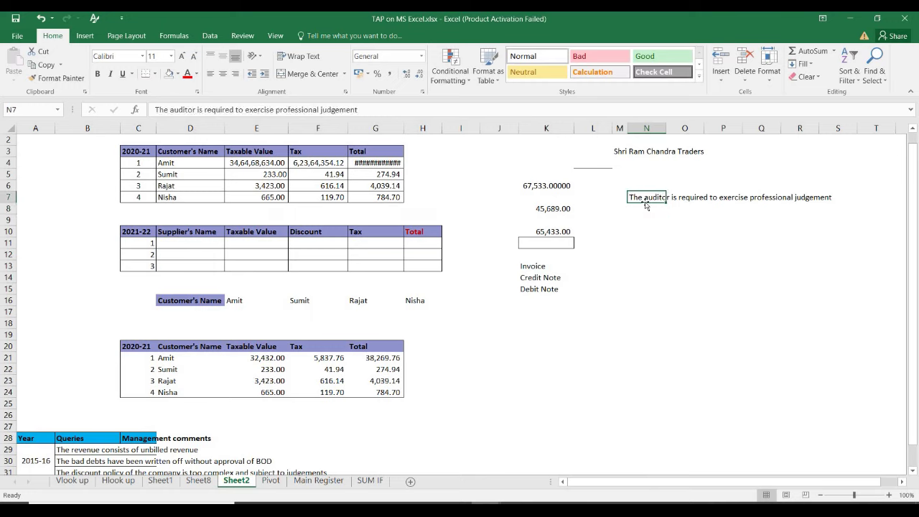
Autofit column N to the auditor sentence and reselect that cell.
double_click(665, 131)
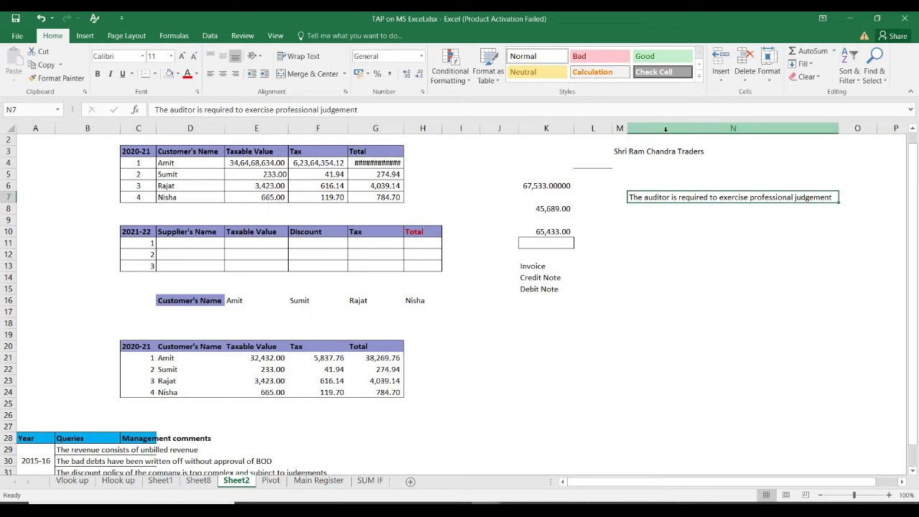
left_click(800, 238)
left_click(769, 199)
Switch from Sheet2 back to the Main Register worksheet.
left_click(319, 480)
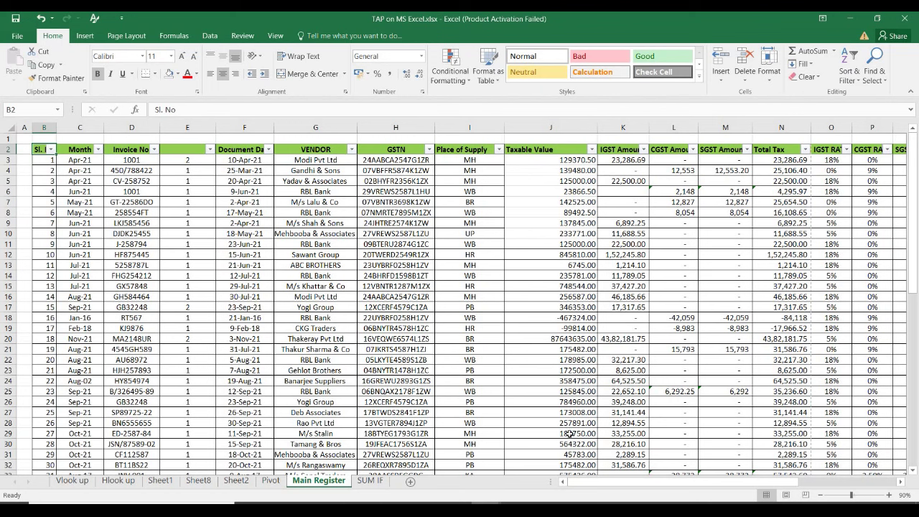
Reveal the hidden Windows notification-area icons from the taskbar.
left_click(756, 508)
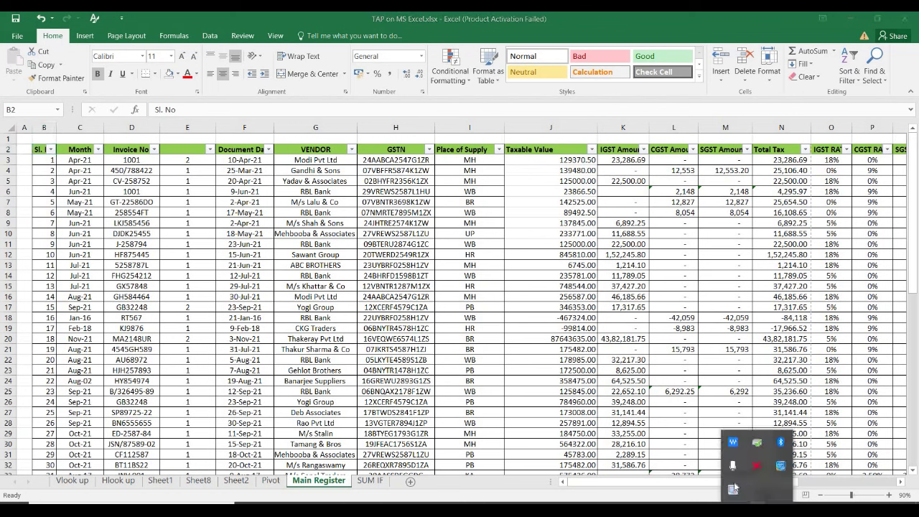